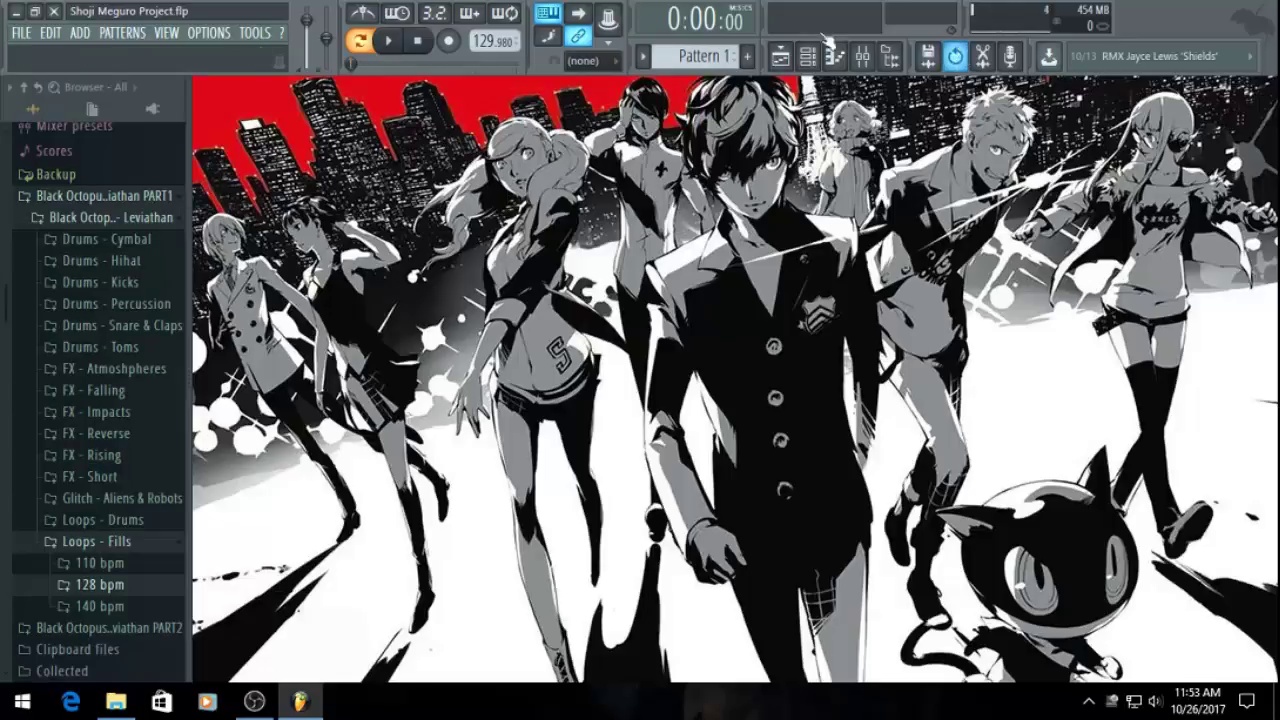
Open the playlist, rename Track 1 as Drums and give it a dark purple color
{"action": "left_click", "coordinate": [779, 57]}
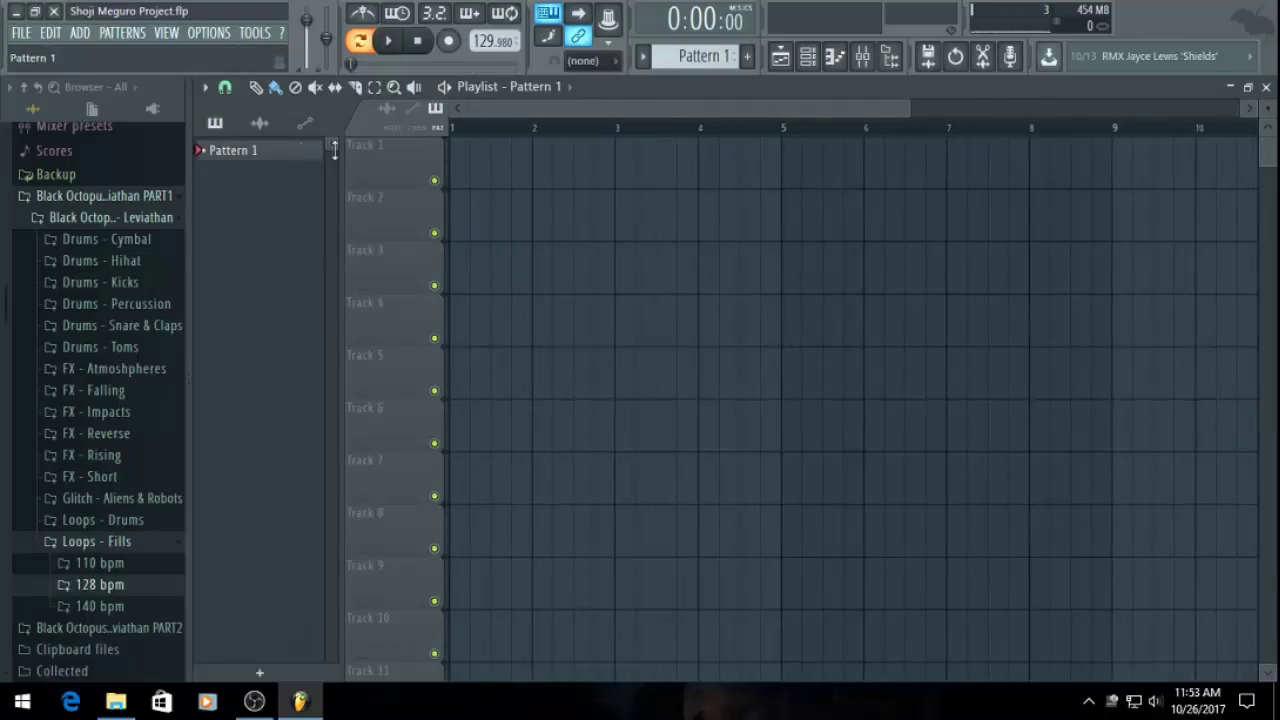
{"action": "right_click", "coordinate": [391, 145]}
{"action": "left_click", "coordinate": [447, 149]}
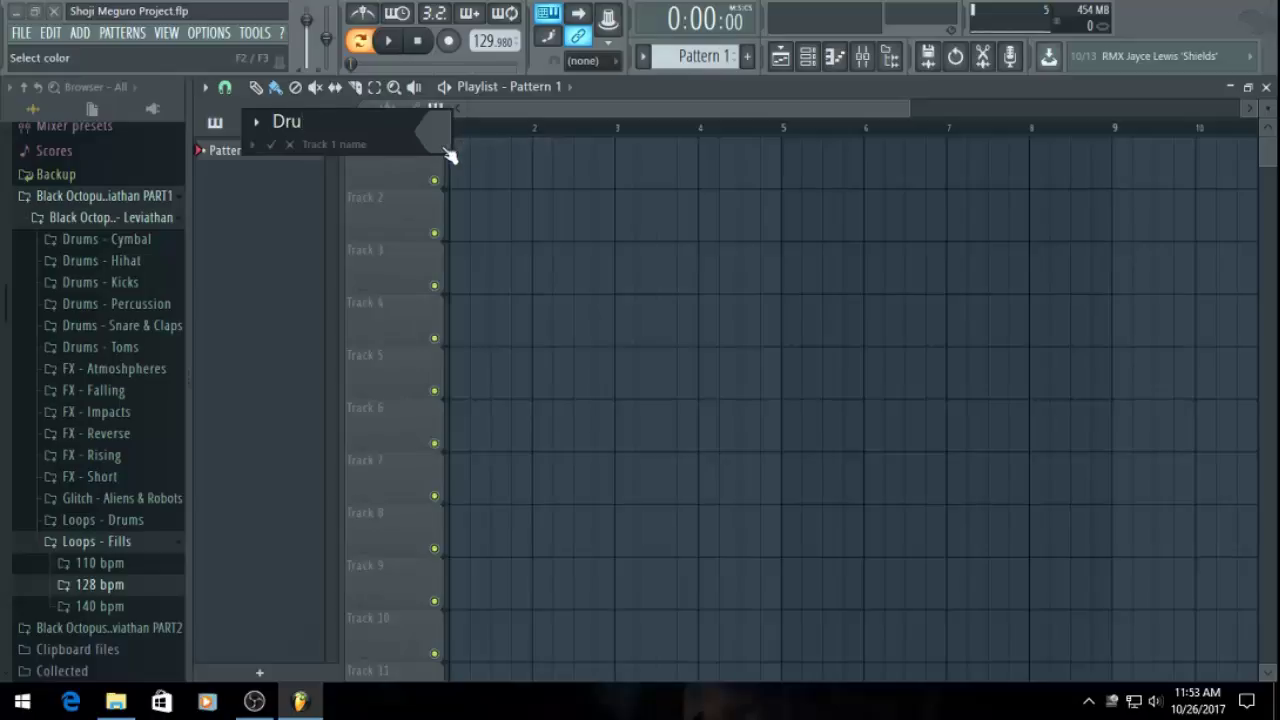
{"action": "key", "text": "F2"}
{"action": "key", "text": "F2"}
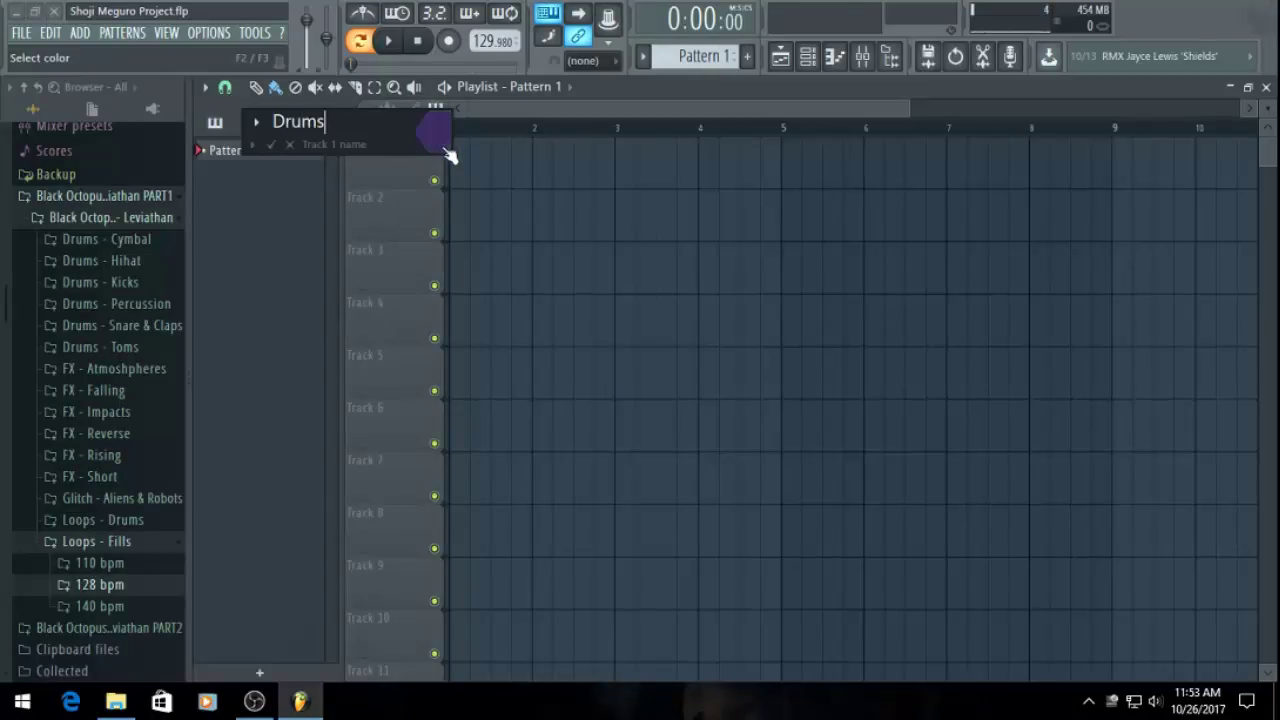
{"action": "key", "text": "Return"}
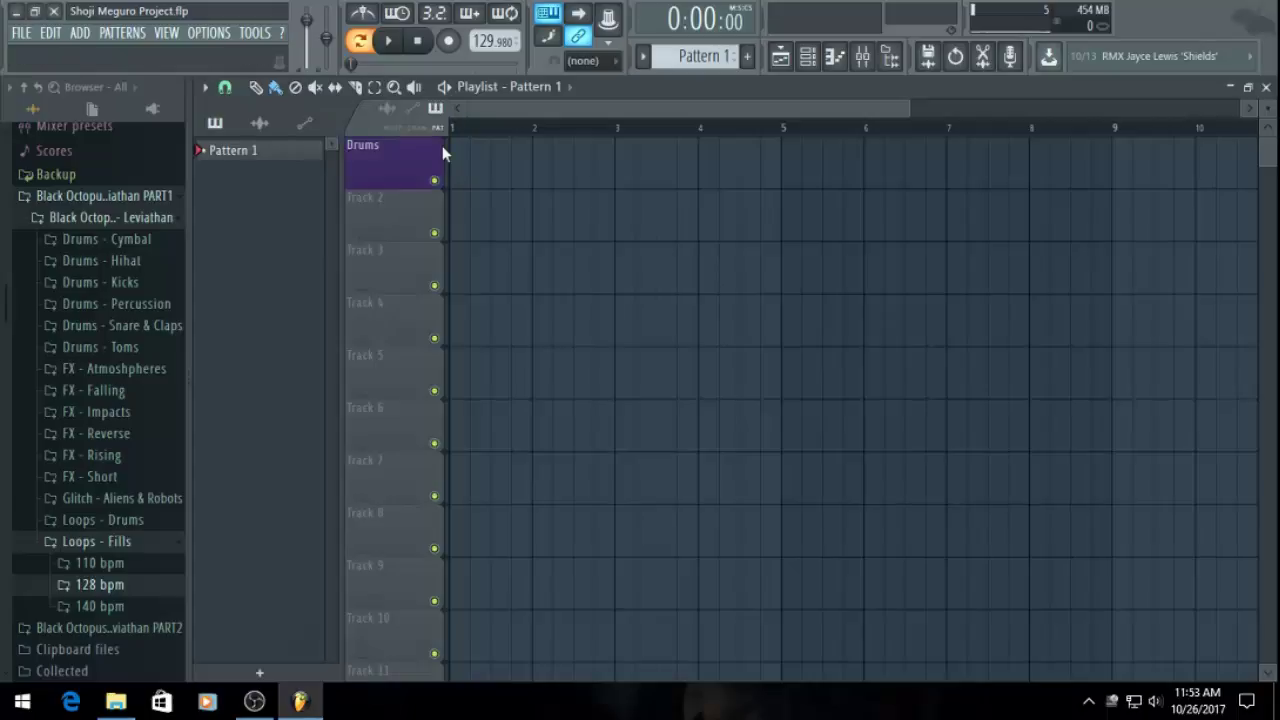
Rename Pattern 1 as Drums and color it blue-violet
{"action": "left_click", "coordinate": [700, 55]}
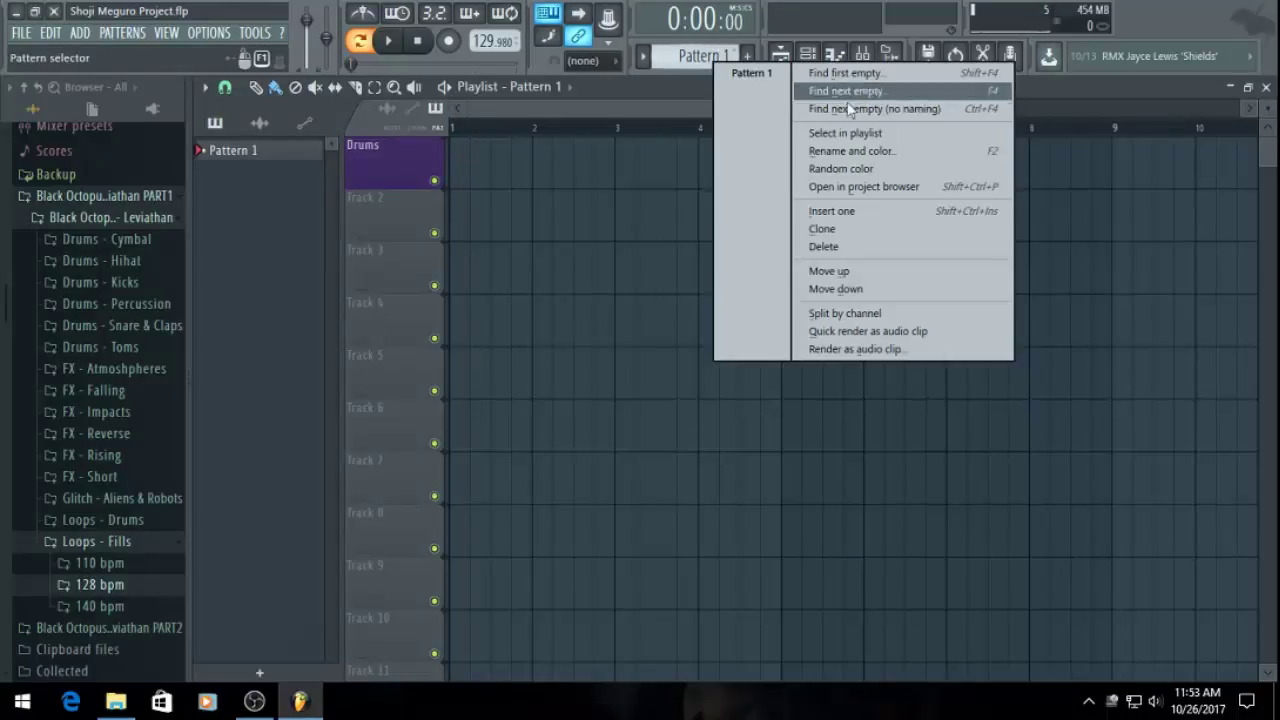
{"action": "left_click", "coordinate": [872, 151]}
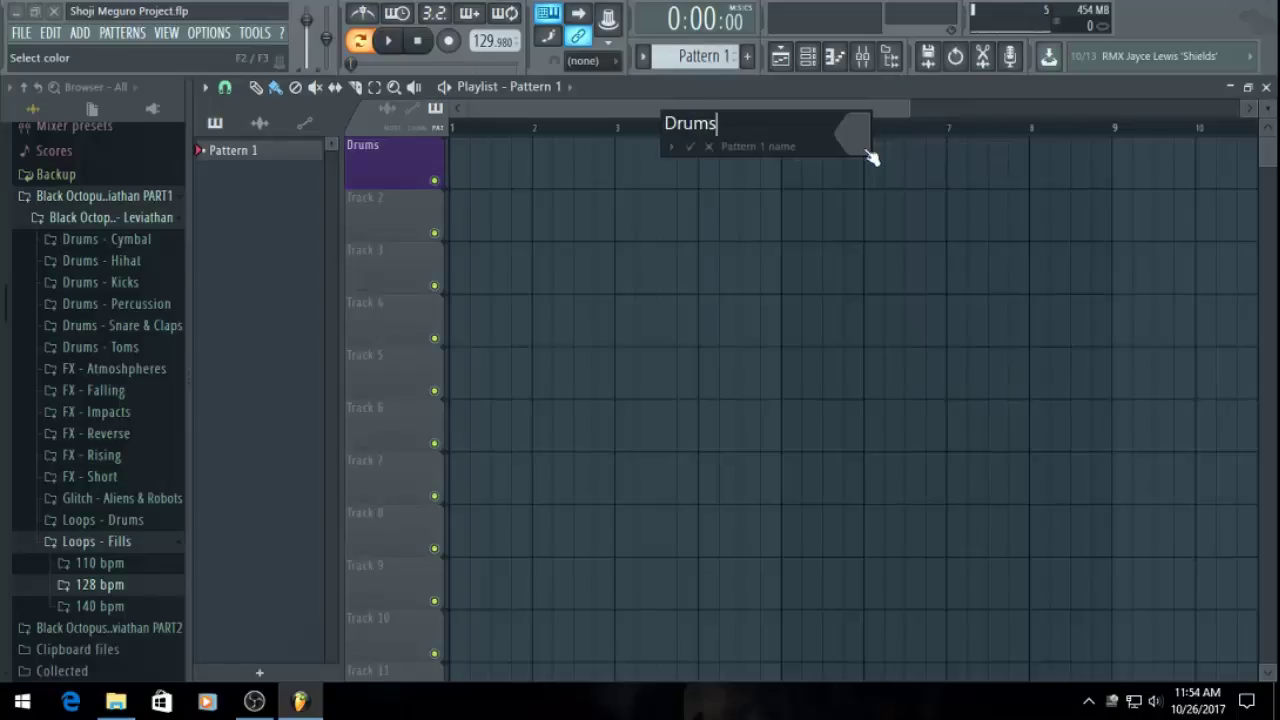
{"action": "left_click", "coordinate": [868, 156]}
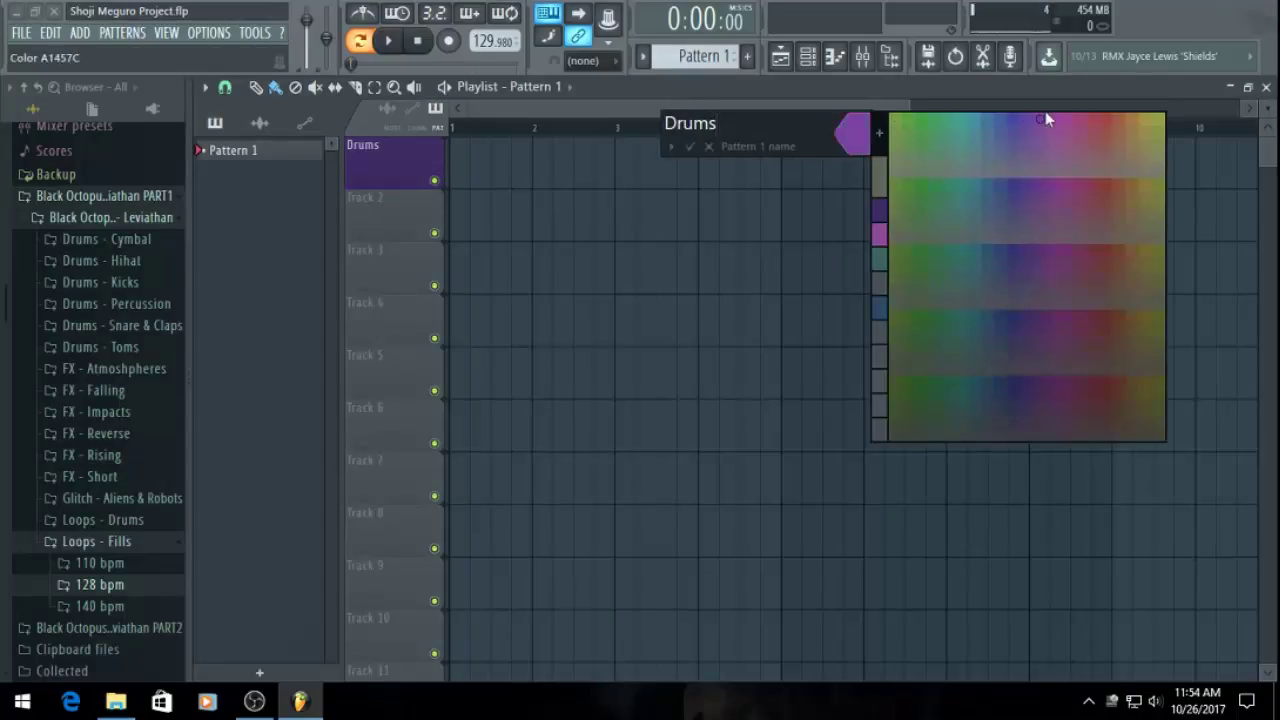
{"action": "left_click", "coordinate": [1013, 115]}
{"action": "type", "text": "Drums"}
{"action": "key", "text": "Return"}
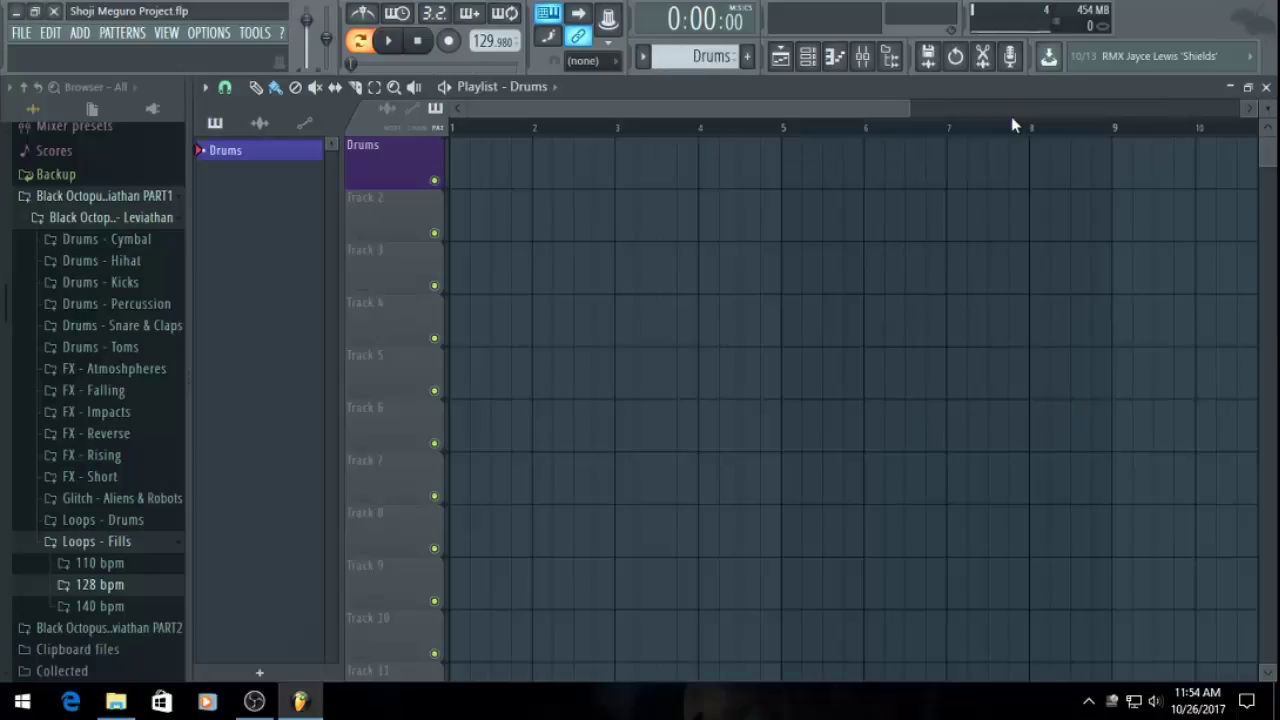
Place the Drums pattern at bar 1 of the Drums track and set the project tempo to 90.980
{"action": "left_click", "coordinate": [583, 171]}
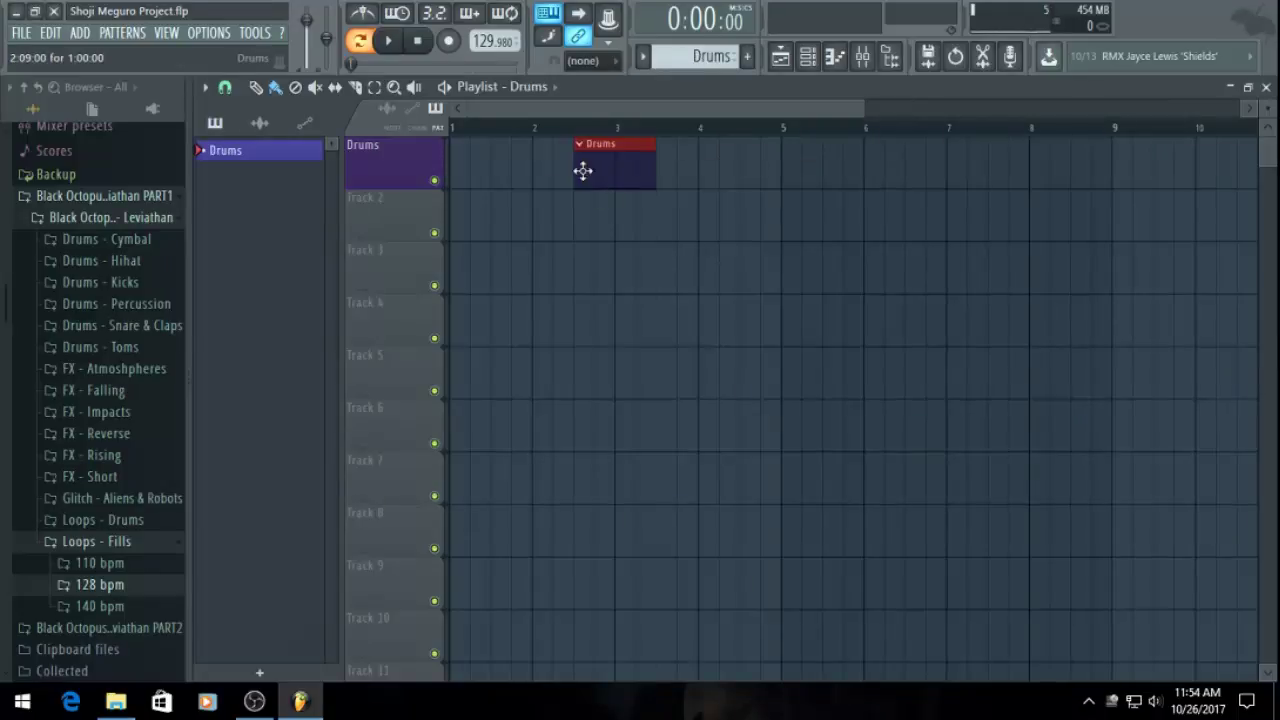
{"action": "left_click_drag", "start_coordinate": [618, 170], "coordinate": [457, 169]}
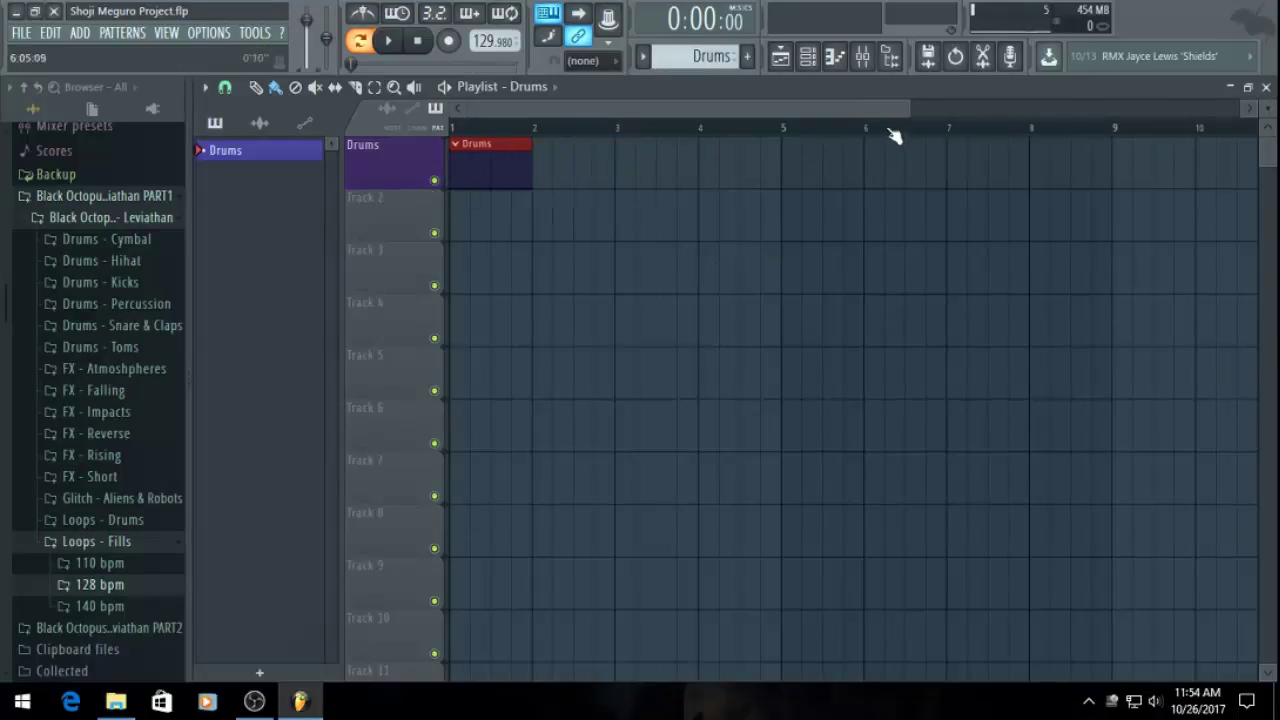
{"action": "left_click_drag", "start_coordinate": [909, 106], "coordinate": [784, 104]}
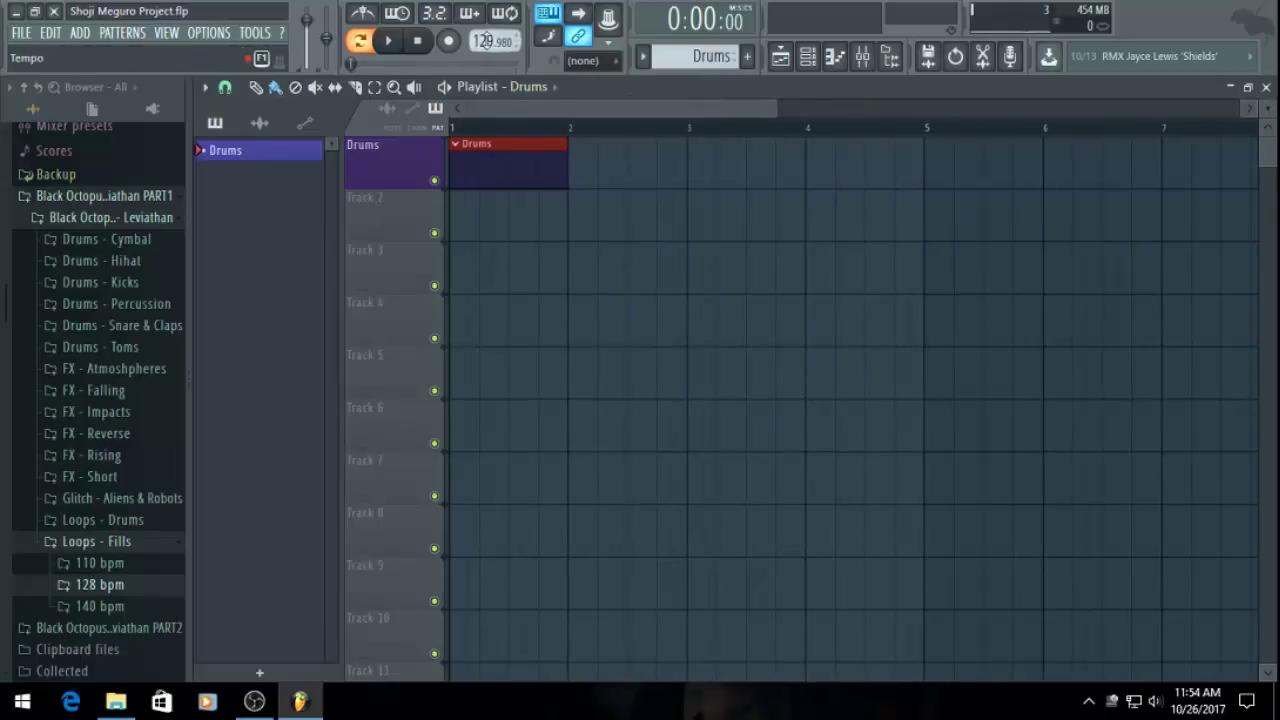
{"action": "scroll", "coordinate": [486, 40], "scroll_direction": "down", "scroll_amount": 2}
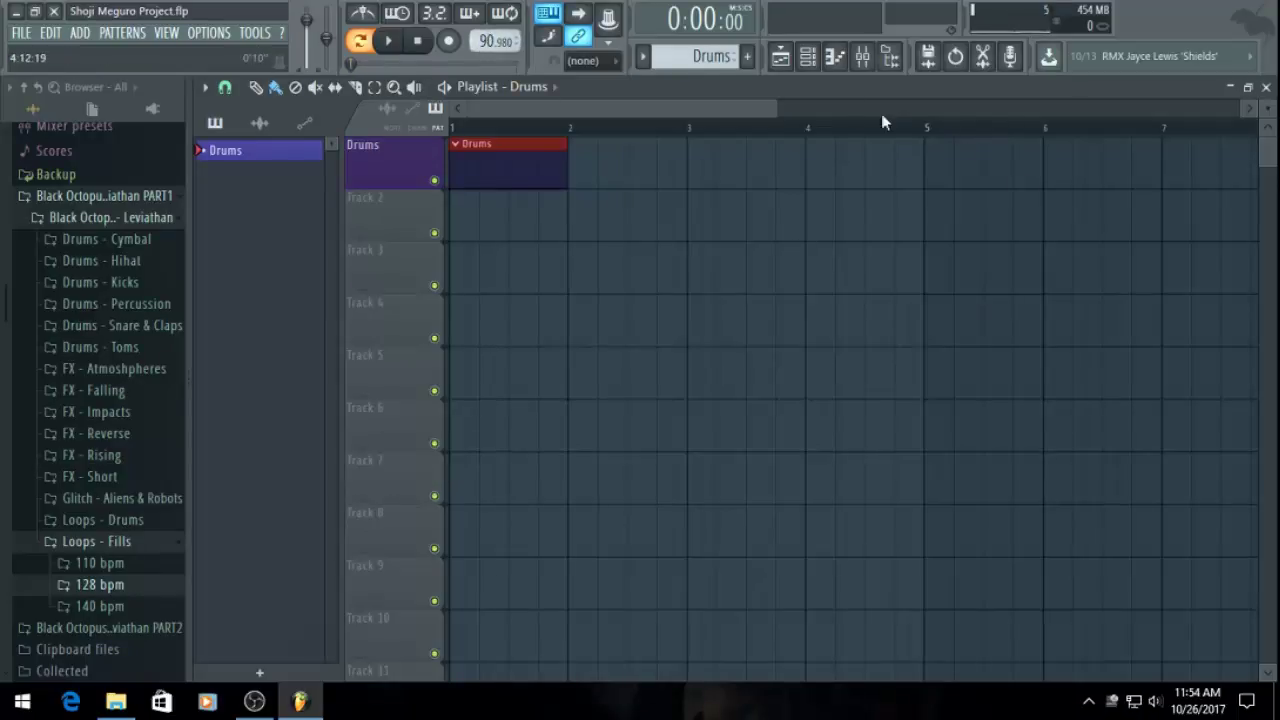
Open the Kontakt 5 channel from the channel rack and load Garage Kit - Lite from the Studio Drummer library
{"action": "left_click", "coordinate": [808, 57]}
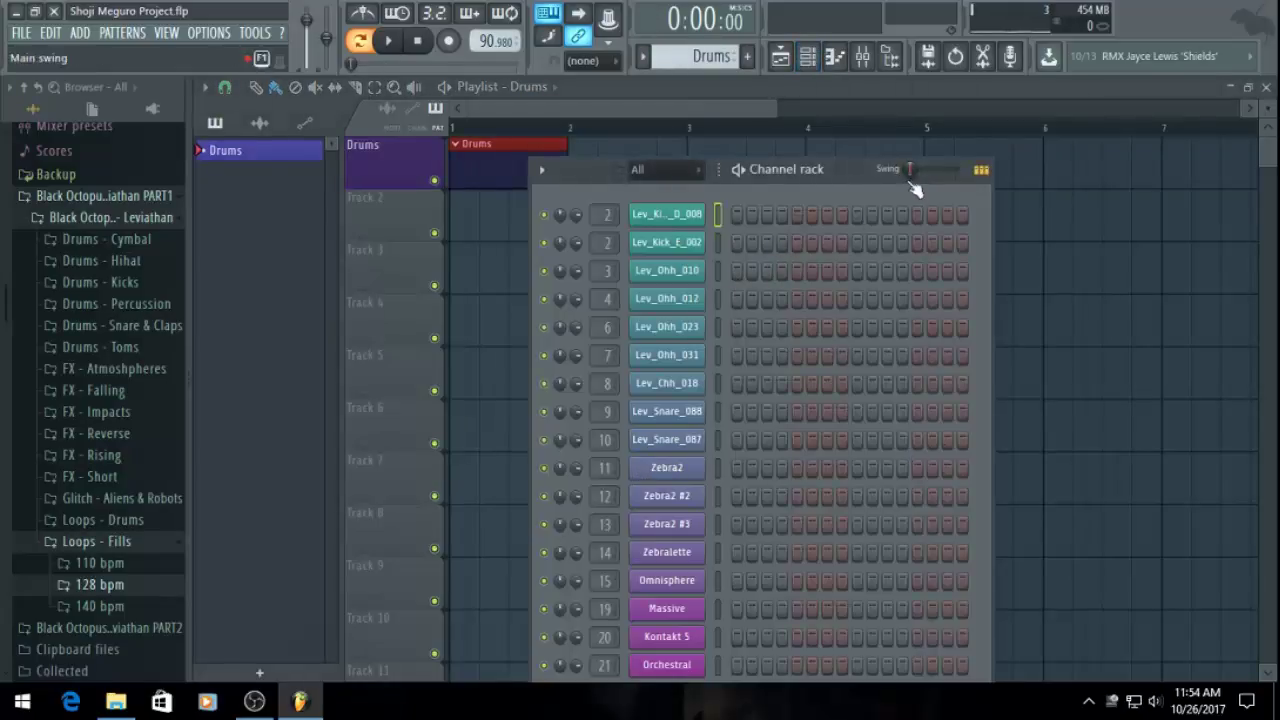
{"action": "left_click_drag", "start_coordinate": [857, 175], "coordinate": [867, 113]}
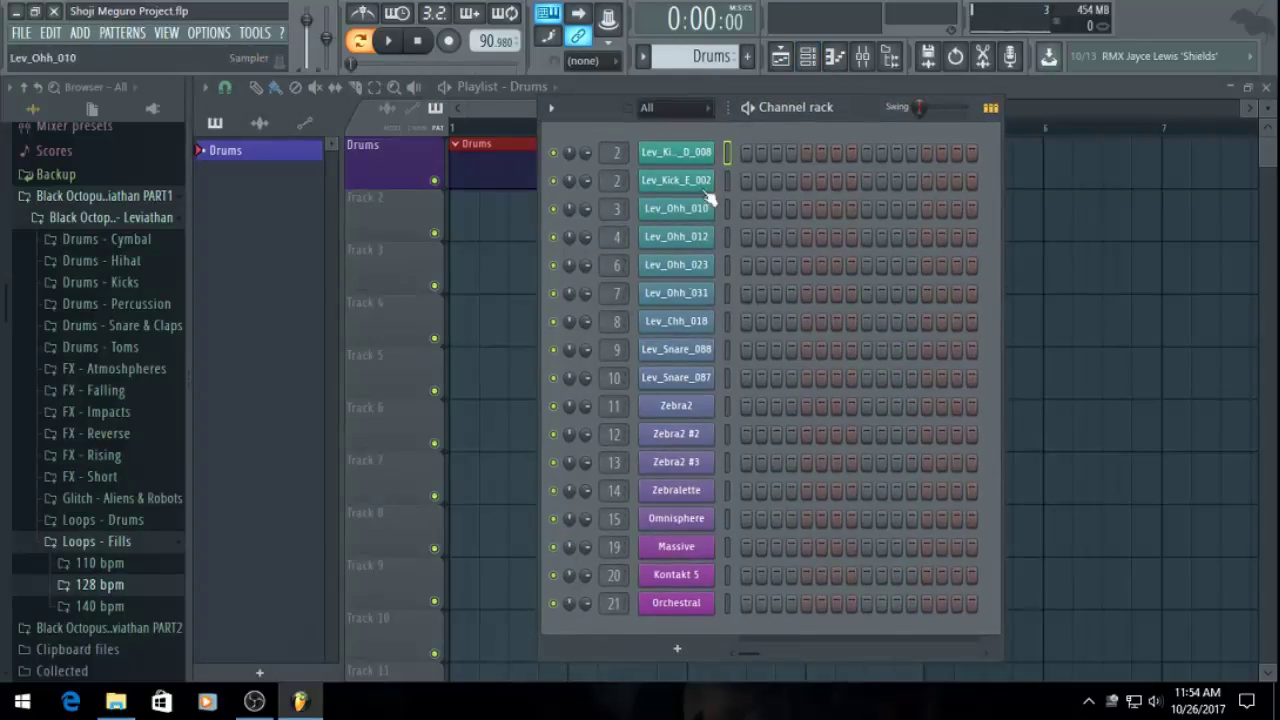
{"action": "left_click", "coordinate": [693, 574]}
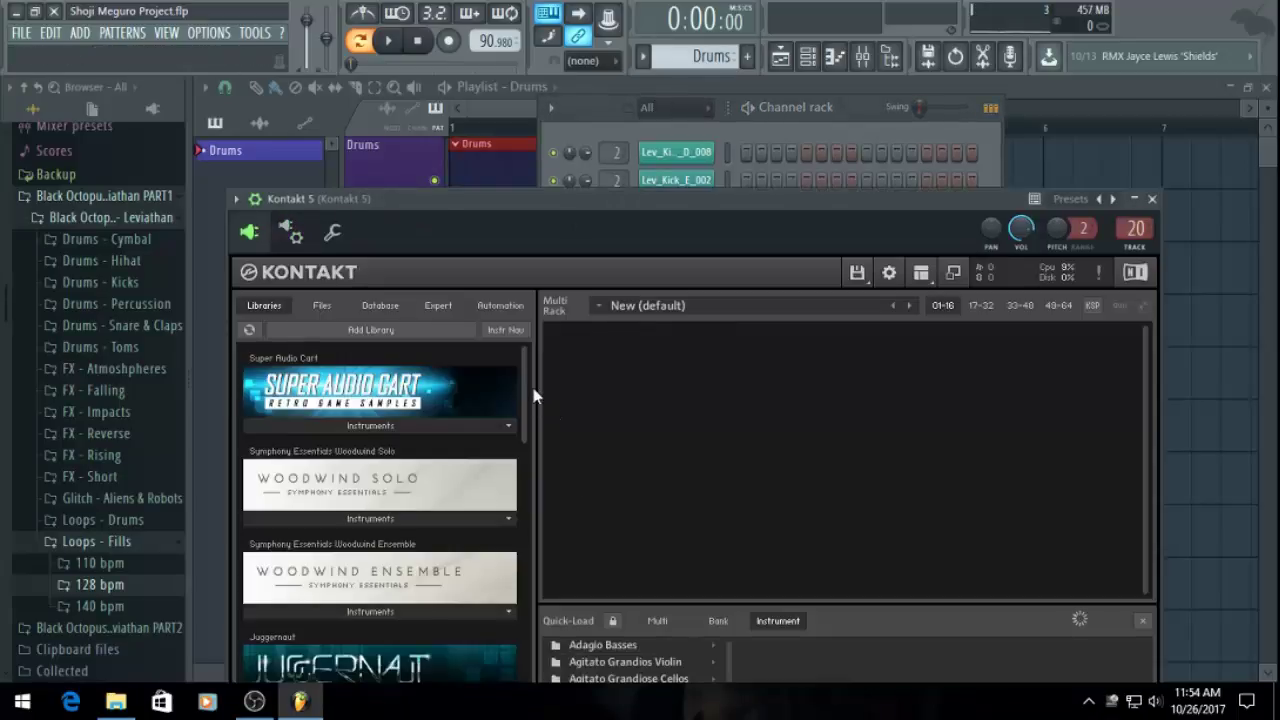
{"action": "left_click_drag", "start_coordinate": [526, 383], "coordinate": [540, 508]}
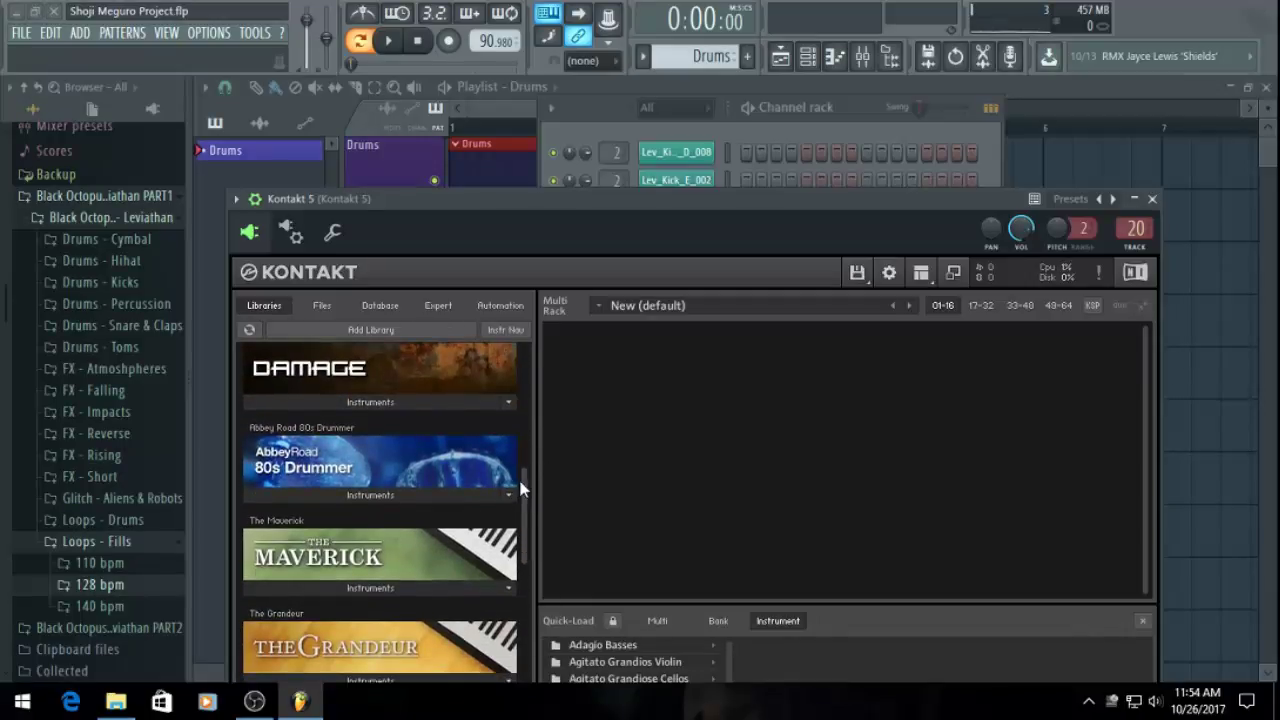
{"action": "left_click_drag", "start_coordinate": [520, 488], "coordinate": [539, 717]}
{"action": "scroll", "coordinate": [438, 585], "scroll_direction": "down", "scroll_amount": 3}
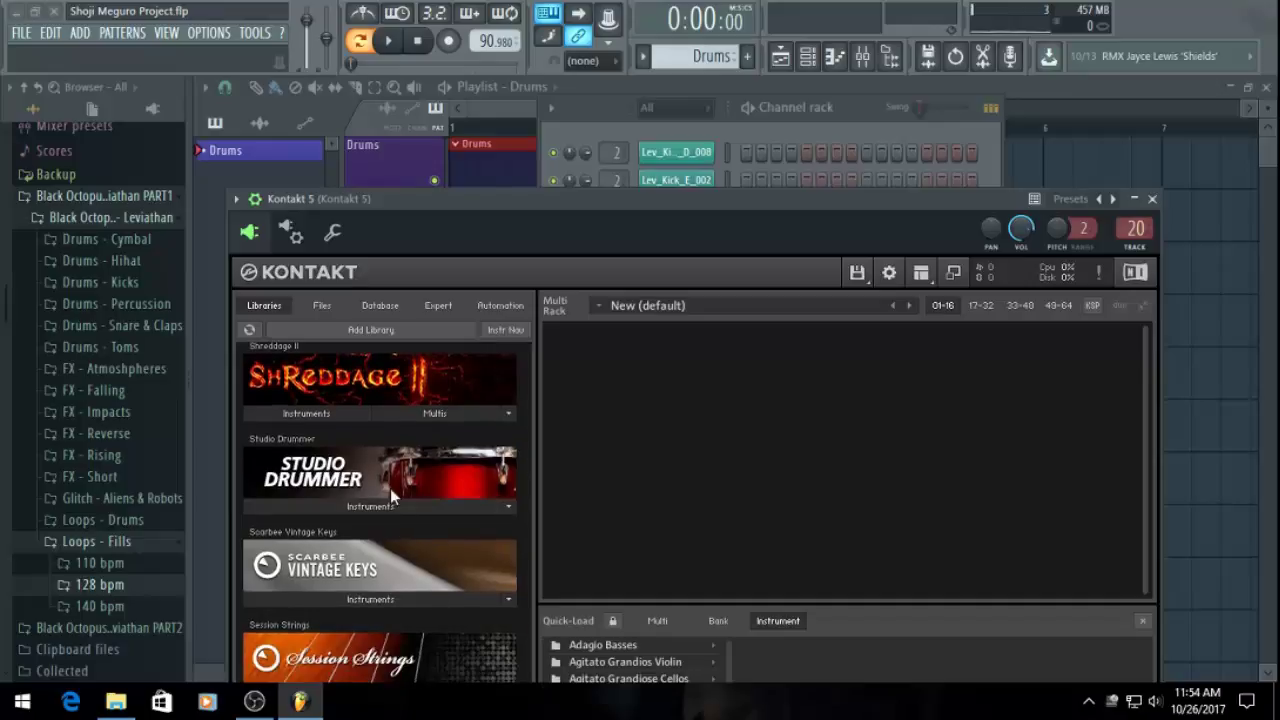
{"action": "left_click", "coordinate": [390, 501]}
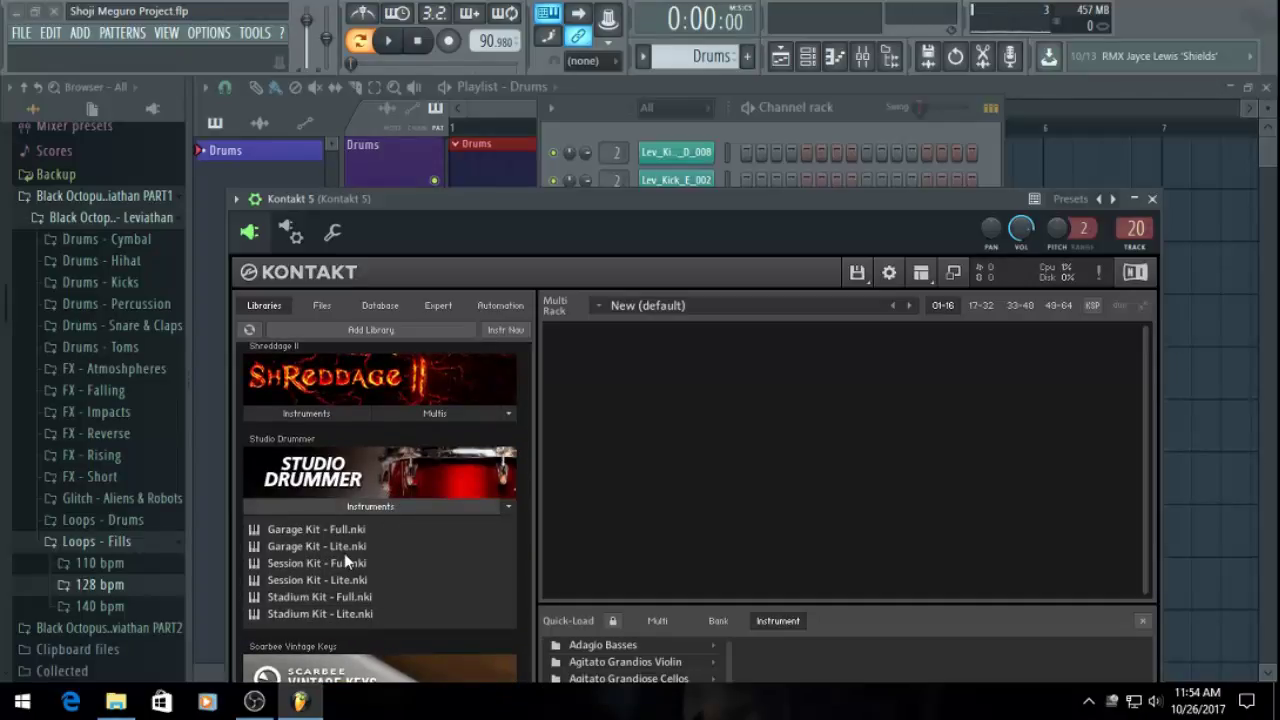
{"action": "left_click_drag", "start_coordinate": [300, 548], "coordinate": [964, 484]}
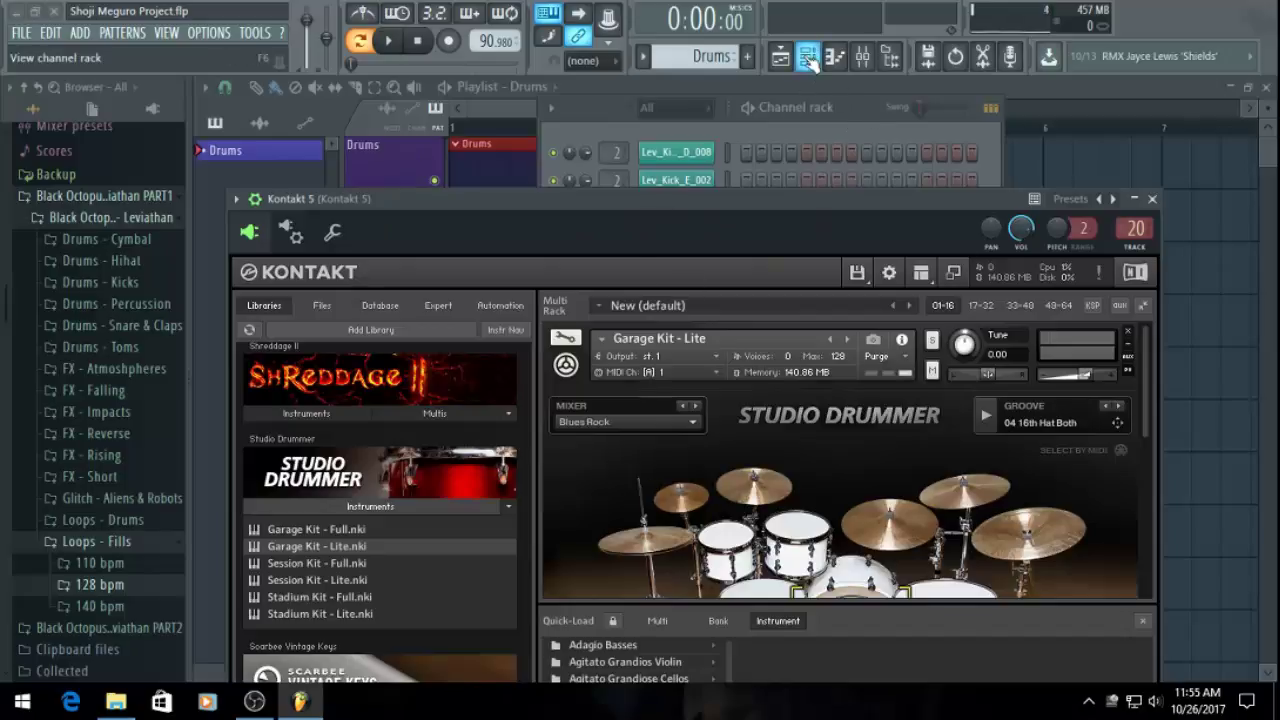
Rearrange the windows to expose Studio Drummer and preview its 04 16th Hat Both groove
{"action": "left_click_drag", "start_coordinate": [889, 200], "coordinate": [857, 237]}
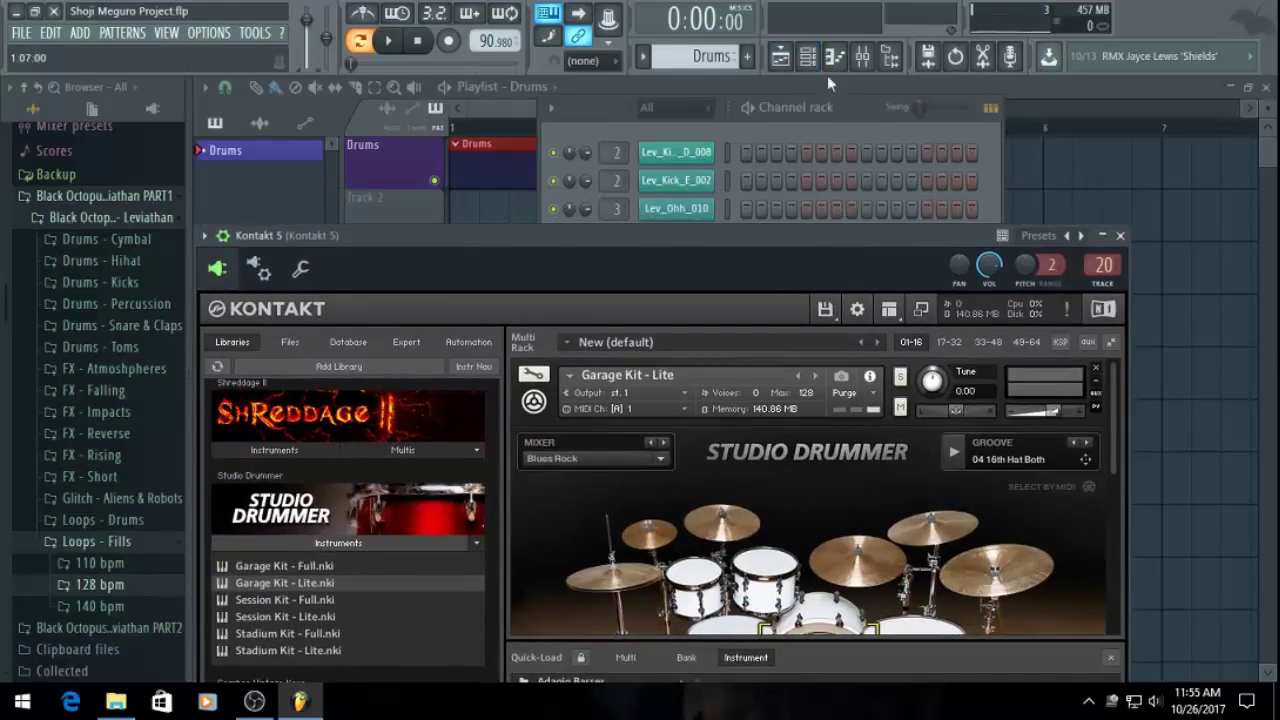
{"action": "left_click", "coordinate": [818, 62]}
{"action": "left_click", "coordinate": [818, 62]}
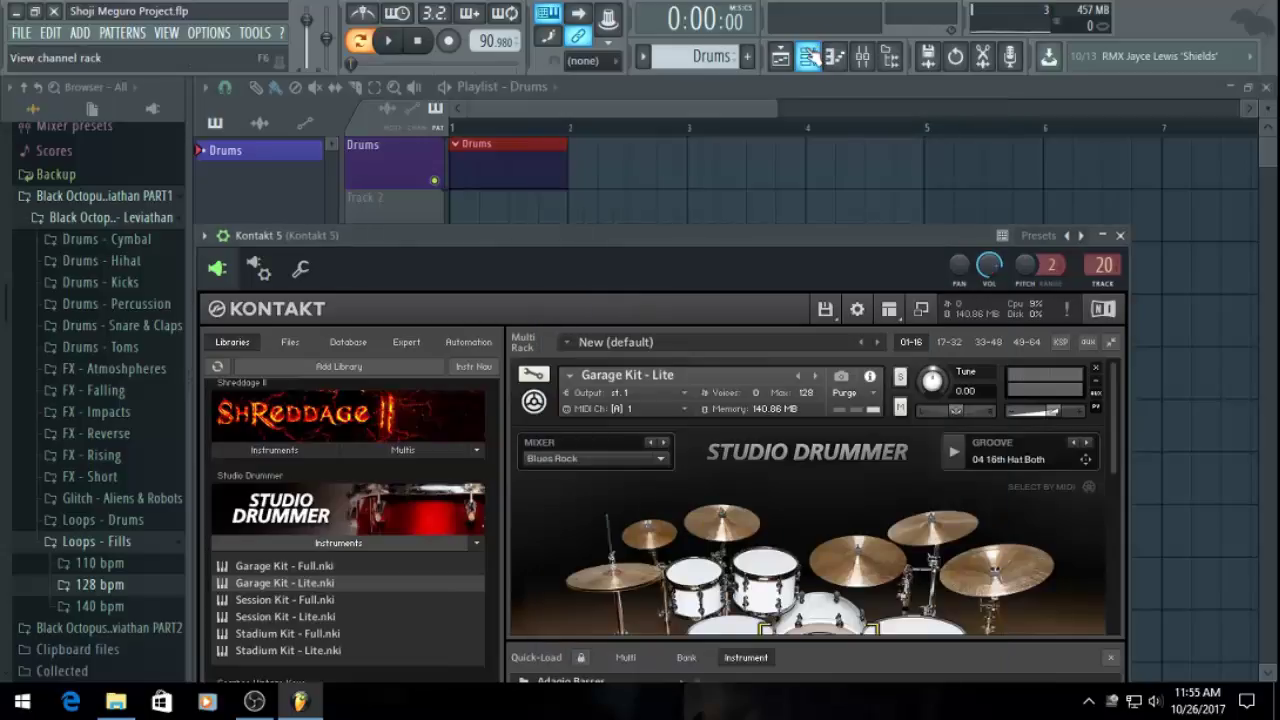
{"action": "left_click_drag", "start_coordinate": [833, 243], "coordinate": [742, 194]}
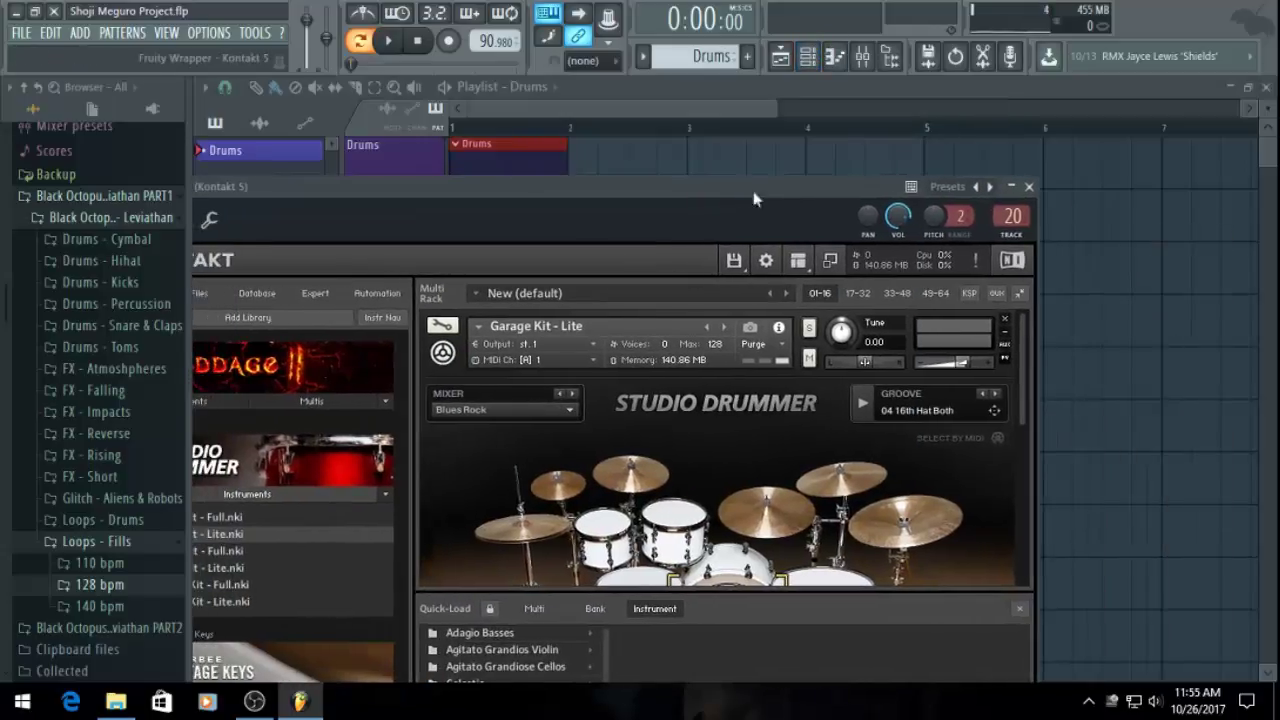
{"action": "left_click", "coordinate": [865, 416]}
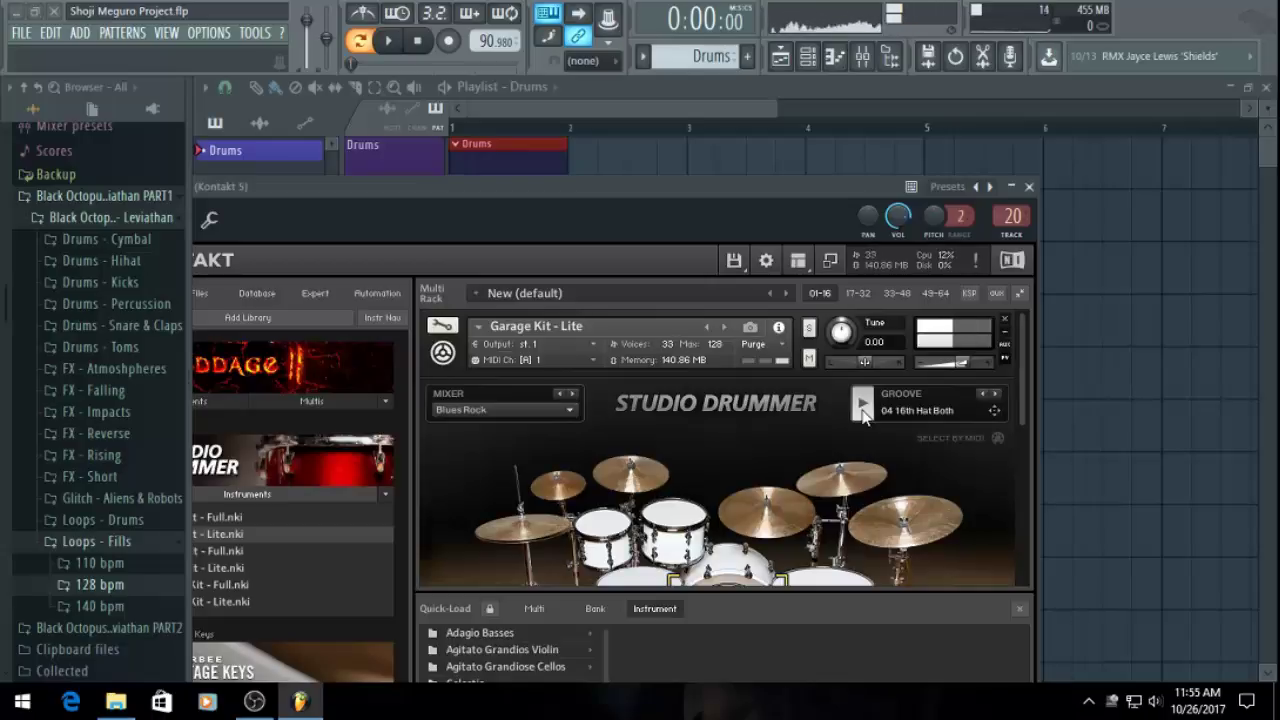
{"action": "left_click", "coordinate": [865, 408]}
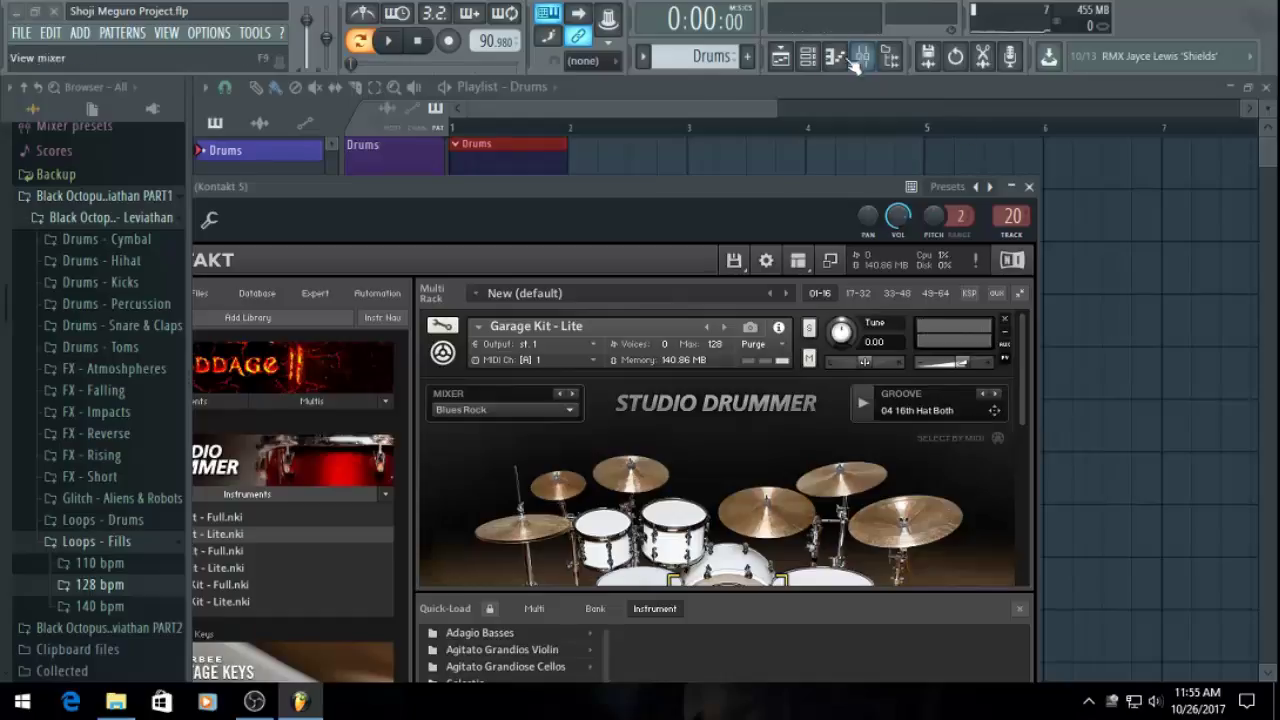
Move the channel rack beside Studio Drummer and transfer the 04 16th Hat Both groove onto the Kontakt 5 channel
{"action": "left_click", "coordinate": [814, 57]}
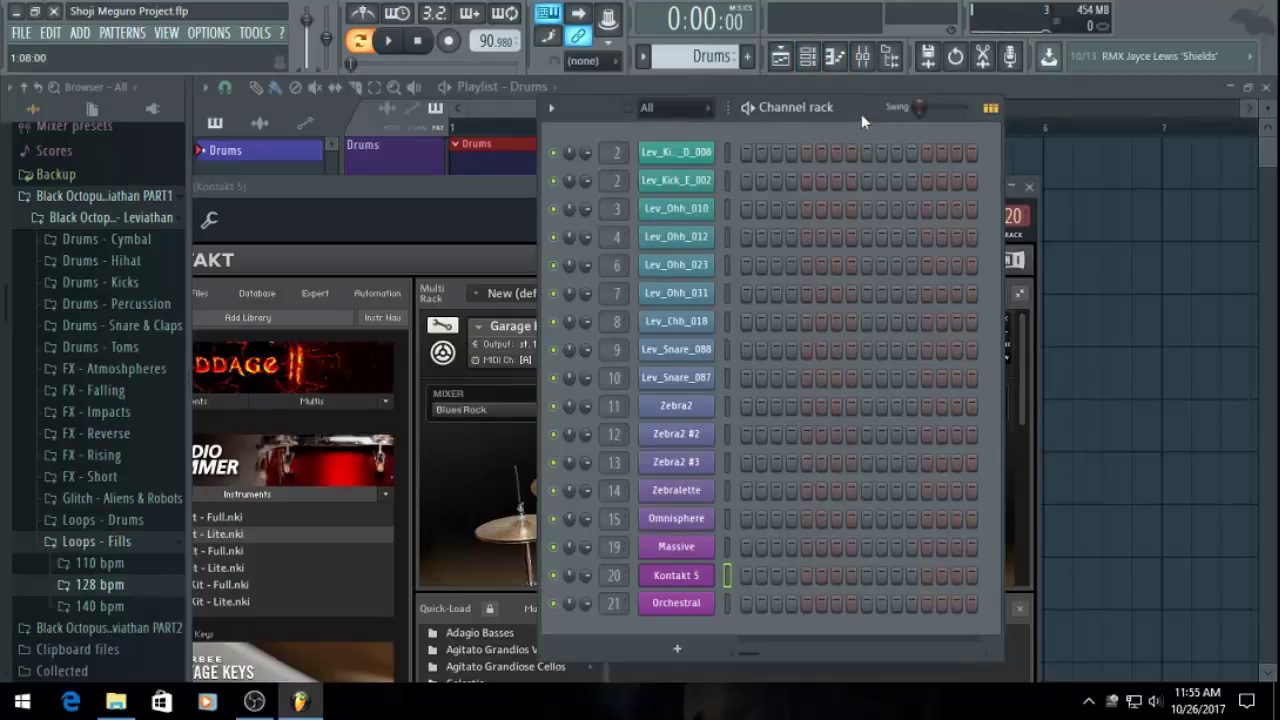
{"action": "left_click_drag", "start_coordinate": [859, 112], "coordinate": [496, 98]}
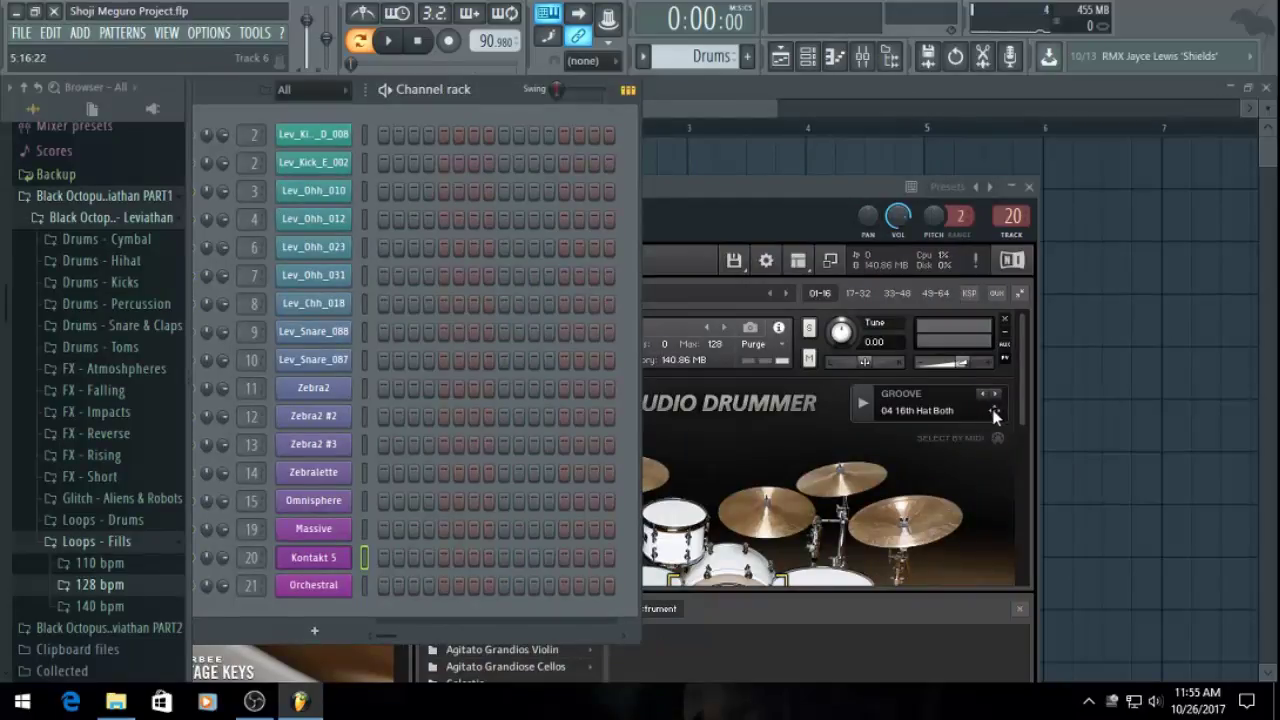
{"action": "left_click_drag", "start_coordinate": [995, 417], "coordinate": [306, 558]}
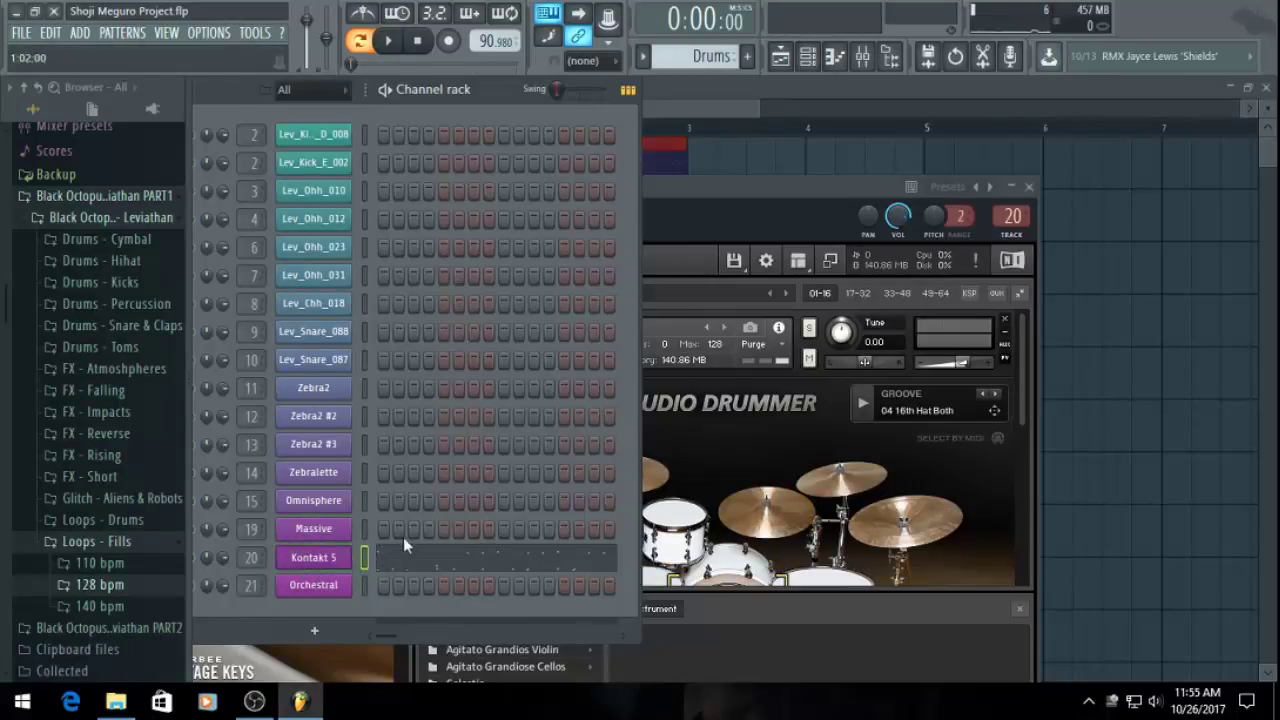
Rename the Kontakt 5 channel as Drums
{"action": "right_click", "coordinate": [311, 558]}
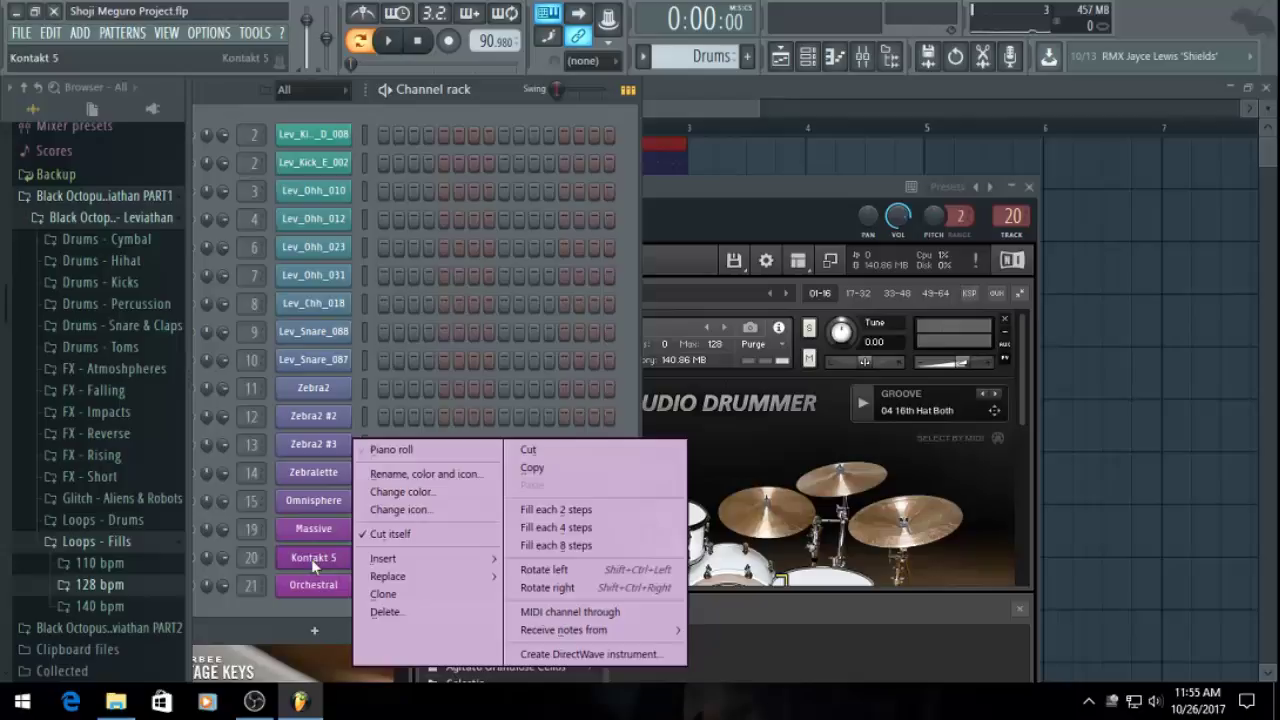
{"action": "left_click", "coordinate": [437, 471]}
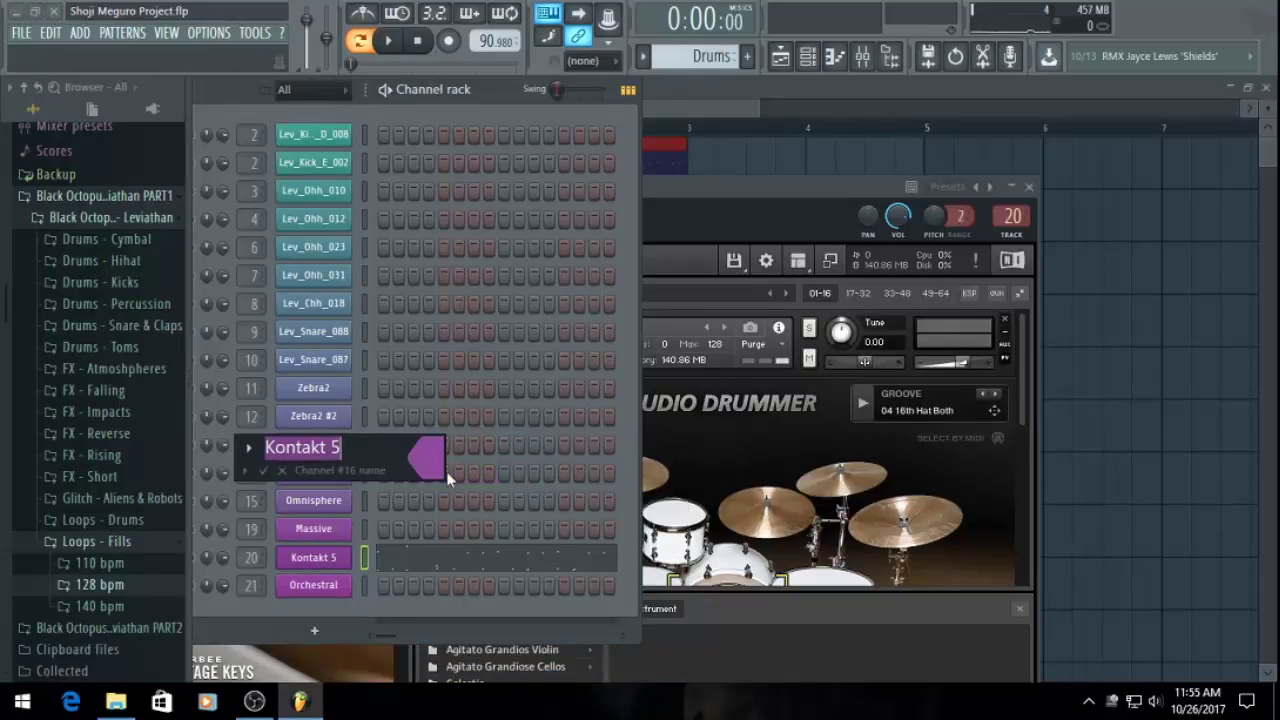
{"action": "type", "text": "D"}
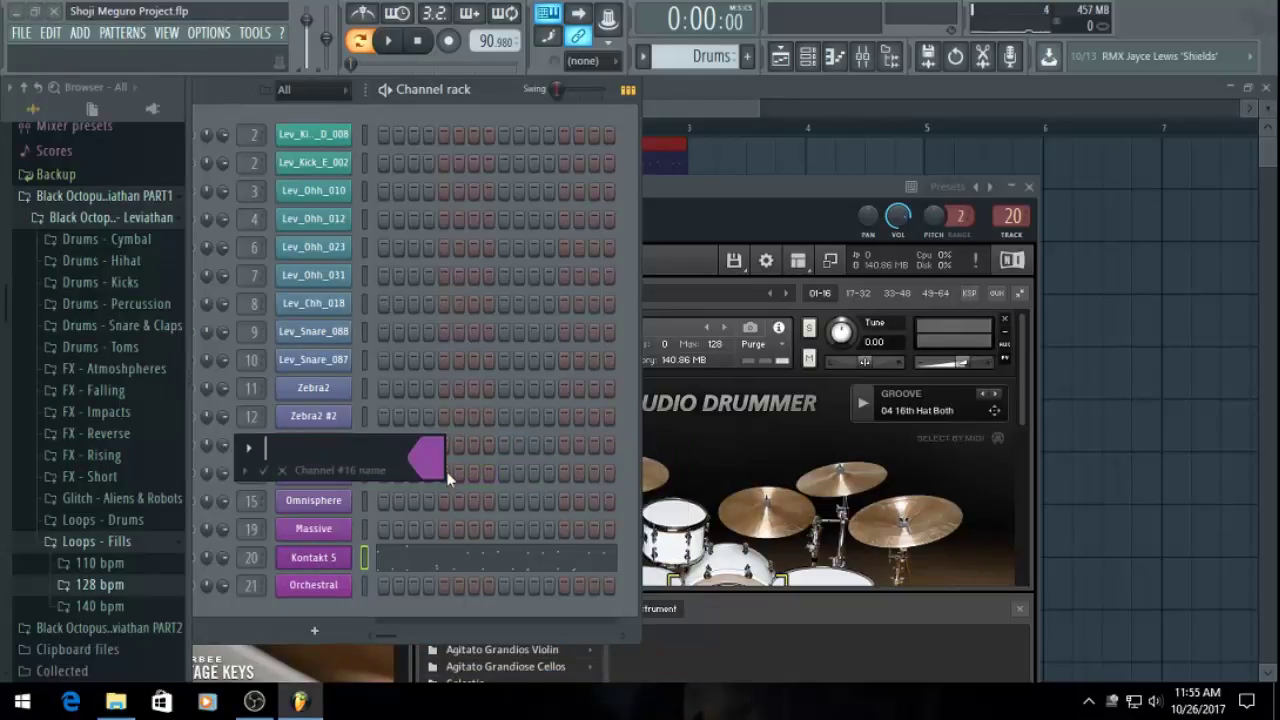
{"action": "type", "text": "rums"}
{"action": "key", "text": "BackSpace"}
{"action": "key", "text": "BackSpace"}
{"action": "type", "text": "ums"}
{"action": "key", "text": "Return"}
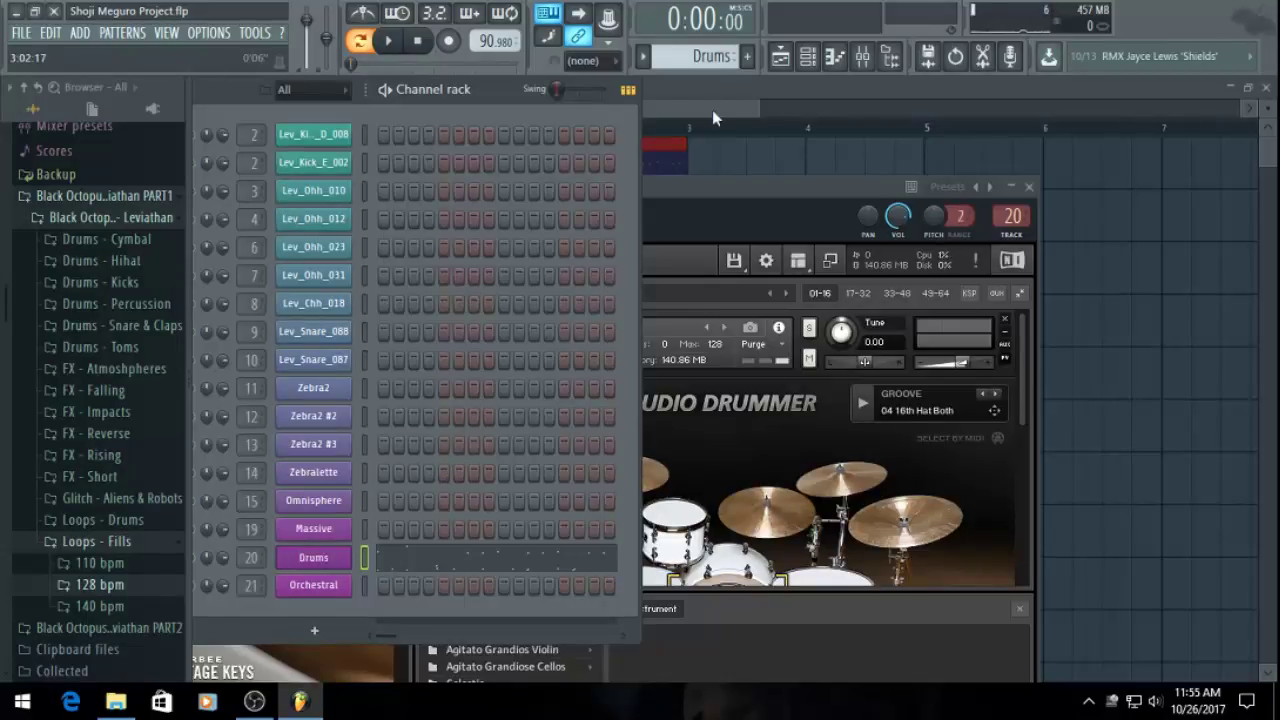
Repeat the Drums pattern along the Drums track with clips starting at bars 3, 5 and 7
{"action": "left_click", "coordinate": [753, 149]}
{"action": "left_click_drag", "start_coordinate": [794, 155], "coordinate": [731, 177]}
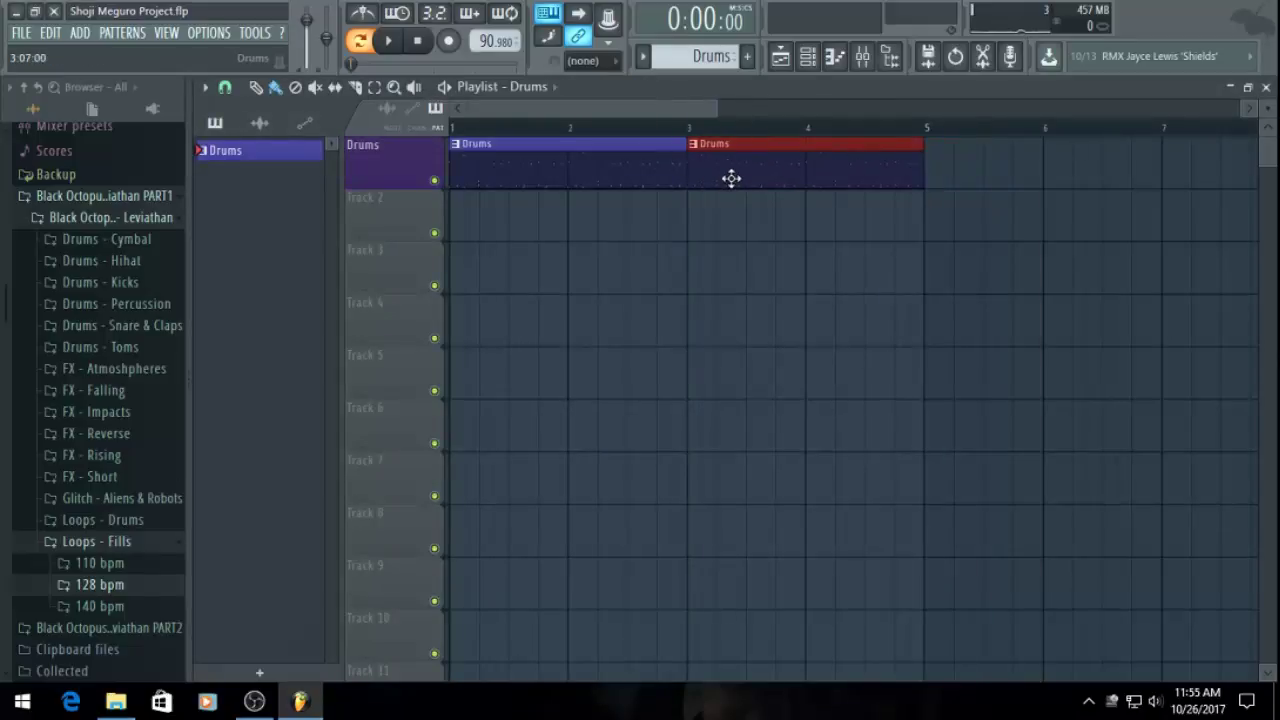
{"action": "left_click", "coordinate": [949, 172]}
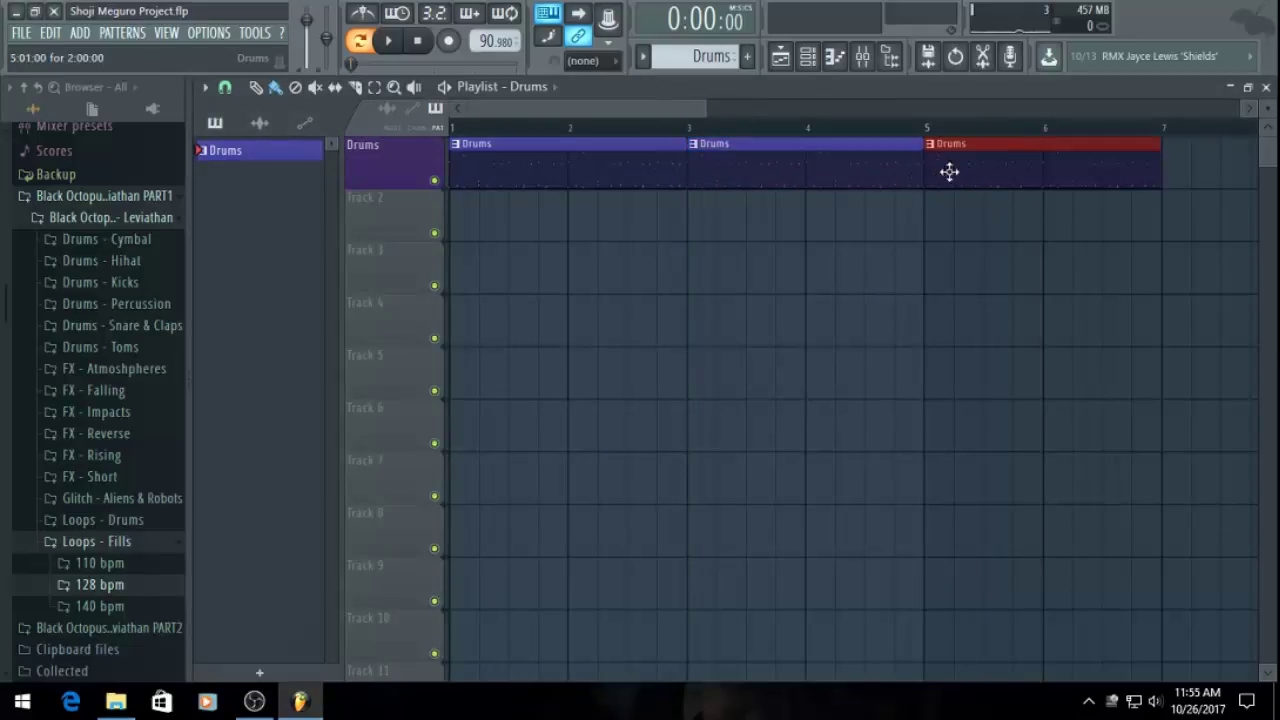
{"action": "left_click", "coordinate": [1182, 172]}
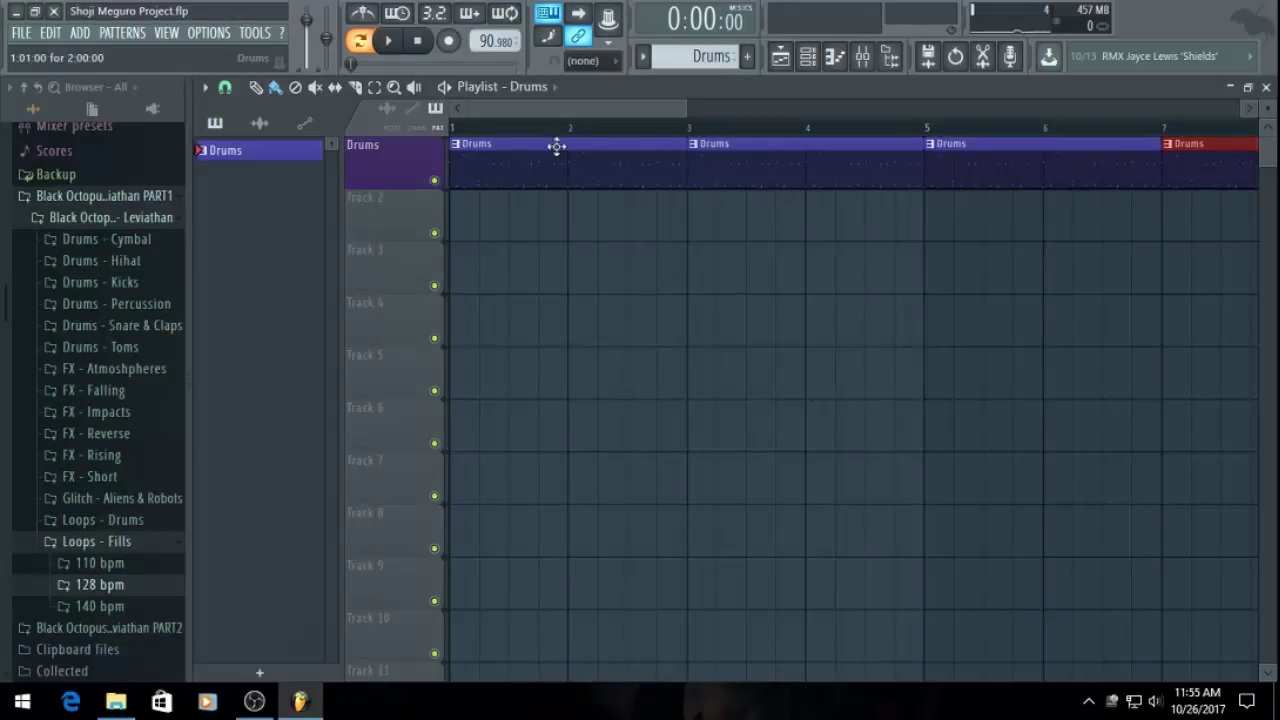
Make the Drums clip at bar 3 a unique pattern
{"action": "left_click", "coordinate": [694, 146]}
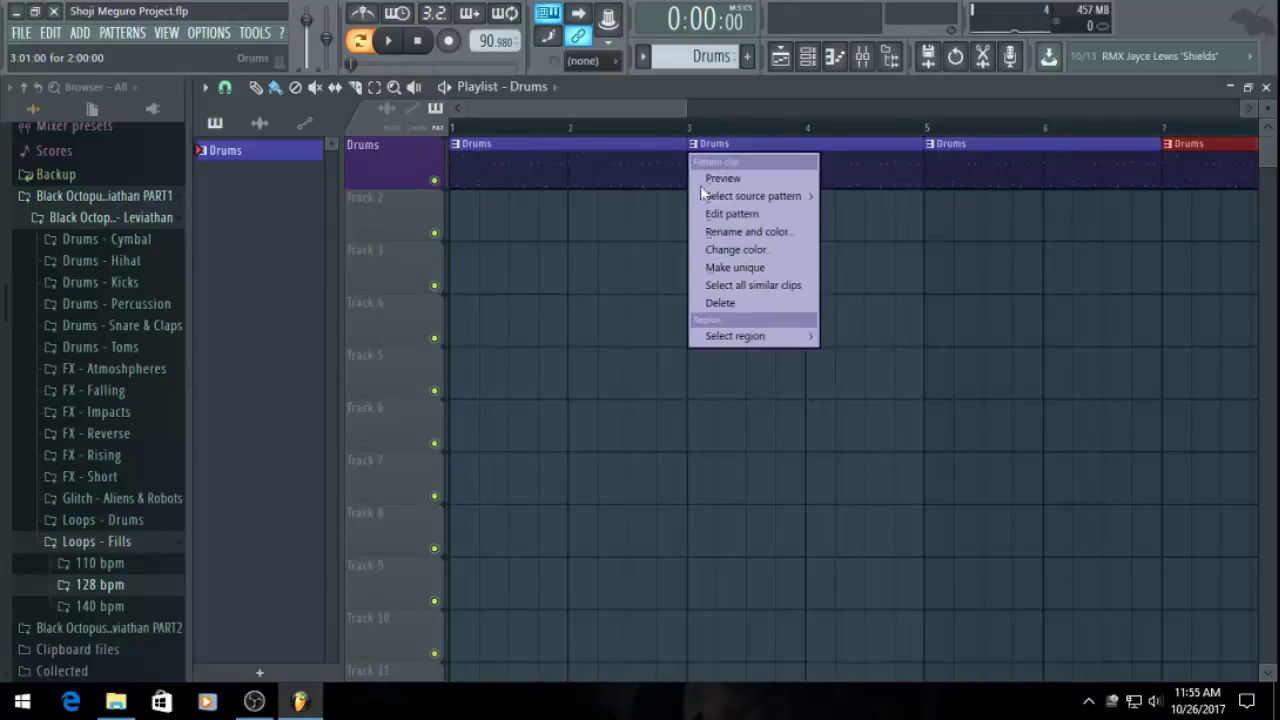
{"action": "left_click", "coordinate": [726, 266]}
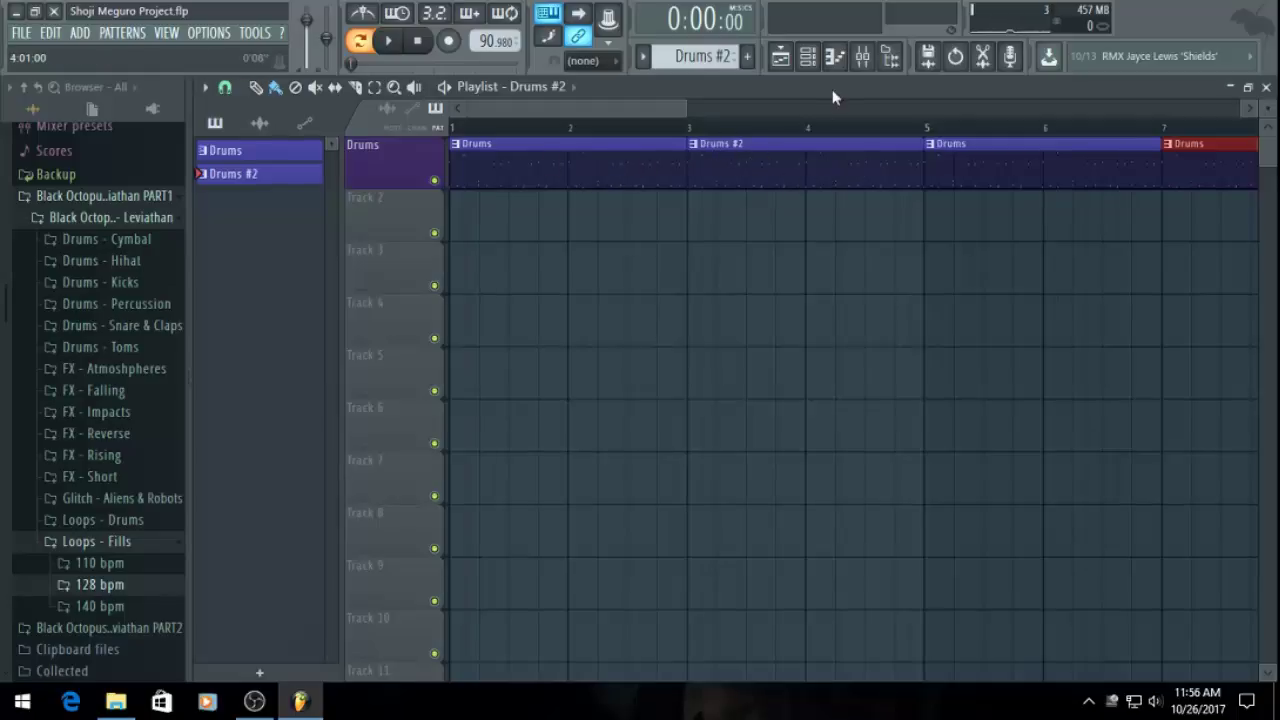
Switch Studio Drummer to the 06 16th Hat Both Ghost groove, preview it, and transfer it onto the Drums channel for the Drums #2 pattern
{"action": "left_click", "coordinate": [807, 56]}
{"action": "left_click", "coordinate": [313, 557]}
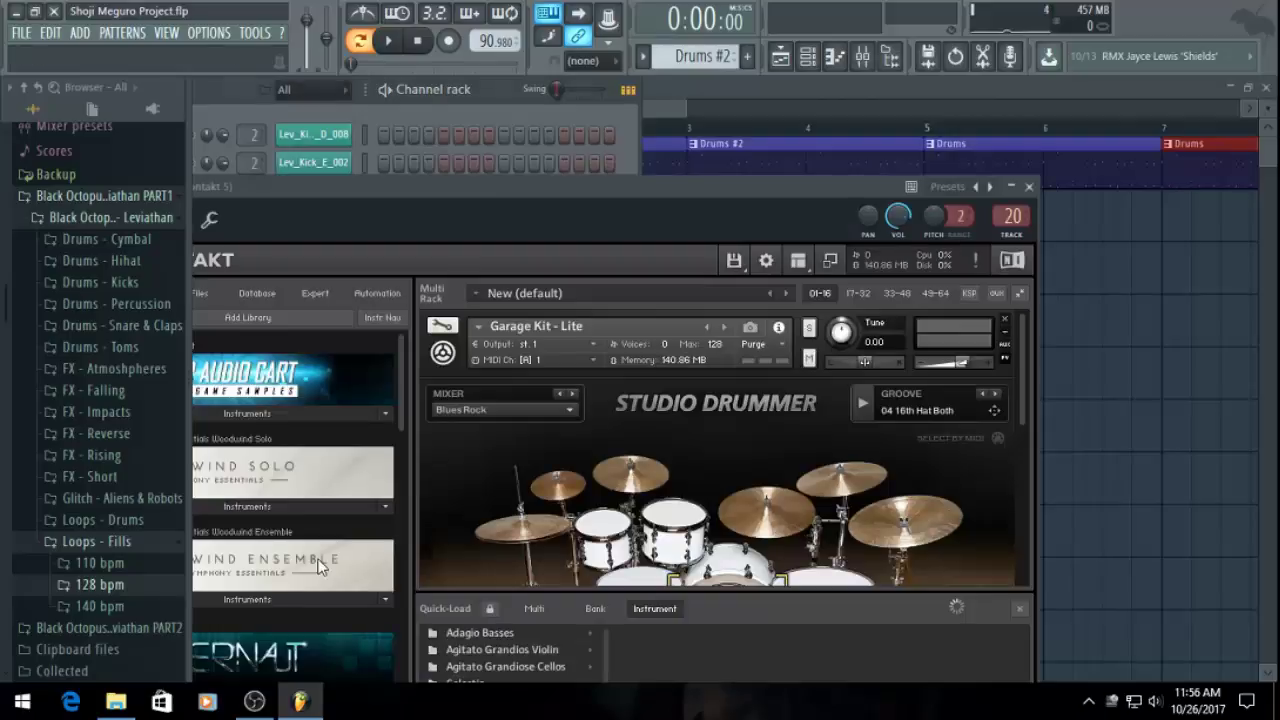
{"action": "left_click", "coordinate": [994, 394]}
{"action": "left_click", "coordinate": [994, 394]}
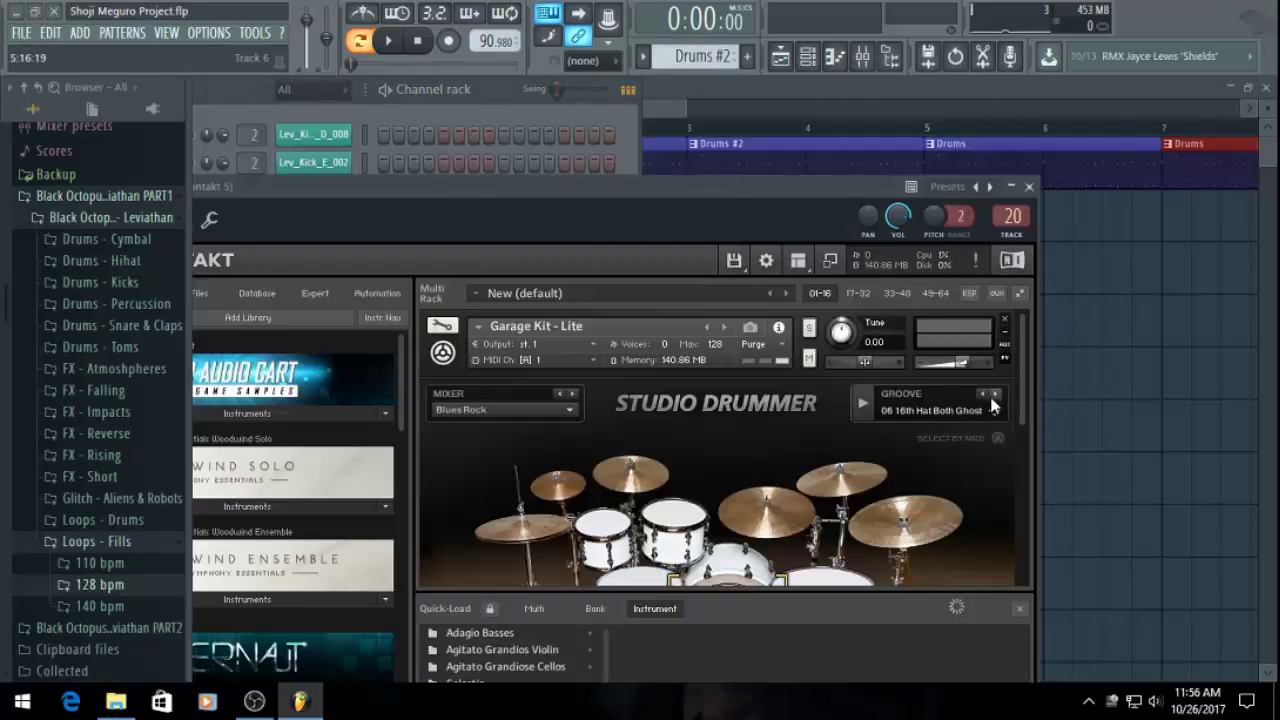
{"action": "left_click", "coordinate": [861, 405]}
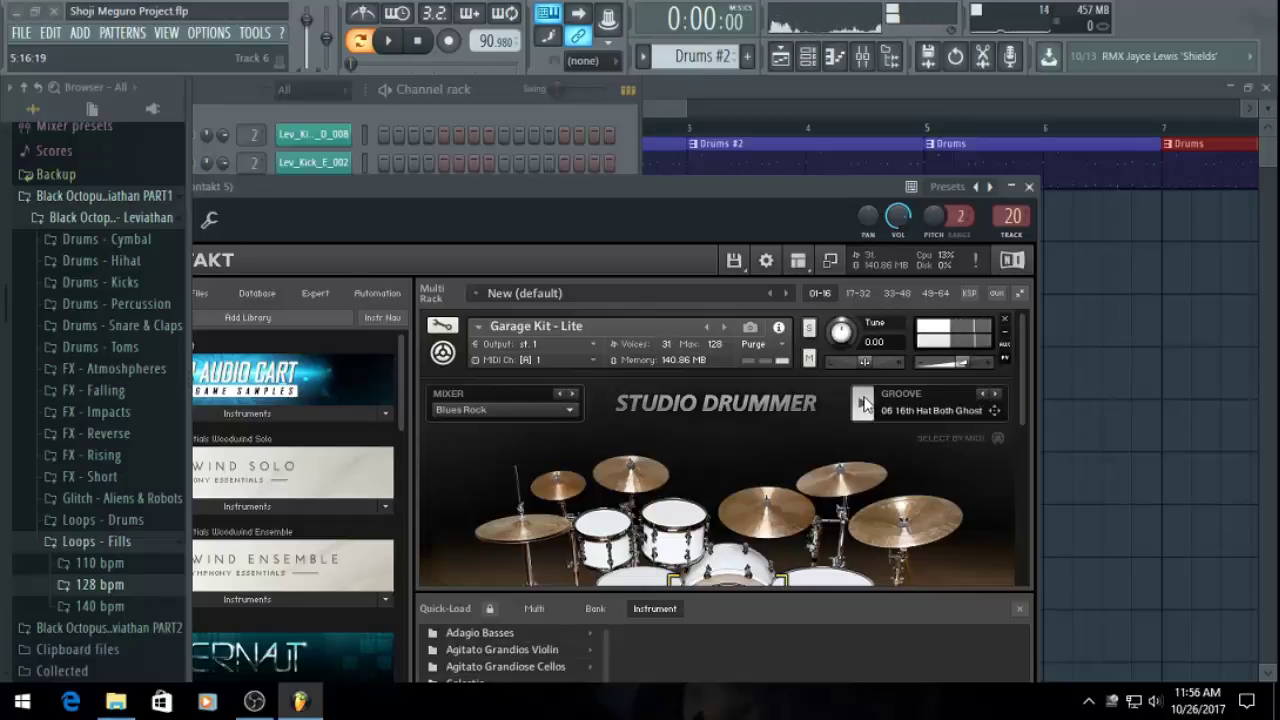
{"action": "left_click", "coordinate": [863, 404]}
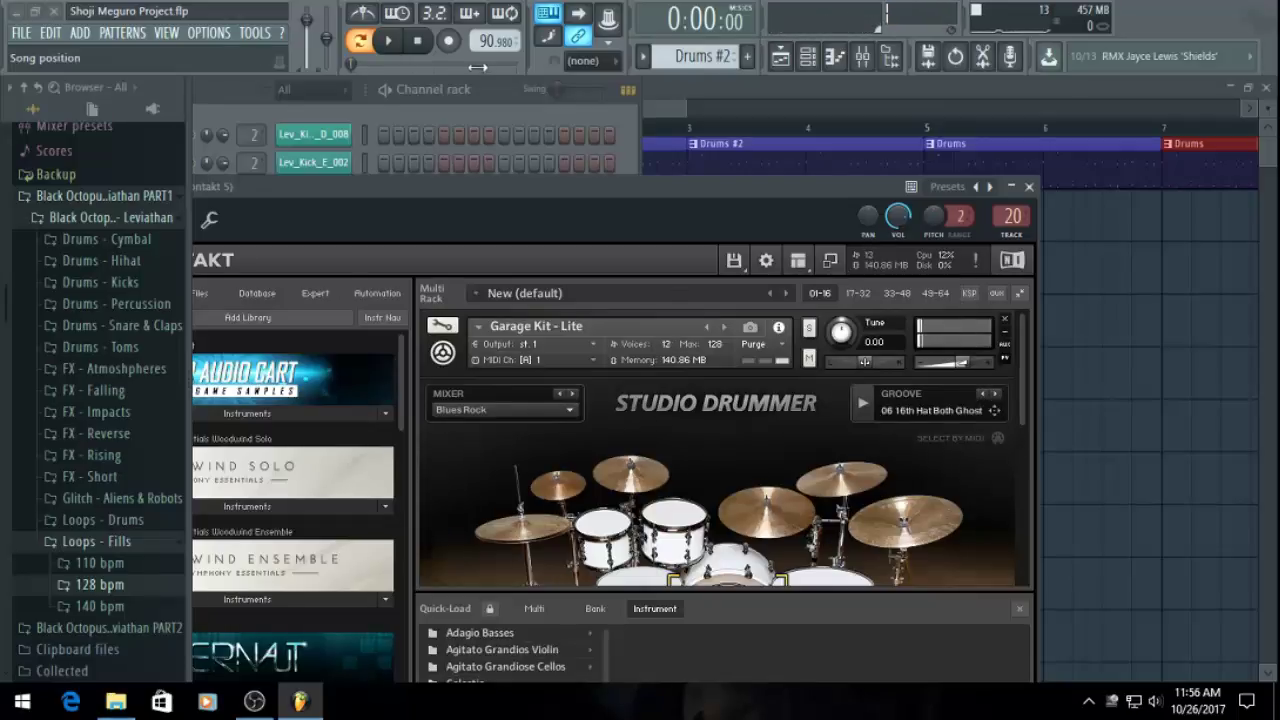
{"action": "left_click", "coordinate": [510, 110]}
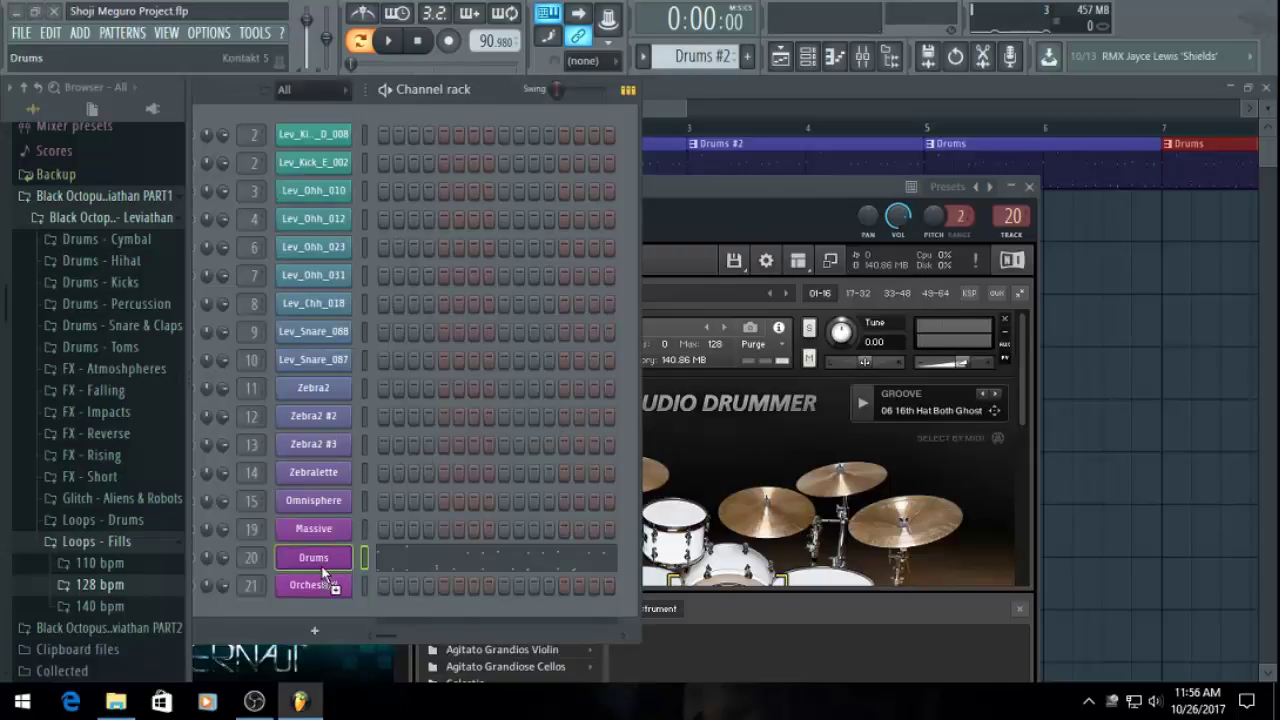
{"action": "left_click", "coordinate": [688, 102]}
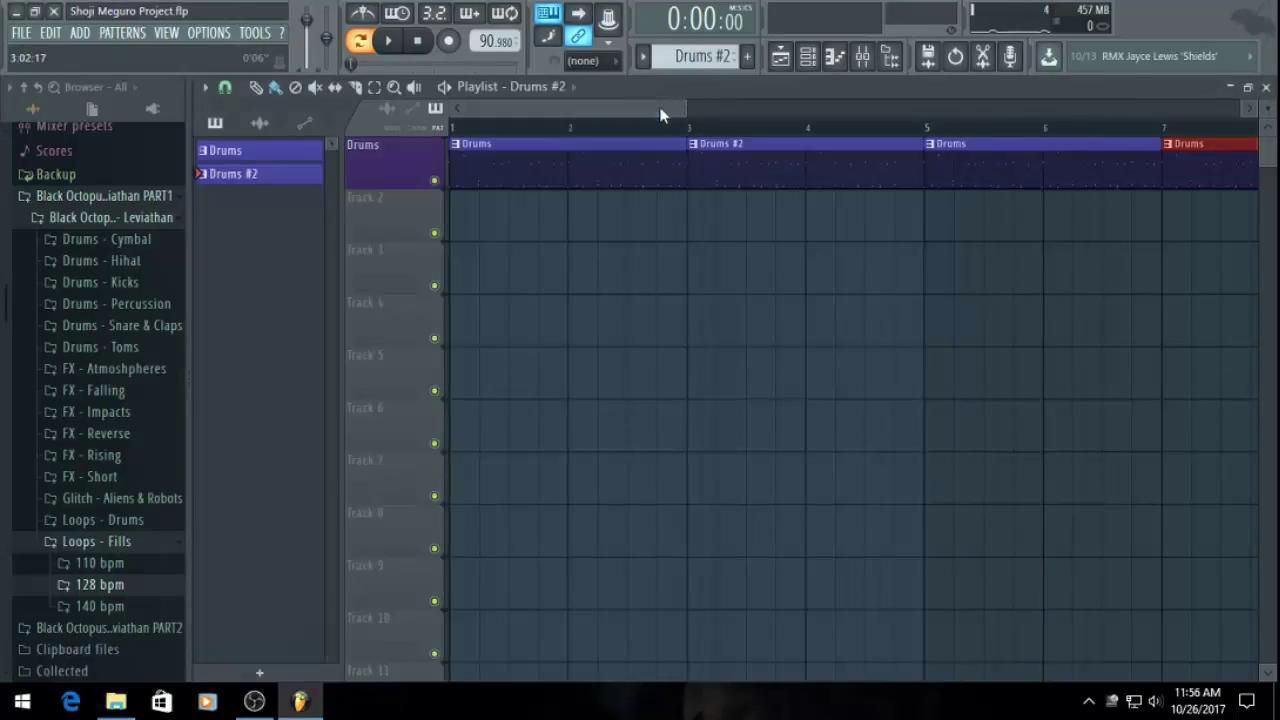
Play the arrangement from bar 1 and replace the Drums clip at bar 7 with a Drums #2 clip
{"action": "left_click", "coordinate": [455, 128]}
{"action": "key", "text": "space"}
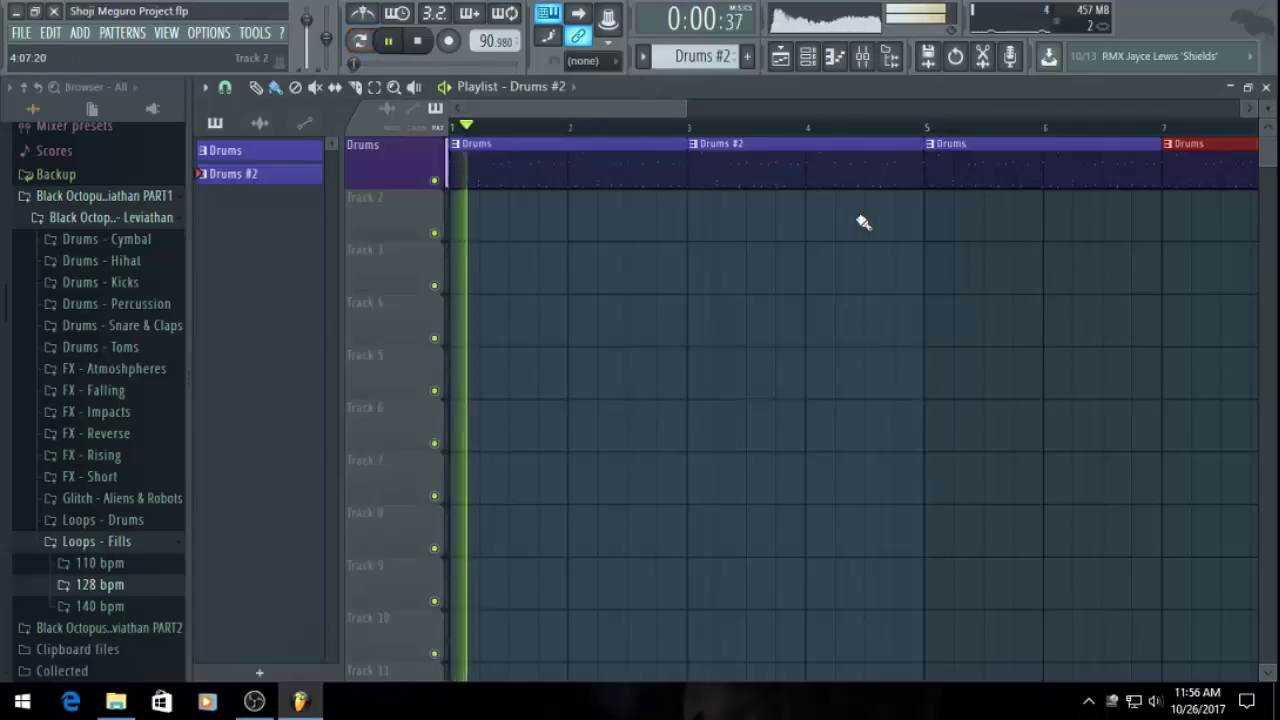
{"action": "scroll", "coordinate": [827, 176], "scroll_direction": "down", "scroll_amount": 2}
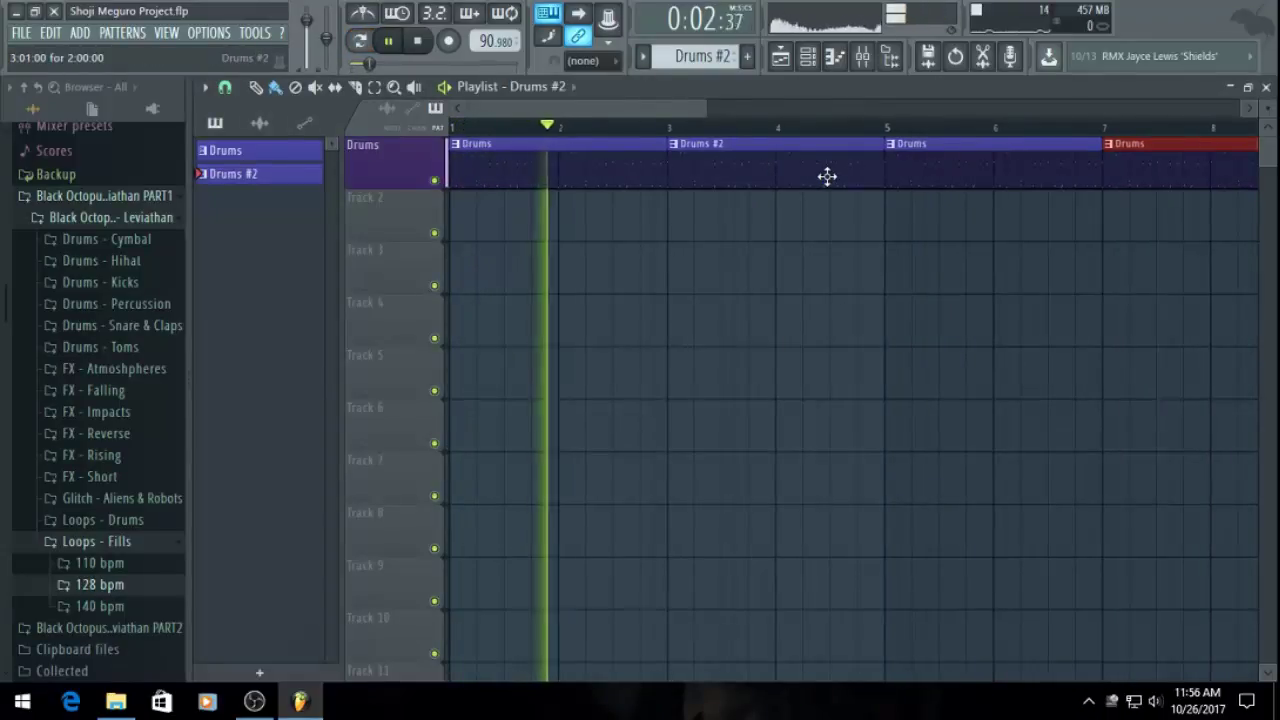
{"action": "left_click", "coordinate": [740, 156]}
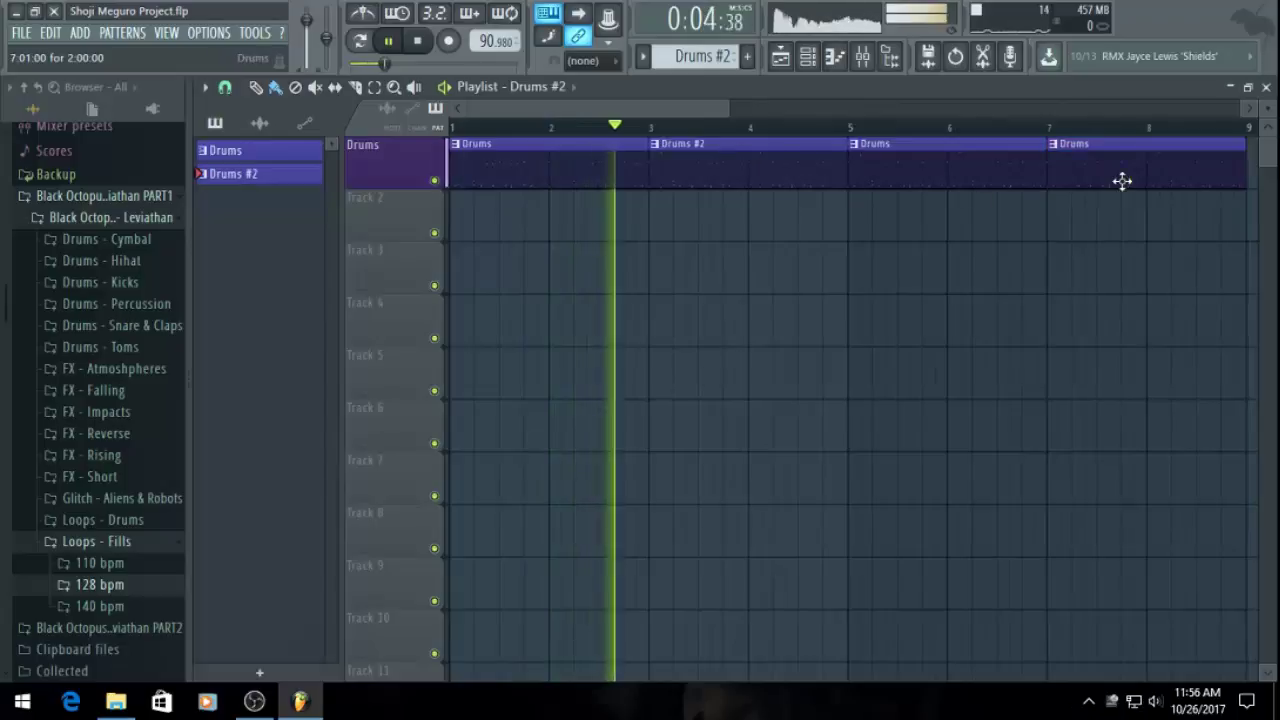
{"action": "right_click", "coordinate": [1120, 180]}
{"action": "left_click", "coordinate": [1108, 180]}
{"action": "left_click_drag", "start_coordinate": [1162, 174], "coordinate": [1109, 184]}
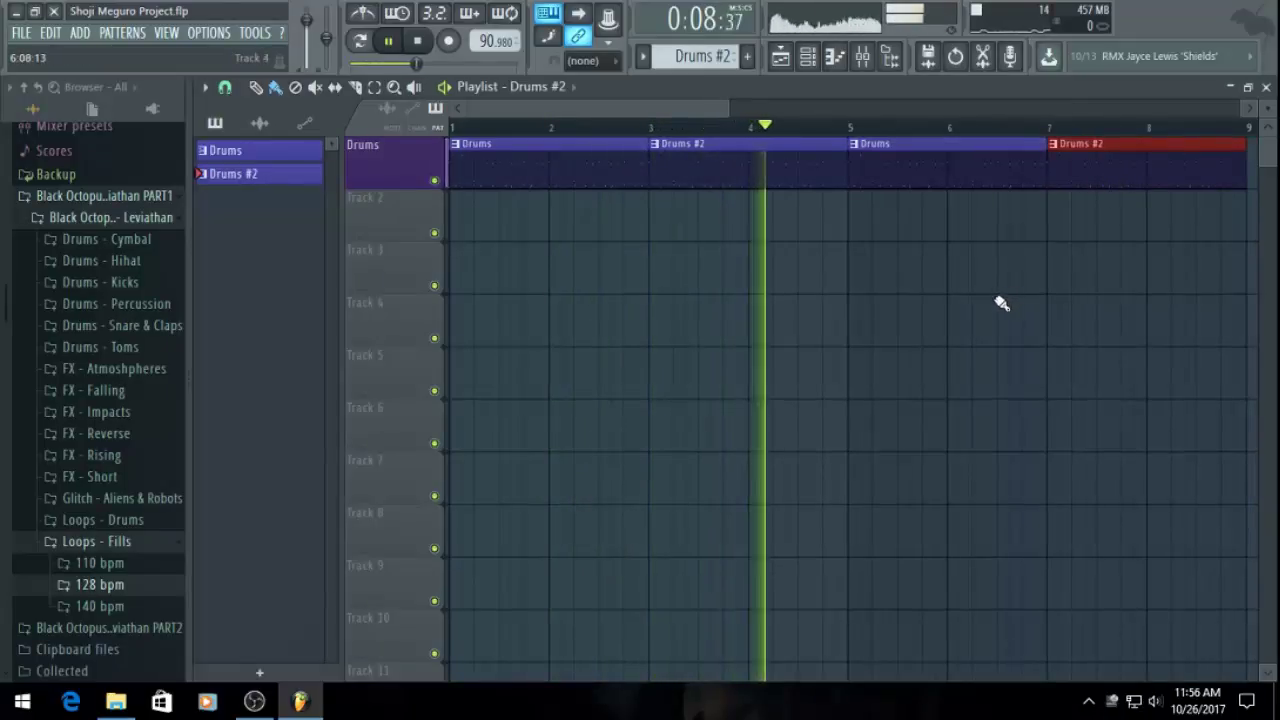
{"action": "key", "text": "space"}
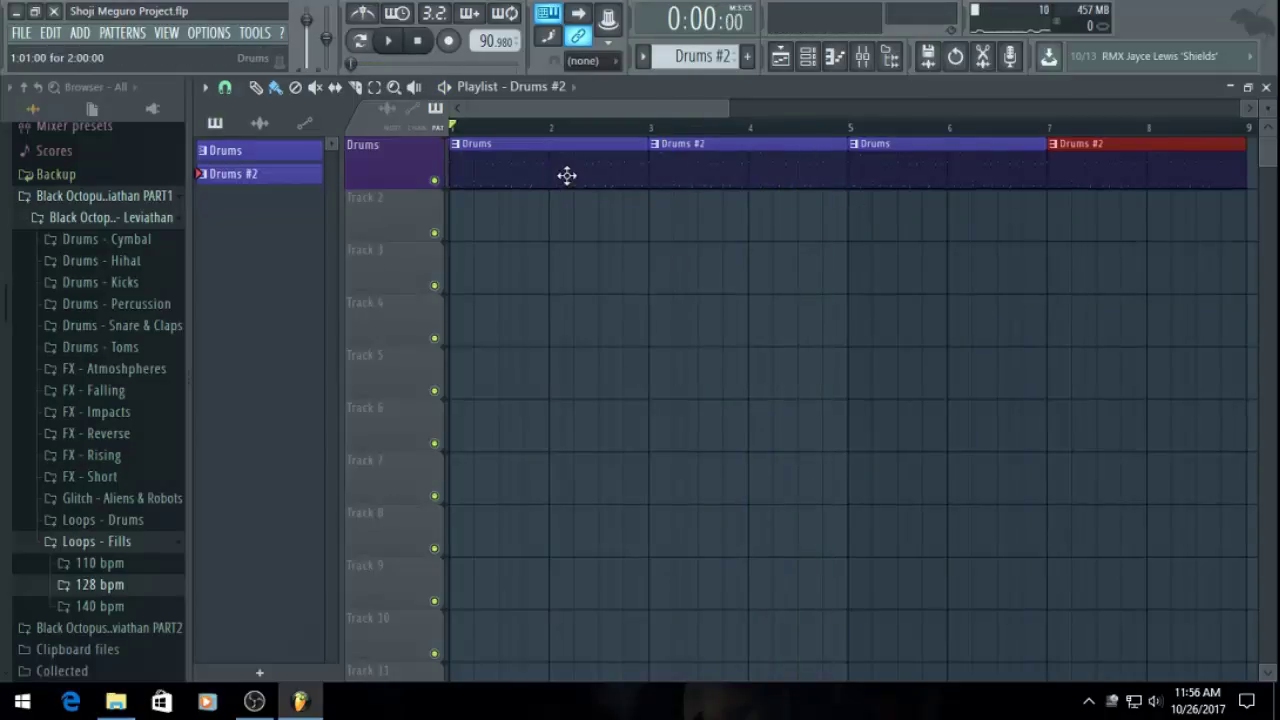
Save the project
{"action": "scroll", "coordinate": [796, 303], "scroll_direction": "down", "scroll_amount": 1}
{"action": "scroll", "coordinate": [796, 303], "scroll_direction": "down", "scroll_amount": 1}
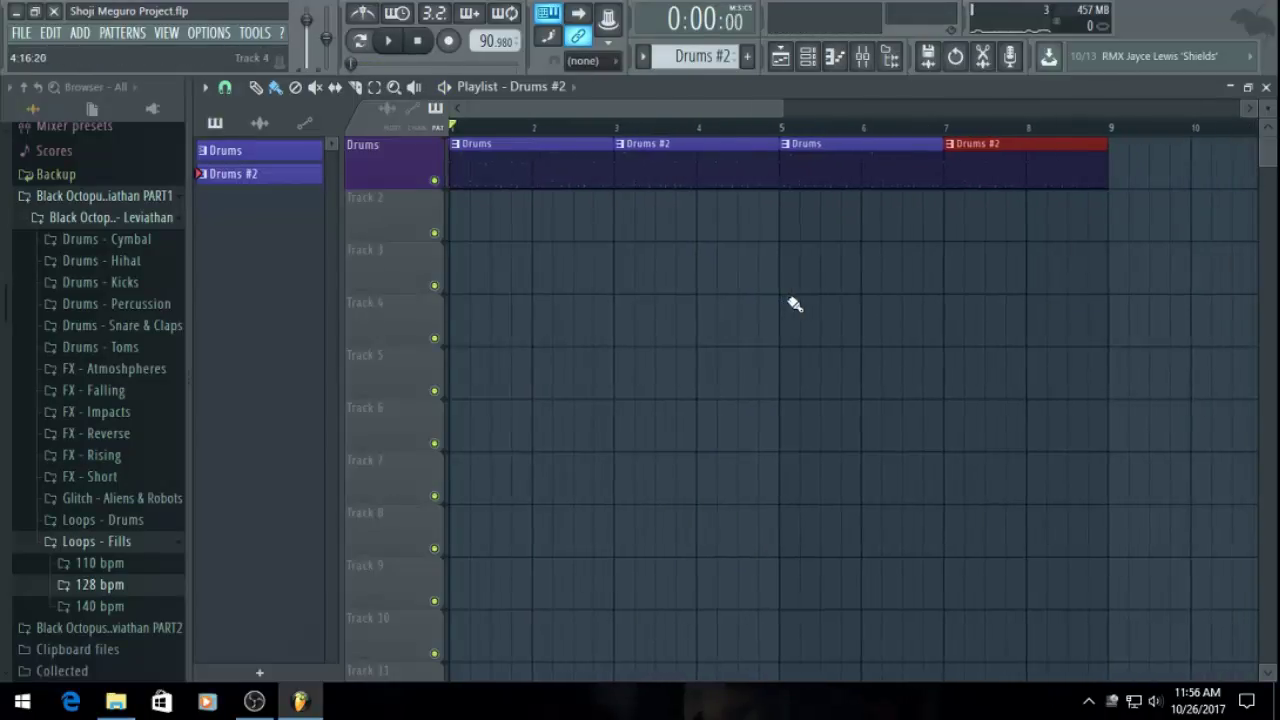
{"action": "key", "text": "ctrl+s"}
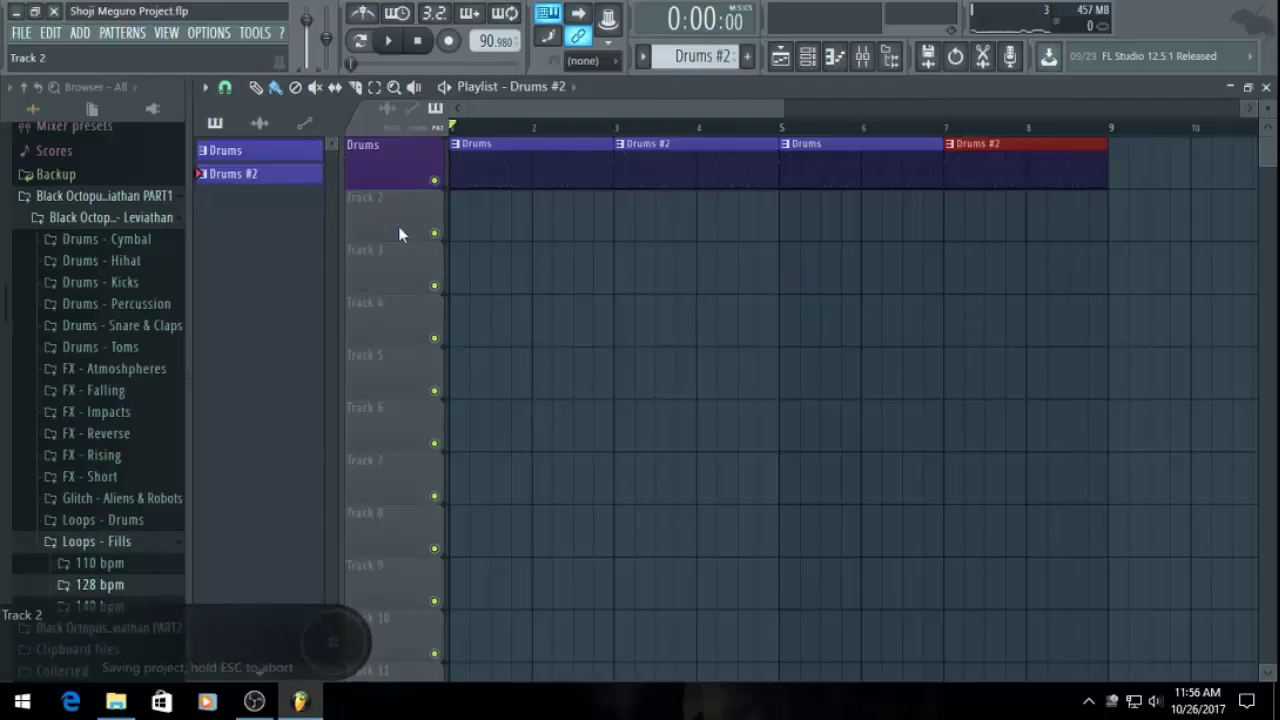
{"action": "right_click", "coordinate": [398, 192]}
{"action": "left_click", "coordinate": [427, 216]}
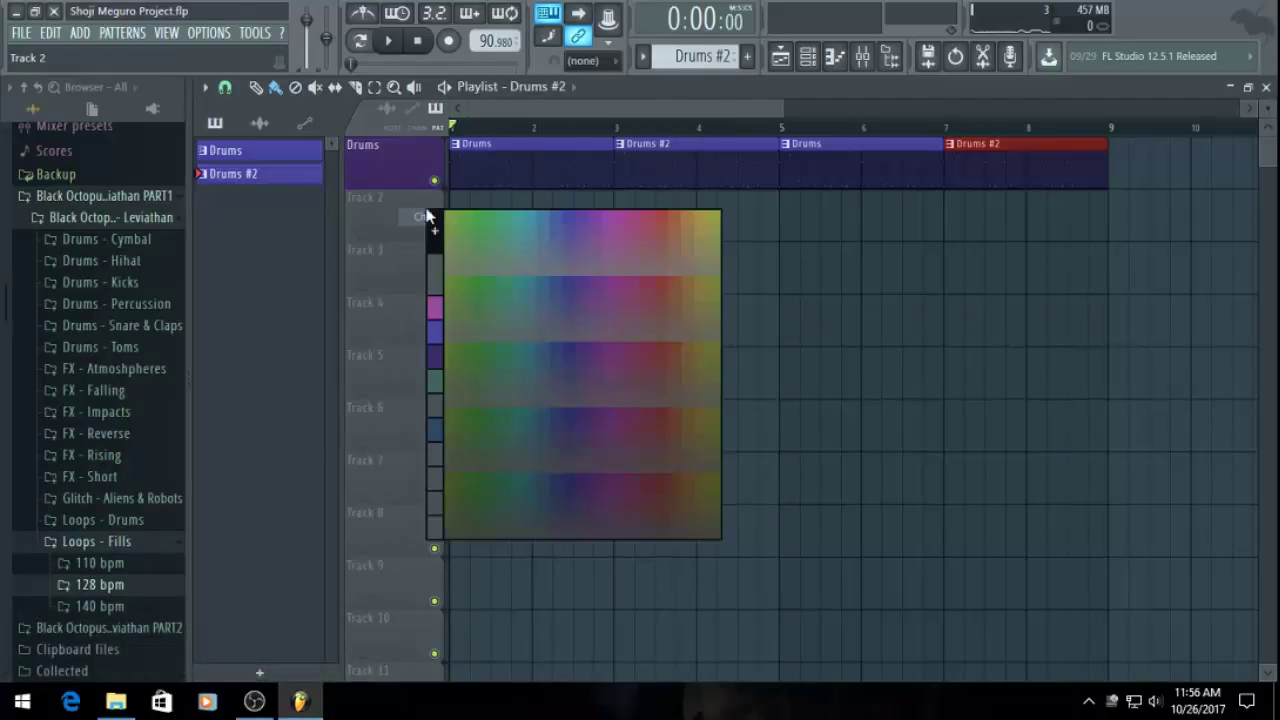
{"action": "left_click", "coordinate": [483, 218]}
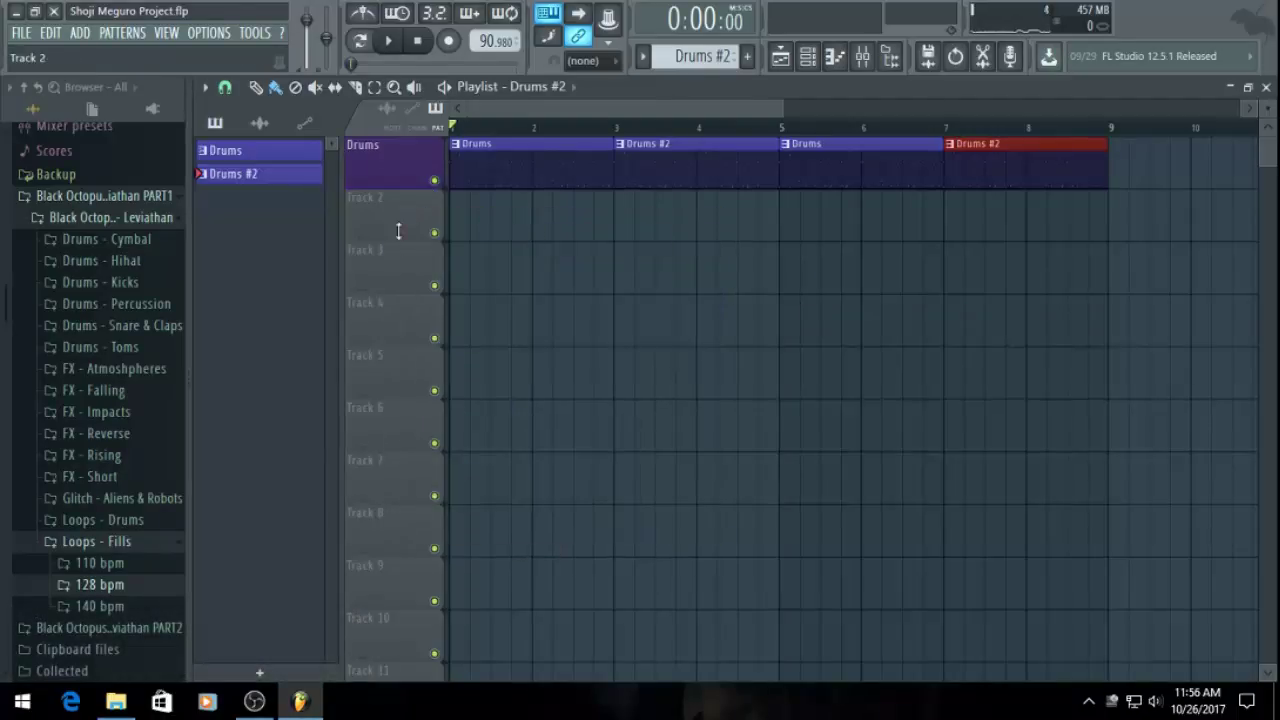
Rename playlist Track 2 as EP and give it a dark blue colour
{"action": "right_click", "coordinate": [412, 195]}
{"action": "left_click", "coordinate": [434, 200]}
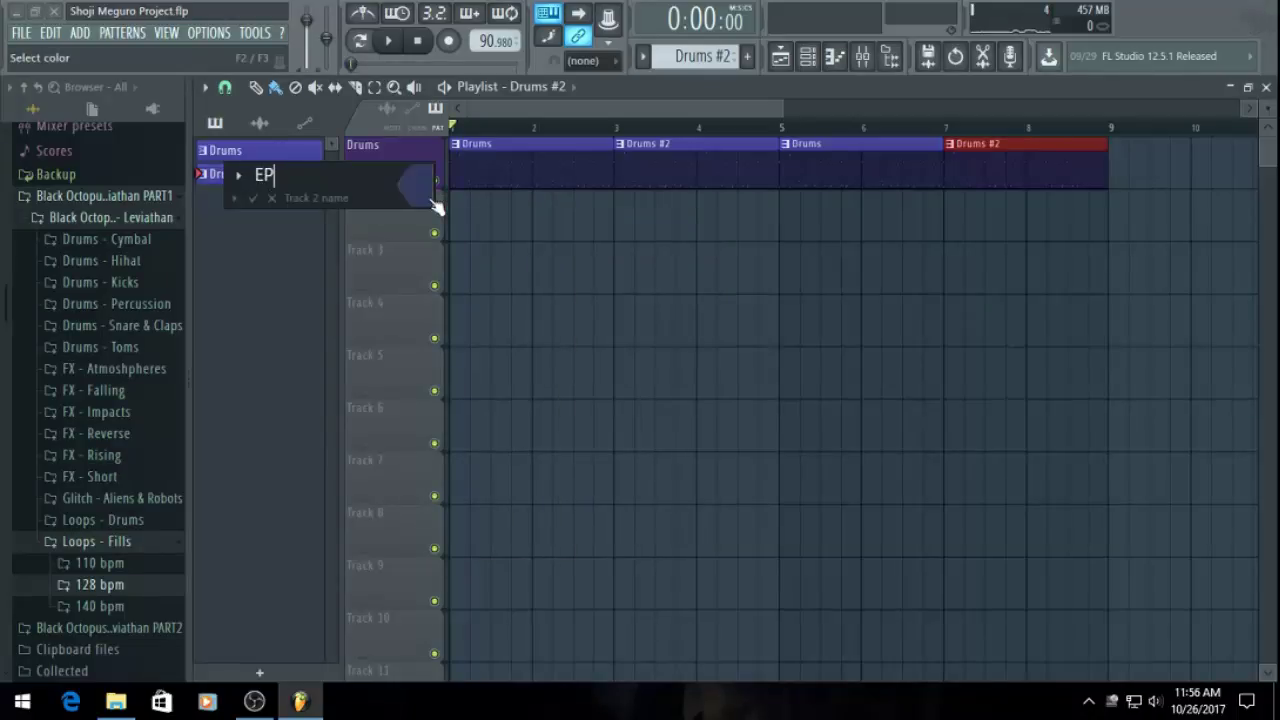
{"action": "key", "text": "Return"}
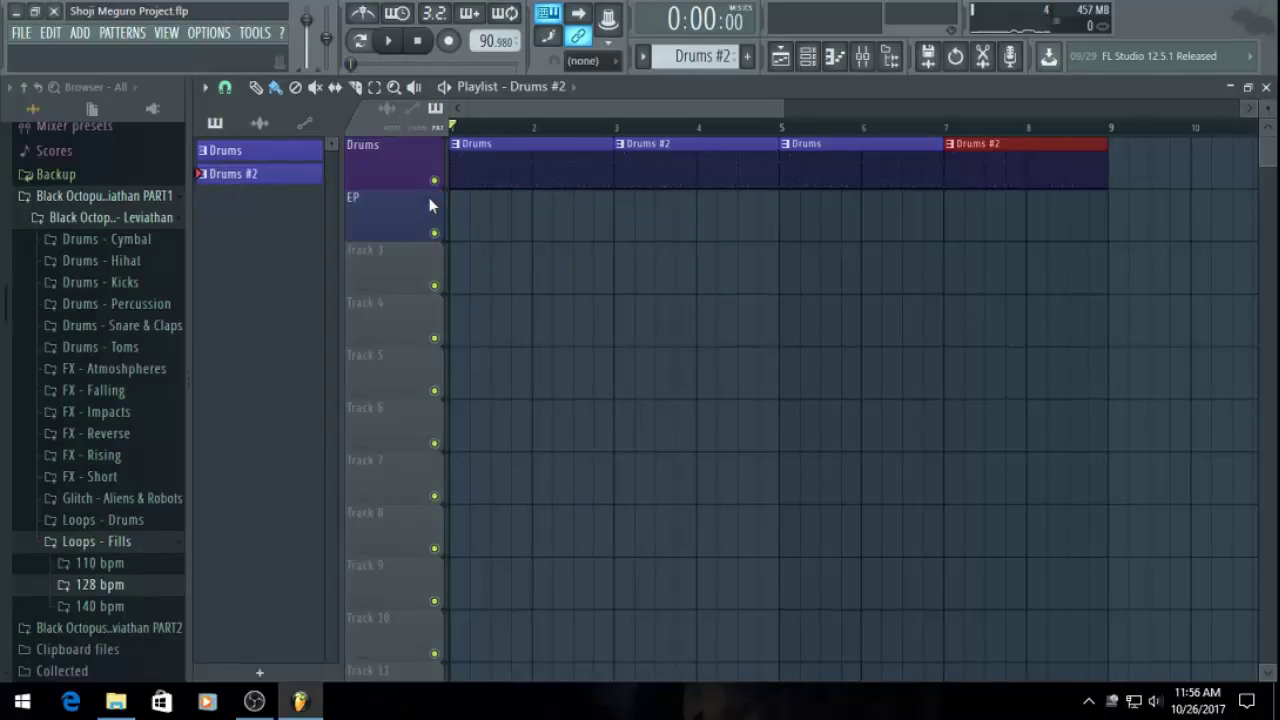
Rename playlist Track 3 as Bass and give it a green colour
{"action": "right_click", "coordinate": [421, 258]}
{"action": "left_click", "coordinate": [447, 252]}
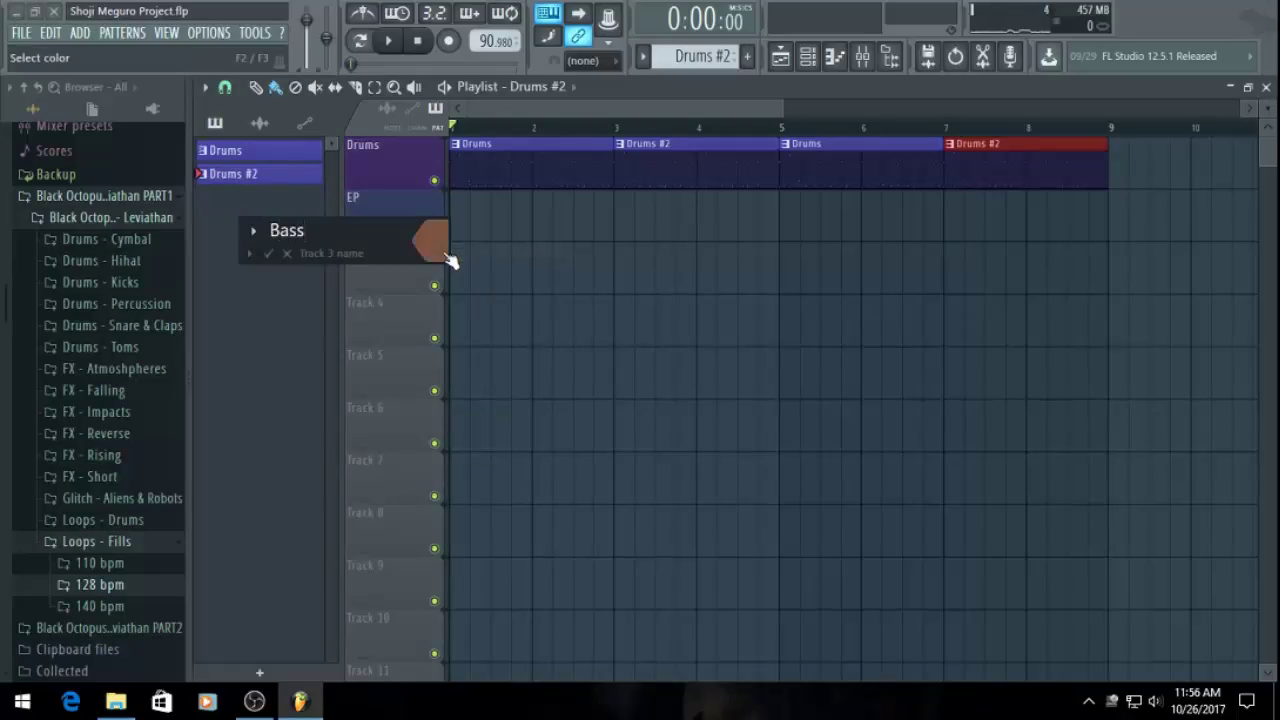
{"action": "left_click", "coordinate": [436, 262]}
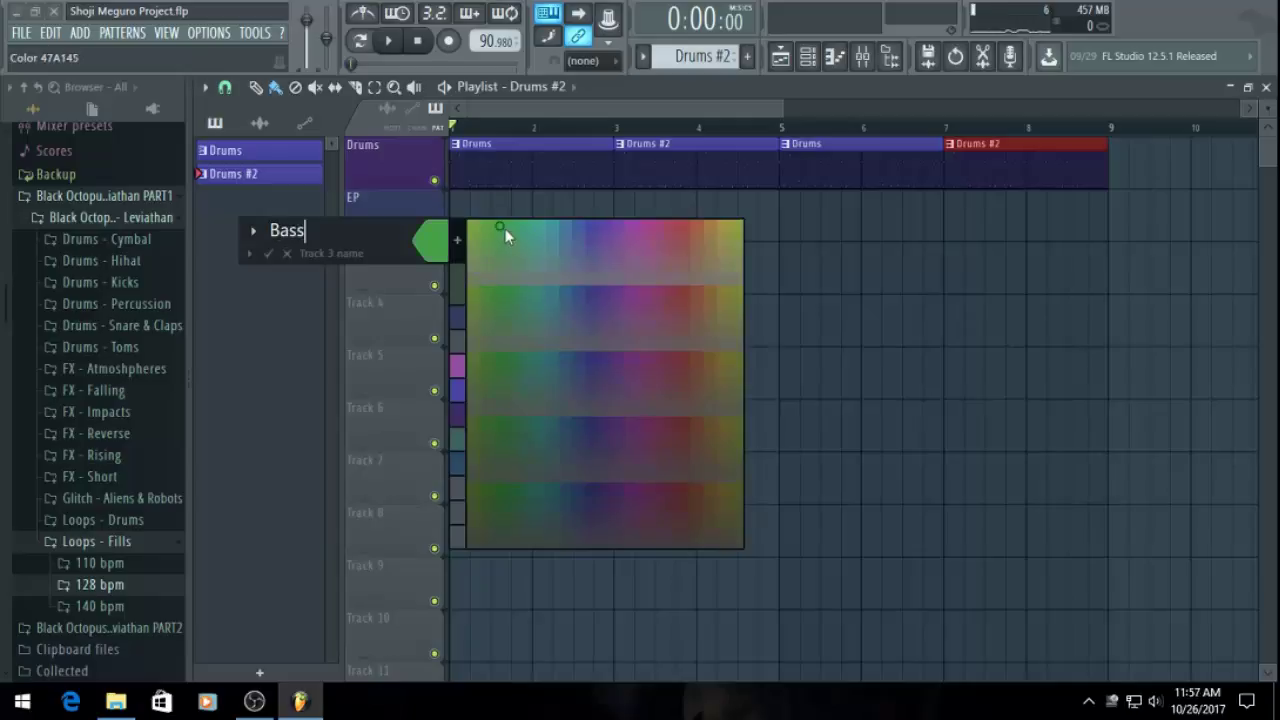
{"action": "type", "text": "Bass"}
{"action": "left_click", "coordinate": [505, 228]}
{"action": "key", "text": "Return"}
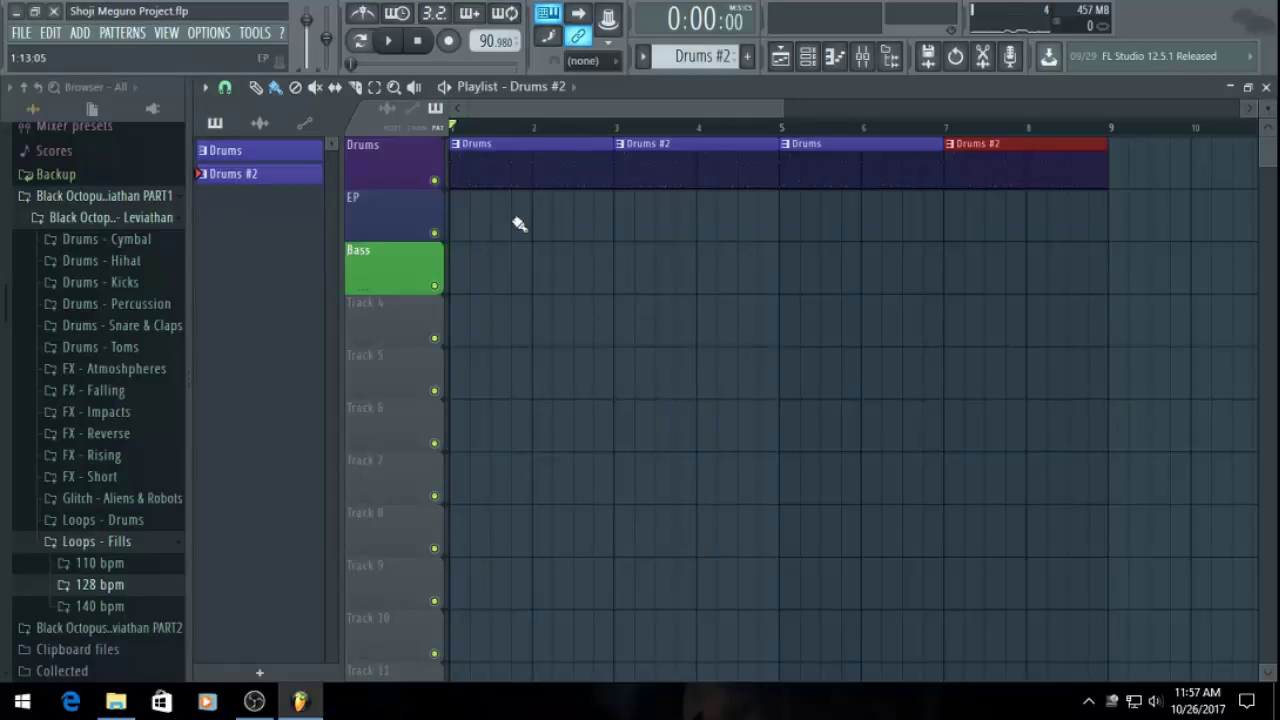
Recolour the Bass track blue
{"action": "right_click", "coordinate": [344, 286]}
{"action": "left_click", "coordinate": [400, 251]}
{"action": "left_click", "coordinate": [404, 258]}
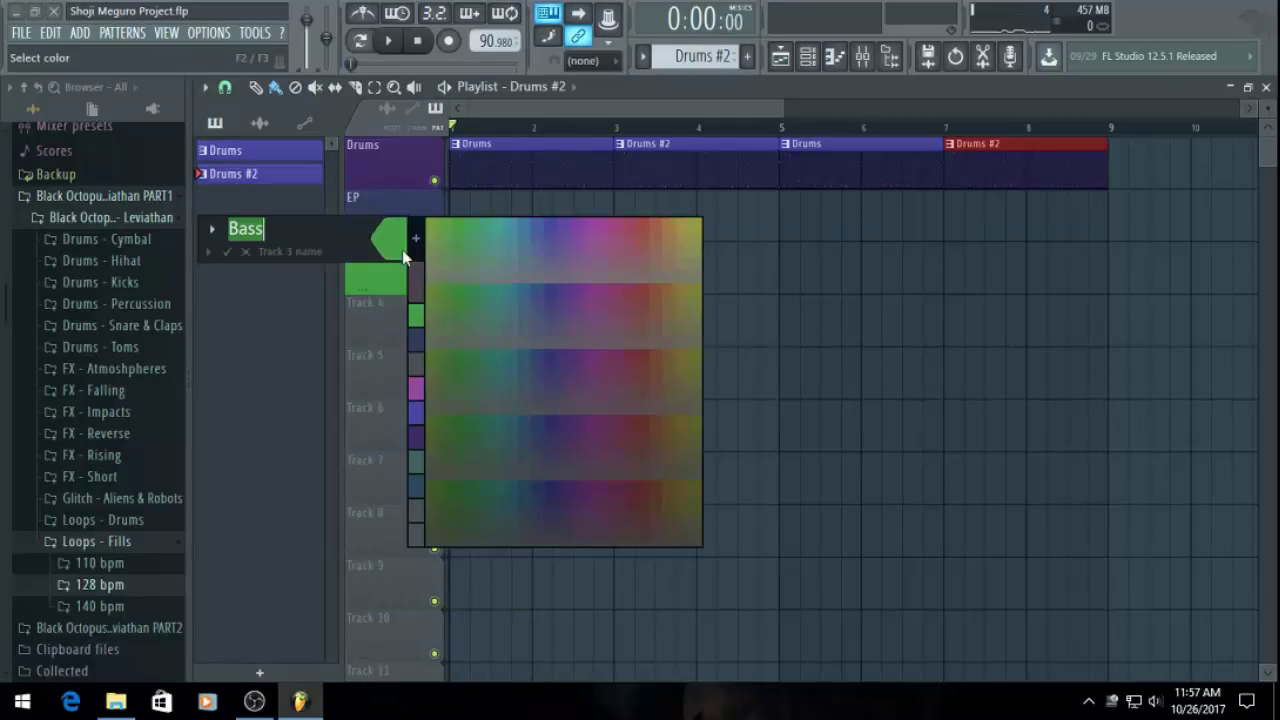
{"action": "left_click", "coordinate": [531, 224]}
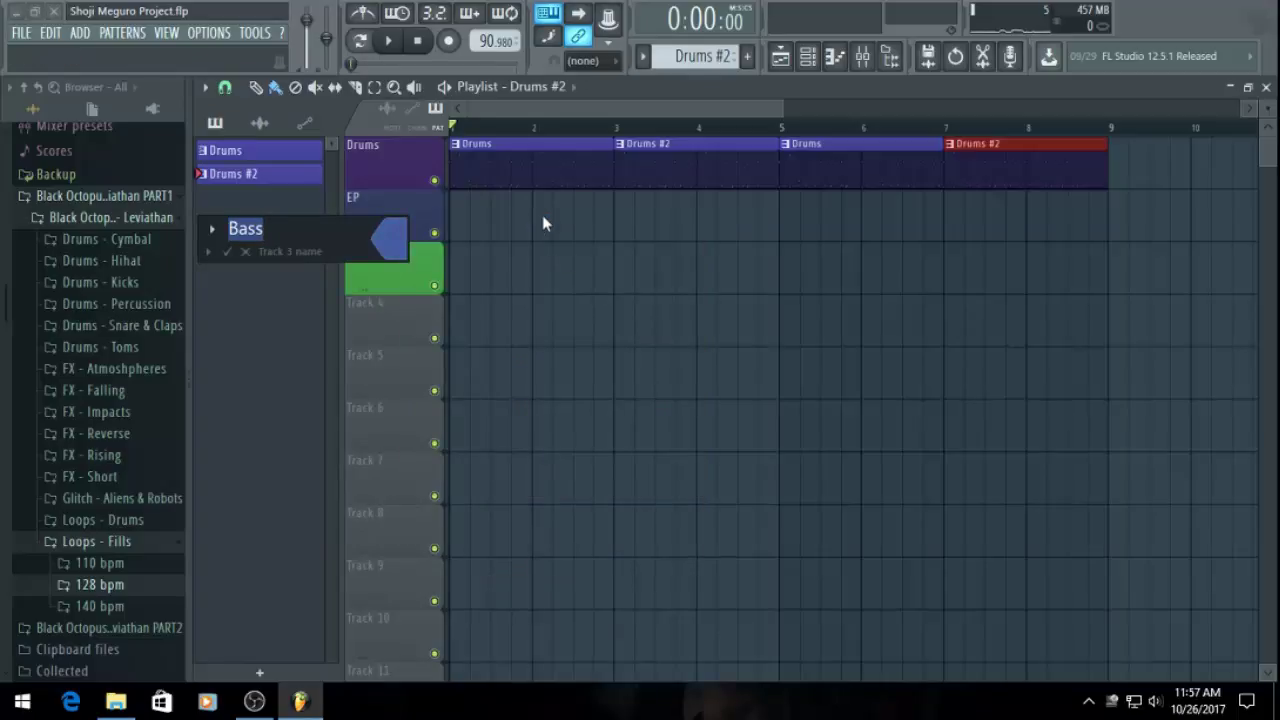
{"action": "key", "text": "Return"}
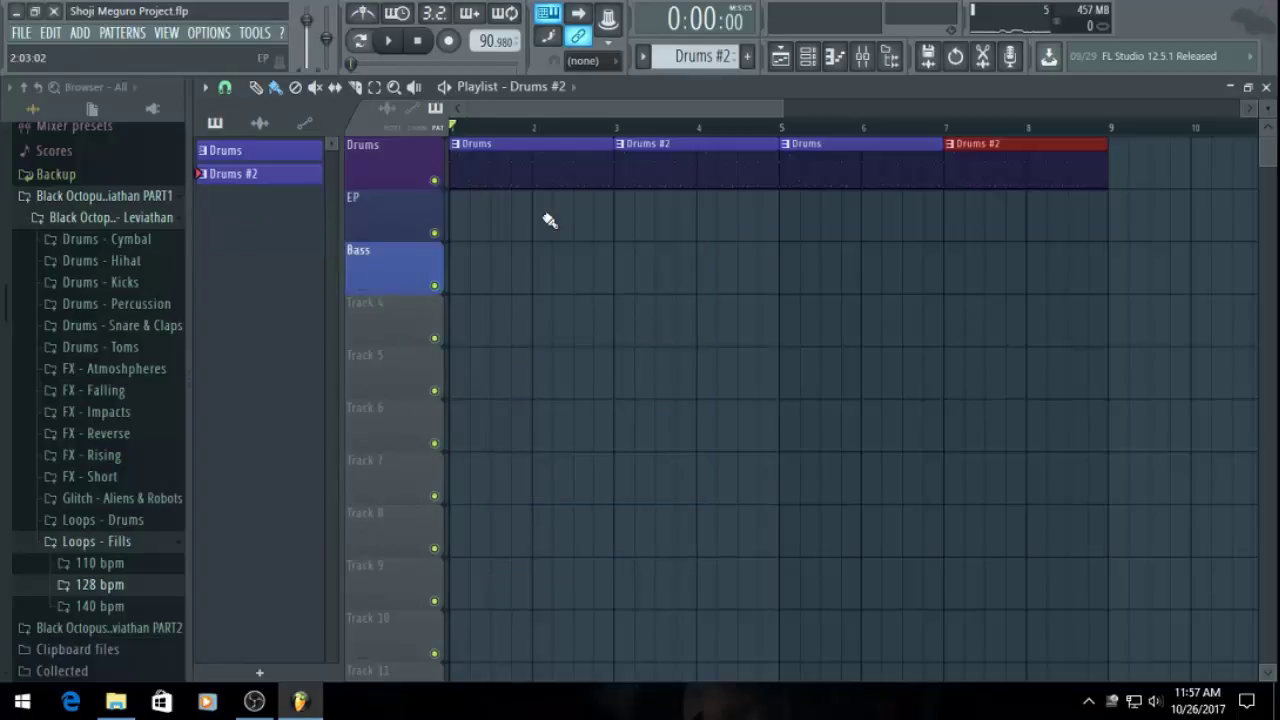
Create a new pattern named EP and place a clip of it at bar 1 on the EP track
{"action": "left_click", "coordinate": [748, 57]}
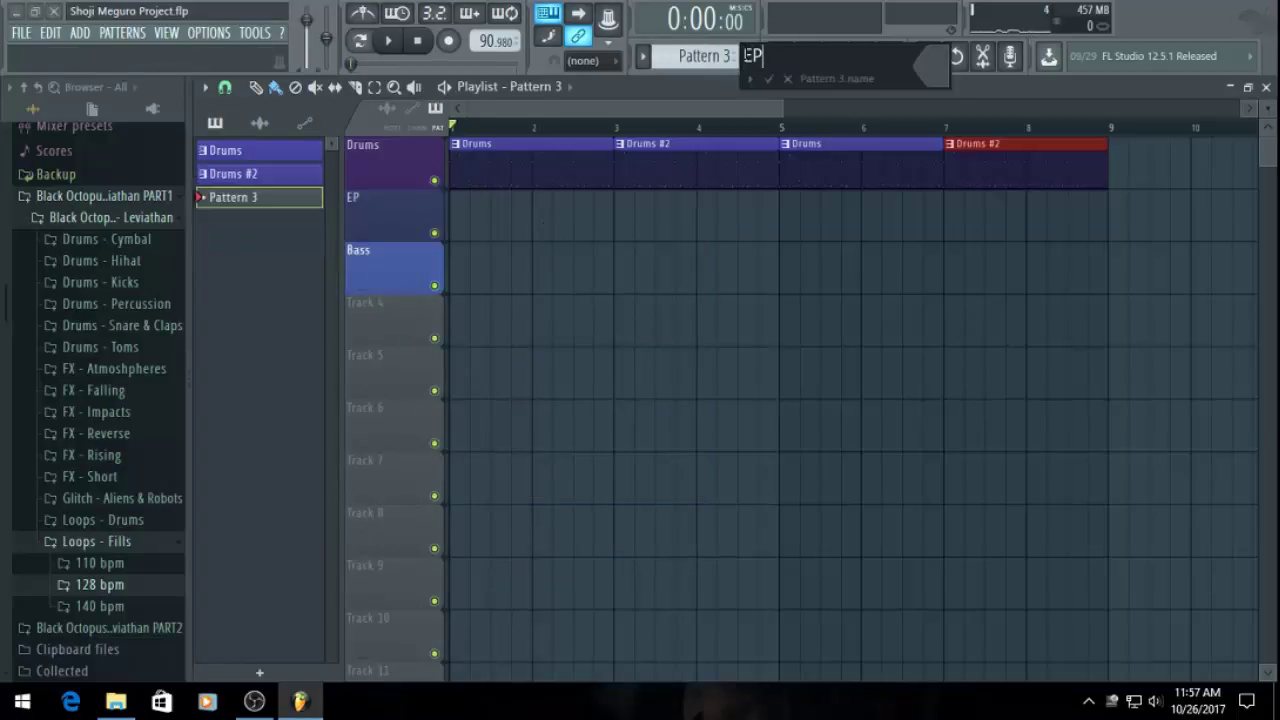
{"action": "key", "text": "Return"}
{"action": "left_click", "coordinate": [746, 274]}
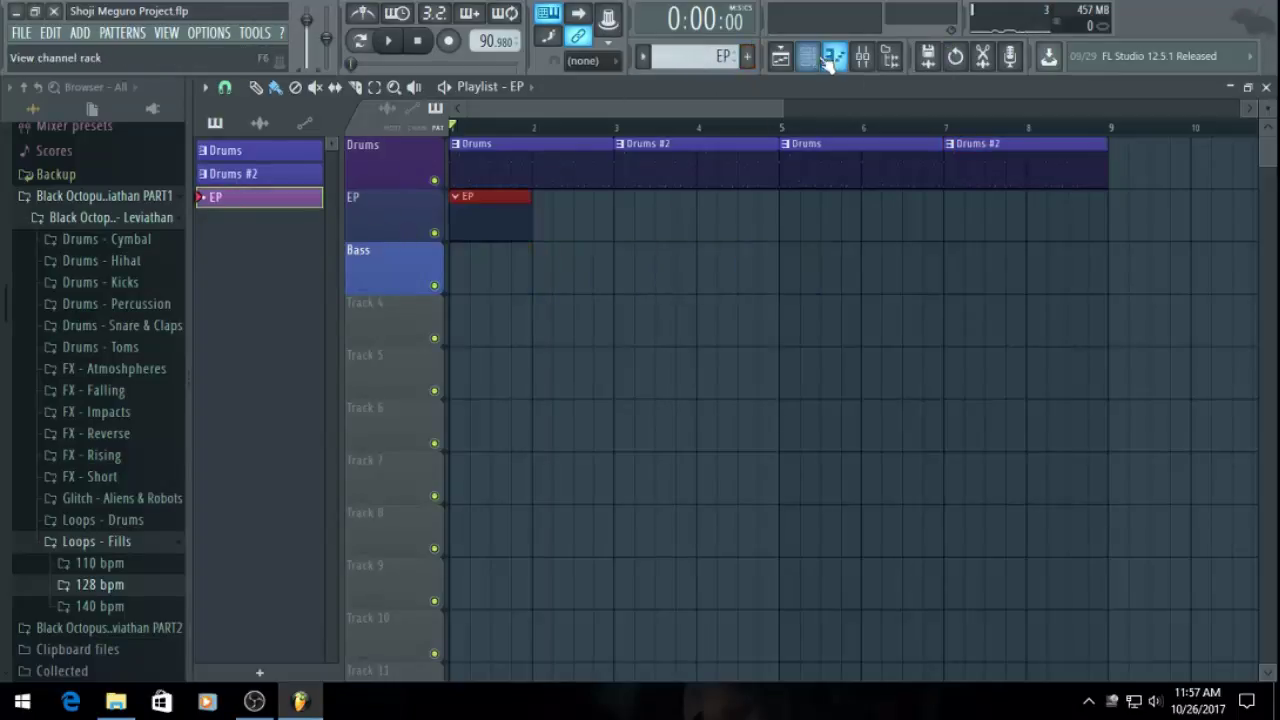
Open the first Zebra2 channel from the channel rack and load the HS Another Tine Another Space preset from Pianoids
{"action": "left_click", "coordinate": [807, 56]}
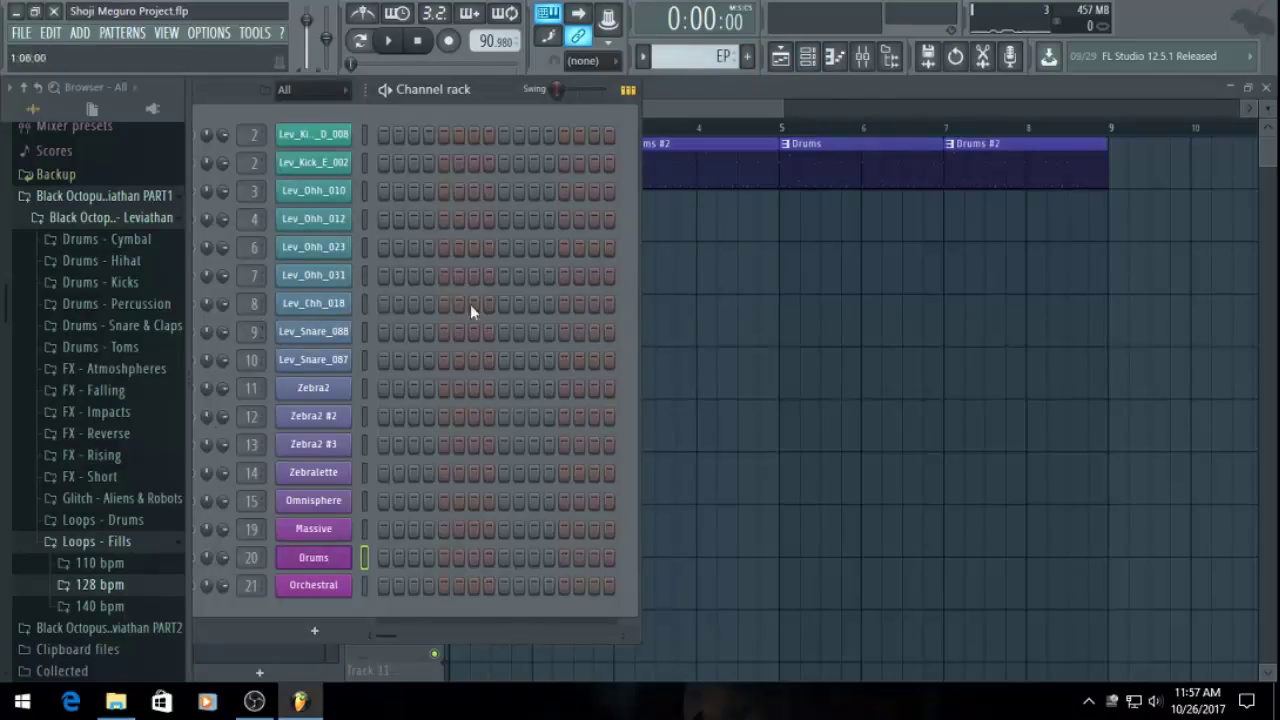
{"action": "left_click", "coordinate": [333, 396]}
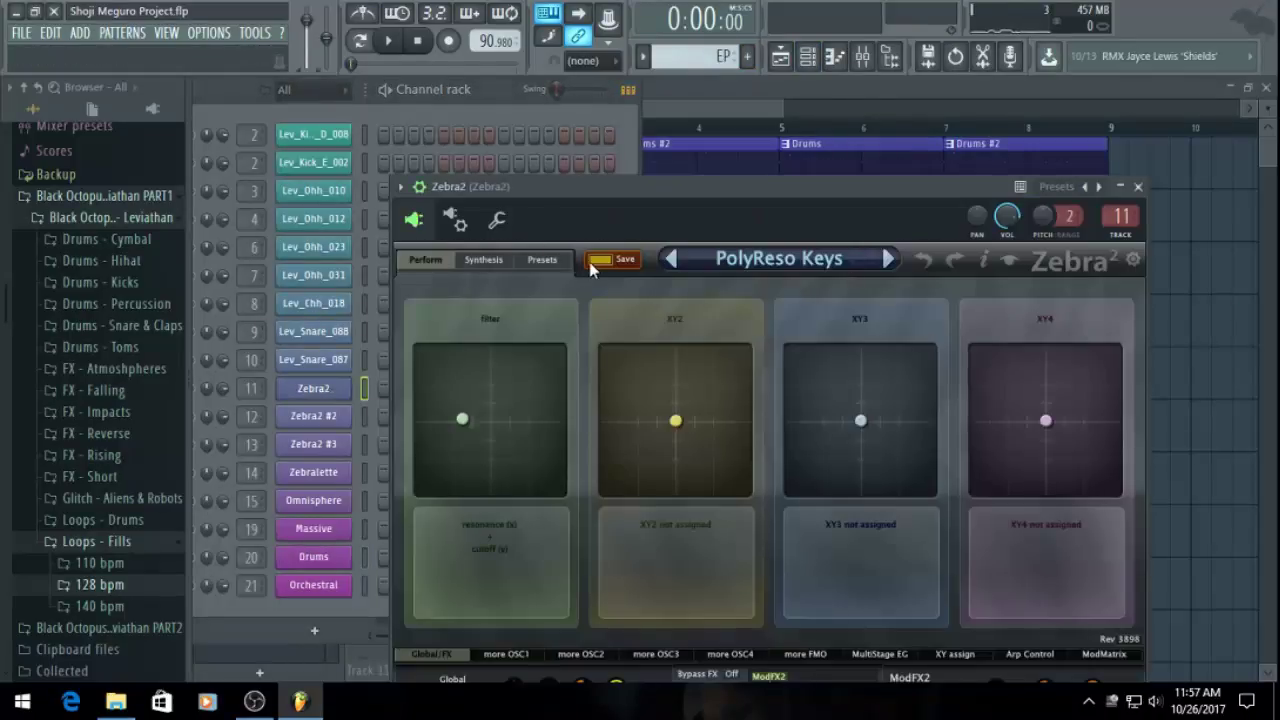
{"action": "left_click", "coordinate": [505, 260]}
{"action": "left_click", "coordinate": [535, 263]}
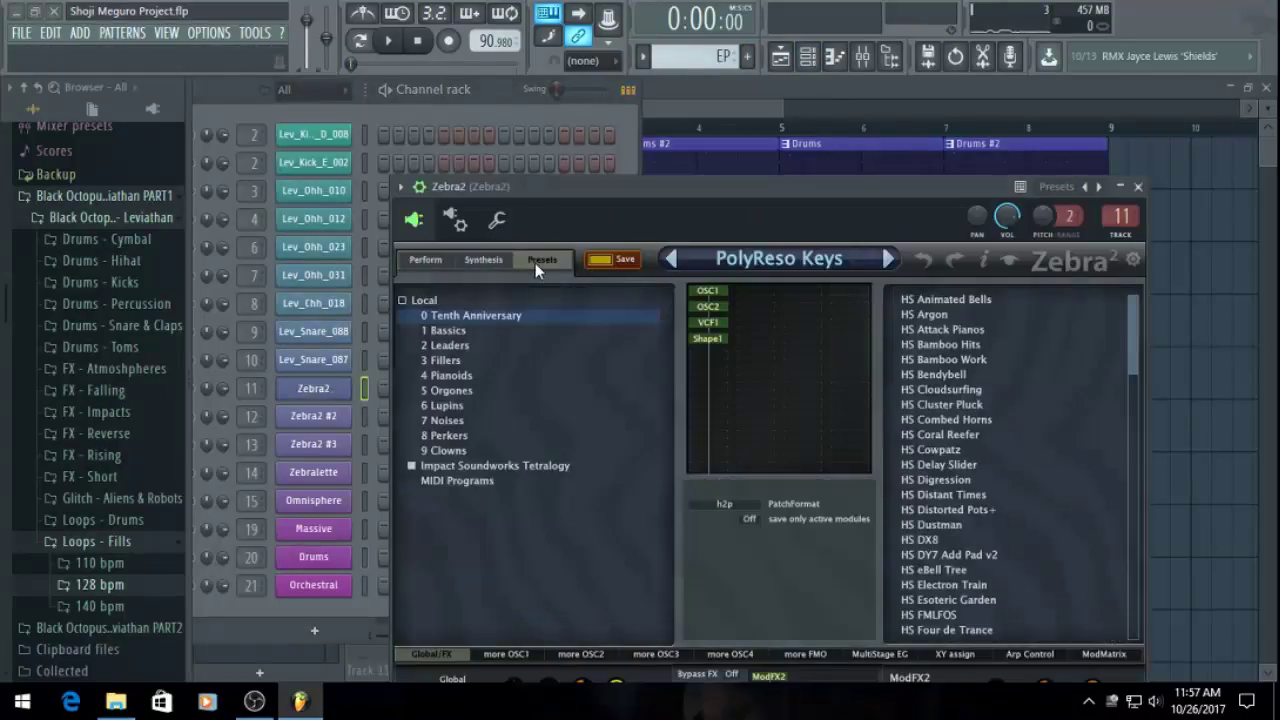
{"action": "left_click", "coordinate": [452, 371]}
{"action": "left_click", "coordinate": [994, 316]}
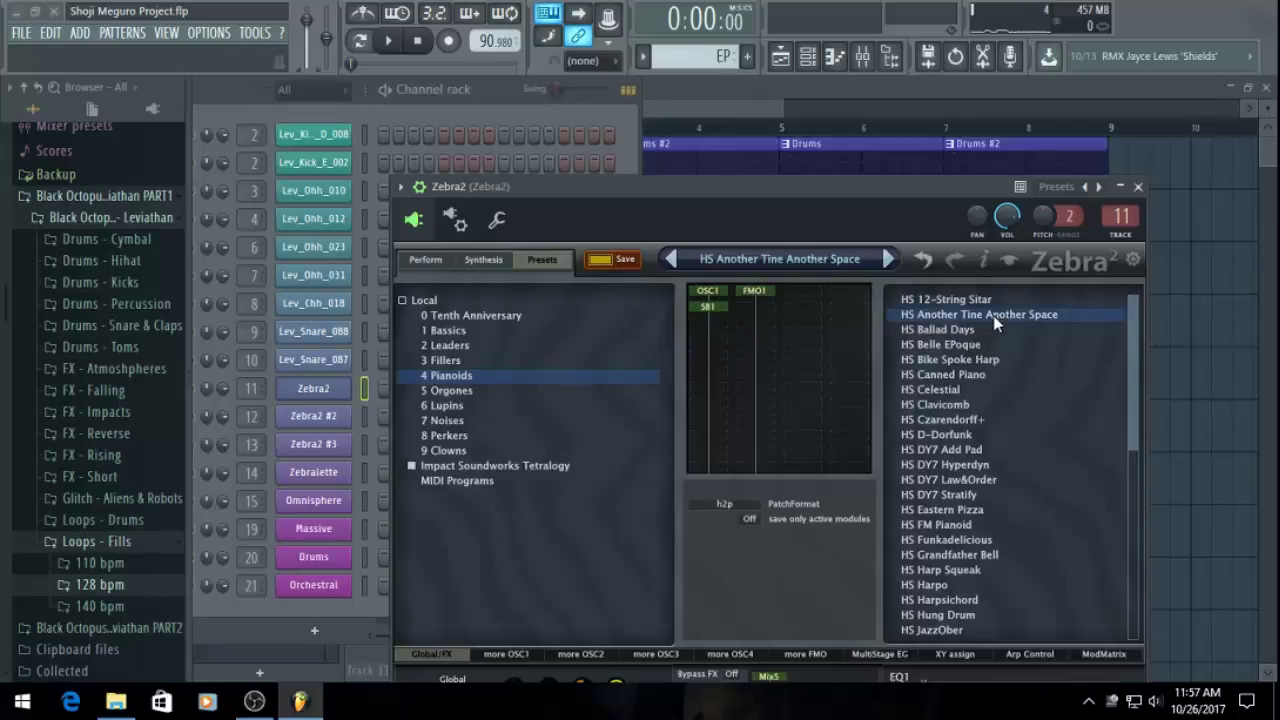
Audition the Pianoids presets HS Canned Piano and HS DY7 Hyperdyn, and load HS DY7 Add Pad in Zebra2
{"action": "scroll", "coordinate": [1004, 500], "scroll_direction": "down", "scroll_amount": 1}
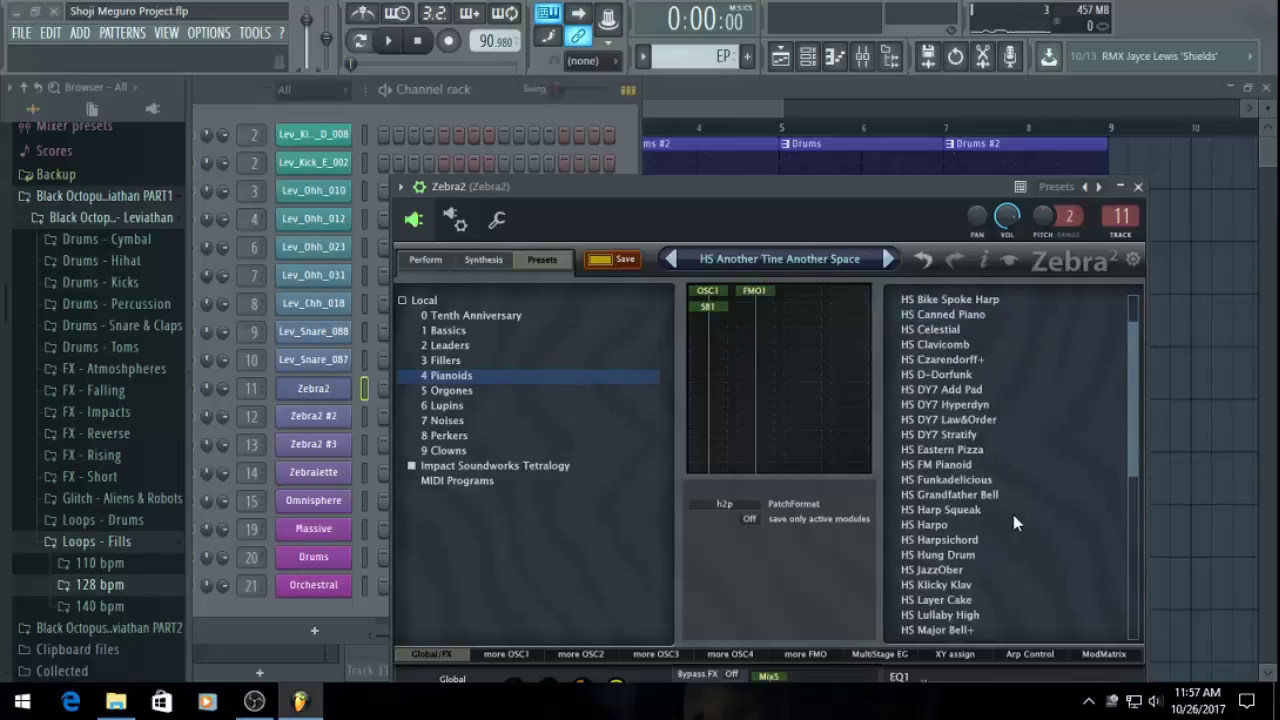
{"action": "scroll", "coordinate": [955, 430], "scroll_direction": "up", "scroll_amount": 1}
{"action": "left_click", "coordinate": [975, 345]}
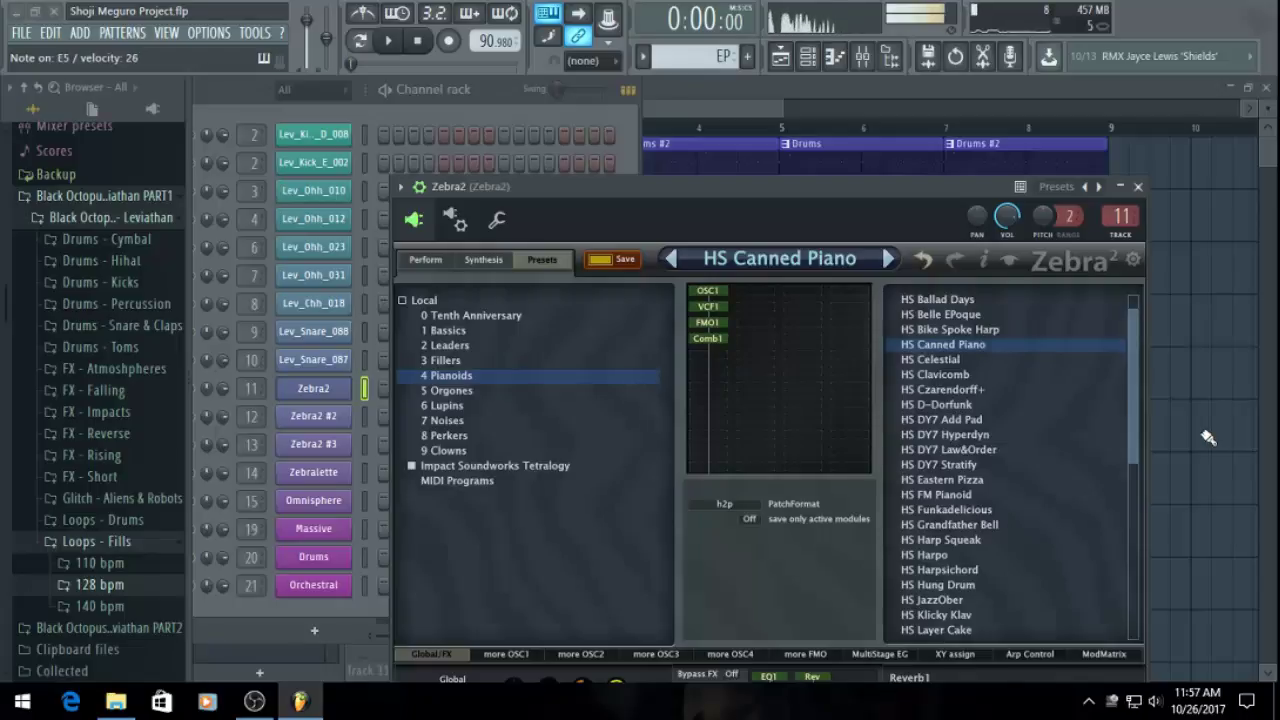
{"action": "left_click", "coordinate": [960, 436]}
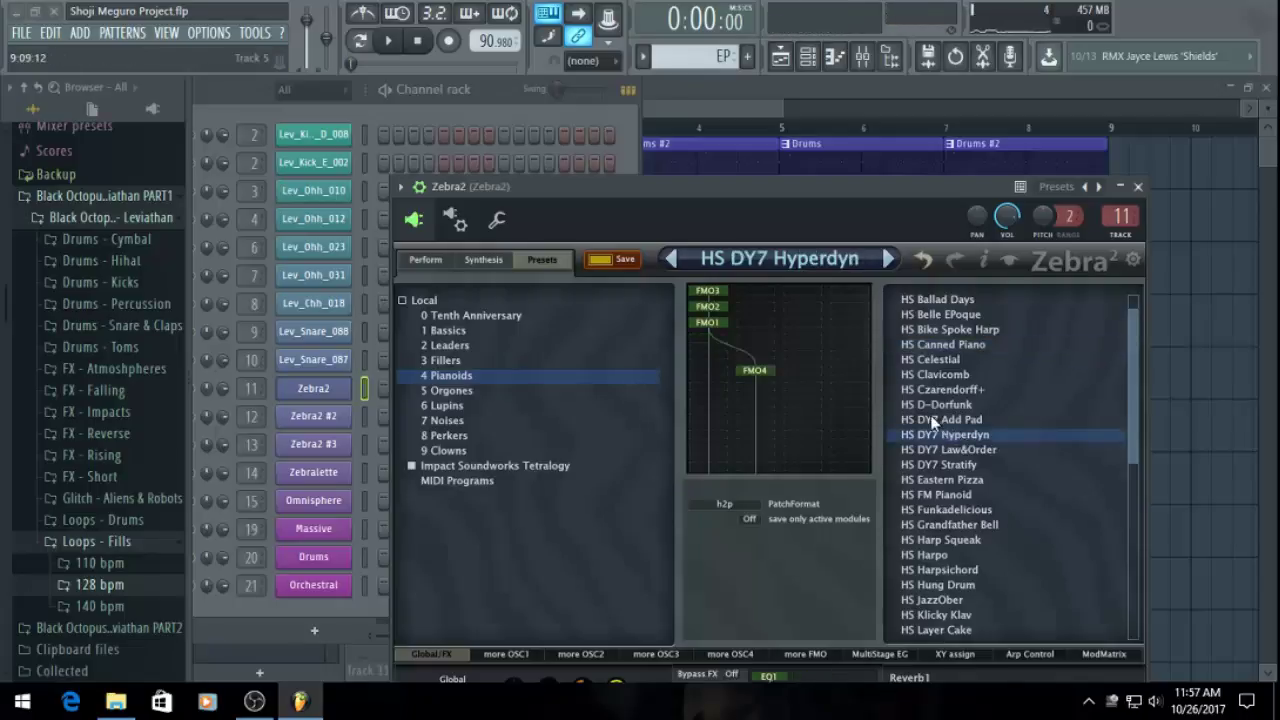
{"action": "left_click", "coordinate": [932, 421]}
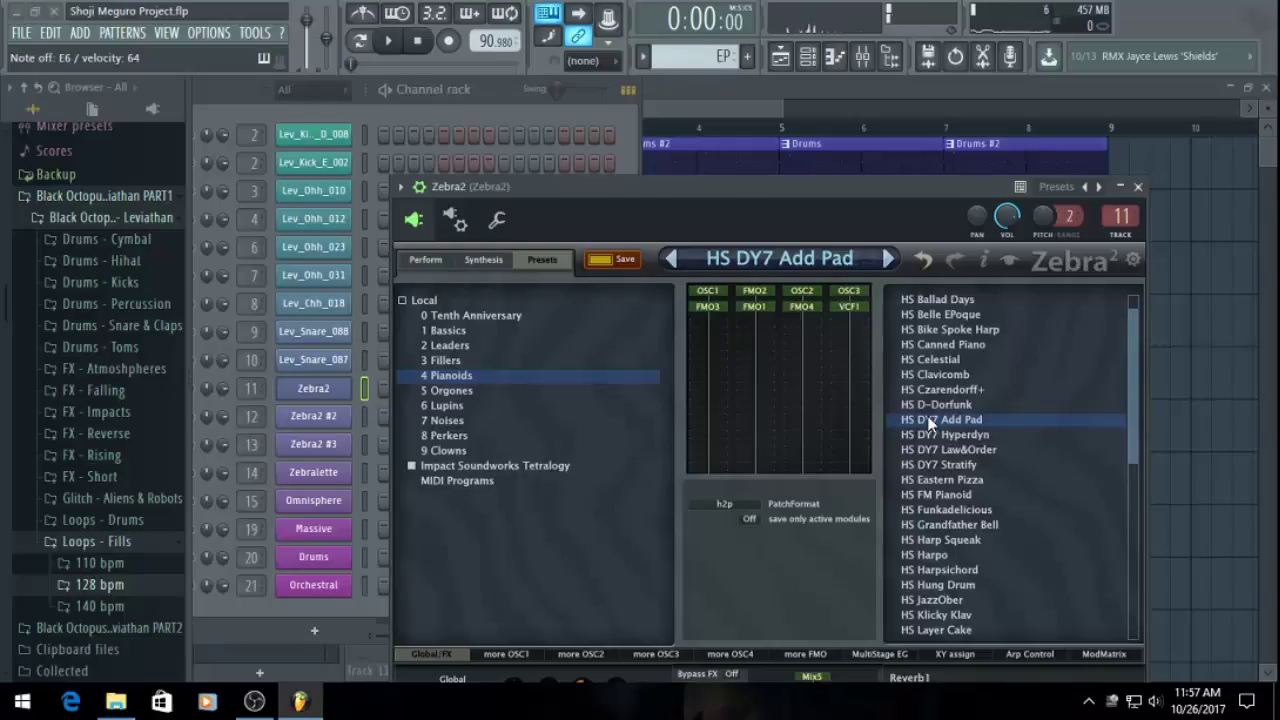
Return to the playlist with the Drums and EP clips fitted in view and save the project
{"action": "left_click", "coordinate": [789, 171]}
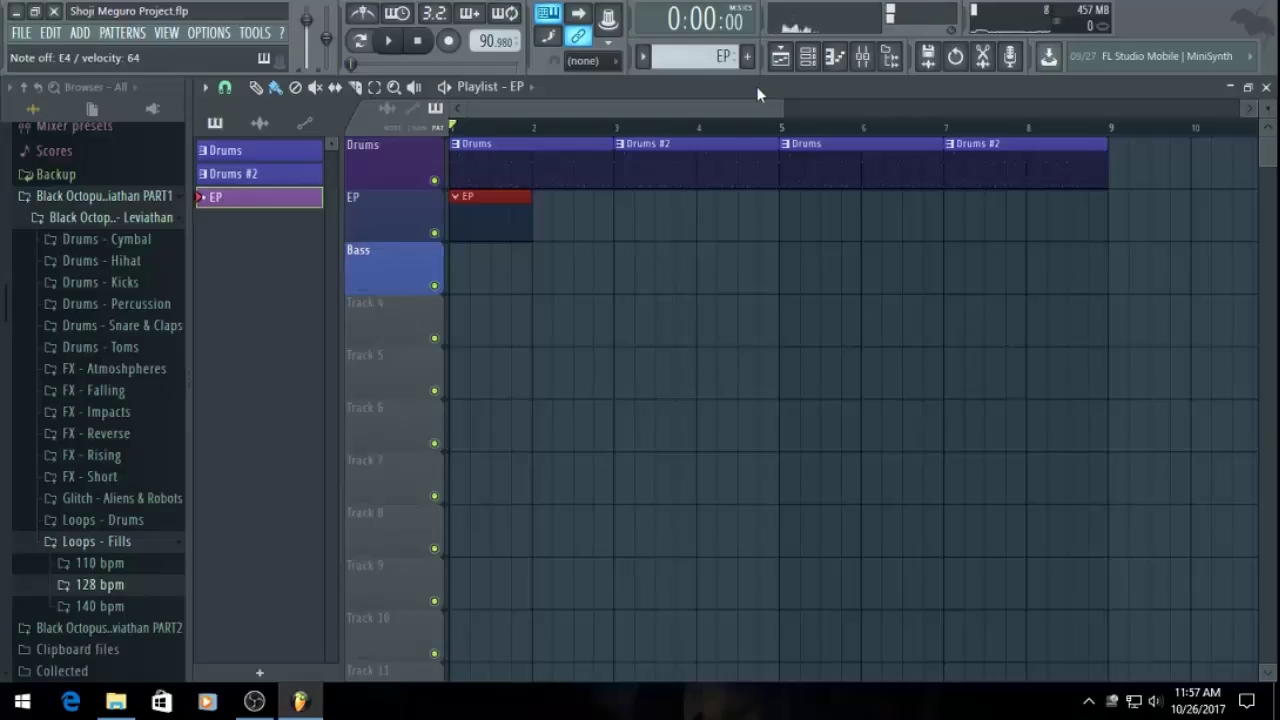
{"action": "mouse_move", "coordinate": [779, 108]}
{"action": "left_mouse_down"}
{"action": "mouse_move", "coordinate": [868, 110]}
{"action": "mouse_move", "coordinate": [762, 112]}
{"action": "left_mouse_up"}
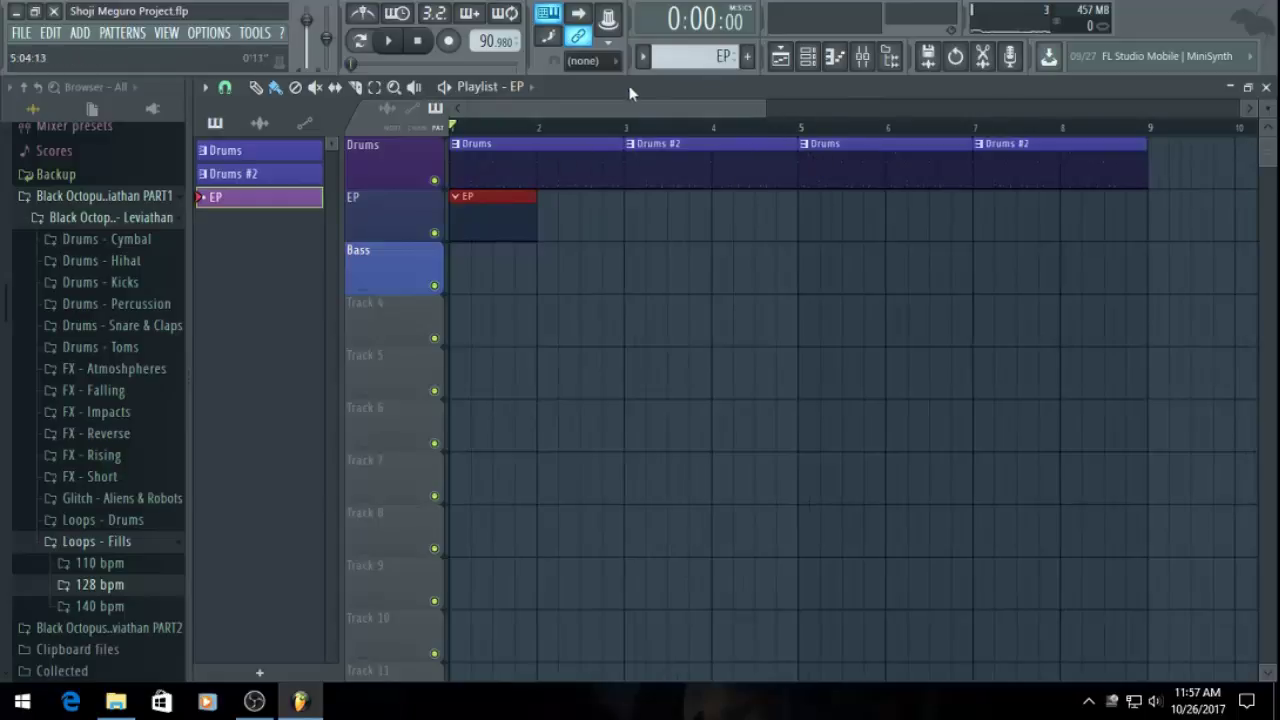
{"action": "left_click_drag", "start_coordinate": [764, 108], "coordinate": [797, 104]}
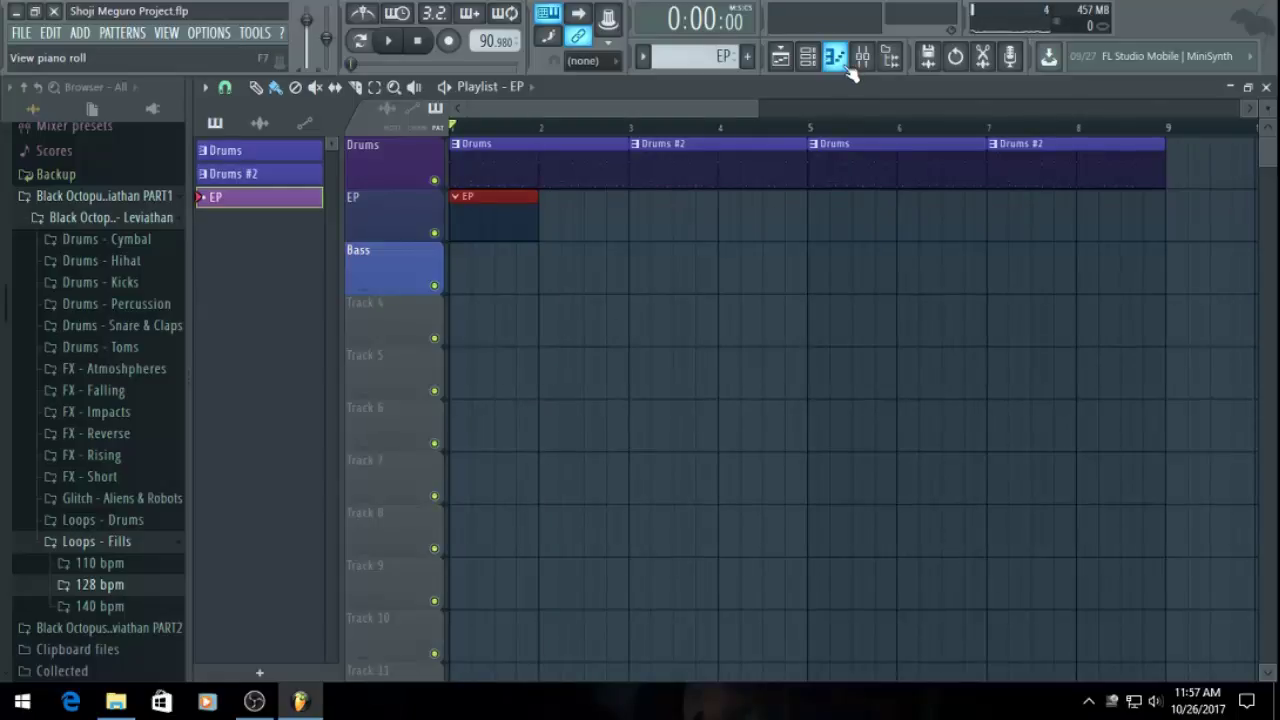
{"action": "key", "text": "ctrl+s"}
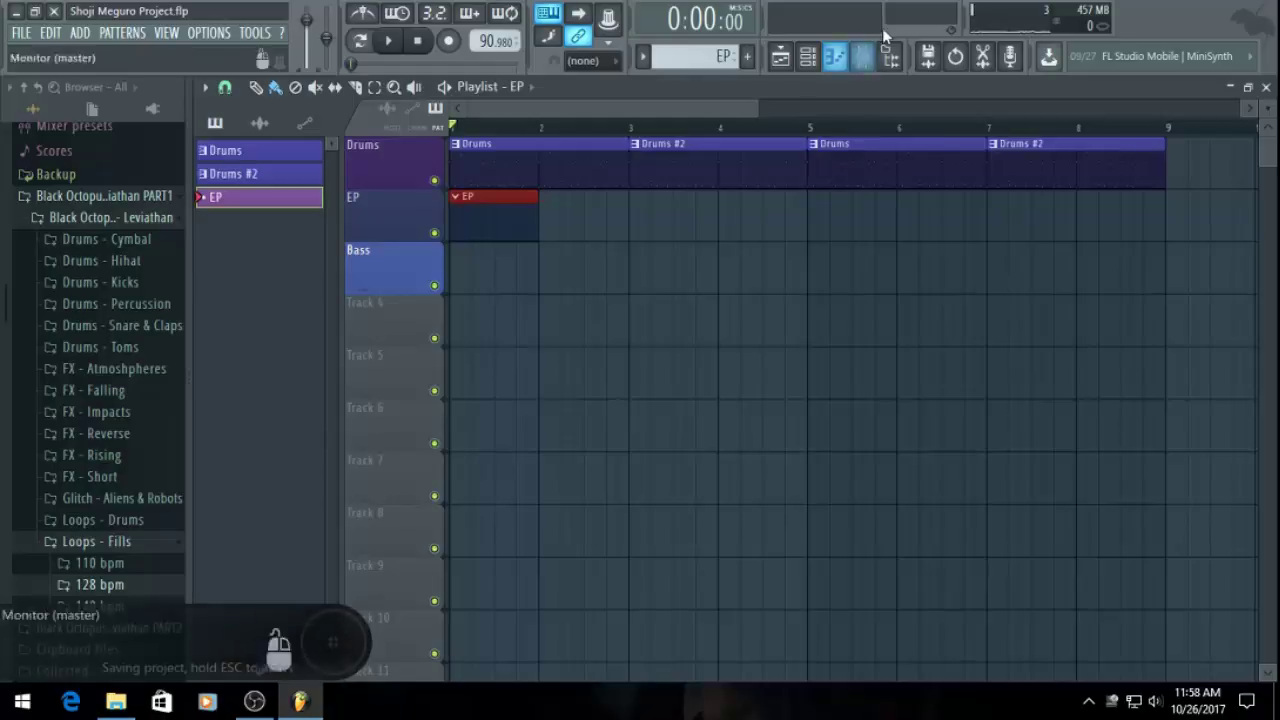
Play back the drum arrangement in the playlist and stop it
{"action": "key", "text": "space"}
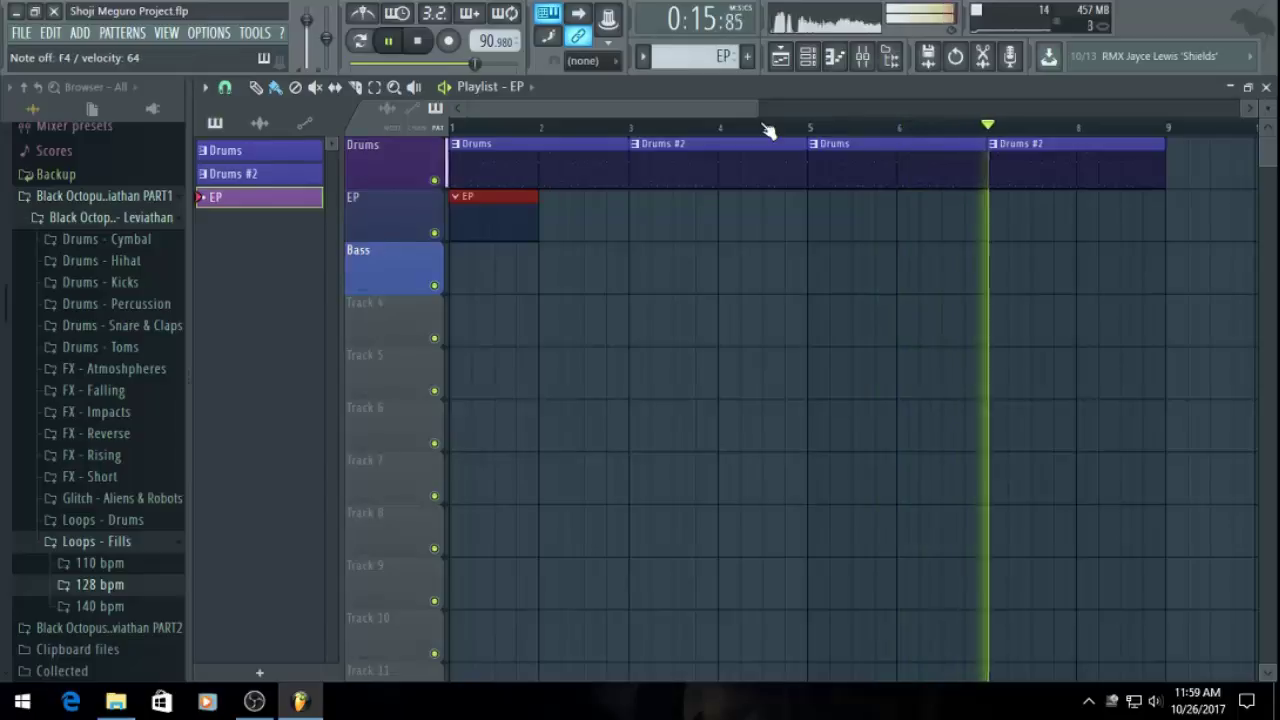
{"action": "key", "text": "space"}
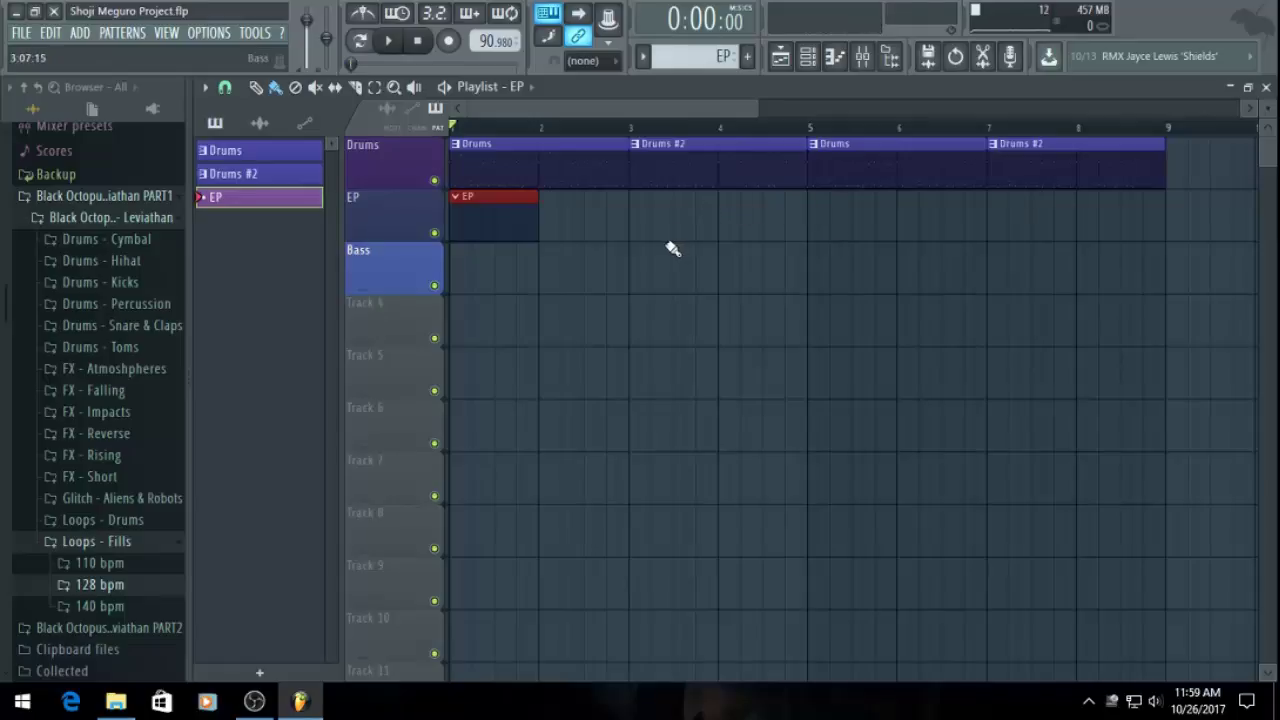
{"action": "scroll", "coordinate": [703, 270], "scroll_direction": "down", "scroll_amount": 1}
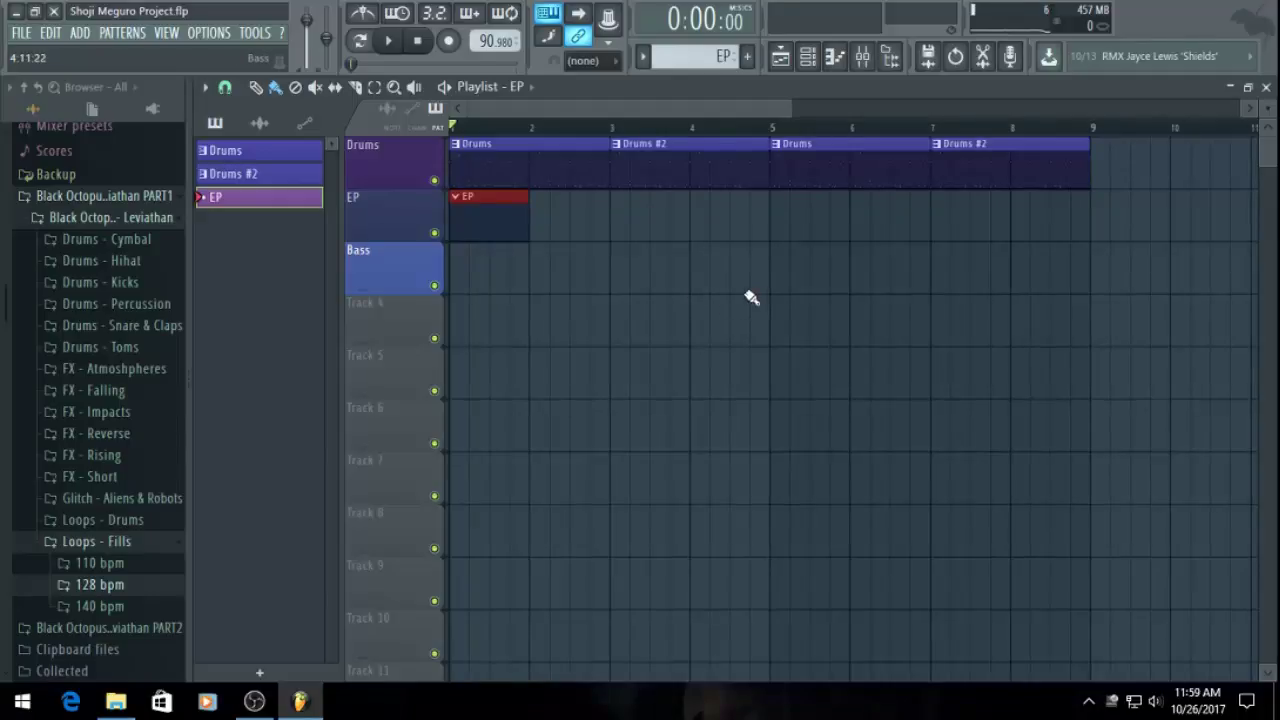
Enter a six-note A minor chord (A3, C4, E4, A4, C5, E5) at bar 1 of the Zebra2 piano roll and save the project
{"action": "left_click", "coordinate": [835, 56]}
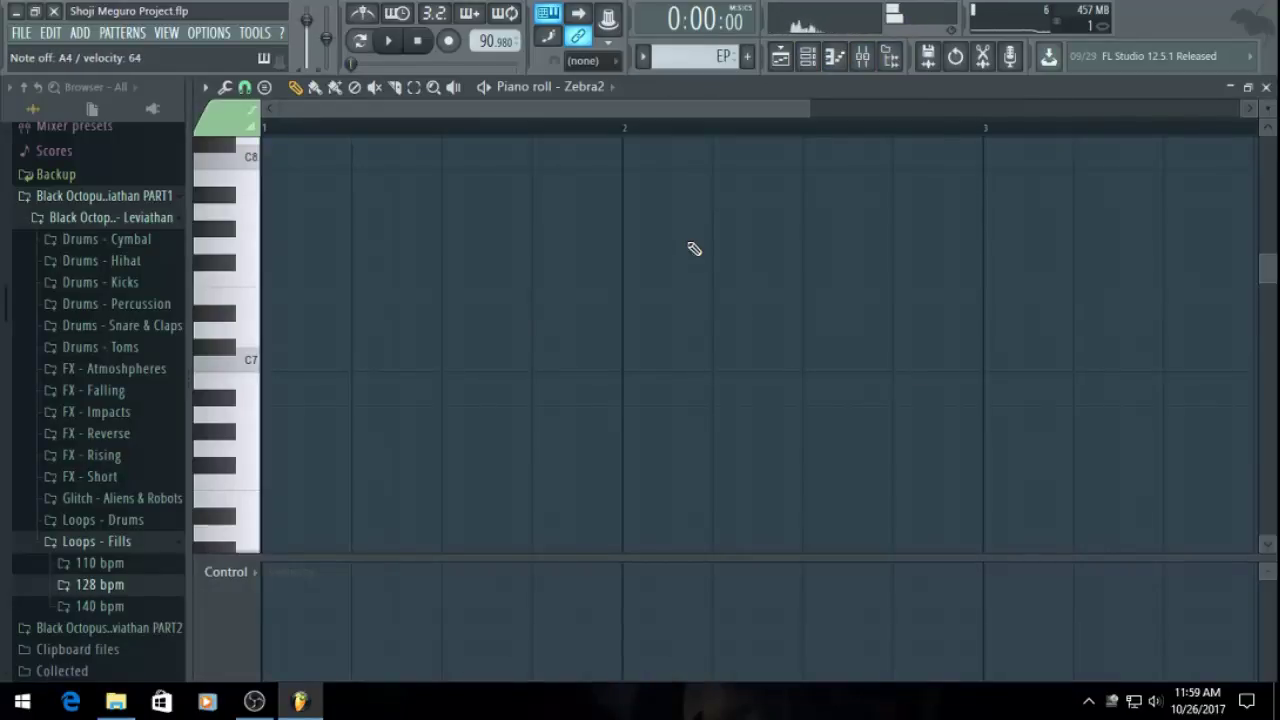
{"action": "scroll", "coordinate": [633, 348], "scroll_direction": "down", "scroll_amount": 2}
{"action": "scroll", "coordinate": [629, 353], "scroll_direction": "down", "scroll_amount": 4}
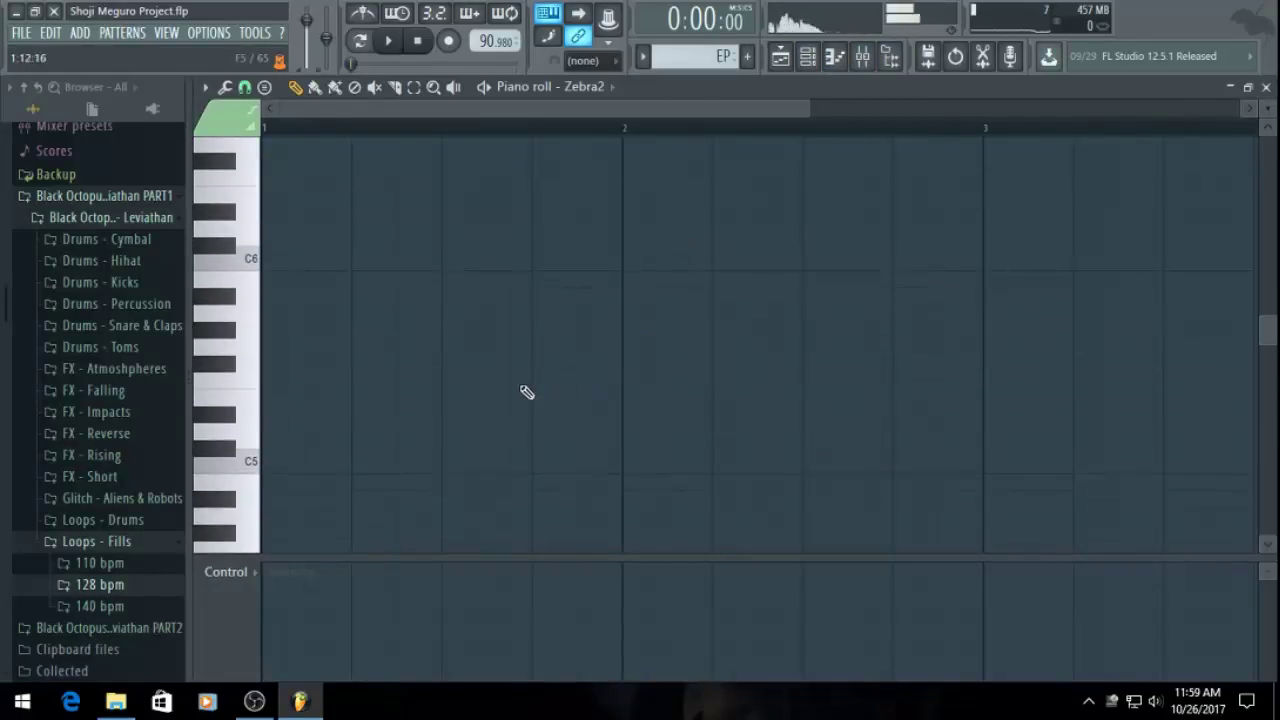
{"action": "scroll", "coordinate": [525, 392], "scroll_direction": "up", "scroll_amount": 16}
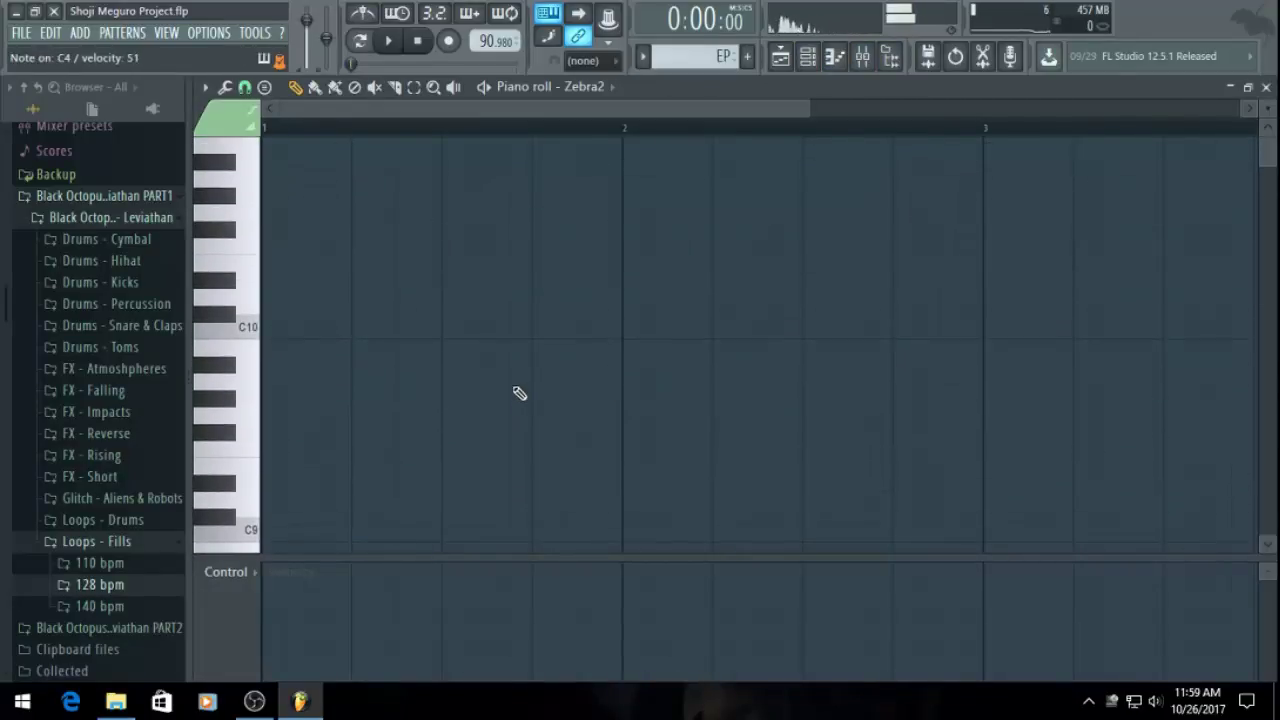
{"action": "scroll", "coordinate": [519, 393], "scroll_direction": "down", "scroll_amount": 20}
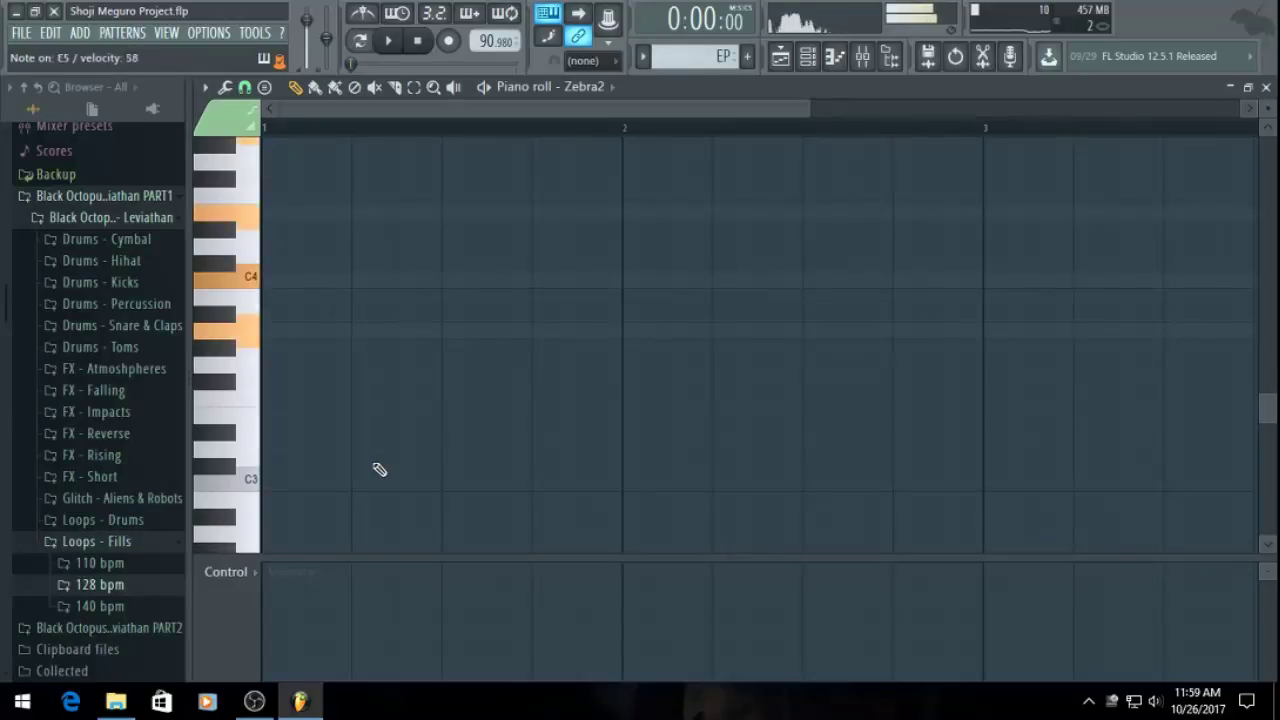
{"action": "scroll", "coordinate": [379, 469], "scroll_direction": "up", "scroll_amount": 4}
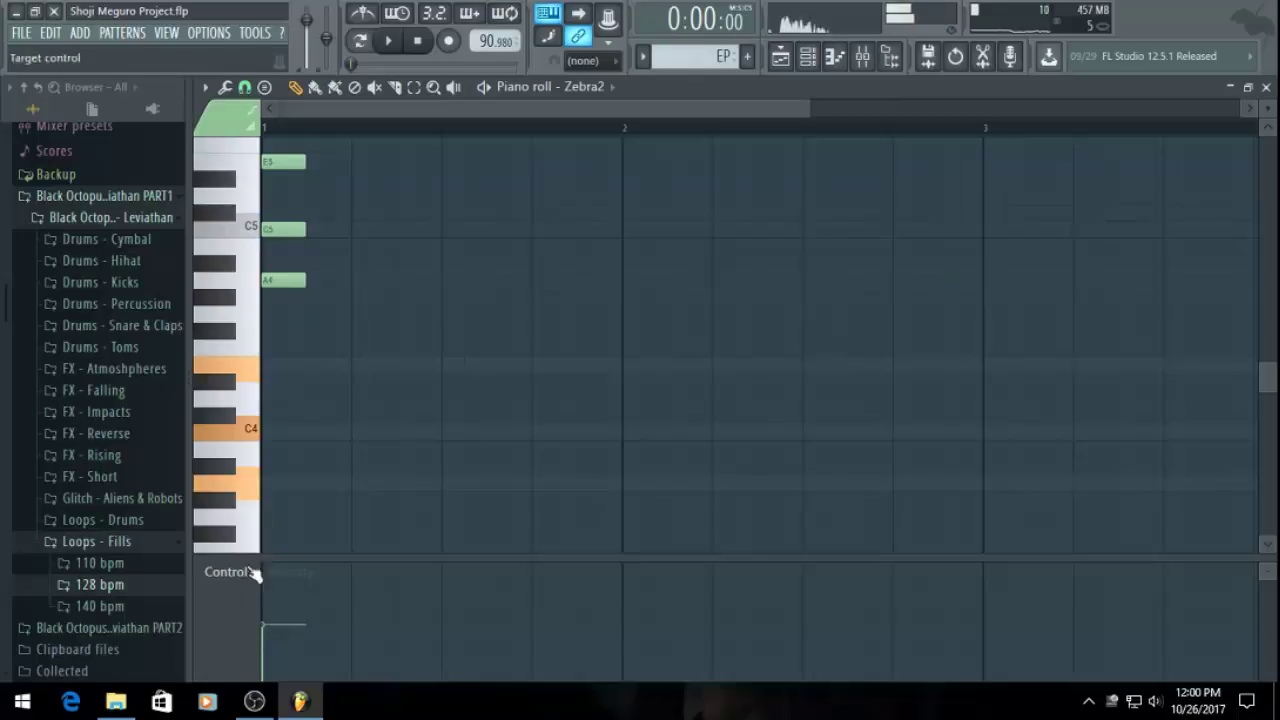
{"action": "left_click", "coordinate": [272, 431]}
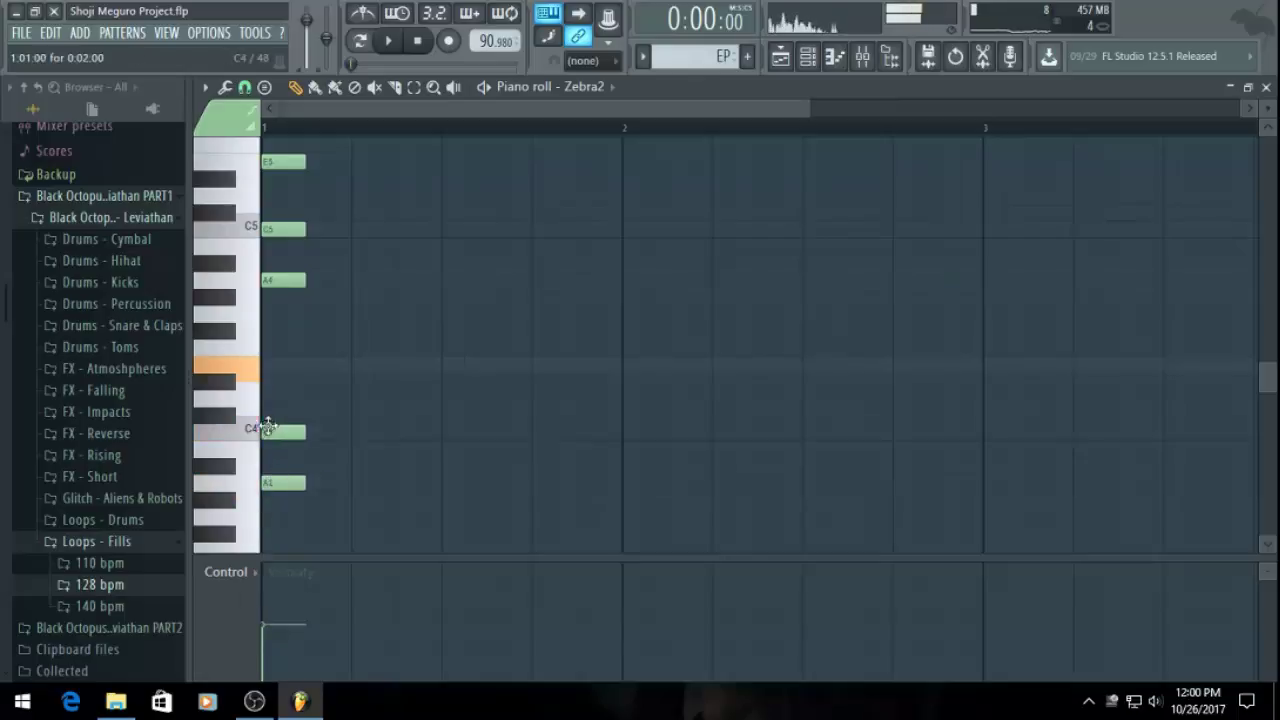
{"action": "left_click", "coordinate": [272, 365]}
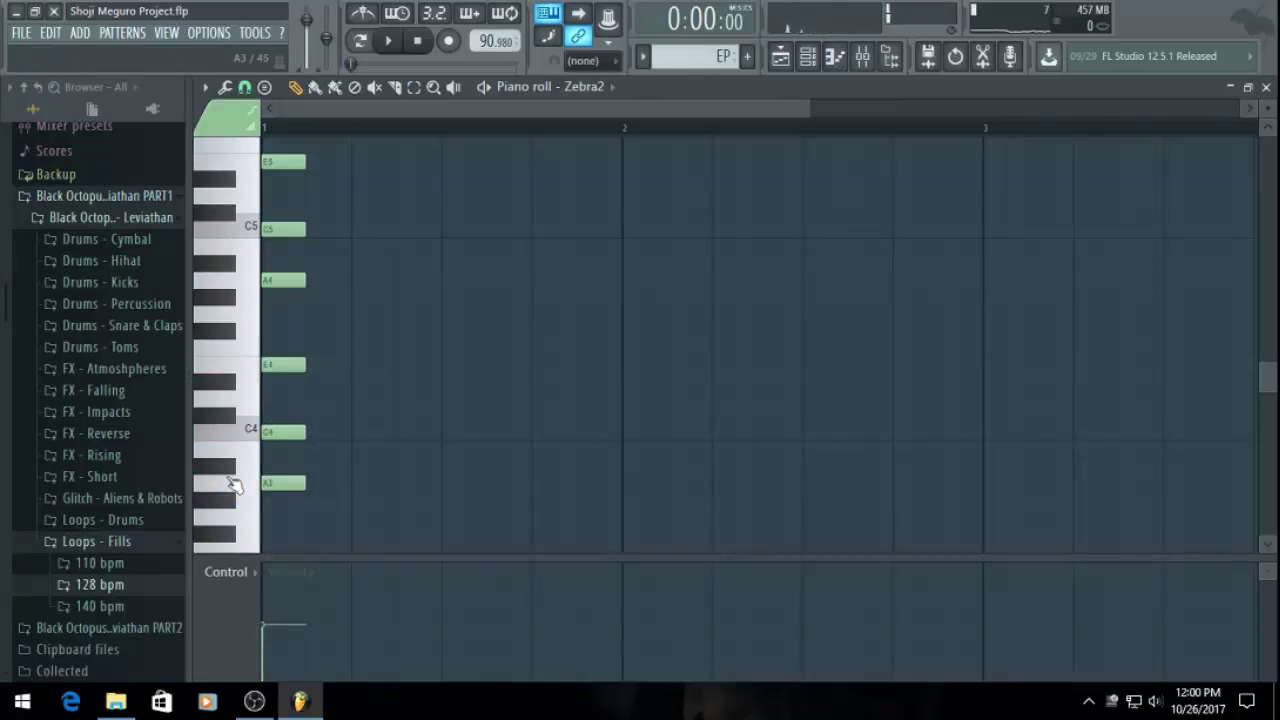
{"action": "key", "text": "ctrl+s"}
Lengthen all notes of the bar 1 chord to two beats and play the result
{"action": "key", "text": "ctrl+a"}
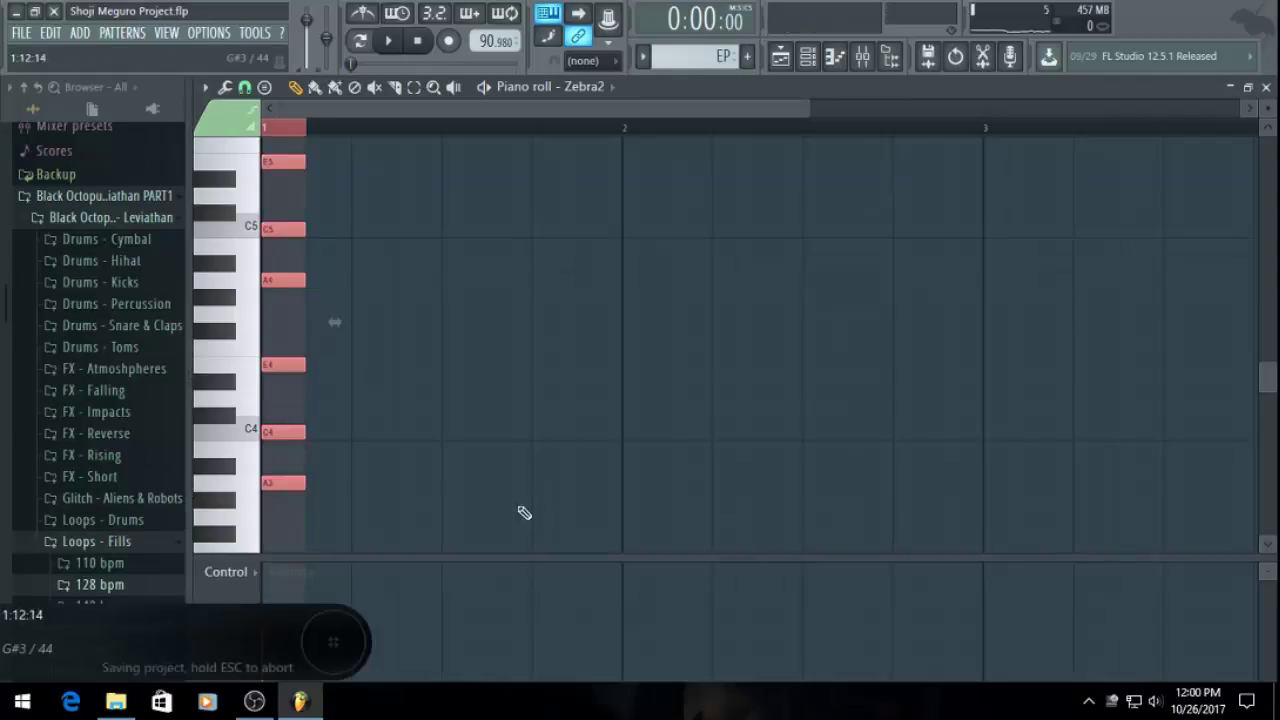
{"action": "left_click_drag", "start_coordinate": [298, 158], "coordinate": [429, 203]}
{"action": "scroll", "coordinate": [426, 230], "scroll_direction": "up", "scroll_amount": 2}
{"action": "scroll", "coordinate": [430, 246], "scroll_direction": "up", "scroll_amount": 1}
{"action": "scroll", "coordinate": [450, 263], "scroll_direction": "down", "scroll_amount": 1}
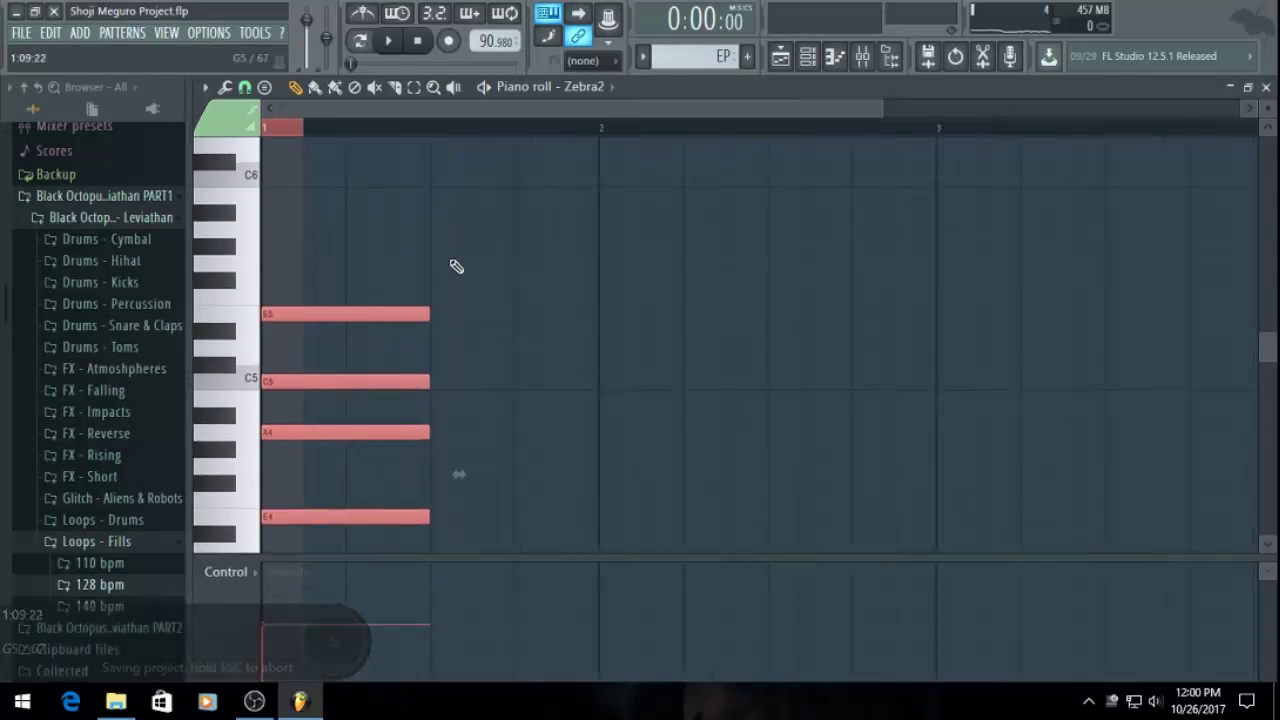
{"action": "key", "text": "ctrl+Return"}
{"action": "key", "text": "space"}
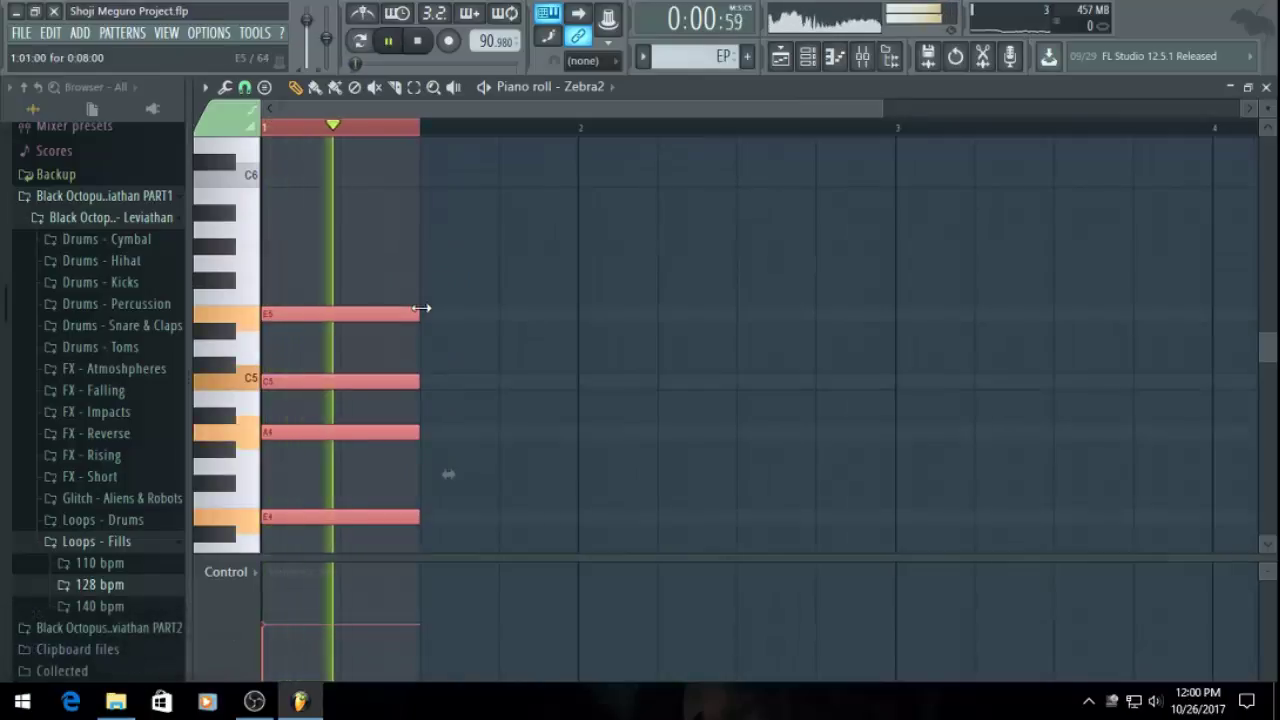
{"action": "key", "text": "space"}
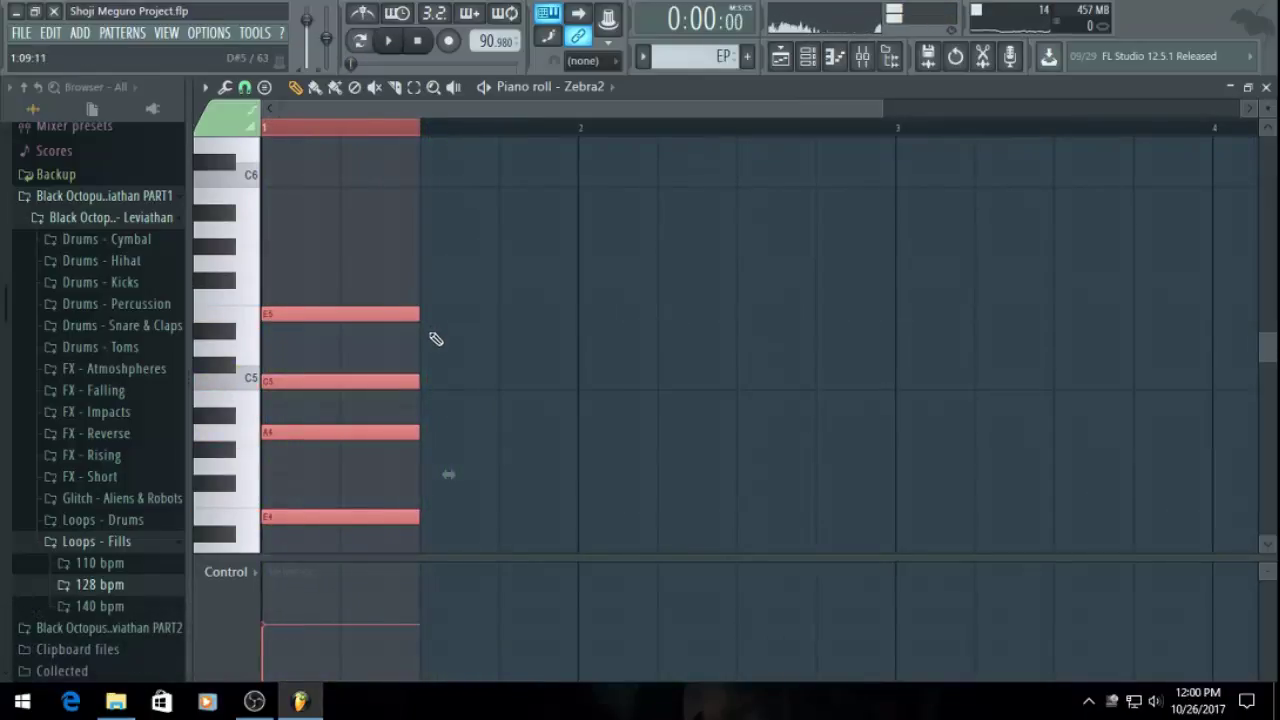
Extend the bar 1 chord notes to three beats, lower their velocity and audition the chord
{"action": "left_click_drag", "start_coordinate": [412, 318], "coordinate": [491, 346]}
{"action": "scroll", "coordinate": [400, 460], "scroll_direction": "down", "scroll_amount": 3}
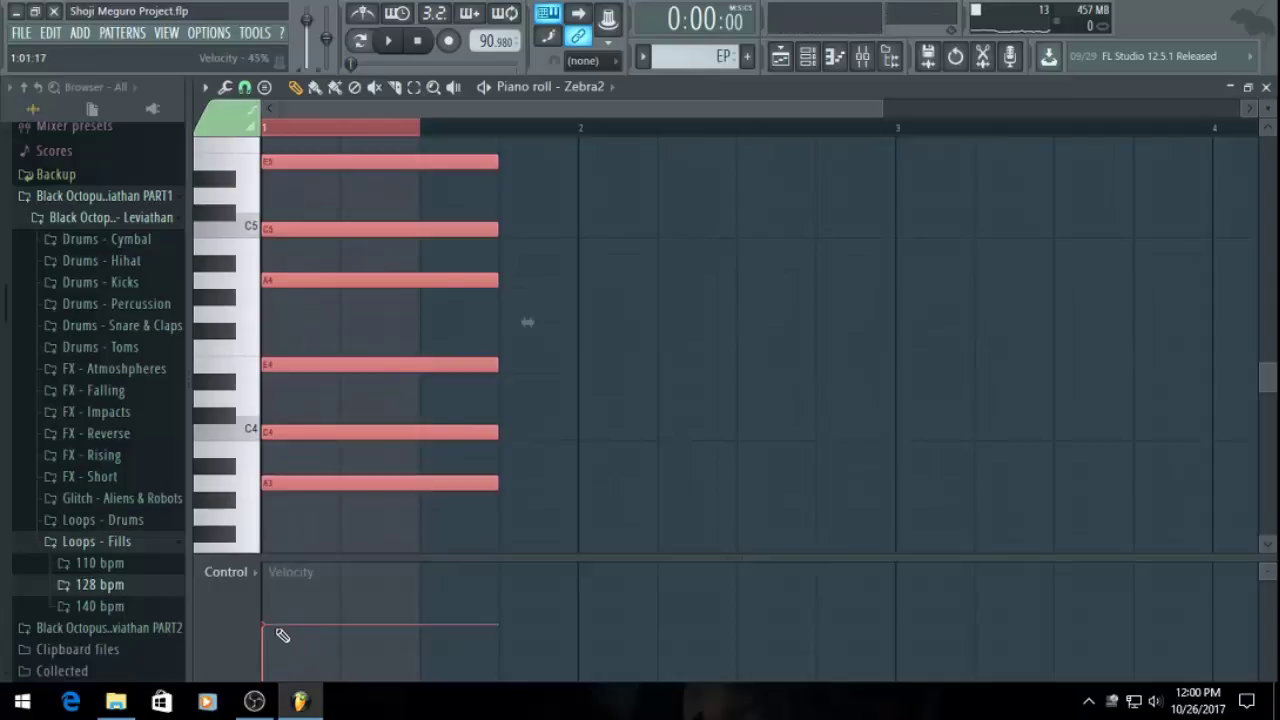
{"action": "key", "text": "space"}
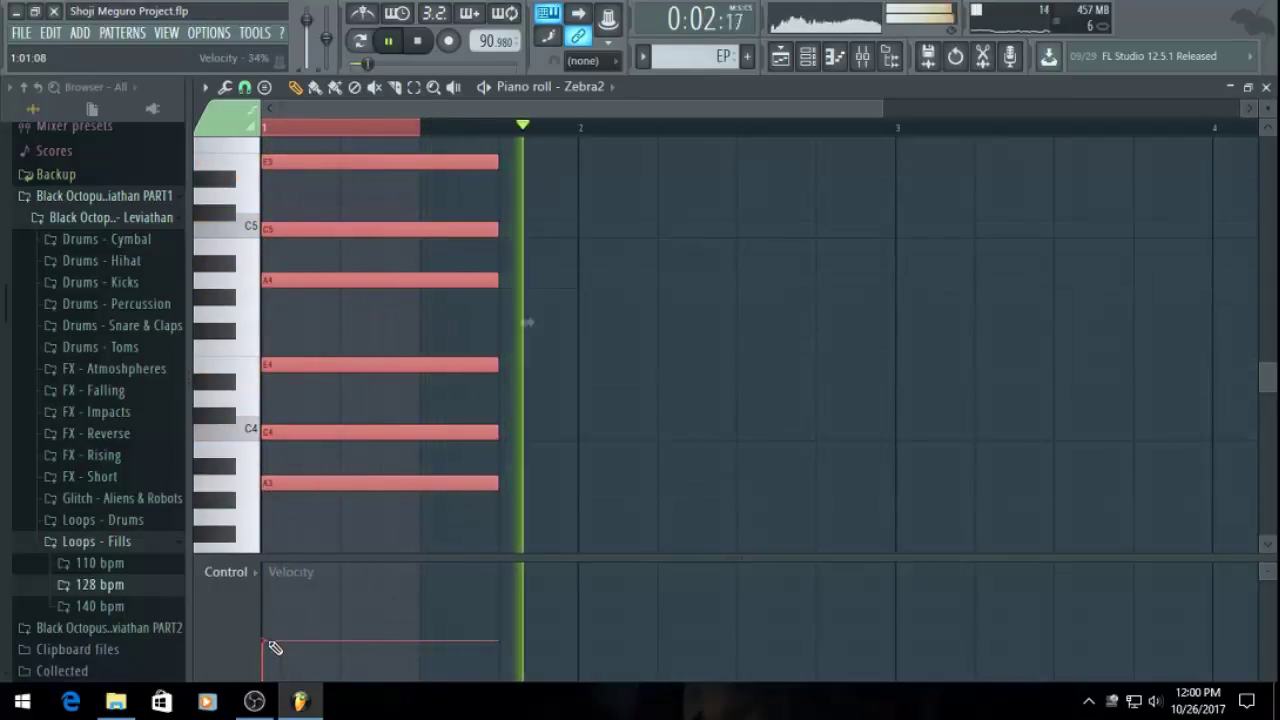
{"action": "key", "text": "space"}
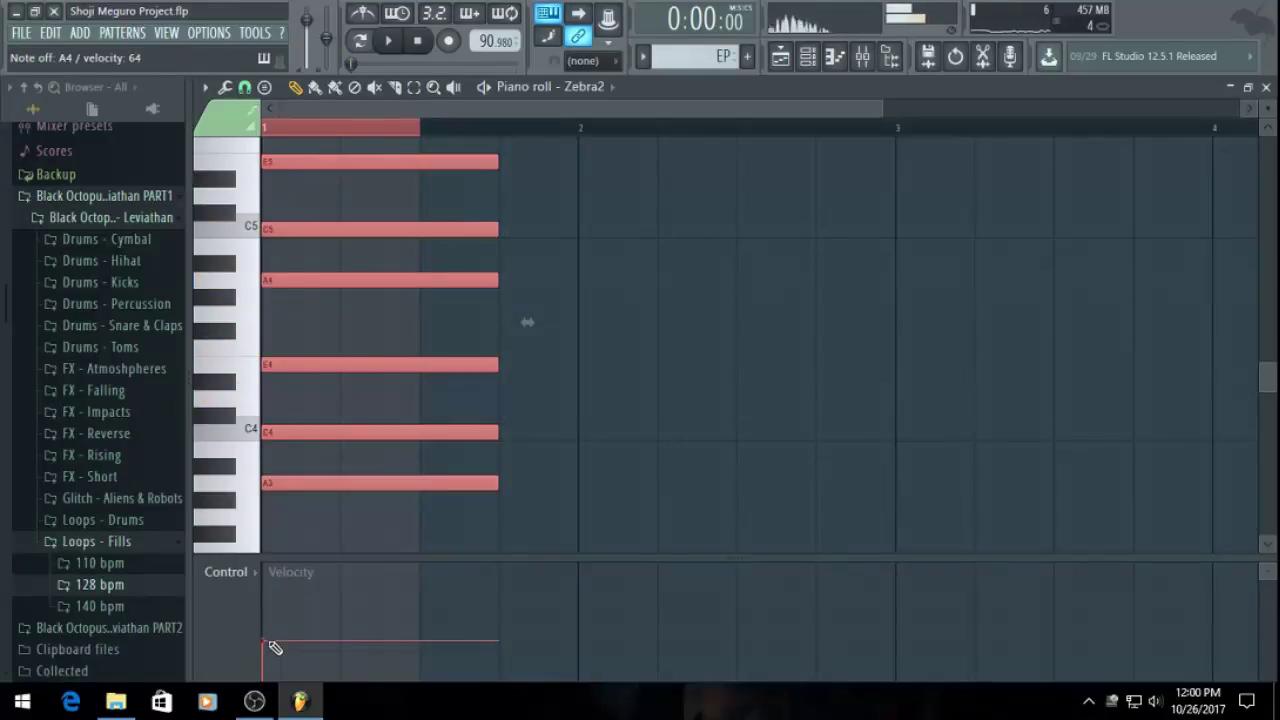
Add a D minor chord at bar 2 with three-beat notes on D4, F4, A4 and D3
{"action": "left_click", "coordinate": [583, 401]}
{"action": "left_click", "coordinate": [592, 348]}
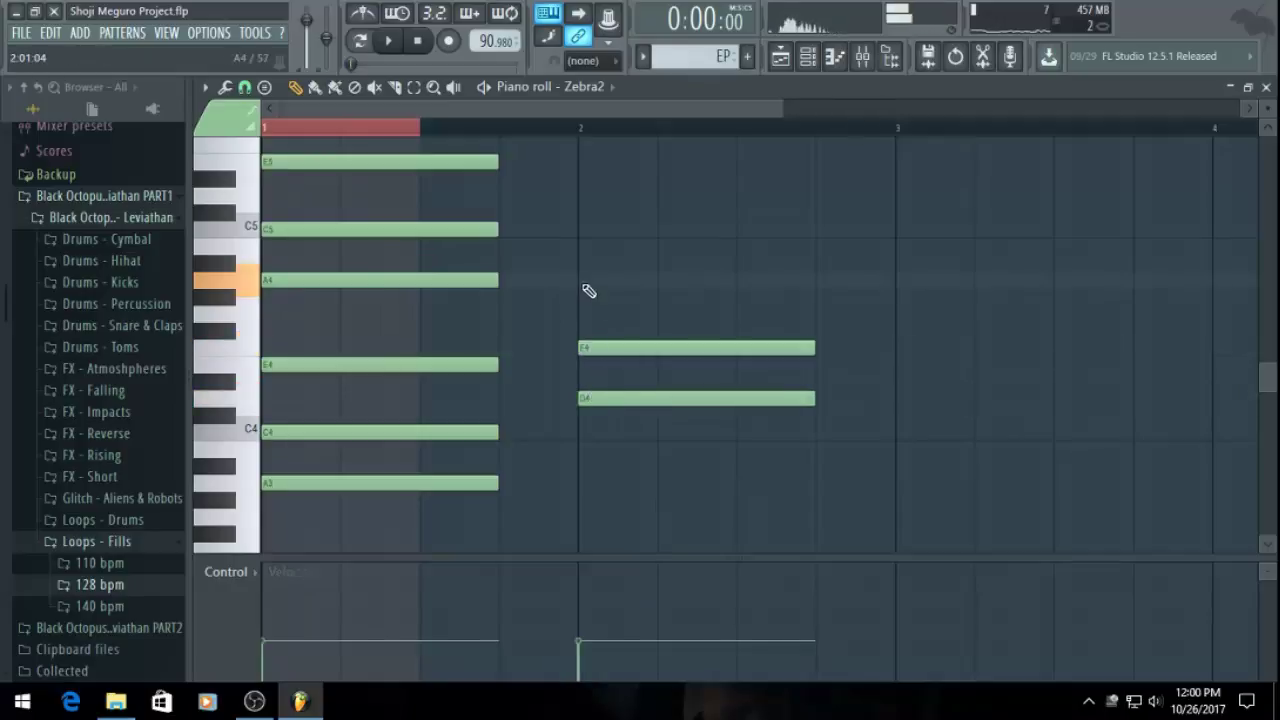
{"action": "left_click", "coordinate": [586, 281]}
{"action": "scroll", "coordinate": [586, 466], "scroll_direction": "down", "scroll_amount": 3}
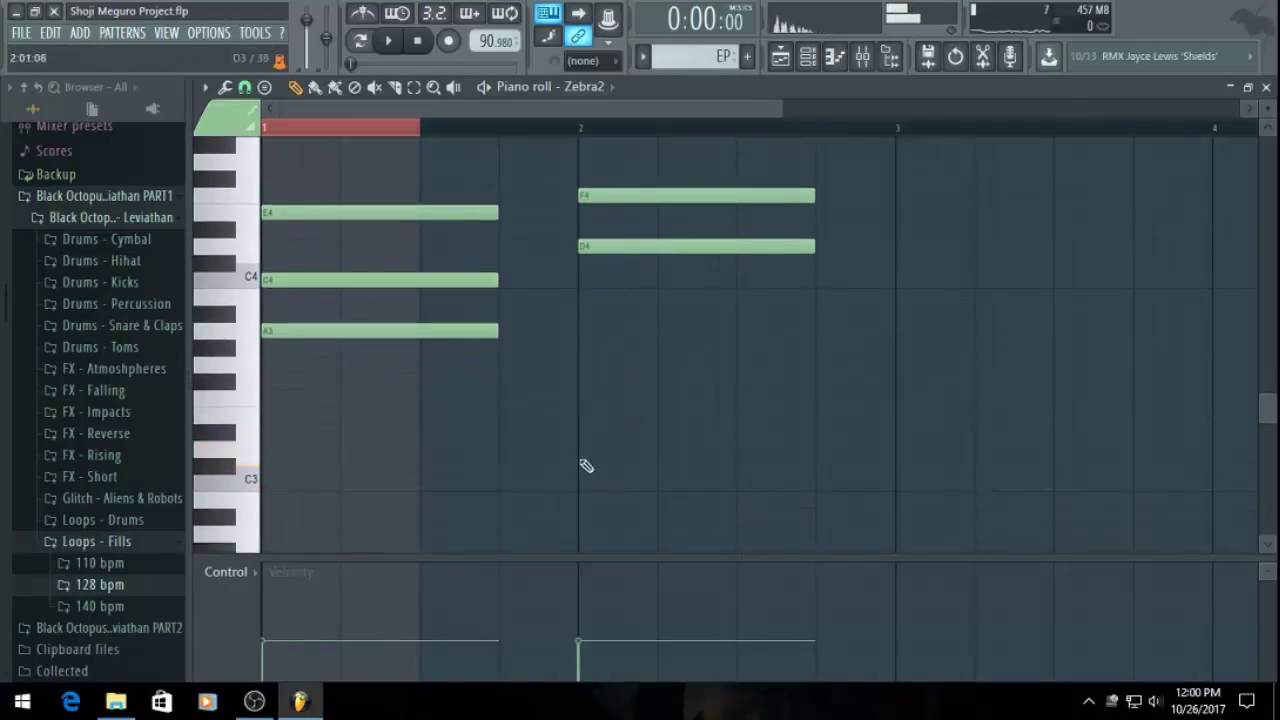
{"action": "left_click", "coordinate": [580, 449]}
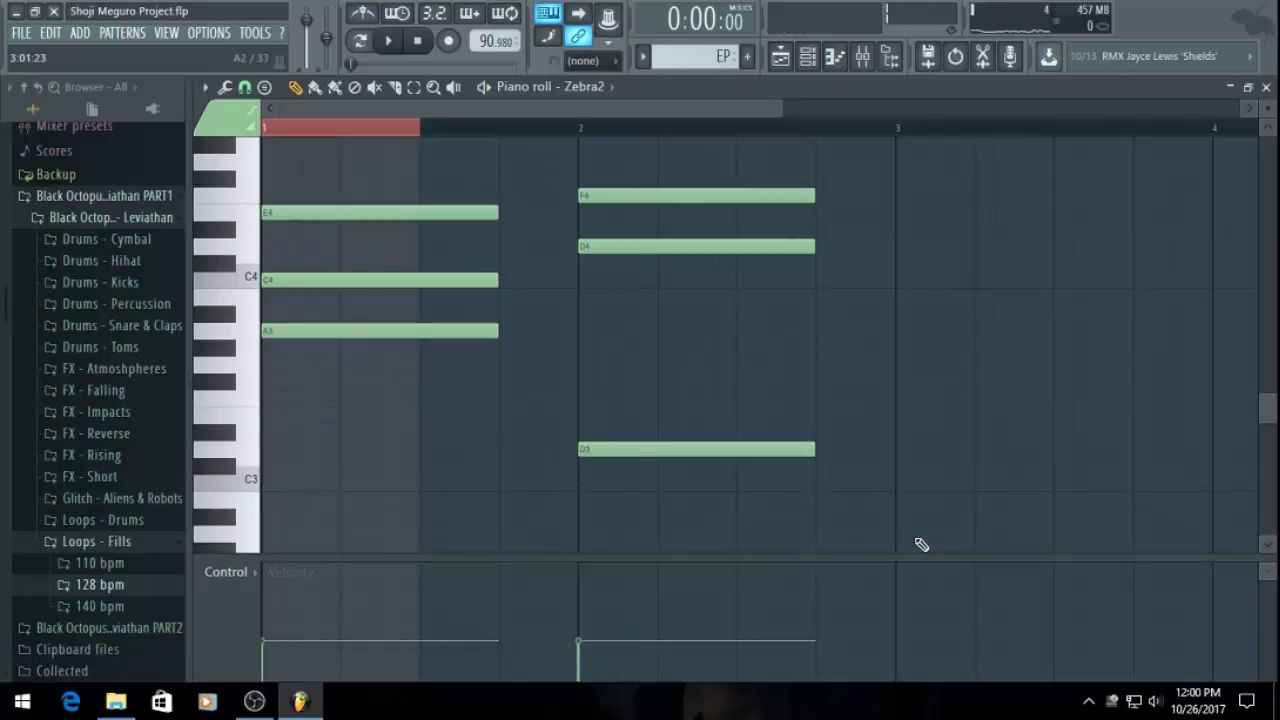
Save the project and duplicate both chords, placing the copies at bars 3 and 4
{"action": "key", "text": "ctrl+a"}
{"action": "key", "text": "ctrl+s"}
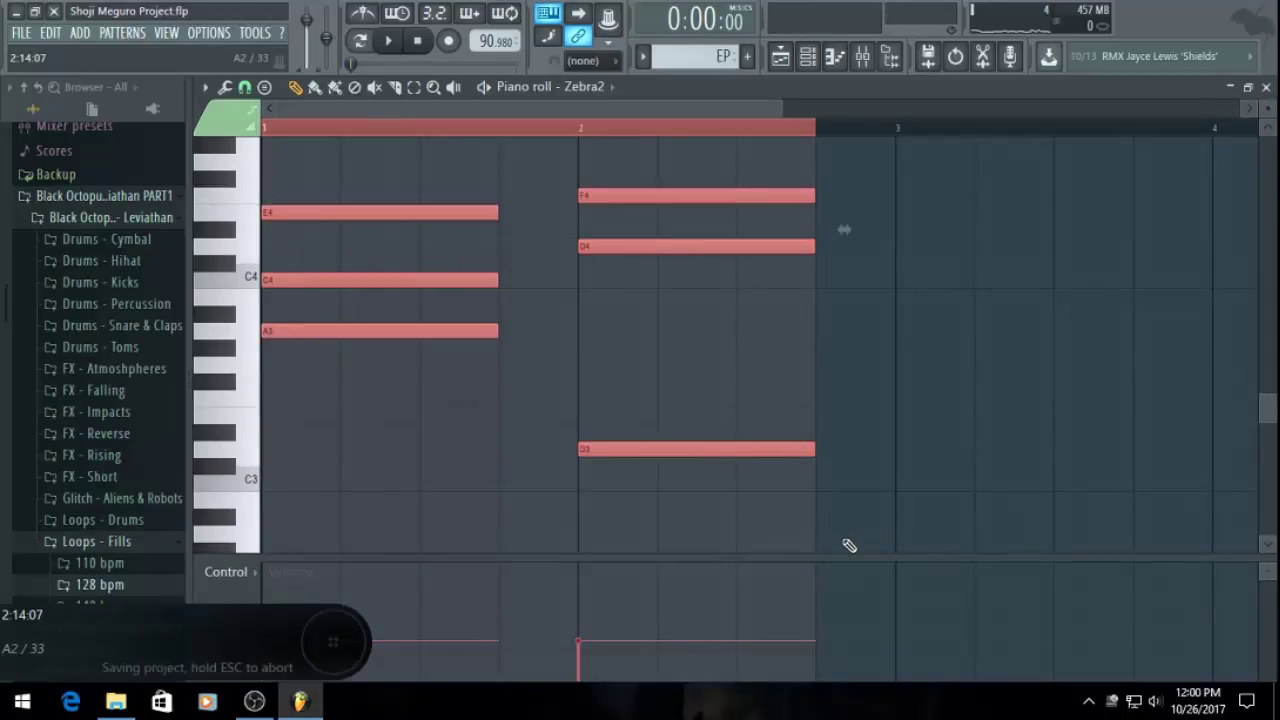
{"action": "key", "text": "ctrl+b"}
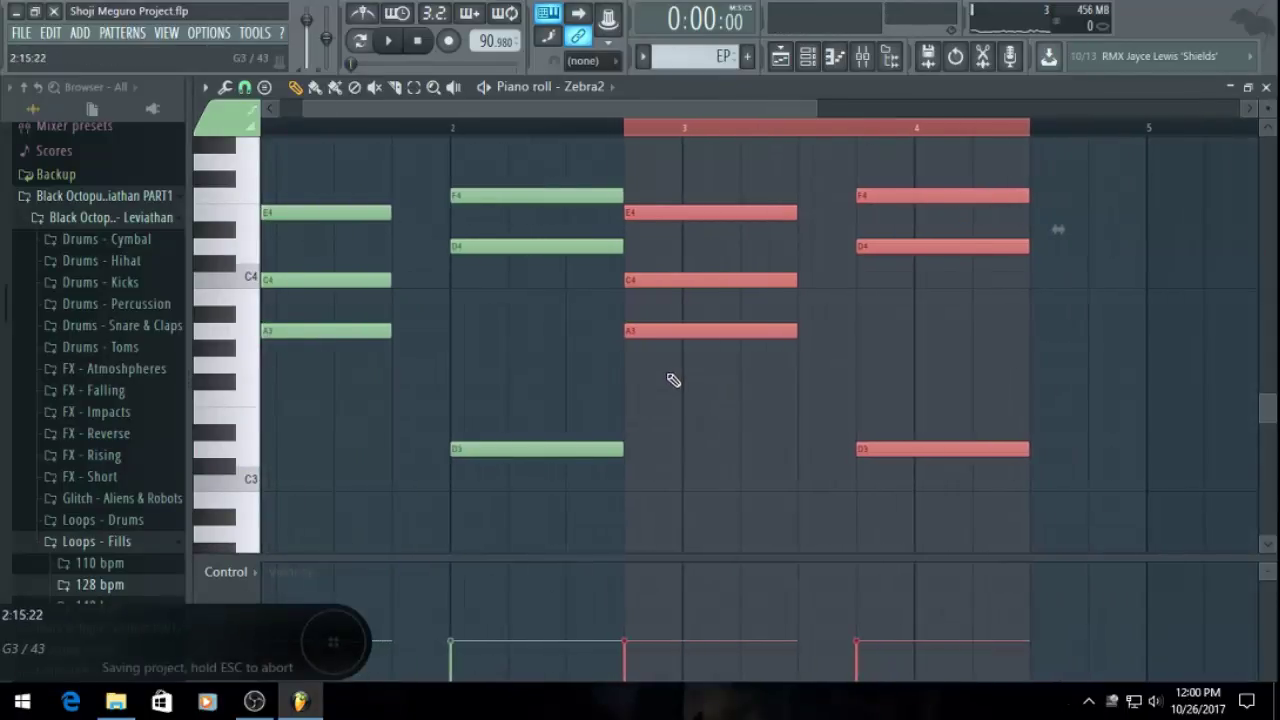
{"action": "left_click_drag", "start_coordinate": [661, 212], "coordinate": [718, 210]}
{"action": "key", "text": "ctrl+a"}
{"action": "left_click_drag", "start_coordinate": [338, 104], "coordinate": [290, 118]}
{"action": "left_click", "coordinate": [266, 129], "text": "ctrl"}
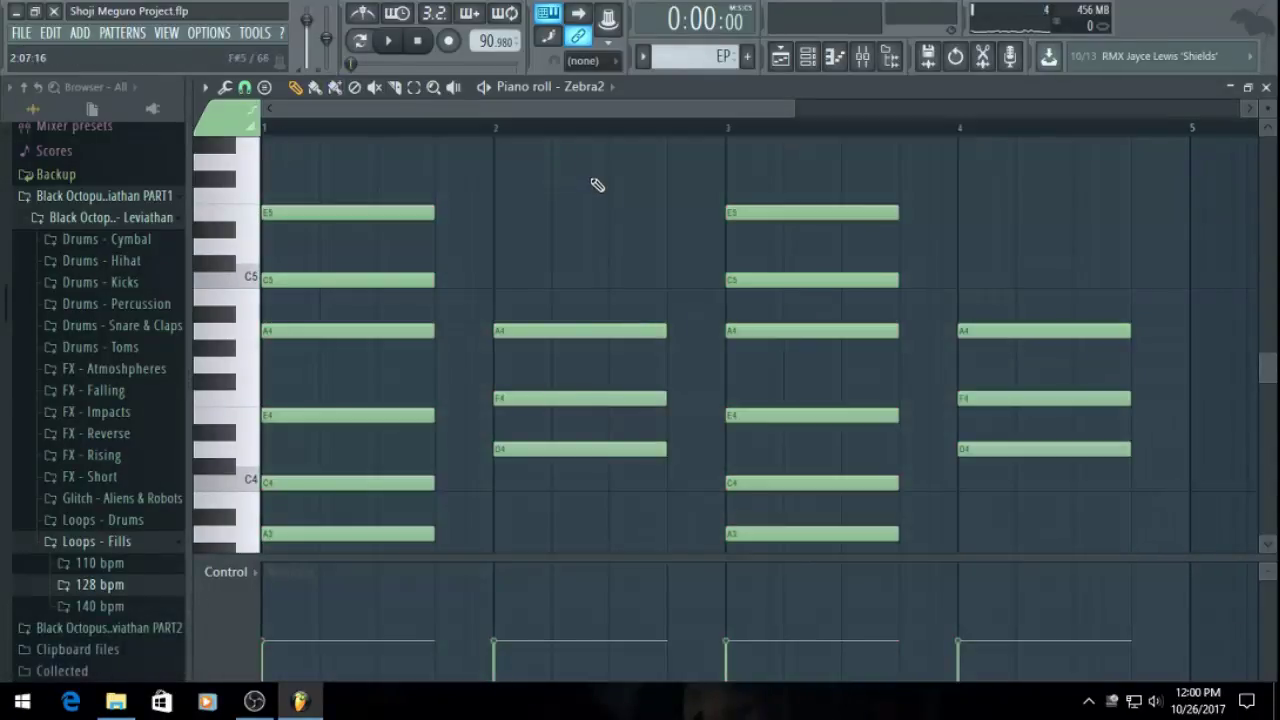
{"action": "scroll", "coordinate": [695, 177], "scroll_direction": "down", "scroll_amount": 1}
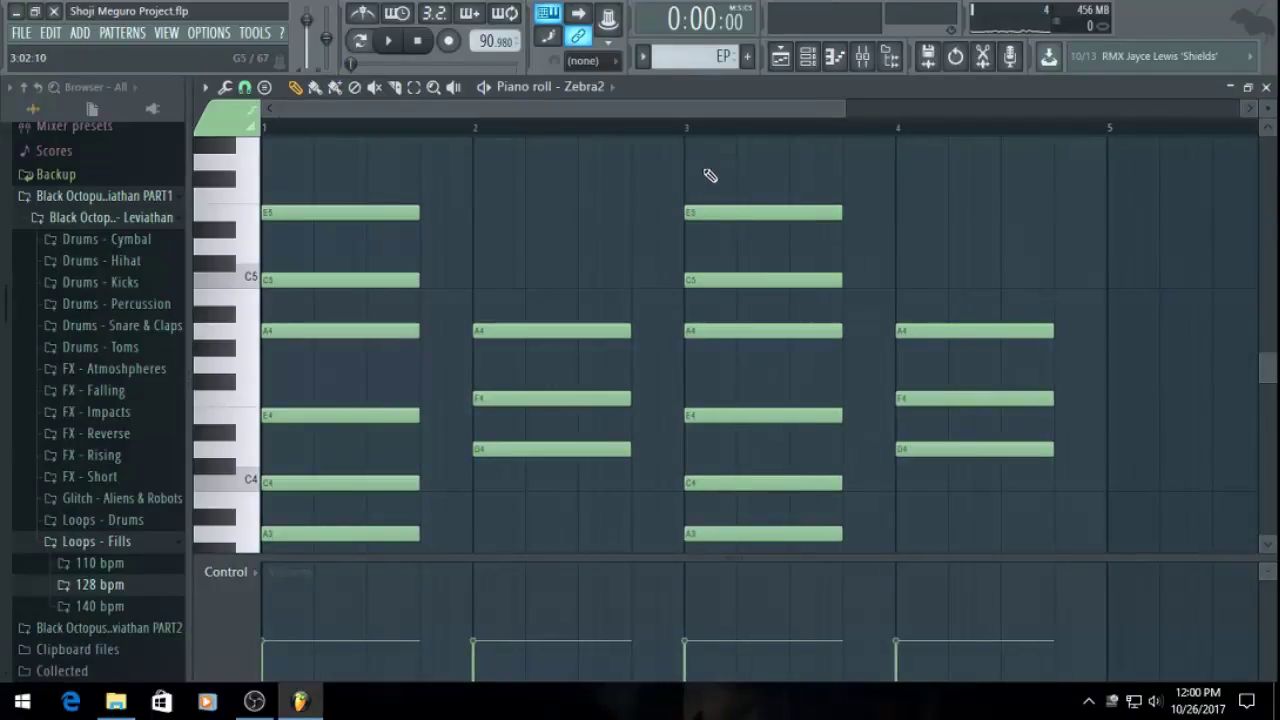
Play back the four-bar chord progression and stop it
{"action": "key", "text": "space"}
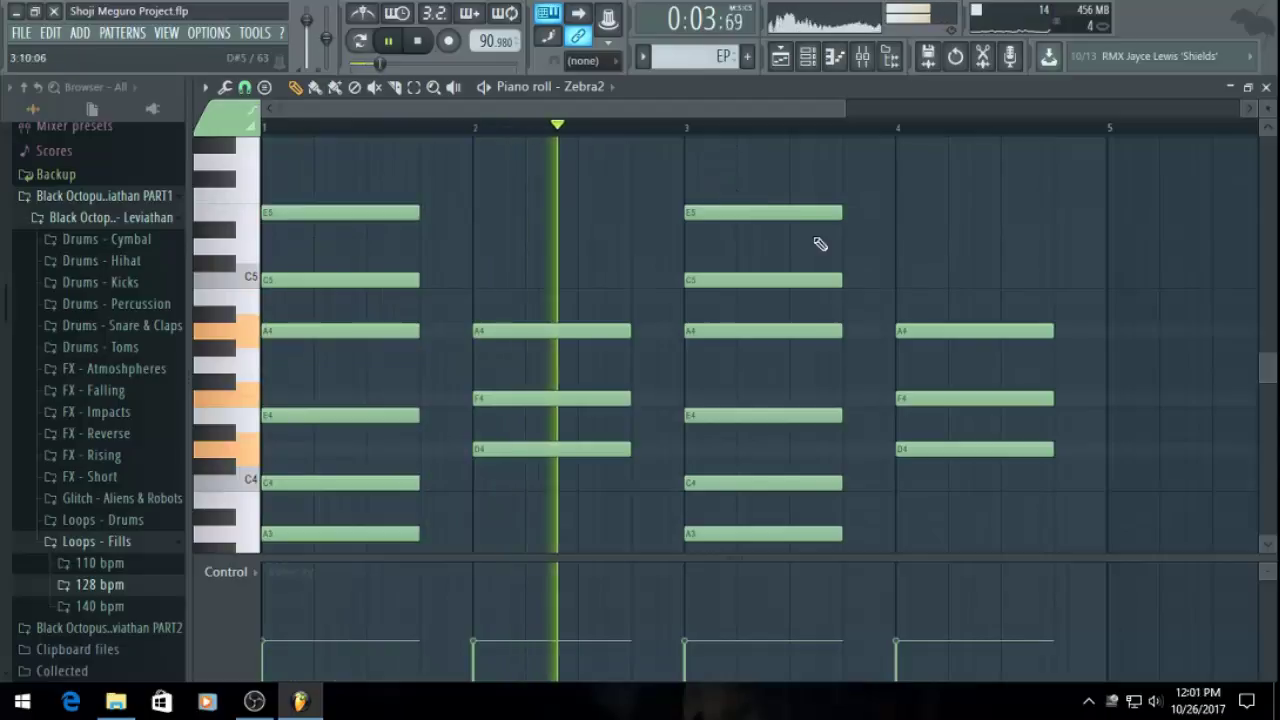
{"action": "scroll", "coordinate": [877, 293], "scroll_direction": "down", "scroll_amount": 1}
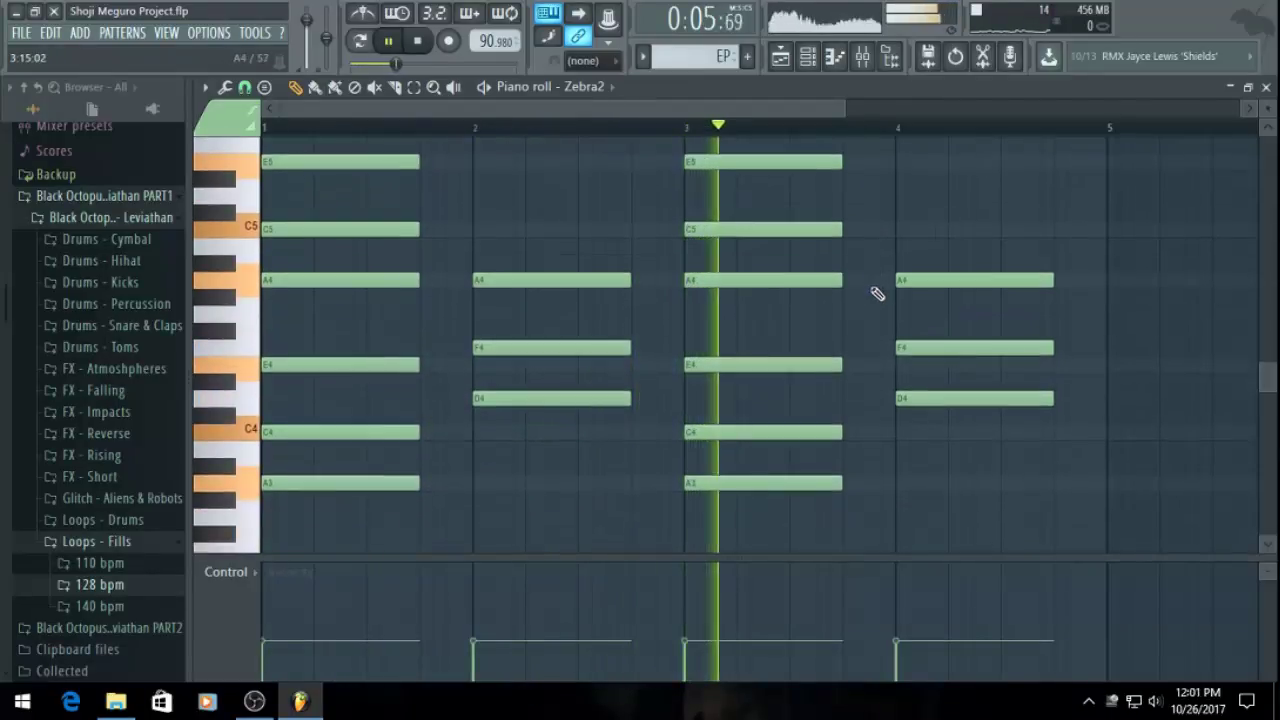
{"action": "scroll", "coordinate": [877, 293], "scroll_direction": "down", "scroll_amount": 1}
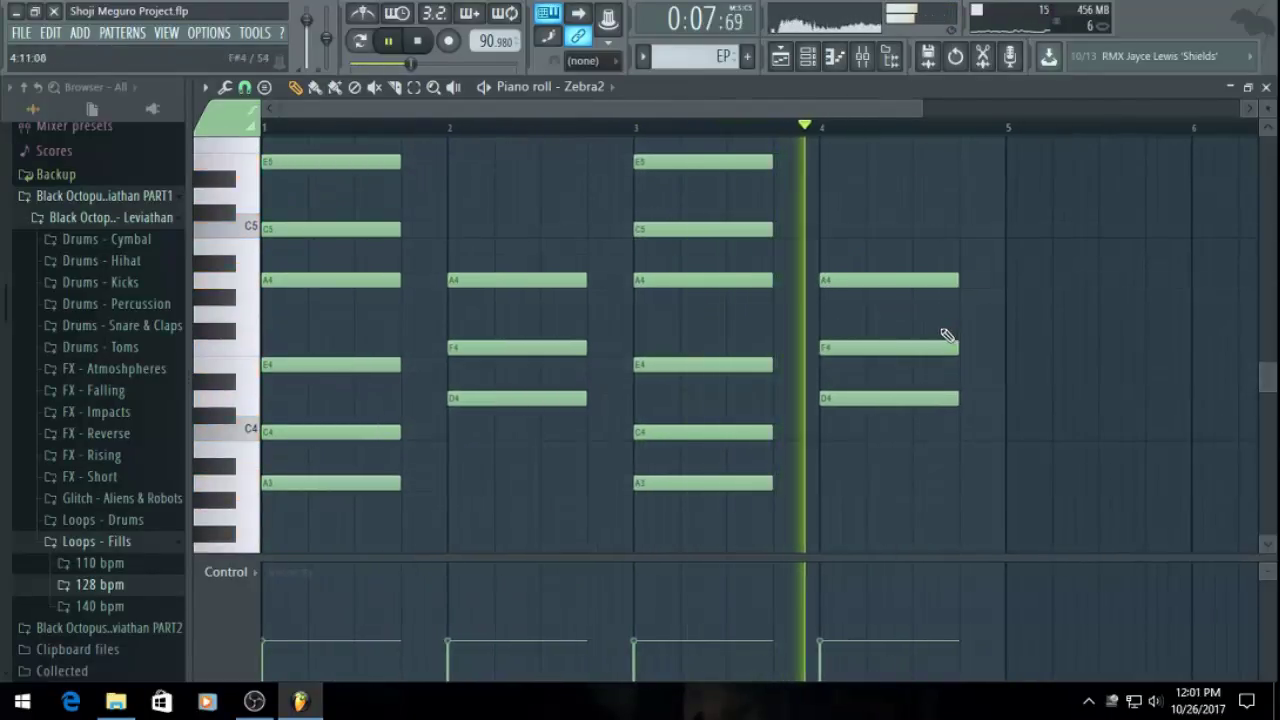
{"action": "key", "text": "space"}
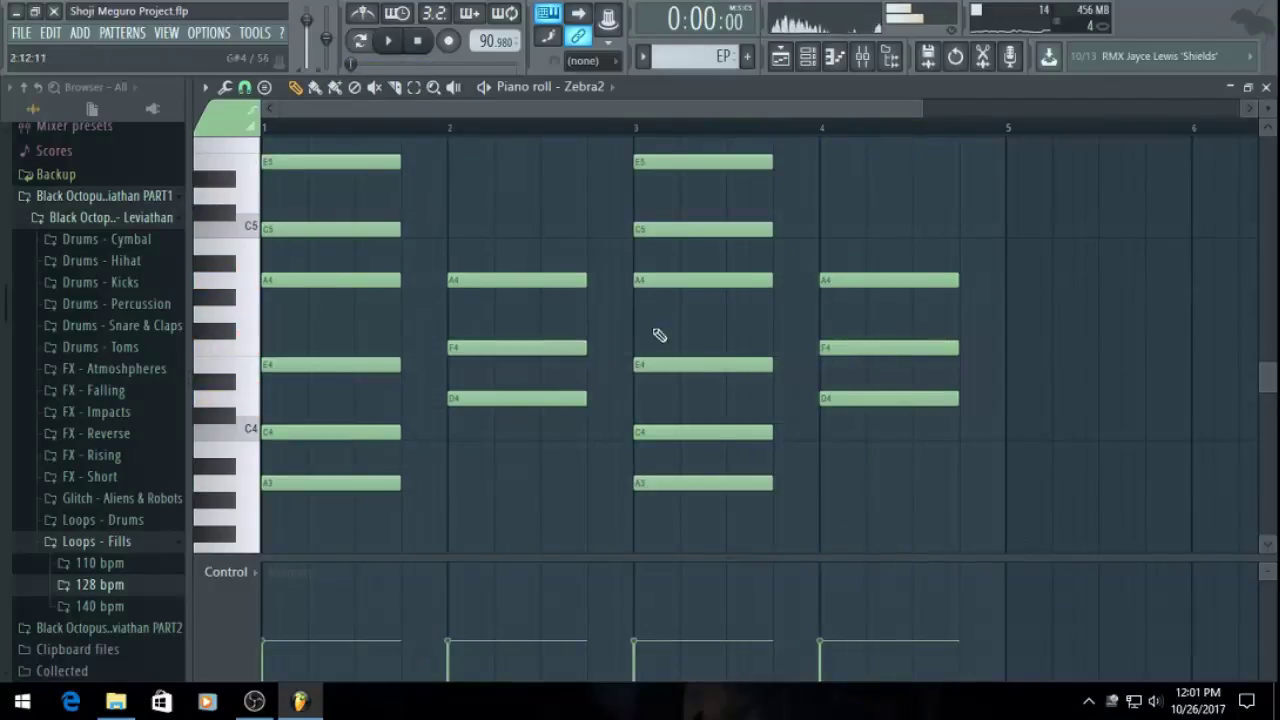
Duplicate the whole four-bar chord progression, placing the copy at bars 5 to 8
{"action": "scroll", "coordinate": [735, 312], "scroll_direction": "down", "scroll_amount": 1}
{"action": "scroll", "coordinate": [717, 314], "scroll_direction": "down", "scroll_amount": 2}
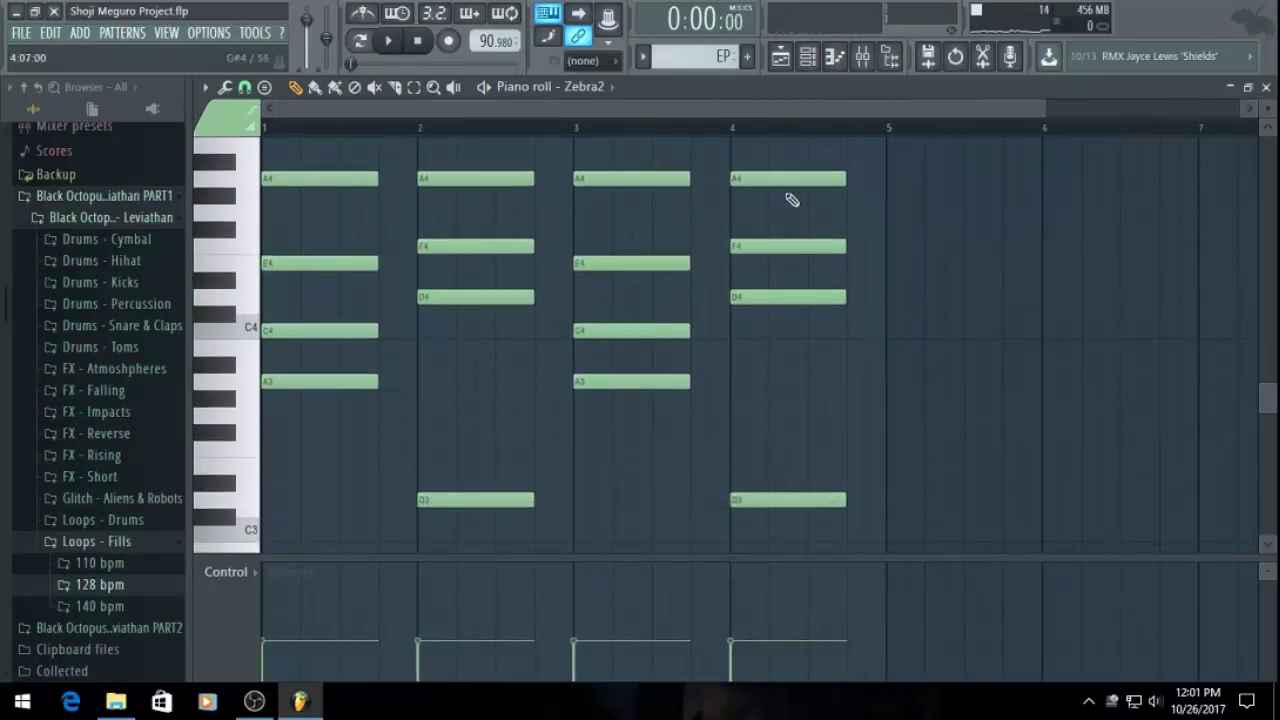
{"action": "scroll", "coordinate": [805, 300], "scroll_direction": "up", "scroll_amount": 1}
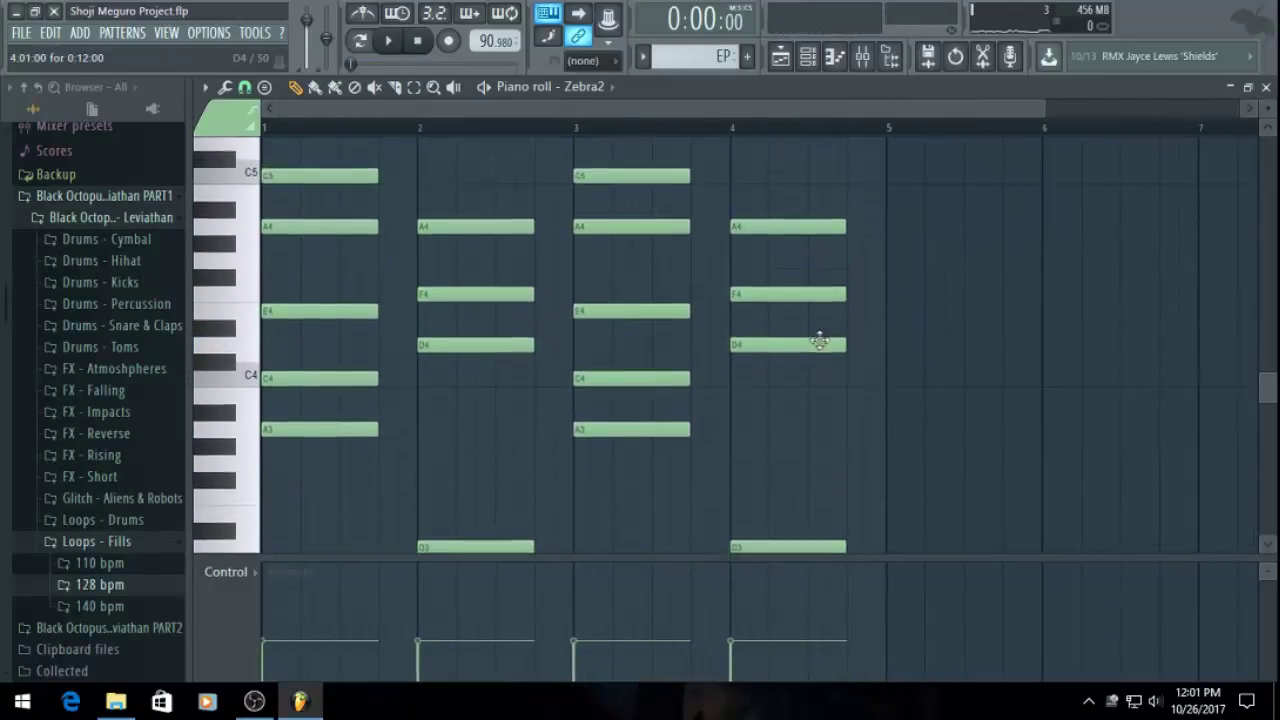
{"action": "key", "text": "ctrl+a"}
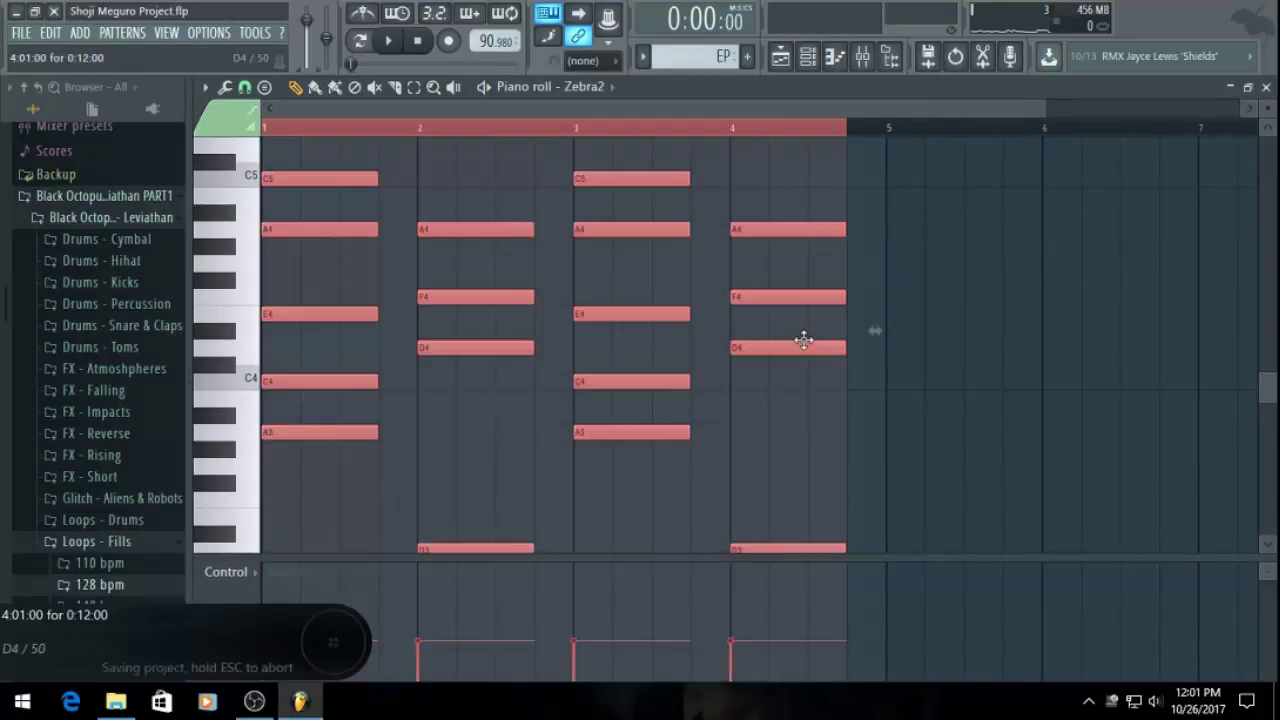
{"action": "key", "text": "ctrl+b"}
{"action": "left_click_drag", "start_coordinate": [598, 181], "coordinate": [642, 188]}
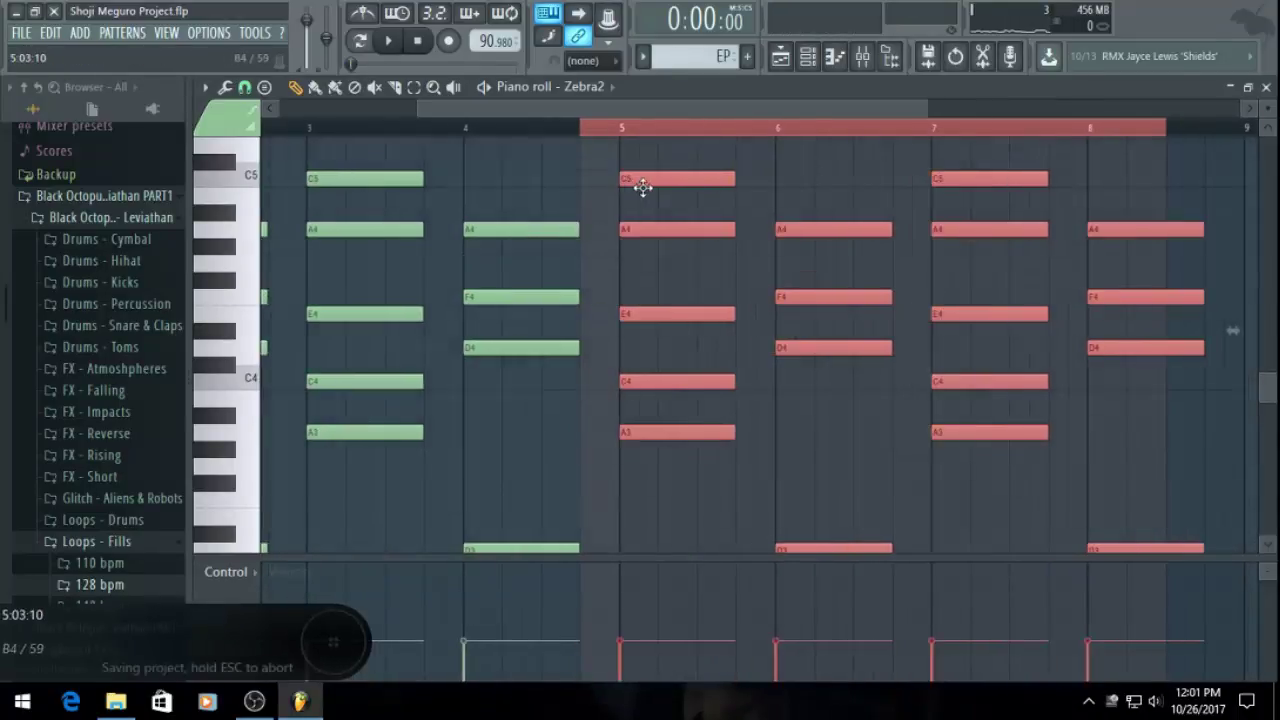
{"action": "scroll", "coordinate": [477, 117], "scroll_direction": "down", "scroll_amount": 3}
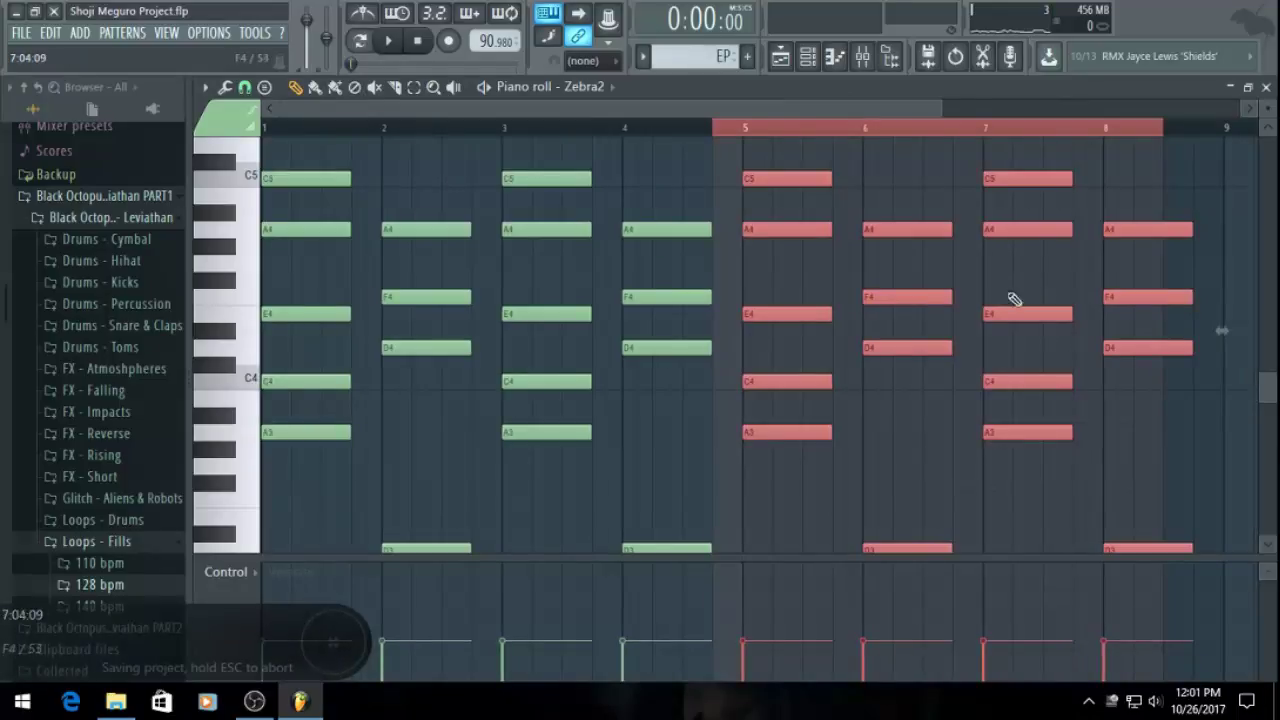
{"action": "left_click", "coordinate": [903, 212]}
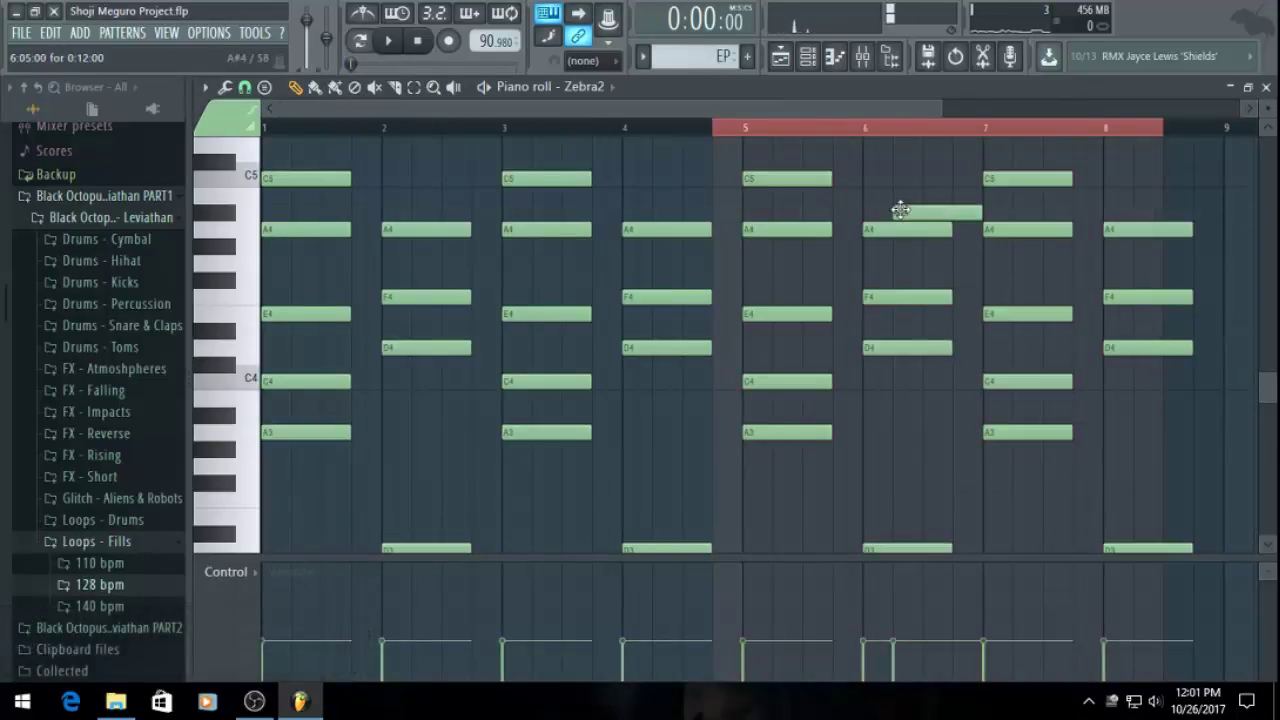
{"action": "right_click", "coordinate": [900, 210]}
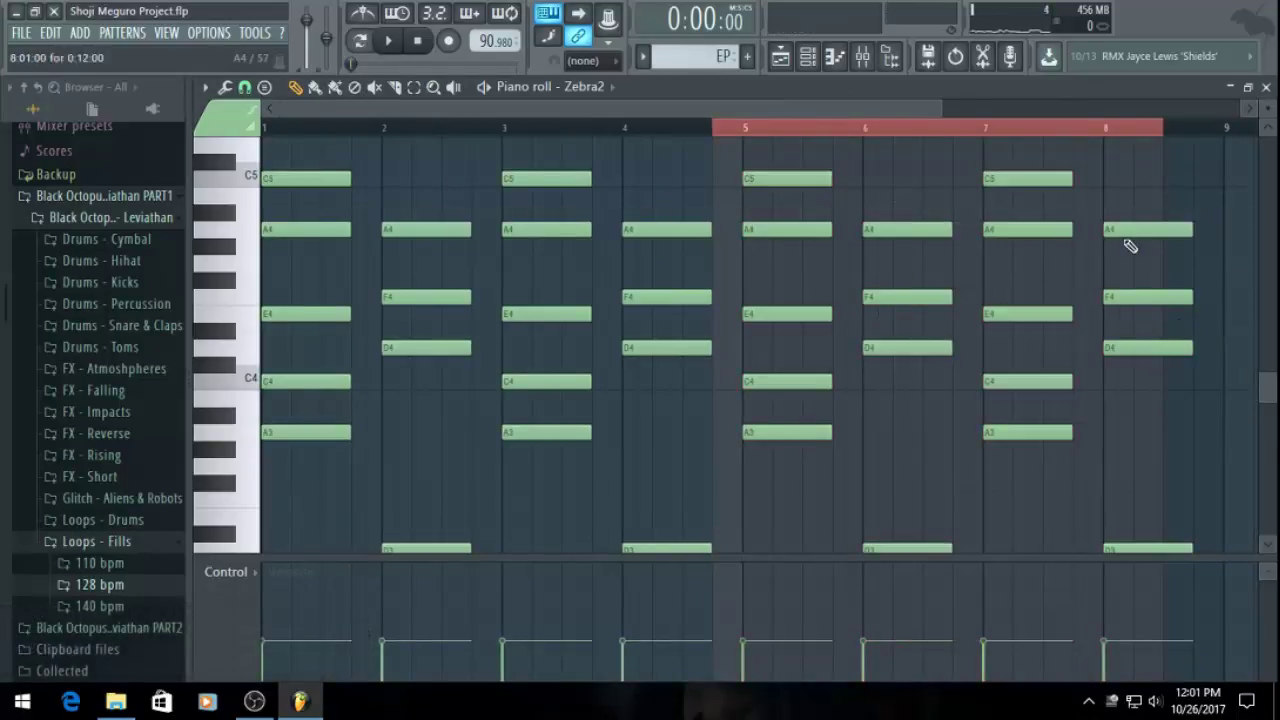
Play back the extended chord progression from bar 1 and stop it
{"action": "scroll", "coordinate": [618, 232], "scroll_direction": "down", "scroll_amount": 1}
{"action": "scroll", "coordinate": [612, 234], "scroll_direction": "down", "scroll_amount": 1}
{"action": "scroll", "coordinate": [398, 254], "scroll_direction": "up", "scroll_amount": 2}
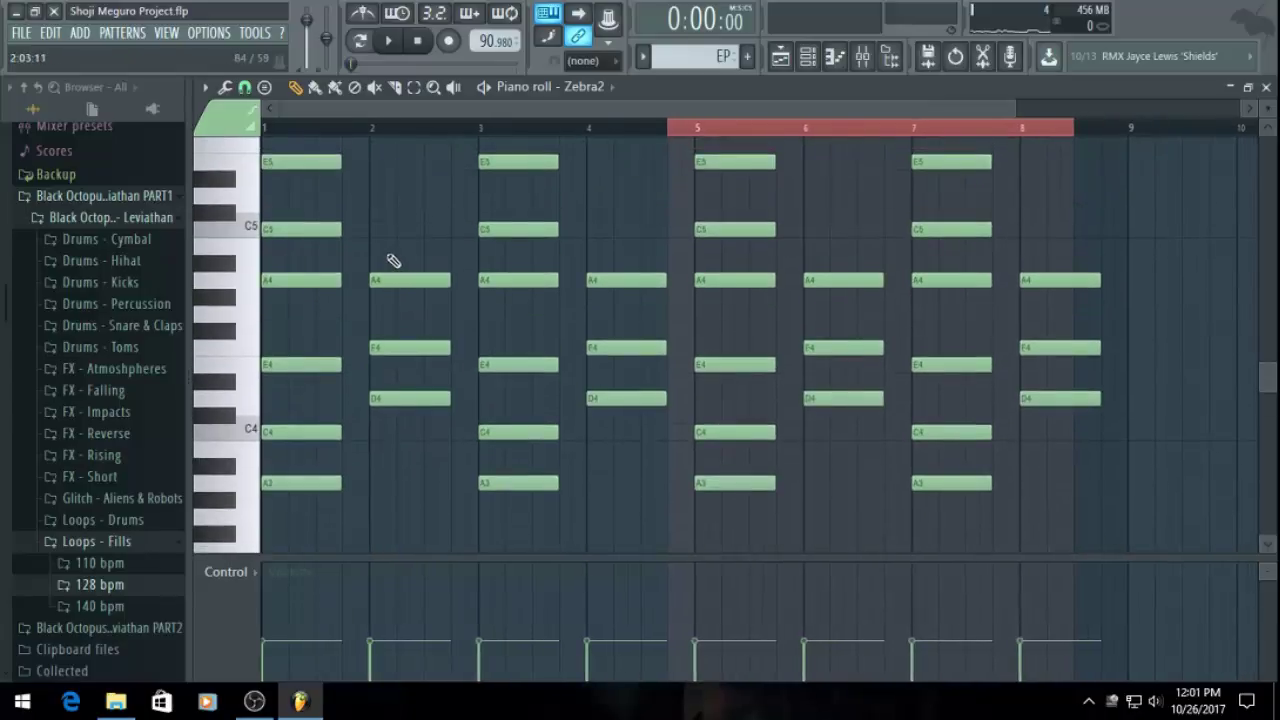
{"action": "left_click", "coordinate": [272, 130]}
{"action": "key", "text": "space"}
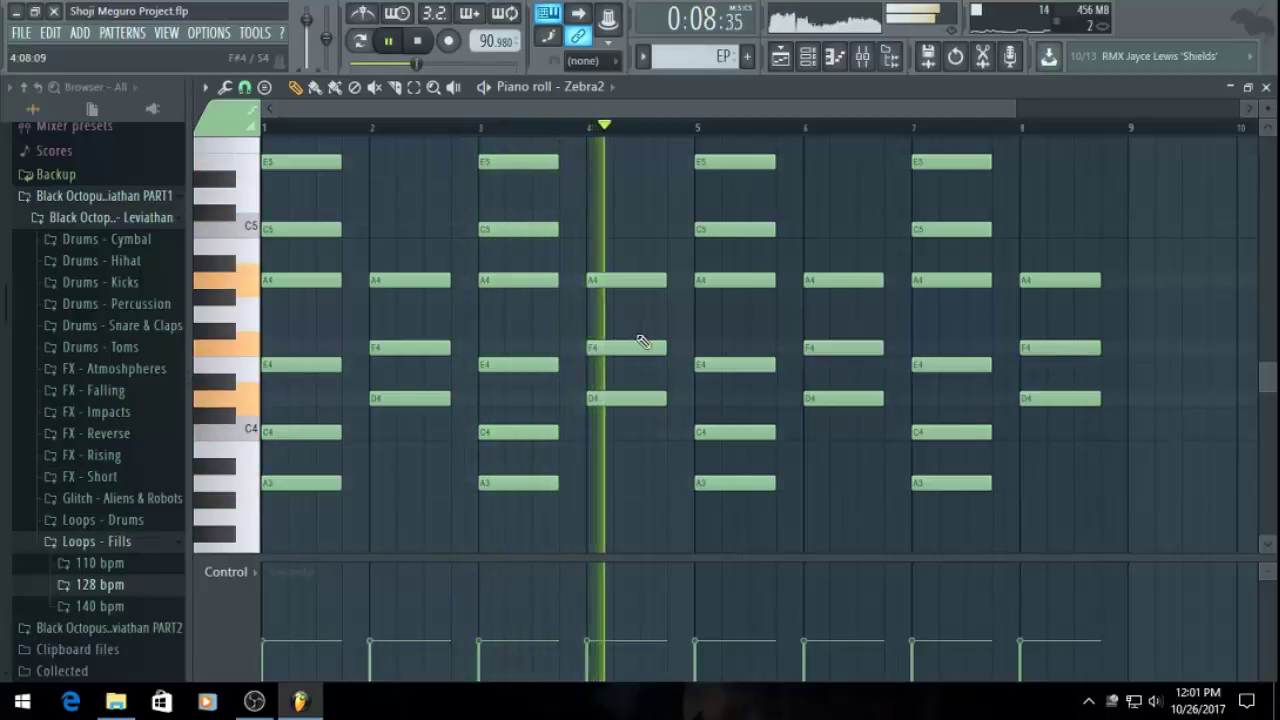
{"action": "key", "text": "space"}
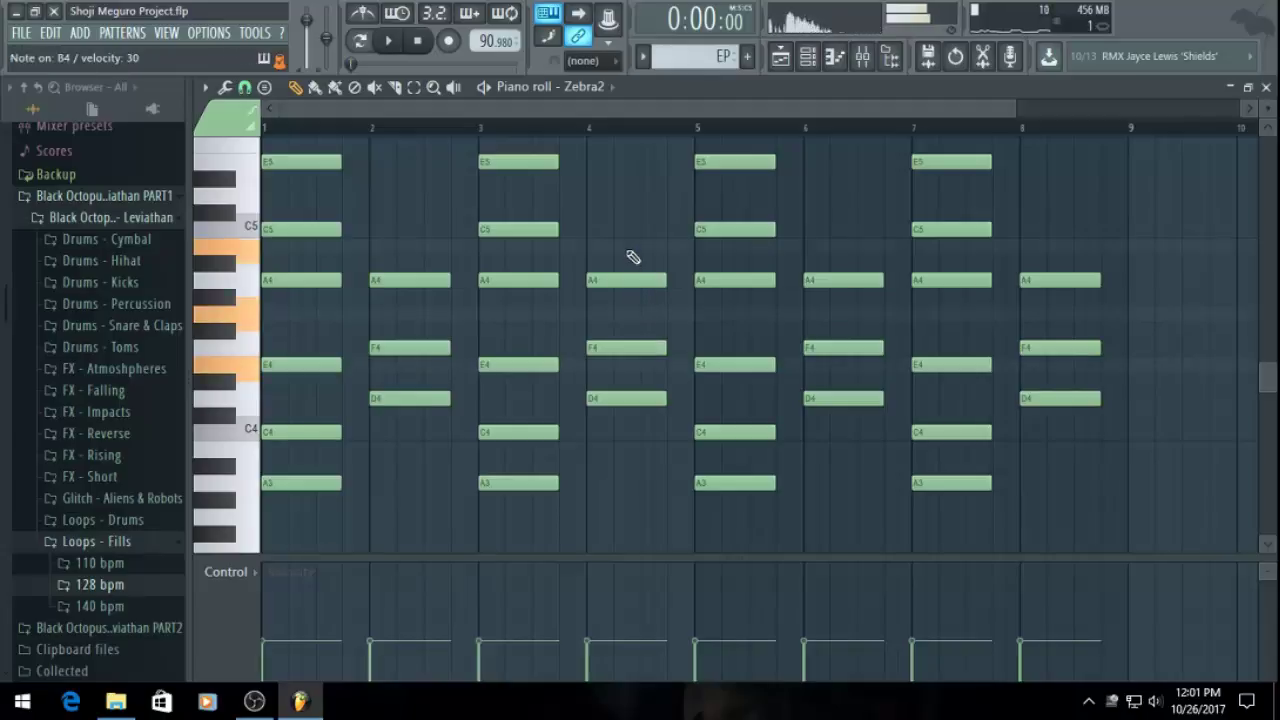
Replace the bar 4 chord with an E minor chord on E4, G4 and B4, and move its bass note to E3
{"action": "right_click", "coordinate": [625, 279]}
{"action": "left_click", "coordinate": [596, 364]}
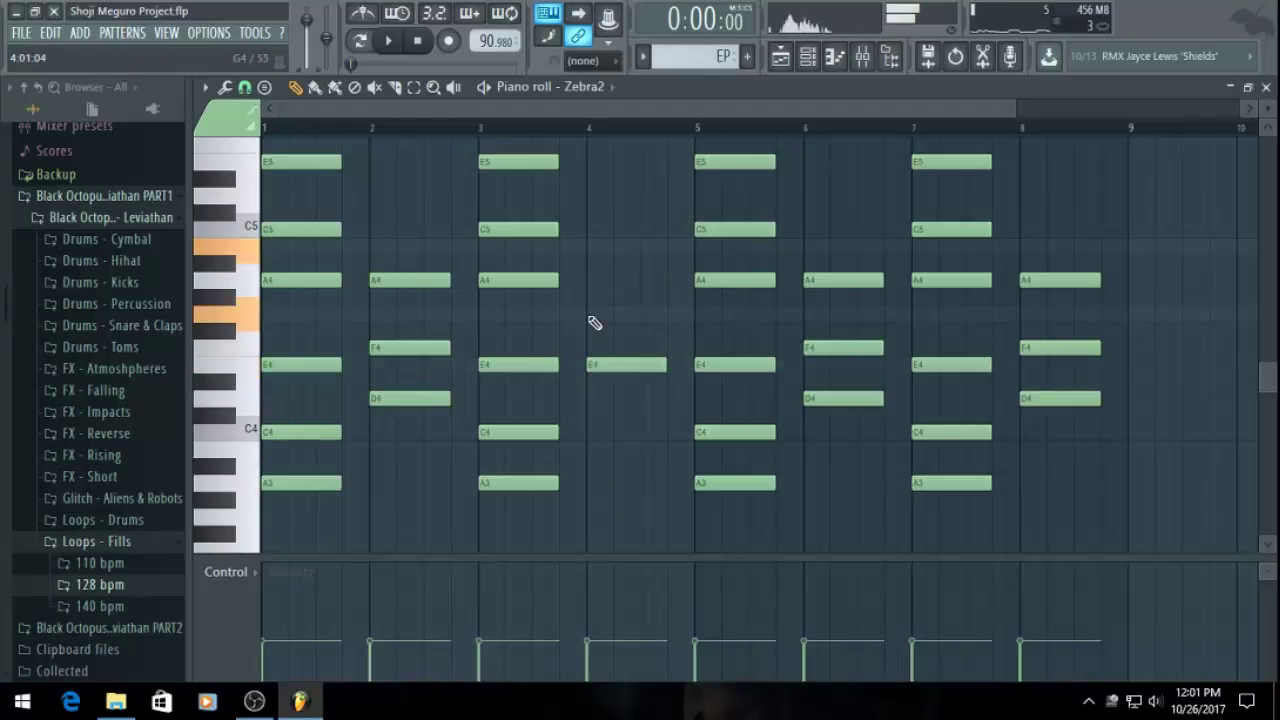
{"action": "left_click", "coordinate": [600, 314]}
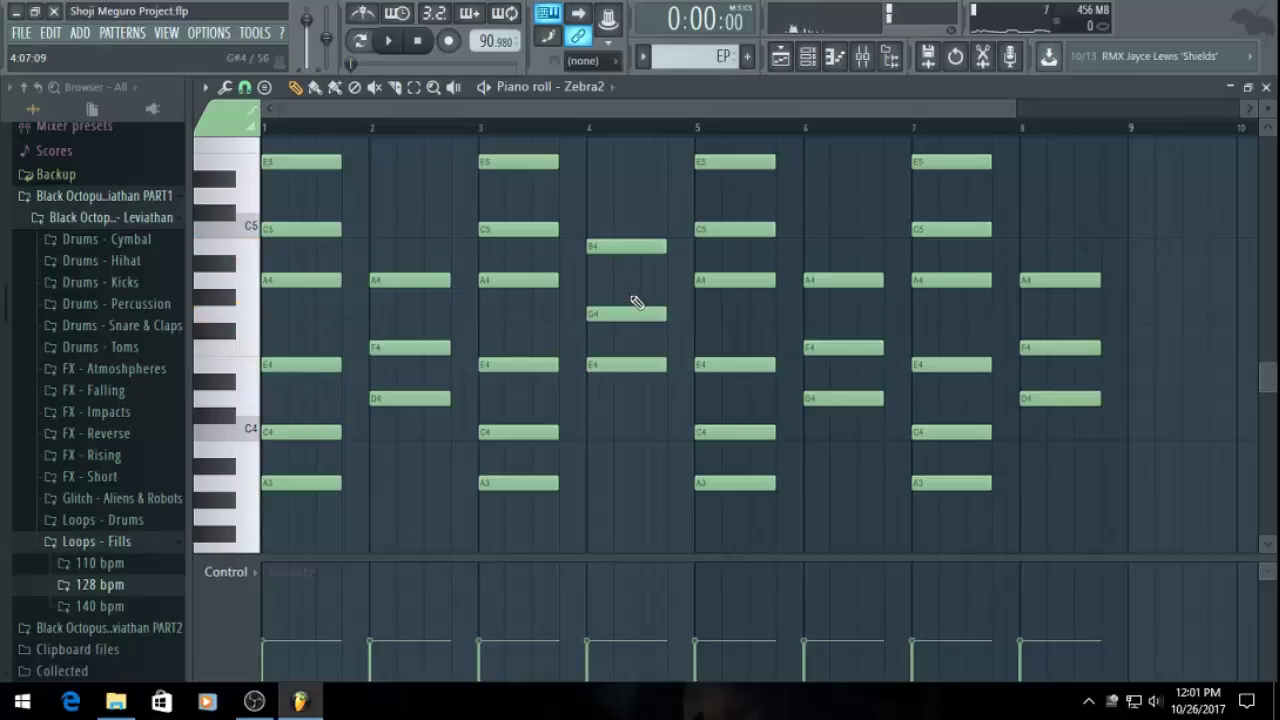
{"action": "scroll", "coordinate": [637, 310], "scroll_direction": "down", "scroll_amount": 3}
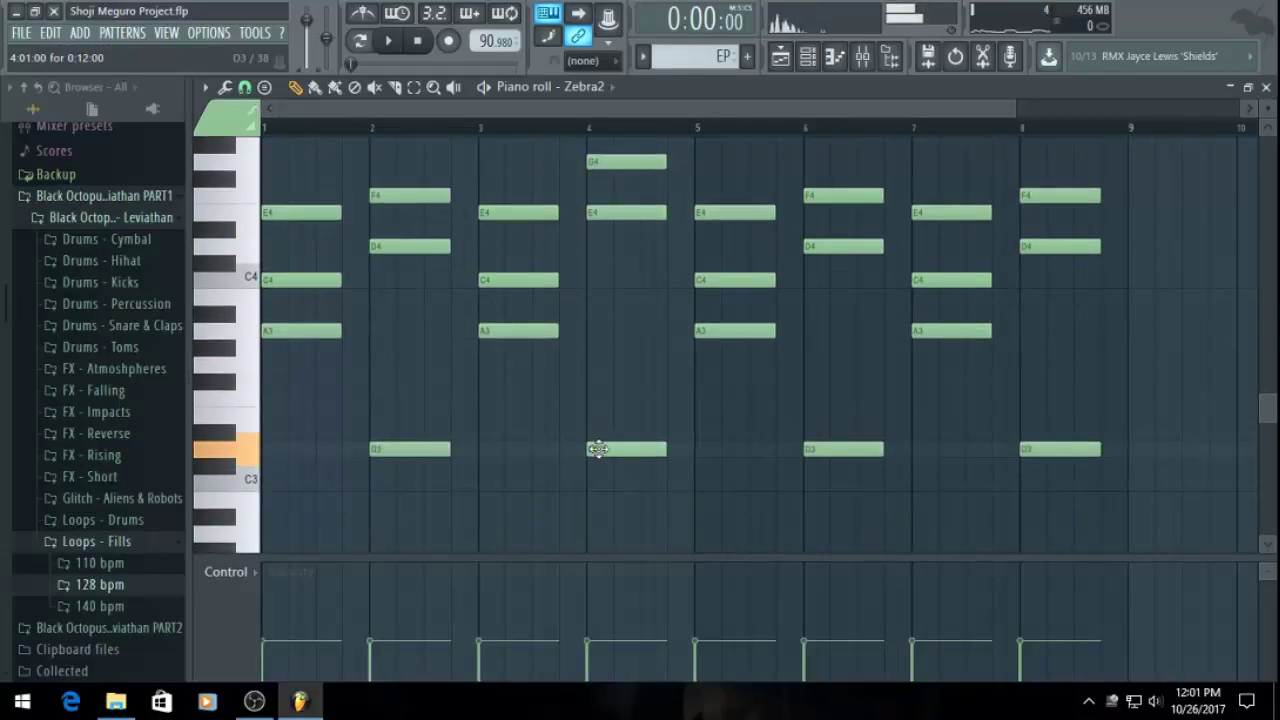
{"action": "left_click_drag", "start_coordinate": [597, 449], "coordinate": [595, 405]}
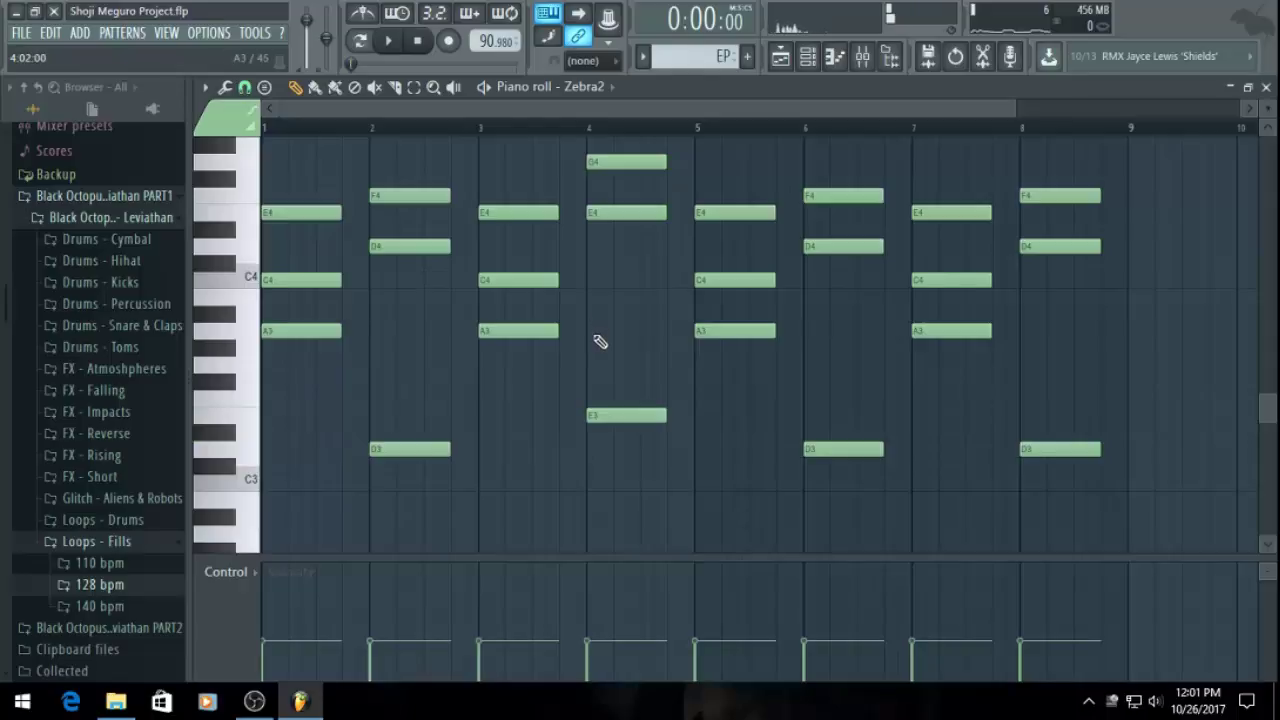
Play the progression from the start with the new bar 4 chord and save the project
{"action": "scroll", "coordinate": [535, 330], "scroll_direction": "up", "scroll_amount": 2}
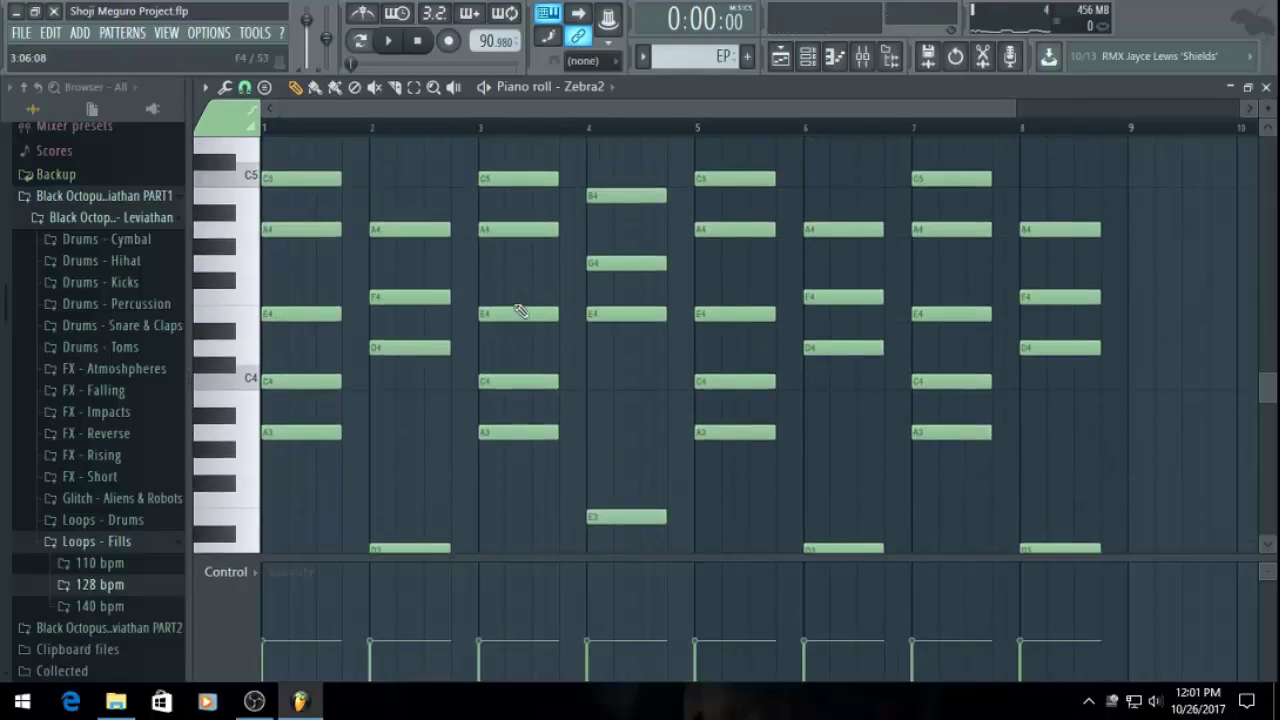
{"action": "scroll", "coordinate": [518, 312], "scroll_direction": "down", "scroll_amount": 1, "text": "ctrl"}
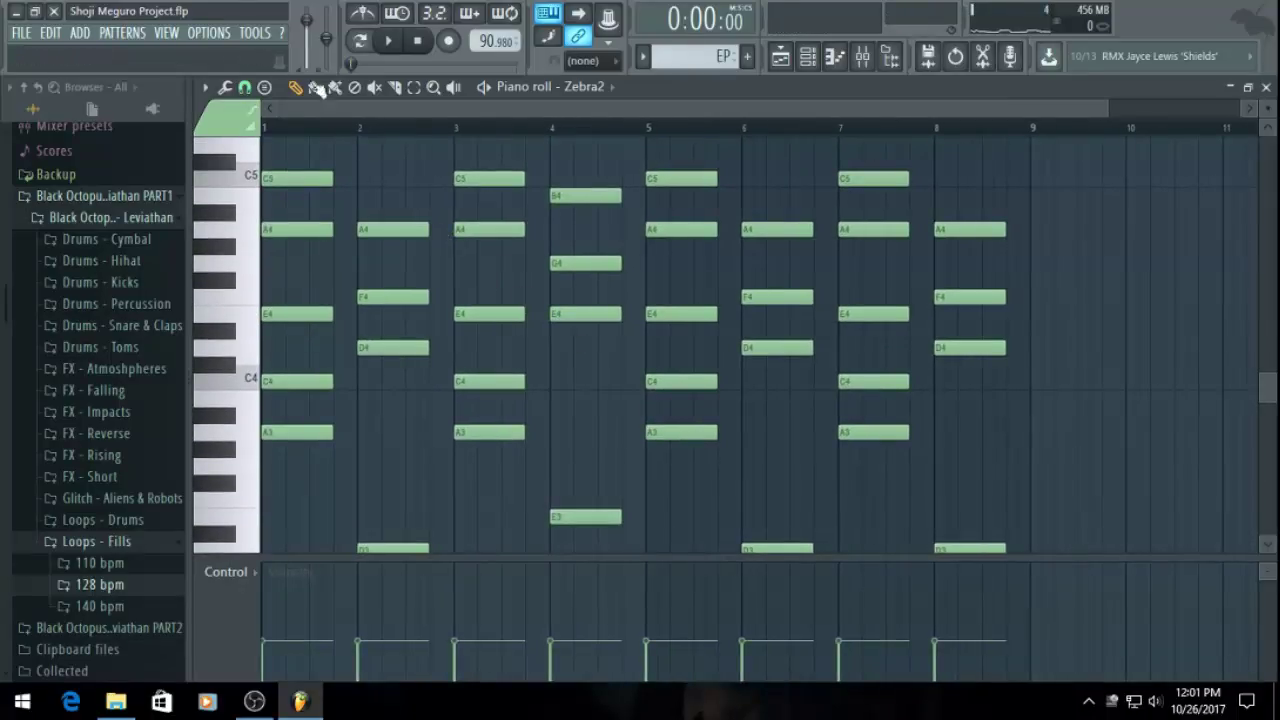
{"action": "key", "text": "space"}
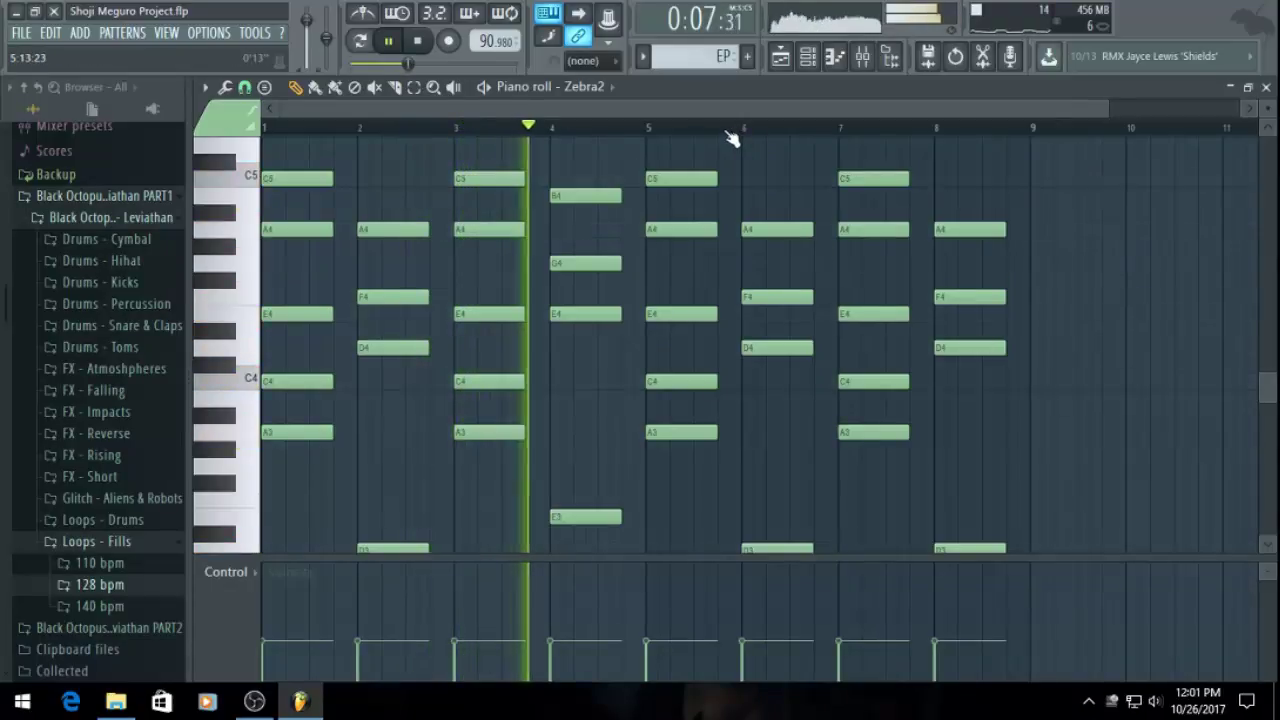
{"action": "key", "text": "ctrl+s"}
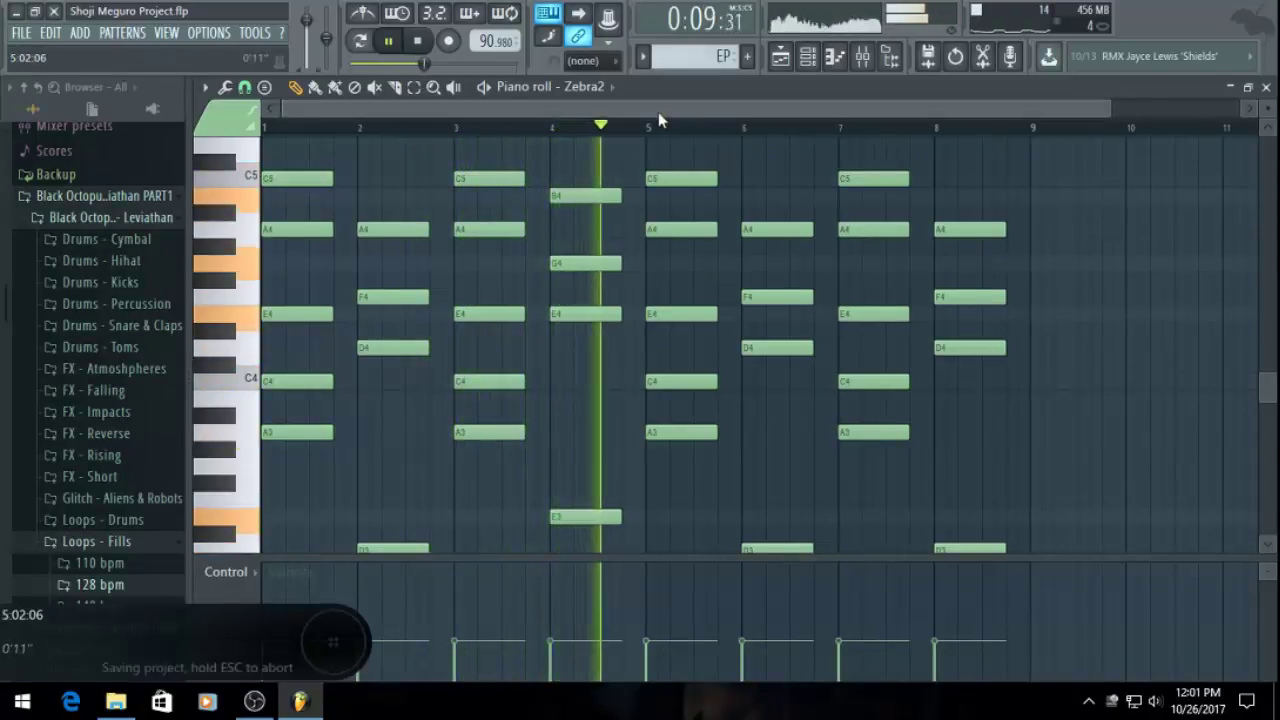
Add a C5 note to the bar 6 chord and an F#5 note on top of the bar 7 chord
{"action": "left_click_drag", "start_coordinate": [658, 112], "coordinate": [816, 118]}
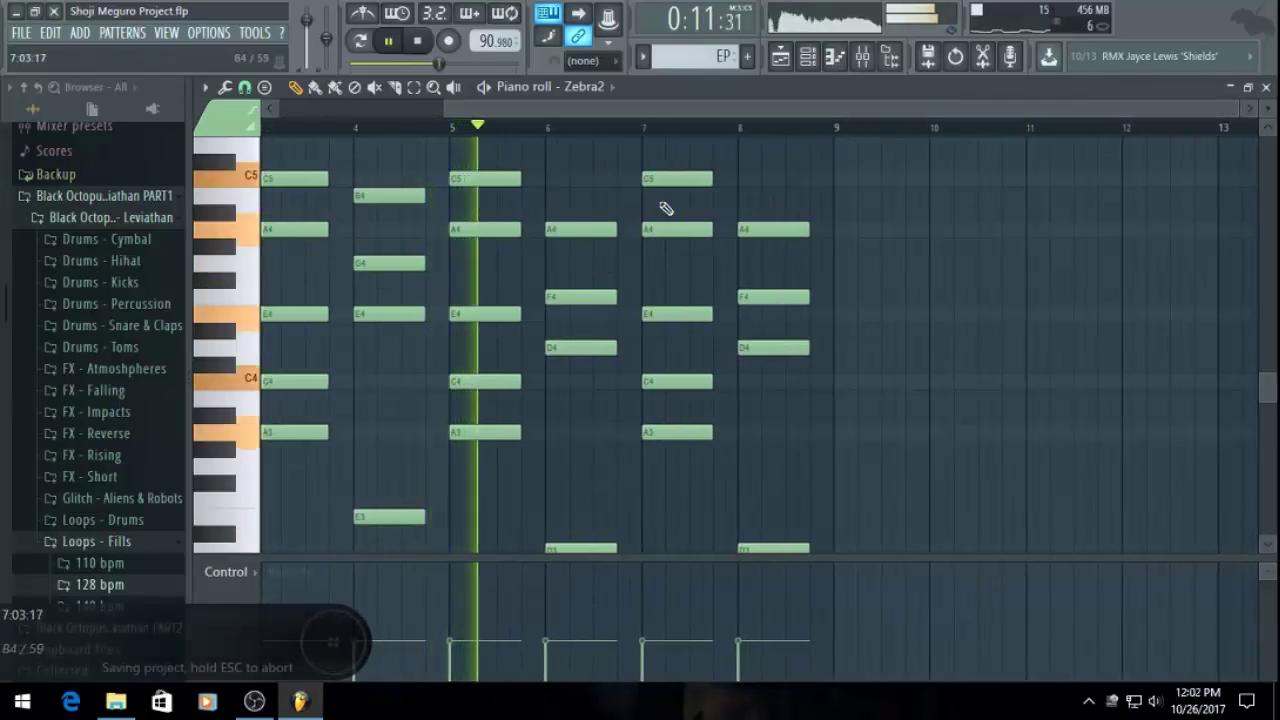
{"action": "left_click", "coordinate": [574, 182]}
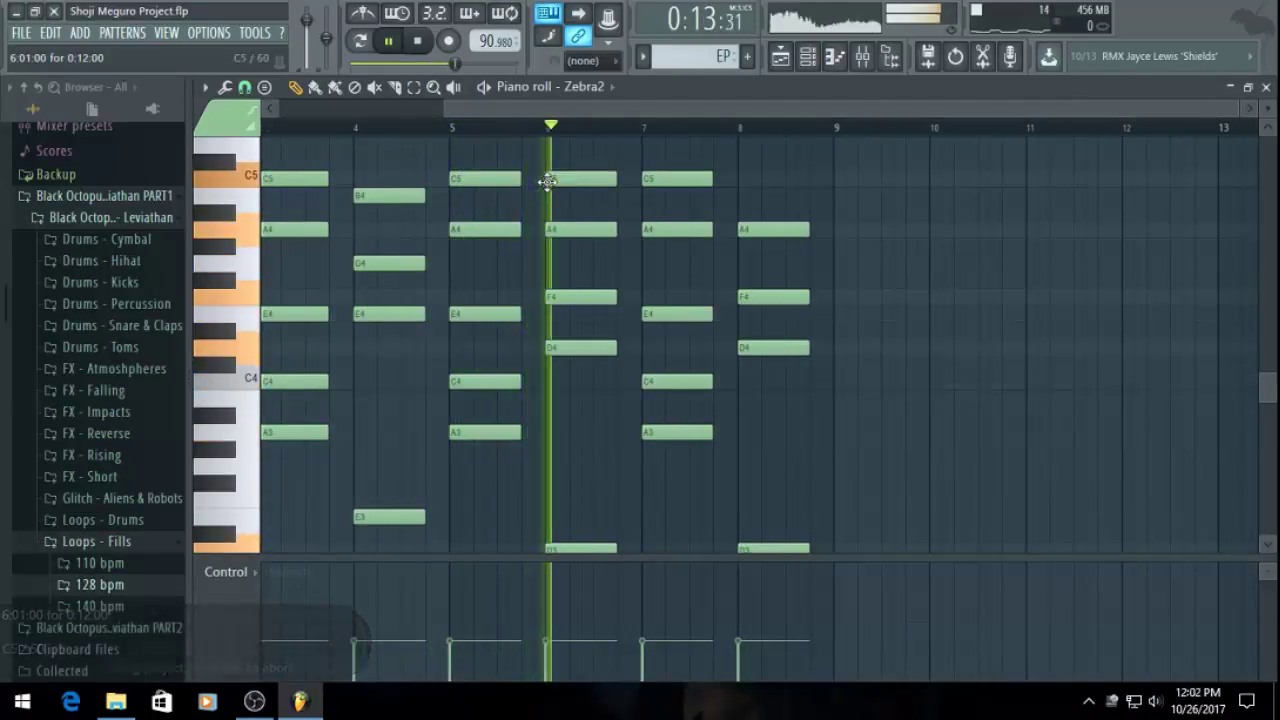
{"action": "scroll", "coordinate": [857, 277], "scroll_direction": "up", "scroll_amount": 1}
{"action": "scroll", "coordinate": [674, 177], "scroll_direction": "up", "scroll_amount": 2}
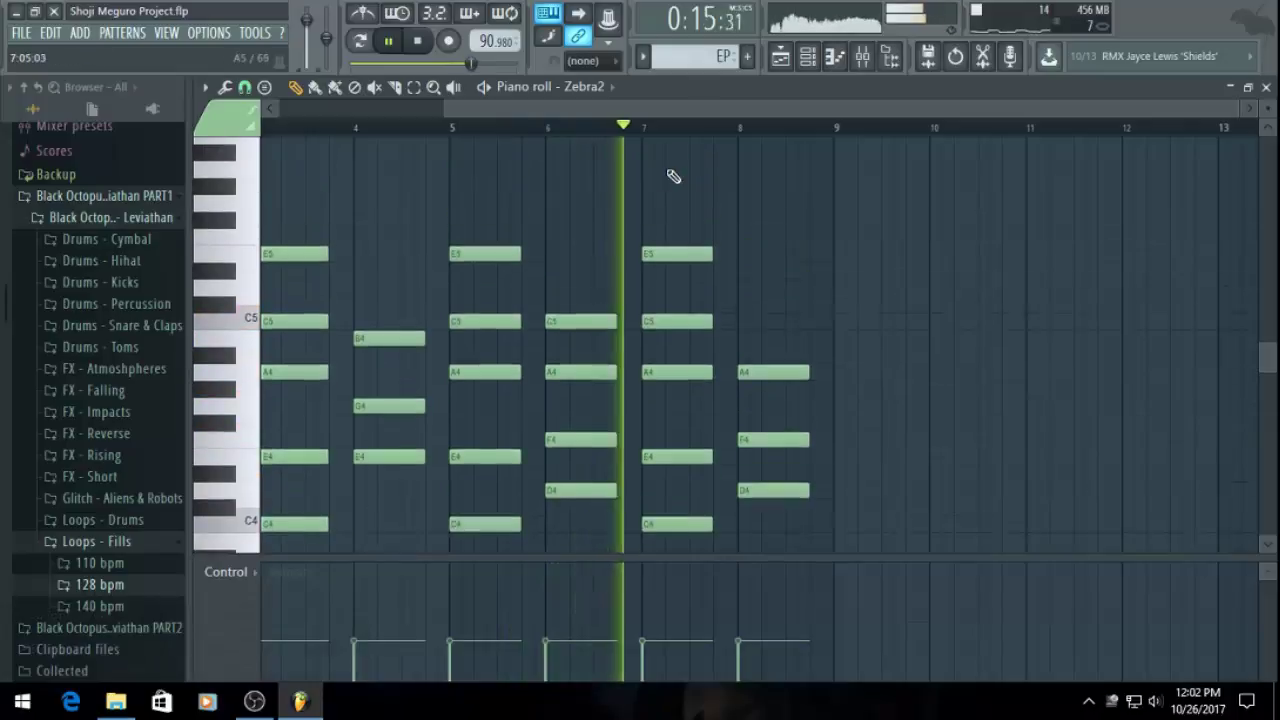
{"action": "left_click", "coordinate": [658, 177]}
{"action": "key", "text": "space"}
{"action": "right_click", "coordinate": [679, 182]}
{"action": "left_click_drag", "start_coordinate": [652, 201], "coordinate": [650, 228]}
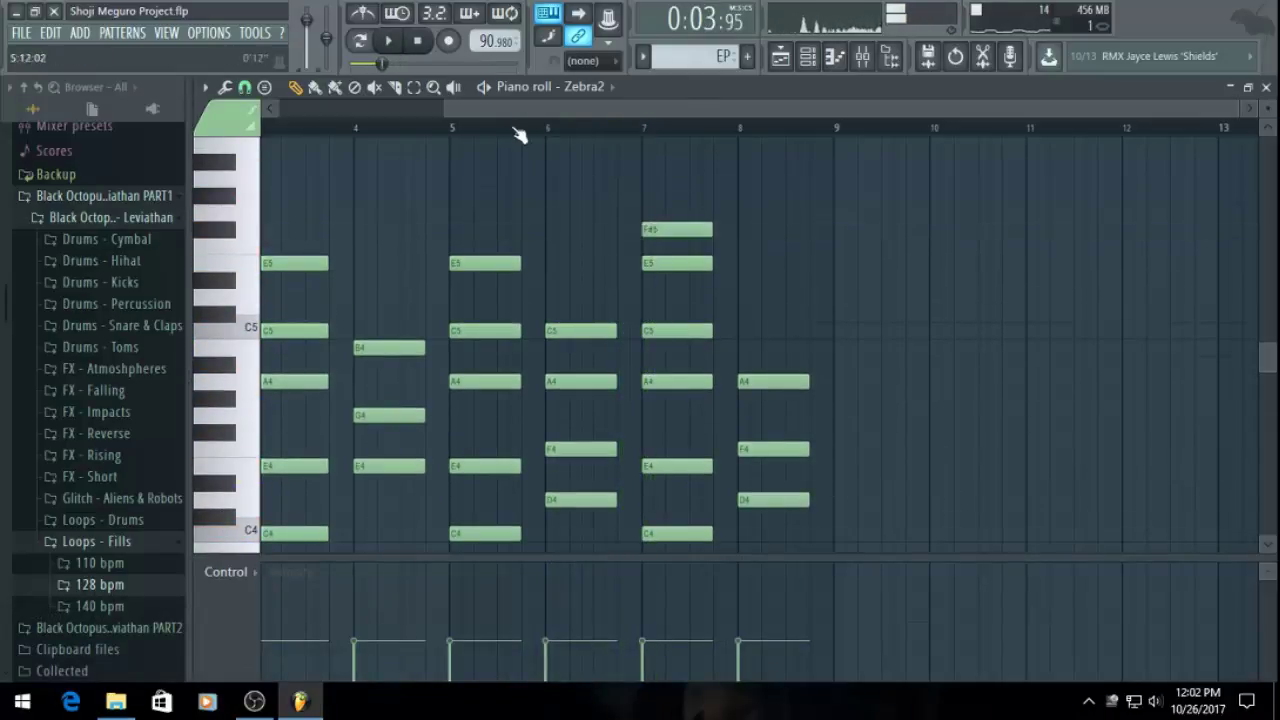
Audition the chords from bar 5, raise the top note of the bar 7 chord to G5, and replay from bar 7
{"action": "left_click", "coordinate": [452, 129]}
{"action": "key", "text": "space"}
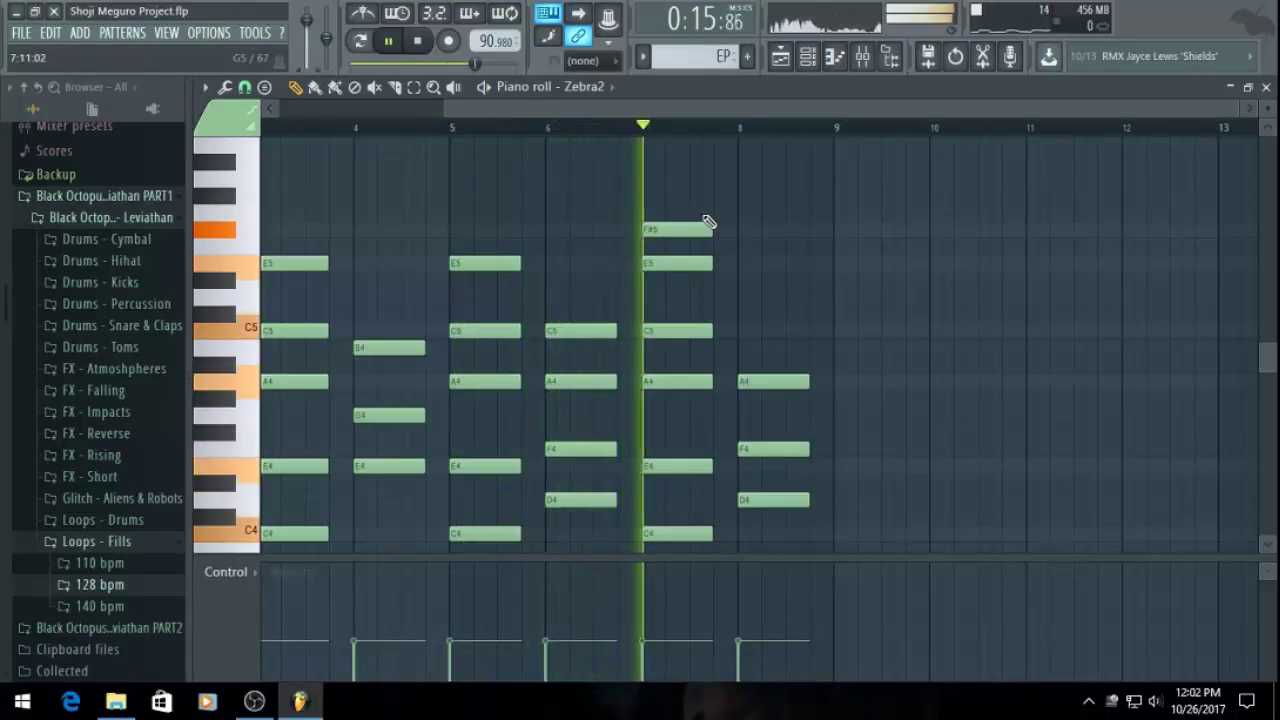
{"action": "key", "text": "space"}
{"action": "left_click_drag", "start_coordinate": [677, 222], "coordinate": [688, 206]}
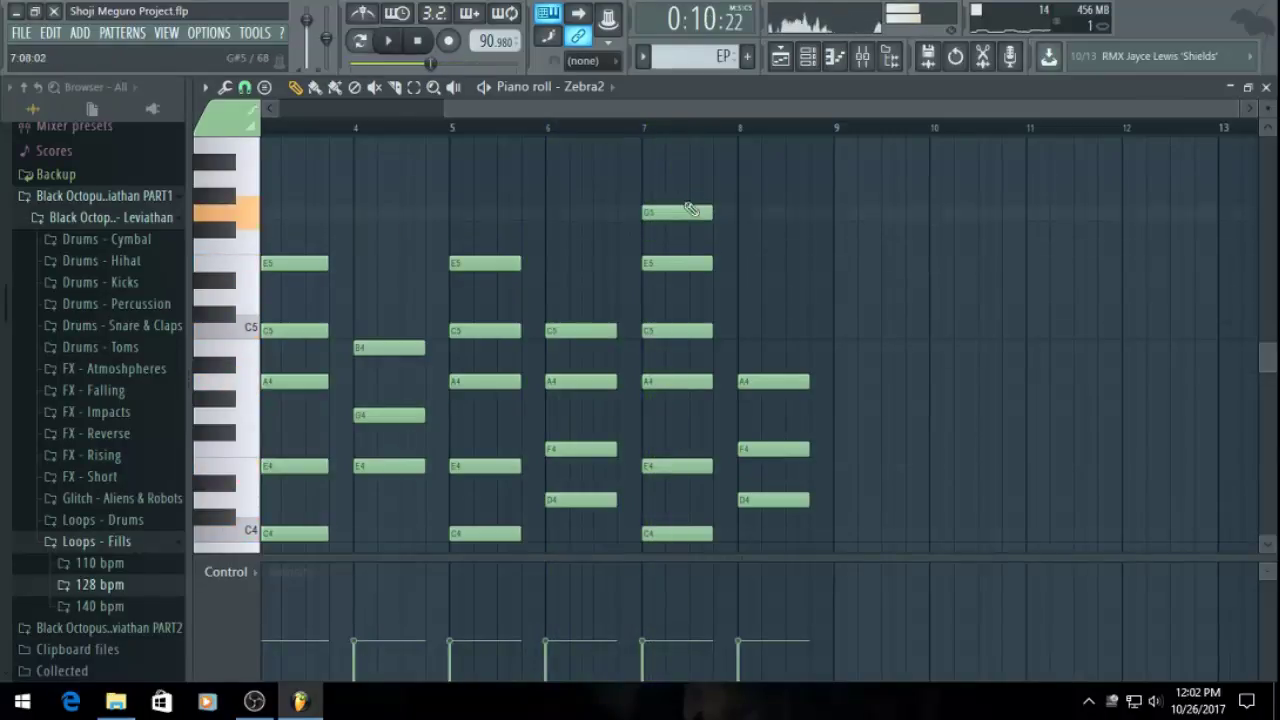
{"action": "left_click", "coordinate": [641, 128]}
{"action": "key", "text": "space"}
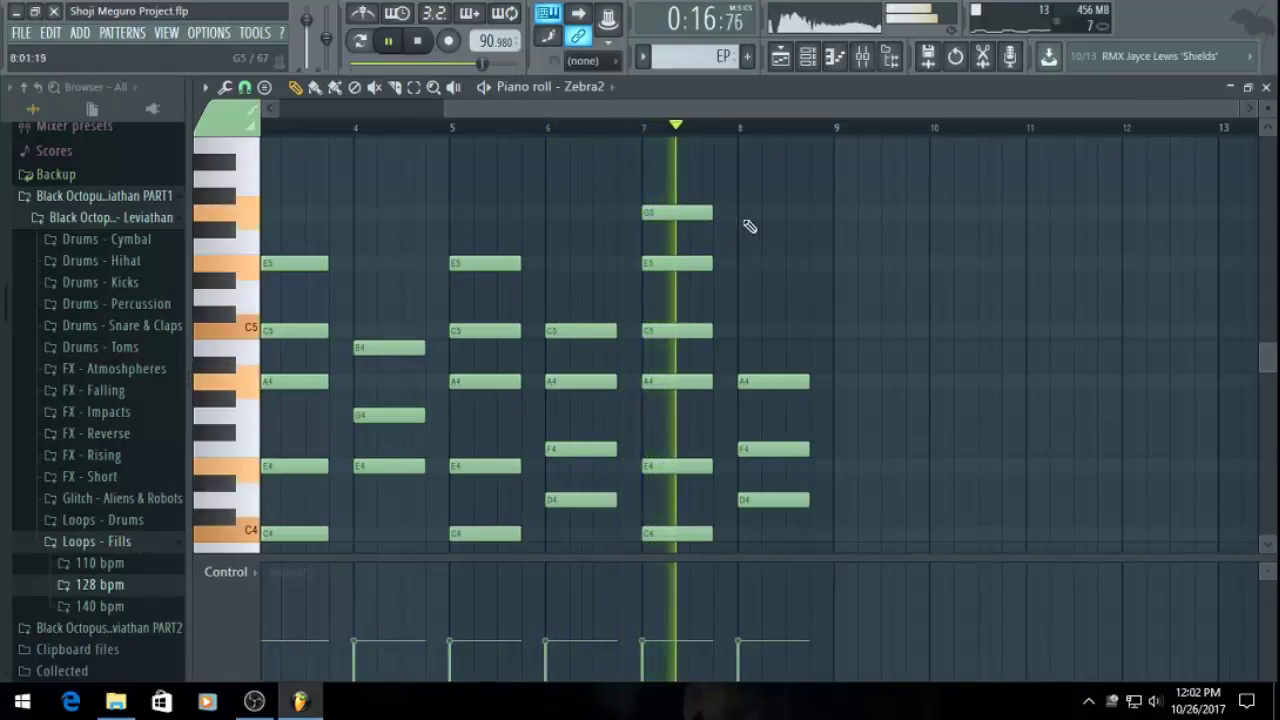
{"action": "key", "text": "space"}
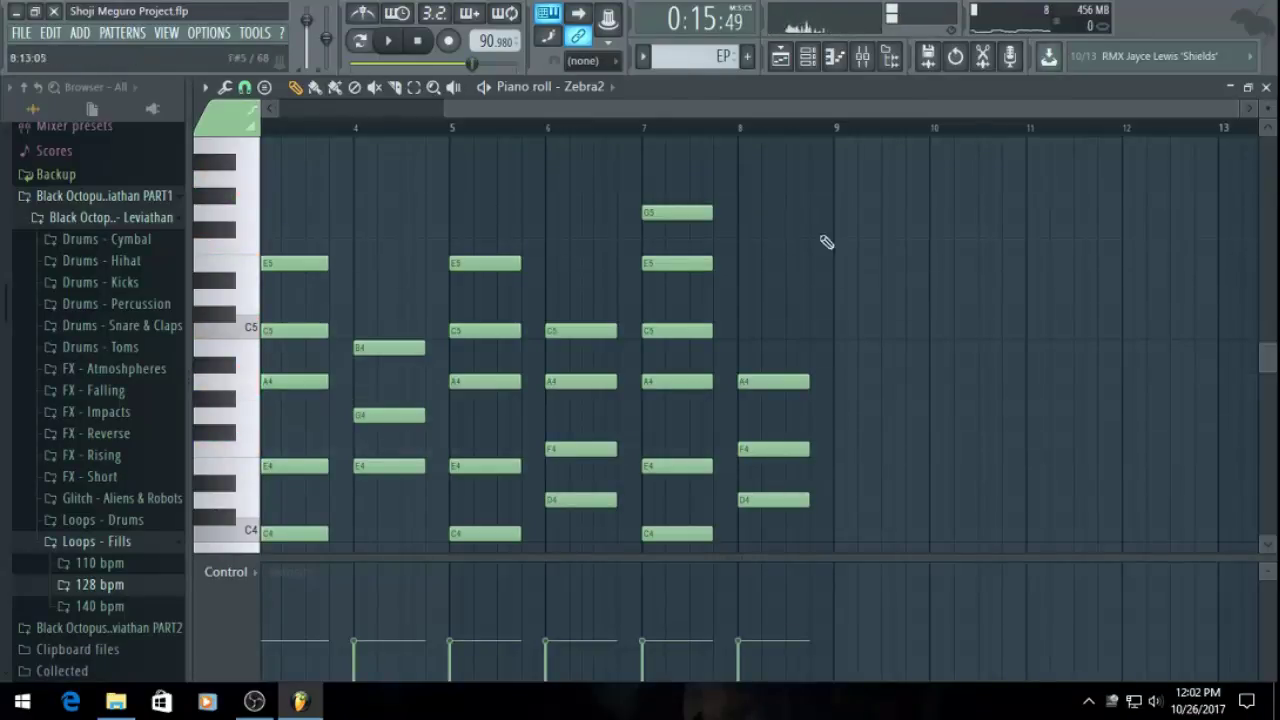
Delete all notes of the bar 8 chord, including its low D3
{"action": "scroll", "coordinate": [830, 300], "scroll_direction": "down", "scroll_amount": 6}
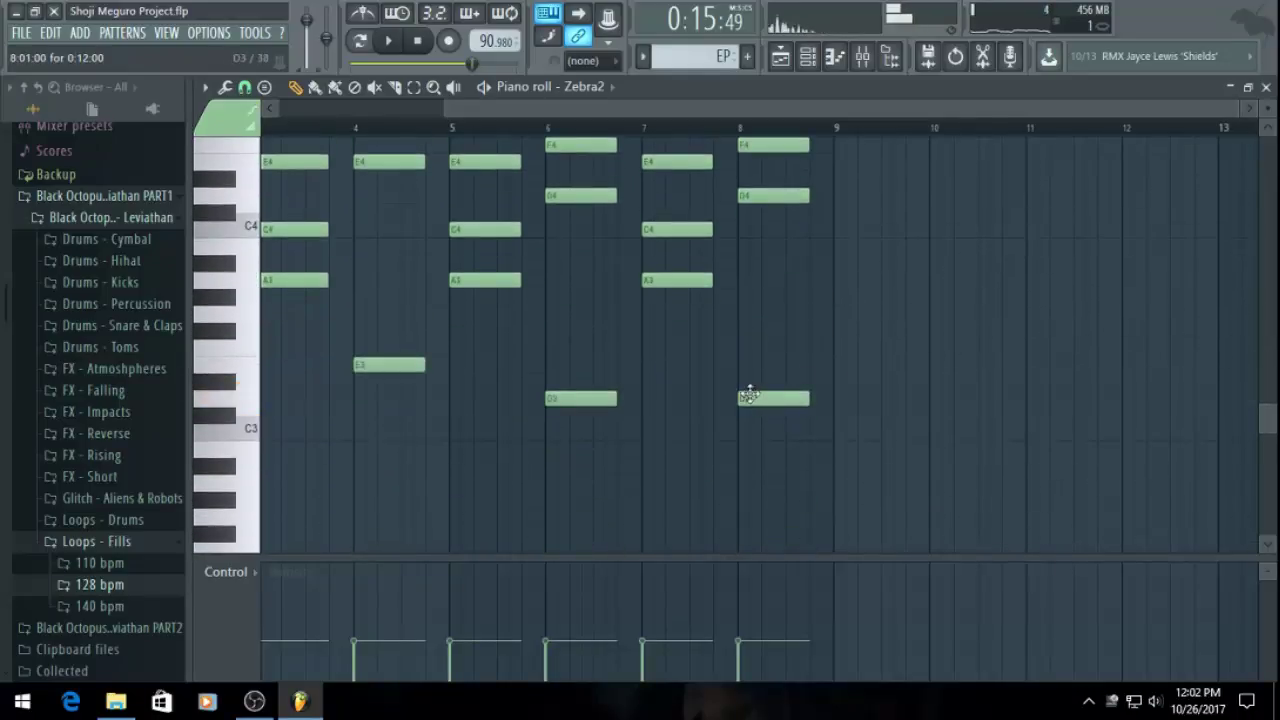
{"action": "scroll", "coordinate": [756, 394], "scroll_direction": "up", "scroll_amount": 5}
{"action": "right_click", "coordinate": [796, 330]}
{"action": "right_click", "coordinate": [798, 398]}
{"action": "right_click", "coordinate": [800, 449]}
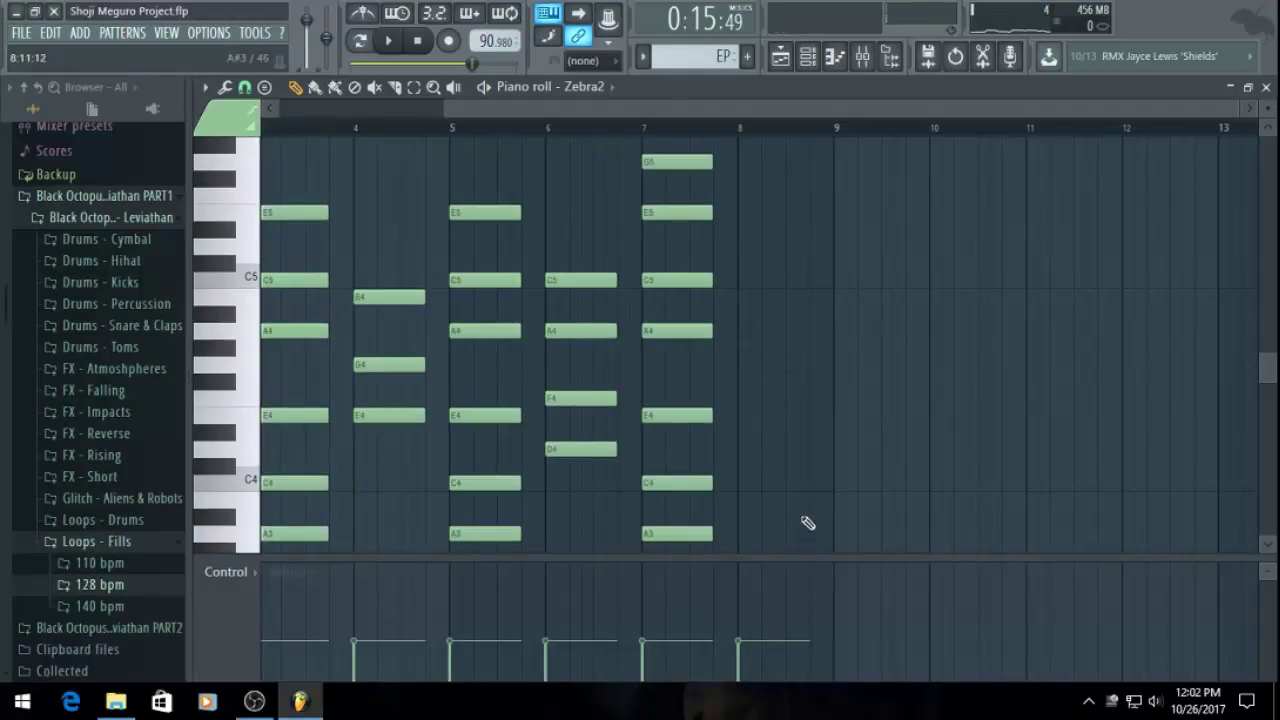
{"action": "scroll", "coordinate": [804, 490], "scroll_direction": "down", "scroll_amount": 3}
{"action": "right_click", "coordinate": [800, 500]}
{"action": "scroll", "coordinate": [775, 380], "scroll_direction": "up", "scroll_amount": 3}
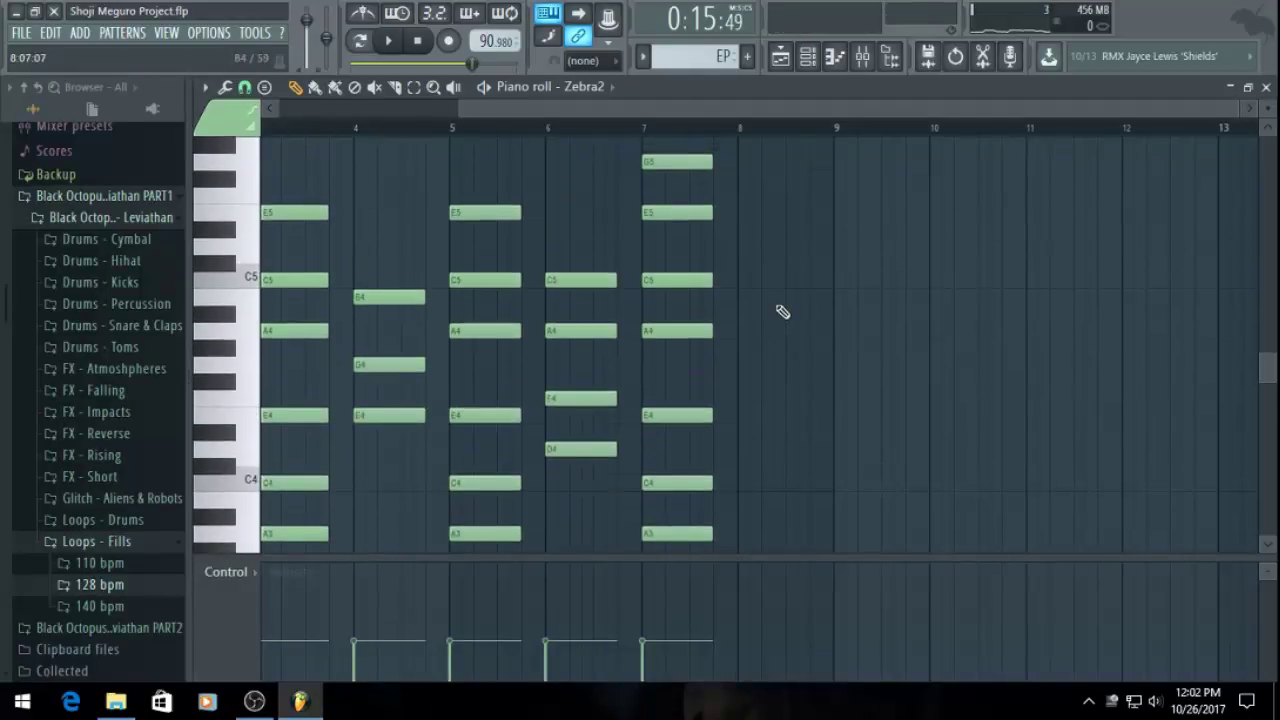
Play the progression from bar 5 through the emptied bar 8 and stop it
{"action": "scroll", "coordinate": [783, 312], "scroll_direction": "left", "scroll_amount": 3}
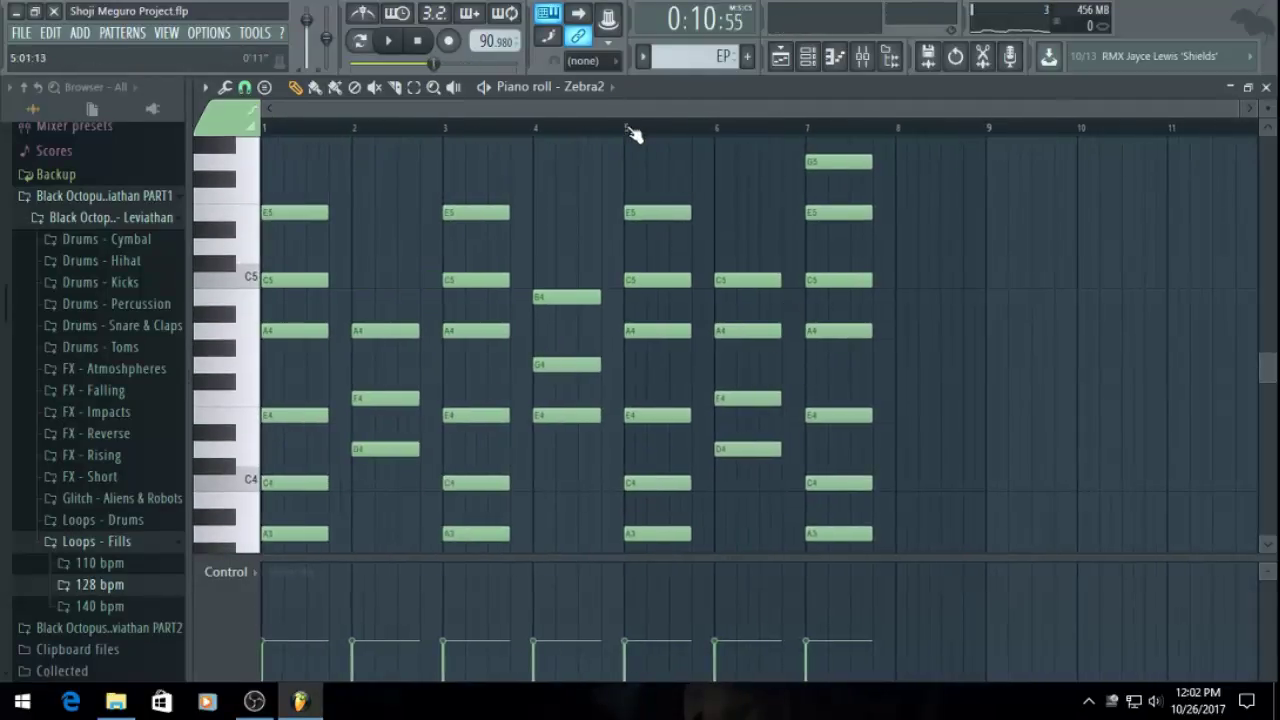
{"action": "key", "text": "space"}
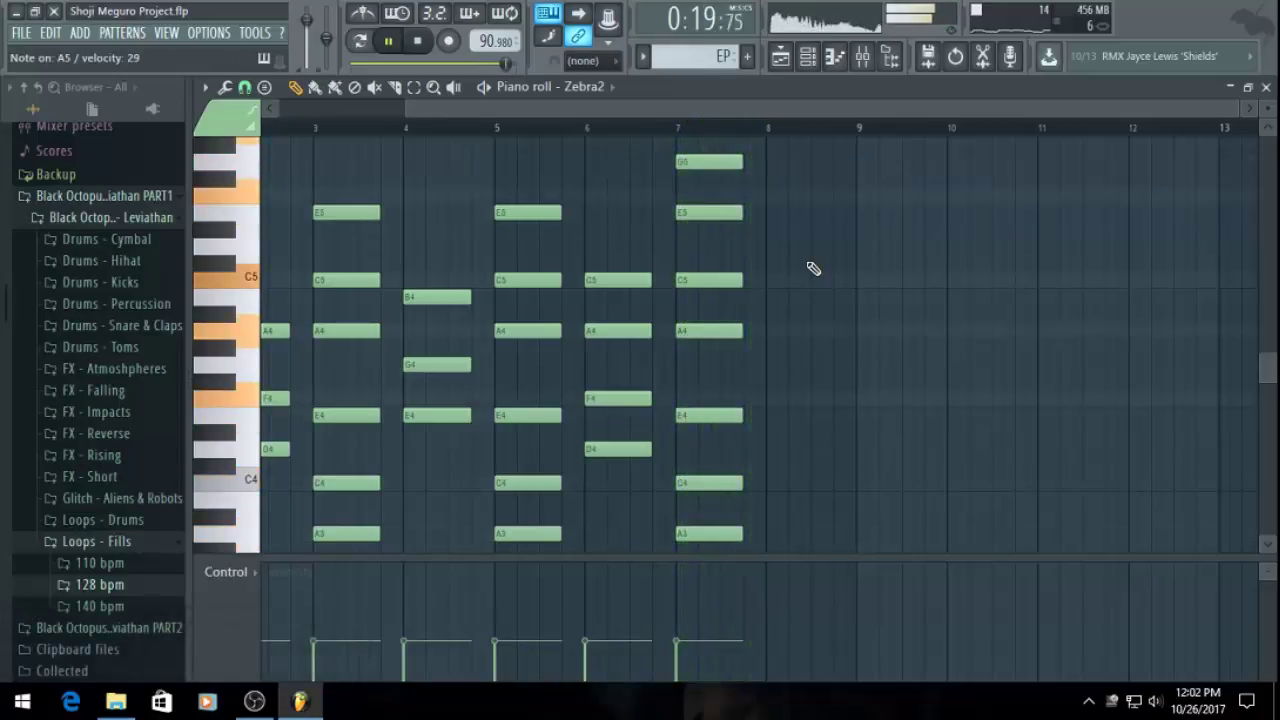
{"action": "key", "text": "space"}
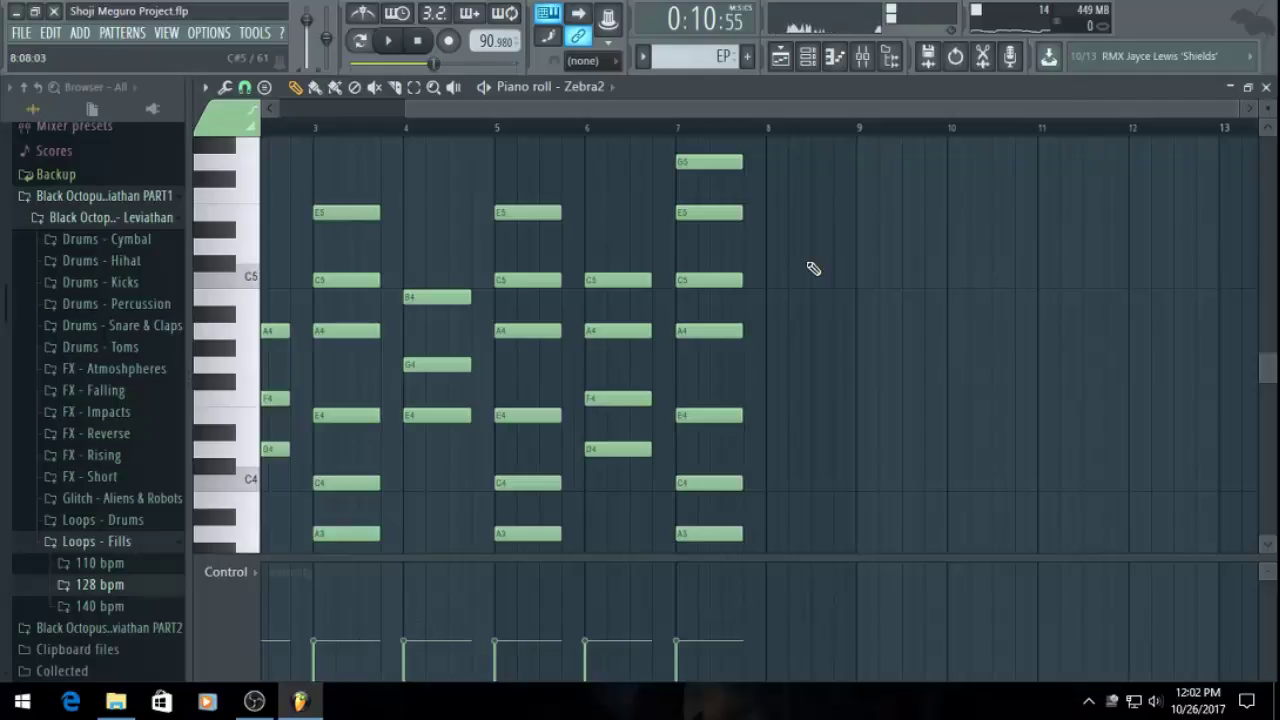
Add an F major chord at bar 8 with three-beat notes on F4, A4 and C5
{"action": "scroll", "coordinate": [790, 240], "scroll_direction": "down", "scroll_amount": 2}
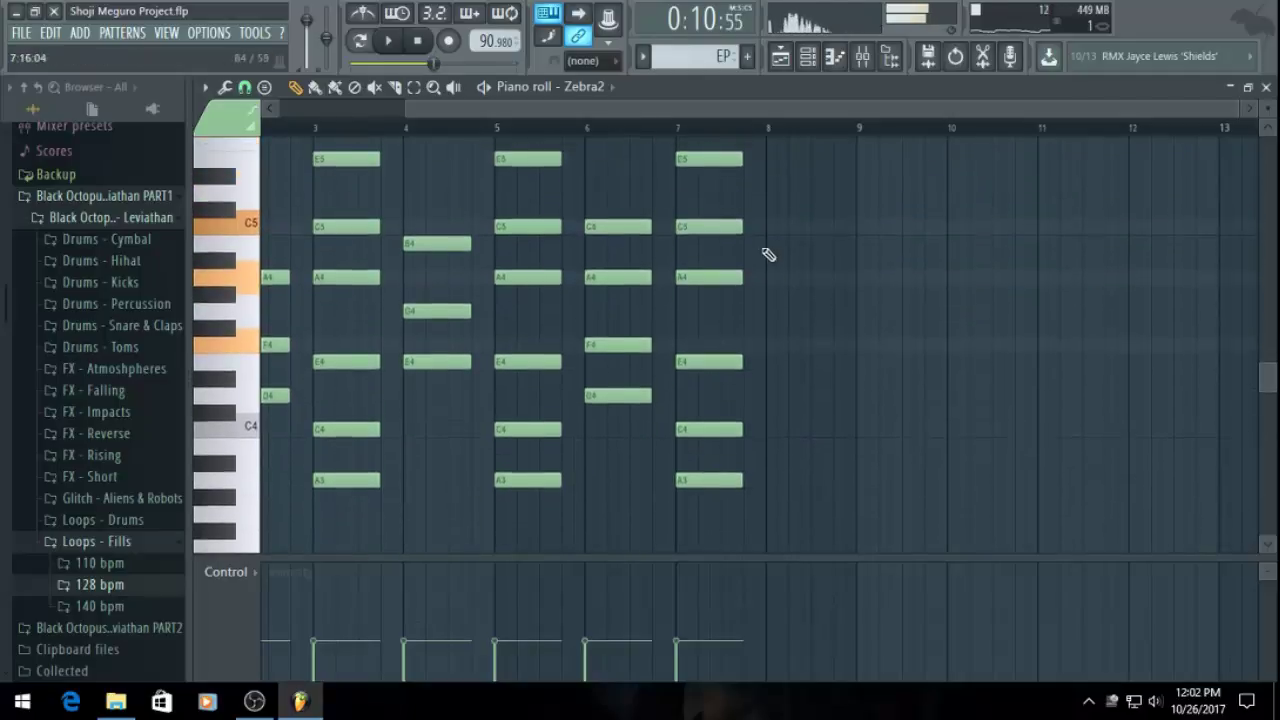
{"action": "left_click", "coordinate": [778, 348]}
{"action": "left_click", "coordinate": [772, 281]}
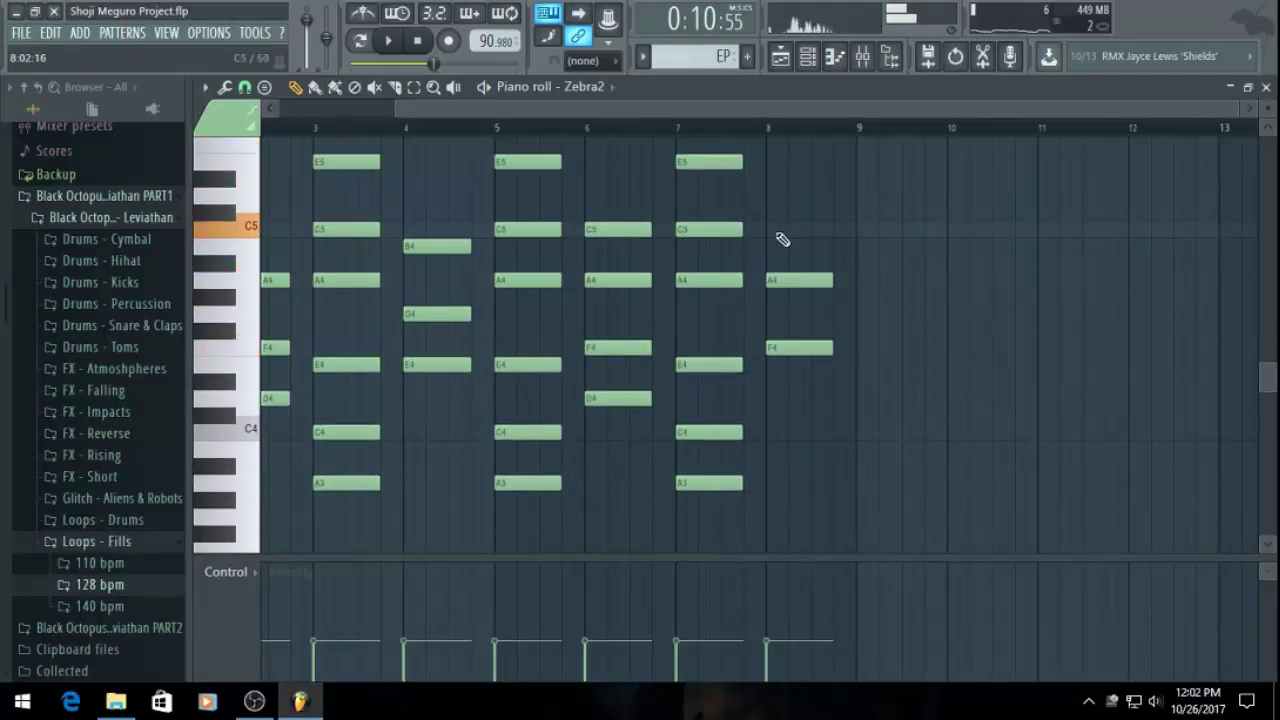
{"action": "left_click", "coordinate": [769, 228]}
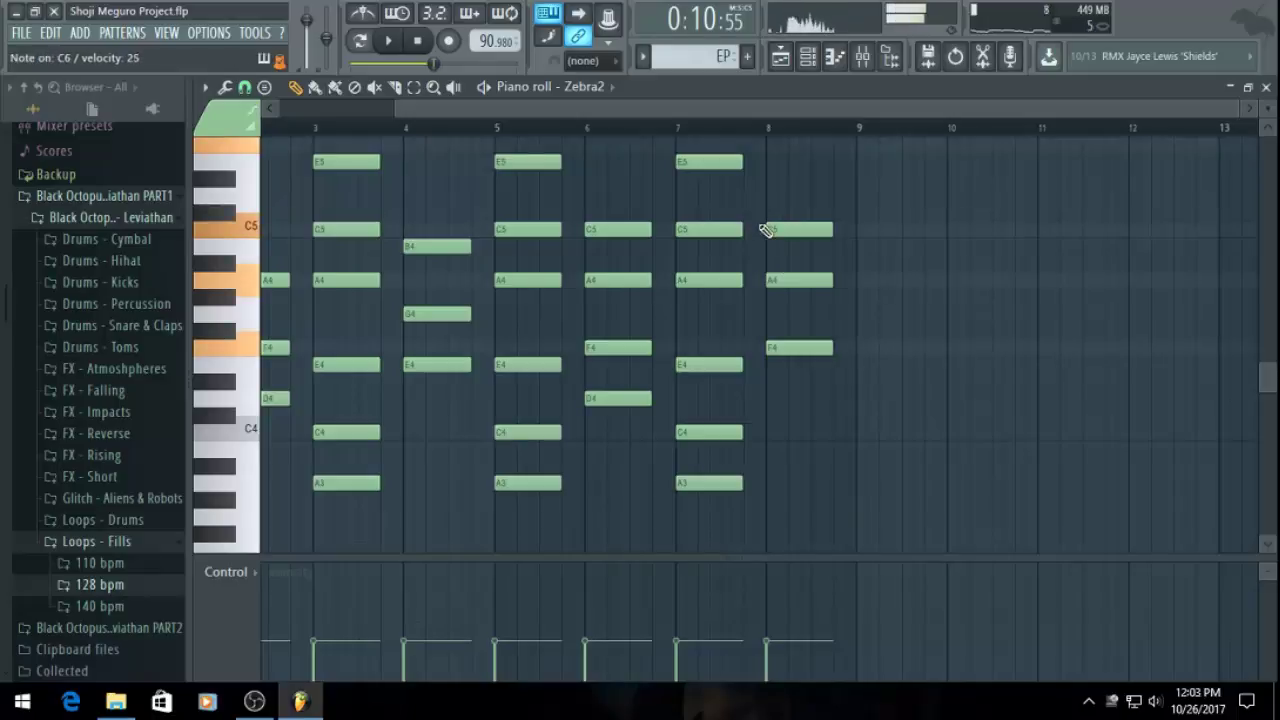
Extend the bar 8 F major chord with F5 and A5 on top and a low F3 root
{"action": "scroll", "coordinate": [768, 229], "scroll_direction": "up", "scroll_amount": 2}
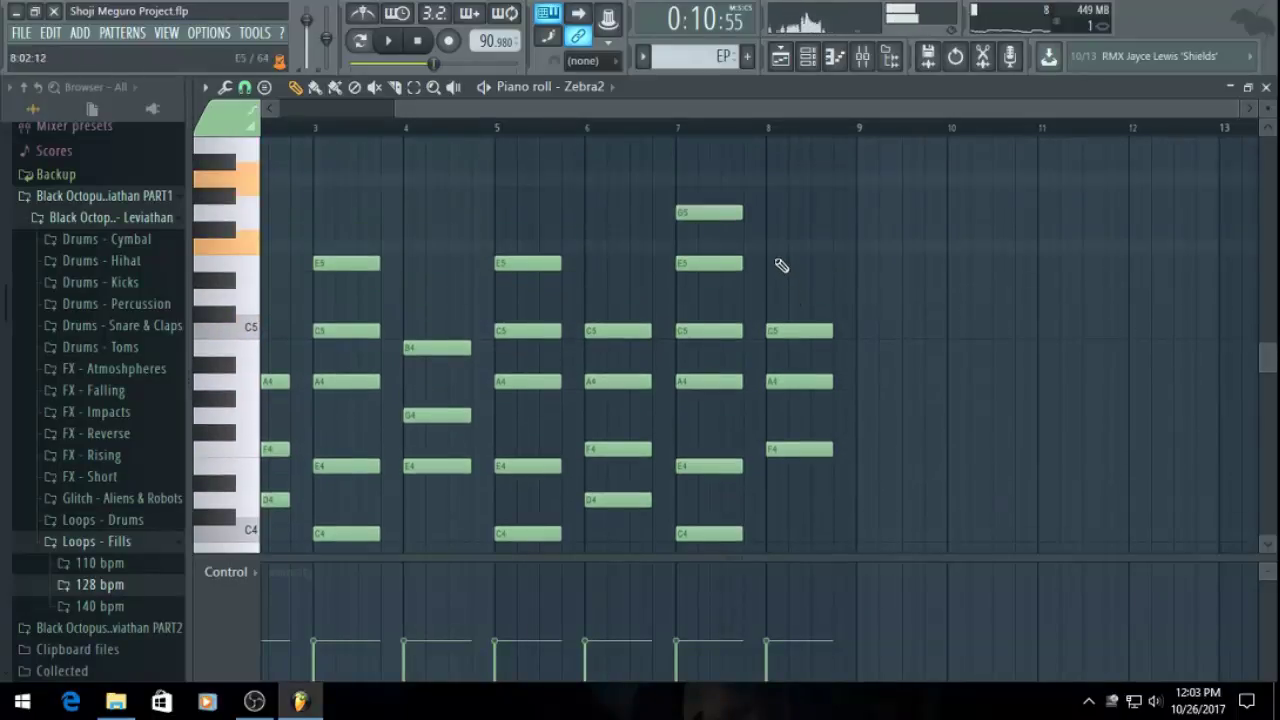
{"action": "left_click", "coordinate": [777, 248]}
{"action": "scroll", "coordinate": [776, 248], "scroll_direction": "up", "scroll_amount": 1}
{"action": "left_click", "coordinate": [776, 230]}
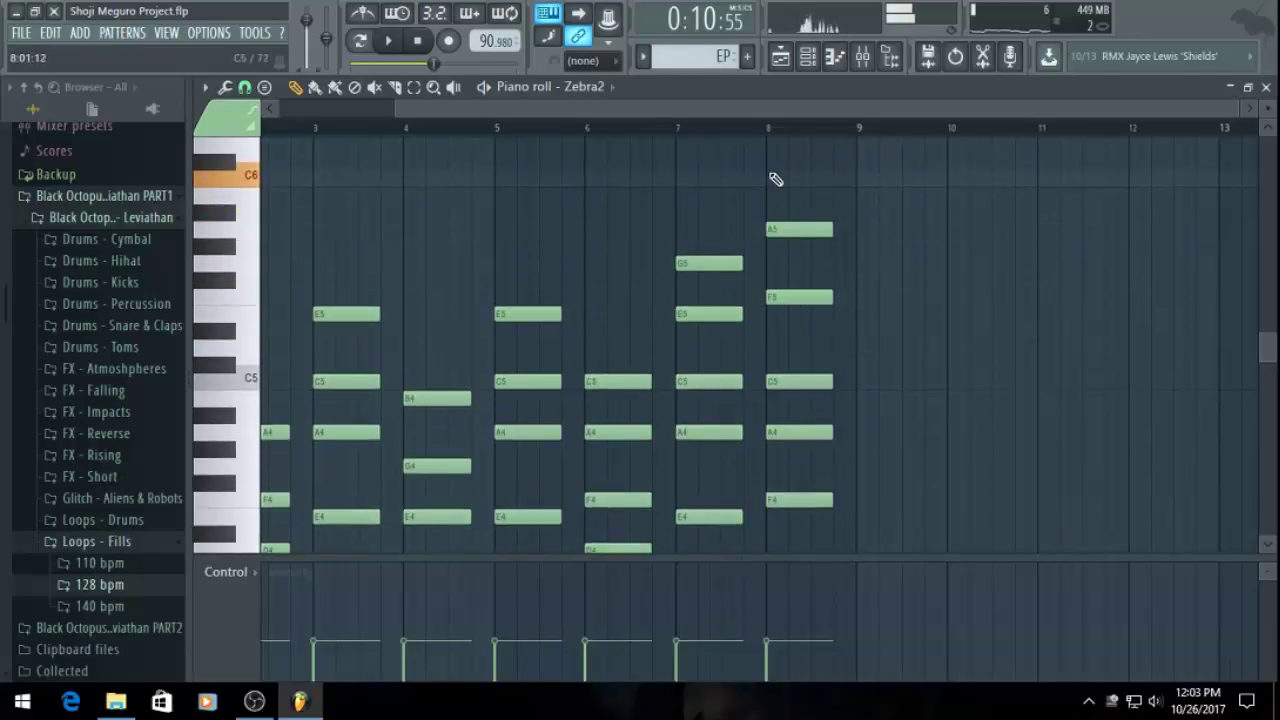
{"action": "scroll", "coordinate": [840, 158], "scroll_direction": "down", "scroll_amount": 4}
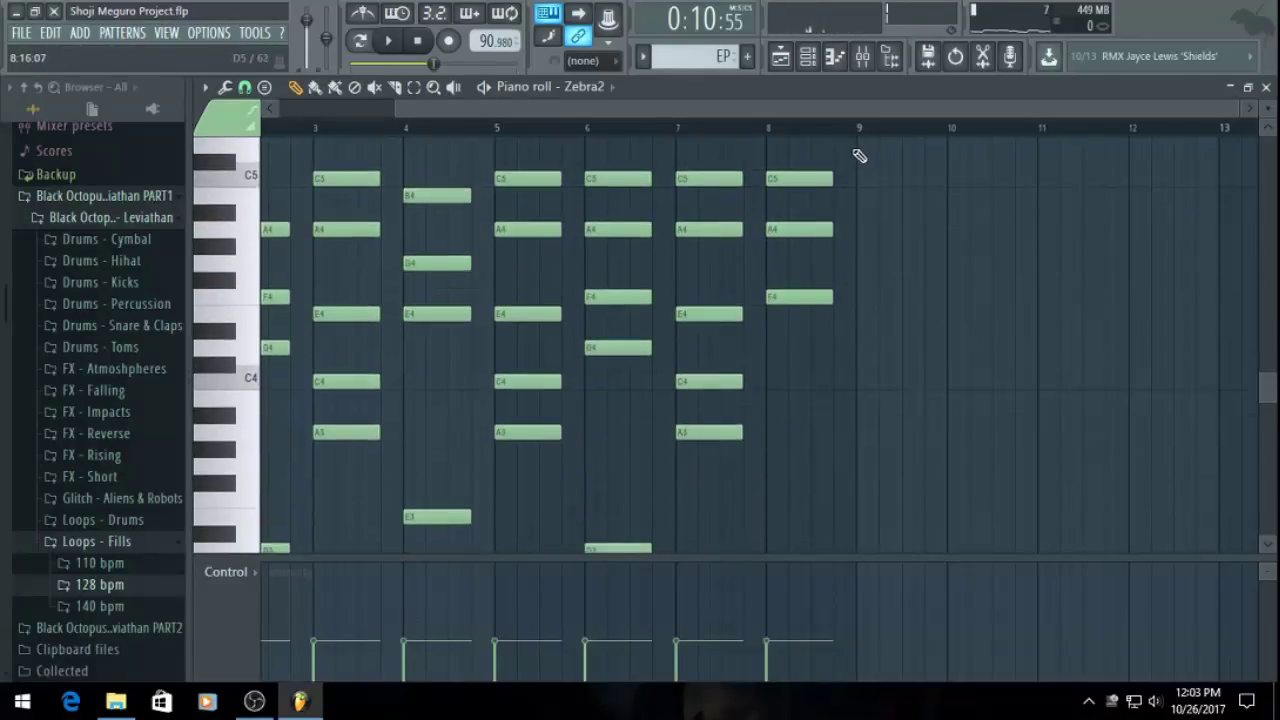
{"action": "scroll", "coordinate": [819, 320], "scroll_direction": "down", "scroll_amount": 5}
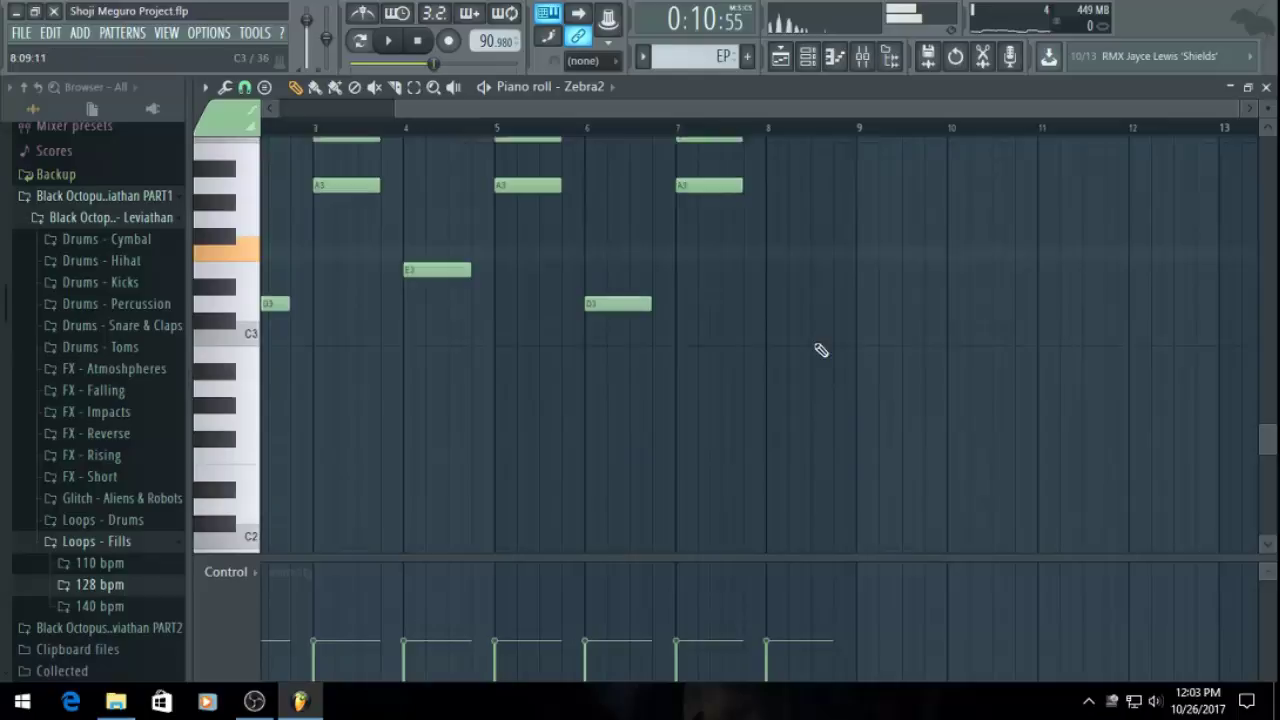
{"action": "left_click", "coordinate": [776, 247]}
Return to the playlist, set the playback position to the start of bar 1, and save the project
{"action": "left_click", "coordinate": [781, 57]}
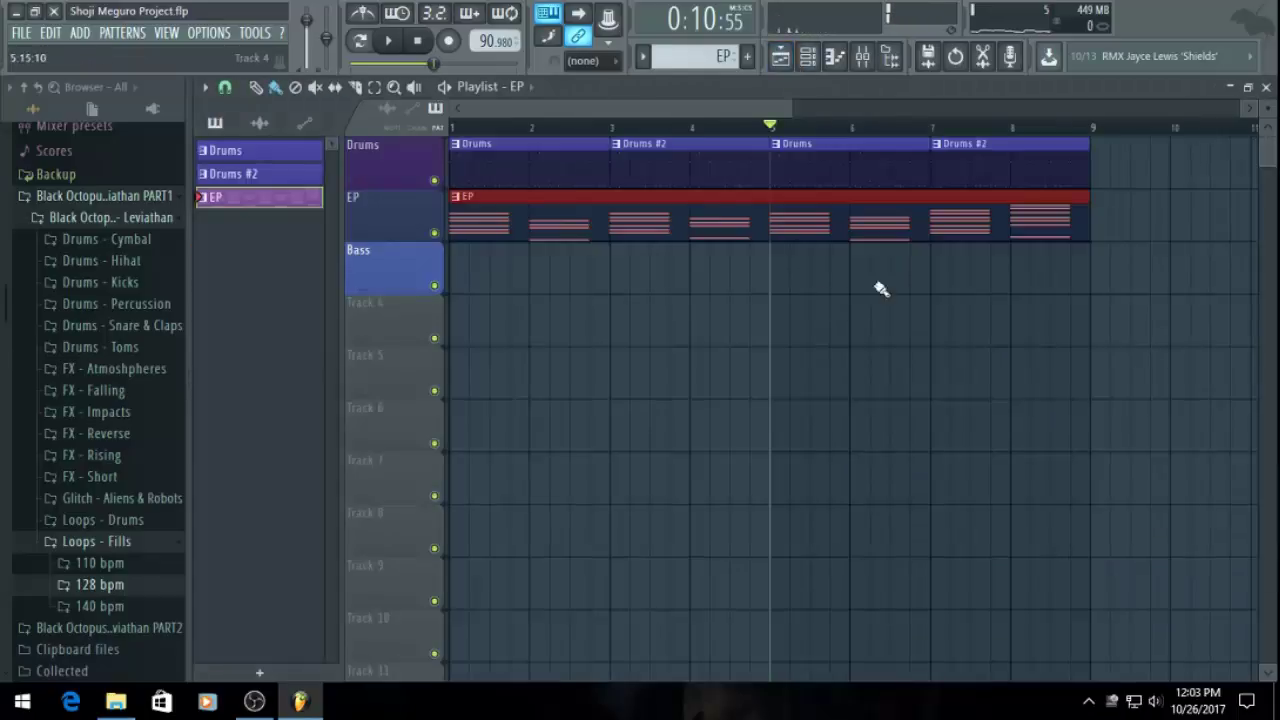
{"action": "key", "text": "ctrl+s"}
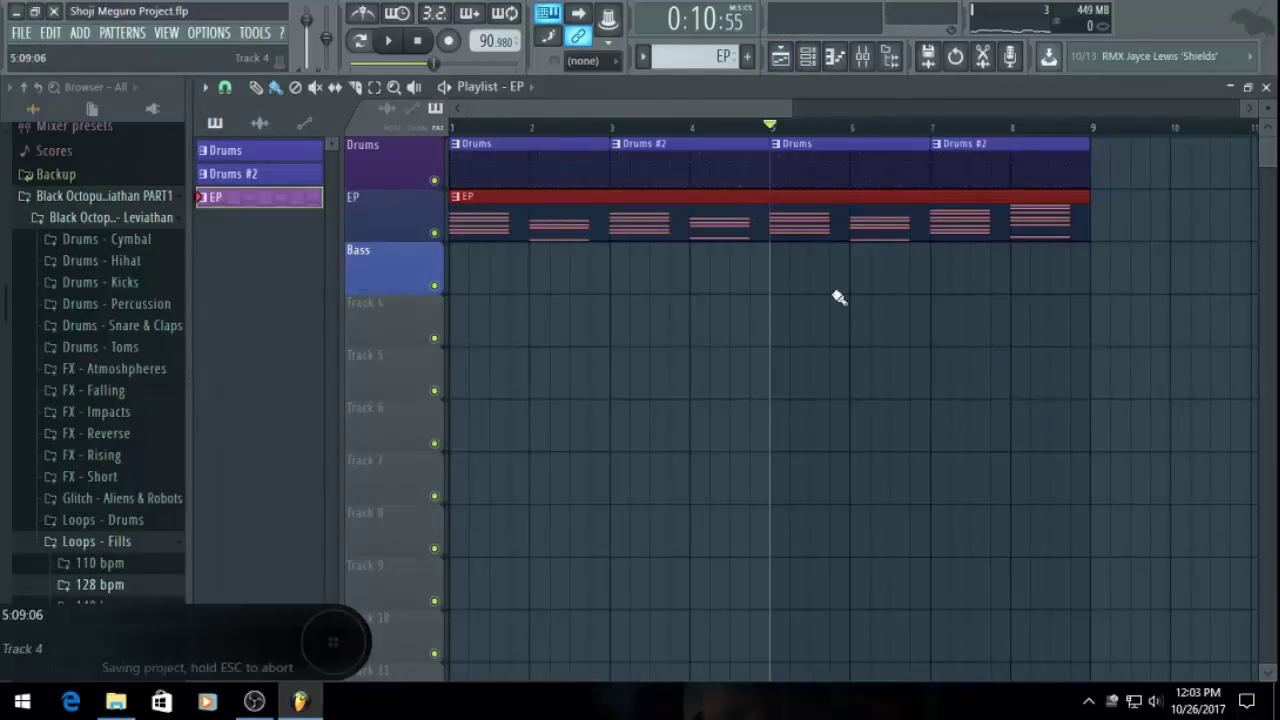
{"action": "scroll", "coordinate": [625, 140], "scroll_direction": "down", "scroll_amount": 3}
{"action": "scroll", "coordinate": [664, 198], "scroll_direction": "up", "scroll_amount": 3}
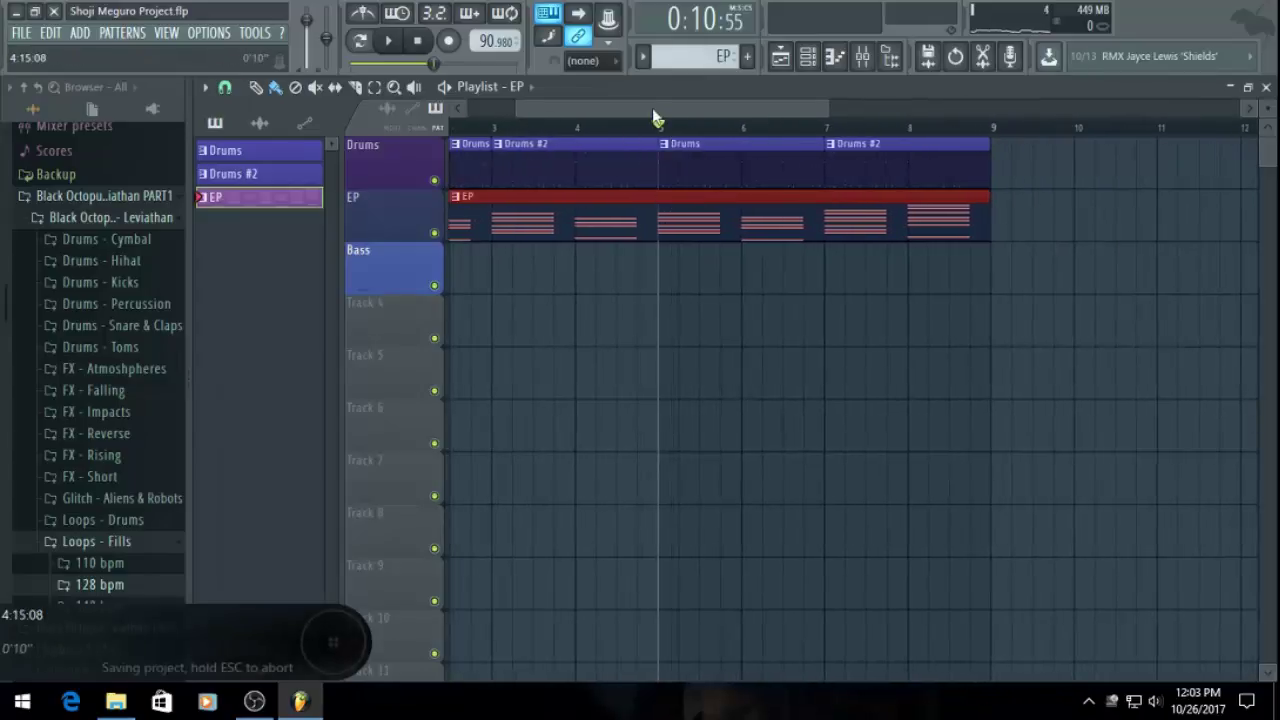
{"action": "left_click_drag", "start_coordinate": [655, 109], "coordinate": [460, 120]}
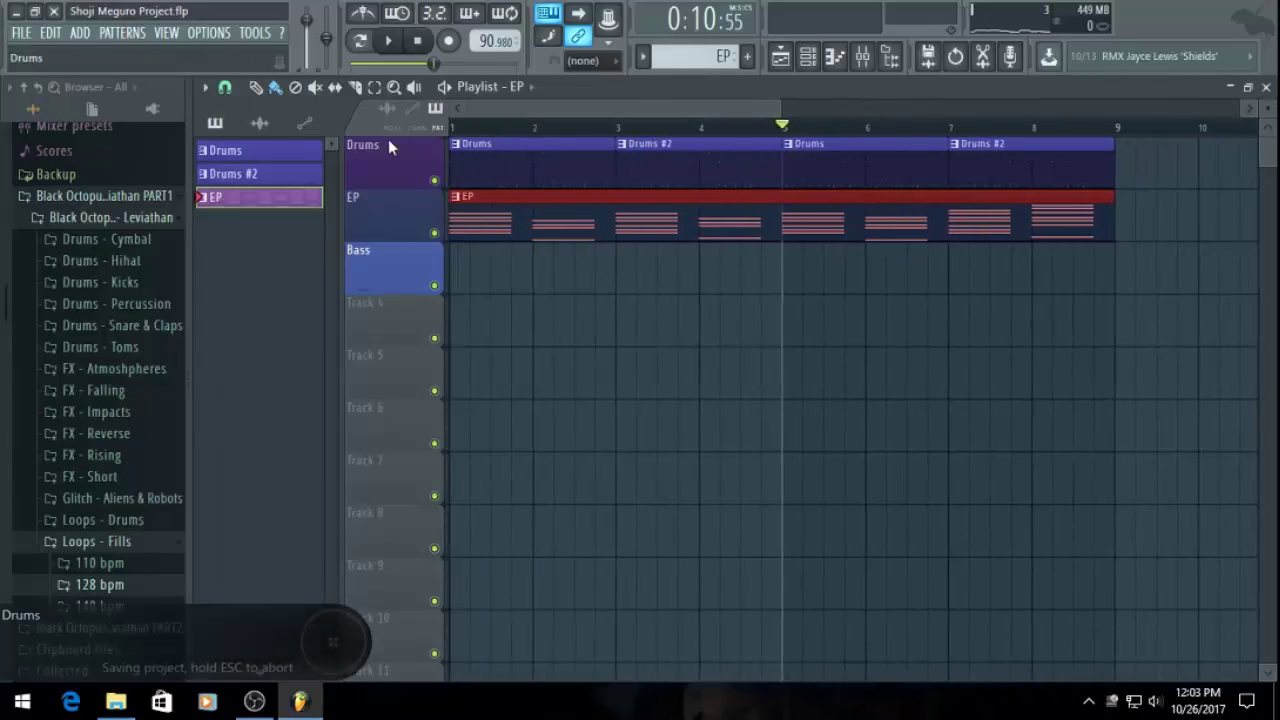
{"action": "left_click", "coordinate": [455, 130]}
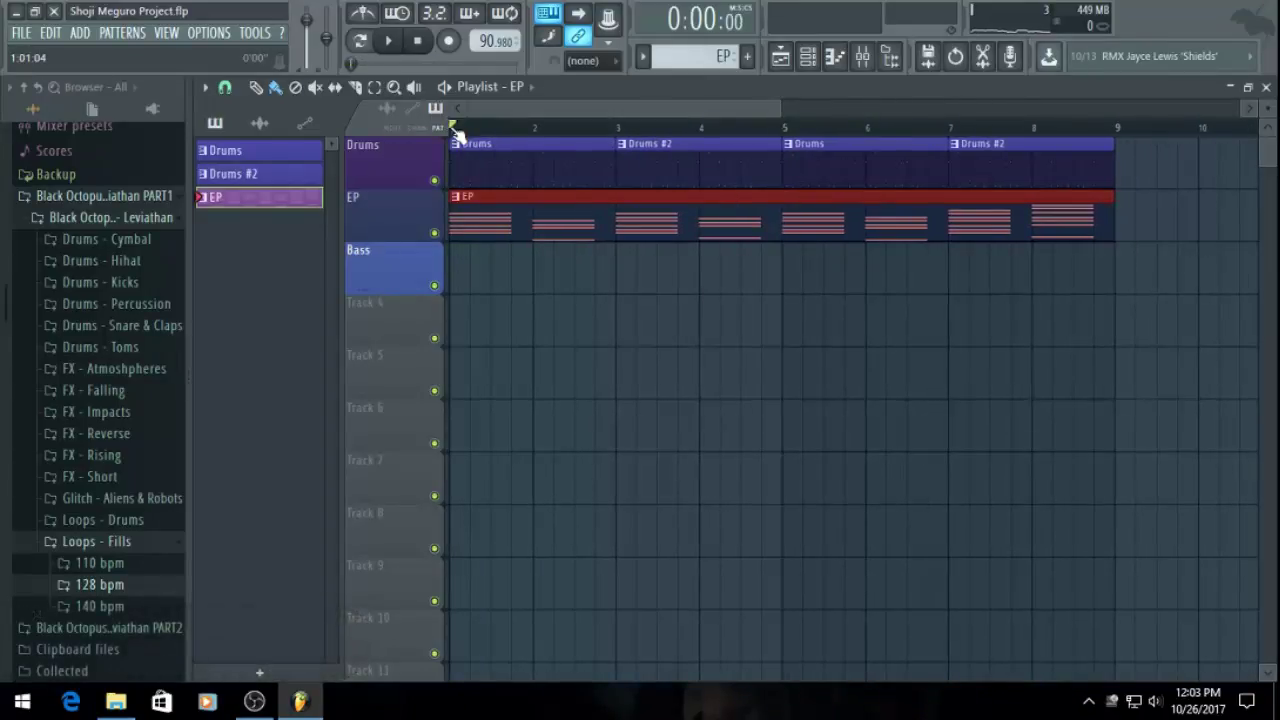
{"action": "key", "text": "ctrl+s"}
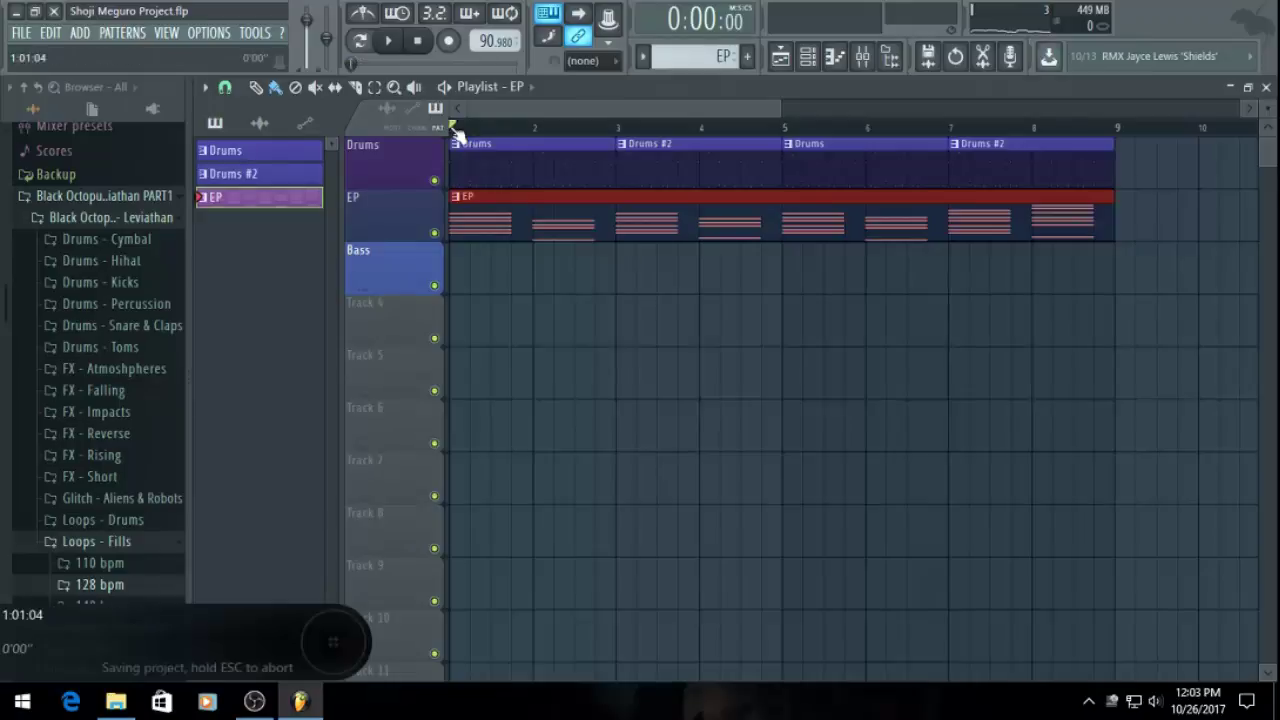
Create a new pattern named Bass
{"action": "left_click", "coordinate": [747, 57]}
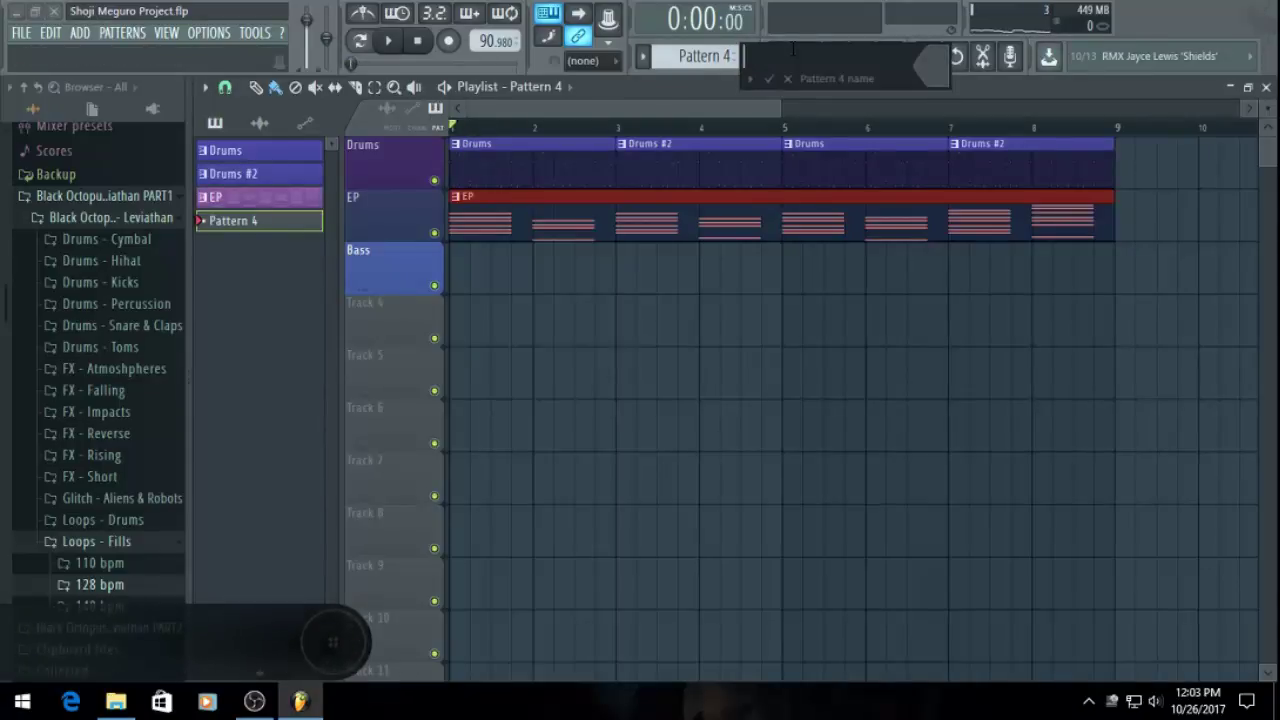
{"action": "type", "text": "Bas"}
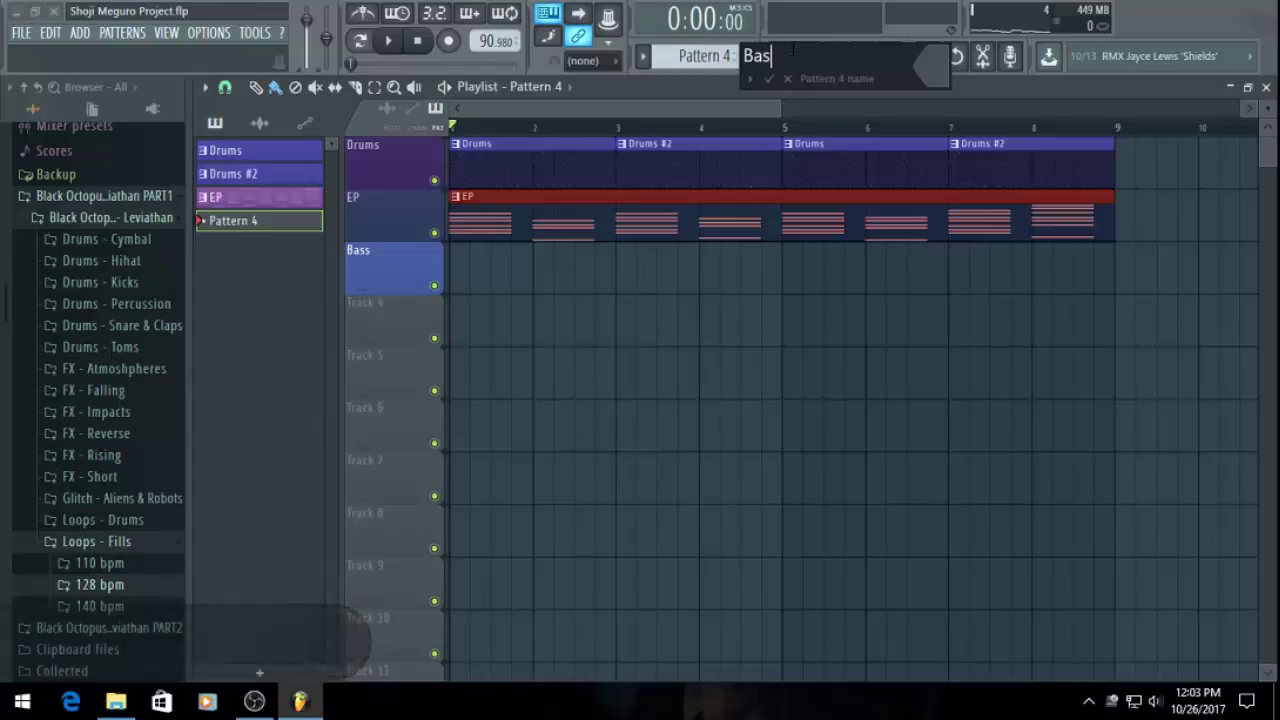
{"action": "type", "text": "s"}
{"action": "key", "text": "Return"}
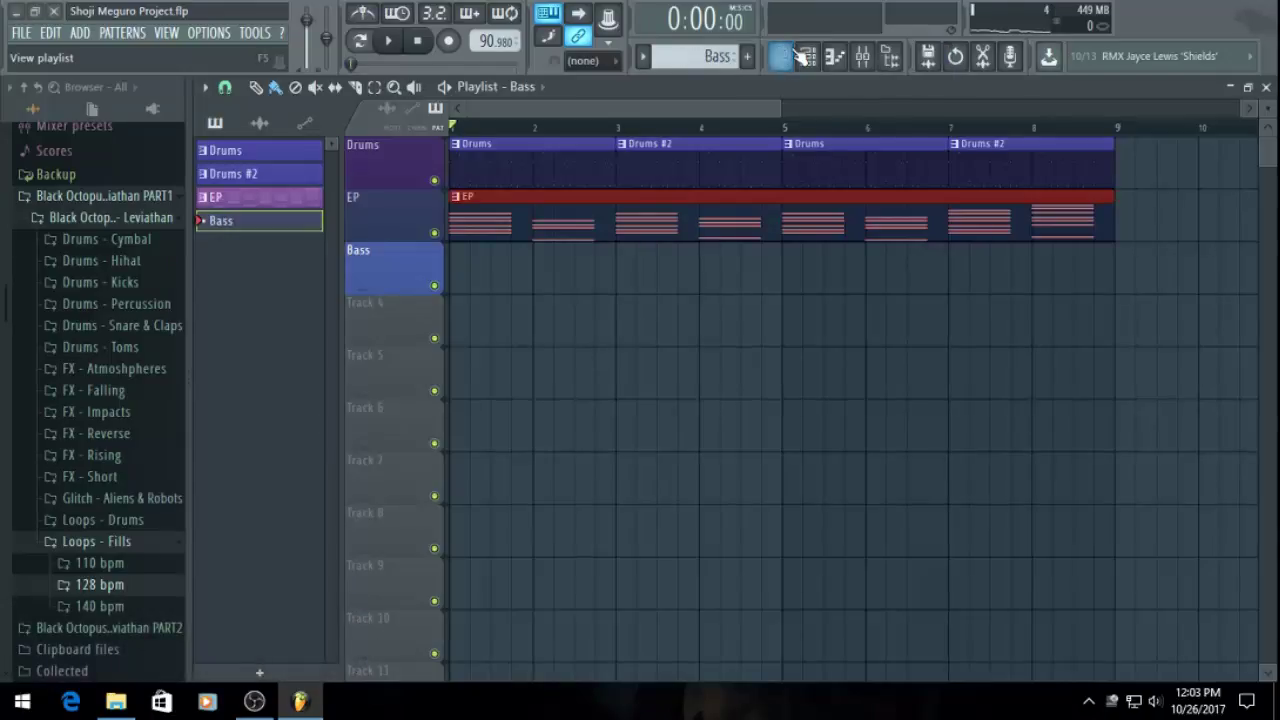
Place a Bass pattern clip at bar 1 of the Bass track and save the project
{"action": "left_click", "coordinate": [744, 271]}
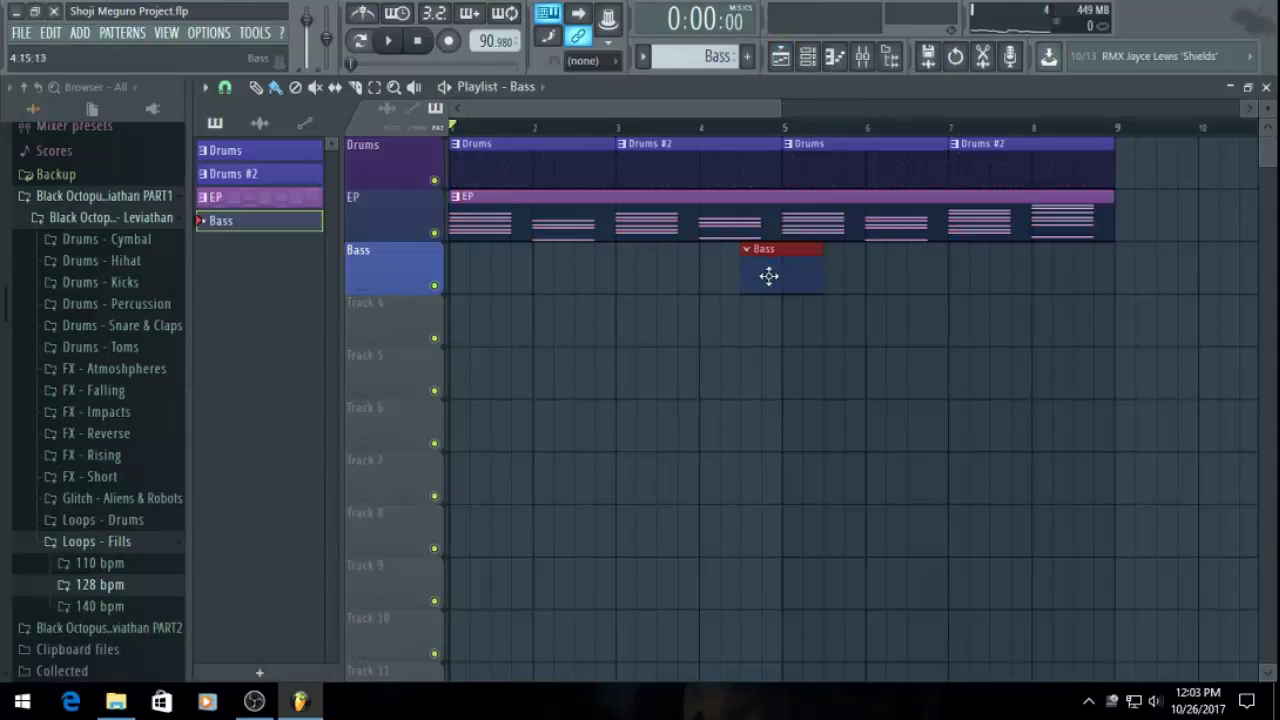
{"action": "left_click_drag", "start_coordinate": [768, 277], "coordinate": [277, 289]}
{"action": "key", "text": "ctrl+s"}
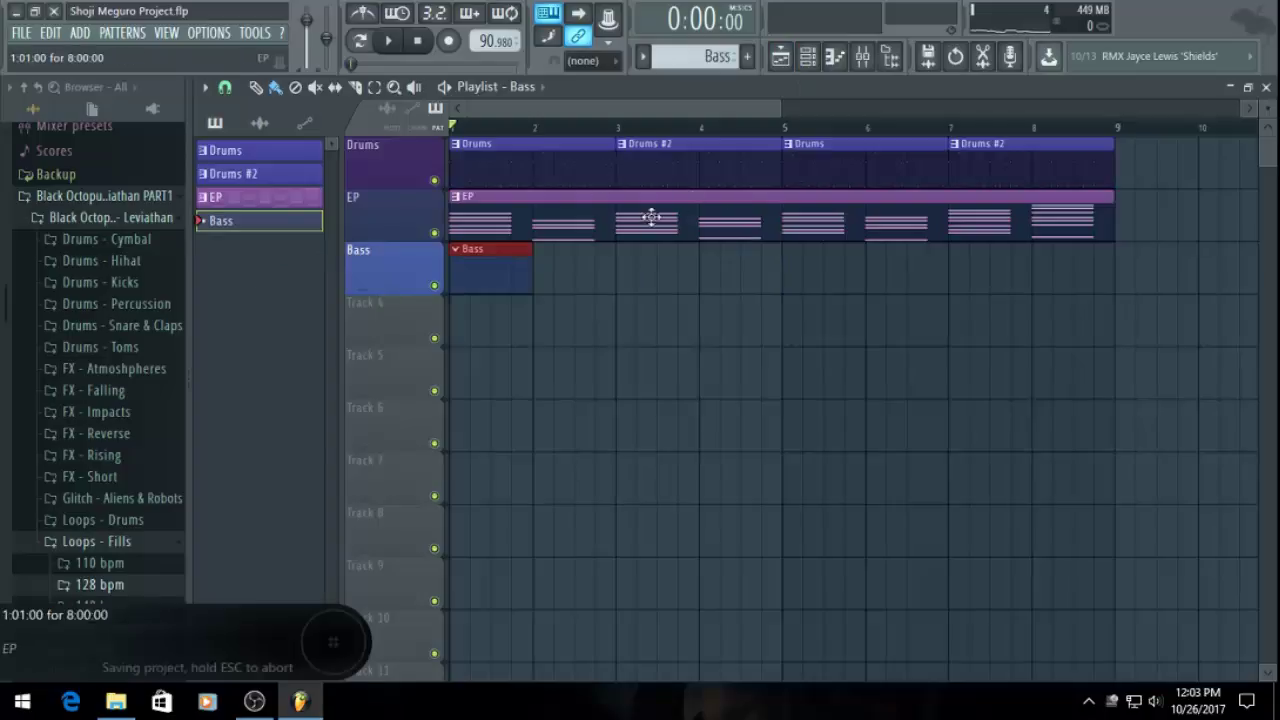
Replace the Massive channel's instrument with Kontakt 5
{"action": "scroll", "coordinate": [655, 300], "scroll_direction": "down", "scroll_amount": 1}
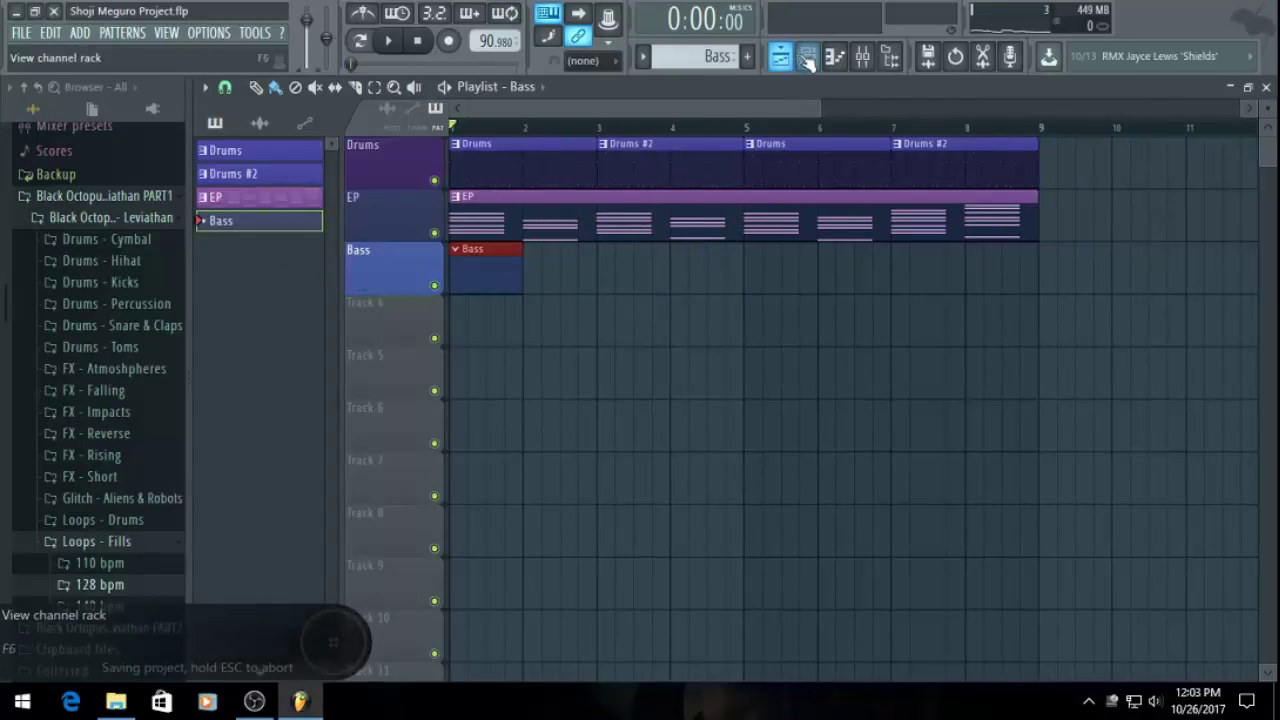
{"action": "left_click", "coordinate": [807, 58]}
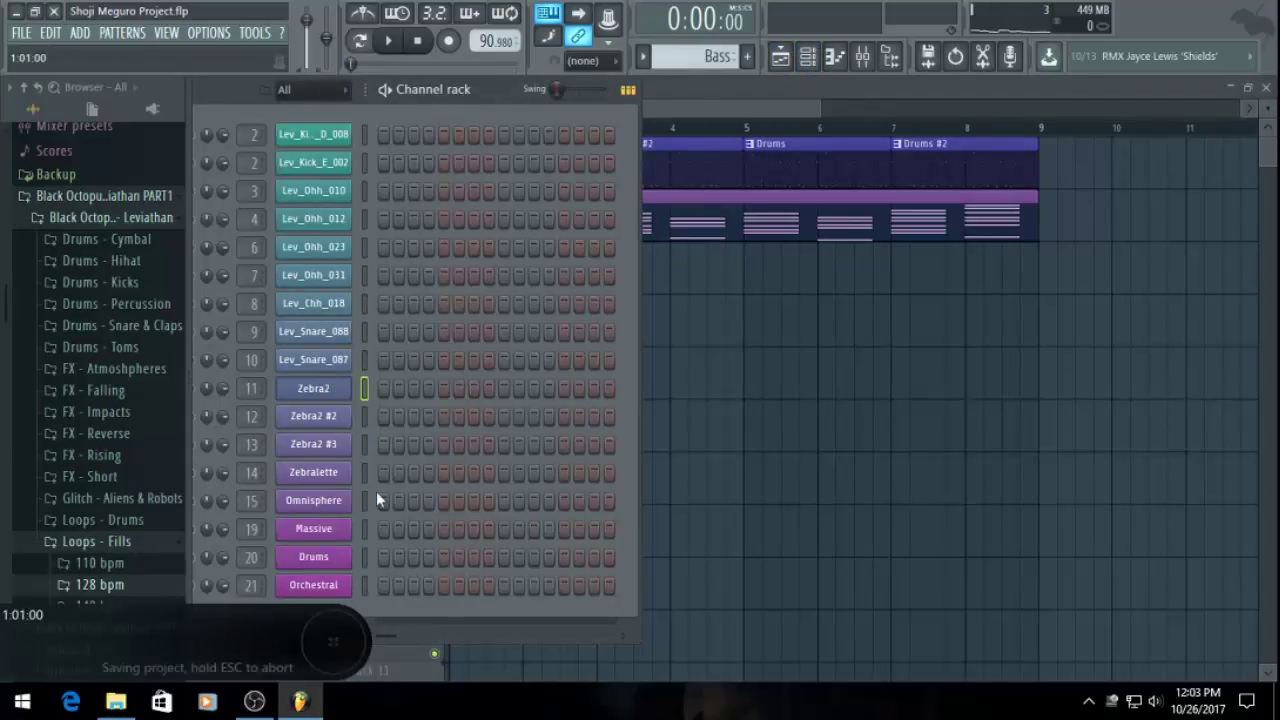
{"action": "right_click", "coordinate": [338, 531]}
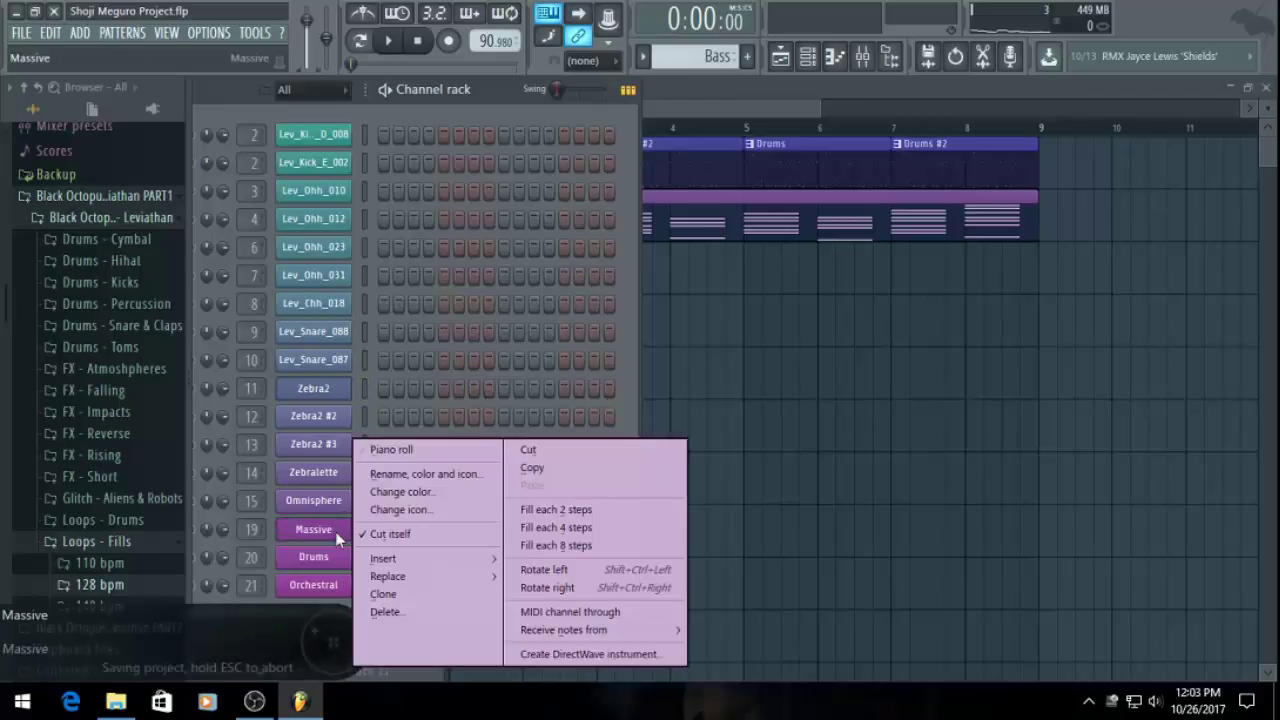
{"action": "mouse_move", "coordinate": [420, 577]}
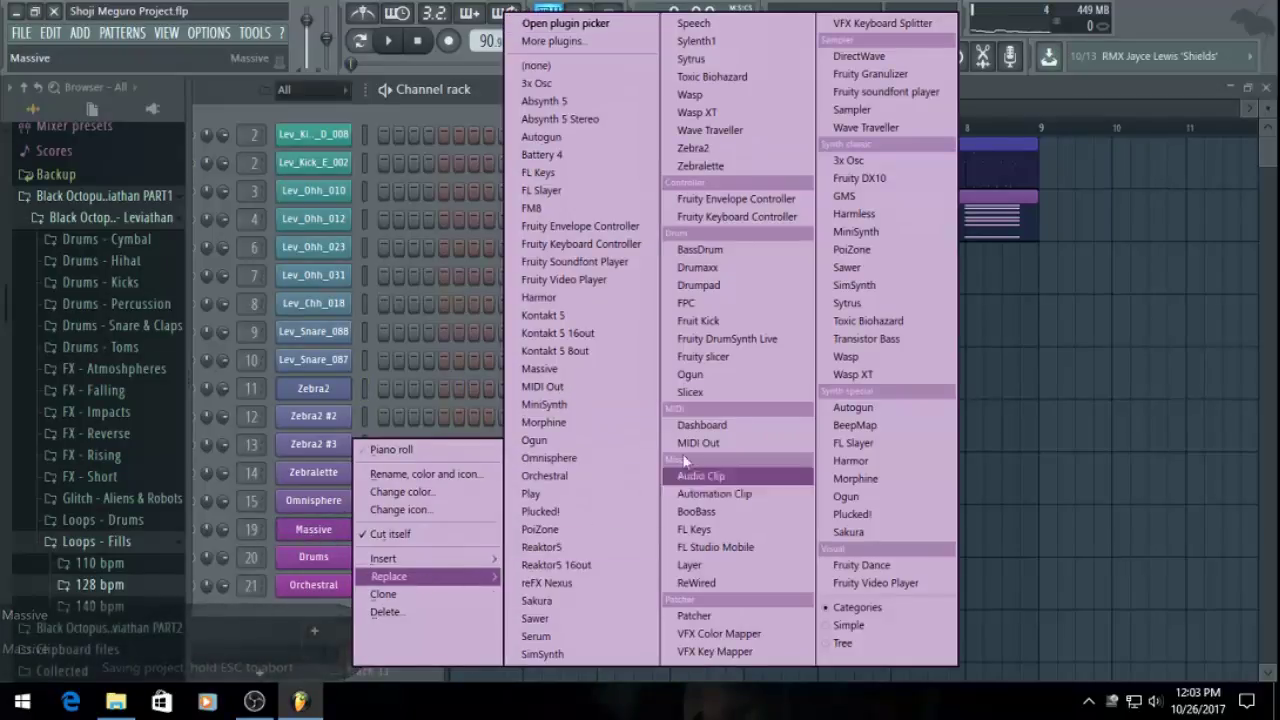
{"action": "left_click", "coordinate": [570, 315]}
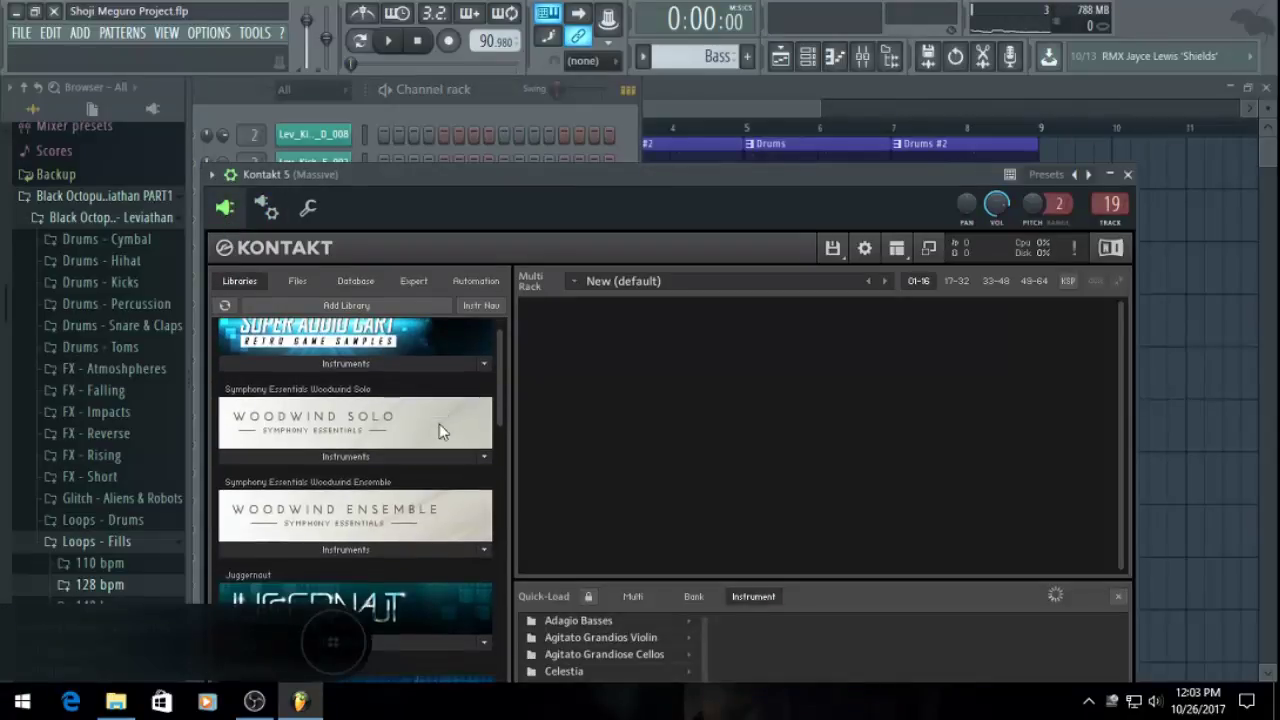
Look through Kontakt's libraries and quick-load folders for a bass instrument
{"action": "scroll", "coordinate": [440, 426], "scroll_direction": "down", "scroll_amount": 6}
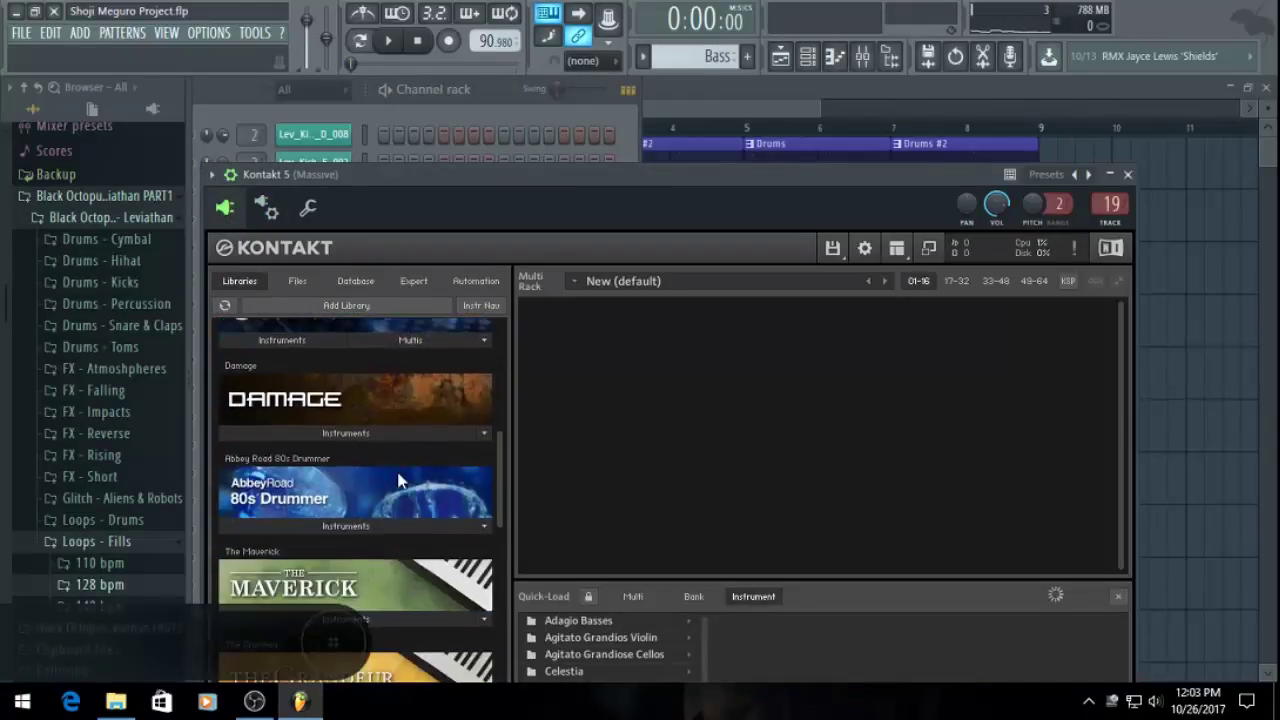
{"action": "scroll", "coordinate": [398, 481], "scroll_direction": "down", "scroll_amount": 6}
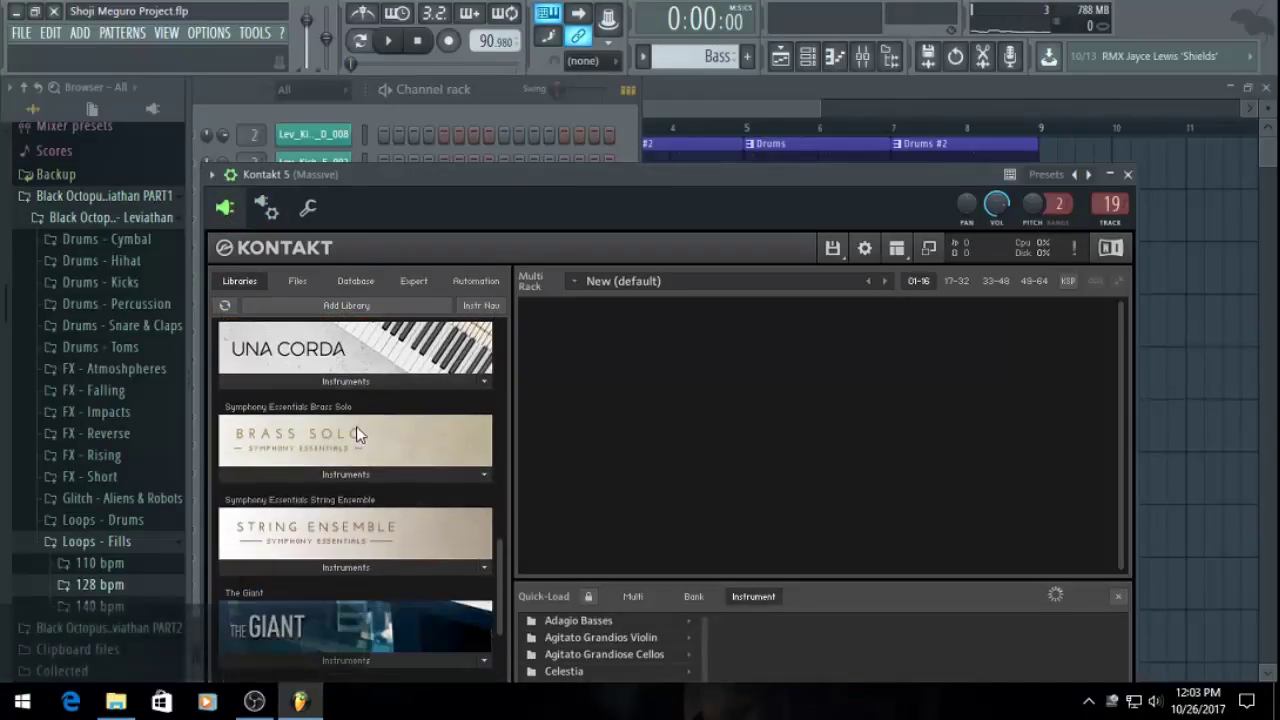
{"action": "scroll", "coordinate": [356, 433], "scroll_direction": "down", "scroll_amount": 8}
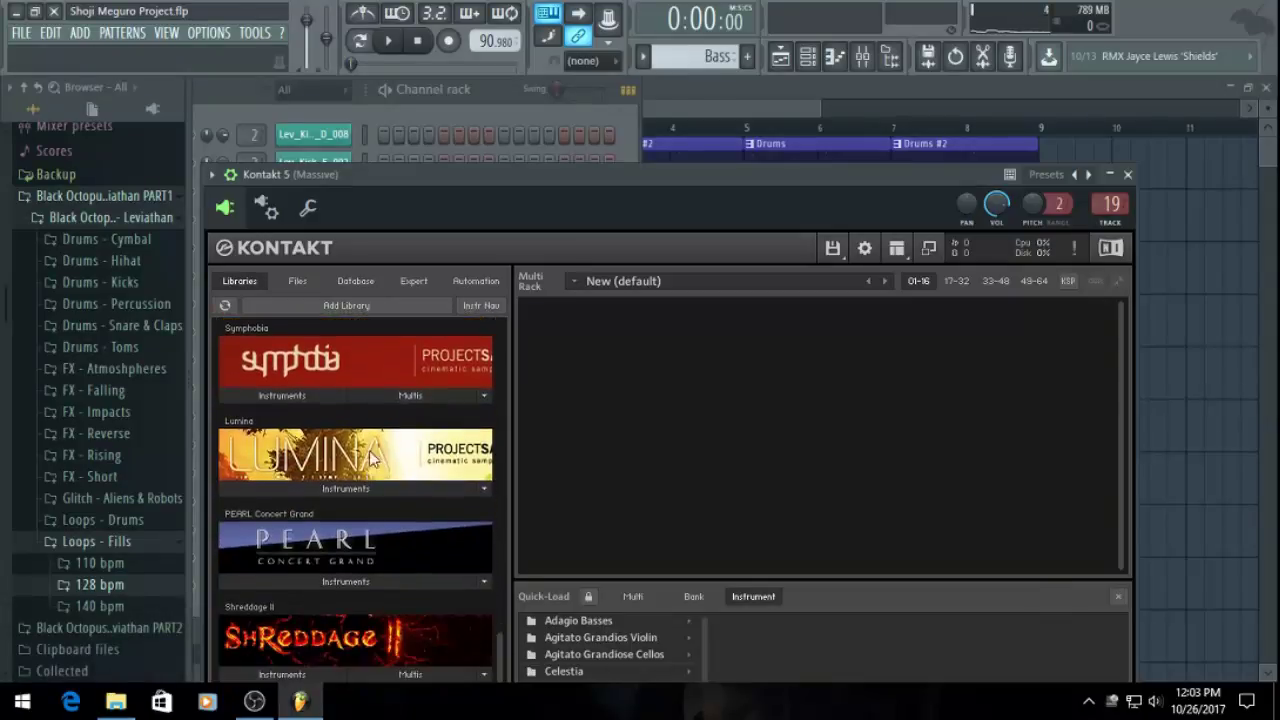
{"action": "scroll", "coordinate": [369, 450], "scroll_direction": "down", "scroll_amount": 1}
{"action": "left_click_drag", "start_coordinate": [489, 177], "coordinate": [481, 112]}
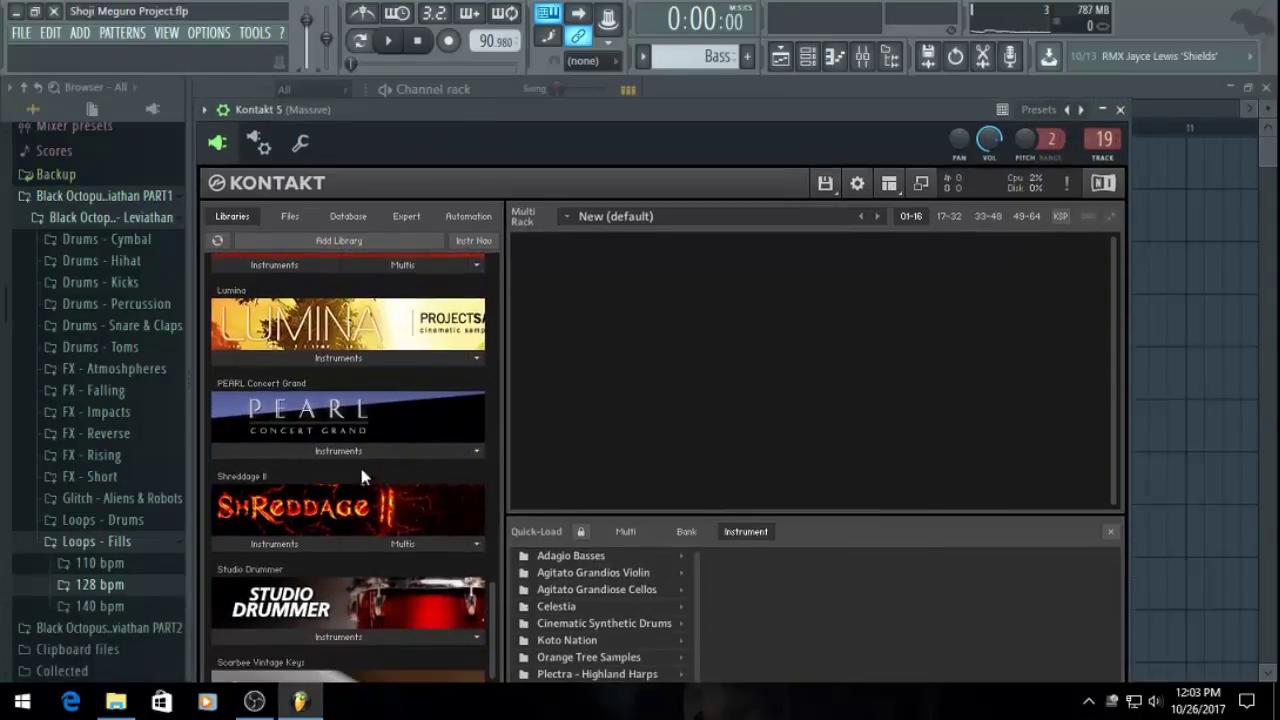
{"action": "left_click", "coordinate": [650, 640]}
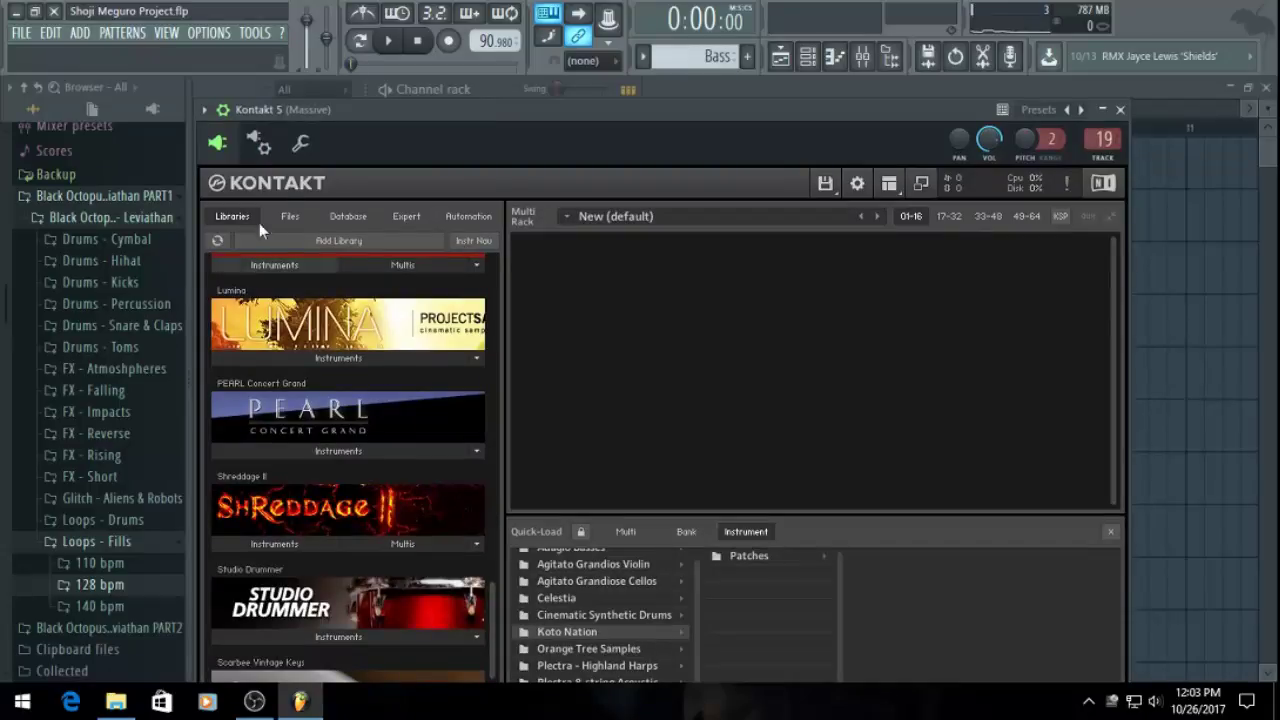
Detach the Kontakt window and move it up far enough to expose the whole quick-load folder list
{"action": "left_click", "coordinate": [203, 110]}
{"action": "left_click", "coordinate": [302, 483]}
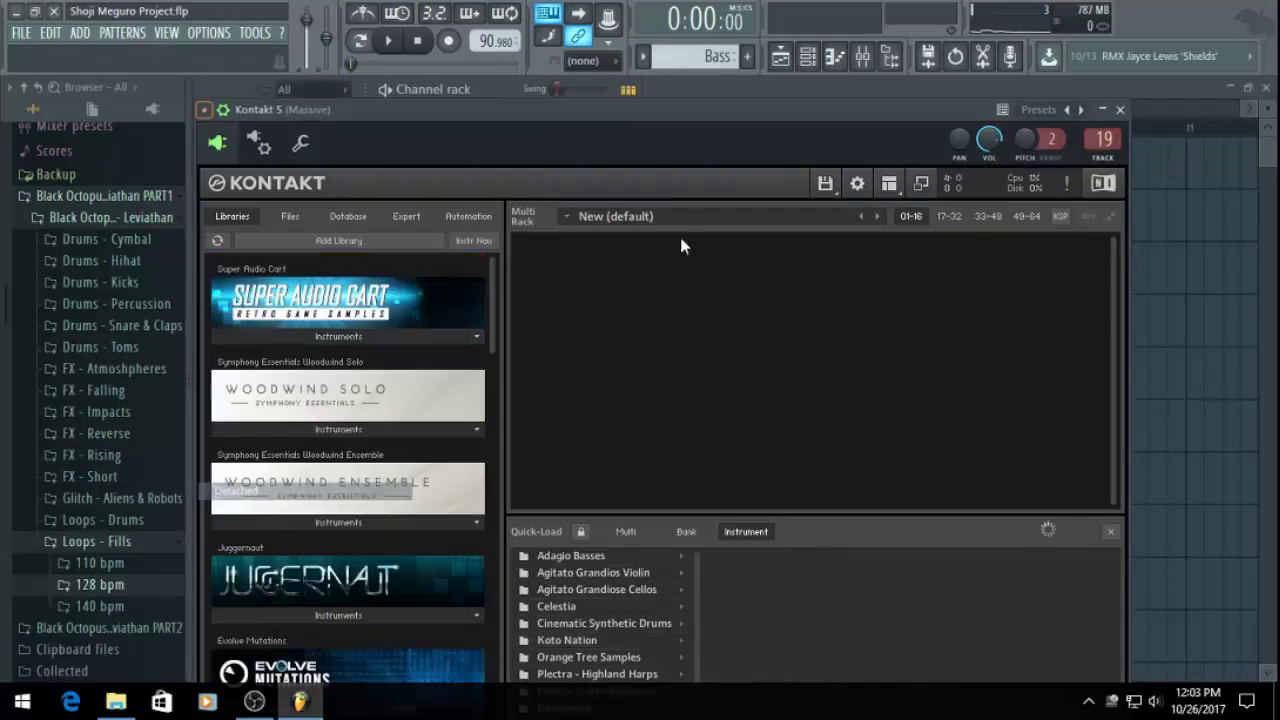
{"action": "left_click_drag", "start_coordinate": [625, 103], "coordinate": [618, 0]}
Load Shreddage Picked Bass Open.nki from the Shreddage Bass Kontakt Patches folder
{"action": "scroll", "coordinate": [617, 598], "scroll_direction": "down", "scroll_amount": 1}
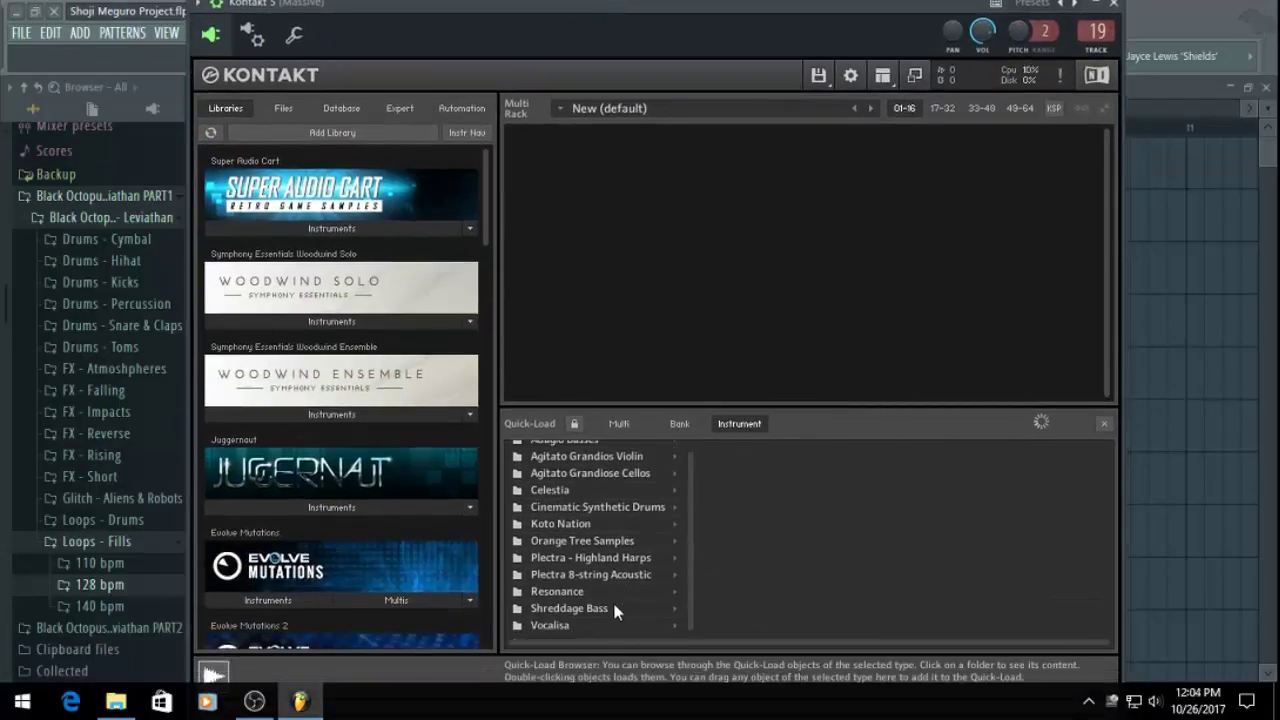
{"action": "left_click", "coordinate": [616, 610]}
{"action": "left_click", "coordinate": [752, 447]}
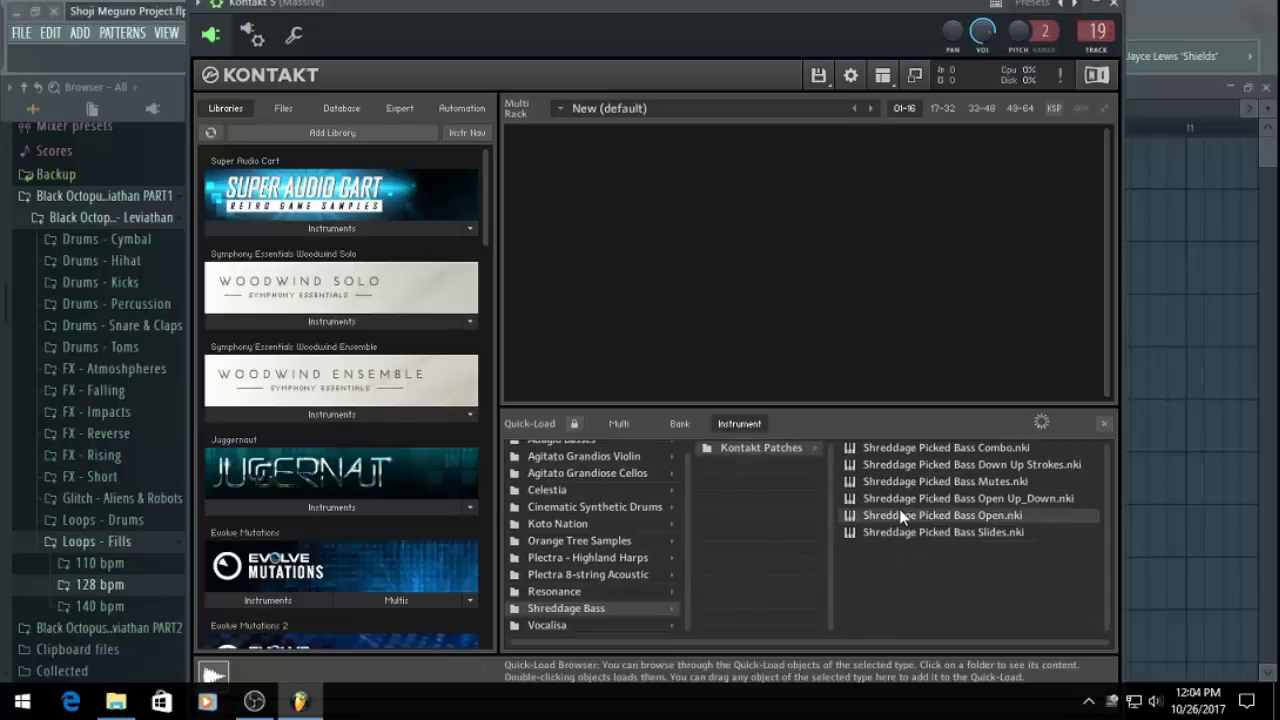
{"action": "double_click", "coordinate": [900, 515]}
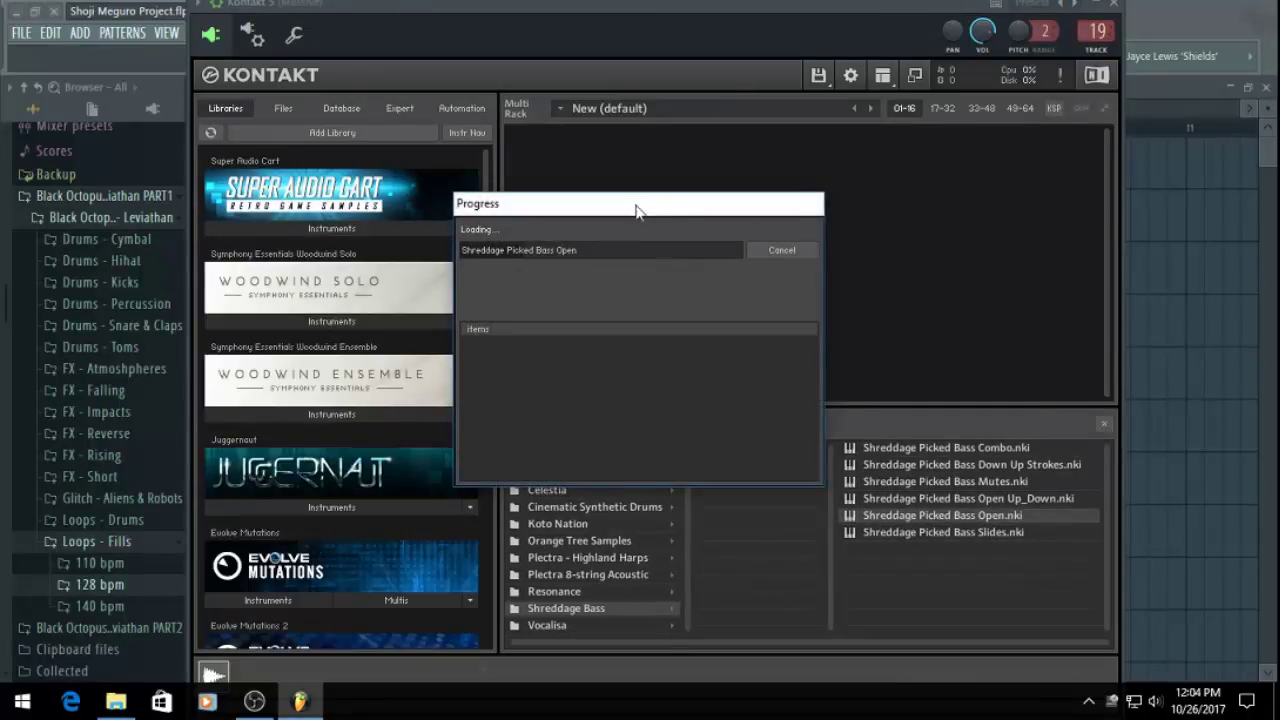
{"action": "left_click_drag", "start_coordinate": [636, 210], "coordinate": [731, 162]}
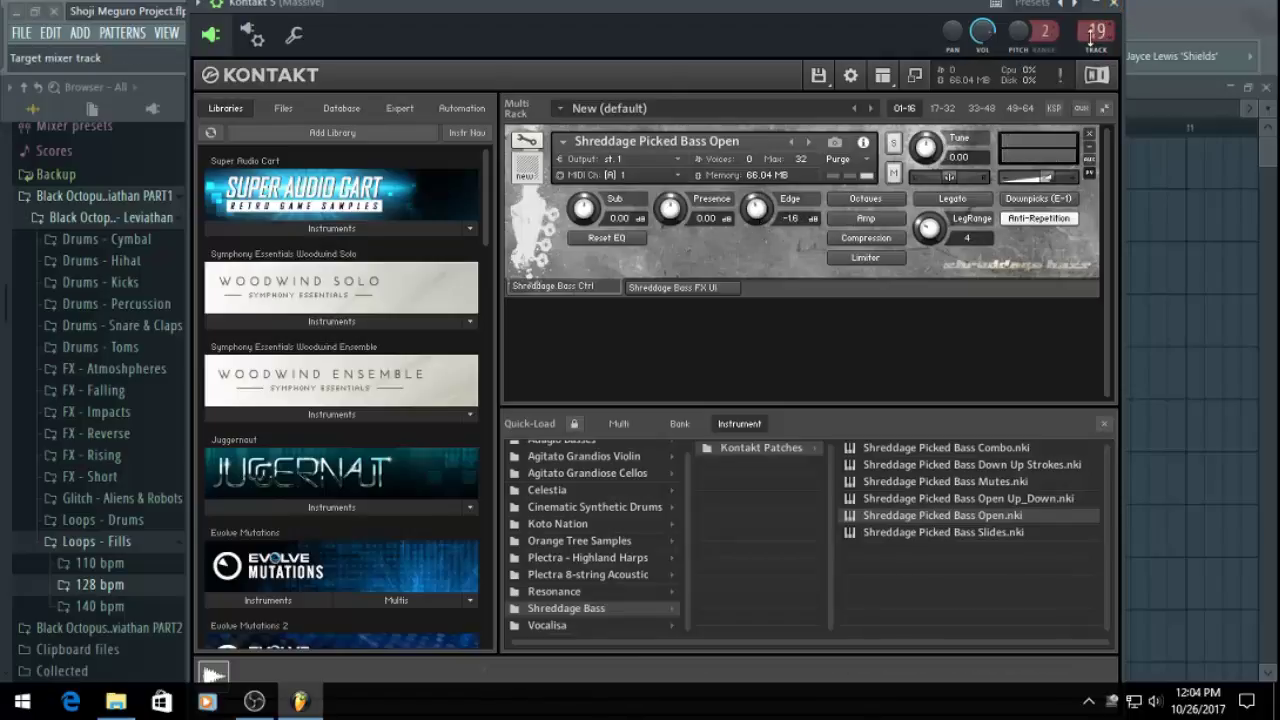
Insert Fruity Parametric EQ 2 in slot 1 of the Massive mixer track and lower its band 7 high shelf at about 11.7 kHz
{"action": "left_click_drag", "start_coordinate": [820, 6], "coordinate": [824, 88]}
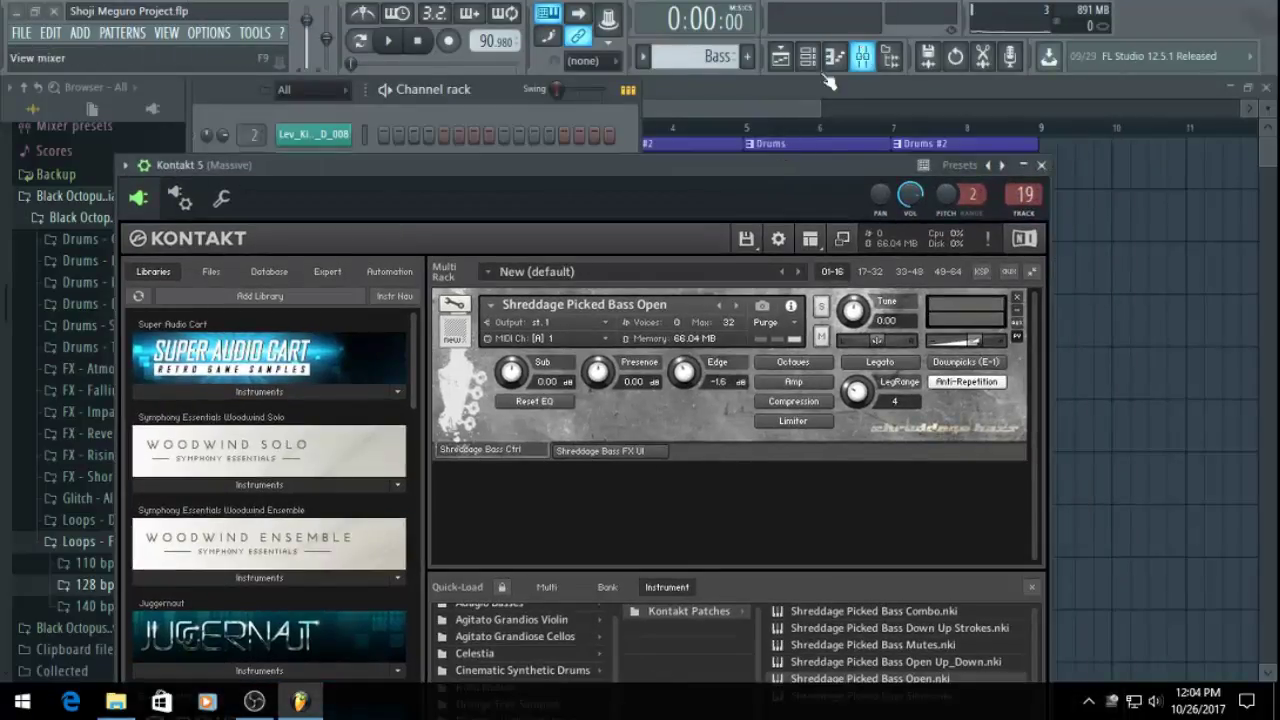
{"action": "left_click", "coordinate": [885, 64]}
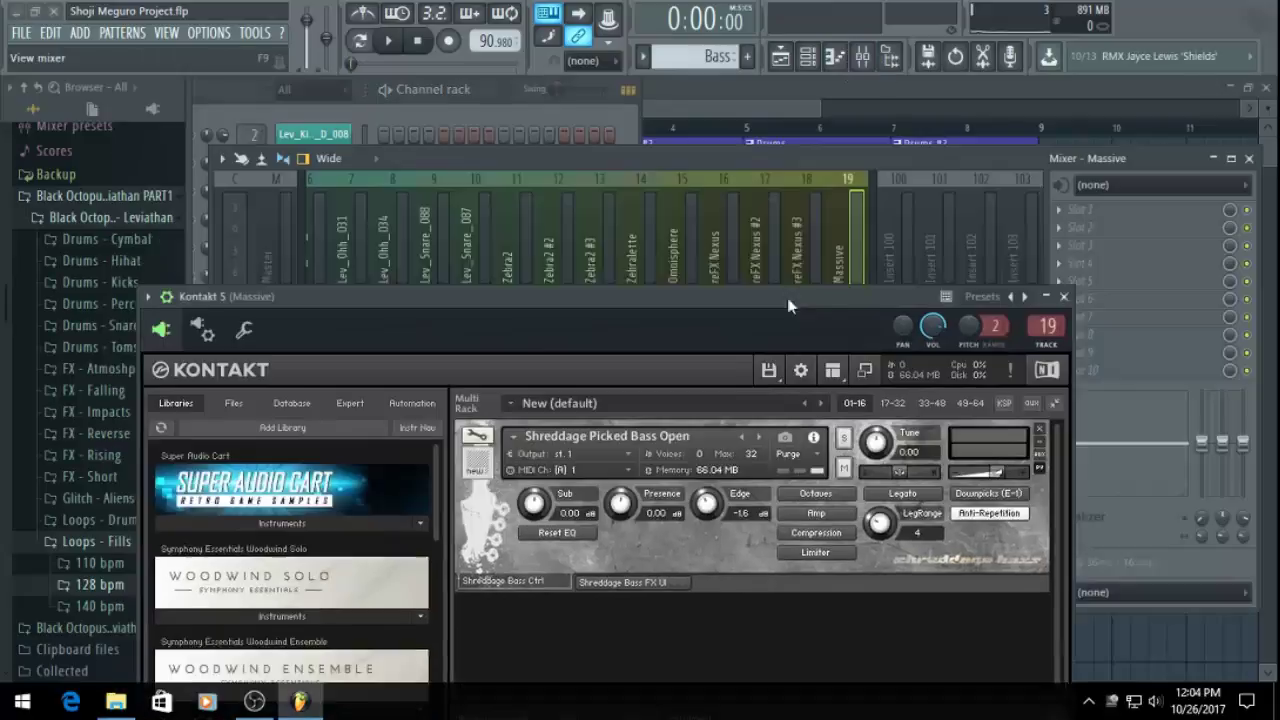
{"action": "left_click", "coordinate": [1075, 226]}
{"action": "left_click", "coordinate": [681, 246]}
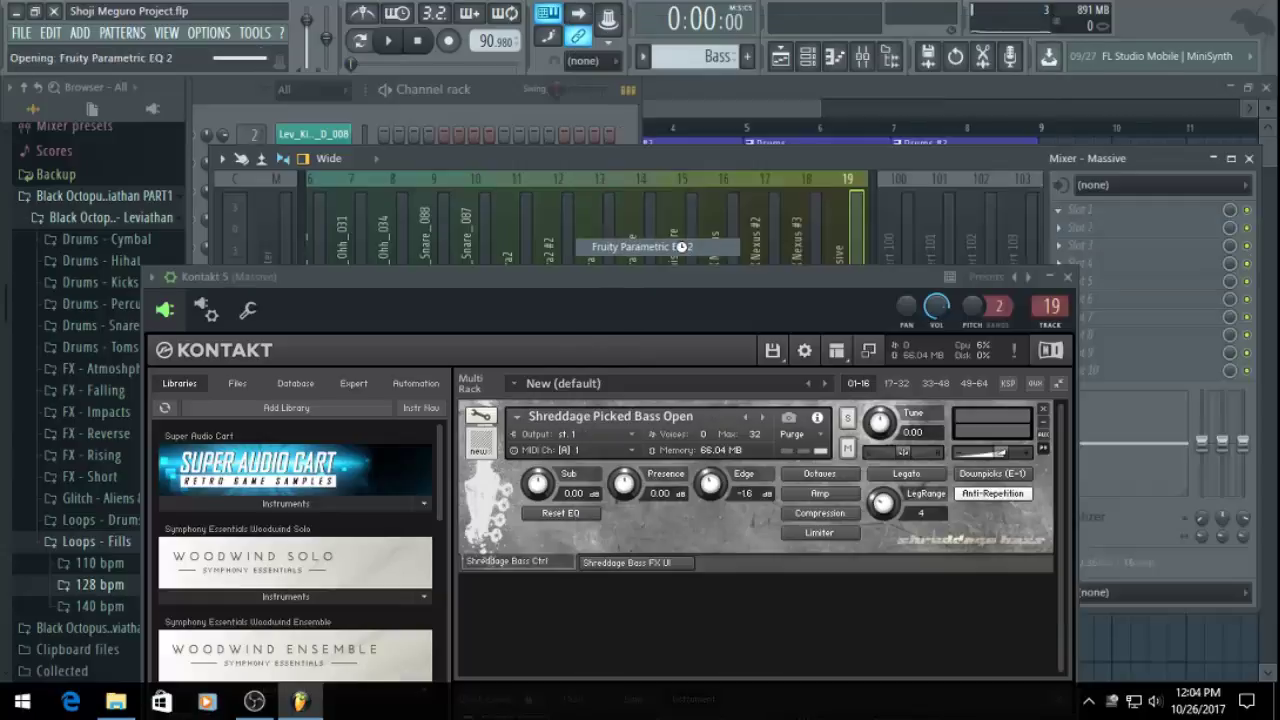
{"action": "left_click", "coordinate": [1067, 277]}
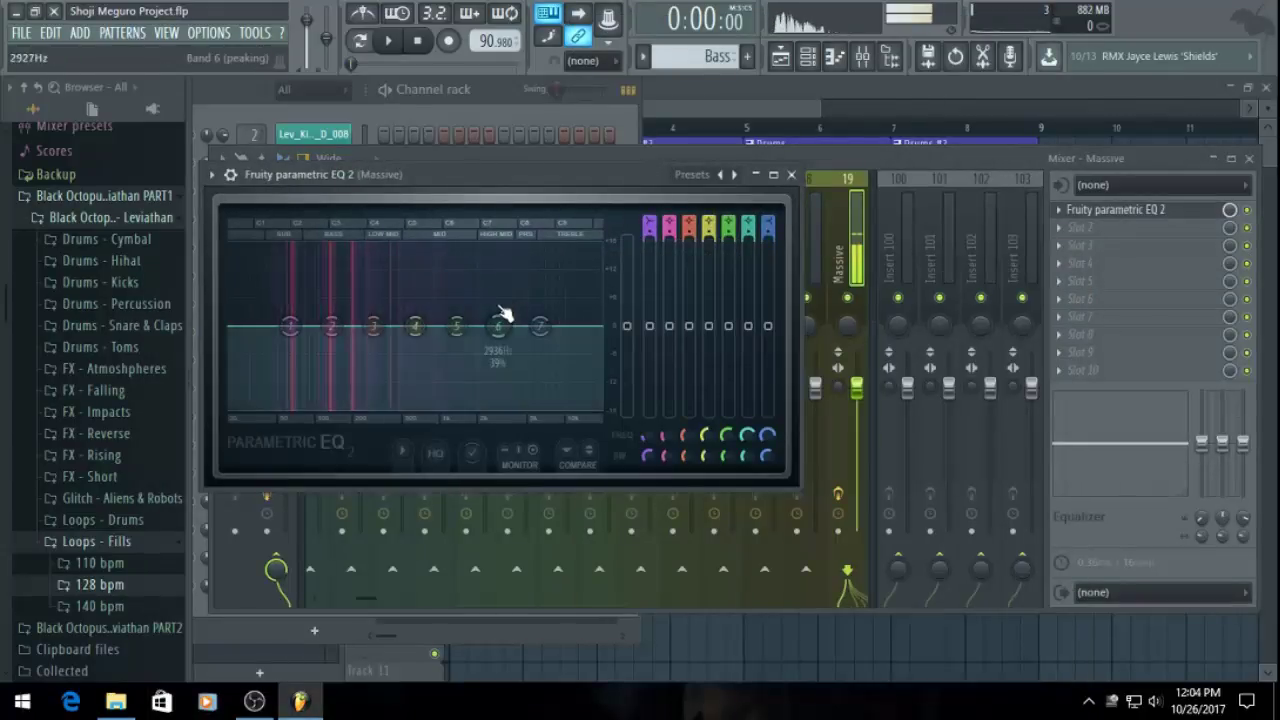
{"action": "left_click_drag", "start_coordinate": [540, 325], "coordinate": [573, 388]}
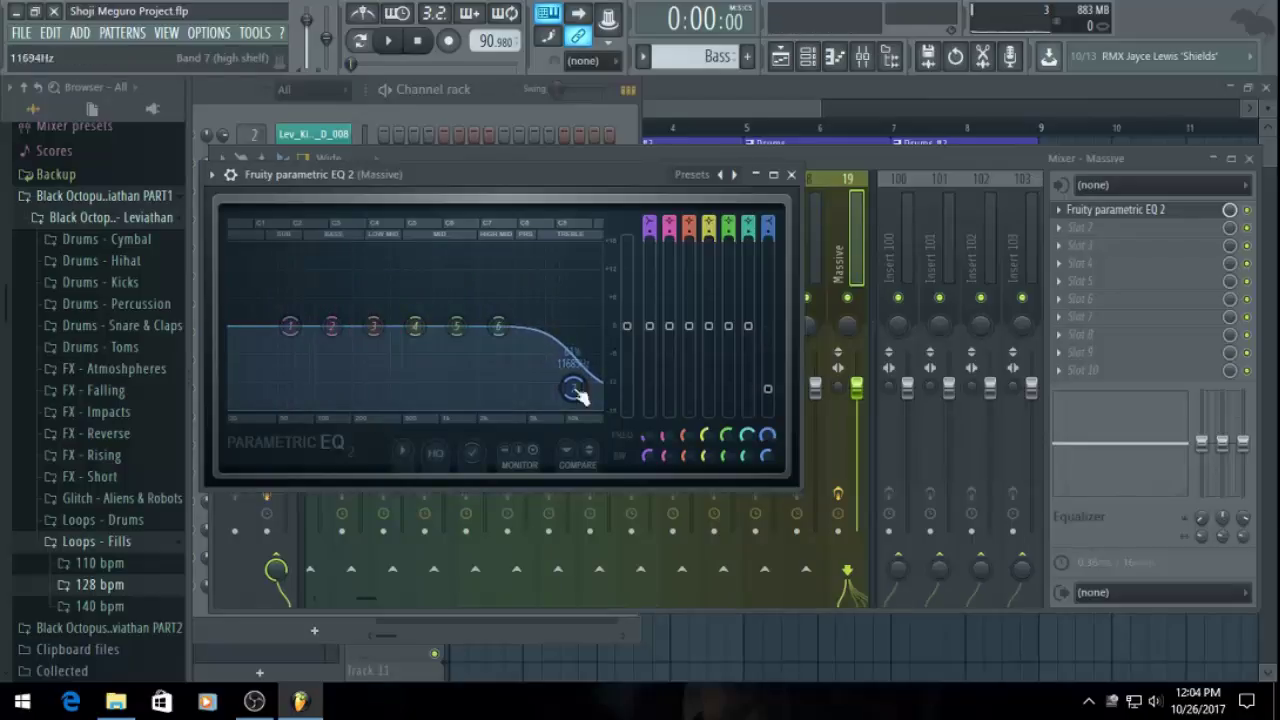
Lower band 1 of the Massive track's parametric EQ to roll off the lowest frequencies, then return to the playlist
{"action": "left_click_drag", "start_coordinate": [290, 325], "coordinate": [263, 382]}
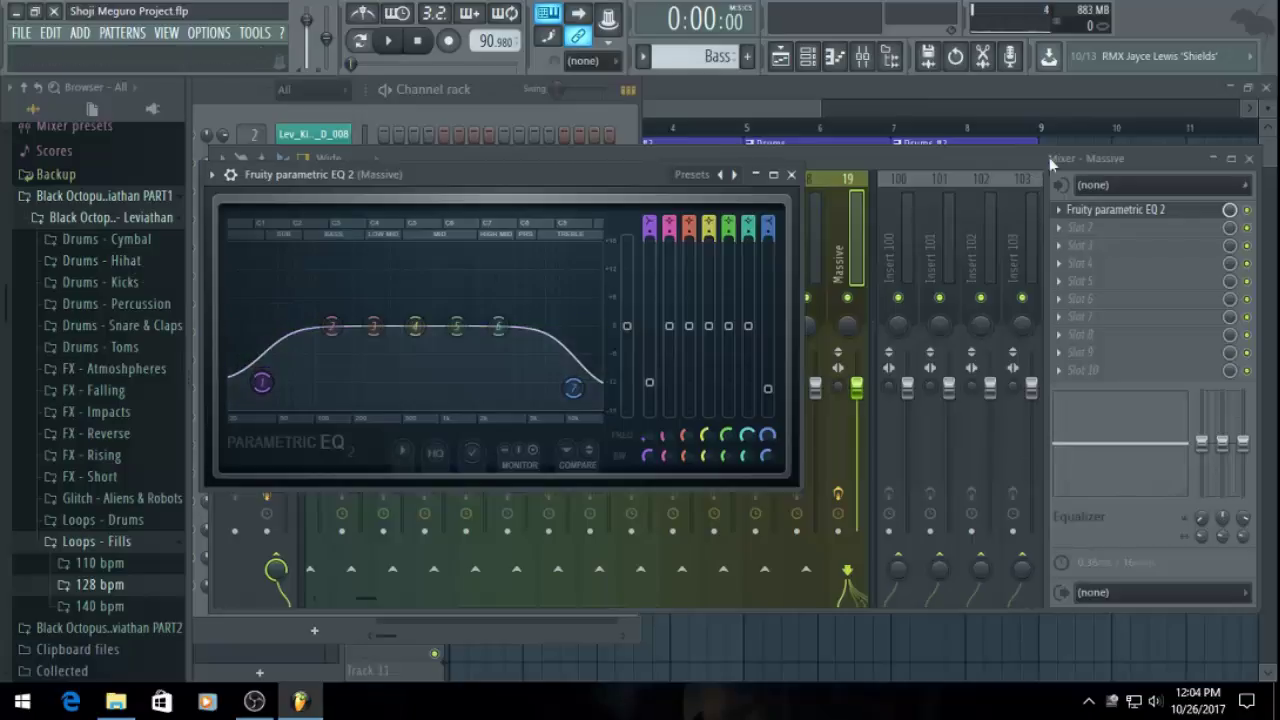
{"action": "left_click", "coordinate": [737, 114]}
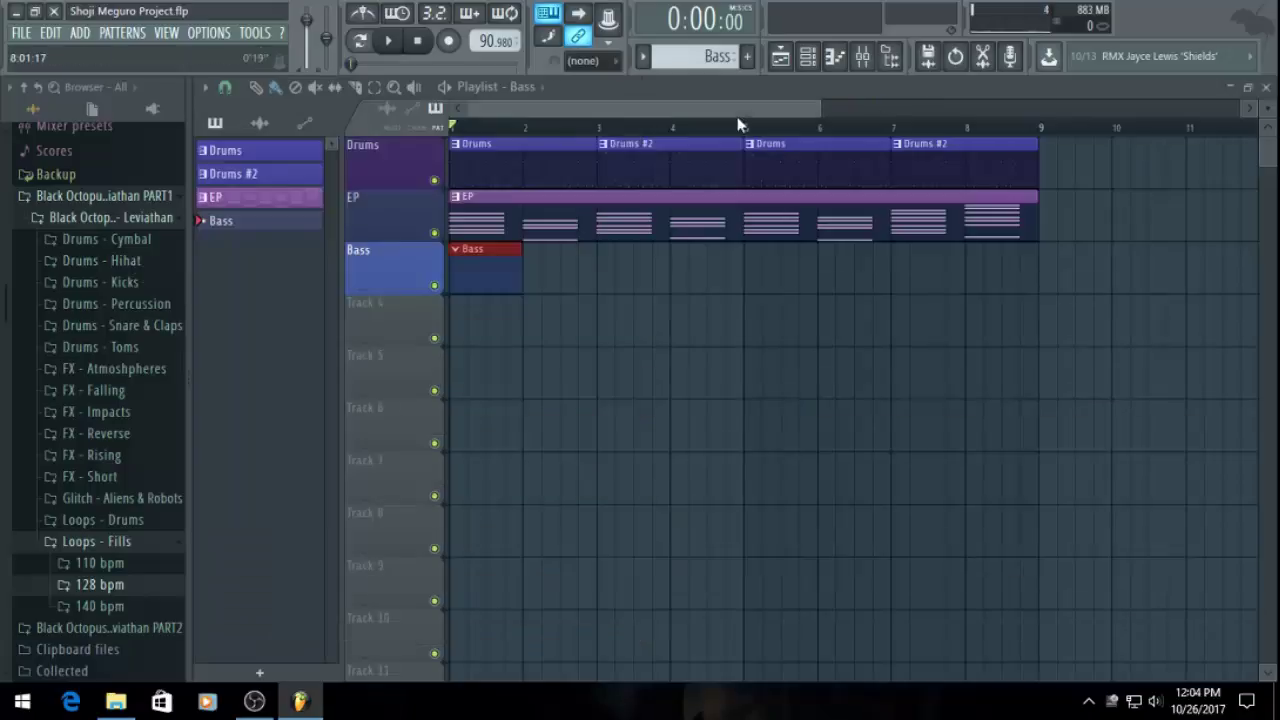
Rename the Kontakt 5 channel as Bassline
{"action": "left_click", "coordinate": [807, 56]}
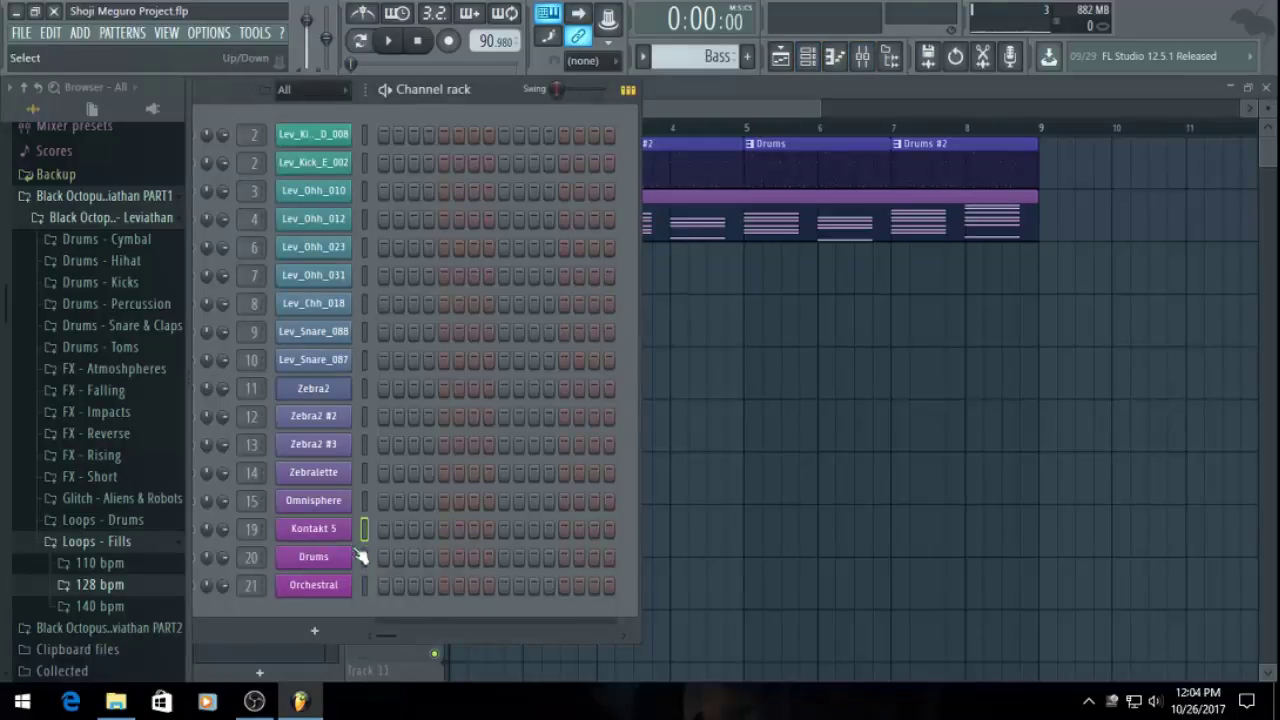
{"action": "right_click", "coordinate": [326, 537]}
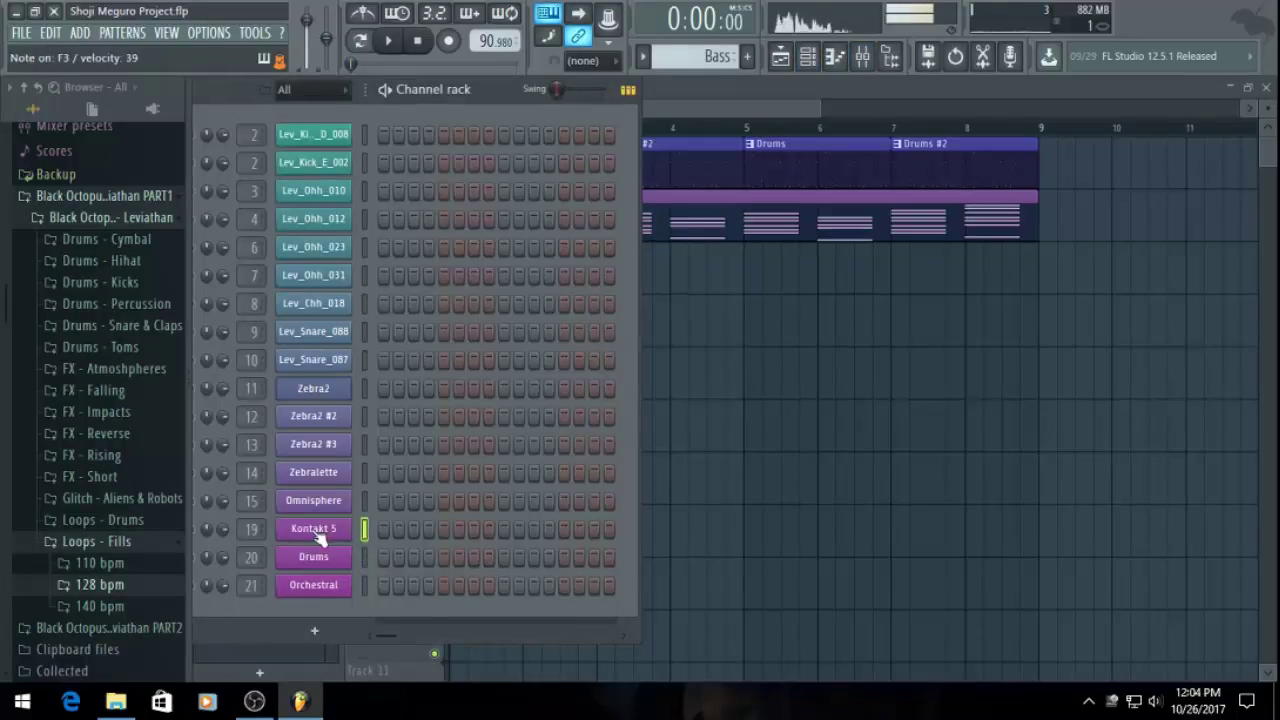
{"action": "left_click", "coordinate": [415, 479]}
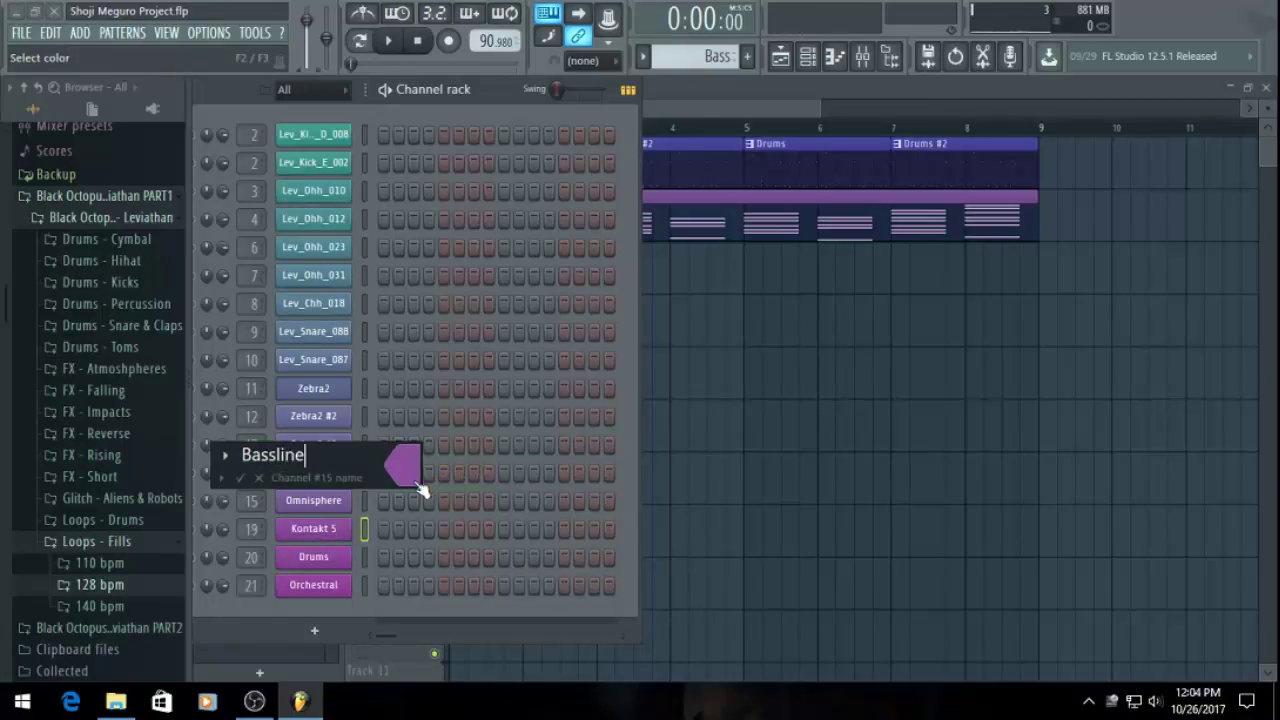
{"action": "key", "text": "Return"}
{"action": "left_click", "coordinate": [702, 234]}
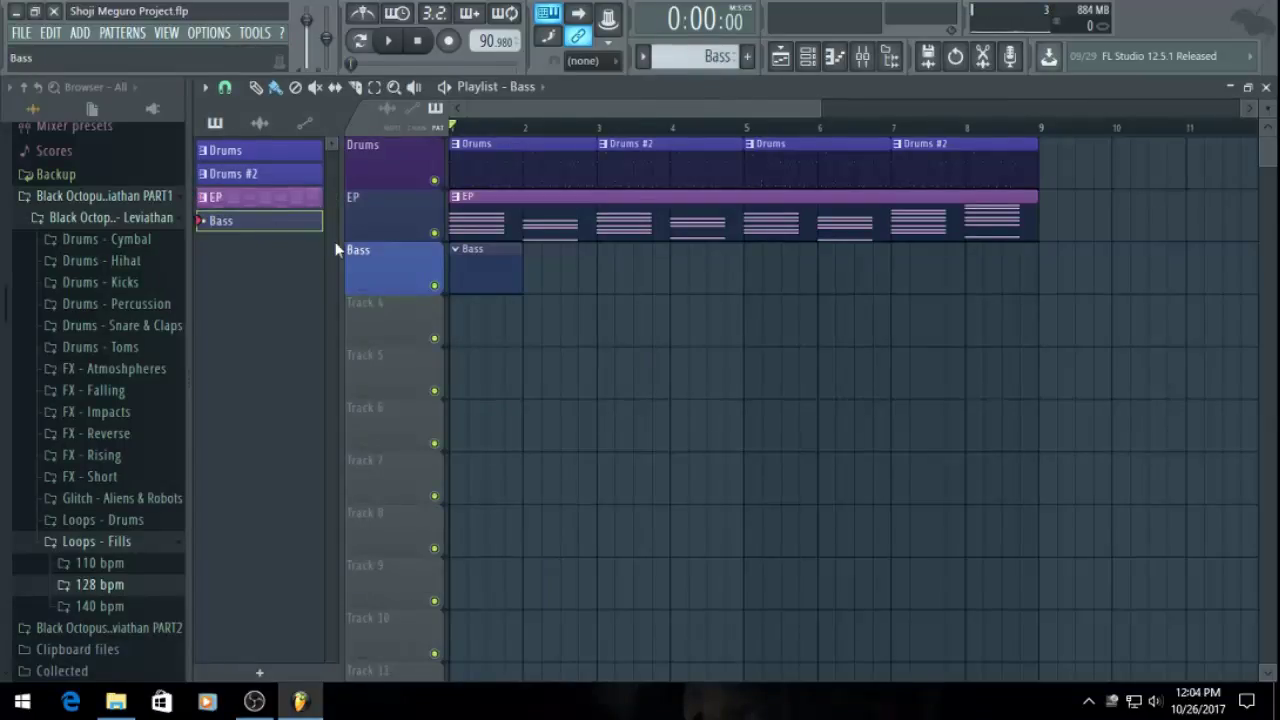
Zoom the playlist out slightly and play through the eight-bar drum and electric piano arrangement
{"action": "key", "text": "F6"}
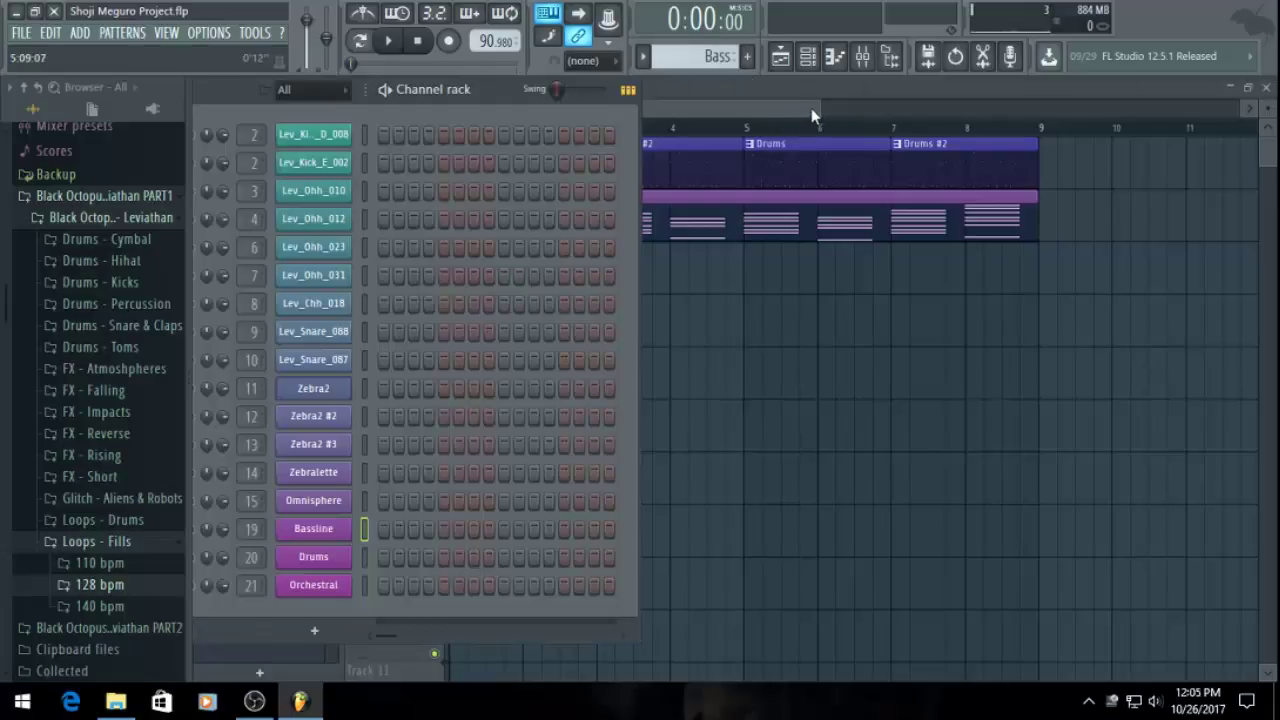
{"action": "left_click_drag", "start_coordinate": [820, 108], "coordinate": [916, 139]}
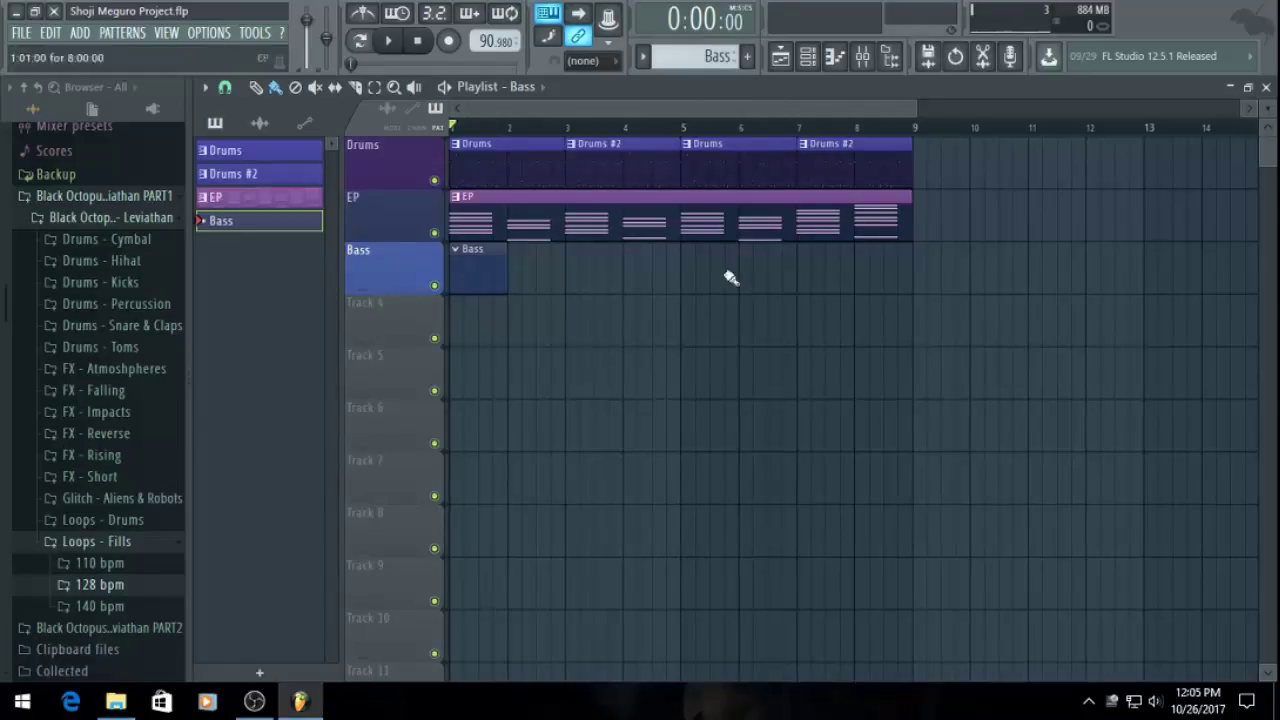
{"action": "mouse_move", "coordinate": [917, 109]}
{"action": "left_mouse_down"}
{"action": "mouse_move", "coordinate": [992, 126]}
{"action": "mouse_move", "coordinate": [917, 130]}
{"action": "left_mouse_up"}
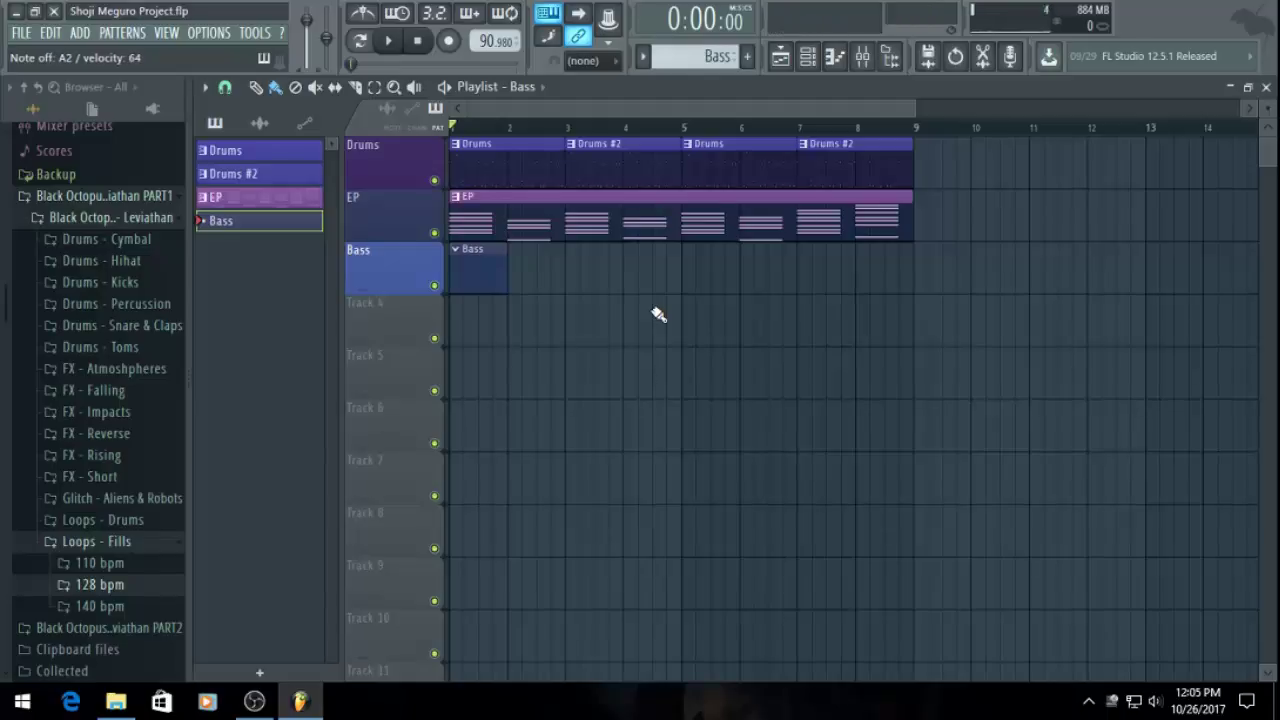
{"action": "key", "text": "space"}
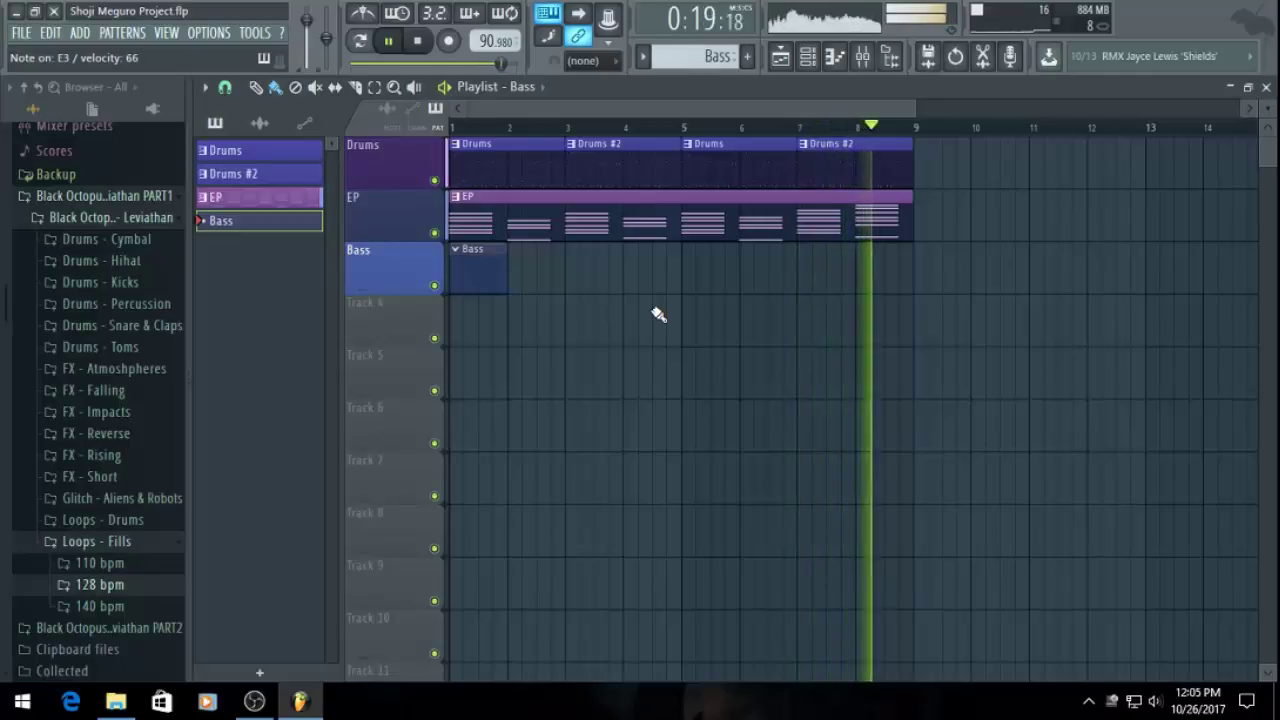
{"action": "key", "text": "space"}
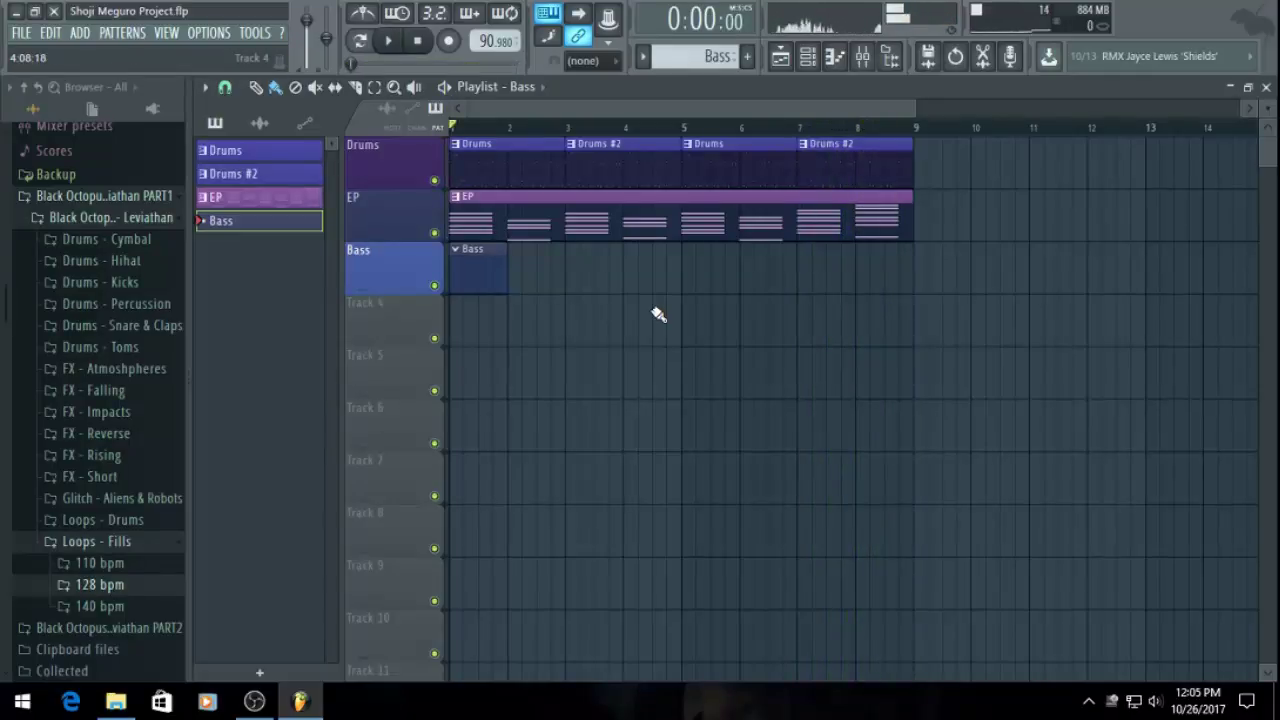
Place a one-bar A2 note at bar 1 in the Bassline channel's piano roll and start playback
{"action": "left_click", "coordinate": [836, 57]}
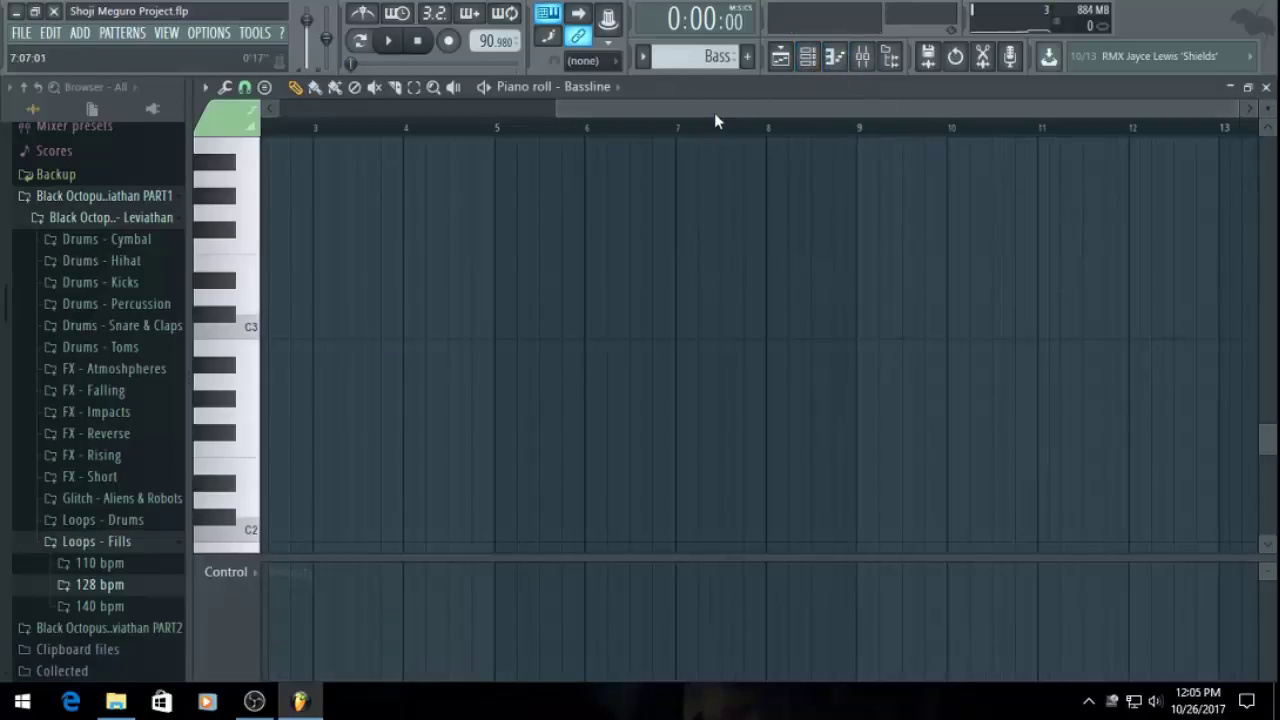
{"action": "left_click_drag", "start_coordinate": [714, 114], "coordinate": [294, 114]}
{"action": "scroll", "coordinate": [363, 349], "scroll_direction": "down", "scroll_amount": 3}
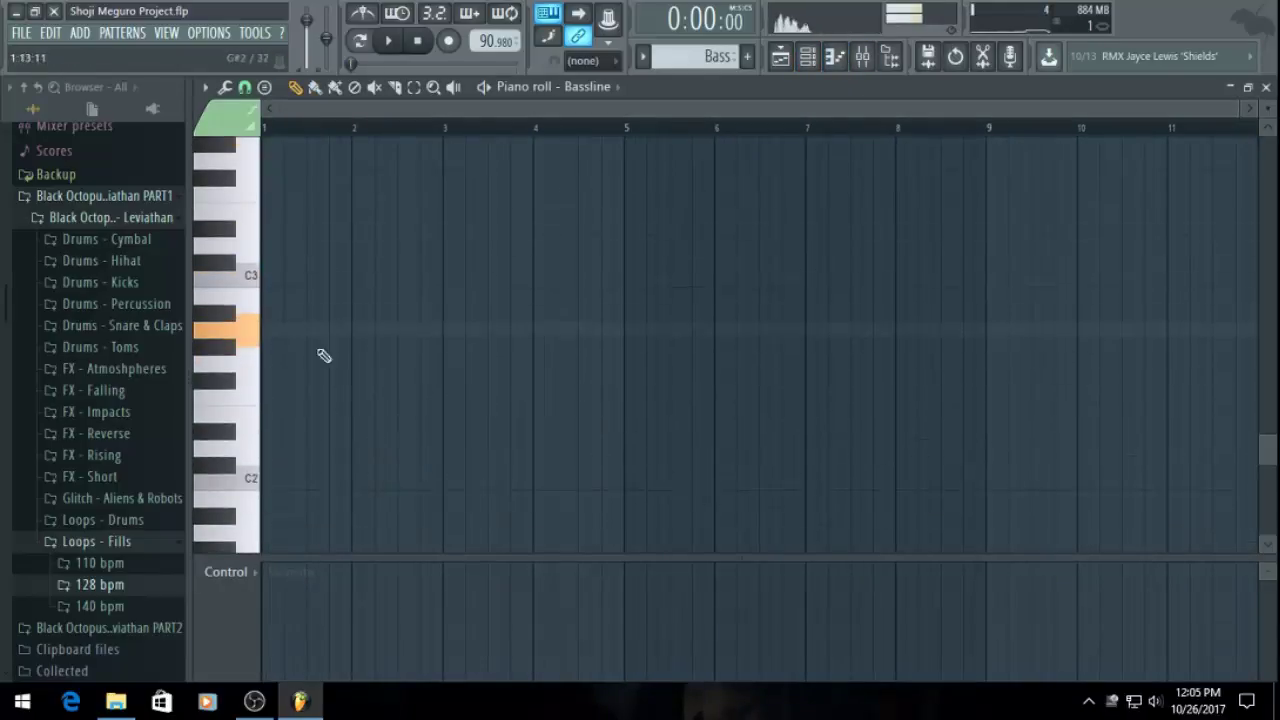
{"action": "left_click", "coordinate": [277, 330]}
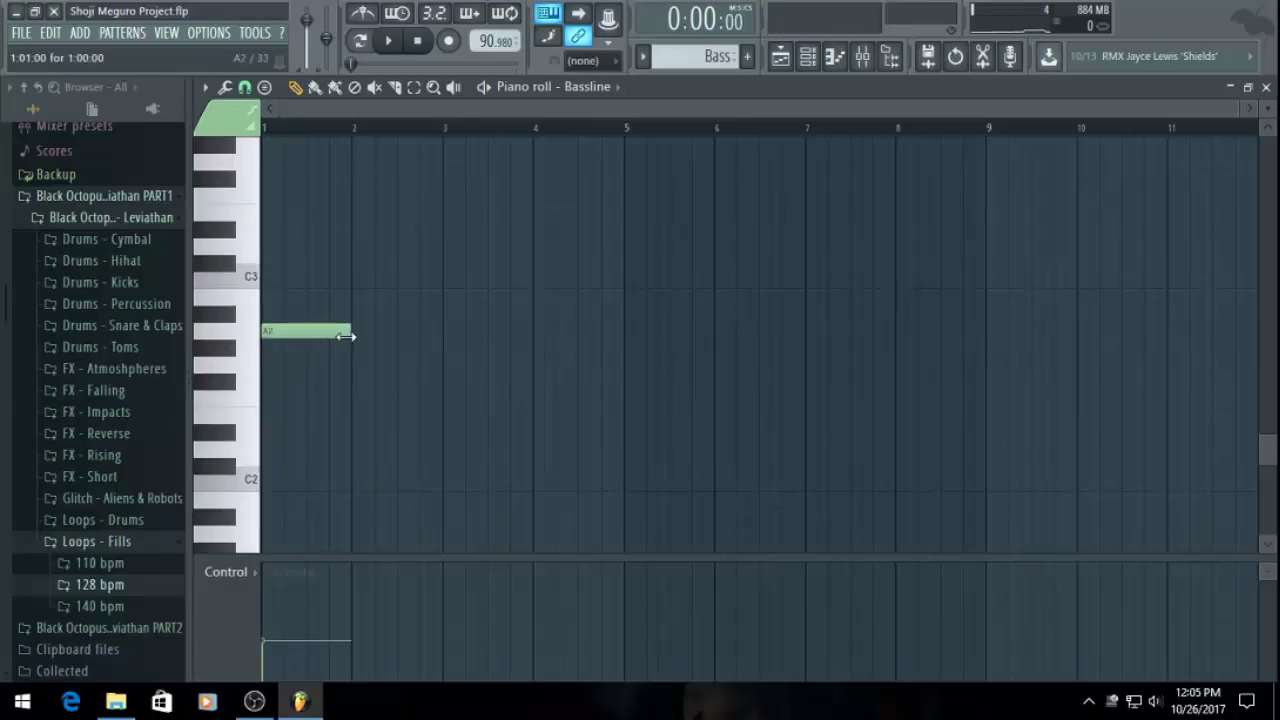
{"action": "scroll", "coordinate": [454, 320], "scroll_direction": "up", "scroll_amount": 3}
{"action": "key", "text": "space"}
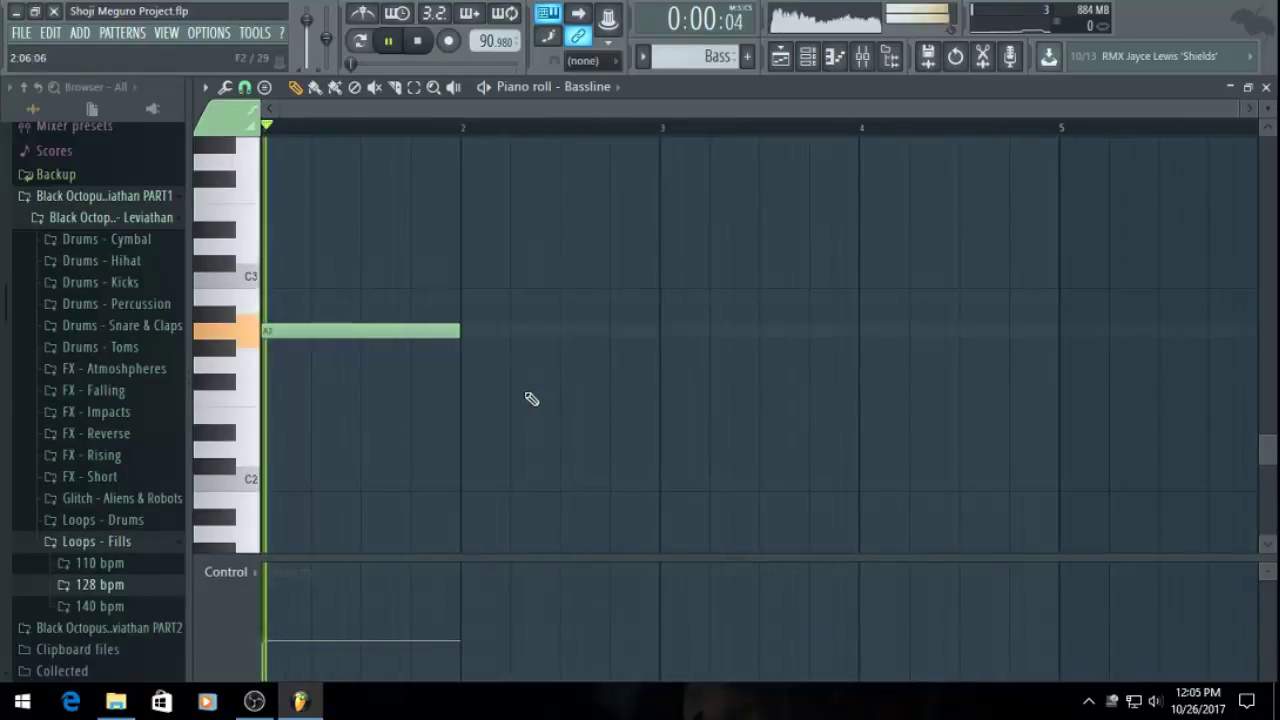
Add a one-bar bass note in bar 2, tune it to D3, and play it back
{"action": "left_click", "coordinate": [468, 230]}
{"action": "double_click", "coordinate": [468, 230]}
{"action": "left_click", "coordinate": [757, 219]}
{"action": "key", "text": "space"}
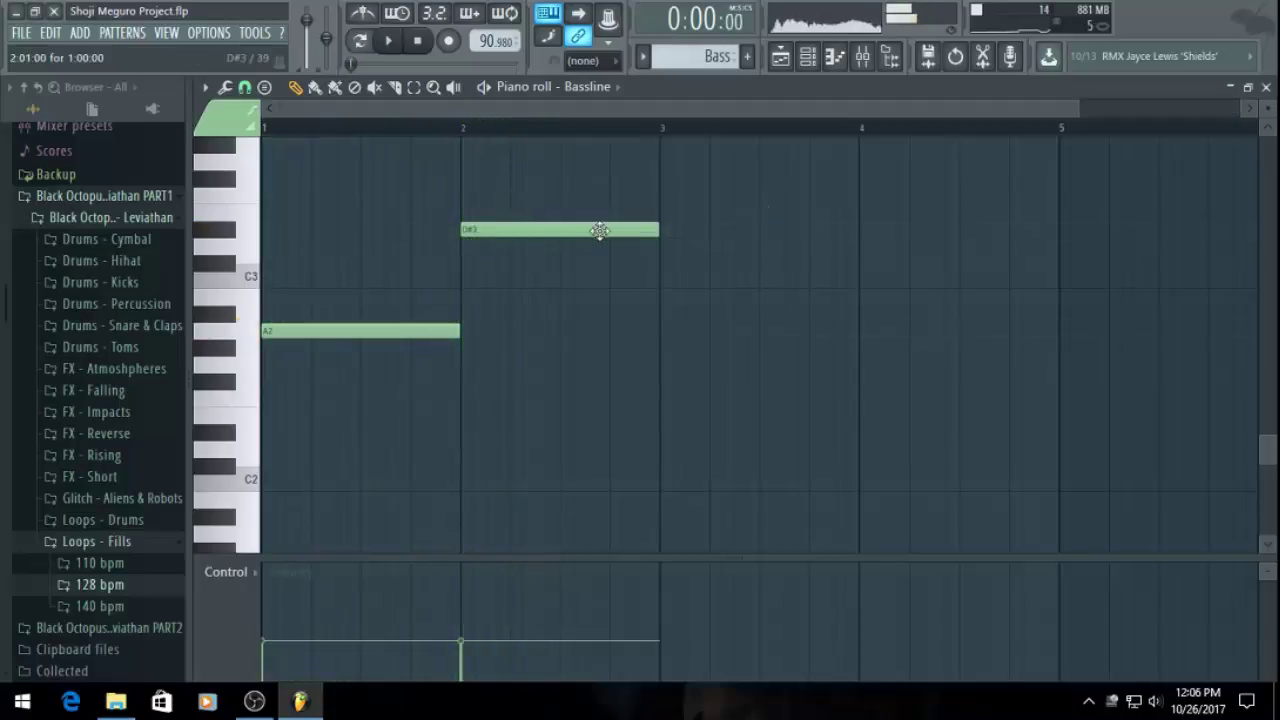
{"action": "left_click_drag", "start_coordinate": [573, 232], "coordinate": [571, 248]}
{"action": "key", "text": "space"}
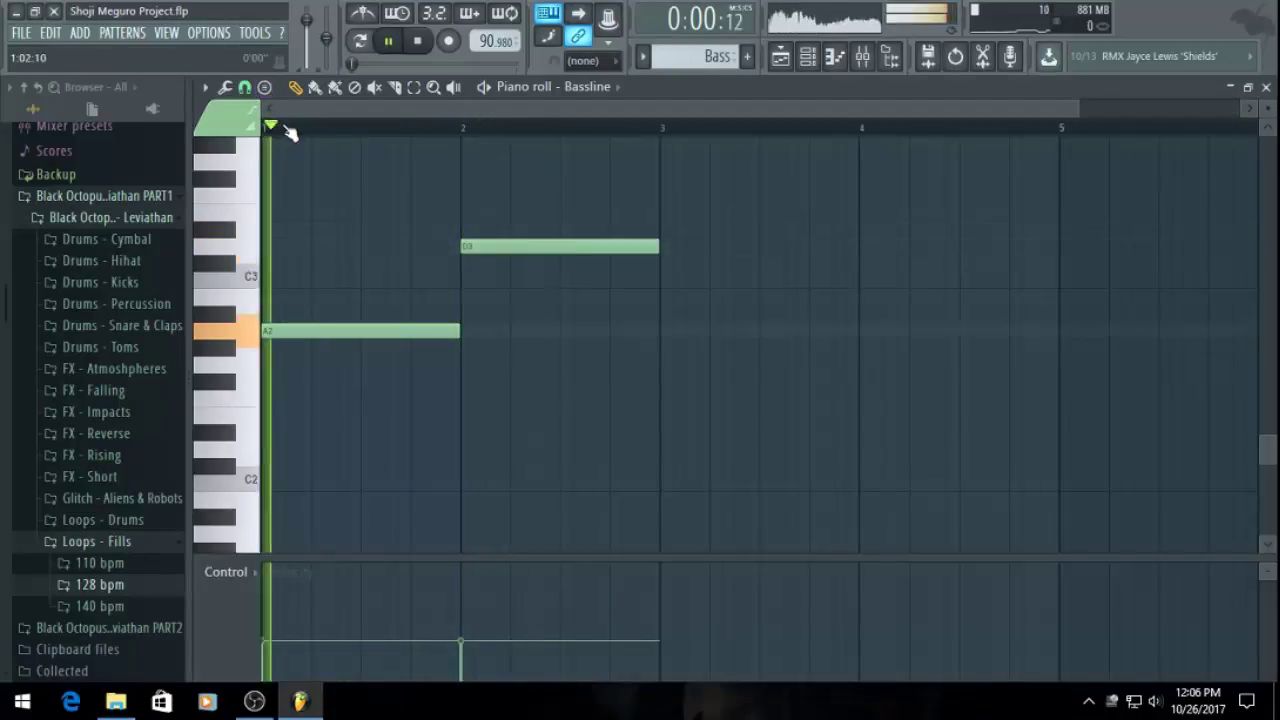
Add a one-bar A2 note in bar 3 and a one-bar E3 note in bar 4 of the bassline
{"action": "scroll", "coordinate": [755, 279], "scroll_direction": "down", "scroll_amount": 1}
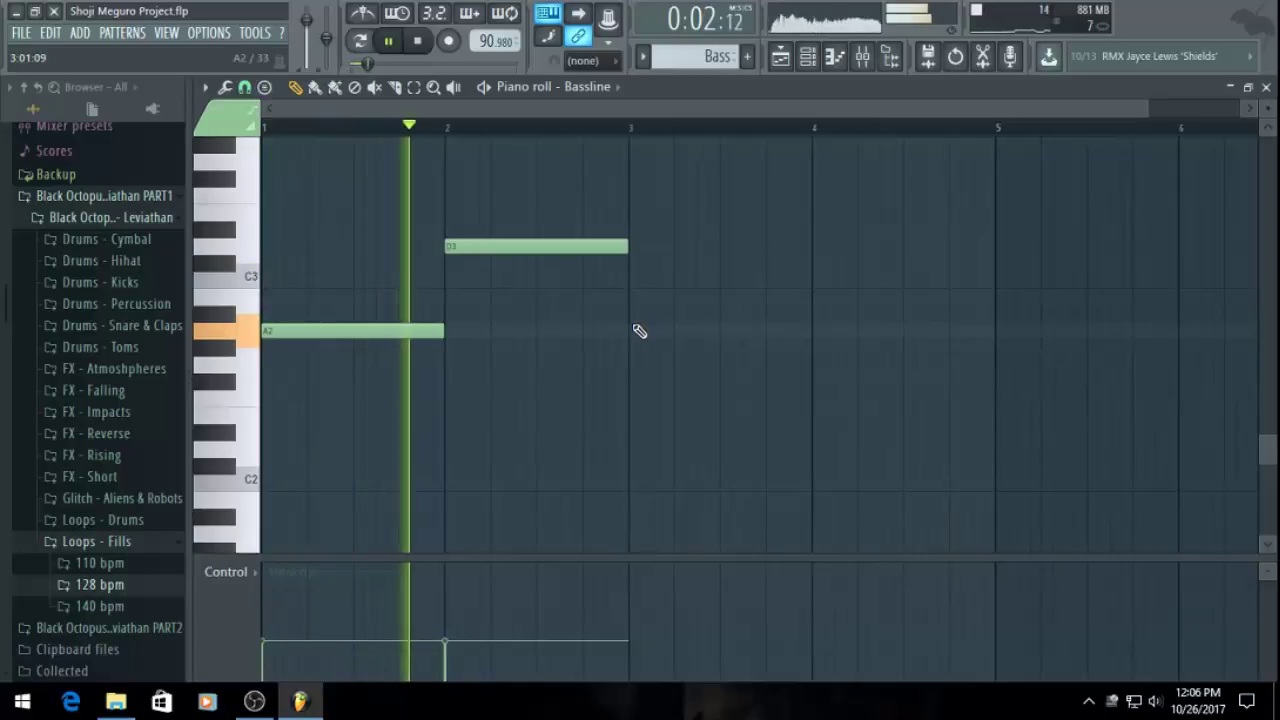
{"action": "left_click", "coordinate": [634, 330]}
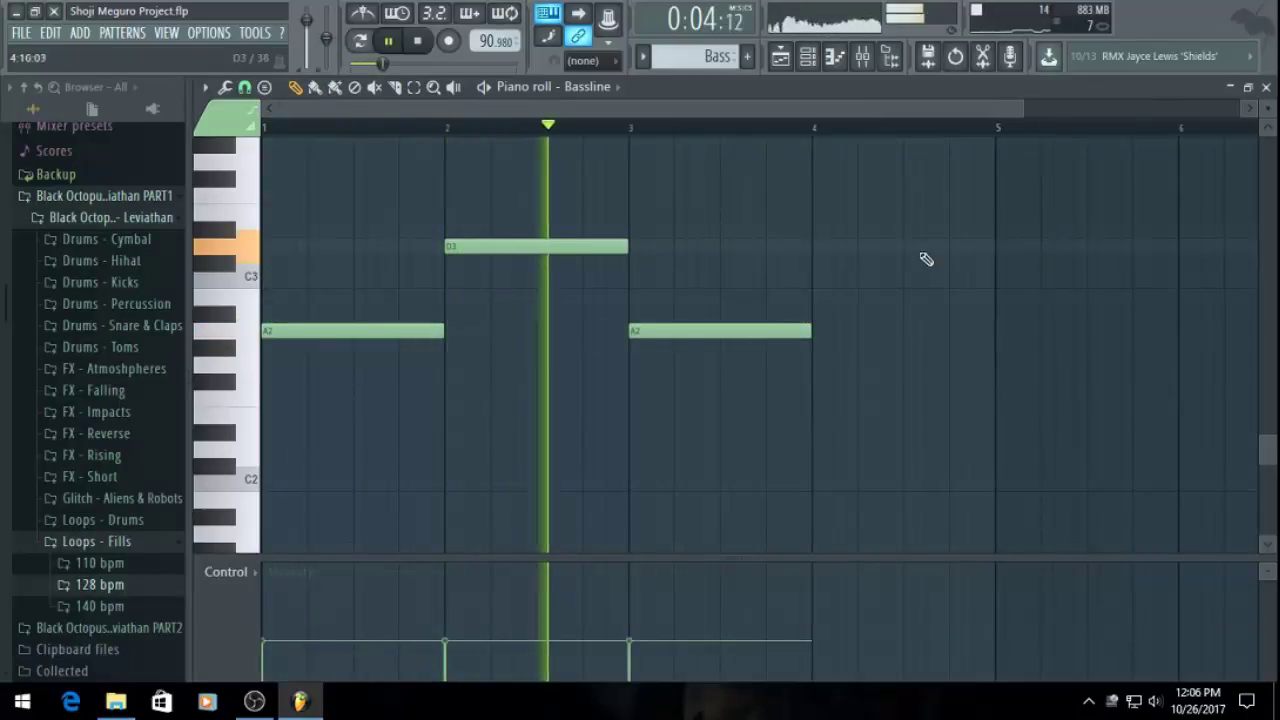
{"action": "left_click", "coordinate": [819, 215]}
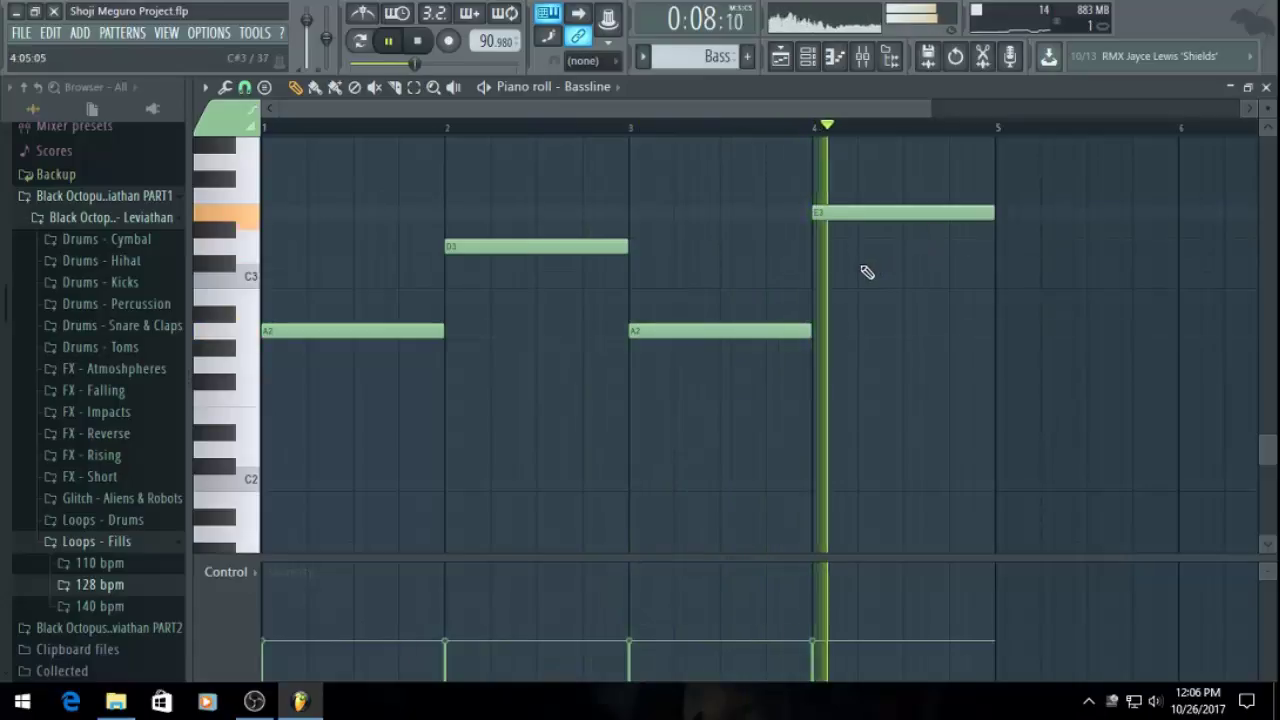
Duplicate the four-bar bassline into bars 5 to 8 and deselect the copied notes
{"action": "key", "text": "ctrl+b"}
{"action": "scroll", "coordinate": [530, 280], "scroll_direction": "down", "scroll_amount": 2, "text": "ctrl"}
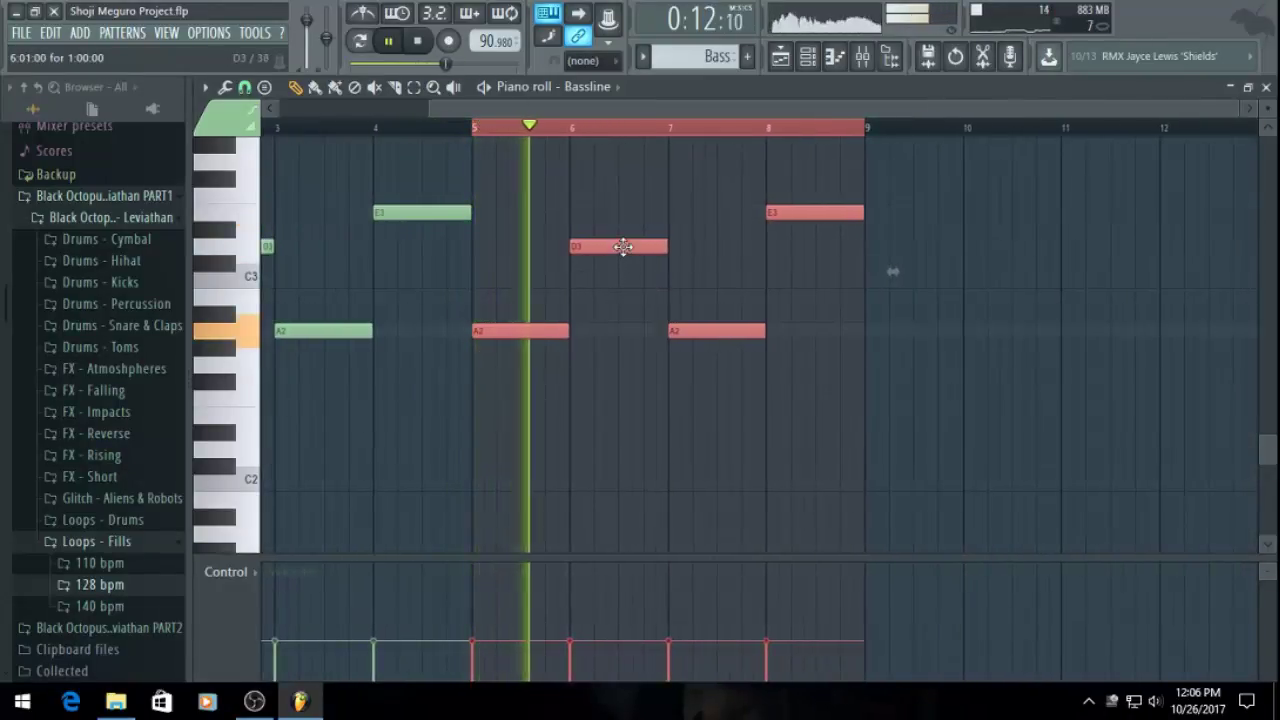
{"action": "left_click", "coordinate": [721, 258]}
Try E3 and F3 as the pitch of the bar 7 bass note, auditioning each against the other parts
{"action": "key", "text": "space"}
{"action": "left_click_drag", "start_coordinate": [706, 331], "coordinate": [712, 212]}
{"action": "left_click_drag", "start_coordinate": [641, 129], "coordinate": [668, 129]}
{"action": "key", "text": "space"}
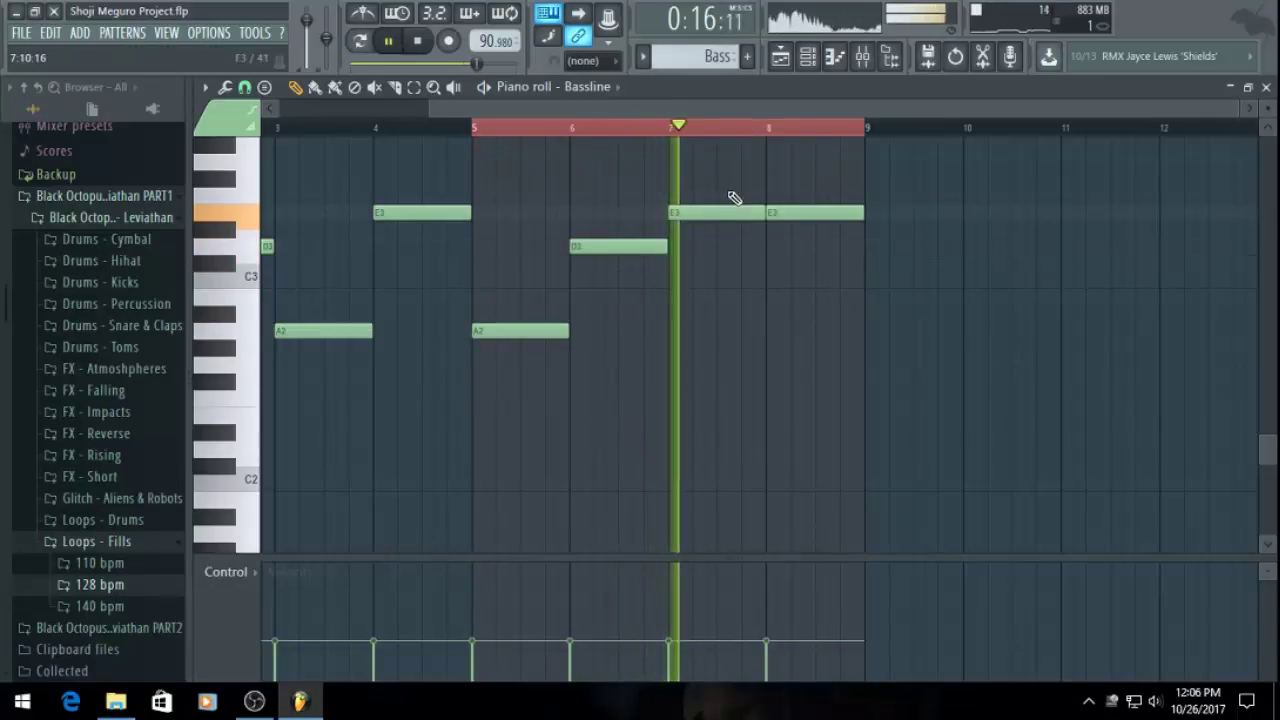
{"action": "key", "text": "space"}
{"action": "left_click_drag", "start_coordinate": [686, 212], "coordinate": [681, 195]}
{"action": "key", "text": "space"}
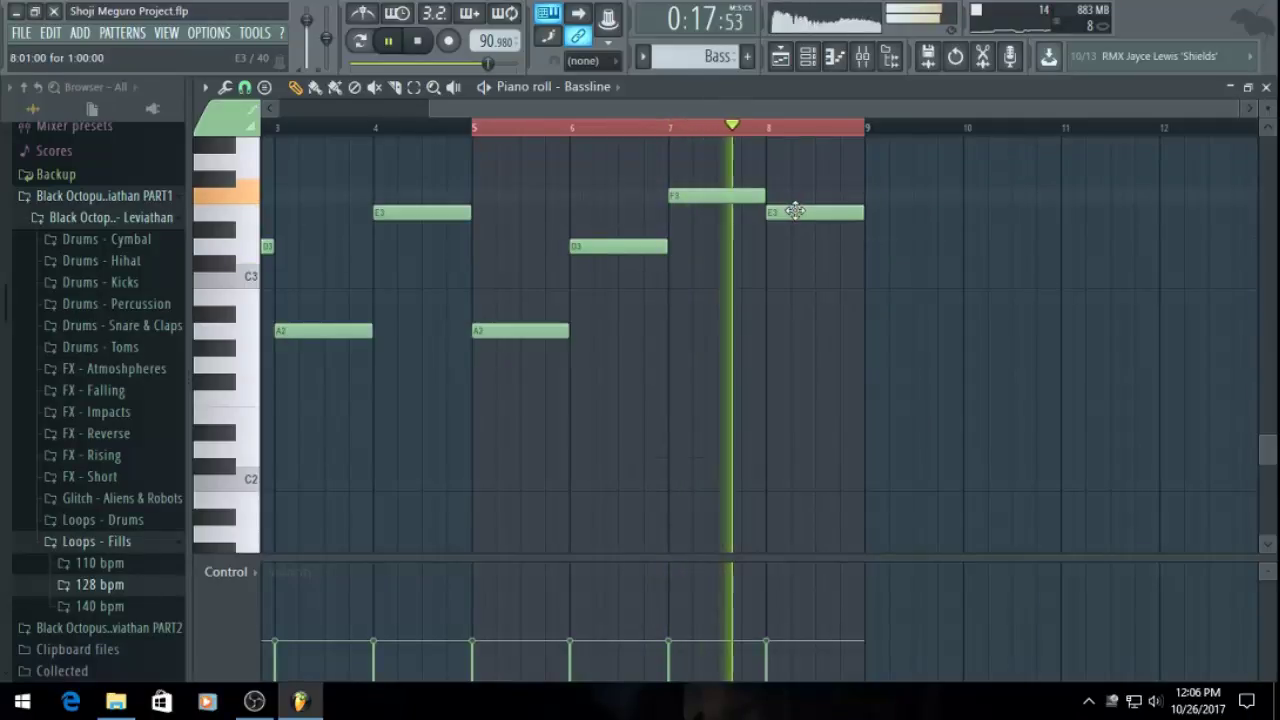
{"action": "key", "text": "space"}
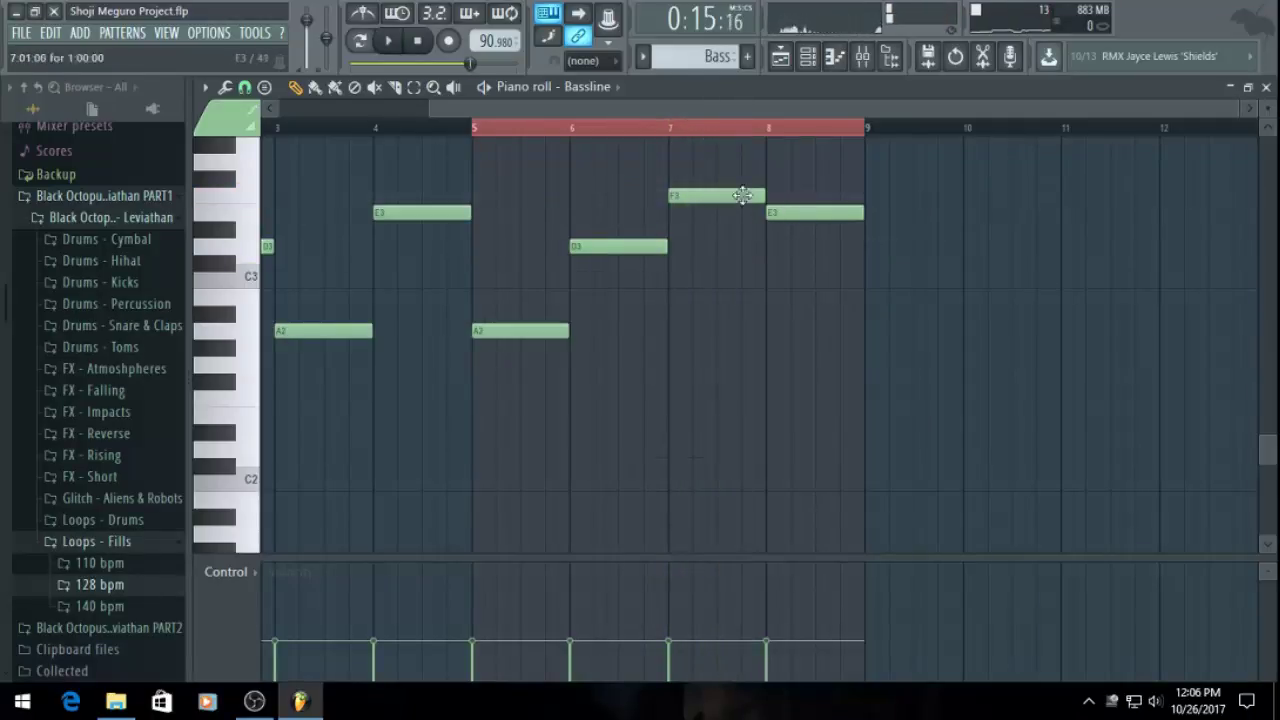
{"action": "key", "text": "space"}
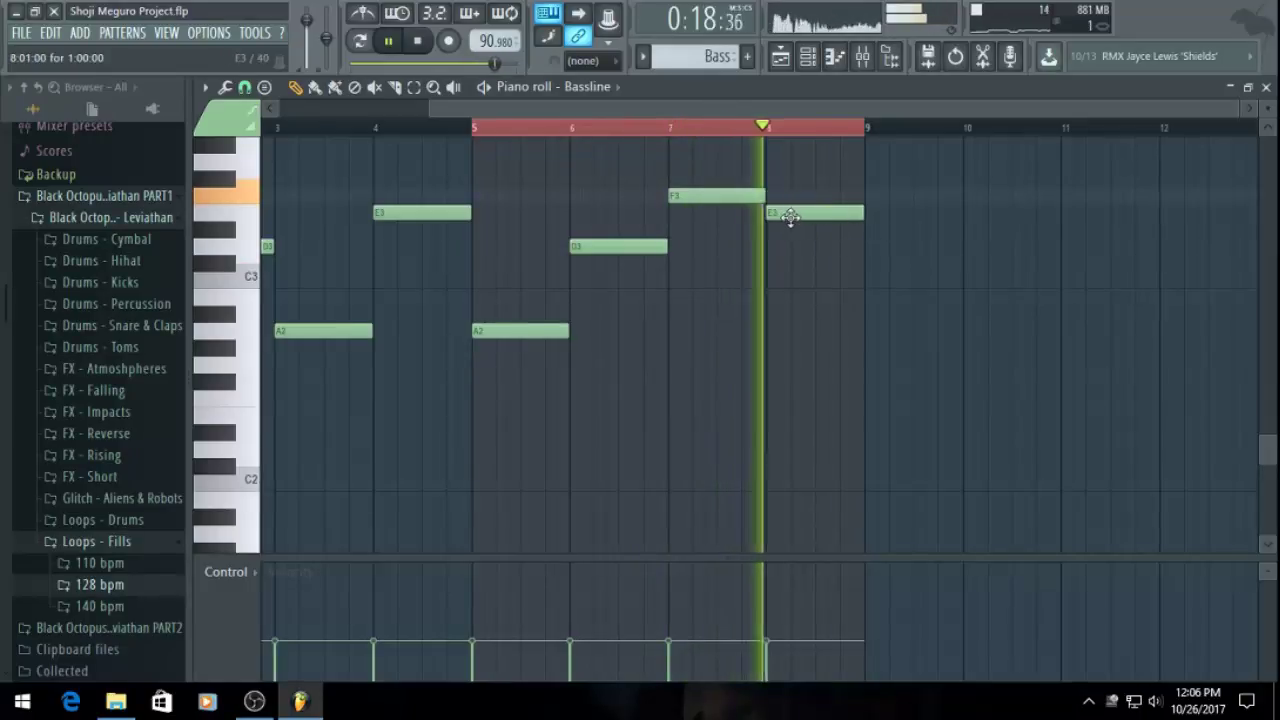
{"action": "key", "text": "space"}
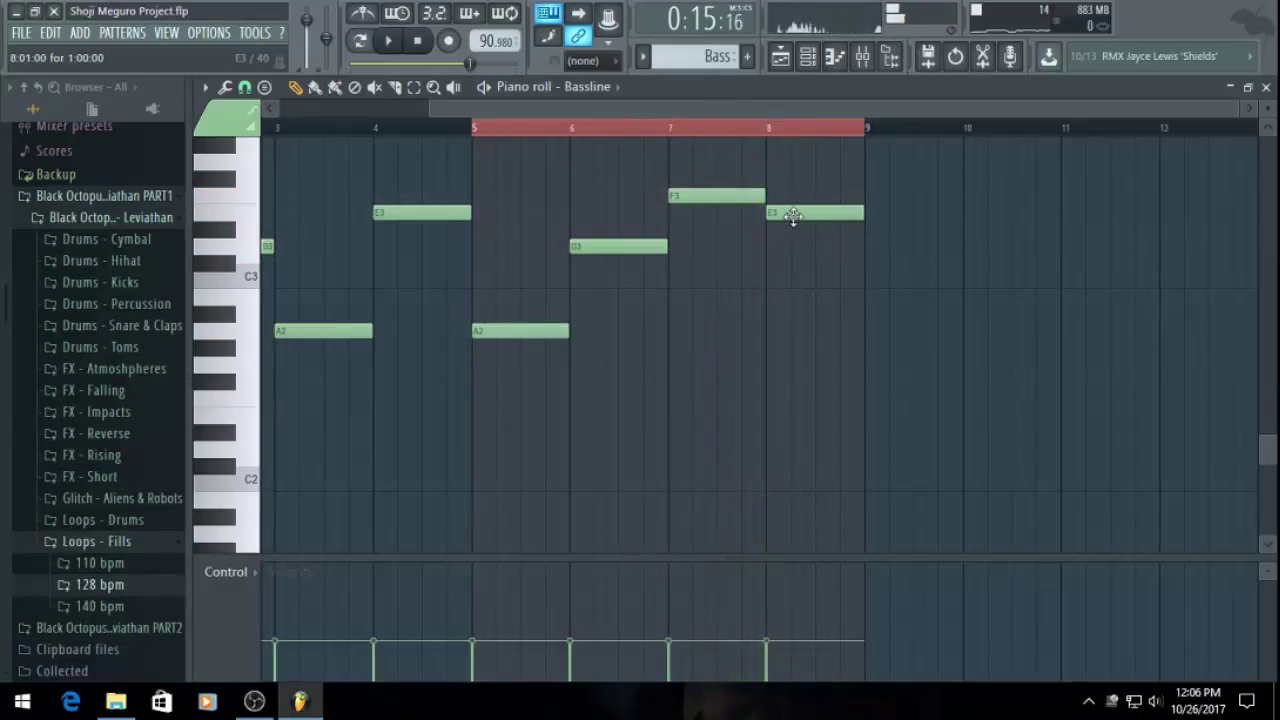
Raise the bar 8 bass note to F3, move the bar 7 note down to D3, and audition both
{"action": "left_click_drag", "start_coordinate": [792, 214], "coordinate": [790, 197]}
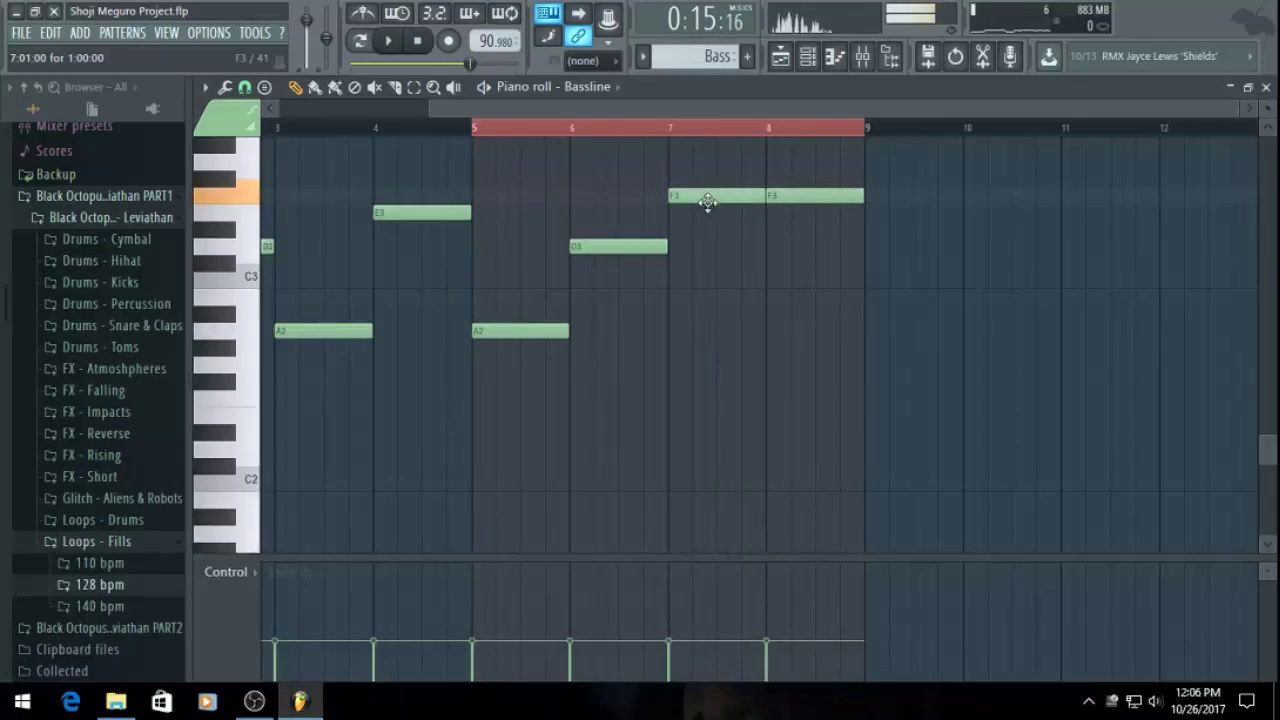
{"action": "left_click_drag", "start_coordinate": [707, 202], "coordinate": [709, 247]}
{"action": "key", "text": "space"}
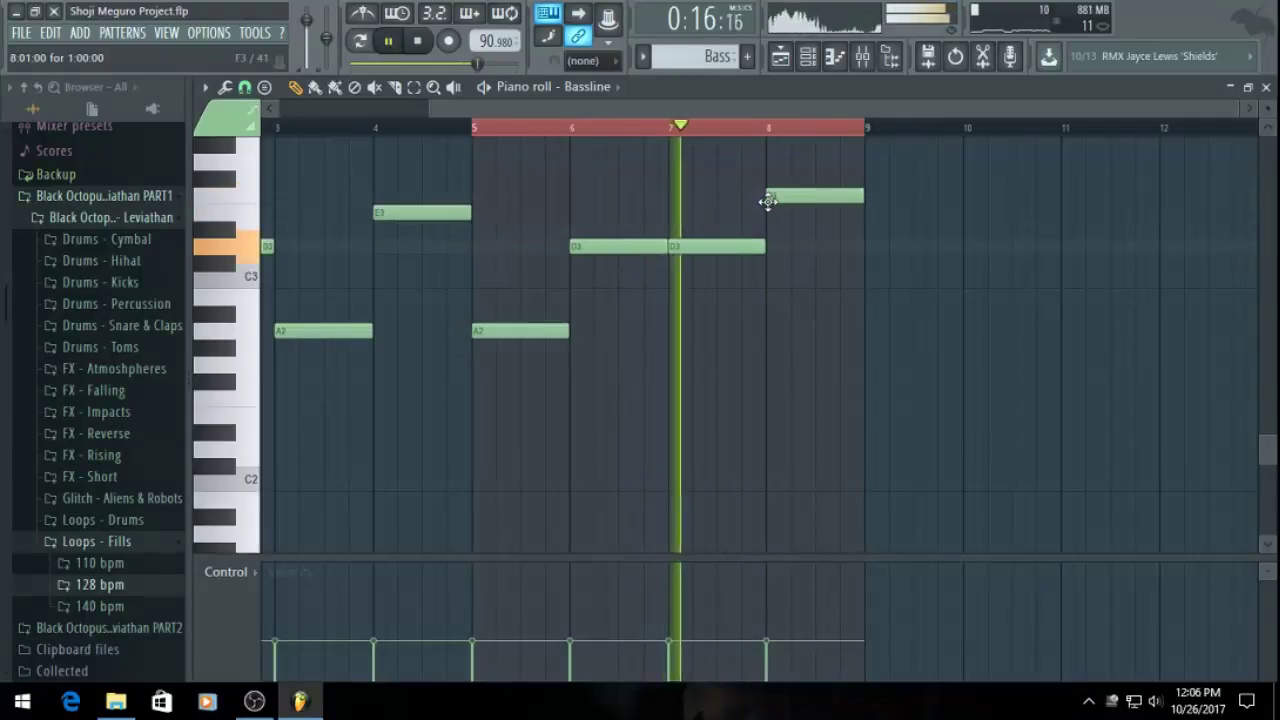
{"action": "scroll", "coordinate": [816, 231], "scroll_direction": "down", "scroll_amount": 1}
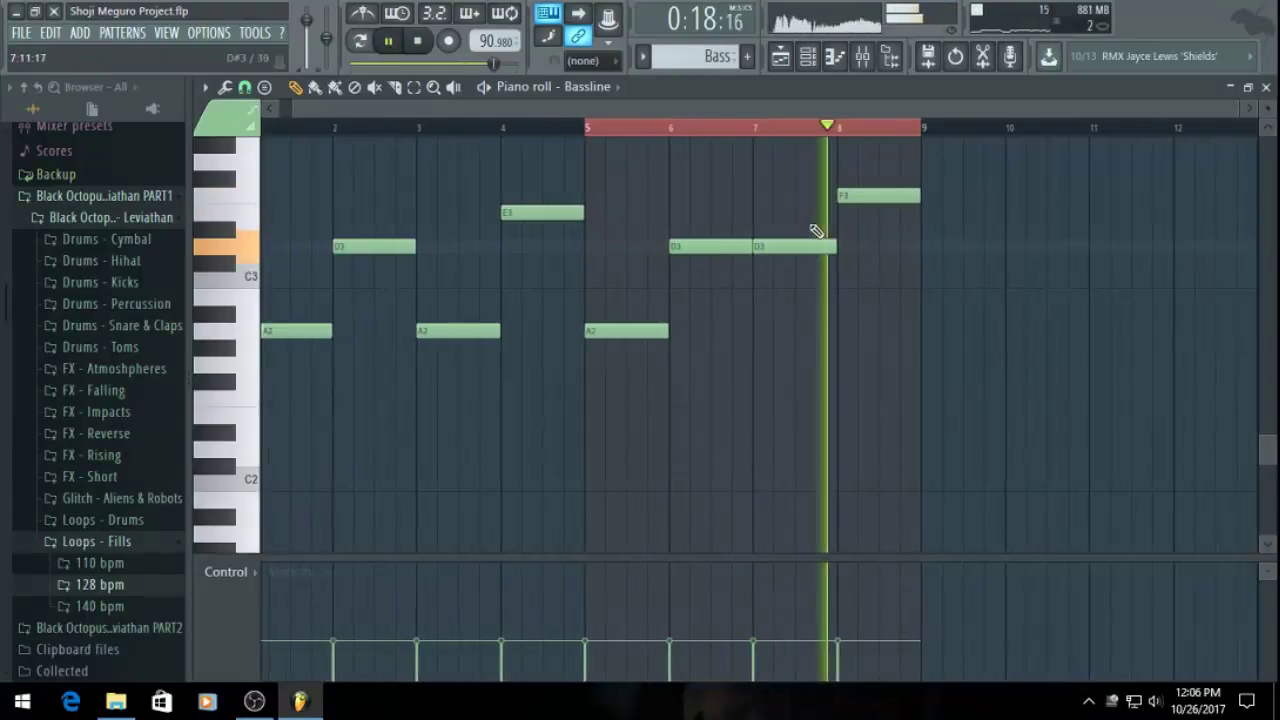
Shorten the F3 note in bar 8 to half a bar and fill the second half with an E3 note
{"action": "key", "text": "space"}
{"action": "left_click", "coordinate": [893, 214]}
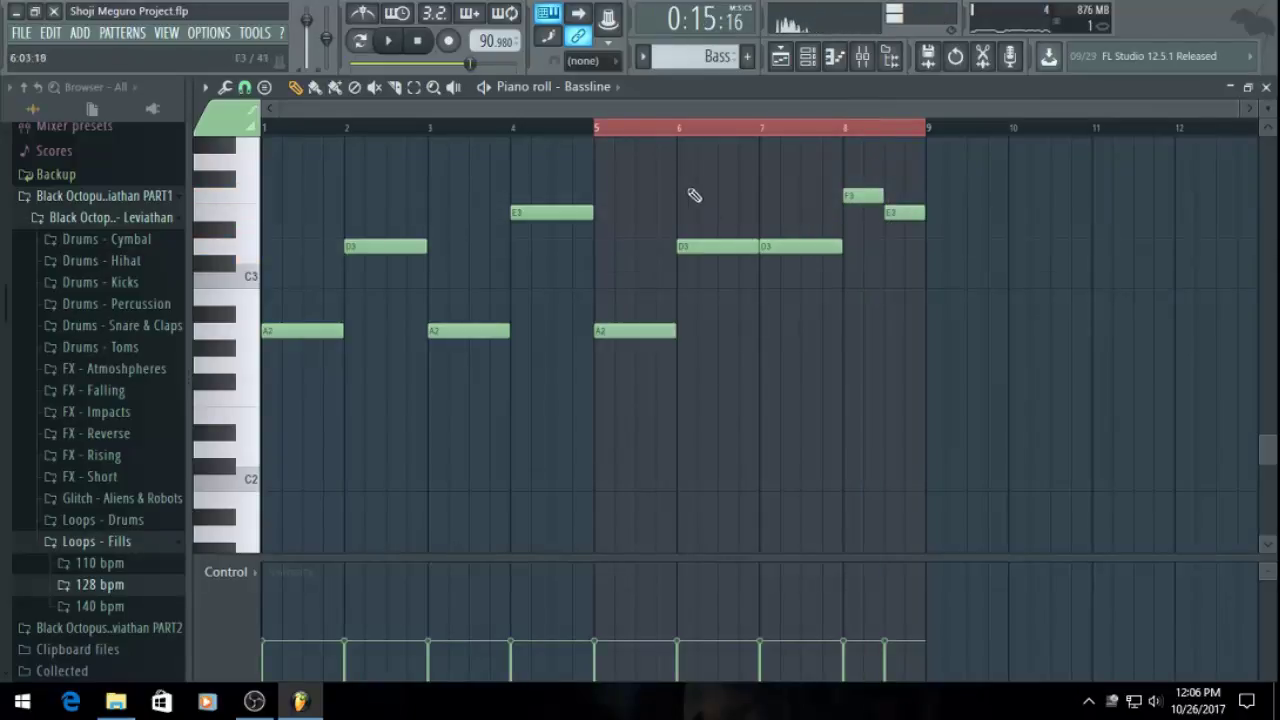
Move the bar 7 bass note to A2 while playing back bars 5 to 8
{"action": "key", "text": "space"}
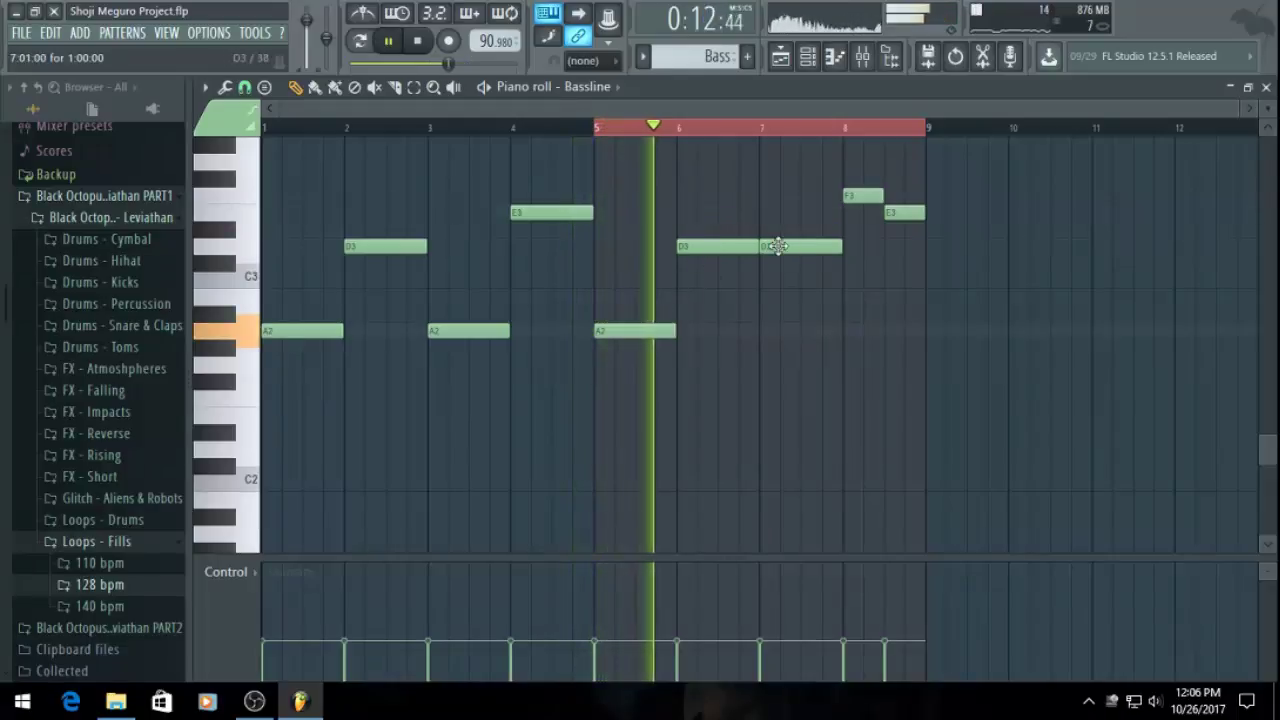
{"action": "left_click_drag", "start_coordinate": [777, 246], "coordinate": [773, 340]}
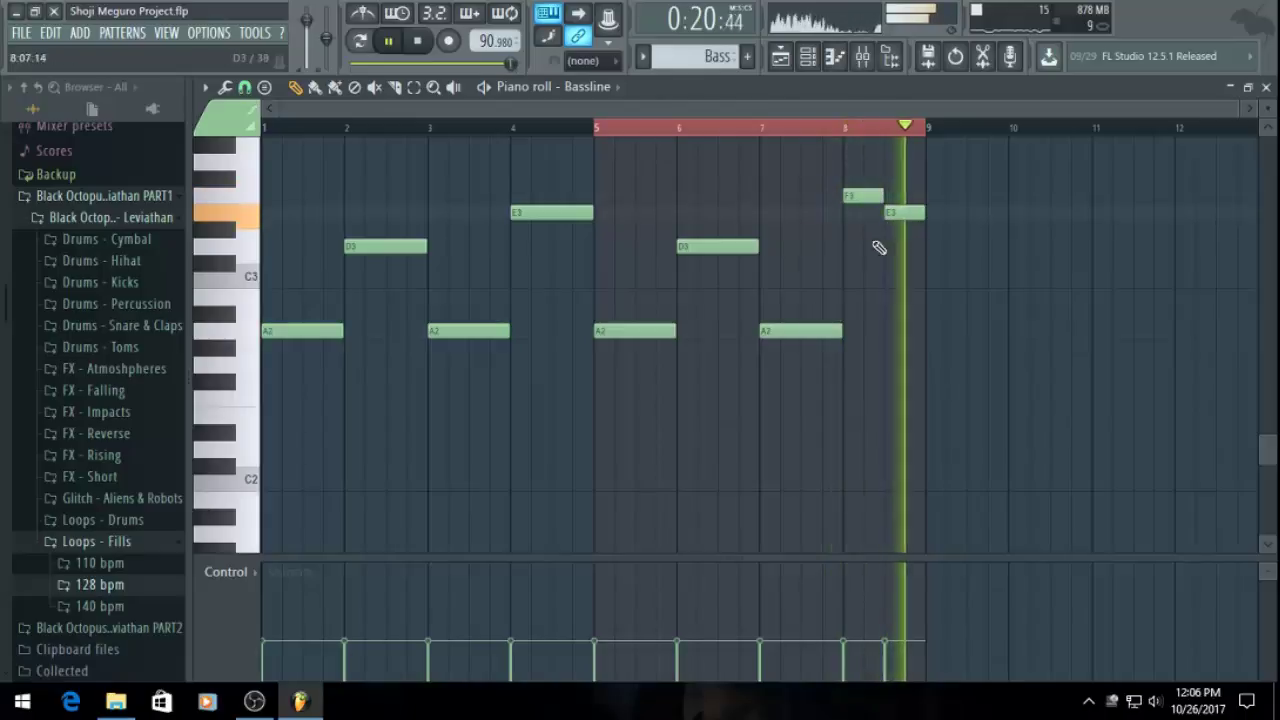
{"action": "key", "text": "space"}
Return to the playlist and save the project
{"action": "left_click", "coordinate": [780, 56]}
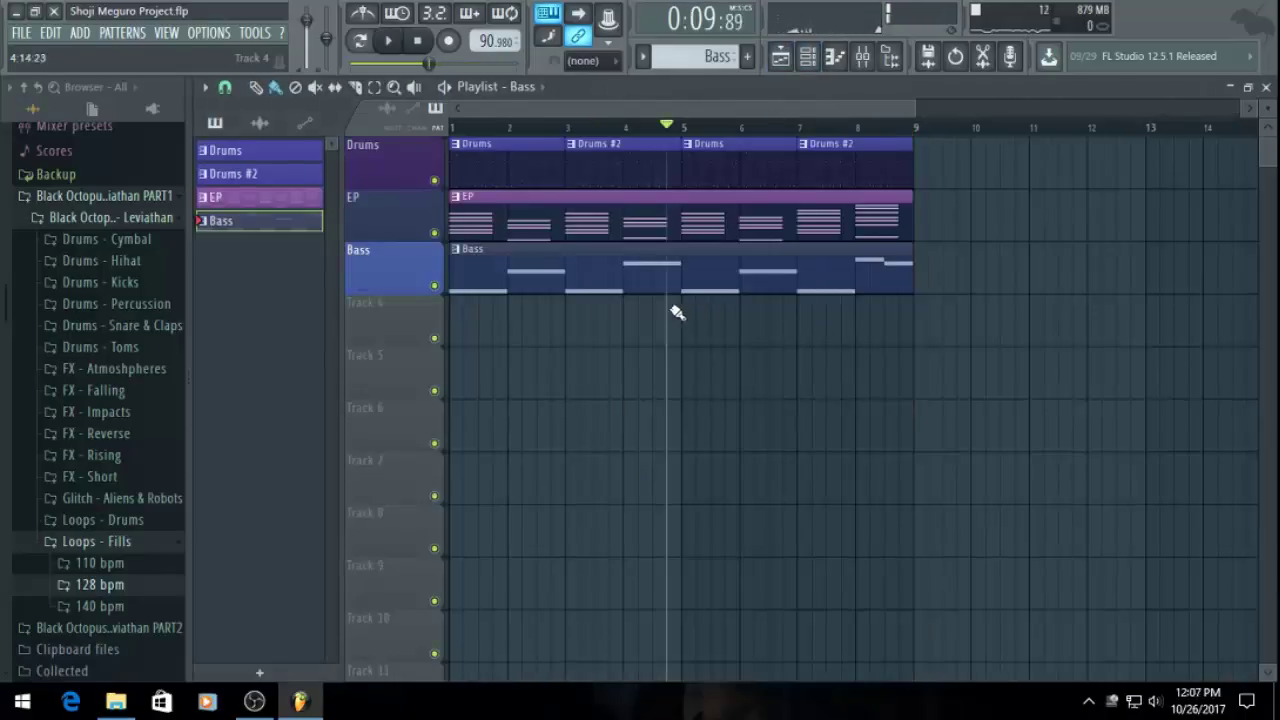
{"action": "scroll", "coordinate": [677, 313], "scroll_direction": "down", "scroll_amount": 2}
{"action": "key", "text": "ctrl+s"}
{"action": "scroll", "coordinate": [666, 320], "scroll_direction": "down", "scroll_amount": 1}
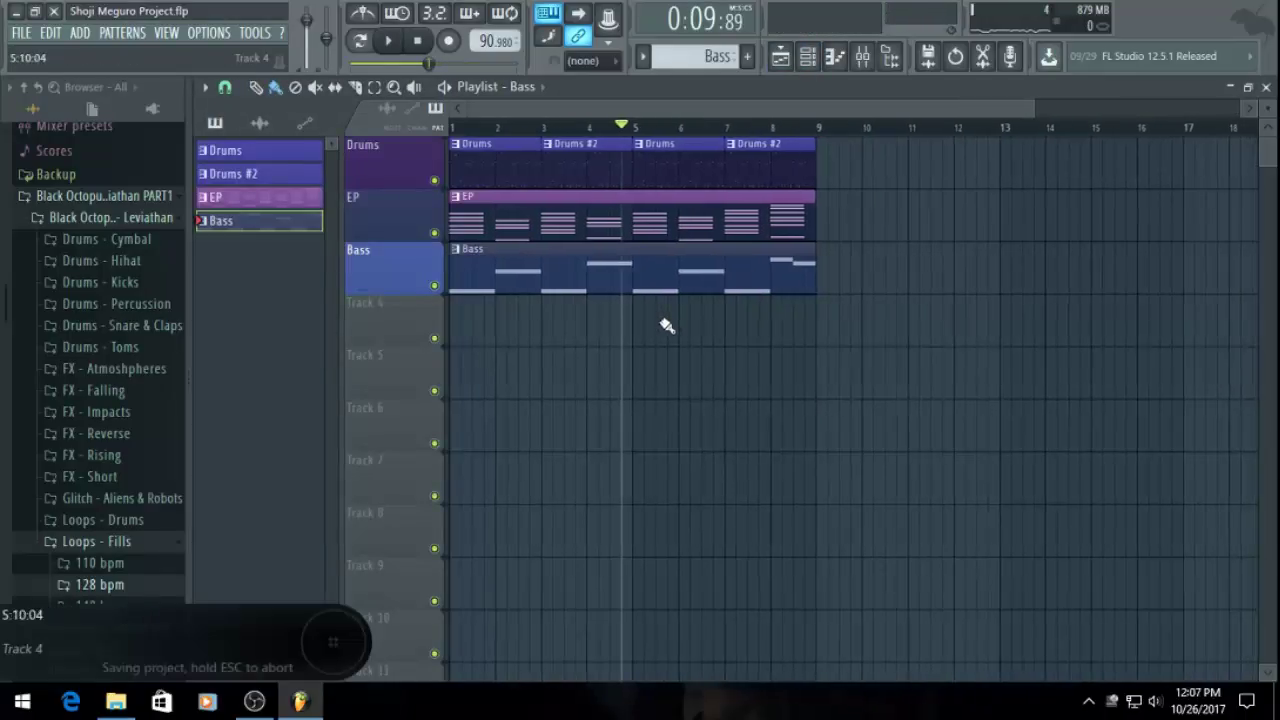
Duplicate all drum, EP and bass clips from bars 1–8 into bars 9–16 of the playlist
{"action": "key", "text": "ctrl+a"}
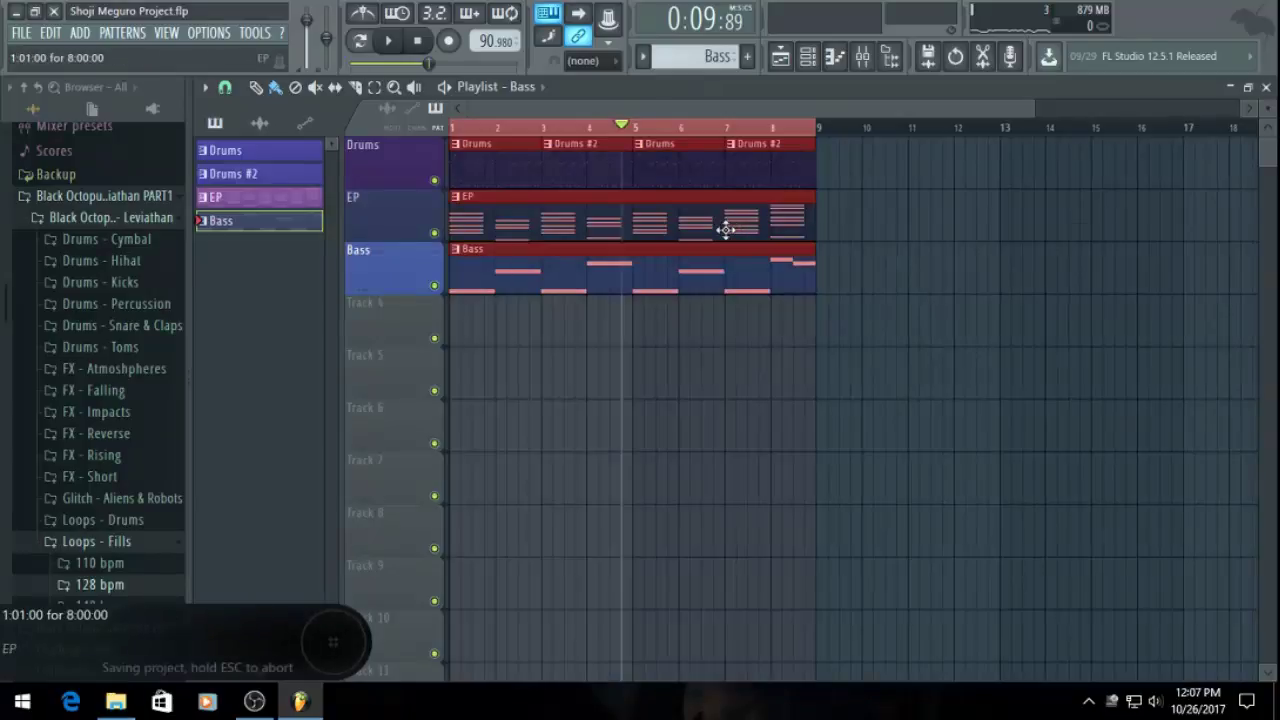
{"action": "key", "text": "ctrl+b"}
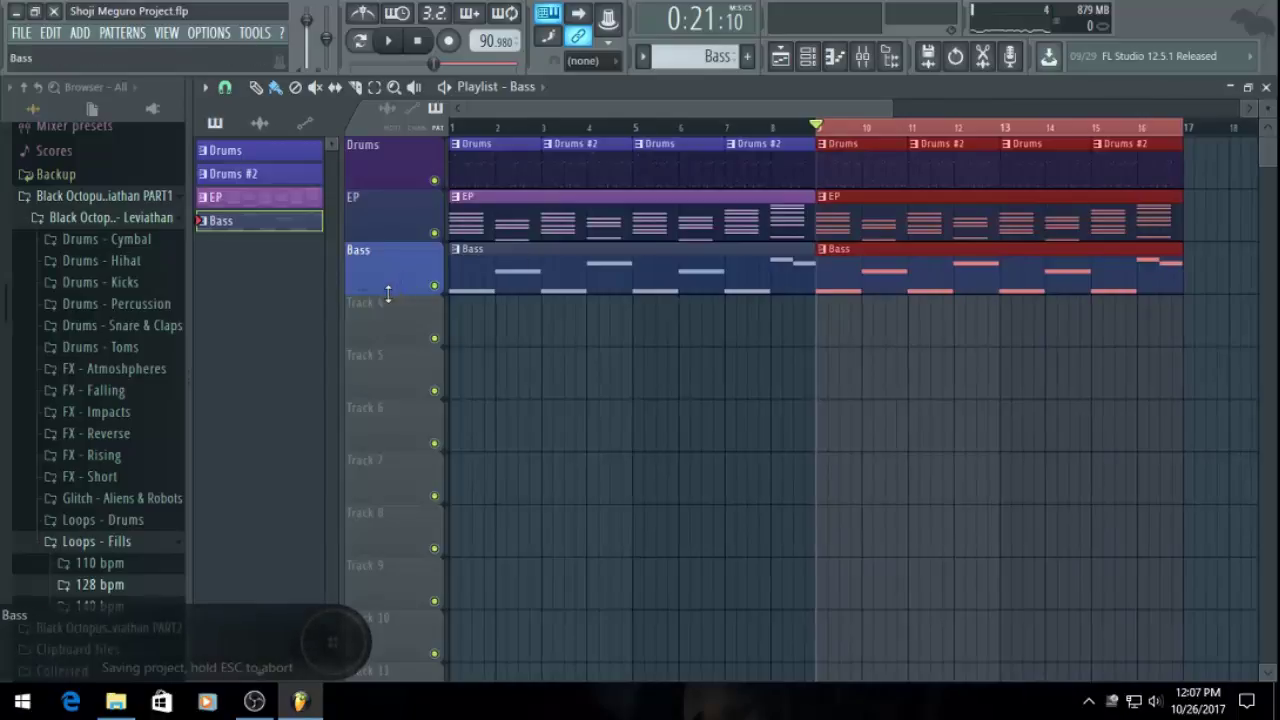
{"action": "left_click", "coordinate": [681, 316]}
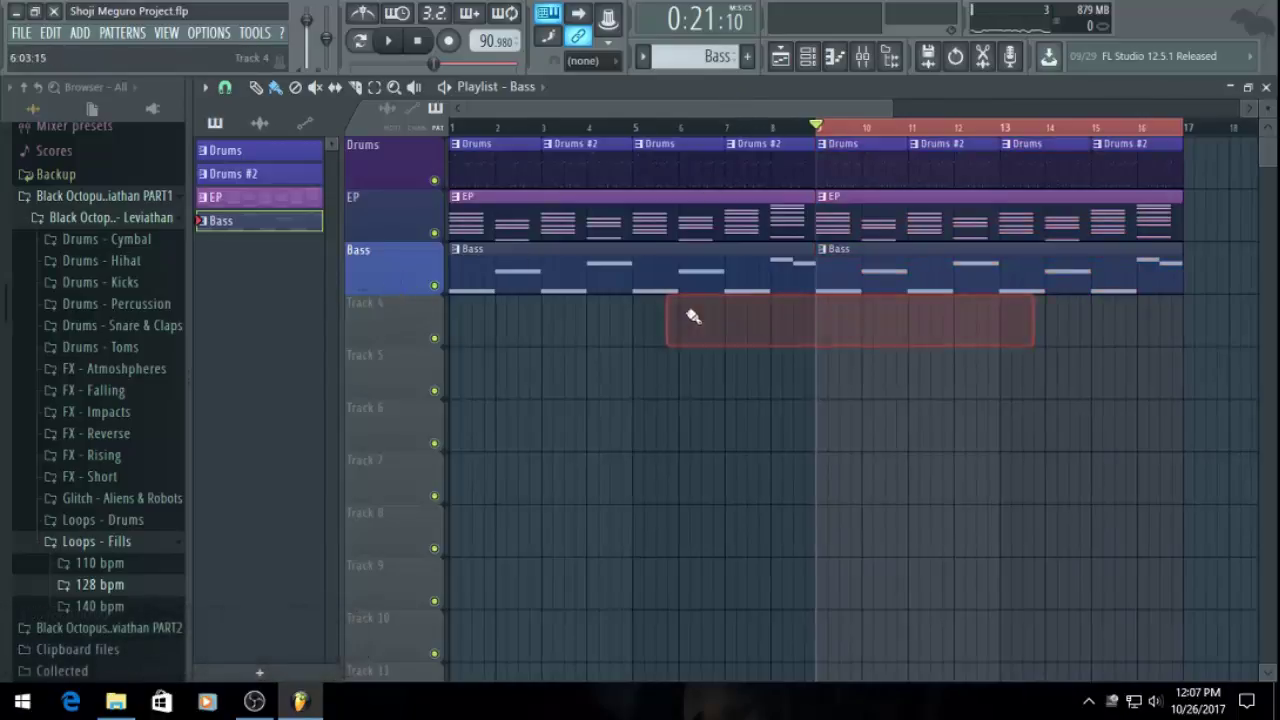
Create a new pattern named Guitar and place it at bar 1 on track 4
{"action": "left_click", "coordinate": [746, 56]}
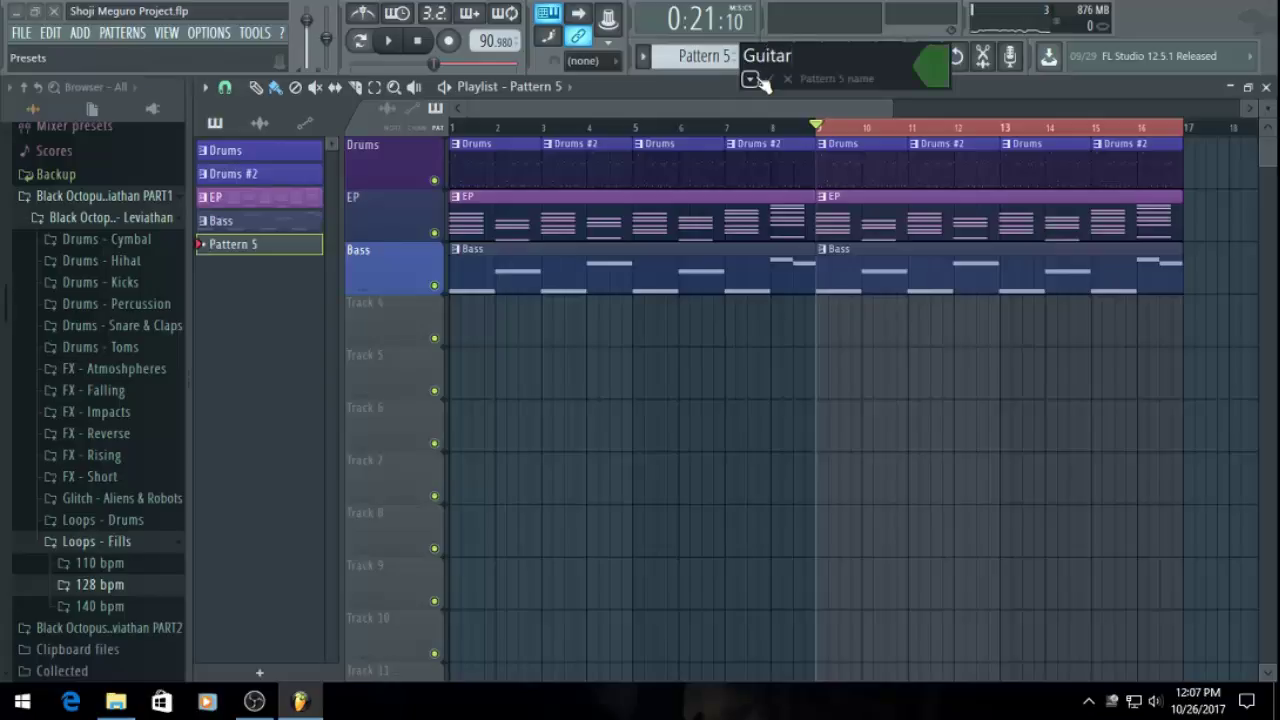
{"action": "key", "text": "Return"}
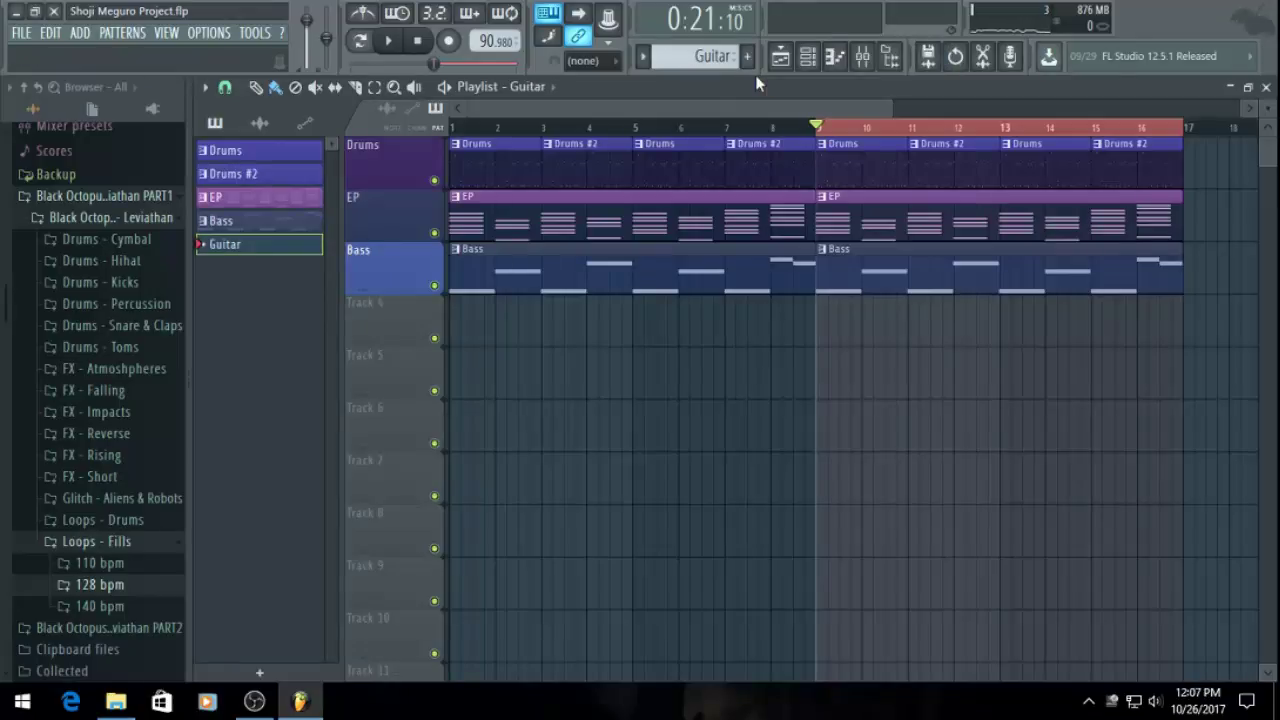
{"action": "left_click_drag", "start_coordinate": [720, 384], "coordinate": [358, 297]}
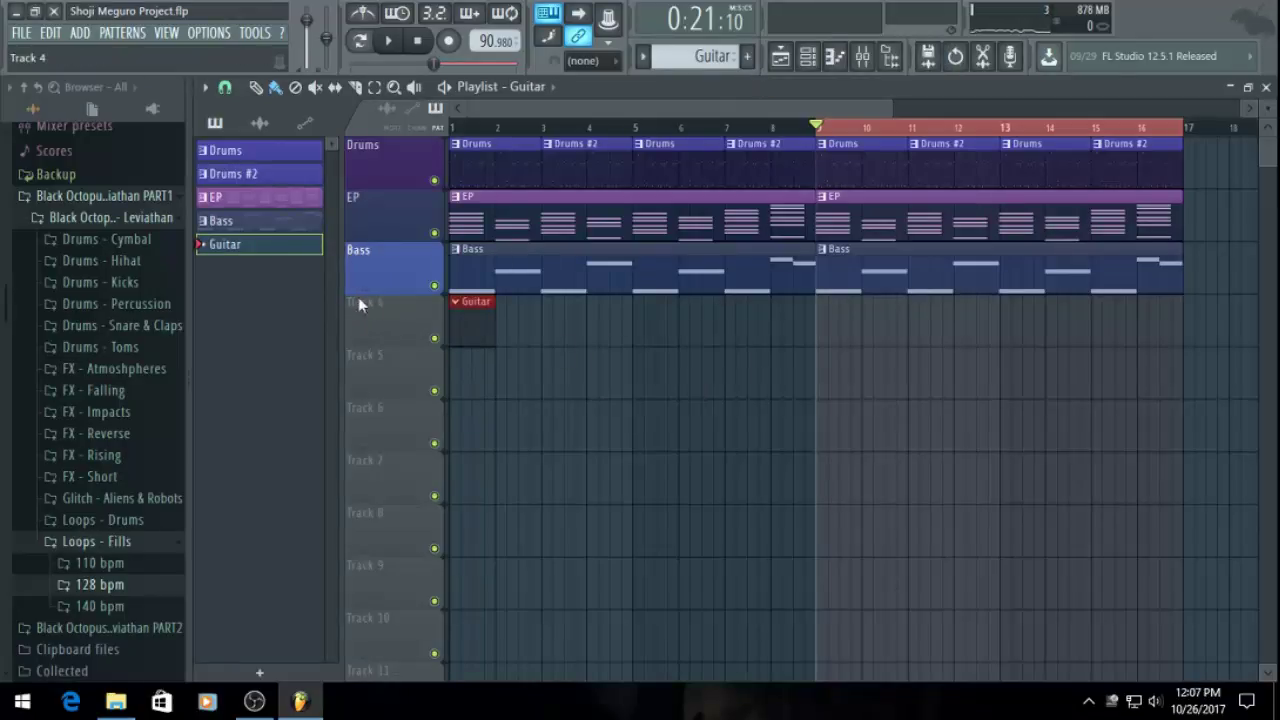
Rename playlist track 4 as Guitar and save the project
{"action": "right_click", "coordinate": [380, 293]}
{"action": "left_click", "coordinate": [405, 300]}
{"action": "type", "text": "Guitar"}
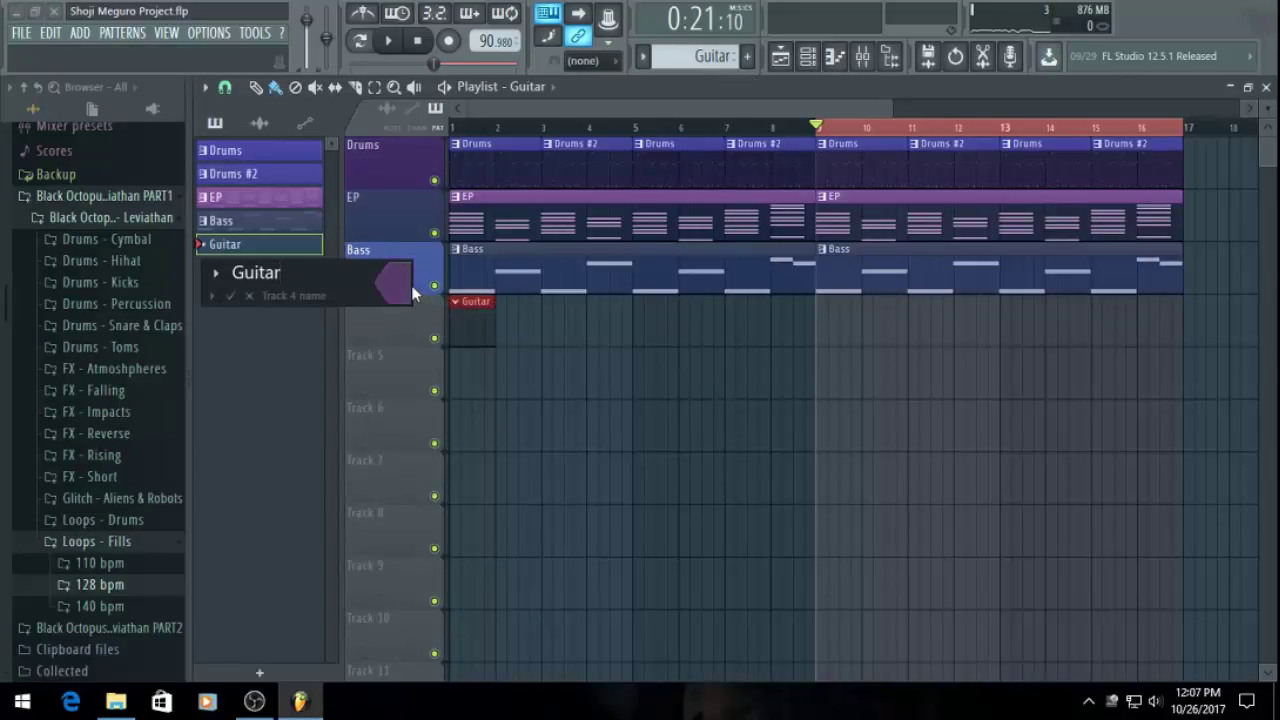
{"action": "key", "text": "Return"}
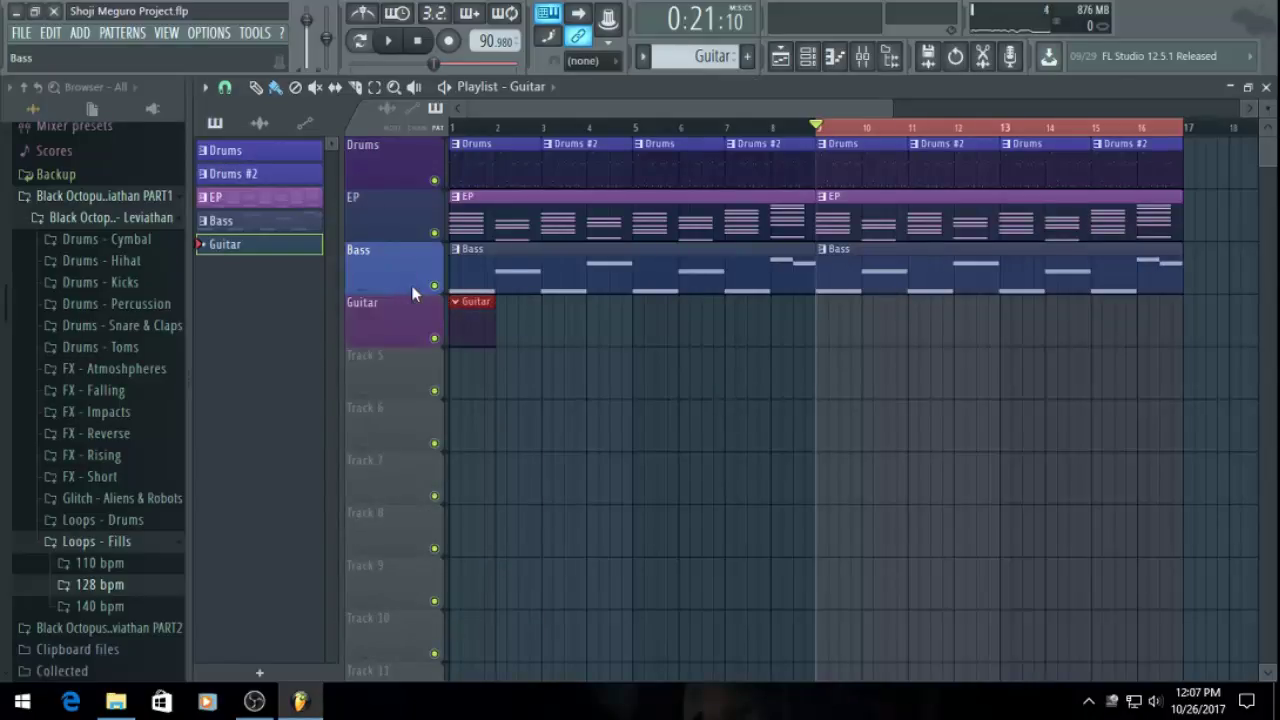
{"action": "key", "text": "ctrl+s"}
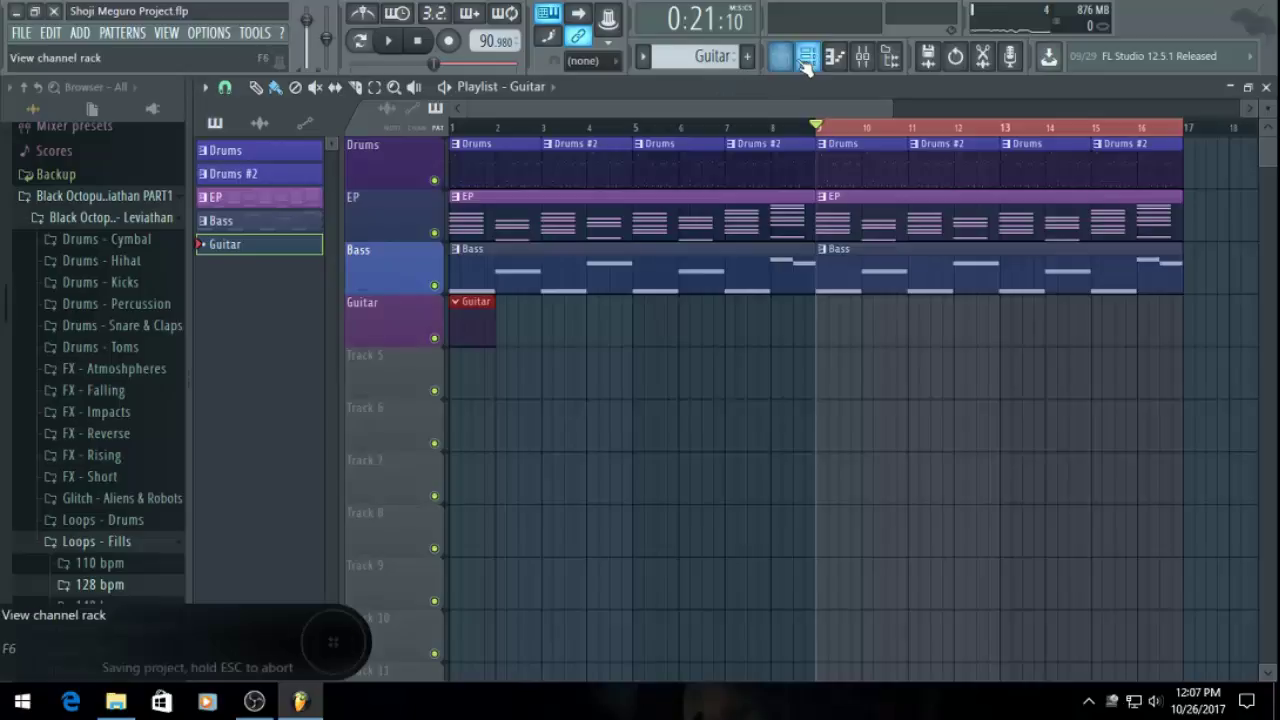
Replace the Orchestral channel's instrument with Kontakt 5
{"action": "left_click", "coordinate": [807, 56]}
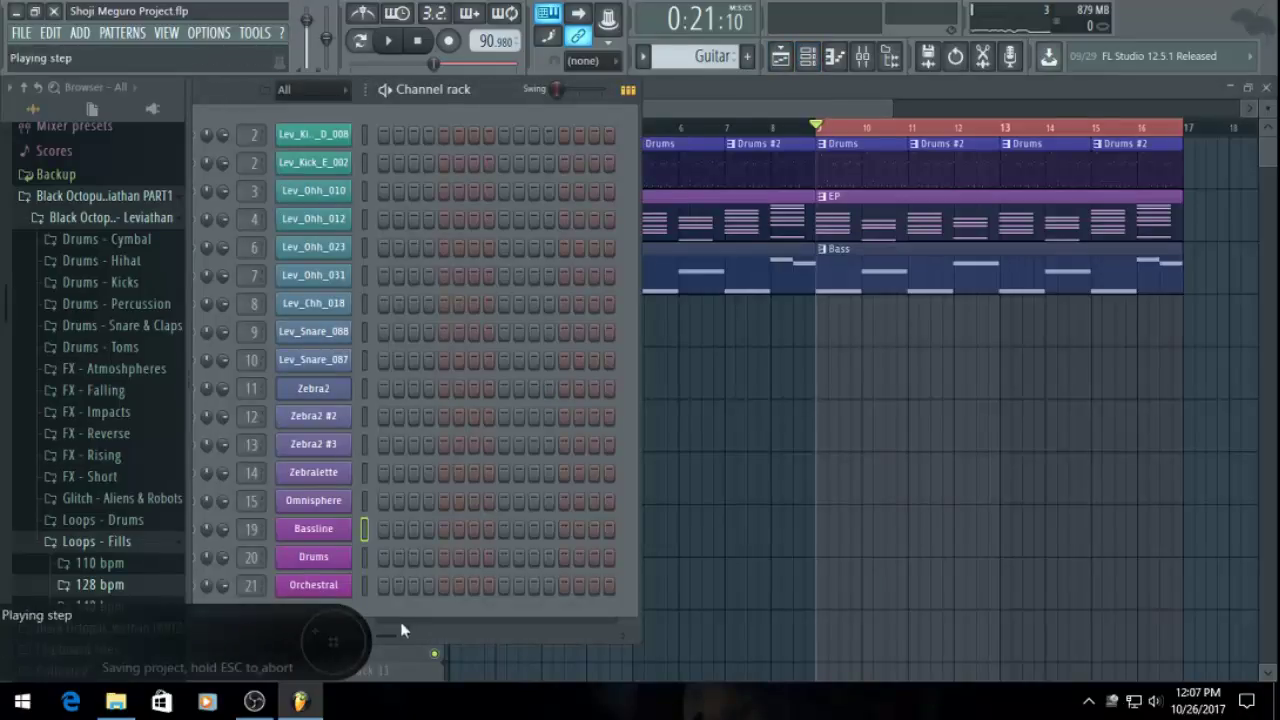
{"action": "left_click", "coordinate": [280, 632]}
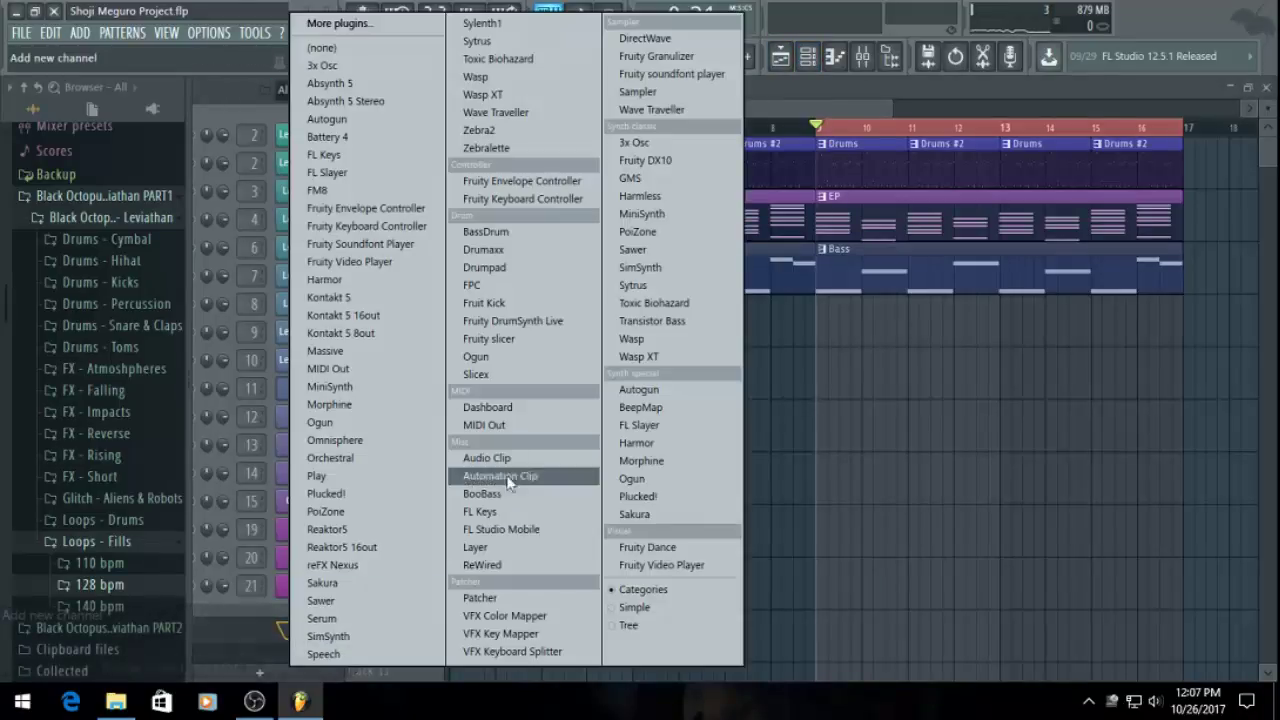
{"action": "left_click", "coordinate": [239, 118]}
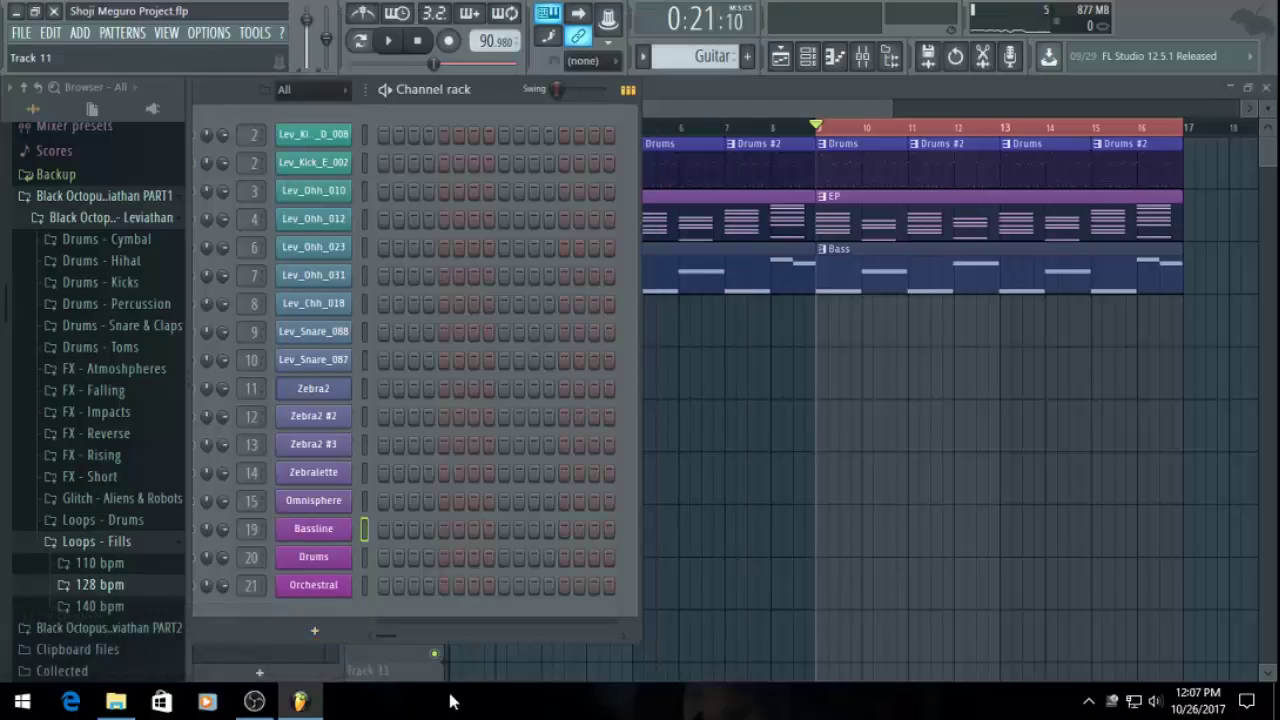
{"action": "right_click", "coordinate": [325, 598]}
{"action": "mouse_move", "coordinate": [420, 575]}
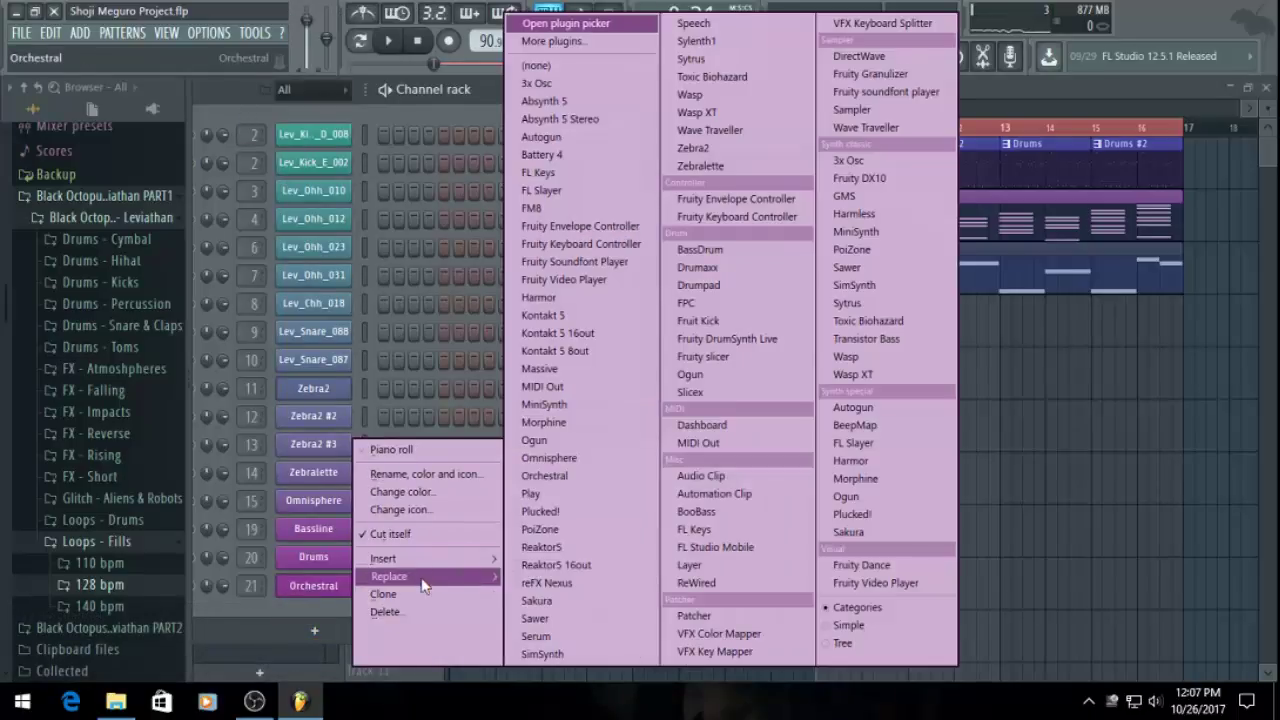
{"action": "left_click", "coordinate": [543, 317]}
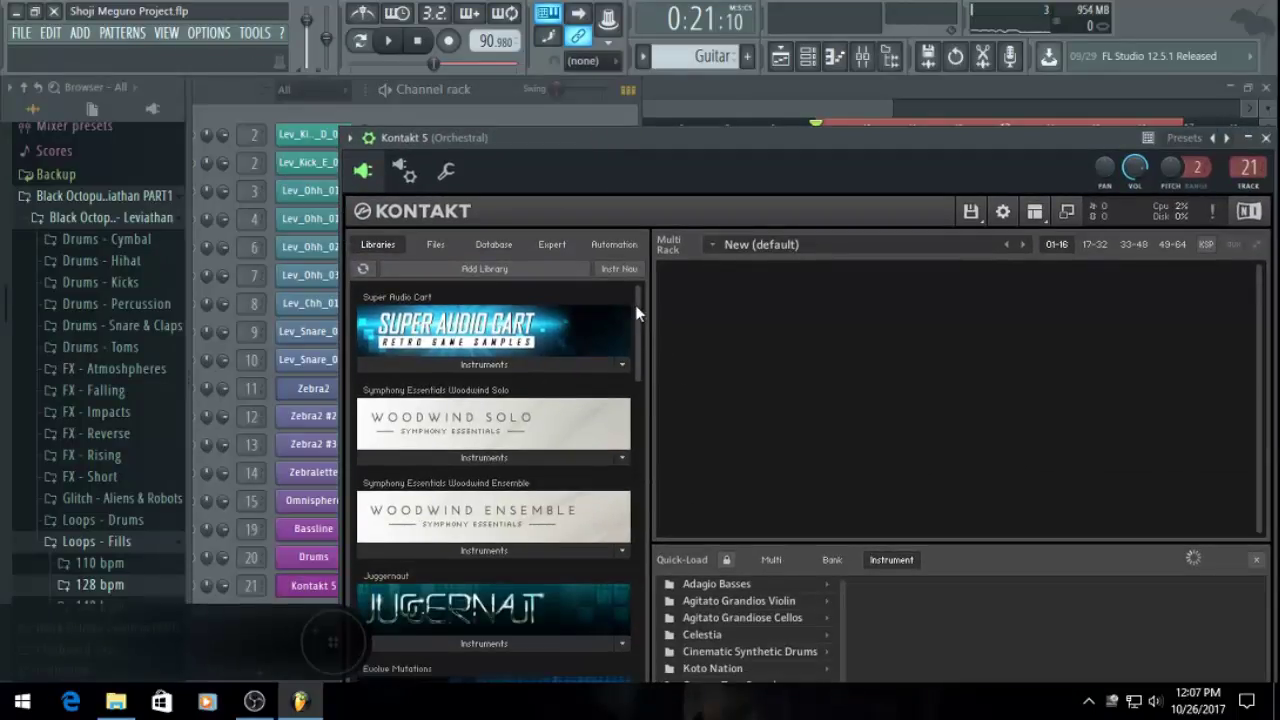
Load Archtop.nki from the Archtop library into Kontakt and close the instrument window
{"action": "left_click_drag", "start_coordinate": [636, 306], "coordinate": [650, 574]}
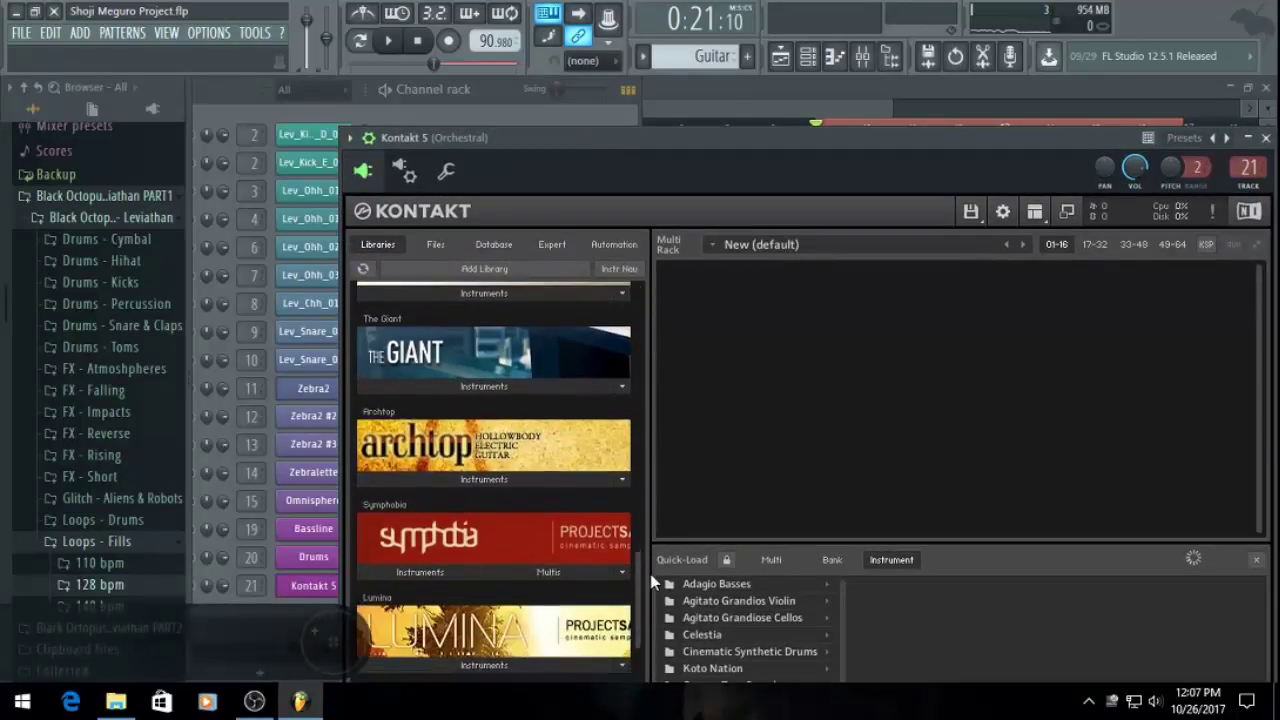
{"action": "left_click", "coordinate": [468, 479]}
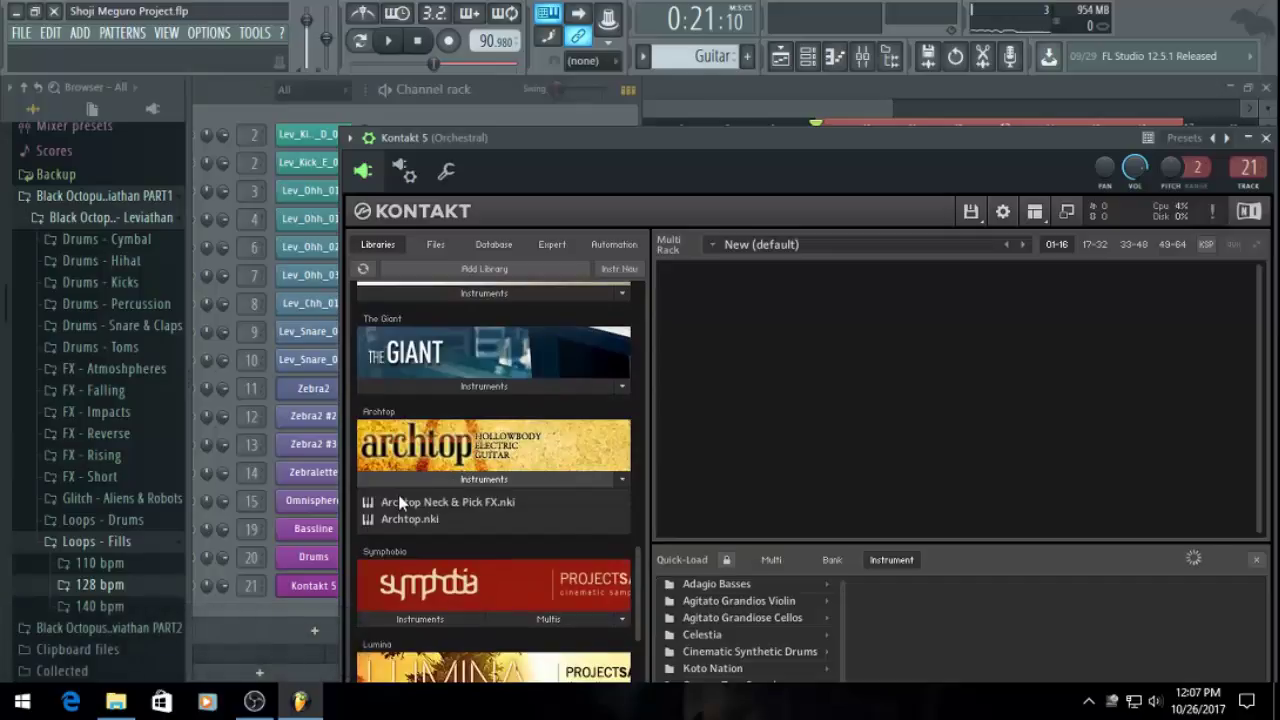
{"action": "double_click", "coordinate": [409, 517]}
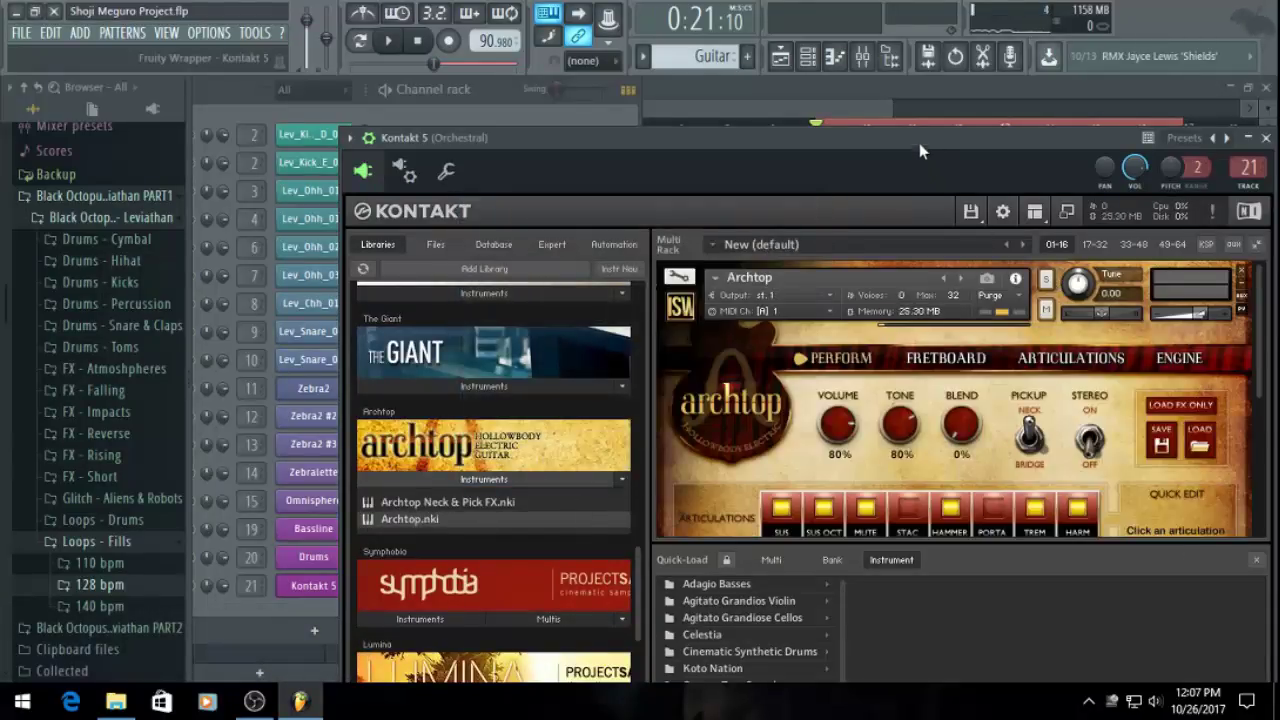
{"action": "left_click_drag", "start_coordinate": [919, 143], "coordinate": [736, 126]}
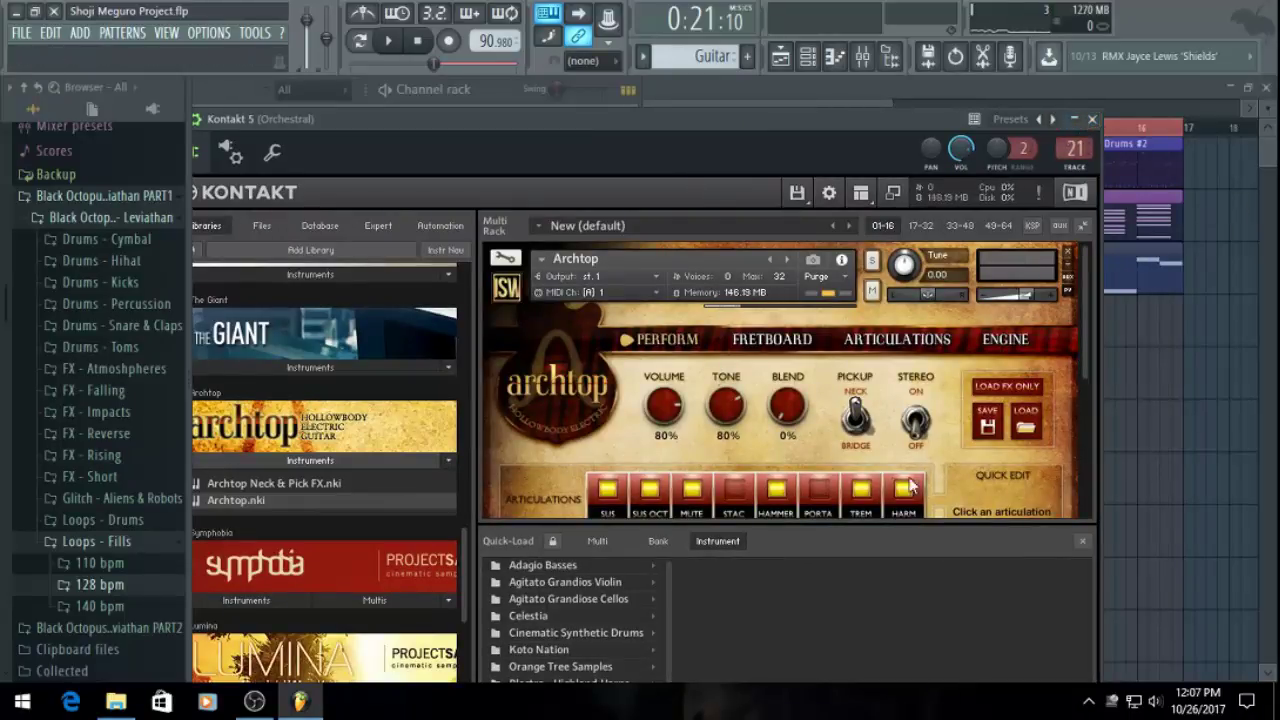
{"action": "scroll", "coordinate": [1042, 396], "scroll_direction": "down", "scroll_amount": 1}
{"action": "left_click", "coordinate": [1087, 118]}
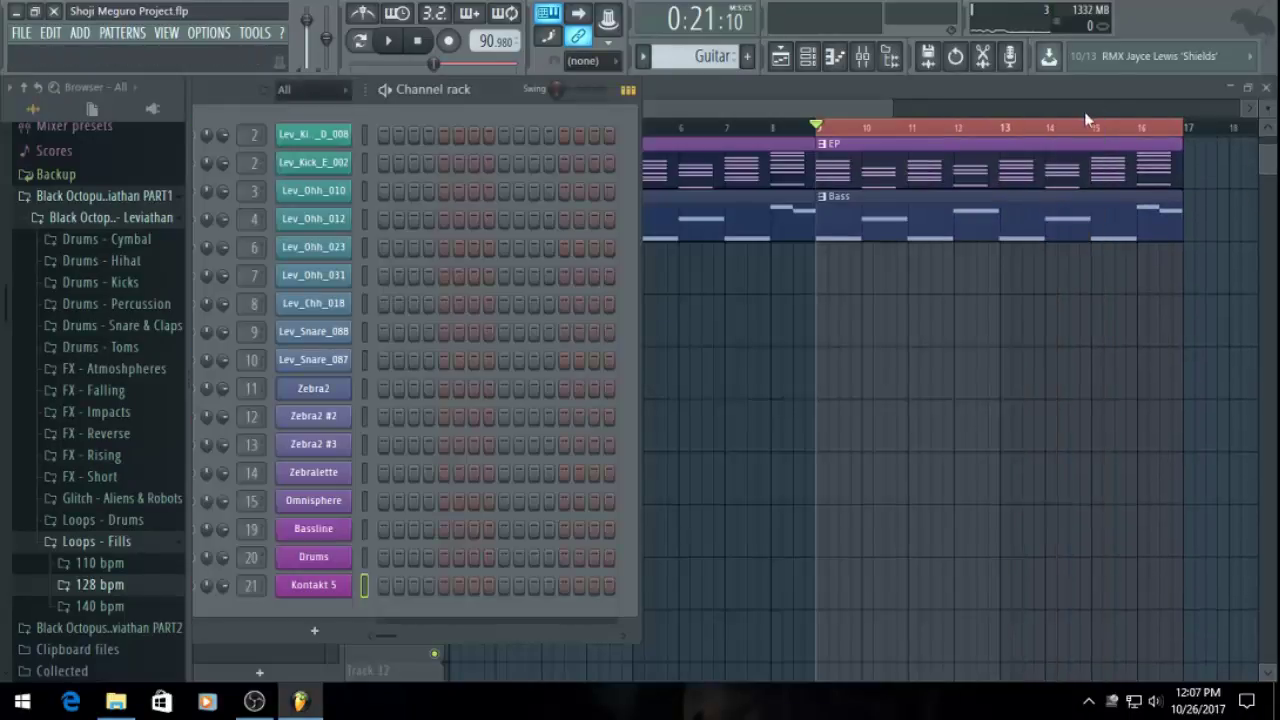
Return to the playlist, set the playback position to bar 1 and clear the time selection
{"action": "left_click_drag", "start_coordinate": [708, 303], "coordinate": [511, 268]}
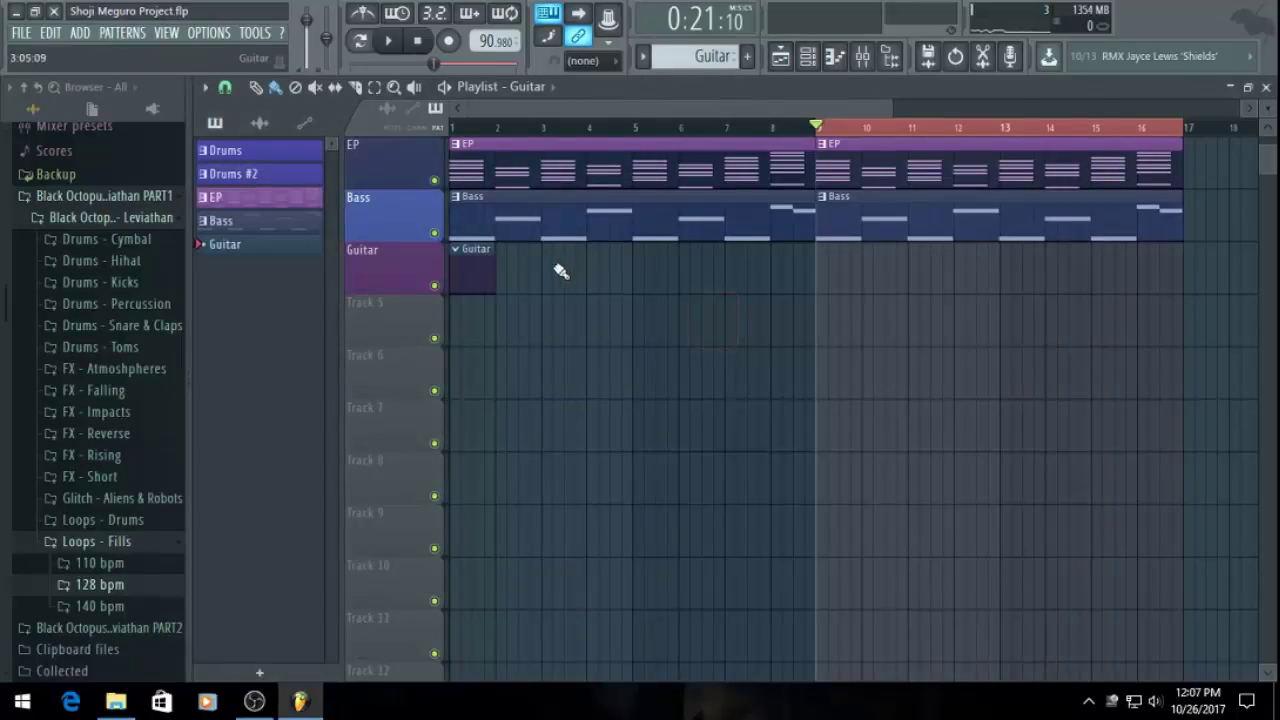
{"action": "scroll", "coordinate": [565, 275], "scroll_direction": "up", "scroll_amount": 2}
{"action": "scroll", "coordinate": [587, 297], "scroll_direction": "down", "scroll_amount": 2}
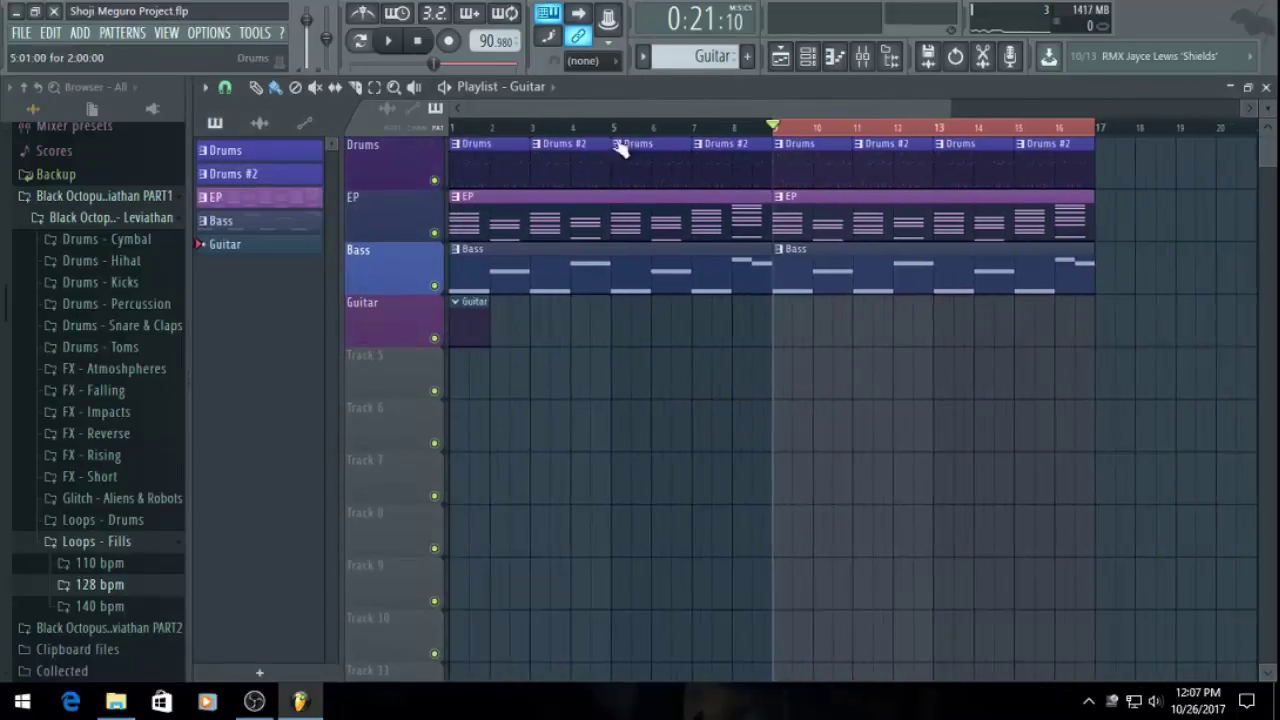
{"action": "left_click", "coordinate": [456, 130]}
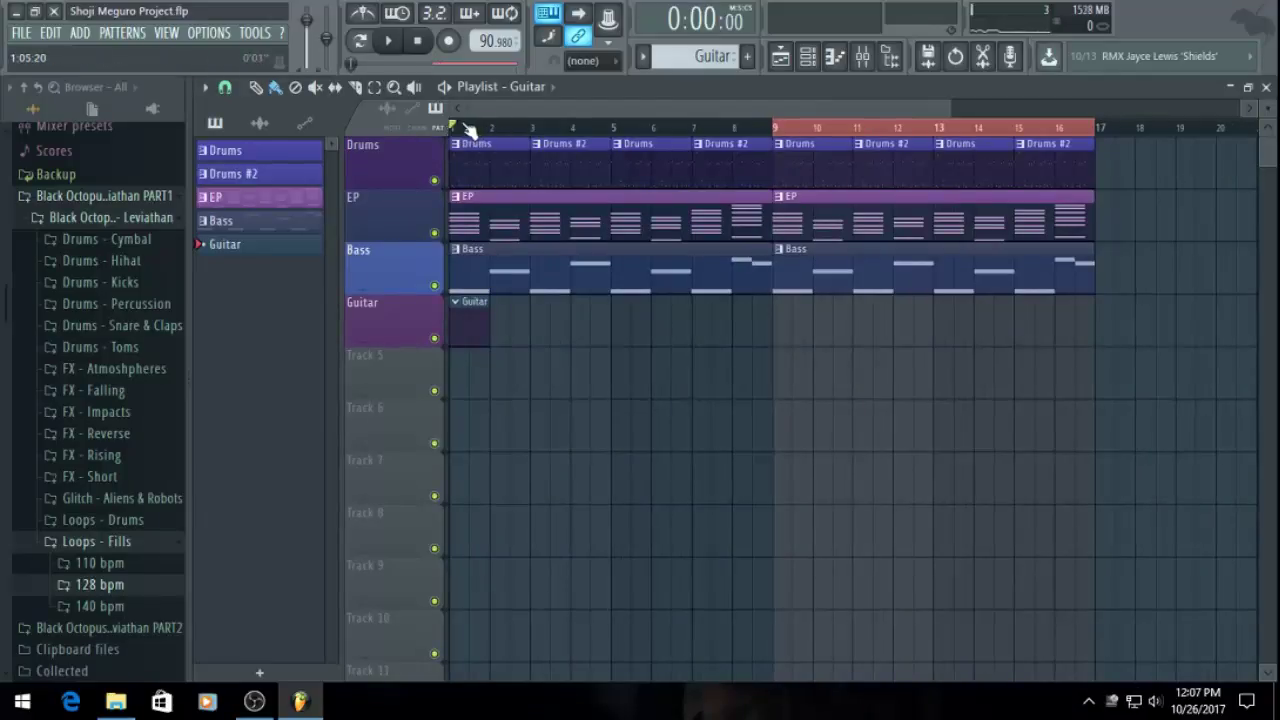
{"action": "key", "text": "ctrl+d"}
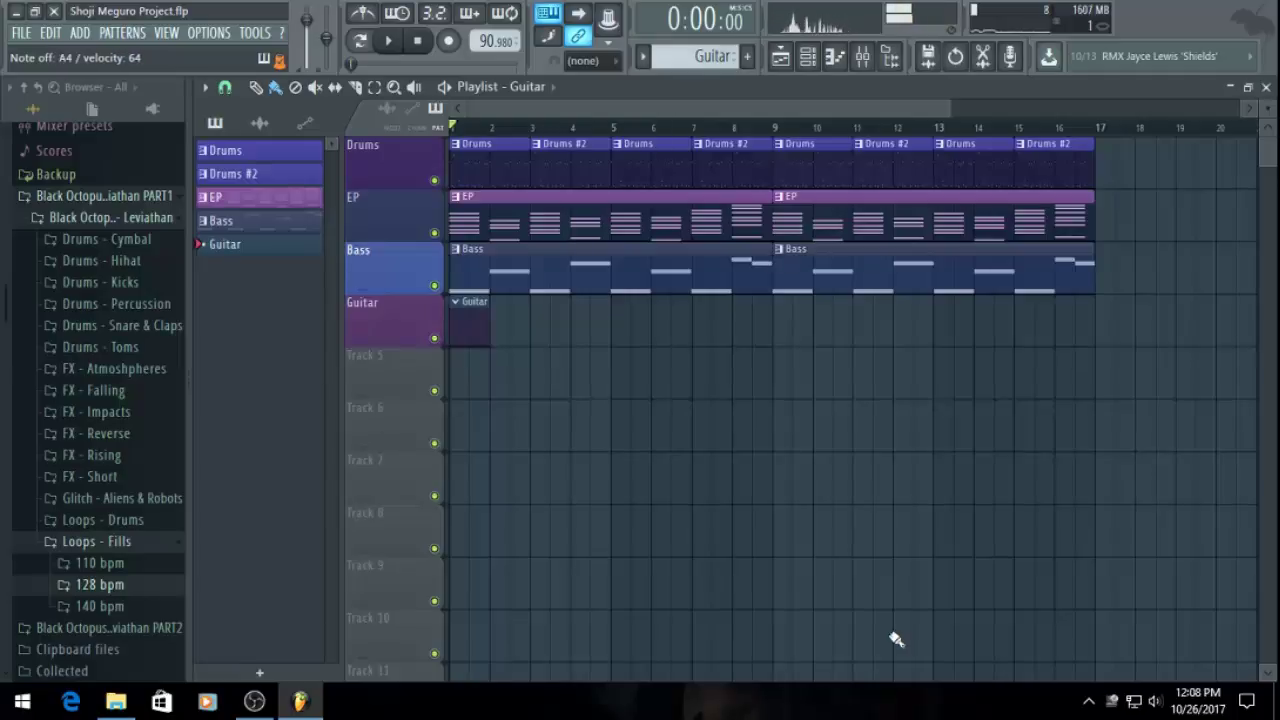
Rename the Kontakt 5 channel as guitar
{"action": "left_click", "coordinate": [810, 66]}
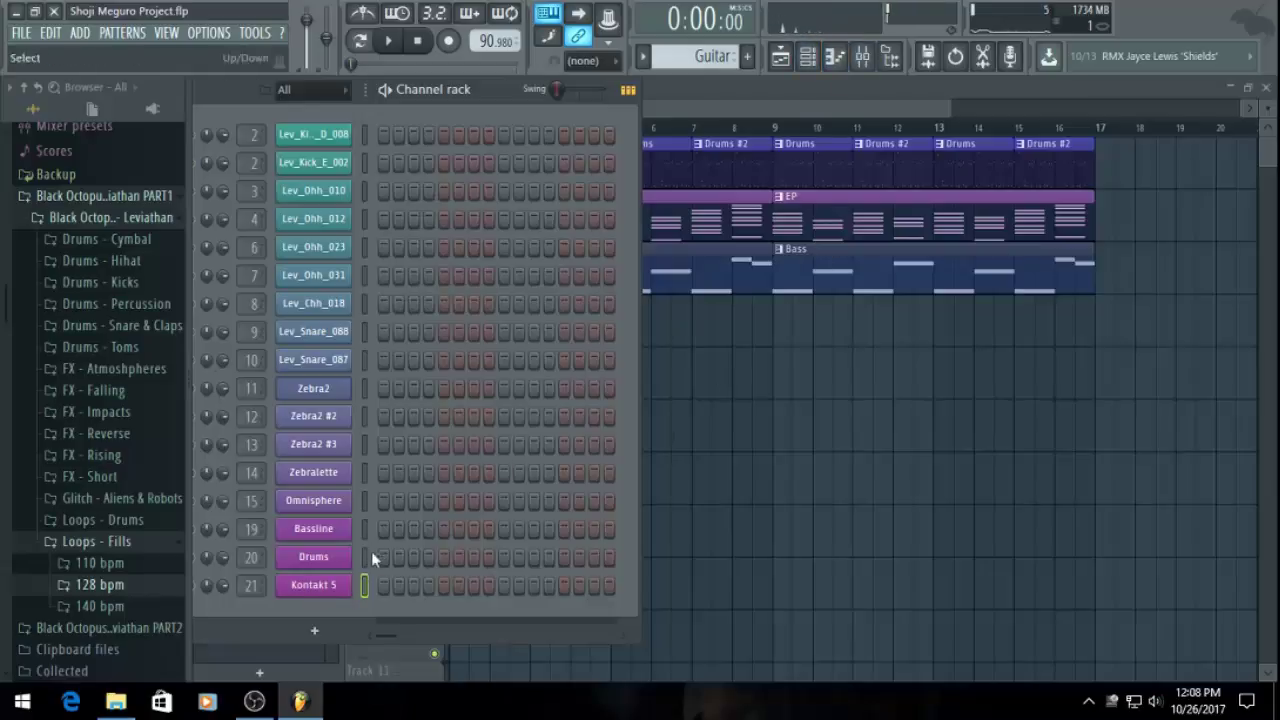
{"action": "right_click", "coordinate": [335, 590]}
{"action": "left_click", "coordinate": [462, 470]}
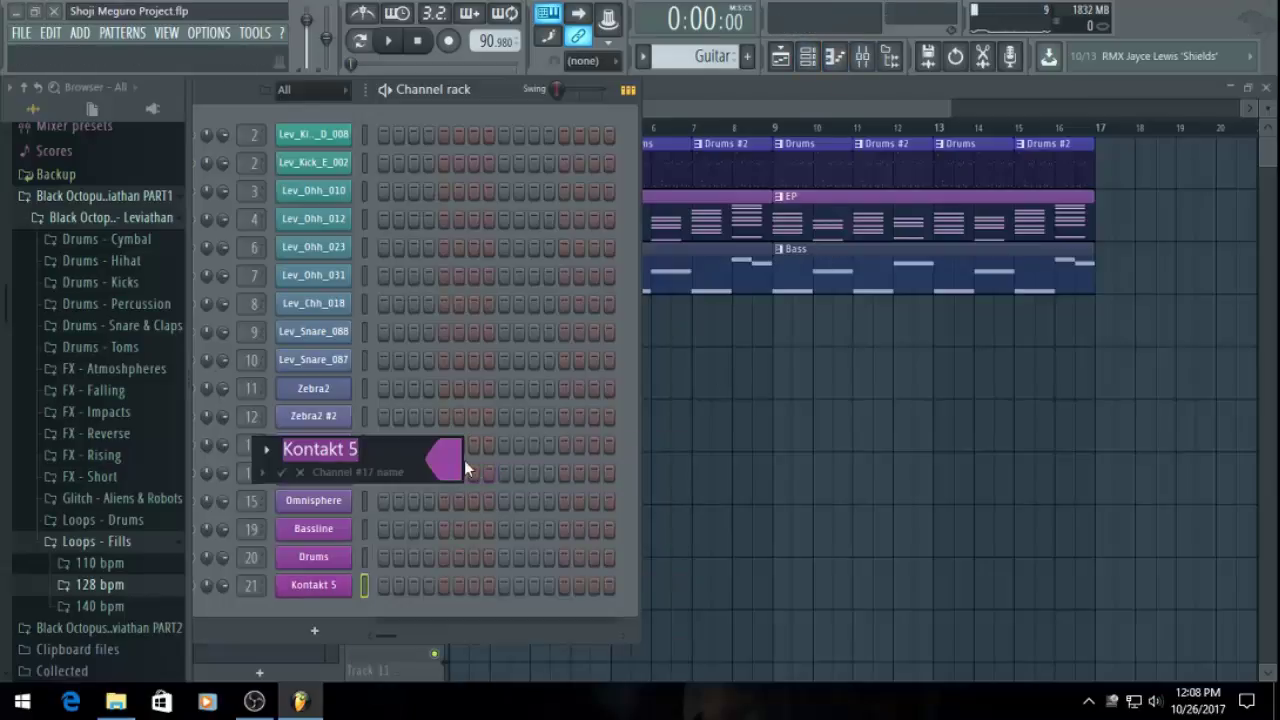
{"action": "type", "text": "guitar"}
{"action": "key", "text": "Return"}
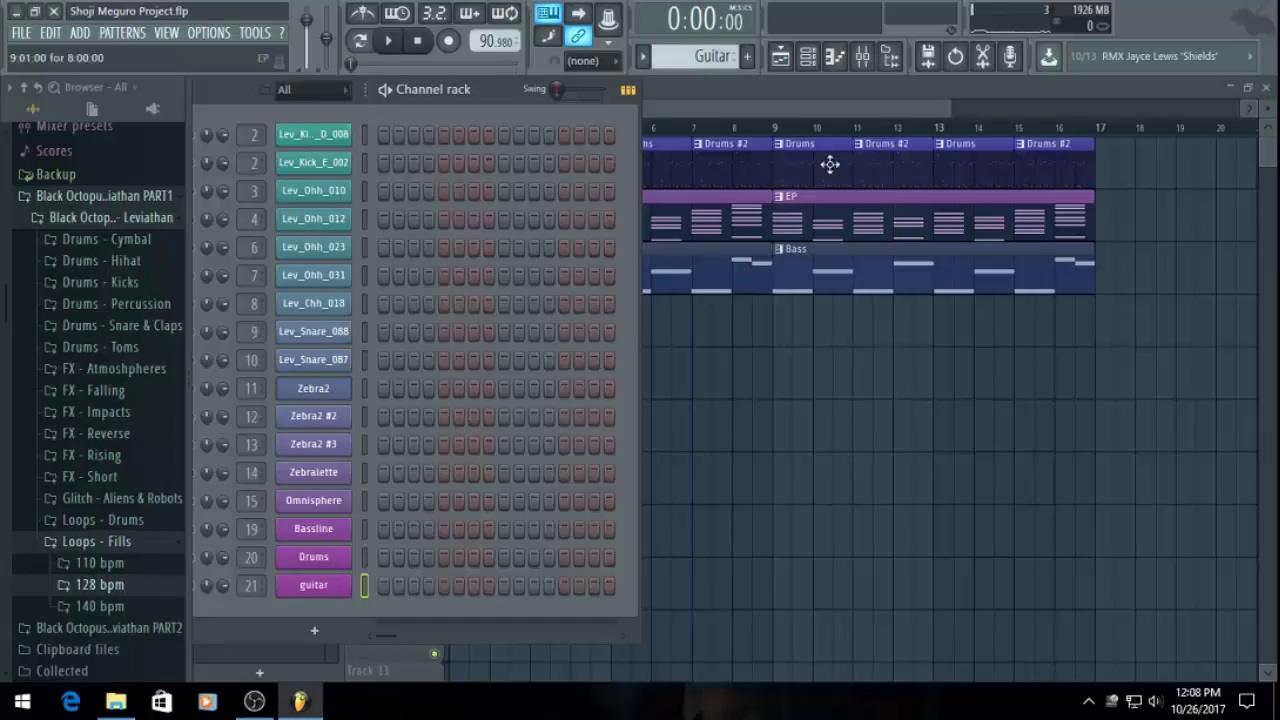
Add Fruity Reeverb 2 and Fruity delay 2 to the first two effect slots of mixer track 21
{"action": "left_click", "coordinate": [864, 62]}
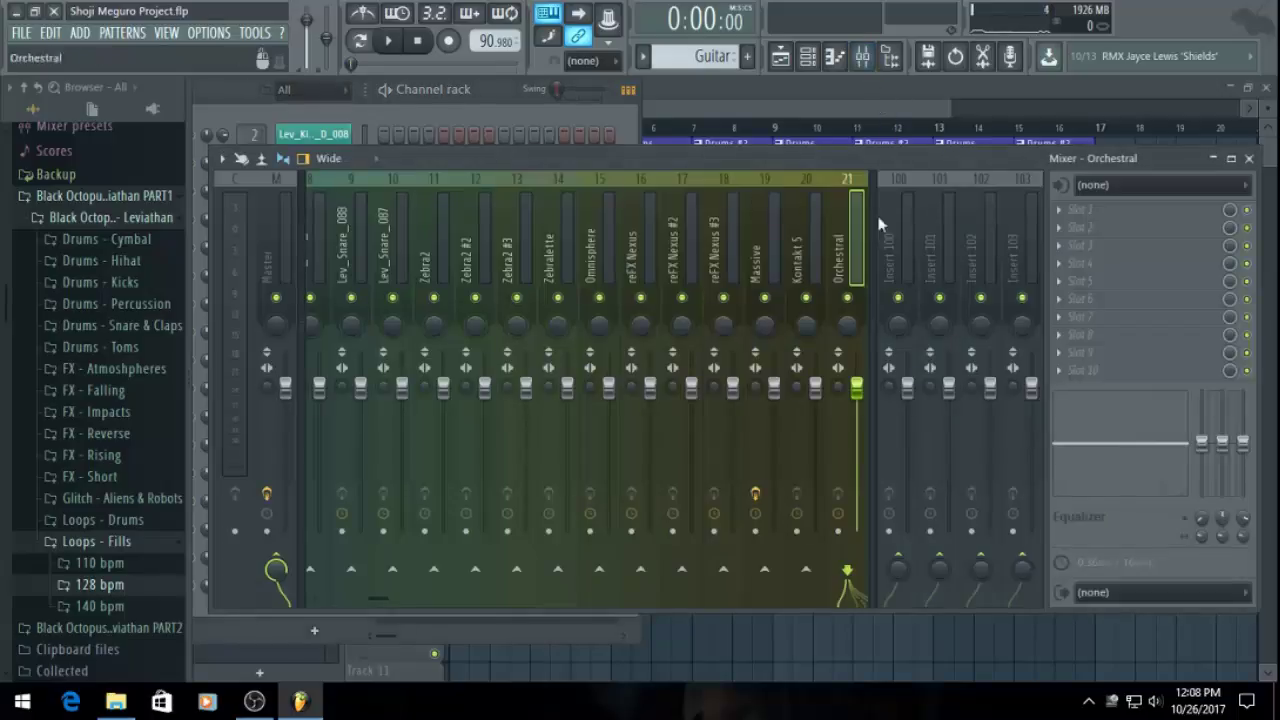
{"action": "left_click", "coordinate": [1084, 215]}
{"action": "left_click", "coordinate": [809, 142]}
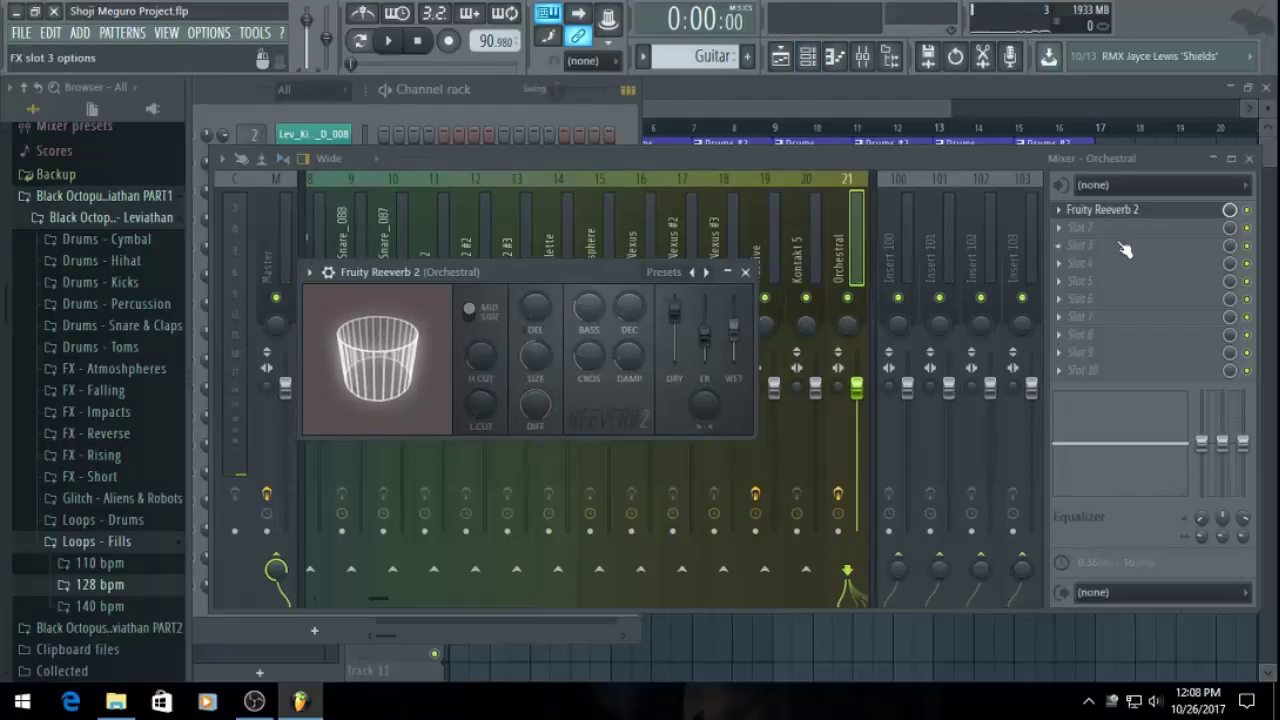
{"action": "left_click", "coordinate": [1080, 234]}
{"action": "left_click", "coordinate": [645, 137]}
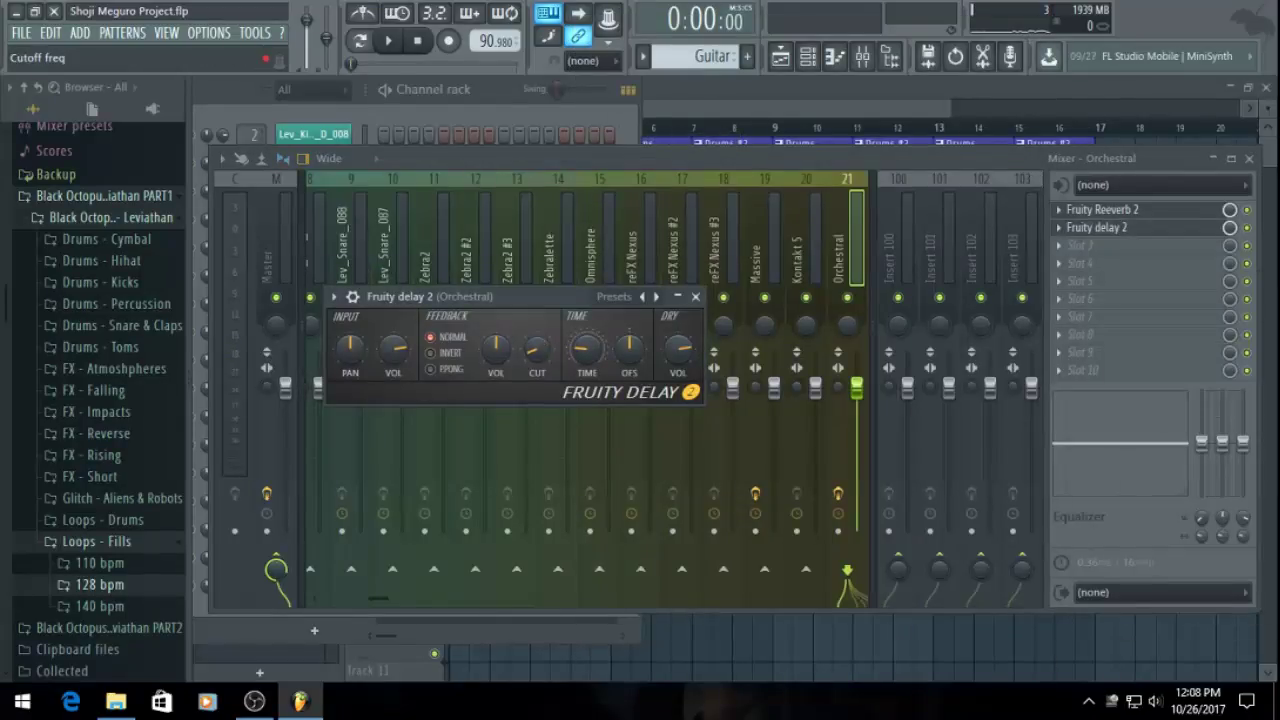
{"action": "left_click", "coordinate": [726, 93]}
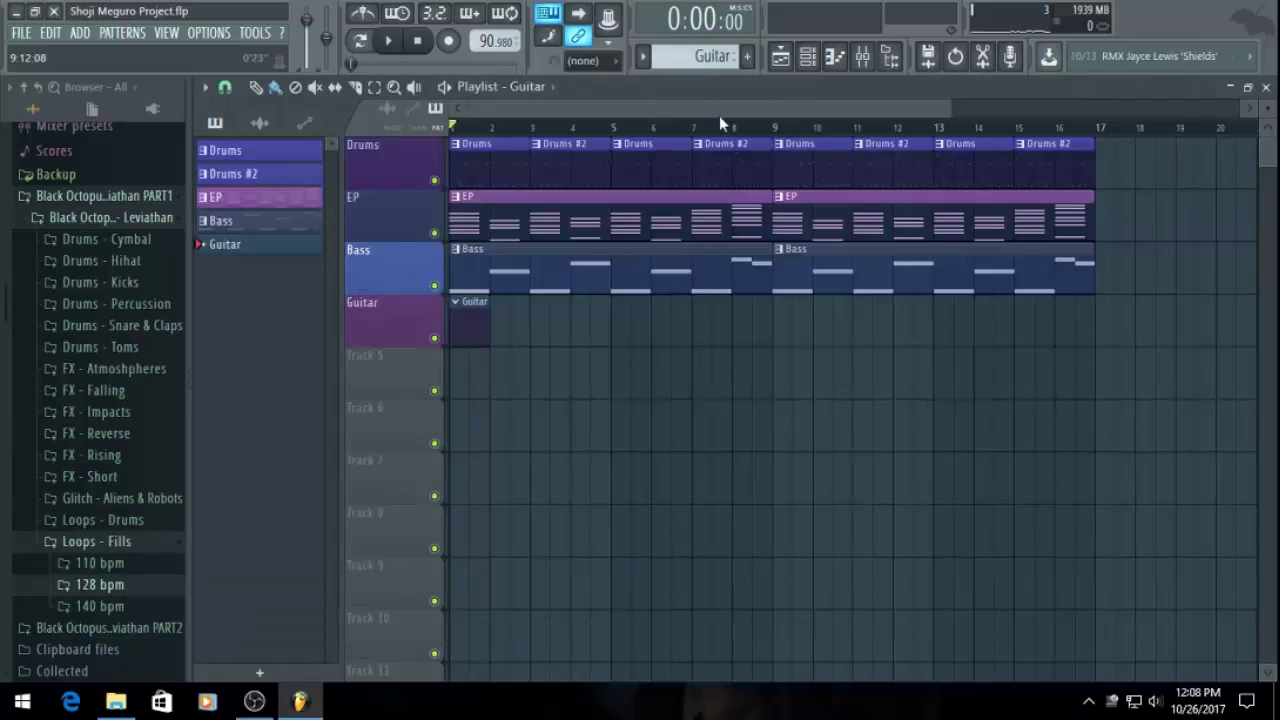
Pan the Drums channel 12% left and play the arrangement from bar 1 while trying out guitar notes
{"action": "left_click", "coordinate": [807, 56]}
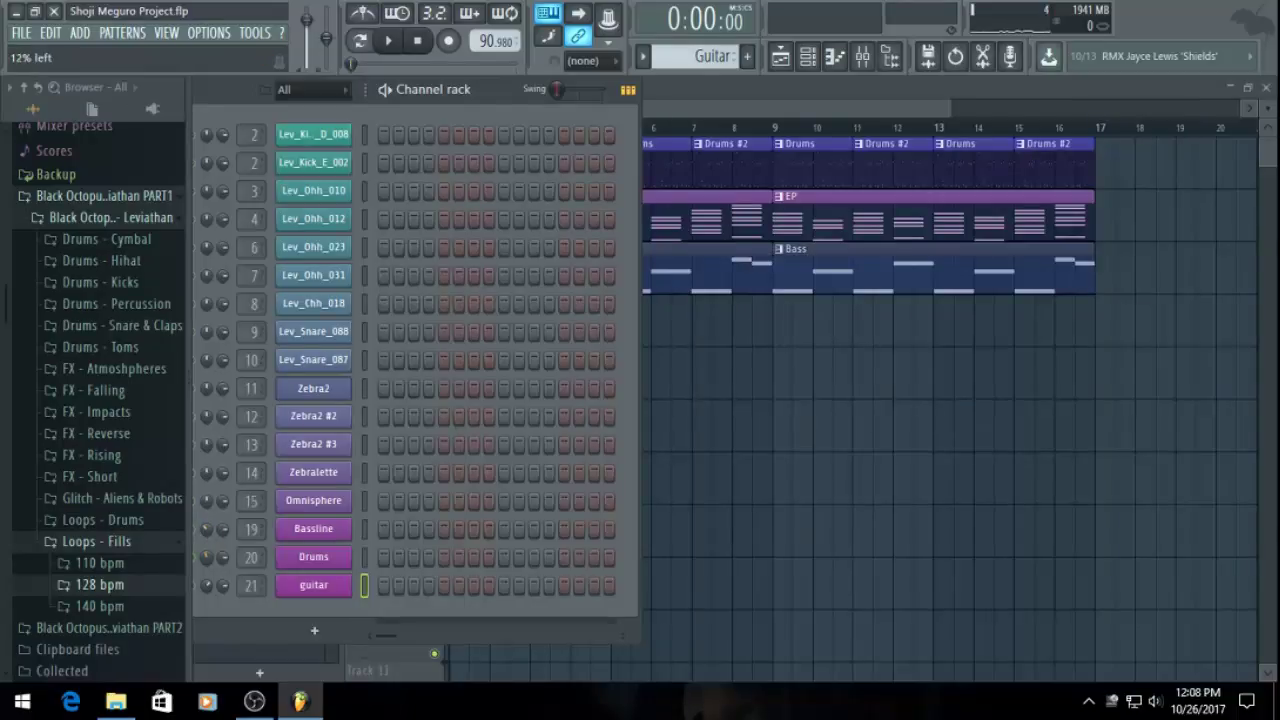
{"action": "left_click", "coordinate": [736, 110]}
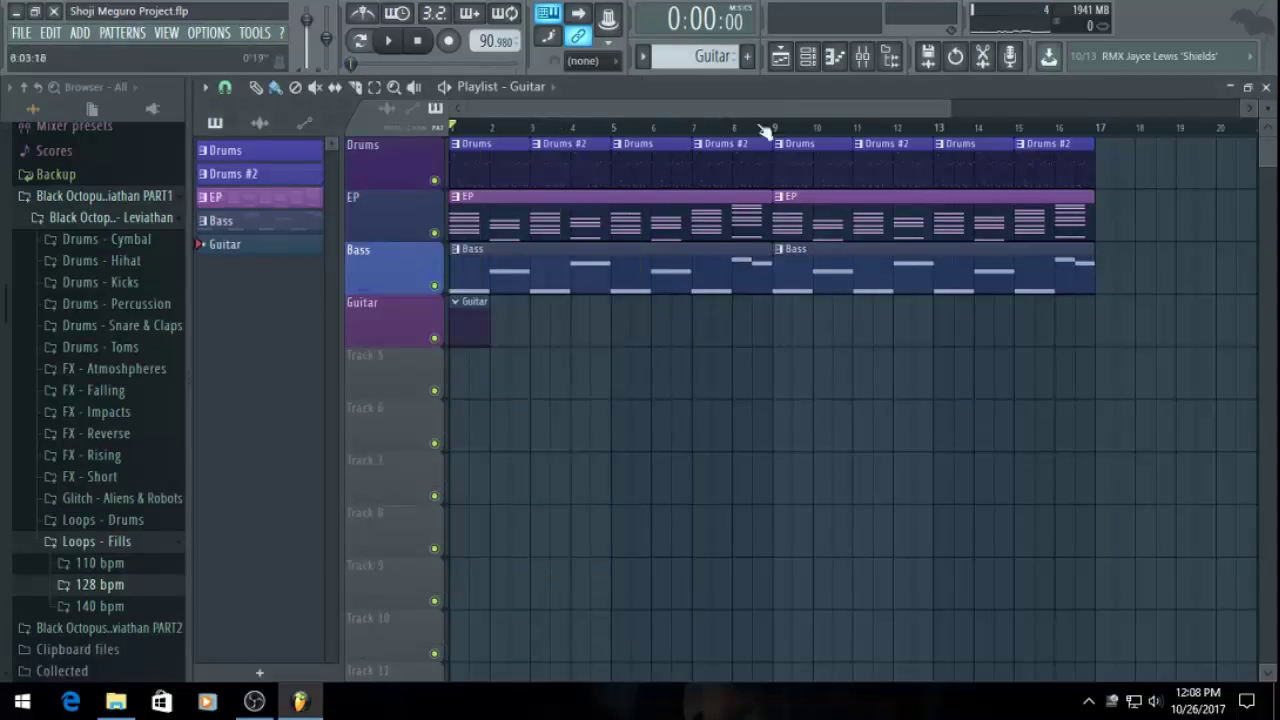
{"action": "key", "text": "space"}
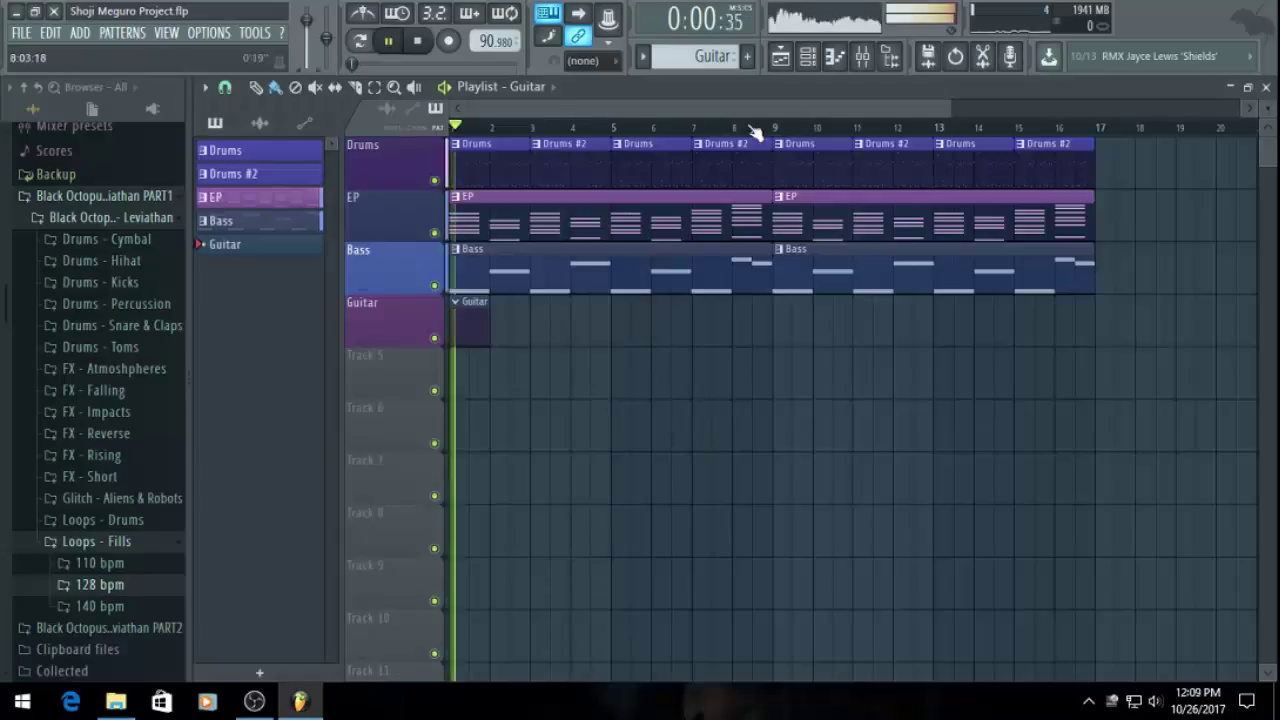
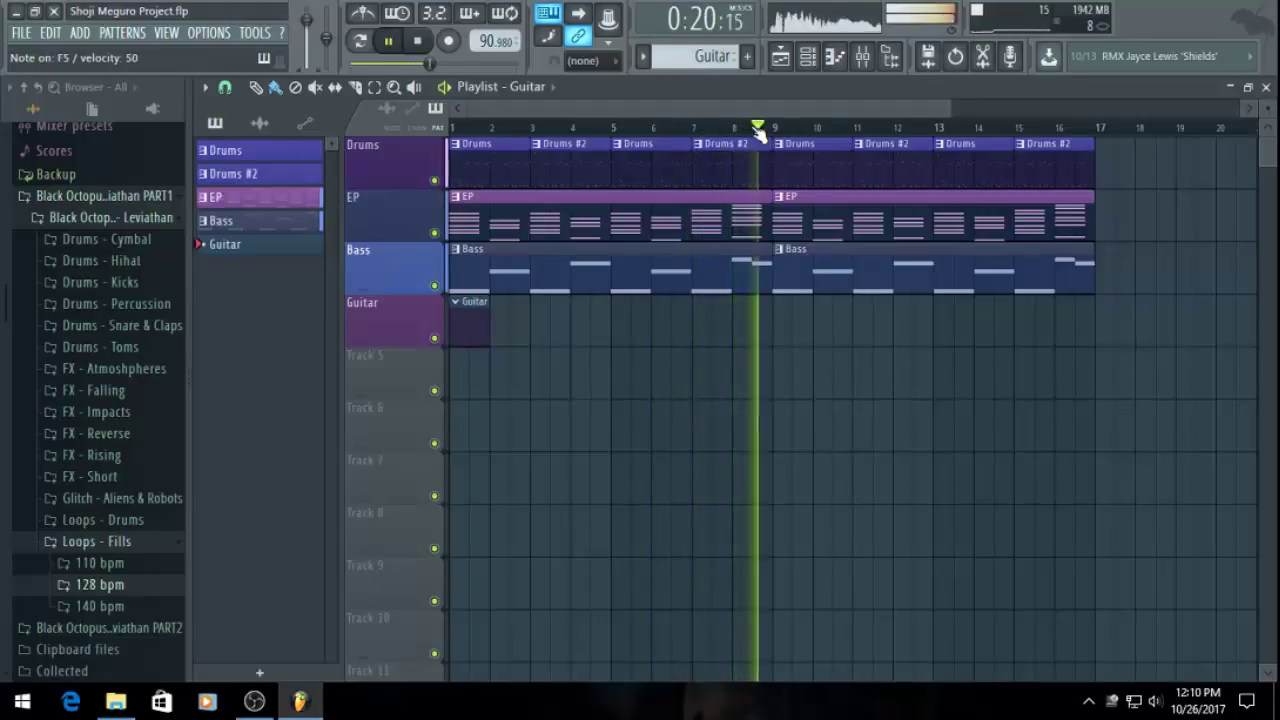
{"action": "key", "text": "space"}
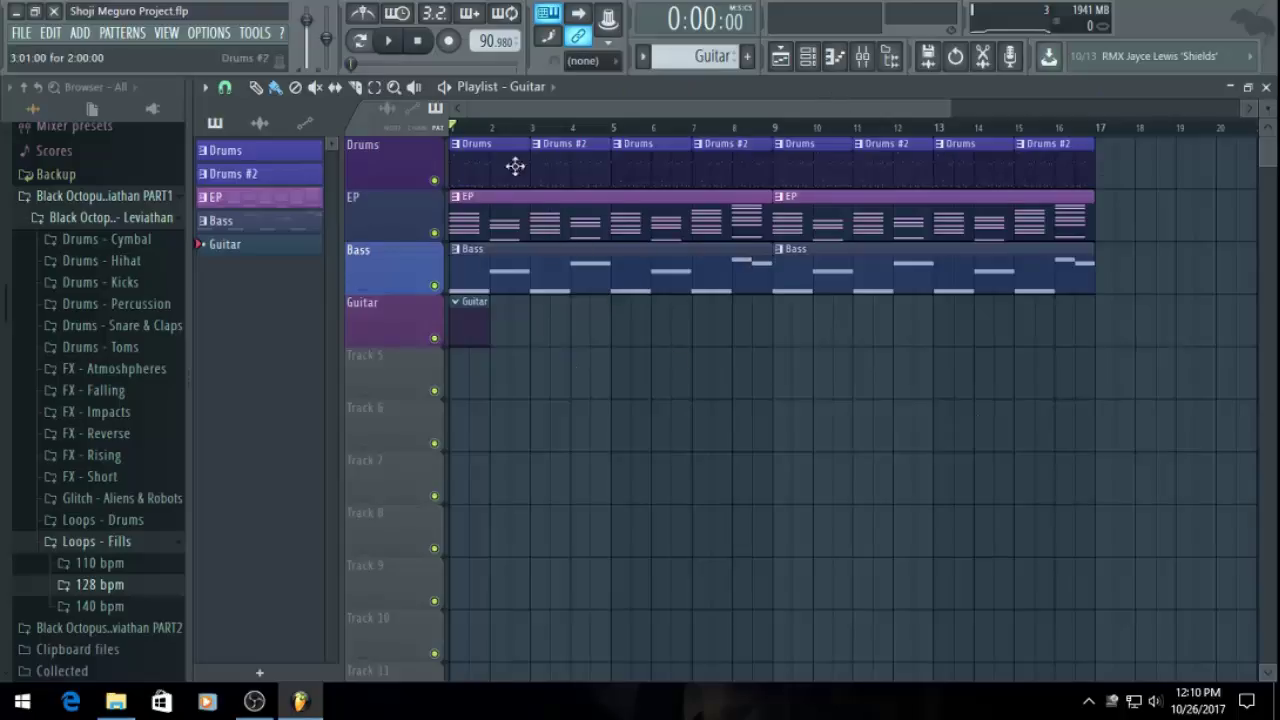
Open the guitar channel's piano roll at bar 1 around C5
{"action": "left_click_drag", "start_coordinate": [945, 109], "coordinate": [715, 114]}
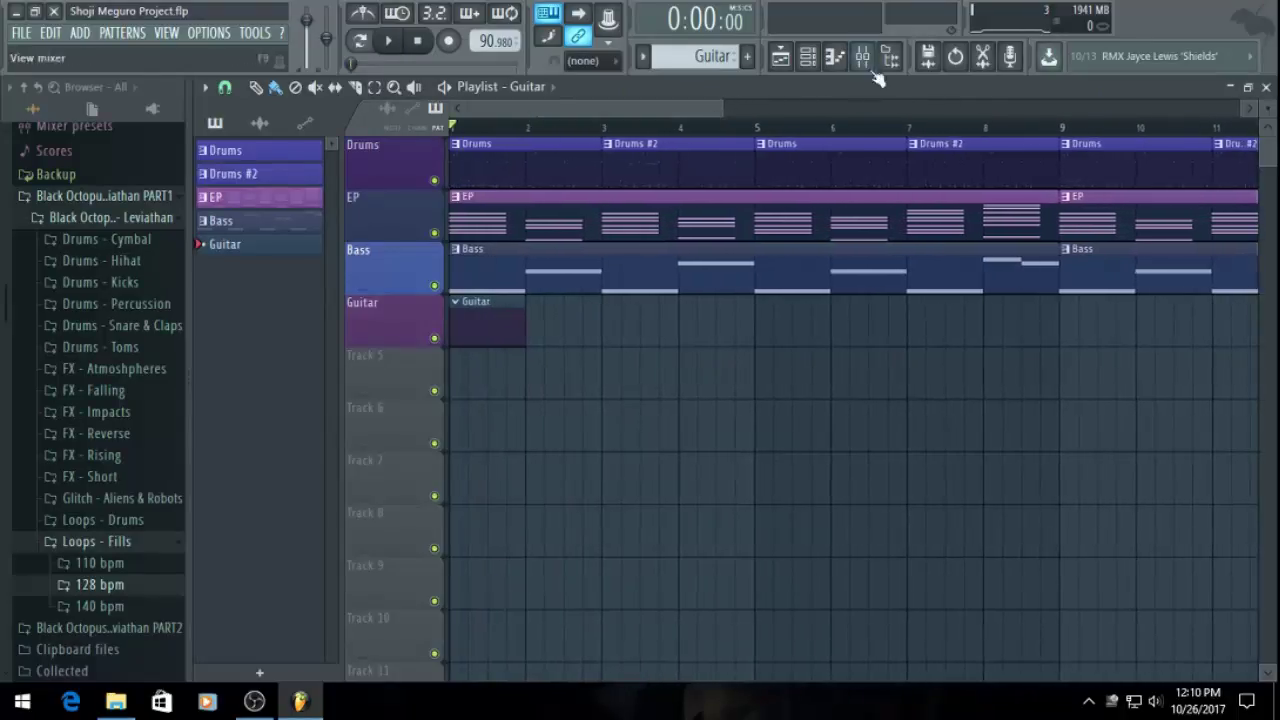
{"action": "left_click", "coordinate": [834, 56]}
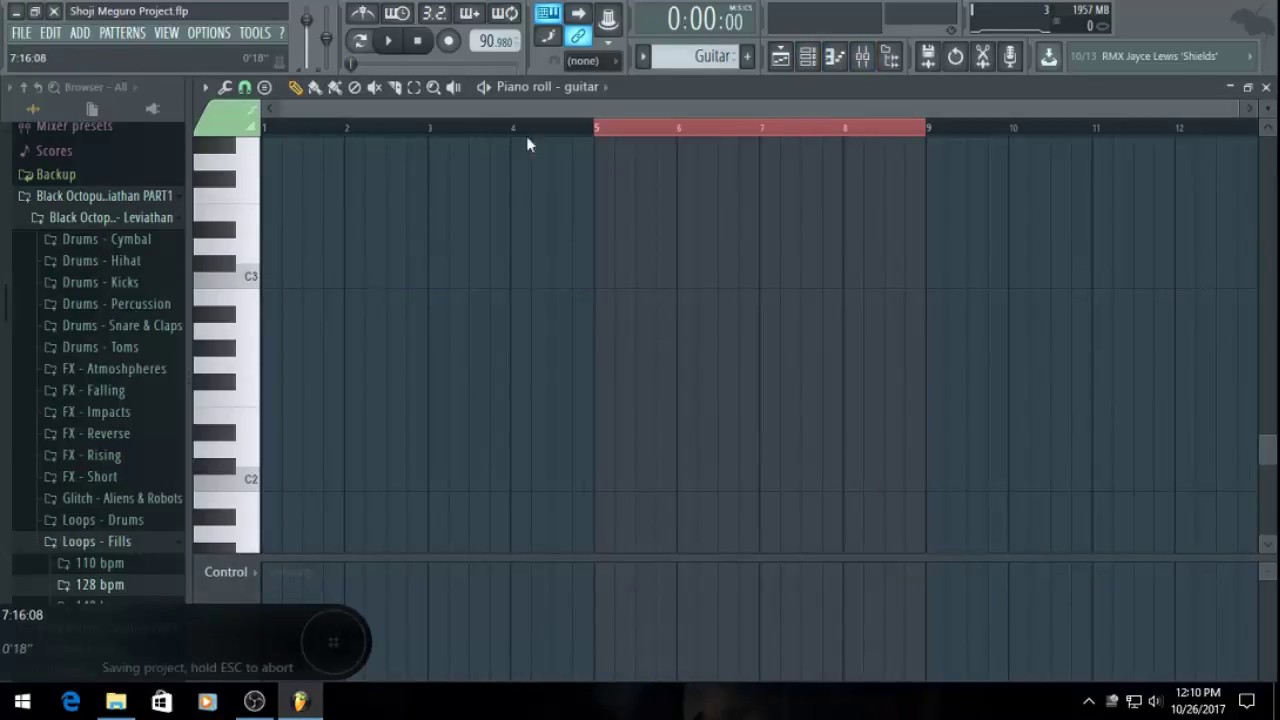
{"action": "scroll", "coordinate": [480, 320], "scroll_direction": "down", "scroll_amount": 3}
{"action": "scroll", "coordinate": [495, 354], "scroll_direction": "down", "scroll_amount": 4}
{"action": "scroll", "coordinate": [471, 360], "scroll_direction": "up", "scroll_amount": 3, "text": "ctrl"}
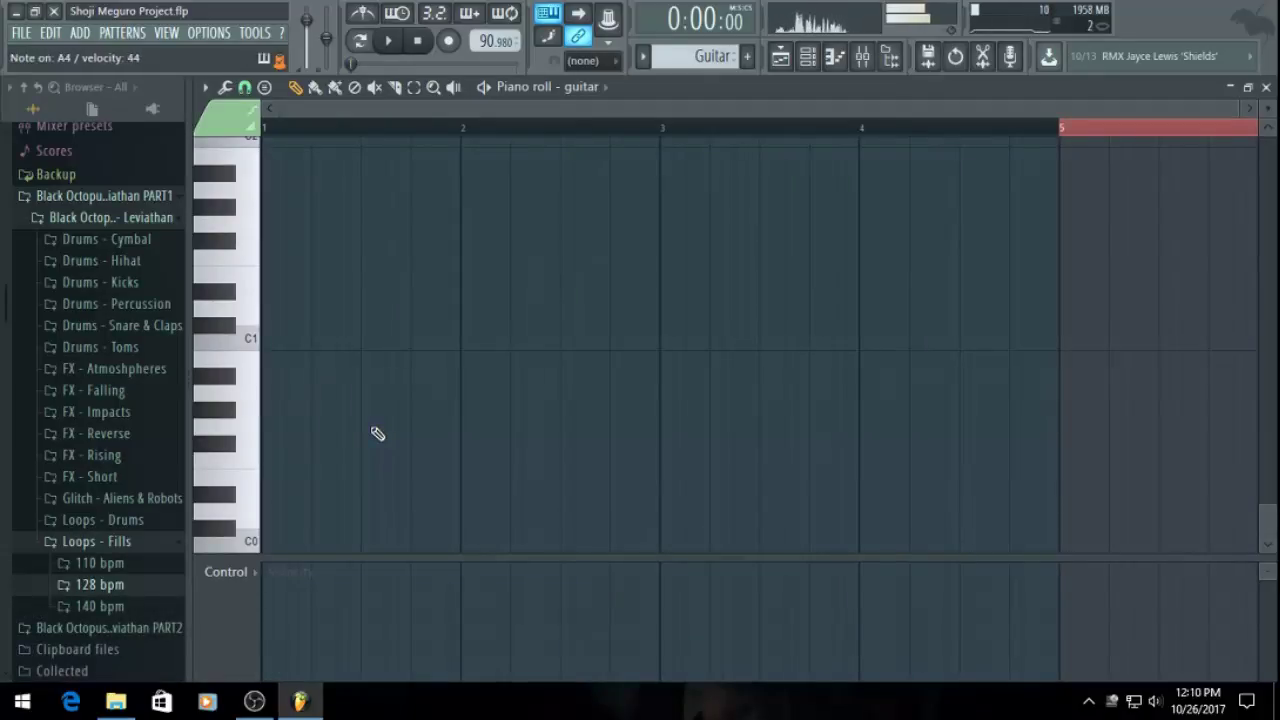
{"action": "scroll", "coordinate": [377, 433], "scroll_direction": "up", "scroll_amount": 3}
{"action": "scroll", "coordinate": [377, 433], "scroll_direction": "up", "scroll_amount": 1}
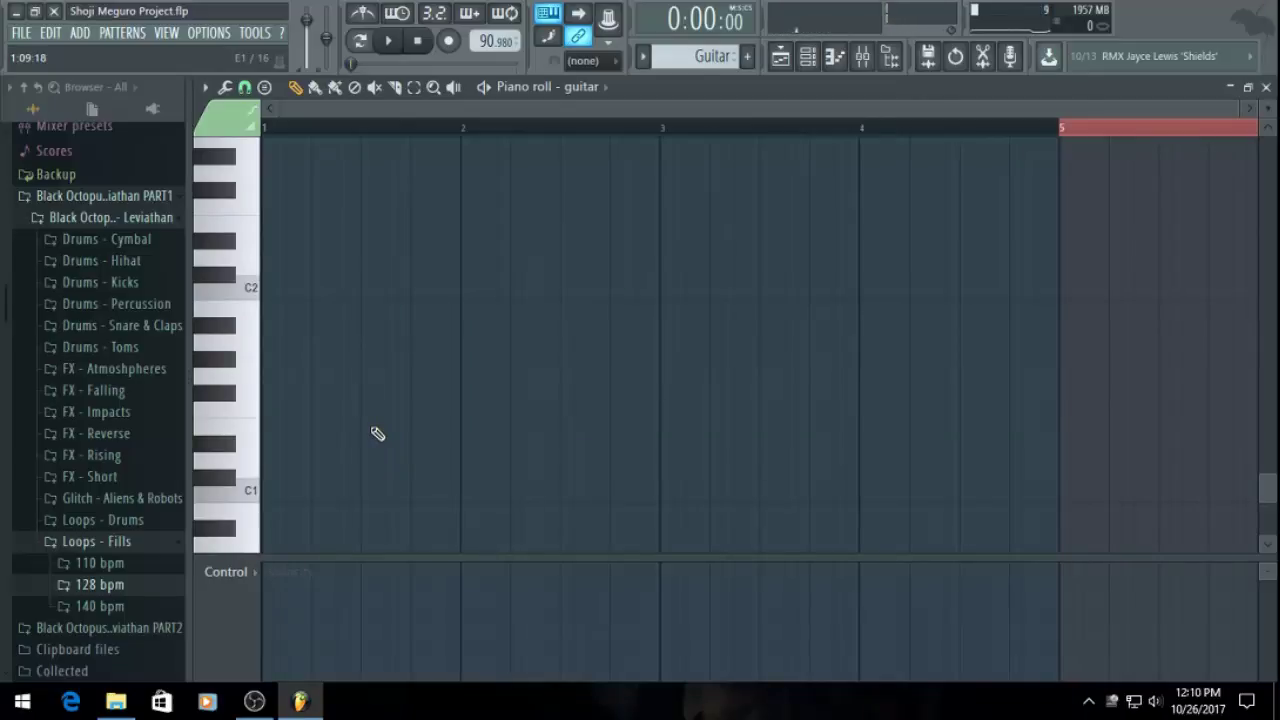
{"action": "scroll", "coordinate": [377, 433], "scroll_direction": "up", "scroll_amount": 12}
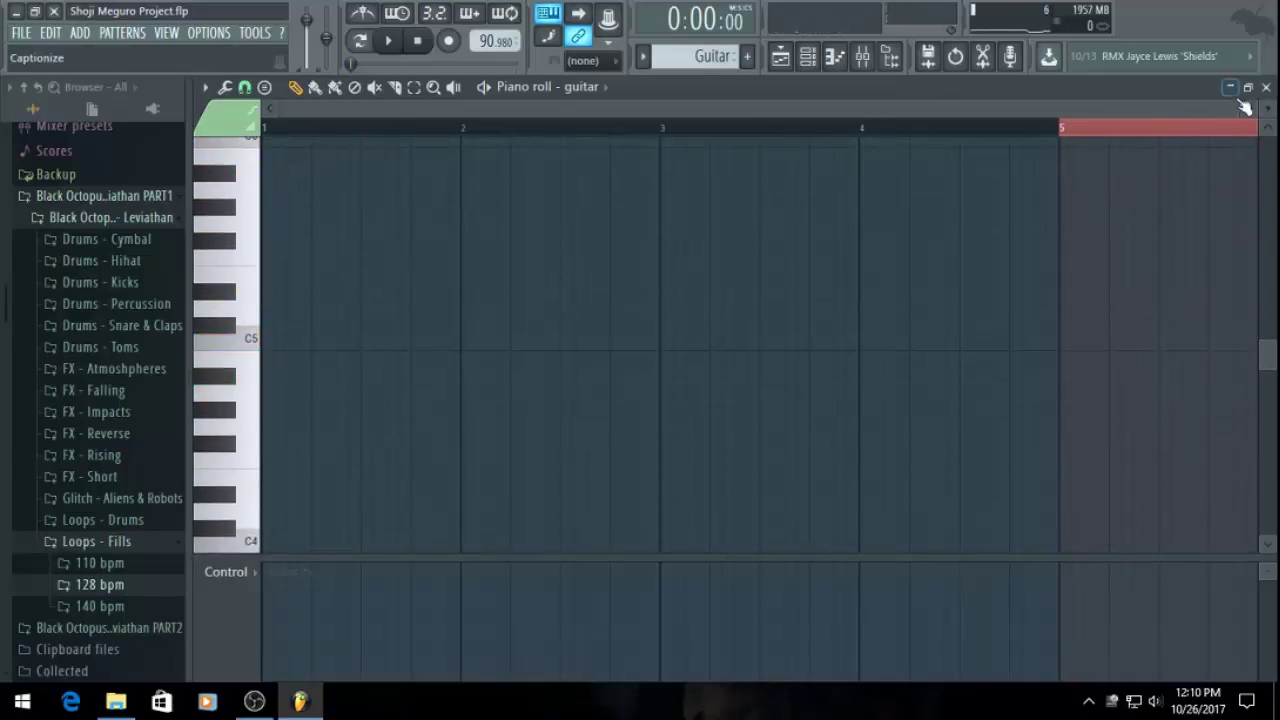
{"action": "left_click_drag", "start_coordinate": [1237, 98], "coordinate": [713, 108]}
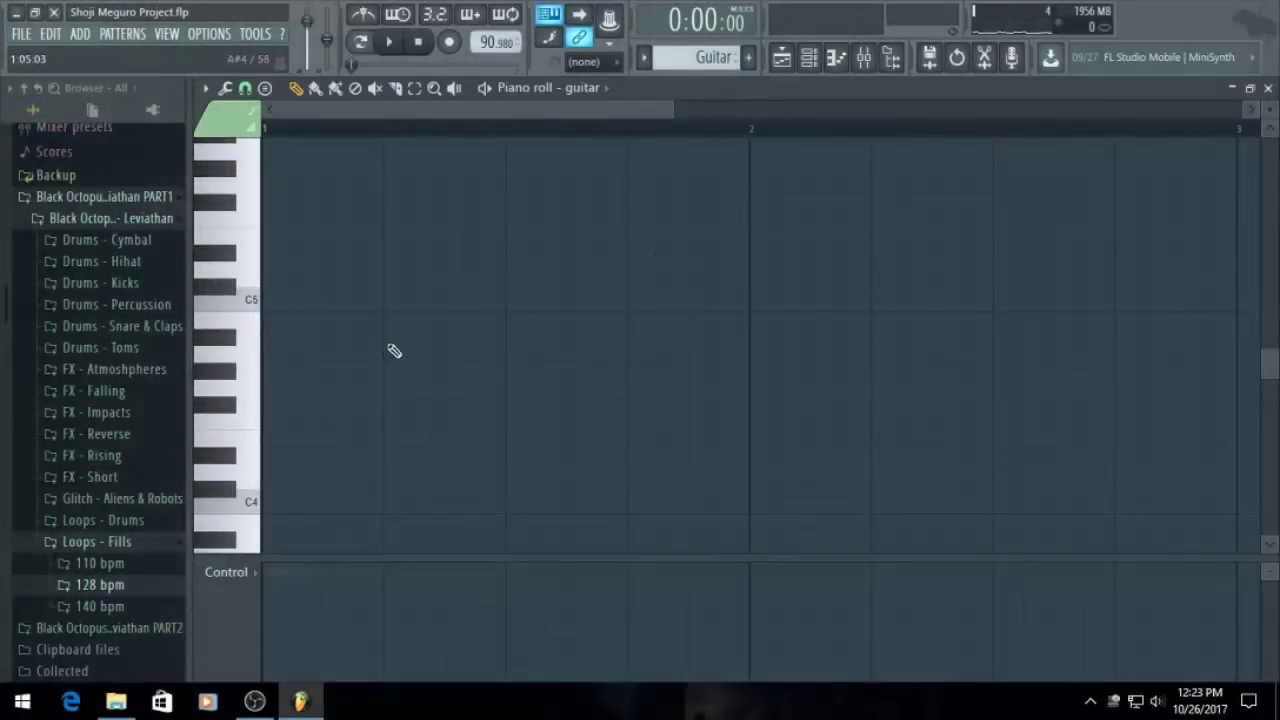
{"action": "scroll", "coordinate": [365, 390], "scroll_direction": "up", "scroll_amount": 2}
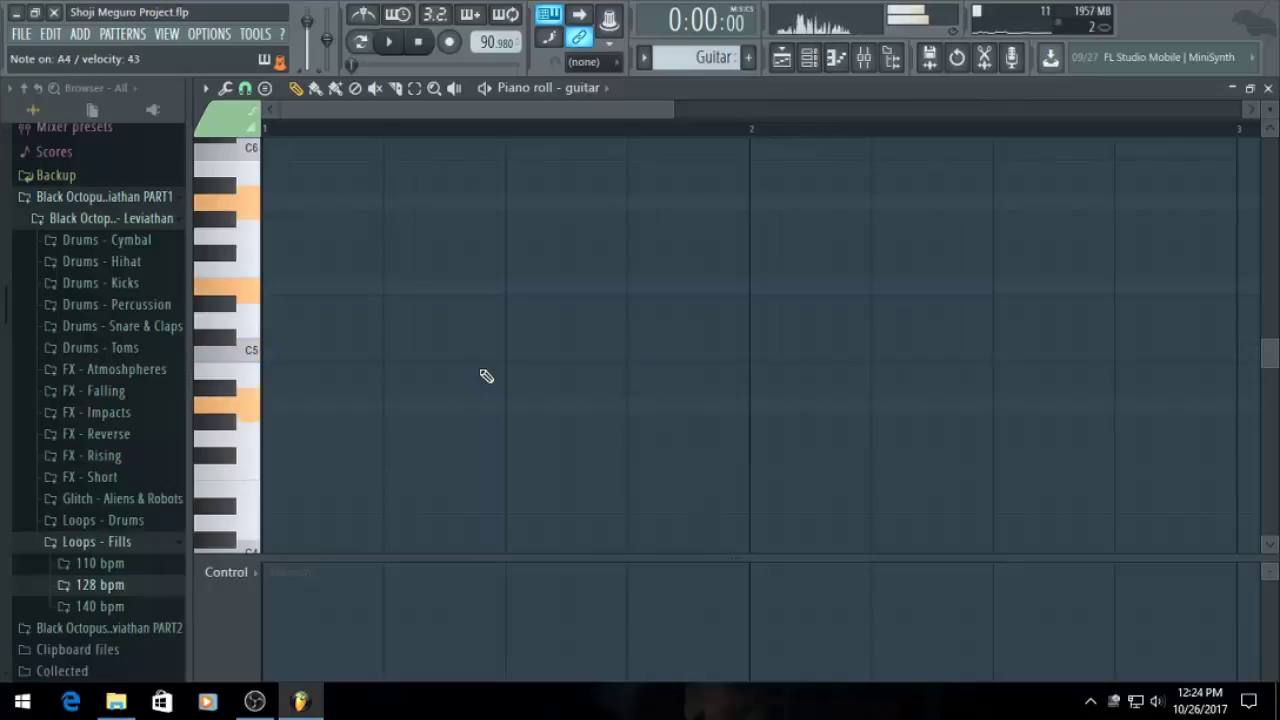
Draw the rising eighth notes A4, C5, E5 and A5 in the first half of bar 1
{"action": "left_click", "coordinate": [285, 404]}
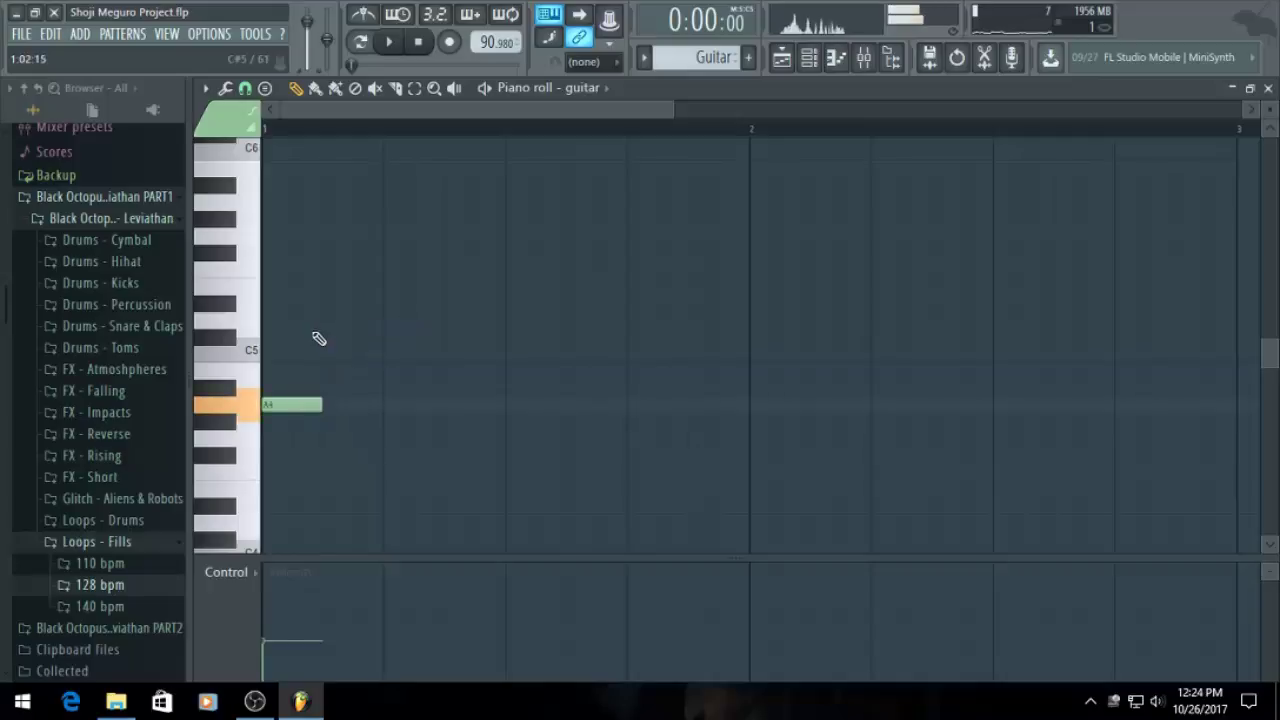
{"action": "left_click", "coordinate": [343, 353]}
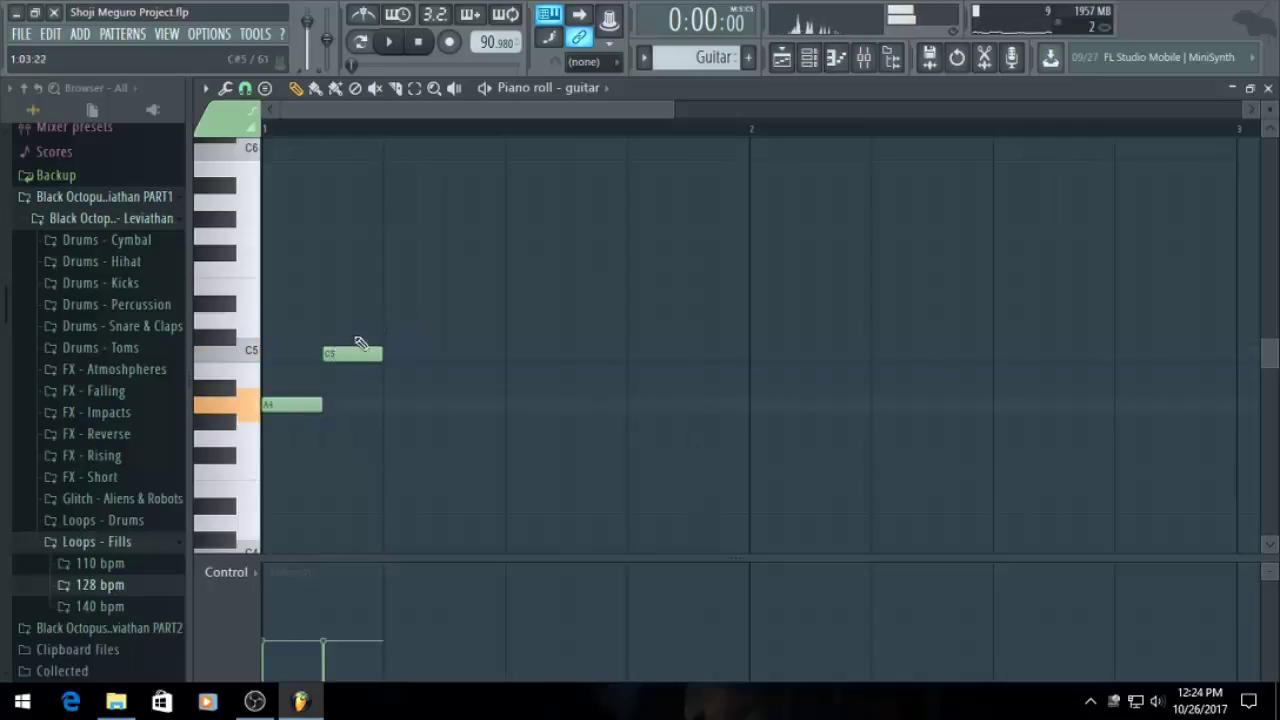
{"action": "left_click", "coordinate": [400, 287]}
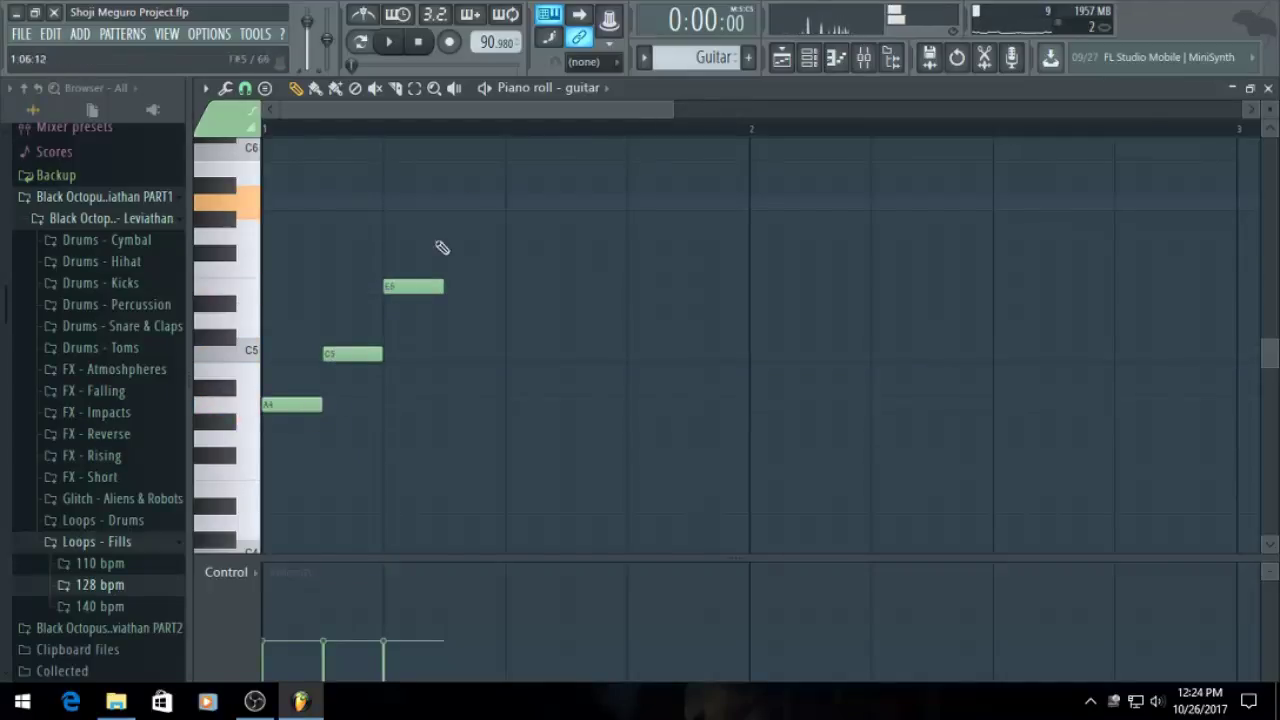
{"action": "left_click", "coordinate": [463, 203]}
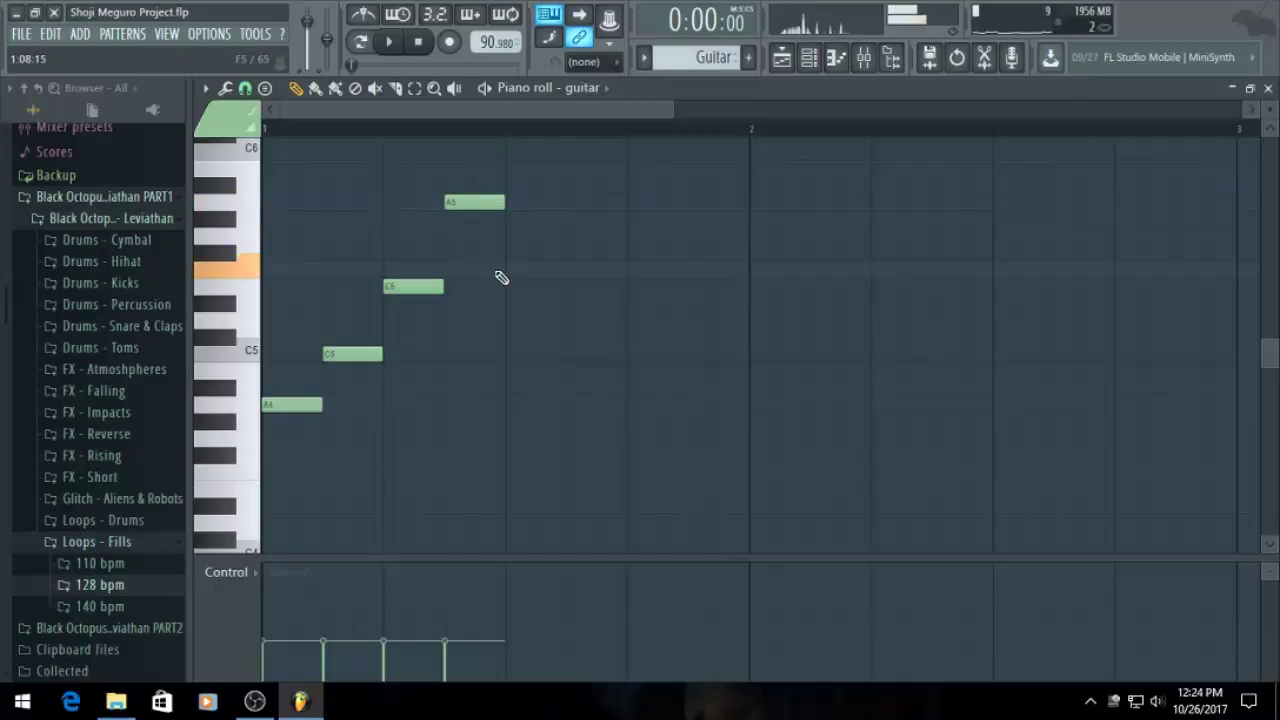
Complete bar 1 with the eighth notes E5, C5, A4 and C5, auditioning pitches while placing them
{"action": "key", "text": "t"}
{"action": "key", "text": "e"}
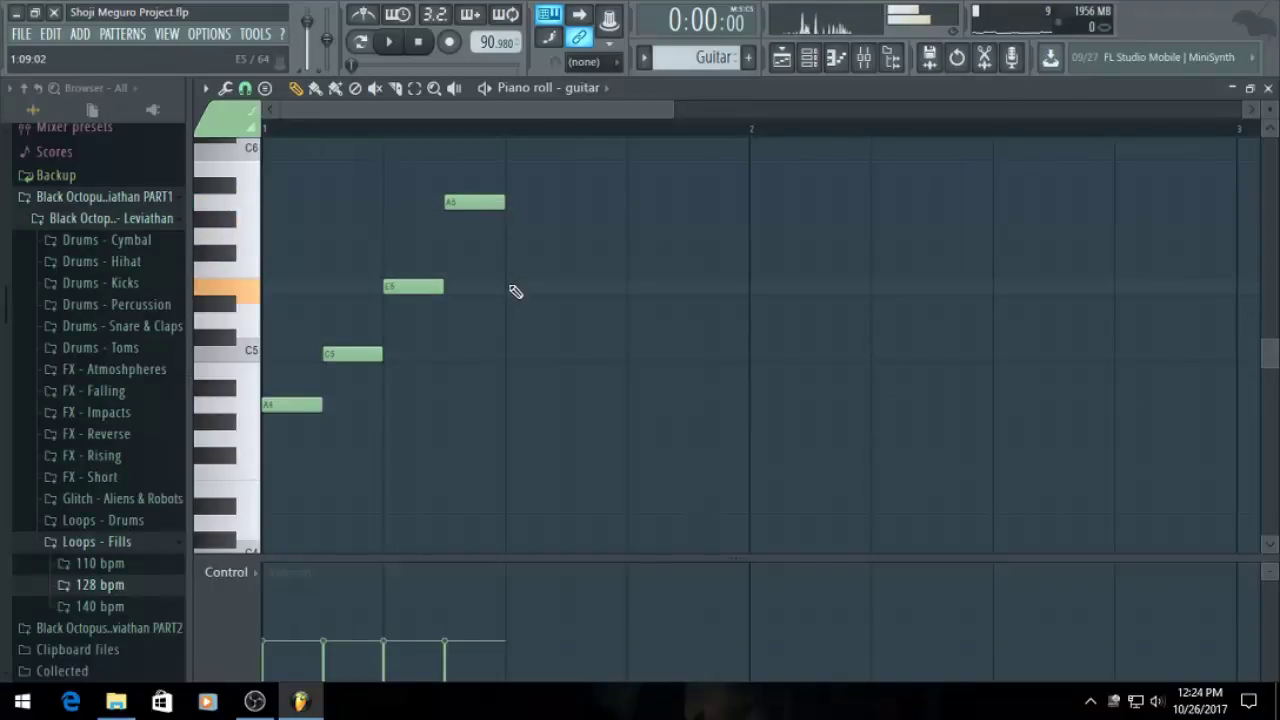
{"action": "left_click", "coordinate": [514, 287]}
{"action": "key", "text": "e"}
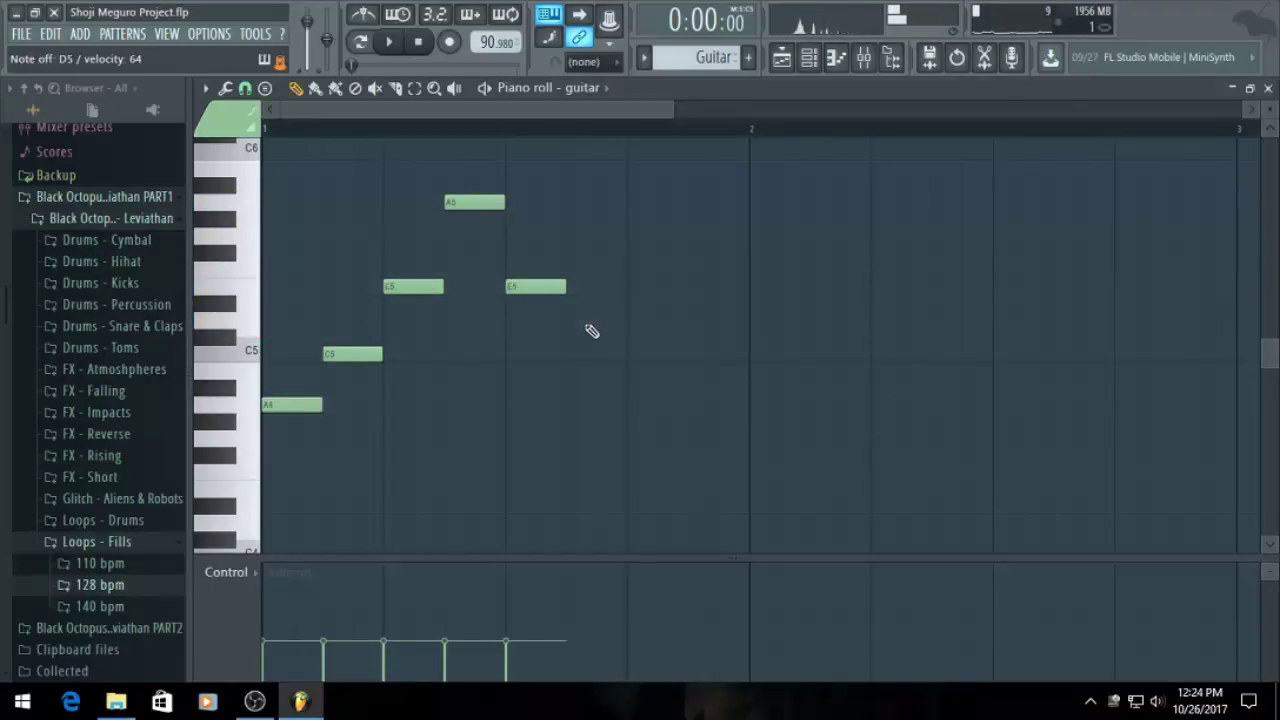
{"action": "key", "text": "q"}
{"action": "left_click", "coordinate": [579, 353]}
{"action": "key", "text": "b"}
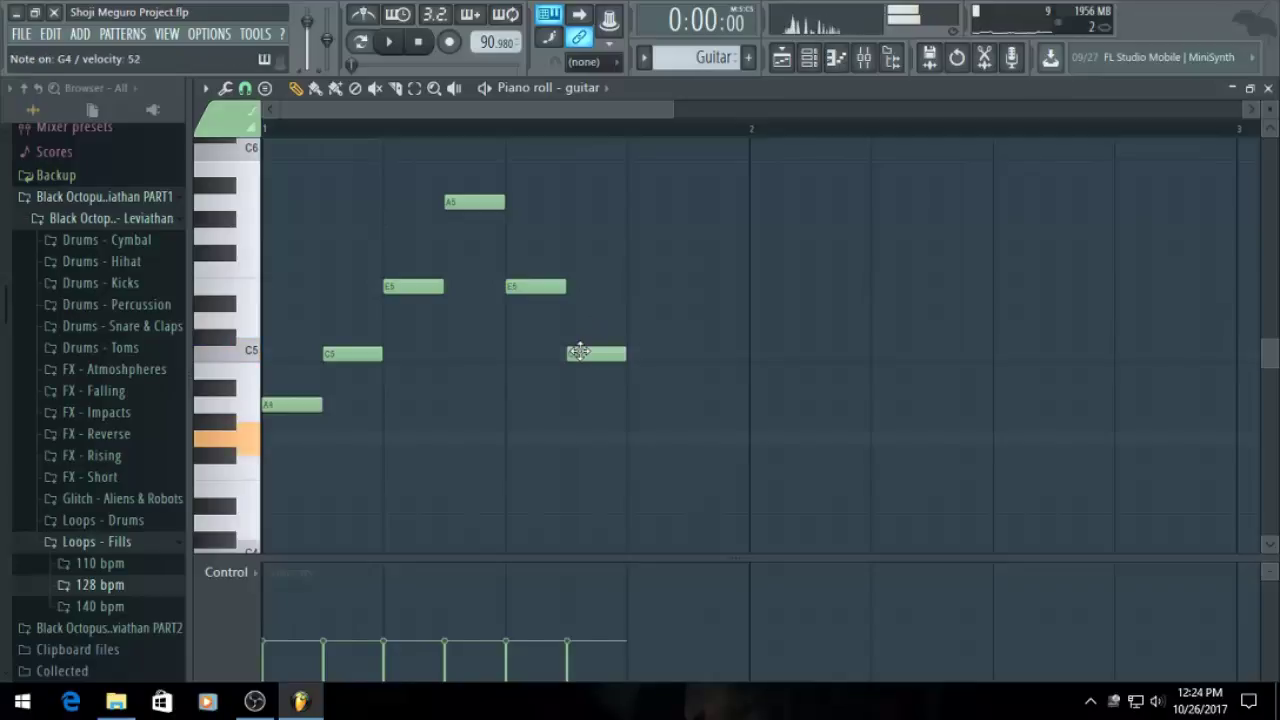
{"action": "key", "text": "n"}
{"action": "key", "text": "q"}
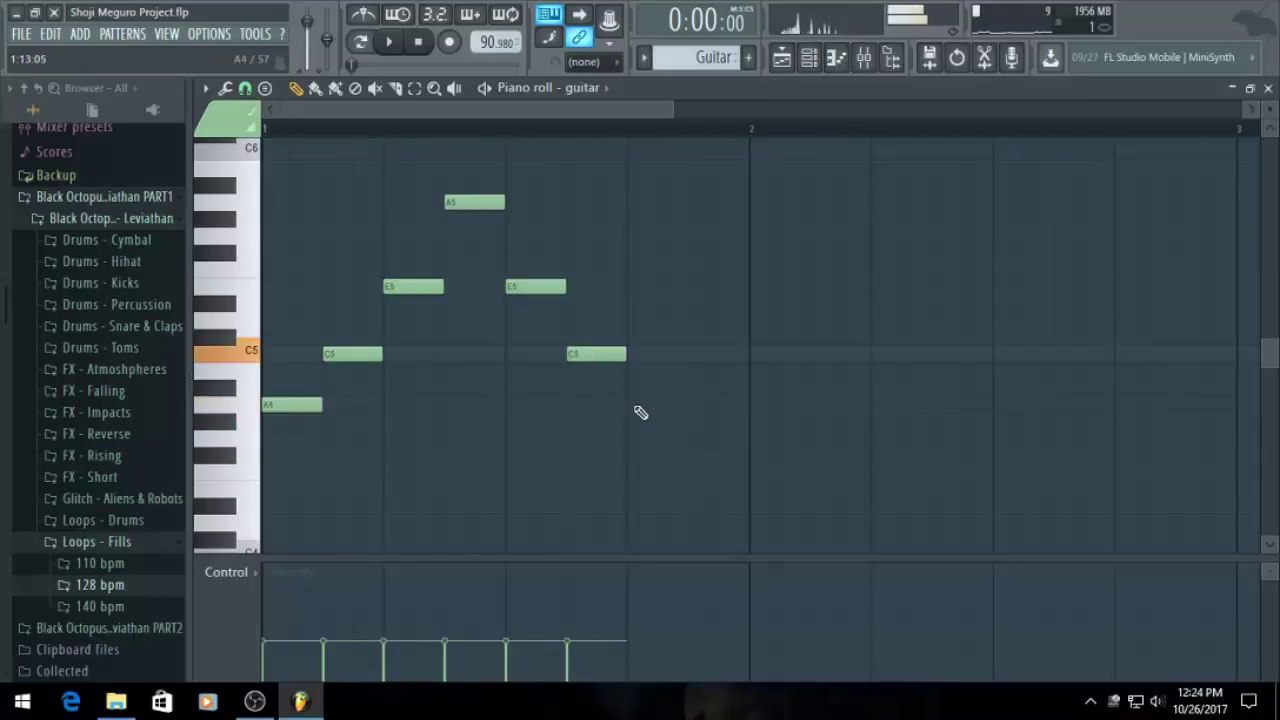
{"action": "left_click", "coordinate": [667, 404]}
{"action": "left_click", "coordinate": [690, 355]}
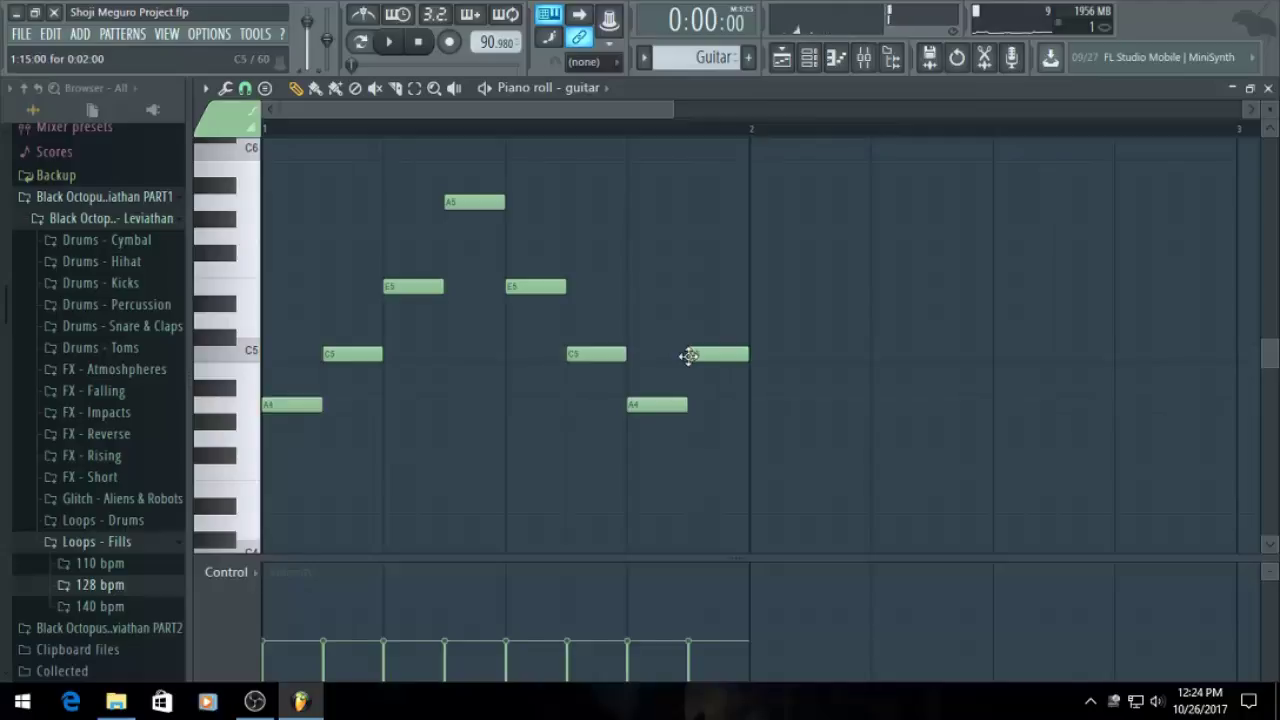
Raise the velocity of all eight guitar notes evenly to about 60% and play the phrase to compare
{"action": "key", "text": "space"}
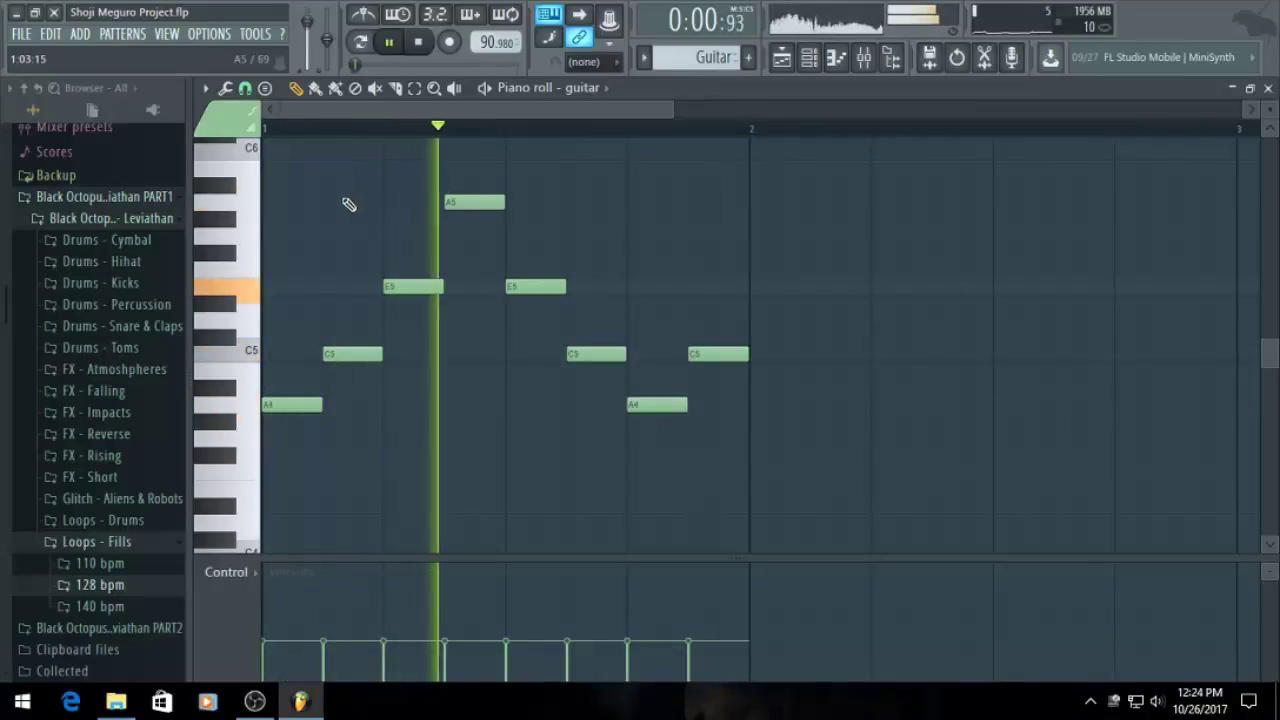
{"action": "key", "text": "space"}
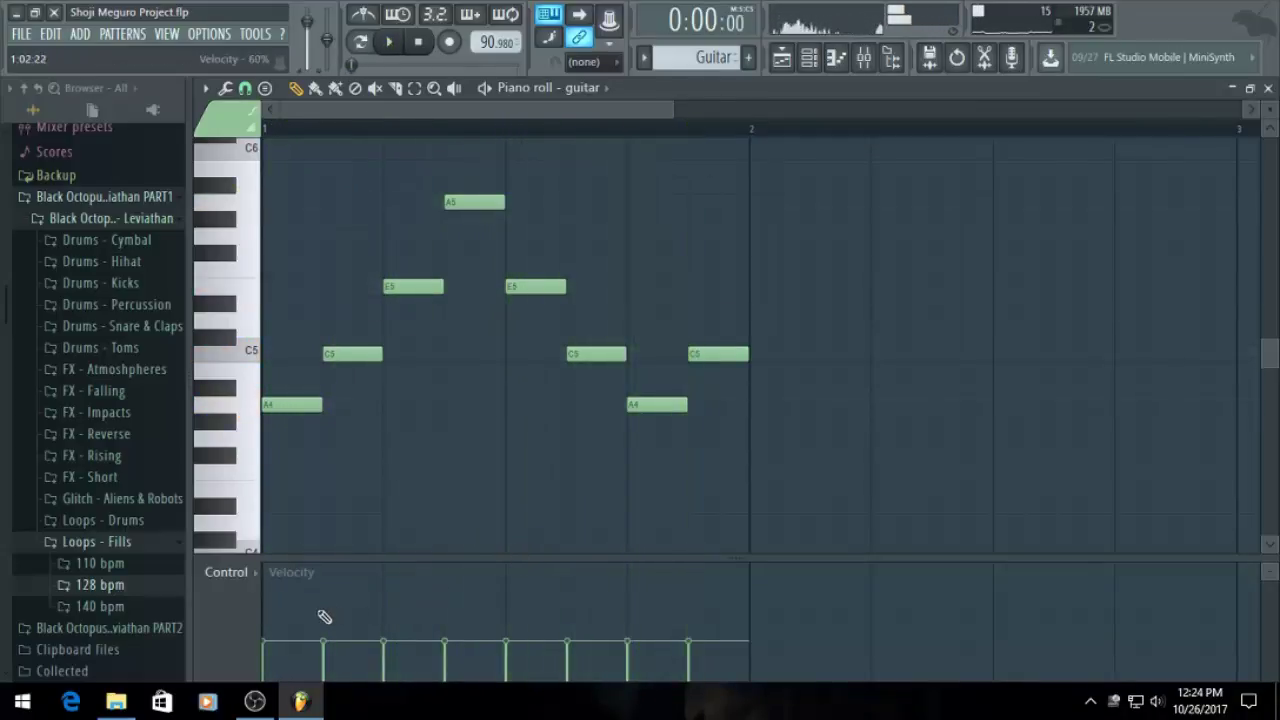
{"action": "left_click", "coordinate": [279, 600]}
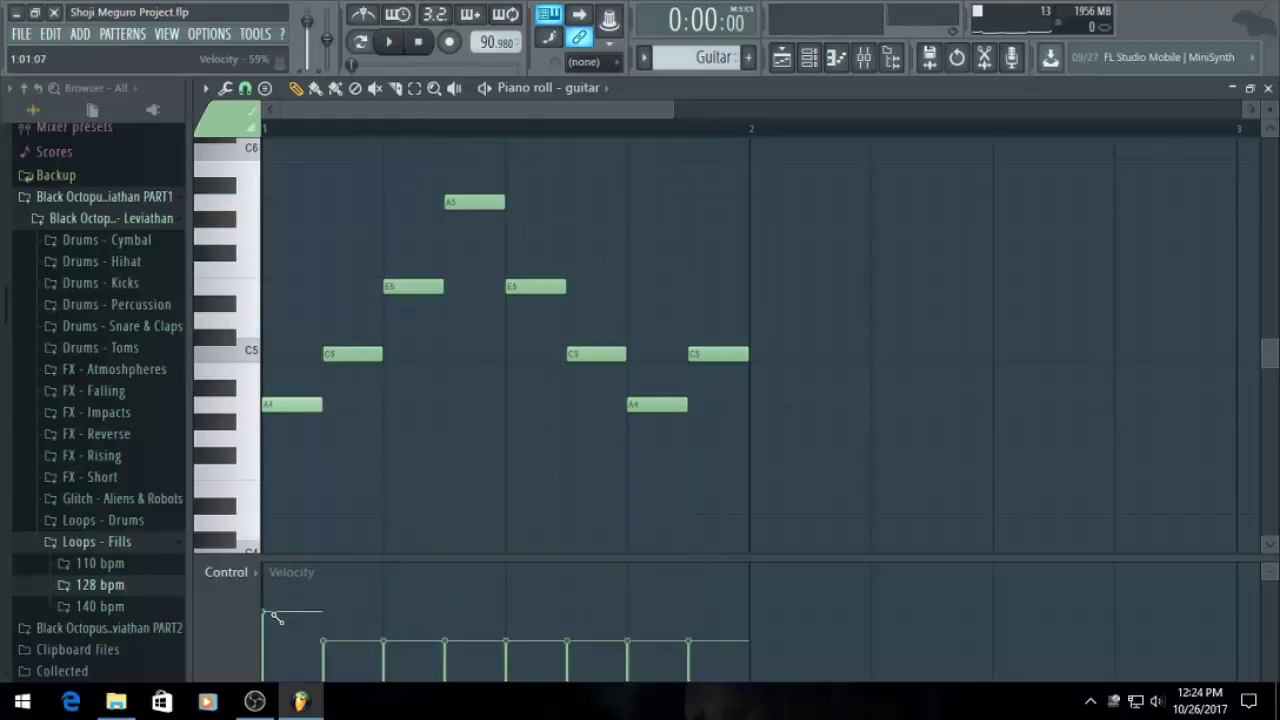
{"action": "mouse_move", "coordinate": [277, 617]}
{"action": "left_mouse_down"}
{"action": "mouse_move", "coordinate": [557, 640]}
{"action": "mouse_move", "coordinate": [786, 634]}
{"action": "mouse_move", "coordinate": [720, 614]}
{"action": "mouse_move", "coordinate": [804, 614]}
{"action": "left_mouse_up"}
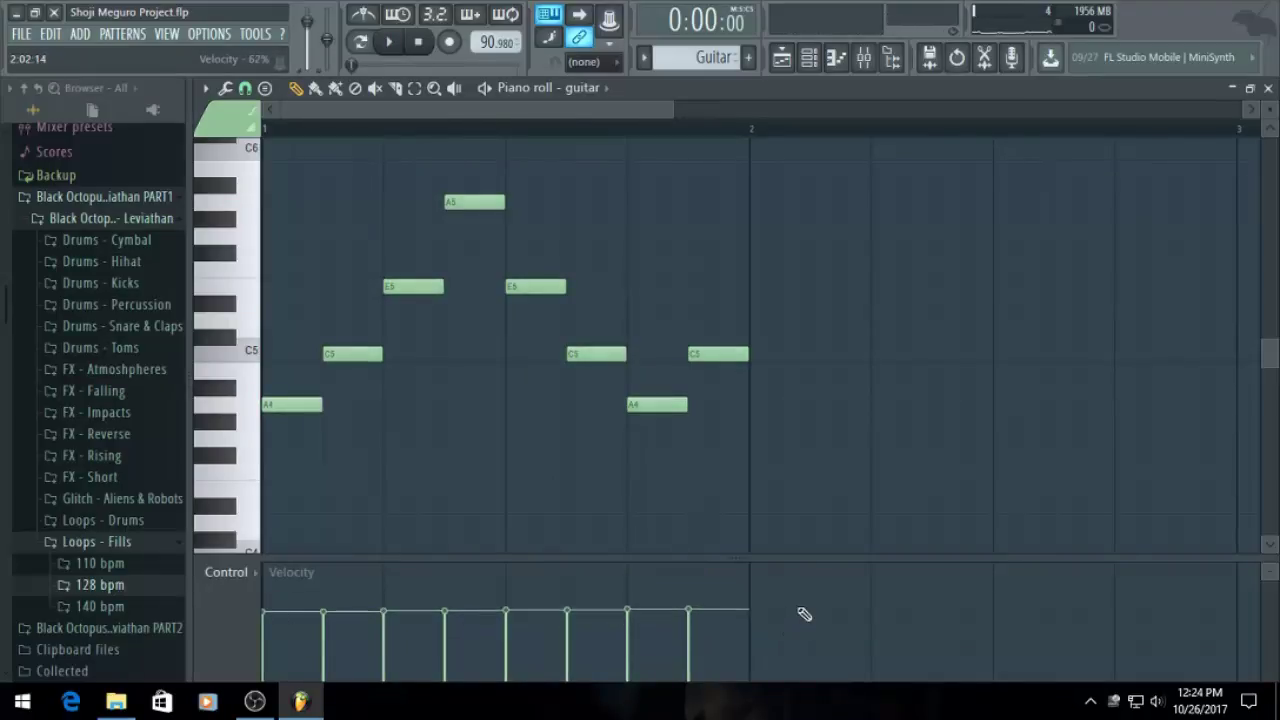
{"action": "key", "text": "space"}
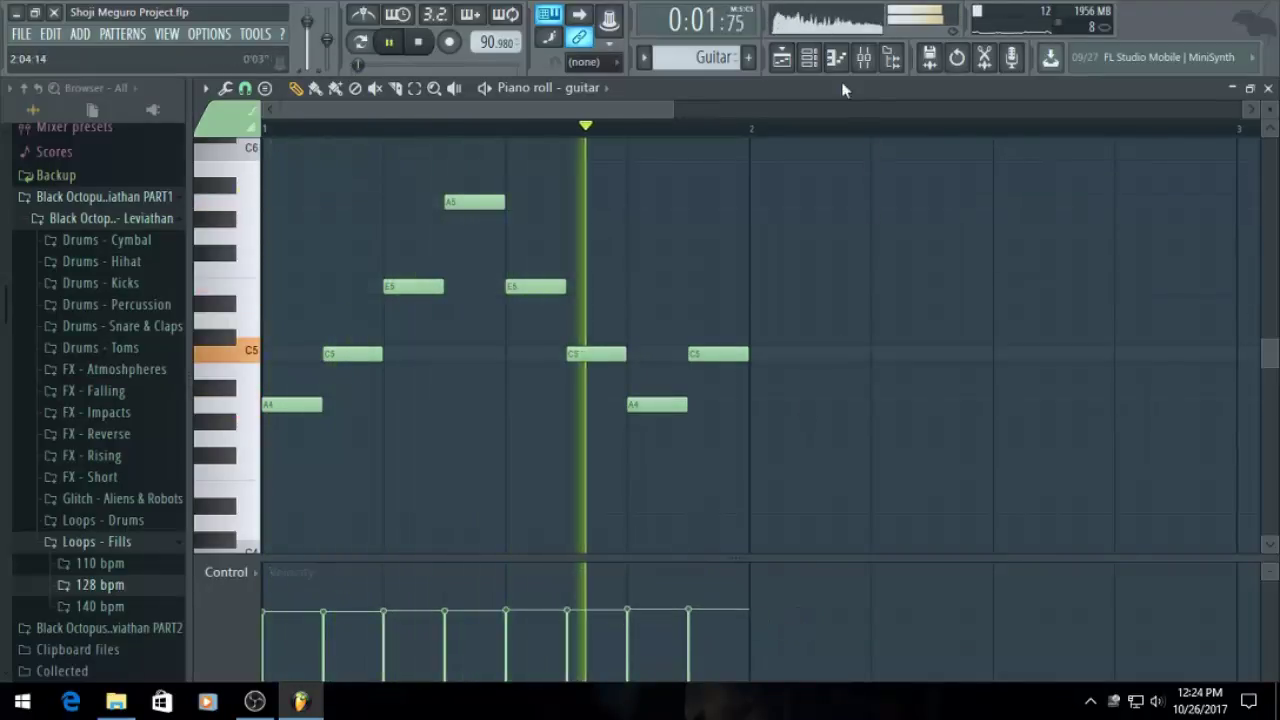
{"action": "key", "text": "space"}
Check the guitar channel's volume in the channel rack while playing the phrase, and return to the piano roll
{"action": "left_click", "coordinate": [809, 57]}
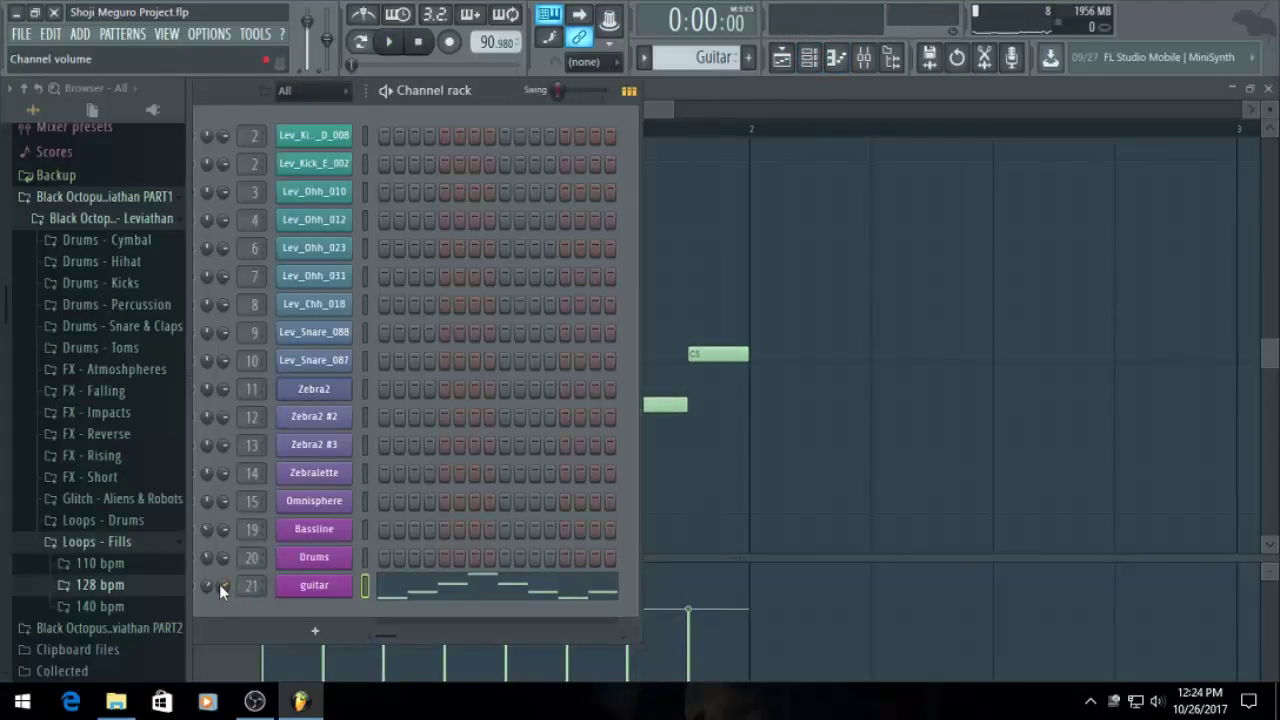
{"action": "key", "text": "space"}
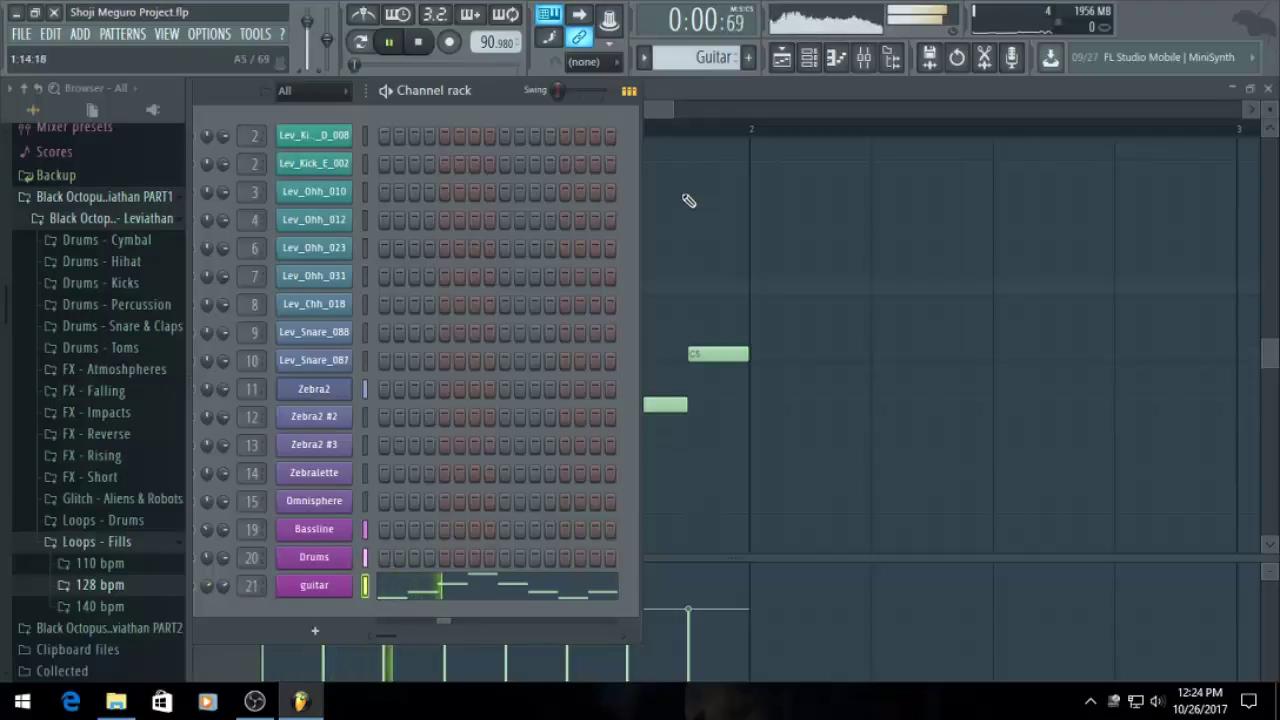
{"action": "left_click", "coordinate": [657, 107]}
{"action": "key", "text": "space"}
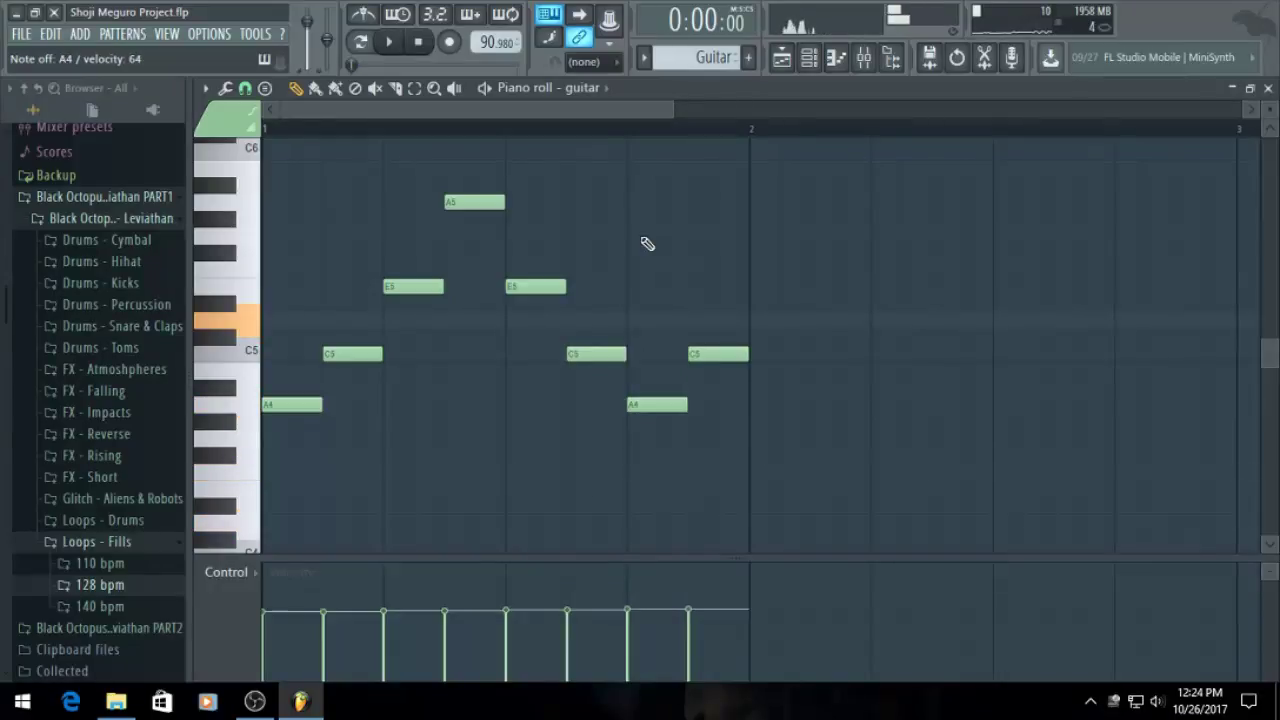
Draw D4, F4, A4 and D5 from the start of bar 2 and extend the D5 to the end of the bar
{"action": "scroll", "coordinate": [943, 446], "scroll_direction": "down", "scroll_amount": 1}
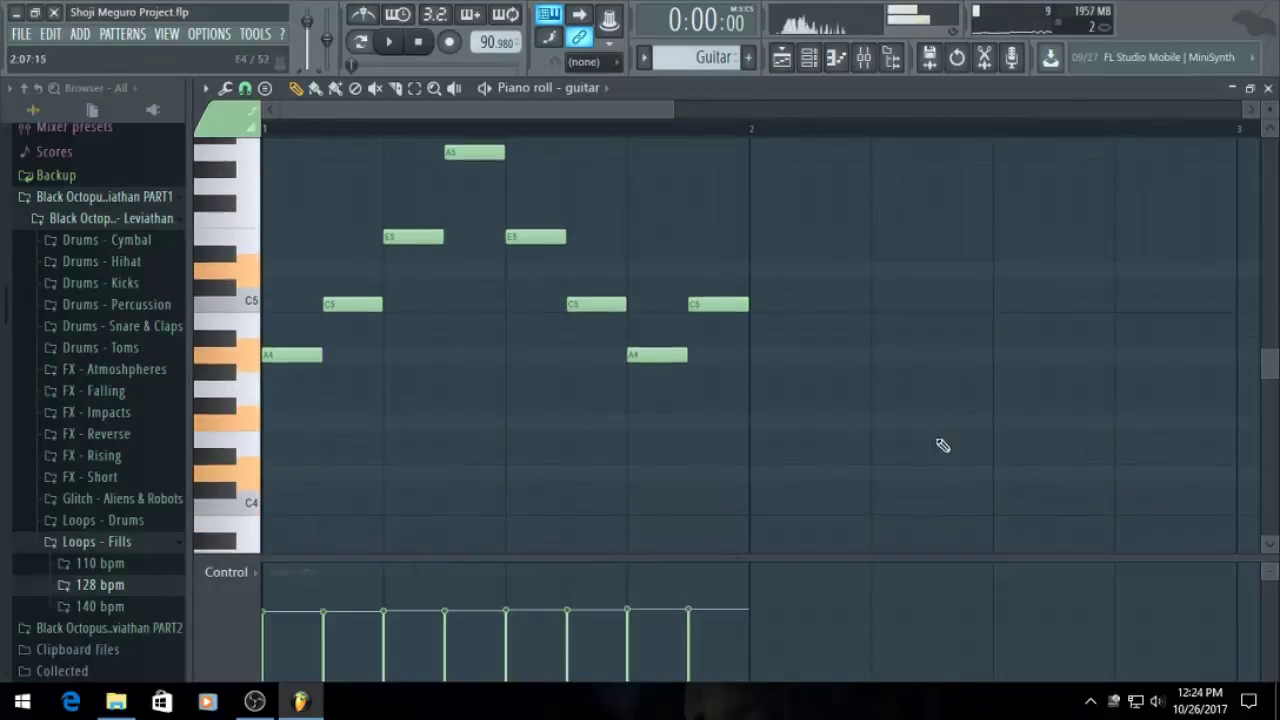
{"action": "left_click", "coordinate": [760, 472]}
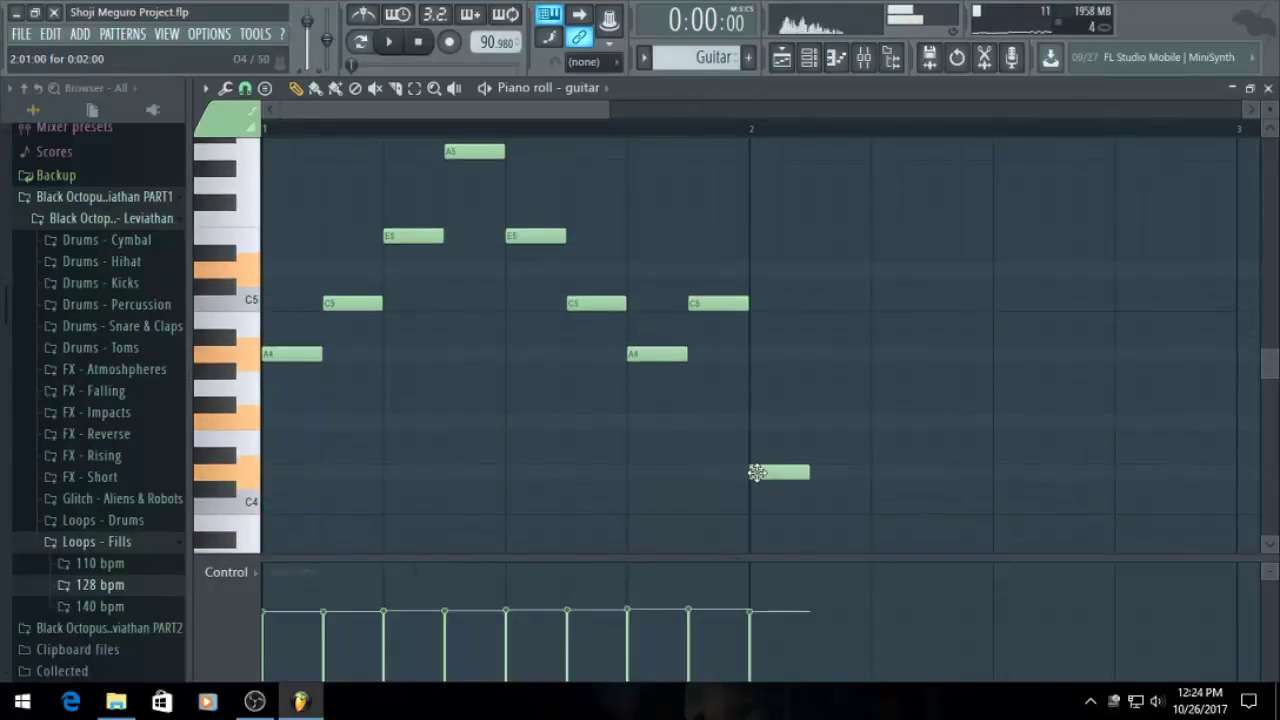
{"action": "left_click", "coordinate": [820, 421]}
{"action": "left_click", "coordinate": [903, 354]}
{"action": "left_click", "coordinate": [960, 269]}
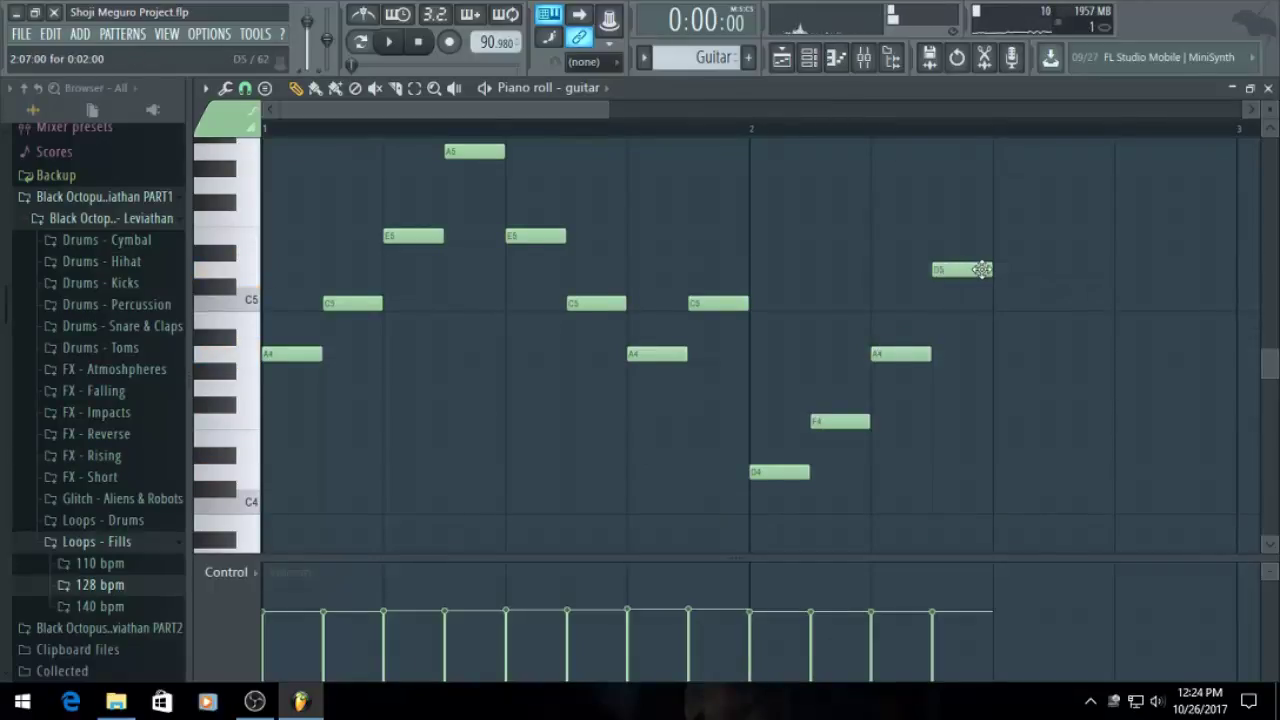
{"action": "left_click_drag", "start_coordinate": [986, 268], "coordinate": [1227, 291]}
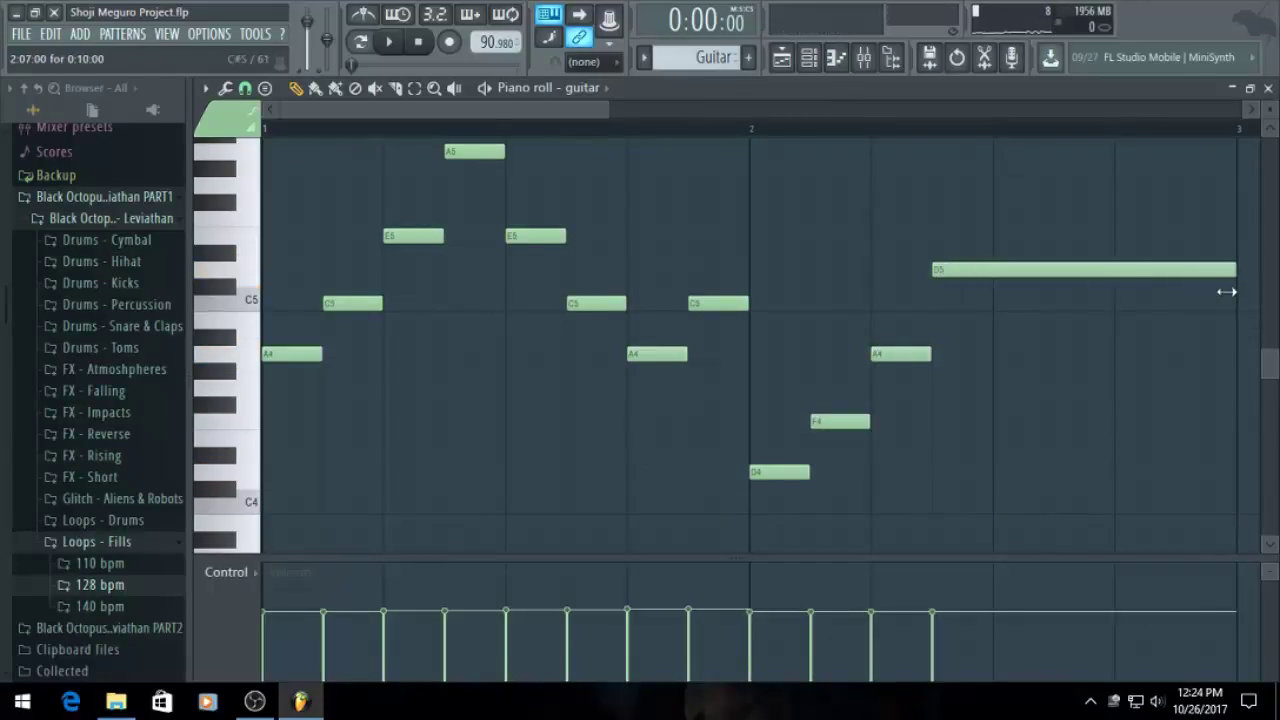
Play the two-bar guitar phrase and duplicate all its notes into bars 3 and 4
{"action": "key", "text": "space"}
{"action": "scroll", "coordinate": [1086, 357], "scroll_direction": "down", "scroll_amount": 2}
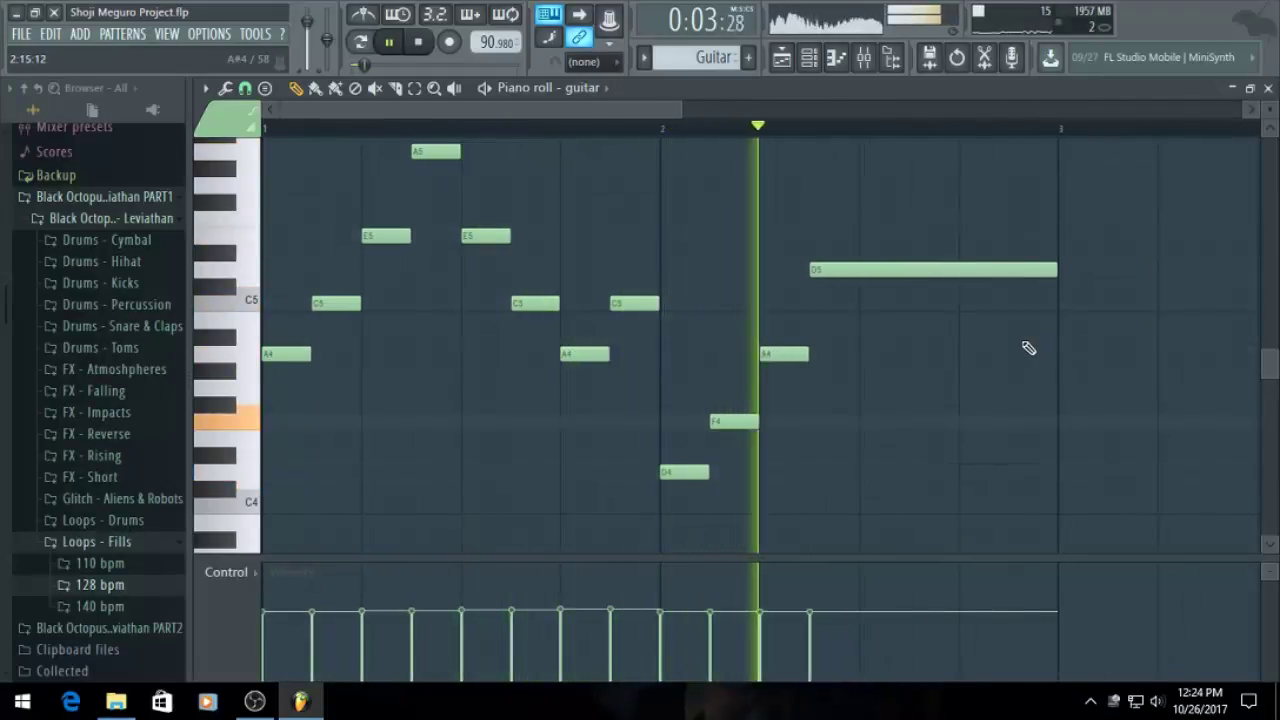
{"action": "key", "text": "ctrl+a"}
{"action": "key", "text": "ctrl+b"}
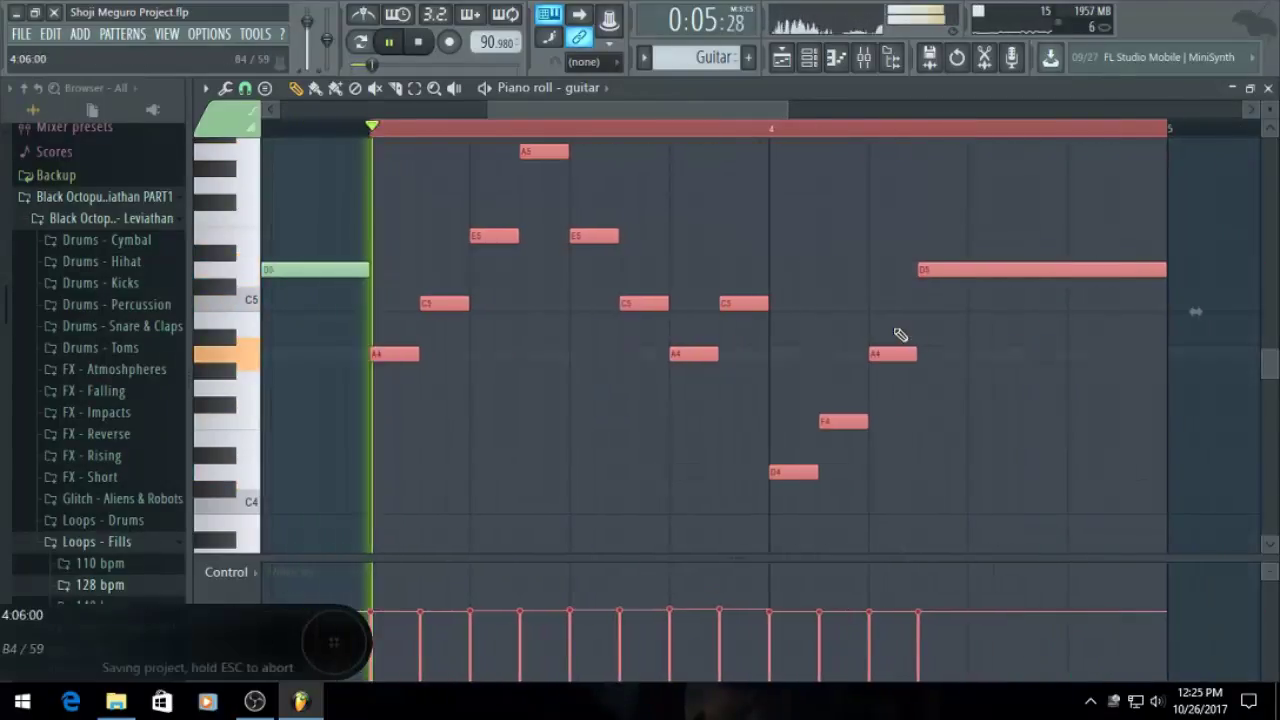
Delete the copied long D5 note in bar 4 and stop playback
{"action": "scroll", "coordinate": [850, 350], "scroll_direction": "up", "scroll_amount": 3}
{"action": "scroll", "coordinate": [880, 370], "scroll_direction": "down", "scroll_amount": 1}
{"action": "right_click", "coordinate": [1043, 321]}
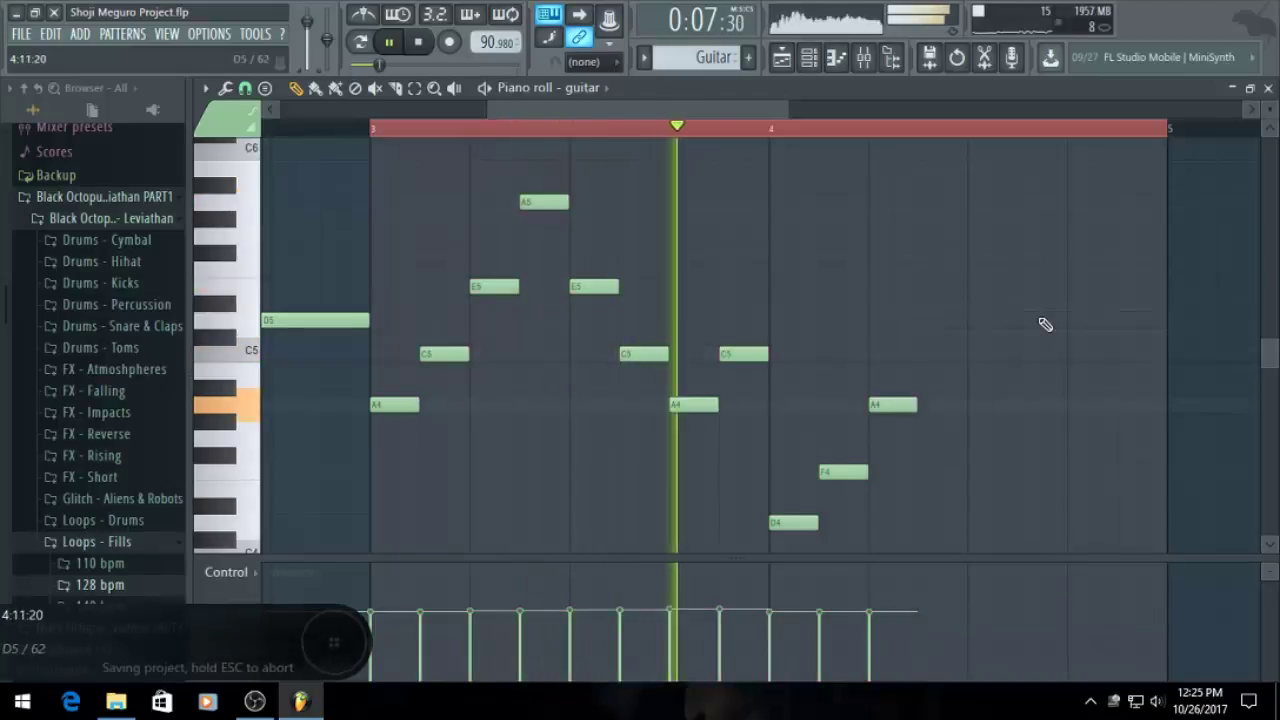
{"action": "key", "text": "space"}
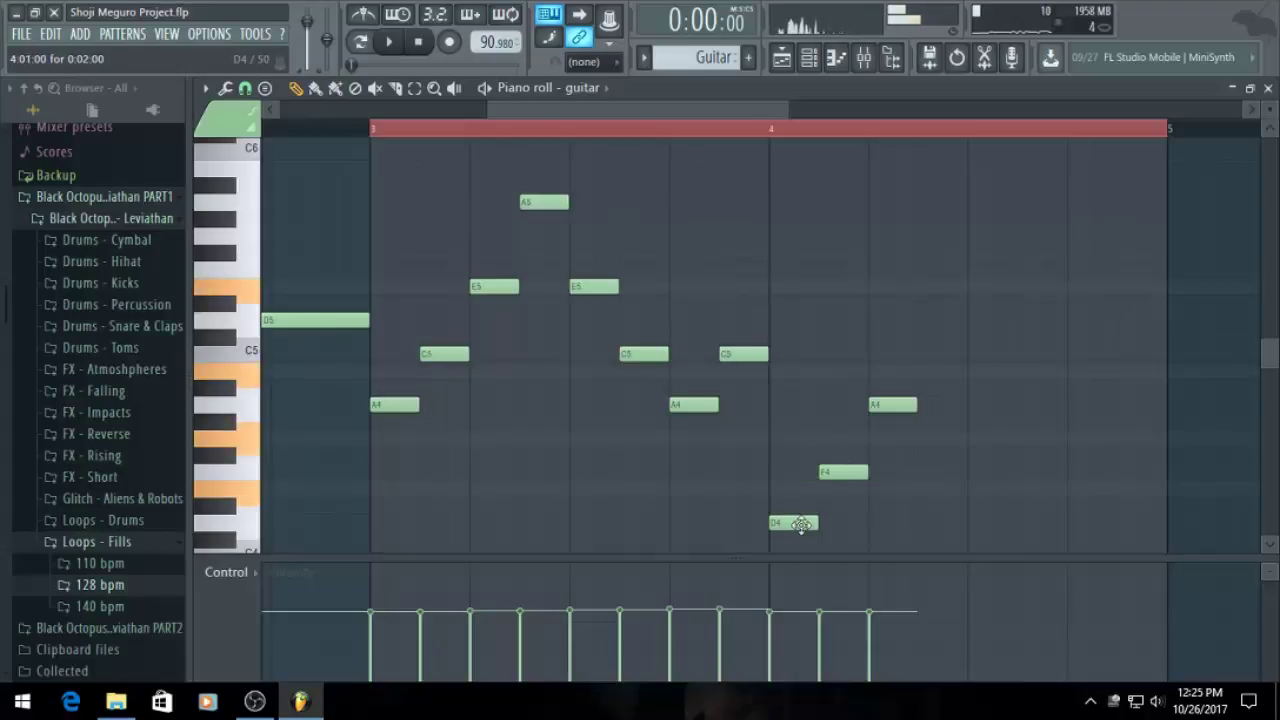
Move the bar 4 notes to E4, G4 and B4, and add an E5 after them lasting about nine steps
{"action": "left_click_drag", "start_coordinate": [801, 525], "coordinate": [891, 370]}
{"action": "left_click", "coordinate": [942, 289]}
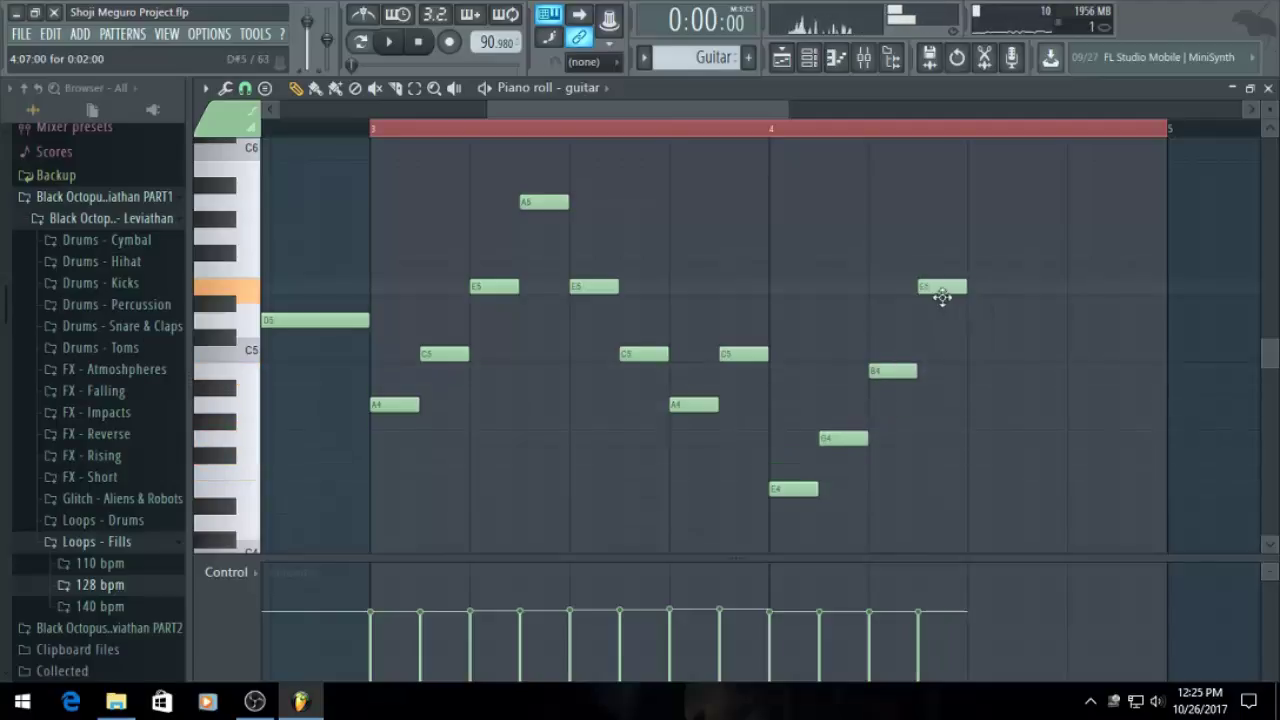
{"action": "left_click_drag", "start_coordinate": [986, 288], "coordinate": [1084, 299]}
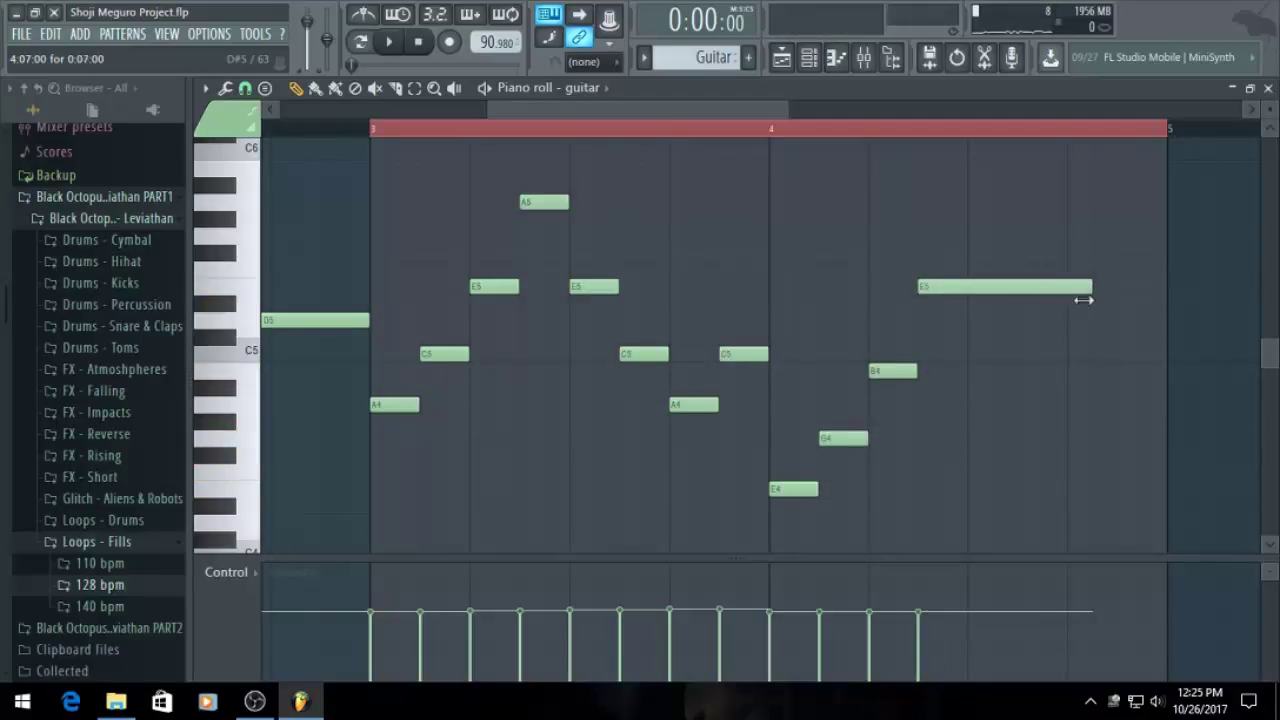
{"action": "left_click_drag", "start_coordinate": [1161, 314], "coordinate": [1138, 314]}
{"action": "scroll", "coordinate": [401, 248], "scroll_direction": "down", "scroll_amount": 3}
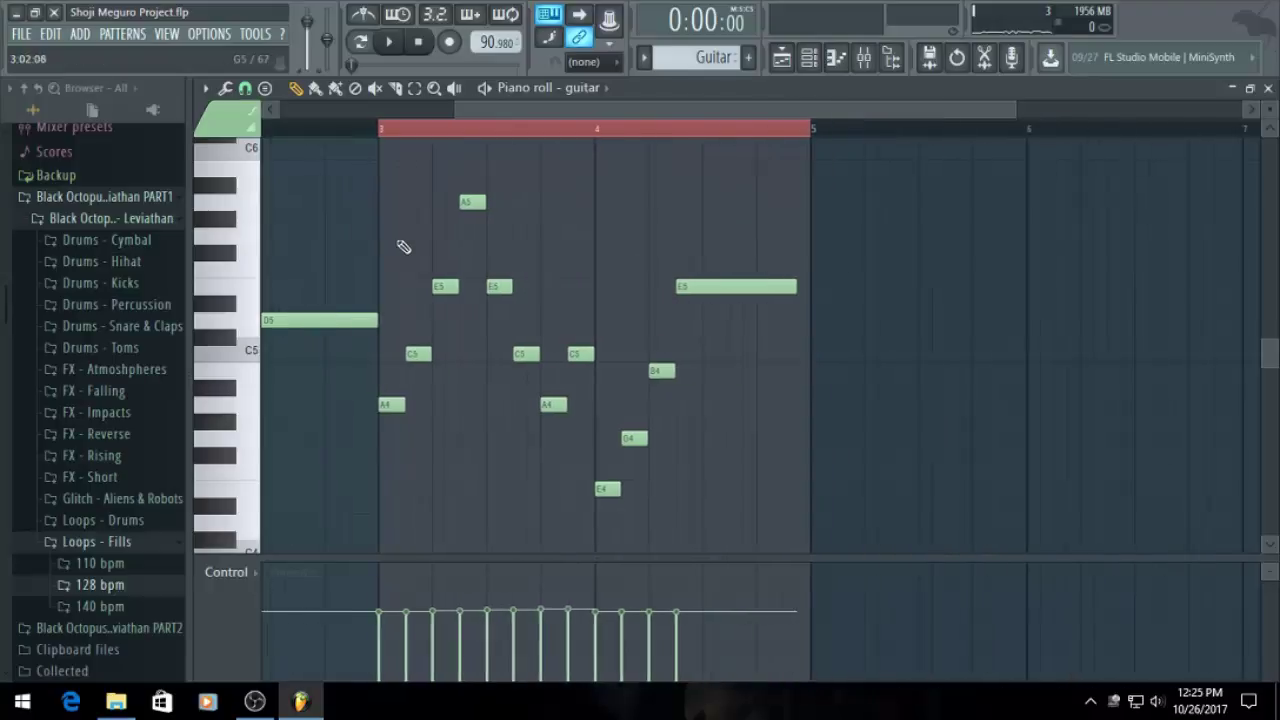
Save the project and extend the long E5 note in bar 4 to the end of the bar
{"action": "left_click_drag", "start_coordinate": [569, 112], "coordinate": [396, 114]}
{"action": "key", "text": "ctrl+a"}
{"action": "key", "text": "ctrl+s"}
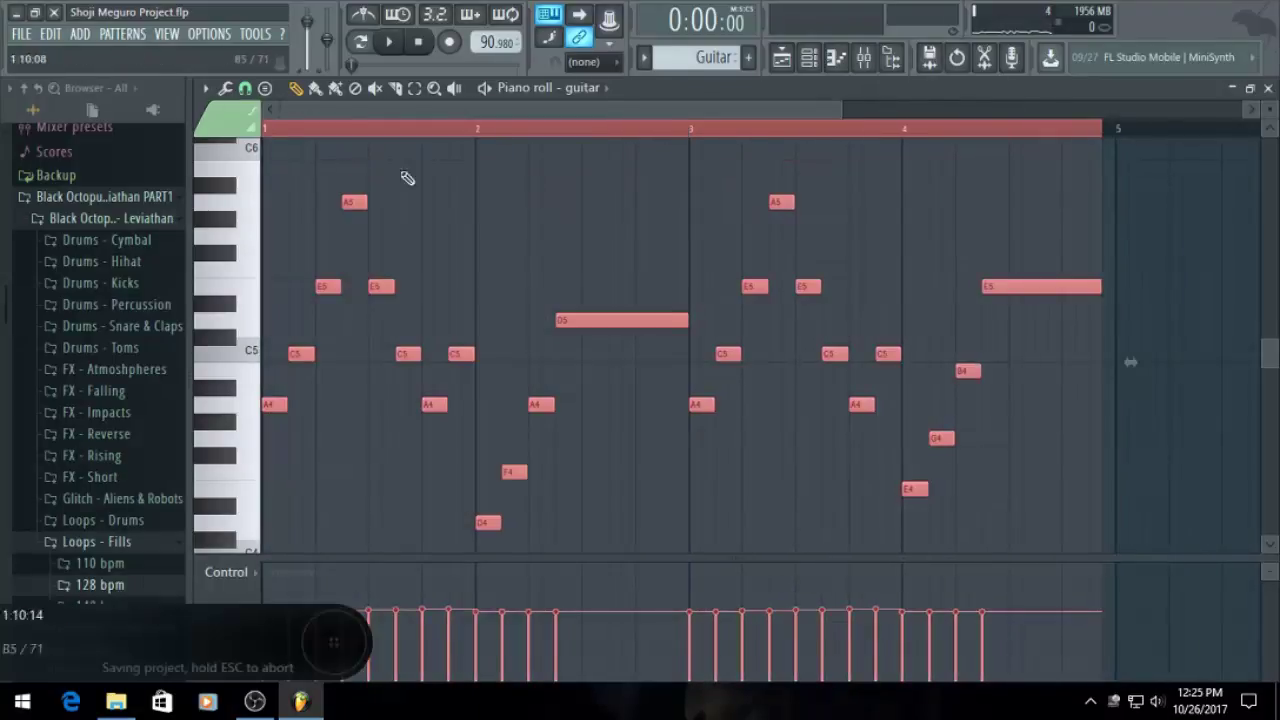
{"action": "scroll", "coordinate": [1214, 371], "scroll_direction": "down", "scroll_amount": 3}
{"action": "scroll", "coordinate": [1200, 360], "scroll_direction": "up", "scroll_amount": 3}
{"action": "left_click", "coordinate": [1157, 340]}
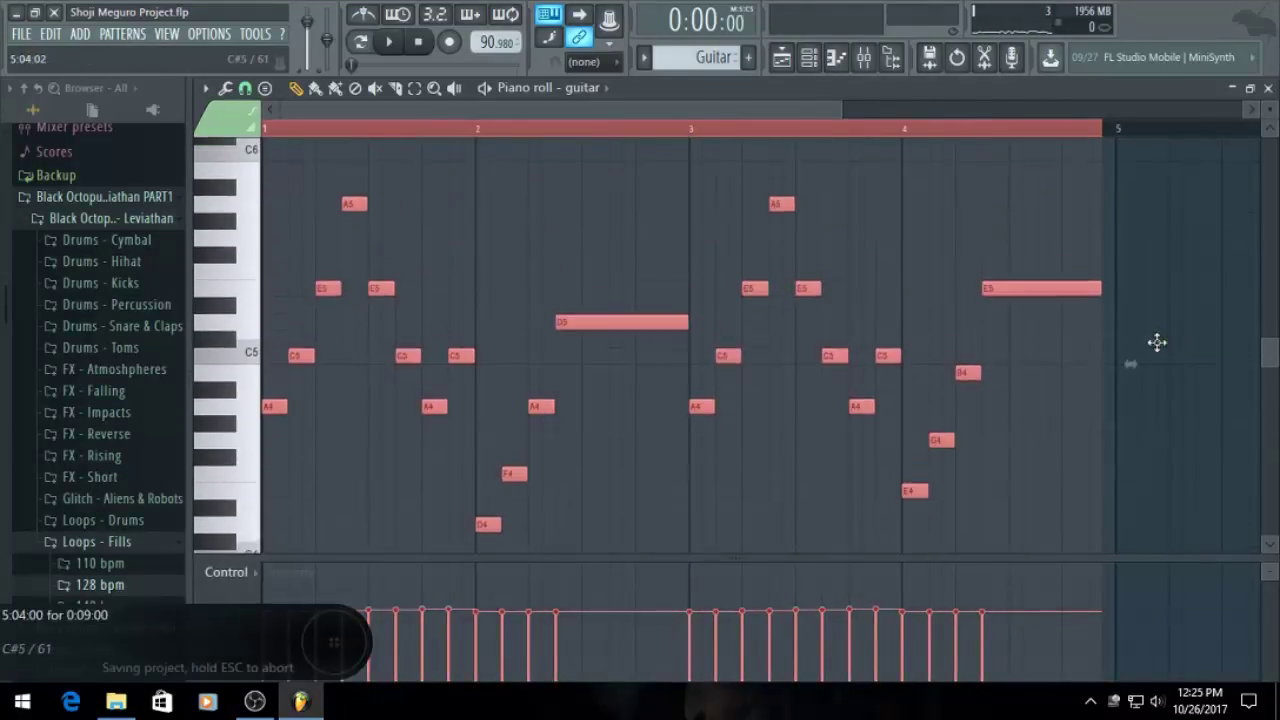
{"action": "right_click", "coordinate": [1157, 338]}
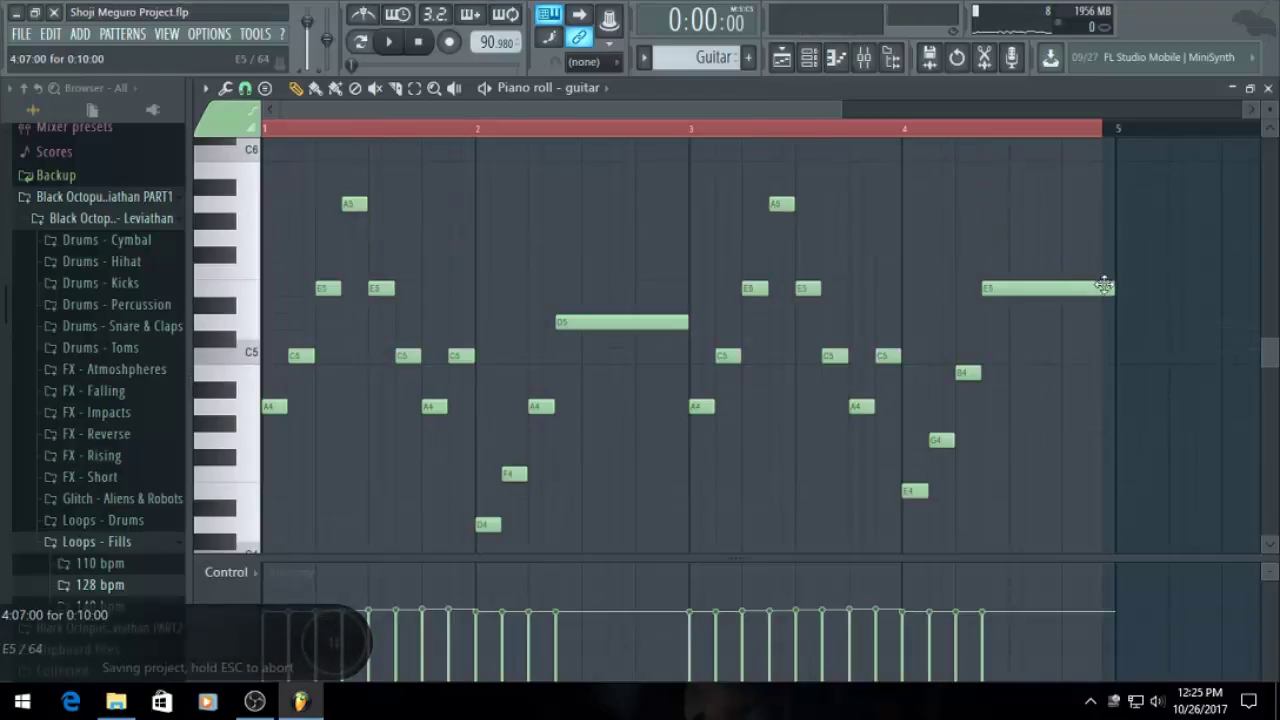
Duplicate all the guitar notes from bars 1 to 4 into bars 5 to 8
{"action": "key", "text": "ctrl+a"}
{"action": "key", "text": "ctrl+b"}
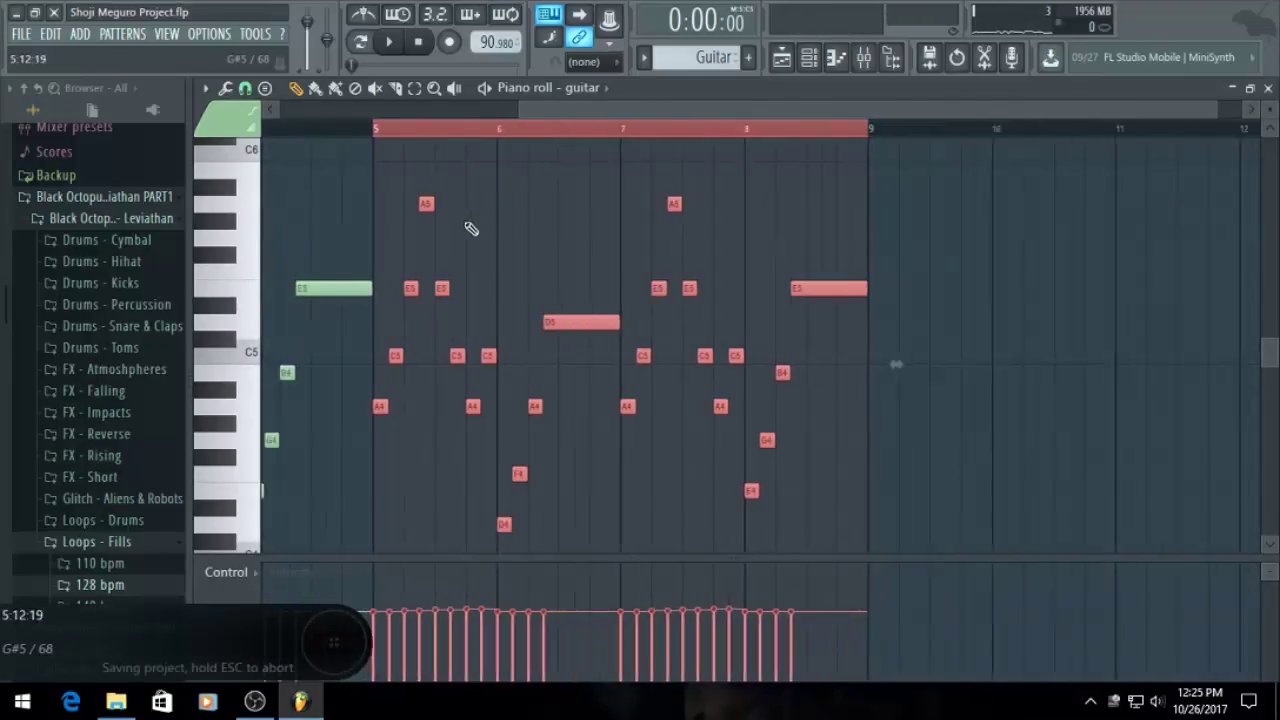
{"action": "scroll", "coordinate": [545, 215], "scroll_direction": "down", "scroll_amount": 1}
{"action": "scroll", "coordinate": [775, 188], "scroll_direction": "up", "scroll_amount": 3}
{"action": "left_click_drag", "start_coordinate": [725, 109], "coordinate": [390, 110]}
{"action": "scroll", "coordinate": [625, 214], "scroll_direction": "down", "scroll_amount": 1}
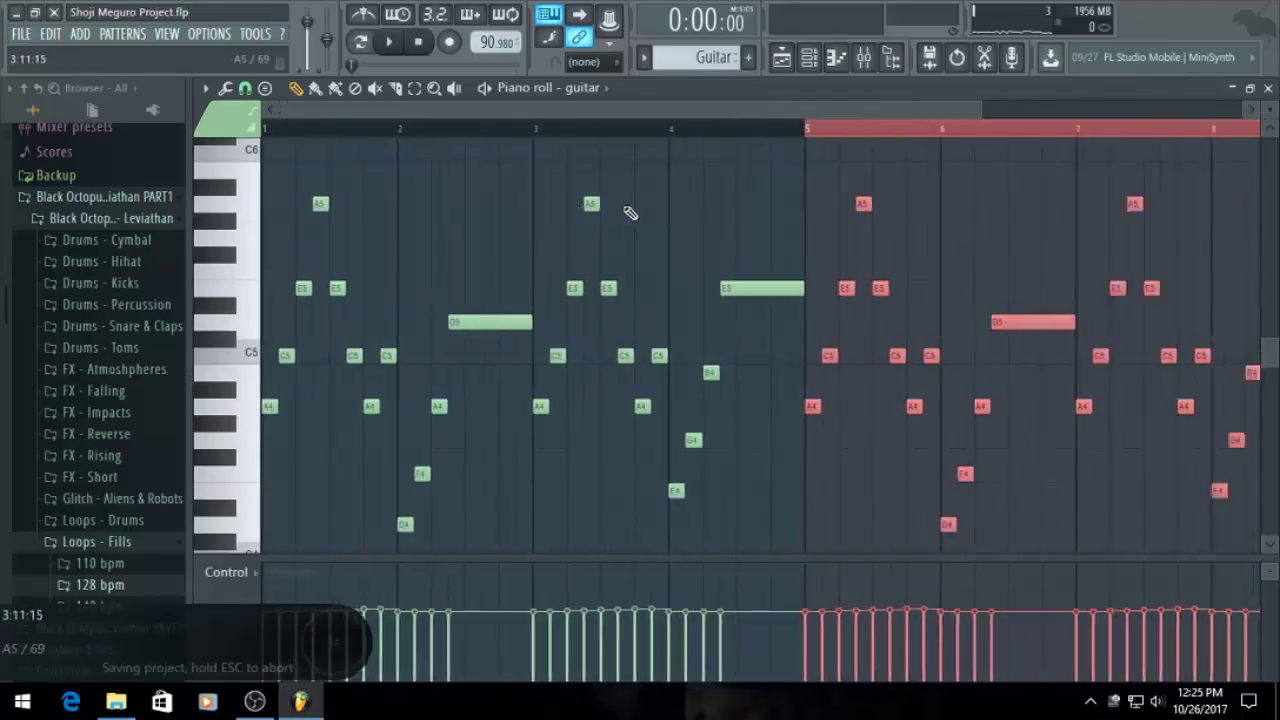
{"action": "scroll", "coordinate": [630, 213], "scroll_direction": "down", "scroll_amount": 1}
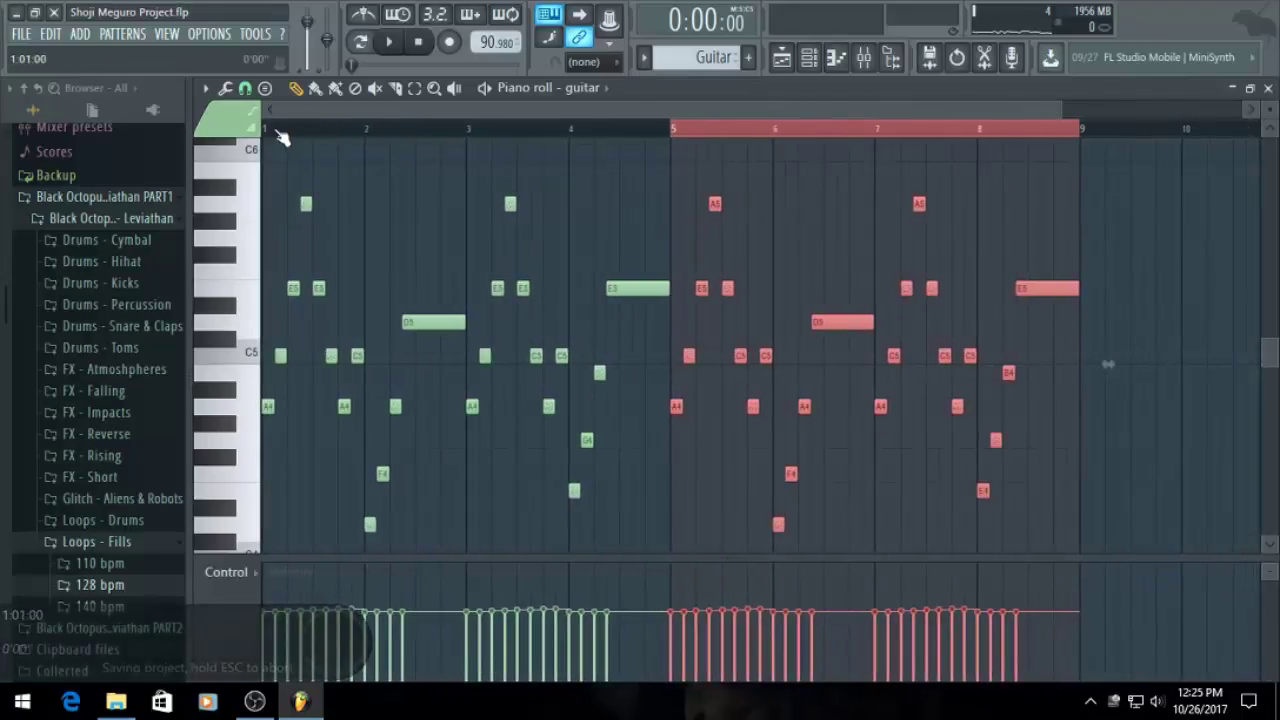
Play the guitar part from bar 1 and replay the duplicated phrase from bar 5
{"action": "key", "text": "space"}
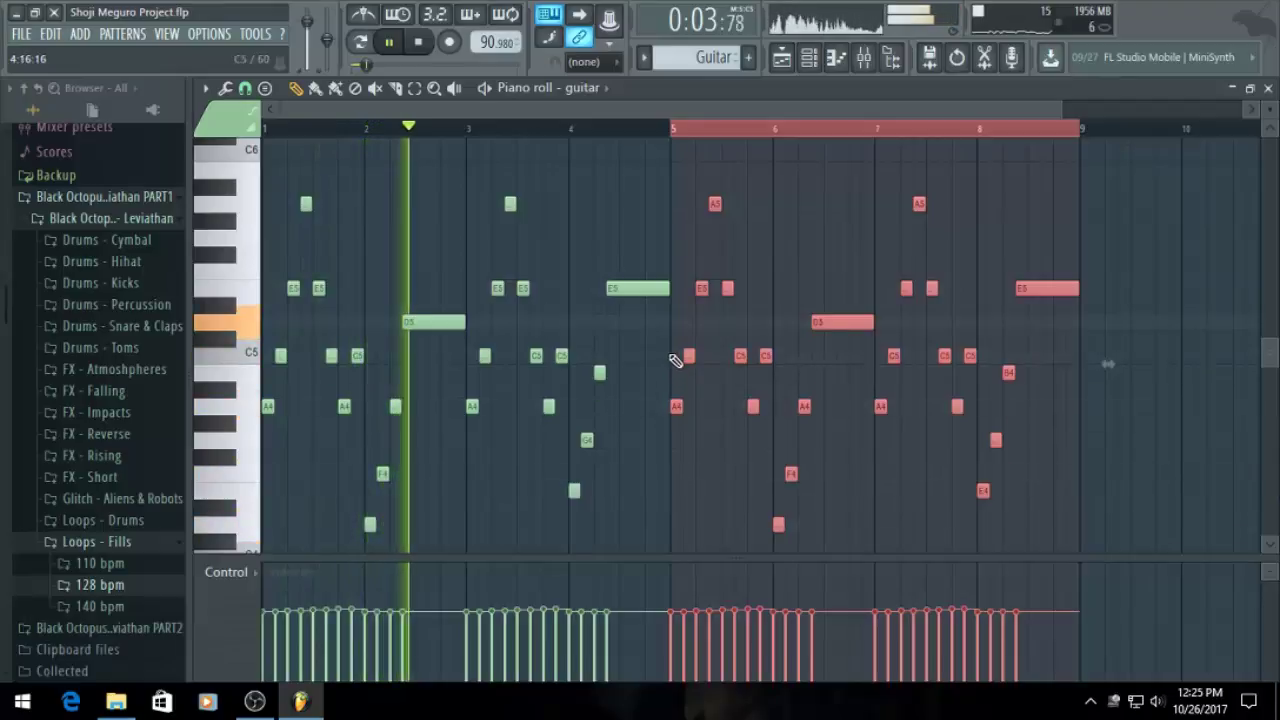
{"action": "scroll", "coordinate": [780, 388], "scroll_direction": "up", "scroll_amount": 1}
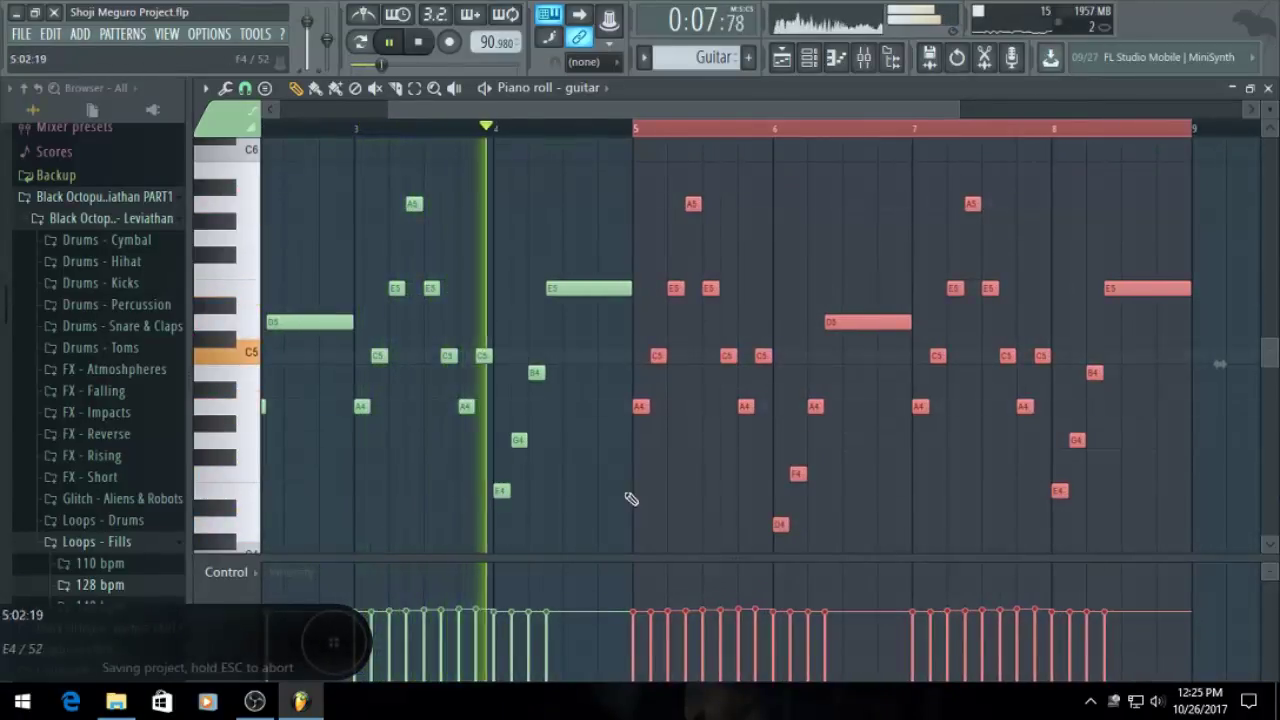
{"action": "scroll", "coordinate": [870, 391], "scroll_direction": "up", "scroll_amount": 1}
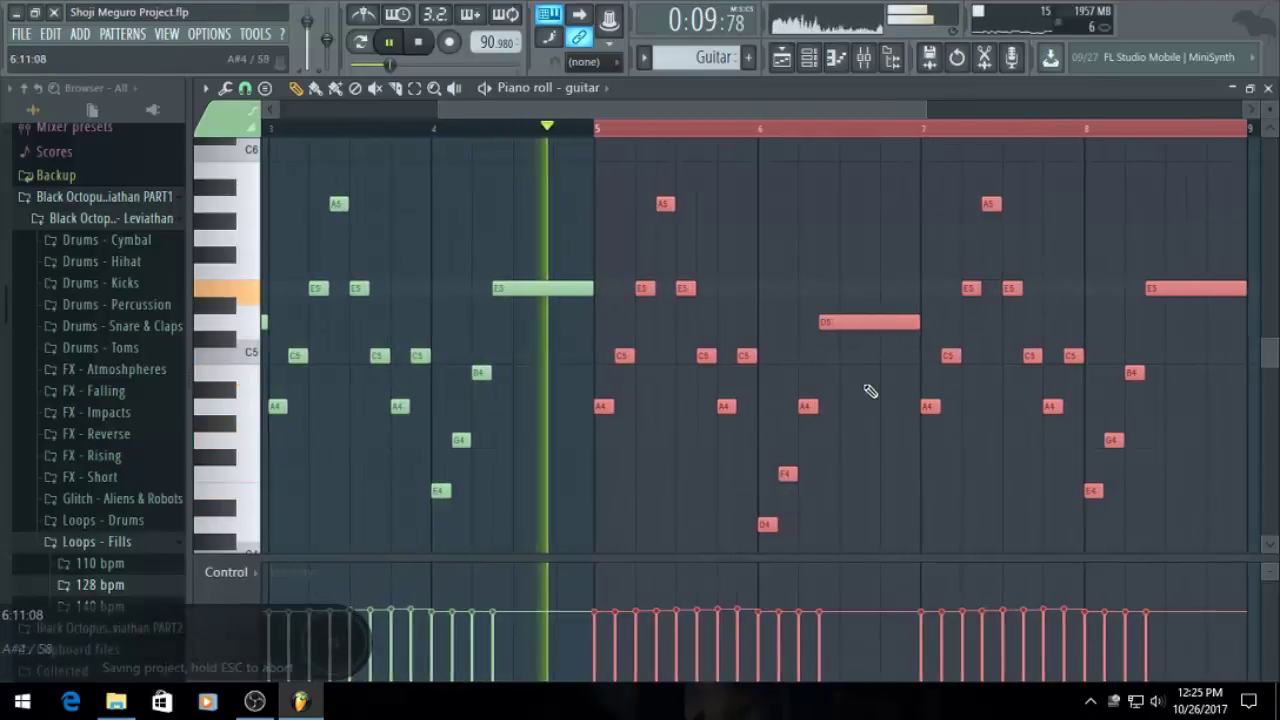
{"action": "scroll", "coordinate": [870, 391], "scroll_direction": "up", "scroll_amount": 1}
{"action": "left_click_drag", "start_coordinate": [797, 105], "coordinate": [865, 127]}
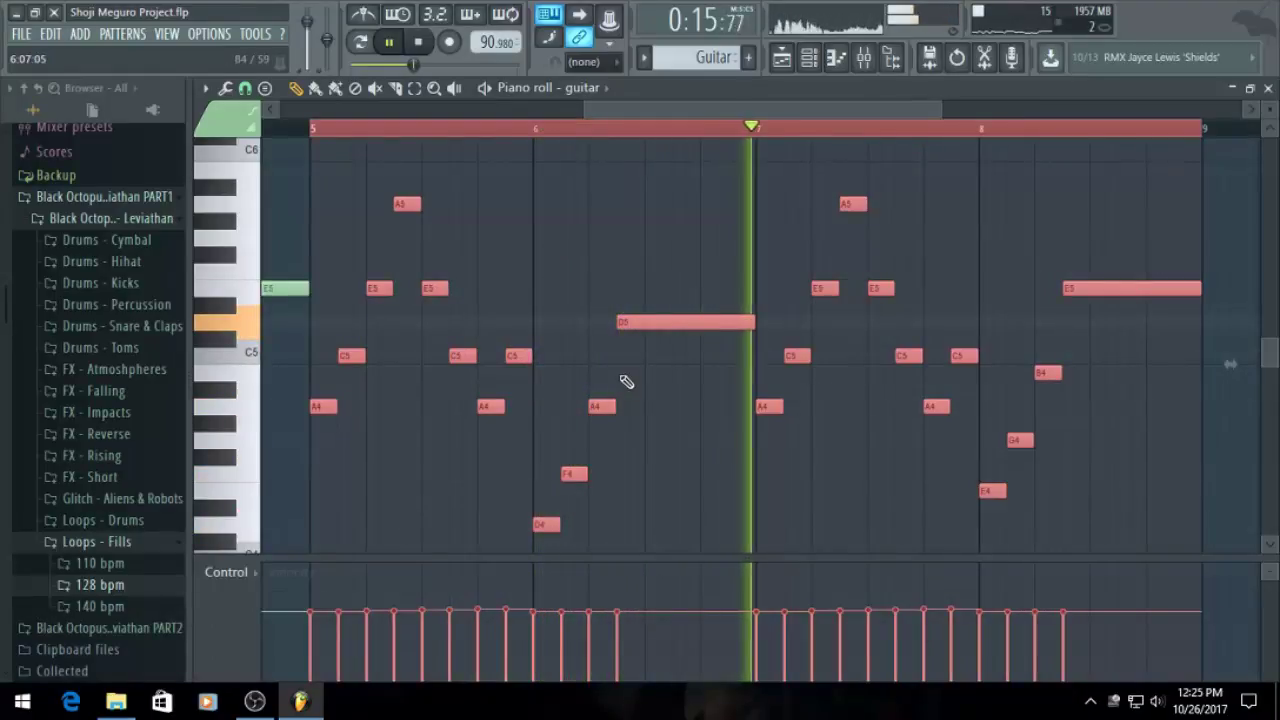
{"action": "key", "text": "space"}
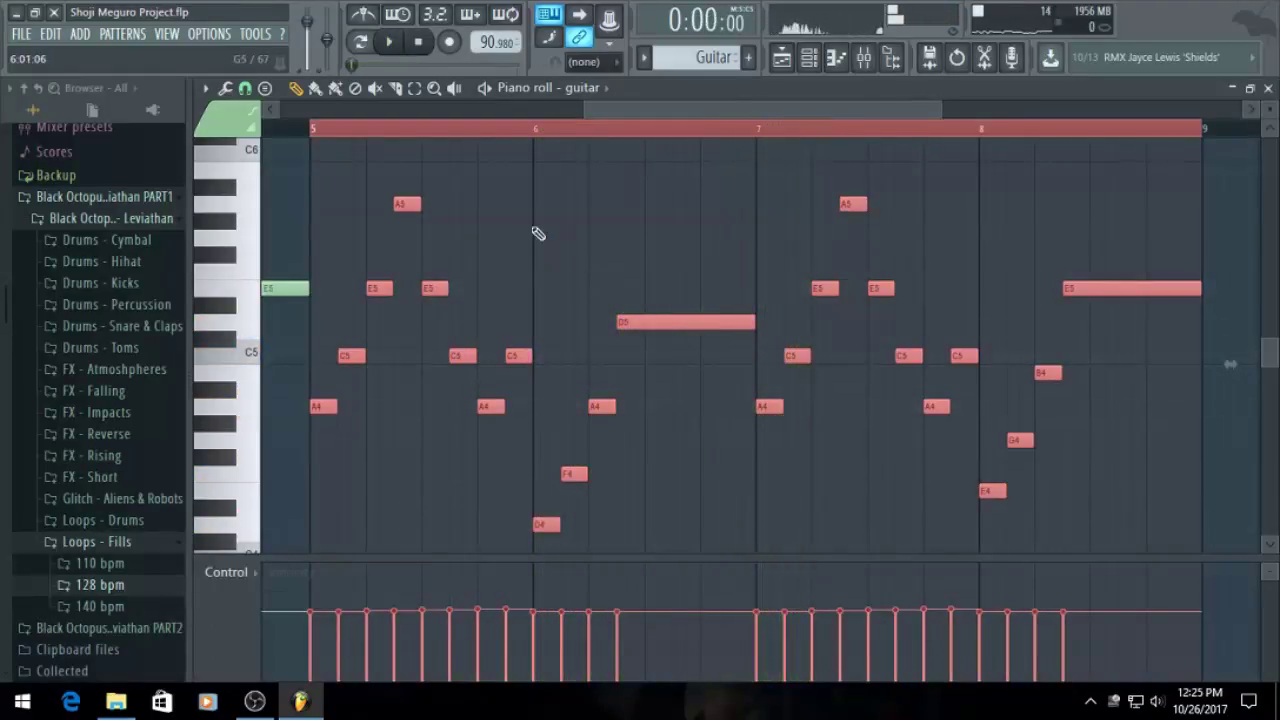
{"action": "key", "text": "space"}
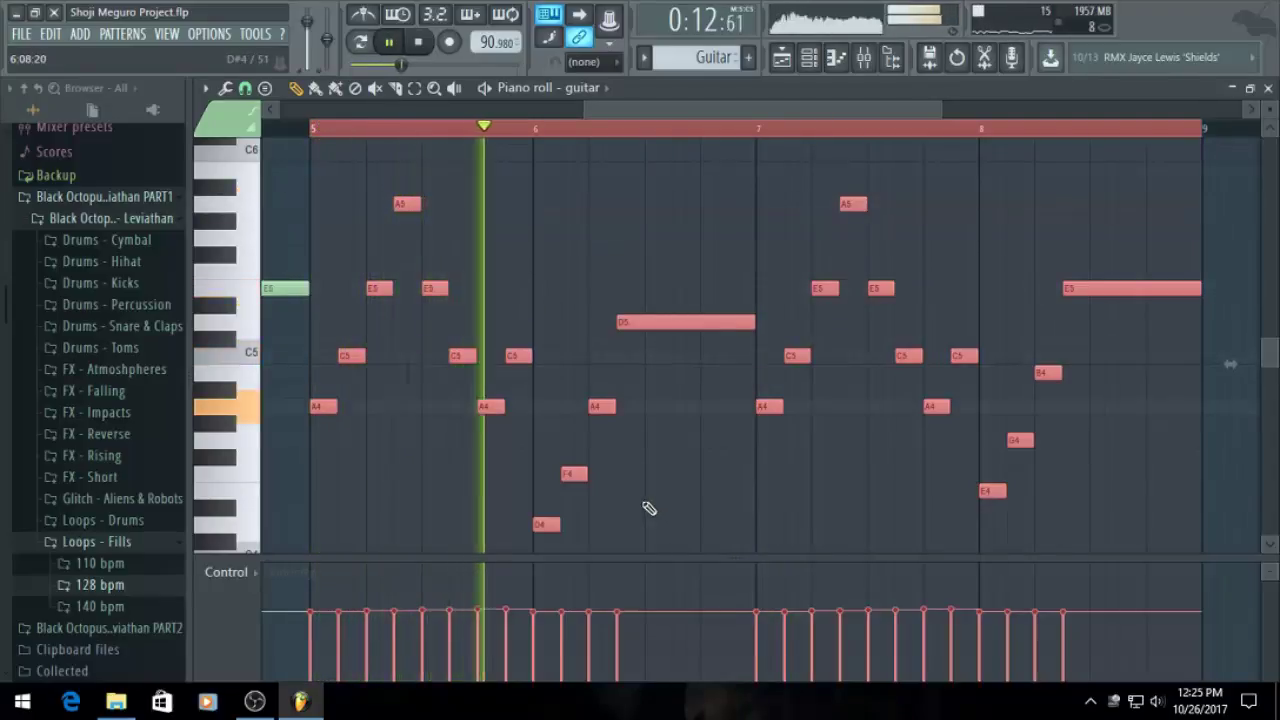
{"action": "key", "text": "space"}
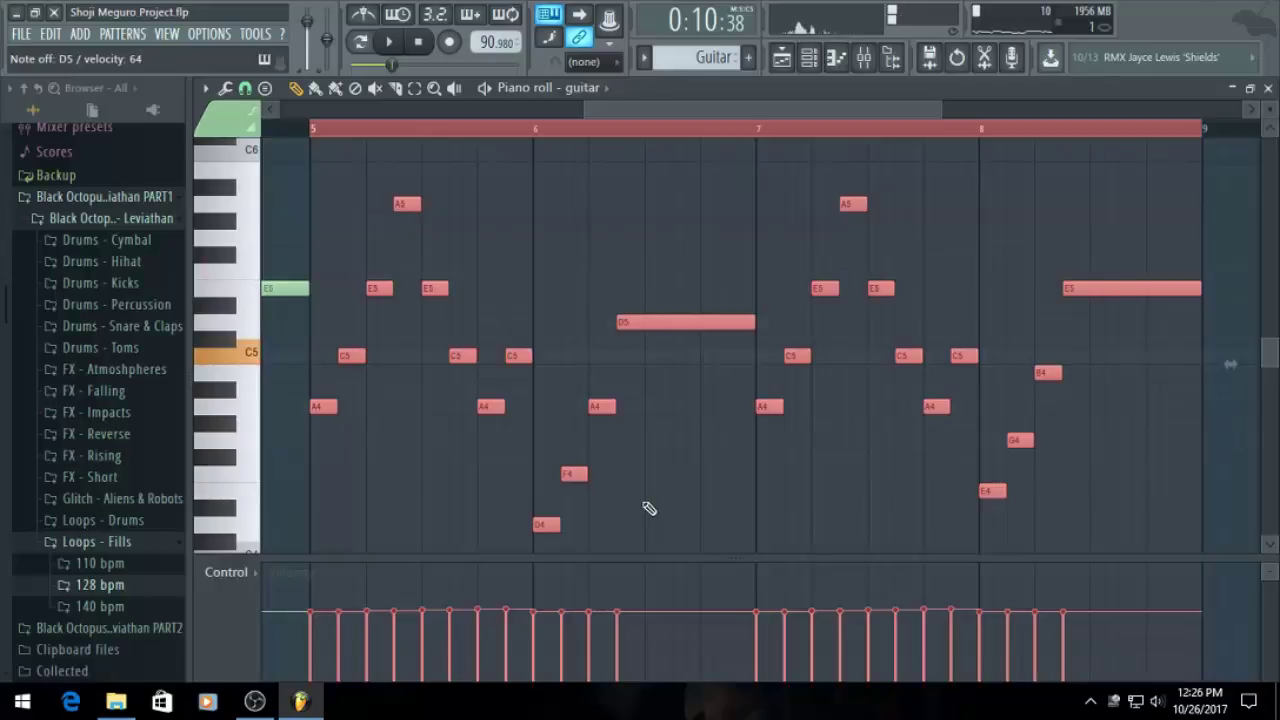
{"action": "key", "text": "space"}
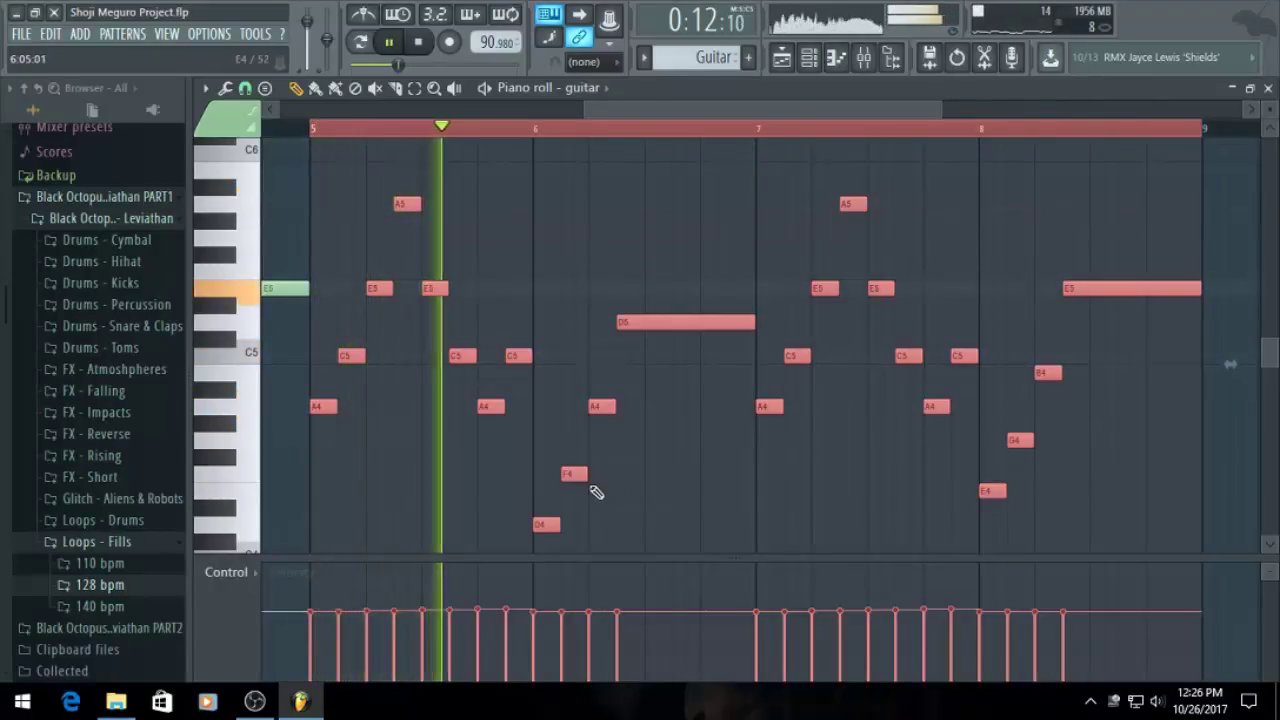
{"action": "key", "text": "space"}
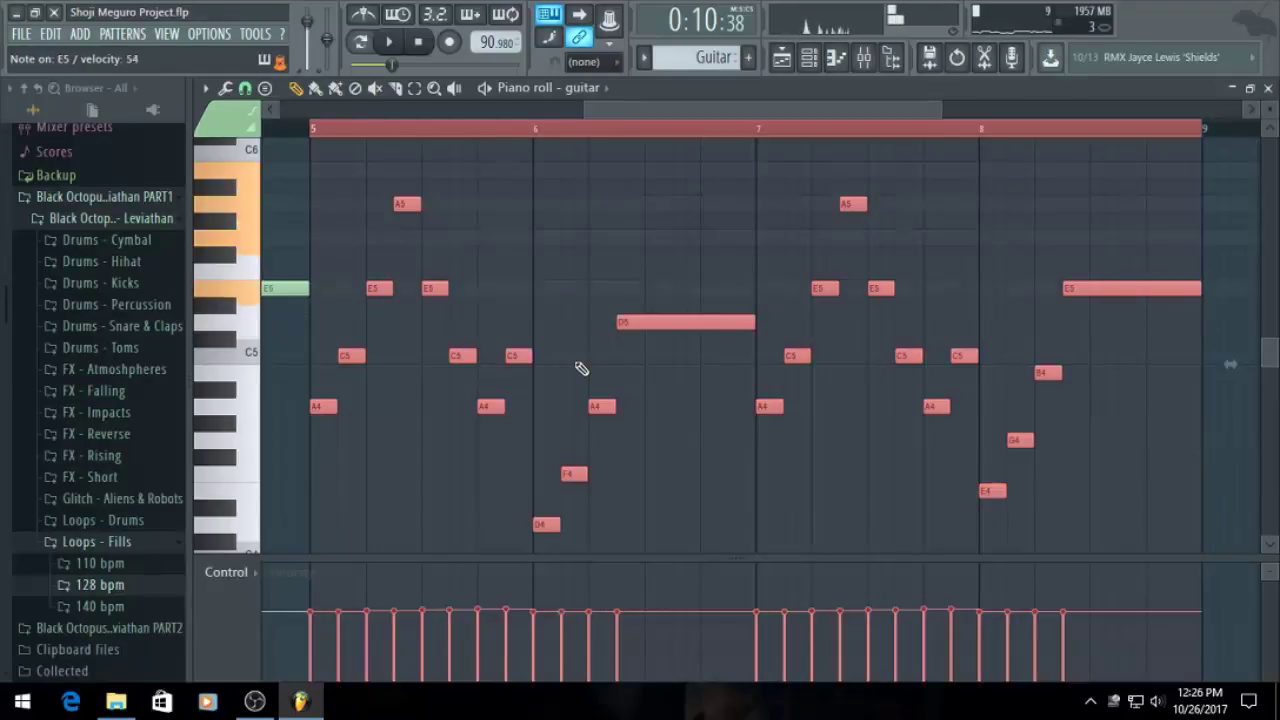
Undo the accidental transposition of the selected notes and raise only the long D5 note in bar 6 to E5
{"action": "left_click_drag", "start_coordinate": [654, 321], "coordinate": [654, 293]}
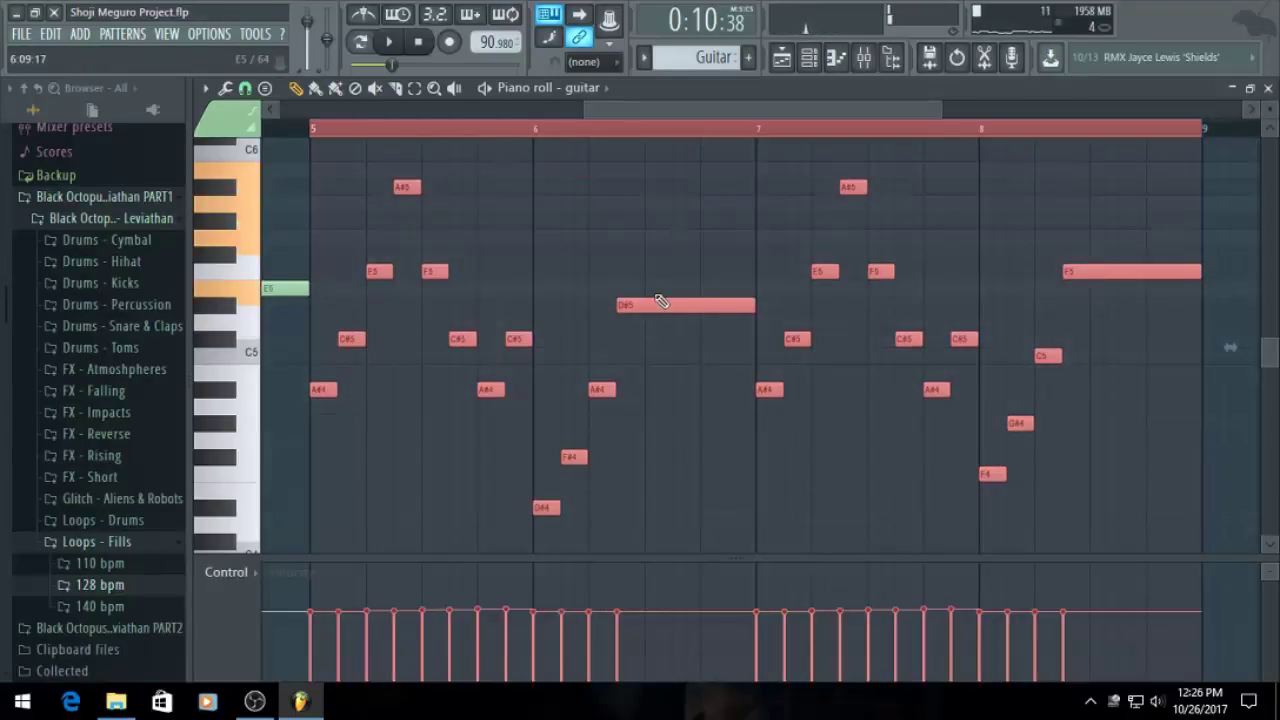
{"action": "key", "text": "ctrl+z"}
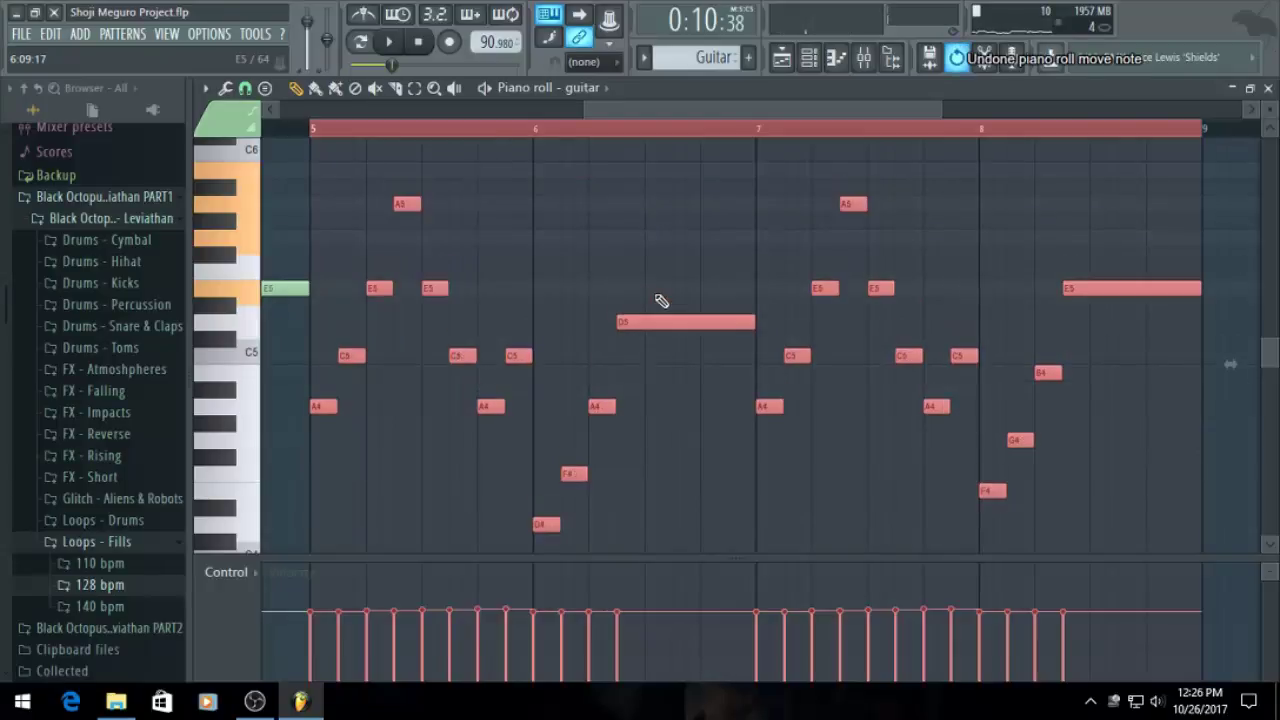
{"action": "scroll", "coordinate": [594, 305], "scroll_direction": "up", "scroll_amount": 3}
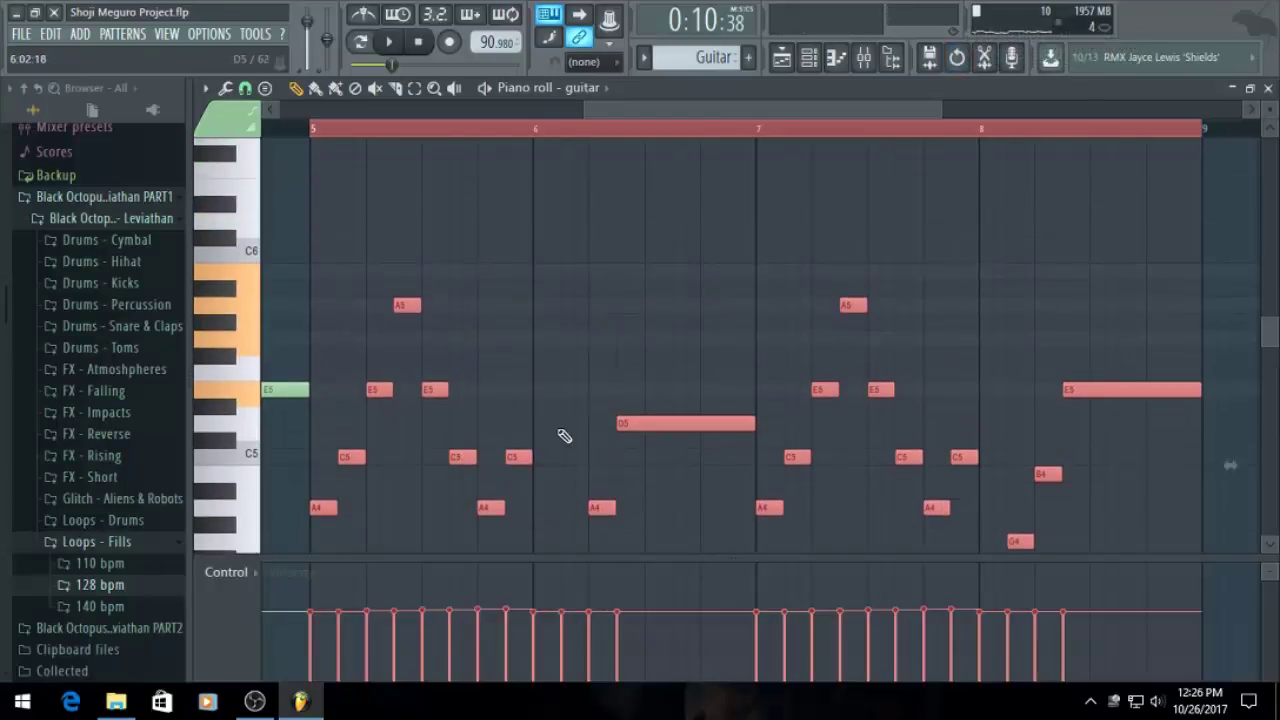
{"action": "left_click", "coordinate": [551, 423]}
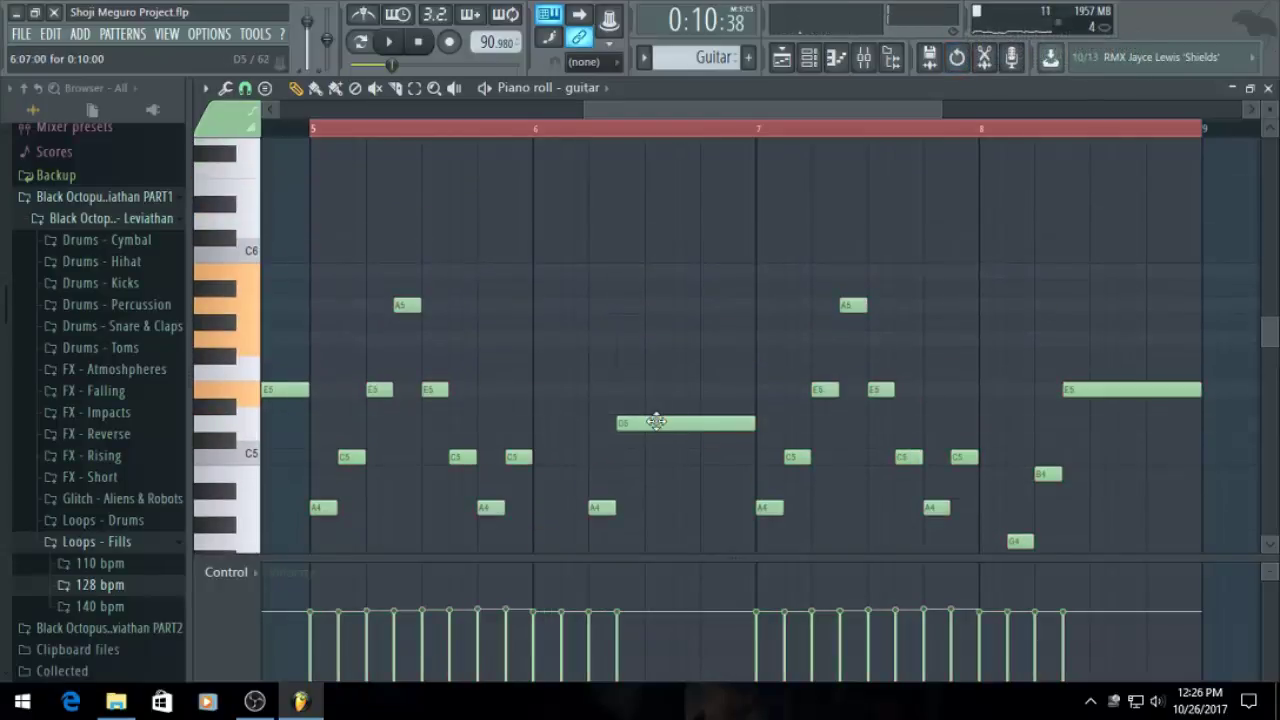
{"action": "left_click_drag", "start_coordinate": [655, 421], "coordinate": [654, 389]}
Replace the three short notes at the start of bar 6 with a descending B5, A5 and G5
{"action": "scroll", "coordinate": [583, 508], "scroll_direction": "down", "scroll_amount": 4}
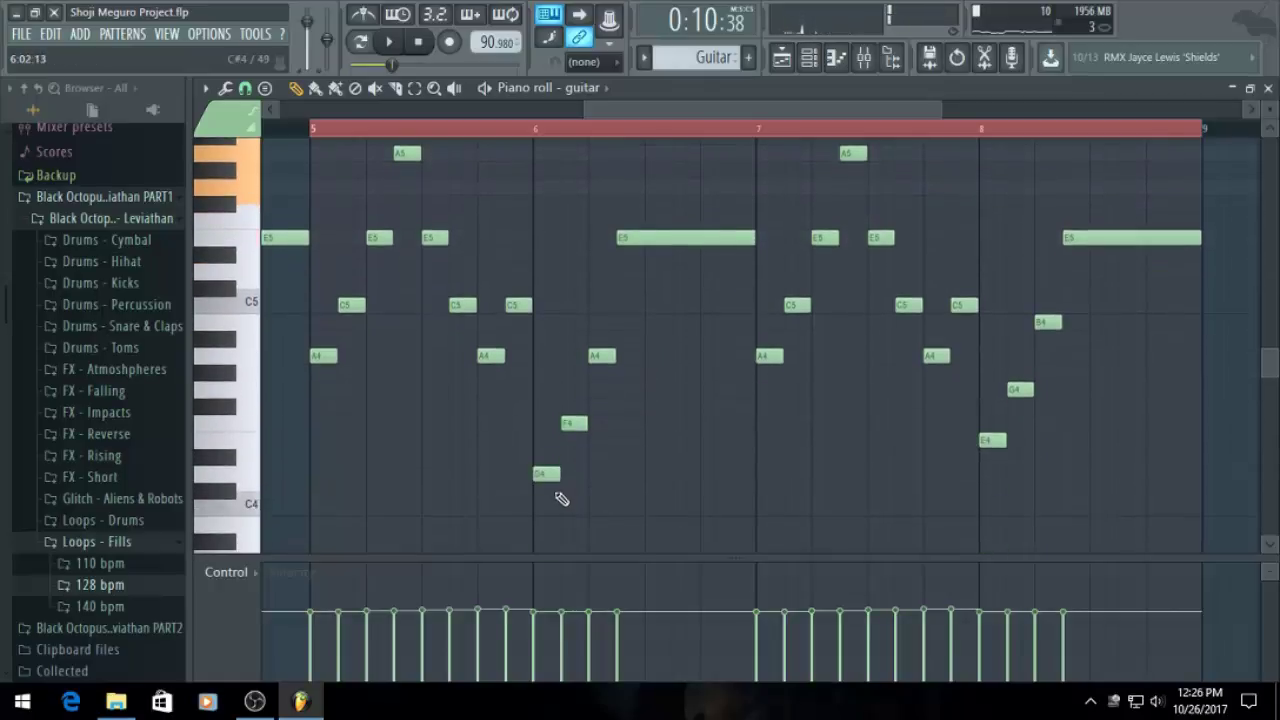
{"action": "scroll", "coordinate": [558, 510], "scroll_direction": "up", "scroll_amount": 1}
{"action": "left_click_drag", "start_coordinate": [546, 523], "coordinate": [546, 169]}
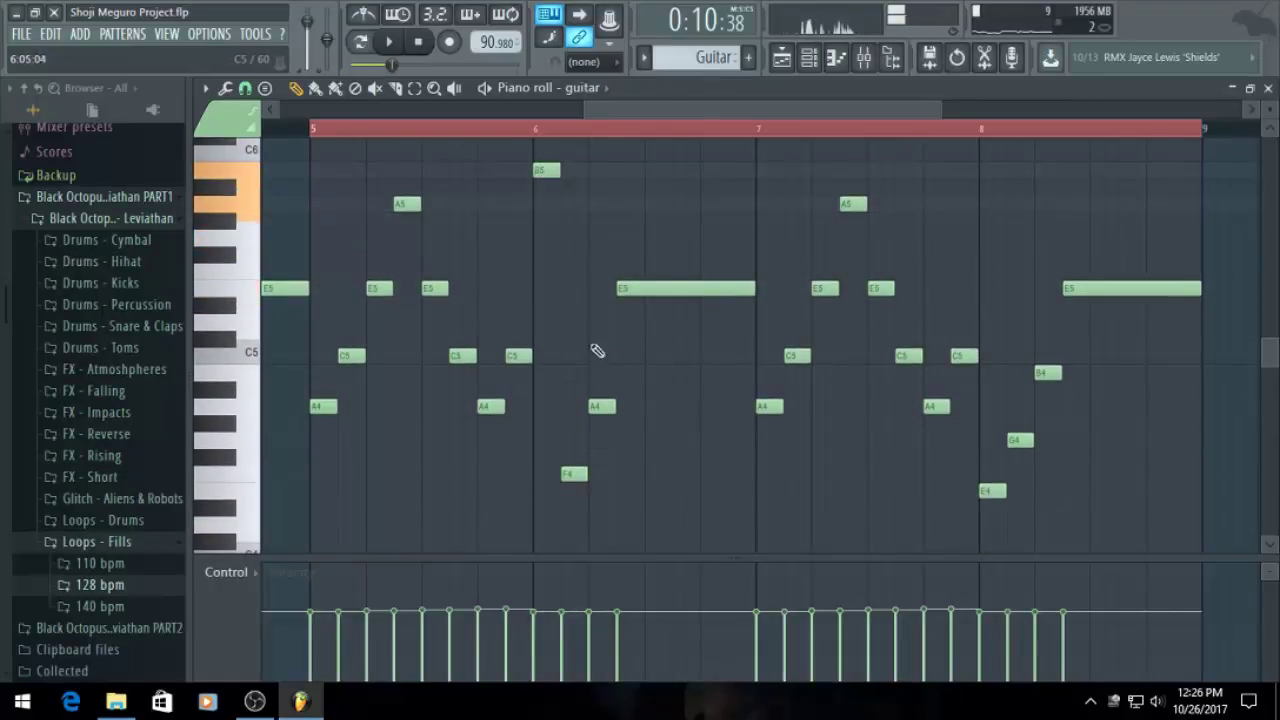
{"action": "left_click", "coordinate": [570, 204]}
{"action": "left_click_drag", "start_coordinate": [576, 221], "coordinate": [598, 239]}
{"action": "right_click", "coordinate": [574, 473]}
{"action": "right_click", "coordinate": [601, 406]}
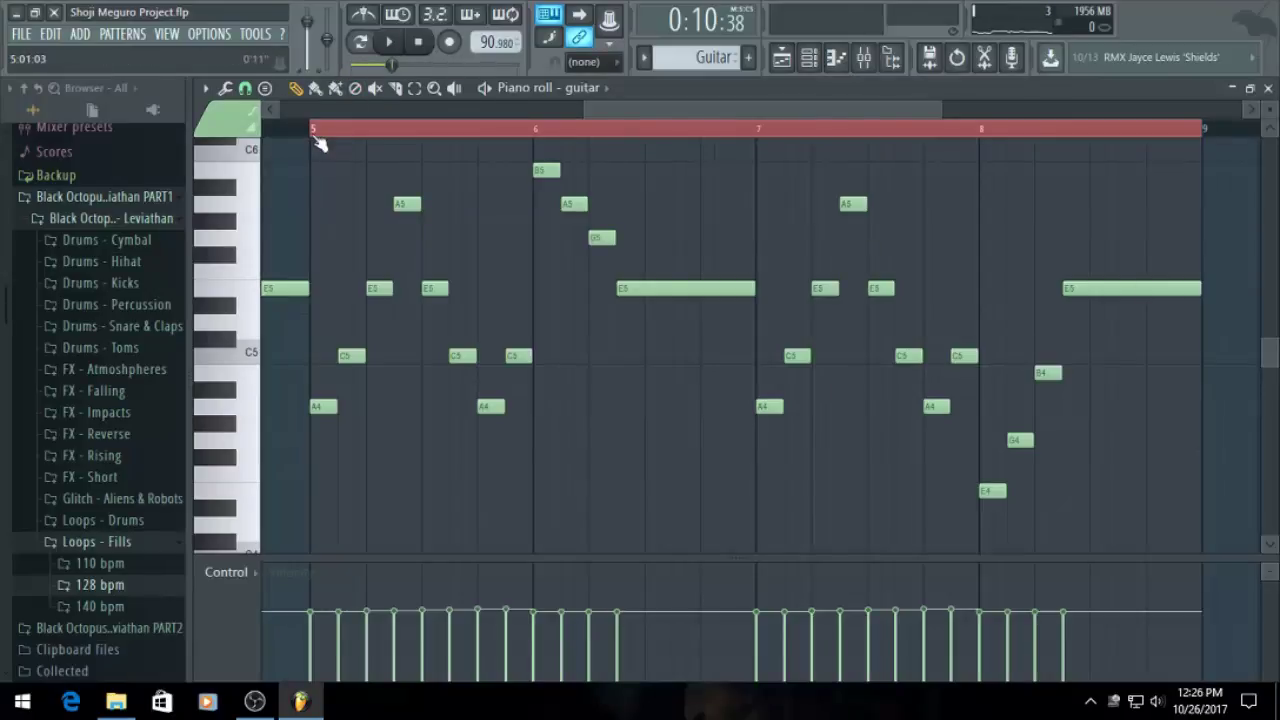
Play the guitar part from bar 5 through bar 7 to check the revised descending run
{"action": "key", "text": "space"}
{"action": "scroll", "coordinate": [783, 554], "scroll_direction": "up", "scroll_amount": 2}
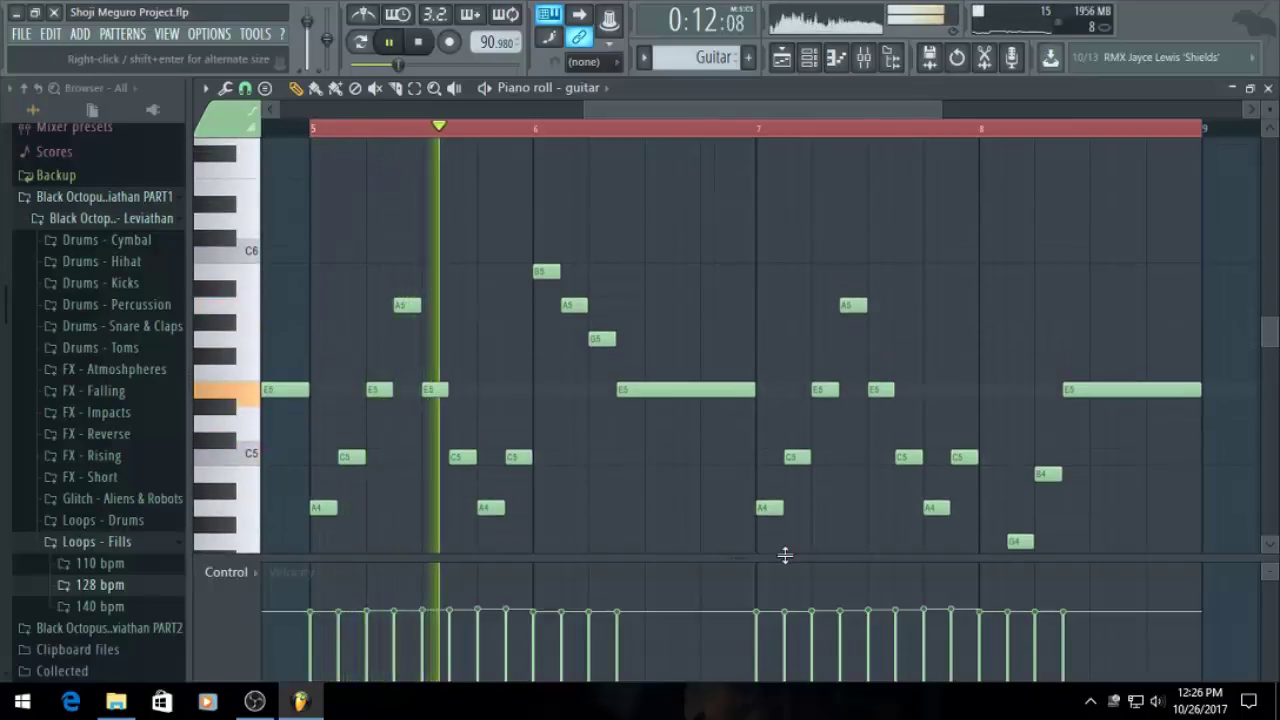
{"action": "scroll", "coordinate": [810, 400], "scroll_direction": "down", "scroll_amount": 1}
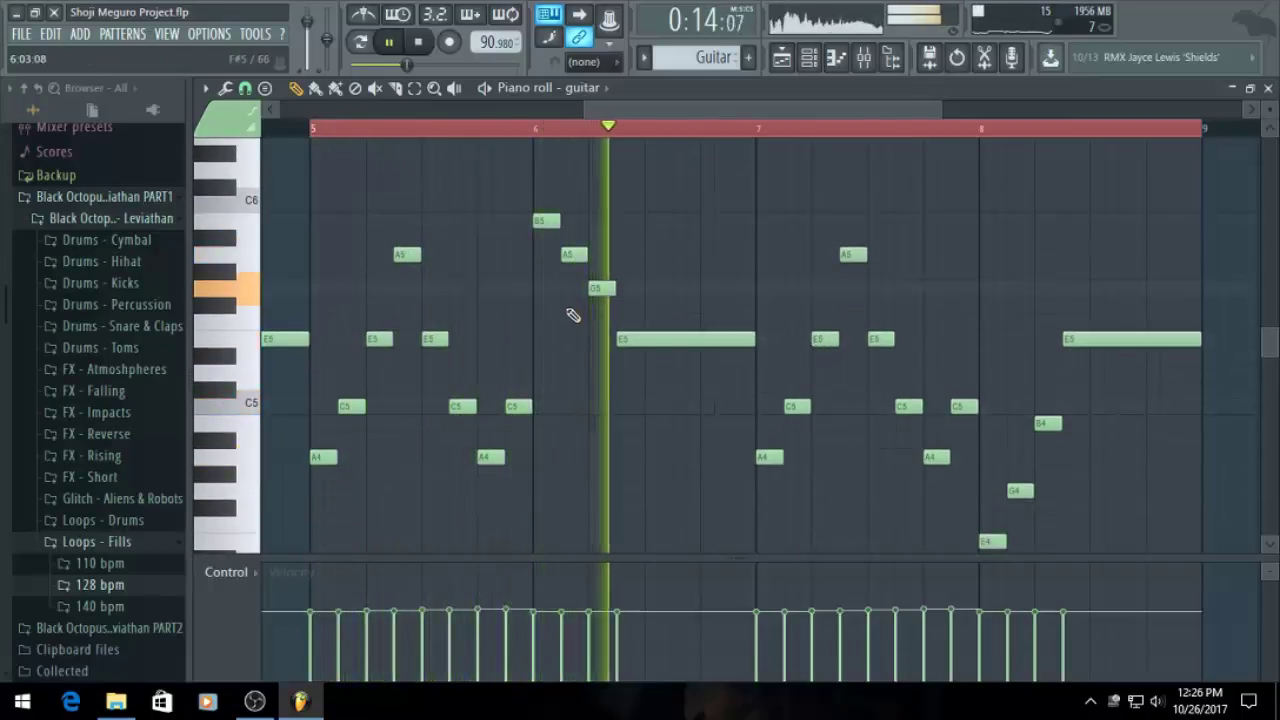
{"action": "left_click_drag", "start_coordinate": [668, 113], "coordinate": [777, 317]}
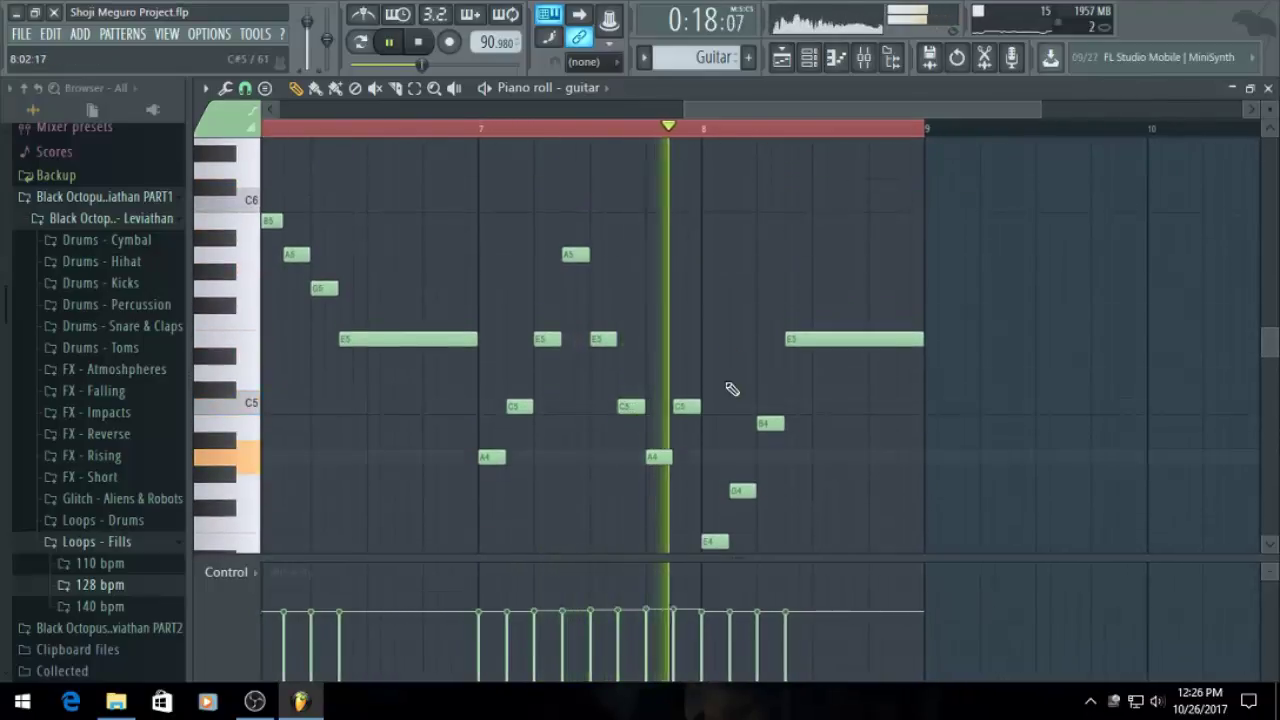
{"action": "key", "text": "space"}
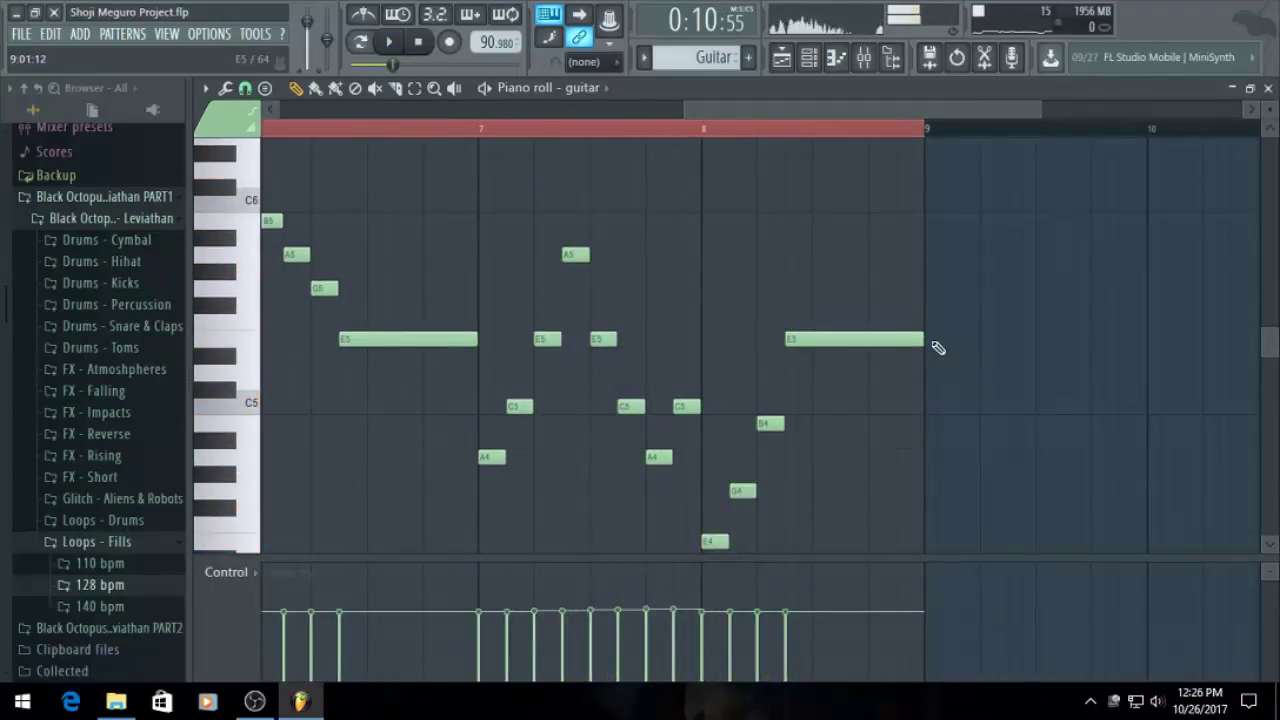
Shorten the long E5 in bar 8 to an eighth note and fill the rest of the bar with F4, A4, C5 and E5
{"action": "left_click_drag", "start_coordinate": [922, 337], "coordinate": [812, 338]}
{"action": "scroll", "coordinate": [811, 357], "scroll_direction": "down", "scroll_amount": 3}
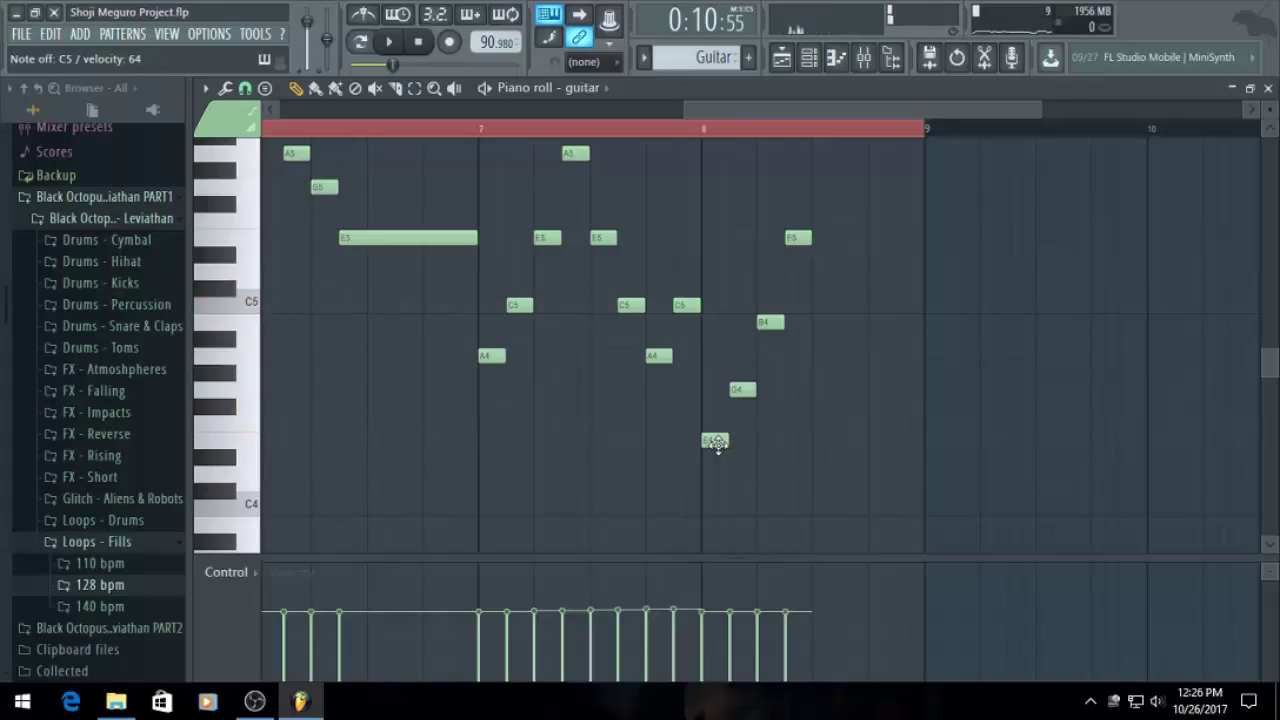
{"action": "left_click", "coordinate": [826, 422]}
{"action": "scroll", "coordinate": [833, 400], "scroll_direction": "down", "scroll_amount": 1}
{"action": "left_click", "coordinate": [854, 356]}
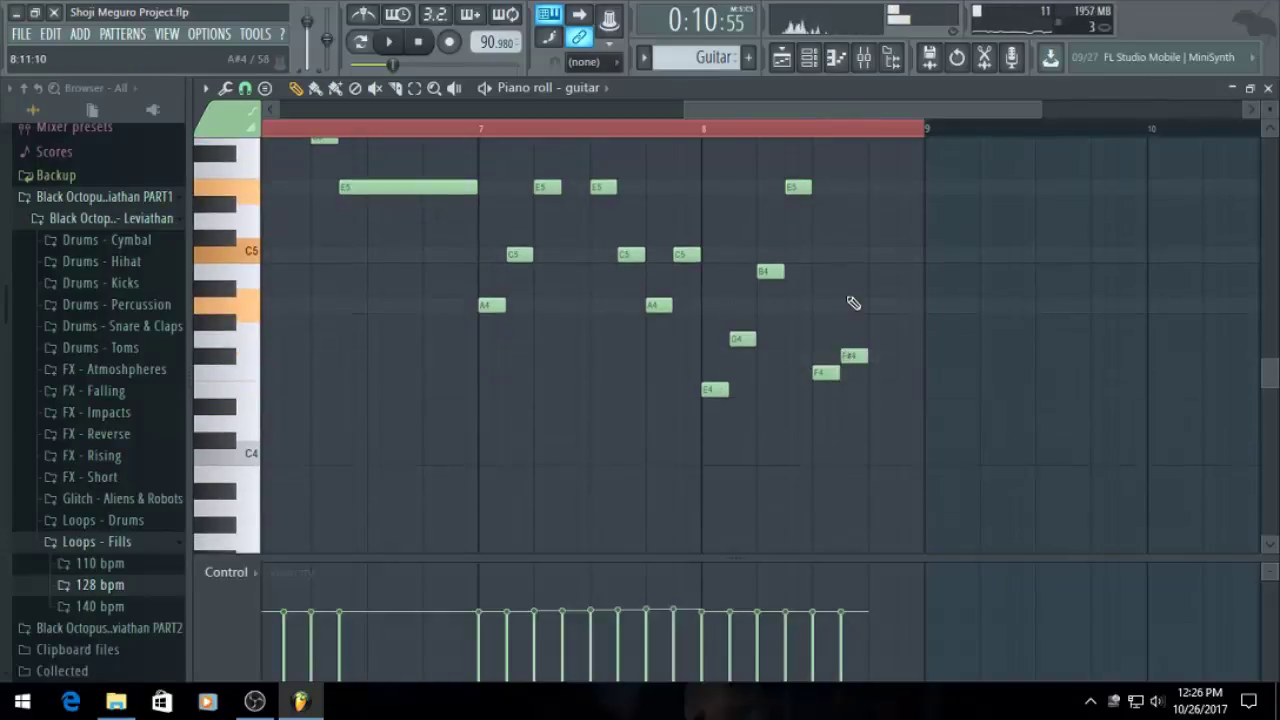
{"action": "left_click", "coordinate": [854, 304]}
{"action": "left_click", "coordinate": [877, 254]}
{"action": "left_click", "coordinate": [903, 187]}
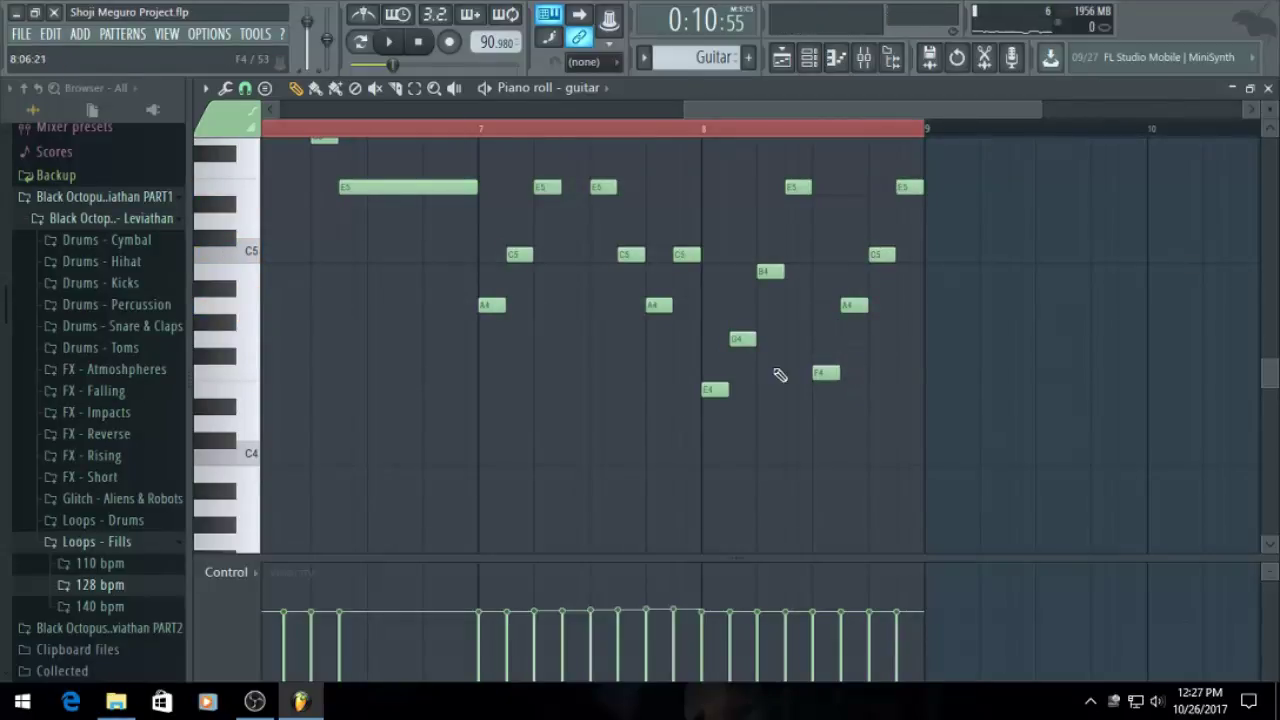
Place a second Guitar pattern clip at bar 9 of the playlist's Guitar track and save the project
{"action": "left_click", "coordinate": [781, 57]}
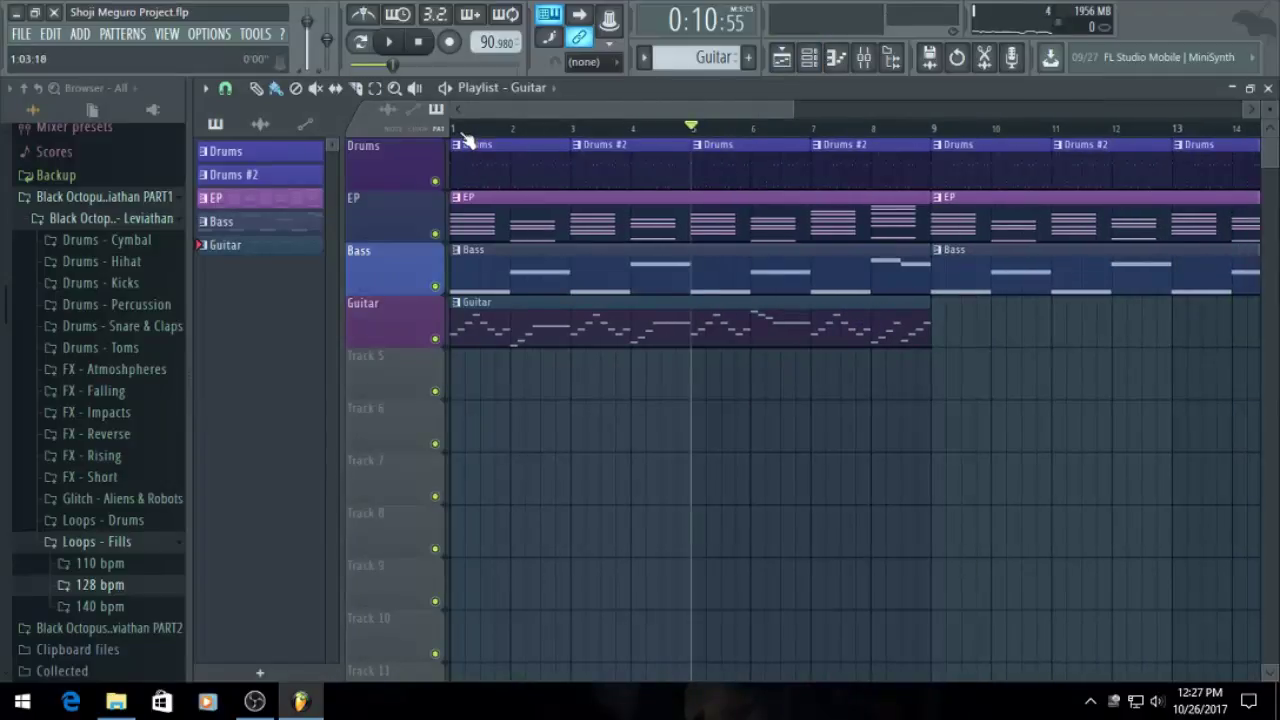
{"action": "key", "text": "space"}
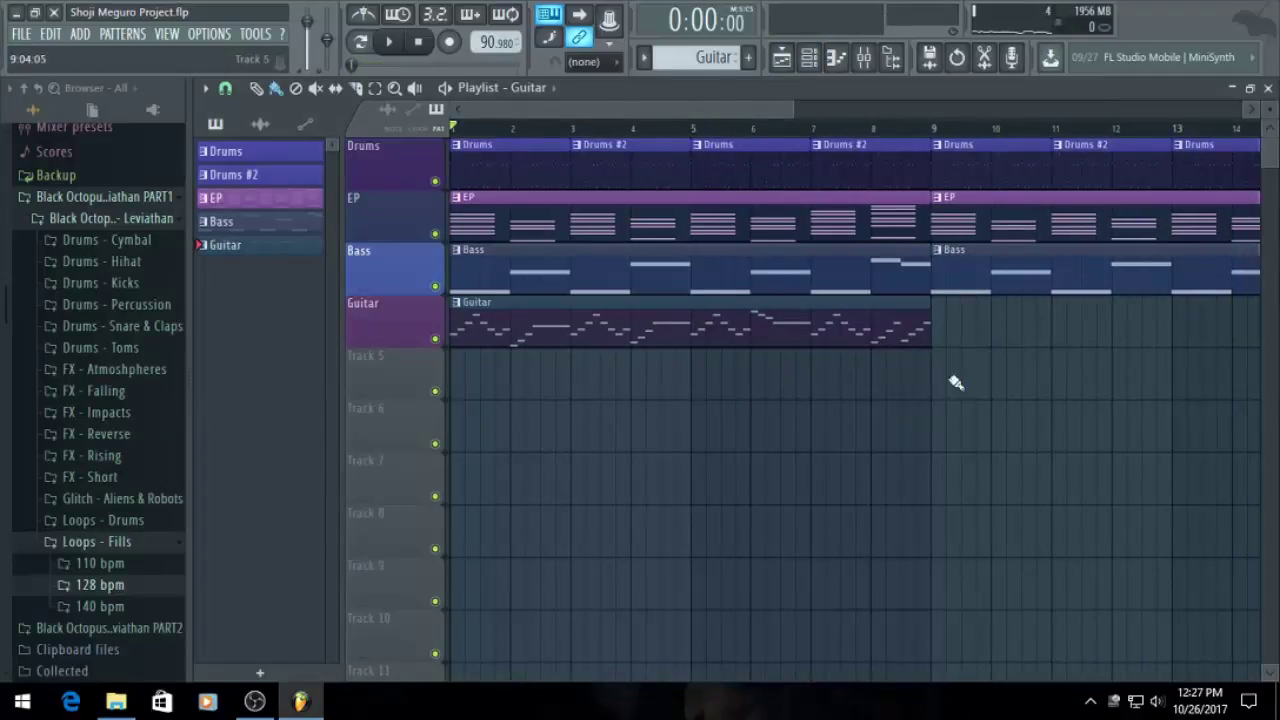
{"action": "left_click", "coordinate": [955, 338]}
{"action": "scroll", "coordinate": [1000, 374], "scroll_direction": "down", "scroll_amount": 3}
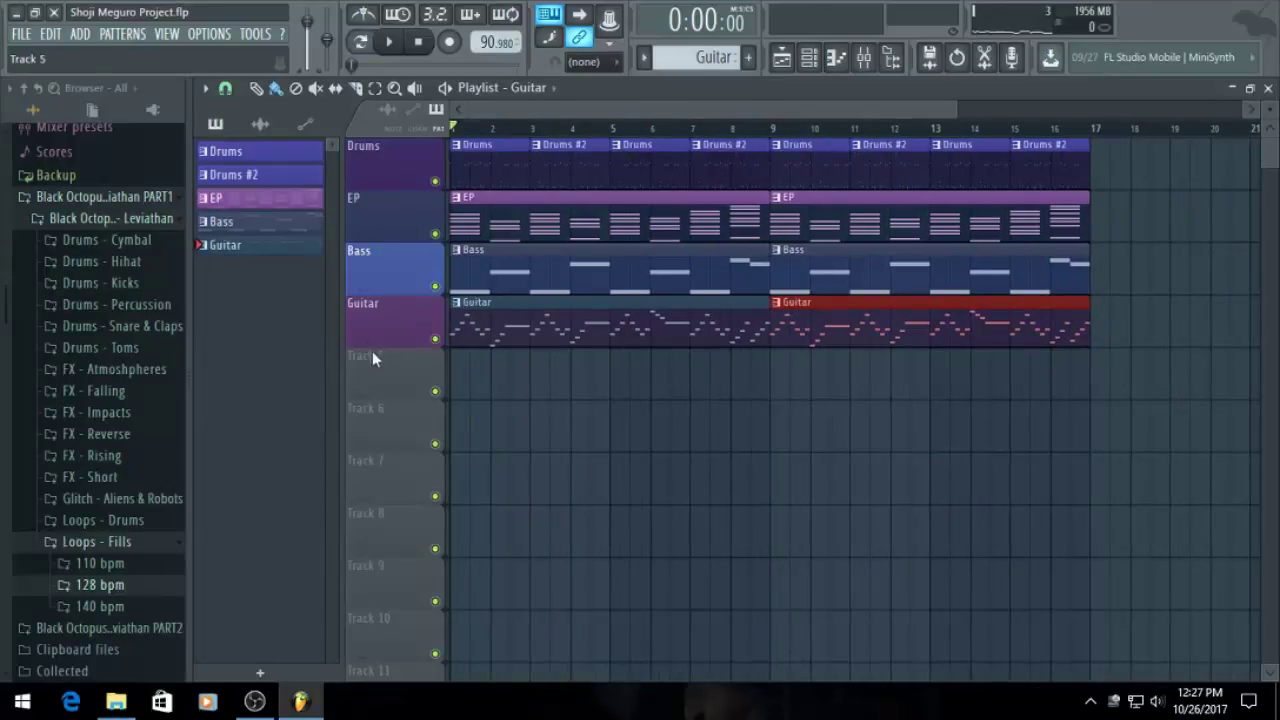
{"action": "key", "text": "ctrl+s"}
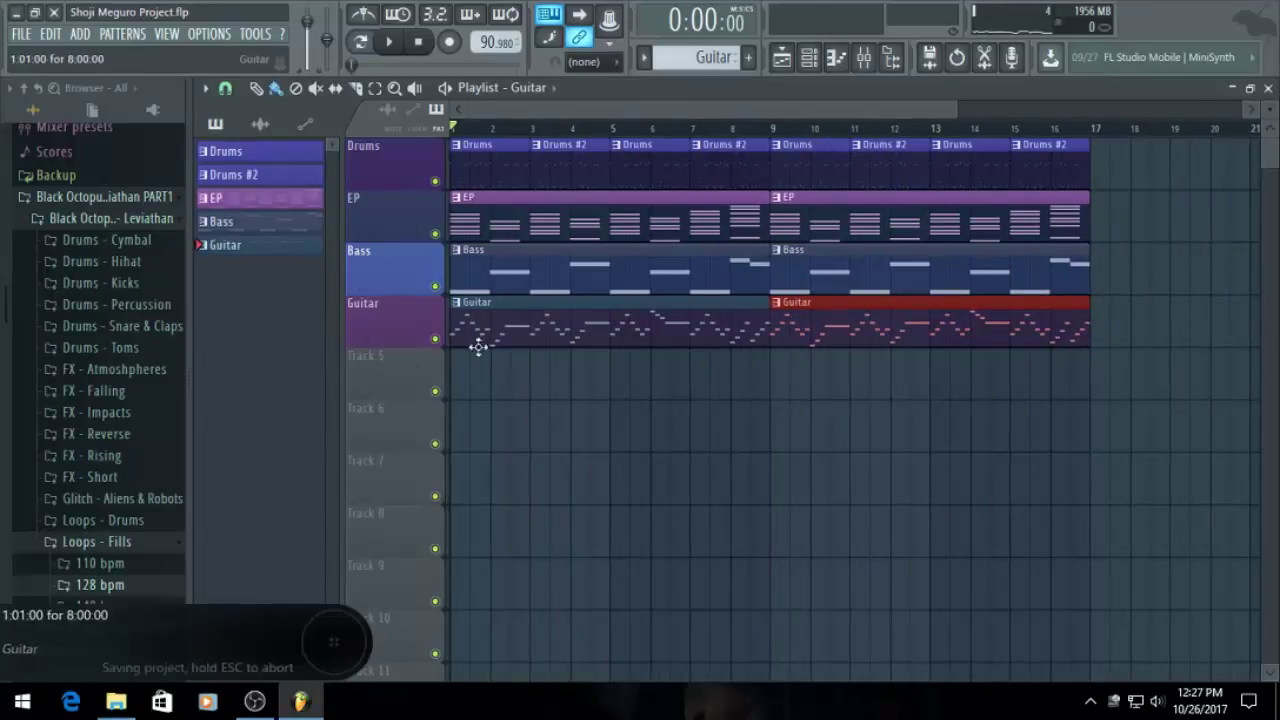
Name playlist track 5 Trumpet and give it a dark red color
{"action": "right_click", "coordinate": [398, 302]}
{"action": "left_click", "coordinate": [450, 310]}
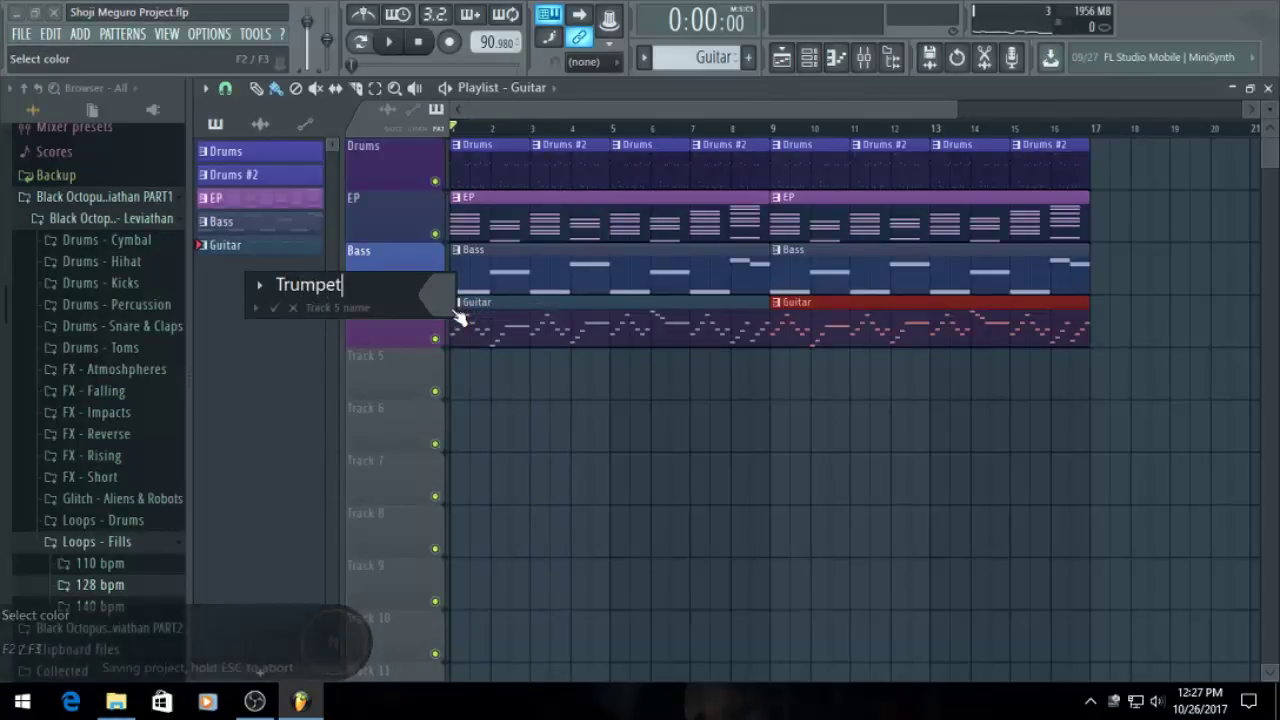
{"action": "key", "text": "Return"}
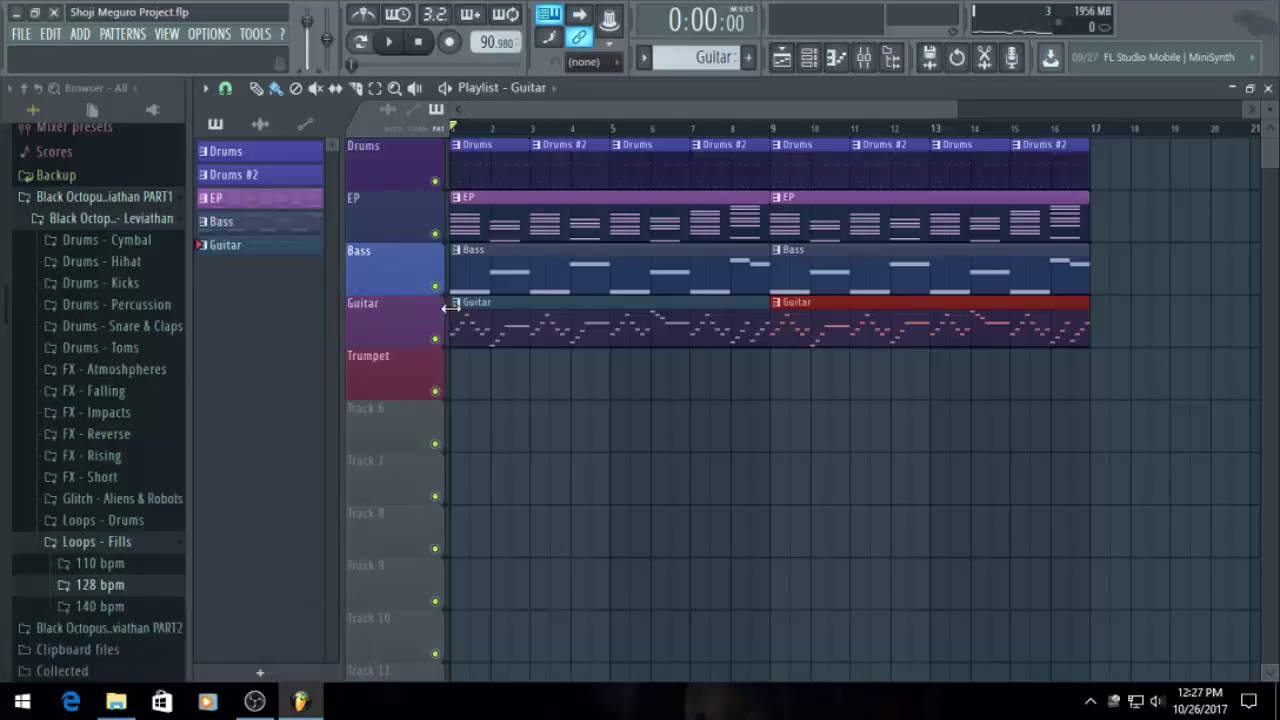
Create a new pattern named Trumpet in a mauve color and place its clip at bar 1 of the Trumpet track
{"action": "left_click", "coordinate": [748, 58]}
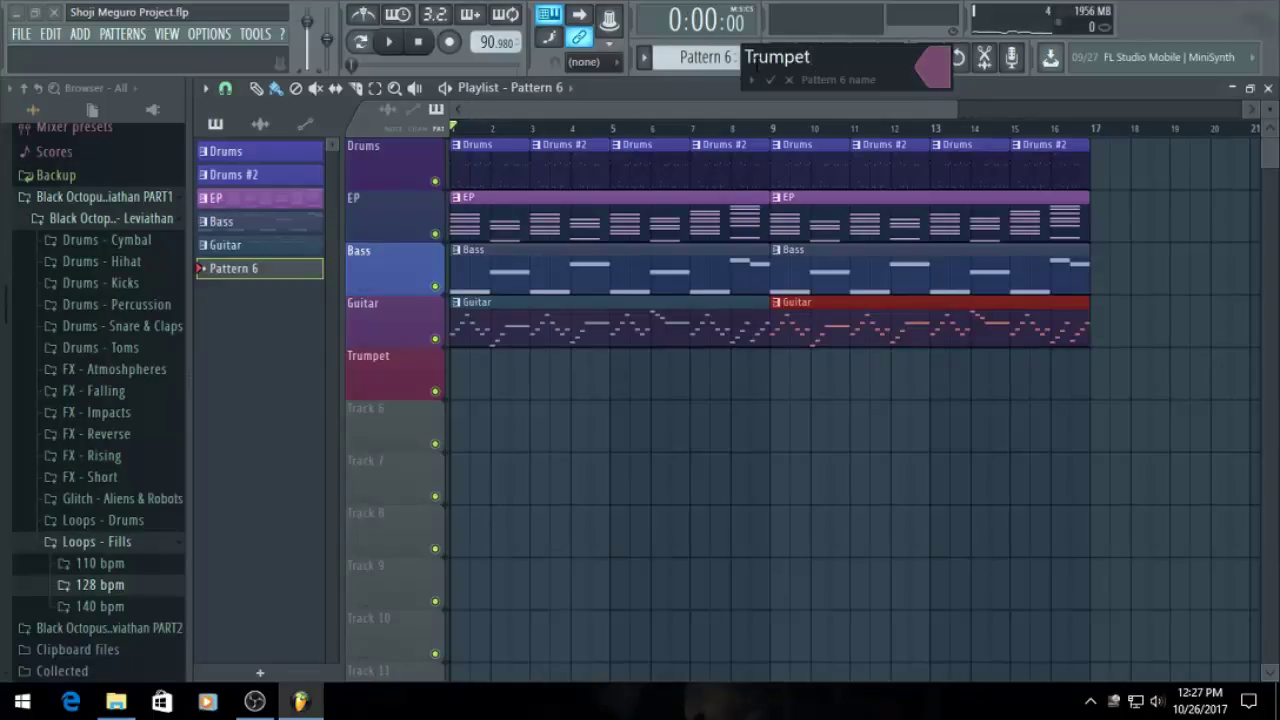
{"action": "left_click", "coordinate": [933, 66]}
{"action": "left_click", "coordinate": [752, 414]}
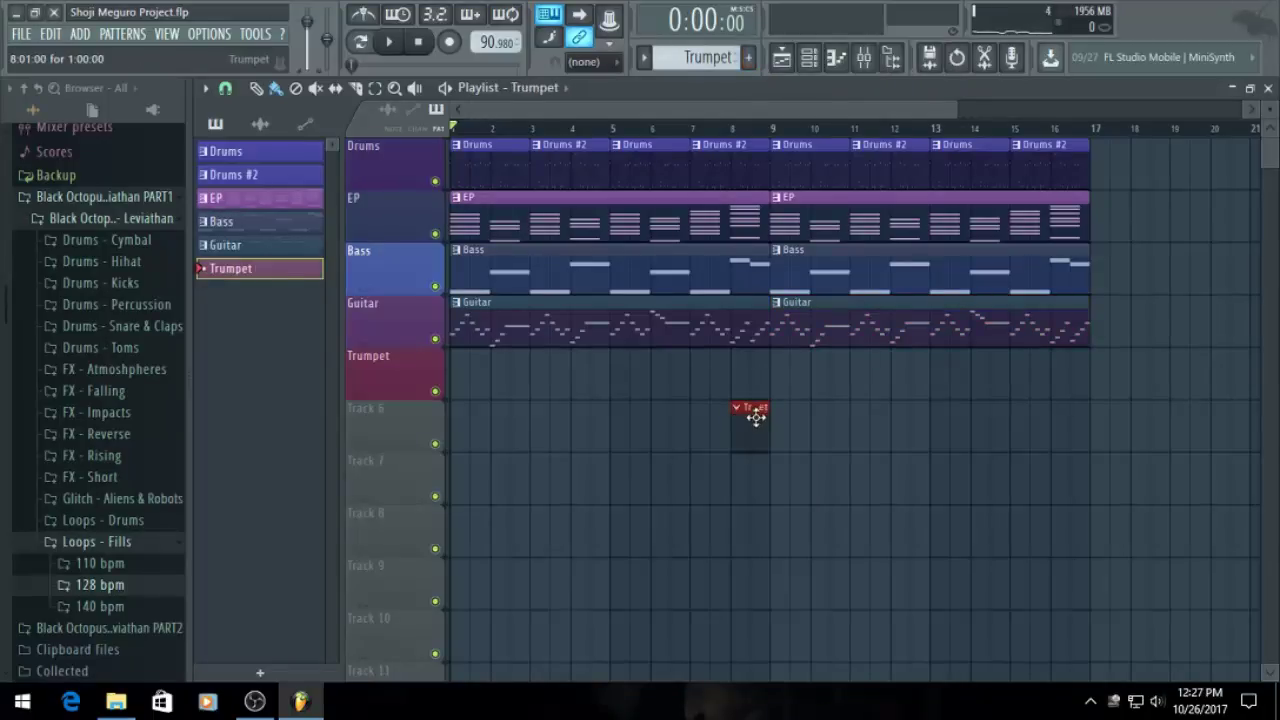
{"action": "left_click_drag", "start_coordinate": [755, 417], "coordinate": [14, 386]}
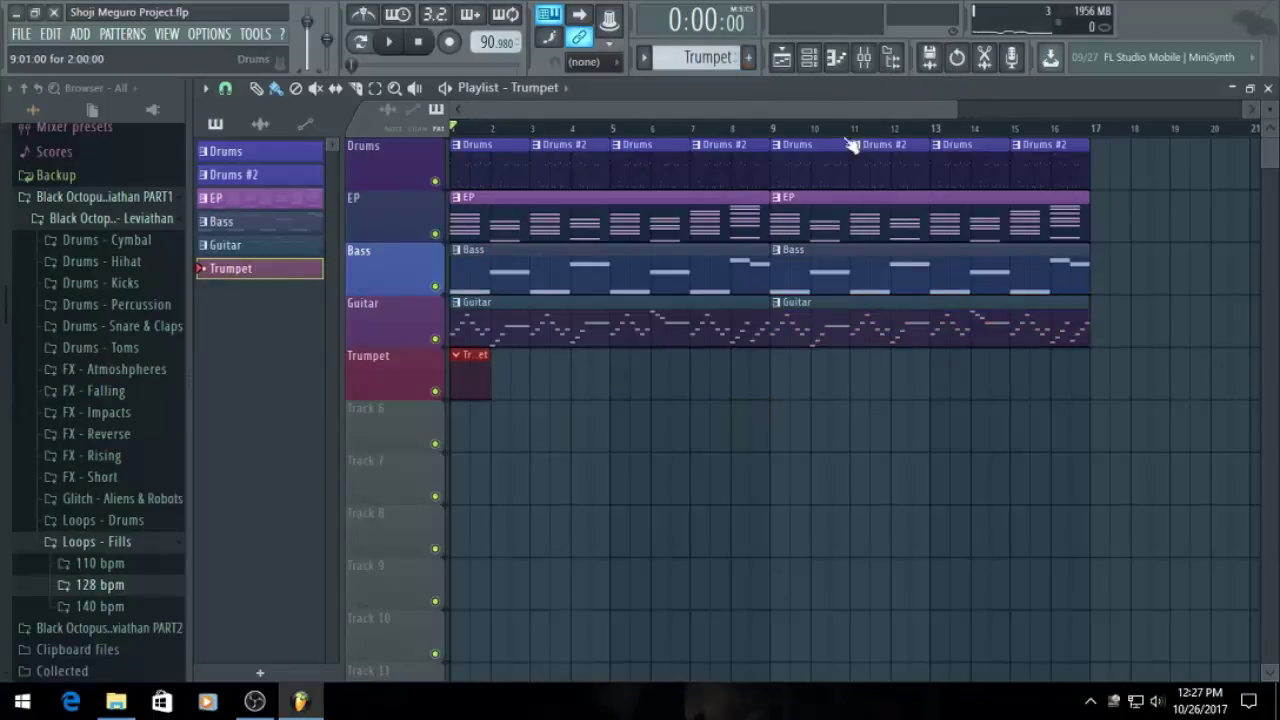
Add a Kontakt 5 instrument channel for the trumpet part and detach its plugin window
{"action": "left_click", "coordinate": [809, 57]}
{"action": "left_click", "coordinate": [318, 633]}
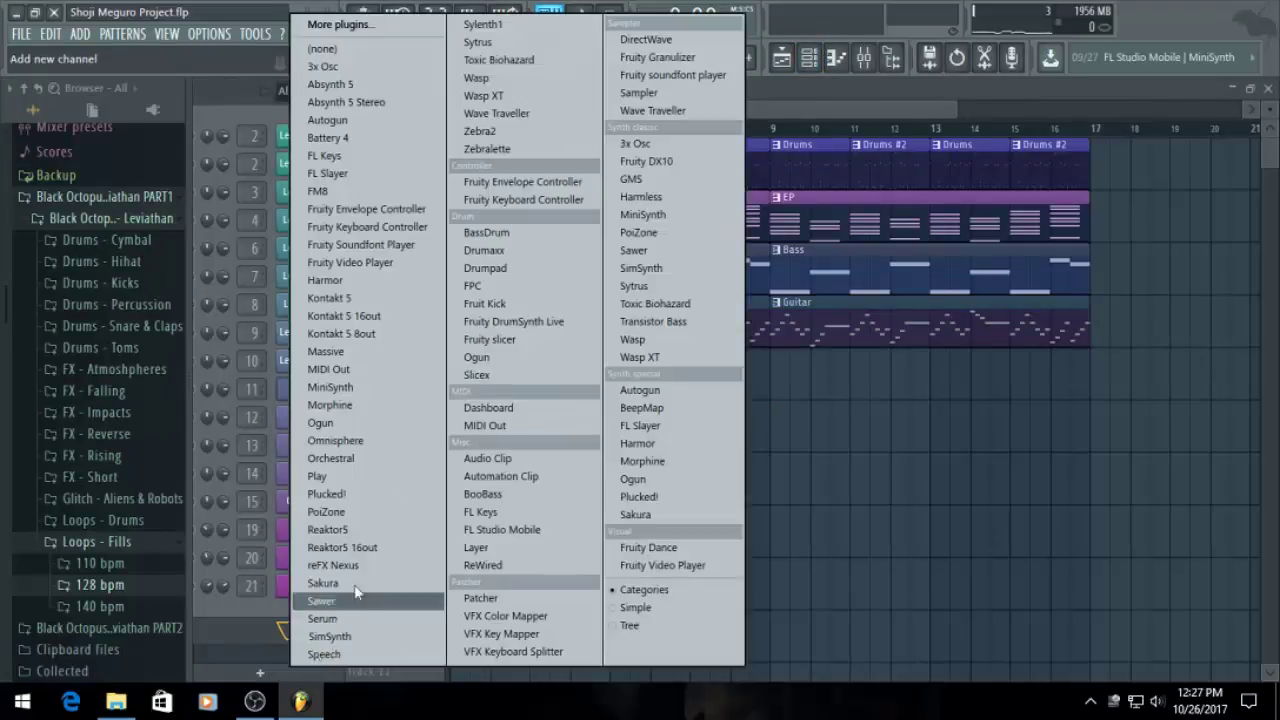
{"action": "left_click", "coordinate": [330, 298]}
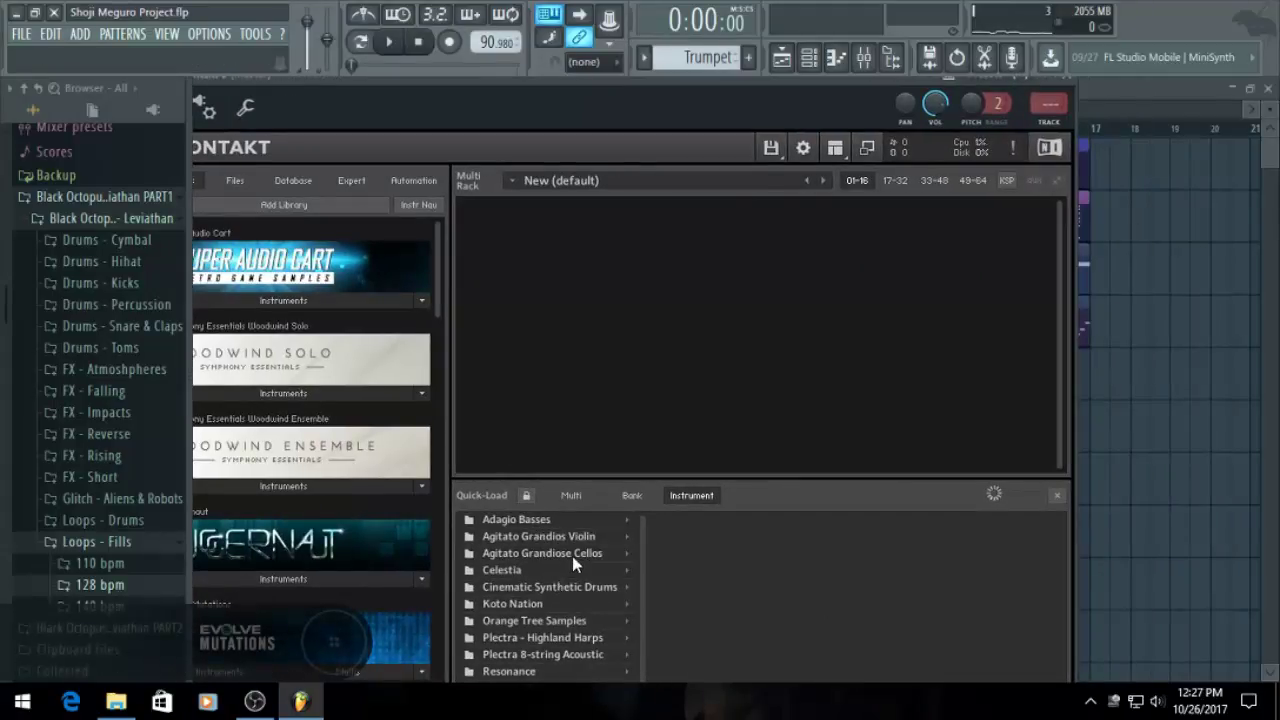
{"action": "scroll", "coordinate": [572, 558], "scroll_direction": "down", "scroll_amount": 1}
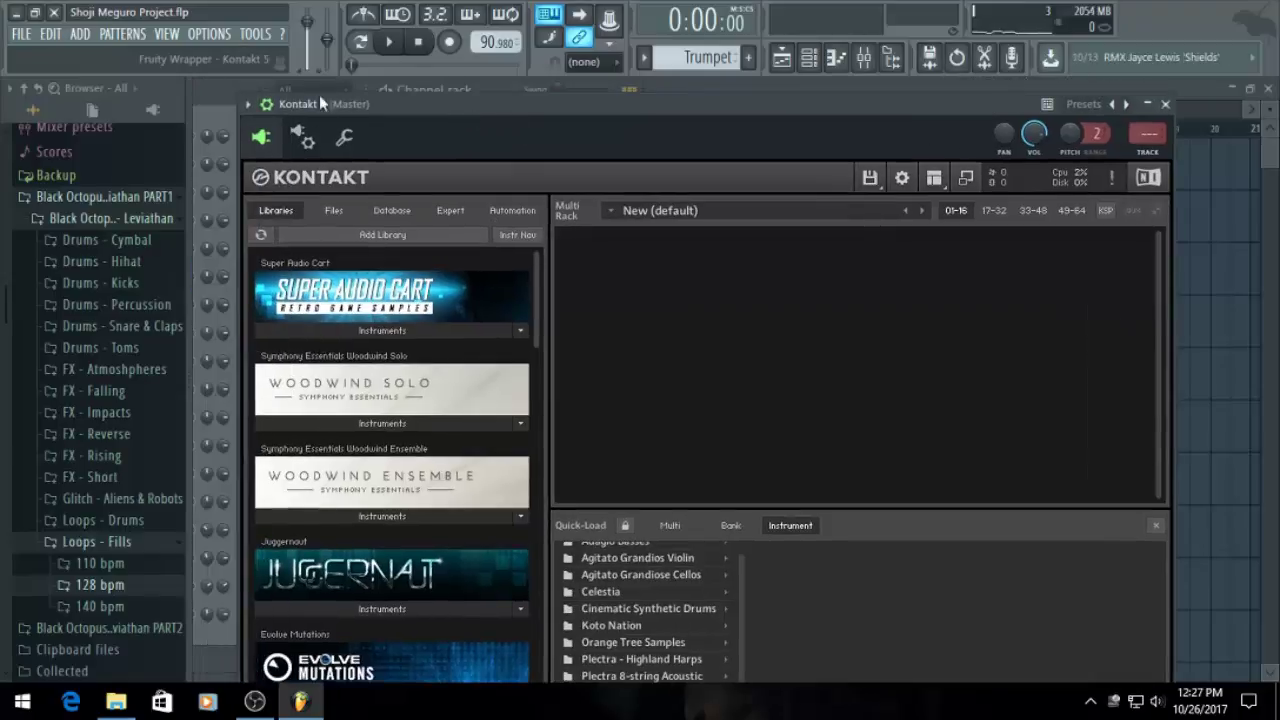
{"action": "left_click", "coordinate": [249, 104]}
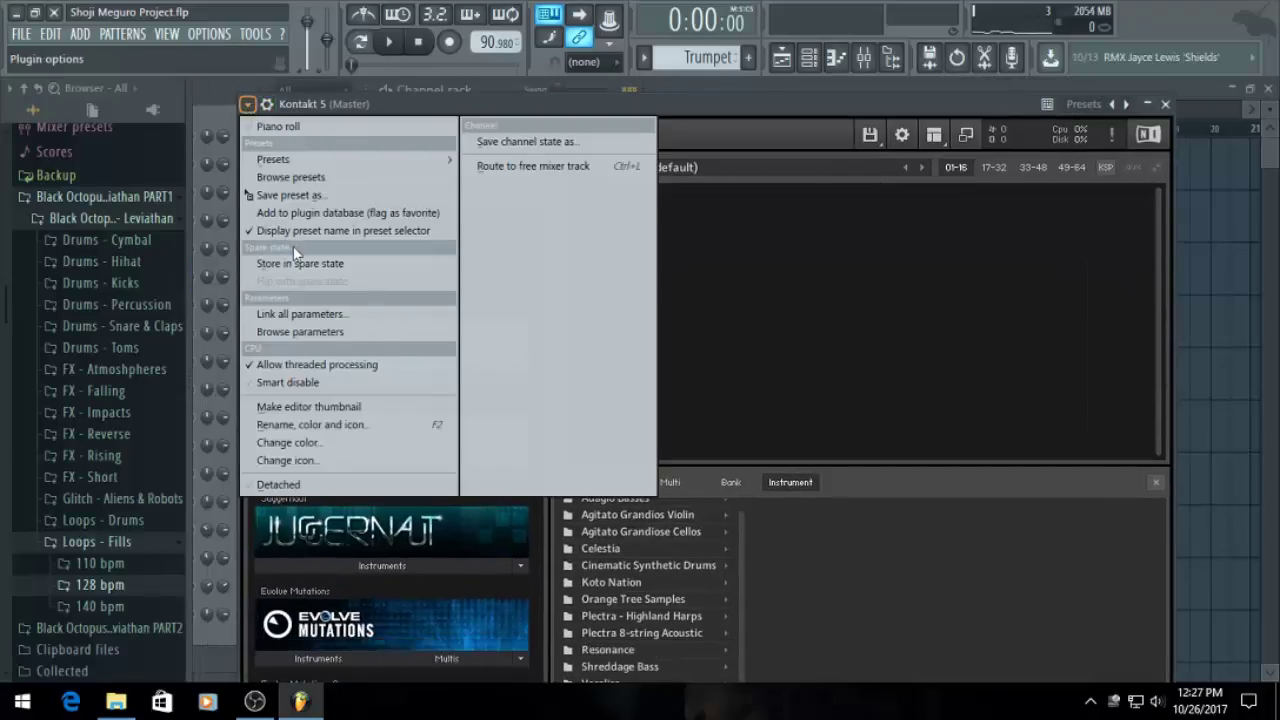
{"action": "left_click", "coordinate": [341, 486]}
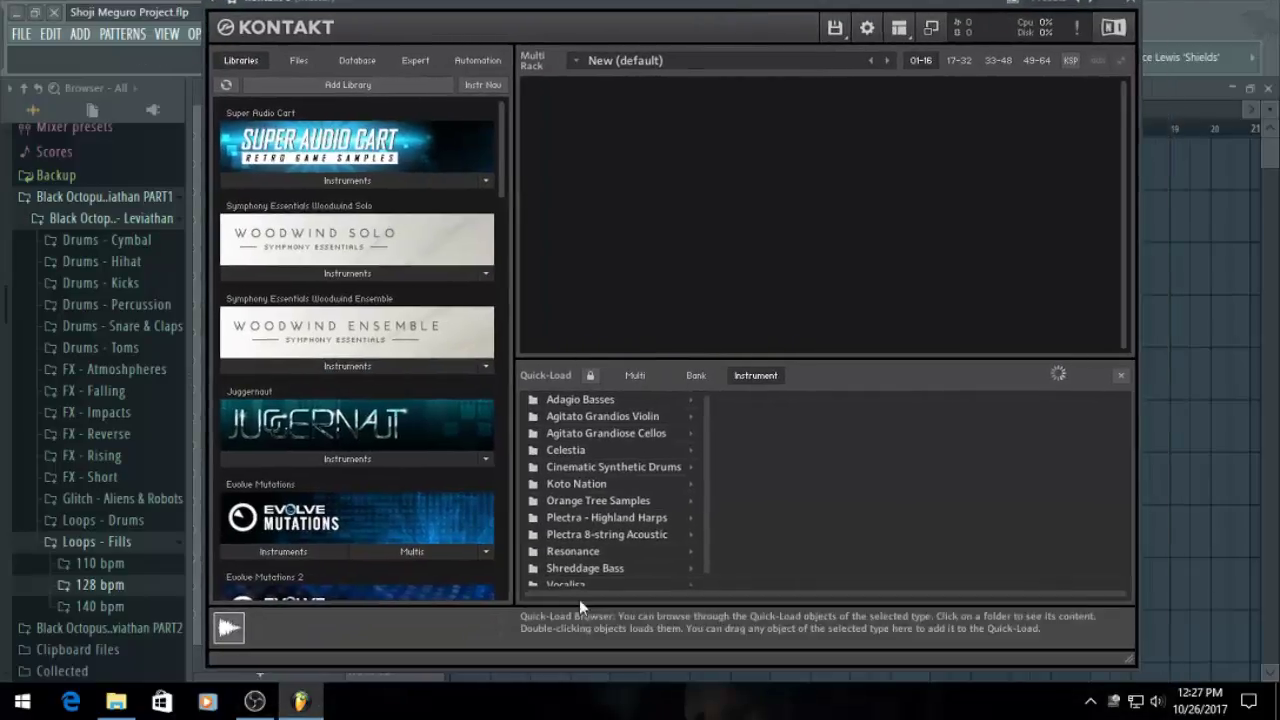
Examine Kontakt's Quick-Load instrument folders, including Adagio Basses, Agitato Grandios Violin and Agitato Grandiose Cellos
{"action": "scroll", "coordinate": [590, 512], "scroll_direction": "down", "scroll_amount": 1}
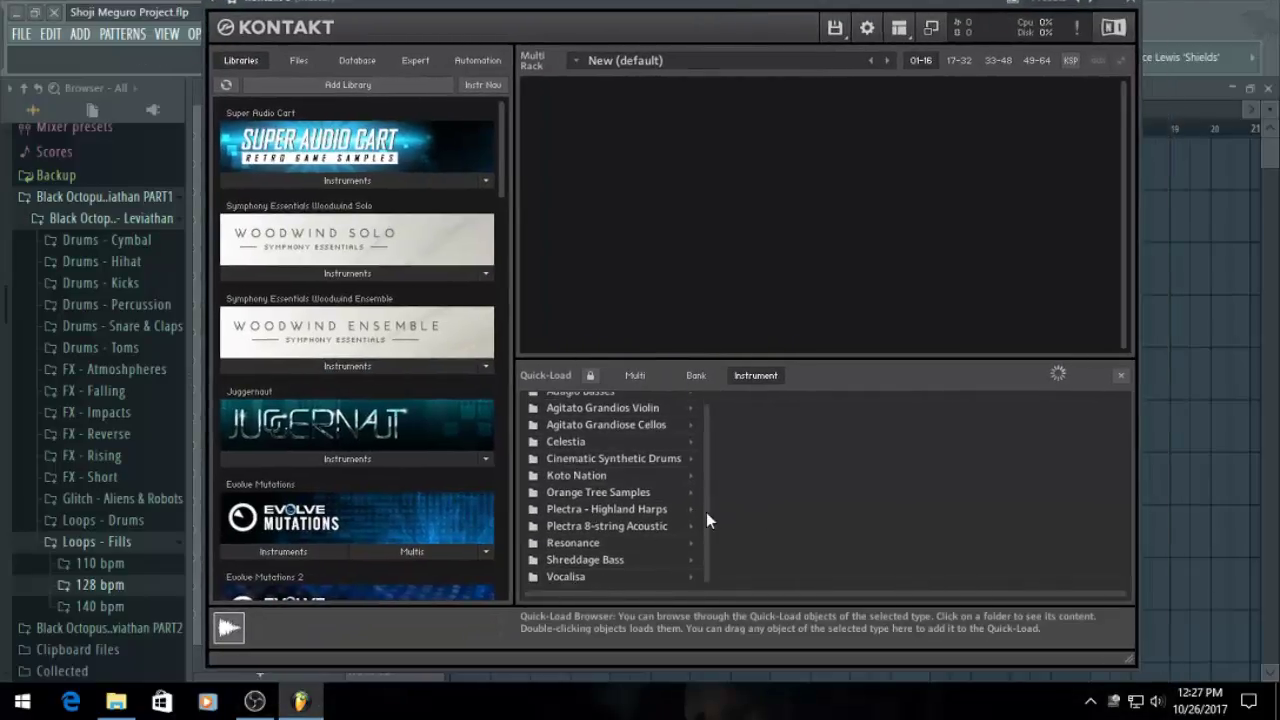
{"action": "scroll", "coordinate": [706, 505], "scroll_direction": "up", "scroll_amount": 1}
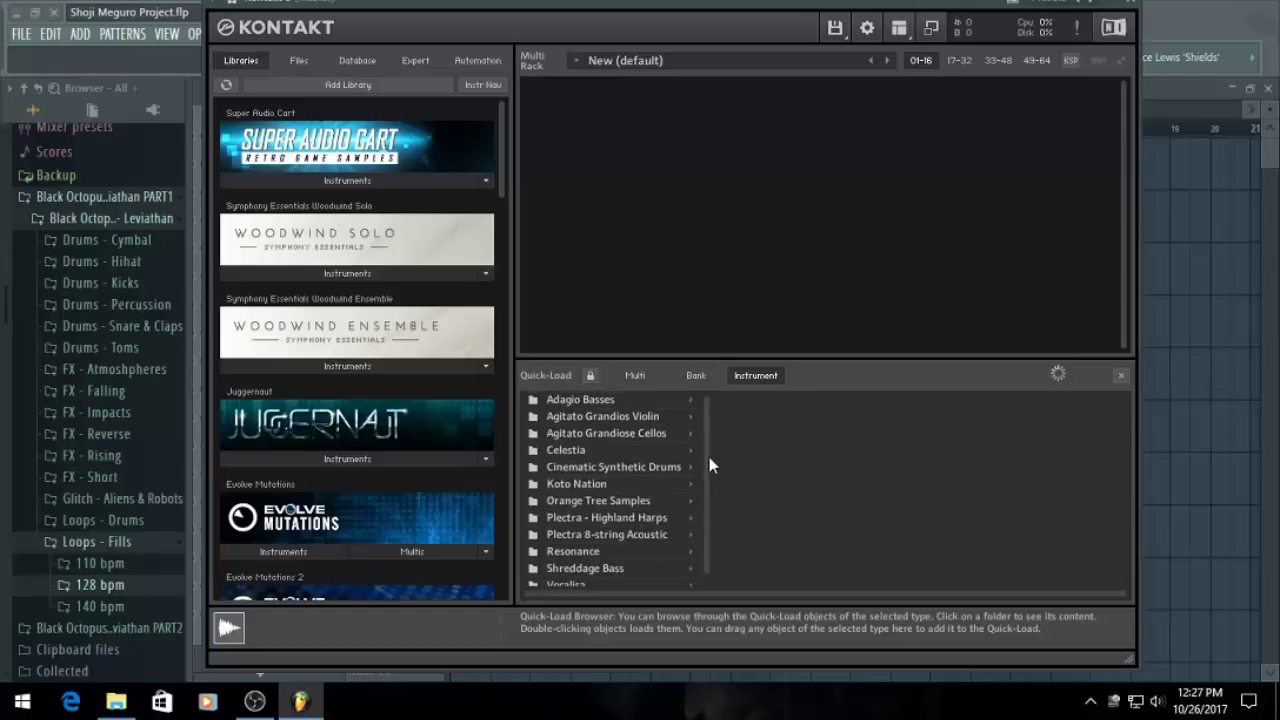
{"action": "left_click", "coordinate": [645, 398]}
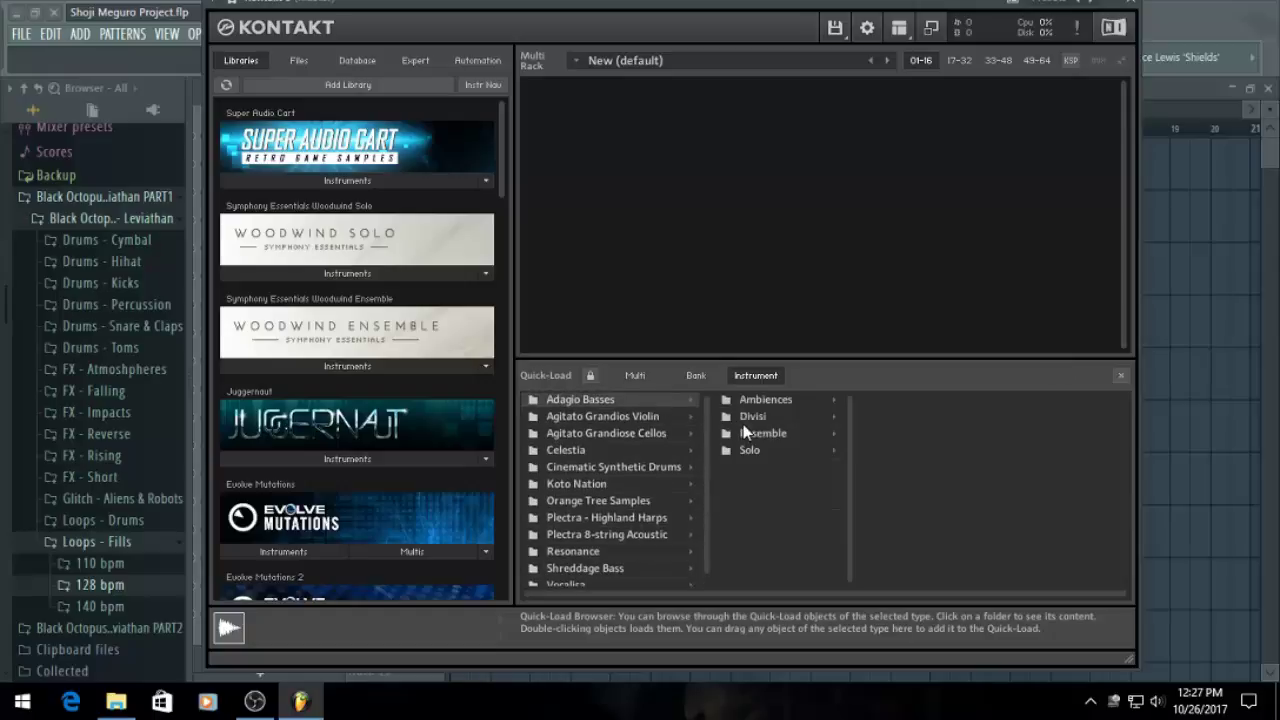
{"action": "left_click", "coordinate": [757, 403]}
{"action": "left_click", "coordinate": [770, 433]}
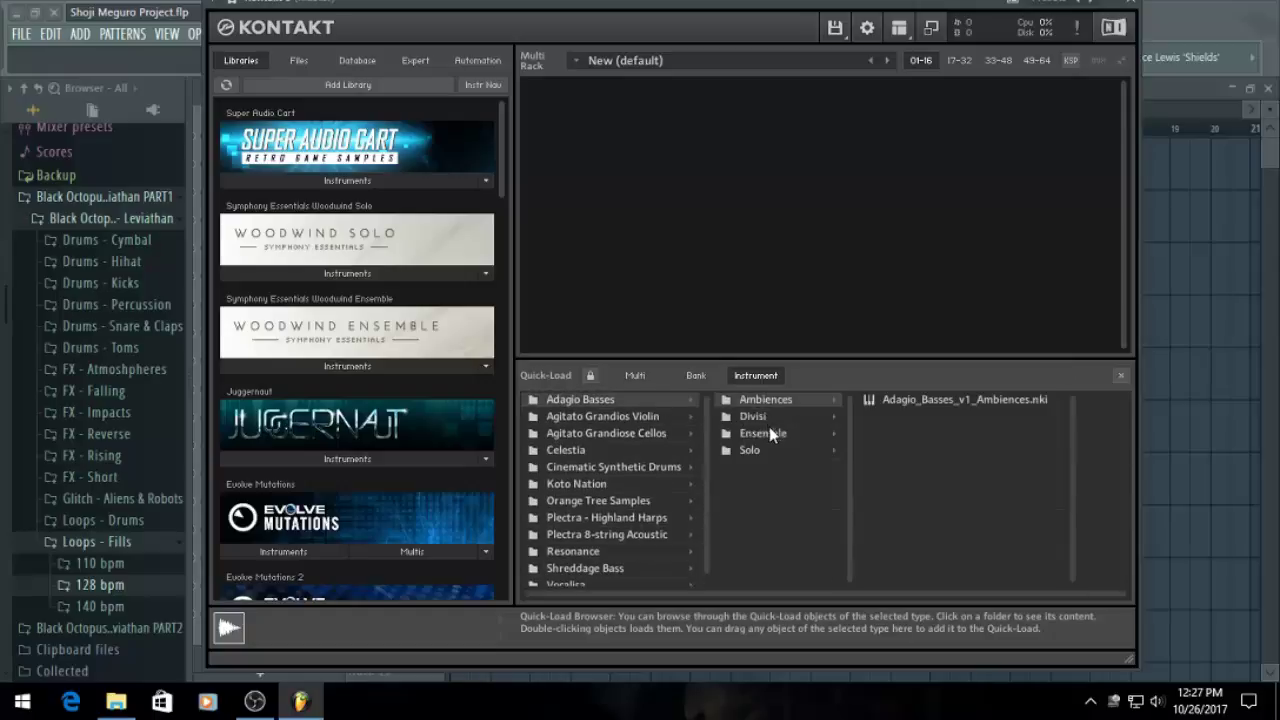
{"action": "left_click", "coordinate": [603, 418]}
{"action": "left_click", "coordinate": [620, 434]}
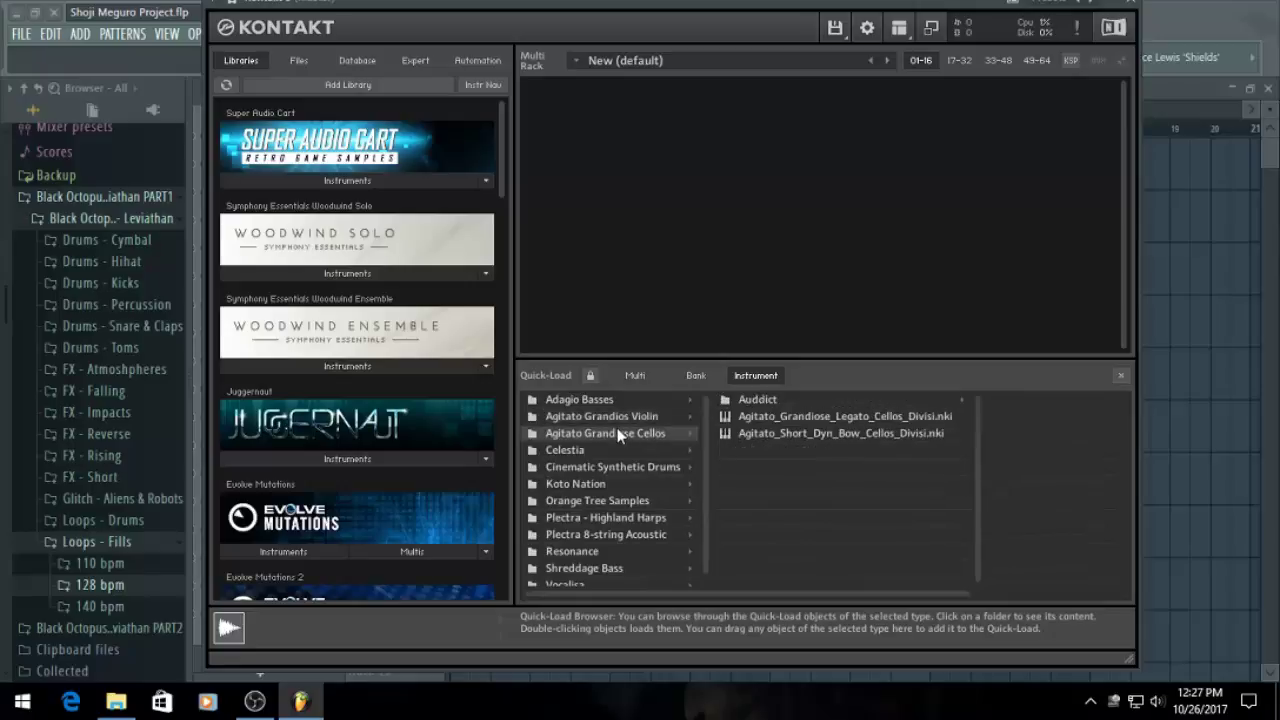
{"action": "scroll", "coordinate": [640, 525], "scroll_direction": "down", "scroll_amount": 1}
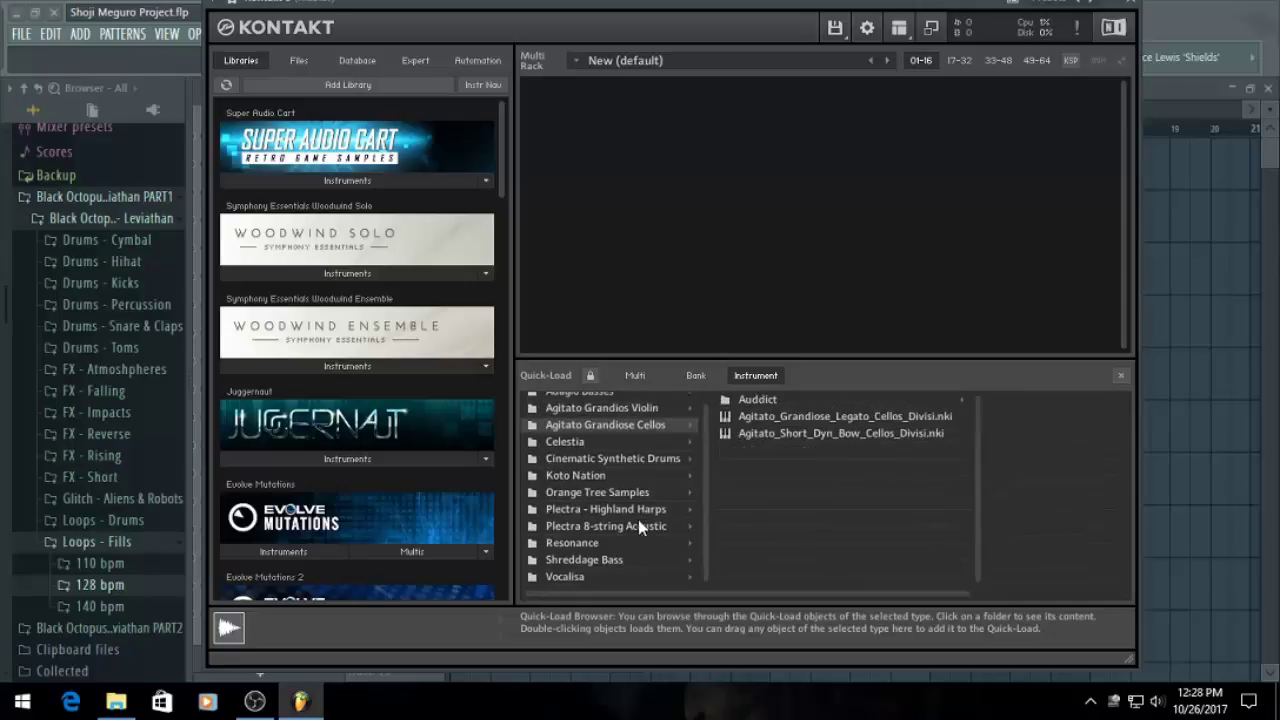
Load Trumpets.nki from the Auddict MASTER BRASS instruments into Kontakt and return to the playlist
{"action": "left_click_drag", "start_coordinate": [503, 165], "coordinate": [472, 332]}
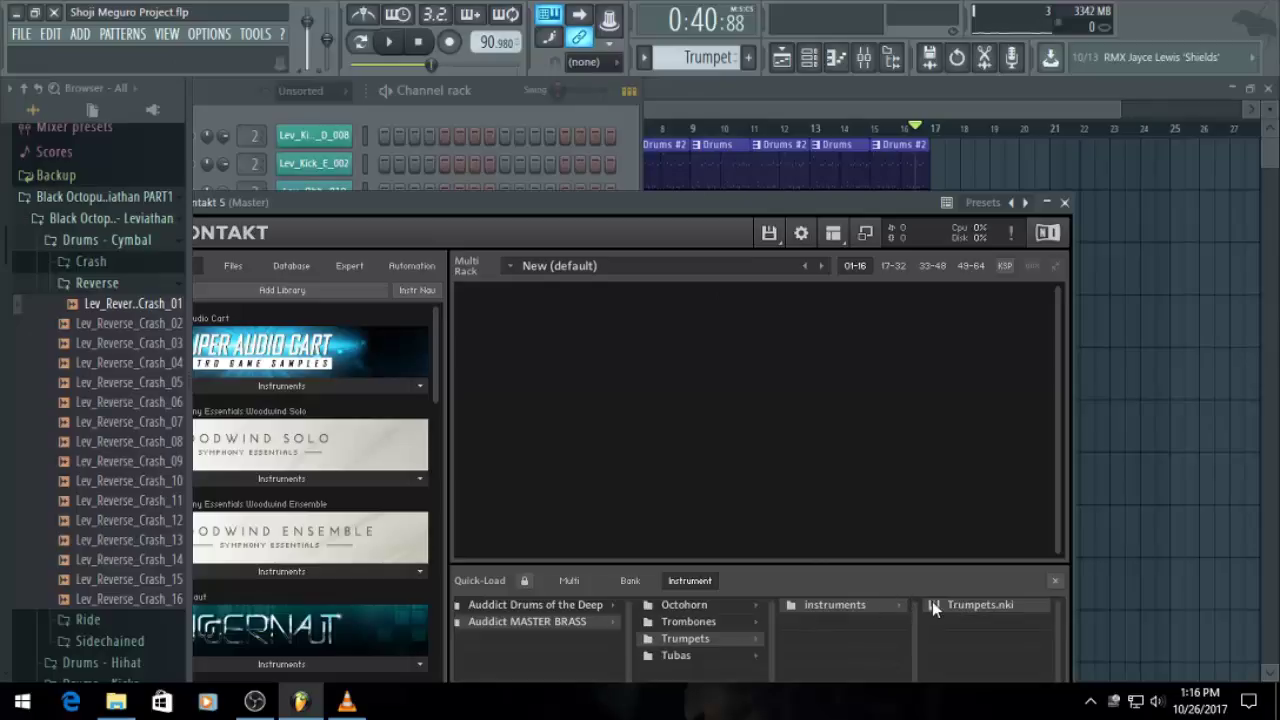
{"action": "left_click_drag", "start_coordinate": [790, 207], "coordinate": [722, 205]}
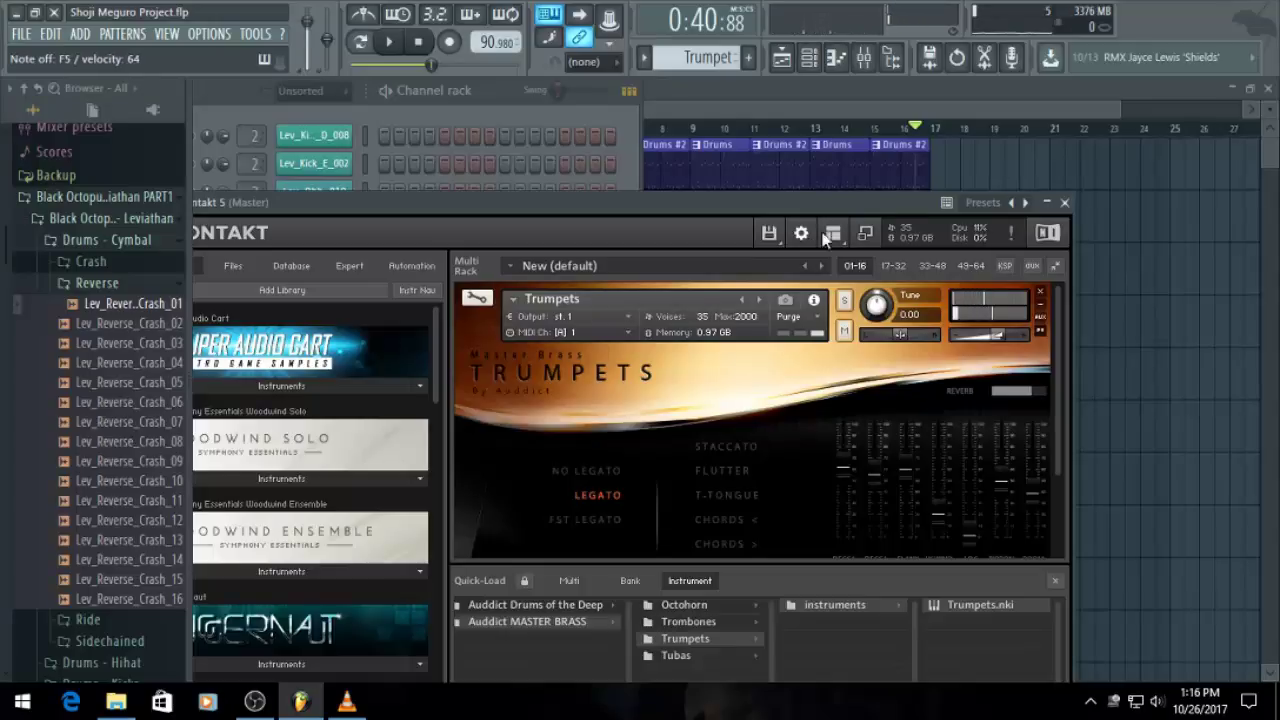
{"action": "left_click", "coordinate": [852, 103]}
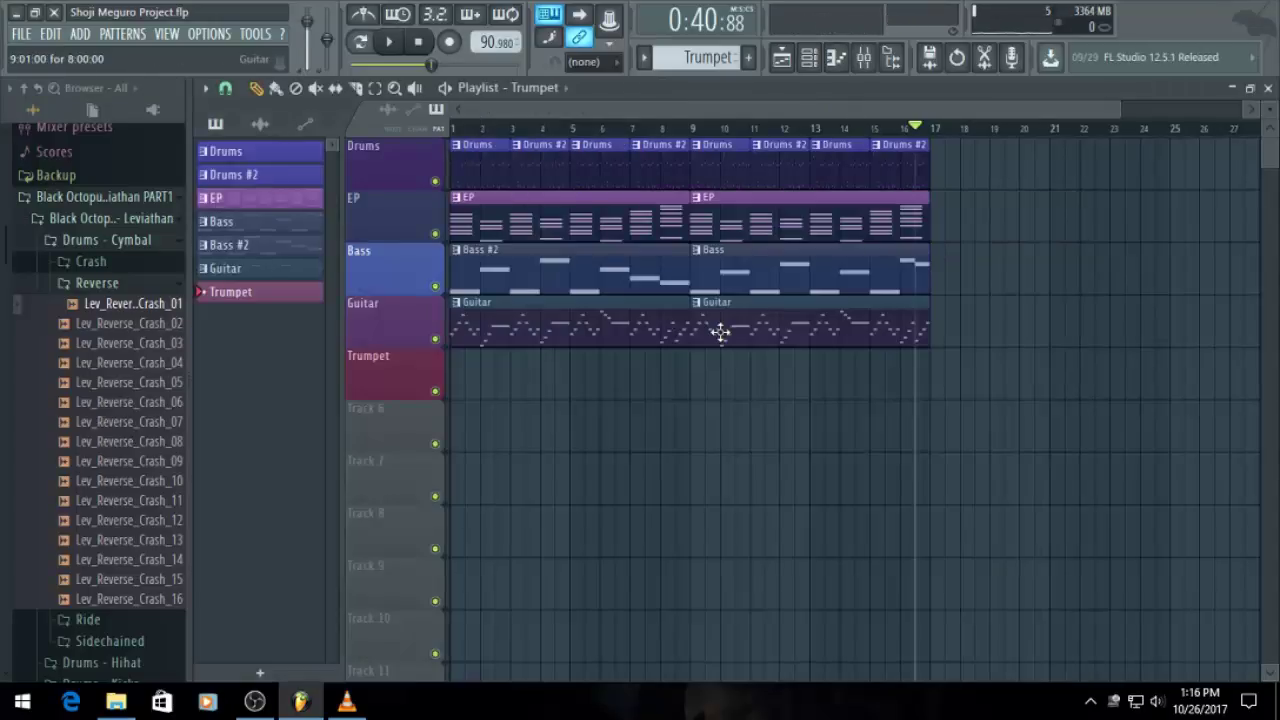
{"action": "key", "text": "Page_Up"}
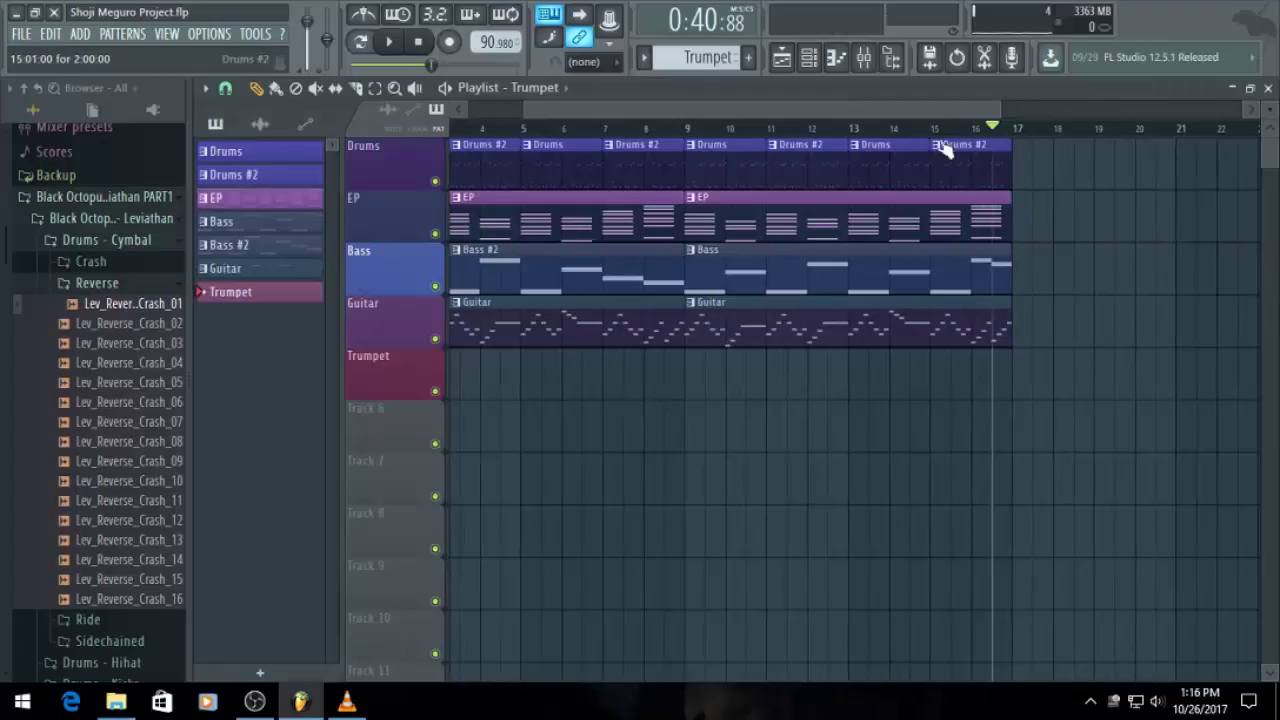
Play the full 16-bar arrangement from the beginning, then stop playback
{"action": "key", "text": "Page_Up"}
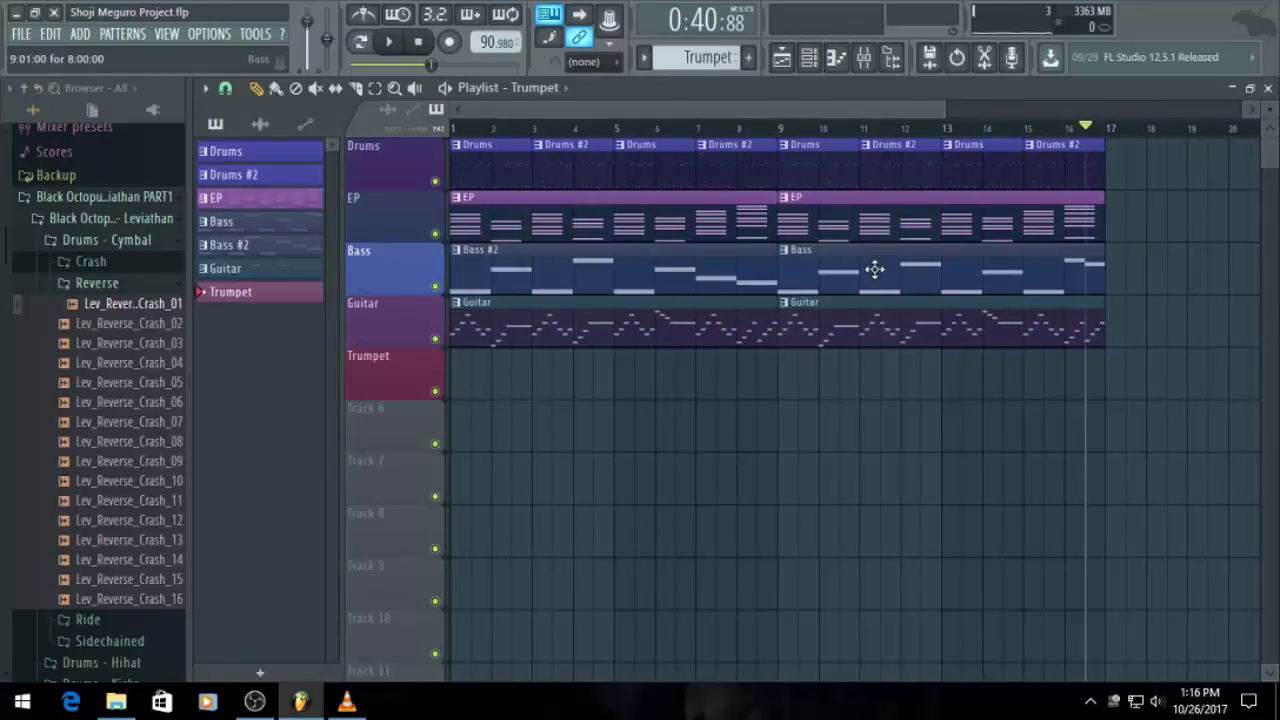
{"action": "key", "text": "Page_Down"}
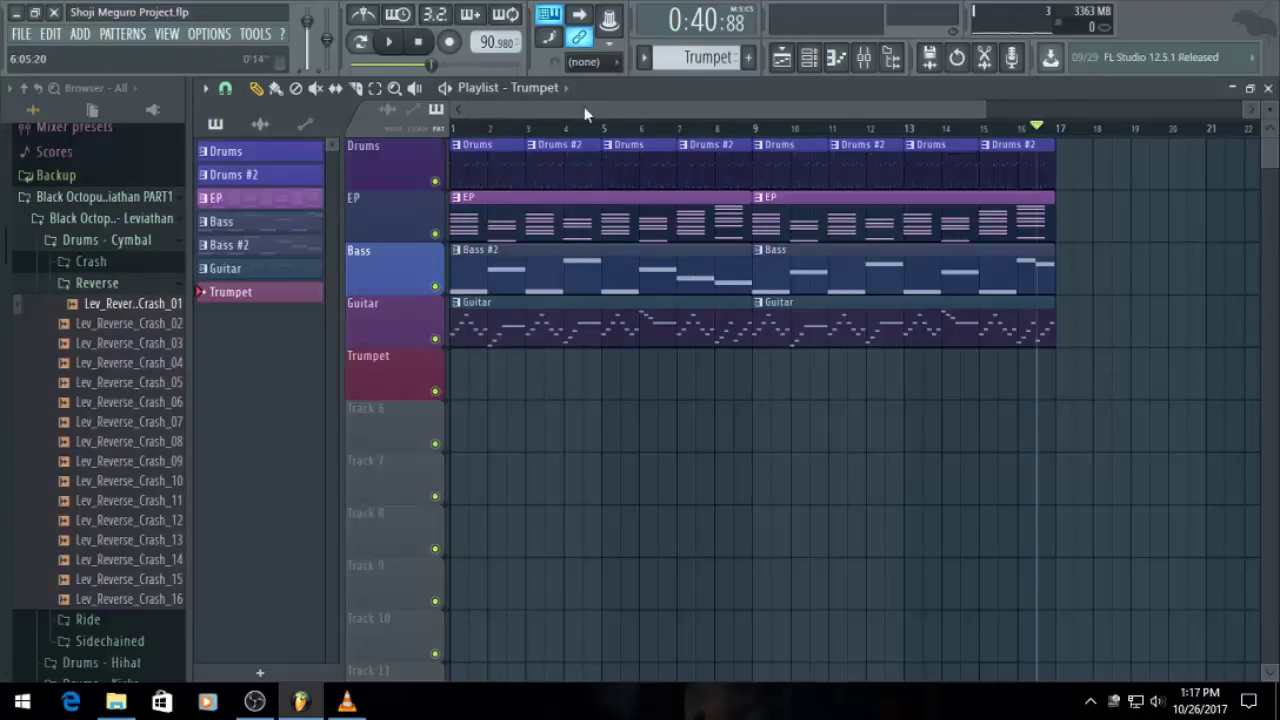
{"action": "left_click", "coordinate": [418, 41]}
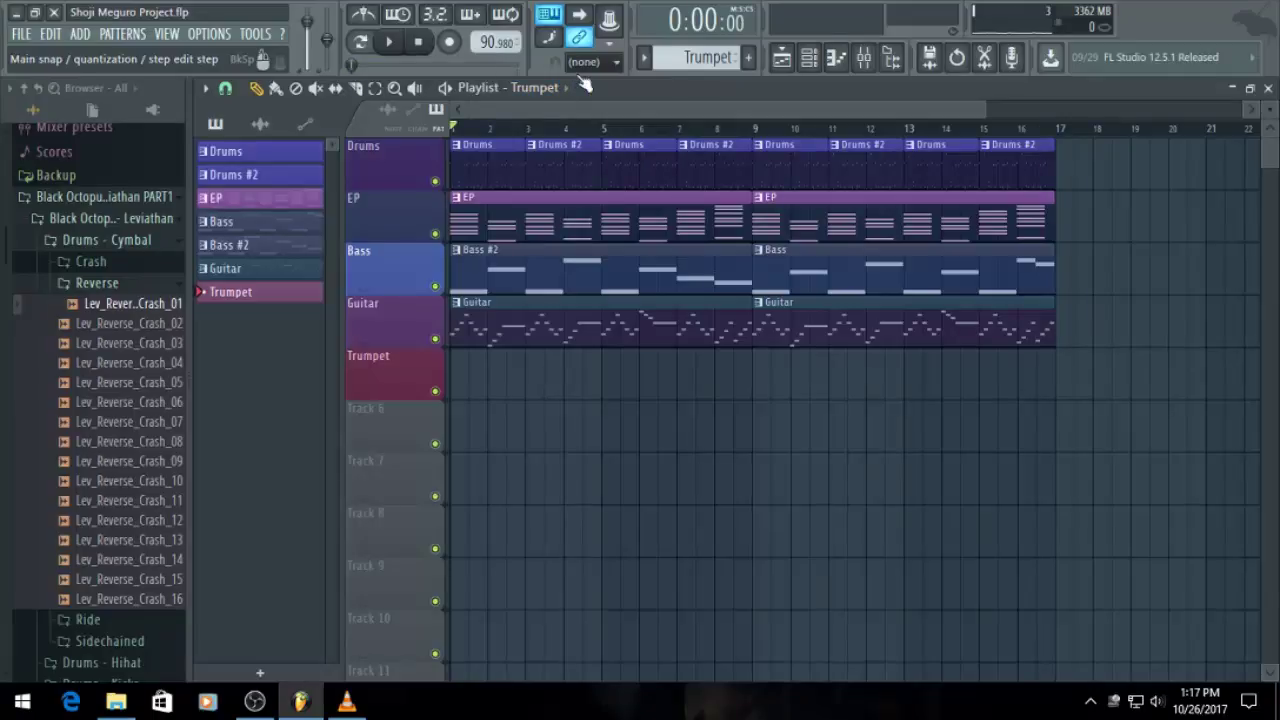
{"action": "key", "text": "space"}
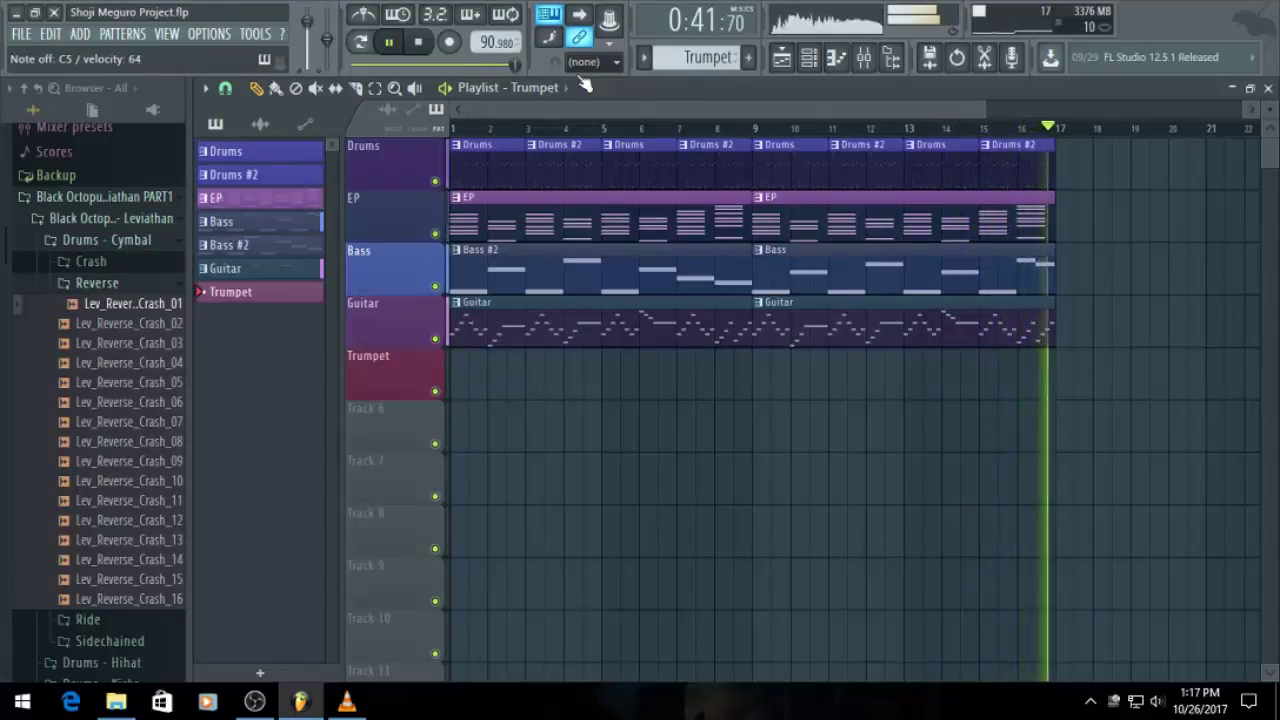
{"action": "key", "text": "space"}
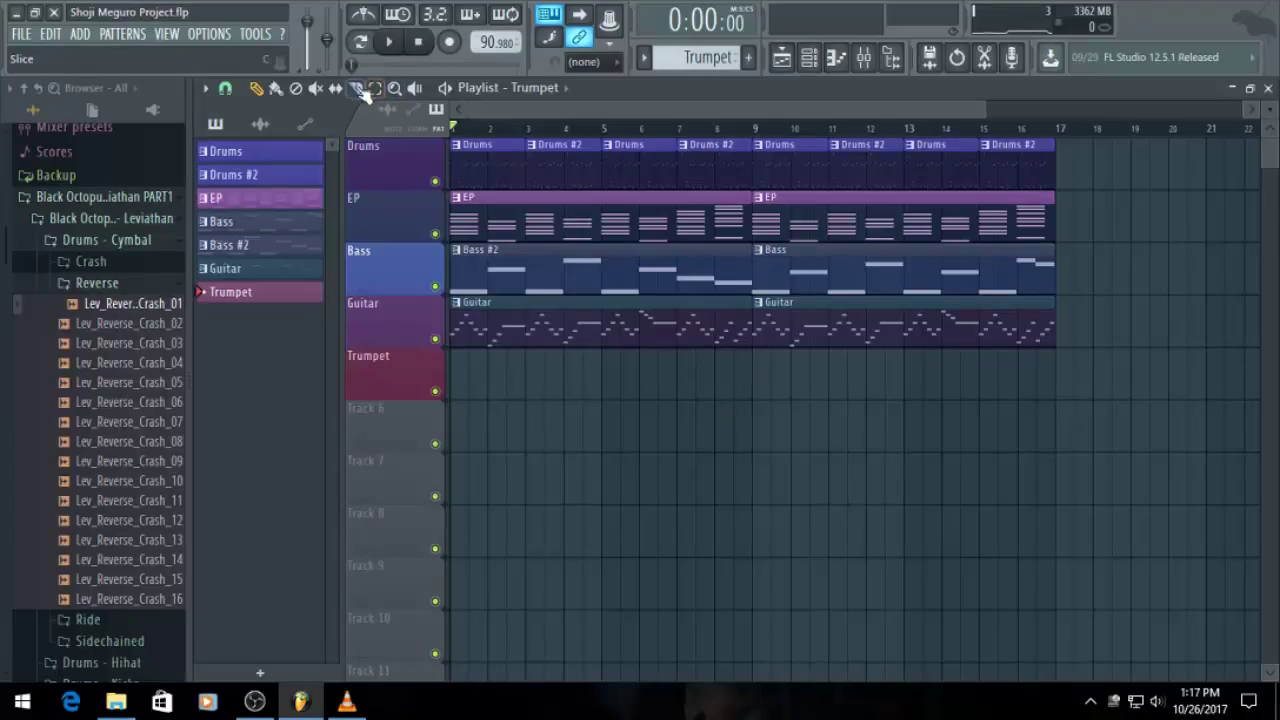
Duplicate all the Drums and Drums #2 clips so the copies start at bar 17, and save the project
{"action": "left_click_drag", "start_coordinate": [1040, 163], "coordinate": [403, 154]}
{"action": "key", "text": "ctrl+b"}
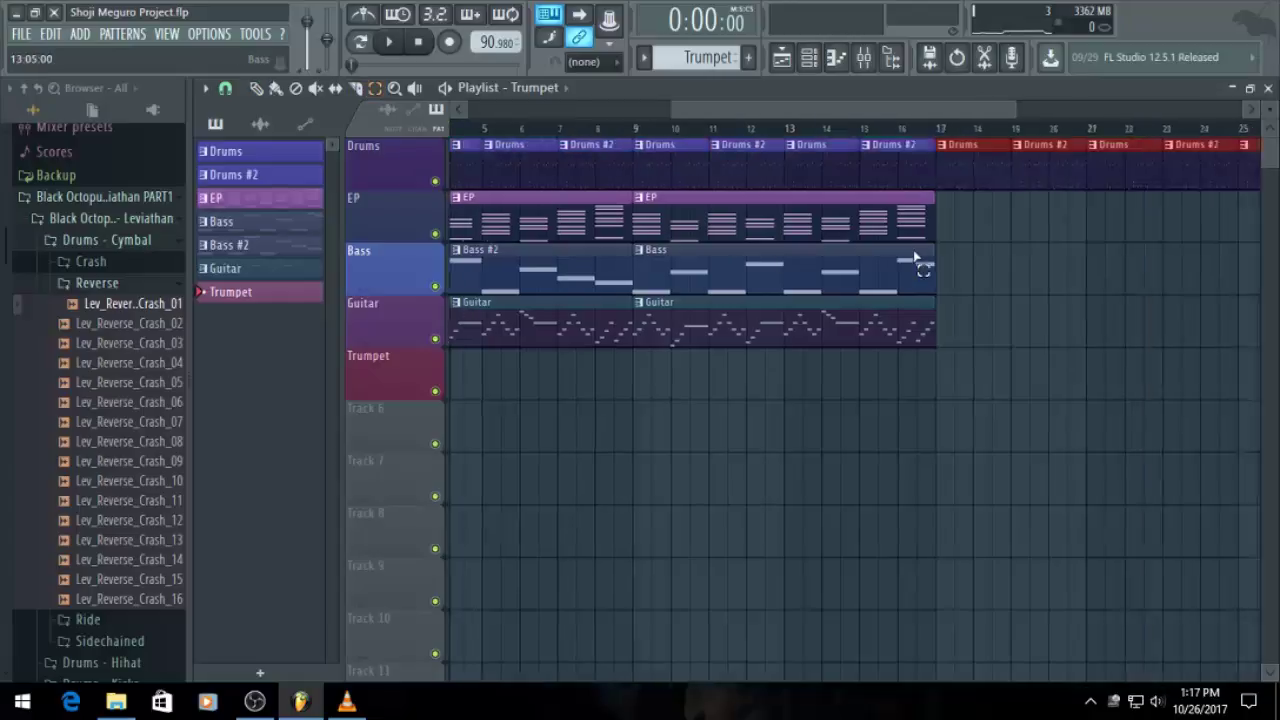
{"action": "left_click_drag", "start_coordinate": [648, 112], "coordinate": [545, 122]}
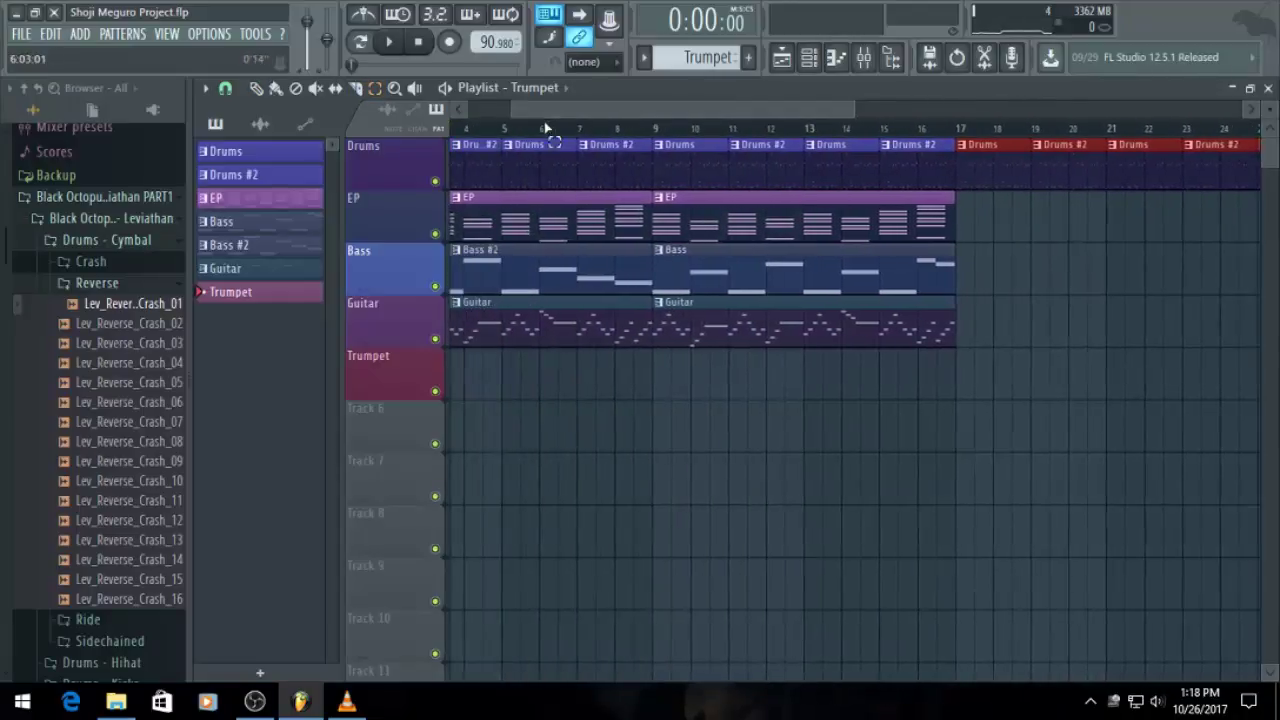
{"action": "scroll", "coordinate": [646, 188], "scroll_direction": "down", "scroll_amount": 2}
{"action": "key", "text": "ctrl+s"}
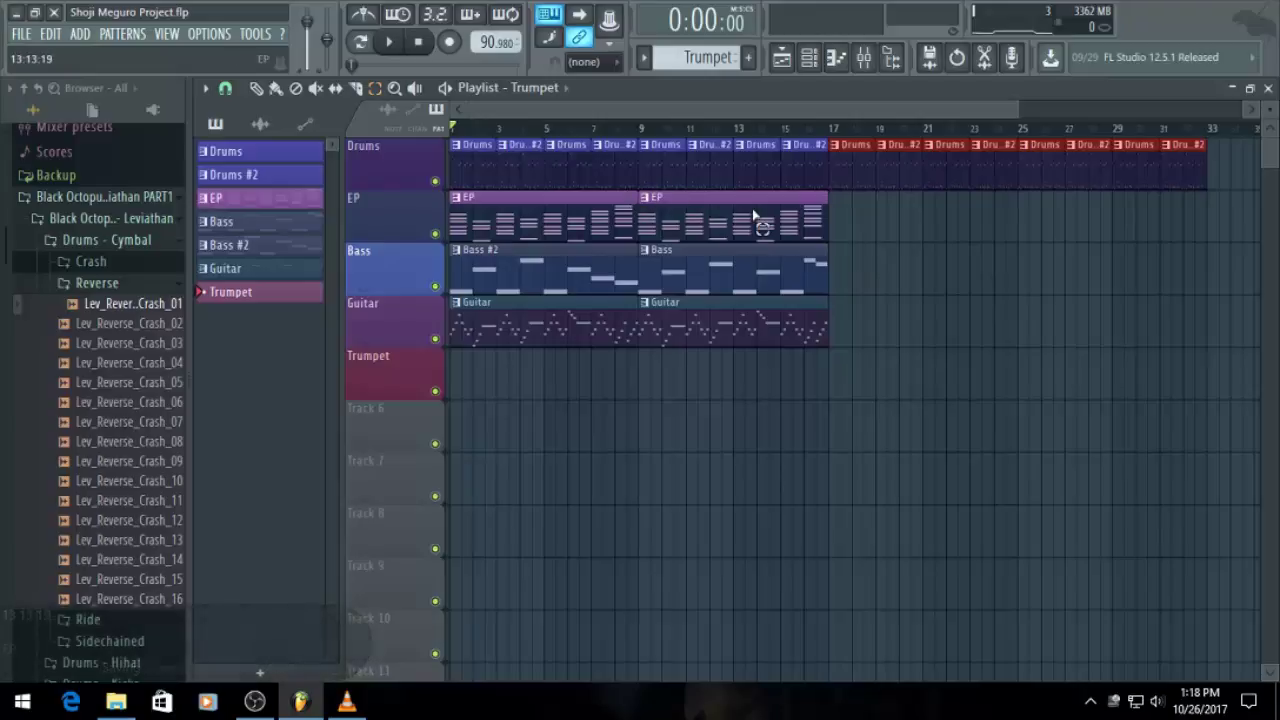
Duplicate both EP clips so the copies start at bar 17
{"action": "left_click_drag", "start_coordinate": [752, 214], "coordinate": [585, 215]}
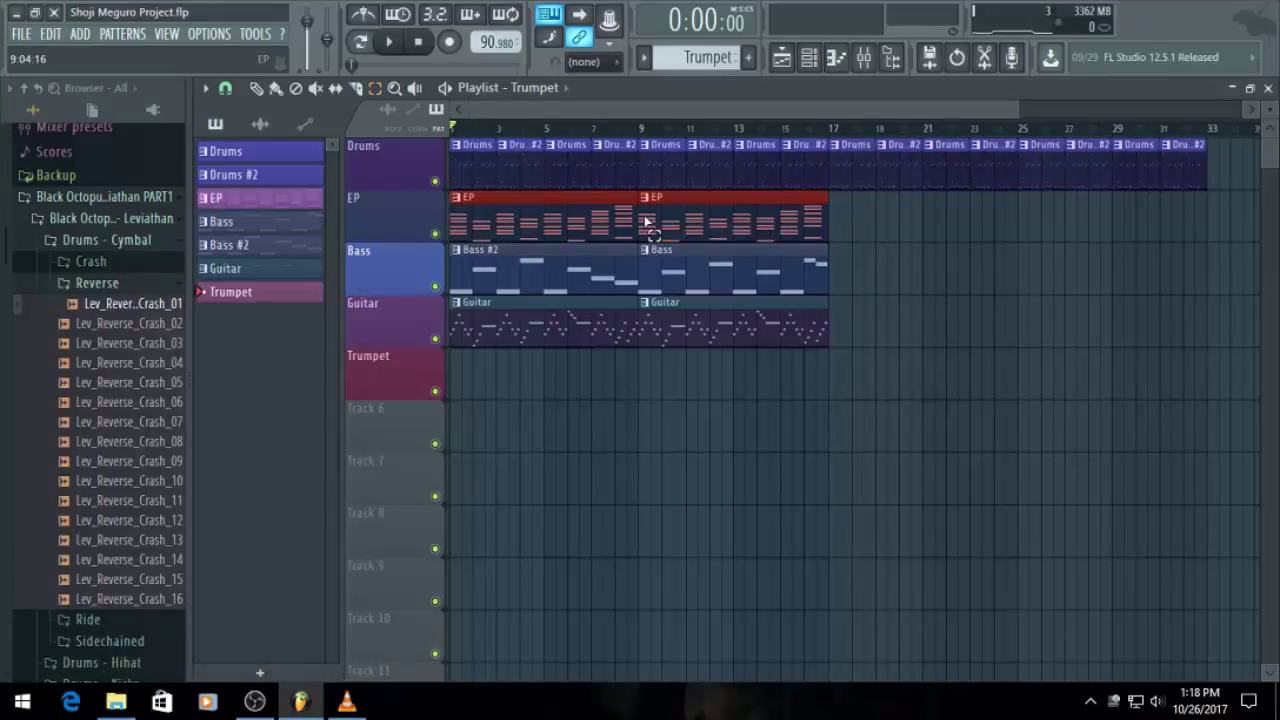
{"action": "key", "text": "ctrl+b"}
{"action": "scroll", "coordinate": [814, 283], "scroll_direction": "up", "scroll_amount": 6}
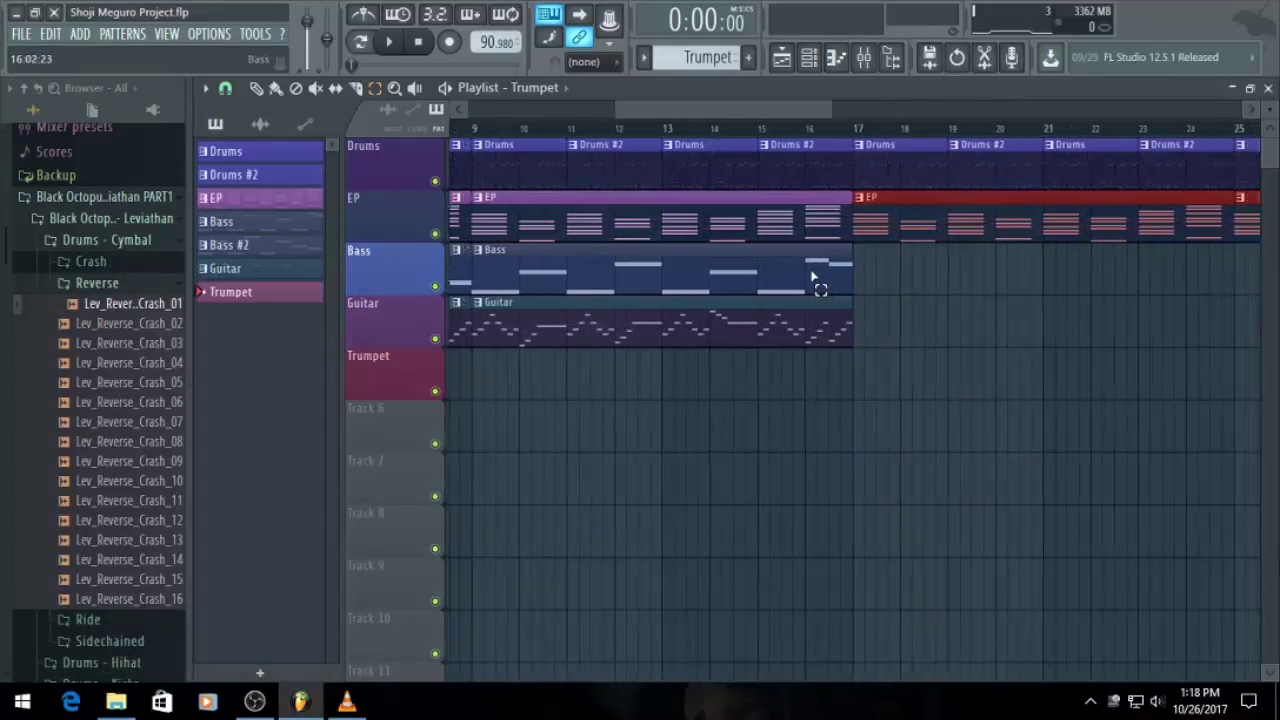
Make the EP clip at bar 17 a unique pattern and delete the EP clip at bar 25
{"action": "left_click_drag", "start_coordinate": [729, 117], "coordinate": [810, 150]}
{"action": "scroll", "coordinate": [636, 235], "scroll_direction": "down", "scroll_amount": 1}
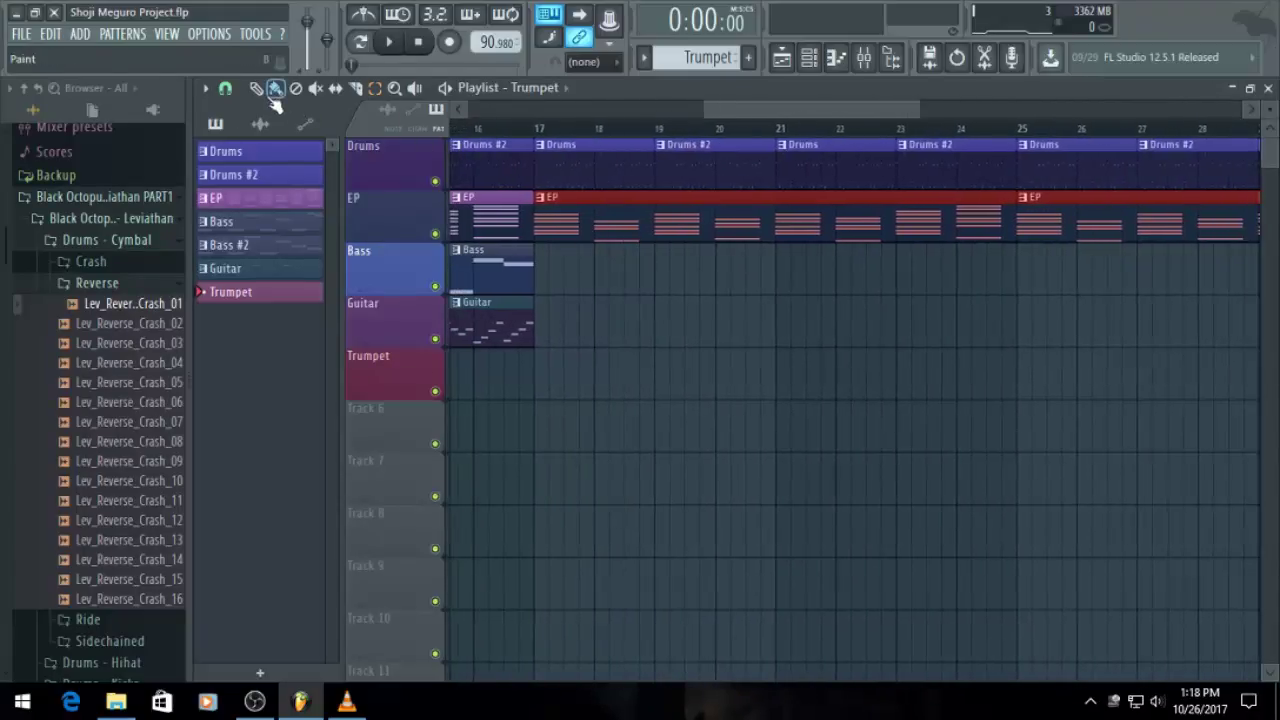
{"action": "left_click", "coordinate": [590, 262]}
{"action": "right_click", "coordinate": [590, 262]}
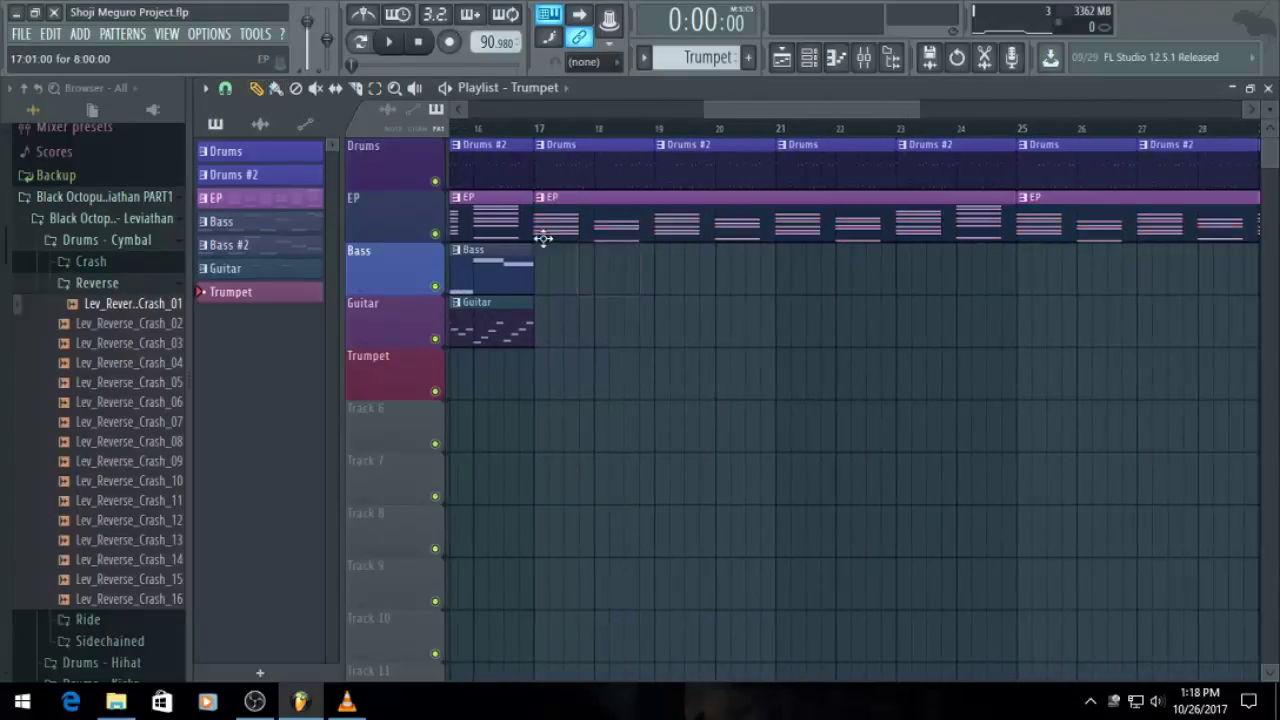
{"action": "left_click", "coordinate": [538, 198]}
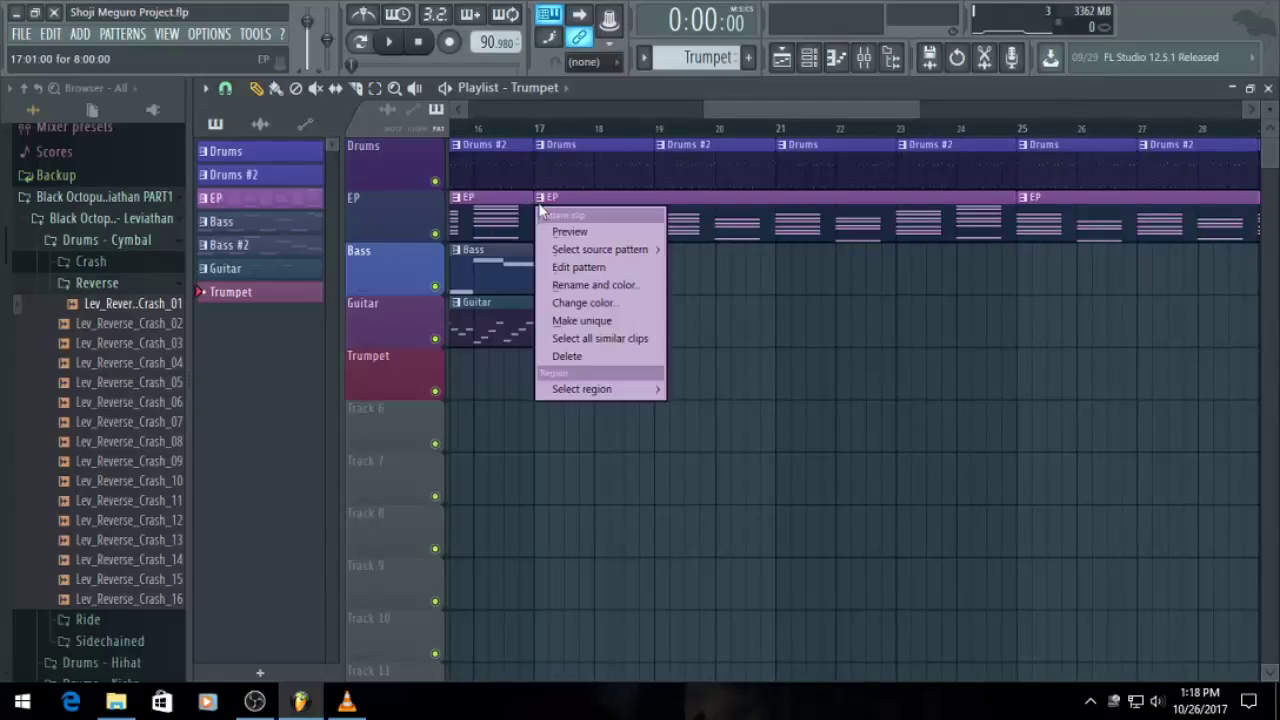
{"action": "left_click", "coordinate": [589, 317]}
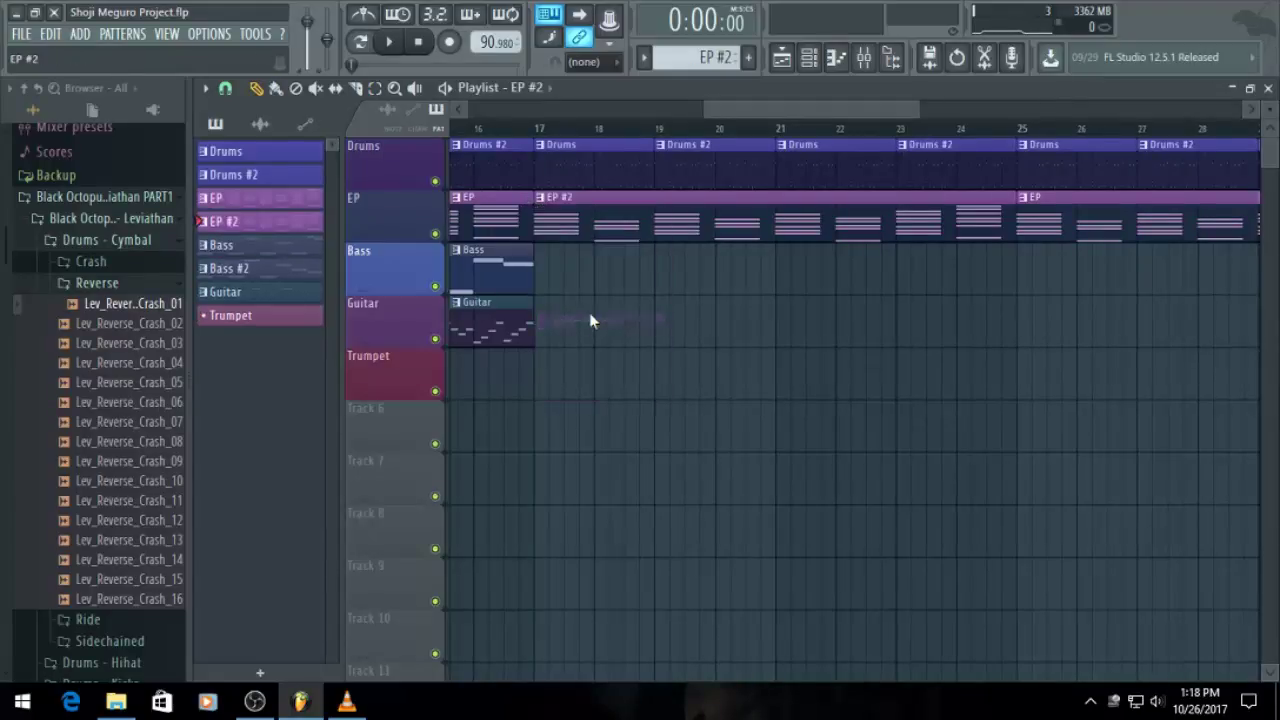
{"action": "right_click", "coordinate": [1107, 200]}
Clear all notes from the EP #2 pattern, save the project and return to the playlist
{"action": "double_click", "coordinate": [811, 231]}
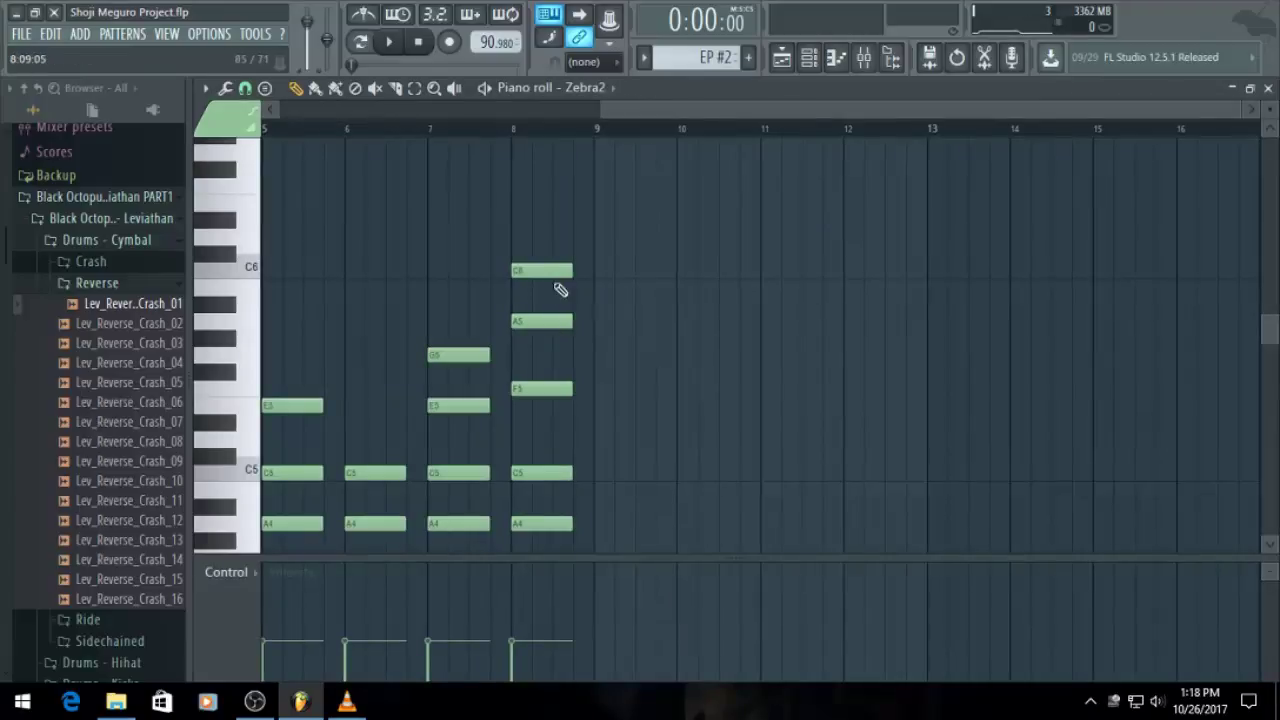
{"action": "key", "text": "ctrl+a"}
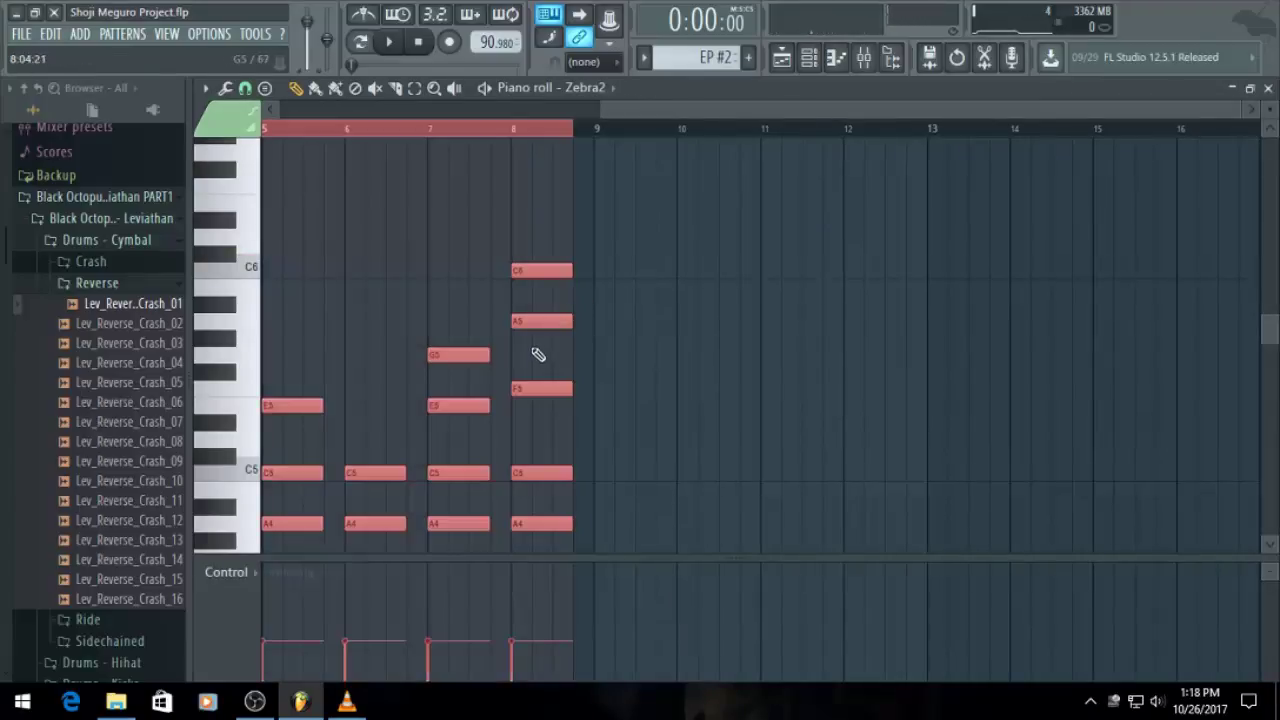
{"action": "key", "text": "ctrl+s"}
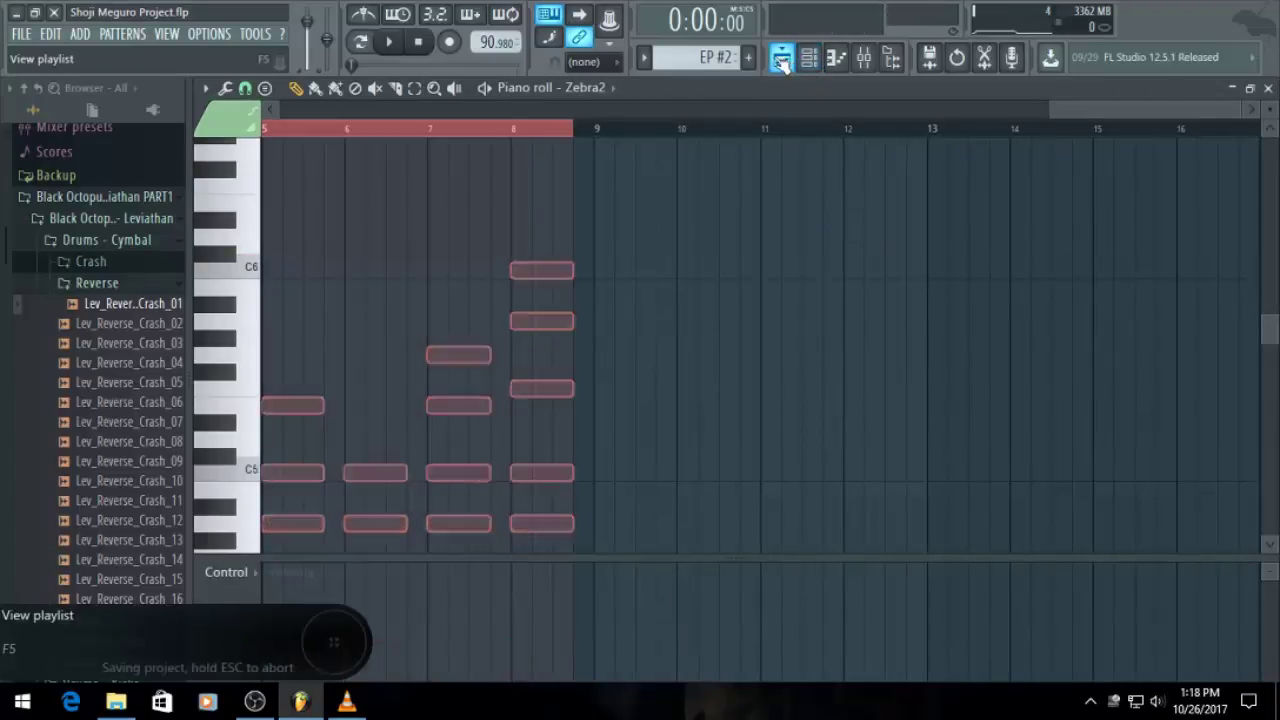
{"action": "left_click", "coordinate": [782, 57]}
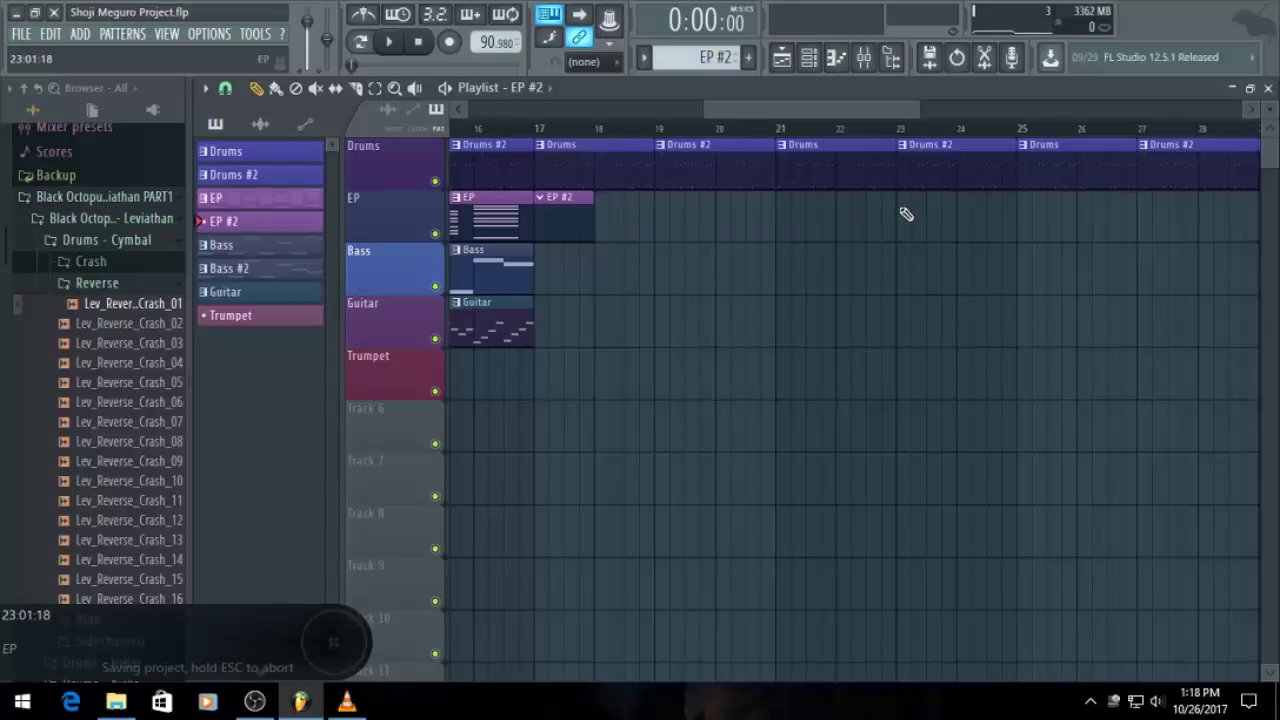
Play the arrangement from bar 15 to hear the lead-in to bar 17
{"action": "scroll", "coordinate": [794, 163], "scroll_direction": "up", "scroll_amount": 4}
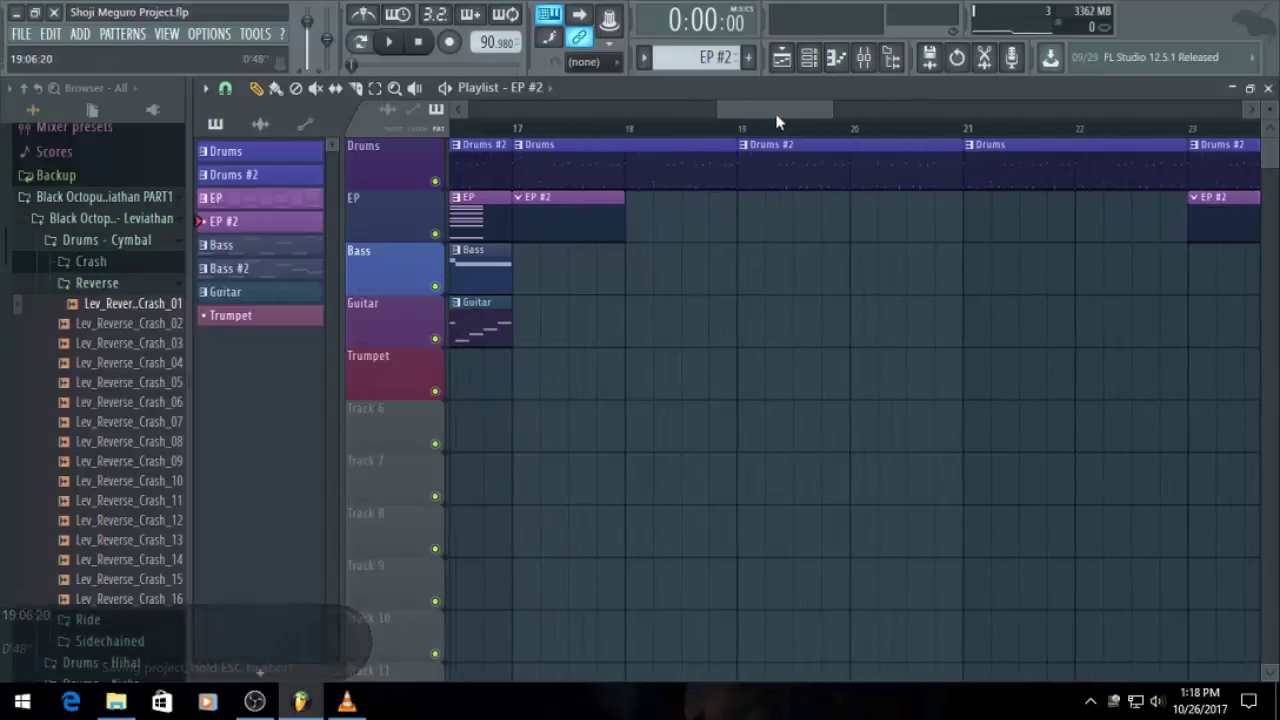
{"action": "mouse_move", "coordinate": [778, 117]}
{"action": "left_mouse_down"}
{"action": "mouse_move", "coordinate": [702, 115]}
{"action": "mouse_move", "coordinate": [771, 143]}
{"action": "left_mouse_up"}
{"action": "scroll", "coordinate": [676, 250], "scroll_direction": "down", "scroll_amount": 1}
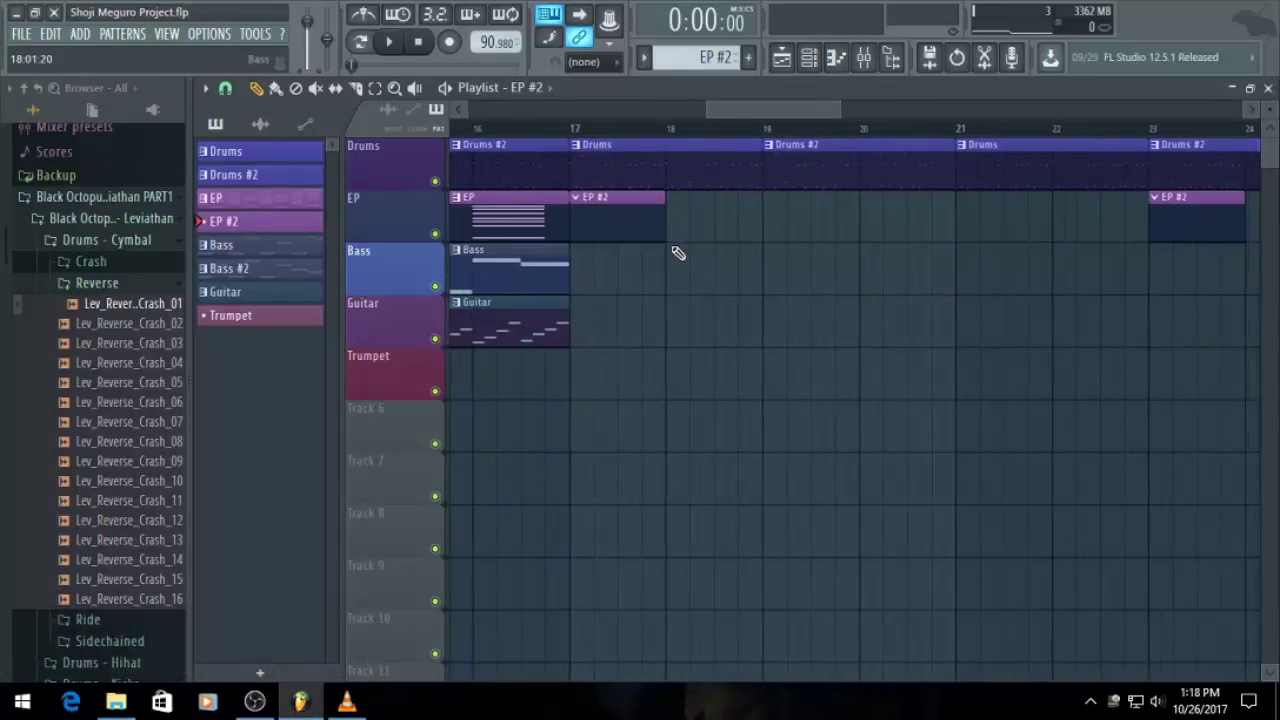
{"action": "scroll", "coordinate": [672, 254], "scroll_direction": "down", "scroll_amount": 1}
{"action": "scroll", "coordinate": [669, 163], "scroll_direction": "down", "scroll_amount": 1}
{"action": "scroll", "coordinate": [766, 129], "scroll_direction": "down", "scroll_amount": 1}
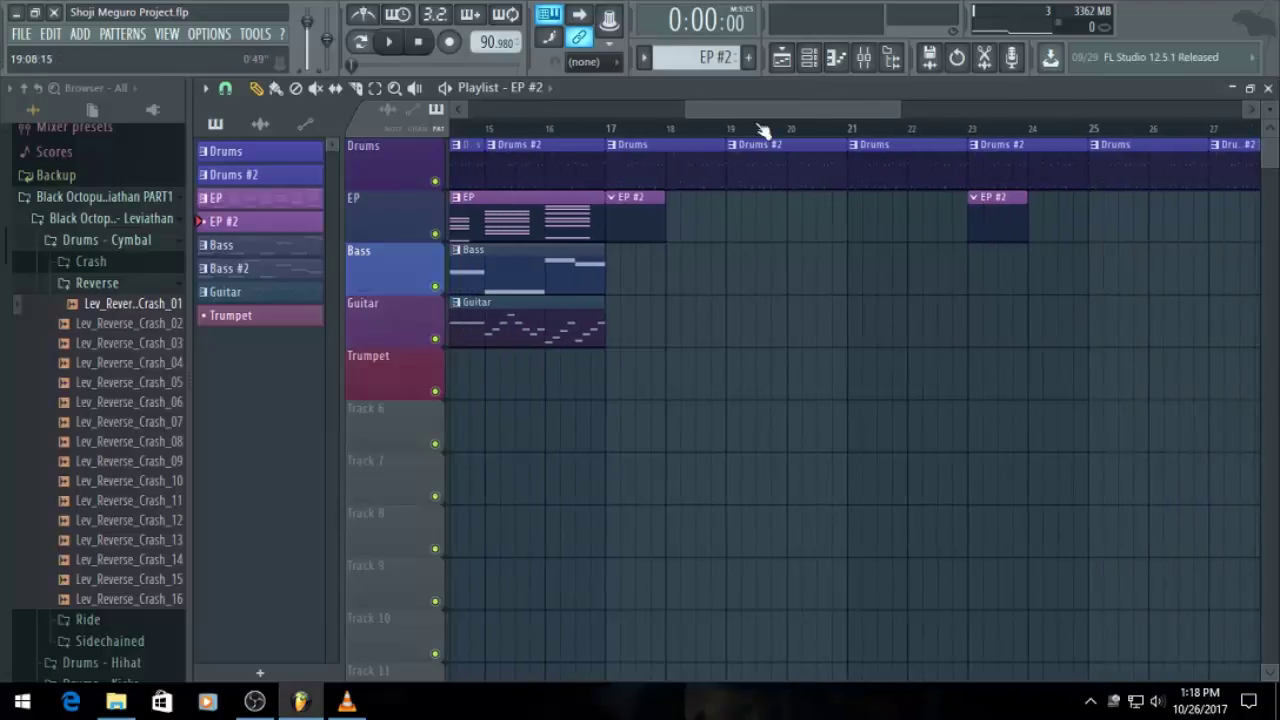
{"action": "left_click_drag", "start_coordinate": [749, 114], "coordinate": [693, 118]}
{"action": "scroll", "coordinate": [689, 143], "scroll_direction": "up", "scroll_amount": 5}
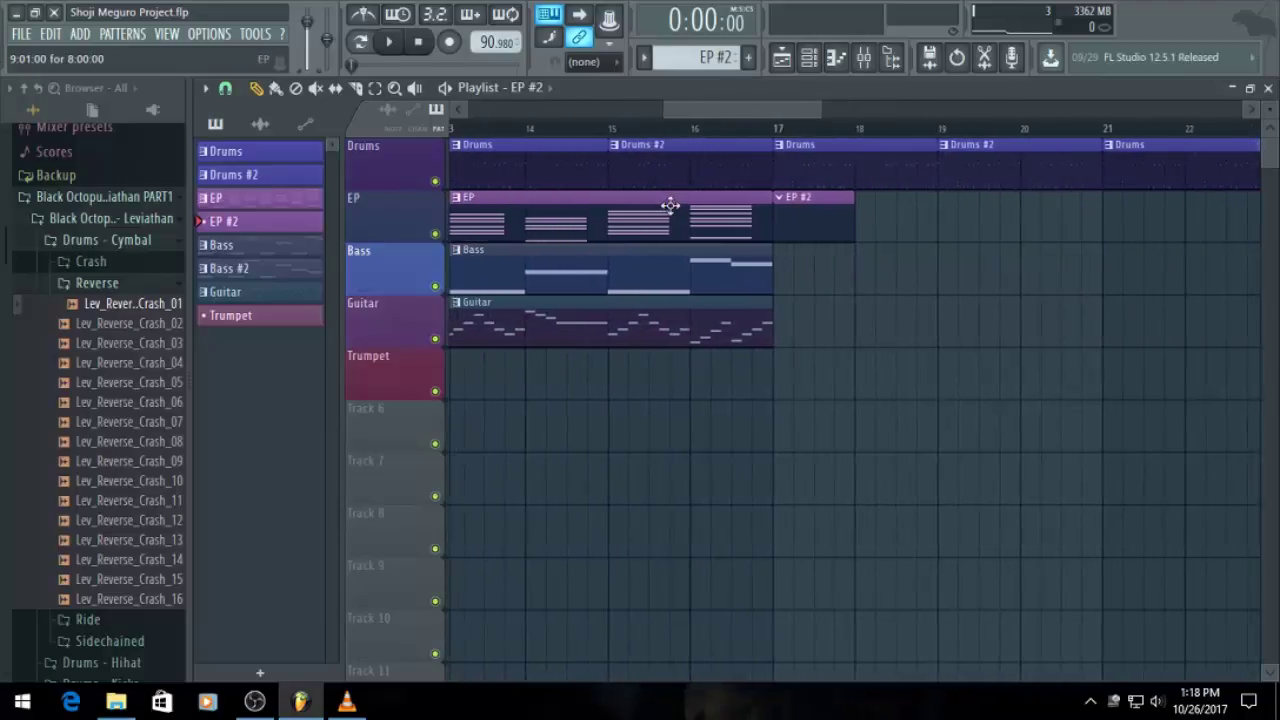
{"action": "left_click", "coordinate": [560, 130]}
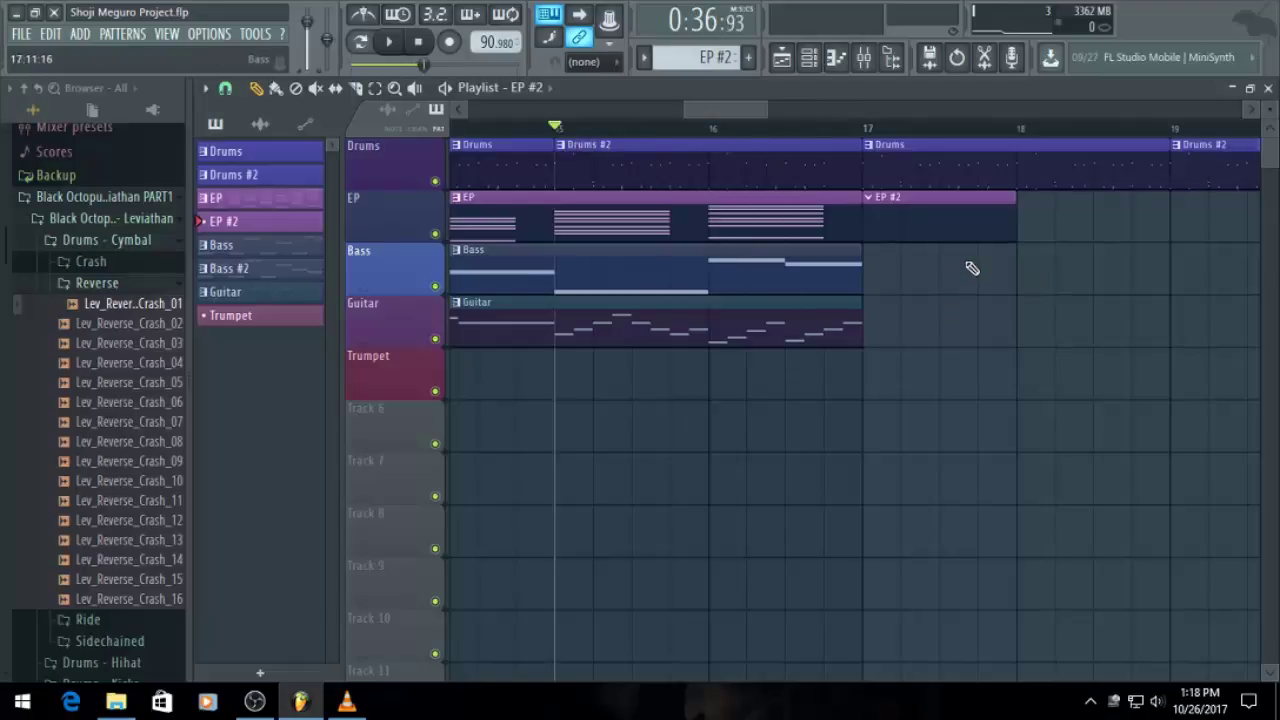
{"action": "key", "text": "space"}
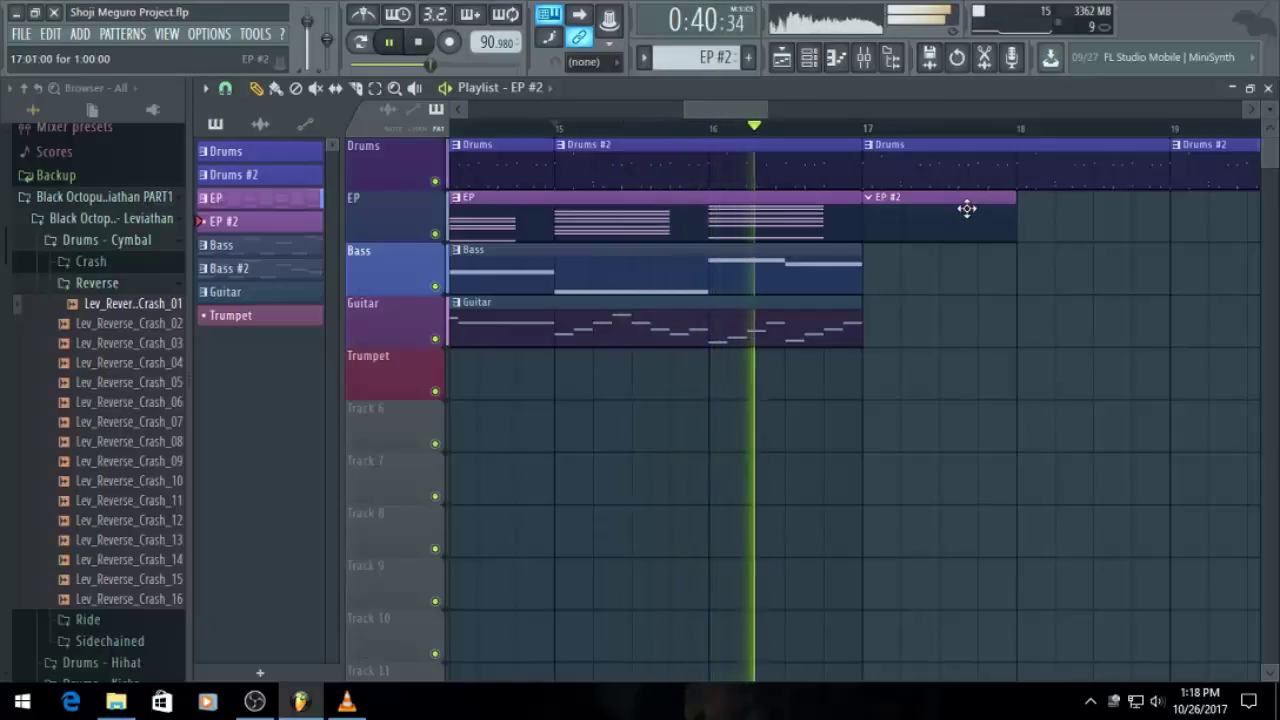
{"action": "key", "text": "space"}
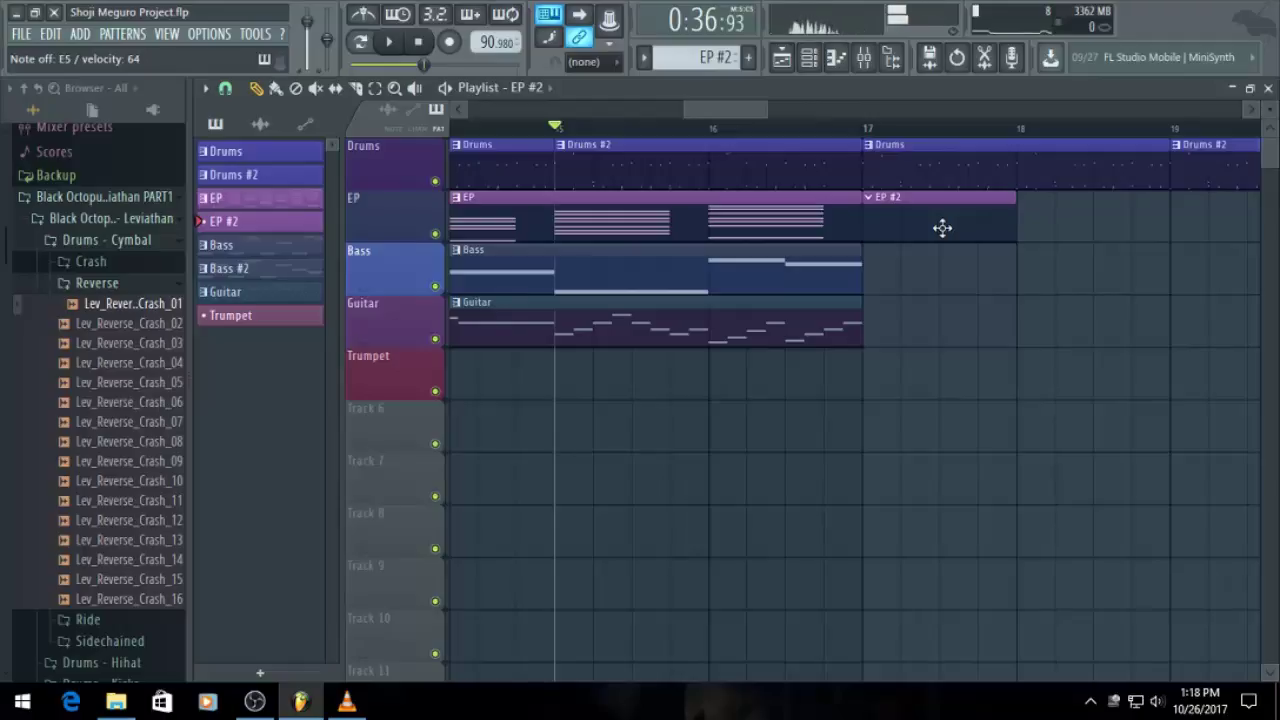
Build a chord of A4, C5, E5, G5 and C6 at bar 1 of the EP #2 pattern
{"action": "scroll", "coordinate": [868, 300], "scroll_direction": "up", "scroll_amount": 2}
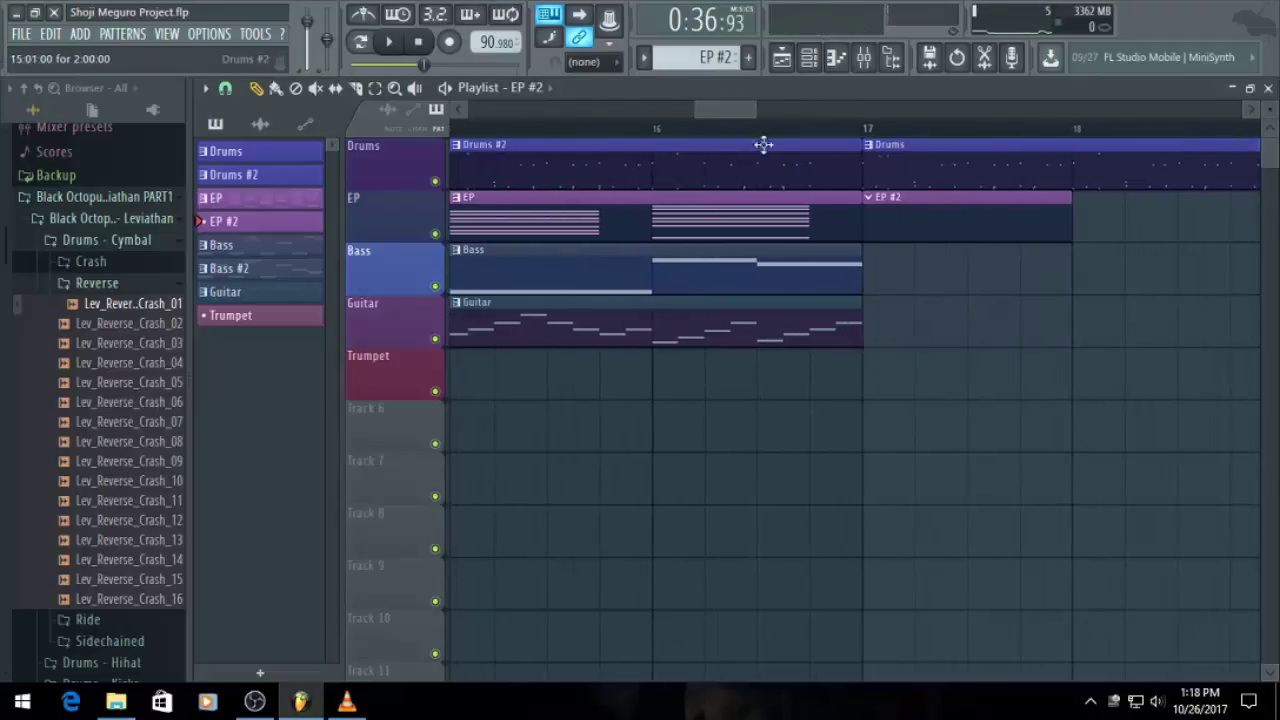
{"action": "mouse_move", "coordinate": [727, 106]}
{"action": "left_mouse_down"}
{"action": "mouse_move", "coordinate": [706, 118]}
{"action": "mouse_move", "coordinate": [725, 120]}
{"action": "left_mouse_up"}
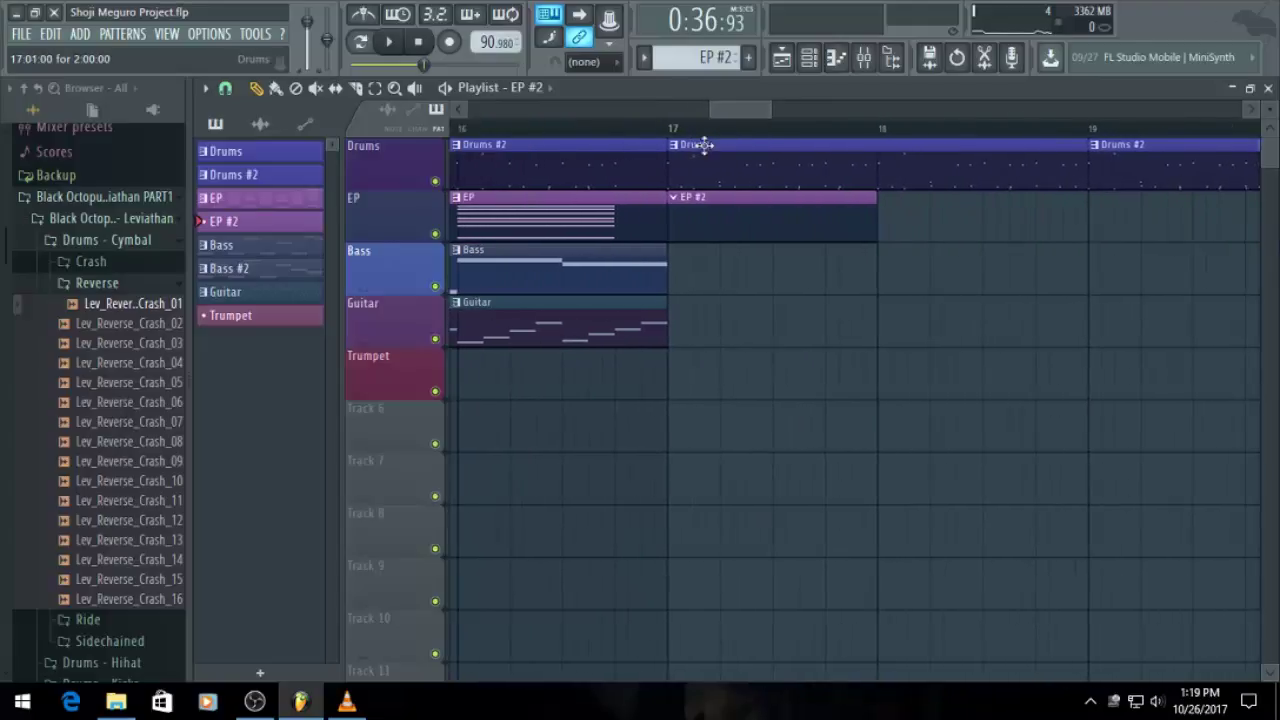
{"action": "left_click", "coordinate": [836, 57]}
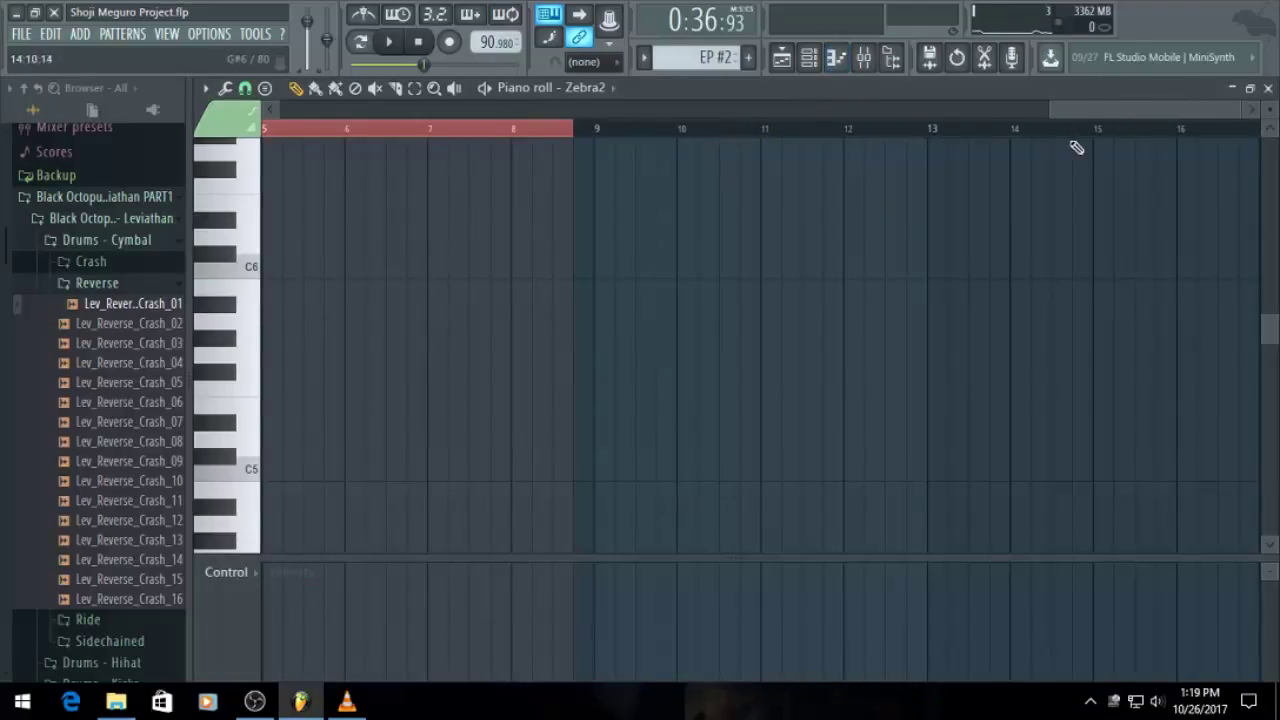
{"action": "left_click_drag", "start_coordinate": [1104, 110], "coordinate": [320, 118]}
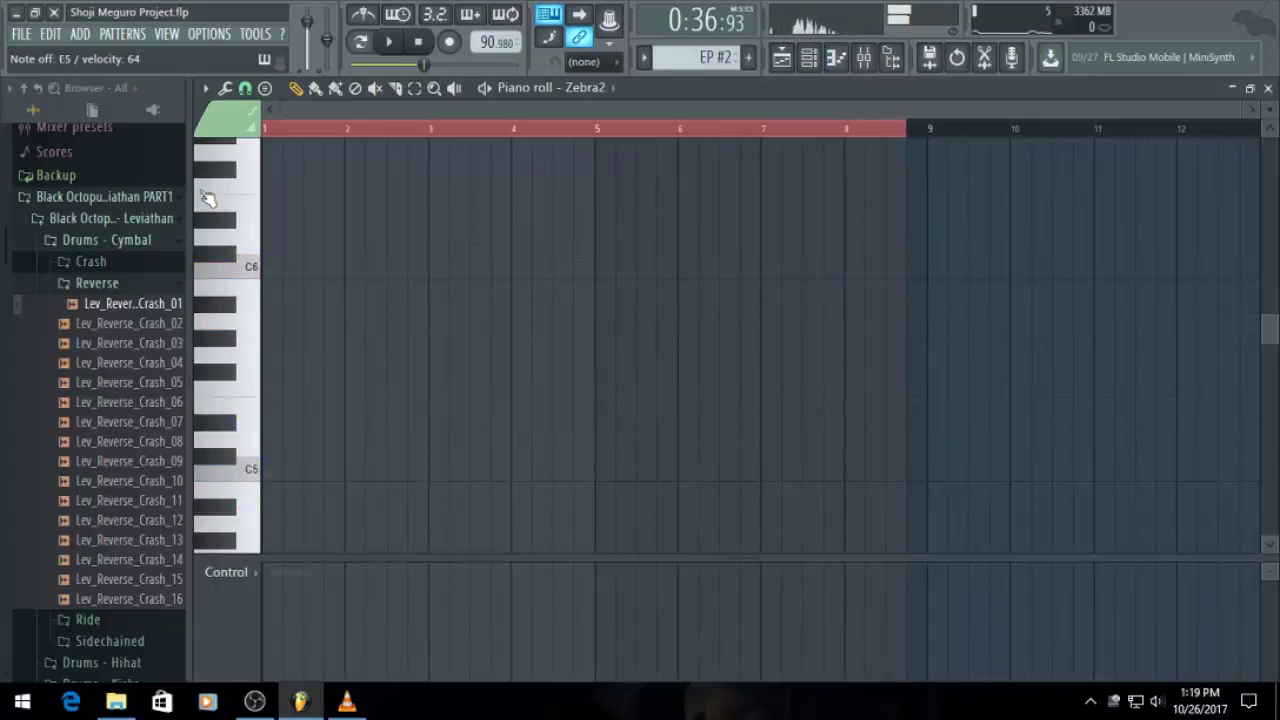
{"action": "scroll", "coordinate": [329, 449], "scroll_direction": "down", "scroll_amount": 3}
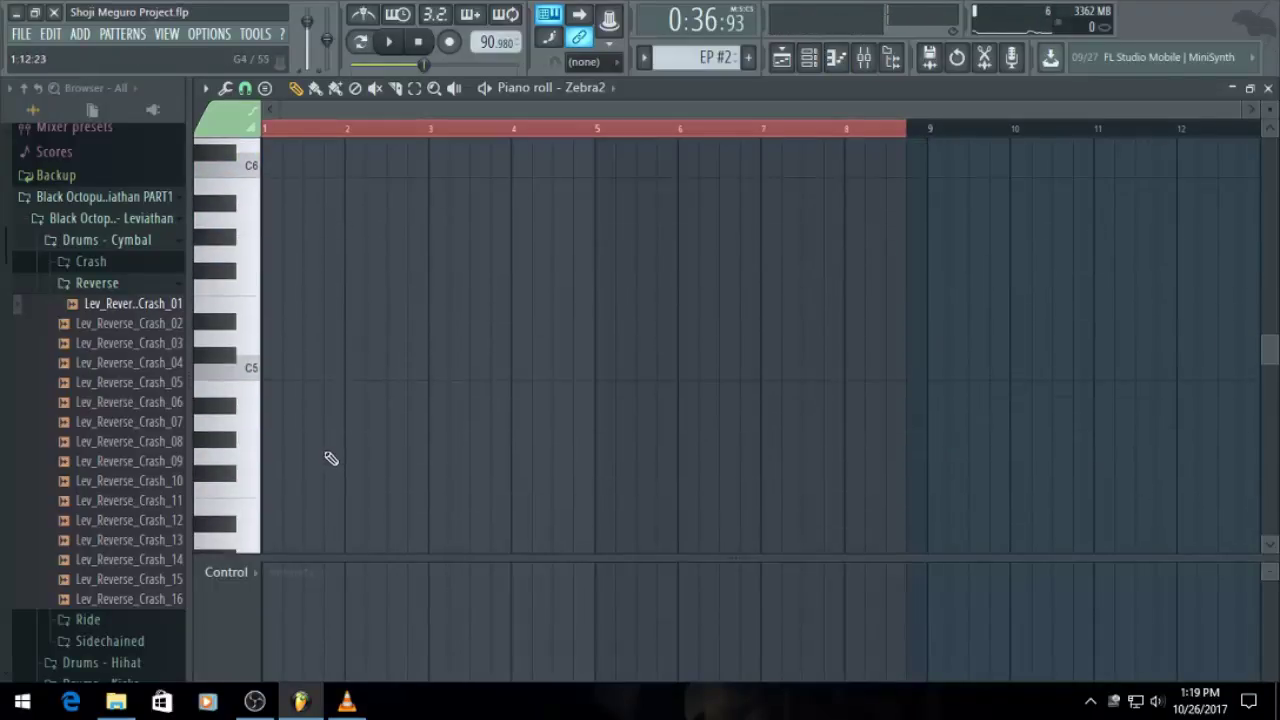
{"action": "left_click", "coordinate": [276, 376]}
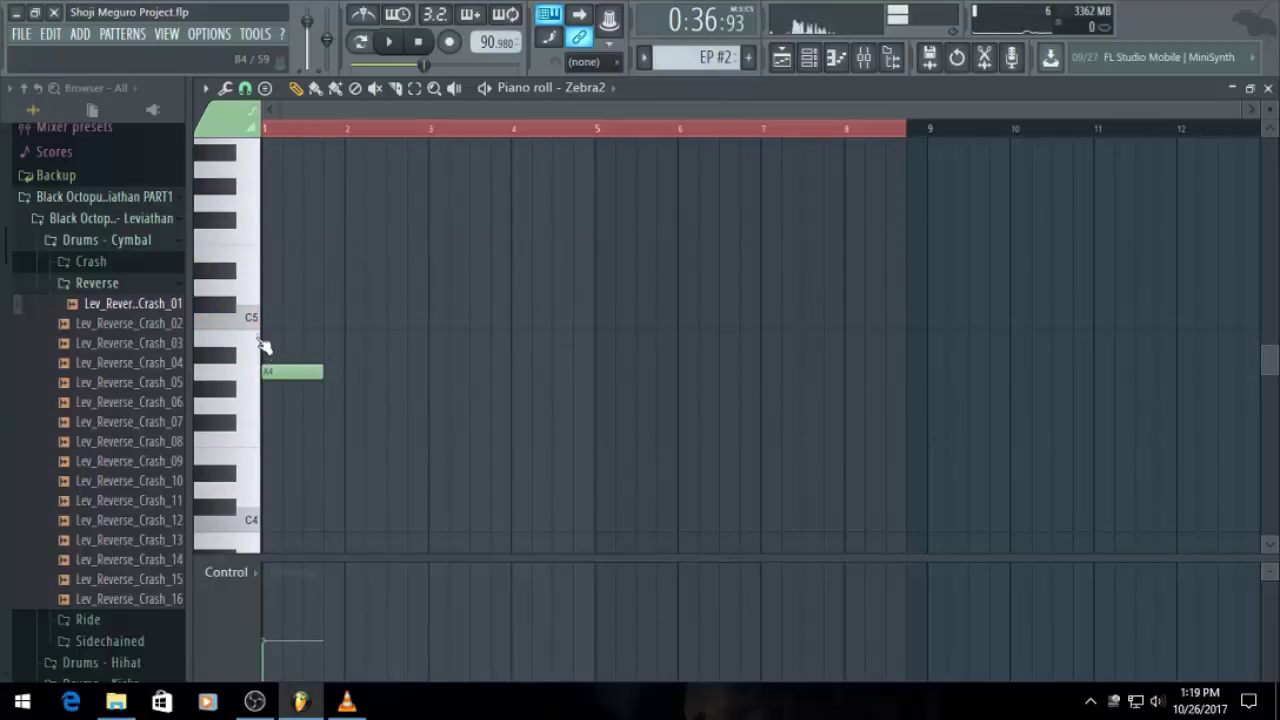
{"action": "left_click", "coordinate": [272, 320]}
{"action": "left_click", "coordinate": [272, 253]}
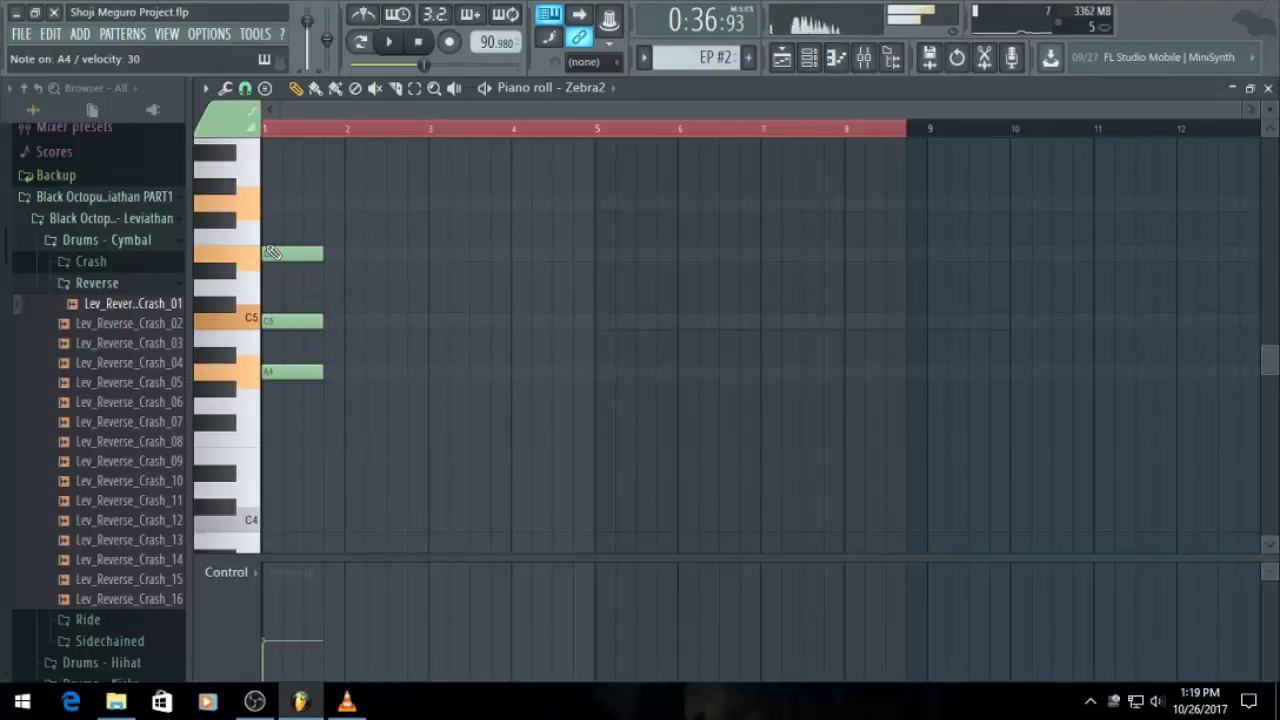
{"action": "scroll", "coordinate": [266, 255], "scroll_direction": "up", "scroll_amount": 3}
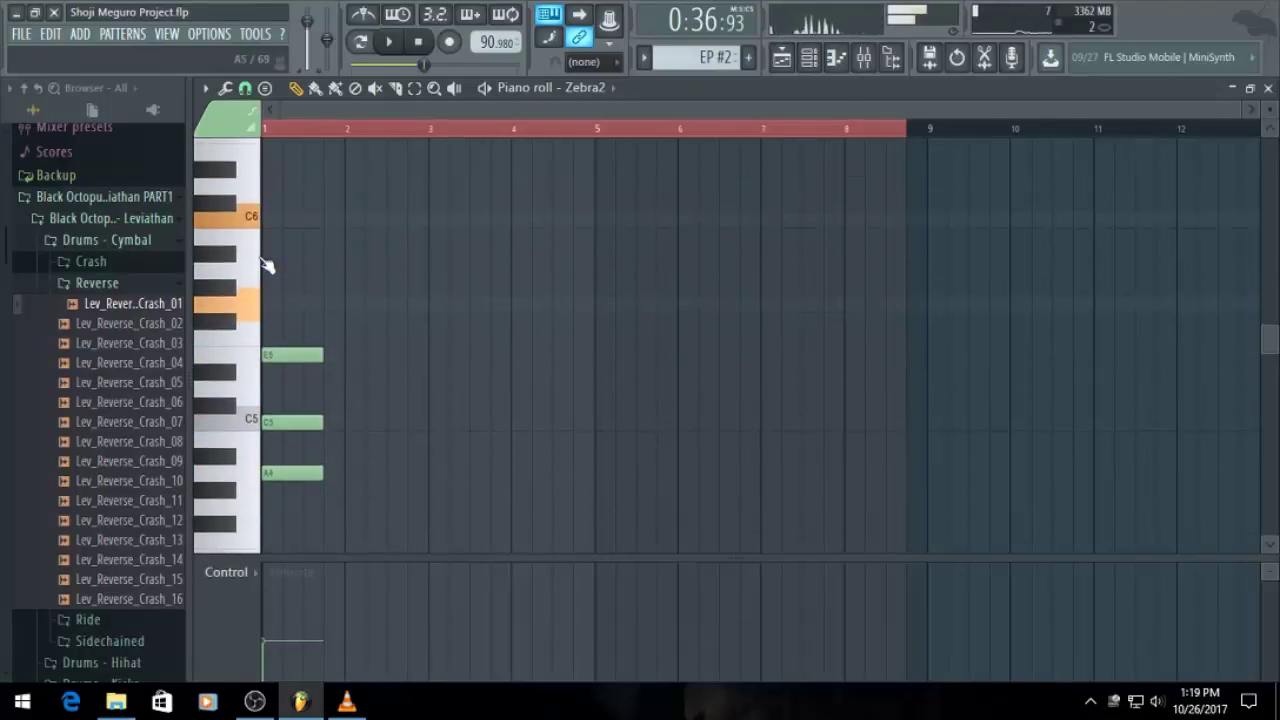
{"action": "left_click", "coordinate": [268, 220]}
{"action": "left_click", "coordinate": [272, 320]}
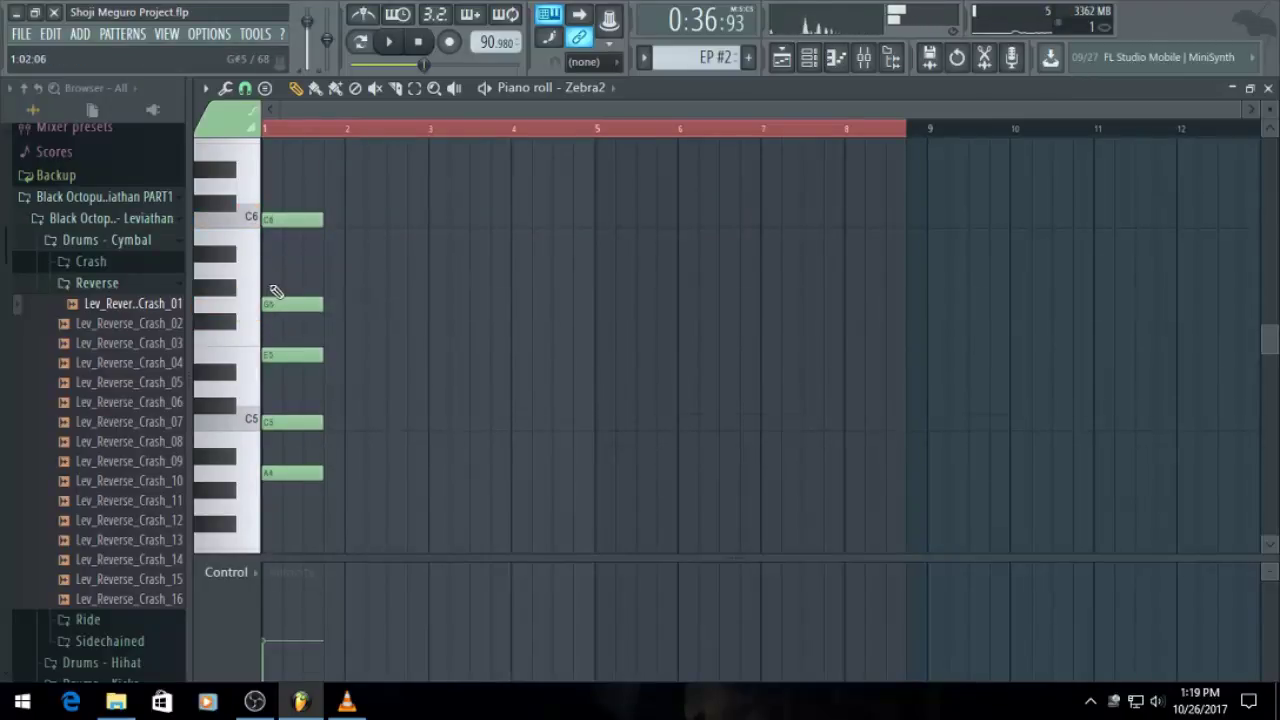
{"action": "key", "text": "ctrl+a"}
{"action": "key", "text": "ctrl+Down"}
{"action": "key", "text": "ctrl+Up"}
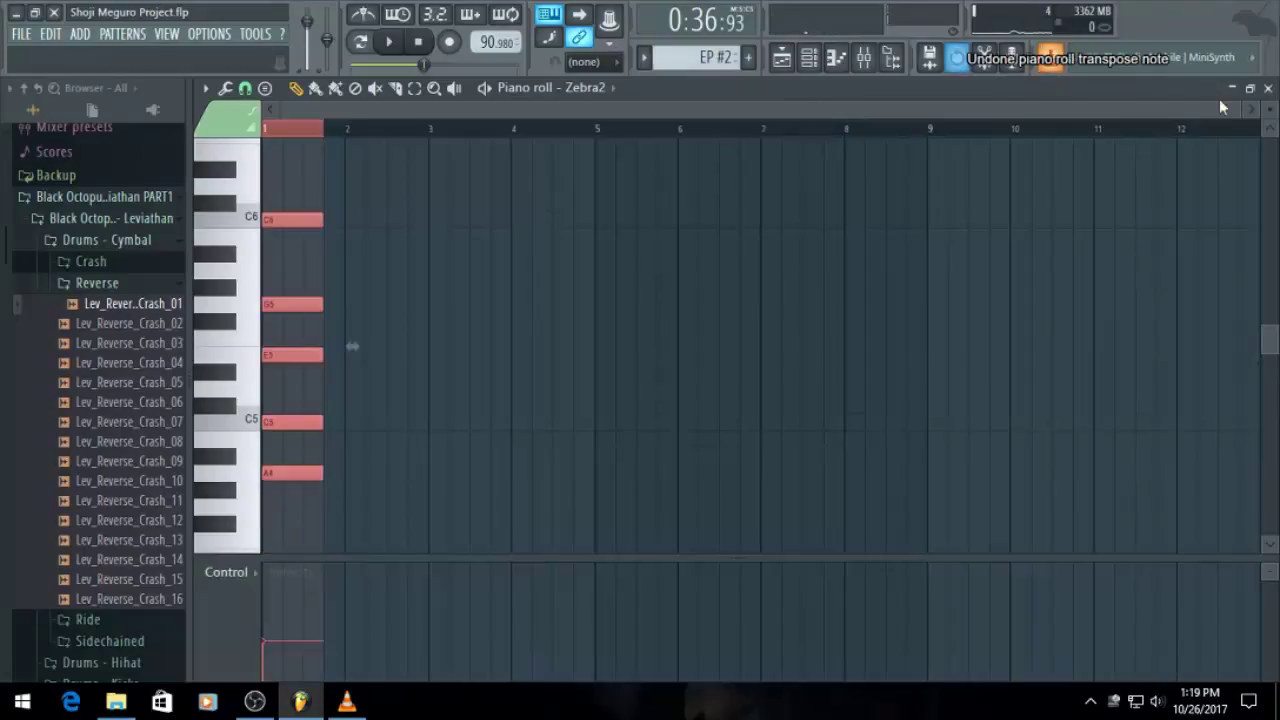
Audition the bar 1 chord of EP #2 at two bars long, then resize all its notes to one bar
{"action": "left_click_drag", "start_coordinate": [334, 221], "coordinate": [429, 224]}
{"action": "key", "text": "space"}
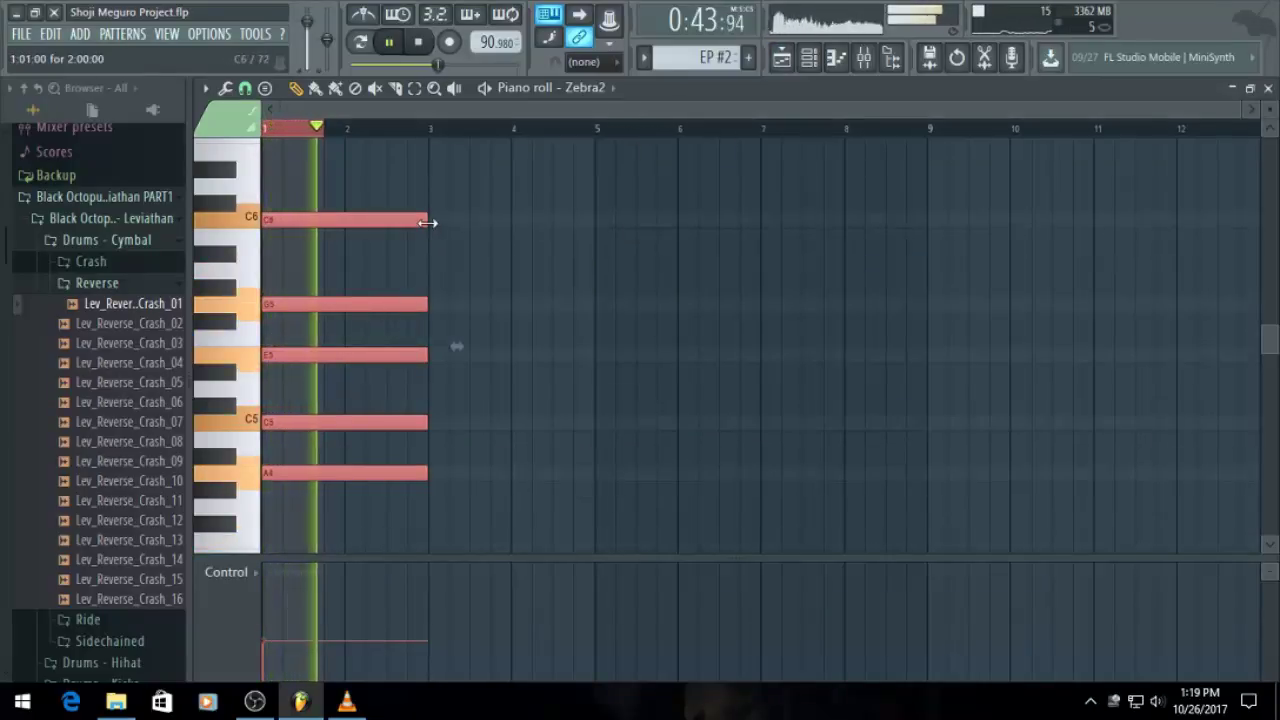
{"action": "key", "text": "space"}
{"action": "left_click_drag", "start_coordinate": [430, 220], "coordinate": [342, 231]}
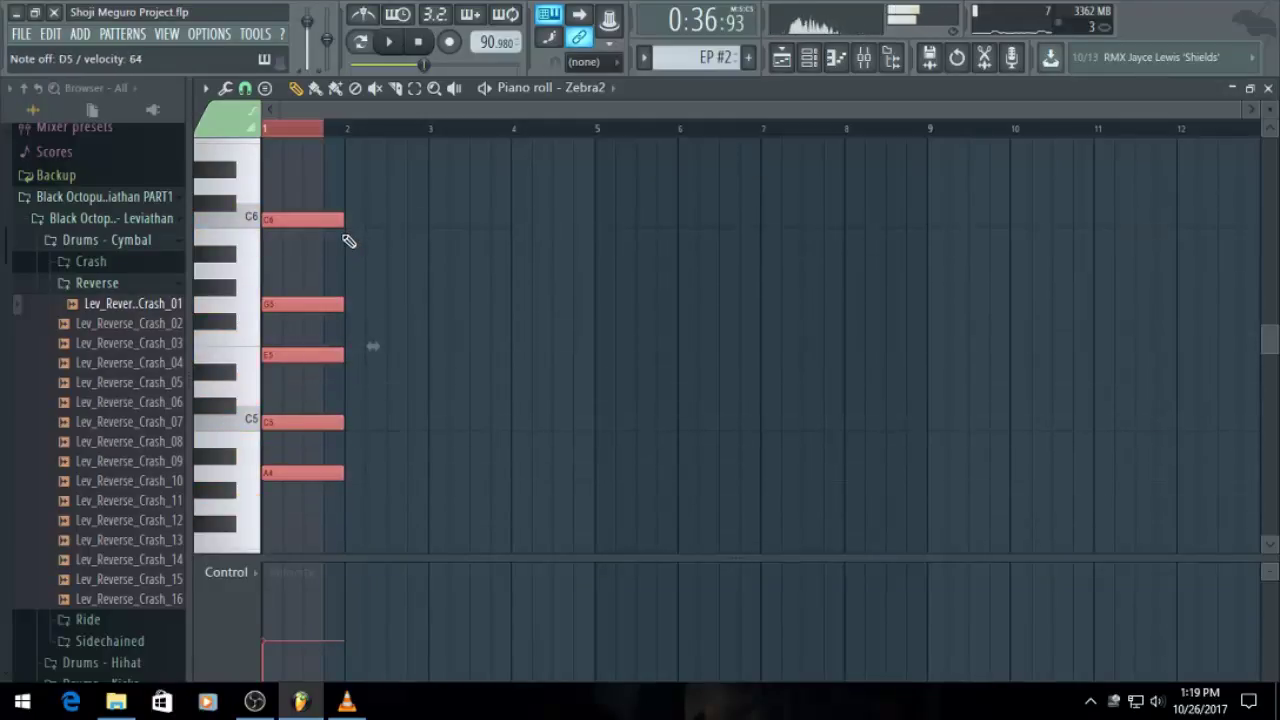
Add a one-bar chord of G4, B4, D5, F5 and B5 at bar 2 of the EP #2 pattern
{"action": "scroll", "coordinate": [904, 647], "scroll_direction": "down", "scroll_amount": 2}
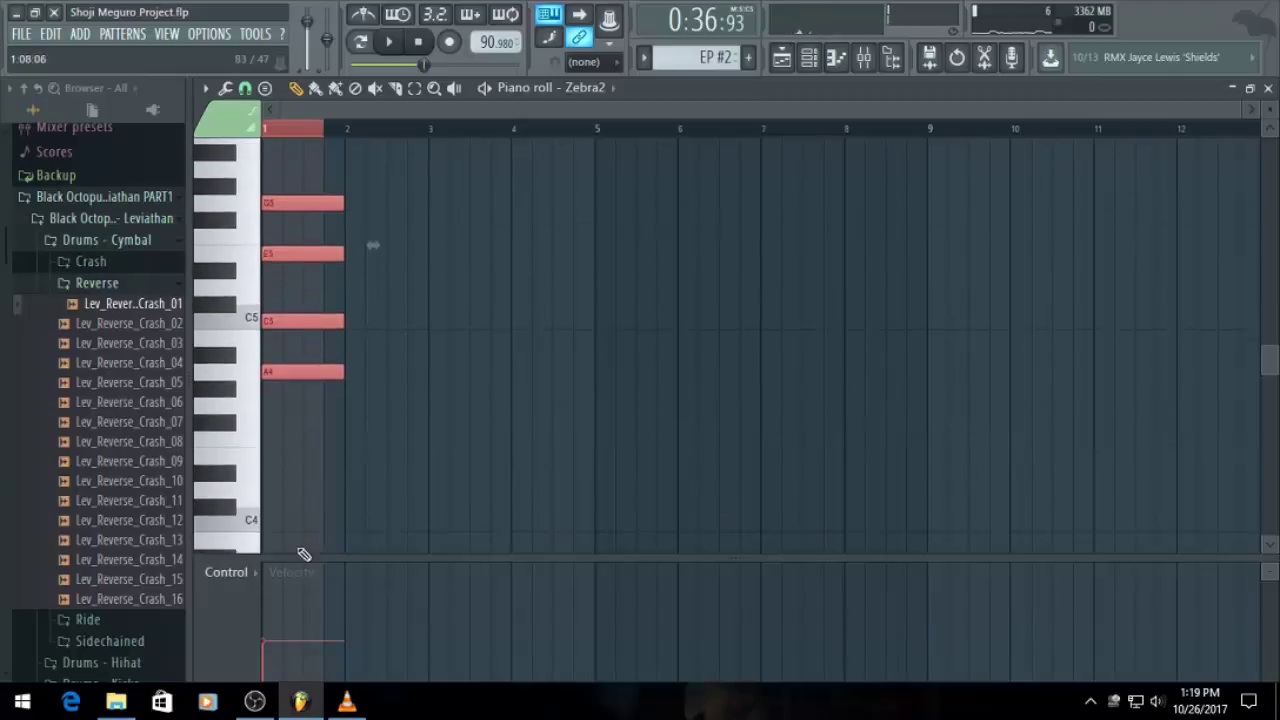
{"action": "left_click", "coordinate": [350, 405]}
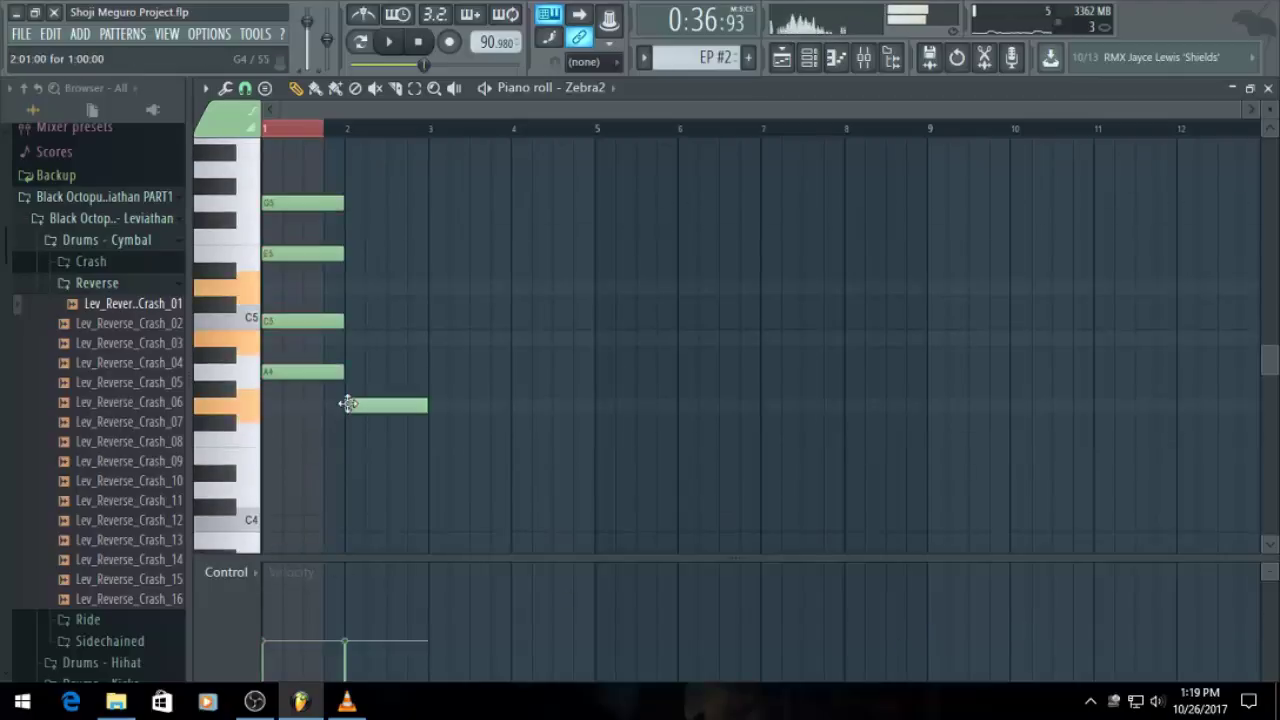
{"action": "left_click", "coordinate": [348, 340]}
{"action": "left_click", "coordinate": [351, 287]}
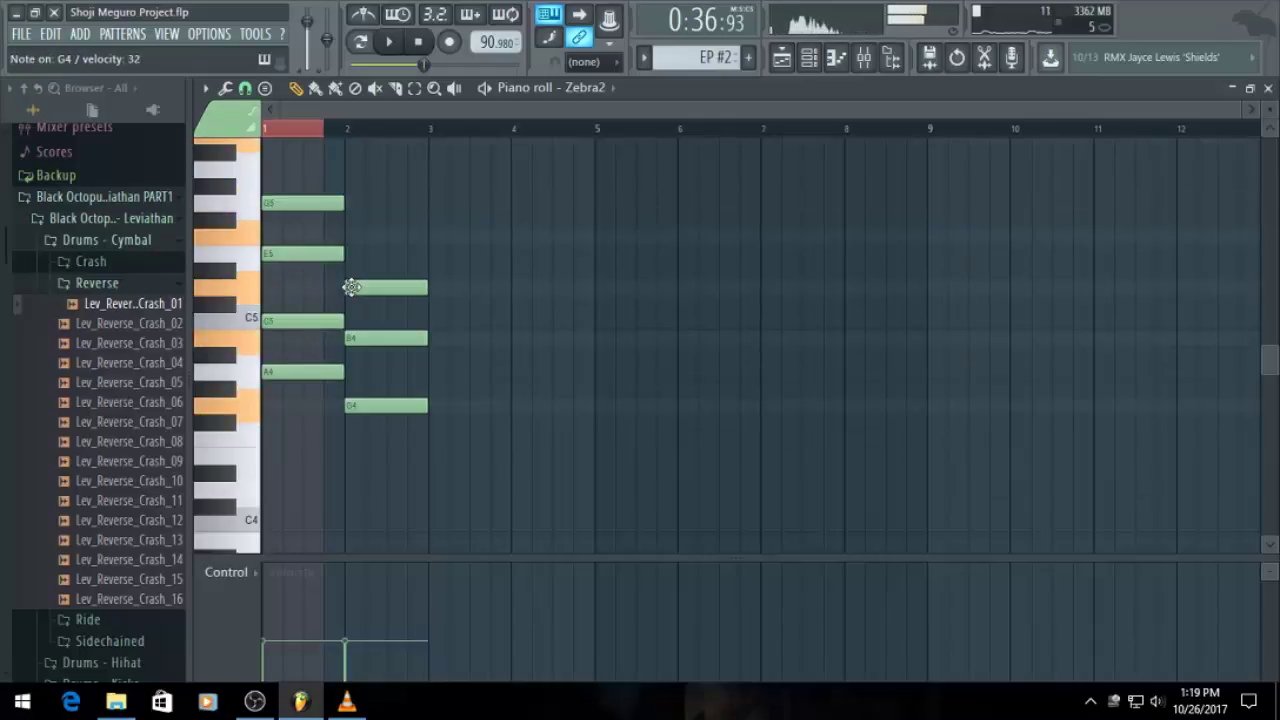
{"action": "scroll", "coordinate": [297, 262], "scroll_direction": "up", "scroll_amount": 3}
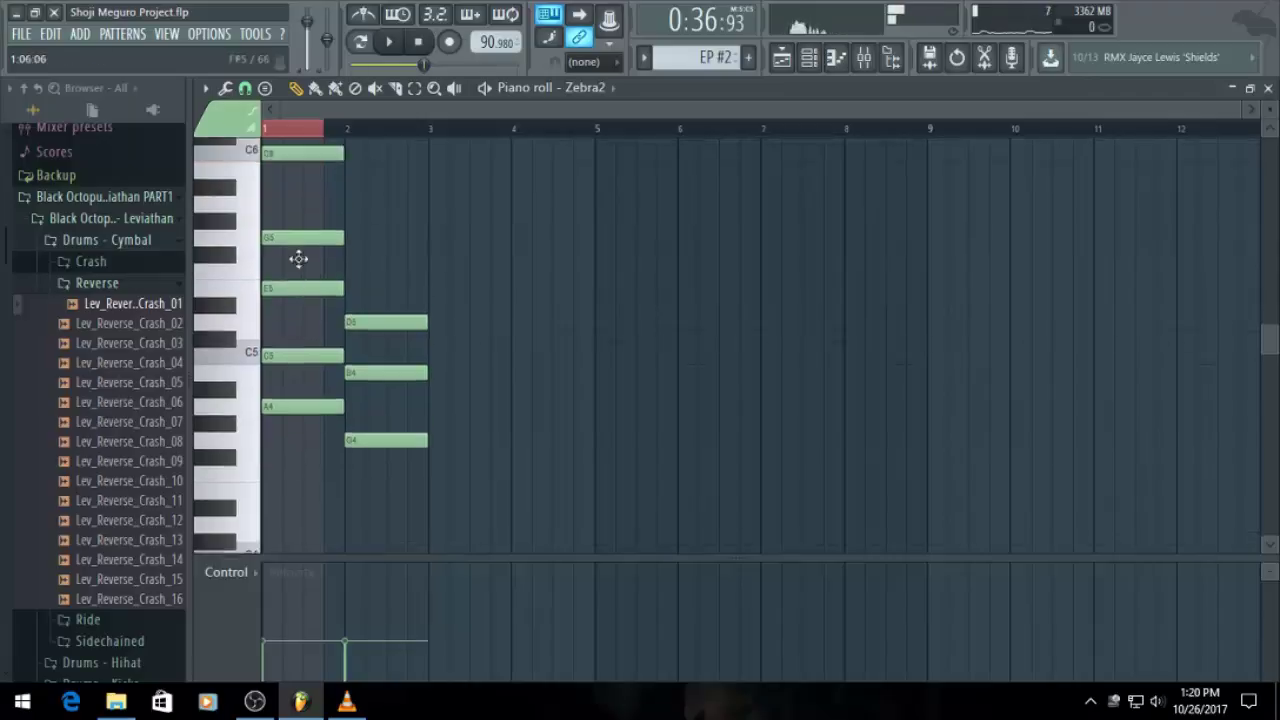
{"action": "left_click", "coordinate": [352, 338]}
{"action": "left_click", "coordinate": [351, 238]}
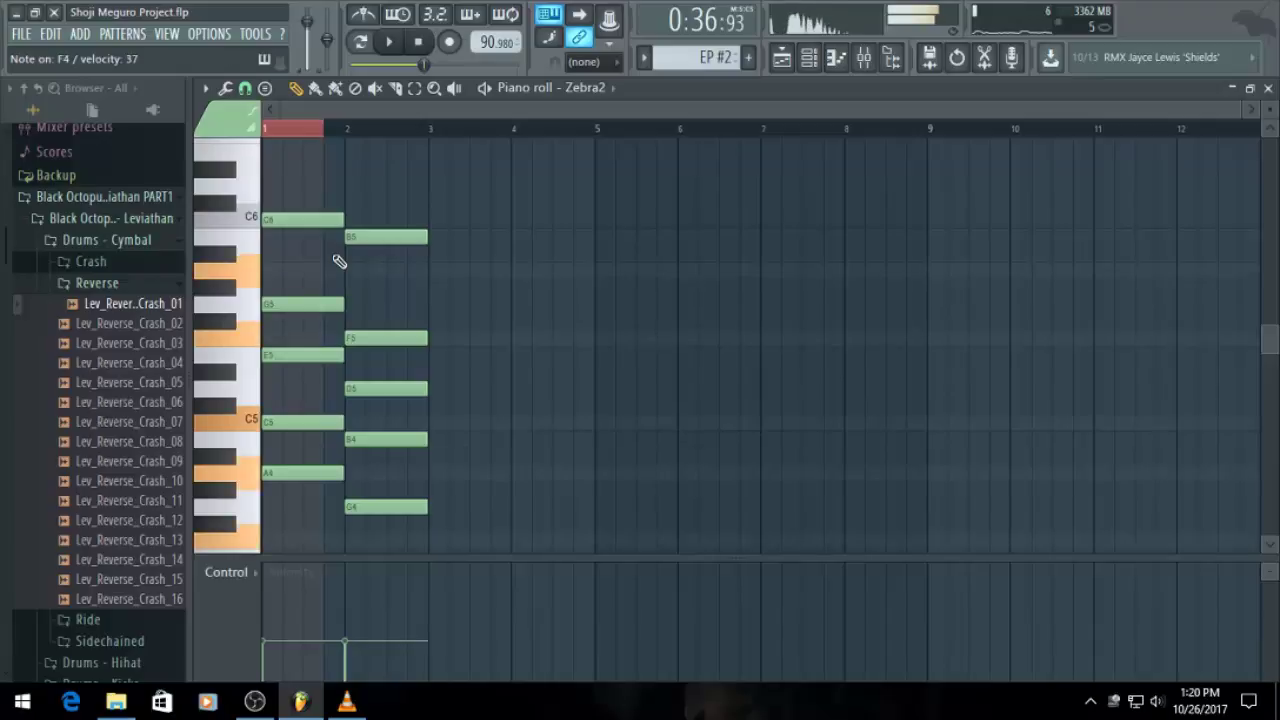
Add a one-bar chord of F4, A4, C5, F5 and A5 at bar 3 of the EP #2 pattern
{"action": "scroll", "coordinate": [385, 360], "scroll_direction": "down", "scroll_amount": 3}
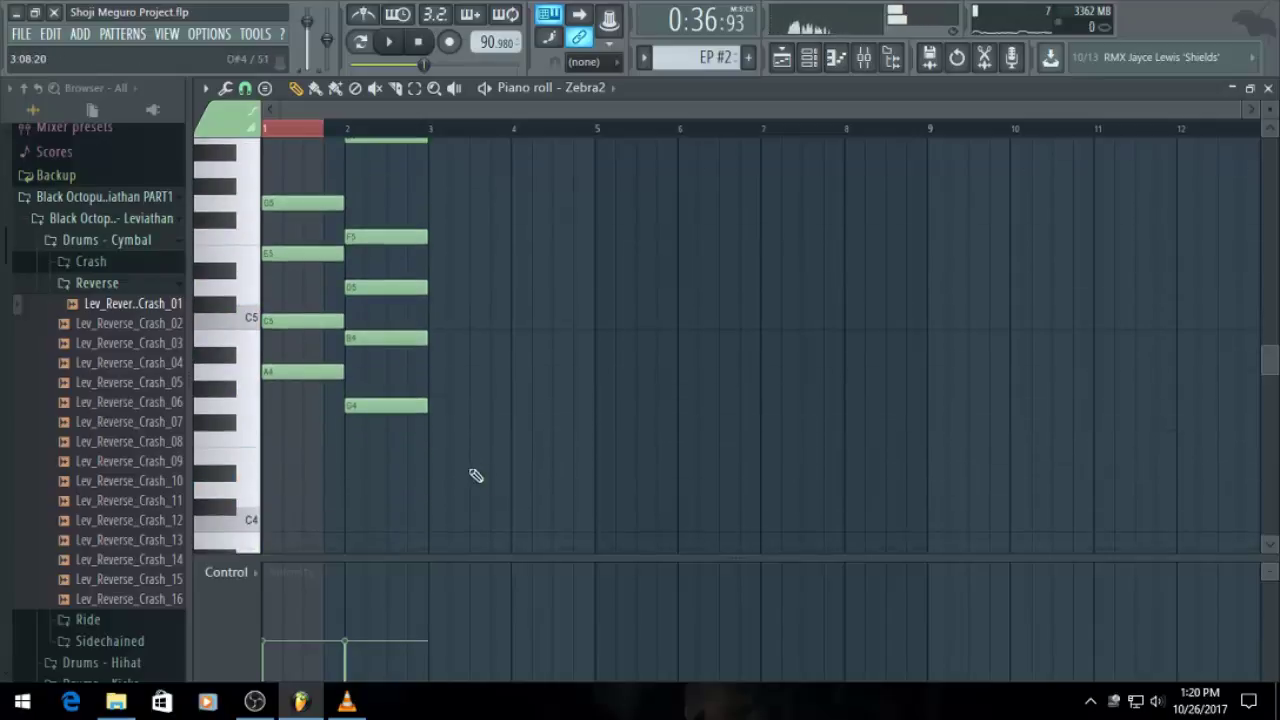
{"action": "left_click", "coordinate": [437, 440]}
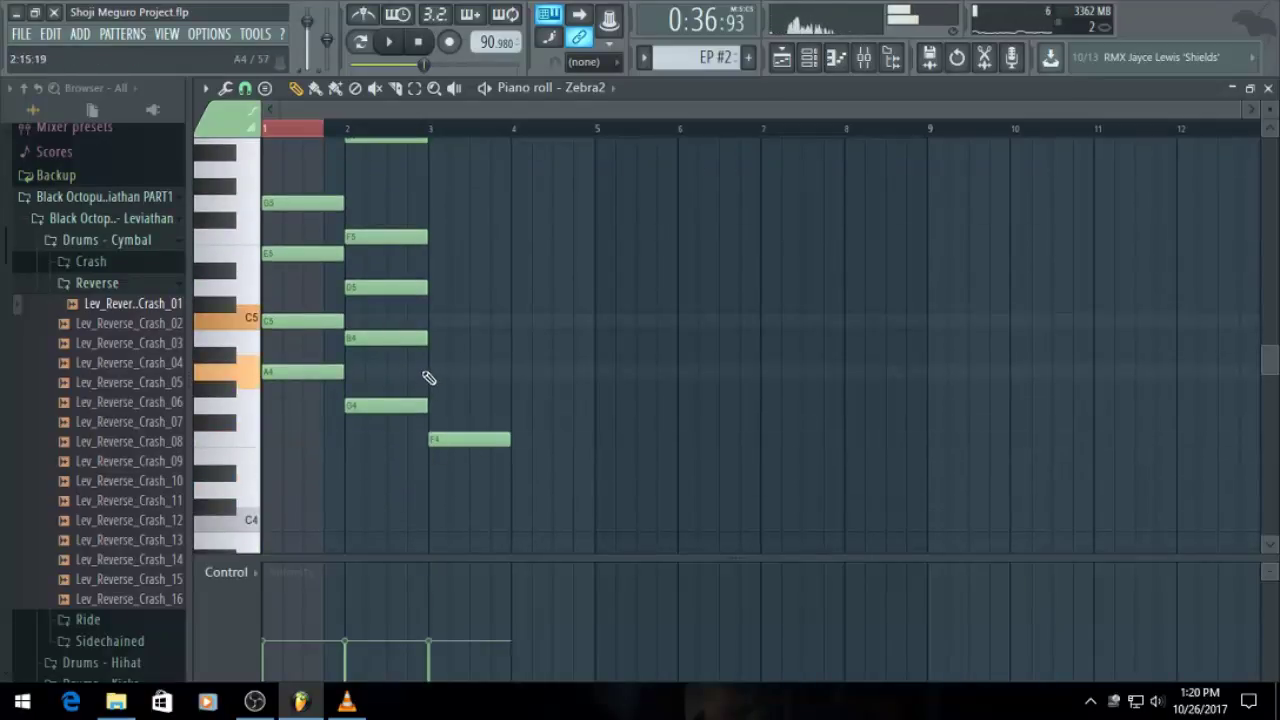
{"action": "left_click", "coordinate": [430, 372]}
{"action": "left_click", "coordinate": [431, 323]}
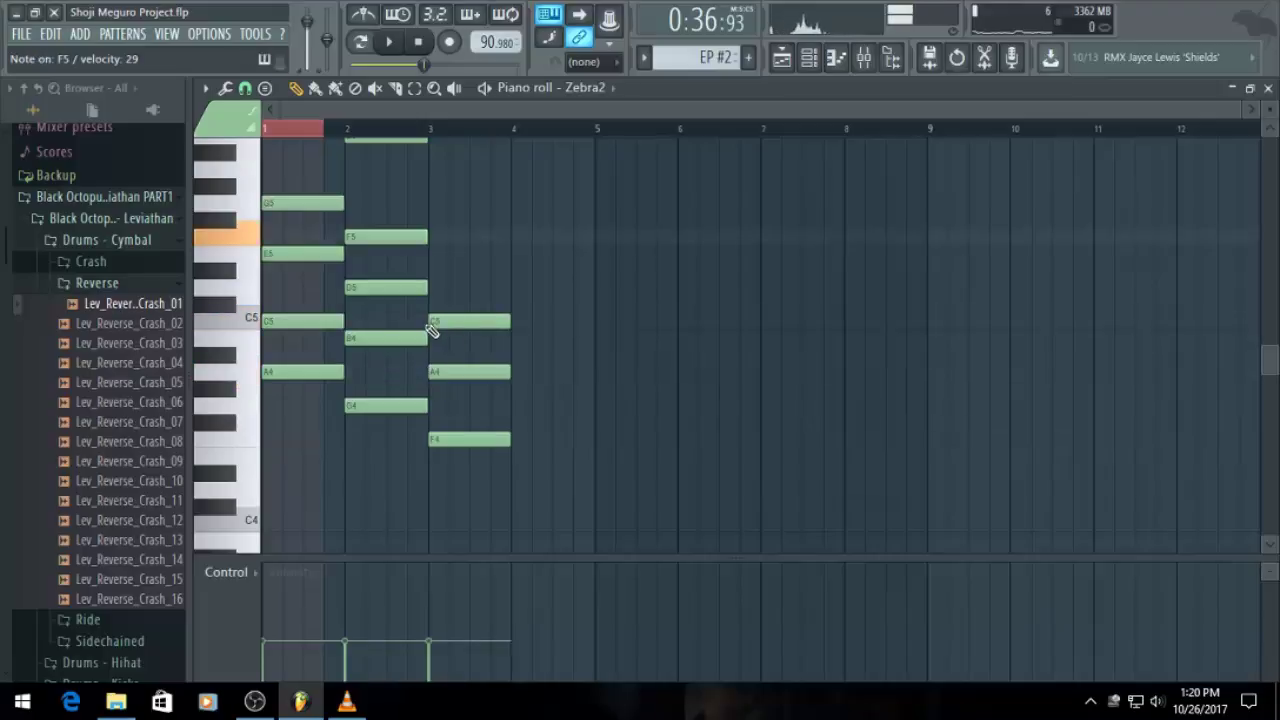
{"action": "left_click", "coordinate": [446, 238]}
{"action": "left_click", "coordinate": [429, 171]}
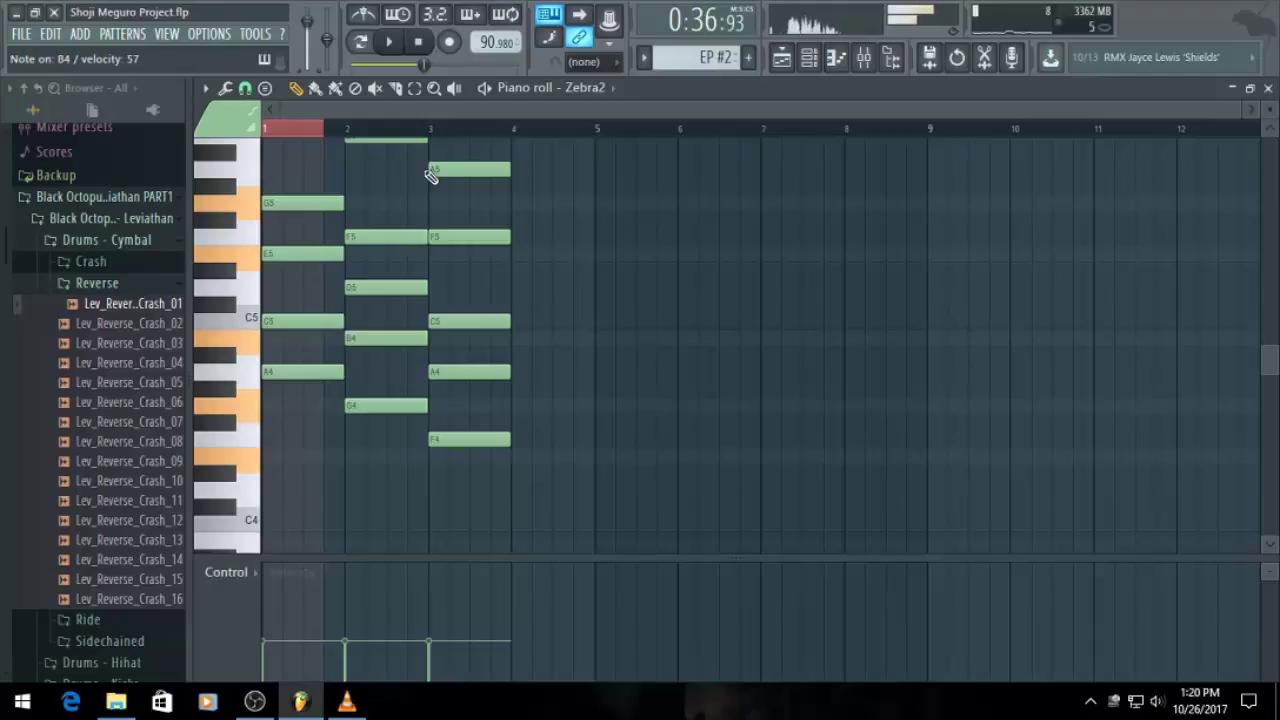
Add a one-bar chord of E4, G4, B4, E5 and G5 at bar 4 of the EP #2 pattern
{"action": "left_click", "coordinate": [526, 457]}
{"action": "left_click", "coordinate": [526, 406]}
{"action": "left_click", "coordinate": [523, 338]}
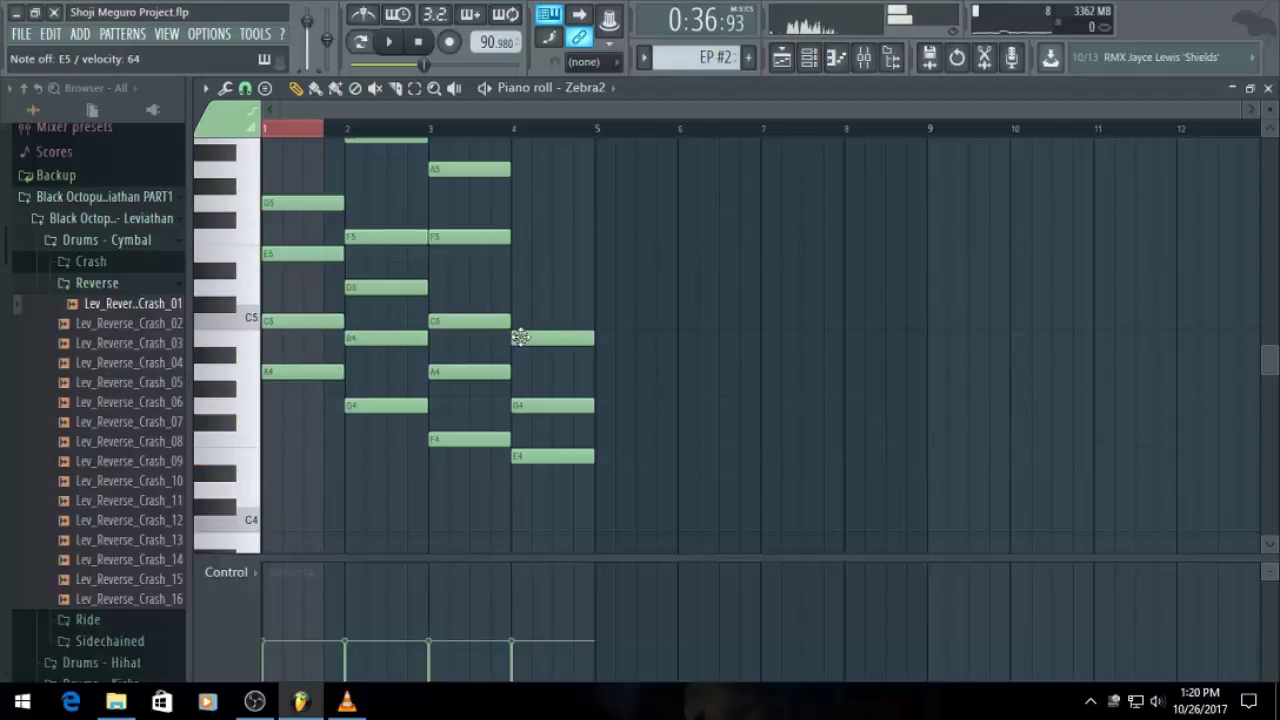
{"action": "scroll", "coordinate": [495, 295], "scroll_direction": "up", "scroll_amount": 3}
{"action": "left_click", "coordinate": [525, 303]}
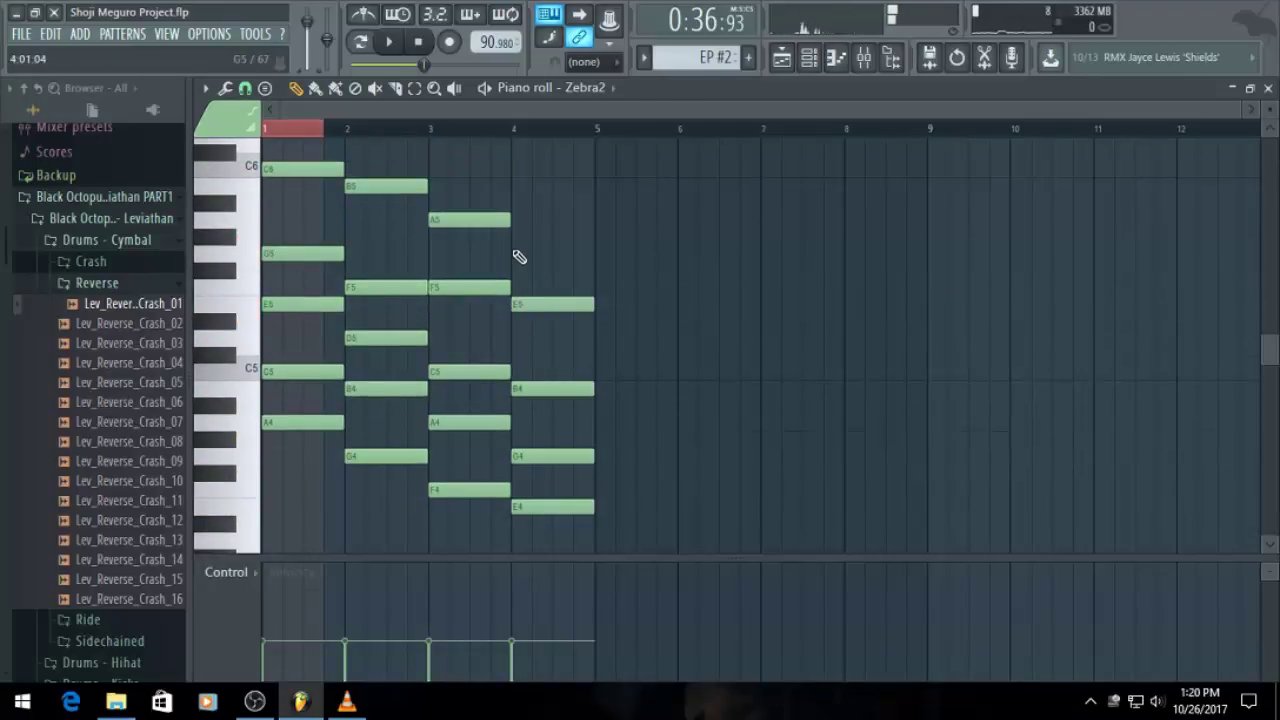
{"action": "left_click", "coordinate": [516, 253]}
Copy the four EP #2 chords from bars 1–4 into bars 5–8 and return to the playlist
{"action": "left_click", "coordinate": [784, 68]}
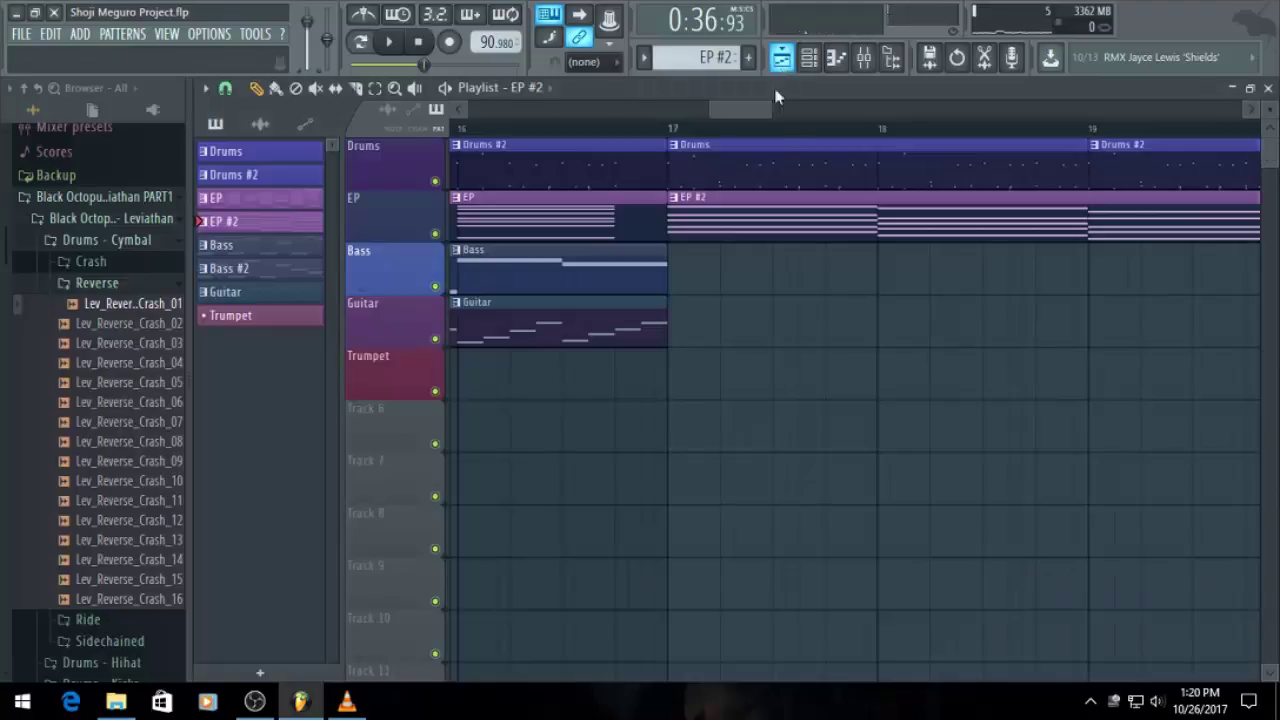
{"action": "scroll", "coordinate": [786, 250], "scroll_direction": "down", "scroll_amount": 4}
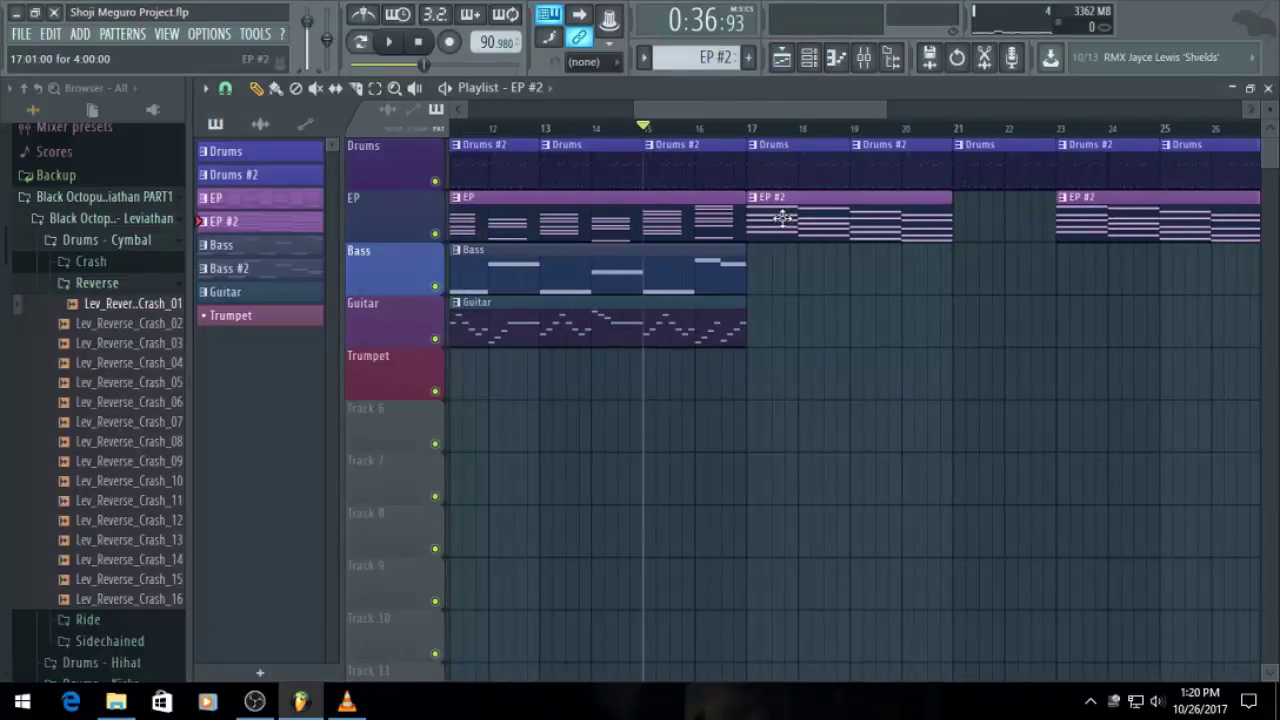
{"action": "double_click", "coordinate": [908, 220]}
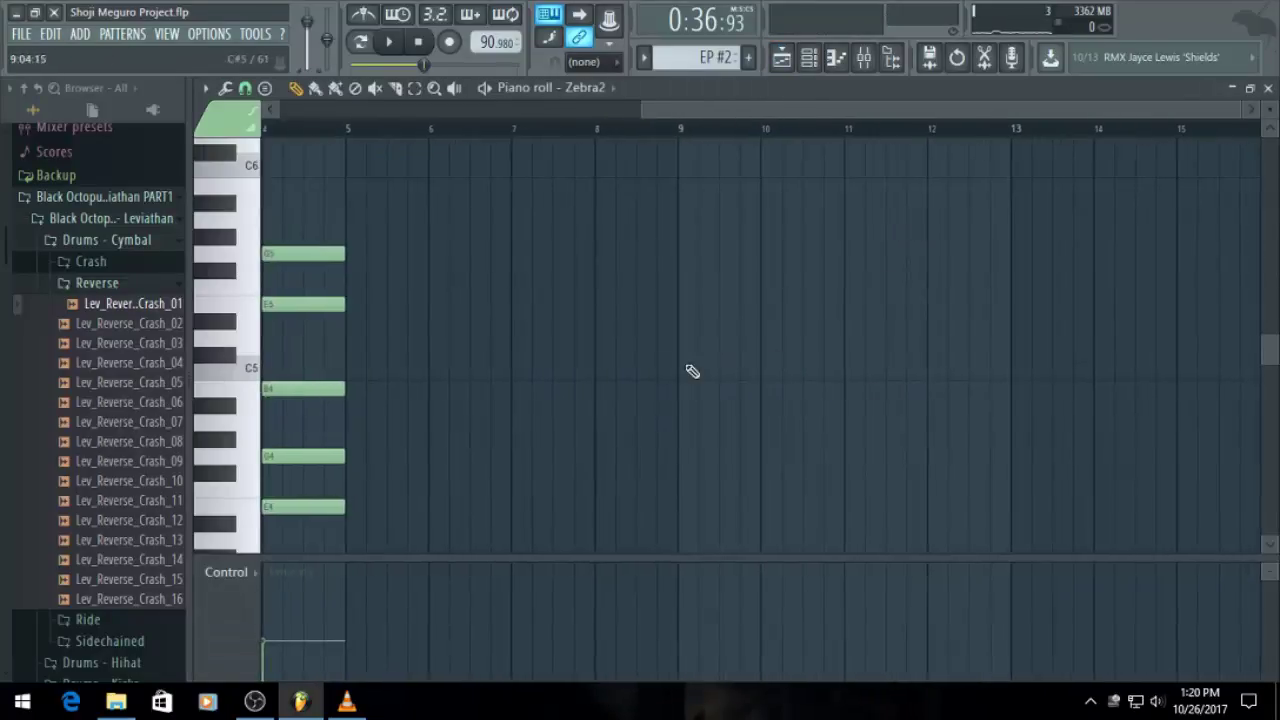
{"action": "key", "text": "ctrl+v"}
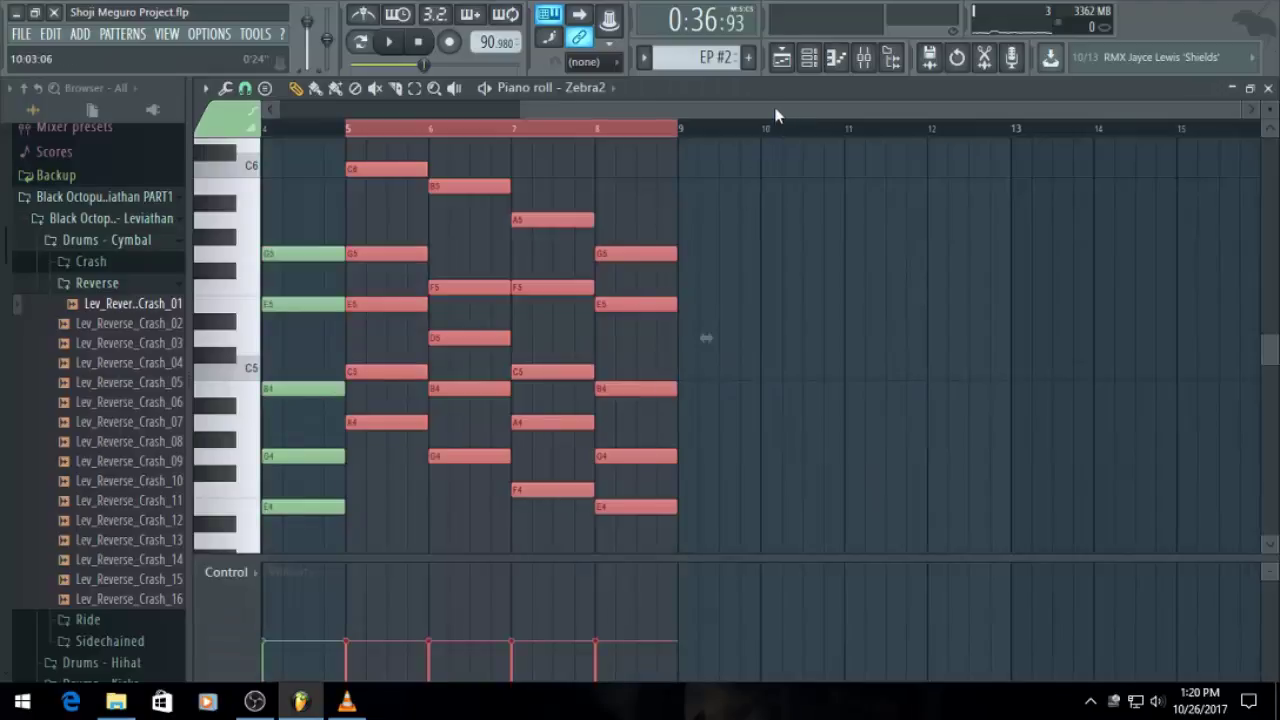
{"action": "left_click_drag", "start_coordinate": [775, 116], "coordinate": [379, 120]}
{"action": "left_click", "coordinate": [782, 57]}
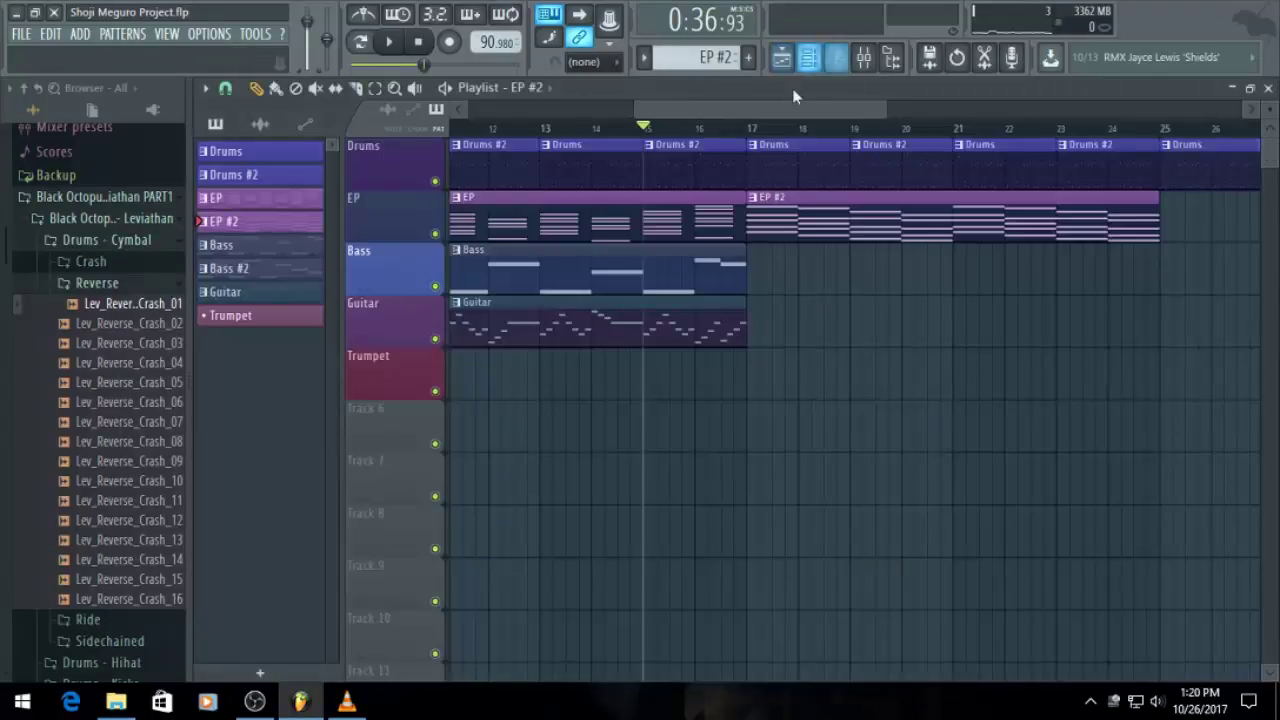
Play the arrangement from just before bar 17 to hear the new EP #2 chords with the drums
{"action": "left_click_drag", "start_coordinate": [748, 128], "coordinate": [797, 118]}
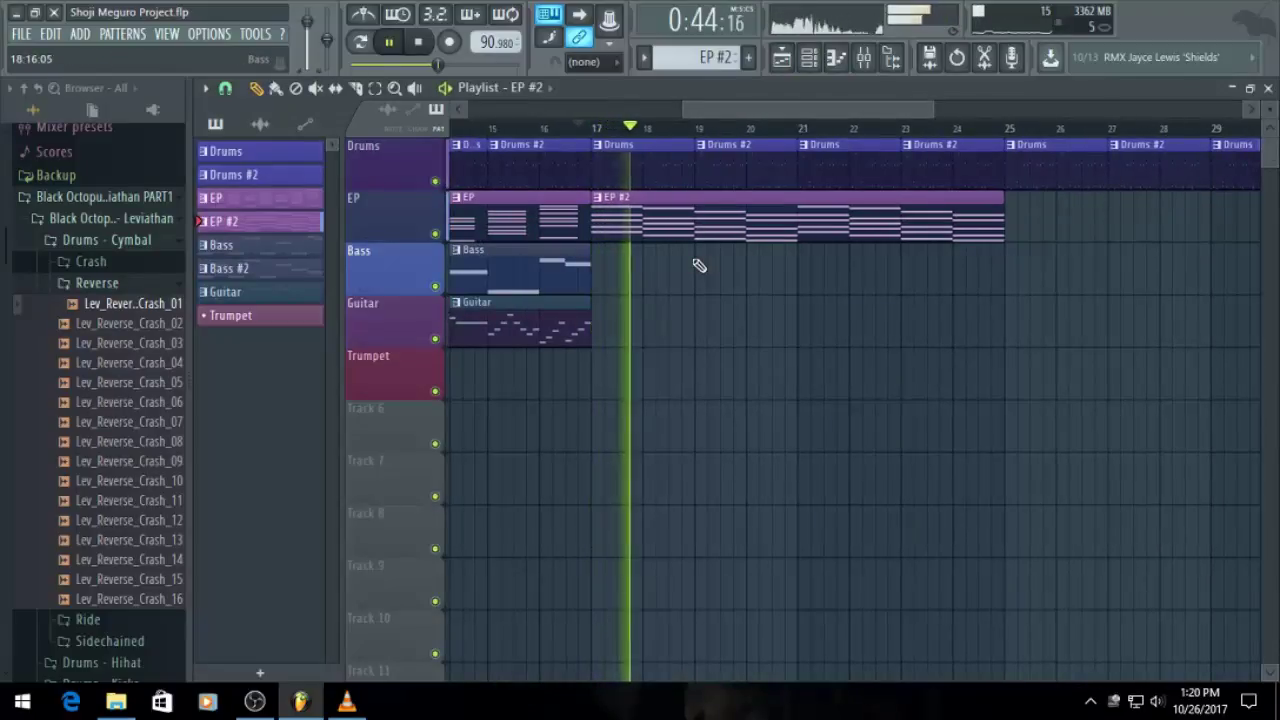
{"action": "scroll", "coordinate": [713, 262], "scroll_direction": "up", "scroll_amount": 1}
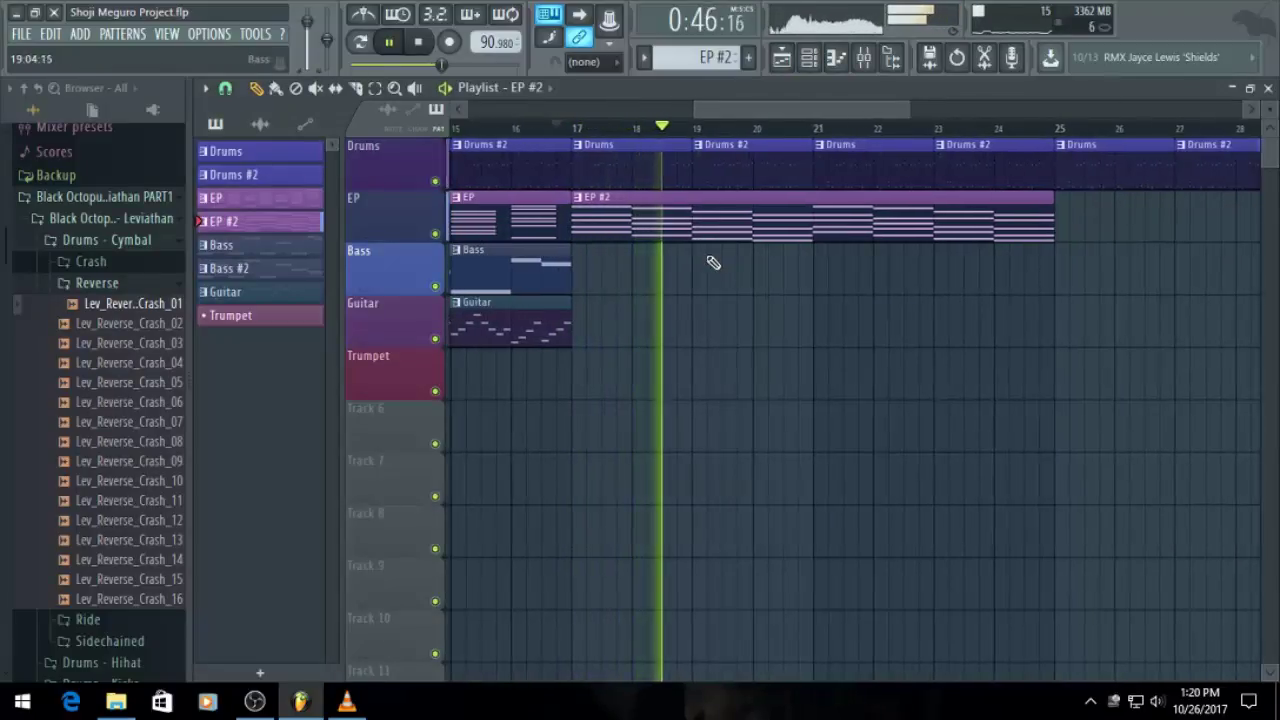
{"action": "scroll", "coordinate": [810, 267], "scroll_direction": "down", "scroll_amount": 1}
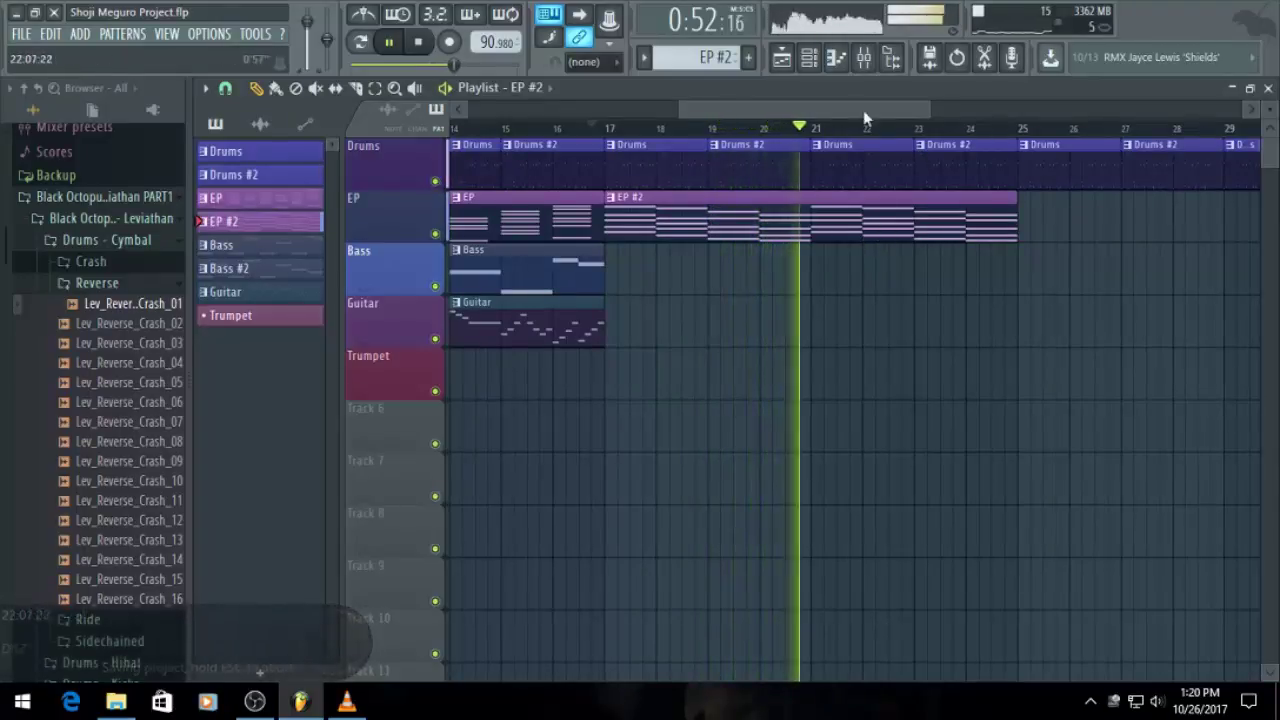
Place another EP #2 clip at bar 25 on the EP track and stop playback
{"action": "left_click", "coordinate": [1030, 222]}
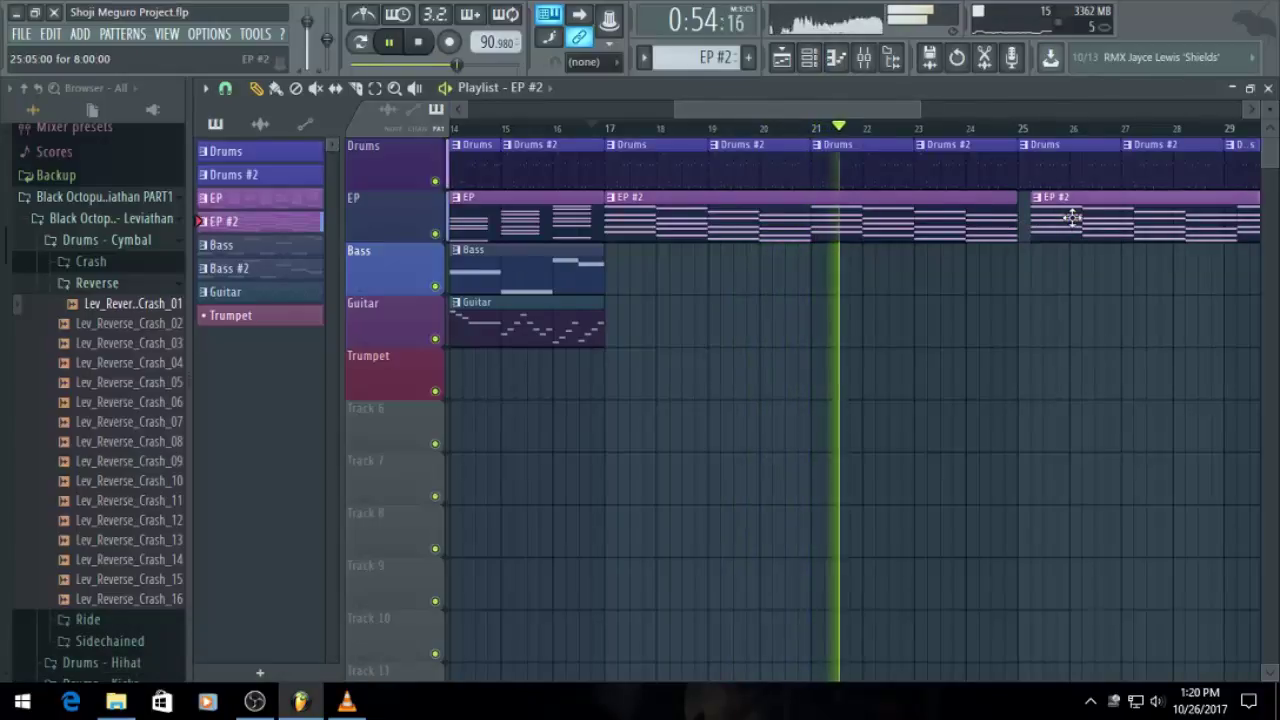
{"action": "scroll", "coordinate": [1057, 214], "scroll_direction": "down", "scroll_amount": 1}
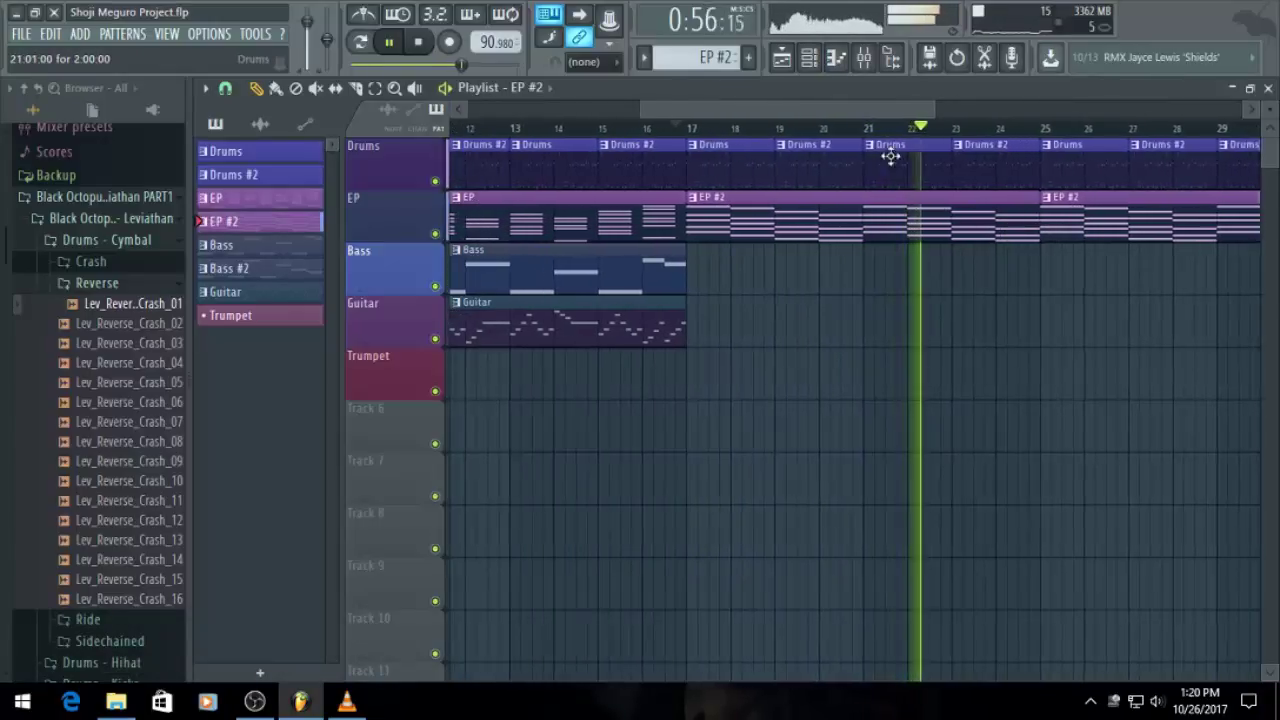
{"action": "key", "text": "space"}
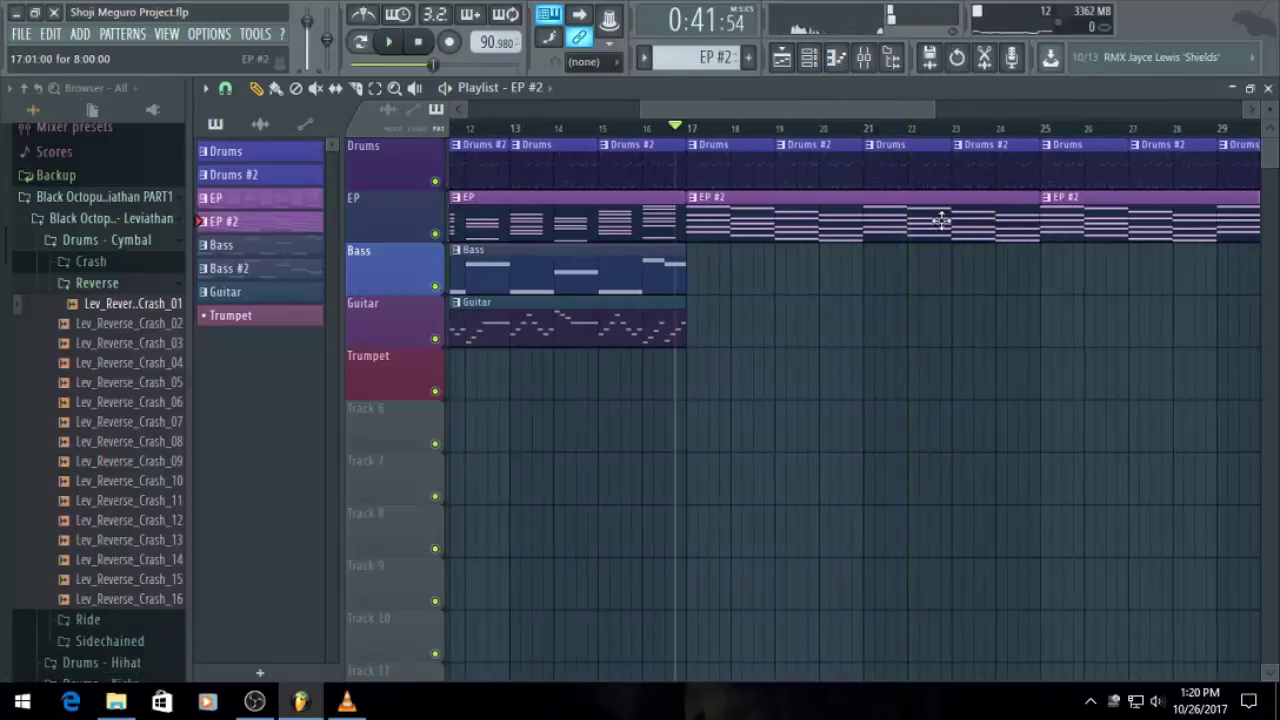
While playing from just before bar 21, add a D6 at bar 6 and a B5 at bar 8 of EP #2
{"action": "left_click", "coordinate": [851, 127]}
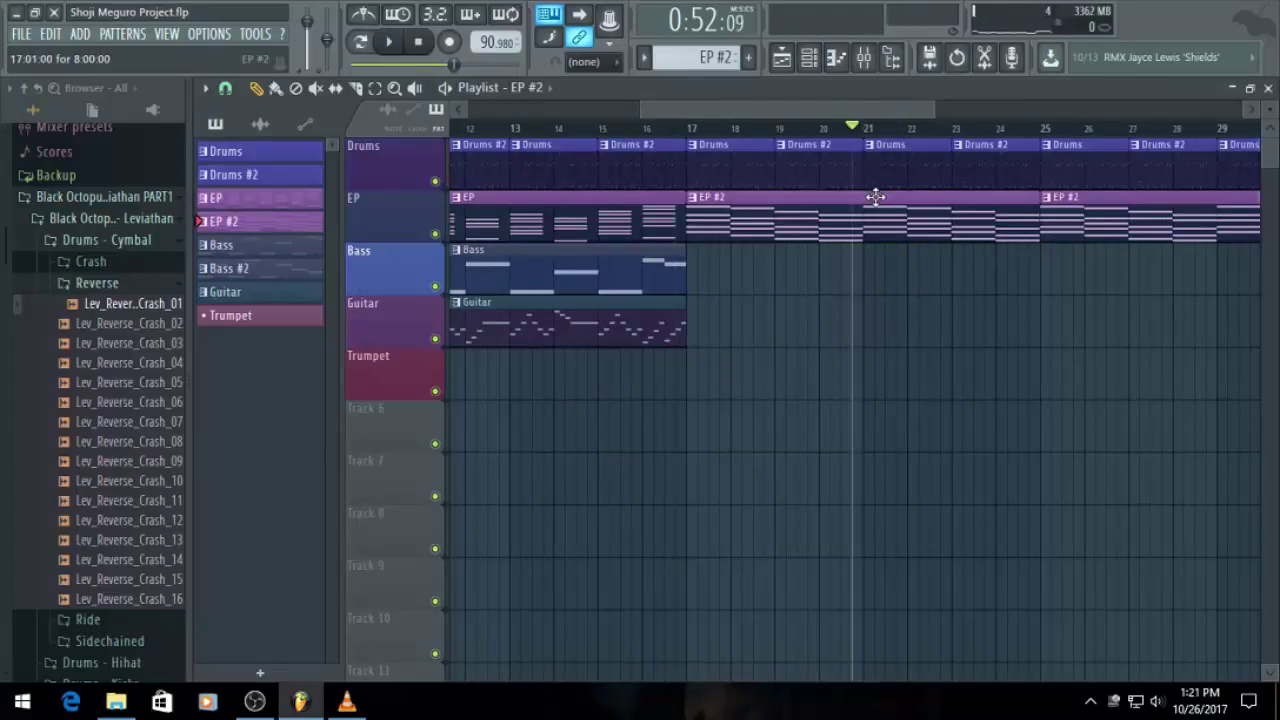
{"action": "double_click", "coordinate": [875, 197]}
{"action": "key", "text": "space"}
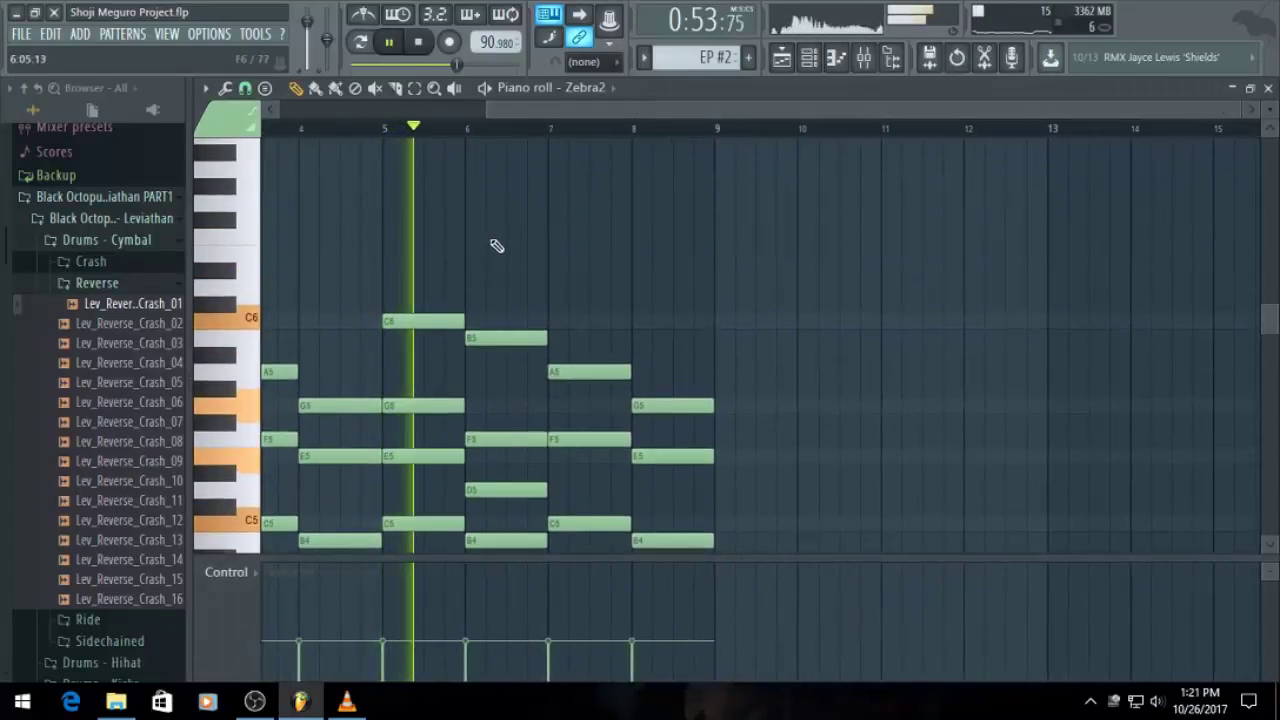
{"action": "left_click", "coordinate": [476, 289]}
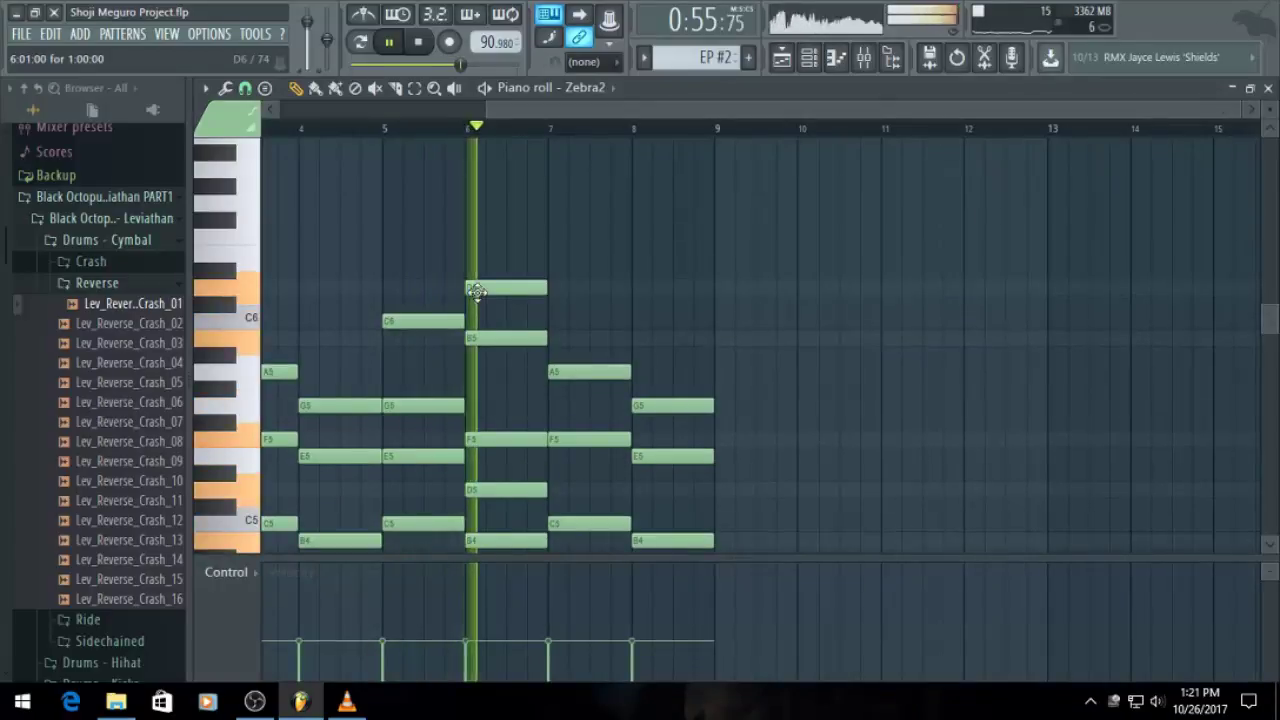
{"action": "left_click", "coordinate": [640, 338]}
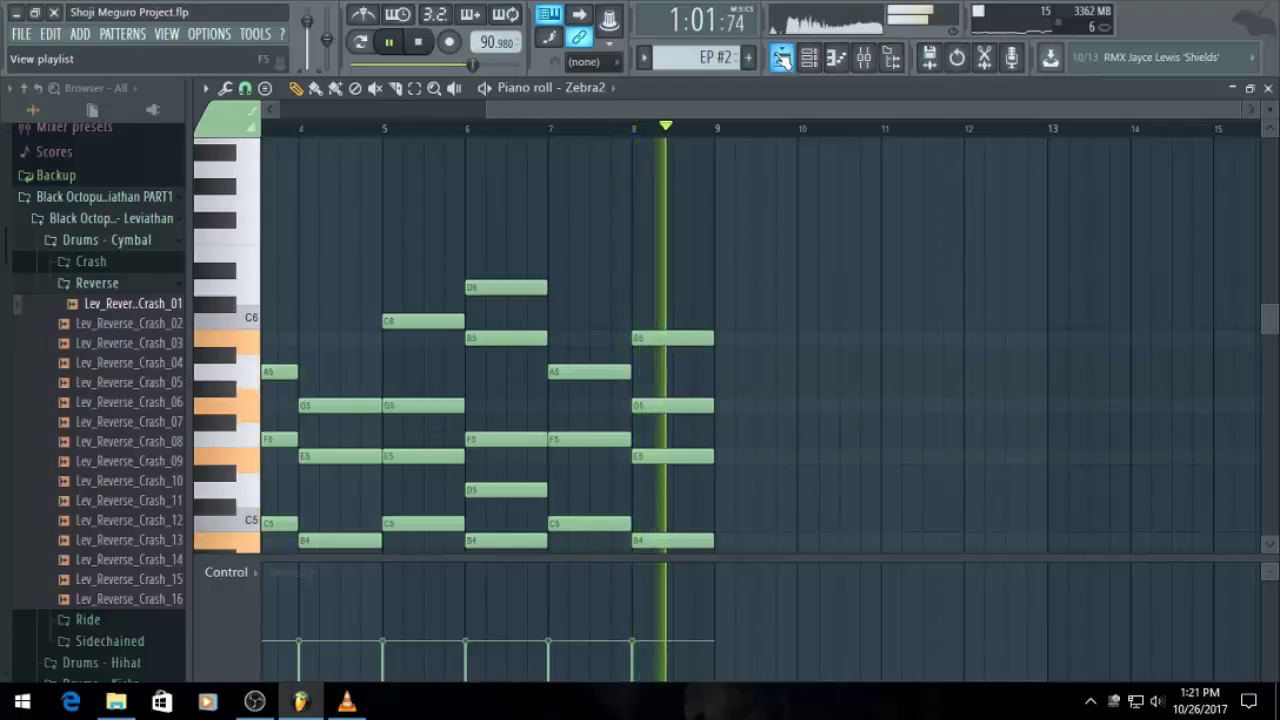
{"action": "left_click", "coordinate": [782, 57]}
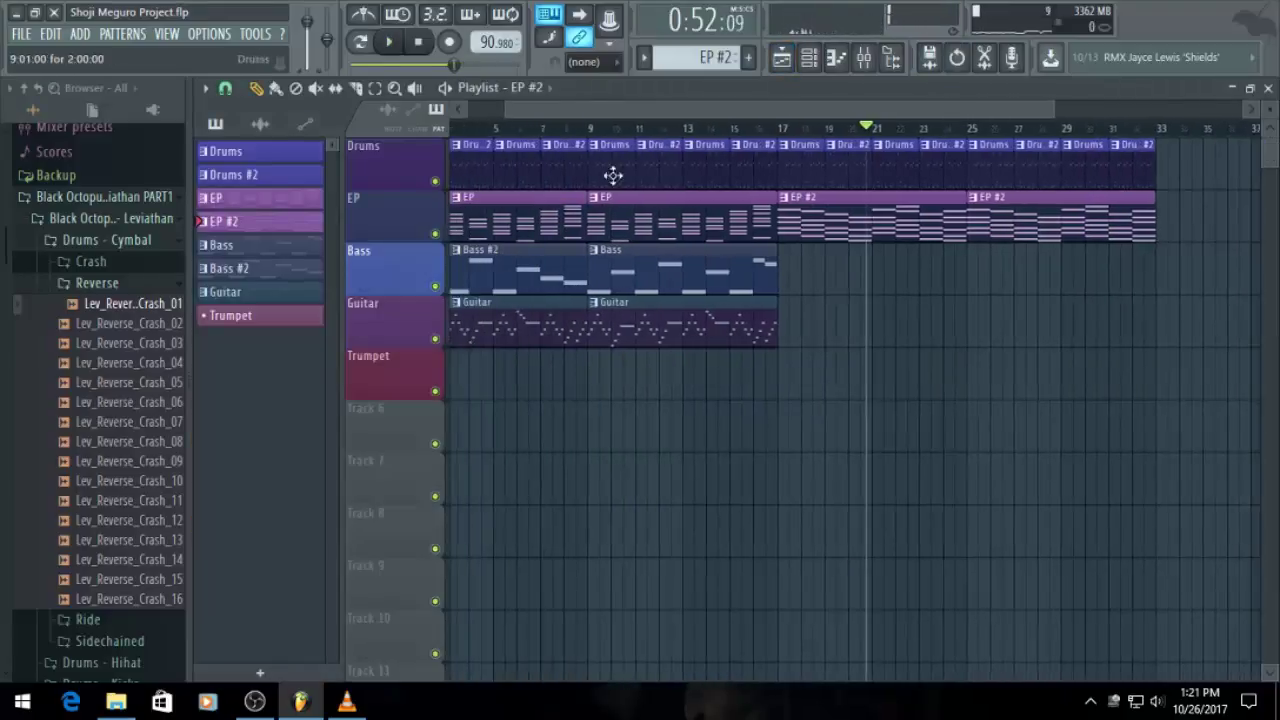
Place a copy of the Bass pattern clip at bar 17 on the Bass track
{"action": "scroll", "coordinate": [870, 372], "scroll_direction": "up", "scroll_amount": 2}
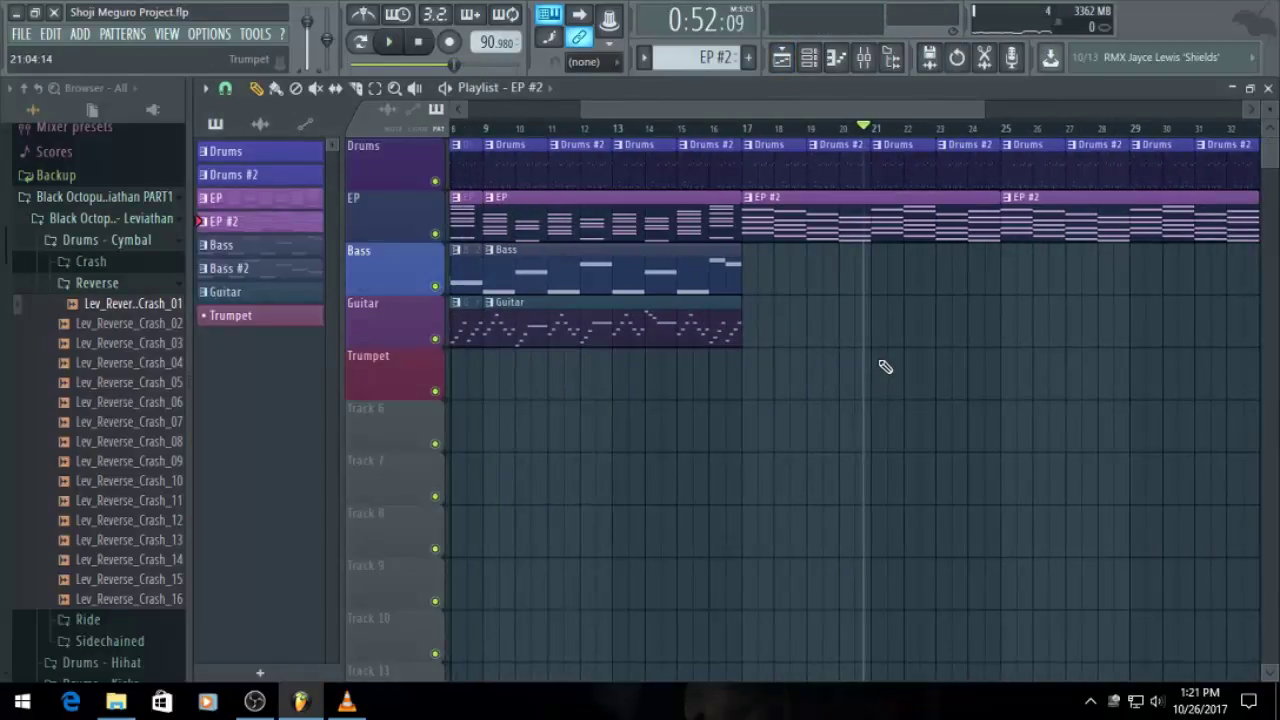
{"action": "scroll", "coordinate": [777, 263], "scroll_direction": "down", "scroll_amount": 2}
{"action": "left_click", "coordinate": [725, 269]}
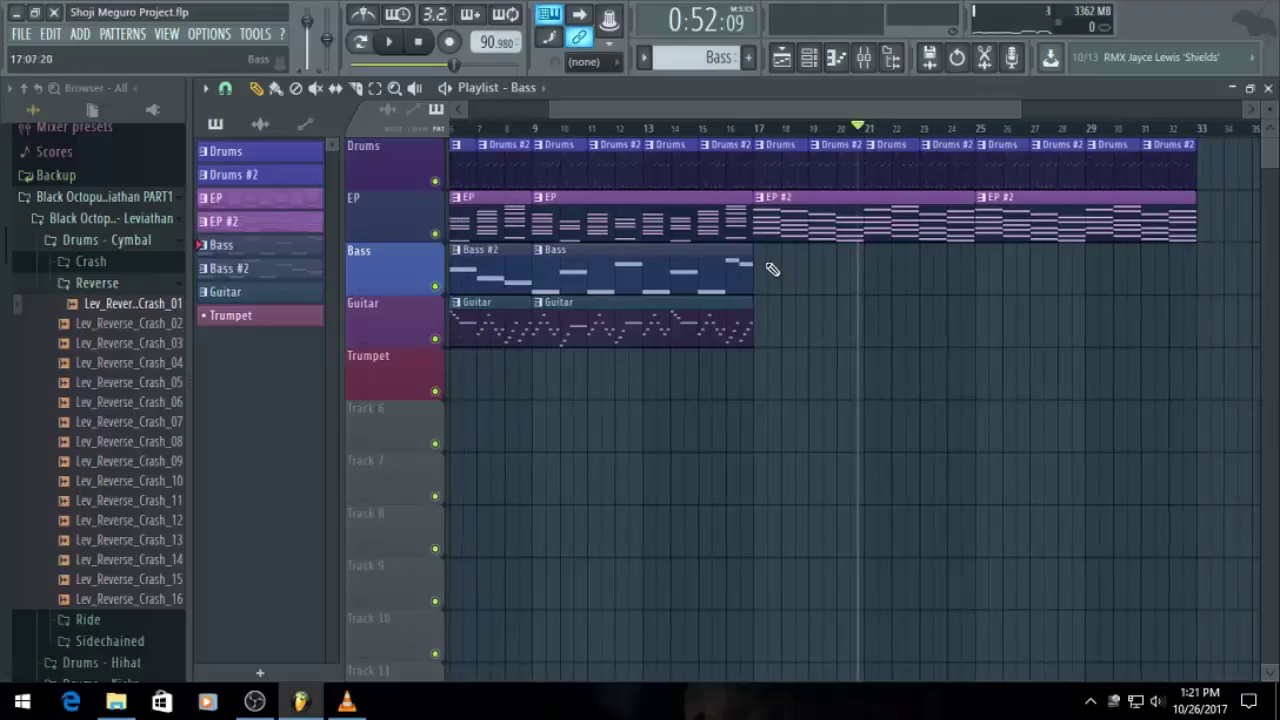
{"action": "left_click", "coordinate": [772, 268]}
{"action": "scroll", "coordinate": [637, 259], "scroll_direction": "down", "scroll_amount": 3}
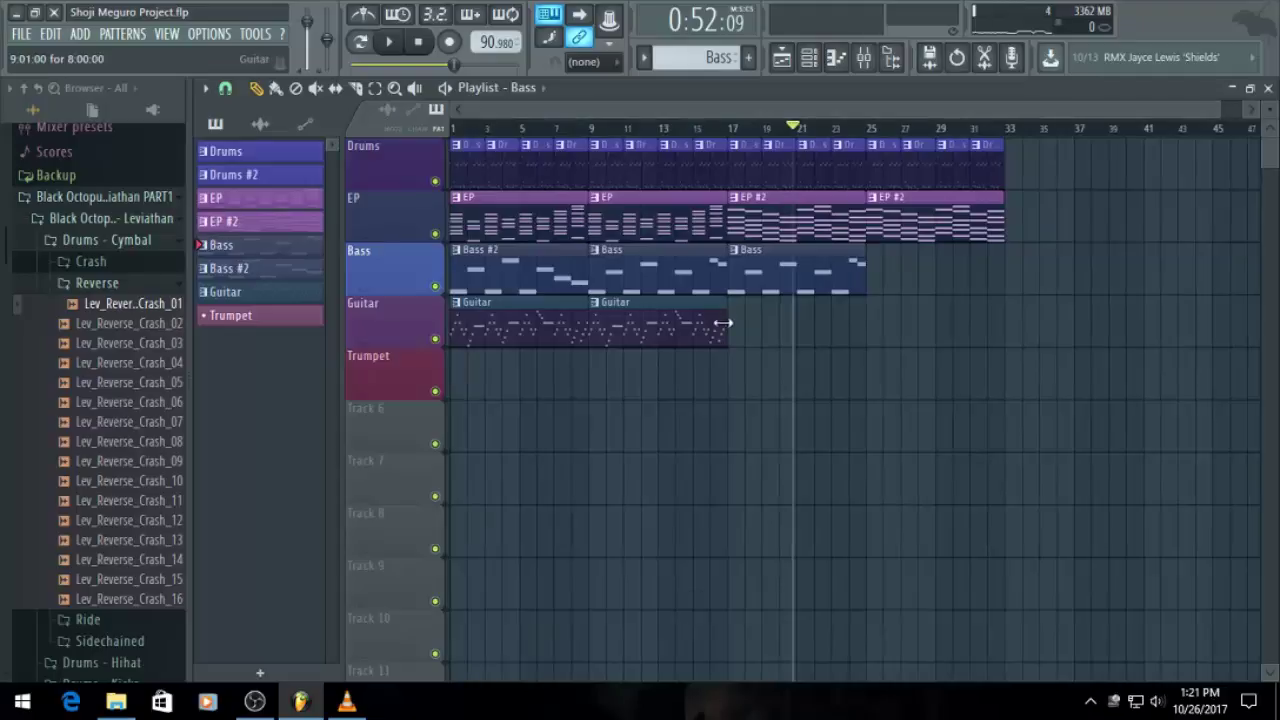
{"action": "scroll", "coordinate": [474, 306], "scroll_direction": "up", "scroll_amount": 5}
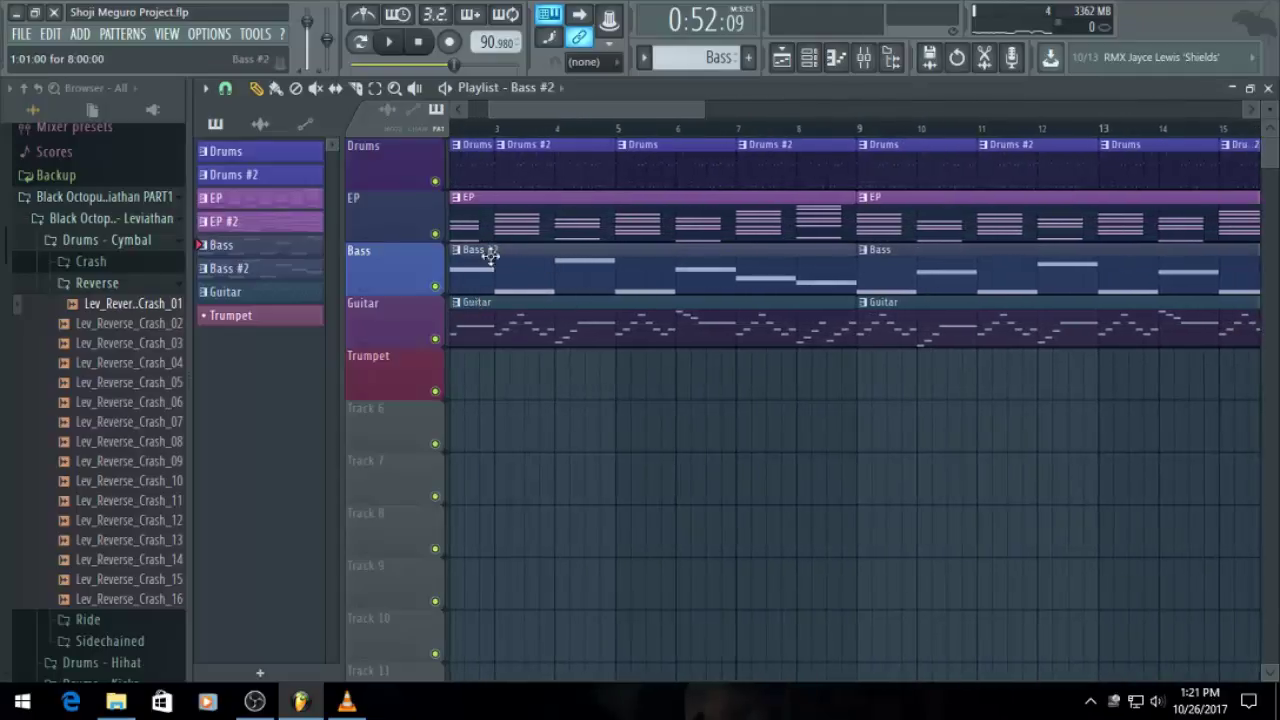
{"action": "scroll", "coordinate": [455, 268], "scroll_direction": "left", "scroll_amount": 1}
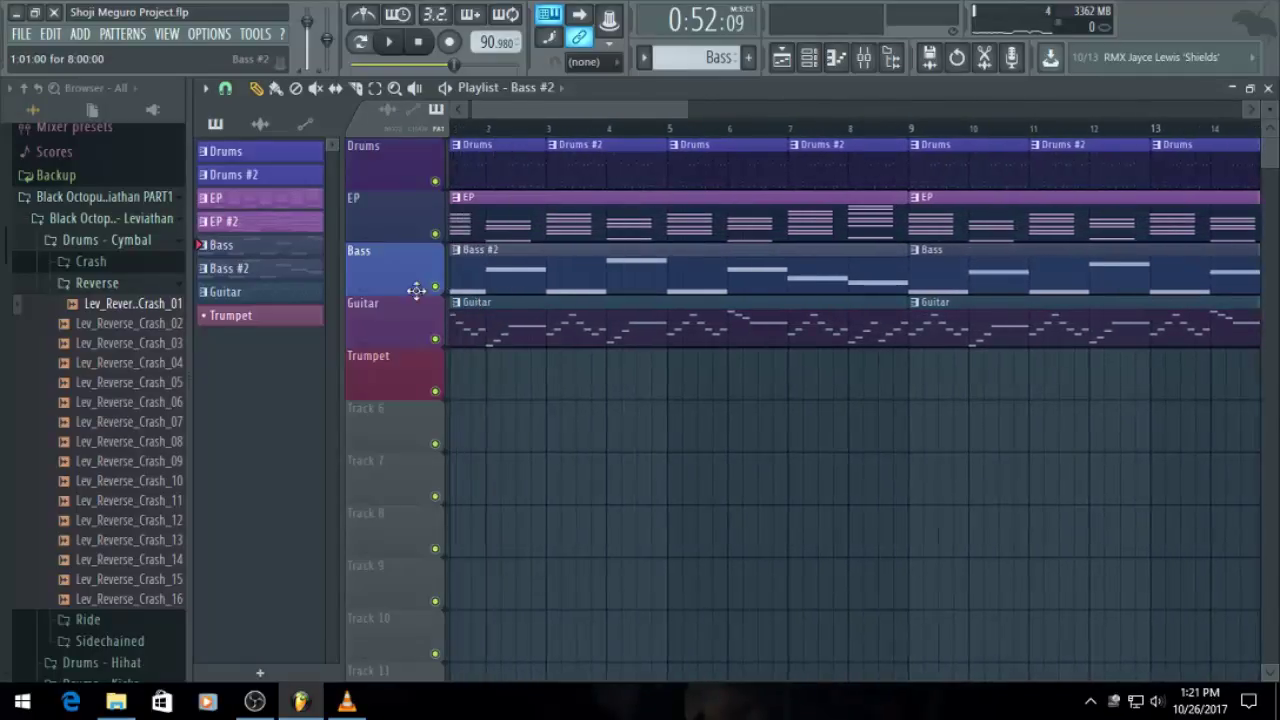
{"action": "scroll", "coordinate": [678, 181], "scroll_direction": "left", "scroll_amount": 1}
{"action": "left_click_drag", "start_coordinate": [681, 111], "coordinate": [868, 215]}
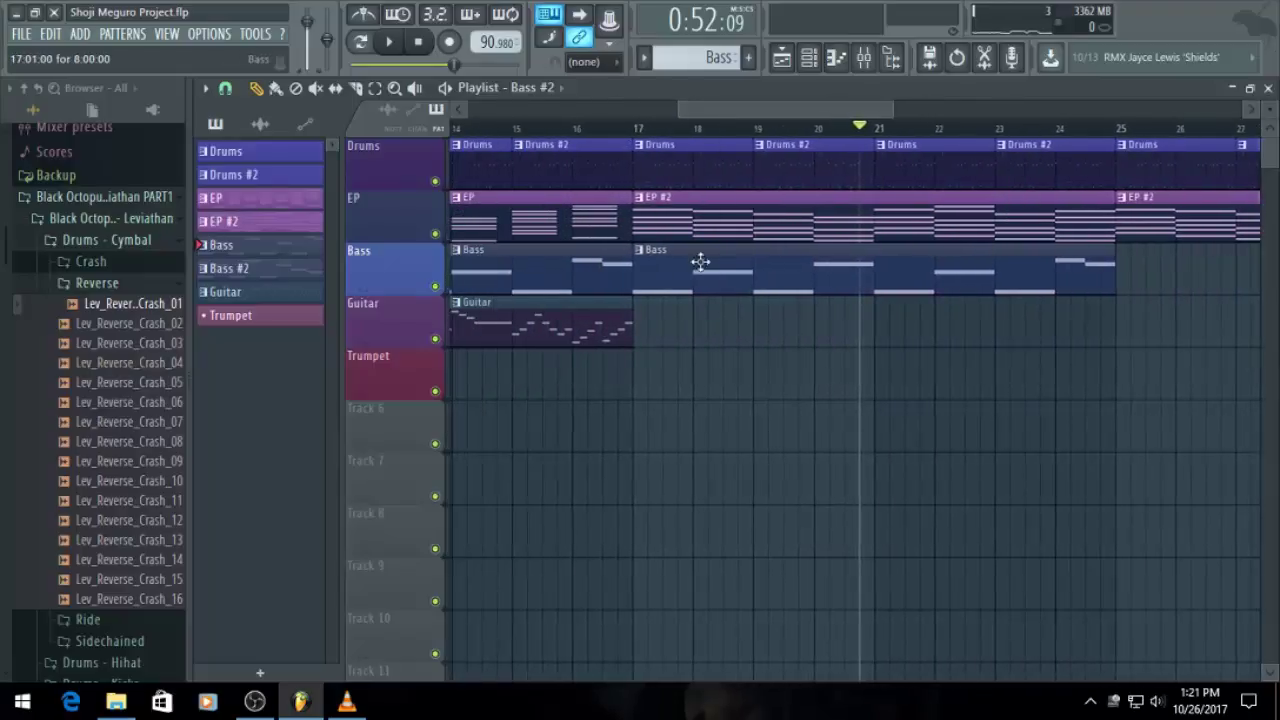
Make the Bass clip at bar 17 a unique pattern and delete all the copied notes from it
{"action": "left_click", "coordinate": [646, 255]}
{"action": "left_click", "coordinate": [723, 374]}
{"action": "double_click", "coordinate": [723, 278]}
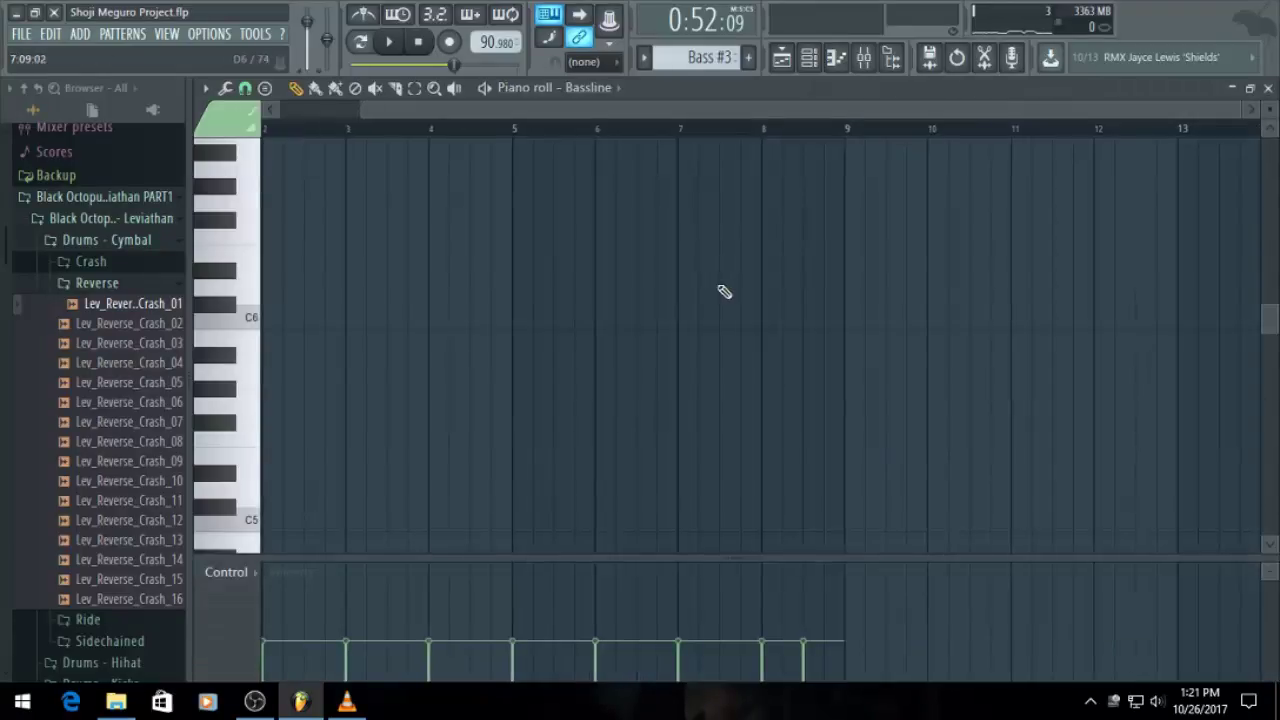
{"action": "scroll", "coordinate": [711, 325], "scroll_direction": "left", "scroll_amount": 2}
{"action": "scroll", "coordinate": [506, 341], "scroll_direction": "down", "scroll_amount": 12}
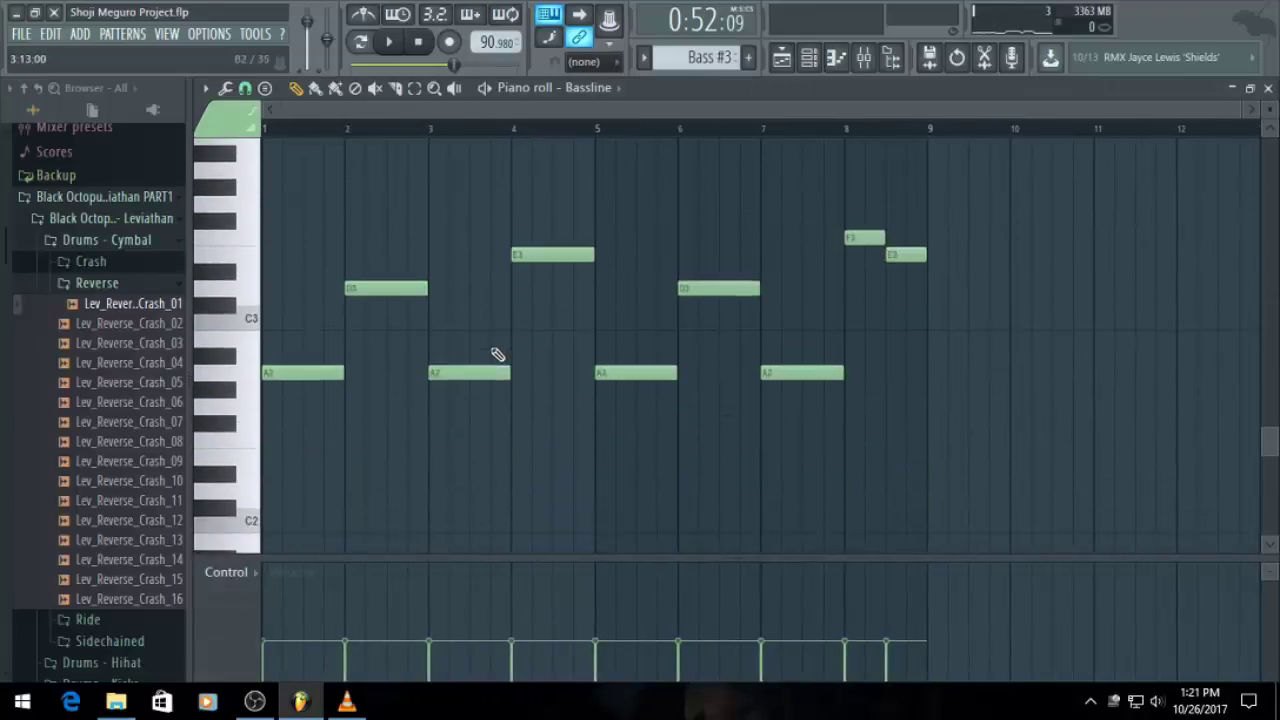
{"action": "key", "text": "ctrl+a"}
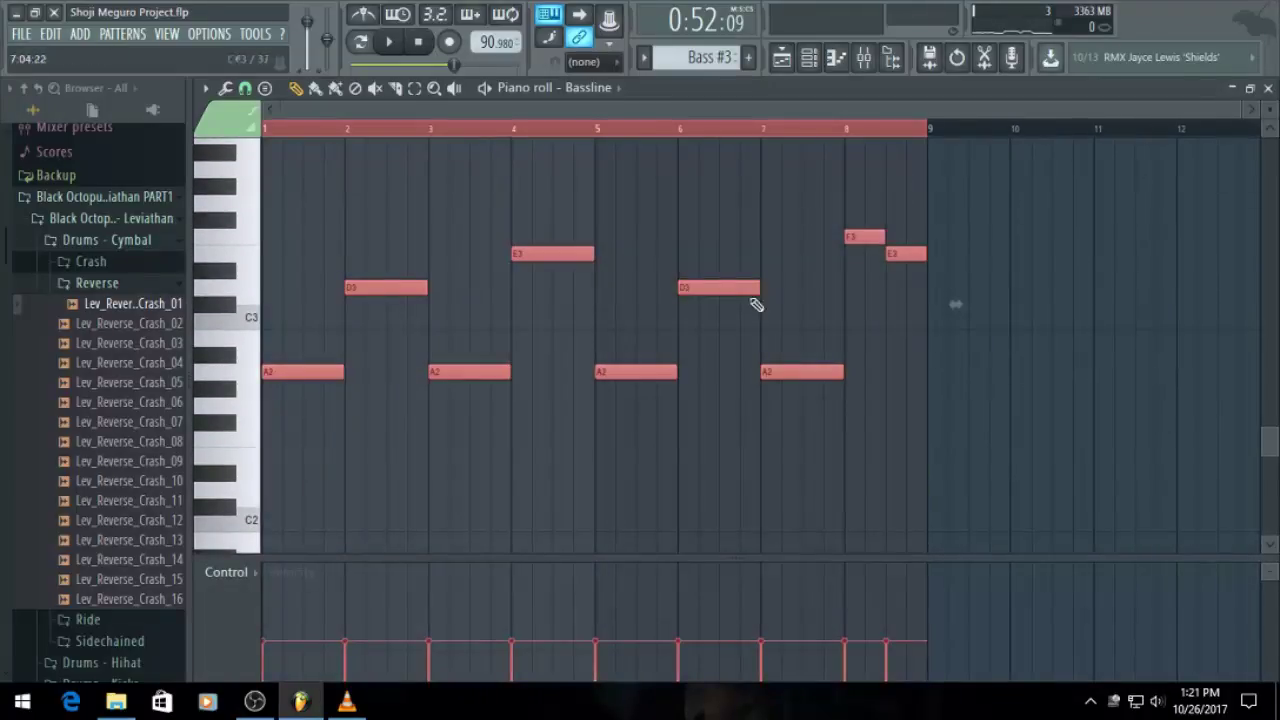
{"action": "key", "text": "ctrl+s"}
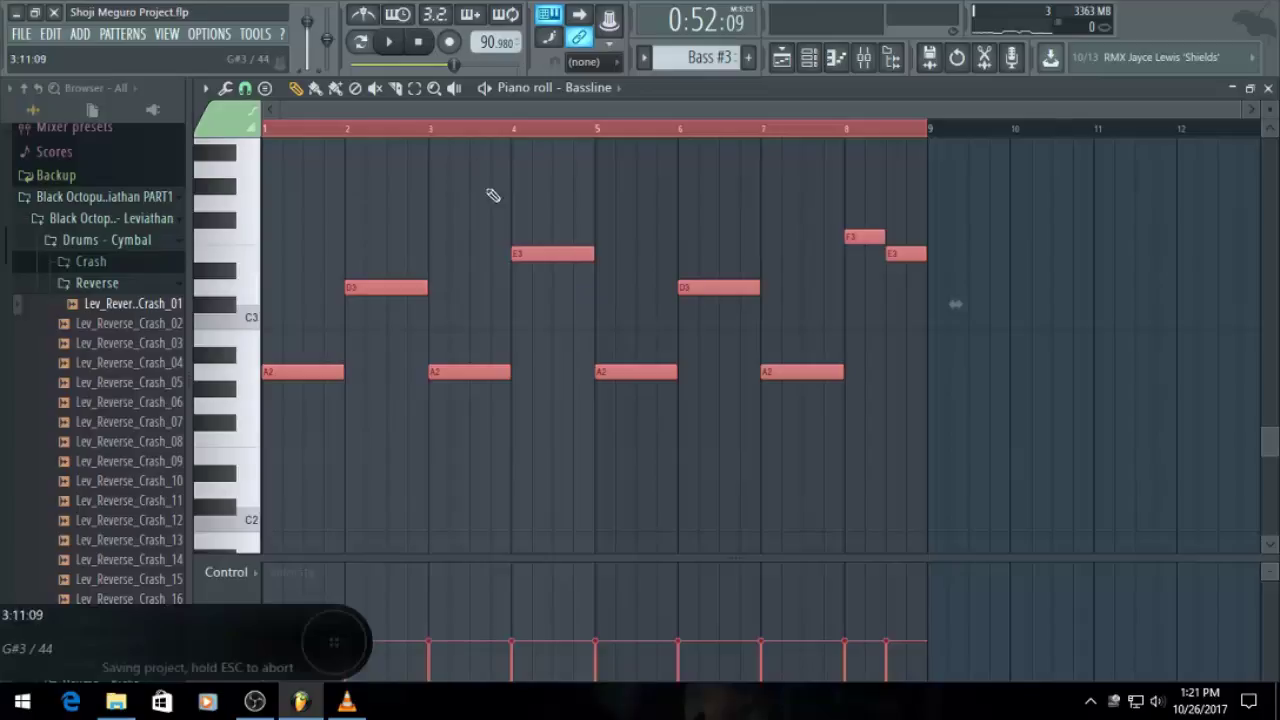
{"action": "key", "text": "Delete"}
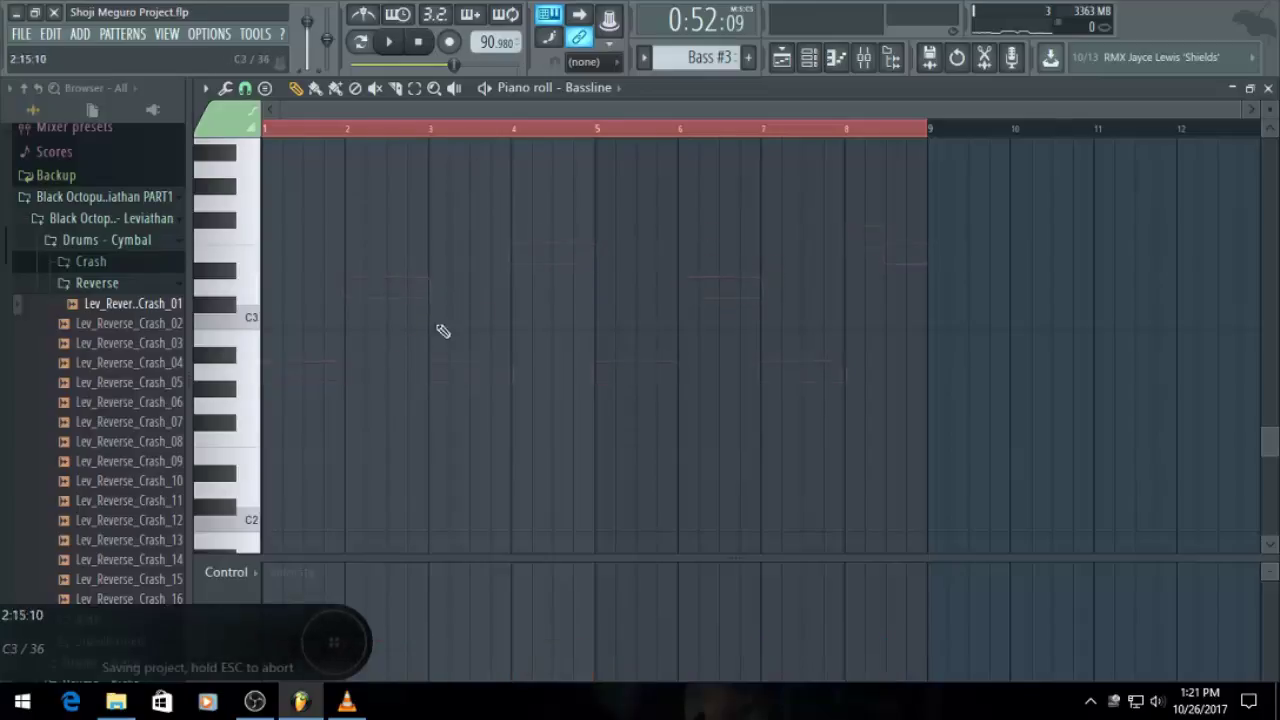
Add a one-beat A2 at the start of the new bass pattern and move the song position to just before bar 17
{"action": "left_click", "coordinate": [280, 377]}
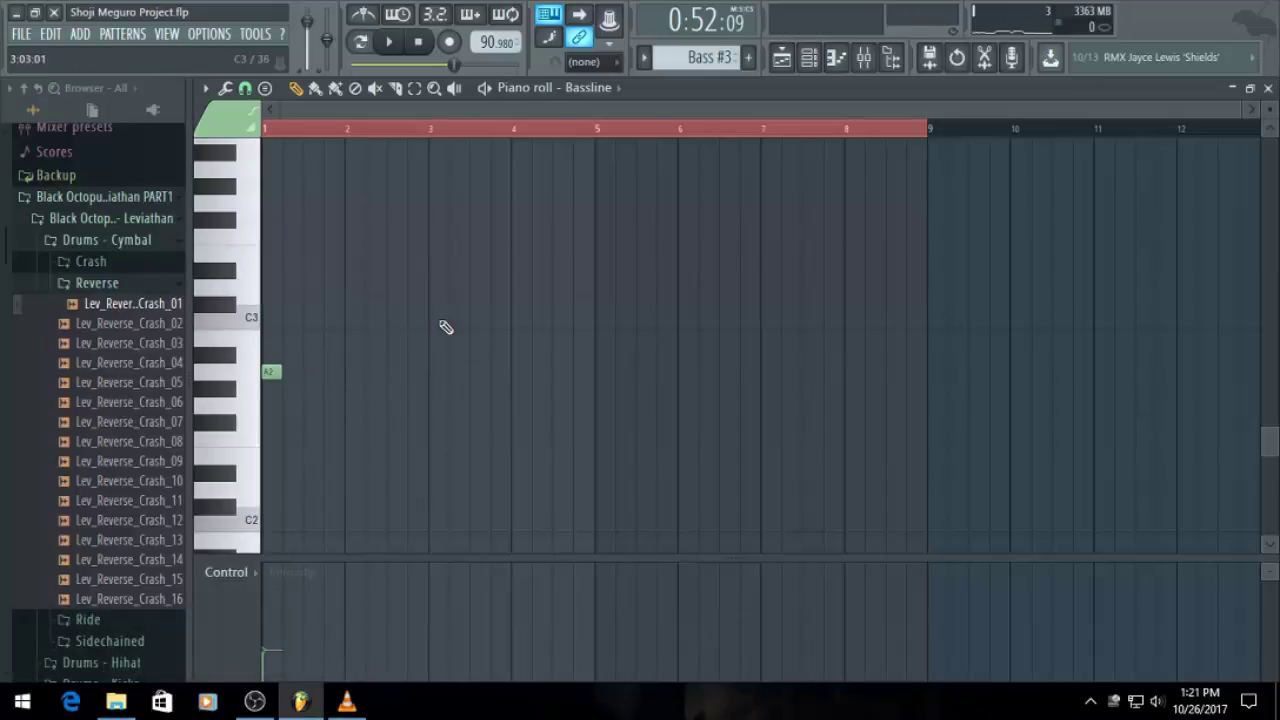
{"action": "scroll", "coordinate": [582, 194], "scroll_direction": "up", "scroll_amount": 4}
{"action": "left_click_drag", "start_coordinate": [560, 114], "coordinate": [250, 175]}
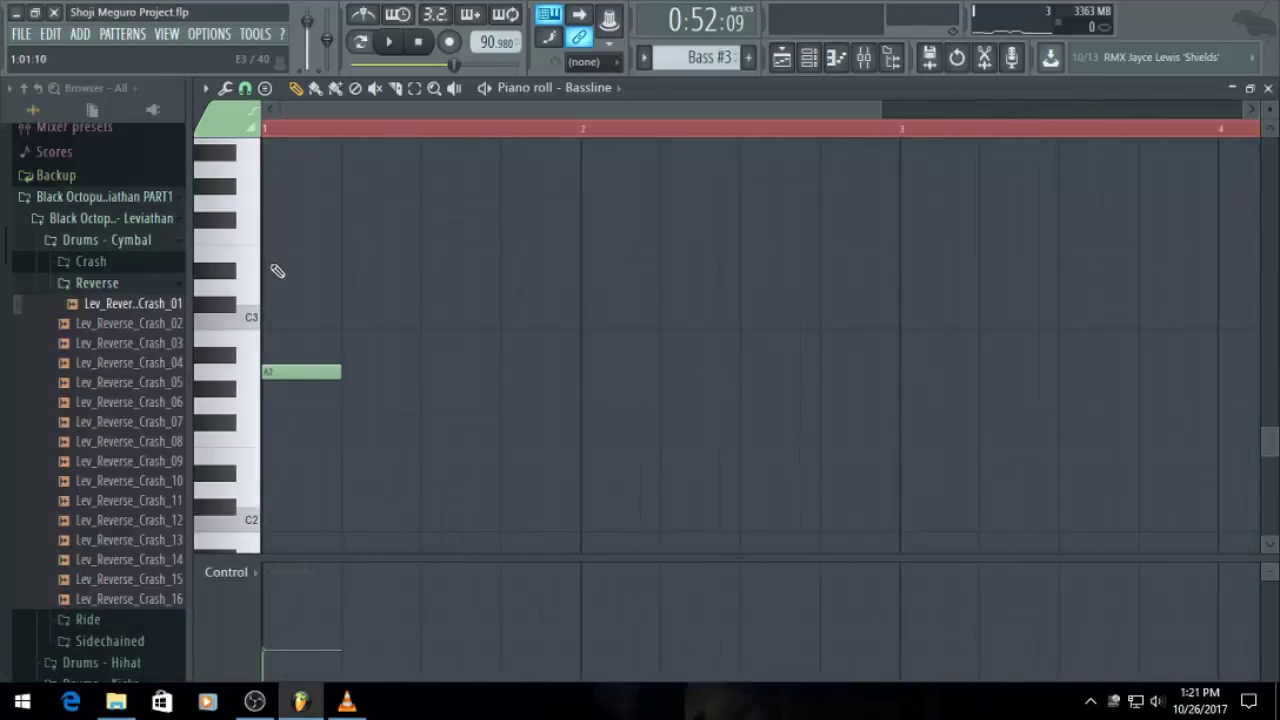
{"action": "scroll", "coordinate": [280, 285], "scroll_direction": "down", "scroll_amount": 3}
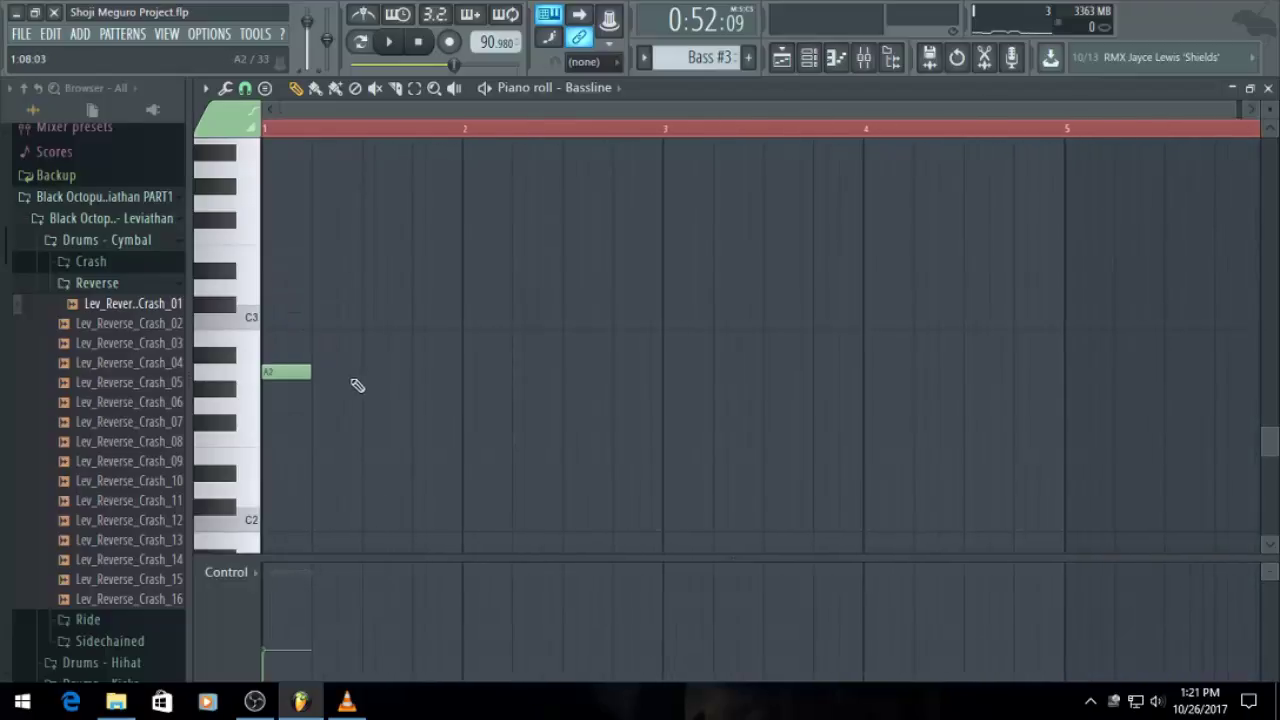
{"action": "left_click", "coordinate": [782, 60]}
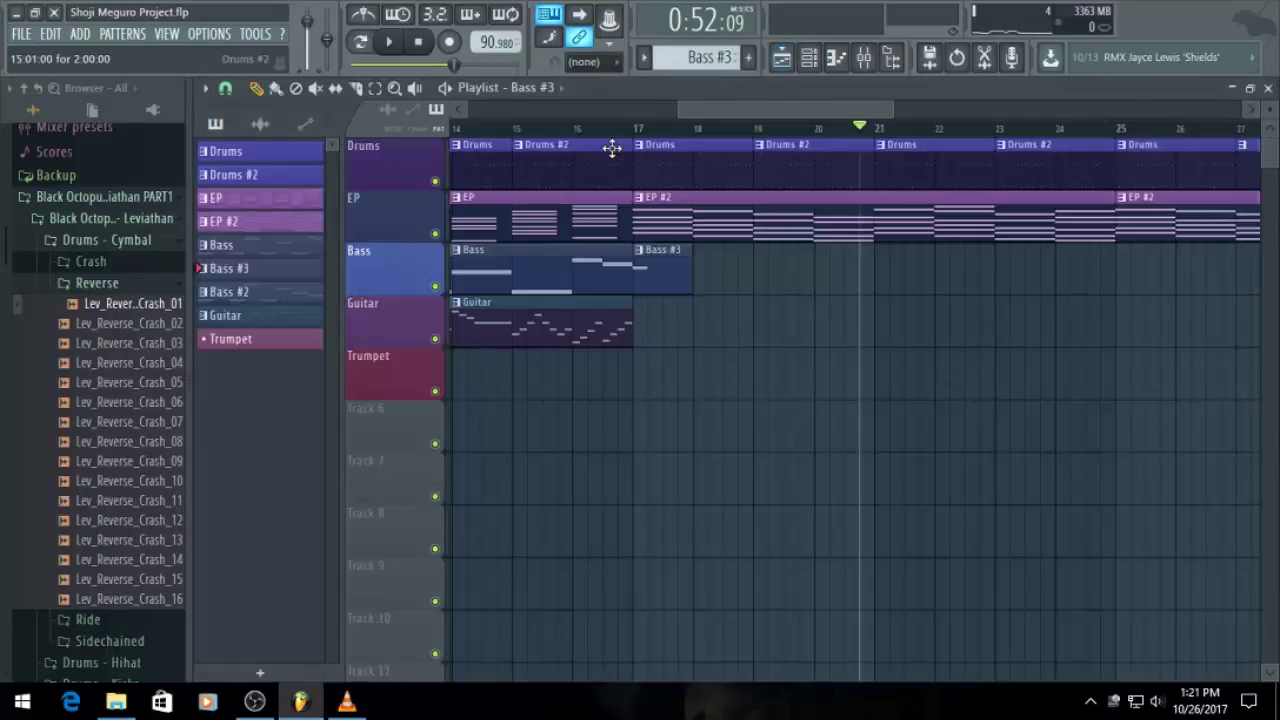
{"action": "left_click", "coordinate": [838, 68]}
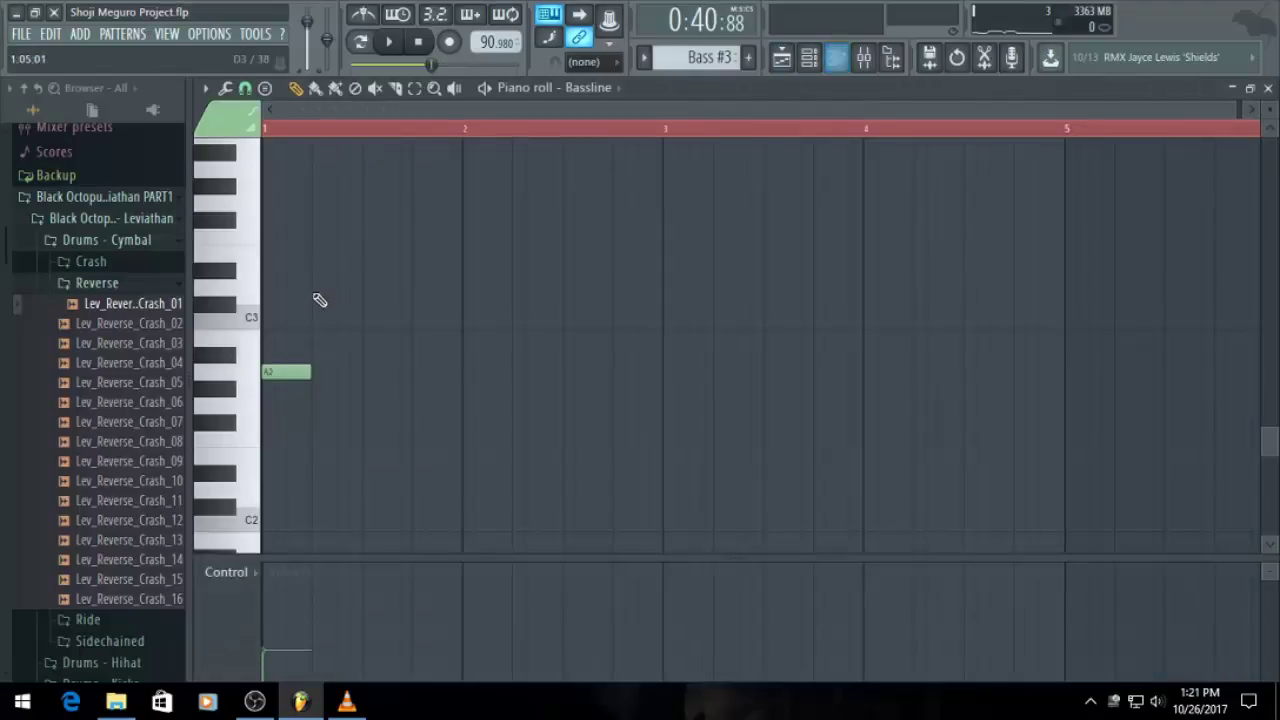
Try half-beat A2 notes on all four beats of bar 1 and play the song from just before bar 17
{"action": "left_click", "coordinate": [302, 372]}
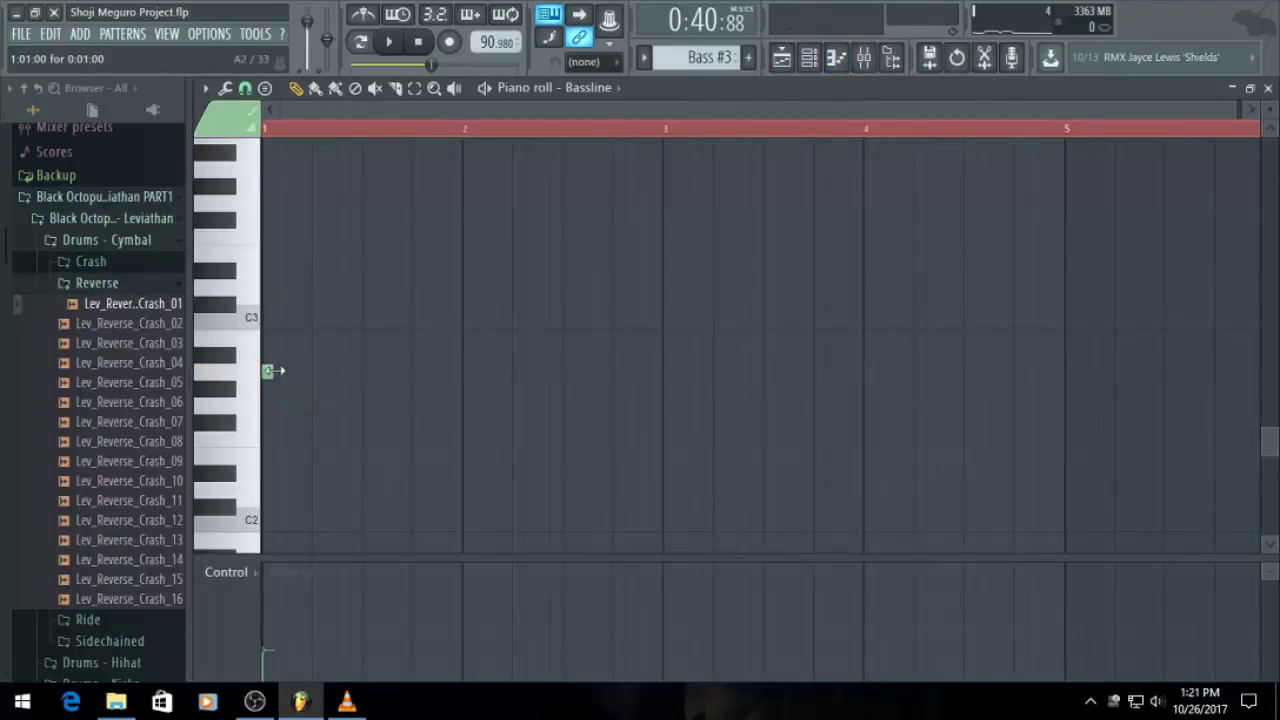
{"action": "left_click", "coordinate": [322, 374]}
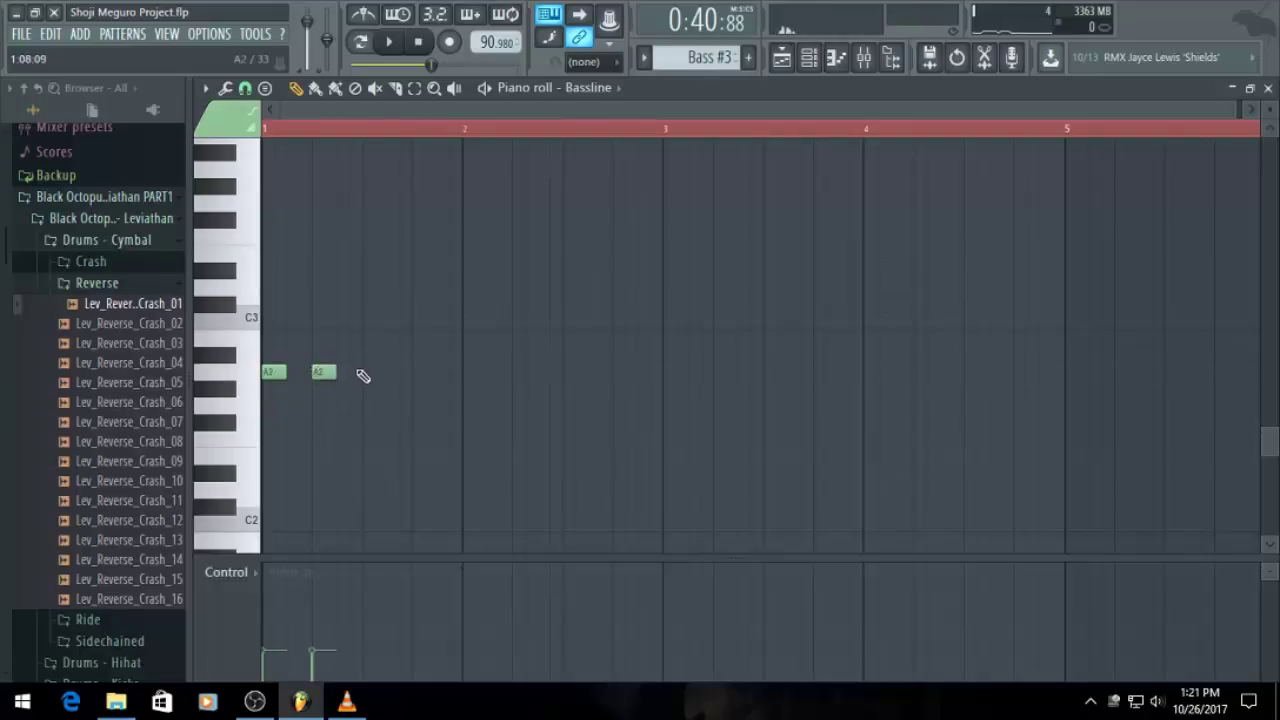
{"action": "left_click", "coordinate": [368, 374]}
{"action": "left_click", "coordinate": [417, 374]}
{"action": "scroll", "coordinate": [417, 374], "scroll_direction": "up", "scroll_amount": 1}
{"action": "scroll", "coordinate": [417, 372], "scroll_direction": "up", "scroll_amount": 2}
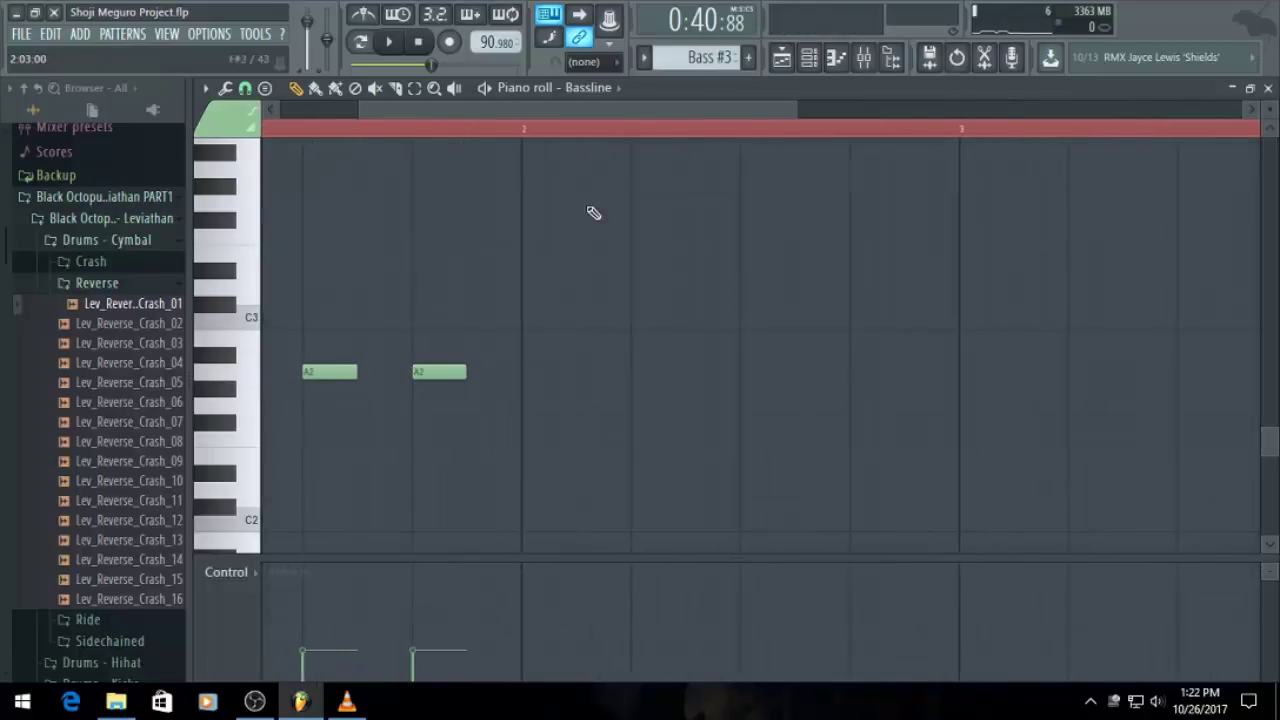
{"action": "left_click_drag", "start_coordinate": [464, 110], "coordinate": [320, 250]}
{"action": "key", "text": "space"}
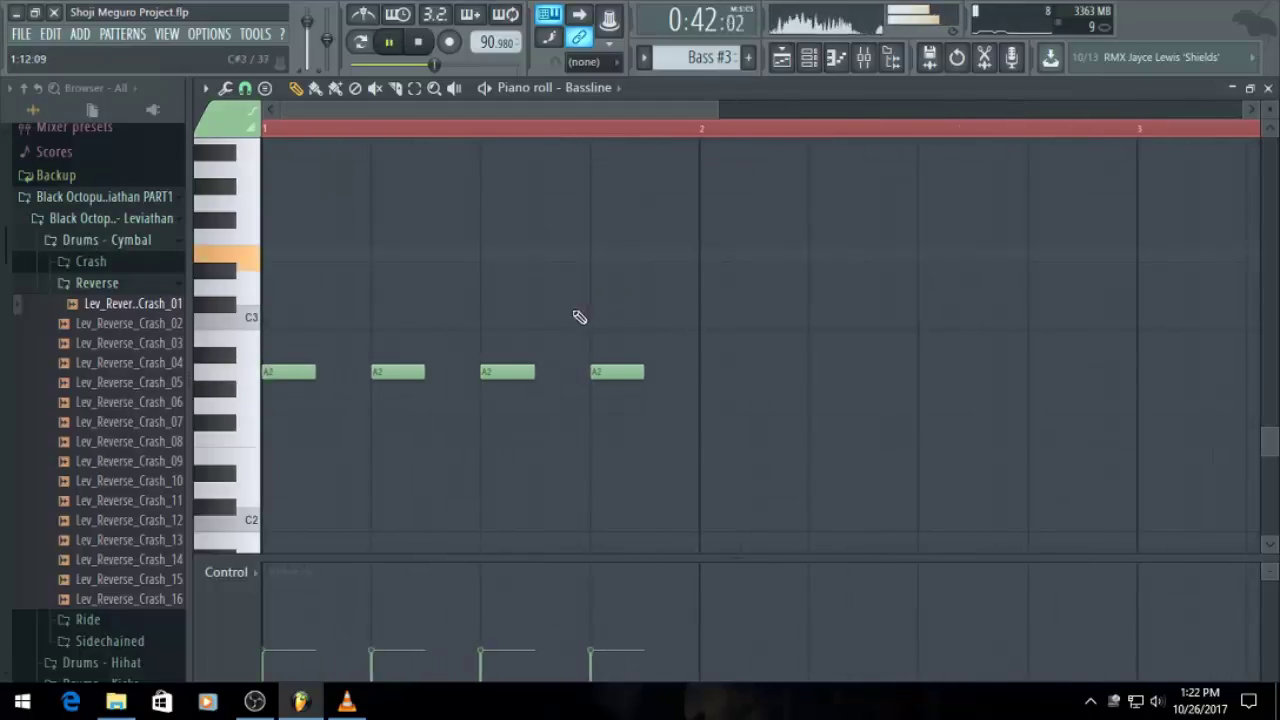
{"action": "key", "text": "space"}
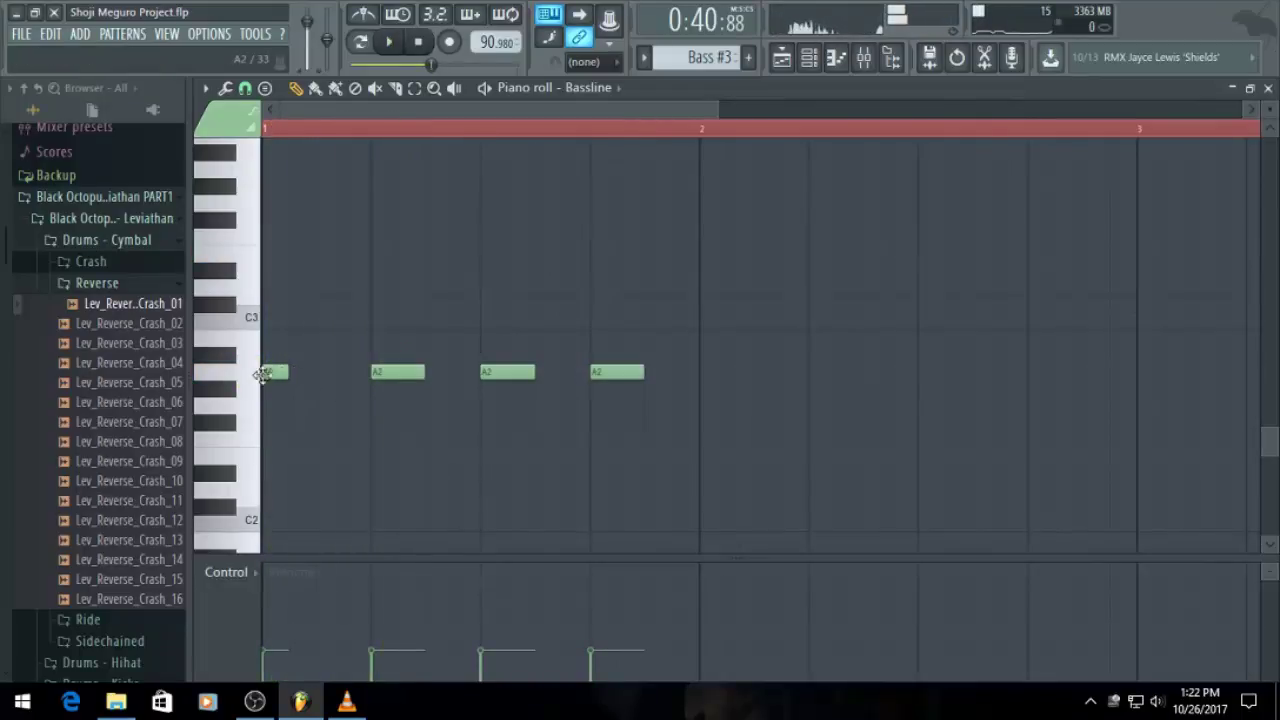
Fill bar 1 with short one-step A2 notes on every half beat from beat 1 to beat 4, replacing the longer notes
{"action": "left_click", "coordinate": [322, 374]}
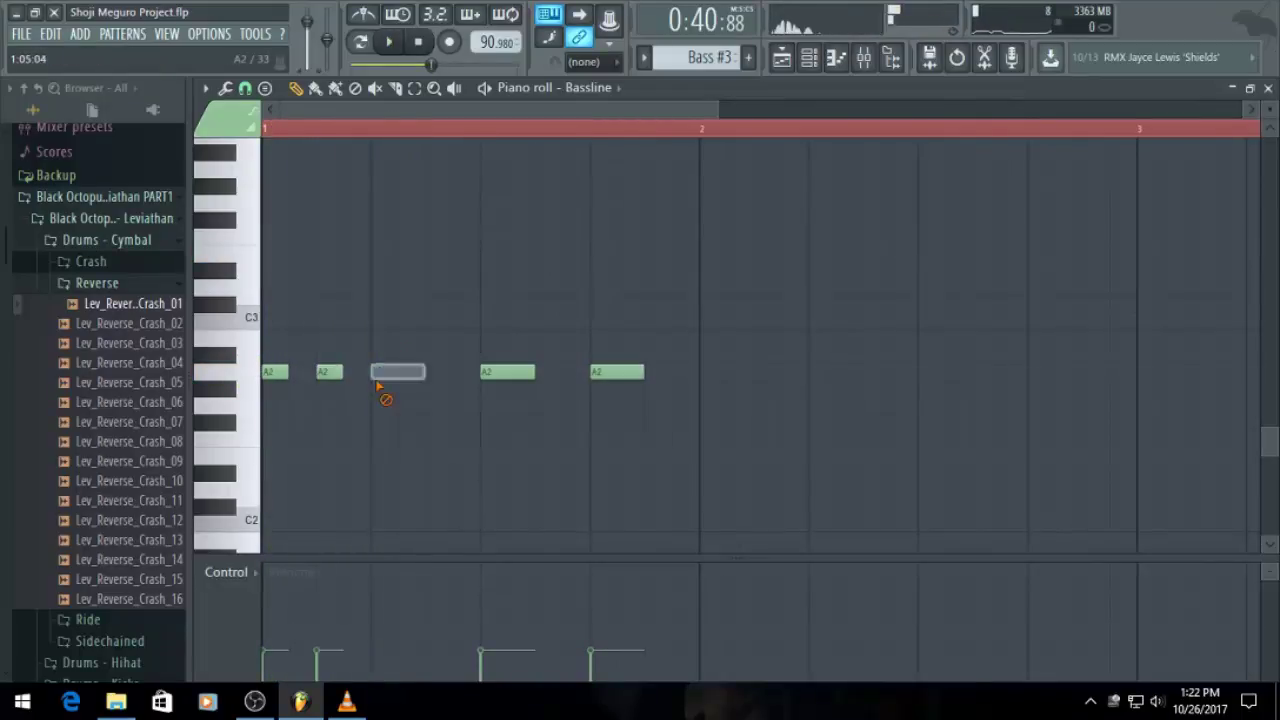
{"action": "right_click", "coordinate": [378, 378]}
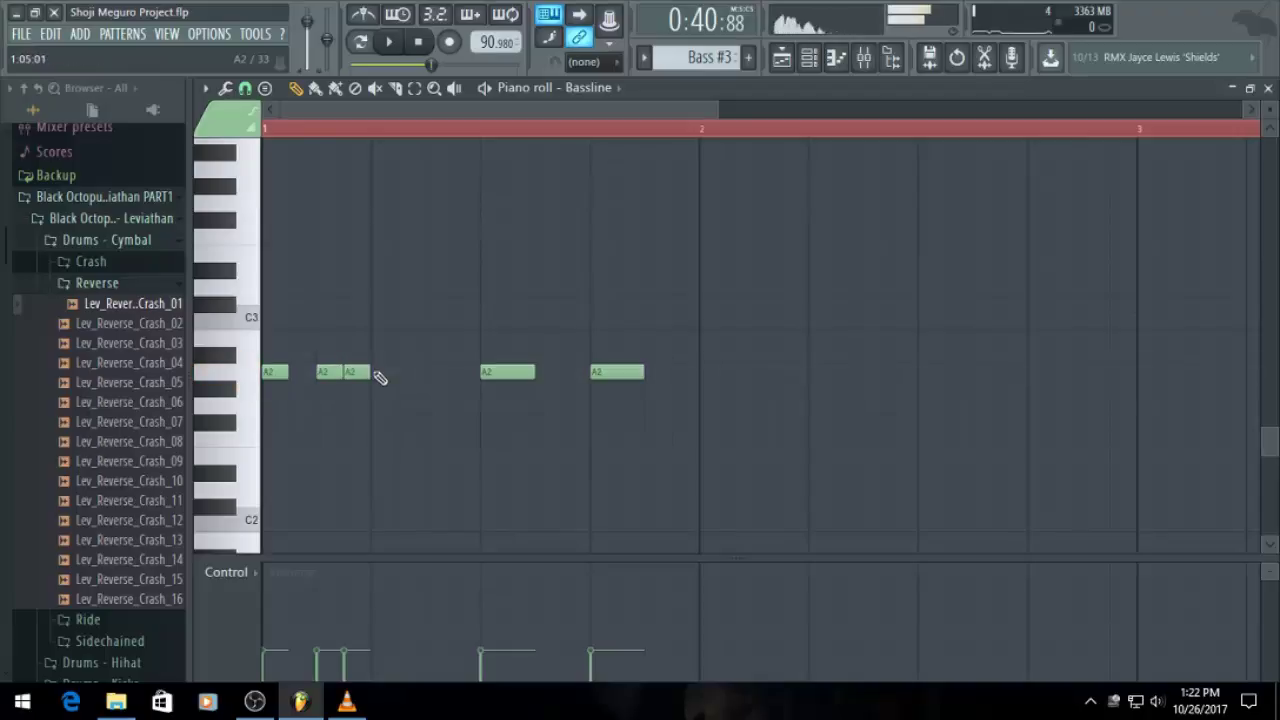
{"action": "left_click", "coordinate": [378, 374]}
{"action": "left_click", "coordinate": [434, 374]}
{"action": "right_click", "coordinate": [500, 378]}
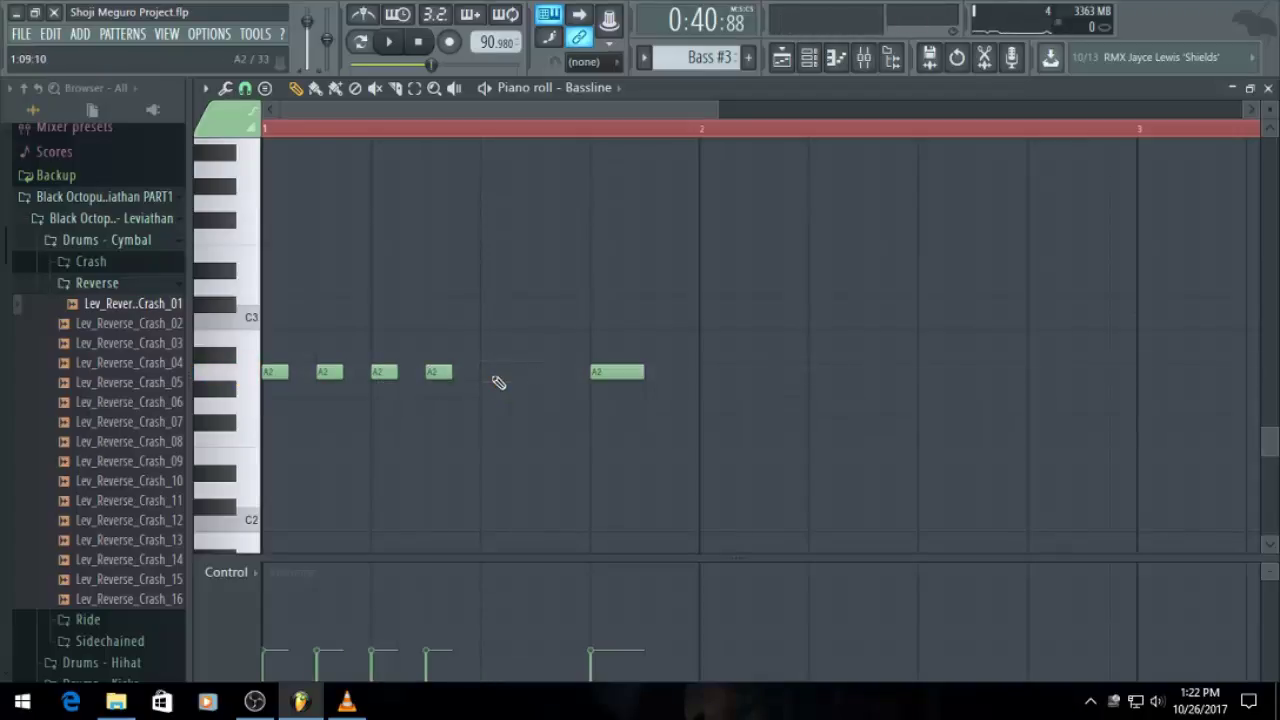
{"action": "left_click", "coordinate": [494, 376]}
{"action": "left_click", "coordinate": [549, 374]}
{"action": "right_click", "coordinate": [618, 374]}
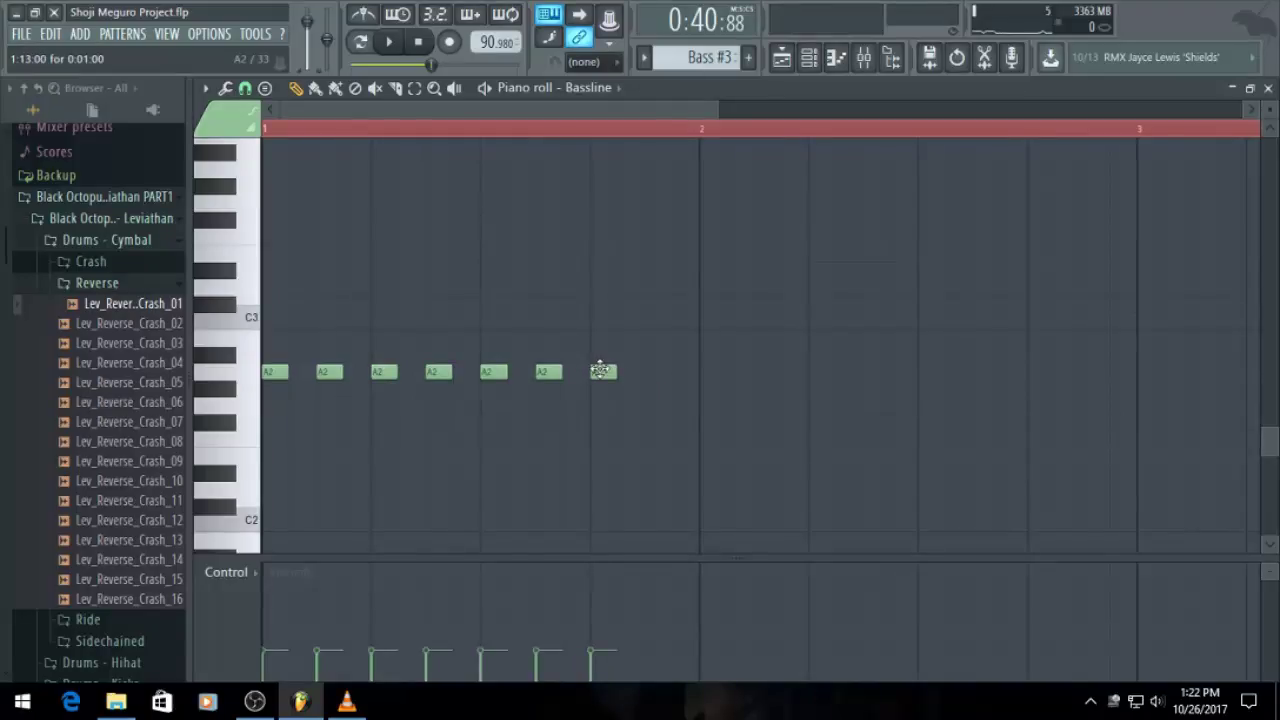
Replace the A2 on beat 4 with a half-beat A3 and add a half-beat A2 right after it to finish bar 1
{"action": "scroll", "coordinate": [600, 372], "scroll_direction": "up", "scroll_amount": 3}
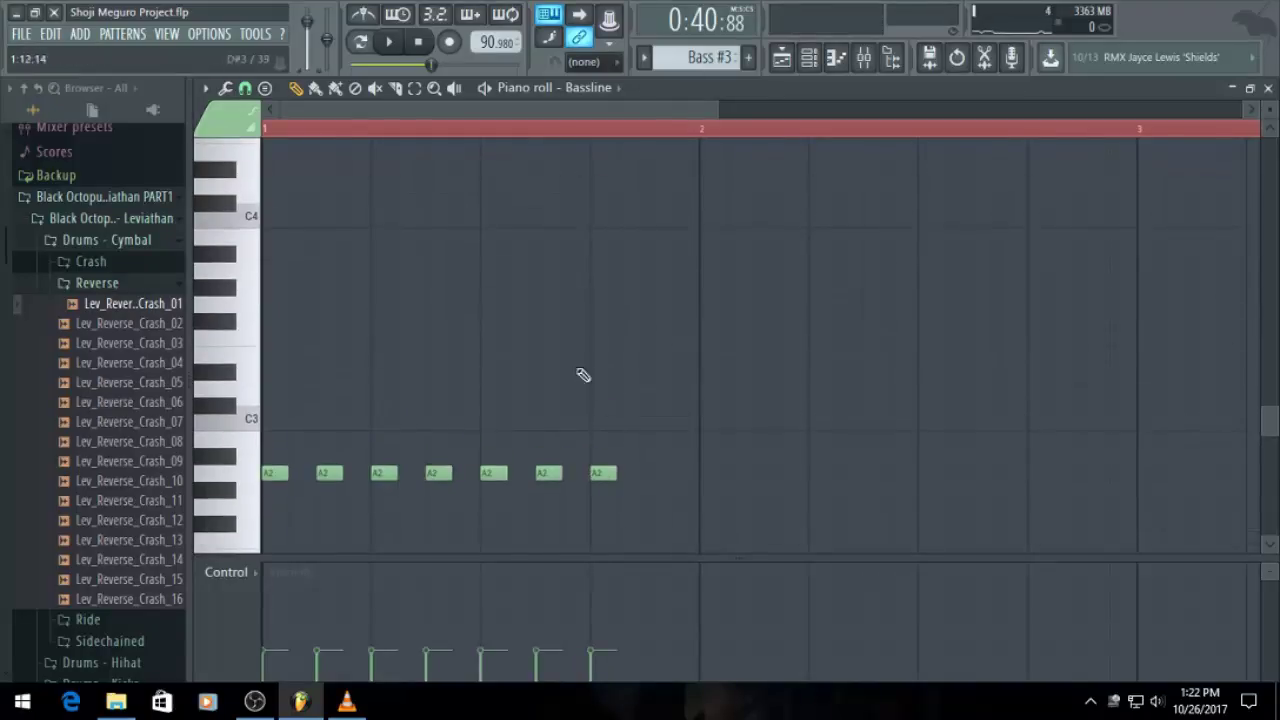
{"action": "left_click", "coordinate": [255, 290]}
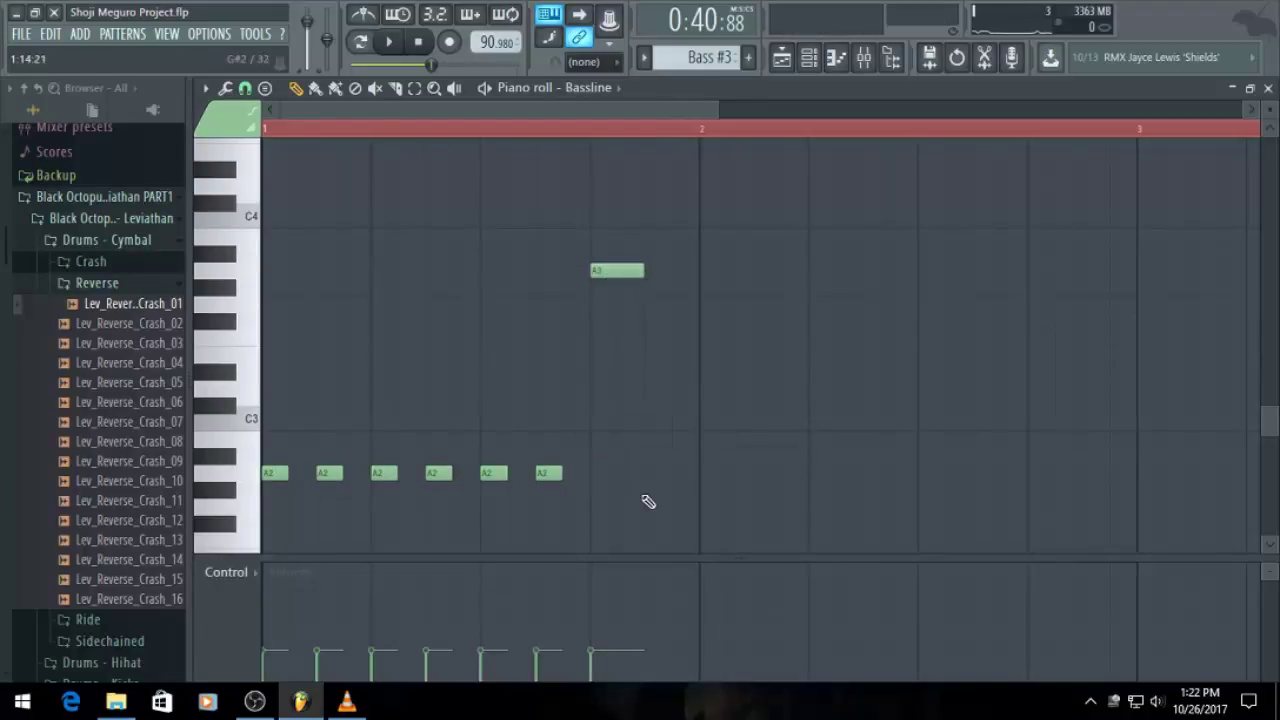
{"action": "left_click", "coordinate": [655, 474]}
Play the bass riff with the song and raise the velocities of all bar 1 notes evenly to about 40%
{"action": "key", "text": "space"}
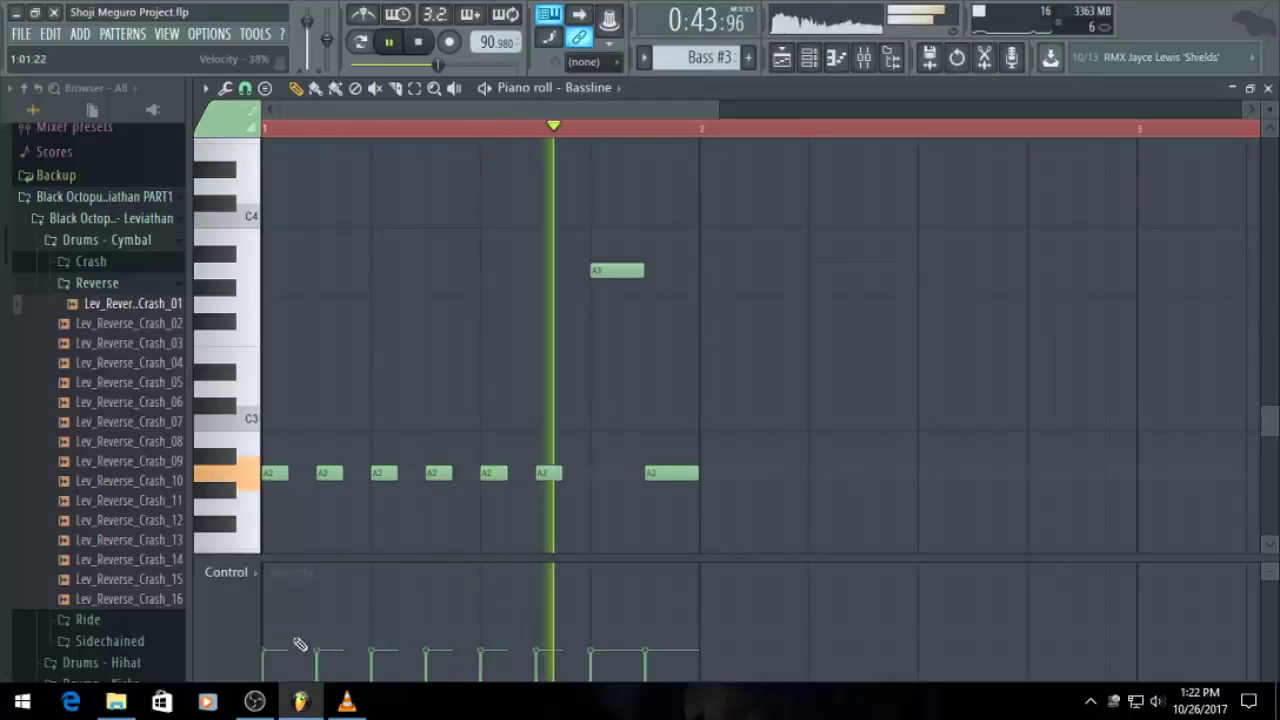
{"action": "key", "text": "space"}
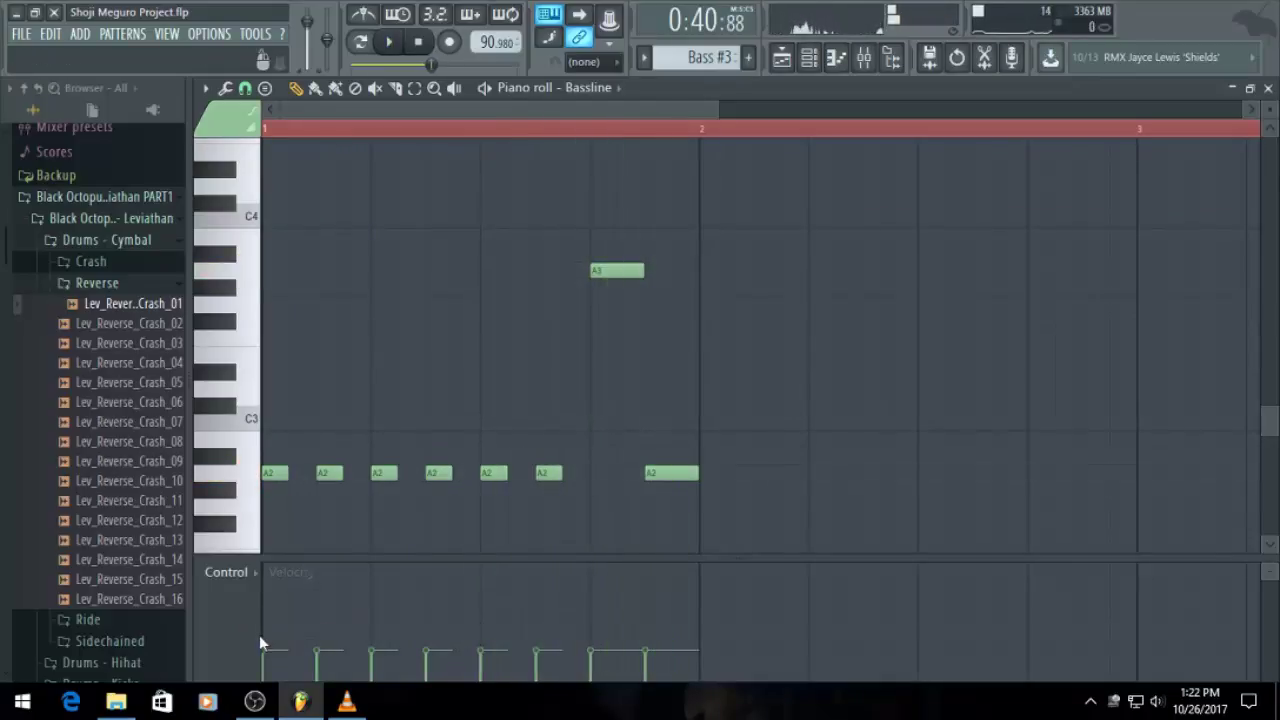
{"action": "left_click_drag", "start_coordinate": [262, 636], "coordinate": [755, 645]}
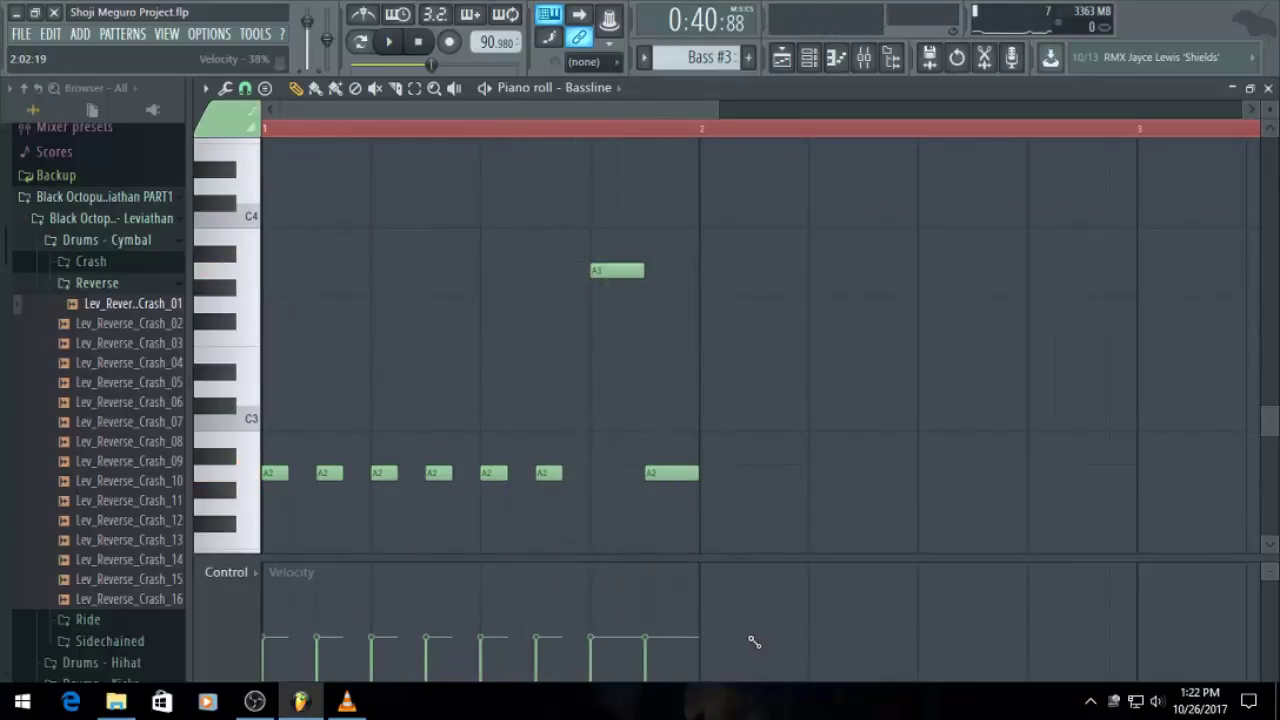
{"action": "key", "text": "space"}
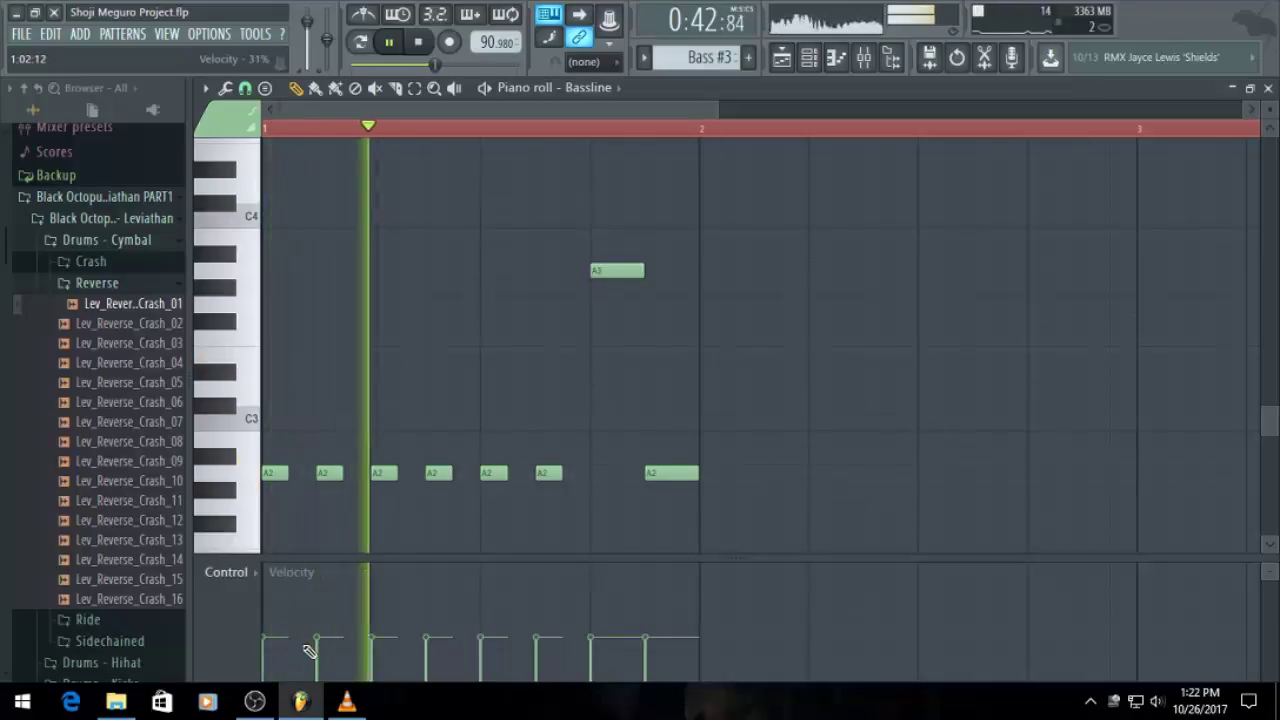
Duplicate the bar 1 bass riff into bar 2 and transpose the copy down to G2 and G3
{"action": "key", "text": "ctrl+a"}
{"action": "key", "text": "space"}
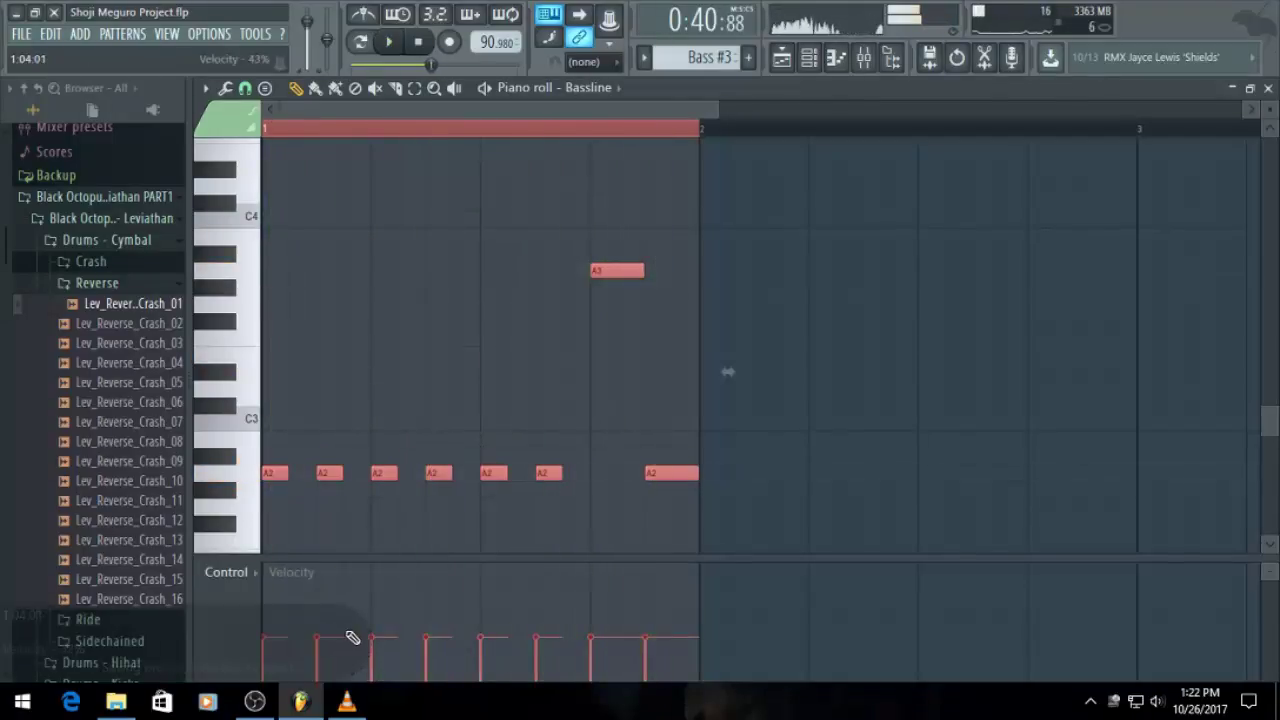
{"action": "key", "text": "ctrl+b"}
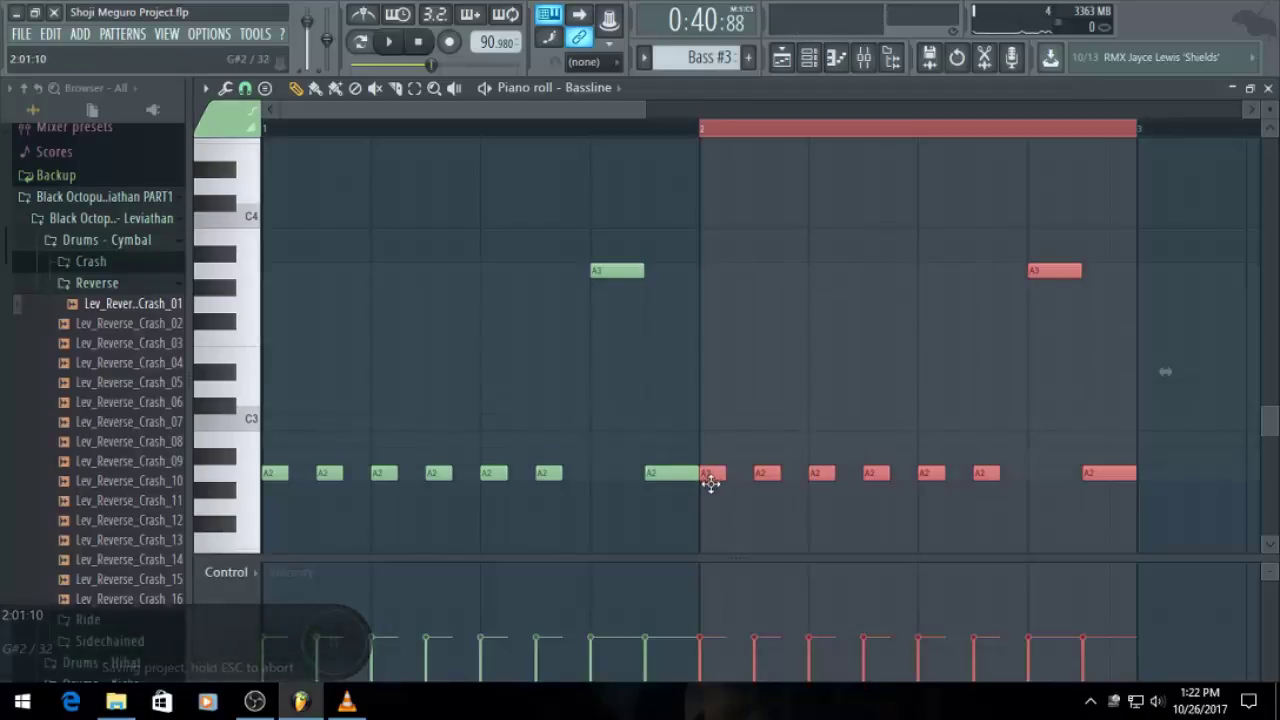
{"action": "left_click_drag", "start_coordinate": [710, 483], "coordinate": [705, 514]}
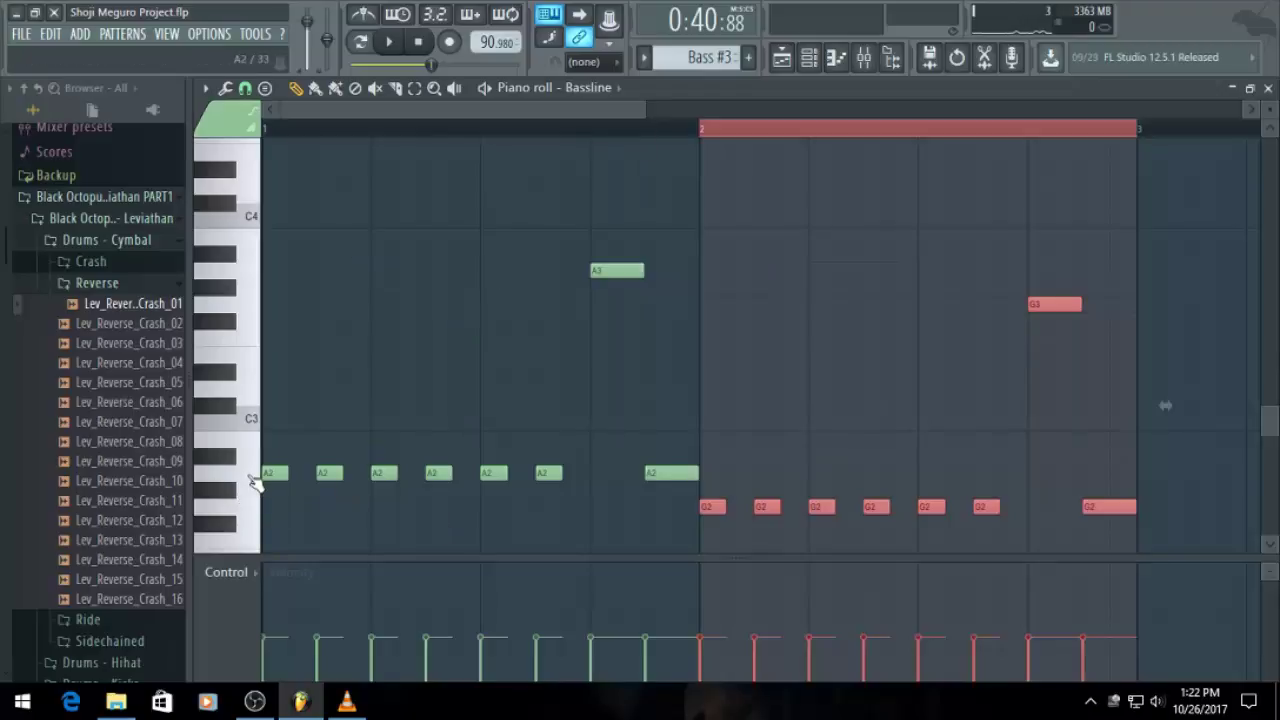
{"action": "left_click", "coordinate": [252, 477]}
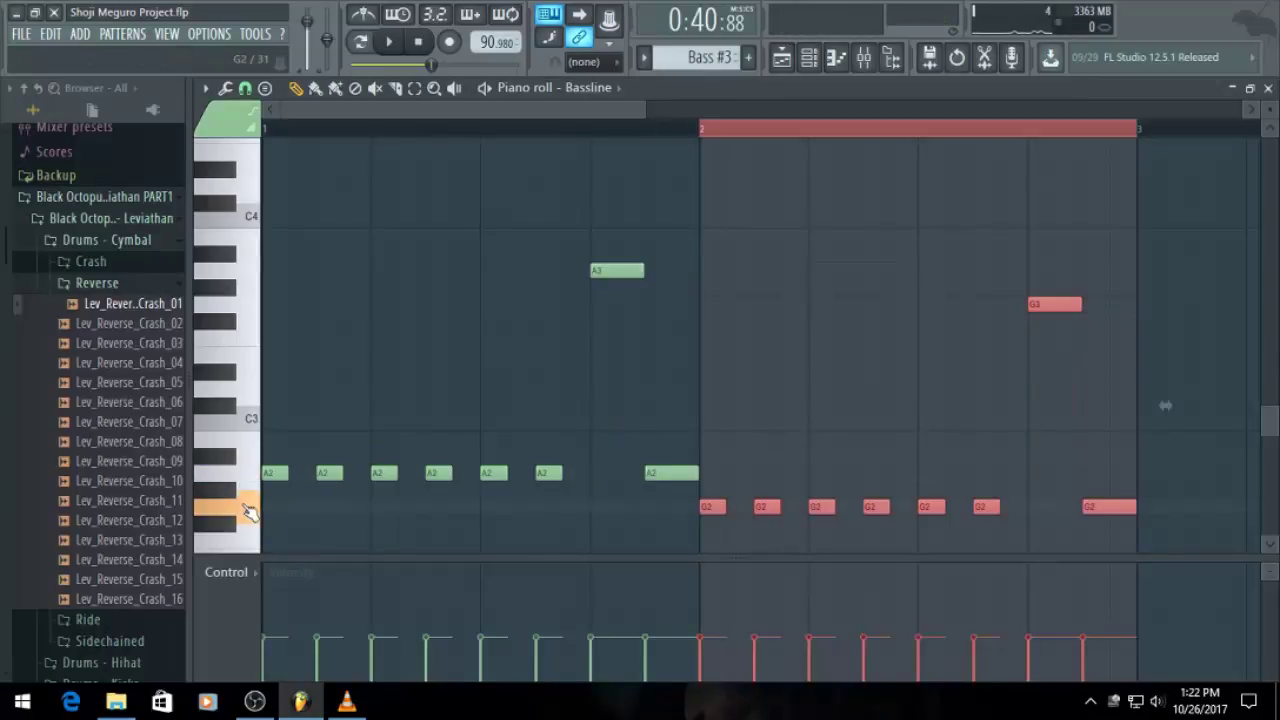
Duplicate the bar 2 bass riff into bar 3 and transpose the copy down to F2 and F3
{"action": "scroll", "coordinate": [834, 403], "scroll_direction": "down", "scroll_amount": 2}
{"action": "key", "text": "ctrl+b"}
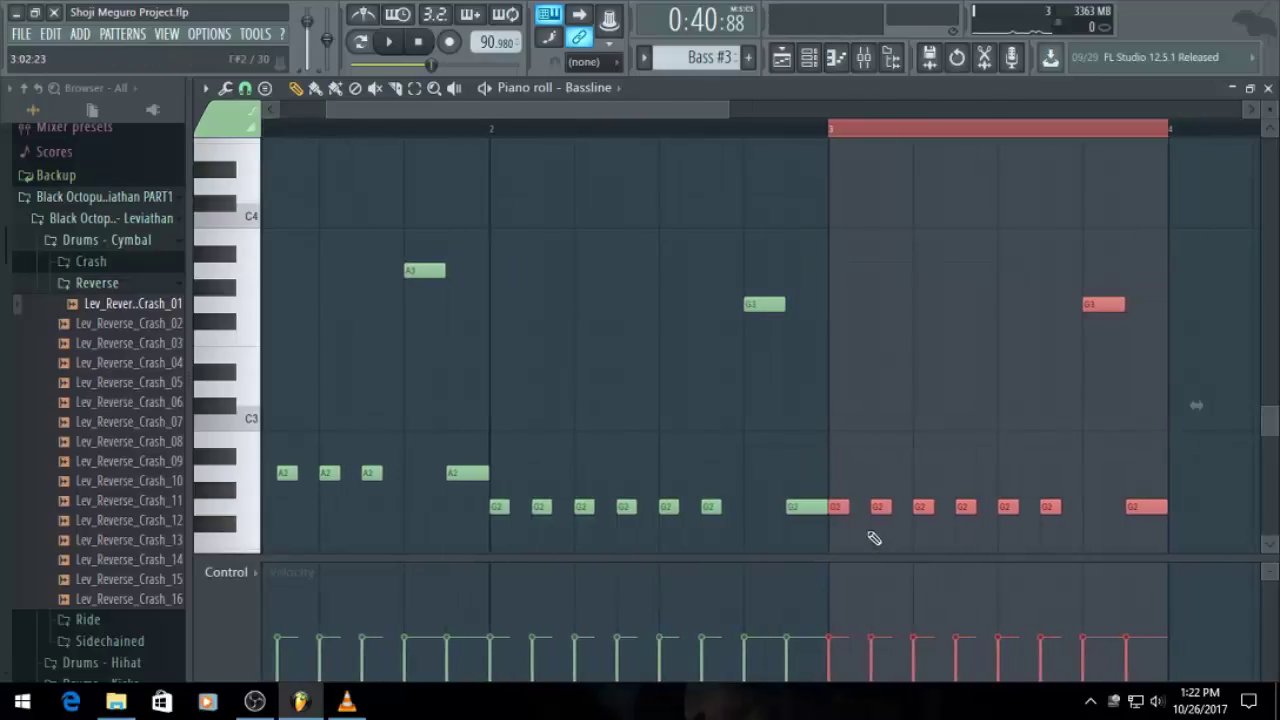
{"action": "mouse_move", "coordinate": [835, 513]}
{"action": "left_mouse_down"}
{"action": "mouse_move", "coordinate": [825, 557]}
{"action": "mouse_move", "coordinate": [837, 486]}
{"action": "mouse_move", "coordinate": [826, 516]}
{"action": "left_mouse_up"}
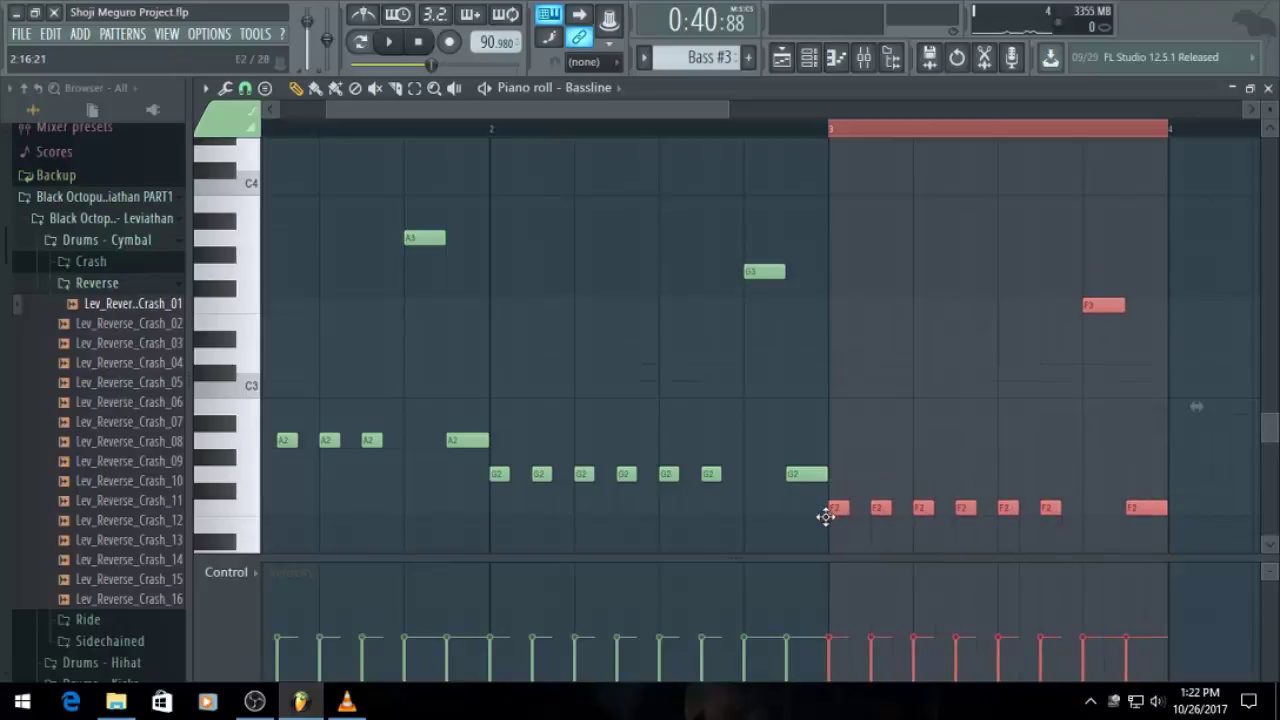
Duplicate the bar 3 bass riff into bar 4, transpose the copy down to E2 and E3, and return to the playlist
{"action": "left_click_drag", "start_coordinate": [688, 110], "coordinate": [888, 194]}
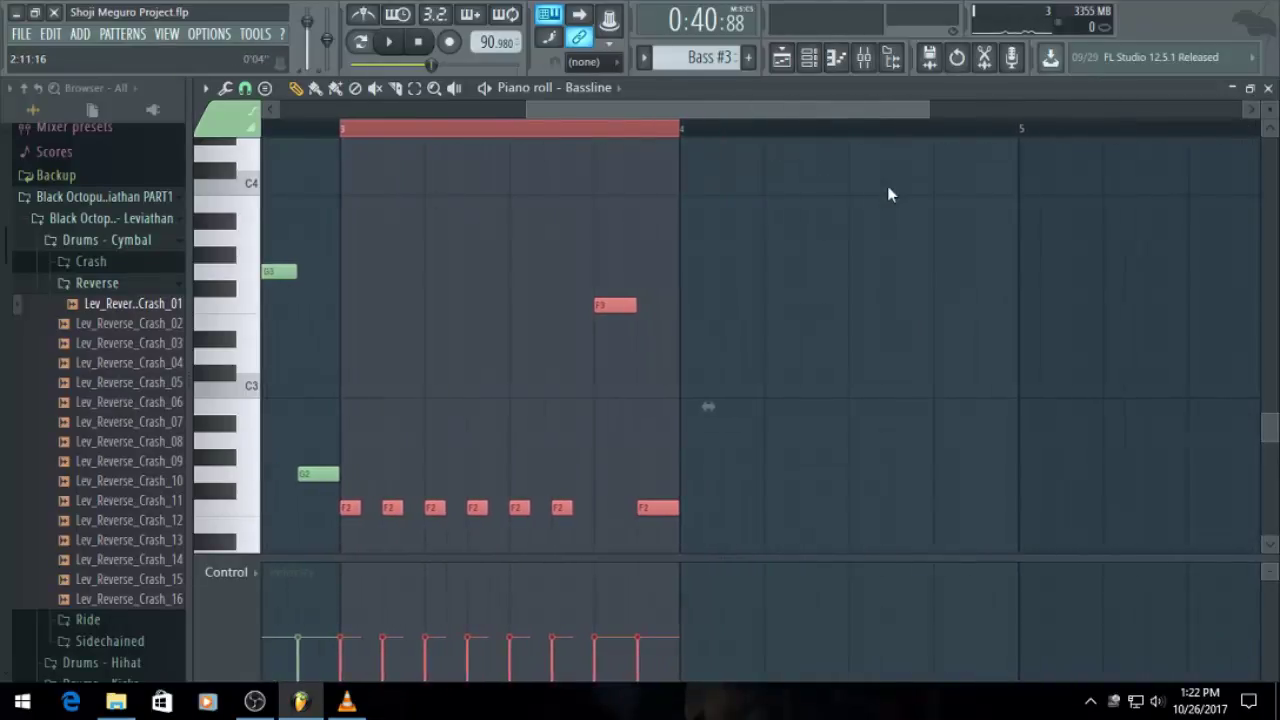
{"action": "scroll", "coordinate": [727, 480], "scroll_direction": "down", "scroll_amount": 1}
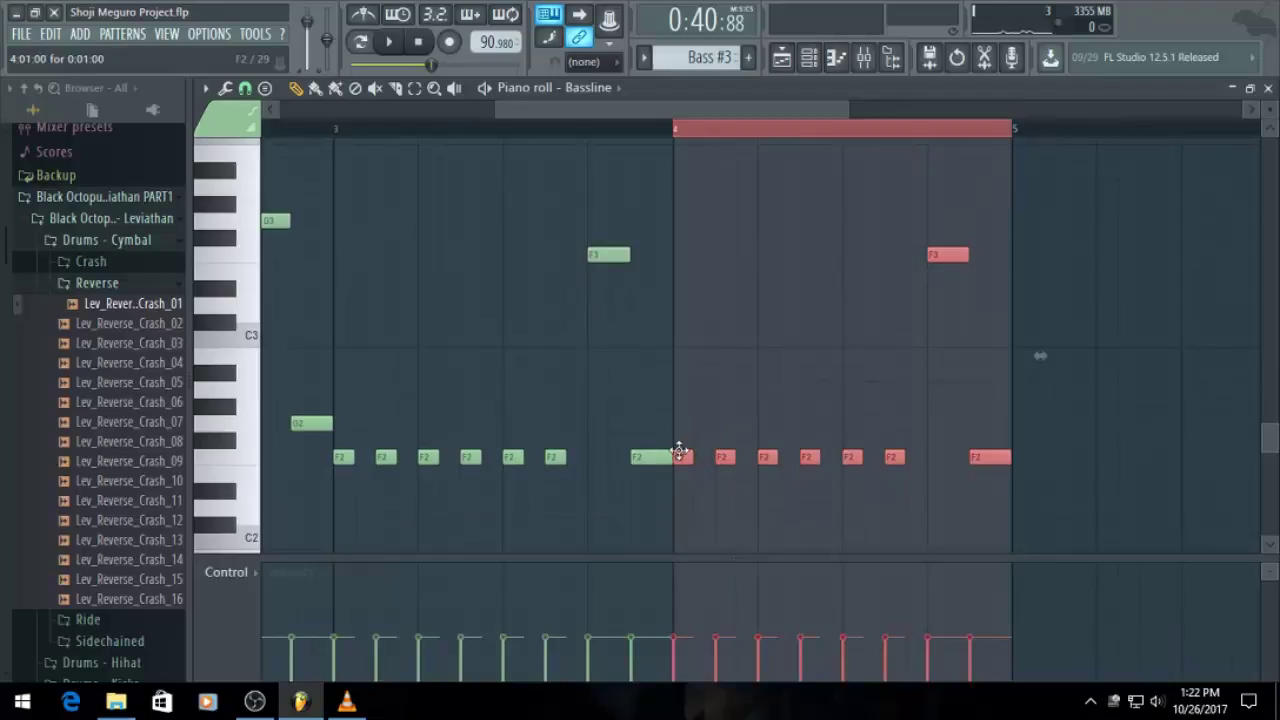
{"action": "left_click_drag", "start_coordinate": [679, 451], "coordinate": [672, 474]}
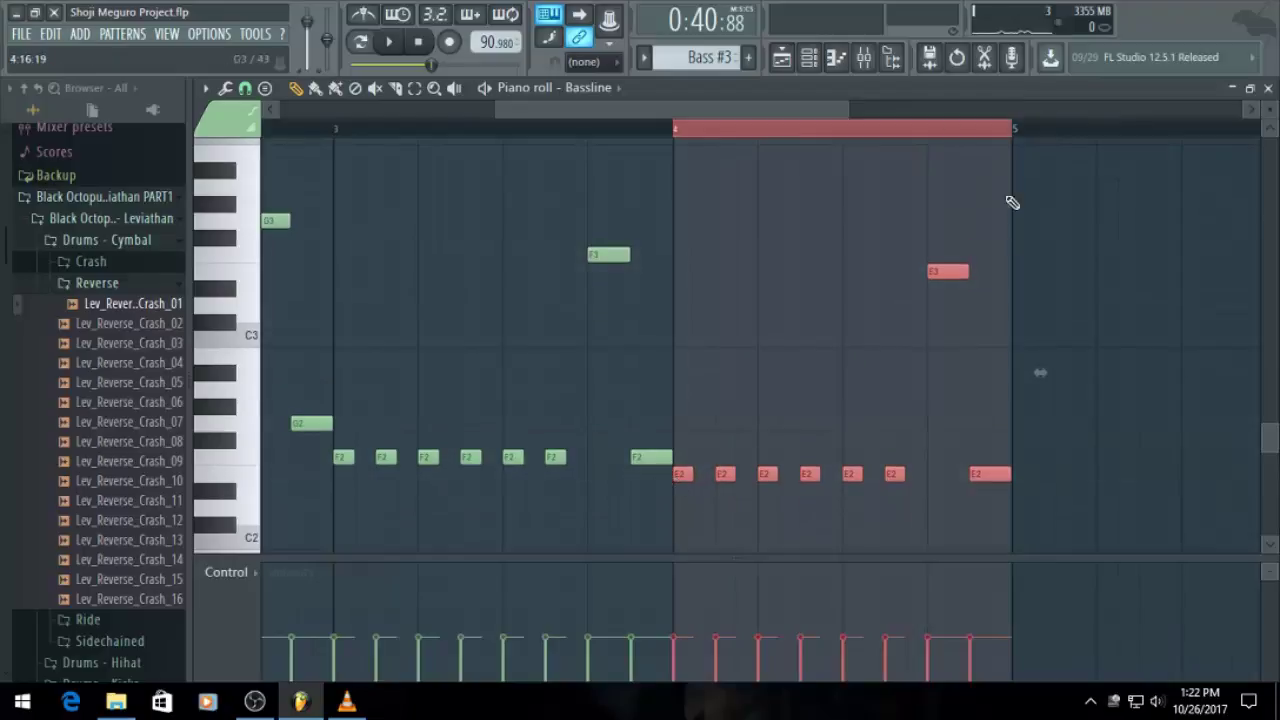
{"action": "left_click", "coordinate": [782, 58]}
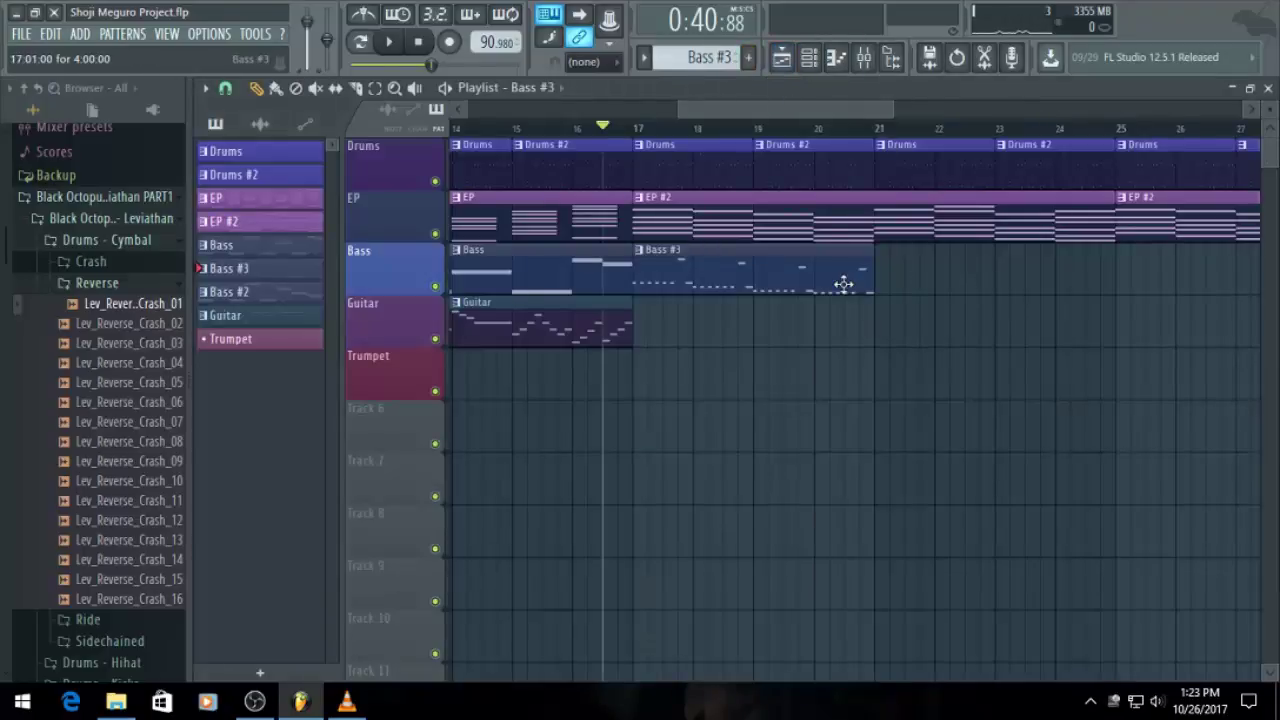
Duplicate the four-bar riff in the Bass #3 pattern into bars 5 to 8, save the project, and return to the playlist
{"action": "mouse_move", "coordinate": [868, 267]}
{"action": "left_mouse_down"}
{"action": "mouse_move", "coordinate": [894, 278]}
{"action": "mouse_move", "coordinate": [865, 278]}
{"action": "left_mouse_up"}
{"action": "double_click", "coordinate": [864, 279]}
{"action": "key", "text": "ctrl+a"}
{"action": "key", "text": "ctrl+s"}
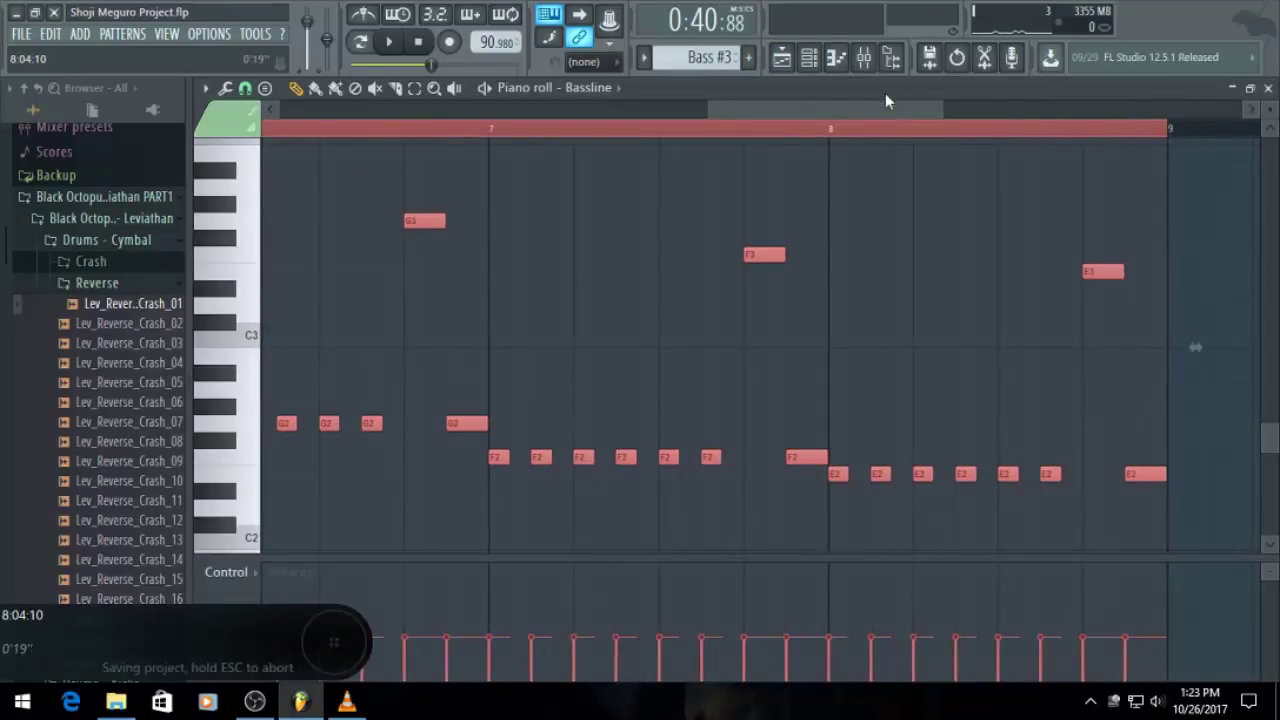
{"action": "left_click", "coordinate": [782, 58]}
Play the section from bar 16, place a second Bass #3 clip at bar 25 on the Bass track, and save the project
{"action": "key", "text": "space"}
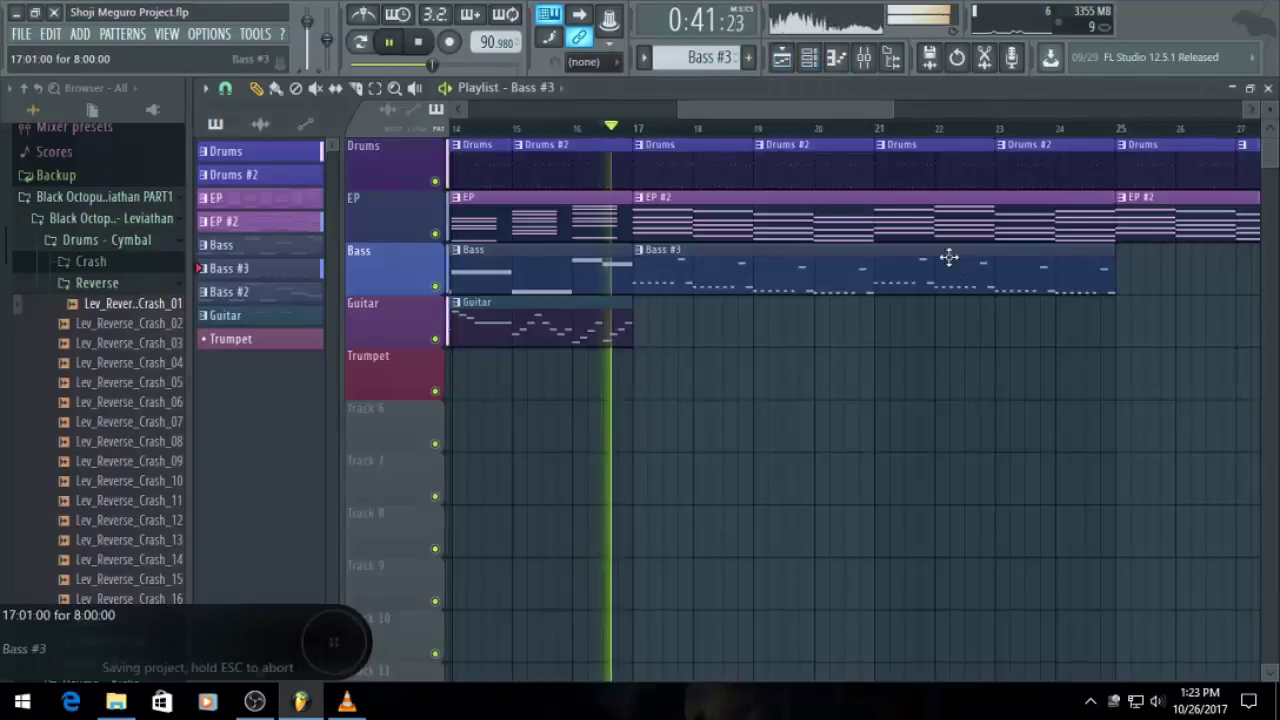
{"action": "left_click_drag", "start_coordinate": [804, 107], "coordinate": [834, 148]}
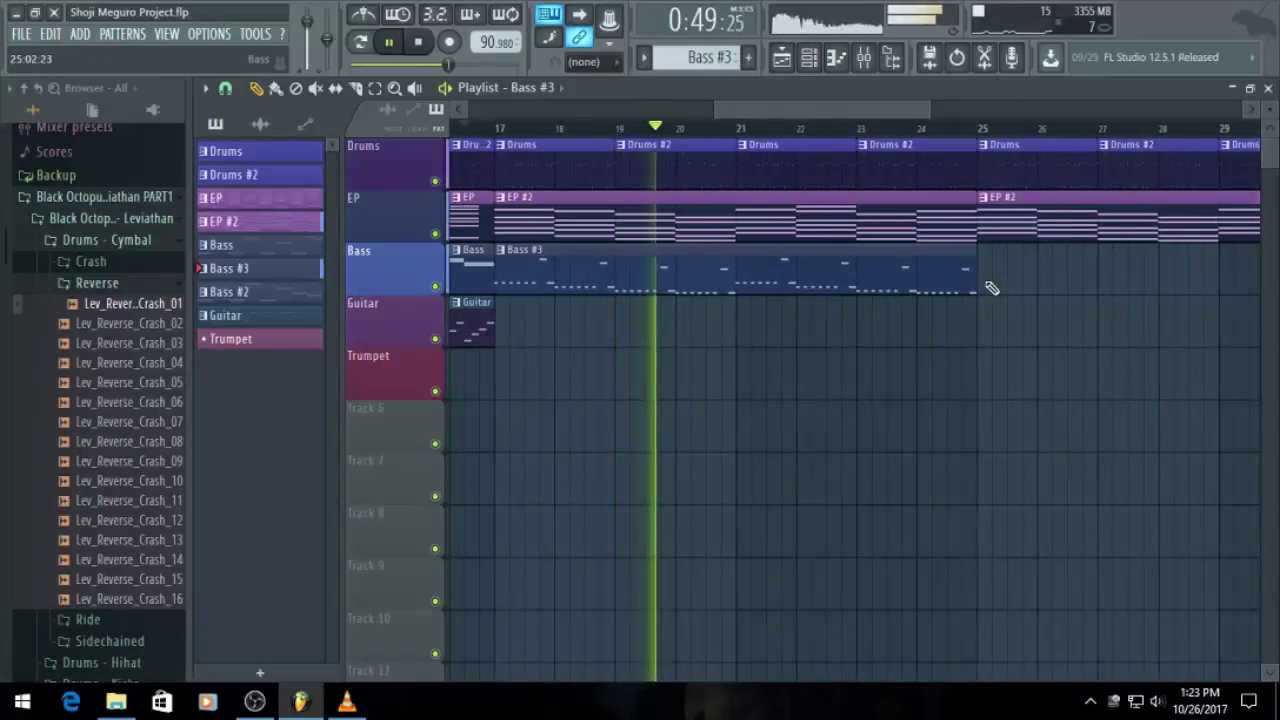
{"action": "key", "text": "ctrl+s"}
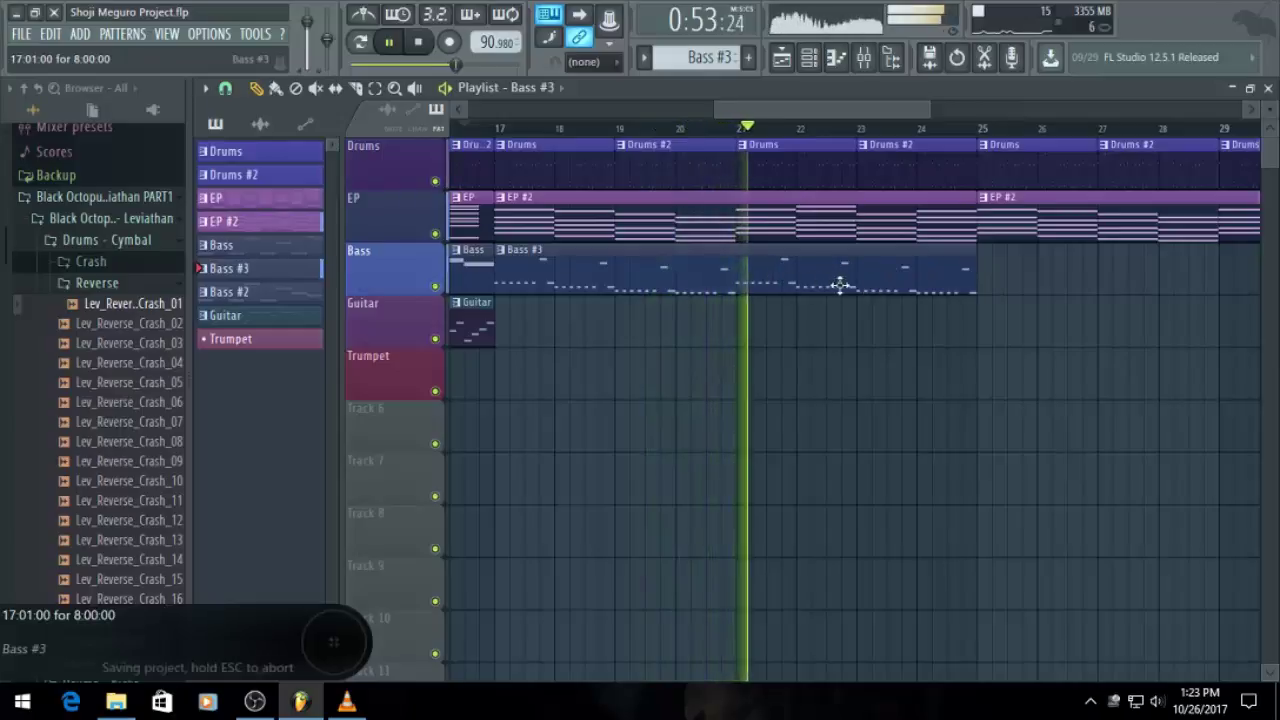
{"action": "left_click", "coordinate": [986, 263]}
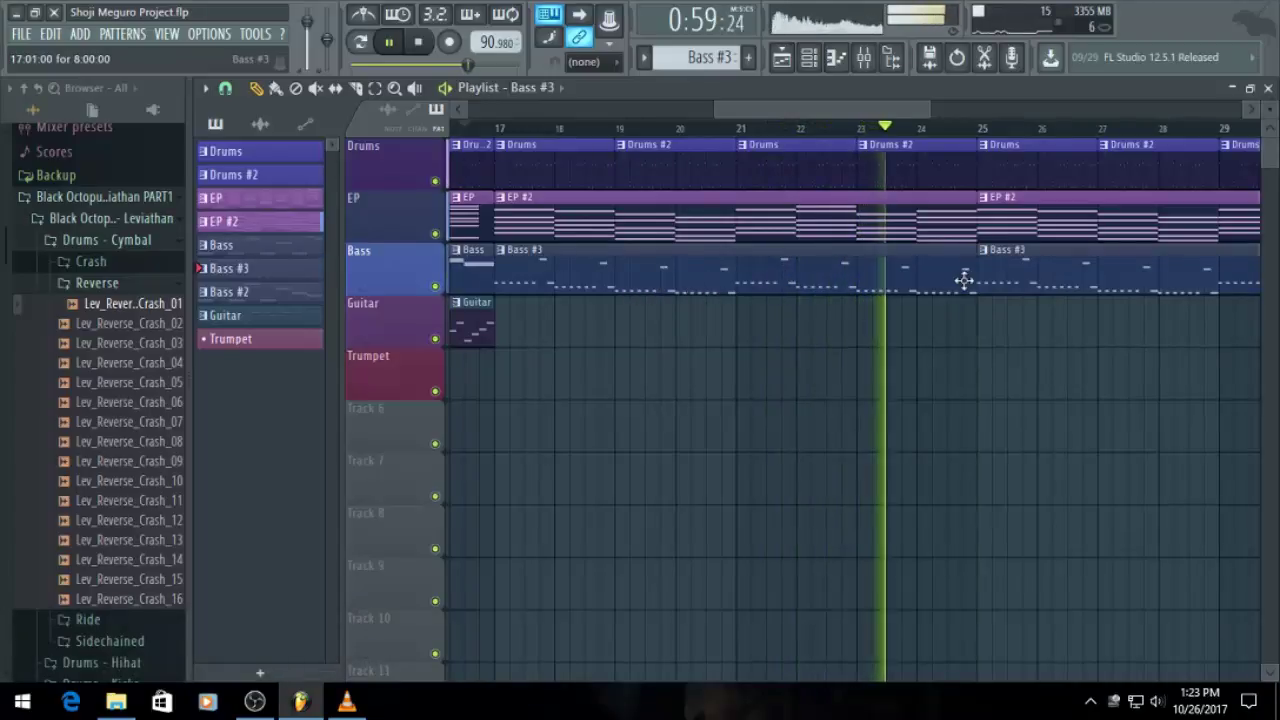
{"action": "scroll", "coordinate": [792, 362], "scroll_direction": "down", "scroll_amount": 1}
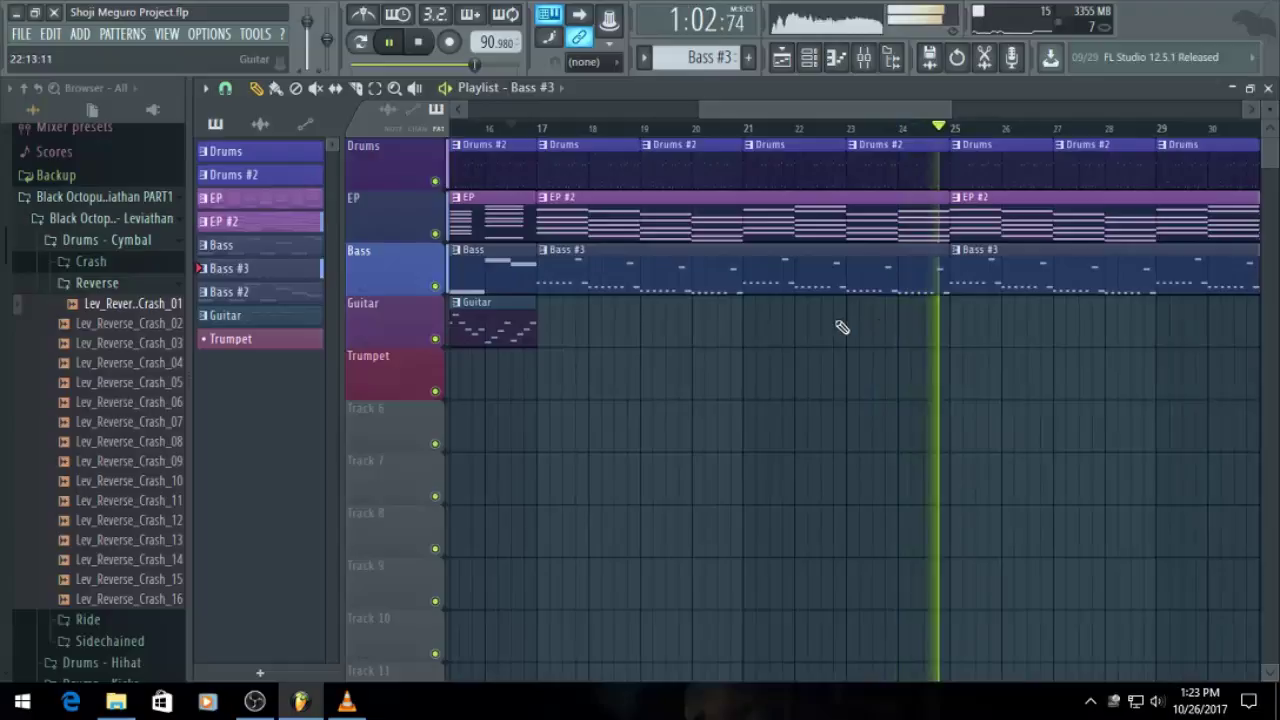
{"action": "key", "text": "space"}
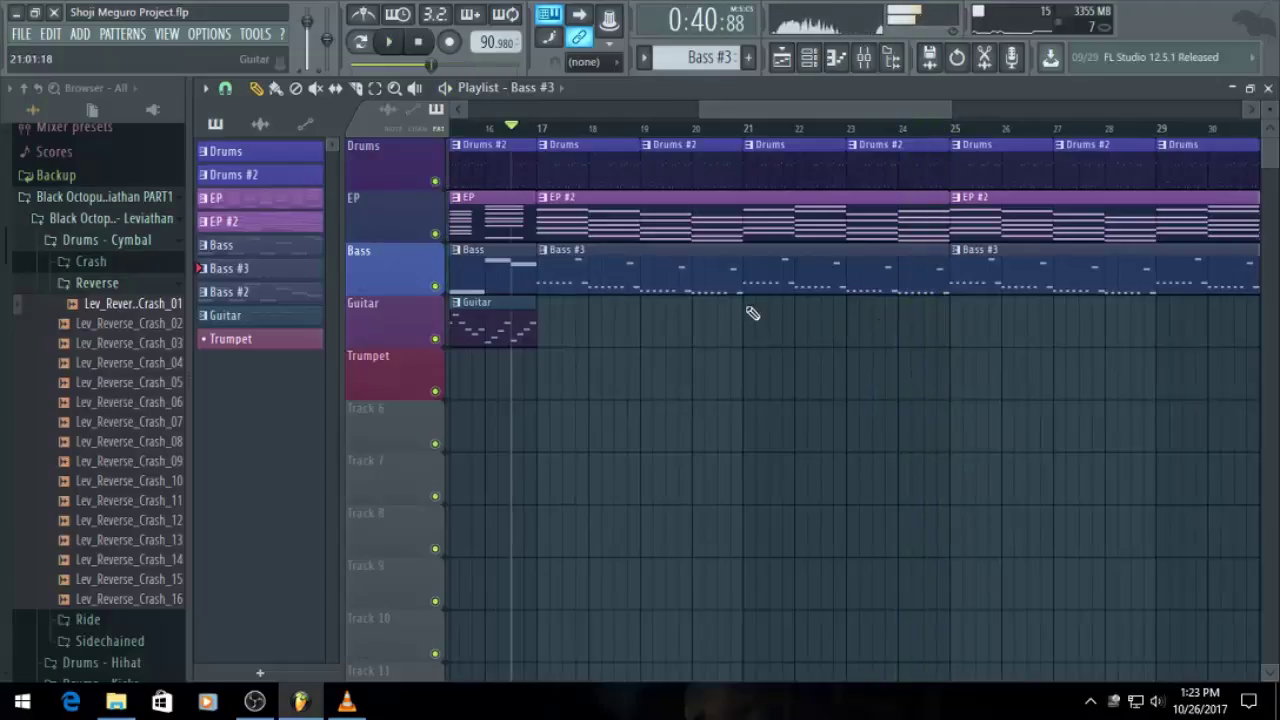
{"action": "scroll", "coordinate": [696, 322], "scroll_direction": "down", "scroll_amount": 2}
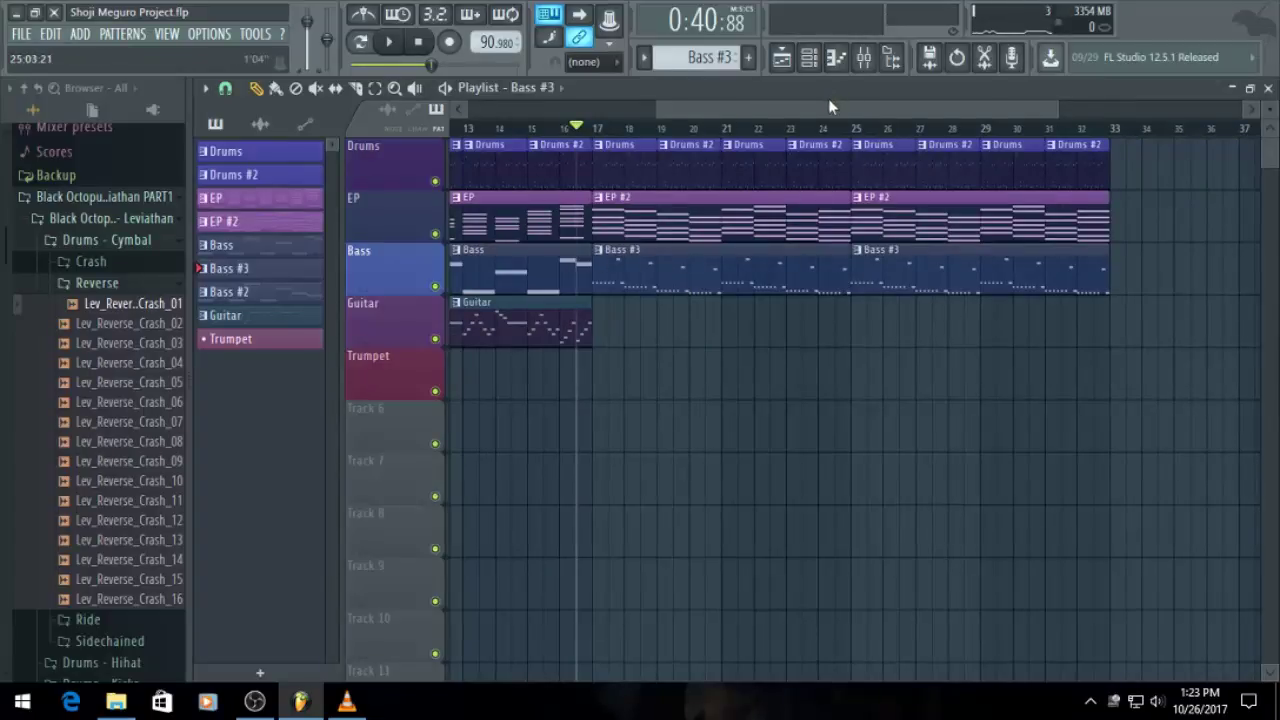
{"action": "left_click_drag", "start_coordinate": [828, 99], "coordinate": [526, 166]}
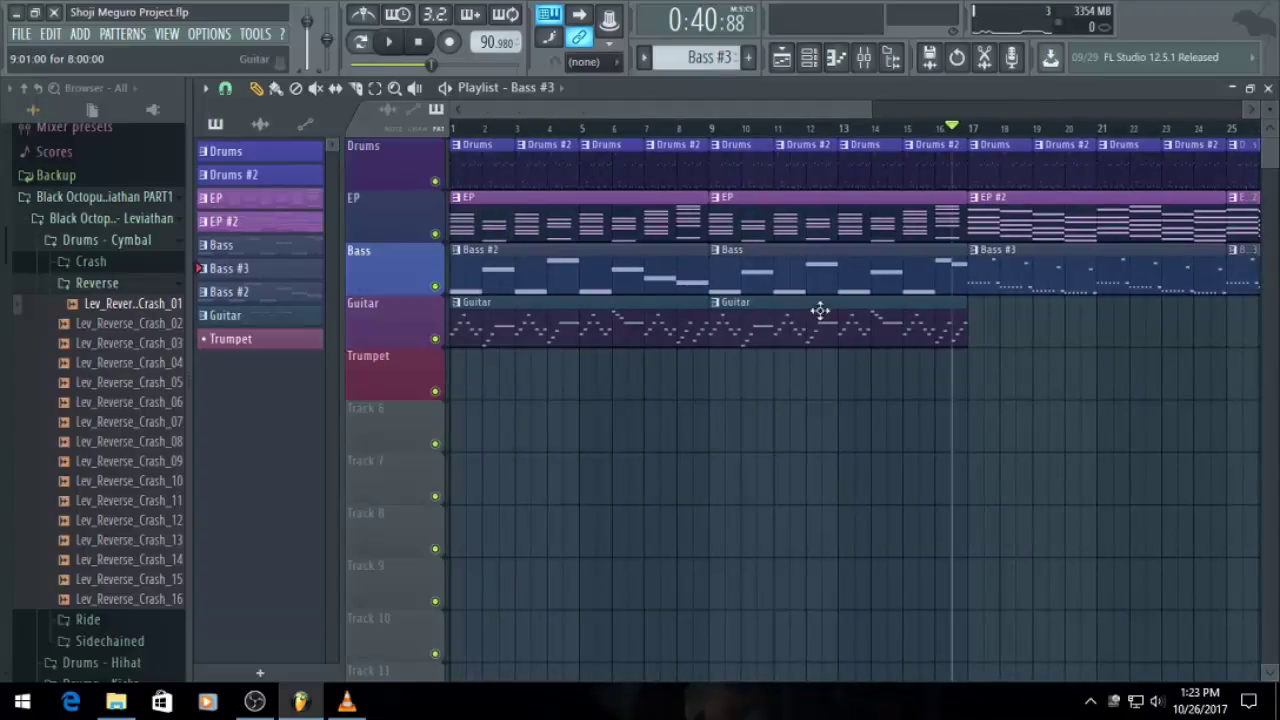
{"action": "key", "text": "ctrl+s"}
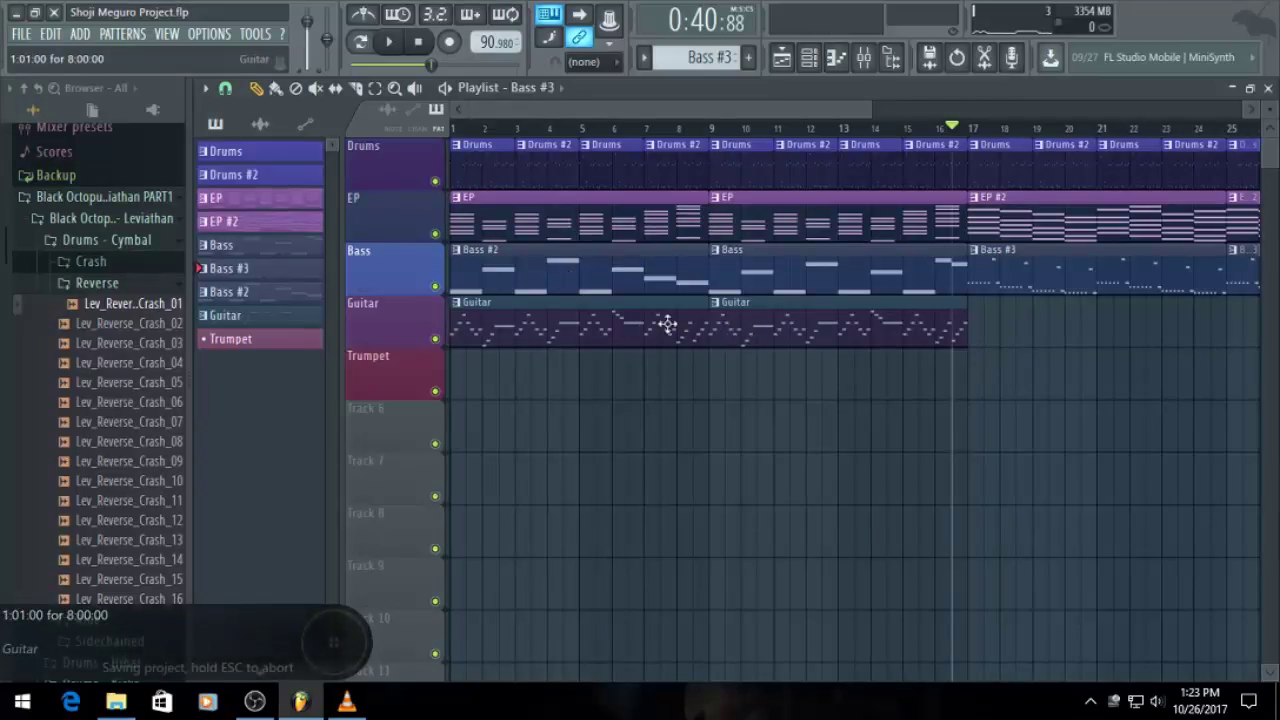
Place a Guitar clip at bar 17 on the Guitar track and make it a unique pattern
{"action": "left_click_drag", "start_coordinate": [729, 114], "coordinate": [806, 215]}
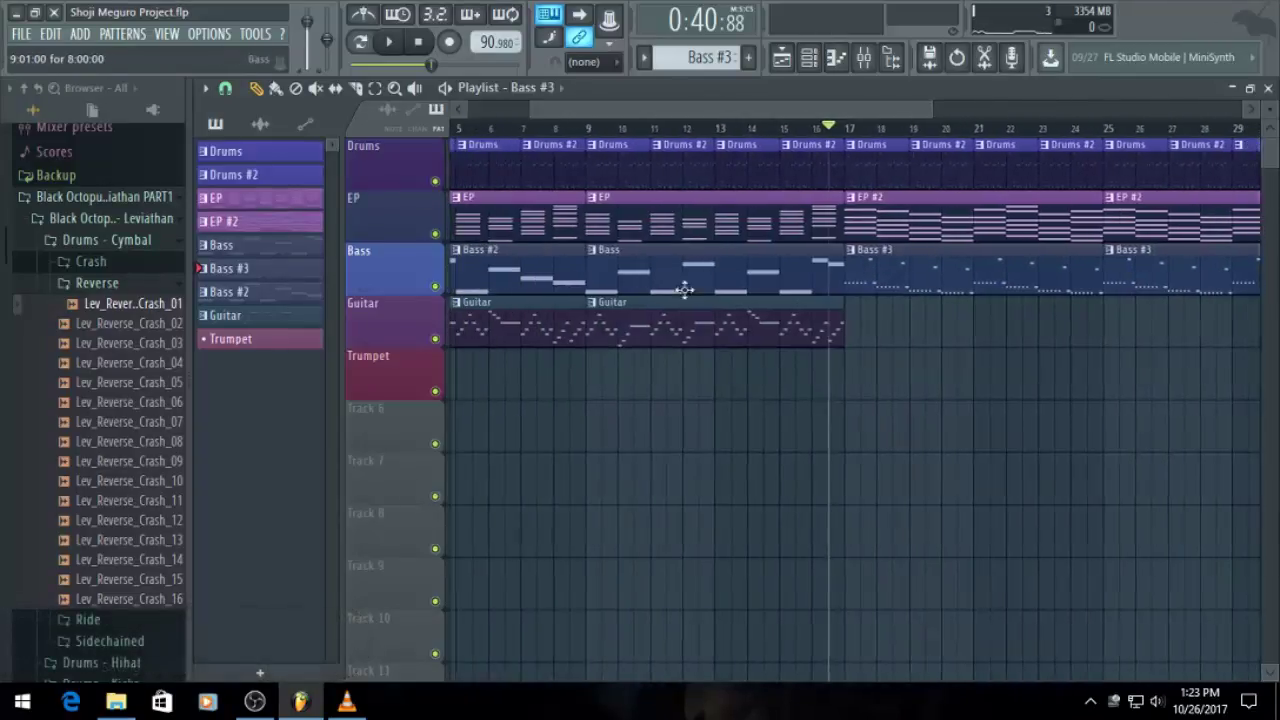
{"action": "left_click", "coordinate": [862, 320]}
{"action": "scroll", "coordinate": [914, 320], "scroll_direction": "up", "scroll_amount": 2}
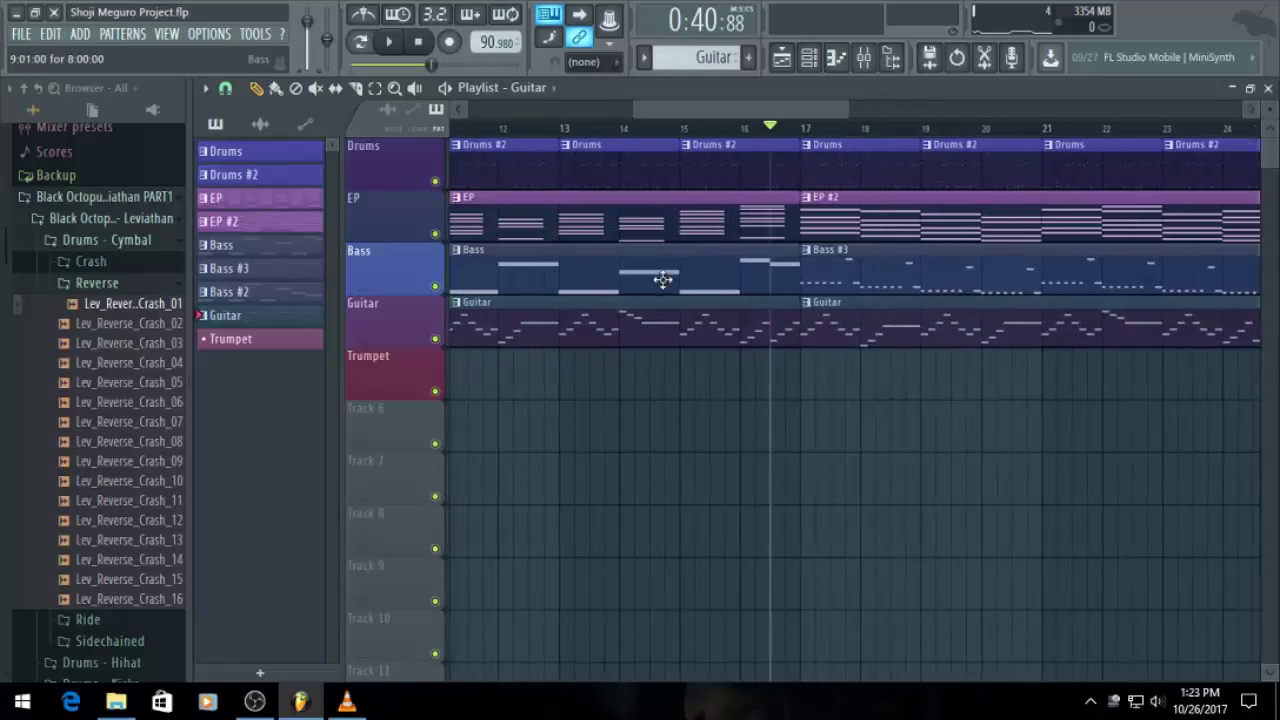
{"action": "scroll", "coordinate": [663, 279], "scroll_direction": "down", "scroll_amount": 3}
{"action": "scroll", "coordinate": [800, 132], "scroll_direction": "up", "scroll_amount": 2}
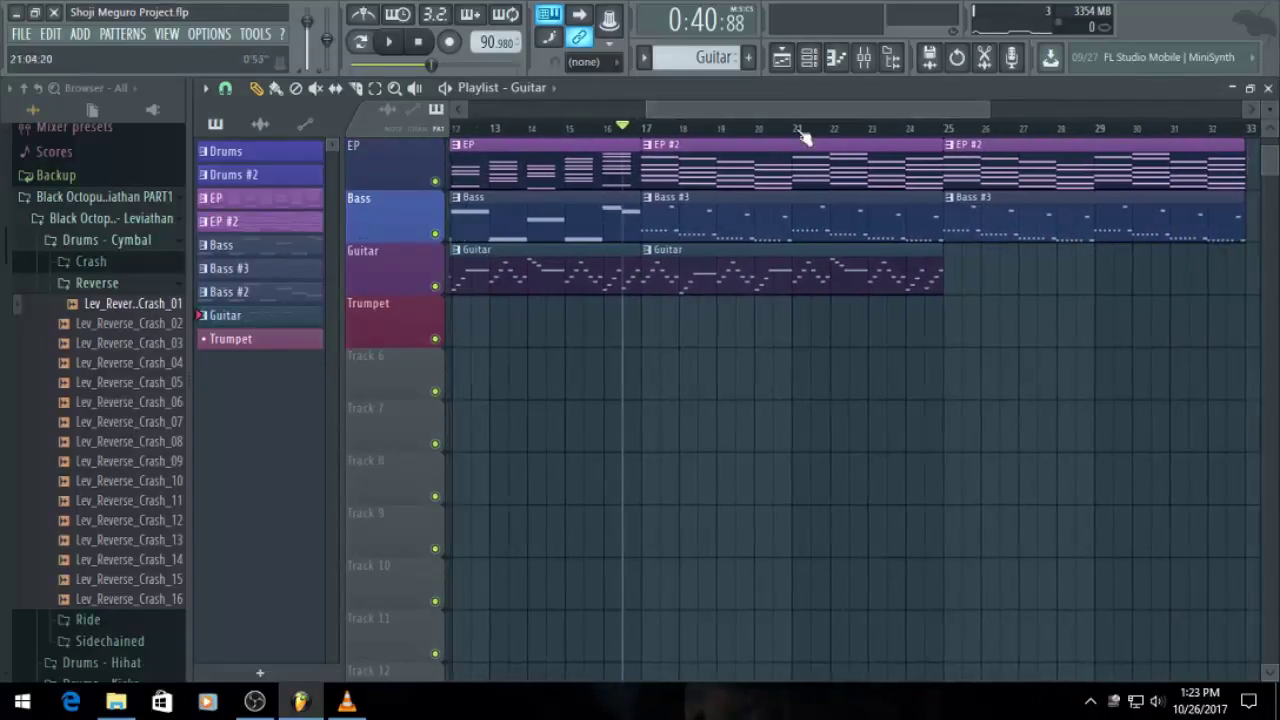
{"action": "left_click", "coordinate": [640, 252]}
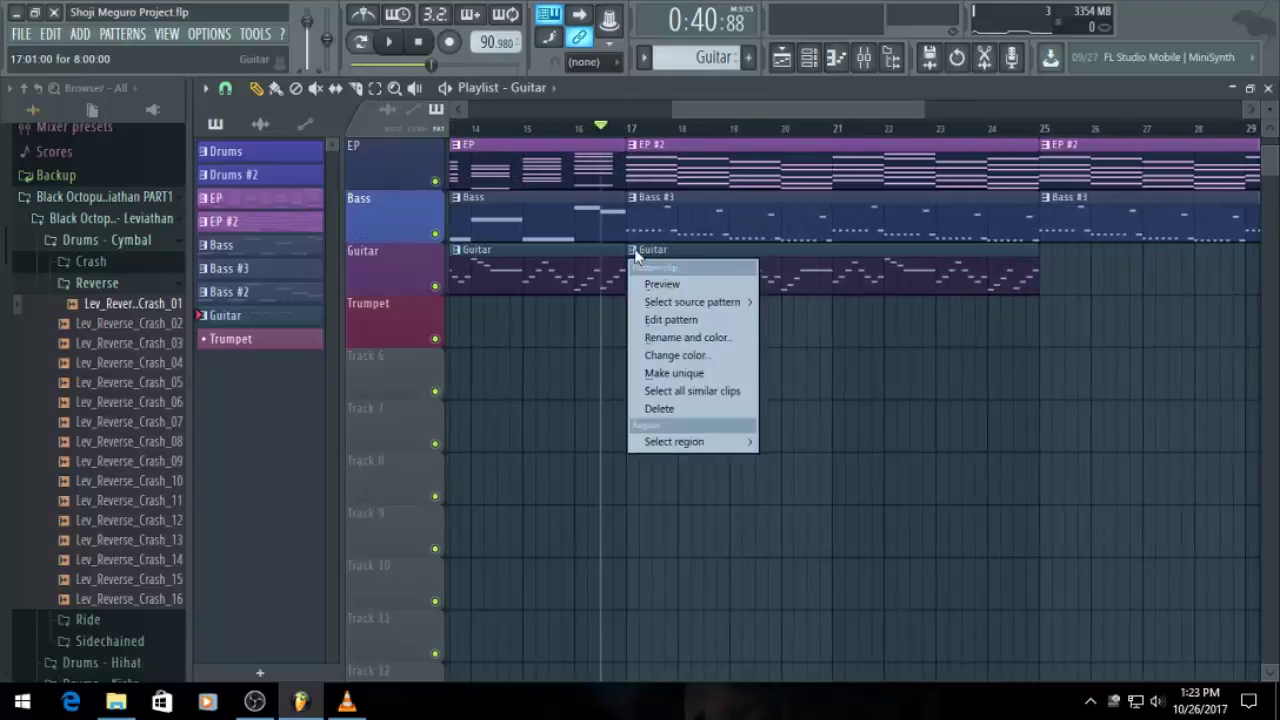
{"action": "left_click", "coordinate": [672, 366]}
Save the project, clear all notes from the Guitar #2 pattern, and return to the playlist
{"action": "double_click", "coordinate": [811, 277]}
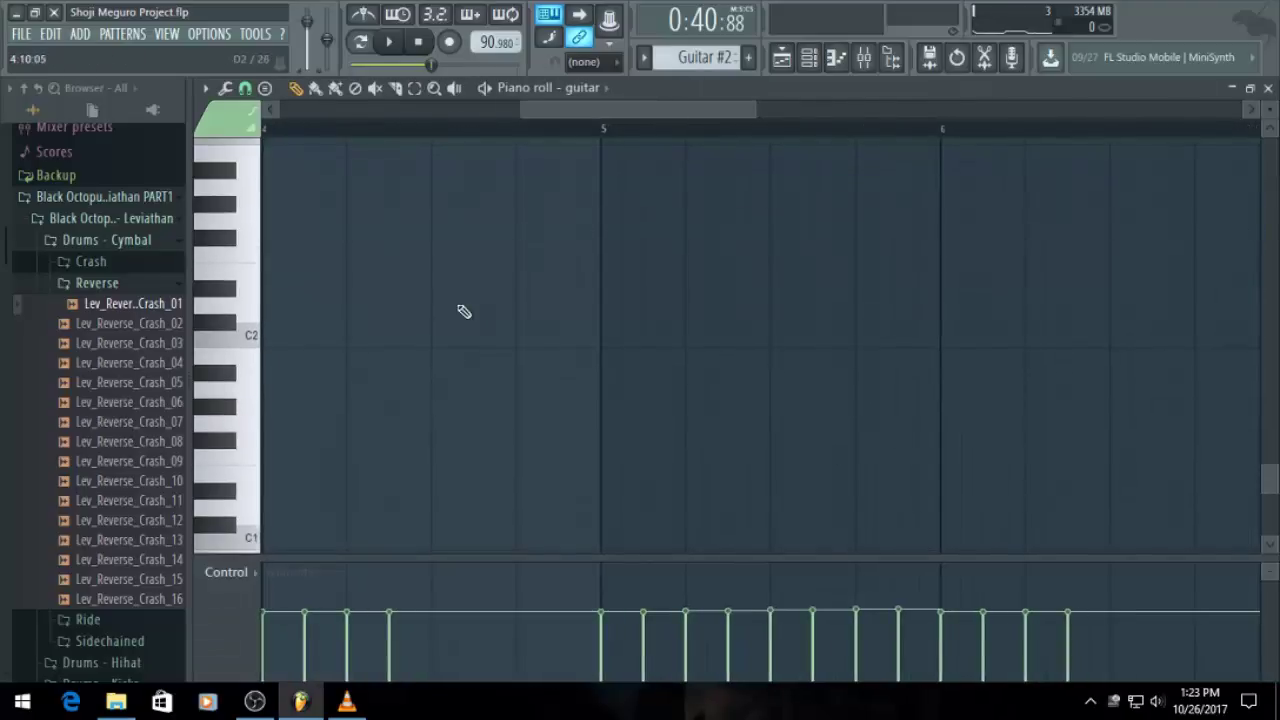
{"action": "key", "text": "ctrl+a"}
{"action": "key", "text": "ctrl+s"}
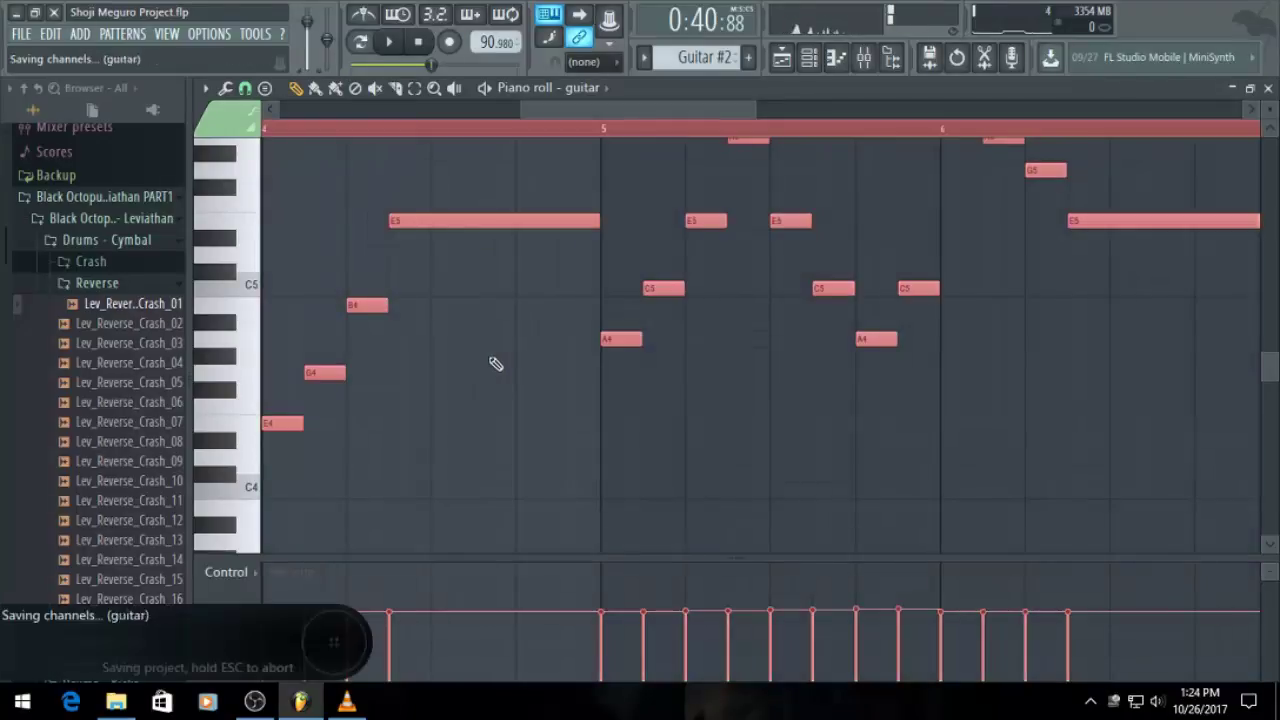
{"action": "key", "text": "Delete"}
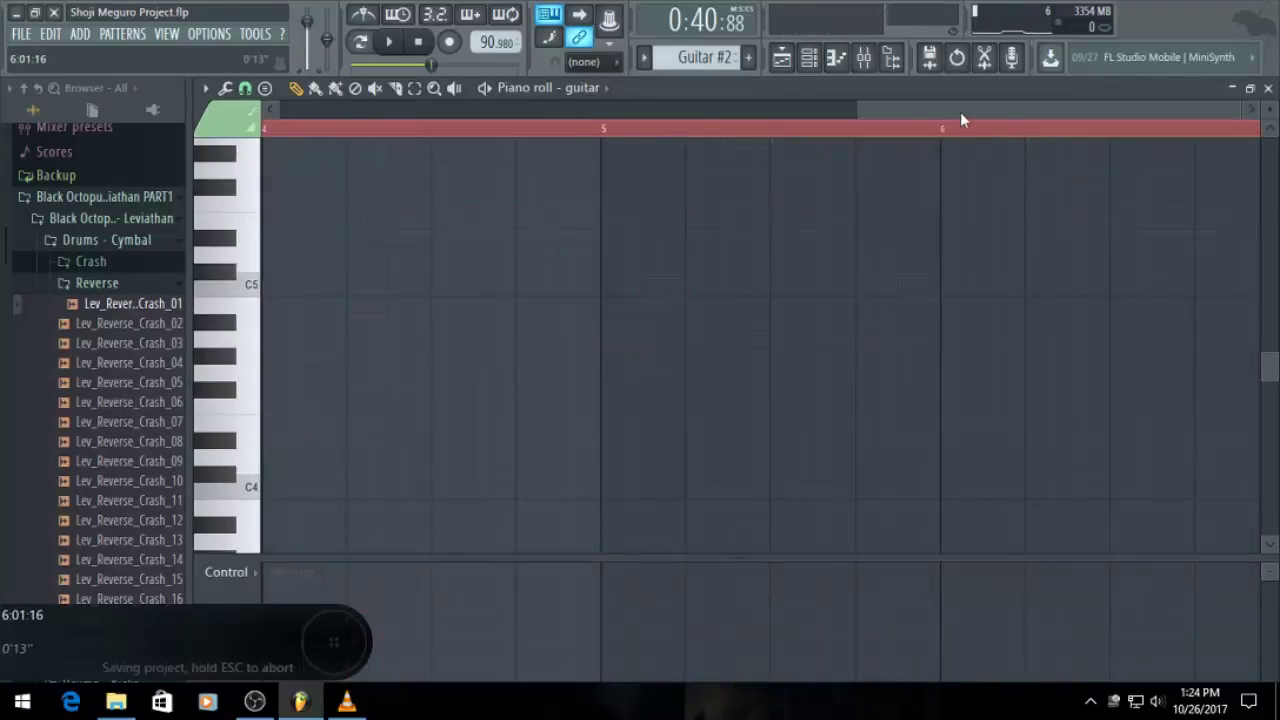
{"action": "left_click_drag", "start_coordinate": [960, 112], "coordinate": [370, 120]}
{"action": "left_click", "coordinate": [782, 57]}
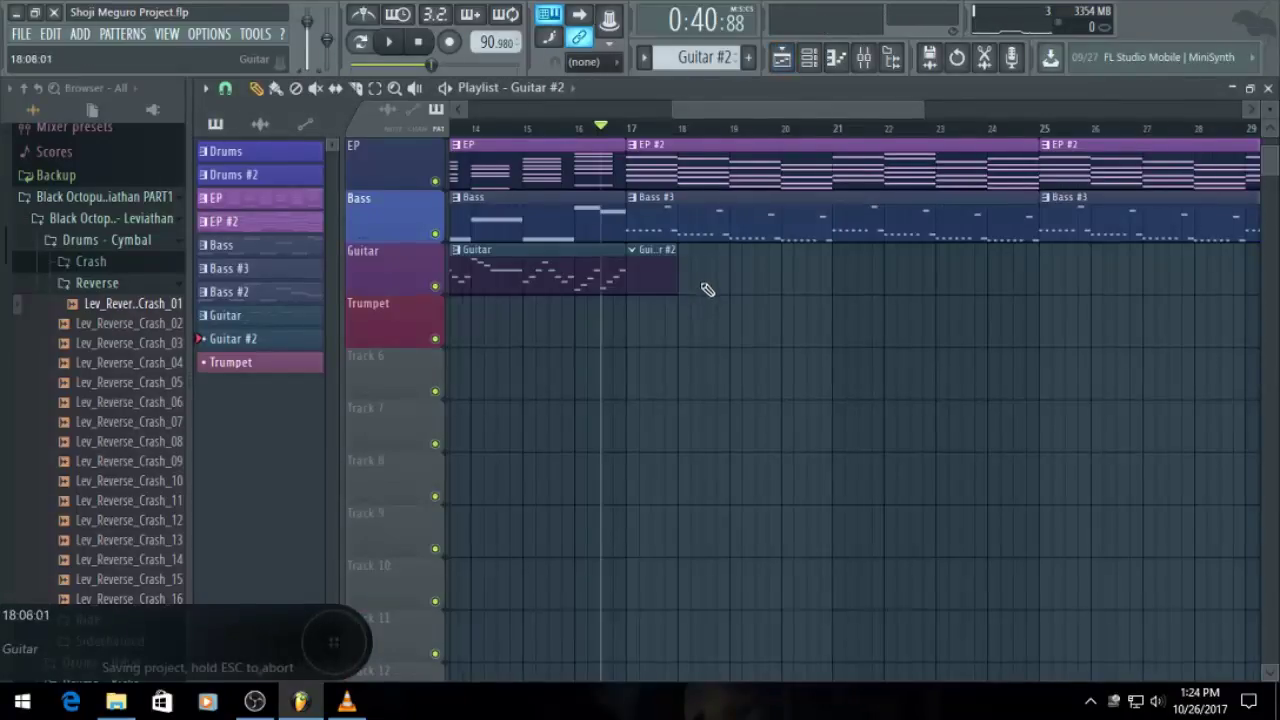
Play the song through the section from bar 17 while trying out guitar notes over the EP #2 chords
{"action": "scroll", "coordinate": [647, 255], "scroll_direction": "up", "scroll_amount": 1}
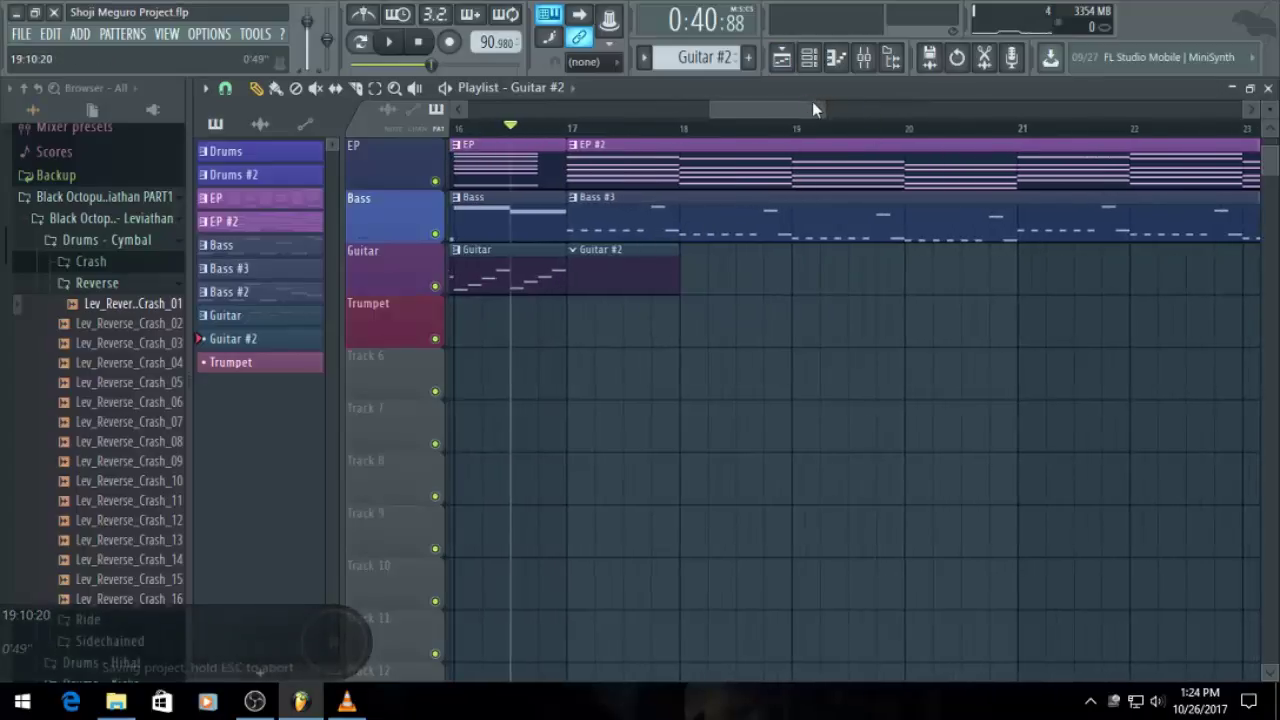
{"action": "left_click_drag", "start_coordinate": [820, 108], "coordinate": [757, 132]}
{"action": "scroll", "coordinate": [717, 220], "scroll_direction": "down", "scroll_amount": 1}
{"action": "scroll", "coordinate": [900, 262], "scroll_direction": "up", "scroll_amount": 1}
{"action": "key", "text": "space"}
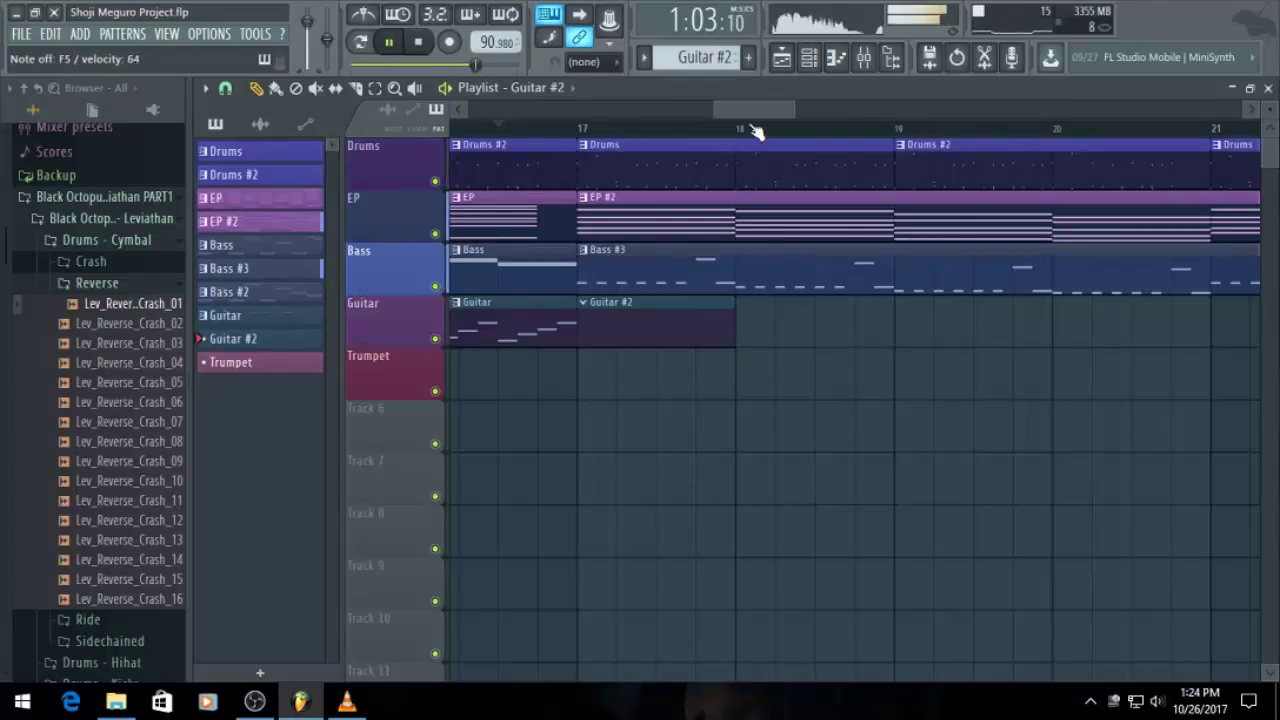
{"action": "key", "text": "space"}
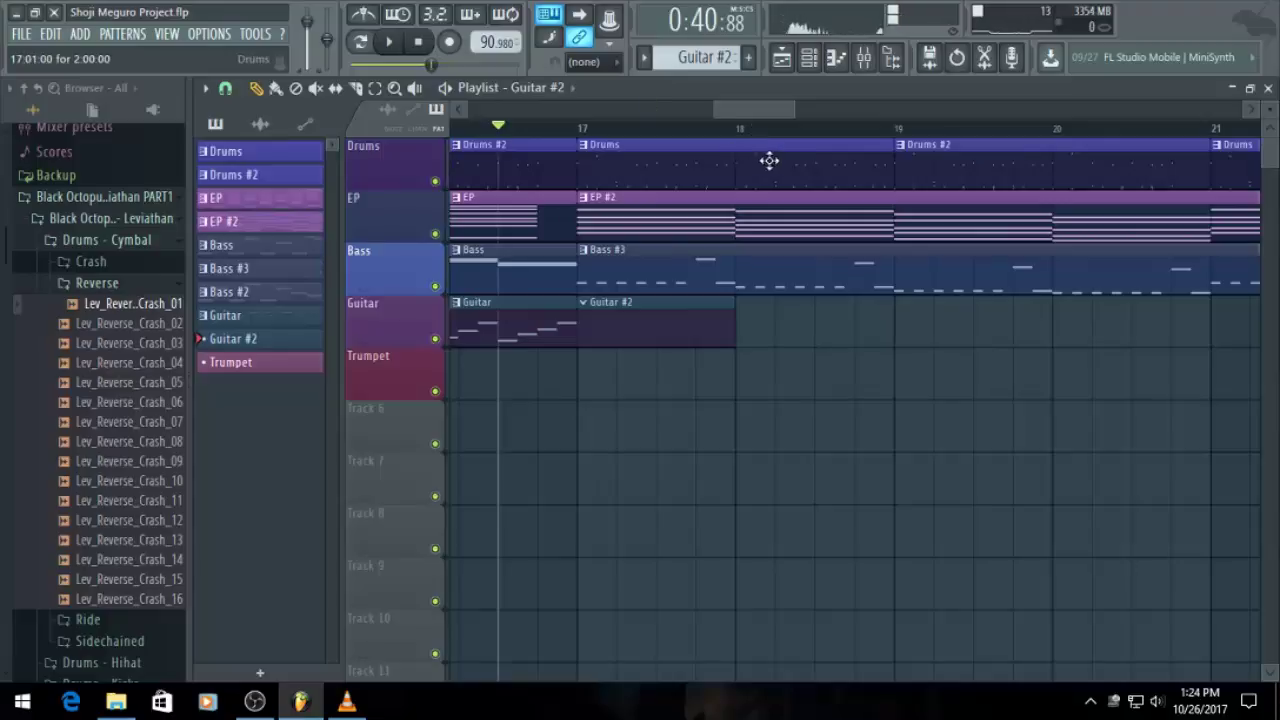
Open the empty Guitar #2 pattern in the piano roll and try out notes around A4 and C5 with the song playing
{"action": "scroll", "coordinate": [768, 160], "scroll_direction": "up", "scroll_amount": 2, "text": "ctrl"}
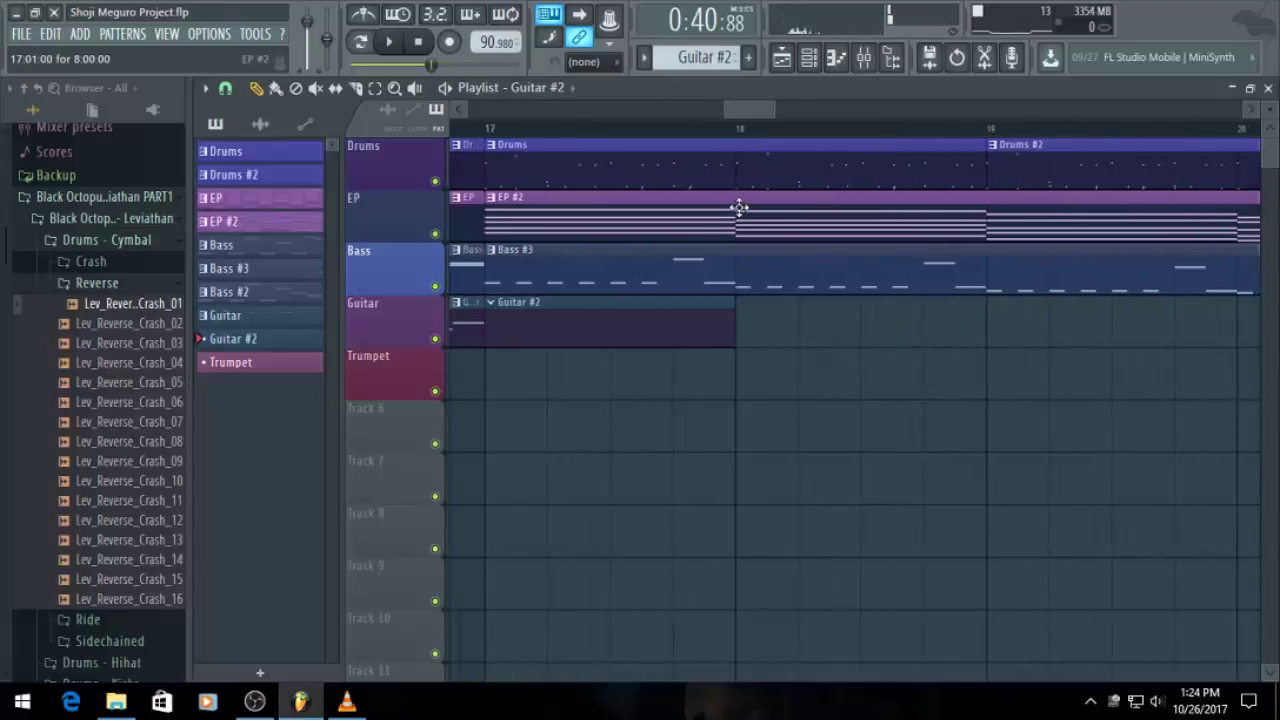
{"action": "left_click_drag", "start_coordinate": [741, 115], "coordinate": [725, 117]}
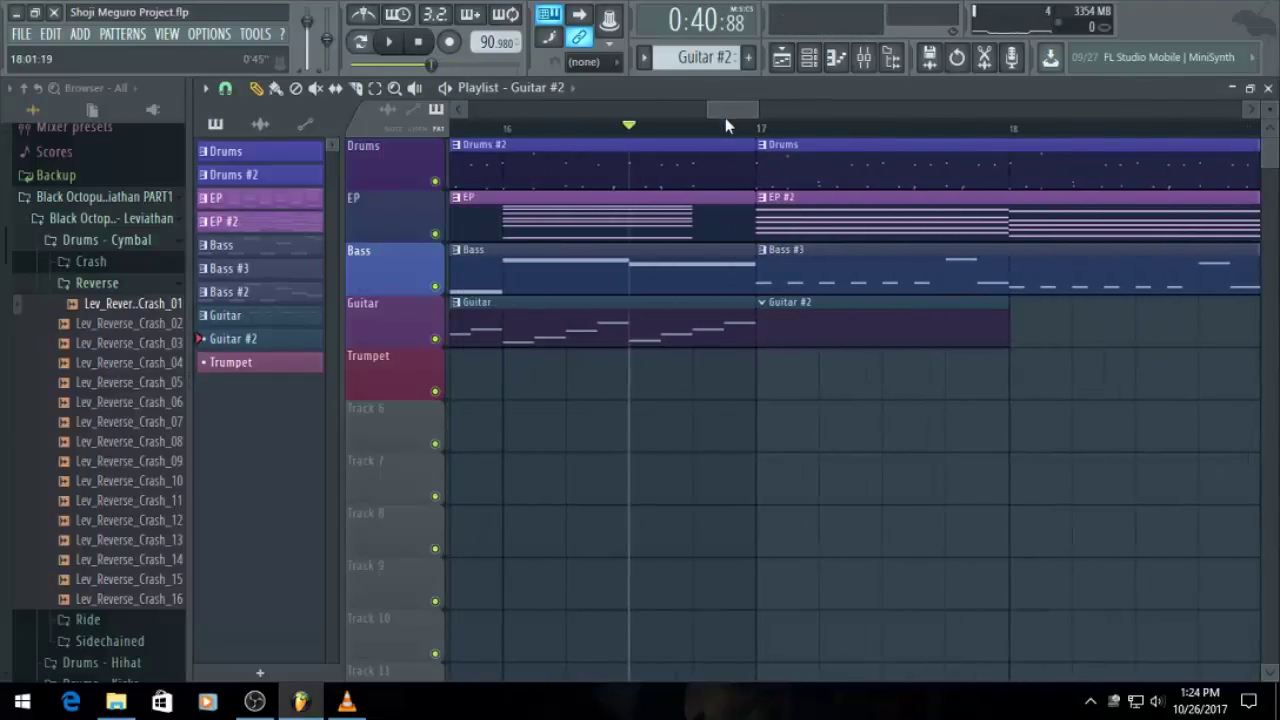
{"action": "left_click", "coordinate": [836, 60]}
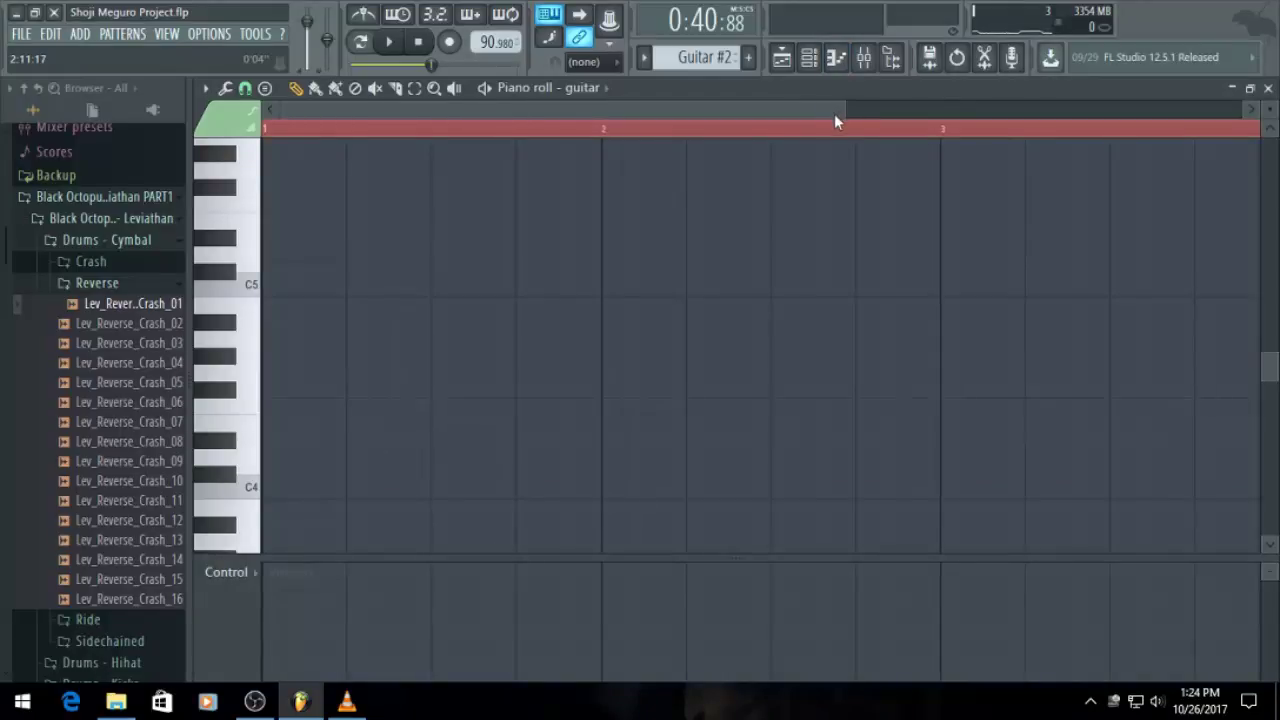
{"action": "left_click_drag", "start_coordinate": [843, 114], "coordinate": [837, 109]}
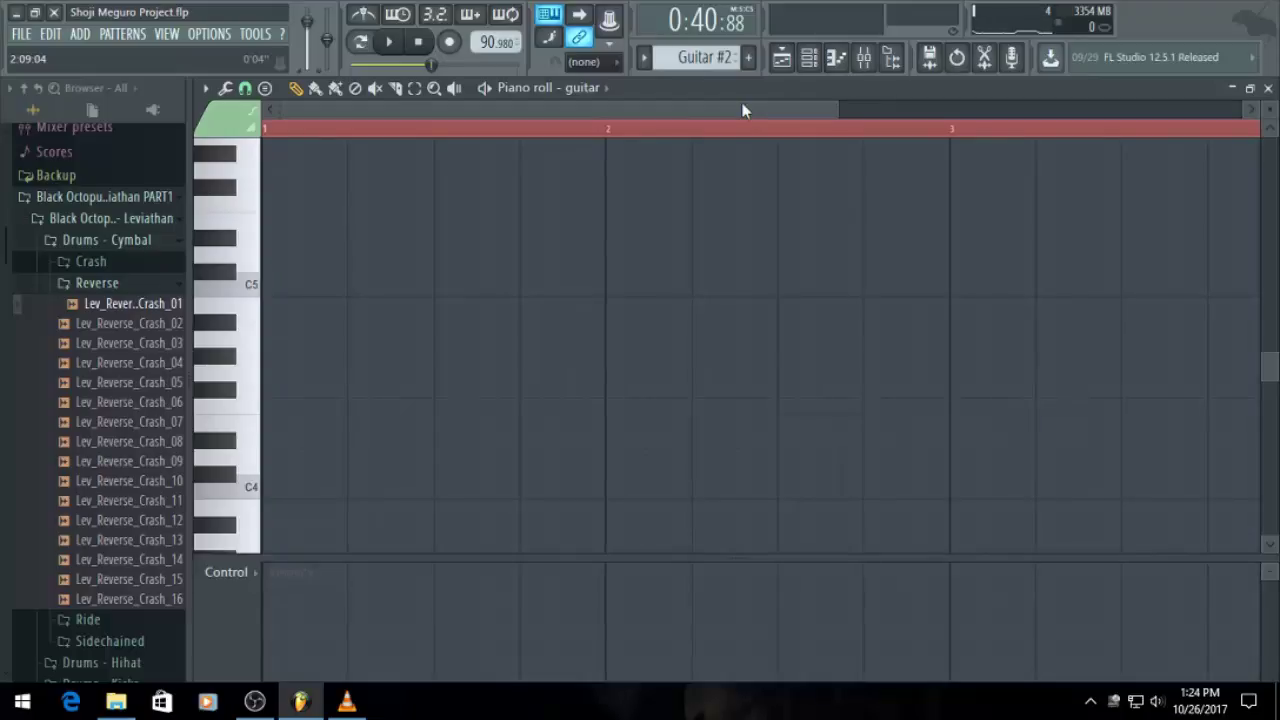
{"action": "scroll", "coordinate": [525, 322], "scroll_direction": "down", "scroll_amount": 2}
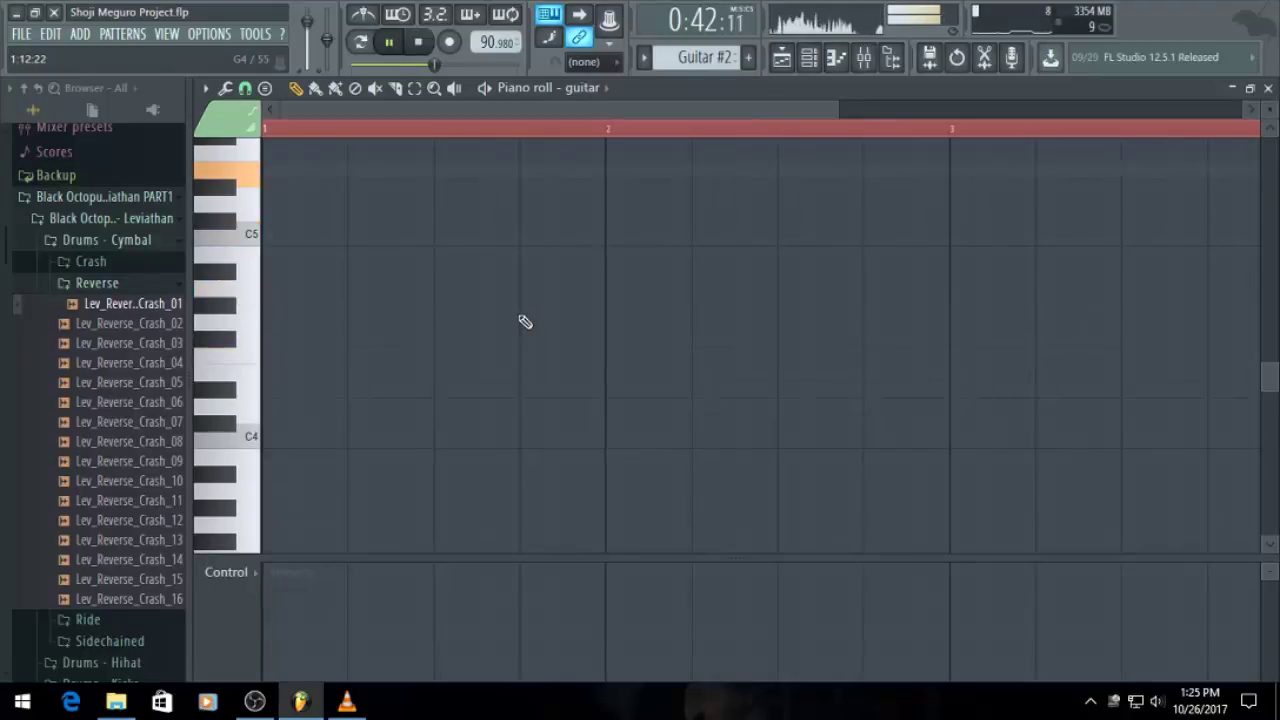
{"action": "key", "text": "space"}
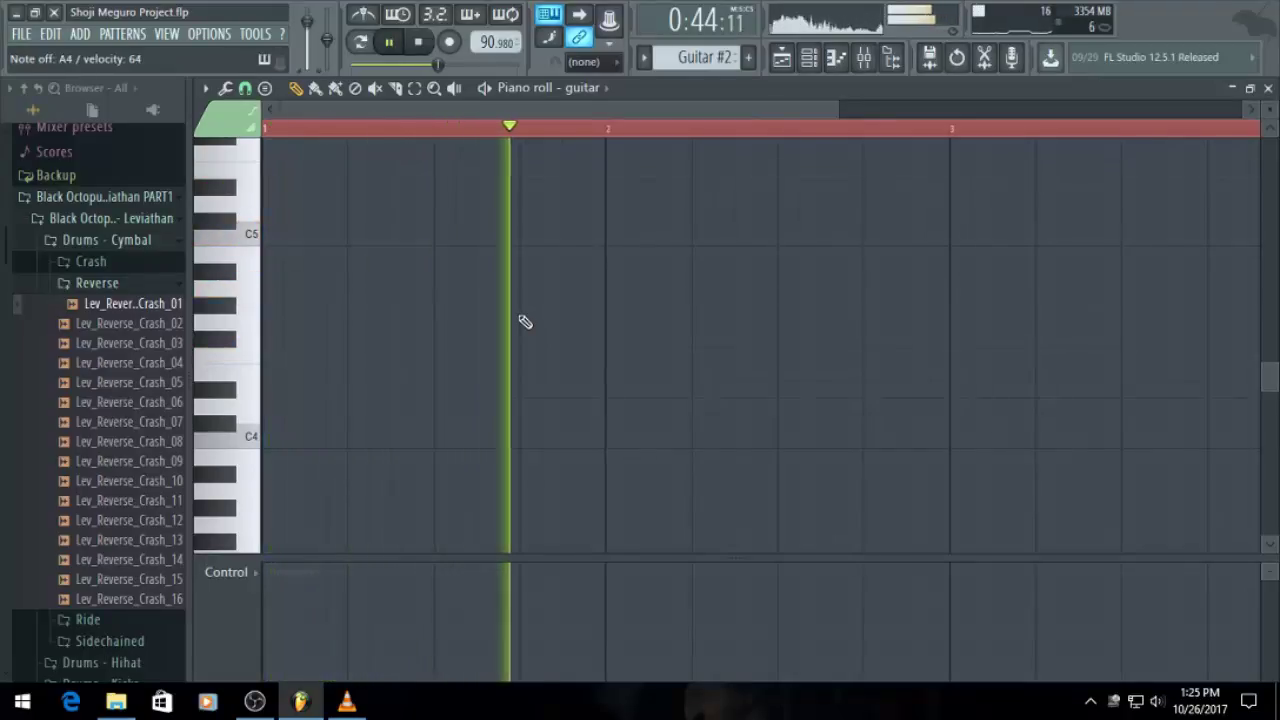
{"action": "key", "text": "space"}
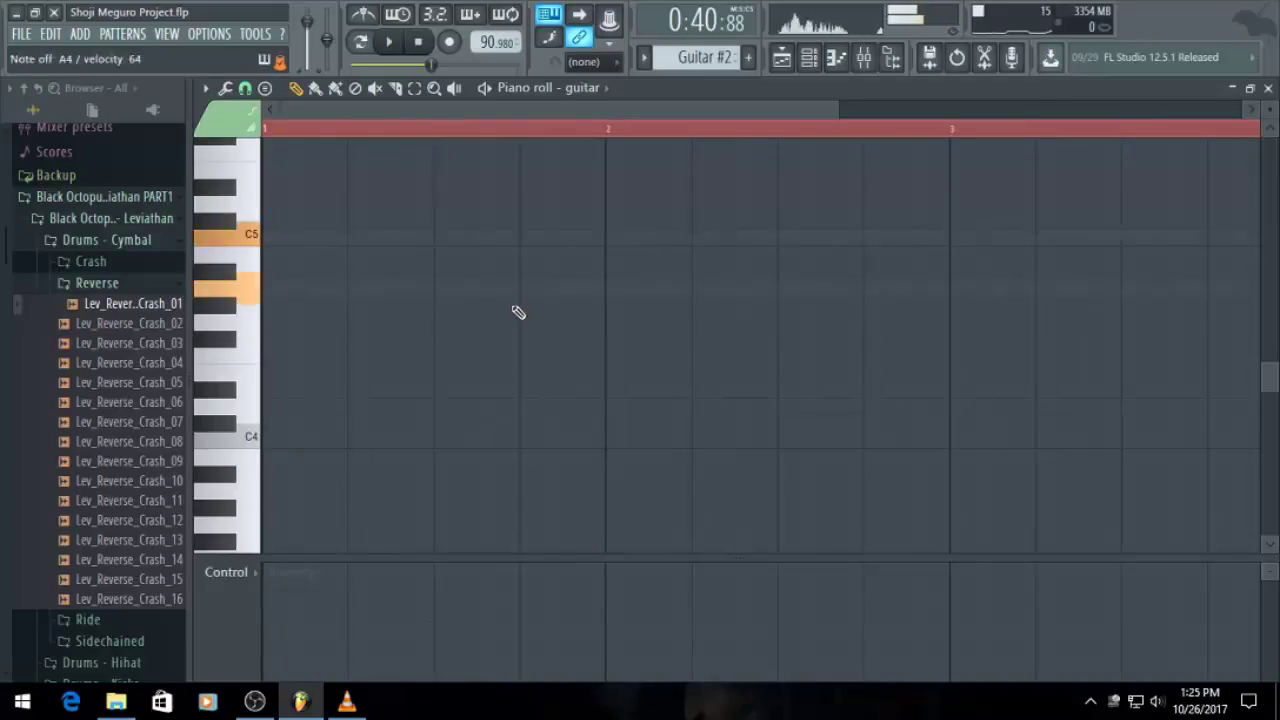
Add two half-beat pairs of C5 and A4 on beat 3 of bar 1 in Guitar #2 and play them with the song
{"action": "left_click", "coordinate": [440, 253]}
{"action": "left_click_drag", "start_coordinate": [440, 233], "coordinate": [436, 287]}
{"action": "left_click", "coordinate": [446, 239]}
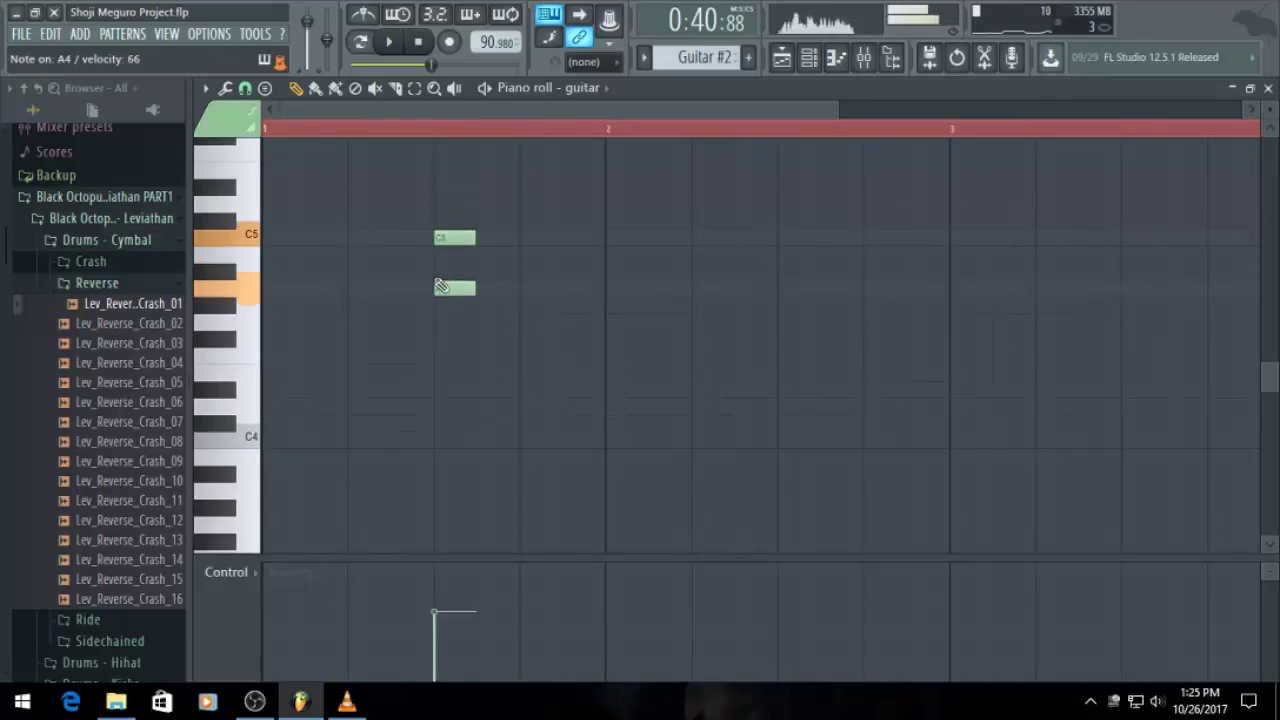
{"action": "left_click", "coordinate": [483, 239]}
{"action": "left_click", "coordinate": [504, 287]}
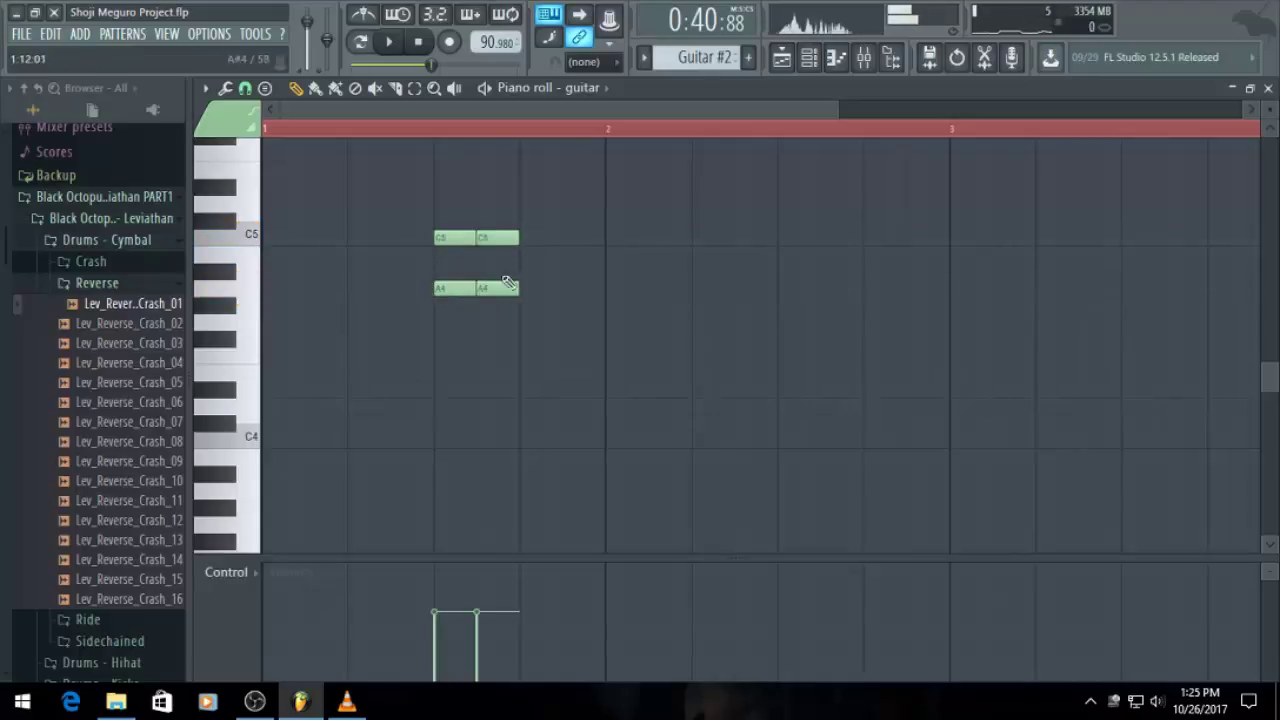
{"action": "left_click", "coordinate": [782, 57]}
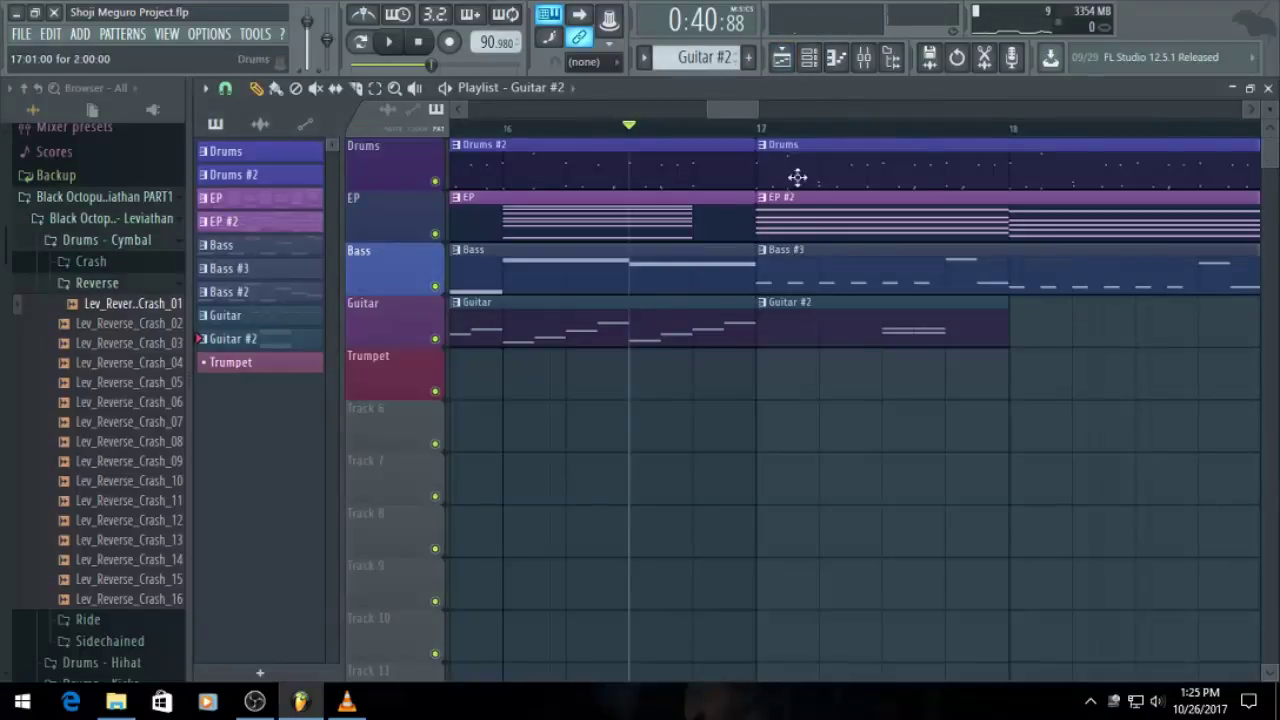
{"action": "key", "text": "space"}
{"action": "left_click", "coordinate": [836, 57]}
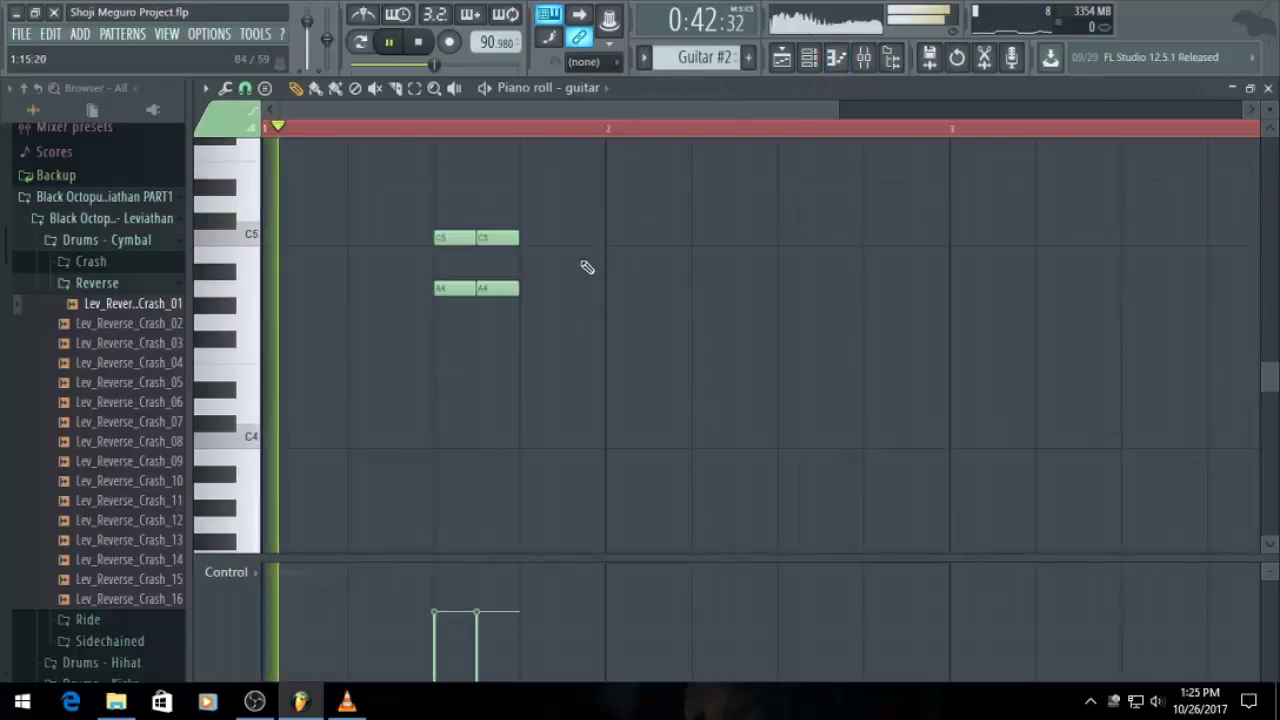
{"action": "key", "text": "space"}
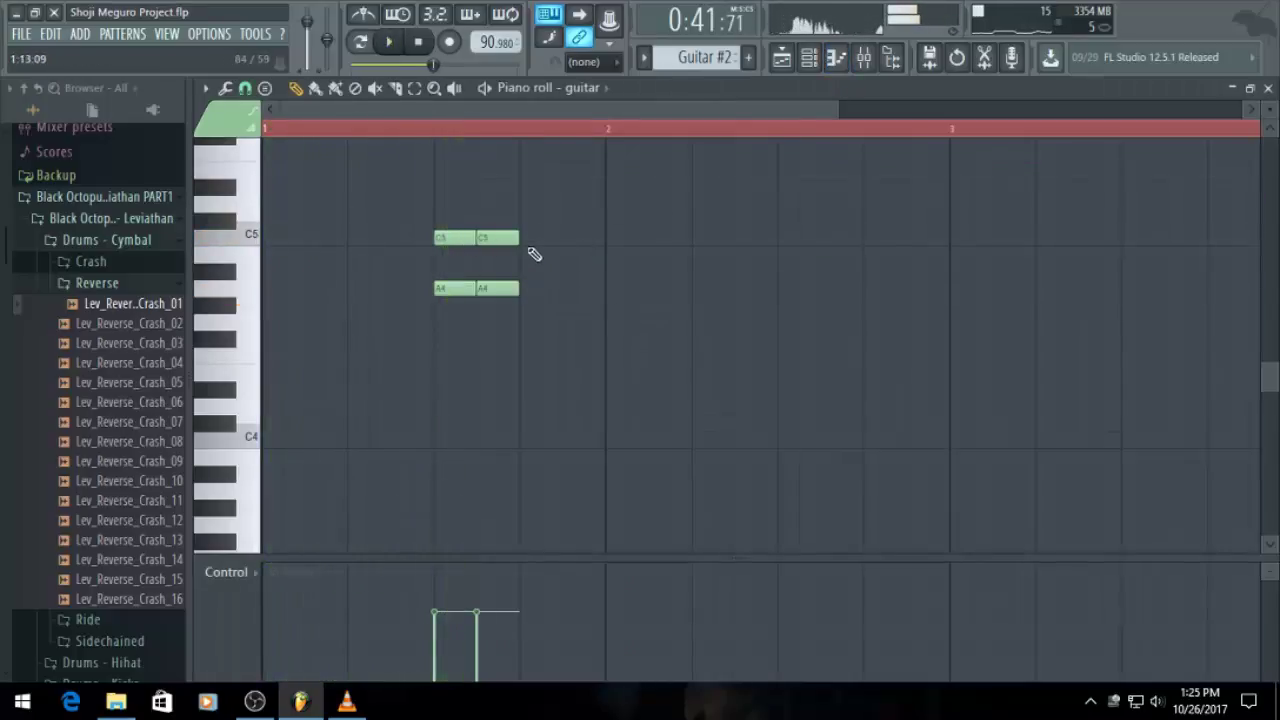
Rework bar 1 of Guitar #2: one-beat C5 and A4 on beat 3, half-beat C5/A4 and B4/G4 pairs on beat 4
{"action": "right_click", "coordinate": [497, 238]}
{"action": "right_click", "coordinate": [497, 288]}
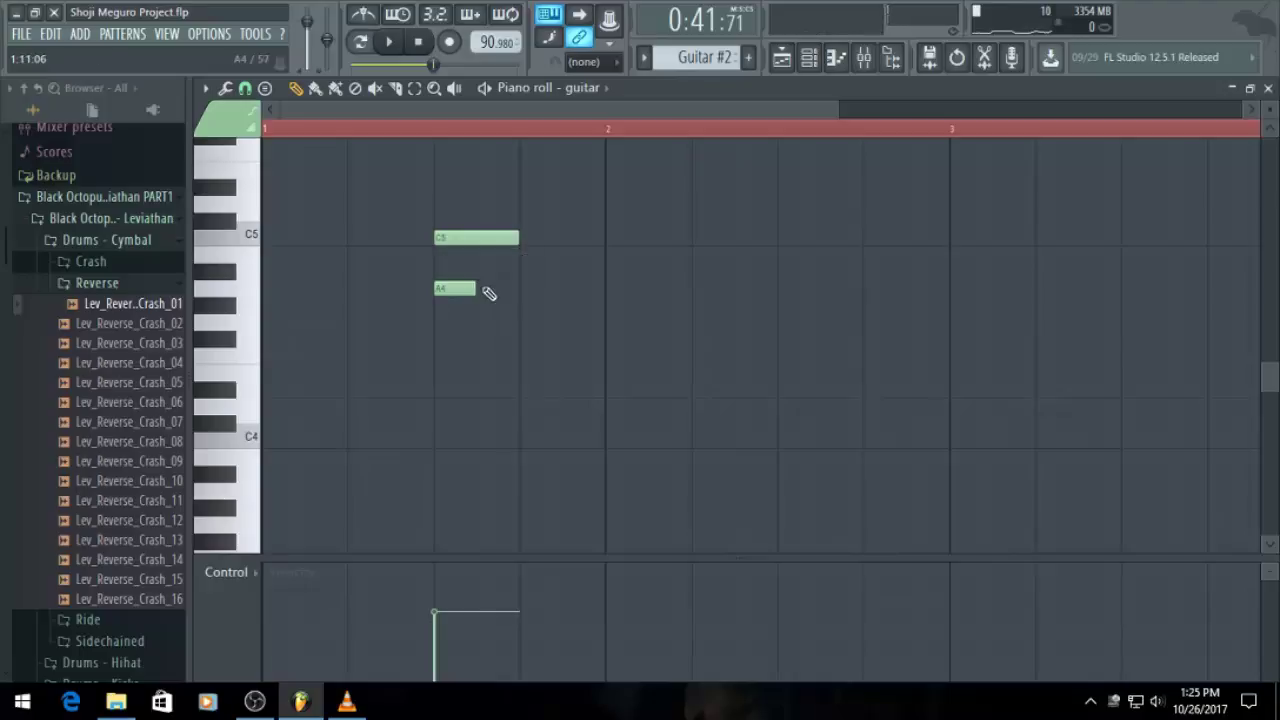
{"action": "left_click", "coordinate": [524, 238]}
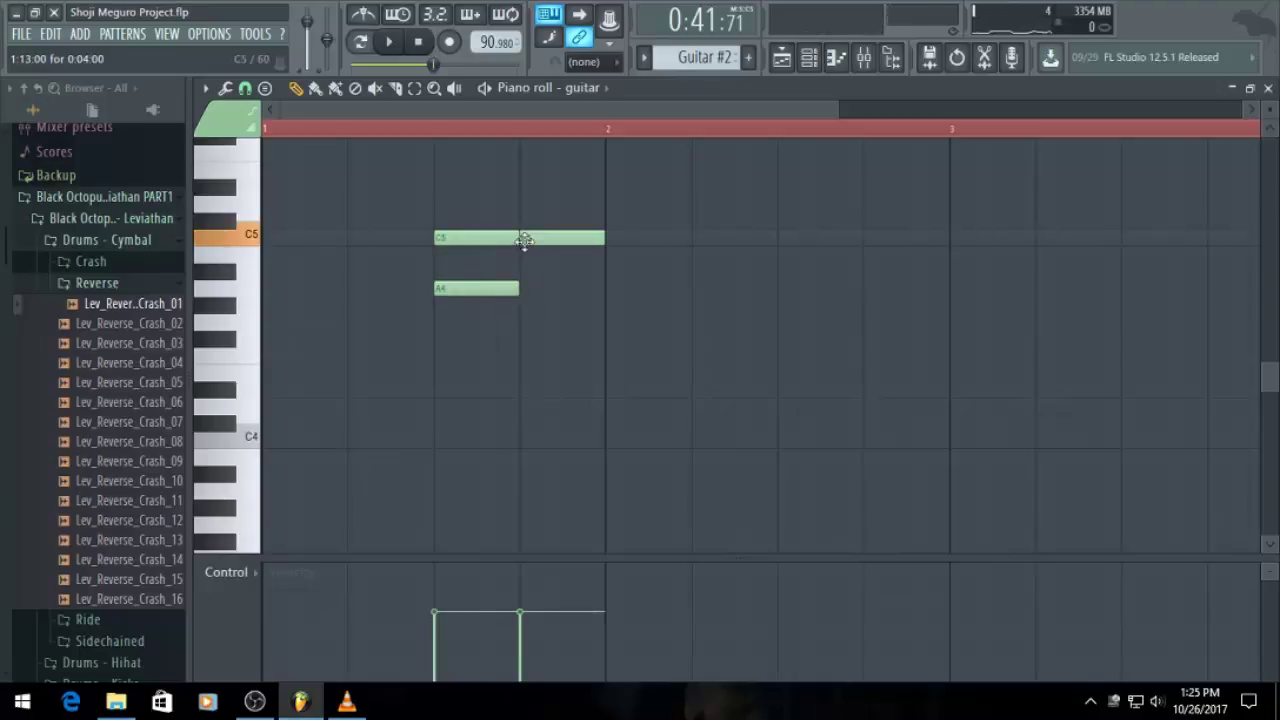
{"action": "left_click", "coordinate": [527, 288]}
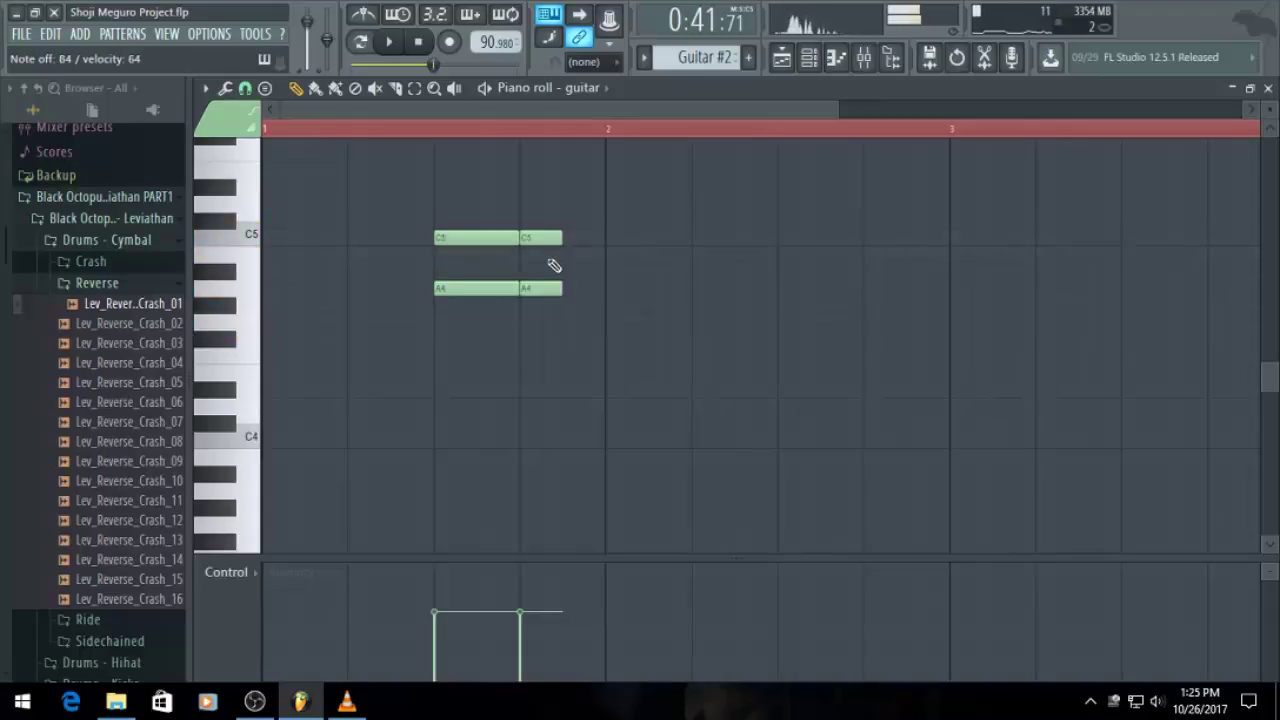
{"action": "left_click", "coordinate": [577, 256]}
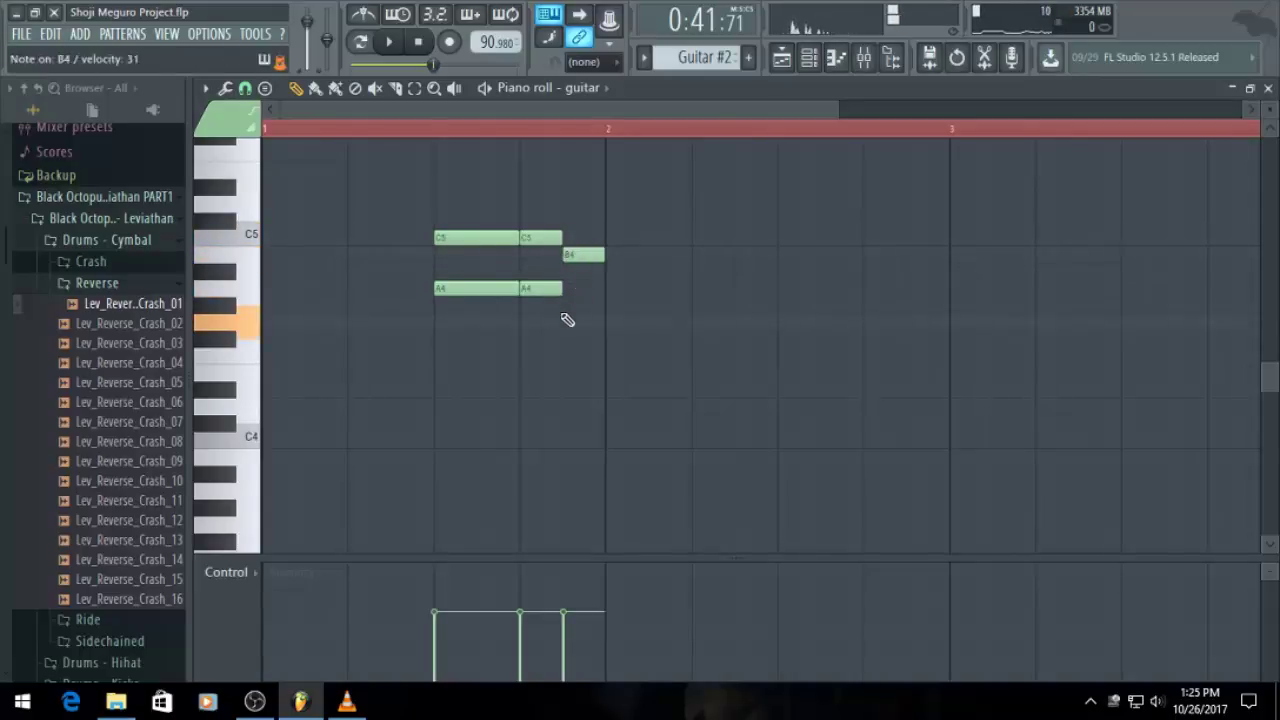
{"action": "left_click", "coordinate": [572, 322]}
Save the project and duplicate the complete bar 1 guitar phrase into bars 2, 3 and 4
{"action": "key", "text": "ctrl+a"}
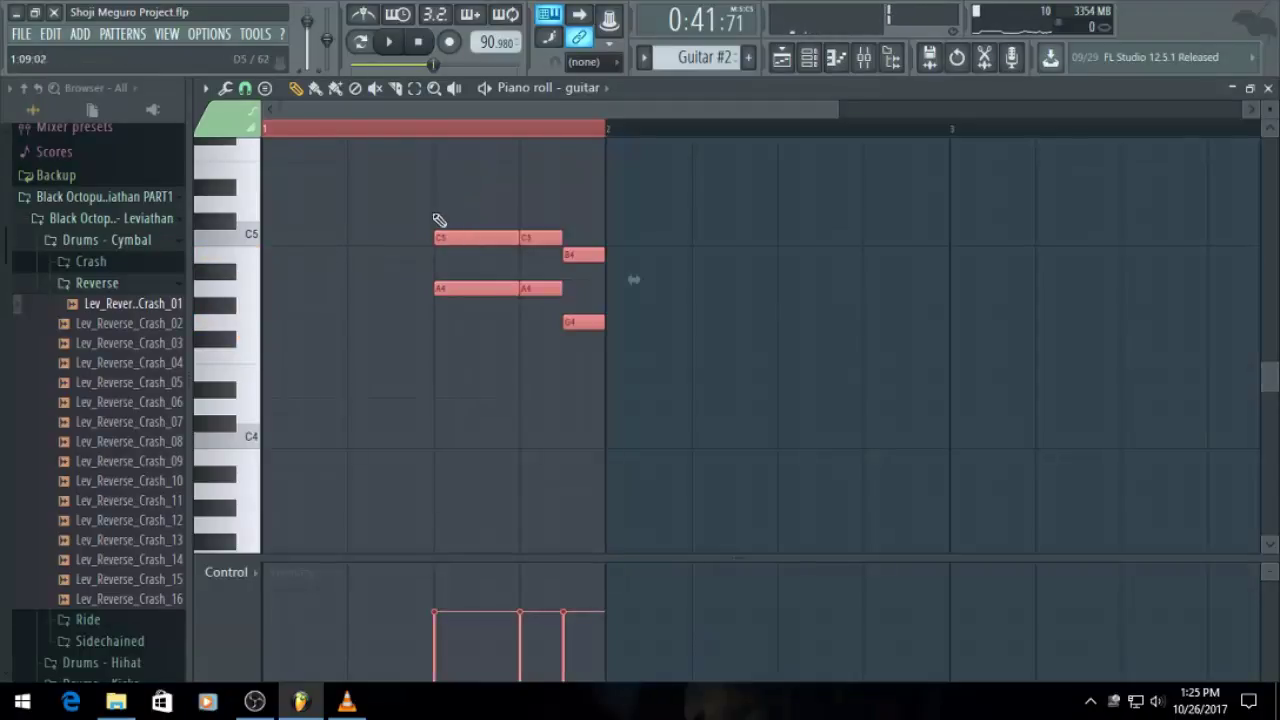
{"action": "key", "text": "ctrl+s"}
{"action": "key", "text": "ctrl+b"}
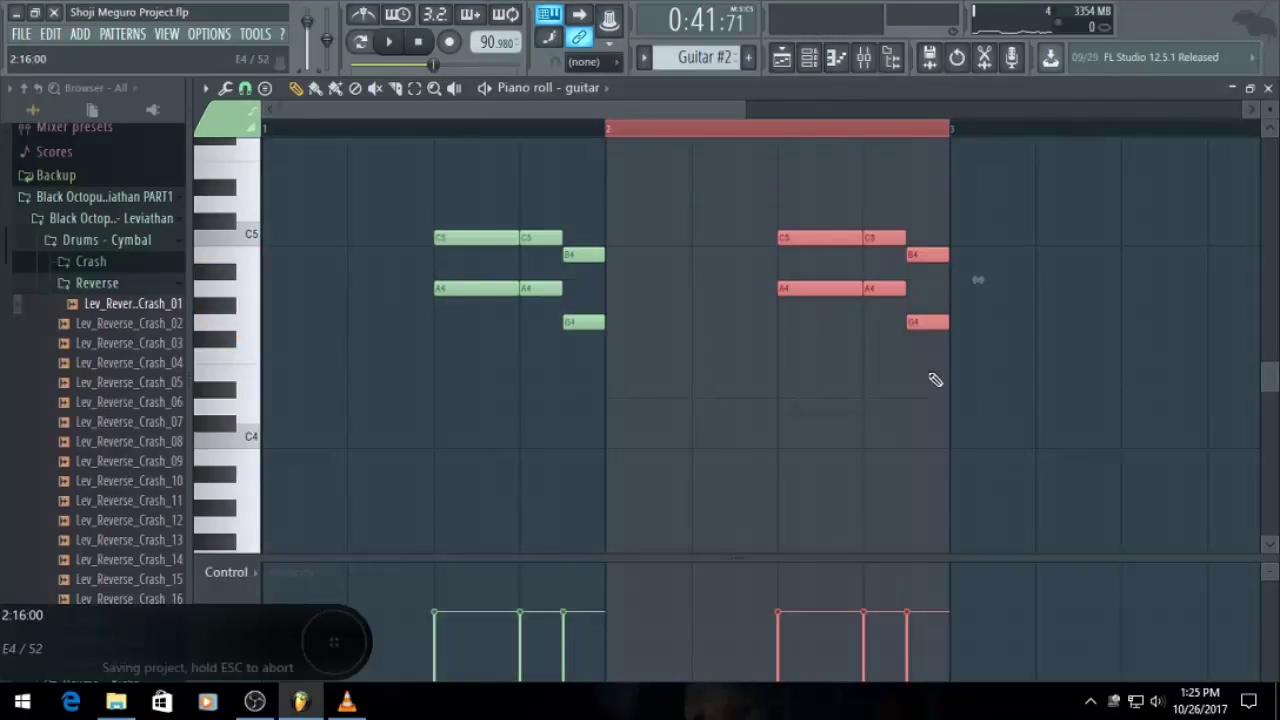
{"action": "key", "text": "ctrl+b"}
{"action": "key", "text": "ctrl+b"}
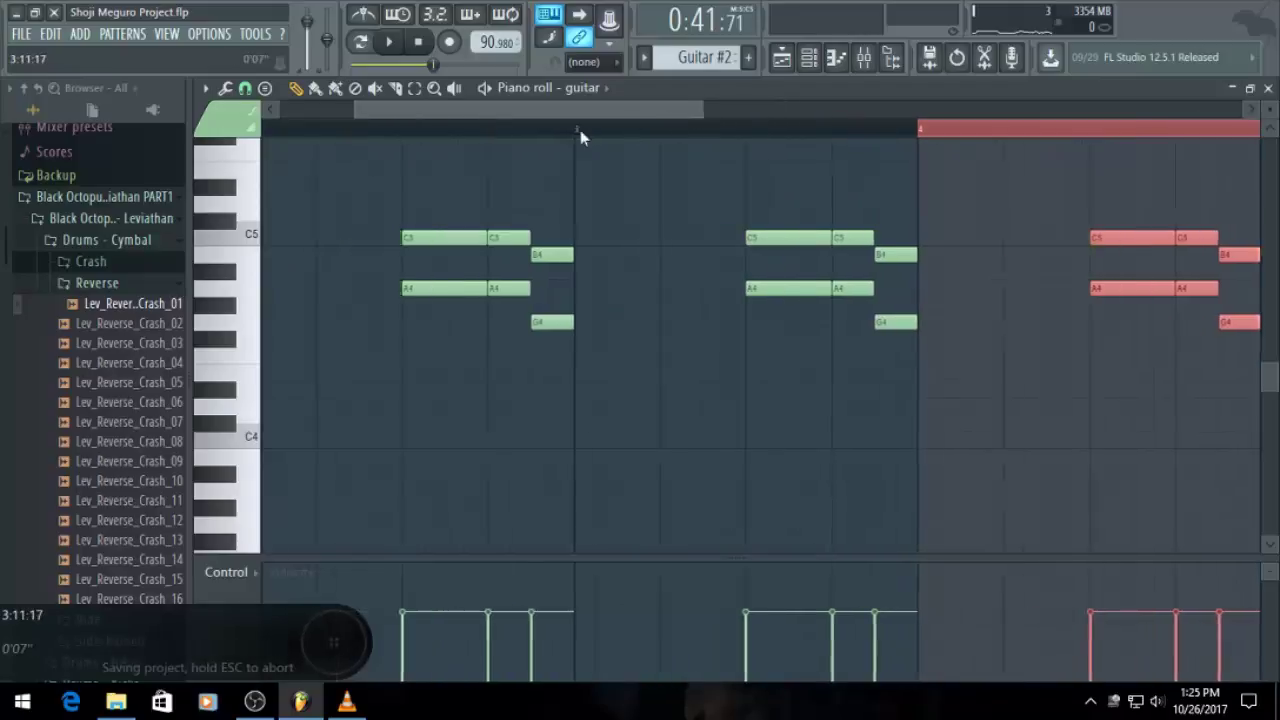
Play the song from bar 1 of Guitar #2 to hear the repeated phrase in context
{"action": "left_click_drag", "start_coordinate": [580, 130], "coordinate": [432, 124]}
{"action": "key", "text": "space"}
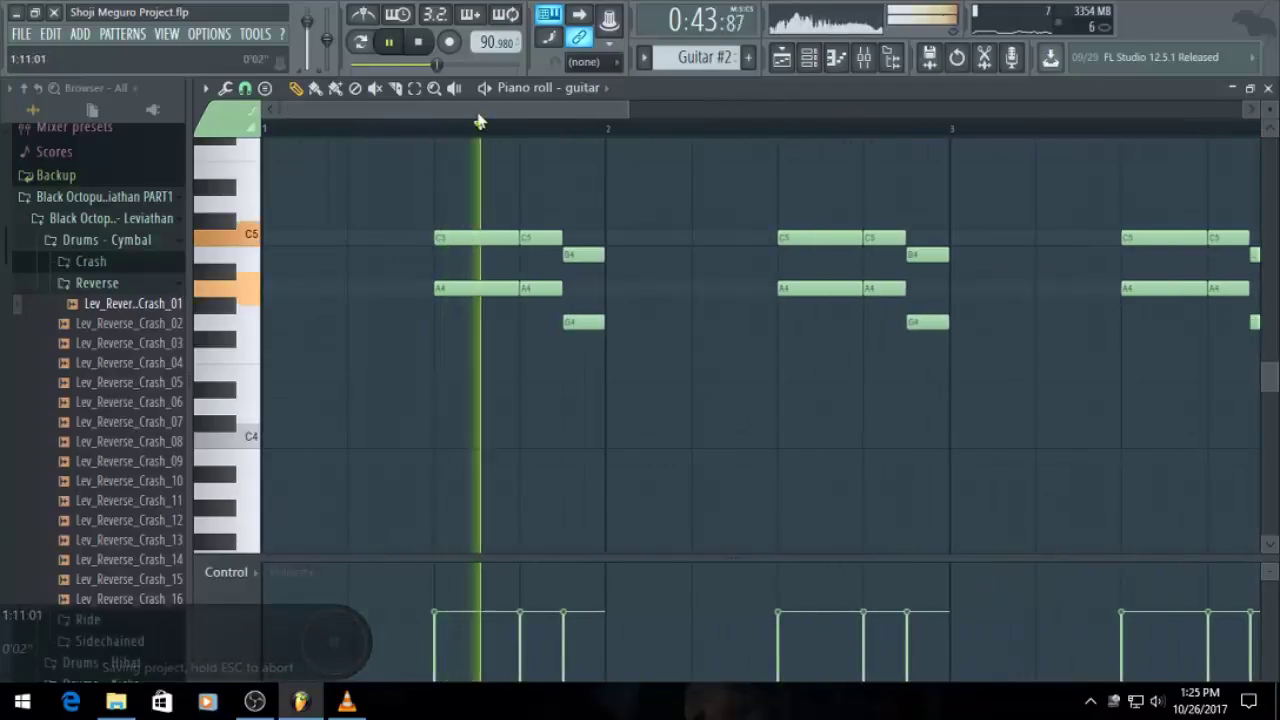
{"action": "scroll", "coordinate": [660, 310], "scroll_direction": "down", "scroll_amount": 1}
{"action": "scroll", "coordinate": [680, 358], "scroll_direction": "down", "scroll_amount": 1}
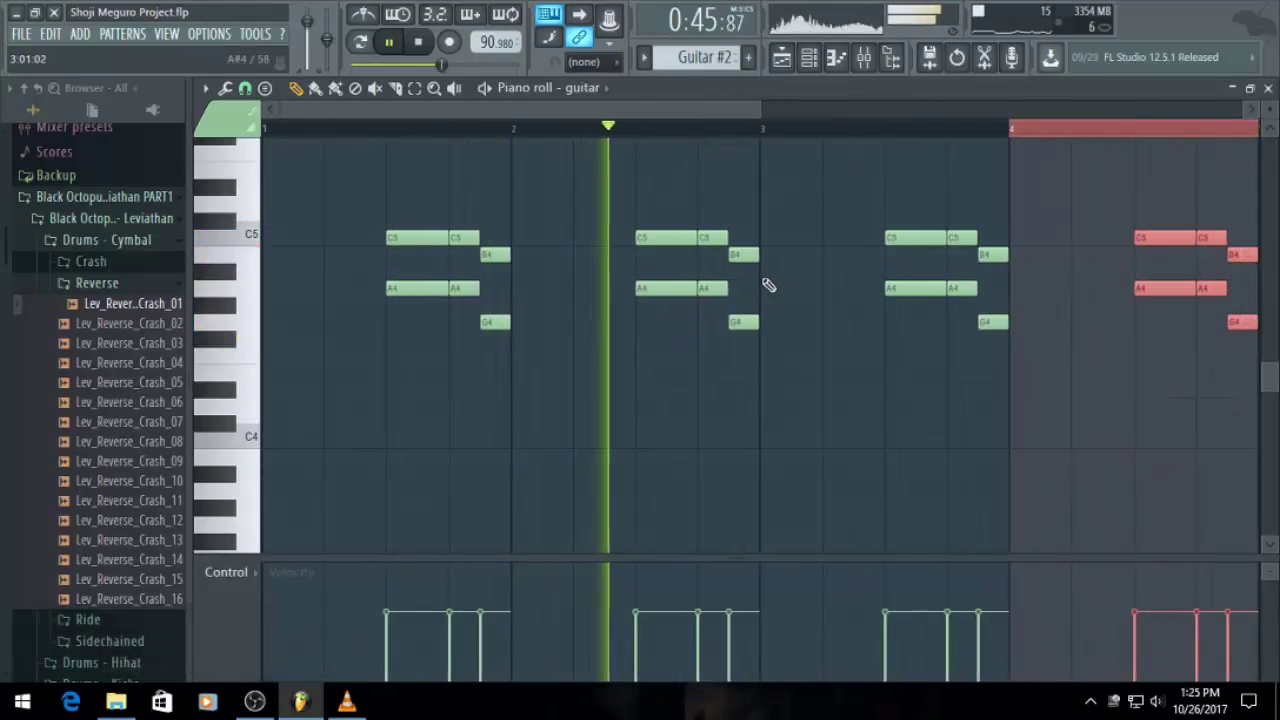
{"action": "key", "text": "space"}
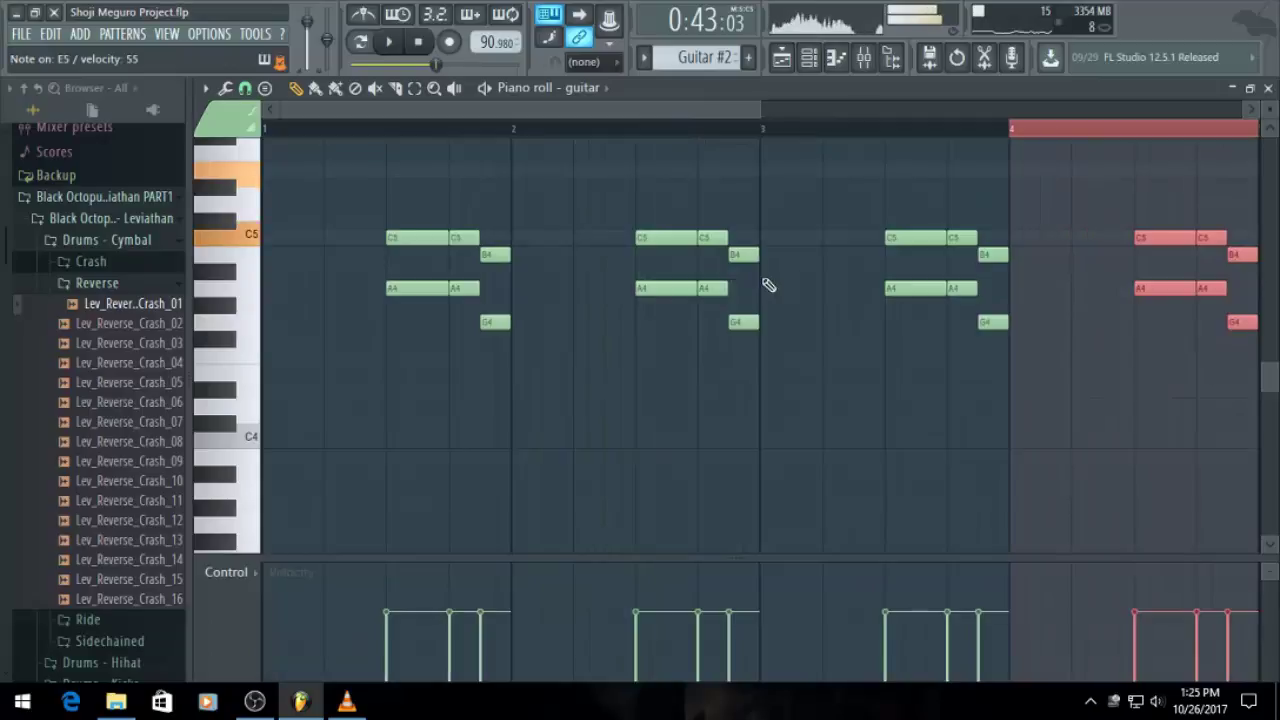
Change beat 4 of bar 2 in Guitar #2 to an E5/C5 pair followed by a C5/A4 pair
{"action": "left_click", "coordinate": [701, 177]}
{"action": "right_click", "coordinate": [712, 288]}
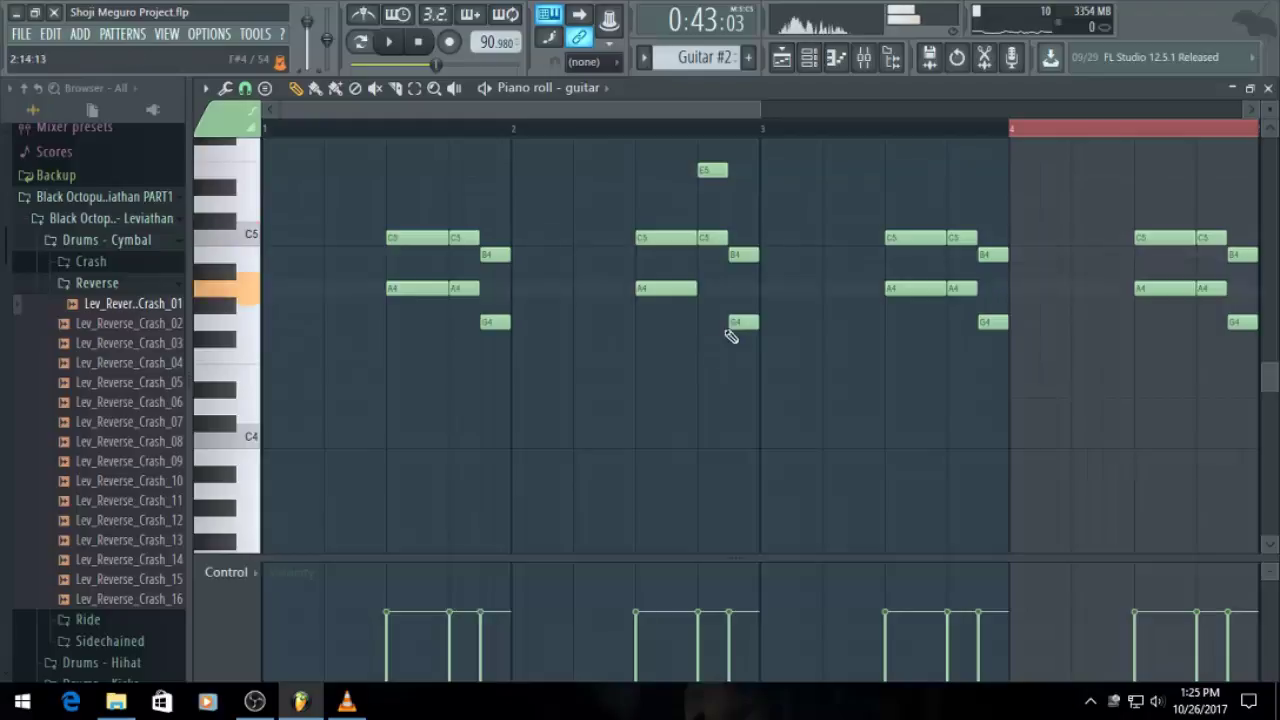
{"action": "left_click", "coordinate": [745, 290]}
{"action": "left_click_drag", "start_coordinate": [738, 252], "coordinate": [738, 237]}
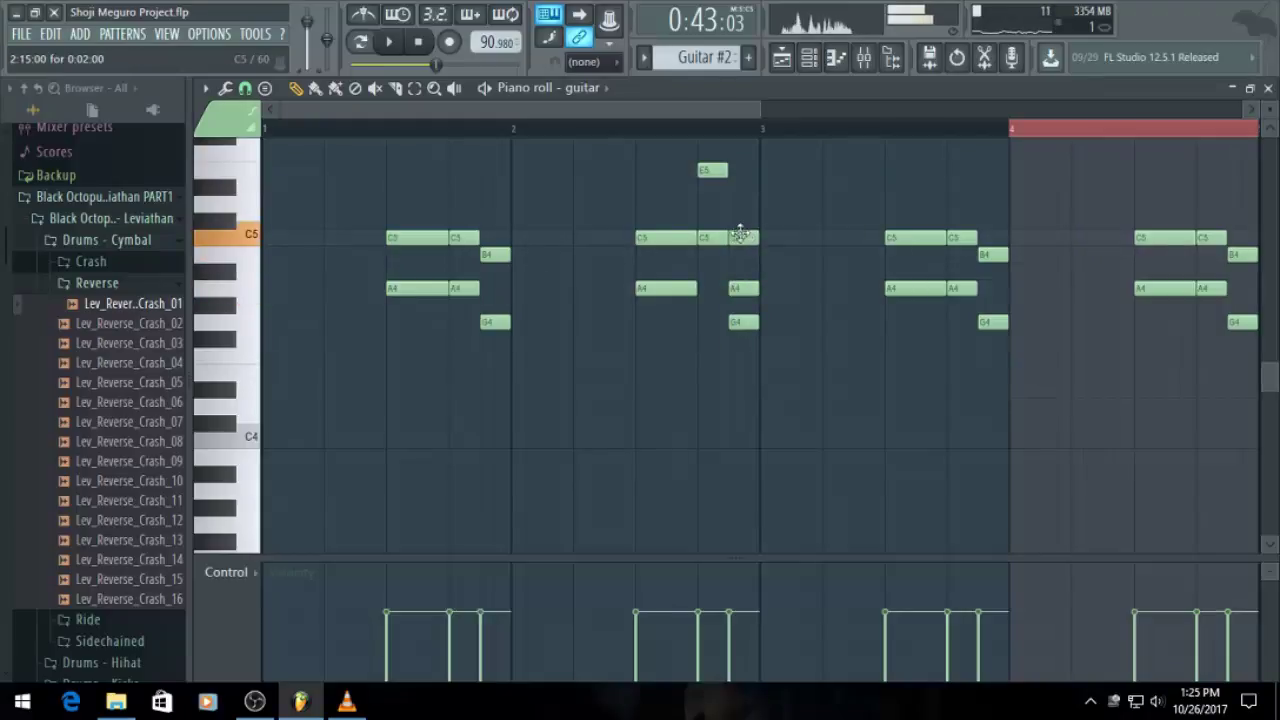
{"action": "right_click", "coordinate": [742, 321]}
{"action": "scroll", "coordinate": [960, 414], "scroll_direction": "down", "scroll_amount": 3}
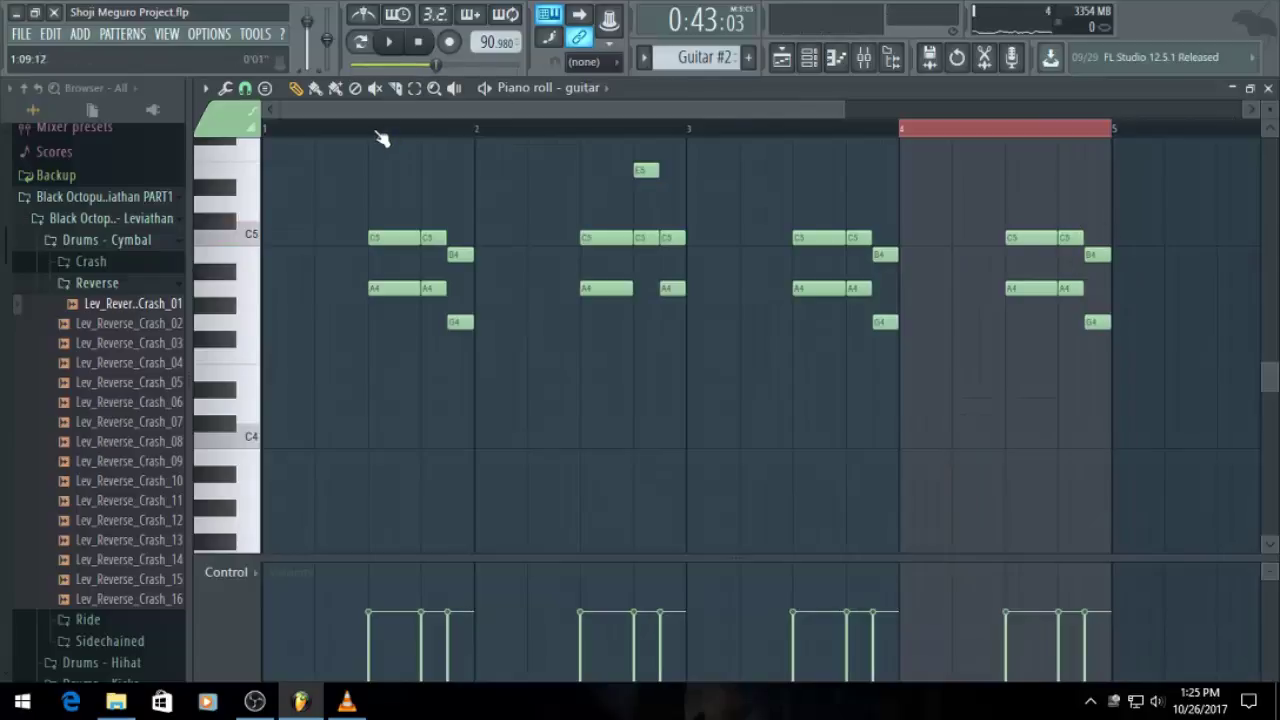
Play the song while deleting all the beat 4 notes from bar 4 of Guitar #2
{"action": "key", "text": "space"}
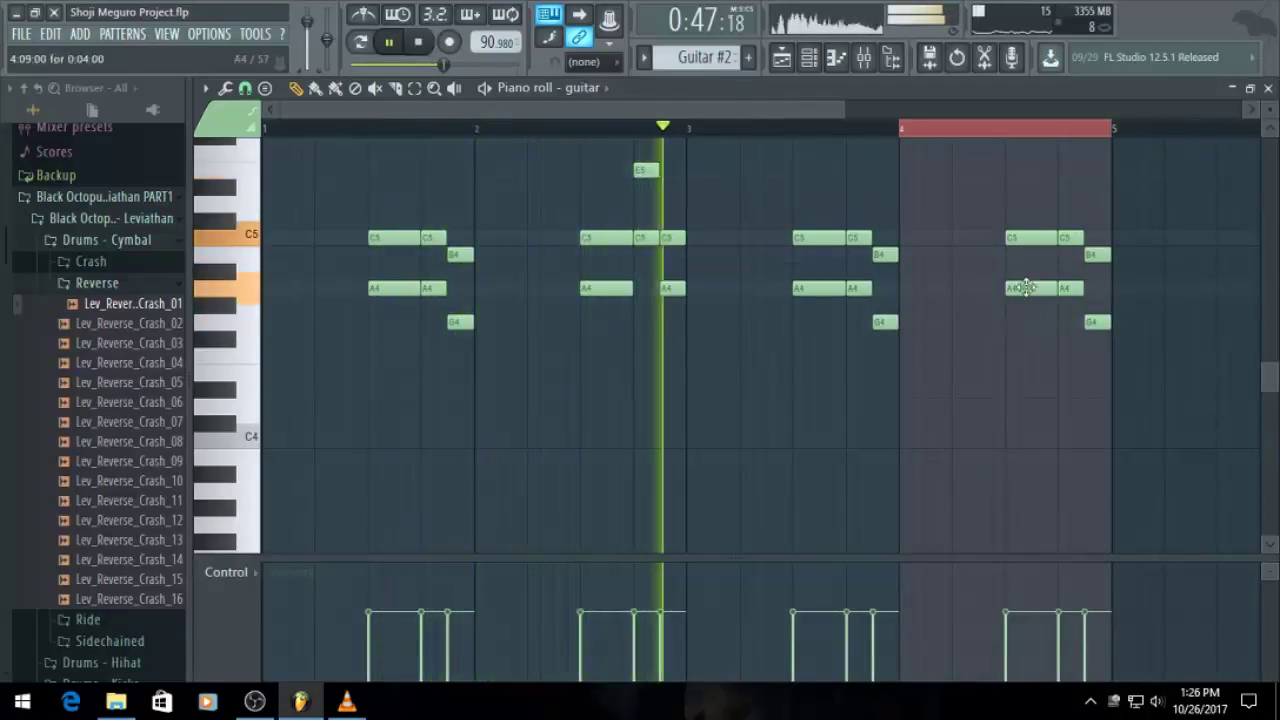
{"action": "right_click", "coordinate": [1074, 291]}
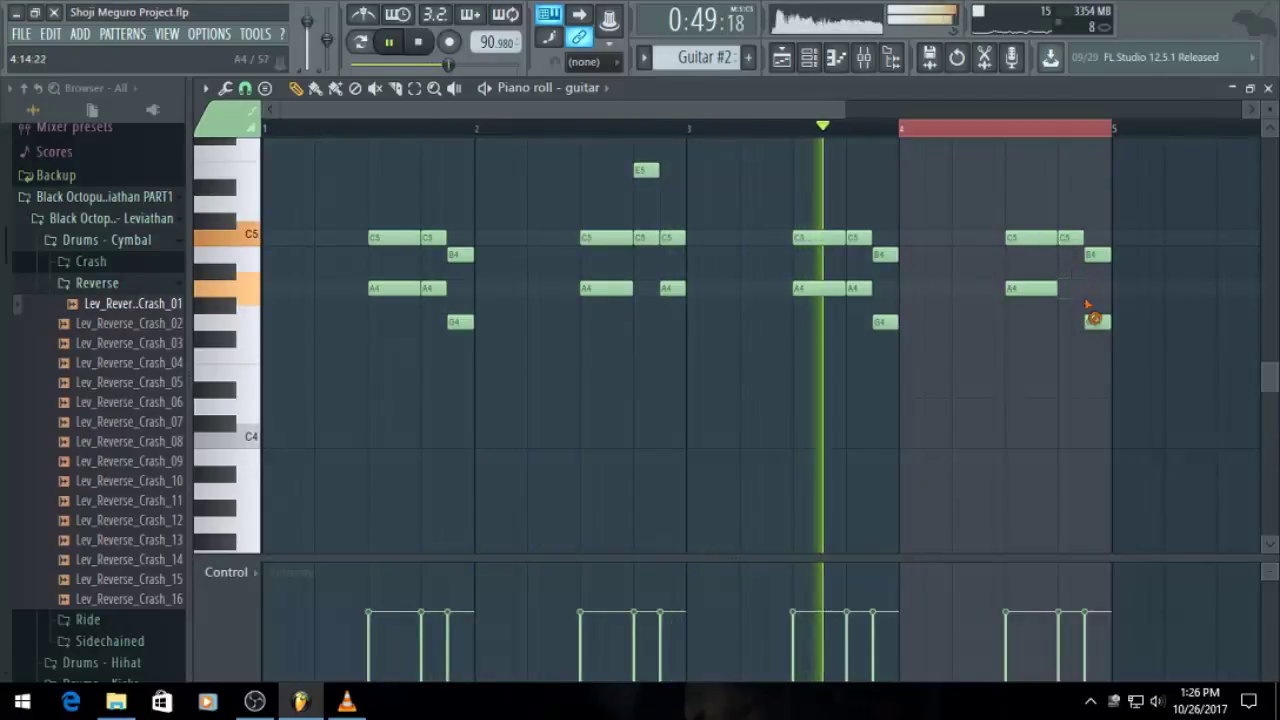
{"action": "right_click", "coordinate": [1094, 318]}
{"action": "right_click", "coordinate": [1097, 254]}
{"action": "right_click", "coordinate": [1070, 237]}
{"action": "key", "text": "space"}
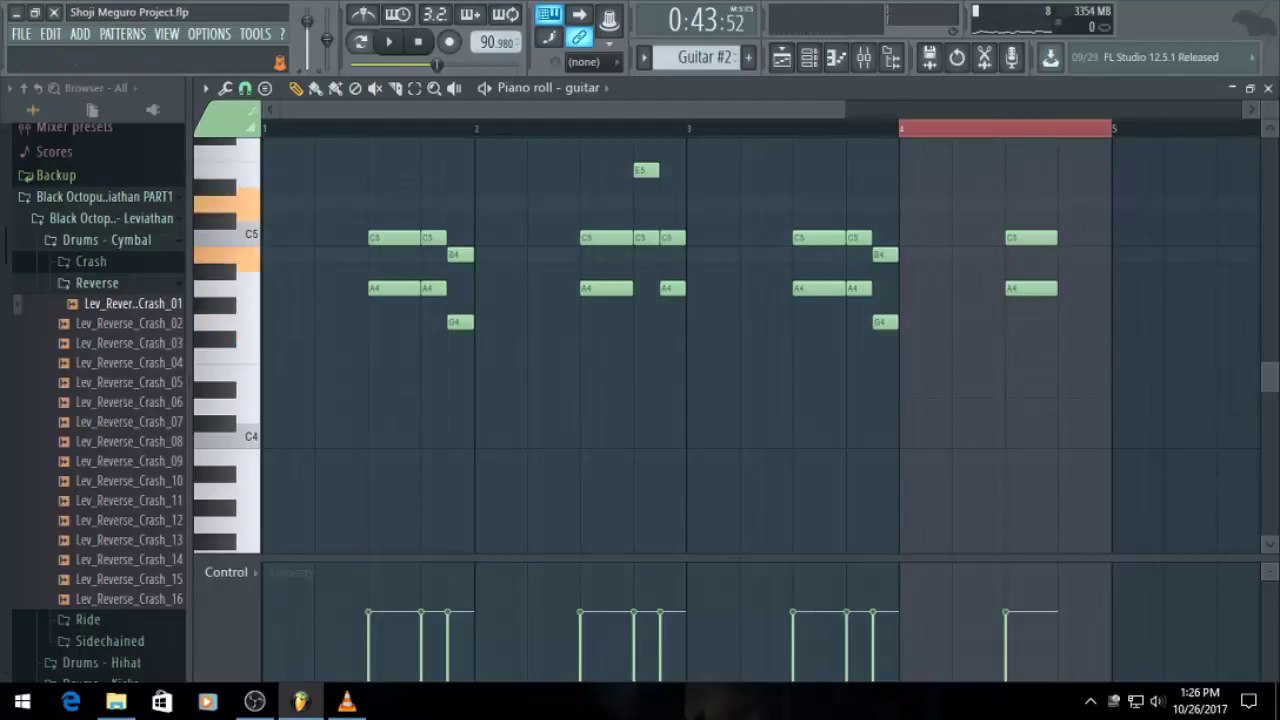
Change the one-beat pair on beat 3 of bar 4 from C5 and A4 to D5 and B4
{"action": "scroll", "coordinate": [421, 177], "scroll_direction": "down", "scroll_amount": 1}
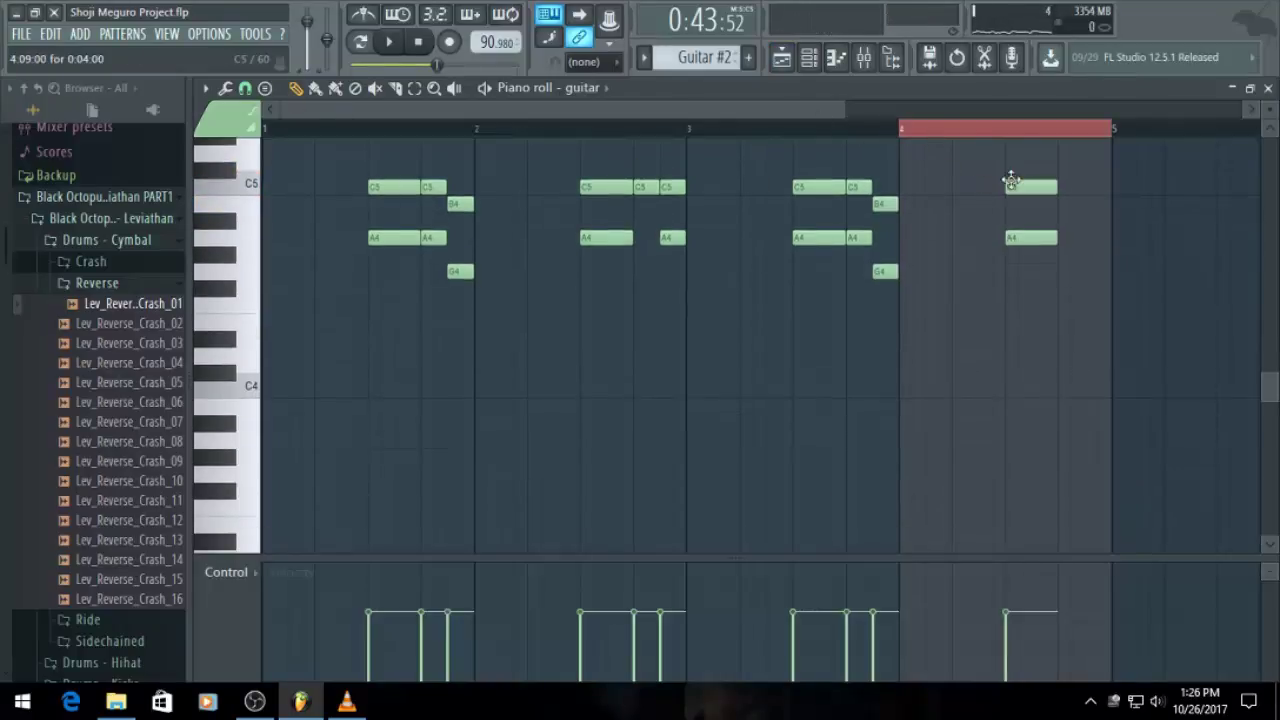
{"action": "left_click_drag", "start_coordinate": [1011, 181], "coordinate": [1010, 150]}
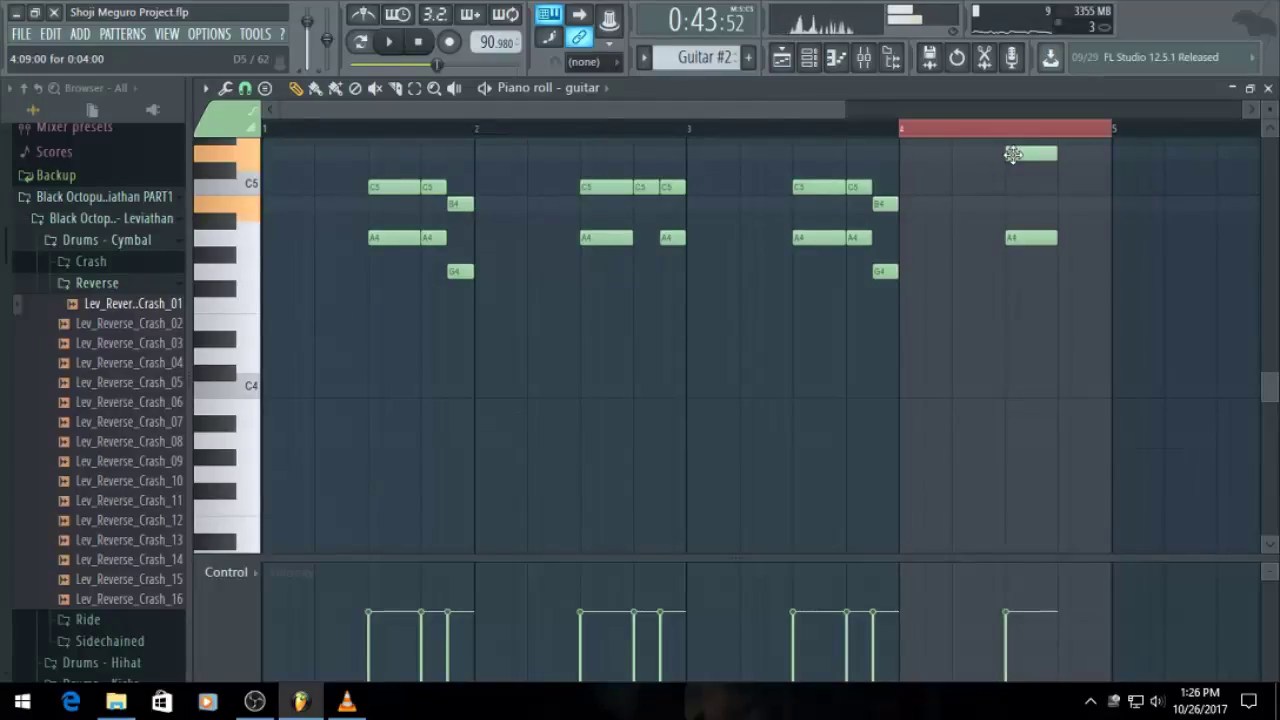
{"action": "left_click", "coordinate": [1011, 204]}
{"action": "right_click", "coordinate": [1008, 236]}
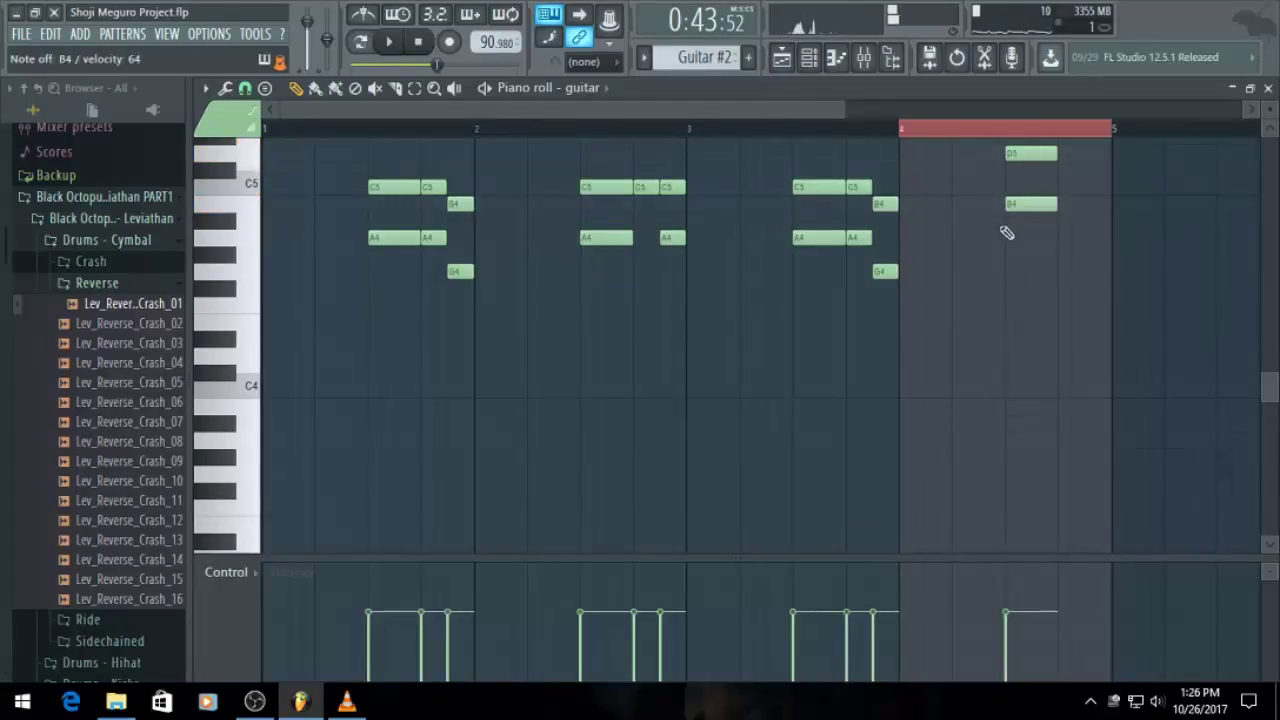
{"action": "left_click", "coordinate": [890, 220]}
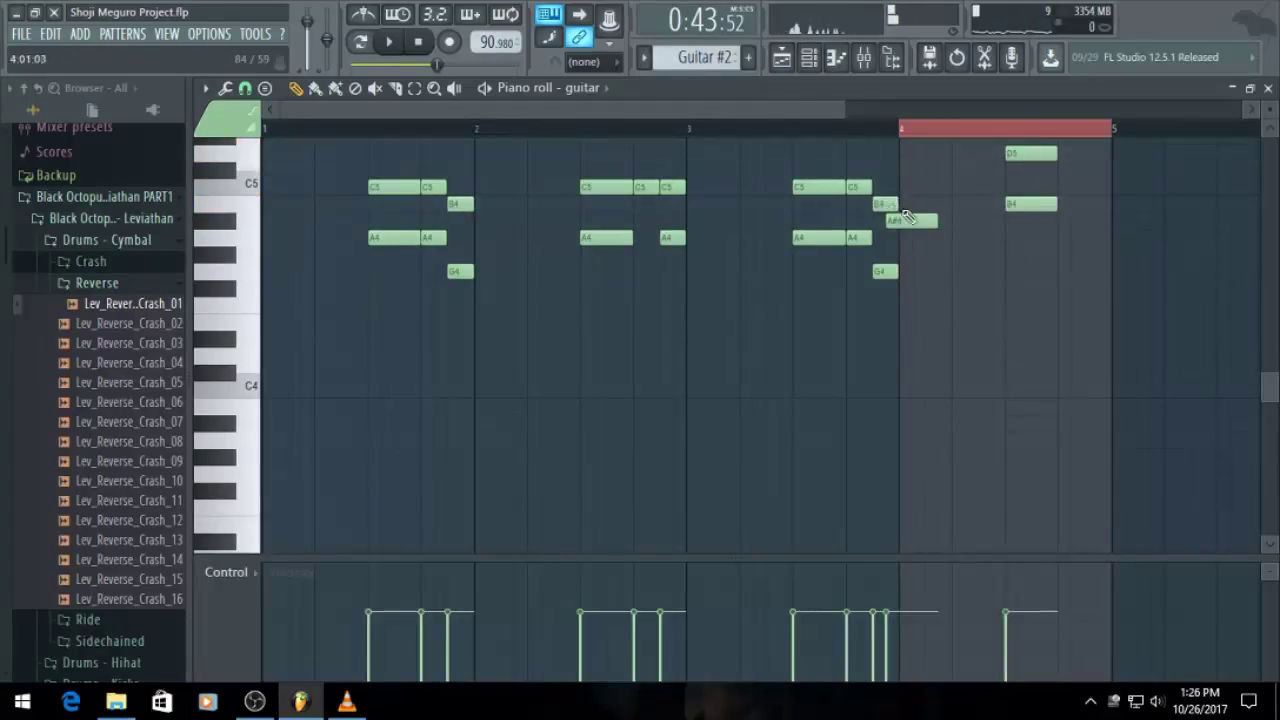
{"action": "right_click", "coordinate": [905, 220]}
{"action": "scroll", "coordinate": [1077, 186], "scroll_direction": "up", "scroll_amount": 3}
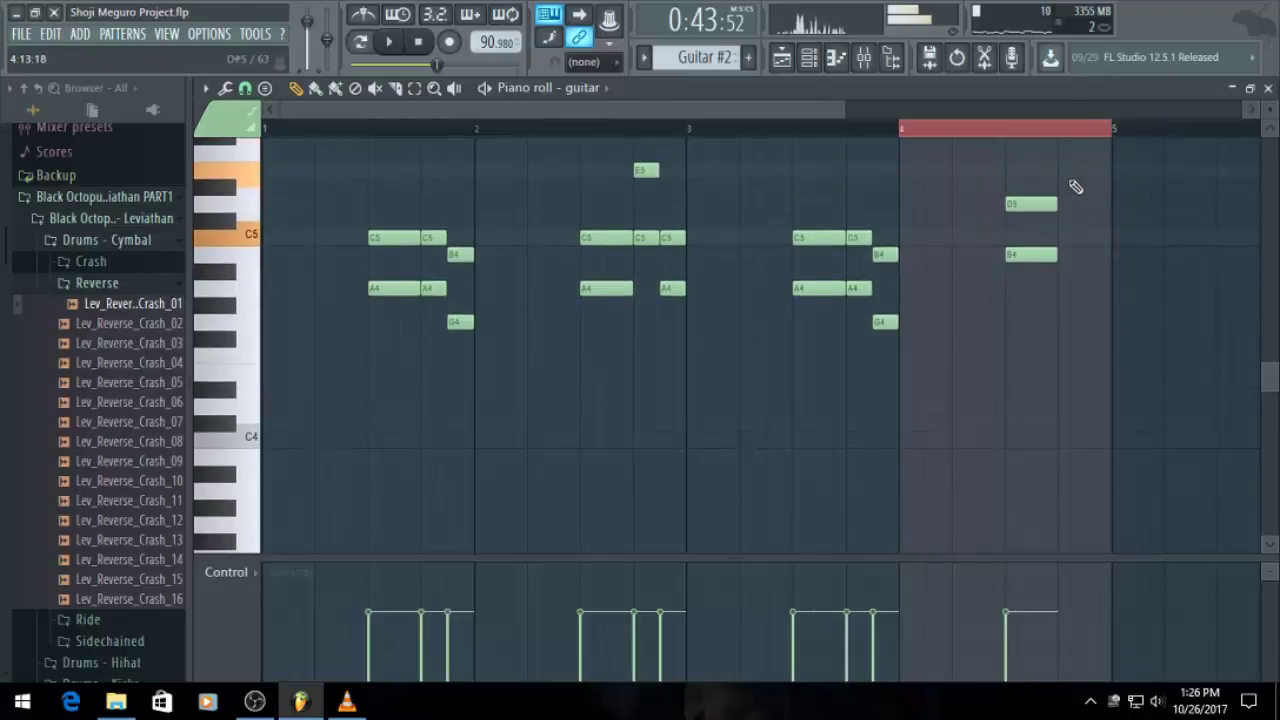
Fill beat 4 of bar 4 in Guitar #2 with half-beat pairs of E5/C5 and C5/A4
{"action": "left_click", "coordinate": [1064, 170]}
{"action": "left_click", "coordinate": [1065, 238]}
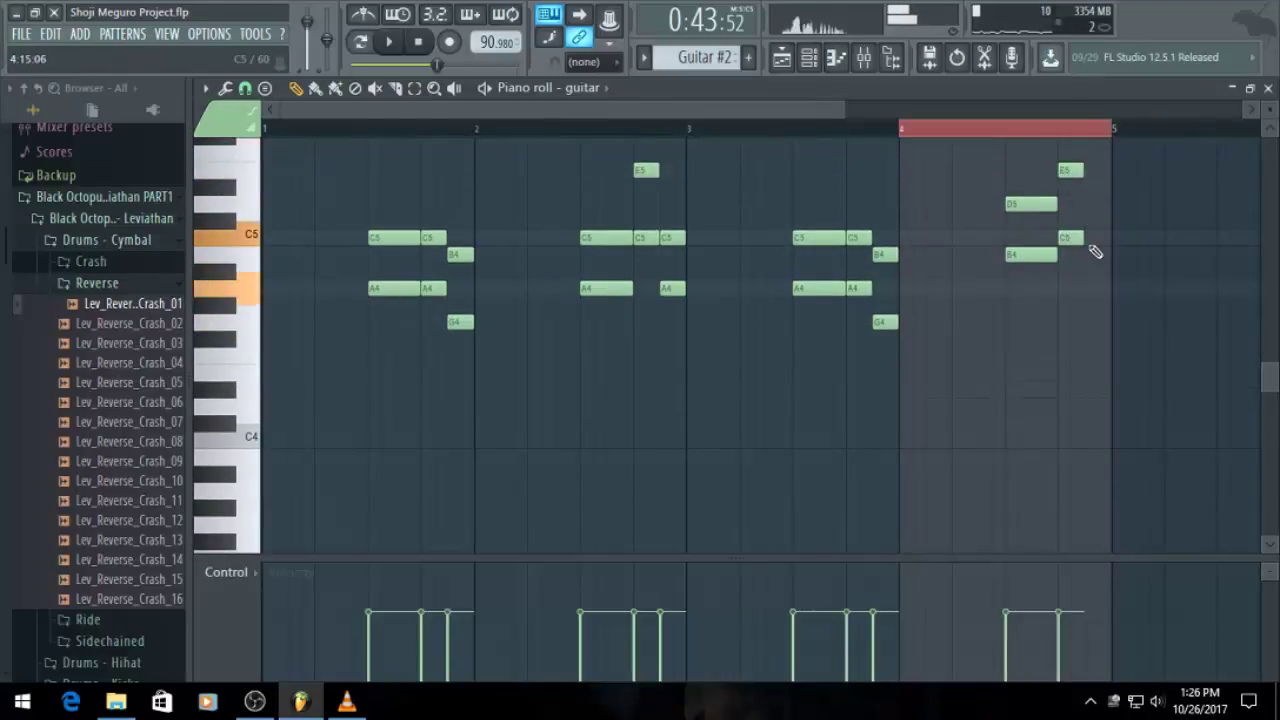
{"action": "left_click", "coordinate": [1090, 238]}
{"action": "left_click", "coordinate": [1091, 289]}
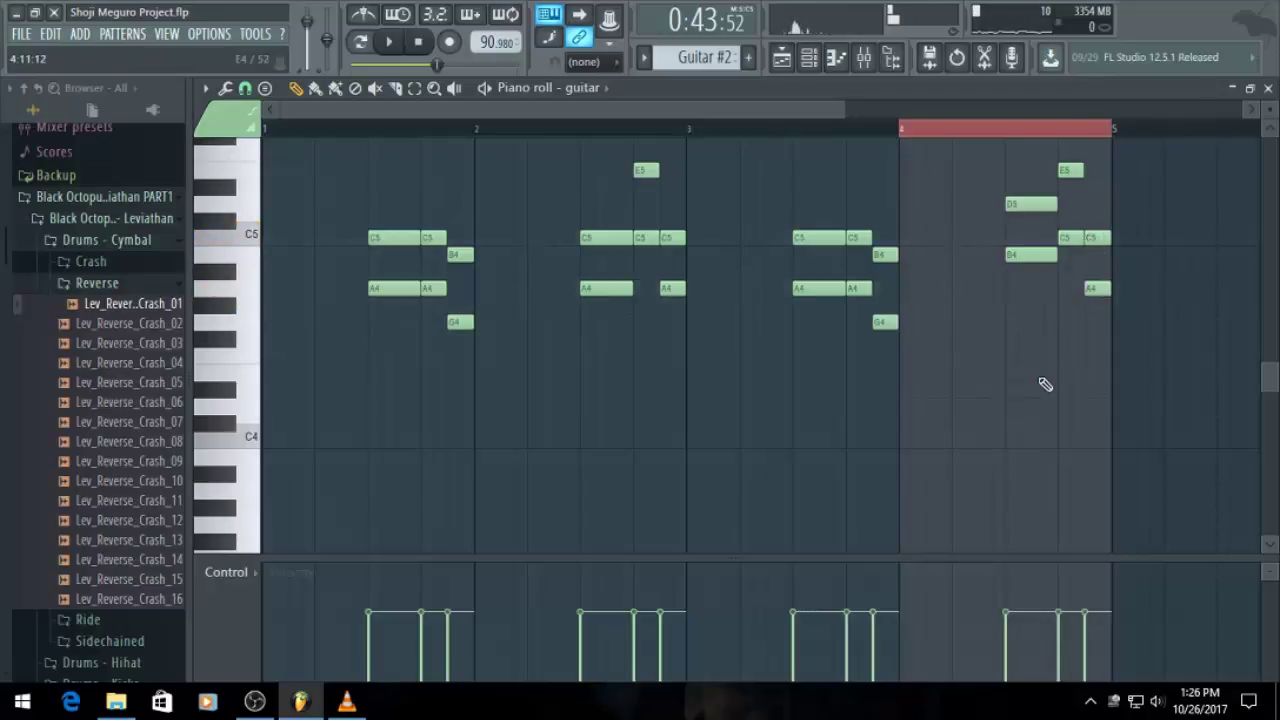
Return to the playlist and, with the song playing, place Guitar #2 on the Guitar track at bars 21, 25 and 29
{"action": "key", "text": "ctrl+a"}
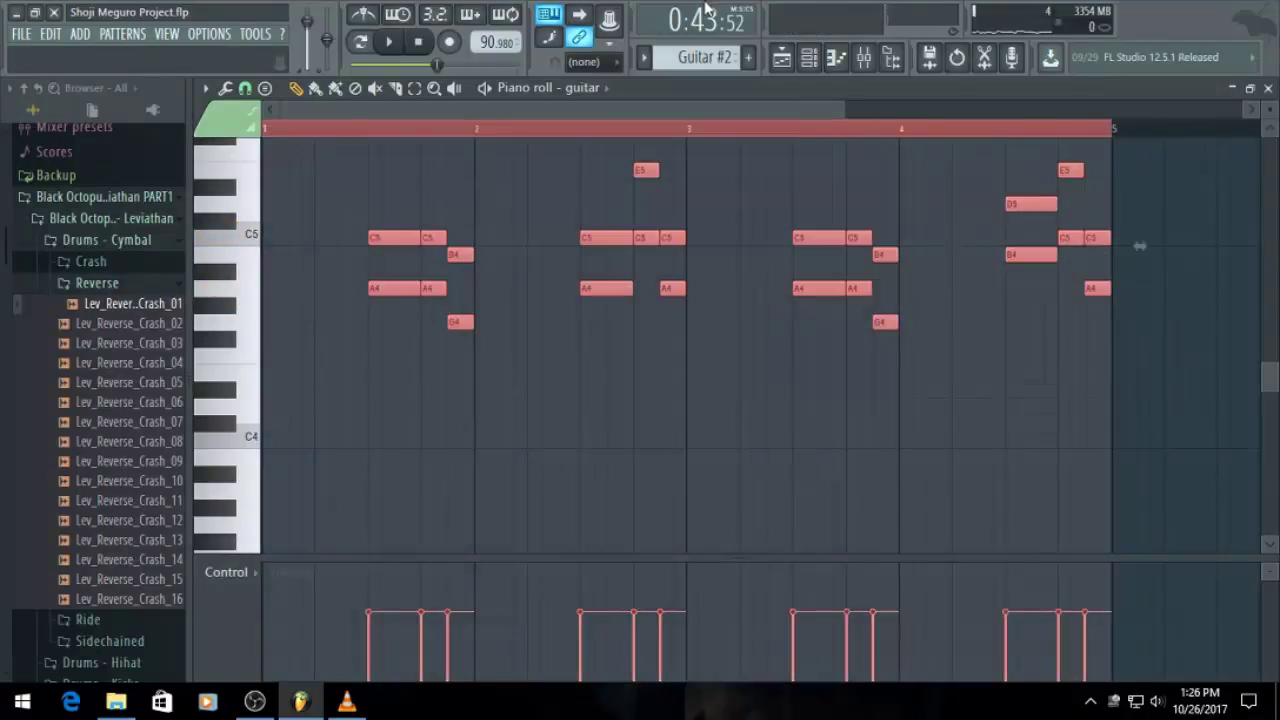
{"action": "left_click", "coordinate": [783, 60]}
{"action": "key", "text": "space"}
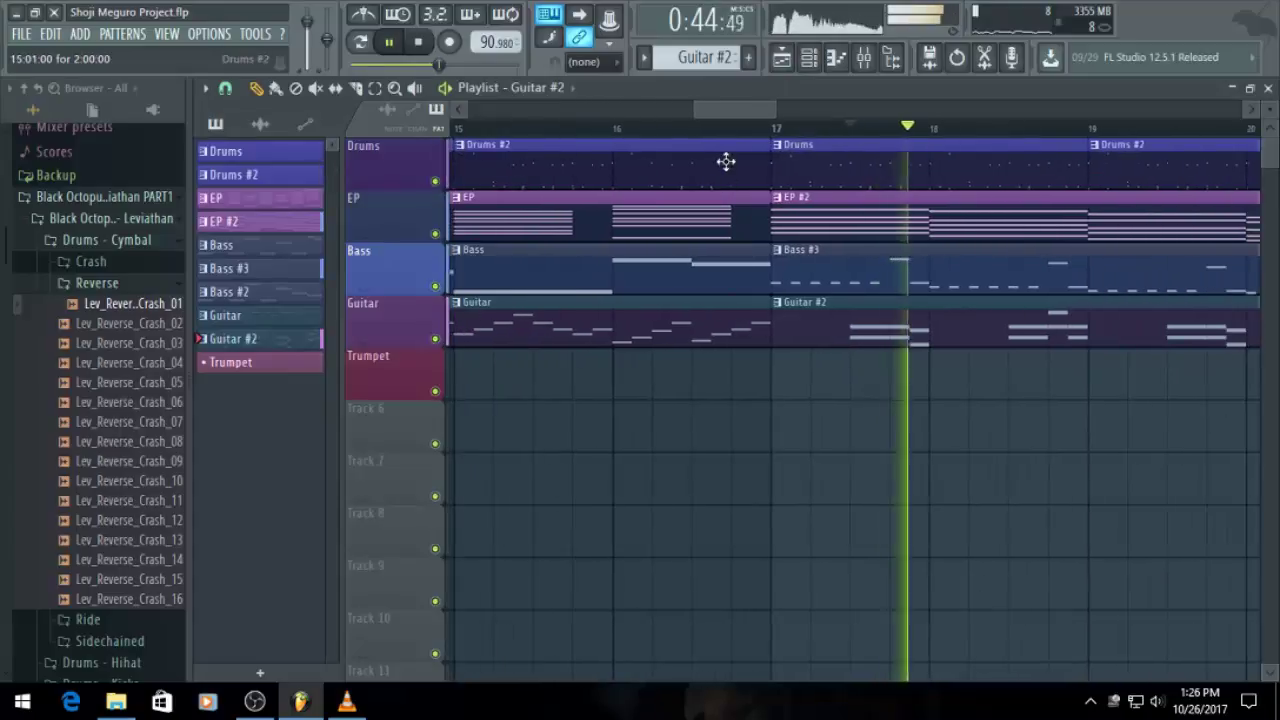
{"action": "scroll", "coordinate": [755, 135], "scroll_direction": "down", "scroll_amount": 3}
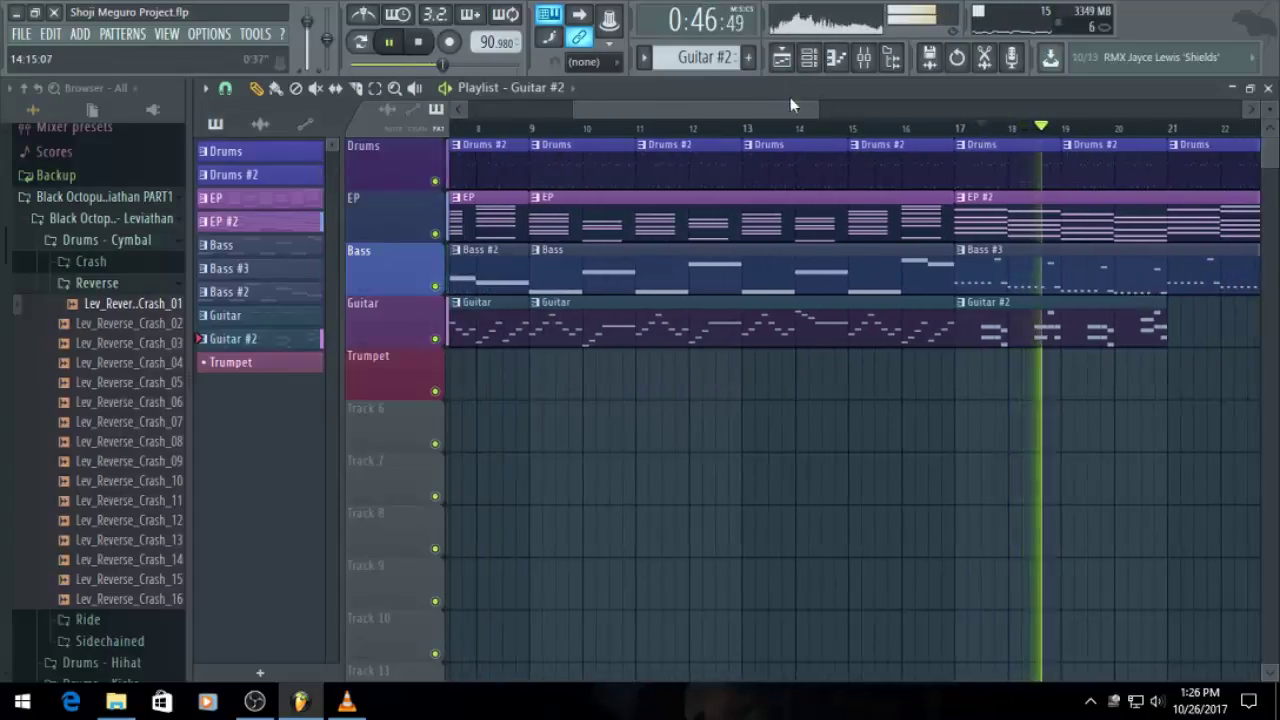
{"action": "scroll", "coordinate": [800, 210], "scroll_direction": "down", "scroll_amount": 3}
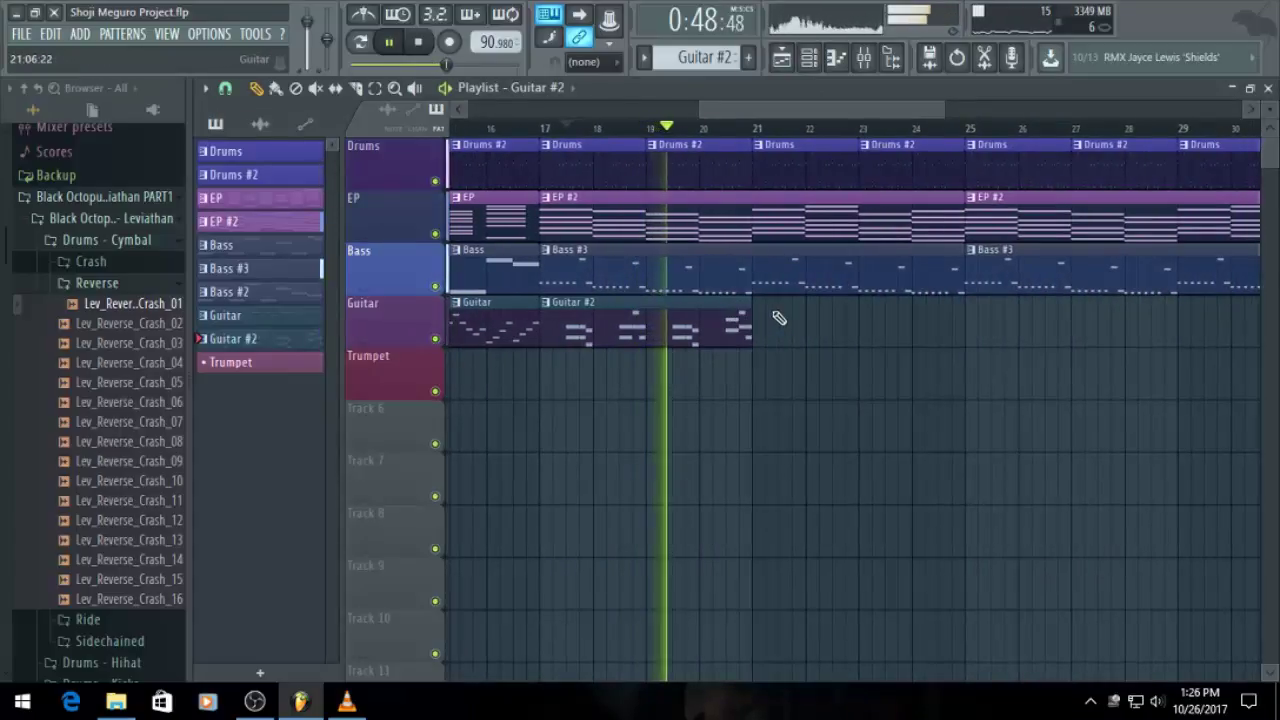
{"action": "left_click", "coordinate": [760, 315]}
{"action": "left_click", "coordinate": [983, 320]}
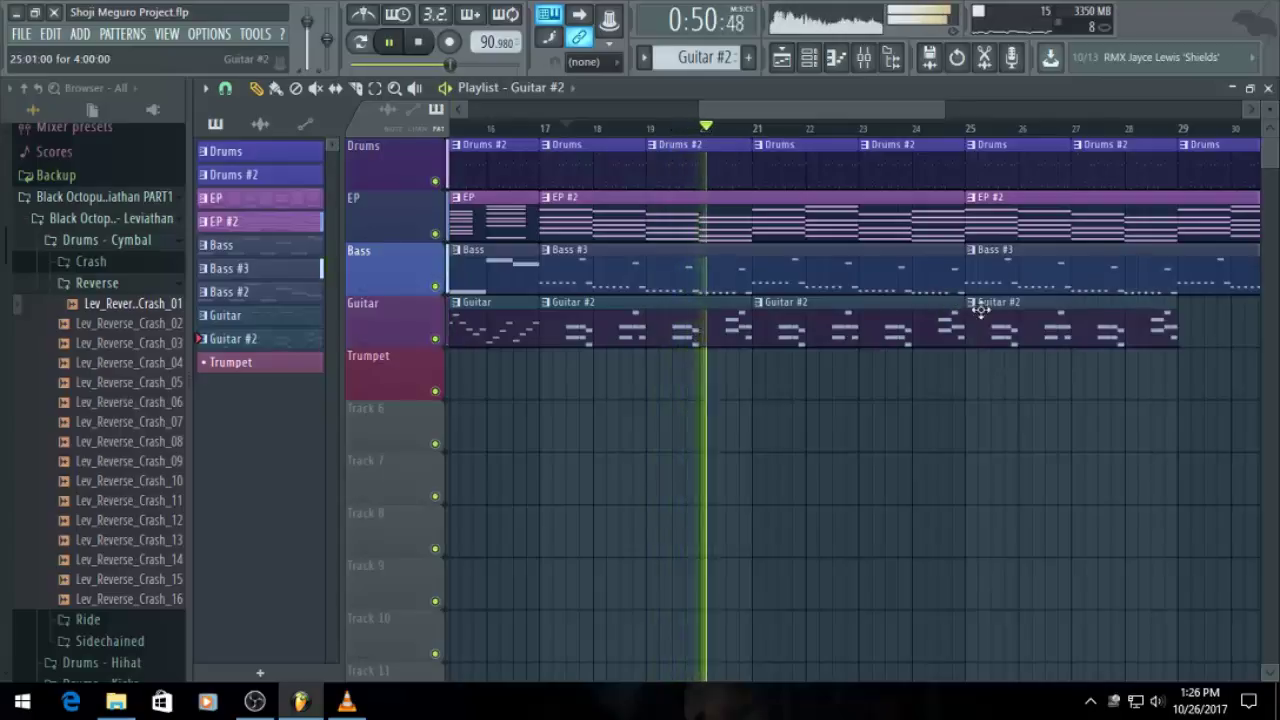
{"action": "scroll", "coordinate": [1138, 338], "scroll_direction": "down", "scroll_amount": 2}
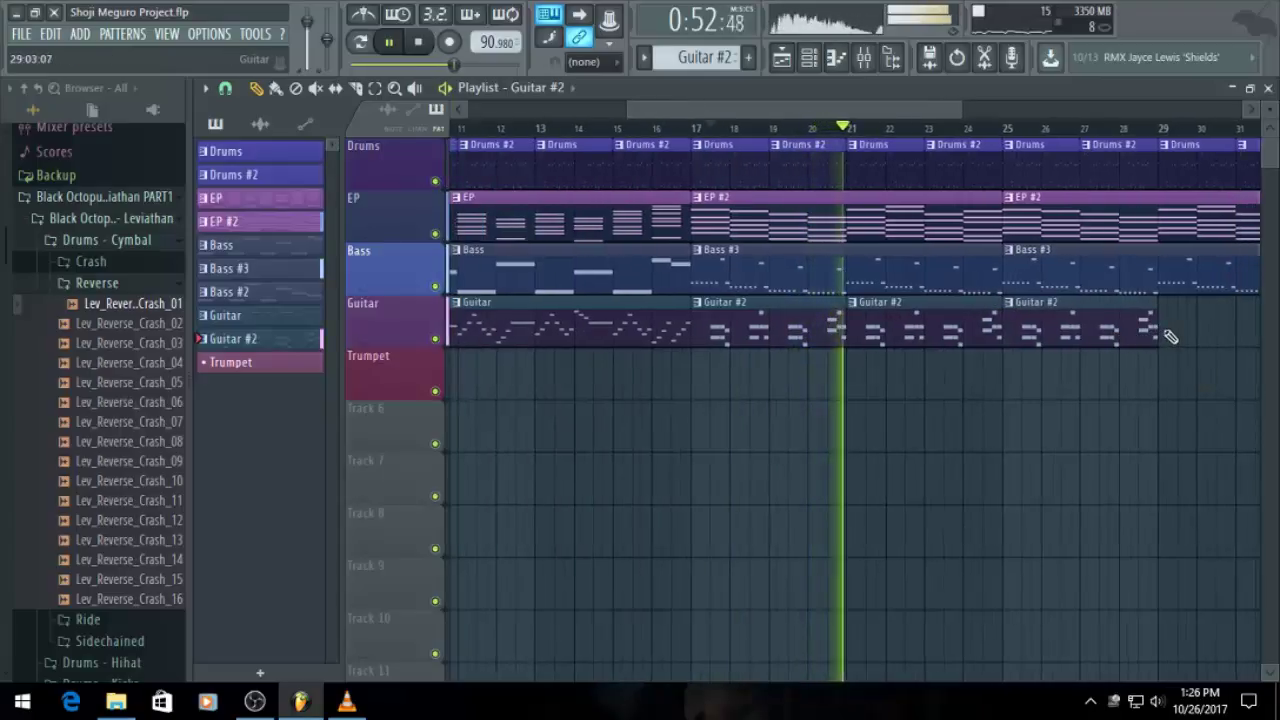
{"action": "left_click", "coordinate": [1166, 335]}
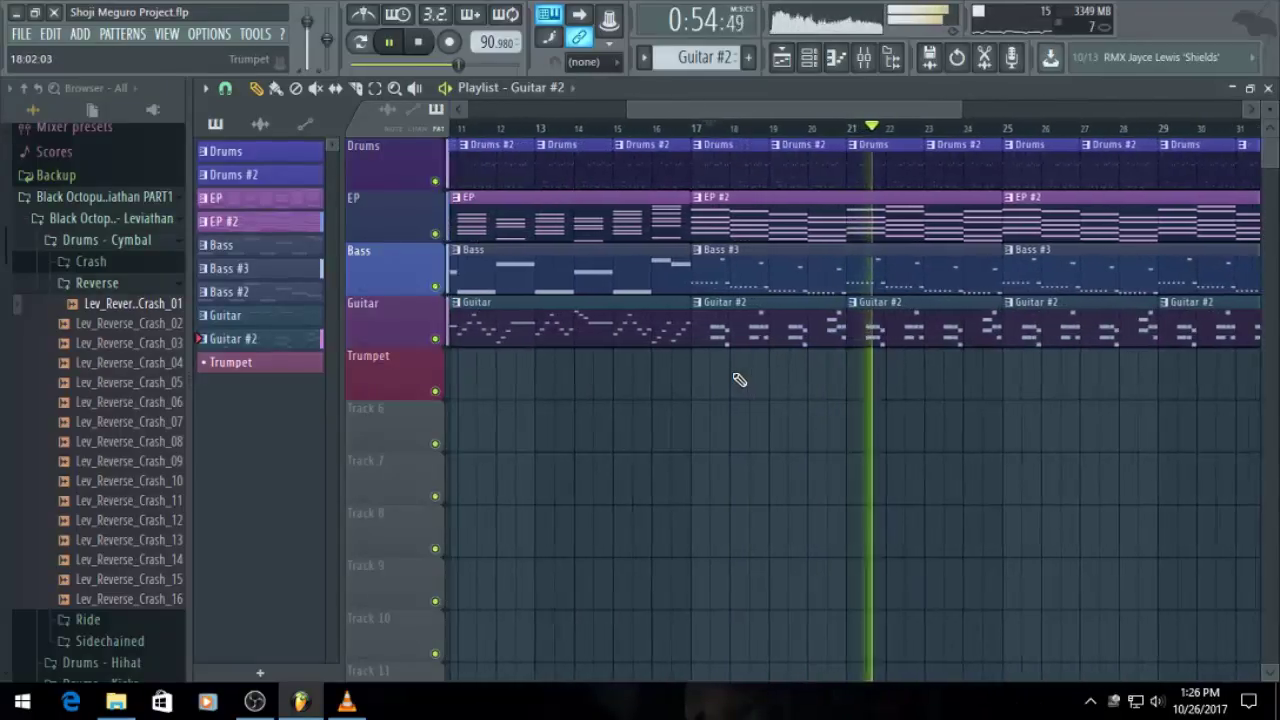
Save the project while listening through the section from bar 17, and stop playback
{"action": "key", "text": "ctrl+s"}
{"action": "scroll", "coordinate": [780, 471], "scroll_direction": "down", "scroll_amount": 2}
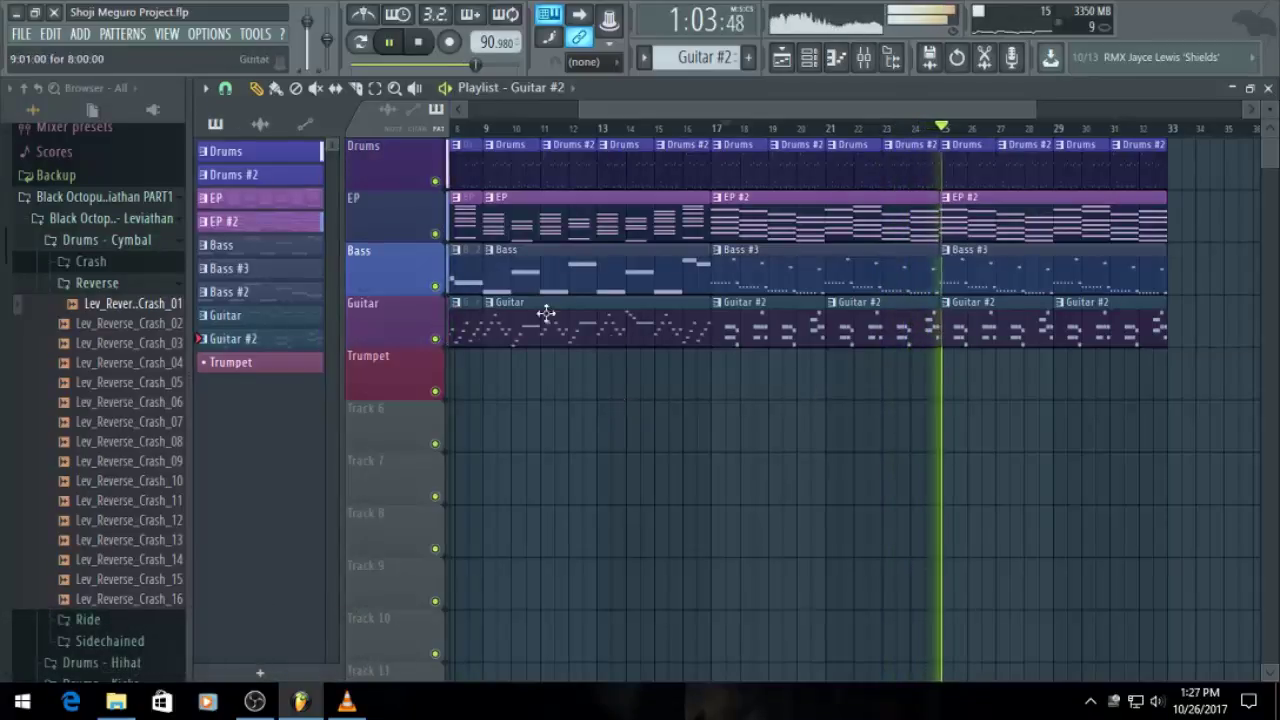
{"action": "key", "text": "space"}
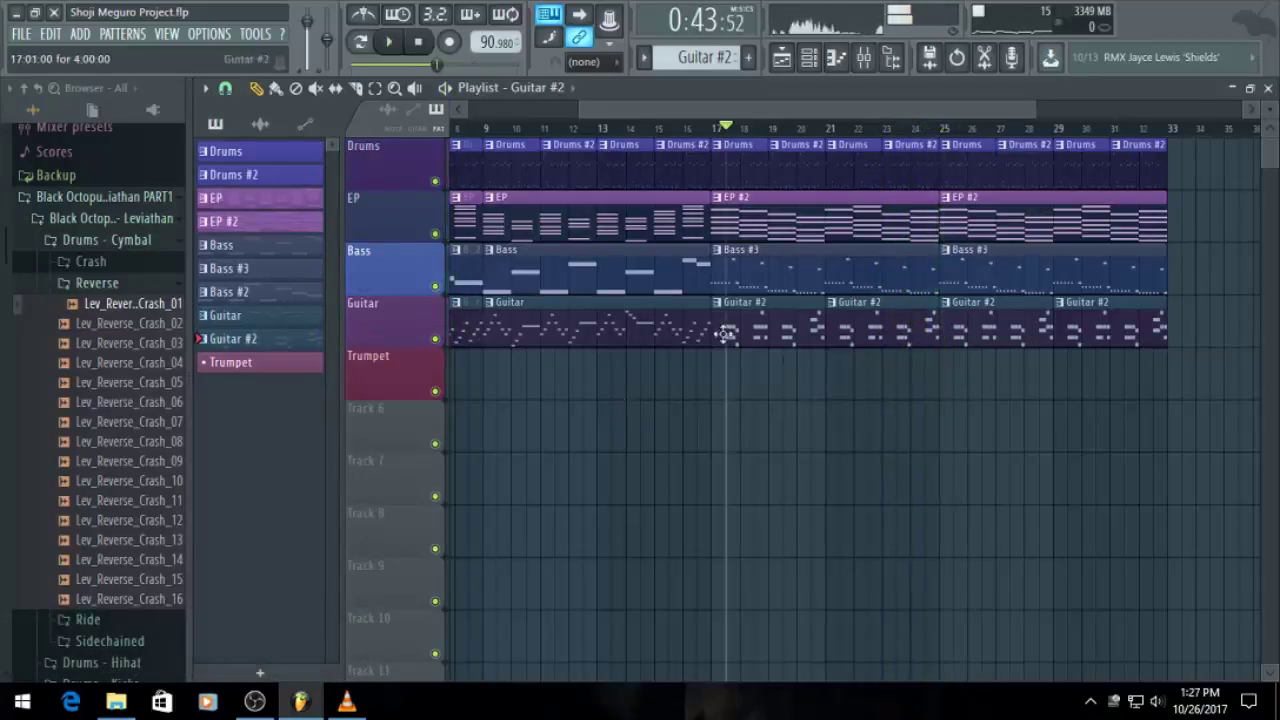
{"action": "key", "text": "ctrl+s"}
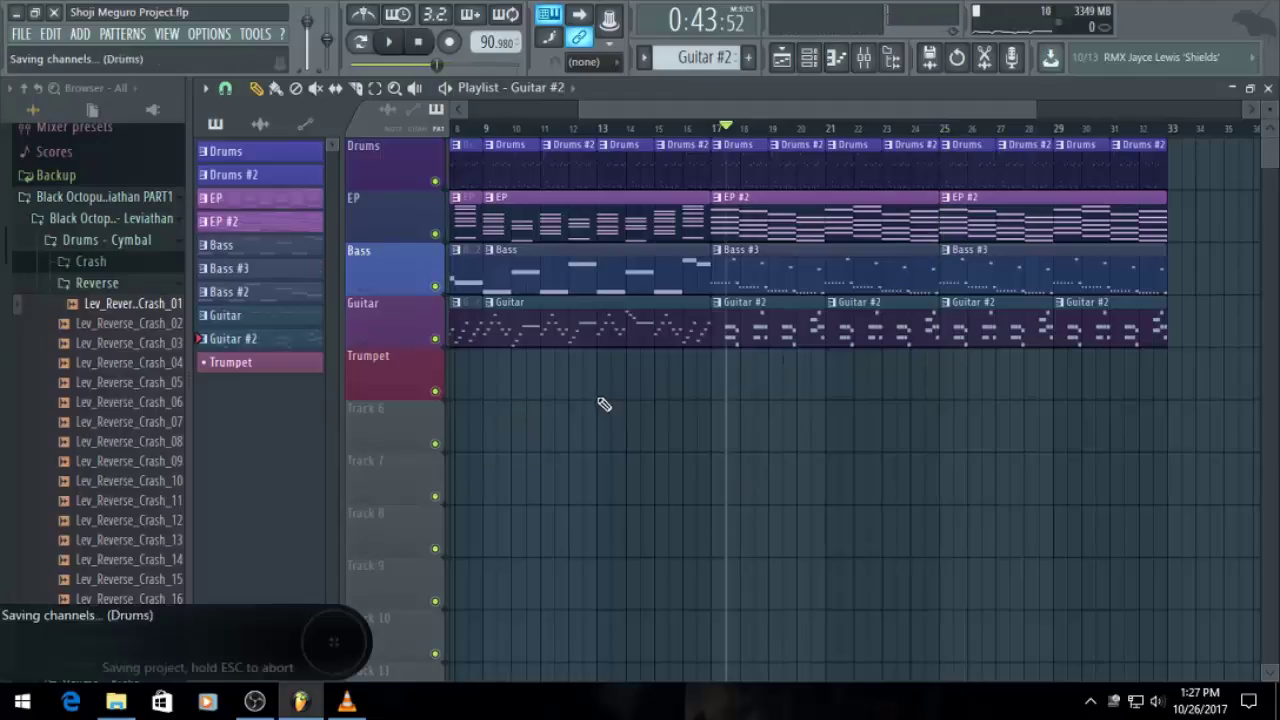
Add Lev_Reverse_Crash_01 from the Reverse cymbals folder to the playlist at bar 17 below the Guitar track and open its sample settings
{"action": "left_click", "coordinate": [131, 286]}
{"action": "left_click", "coordinate": [129, 304]}
{"action": "scroll", "coordinate": [116, 276], "scroll_direction": "up", "scroll_amount": 3}
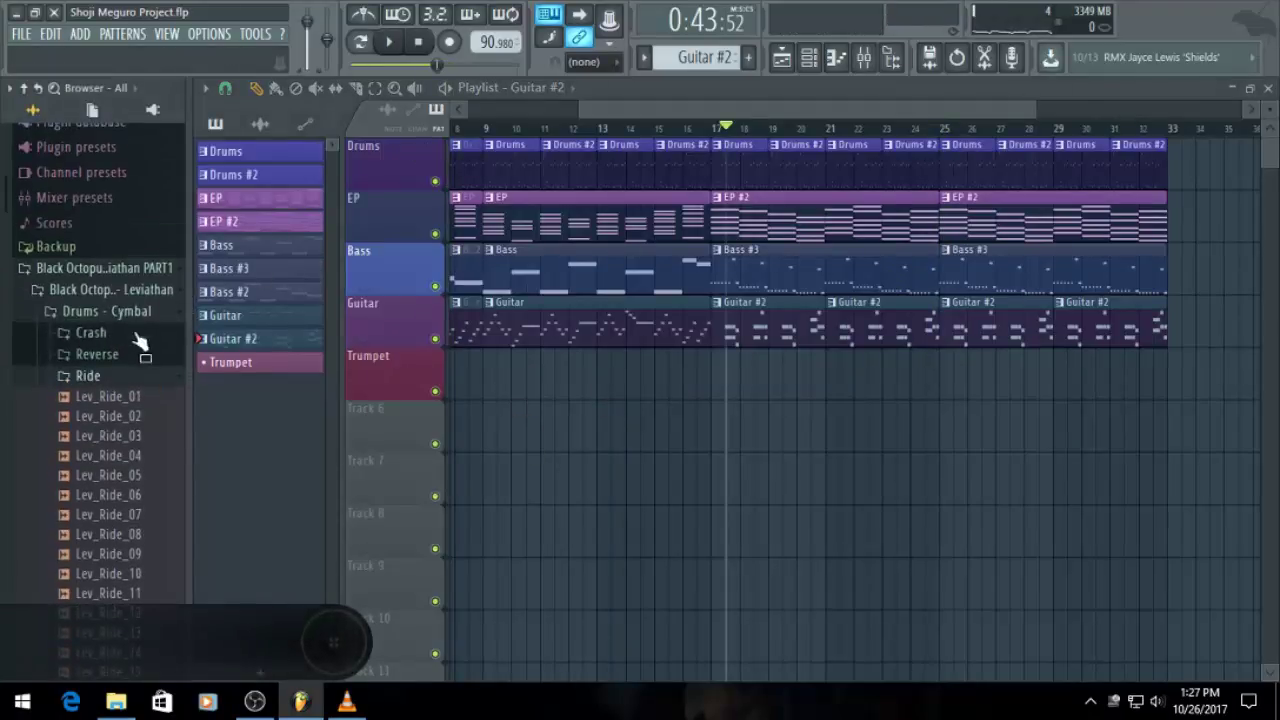
{"action": "left_click", "coordinate": [118, 358]}
{"action": "left_click_drag", "start_coordinate": [124, 372], "coordinate": [712, 382]}
{"action": "double_click", "coordinate": [712, 382]}
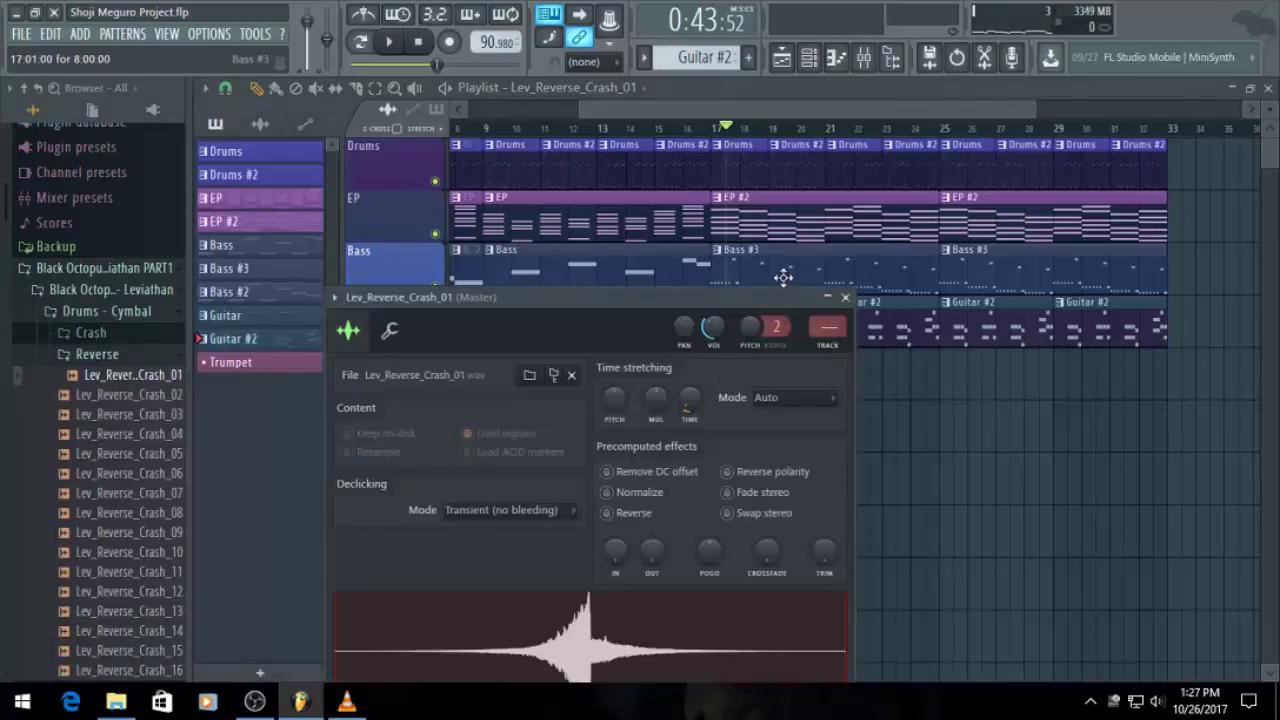
Close the Lev_Reverse_Crash_01 sample settings and save the project
{"action": "key", "text": "Escape"}
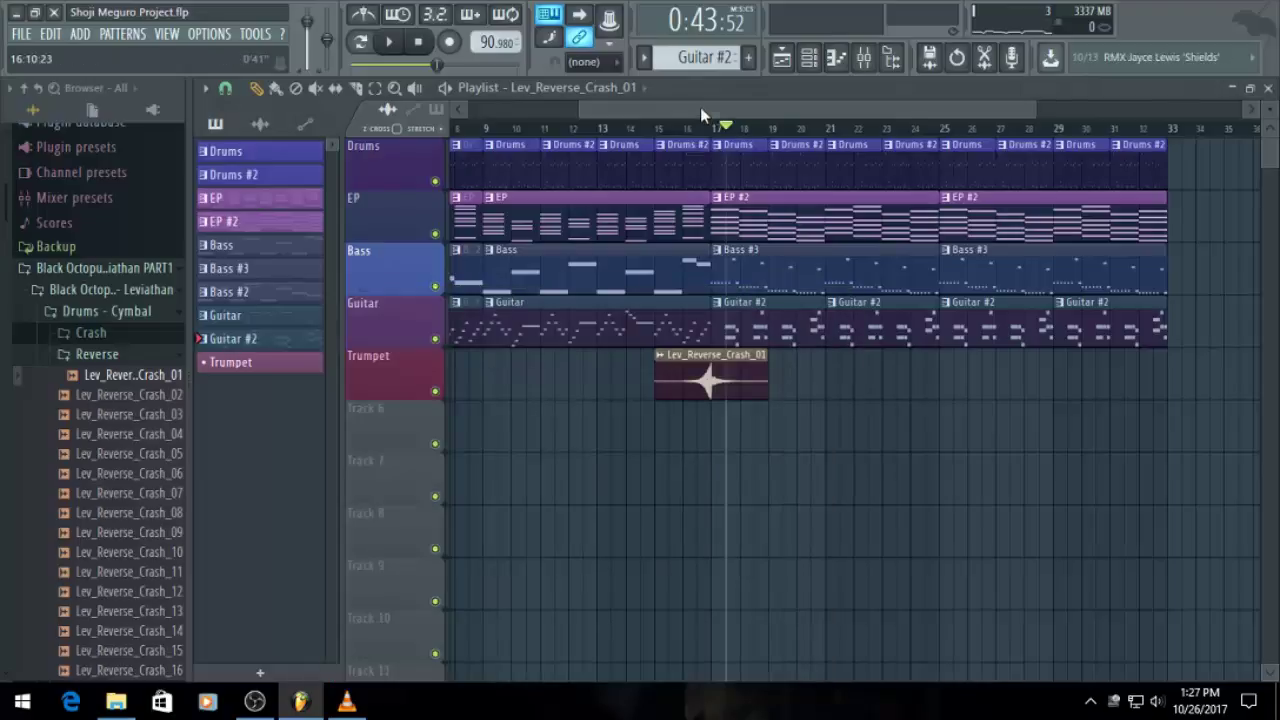
{"action": "scroll", "coordinate": [808, 234], "scroll_direction": "down", "scroll_amount": 2}
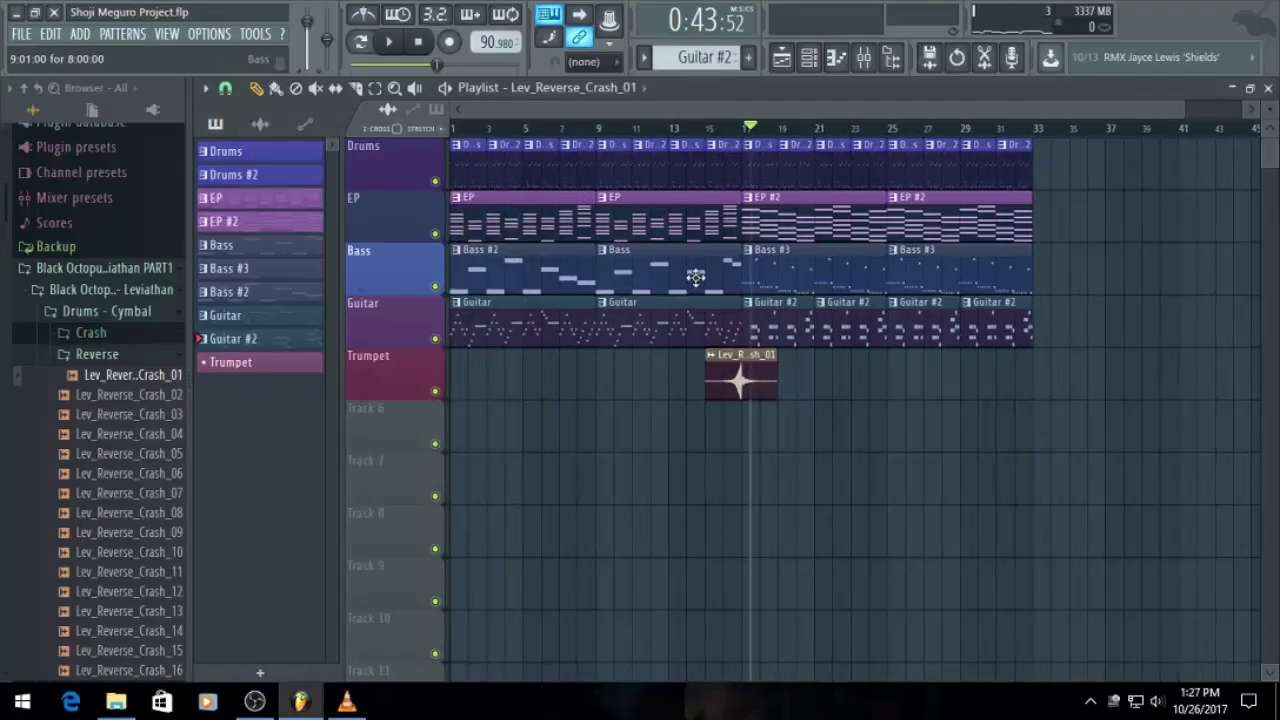
{"action": "scroll", "coordinate": [690, 300], "scroll_direction": "down", "scroll_amount": 1}
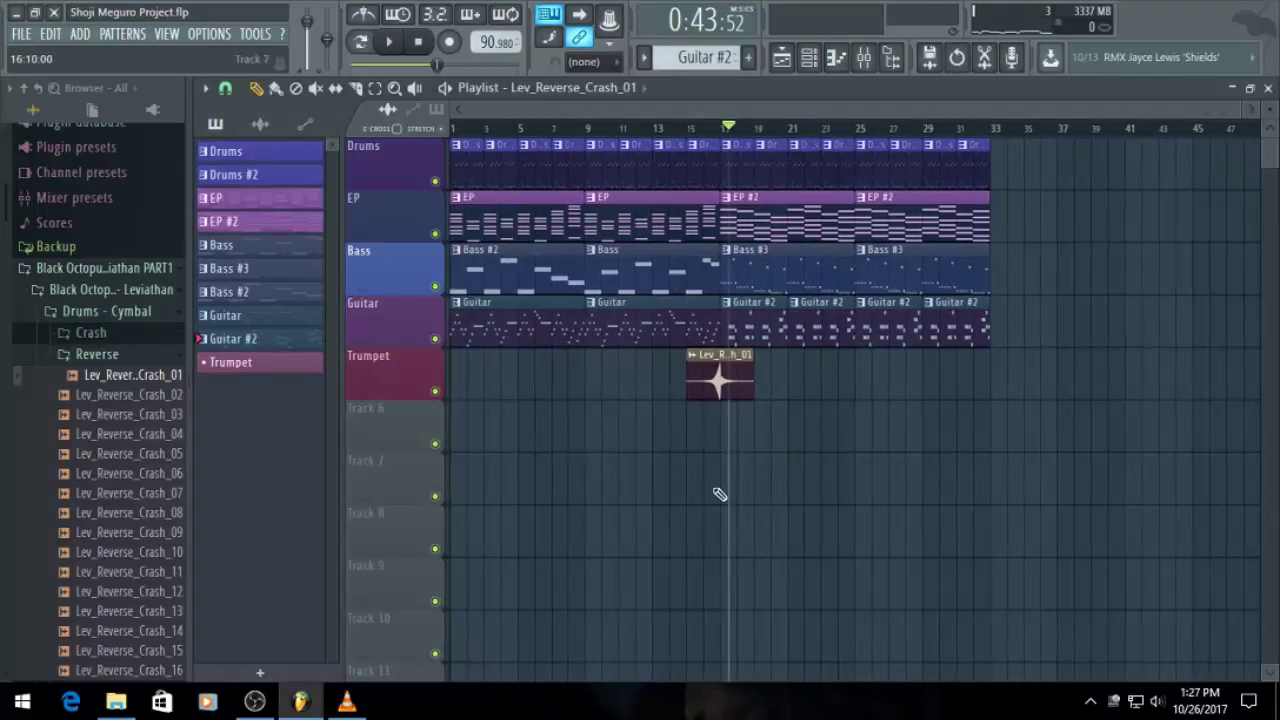
{"action": "left_click", "coordinate": [708, 58]}
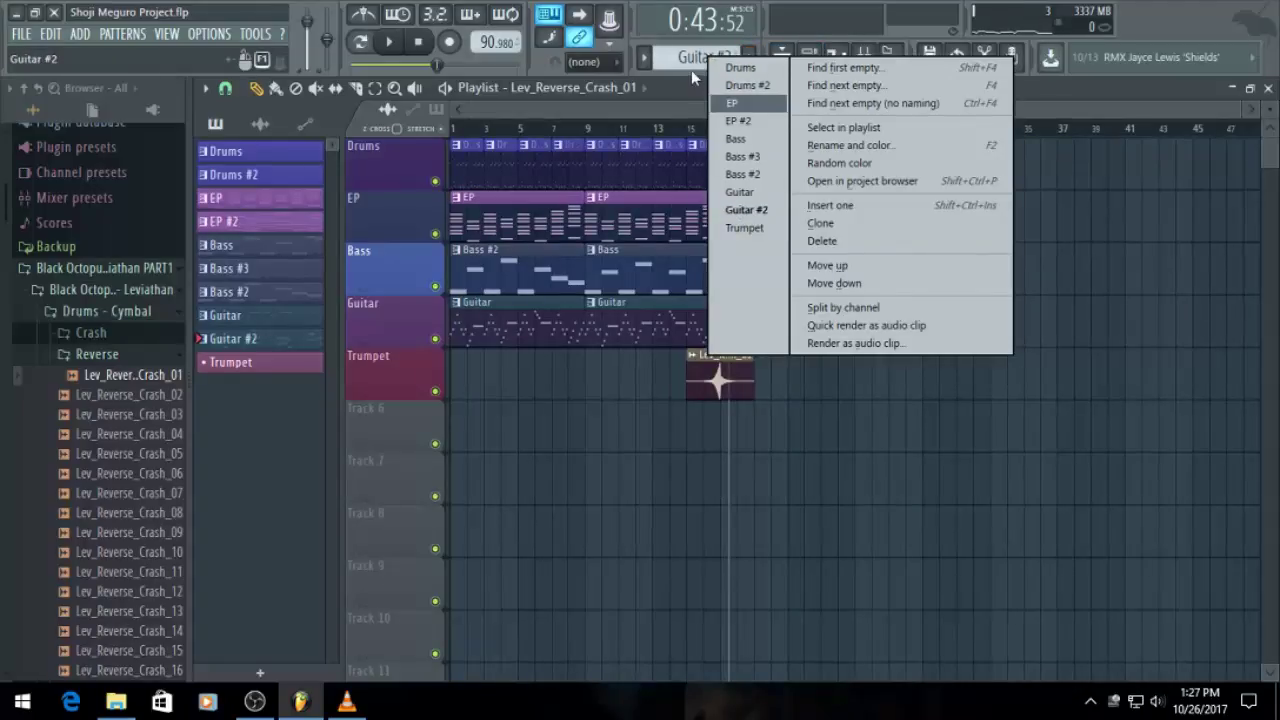
{"action": "left_click", "coordinate": [686, 90]}
{"action": "key", "text": "ctrl+s"}
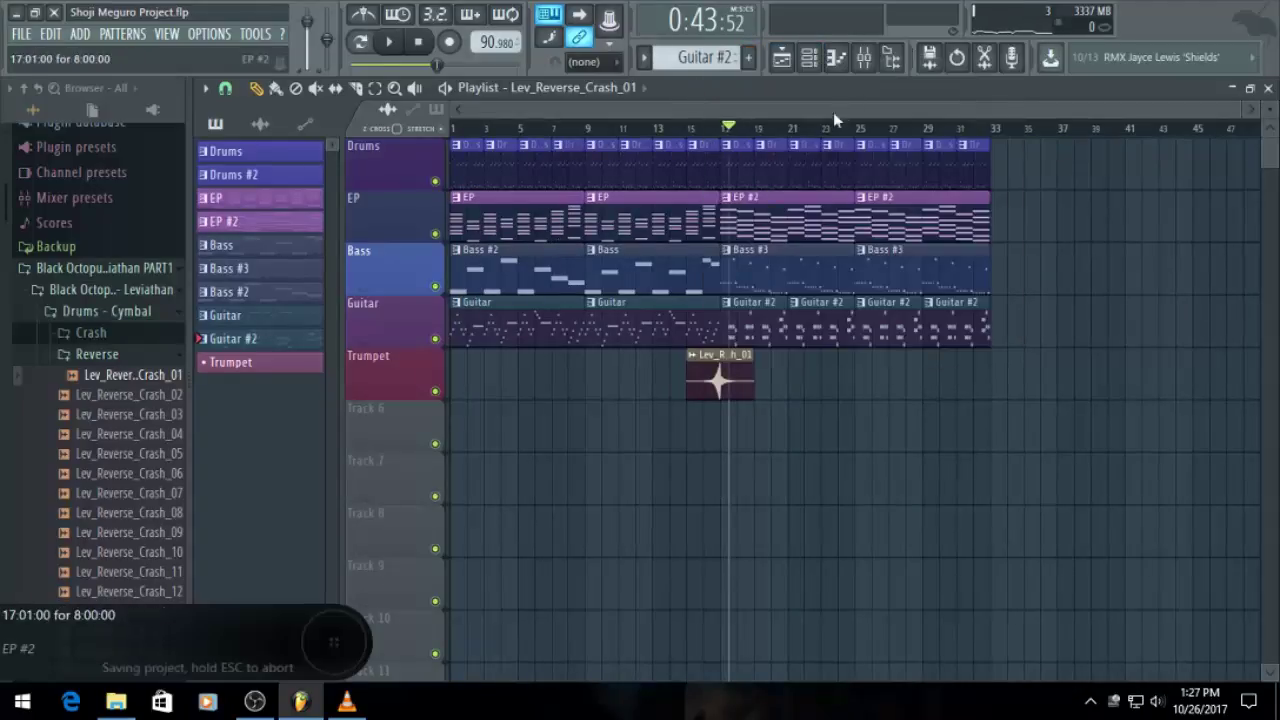
{"action": "left_click_drag", "start_coordinate": [566, 128], "coordinate": [568, 78]}
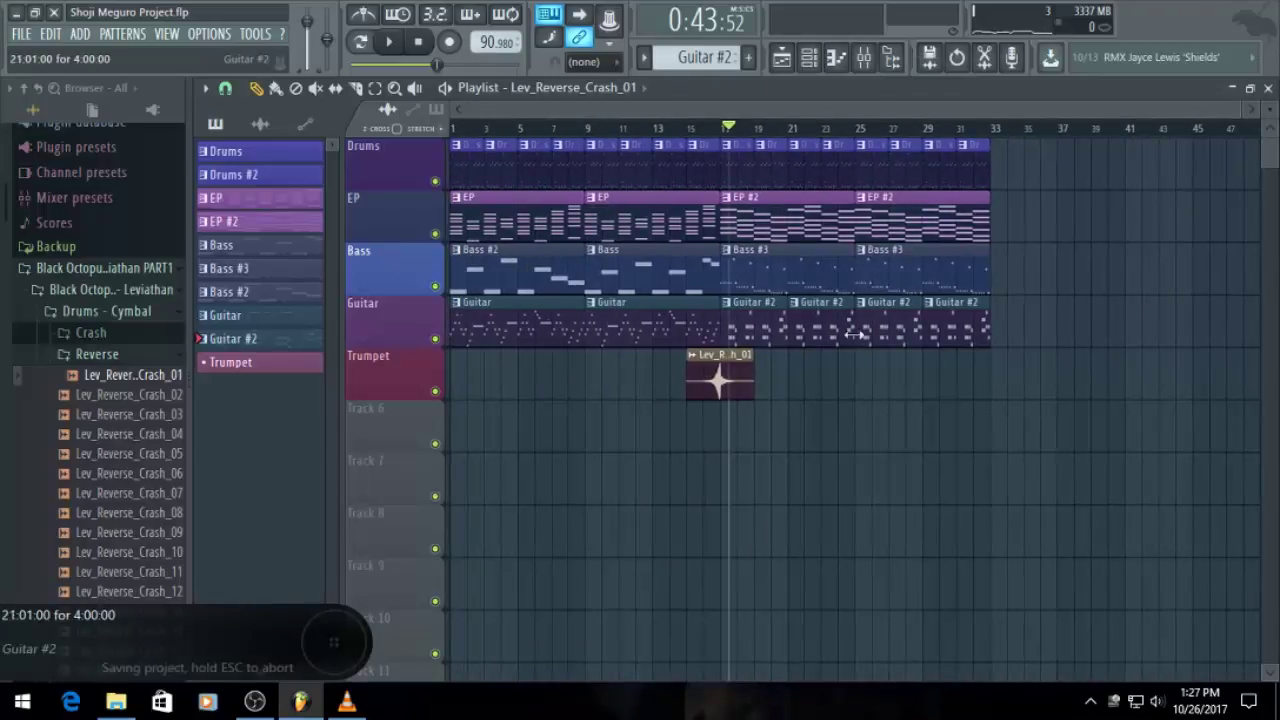
Rename playlist track 6 as Lead and give it a green color
{"action": "right_click", "coordinate": [389, 426]}
{"action": "left_click", "coordinate": [460, 327]}
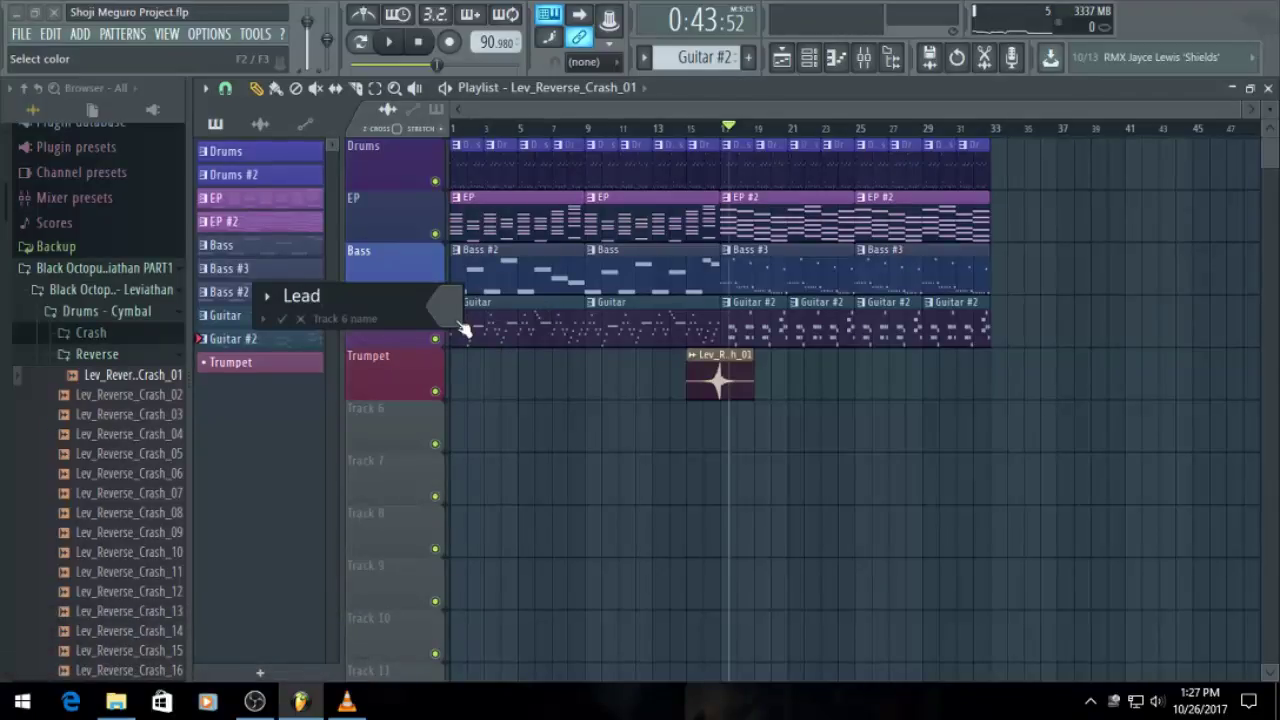
{"action": "key", "text": "Return"}
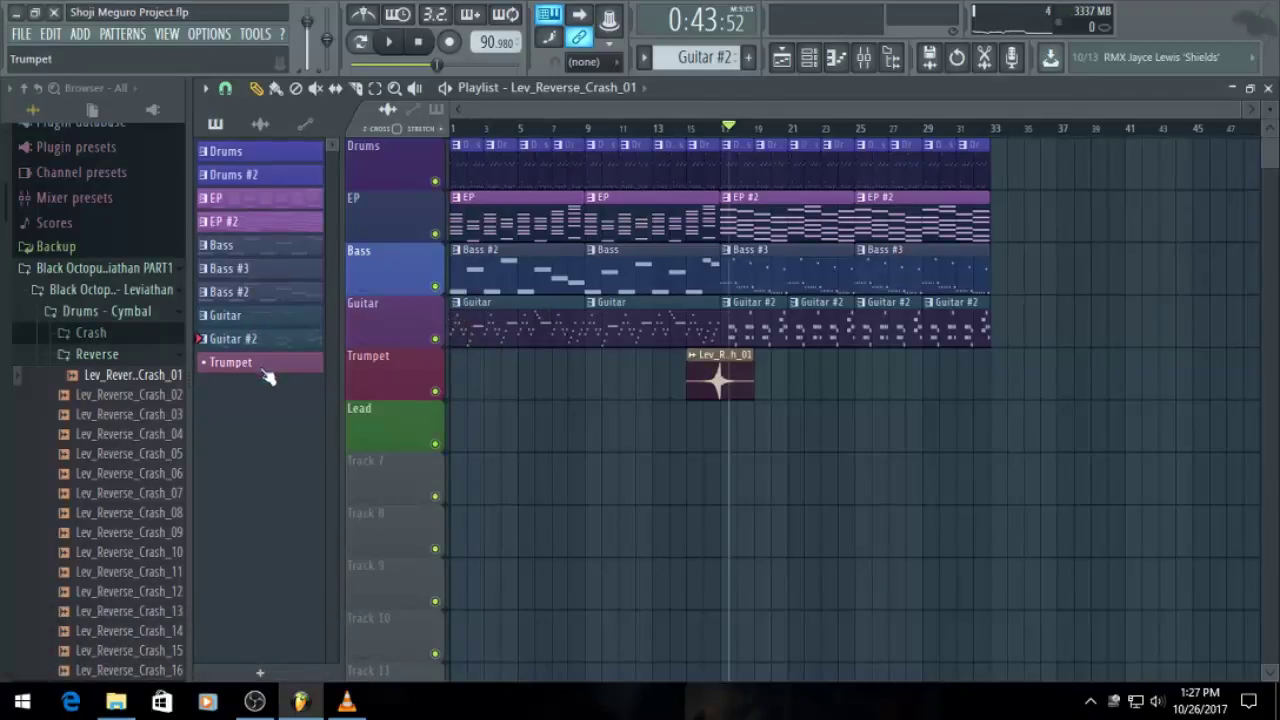
Create a new pattern named Lead and place it on the Lead track at bar 17
{"action": "left_click", "coordinate": [748, 57]}
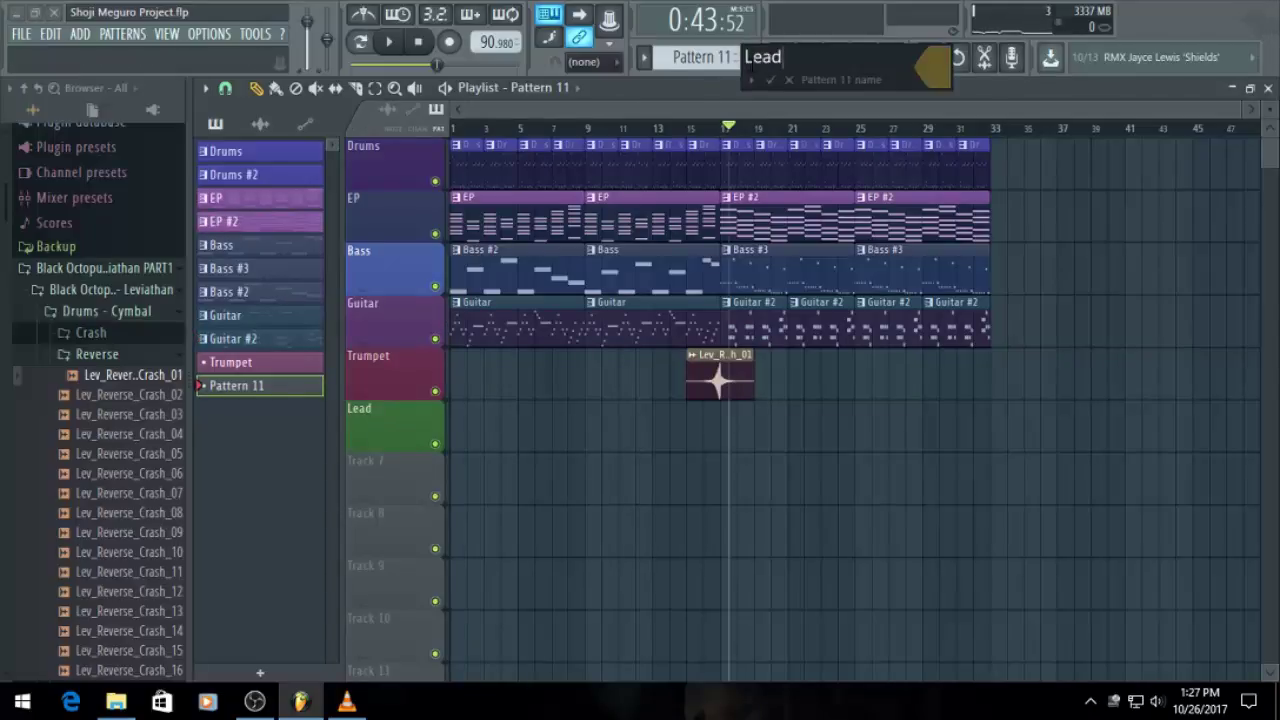
{"action": "key", "text": "Return"}
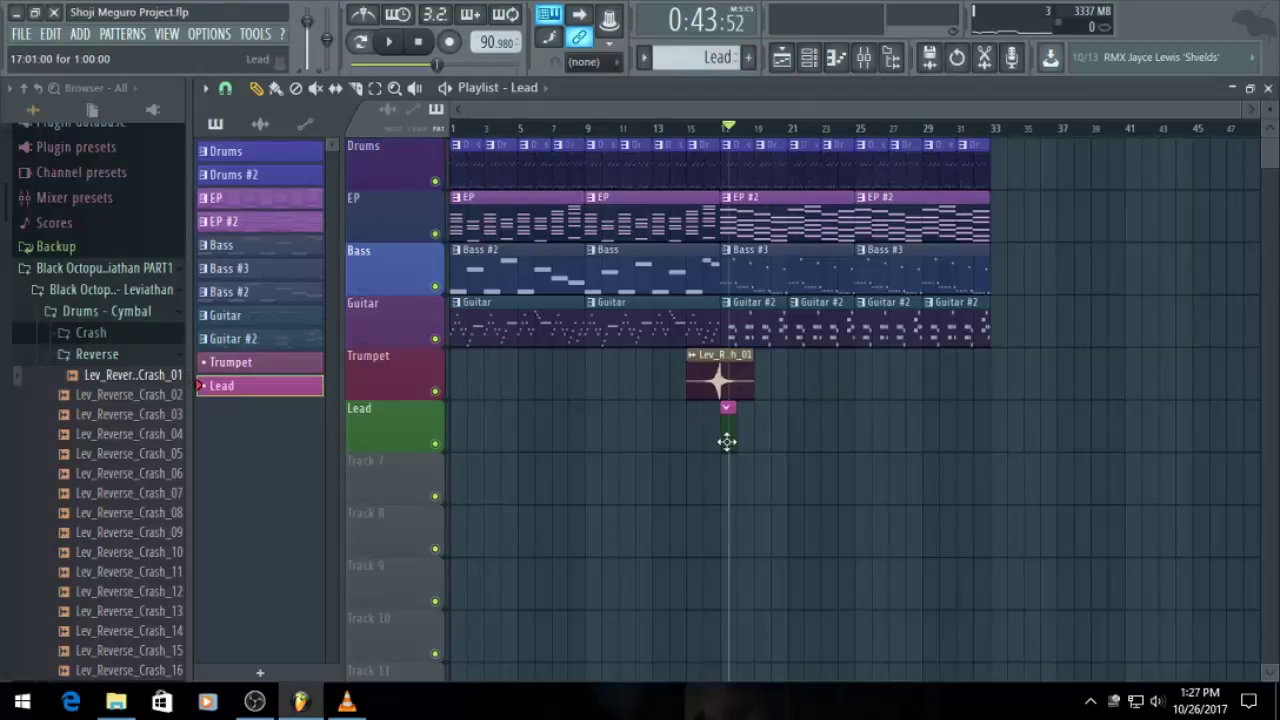
Open the Zebra2 #2 instrument from the channel rack and expand its Impact Soundworks Tetralogy preset folder
{"action": "left_click", "coordinate": [836, 57]}
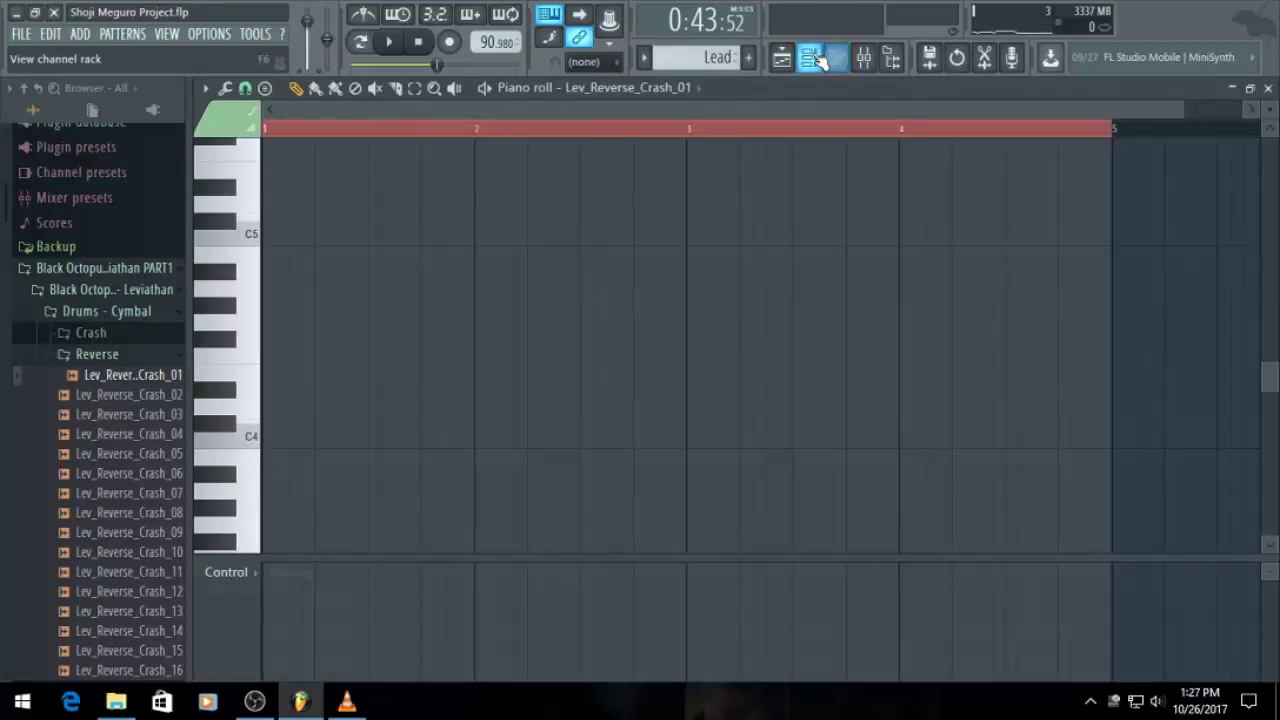
{"action": "left_click", "coordinate": [812, 57]}
{"action": "left_click", "coordinate": [300, 92]}
{"action": "left_click", "coordinate": [305, 106]}
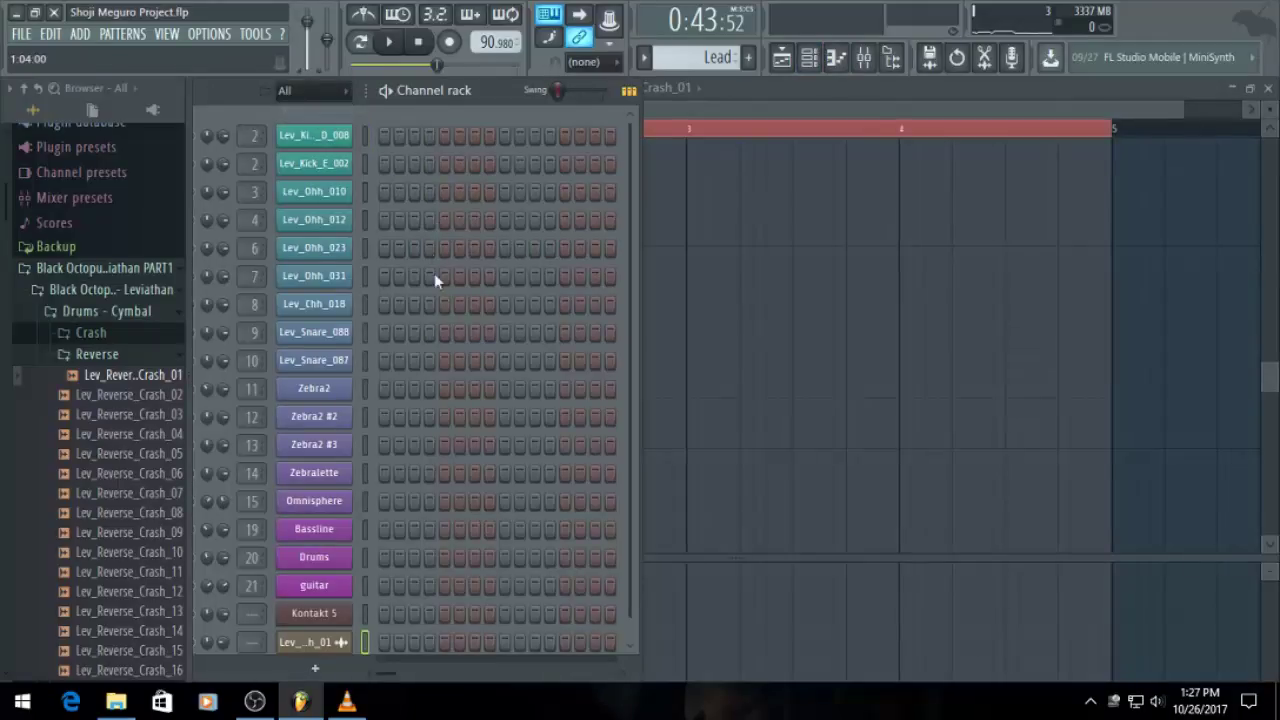
{"action": "left_click", "coordinate": [340, 418]}
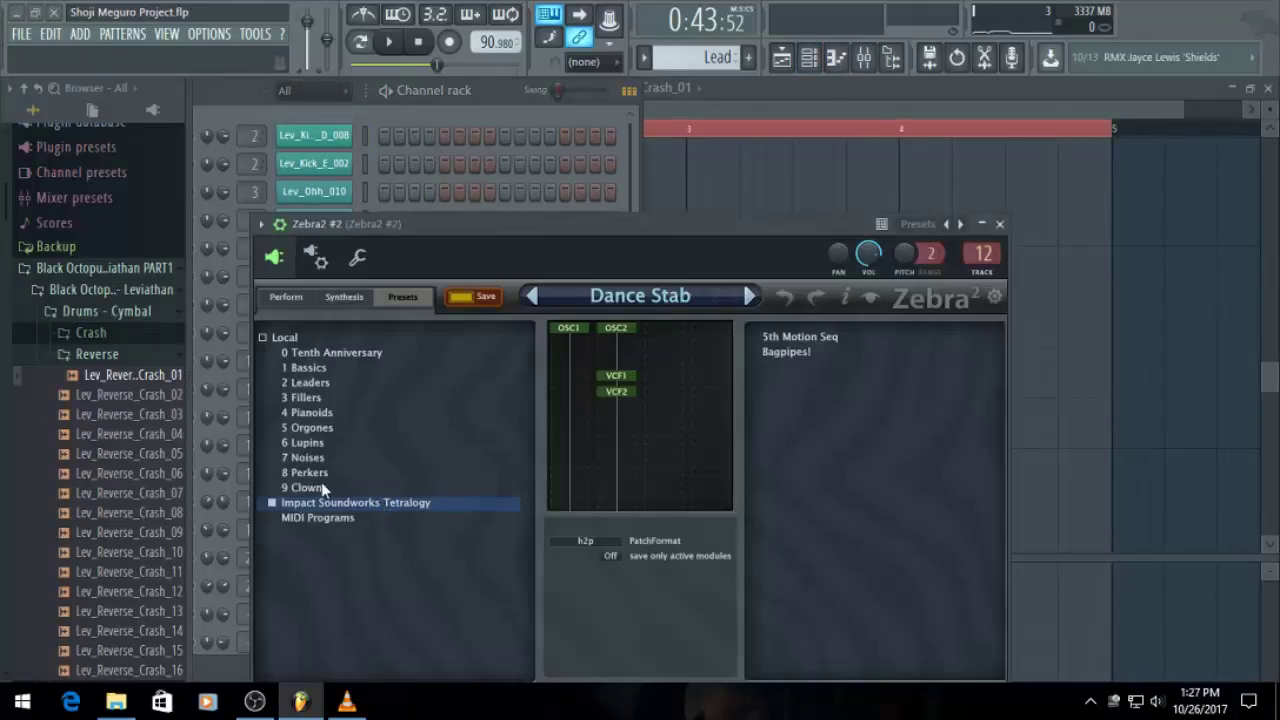
{"action": "left_click", "coordinate": [275, 504]}
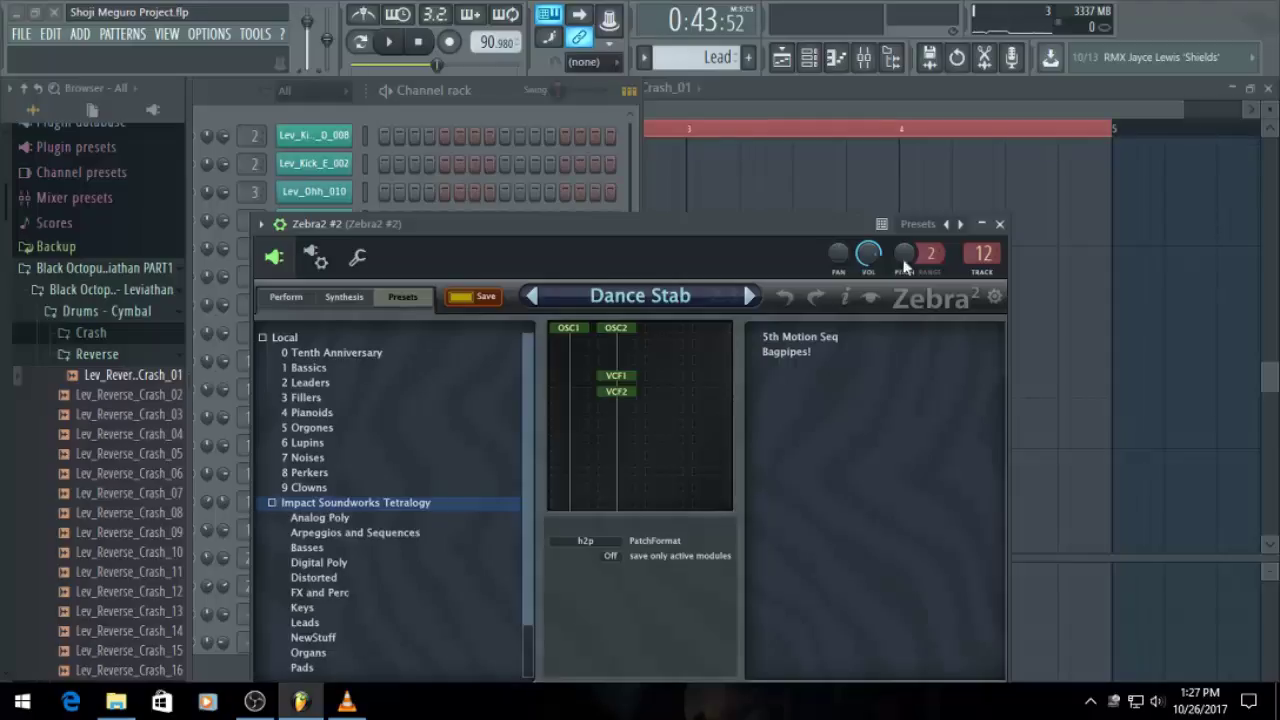
{"action": "left_click_drag", "start_coordinate": [769, 231], "coordinate": [793, 105]}
Audition Zebra2 #2 presets in the Keys folder, including FUNKIEST Clav and Hohner Sqr Clav, load Playable Poly Sine and close the instrument
{"action": "left_click", "coordinate": [351, 480]}
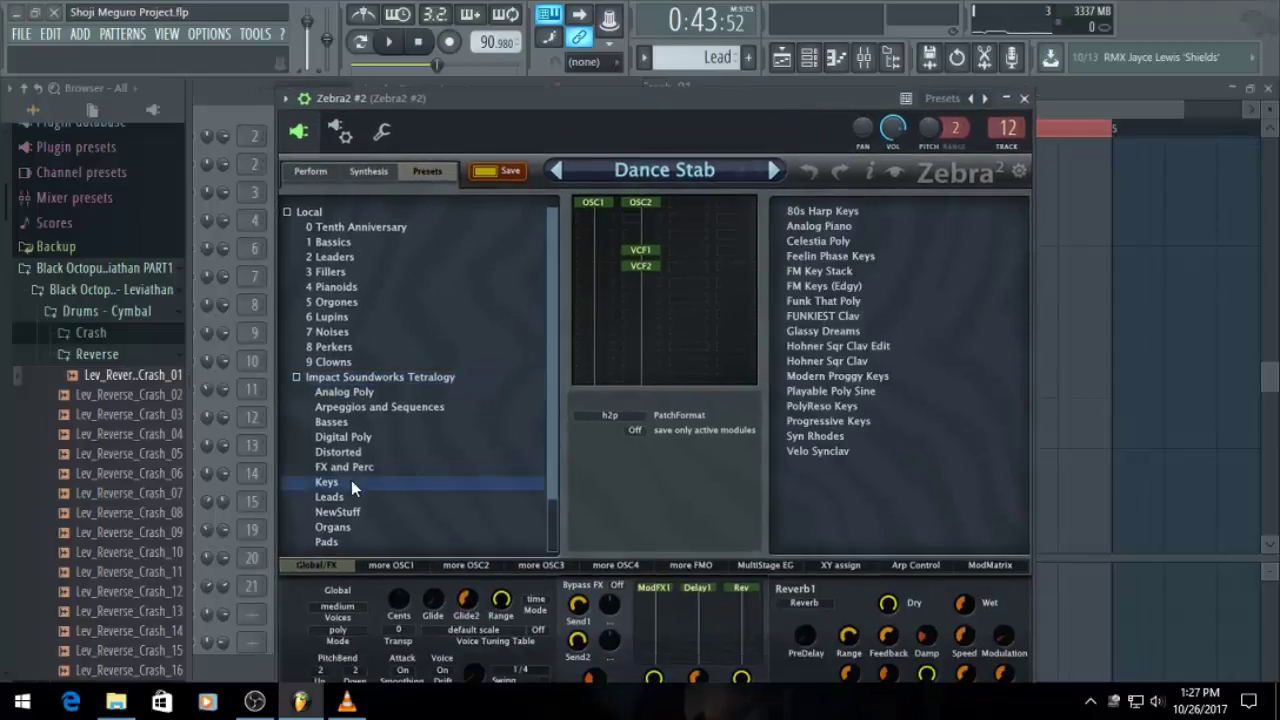
{"action": "left_click", "coordinate": [335, 455]}
{"action": "left_click", "coordinate": [353, 483]}
{"action": "left_click", "coordinate": [859, 243]}
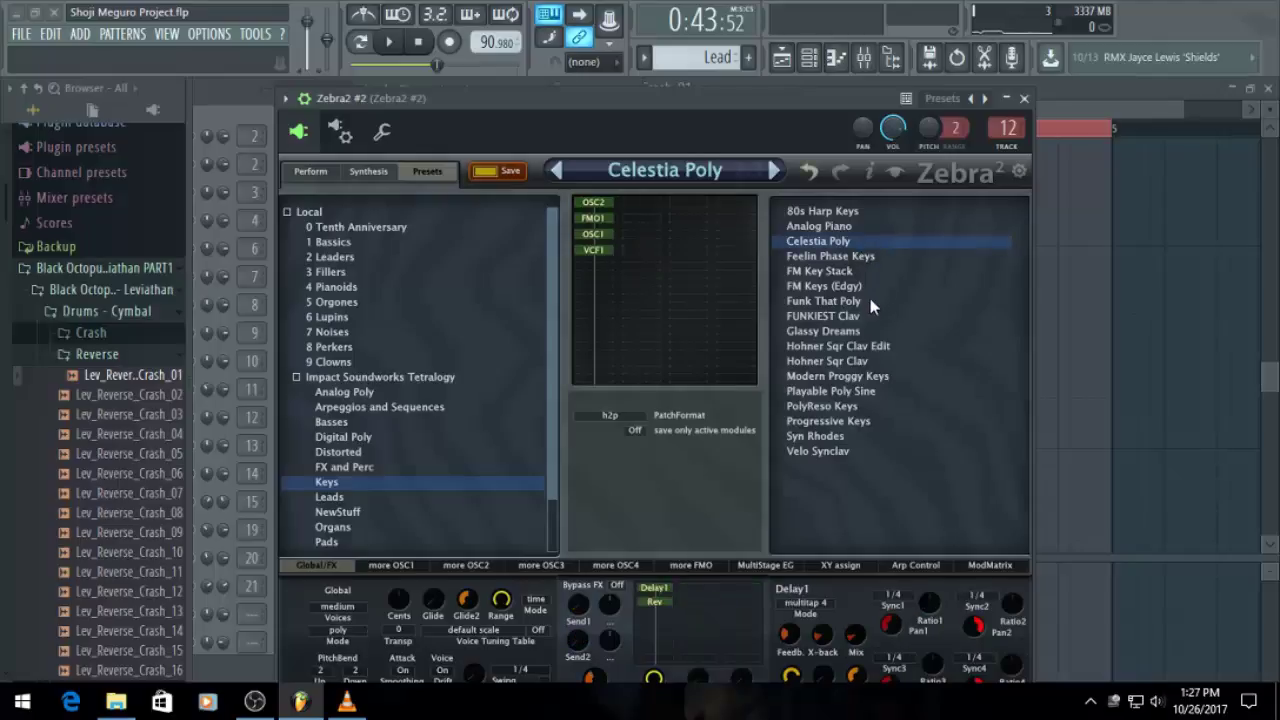
{"action": "left_click", "coordinate": [854, 330]}
{"action": "left_click", "coordinate": [830, 318]}
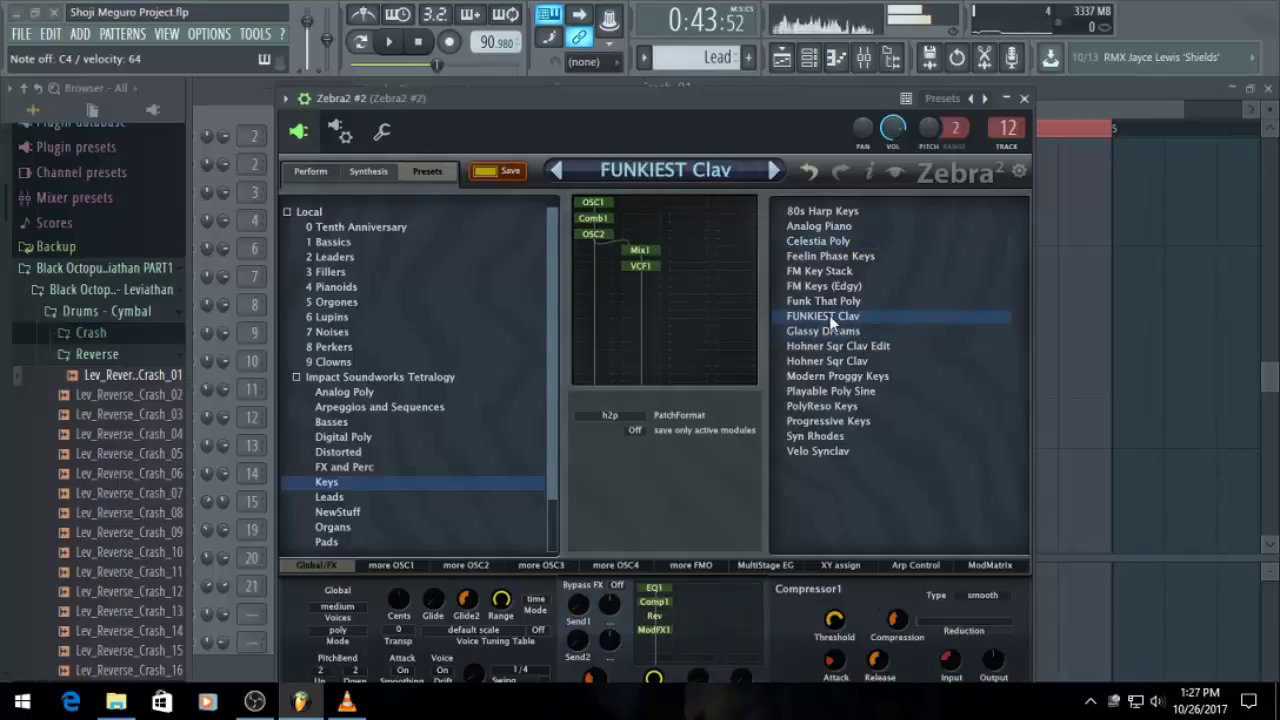
{"action": "left_click", "coordinate": [858, 300]}
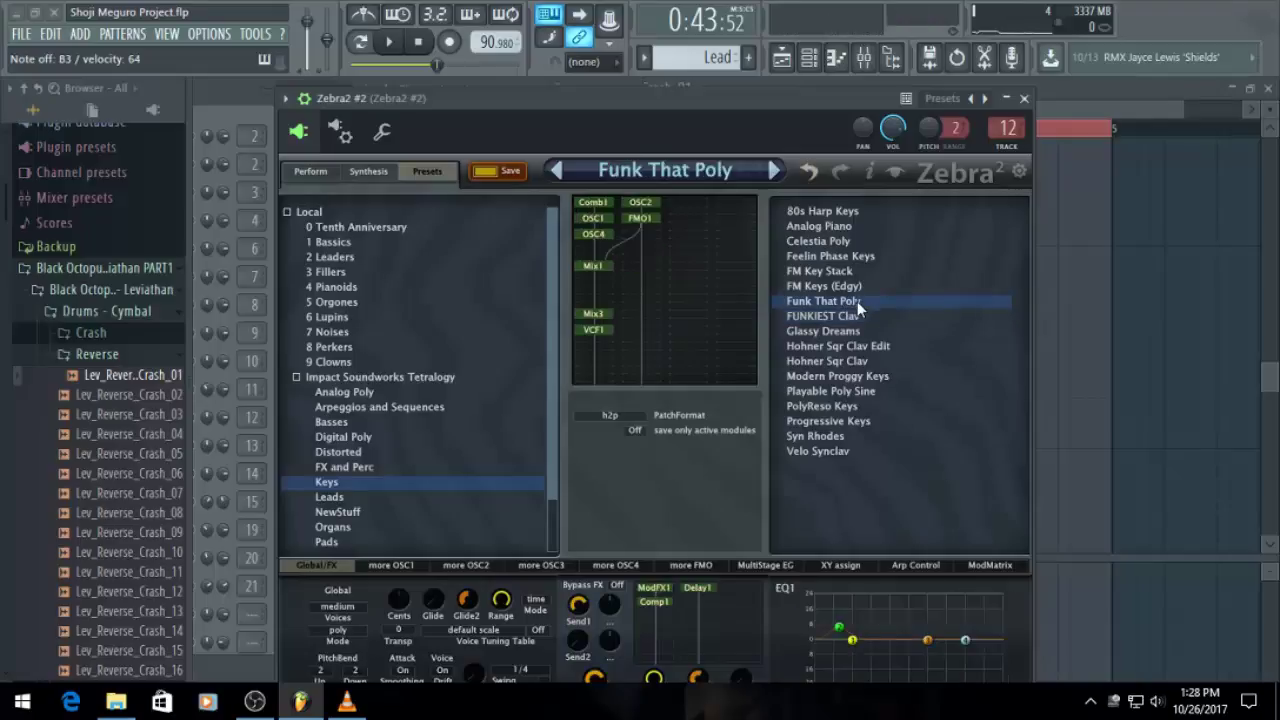
{"action": "left_click", "coordinate": [819, 359]}
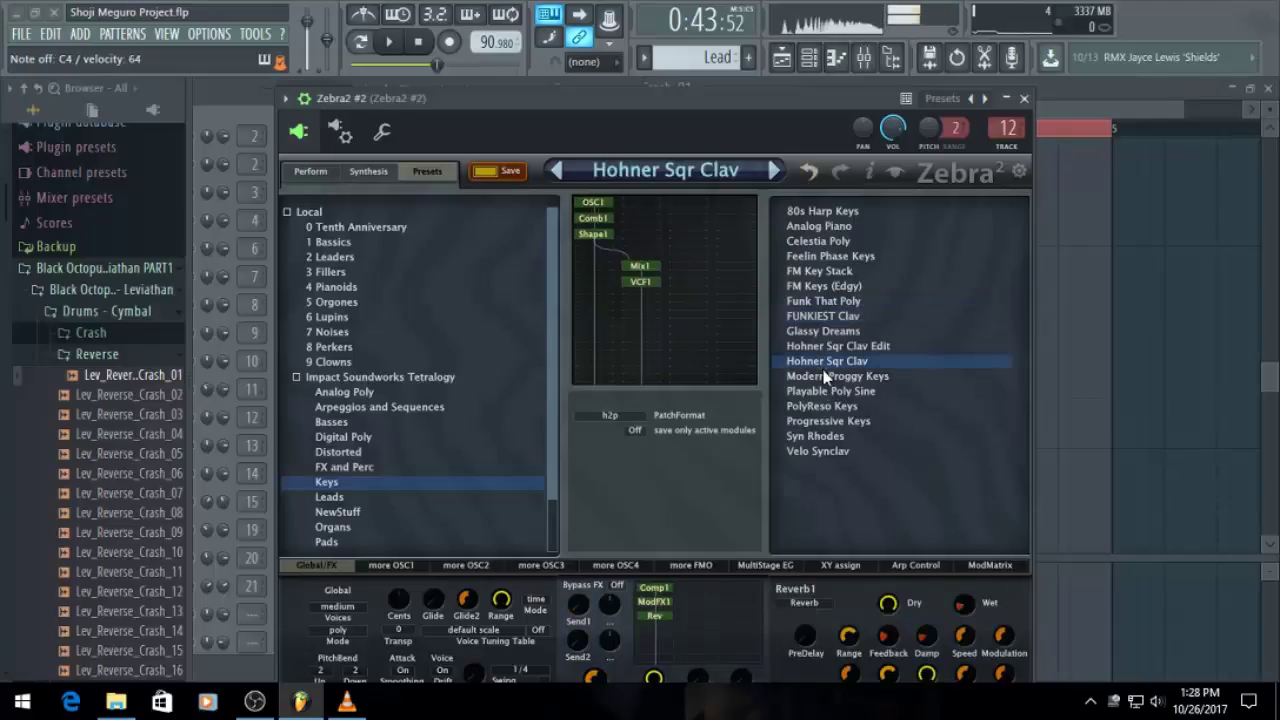
{"action": "left_click", "coordinate": [824, 374]}
{"action": "left_click", "coordinate": [831, 393]}
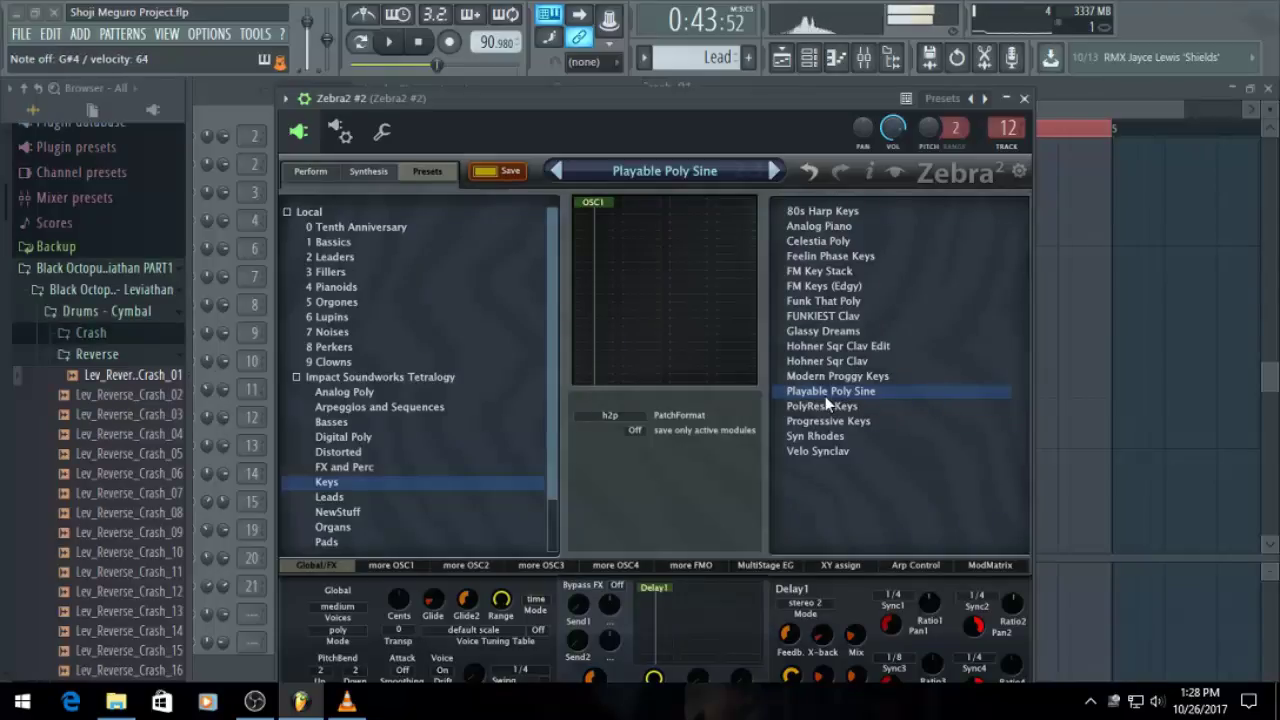
{"action": "left_click", "coordinate": [1113, 115]}
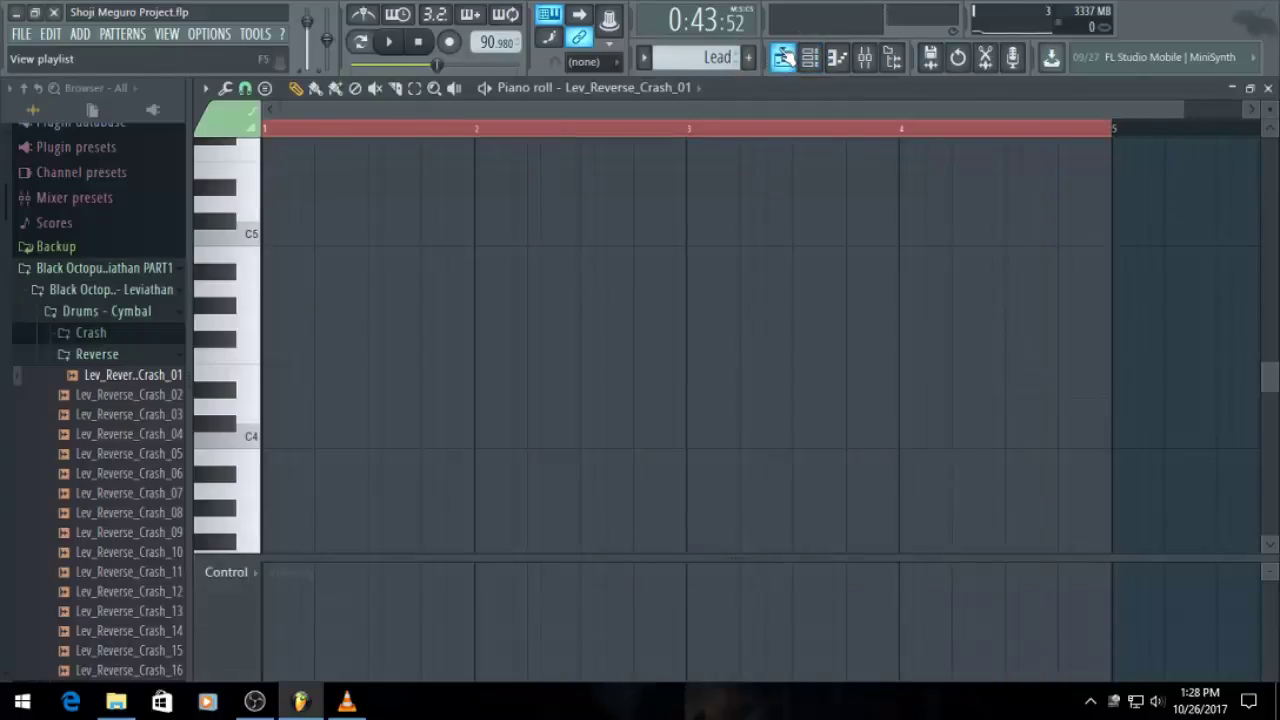
Return to the playlist, save the project, and play the song from the middle of bar 16 while trying out lead notes over it
{"action": "left_click", "coordinate": [780, 57]}
{"action": "scroll", "coordinate": [795, 466], "scroll_direction": "up", "scroll_amount": 4}
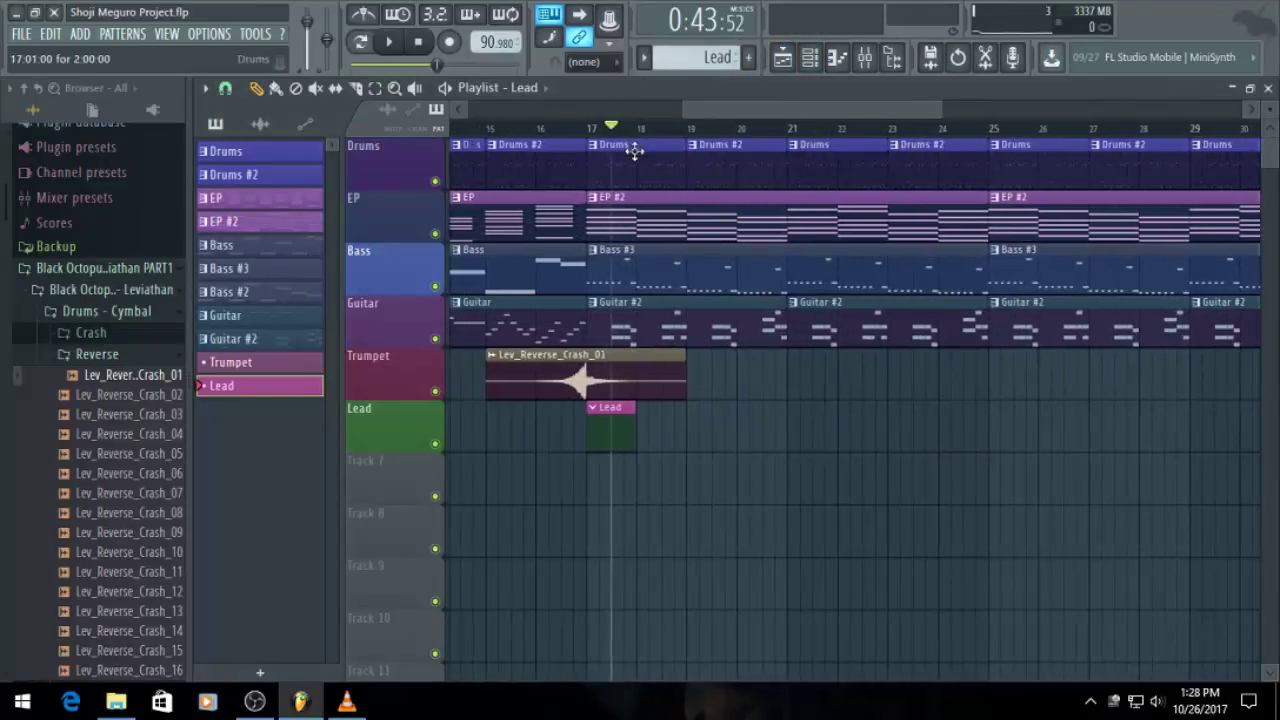
{"action": "left_click_drag", "start_coordinate": [775, 112], "coordinate": [703, 114]}
{"action": "scroll", "coordinate": [900, 143], "scroll_direction": "up", "scroll_amount": 2}
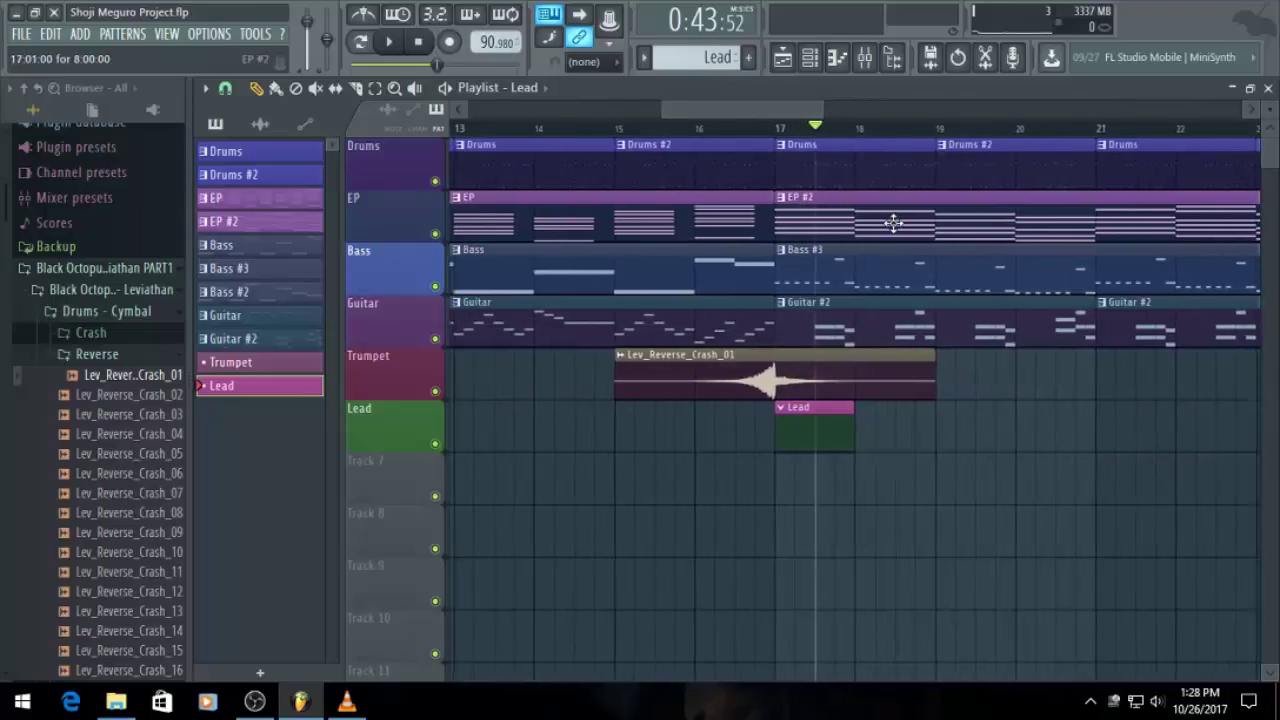
{"action": "left_click_drag", "start_coordinate": [770, 114], "coordinate": [781, 145]}
{"action": "left_click", "coordinate": [739, 127]}
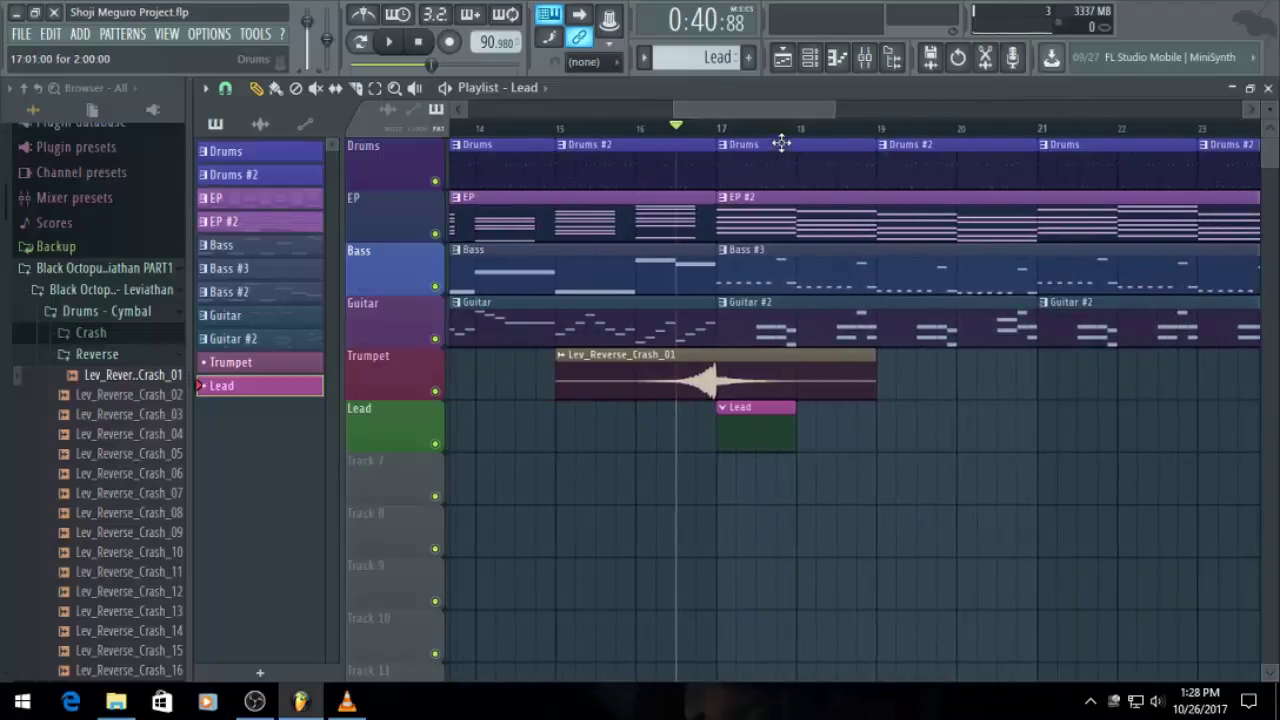
{"action": "key", "text": "ctrl+s"}
{"action": "key", "text": "space"}
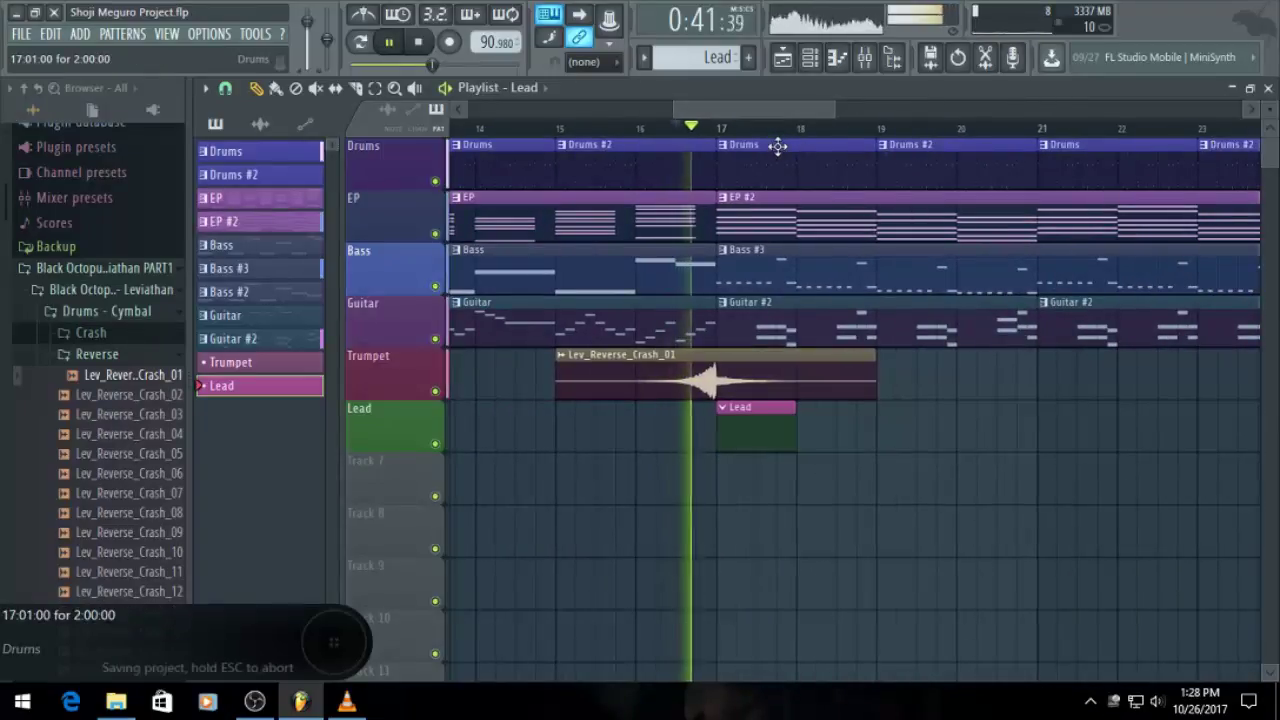
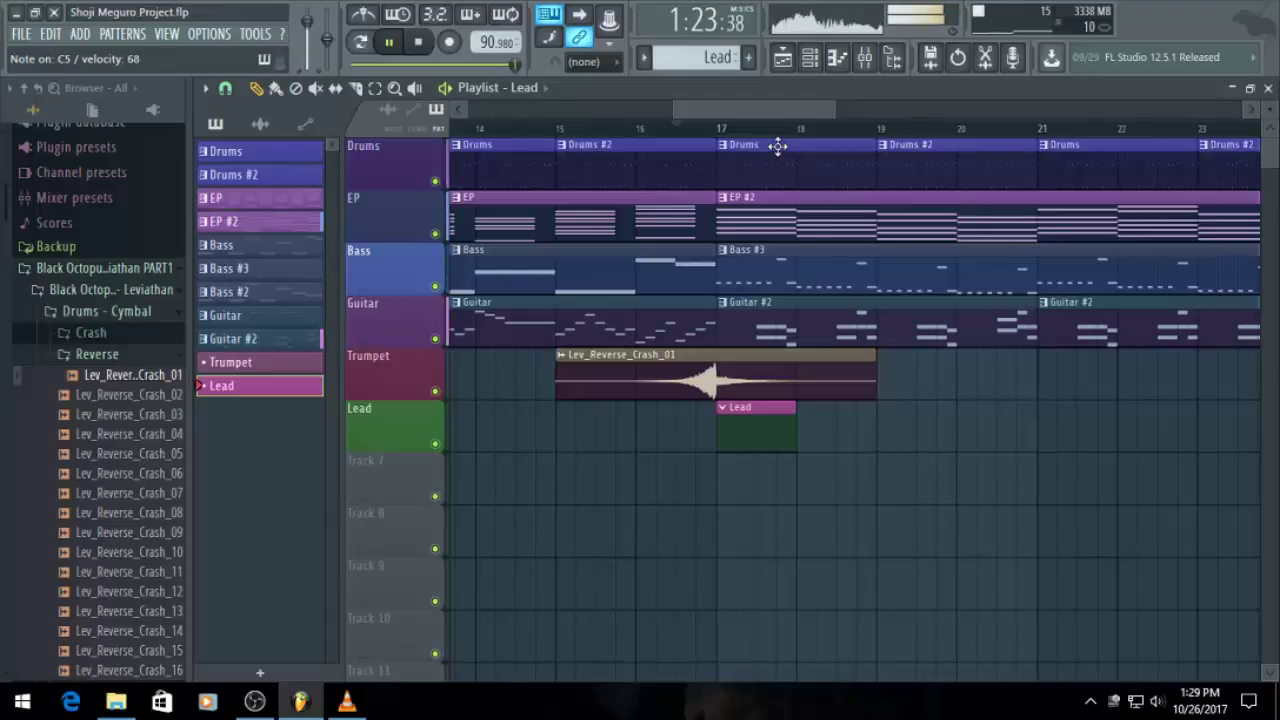
{"action": "key", "text": "space"}
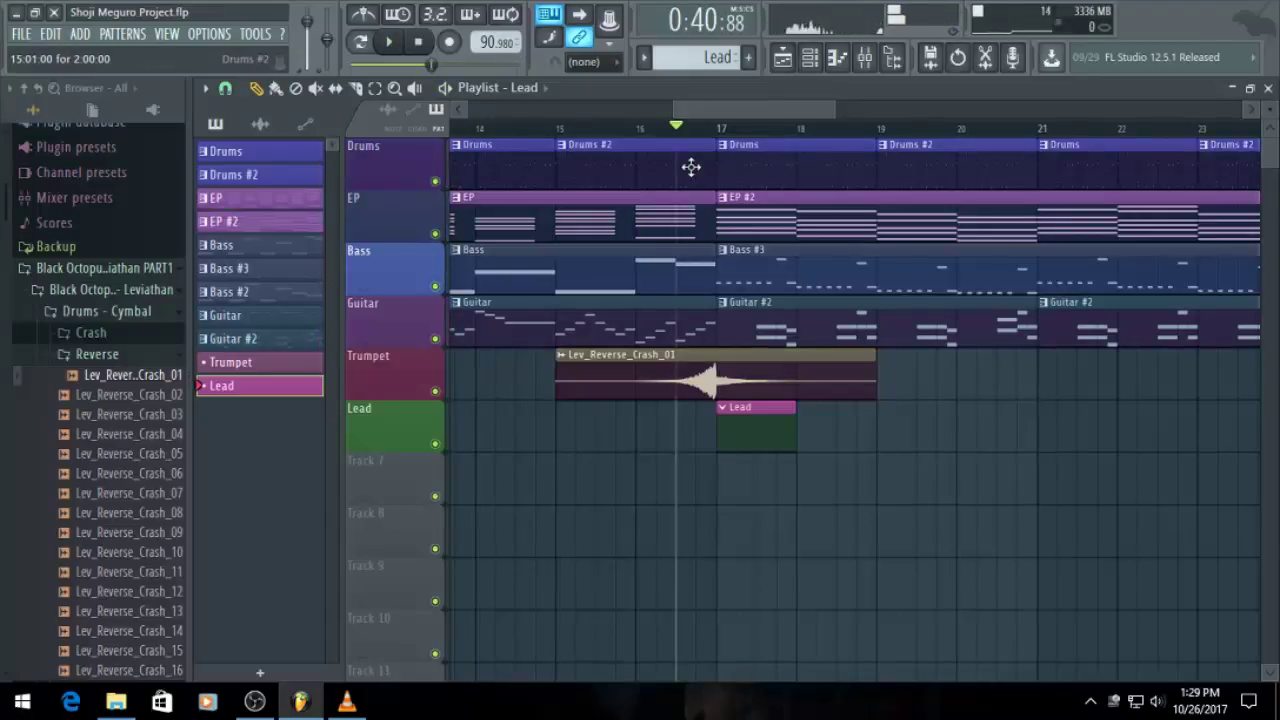
Review the whole arrangement in the playlist, comparing the first section from bar 1 with the second section from bar 17
{"action": "scroll", "coordinate": [700, 190], "scroll_direction": "down", "scroll_amount": 4}
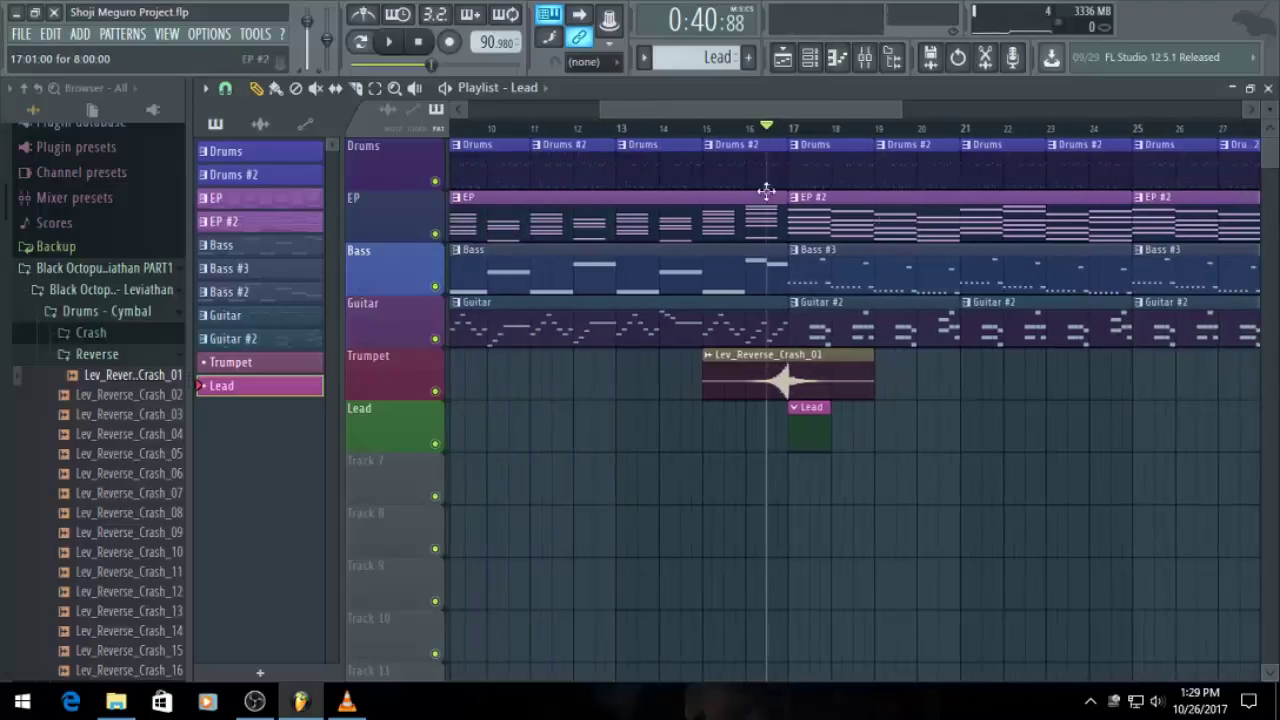
{"action": "left_click_drag", "start_coordinate": [831, 111], "coordinate": [492, 142]}
{"action": "left_click", "coordinate": [1005, 131]}
{"action": "scroll", "coordinate": [766, 256], "scroll_direction": "down", "scroll_amount": 2}
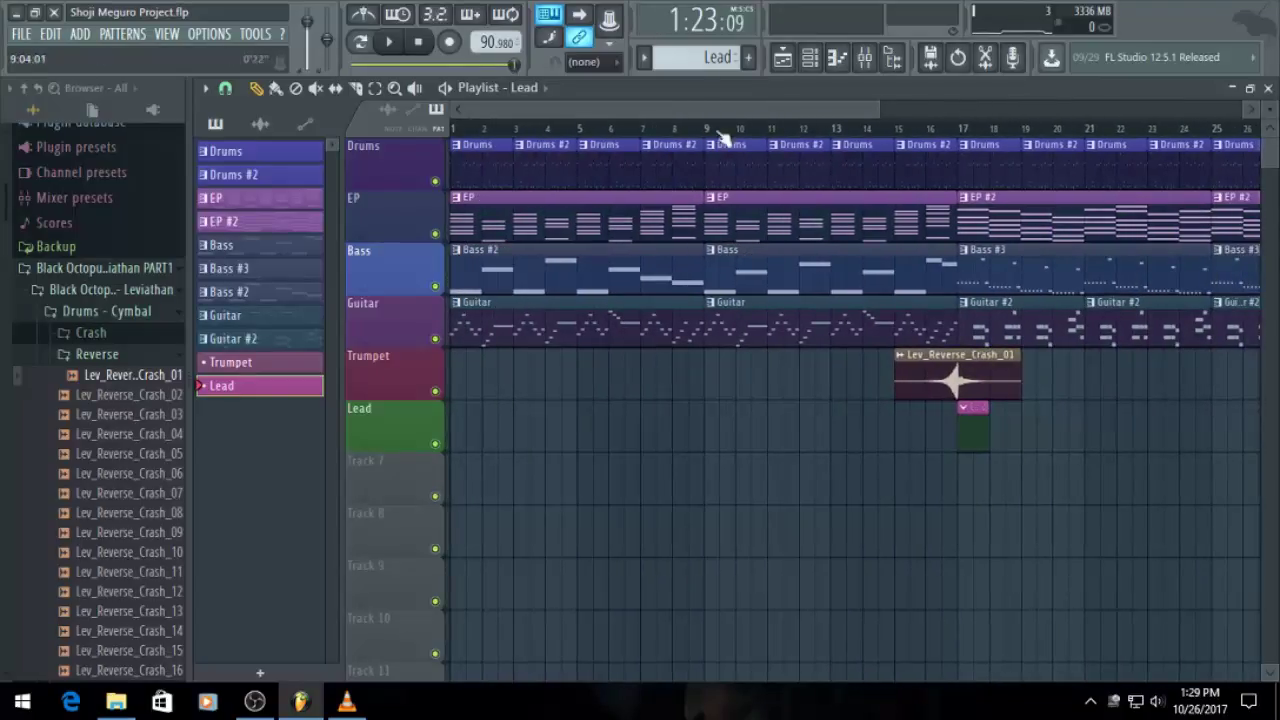
{"action": "left_click_drag", "start_coordinate": [726, 109], "coordinate": [706, 214]}
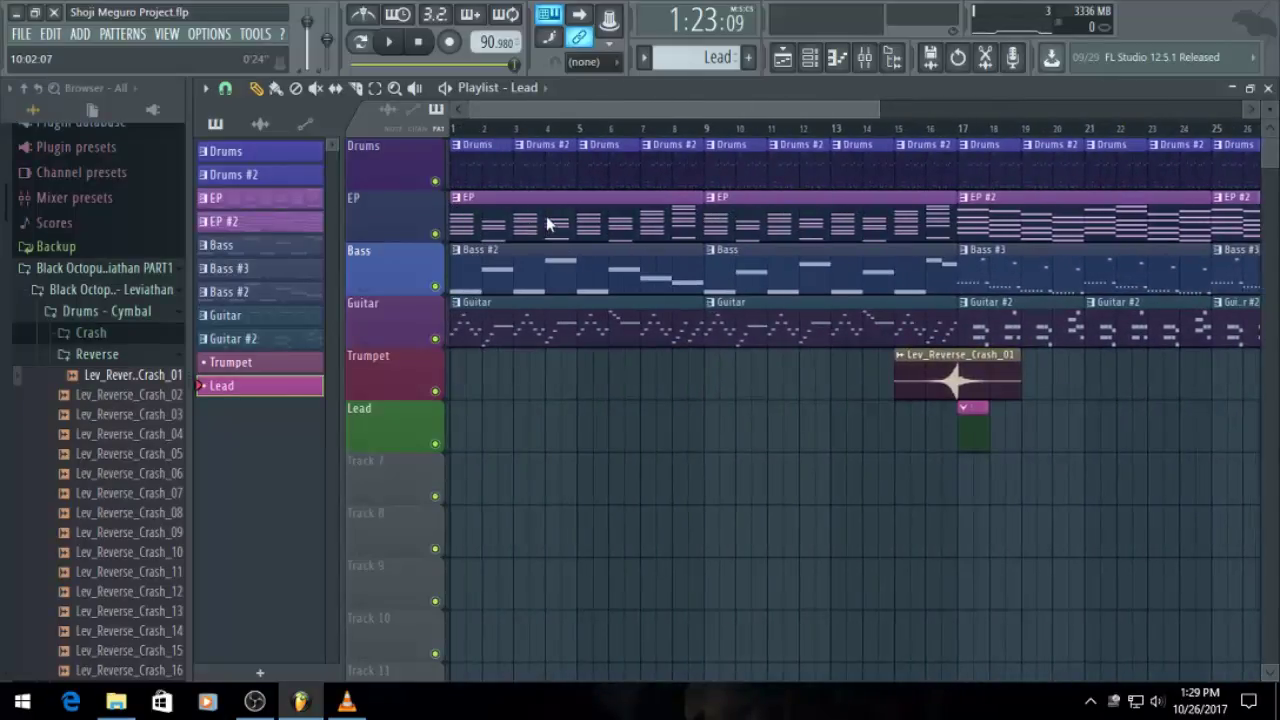
{"action": "left_click_drag", "start_coordinate": [548, 223], "coordinate": [829, 178]}
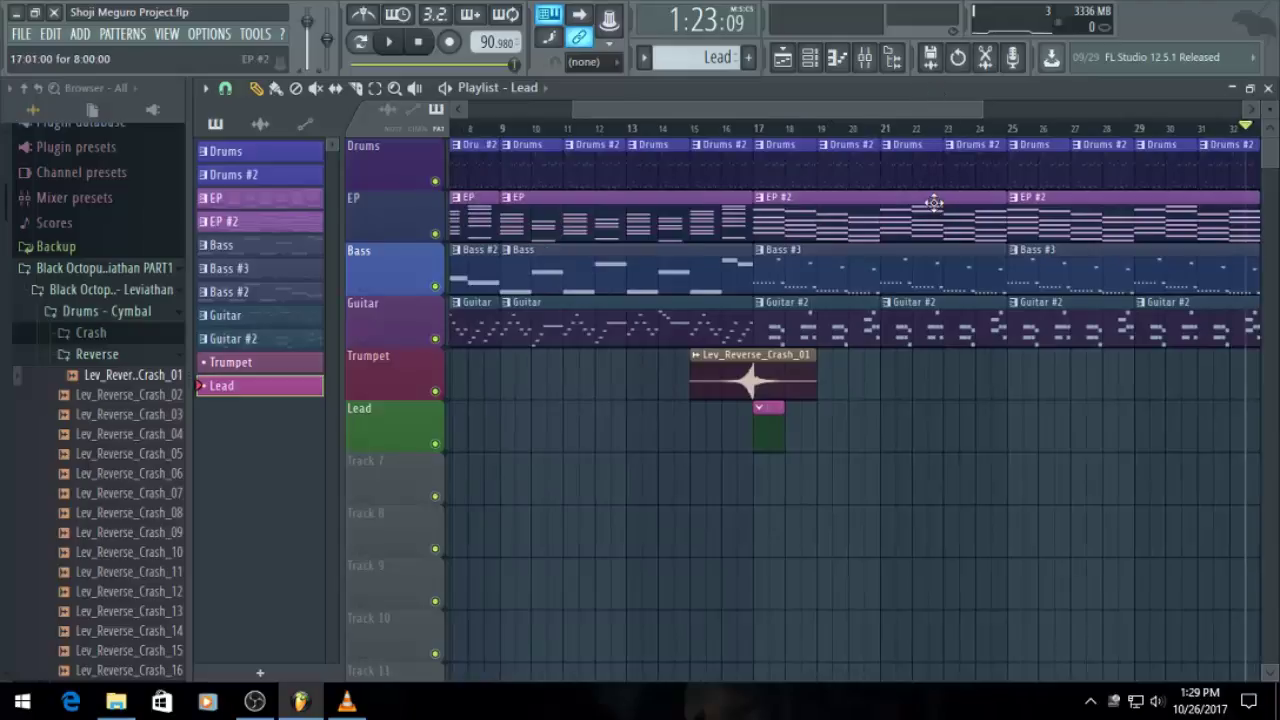
{"action": "scroll", "coordinate": [933, 203], "scroll_direction": "up", "scroll_amount": 2}
{"action": "left_click_drag", "start_coordinate": [879, 115], "coordinate": [820, 208]}
{"action": "scroll", "coordinate": [802, 201], "scroll_direction": "down", "scroll_amount": 1}
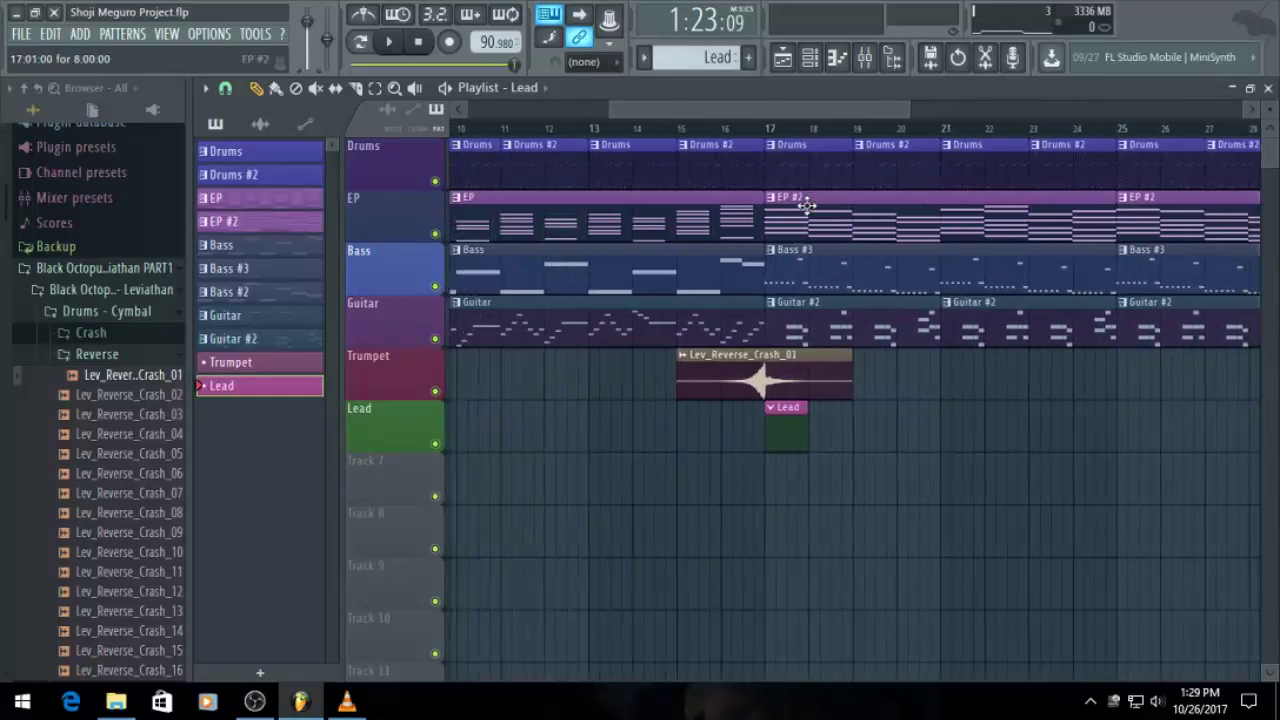
{"action": "scroll", "coordinate": [784, 310], "scroll_direction": "down", "scroll_amount": 1}
{"action": "scroll", "coordinate": [783, 316], "scroll_direction": "up", "scroll_amount": 2}
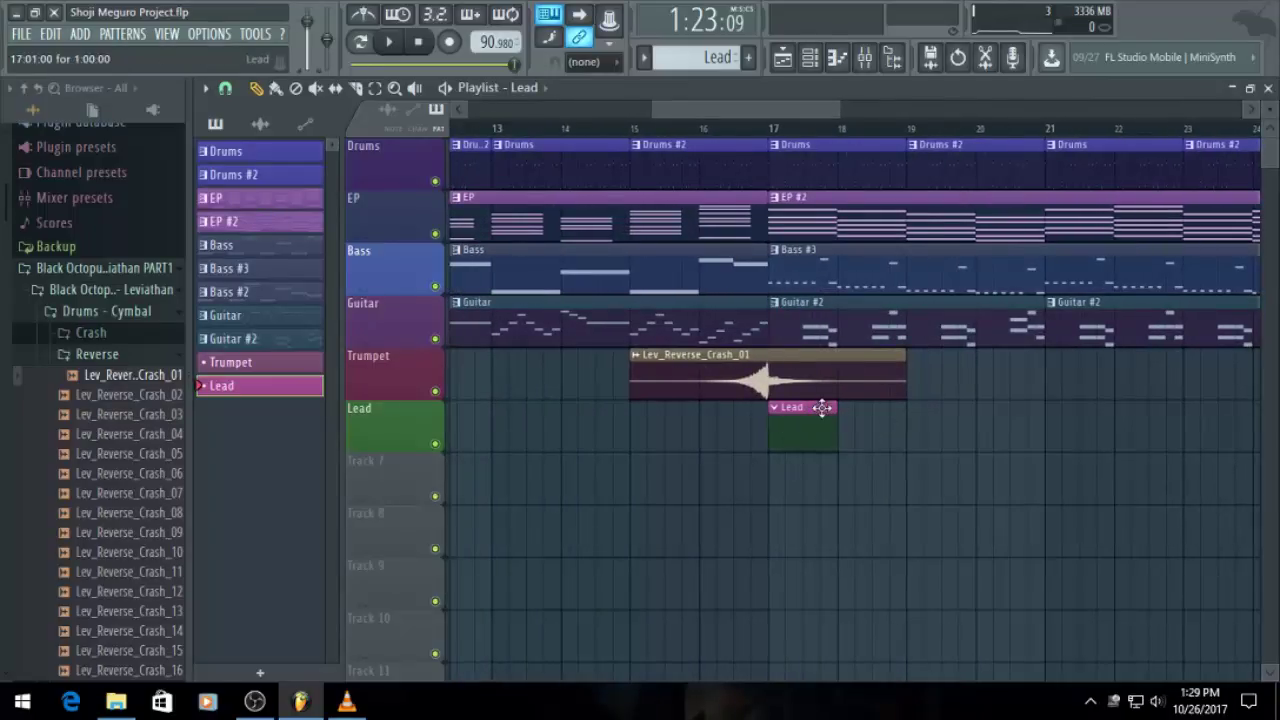
{"action": "left_click_drag", "start_coordinate": [829, 118], "coordinate": [857, 134]}
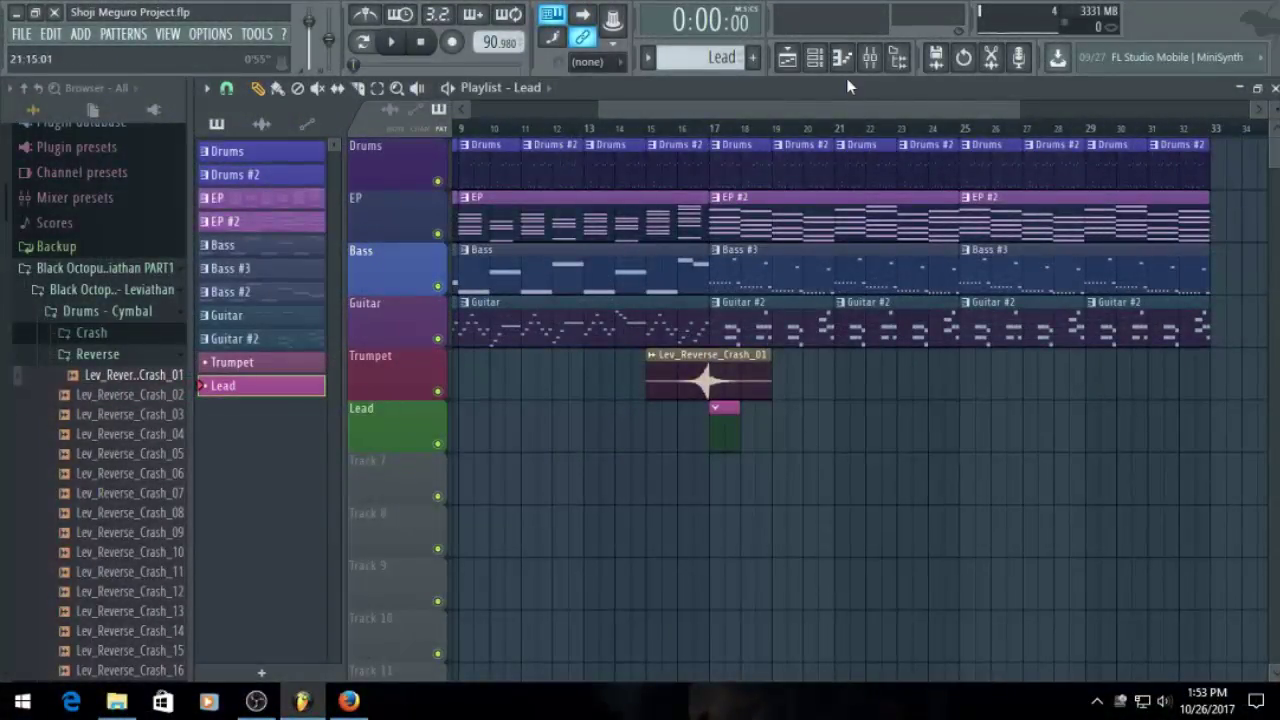
Open the piano roll of Zebra2 #2 for the Lead pattern and show bars 1 to 4 in the C4 to C5 range
{"action": "key", "text": "F7"}
{"action": "left_click_drag", "start_coordinate": [1190, 112], "coordinate": [972, 112]}
{"action": "scroll", "coordinate": [543, 291], "scroll_direction": "down", "scroll_amount": 2}
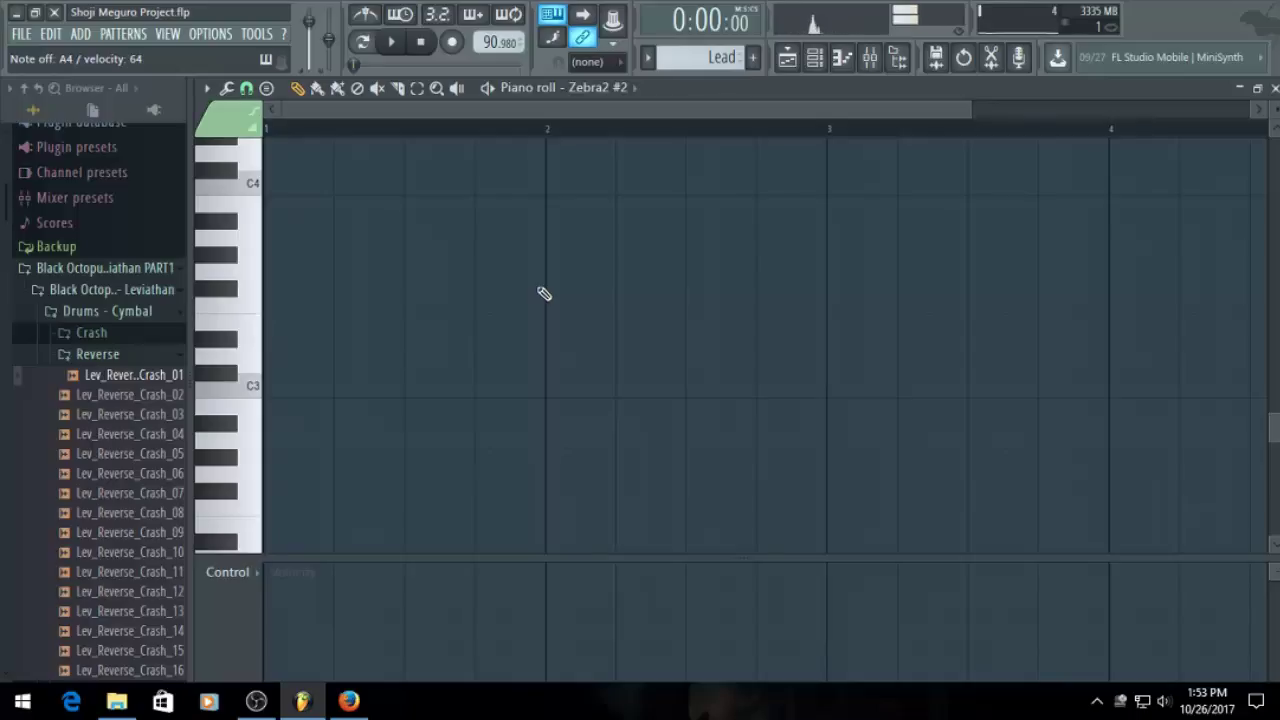
{"action": "scroll", "coordinate": [543, 293], "scroll_direction": "up", "scroll_amount": 2}
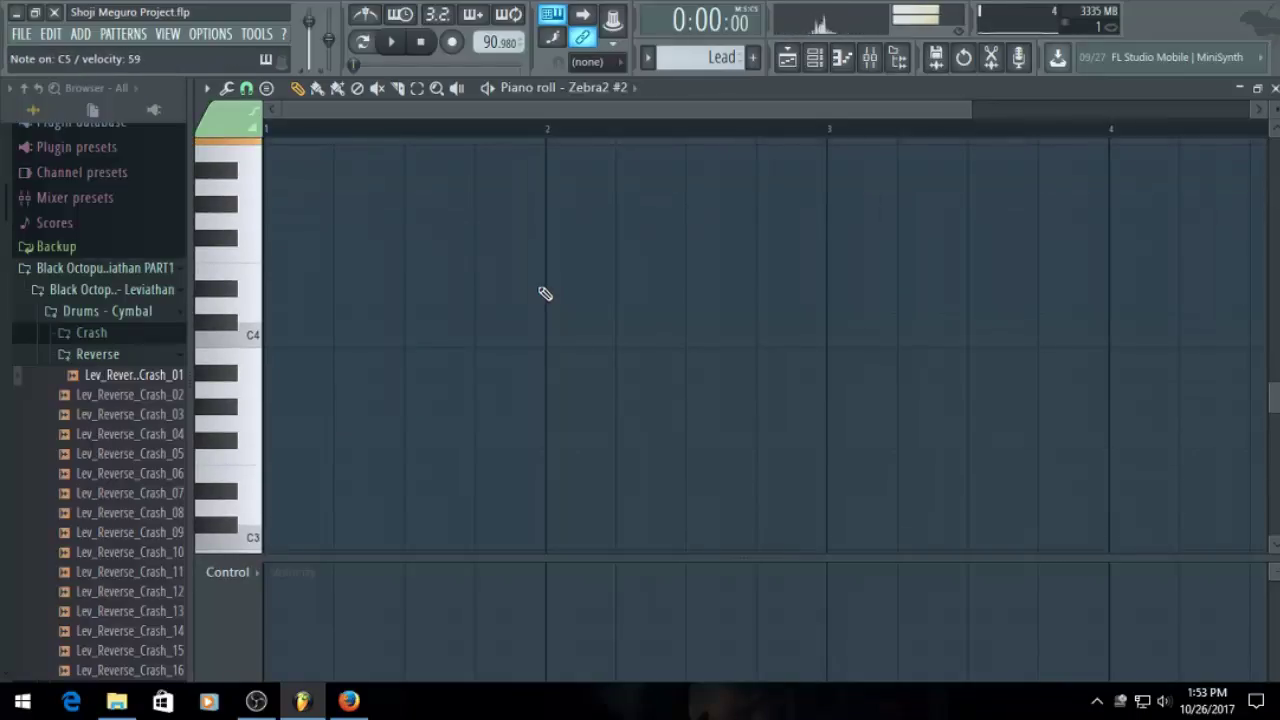
{"action": "scroll", "coordinate": [545, 293], "scroll_direction": "up", "scroll_amount": 2}
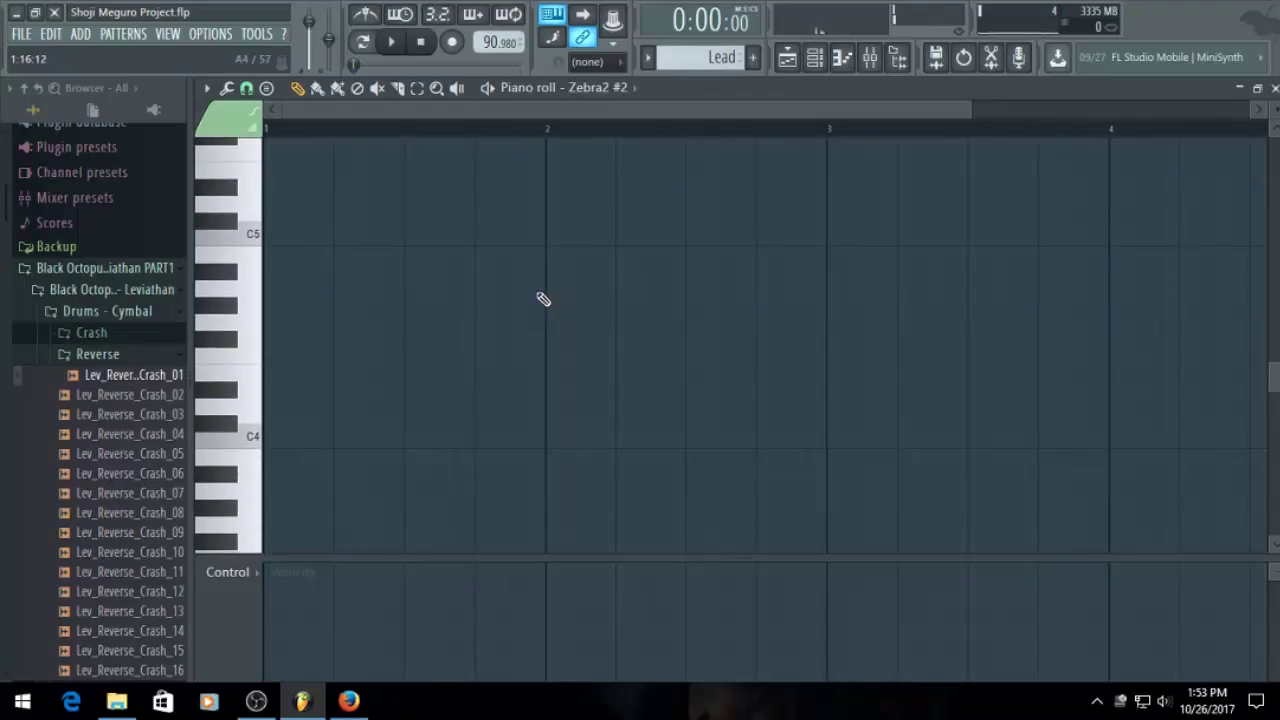
Play the song from bar 16 and try out lead notes over the start of the second section
{"action": "key", "text": "space"}
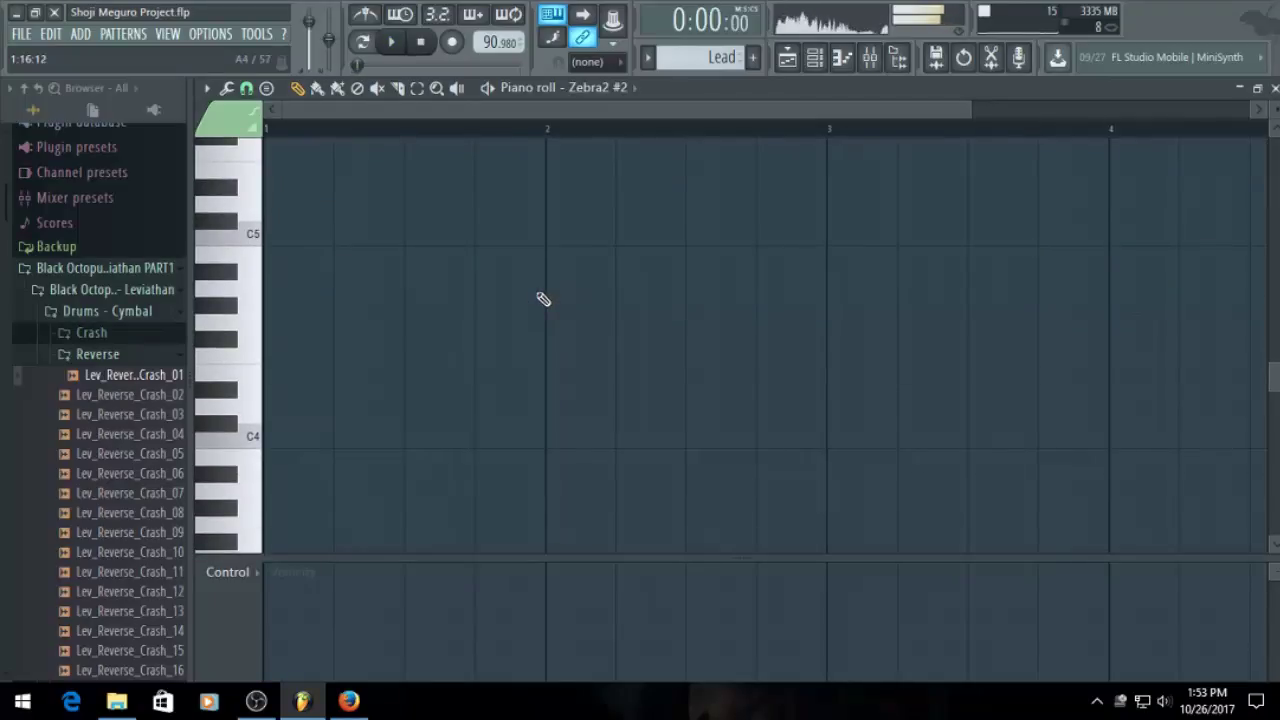
{"action": "left_click", "coordinate": [787, 57]}
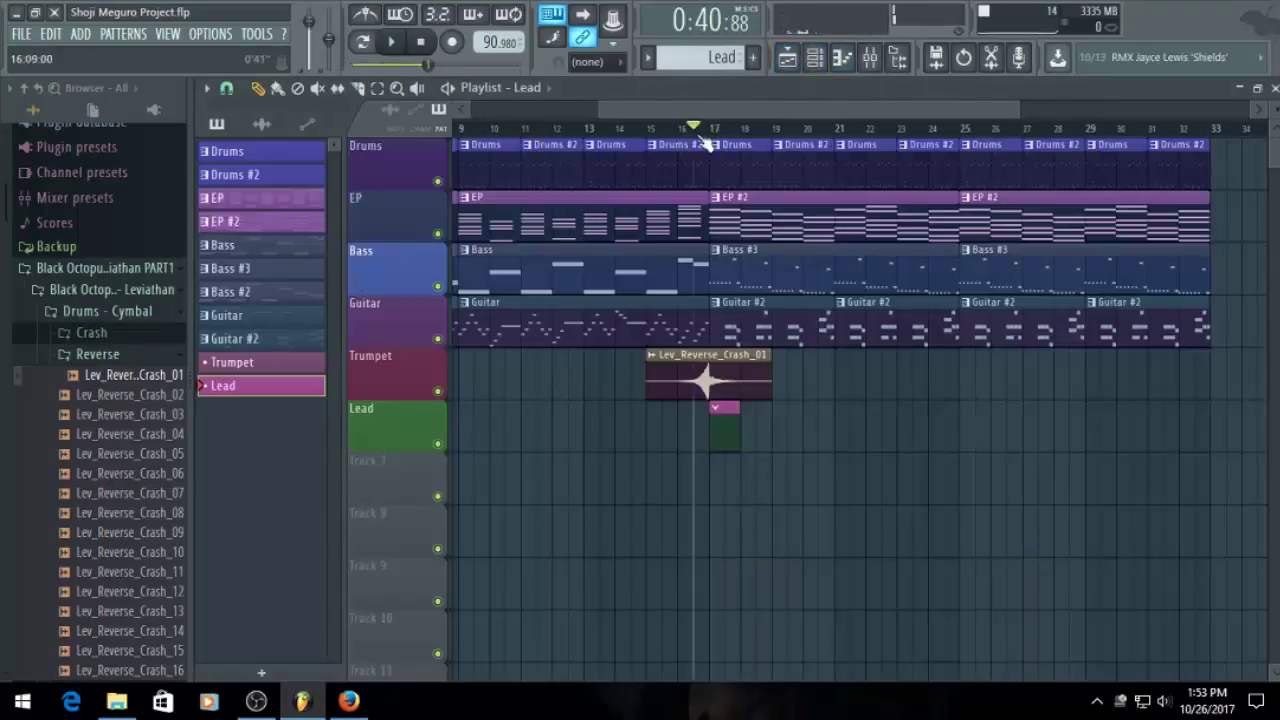
{"action": "left_click", "coordinate": [842, 57]}
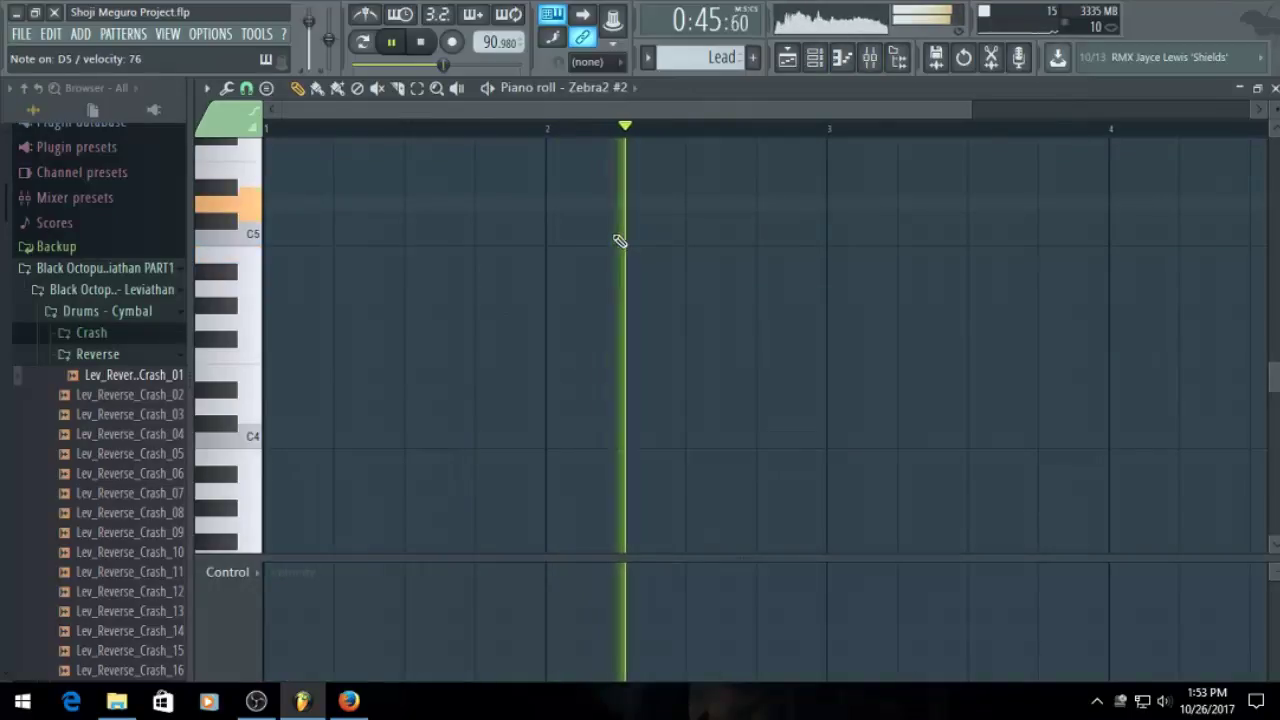
{"action": "key", "text": "space"}
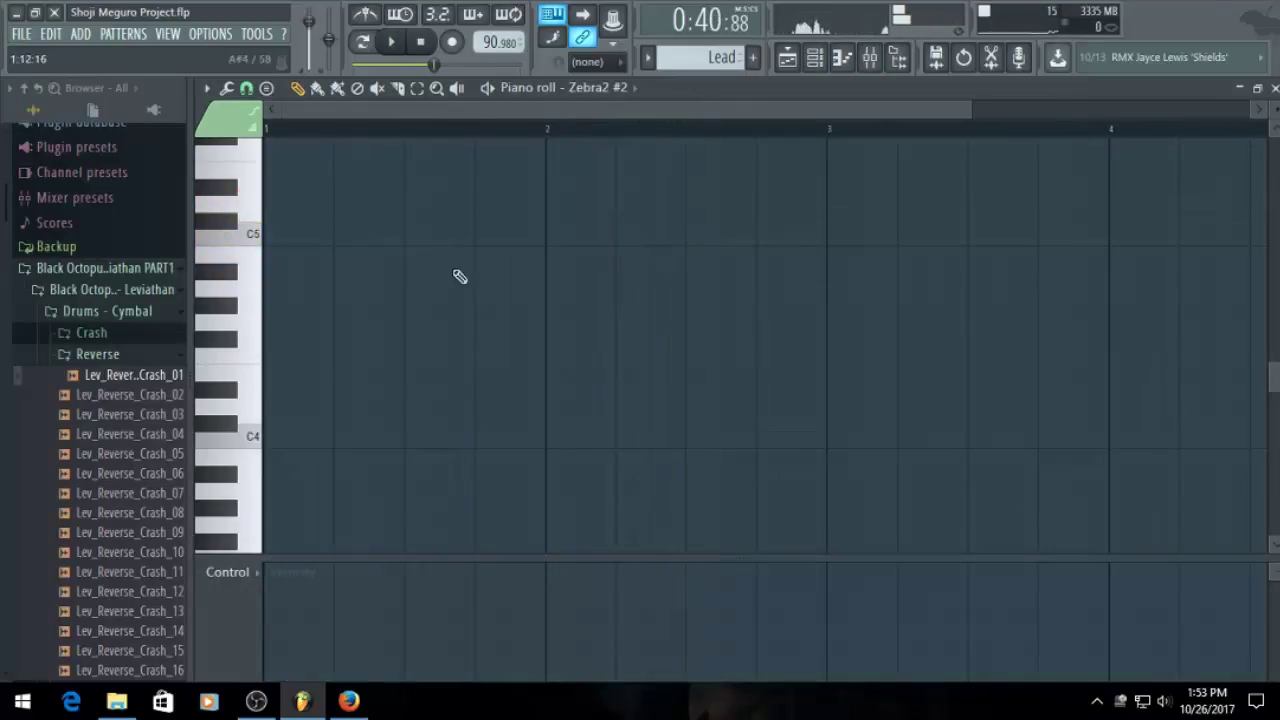
Draw two-step notes A4, F5, E5 and D5 in a row across the second half of bar 1 and play them back
{"action": "left_click", "coordinate": [410, 288]}
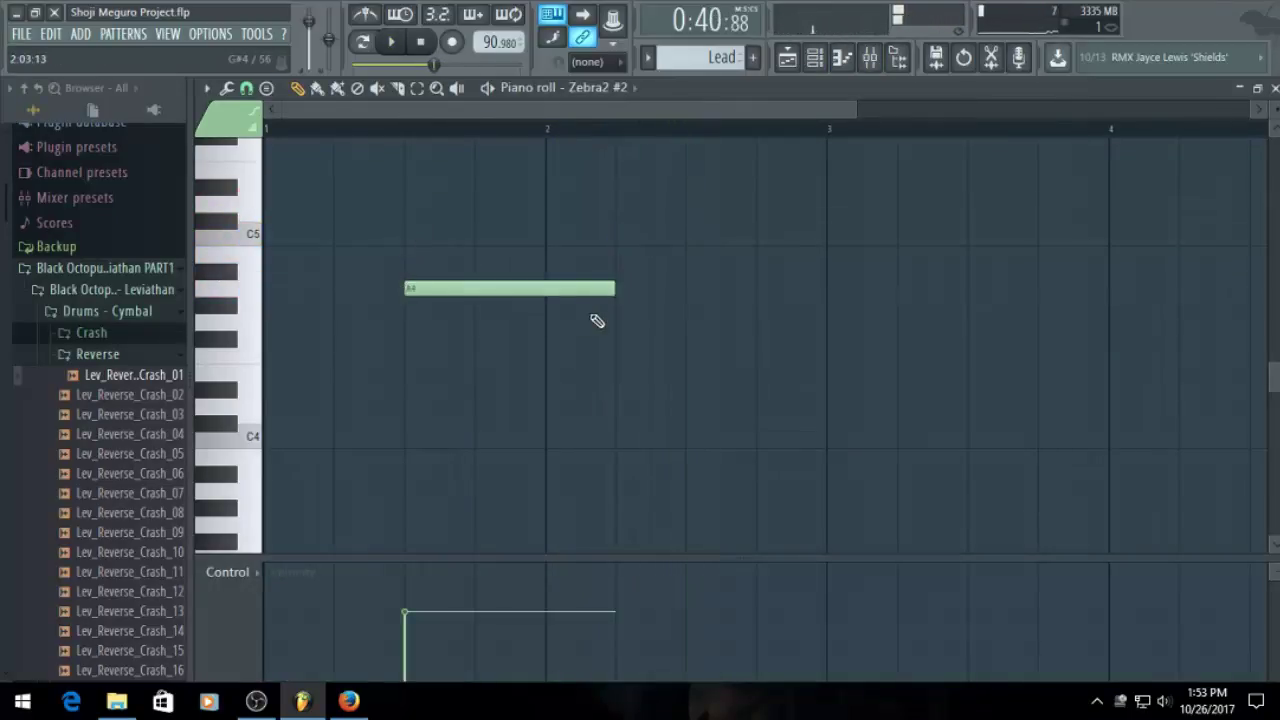
{"action": "left_click_drag", "start_coordinate": [616, 288], "coordinate": [437, 288]}
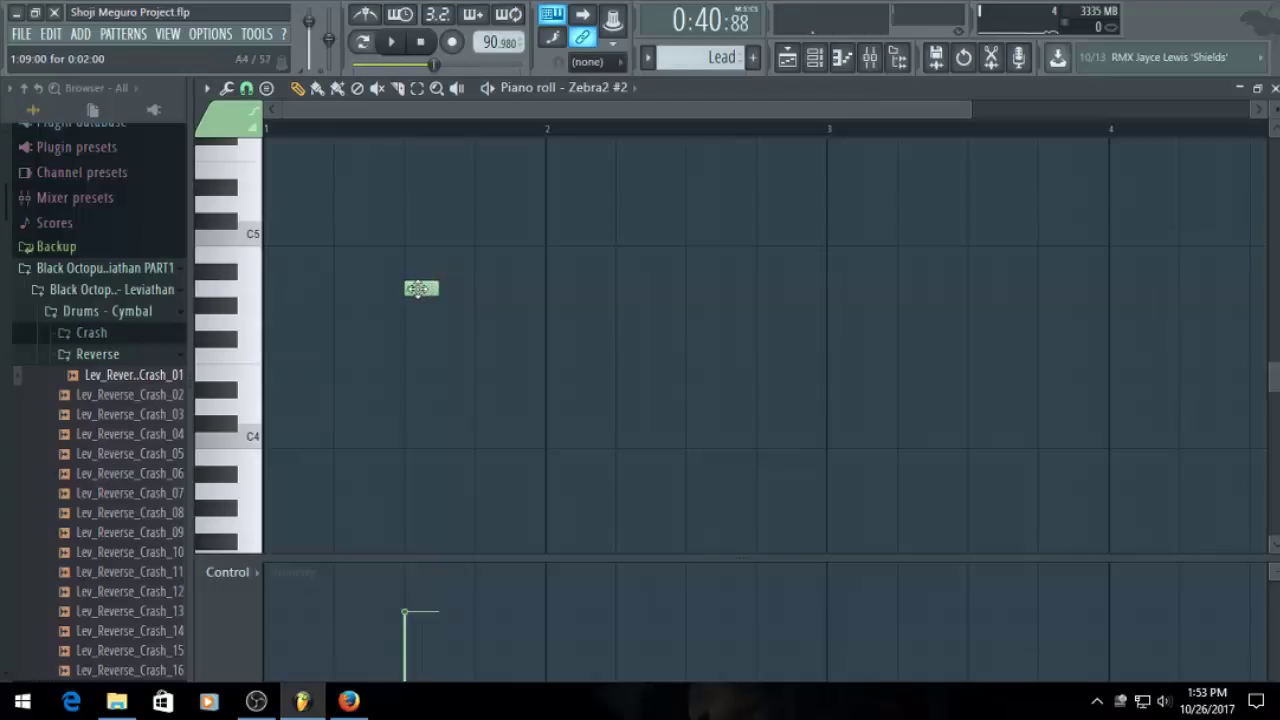
{"action": "scroll", "coordinate": [454, 271], "scroll_direction": "up", "scroll_amount": 3}
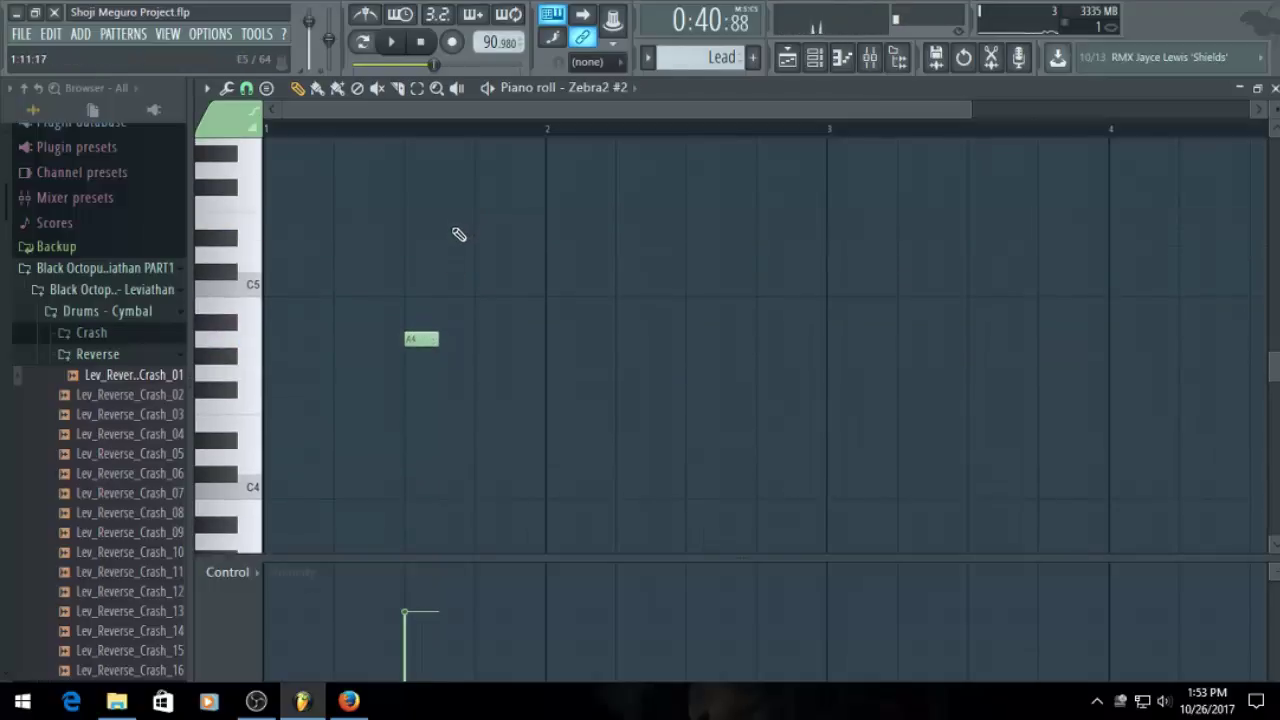
{"action": "left_click", "coordinate": [452, 205]}
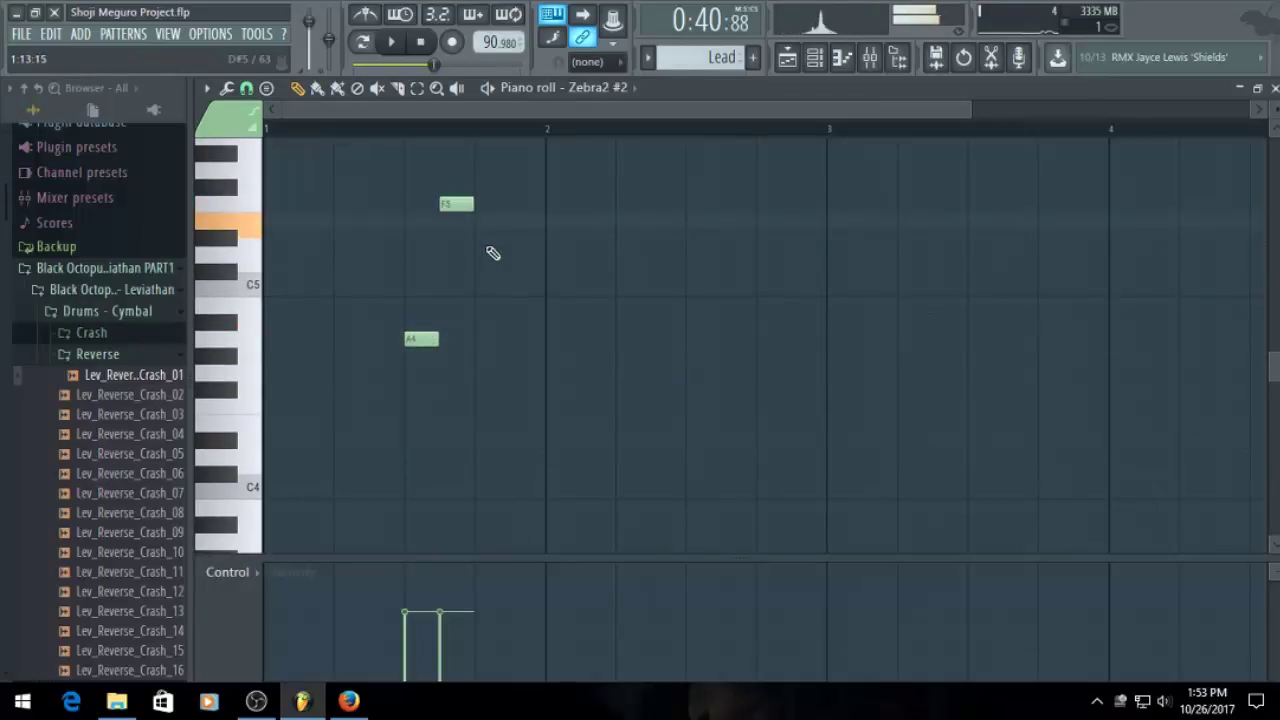
{"action": "left_click", "coordinate": [488, 221]}
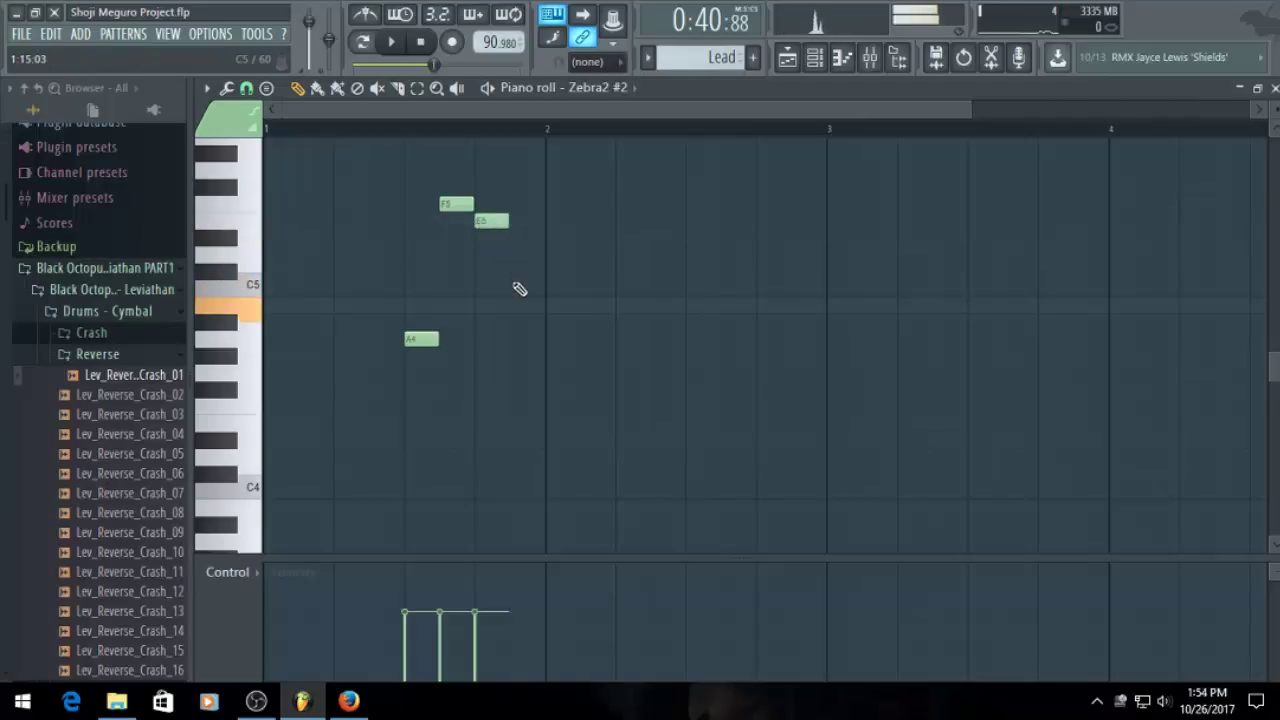
{"action": "left_click", "coordinate": [513, 287]}
{"action": "key", "text": "space"}
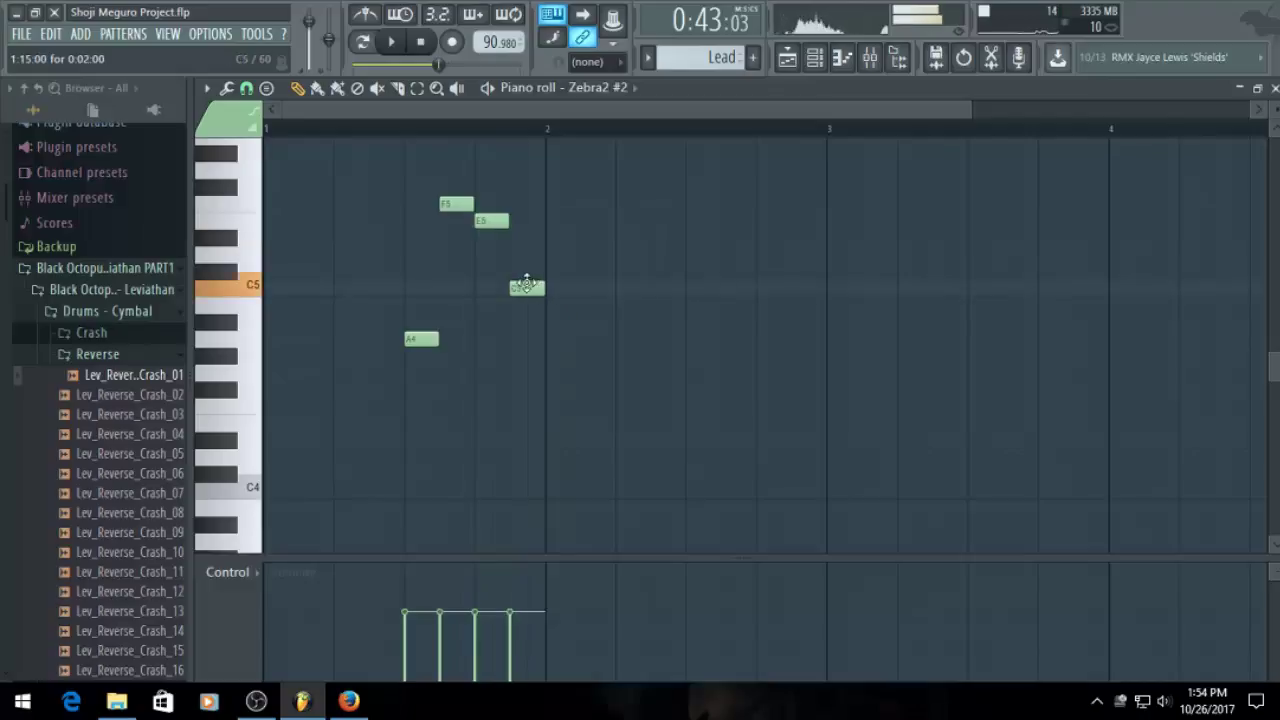
{"action": "left_click_drag", "start_coordinate": [527, 287], "coordinate": [527, 252]}
{"action": "key", "text": "space"}
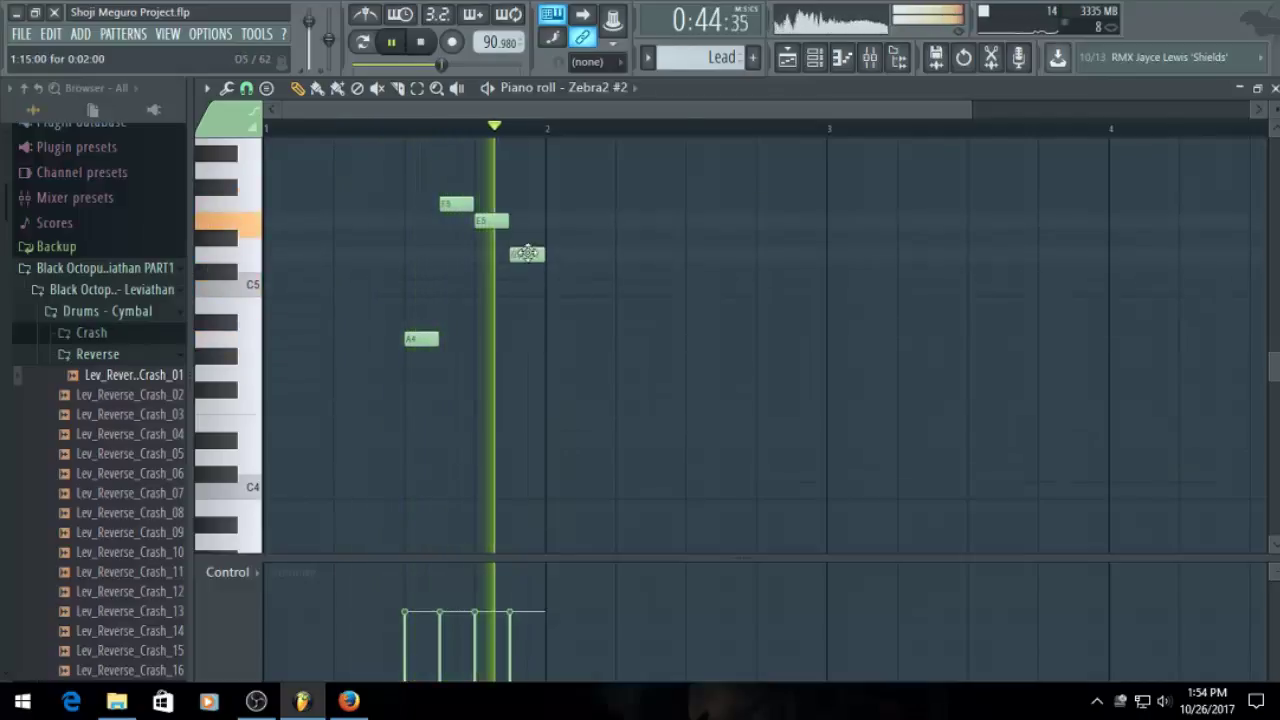
{"action": "key", "text": "space"}
Add a two-step B4 at the start of bar 2, removing the trial C5 that follows it
{"action": "left_click", "coordinate": [563, 307]}
{"action": "key", "text": "space"}
{"action": "mouse_move", "coordinate": [573, 307]}
{"action": "left_mouse_down"}
{"action": "mouse_move", "coordinate": [606, 307]}
{"action": "mouse_move", "coordinate": [587, 289]}
{"action": "left_mouse_up"}
{"action": "key", "text": "space"}
{"action": "left_click", "coordinate": [588, 270]}
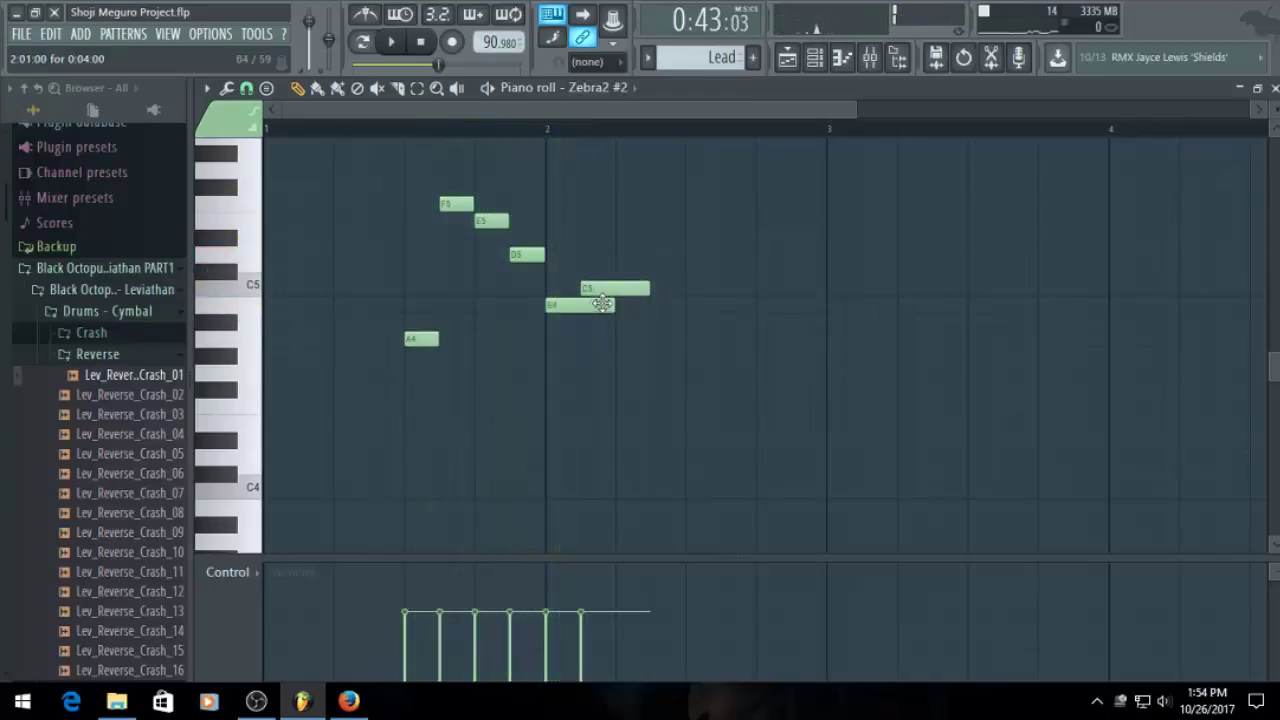
{"action": "right_click", "coordinate": [588, 288]}
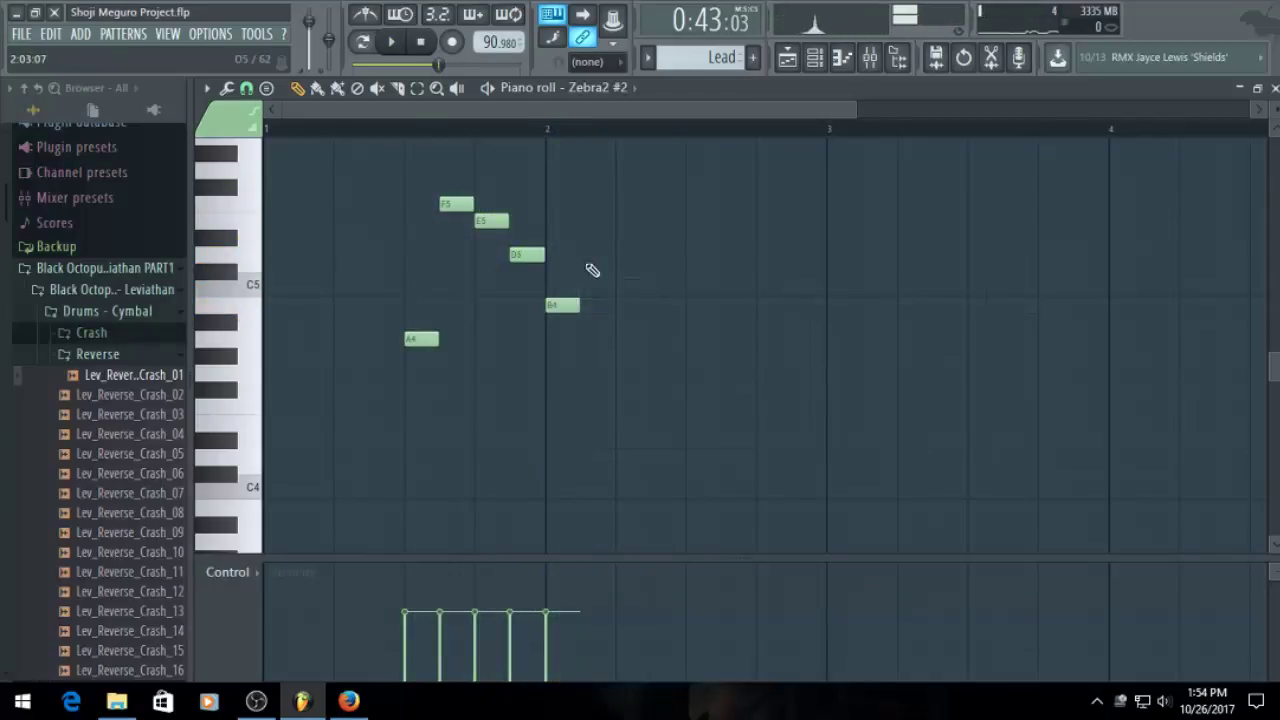
Add a two-step D5 after the B4 in bar 2, followed by a two-step C5, and listen to the phrase
{"action": "left_click", "coordinate": [590, 254]}
{"action": "left_click", "coordinate": [622, 305]}
{"action": "left_click", "coordinate": [626, 289]}
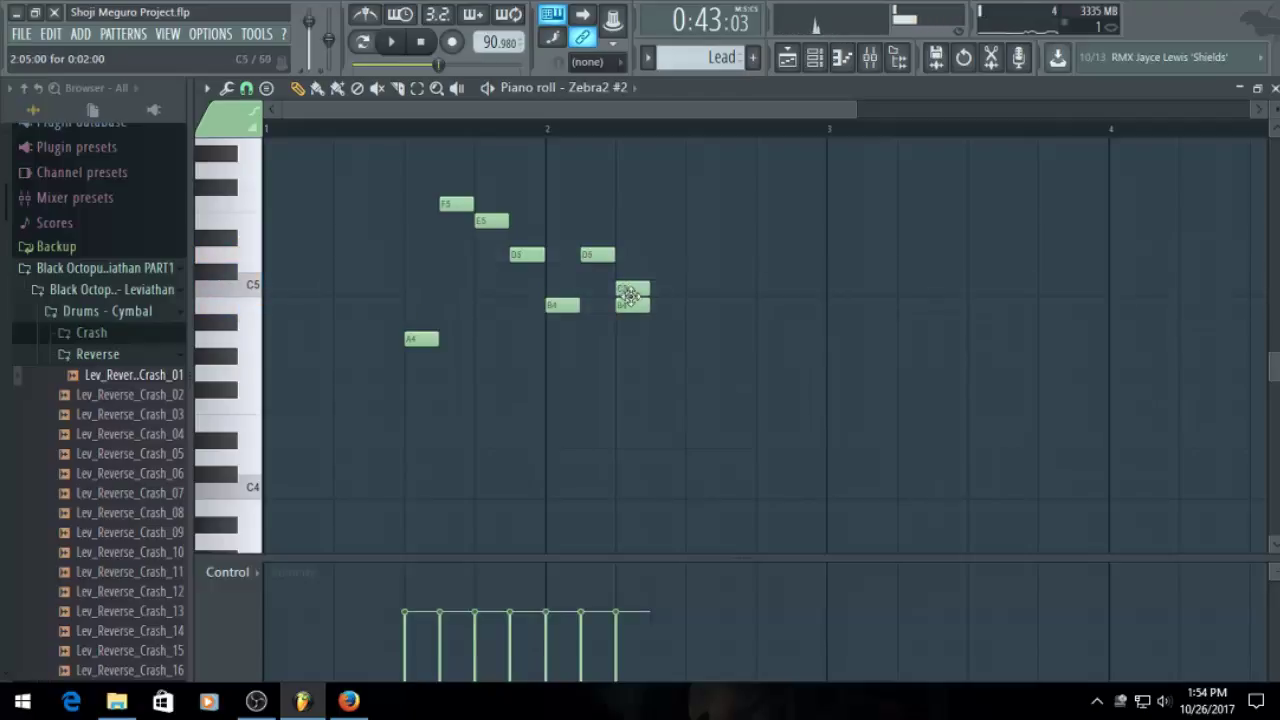
{"action": "right_click", "coordinate": [632, 303]}
{"action": "key", "text": "space"}
Lengthen bar 2's D5 to four steps, start the C5 right after it and stretch that note until just before bar 3
{"action": "left_click_drag", "start_coordinate": [638, 291], "coordinate": [669, 309]}
{"action": "left_click_drag", "start_coordinate": [613, 260], "coordinate": [766, 311]}
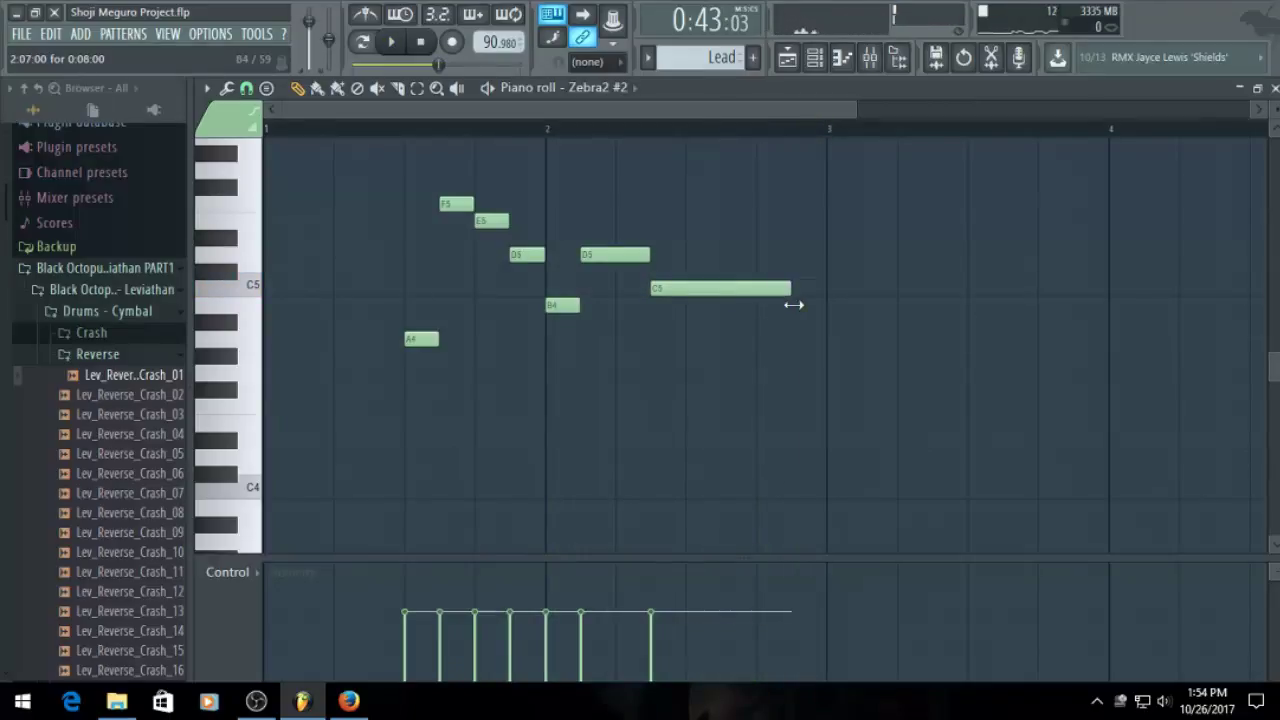
{"action": "left_click_drag", "start_coordinate": [793, 304], "coordinate": [806, 311]}
{"action": "key", "text": "space"}
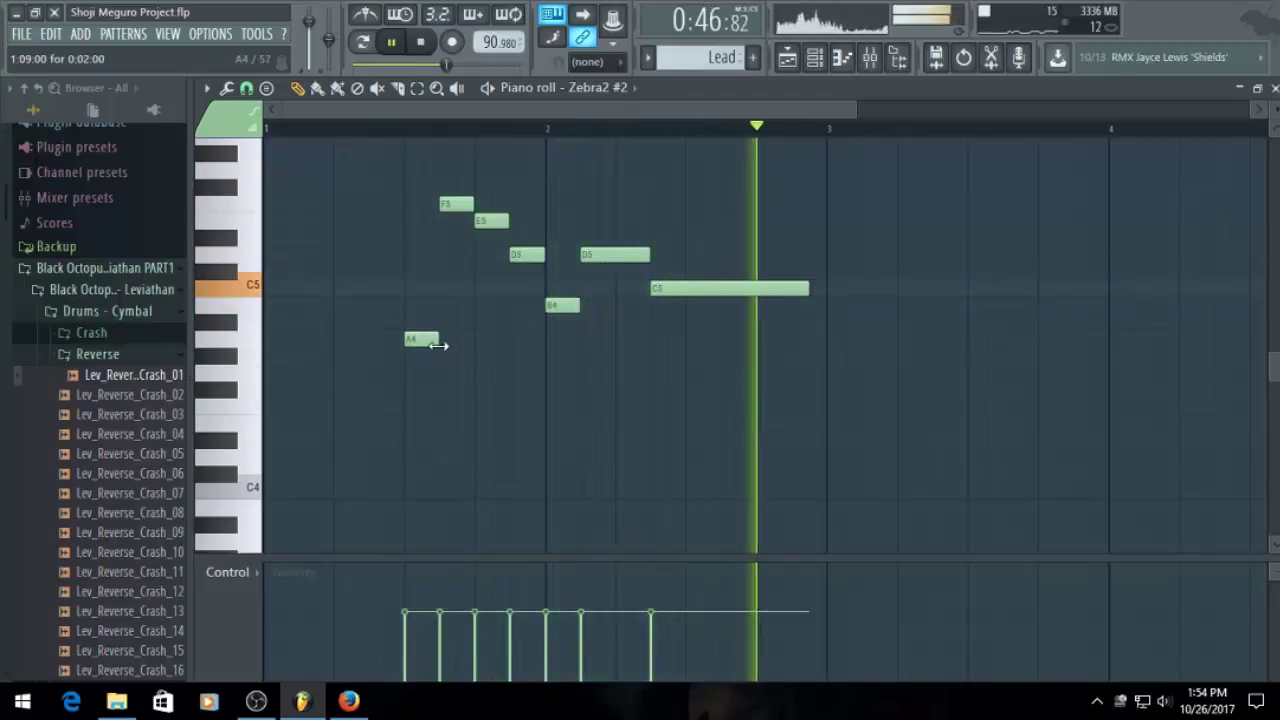
{"action": "key", "text": "space"}
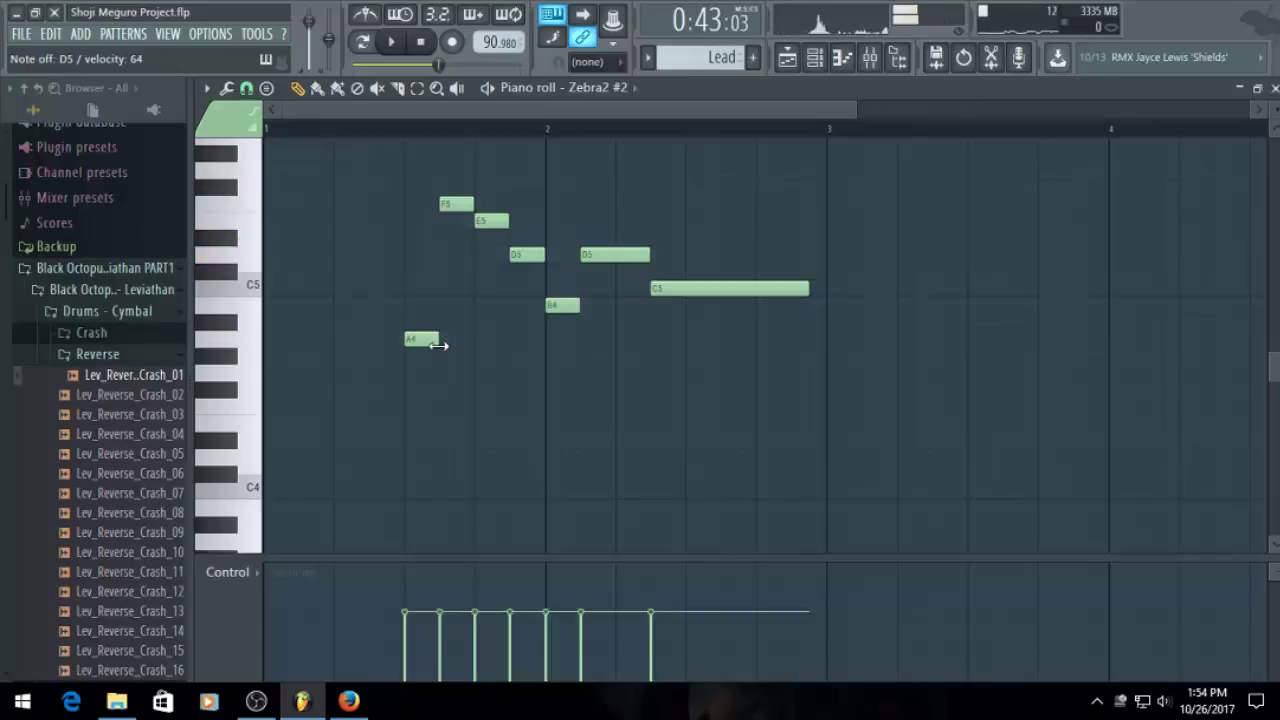
{"action": "left_click", "coordinate": [918, 341]}
{"action": "key", "text": "space"}
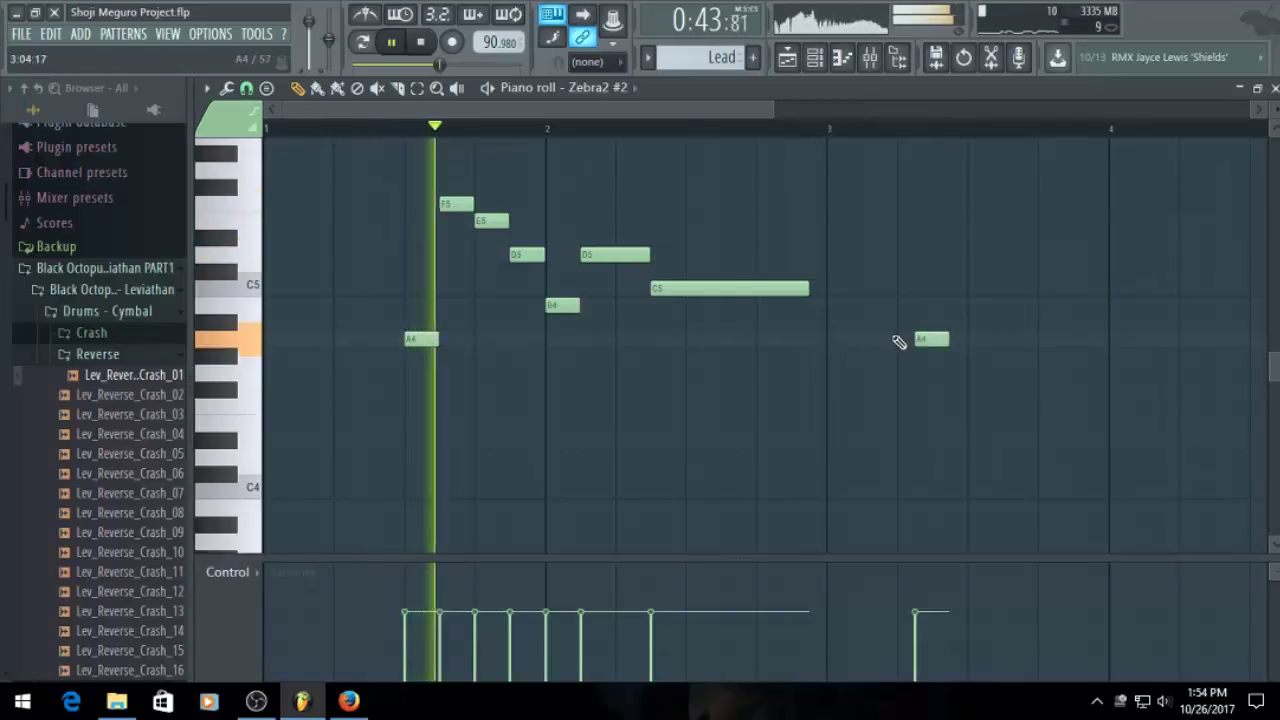
{"action": "left_click_drag", "start_coordinate": [926, 345], "coordinate": [973, 358]}
{"action": "left_click_drag", "start_coordinate": [974, 334], "coordinate": [904, 334]}
{"action": "key", "text": "space"}
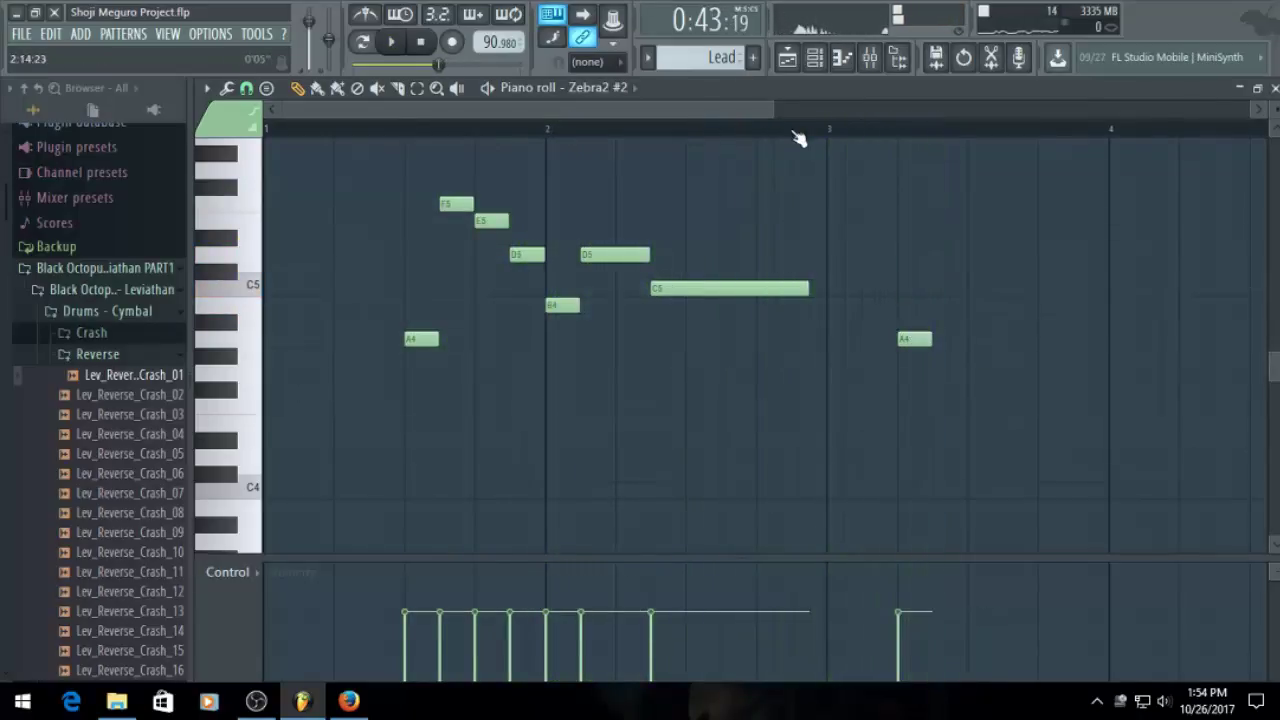
{"action": "key", "text": "space"}
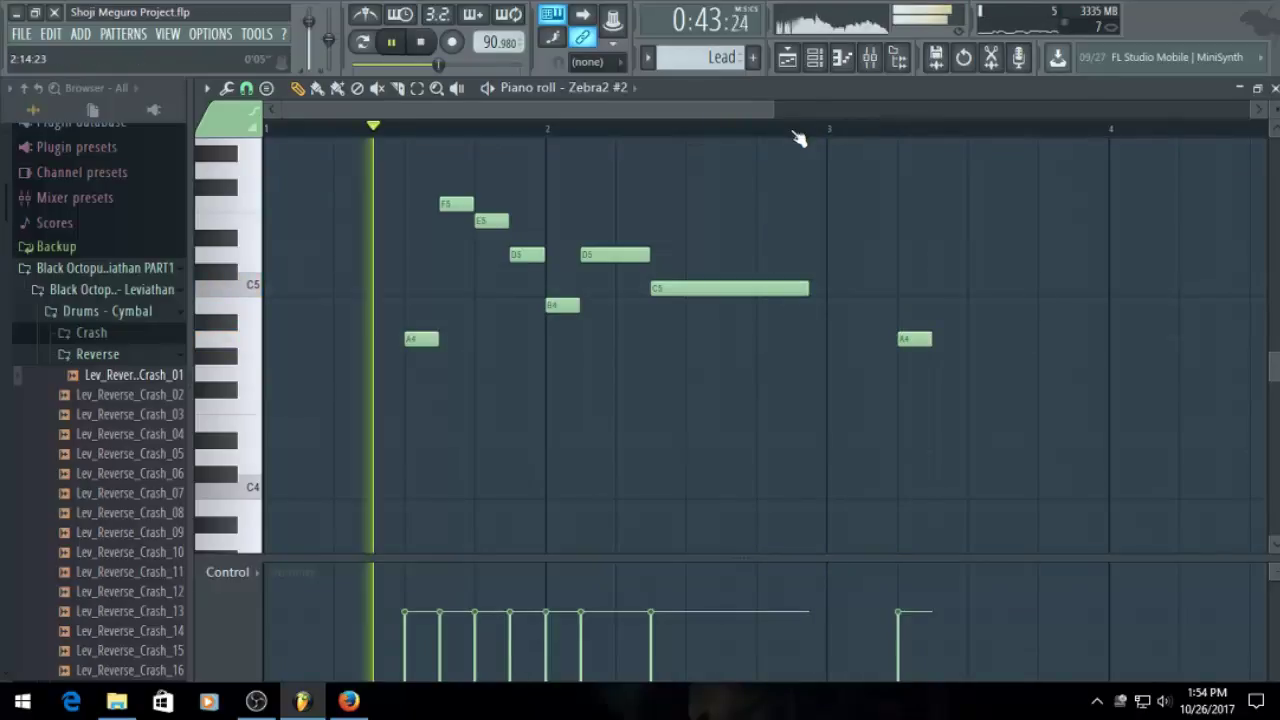
{"action": "right_click", "coordinate": [918, 338]}
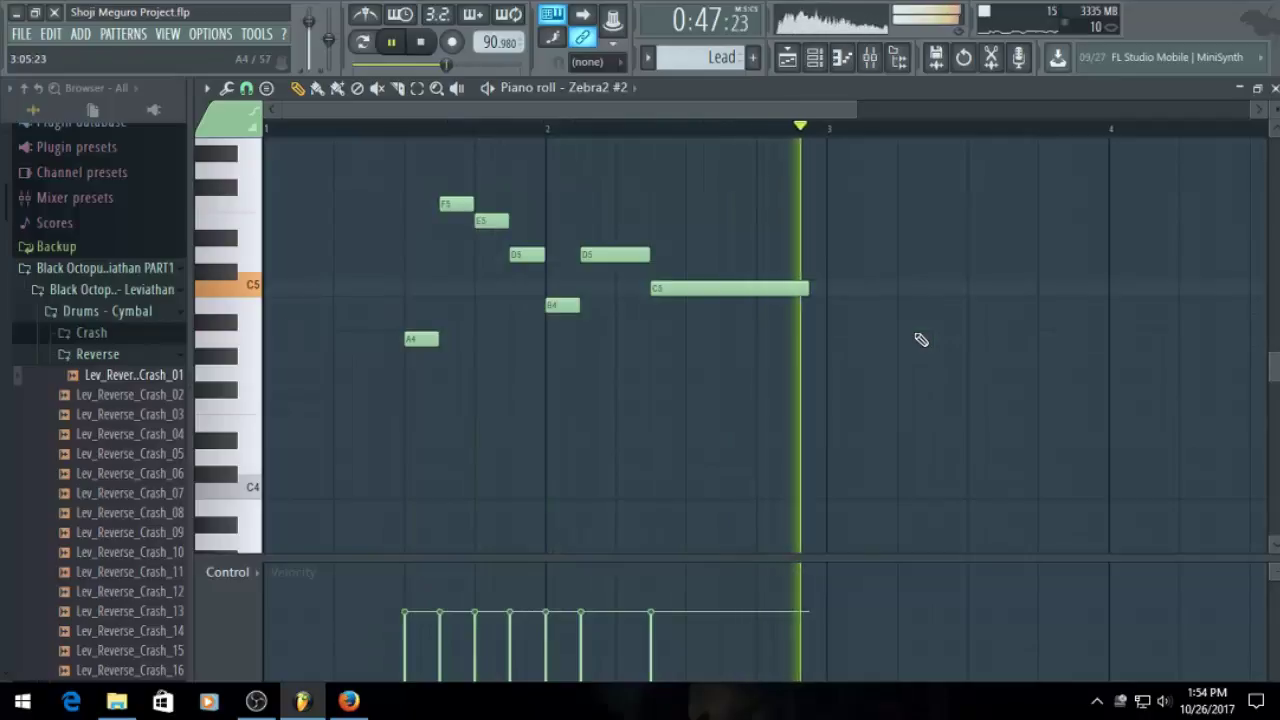
Draw two-step notes G4, E5 and F5 in a row from the third step of bar 3, deleting the stray F#5
{"action": "left_click", "coordinate": [873, 374]}
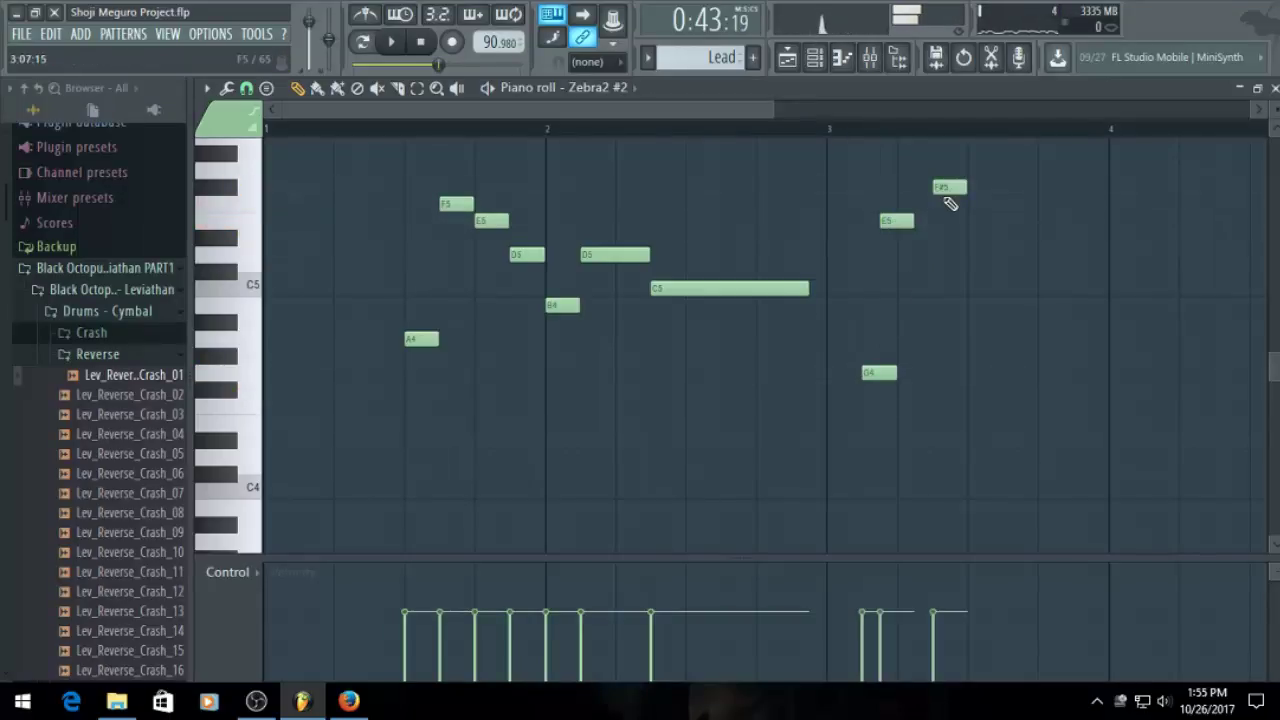
{"action": "key", "text": "space"}
{"action": "left_click_drag", "start_coordinate": [887, 221], "coordinate": [899, 224]}
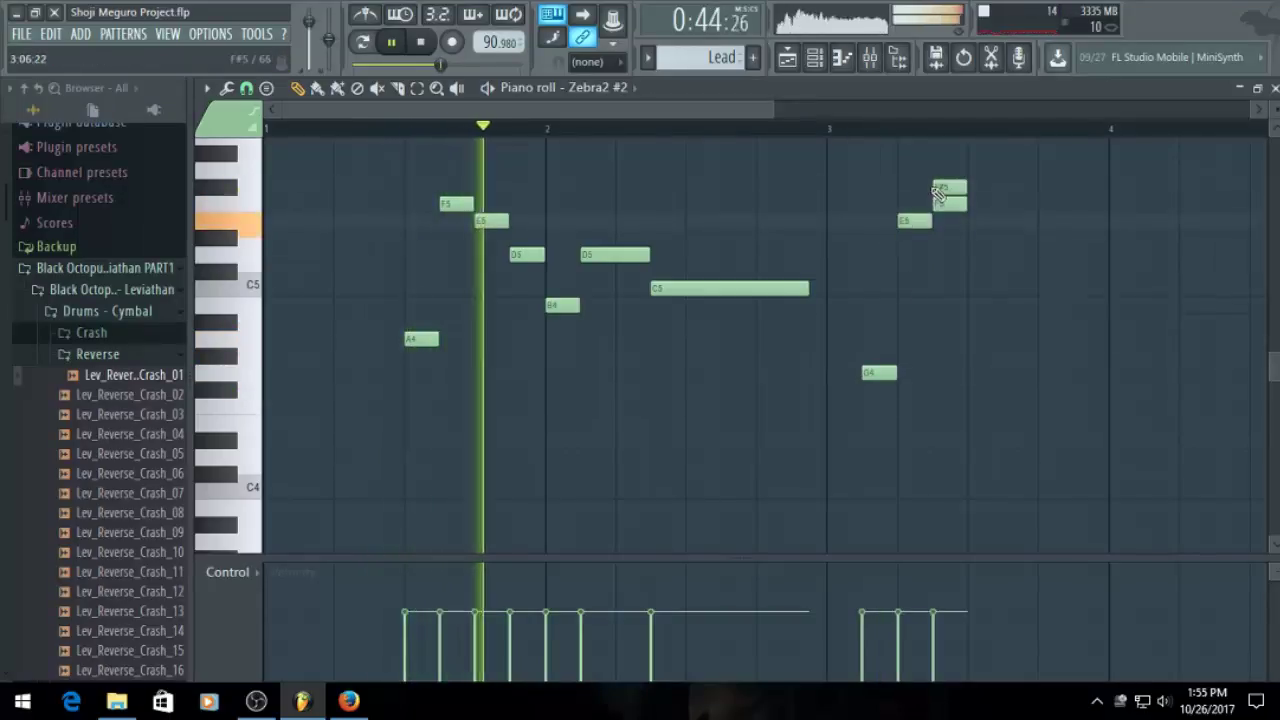
{"action": "right_click", "coordinate": [946, 188]}
Fill the second half of bar 3 with two-step notes G5, F5, E5 and D5, then play the phrase from late bar 2
{"action": "left_click", "coordinate": [985, 272]}
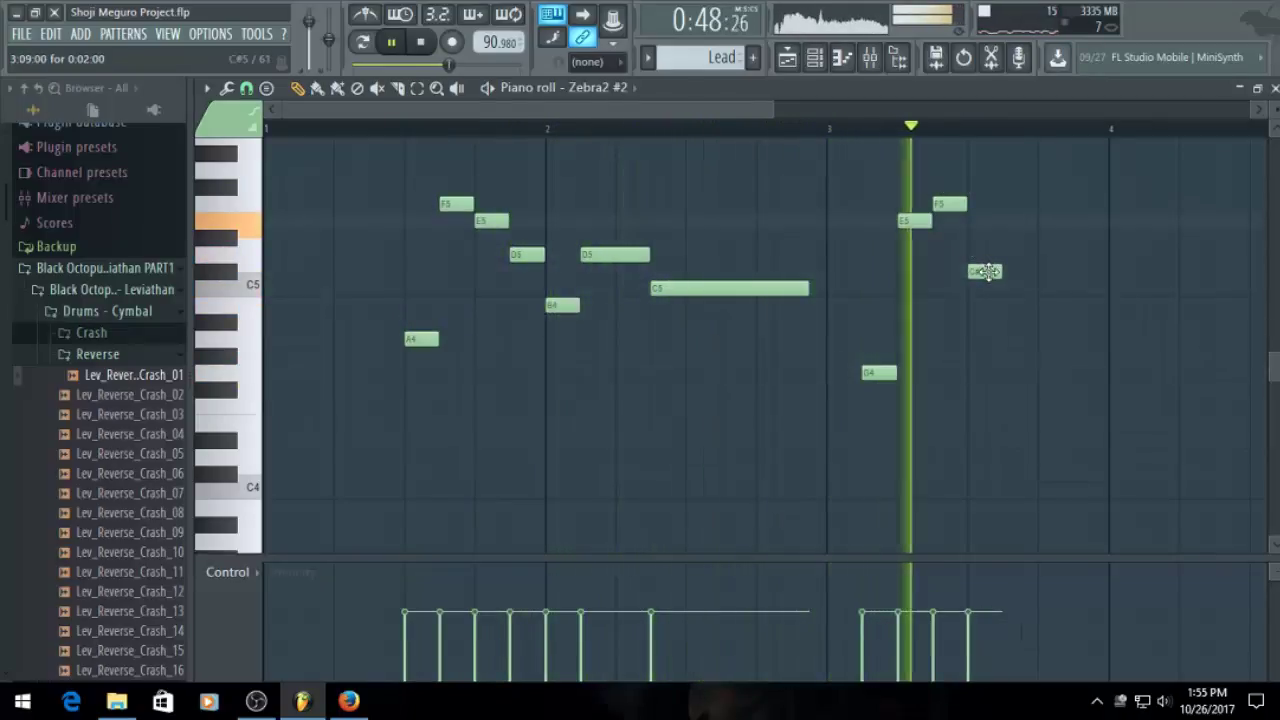
{"action": "key", "text": "space"}
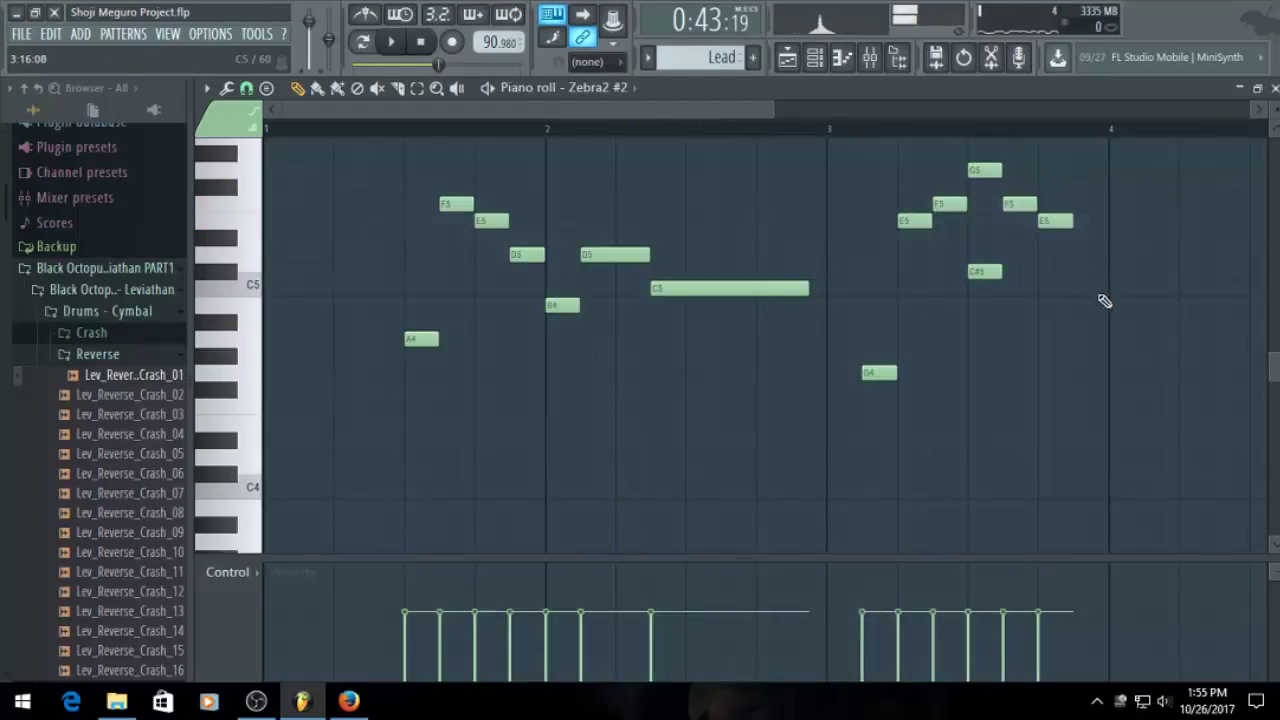
{"action": "left_click", "coordinate": [1080, 256]}
{"action": "key", "text": "space"}
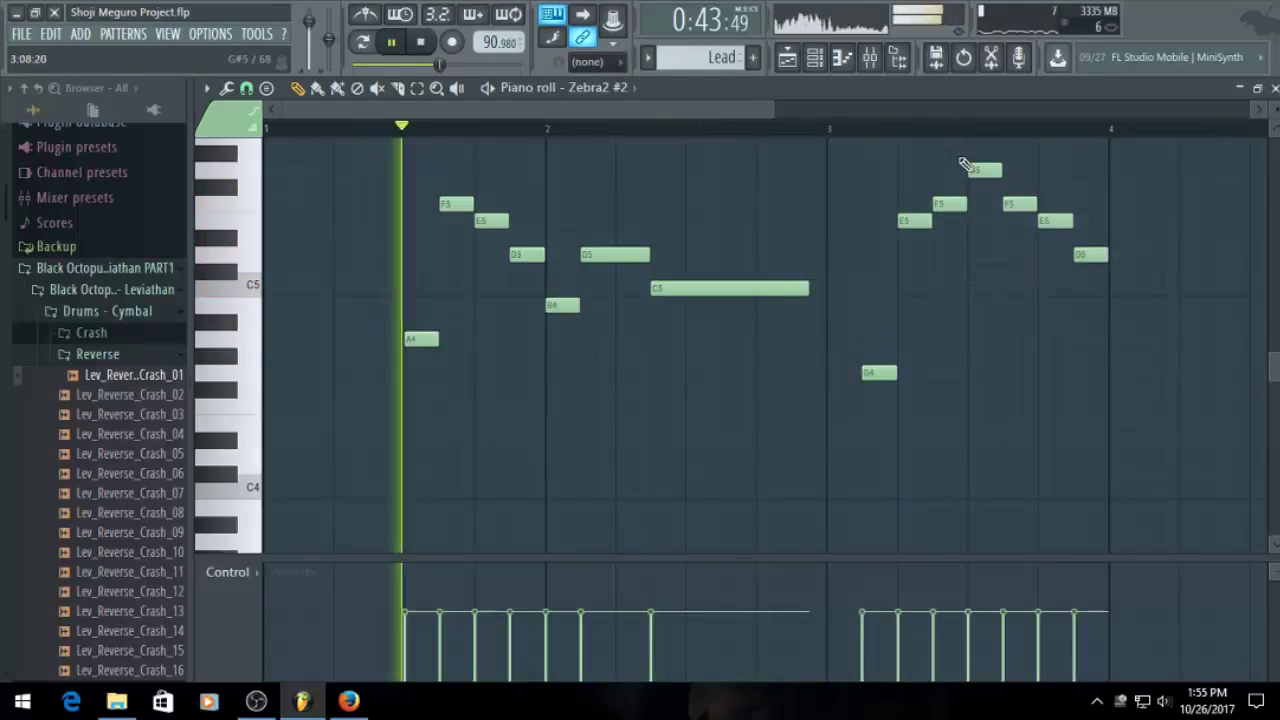
{"action": "left_click", "coordinate": [765, 130]}
{"action": "left_click_drag", "start_coordinate": [748, 112], "coordinate": [791, 140]}
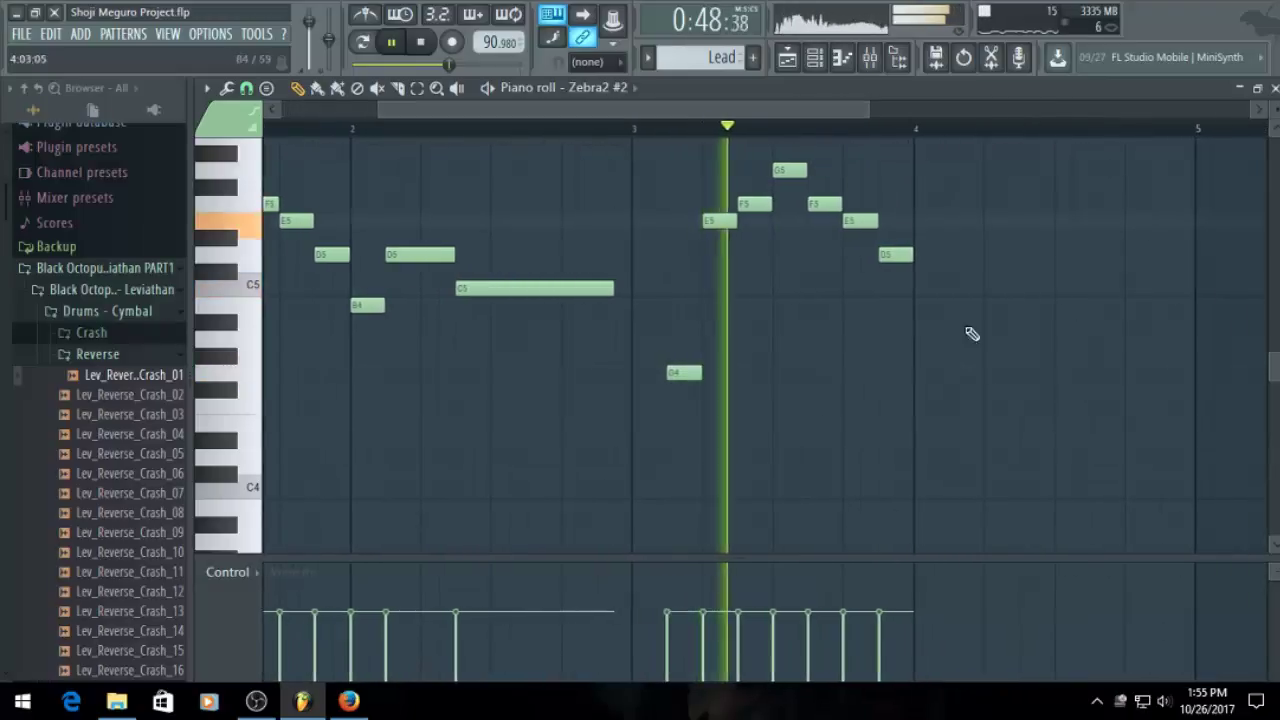
{"action": "key", "text": "space"}
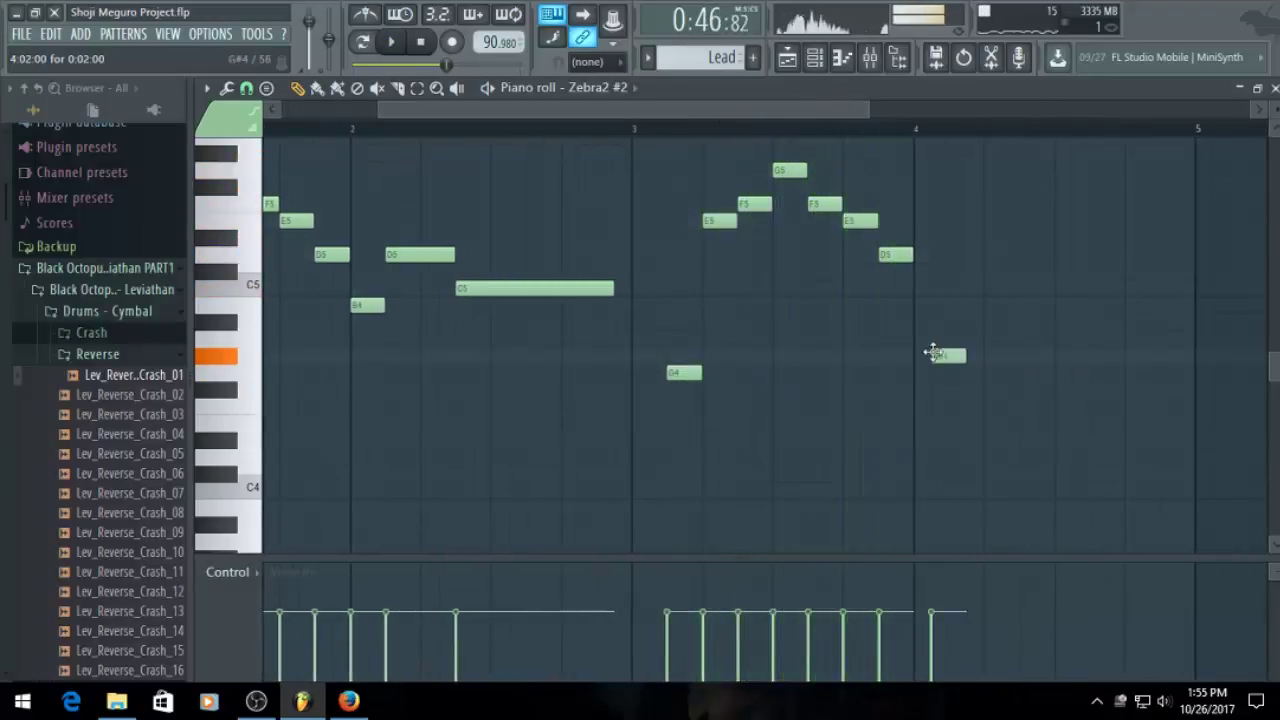
Add consecutive two-step notes B4, C5 and D5 at the start of bar 4 and play the phrase
{"action": "left_click", "coordinate": [935, 303]}
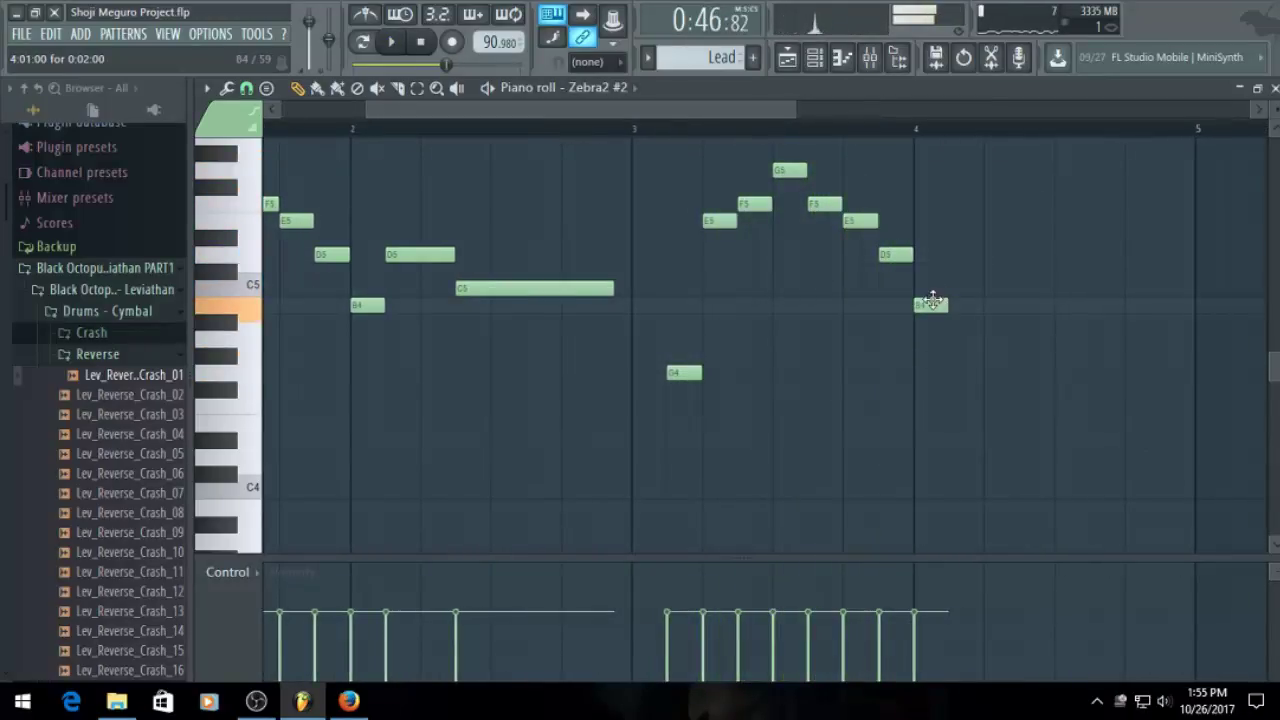
{"action": "left_click", "coordinate": [958, 290]}
{"action": "left_click", "coordinate": [1000, 254]}
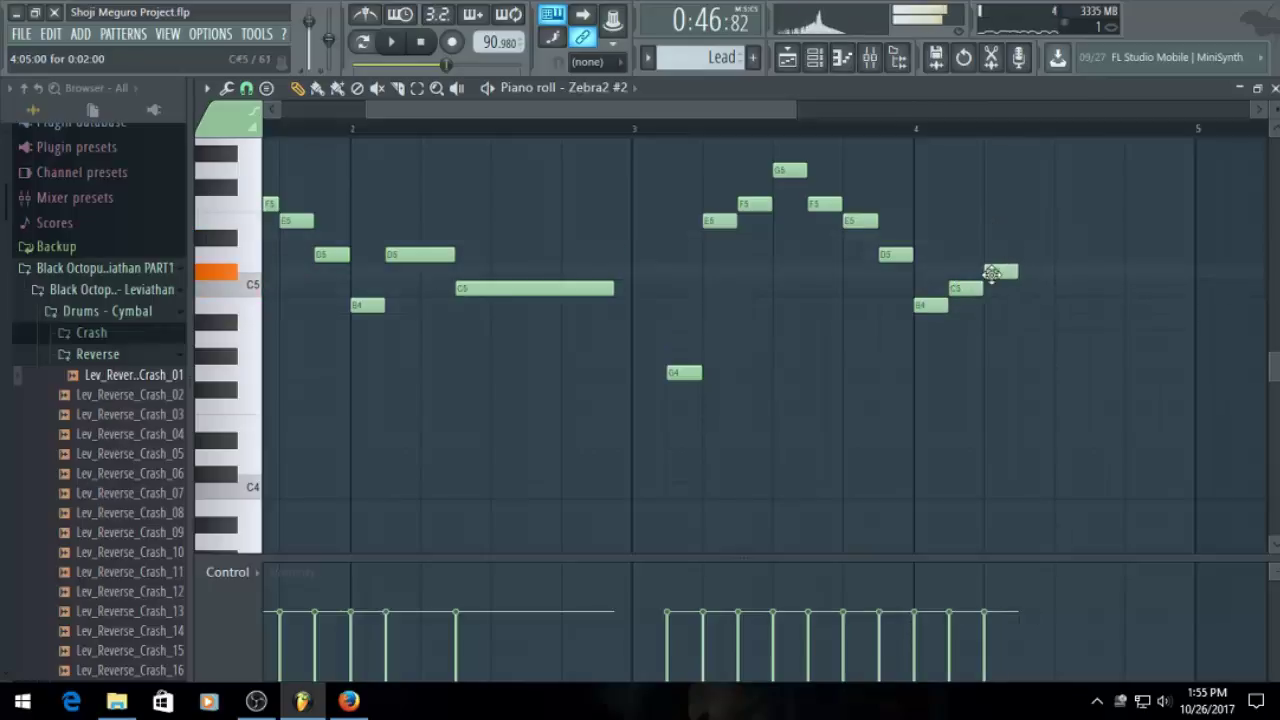
{"action": "key", "text": "space"}
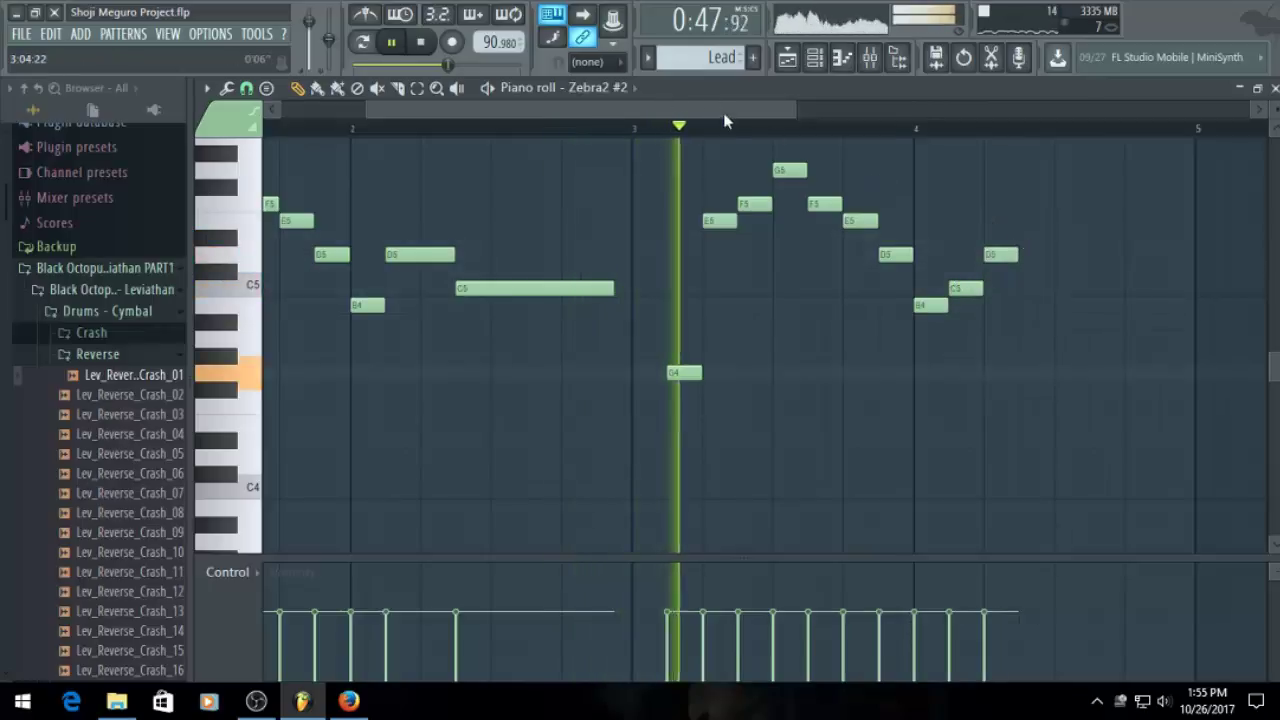
Replace the D5 in bar 4 with a two-step E5 starting on the bar's seventh step
{"action": "left_click_drag", "start_coordinate": [725, 113], "coordinate": [782, 115]}
{"action": "mouse_move", "coordinate": [872, 256]}
{"action": "left_mouse_down"}
{"action": "mouse_move", "coordinate": [940, 267]}
{"action": "mouse_move", "coordinate": [874, 256]}
{"action": "left_mouse_up"}
{"action": "key", "text": "space"}
{"action": "left_click", "coordinate": [897, 245]}
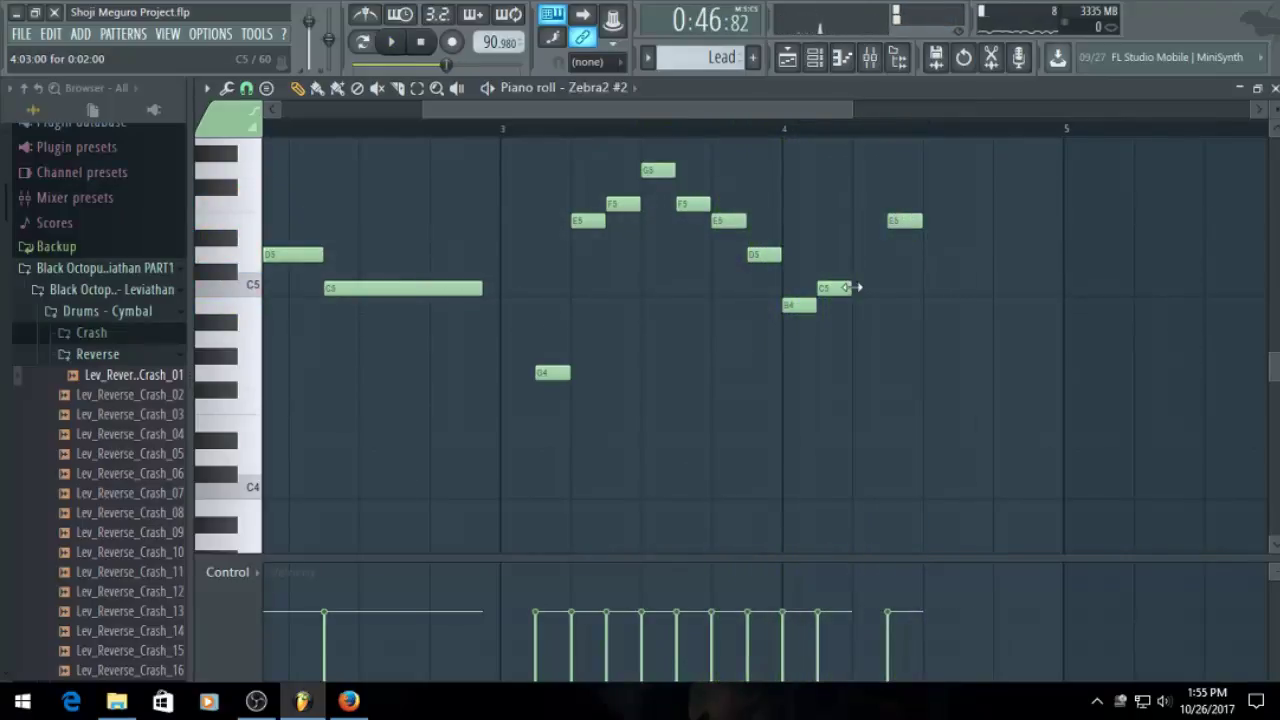
Lengthen the E5 in bar 4 to nine steps and the C5 before it to four steps, then play the phrase
{"action": "key", "text": "space"}
{"action": "left_click_drag", "start_coordinate": [920, 221], "coordinate": [1040, 236]}
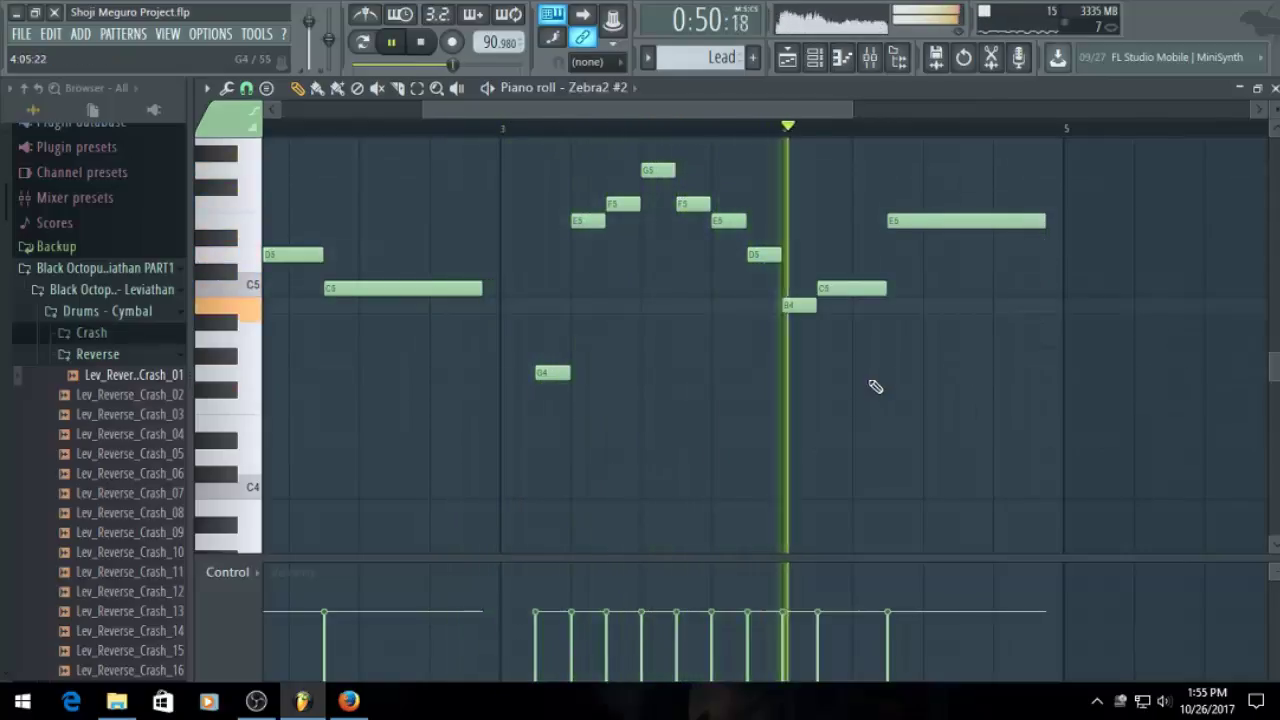
{"action": "scroll", "coordinate": [840, 325], "scroll_direction": "down", "scroll_amount": 3}
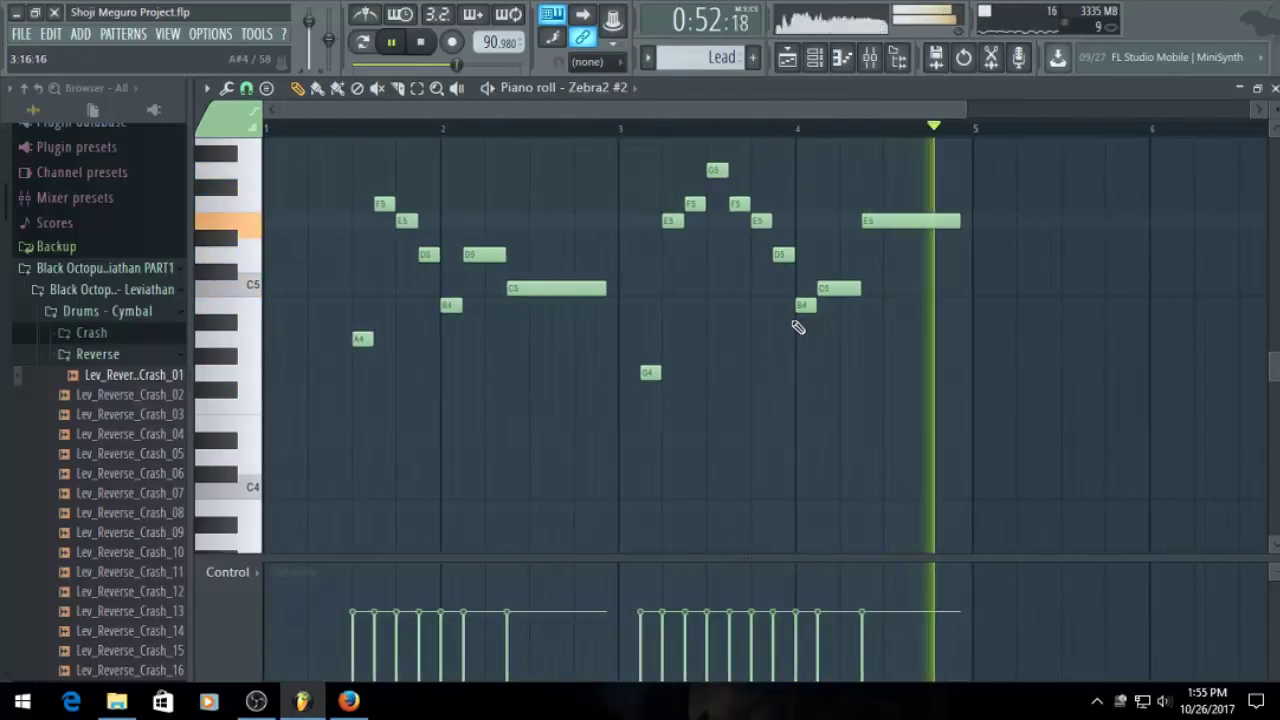
Save the project and duplicate all the melody notes of bars 1 to 4 into bars 5 to 8
{"action": "key", "text": "ctrl+a"}
{"action": "key", "text": "ctrl+s"}
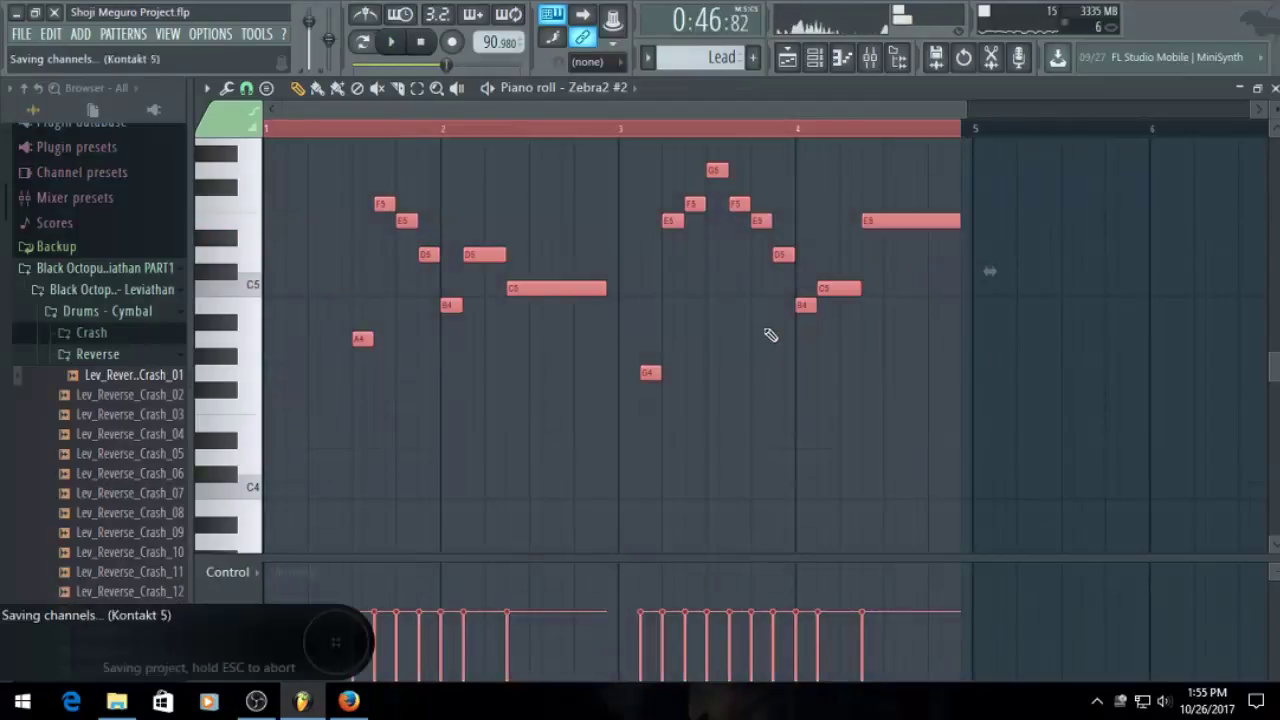
{"action": "key", "text": "ctrl+b"}
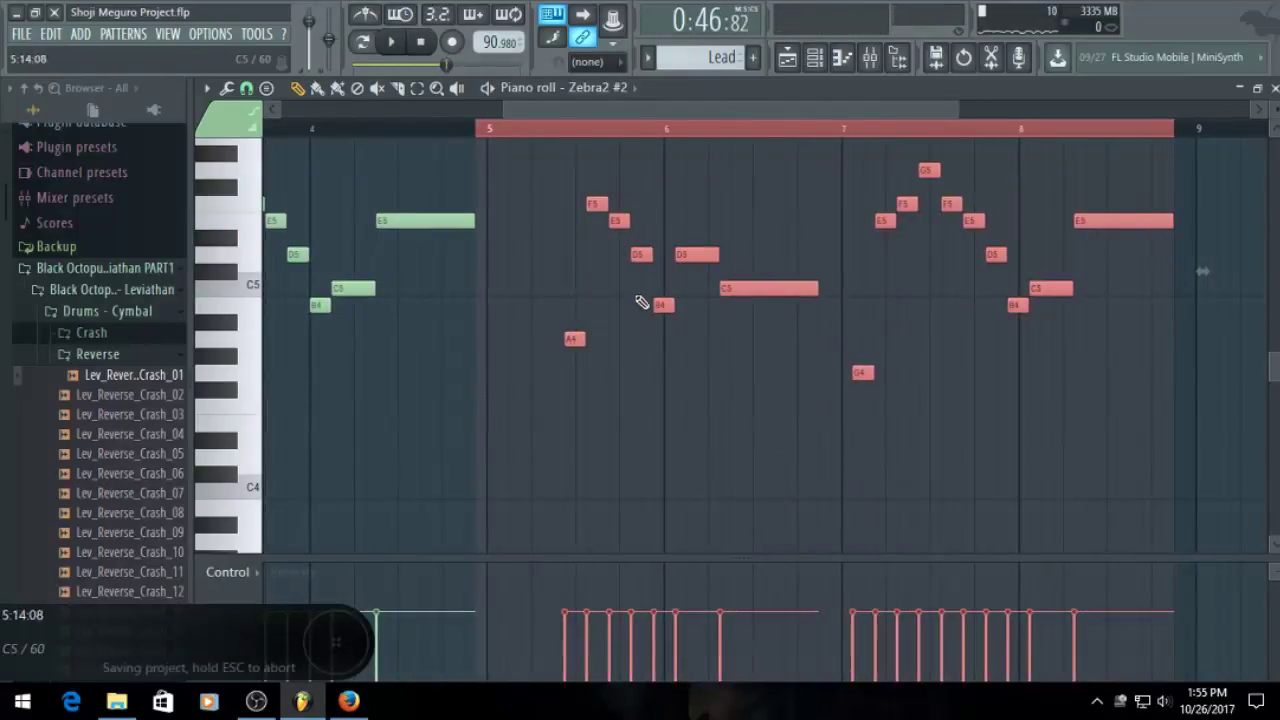
{"action": "scroll", "coordinate": [640, 301], "scroll_direction": "up", "scroll_amount": 2}
{"action": "scroll", "coordinate": [550, 330], "scroll_direction": "up", "scroll_amount": 1}
{"action": "left_click", "coordinate": [548, 322]}
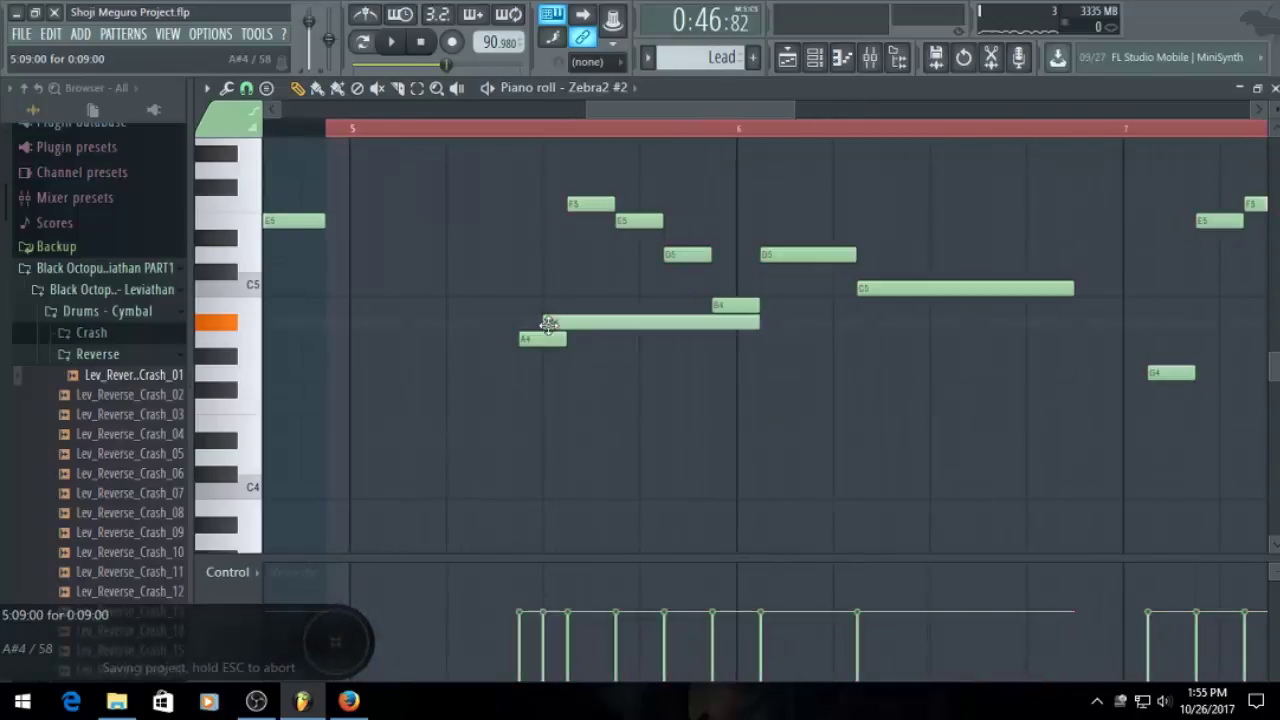
{"action": "key", "text": "ctrl+z"}
Try the duplicated phrase four steps earlier in bar 5 during playback, then move it back to the bar's ninth step
{"action": "key", "text": "space"}
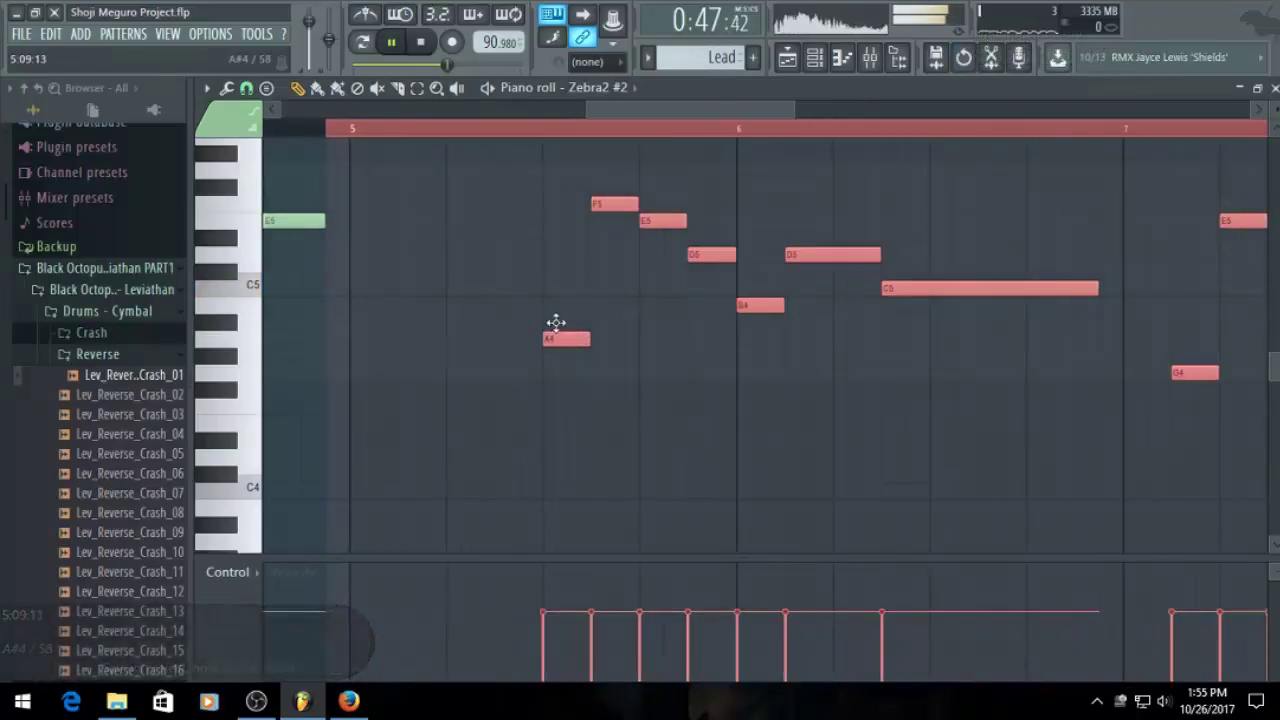
{"action": "scroll", "coordinate": [889, 493], "scroll_direction": "down", "scroll_amount": 1}
{"action": "left_click_drag", "start_coordinate": [604, 108], "coordinate": [566, 125]}
{"action": "scroll", "coordinate": [732, 367], "scroll_direction": "up", "scroll_amount": 1}
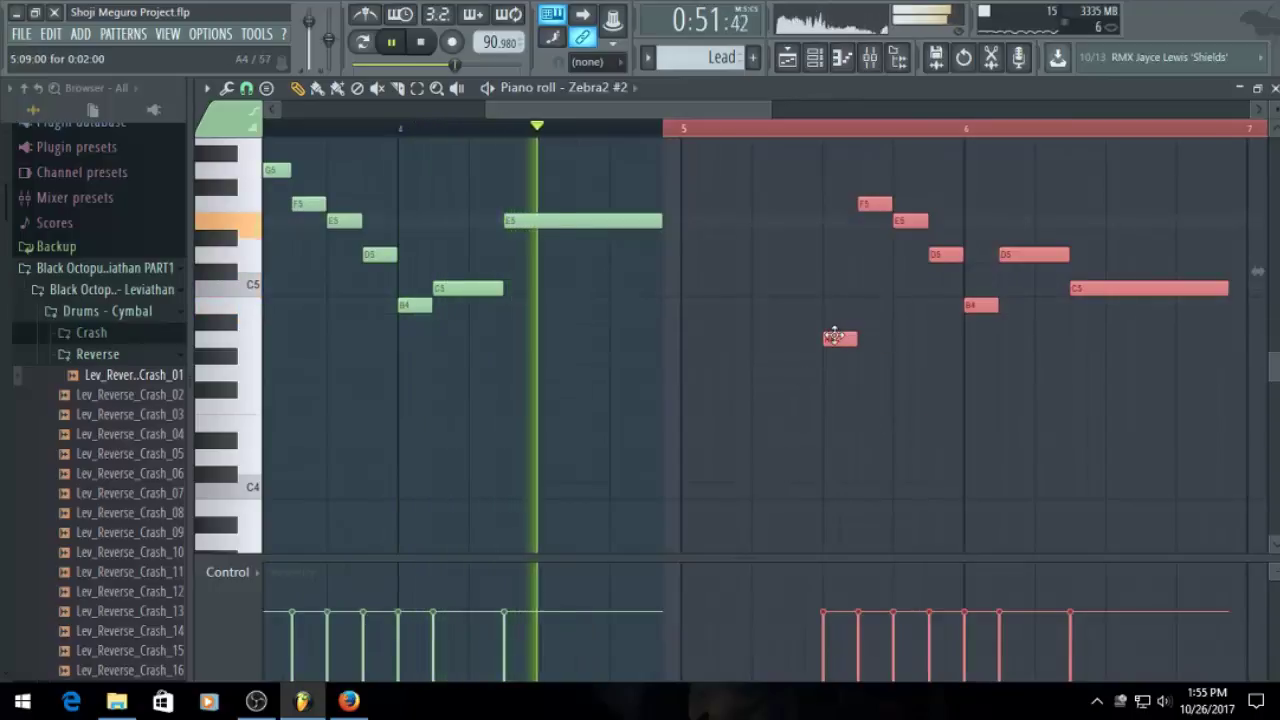
{"action": "left_click_drag", "start_coordinate": [834, 339], "coordinate": [759, 341]}
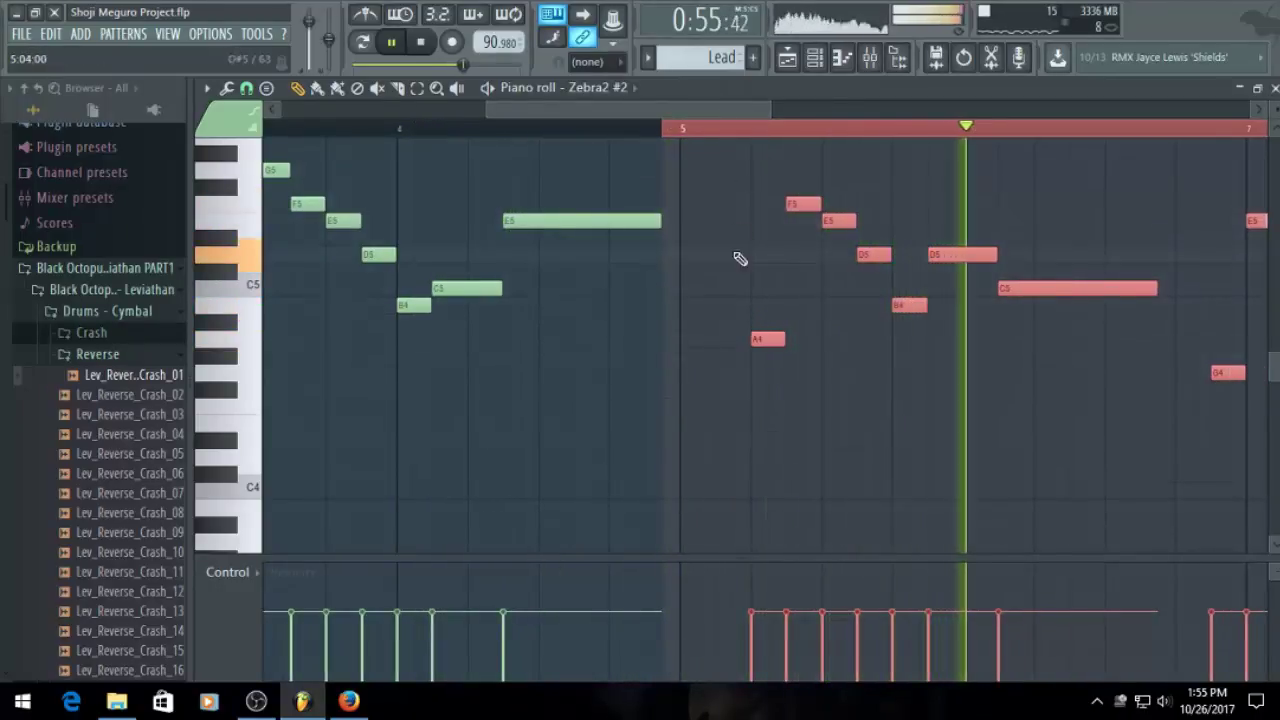
{"action": "key", "text": "space"}
{"action": "key", "text": "space"}
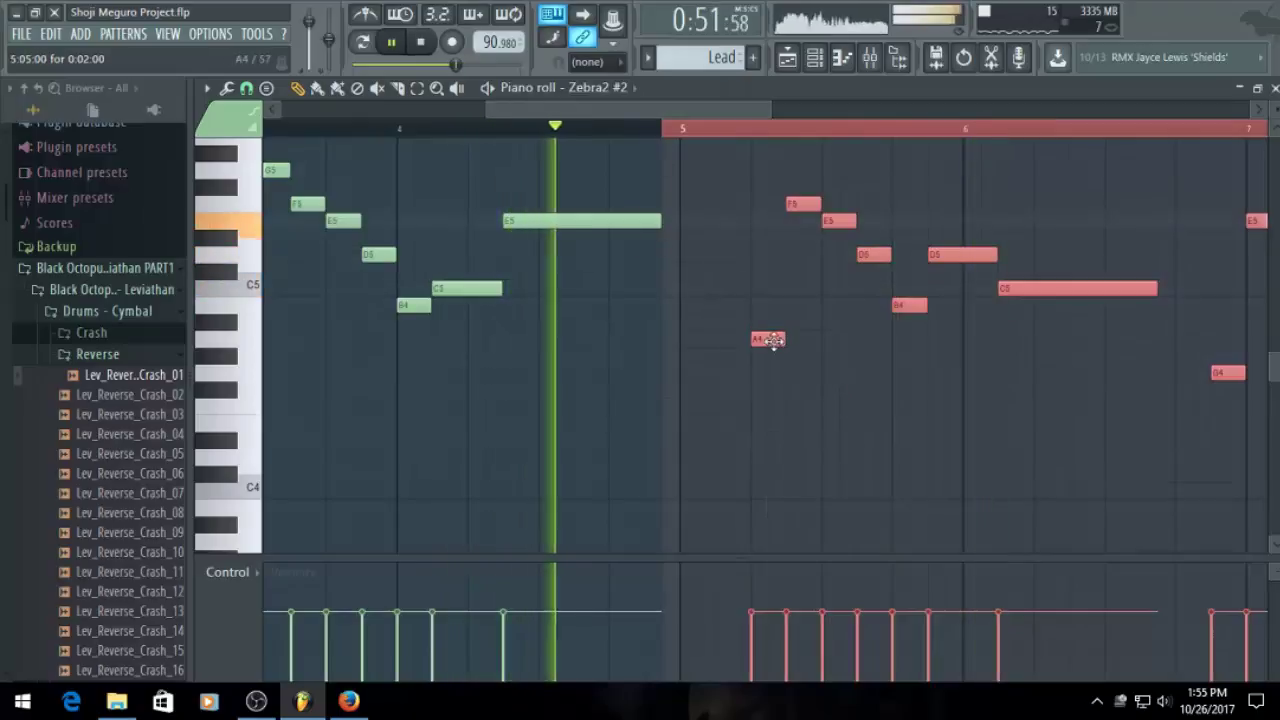
{"action": "left_click_drag", "start_coordinate": [766, 340], "coordinate": [839, 339]}
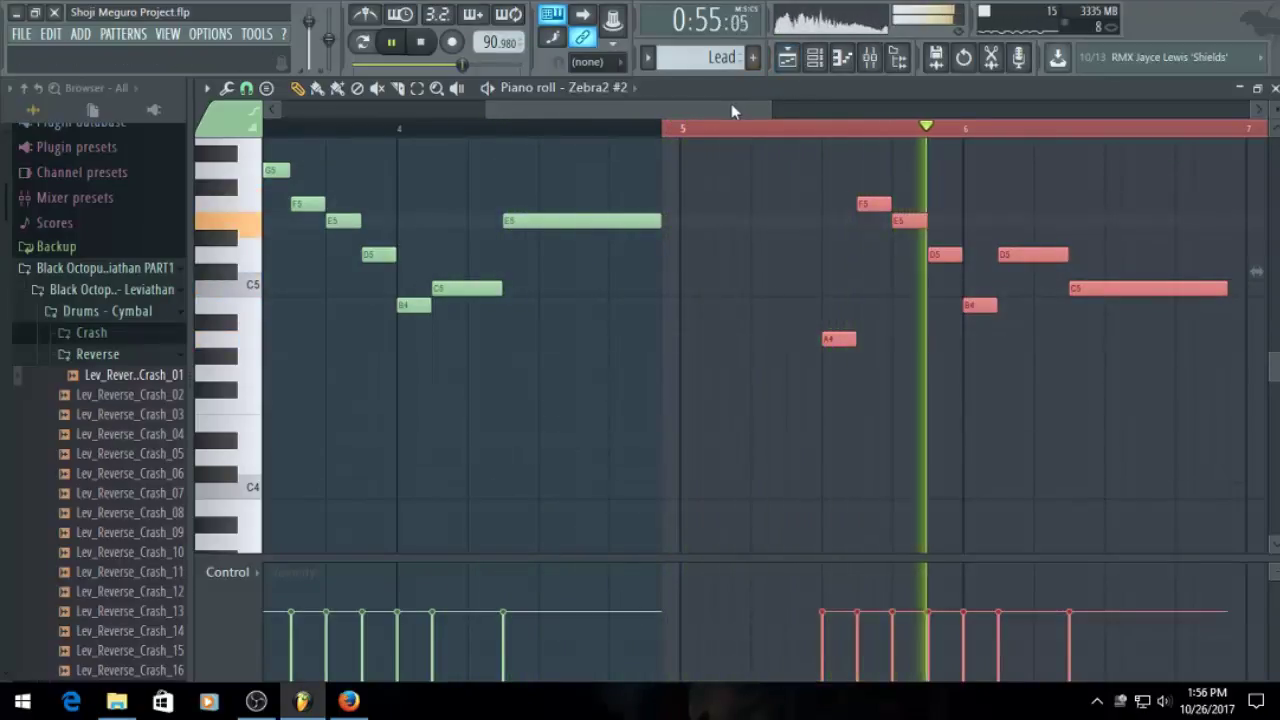
Replace the G4 in bar 7 with a nine-step G#4 at the bar's start and delete the bar's first E5 and F5
{"action": "left_click_drag", "start_coordinate": [731, 103], "coordinate": [923, 177]}
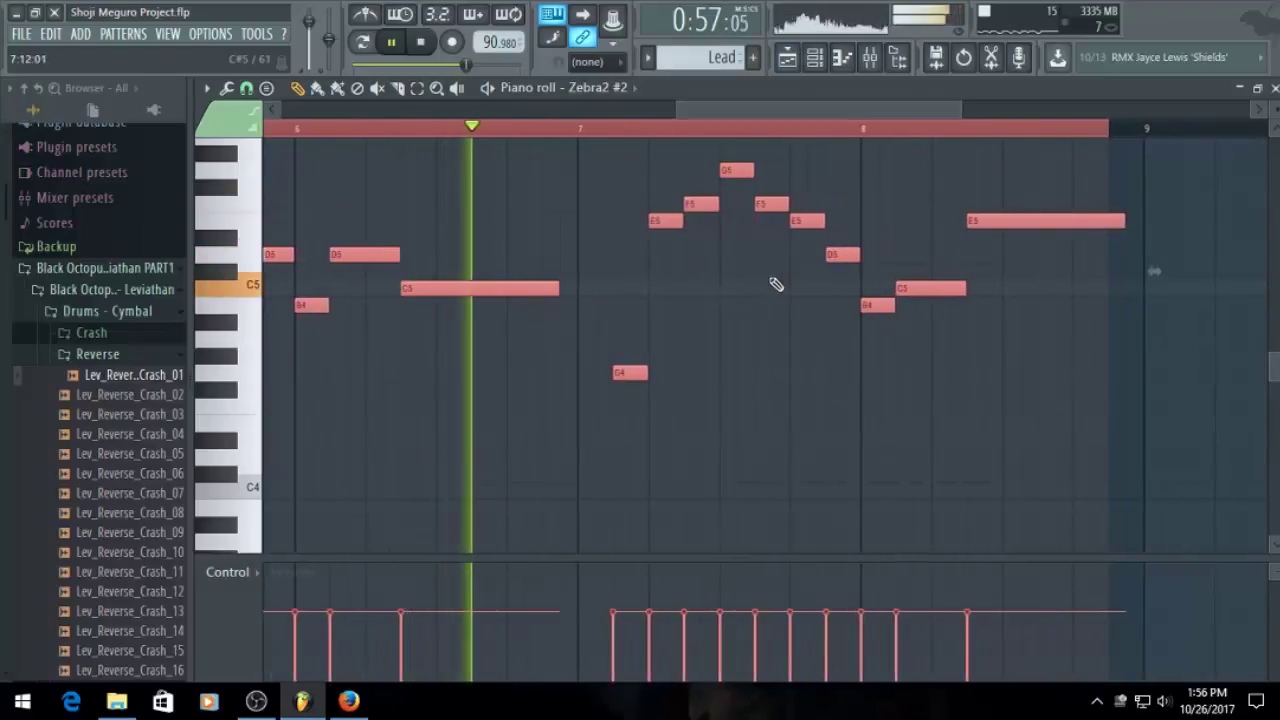
{"action": "key", "text": "space"}
{"action": "mouse_move", "coordinate": [620, 432]}
{"action": "left_mouse_down"}
{"action": "mouse_move", "coordinate": [600, 329]}
{"action": "mouse_move", "coordinate": [593, 369]}
{"action": "left_mouse_up"}
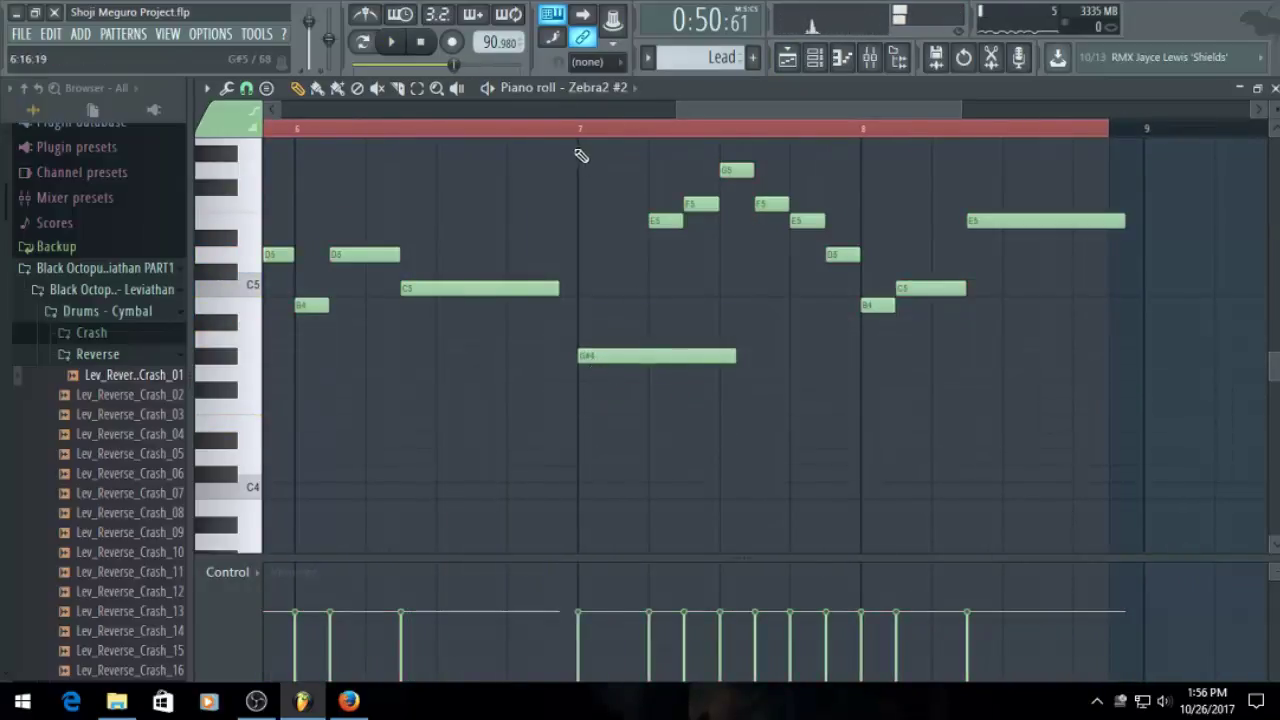
{"action": "key", "text": "space"}
{"action": "right_click", "coordinate": [668, 220]}
{"action": "right_click", "coordinate": [703, 204]}
{"action": "key", "text": "space"}
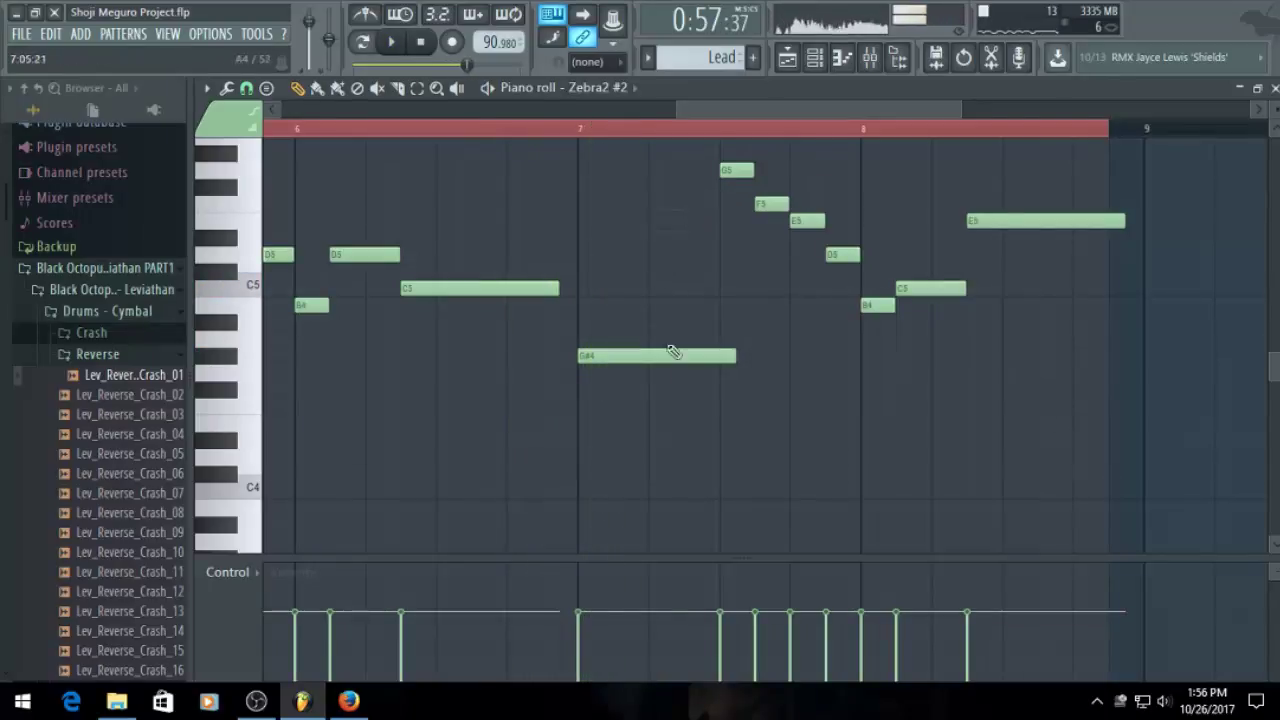
Change the opening note of bar 7 to an eight-step G4 and follow it with an eight-step B4
{"action": "left_click", "coordinate": [667, 372]}
{"action": "left_click_drag", "start_coordinate": [605, 372], "coordinate": [585, 372]}
{"action": "key", "text": "space"}
{"action": "right_click", "coordinate": [750, 373]}
{"action": "key", "text": "space"}
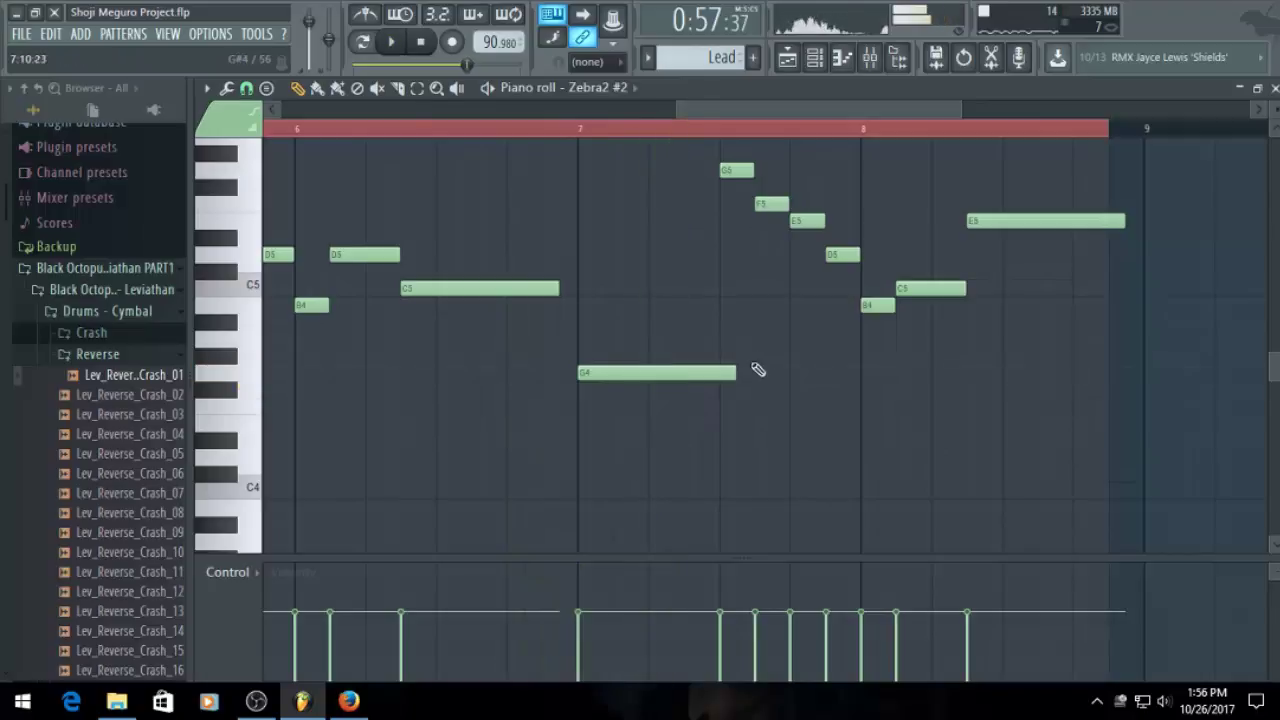
{"action": "left_click", "coordinate": [741, 304]}
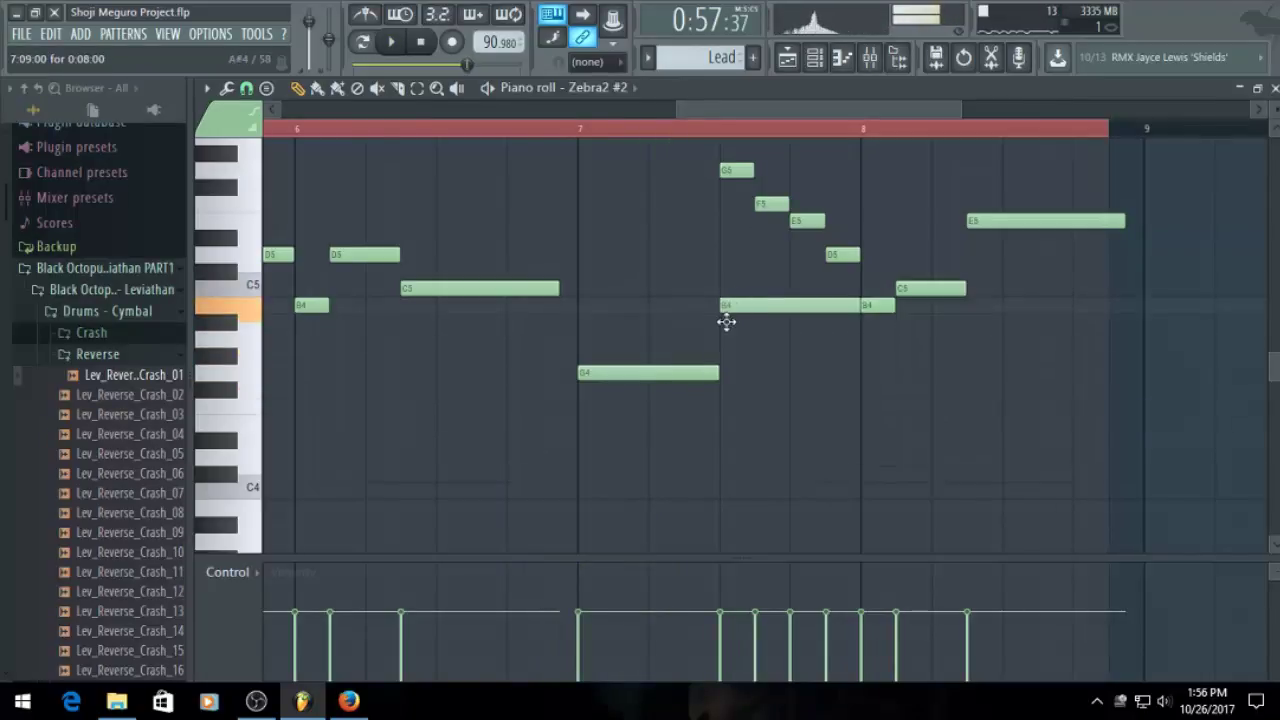
{"action": "mouse_move", "coordinate": [726, 321]}
{"action": "left_mouse_down"}
{"action": "mouse_move", "coordinate": [720, 334]}
{"action": "mouse_move", "coordinate": [733, 291]}
{"action": "left_mouse_up"}
Delete the old G5, F5, E5 and D5 in bar 7 and the B4 at the start of bar 8
{"action": "right_click", "coordinate": [750, 172]}
{"action": "right_click", "coordinate": [772, 204]}
{"action": "right_click", "coordinate": [807, 220]}
{"action": "key", "text": "space"}
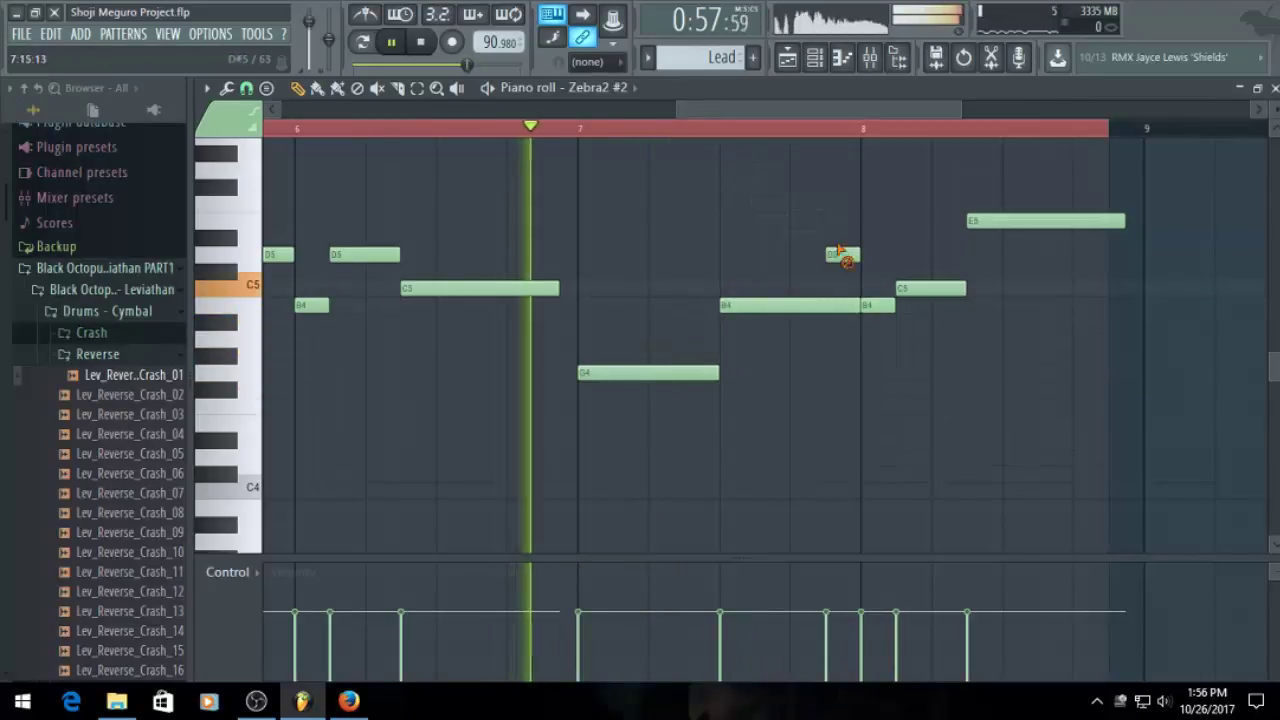
{"action": "right_click", "coordinate": [842, 254]}
{"action": "right_click", "coordinate": [878, 304]}
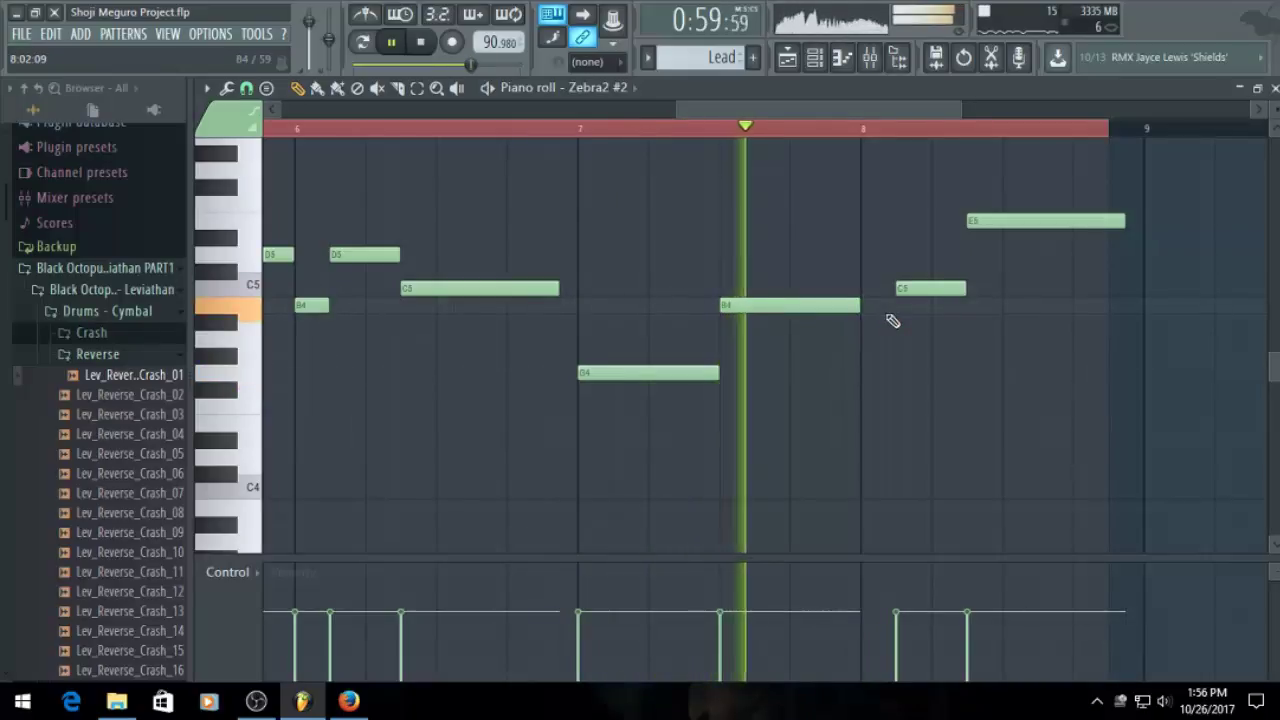
Rebuild bar 8 with a four-step D5, a four-step B4 and an eight-step C5, removing the E5
{"action": "key", "text": "space"}
{"action": "left_click_drag", "start_coordinate": [903, 290], "coordinate": [877, 249]}
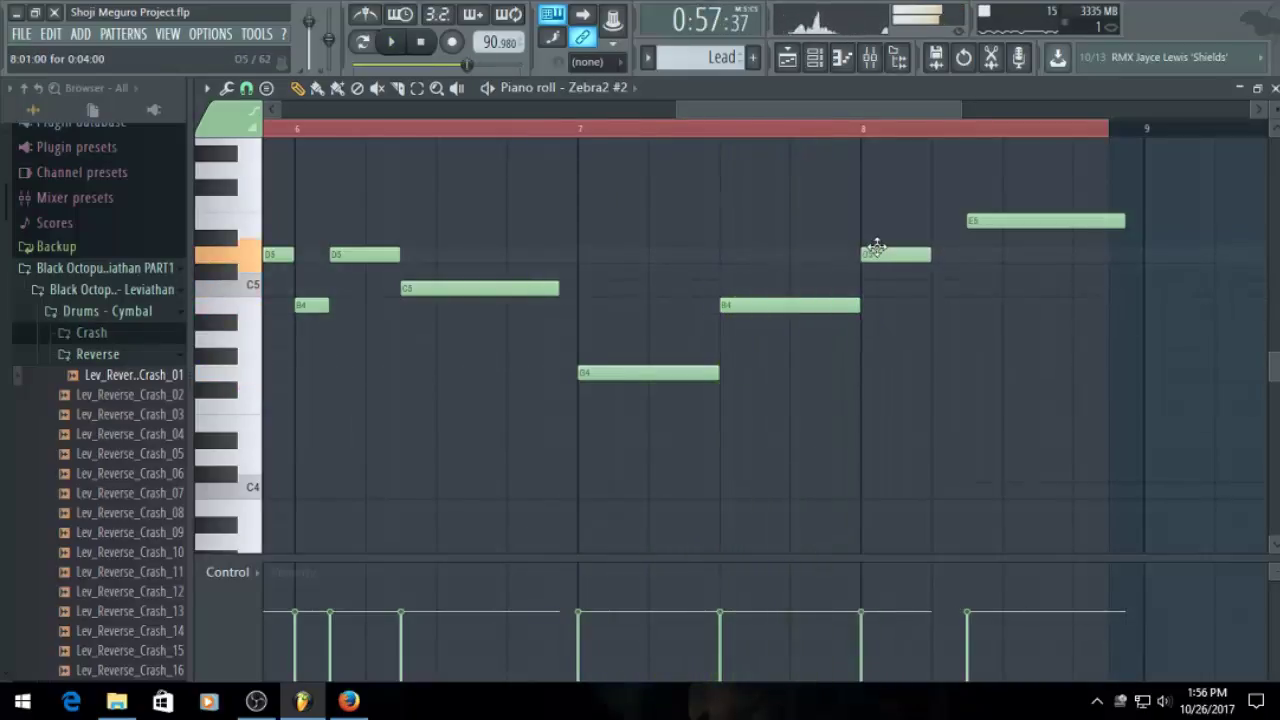
{"action": "left_click_drag", "start_coordinate": [933, 282], "coordinate": [1145, 290]}
{"action": "key", "text": "space"}
{"action": "right_click", "coordinate": [1057, 220]}
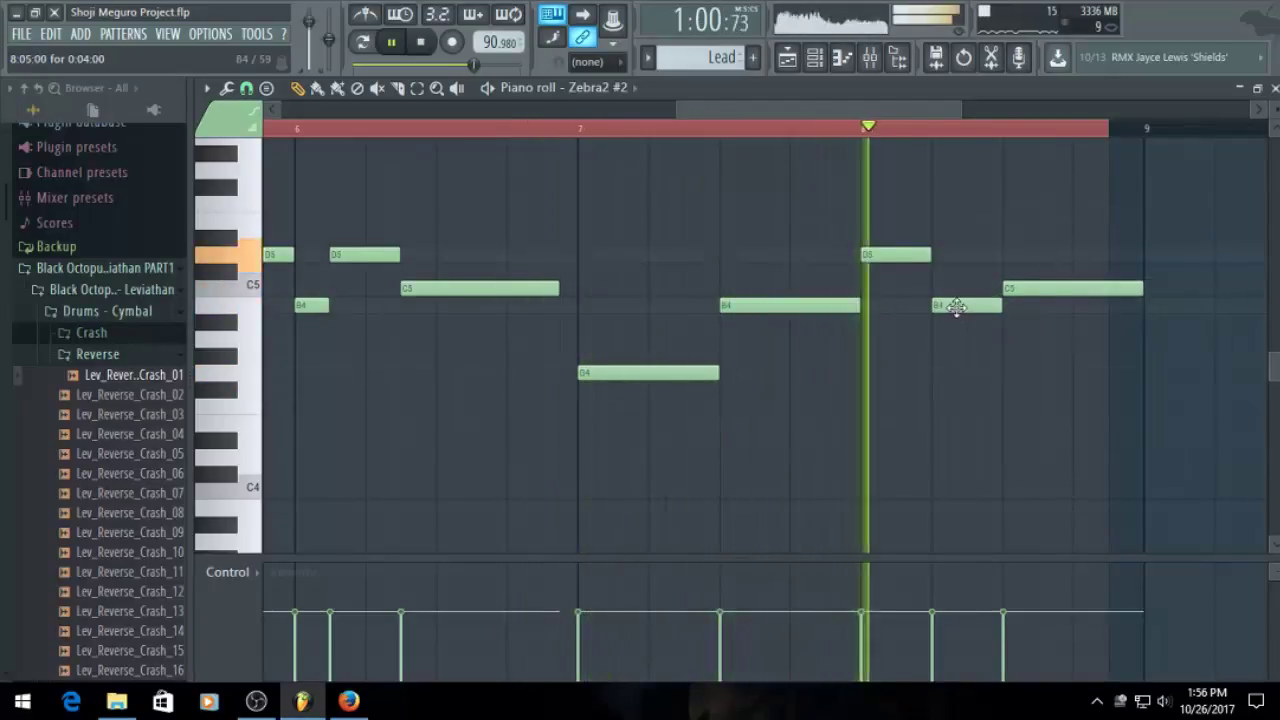
Shorten bar 8's D5 to two steps, shift its B4 and C5 two steps earlier, and extend the C5 to nine steps
{"action": "key", "text": "space"}
{"action": "left_click_drag", "start_coordinate": [956, 307], "coordinate": [926, 308]}
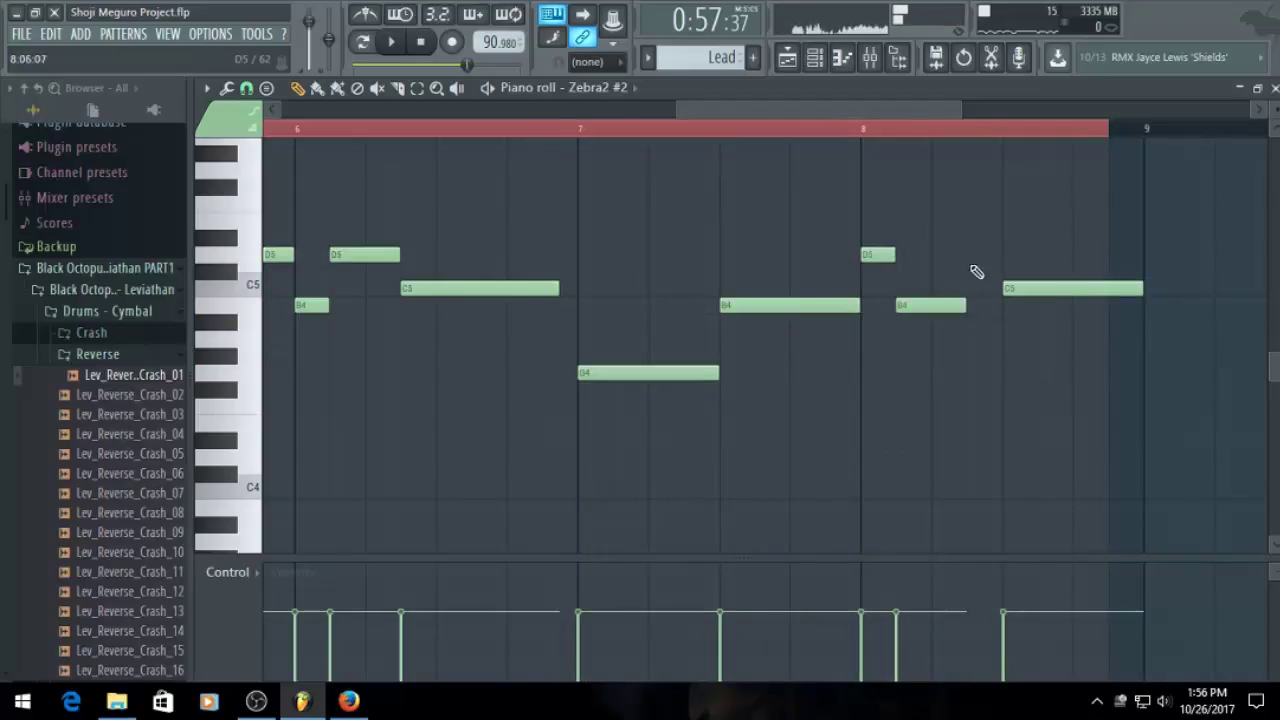
{"action": "left_click_drag", "start_coordinate": [1015, 289], "coordinate": [979, 289]}
{"action": "key", "text": "space"}
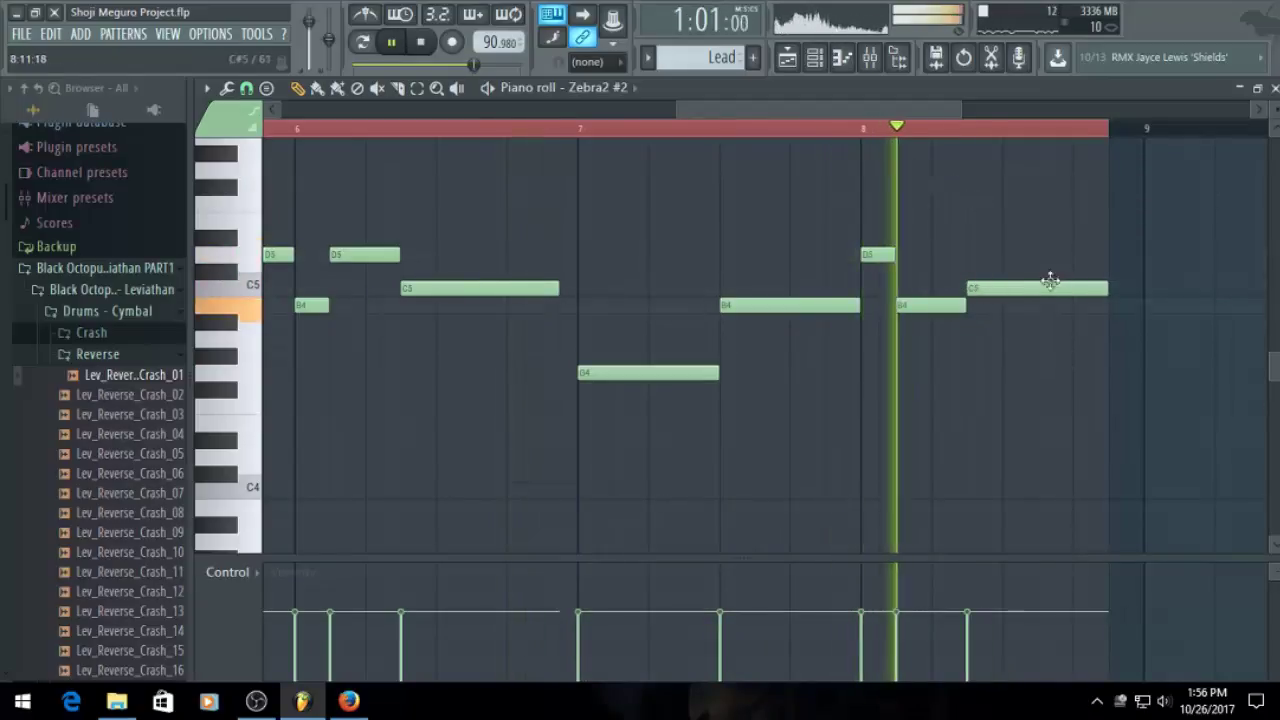
{"action": "left_click_drag", "start_coordinate": [1106, 289], "coordinate": [1122, 289]}
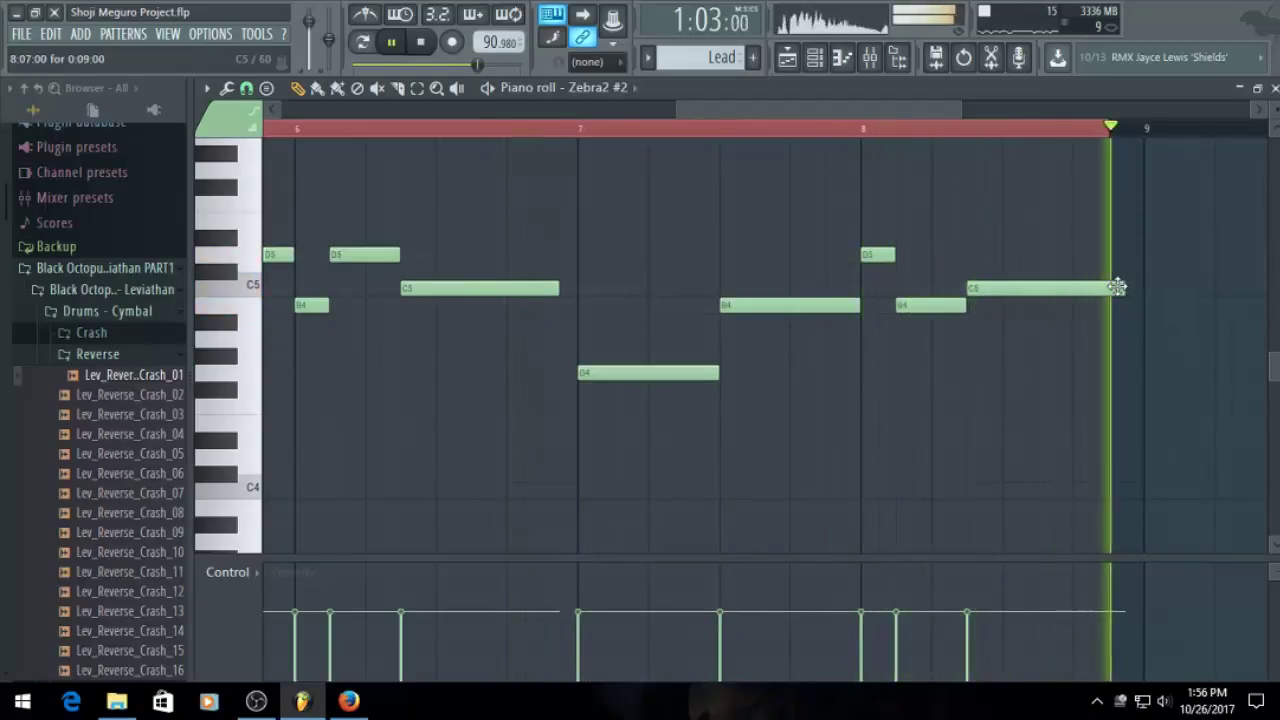
{"action": "key", "text": "space"}
Place a second Lead pattern clip at bar 25 on the Lead track of the Playlist and play the arrangement
{"action": "left_click", "coordinate": [789, 57]}
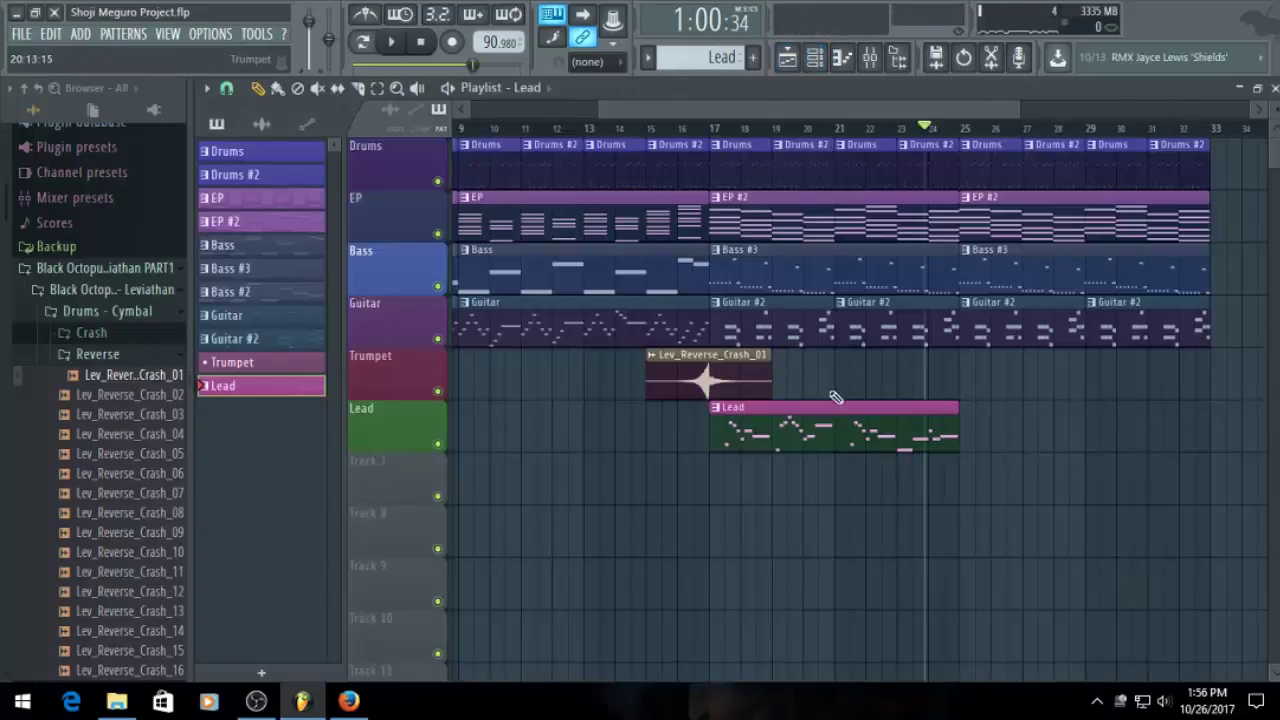
{"action": "scroll", "coordinate": [814, 289], "scroll_direction": "up", "scroll_amount": 3}
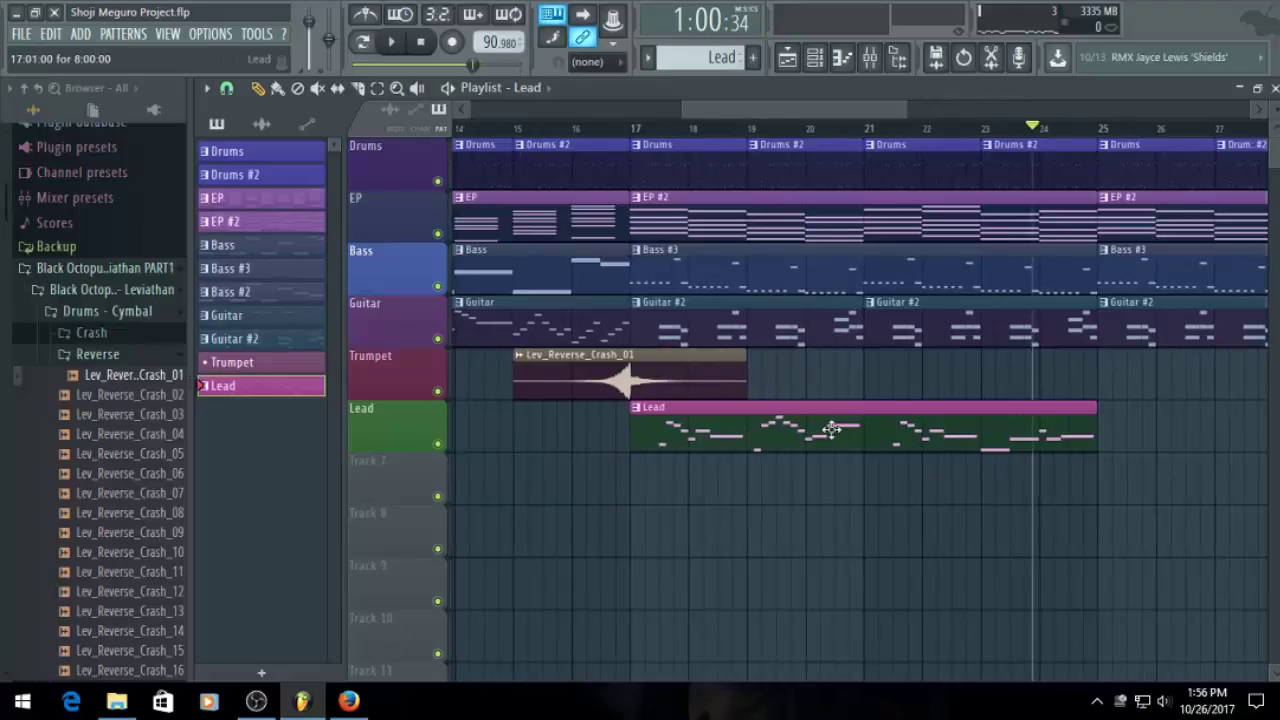
{"action": "left_click", "coordinate": [1119, 442]}
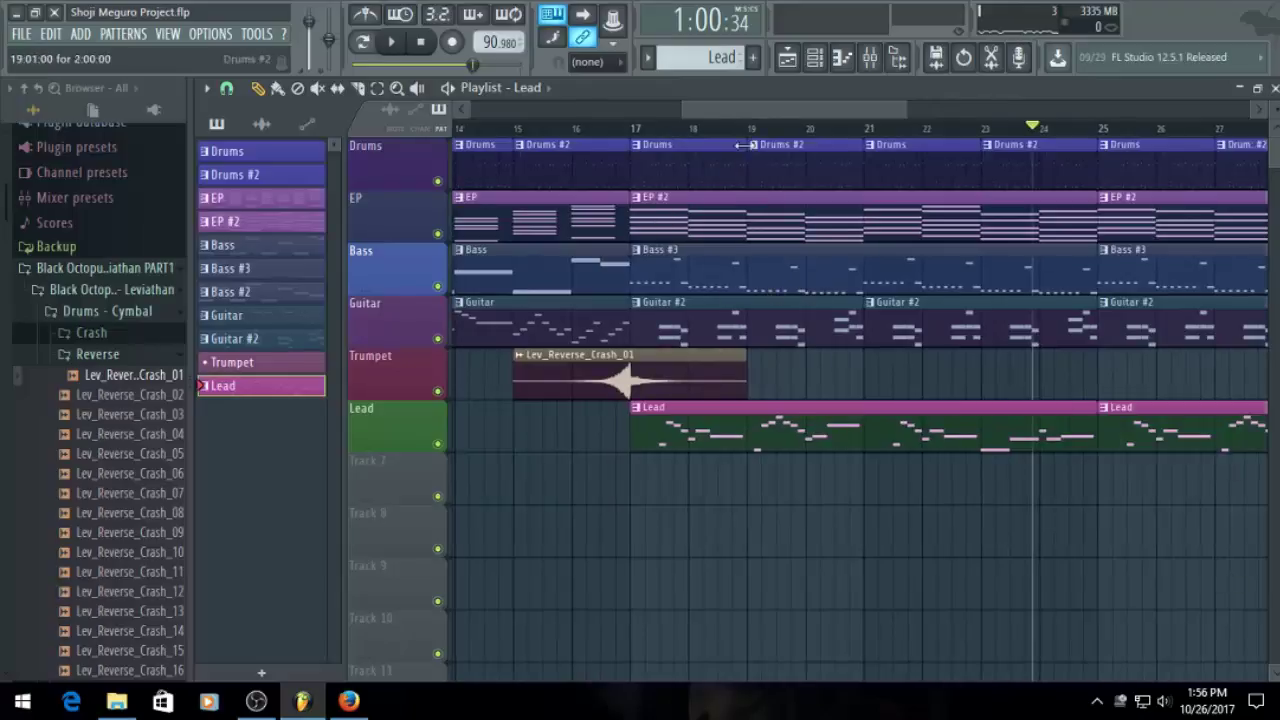
{"action": "key", "text": "space"}
{"action": "left_click_drag", "start_coordinate": [727, 105], "coordinate": [829, 143]}
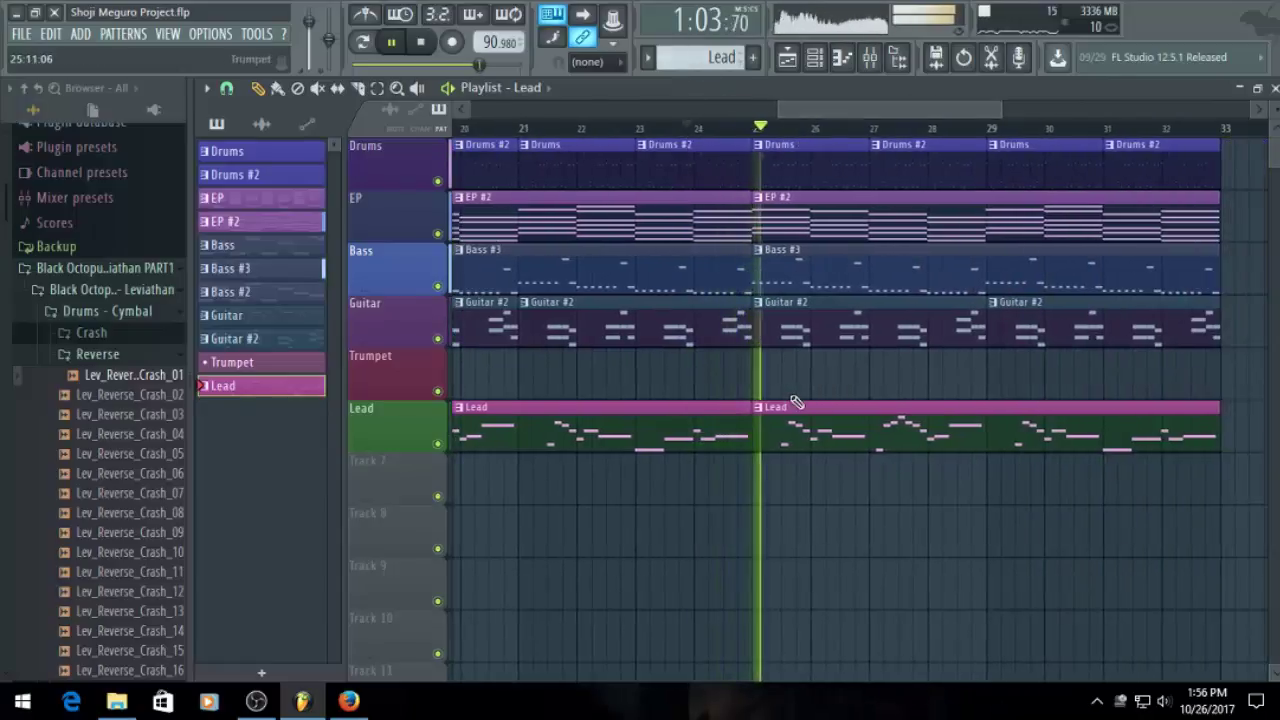
Save the project while the arrangement keeps playing
{"action": "scroll", "coordinate": [686, 309], "scroll_direction": "down", "scroll_amount": 2}
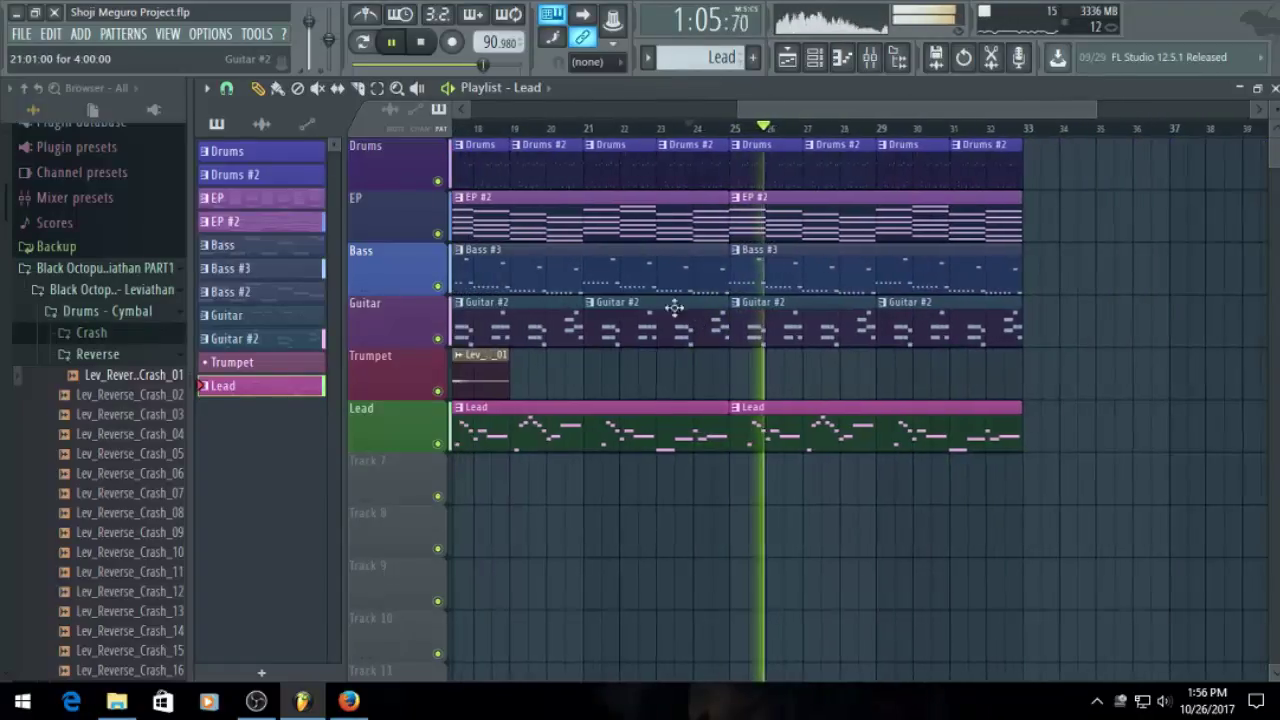
{"action": "scroll", "coordinate": [660, 305], "scroll_direction": "down", "scroll_amount": 2}
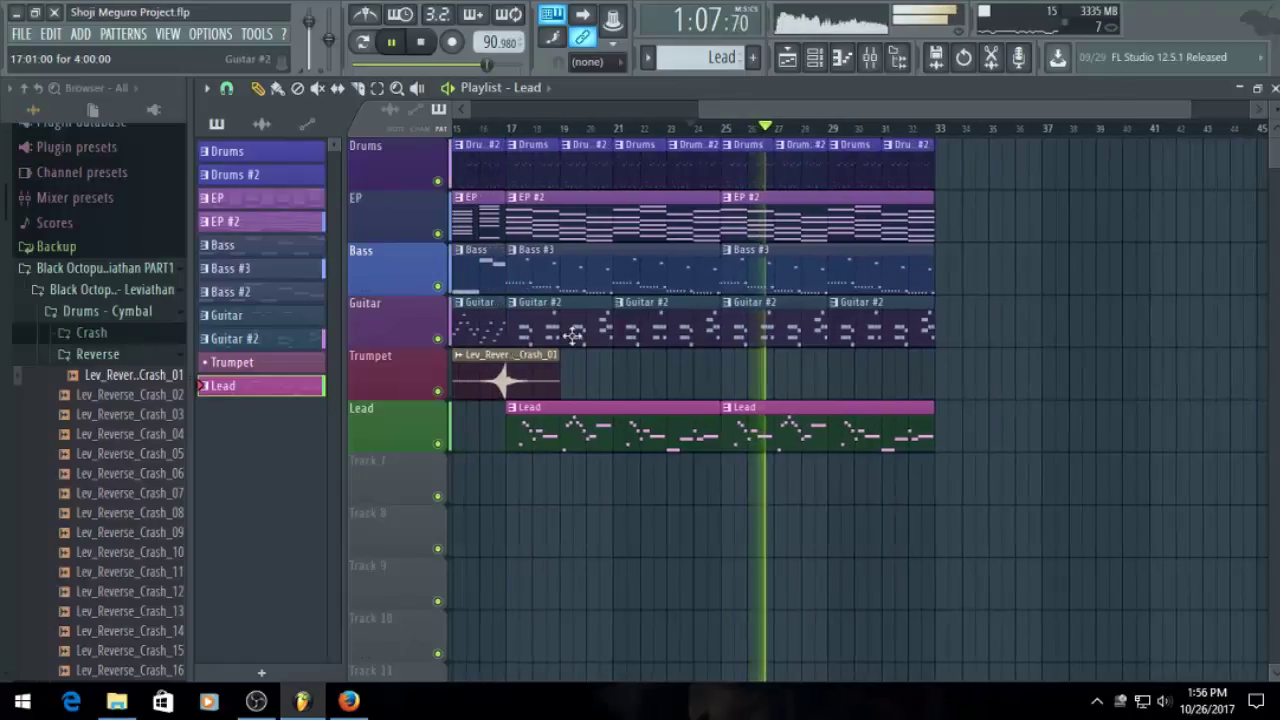
{"action": "key", "text": "ctrl+s"}
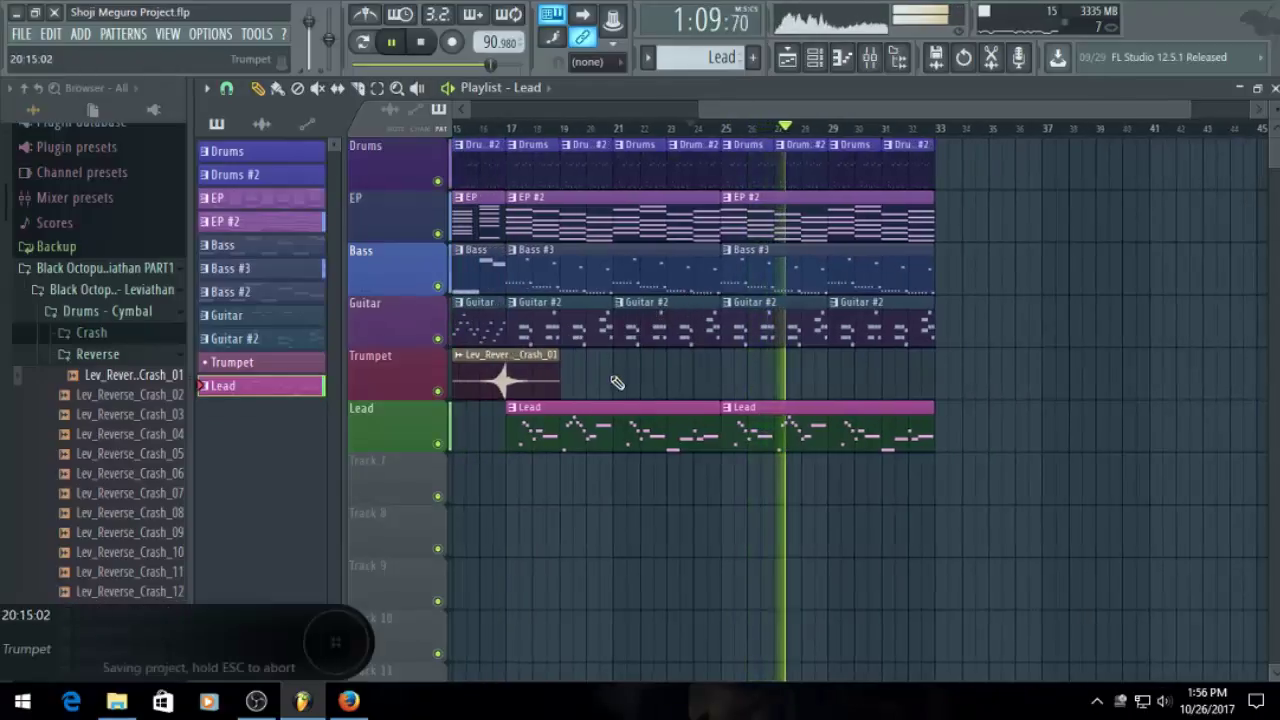
{"action": "scroll", "coordinate": [717, 329], "scroll_direction": "down", "scroll_amount": 2}
{"action": "scroll", "coordinate": [1000, 514], "scroll_direction": "up", "scroll_amount": 4}
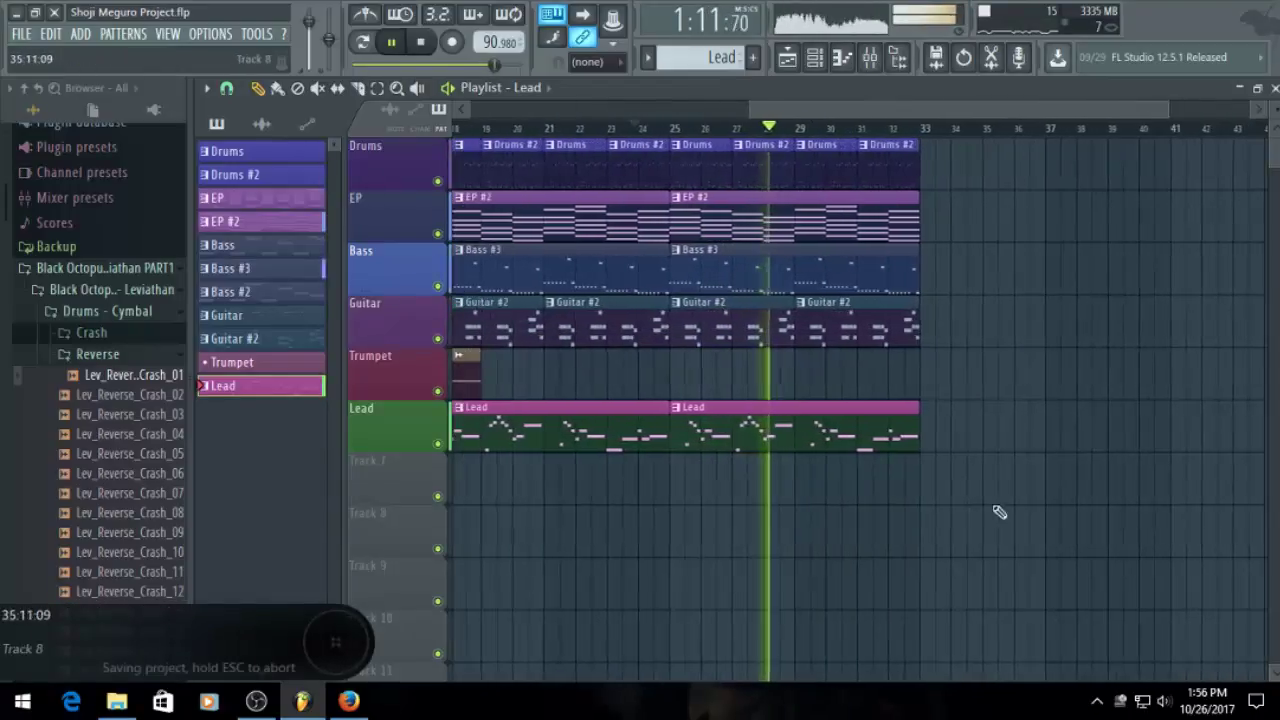
Open the Lead clip's notes and lengthen the long E5 in bar 4 to eleven steps
{"action": "double_click", "coordinate": [828, 418]}
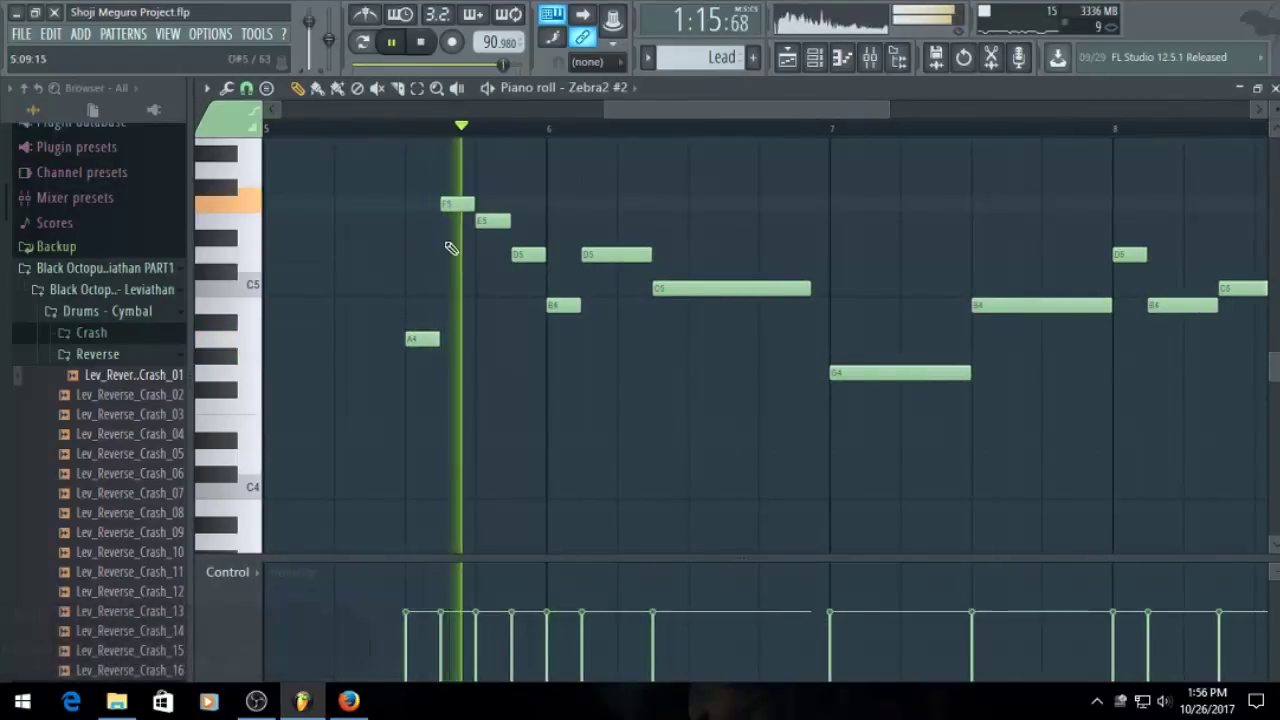
{"action": "left_click_drag", "start_coordinate": [736, 112], "coordinate": [618, 112]}
{"action": "left_click_drag", "start_coordinate": [663, 220], "coordinate": [697, 217]}
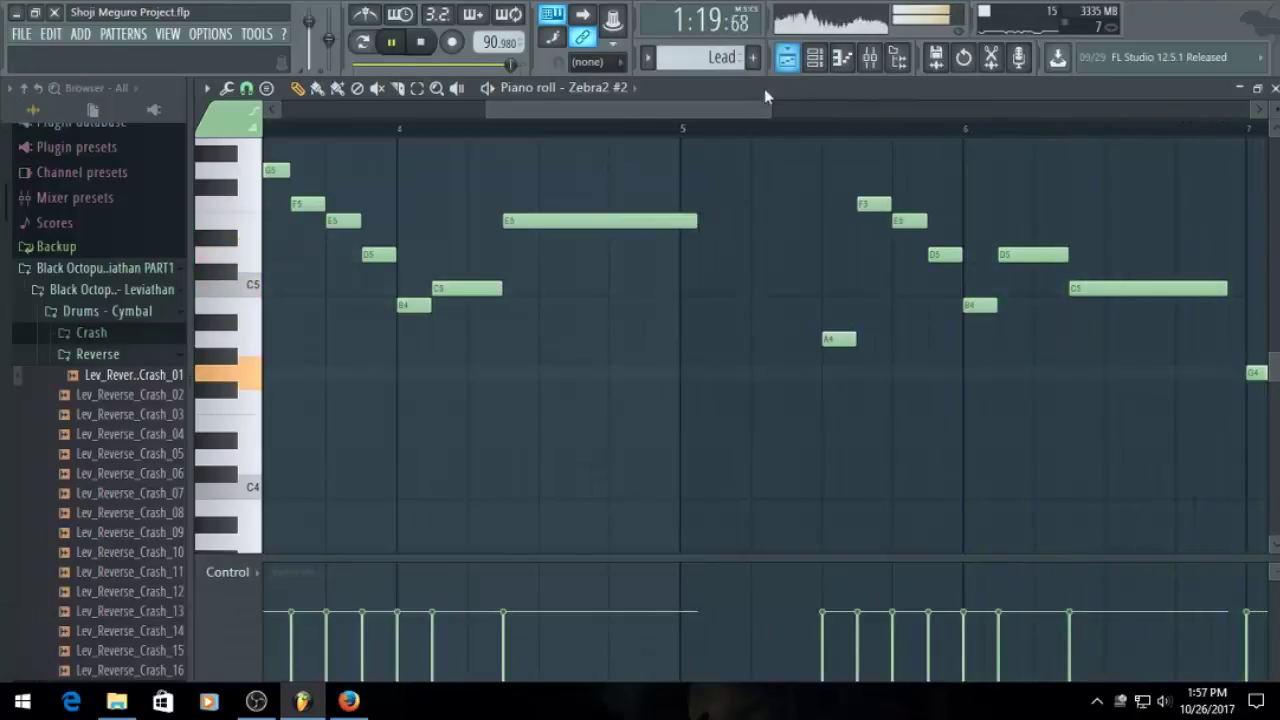
Listen through the end of the lead melody, then return to the full Playlist arrangement and stop playback at the song's start
{"action": "scroll", "coordinate": [748, 127], "scroll_direction": "right", "scroll_amount": 2}
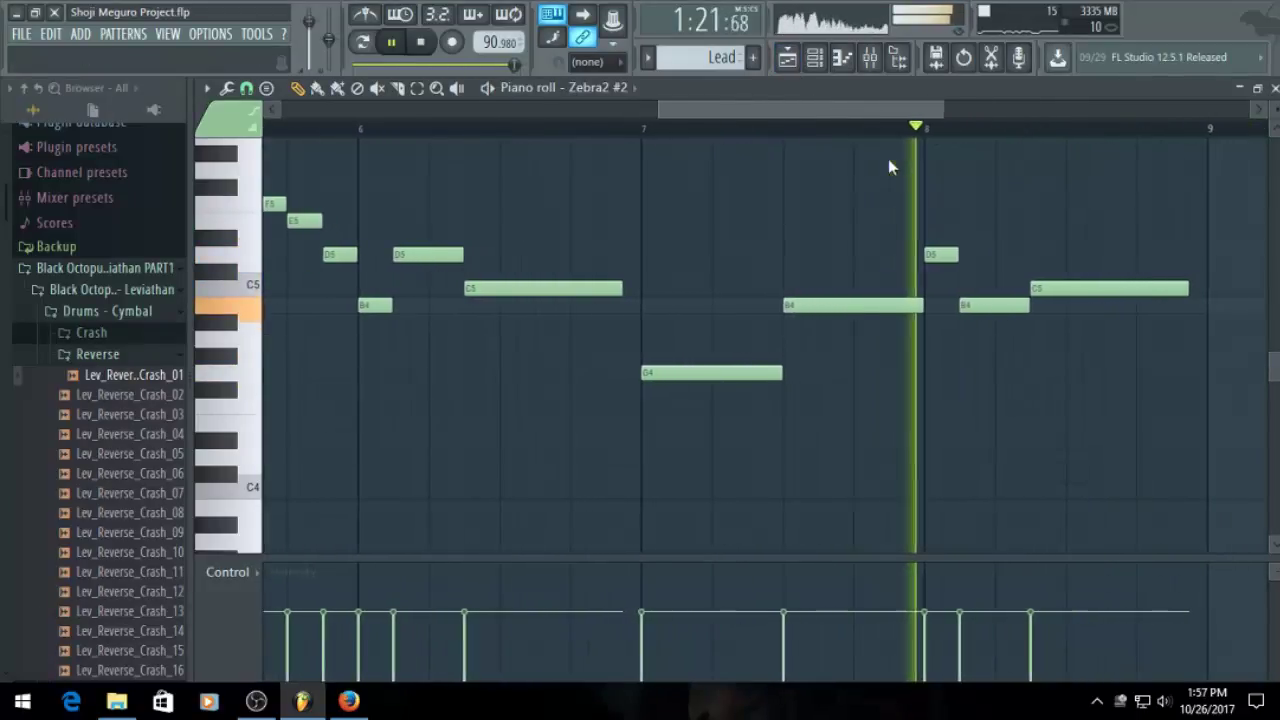
{"action": "left_click", "coordinate": [794, 64]}
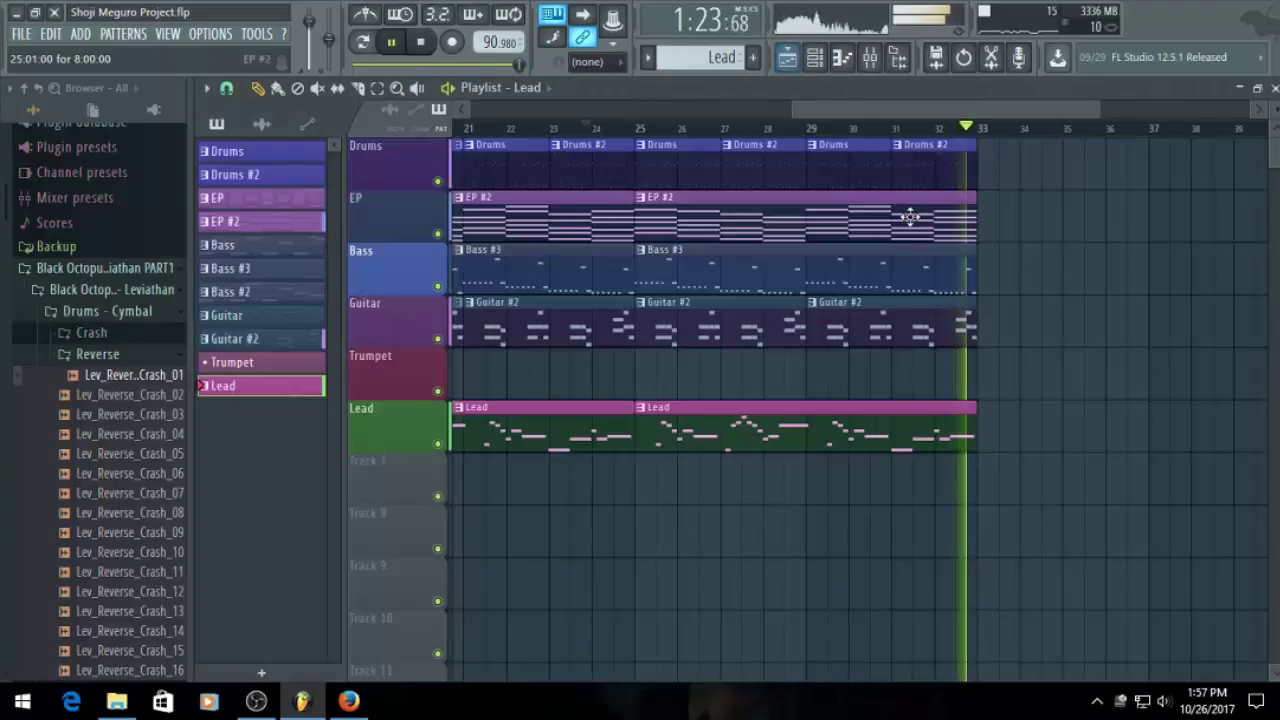
{"action": "key", "text": "space"}
{"action": "scroll", "coordinate": [910, 217], "scroll_direction": "down", "scroll_amount": 3}
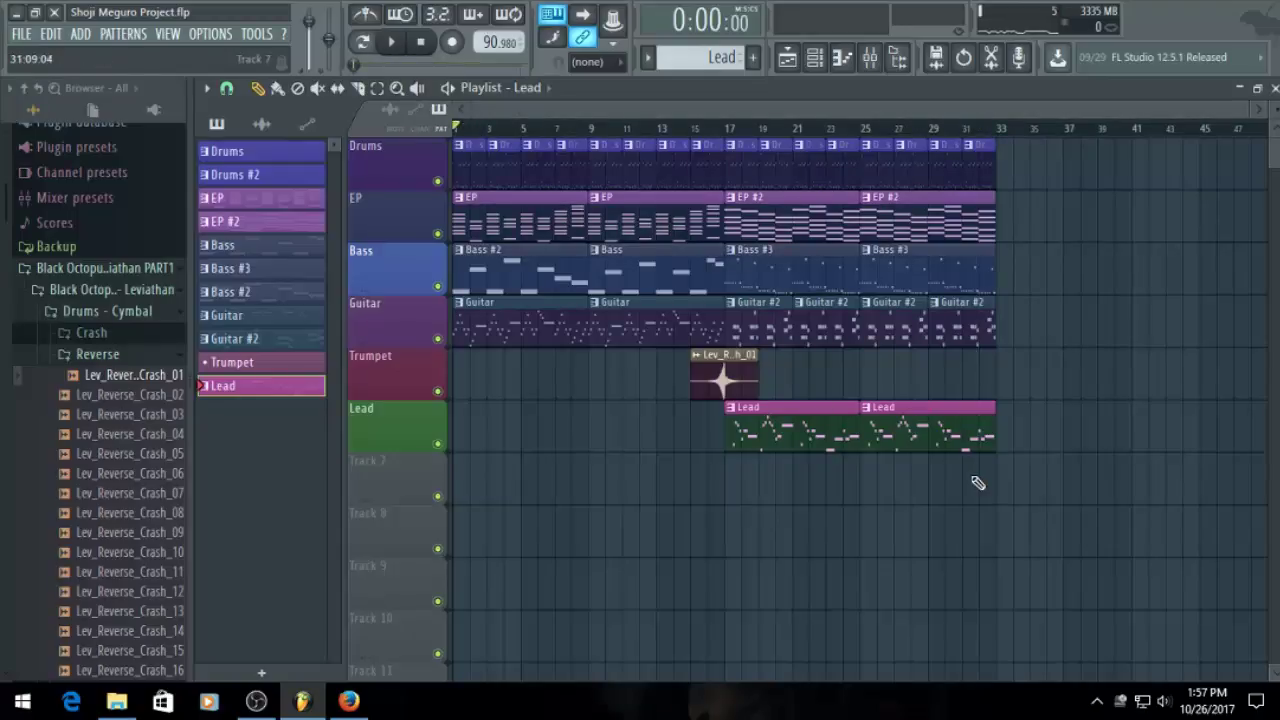
Save the project and bring the first half of the arrangement into view in the Playlist
{"action": "key", "text": "ctrl+s"}
{"action": "scroll", "coordinate": [623, 391], "scroll_direction": "up", "scroll_amount": 3}
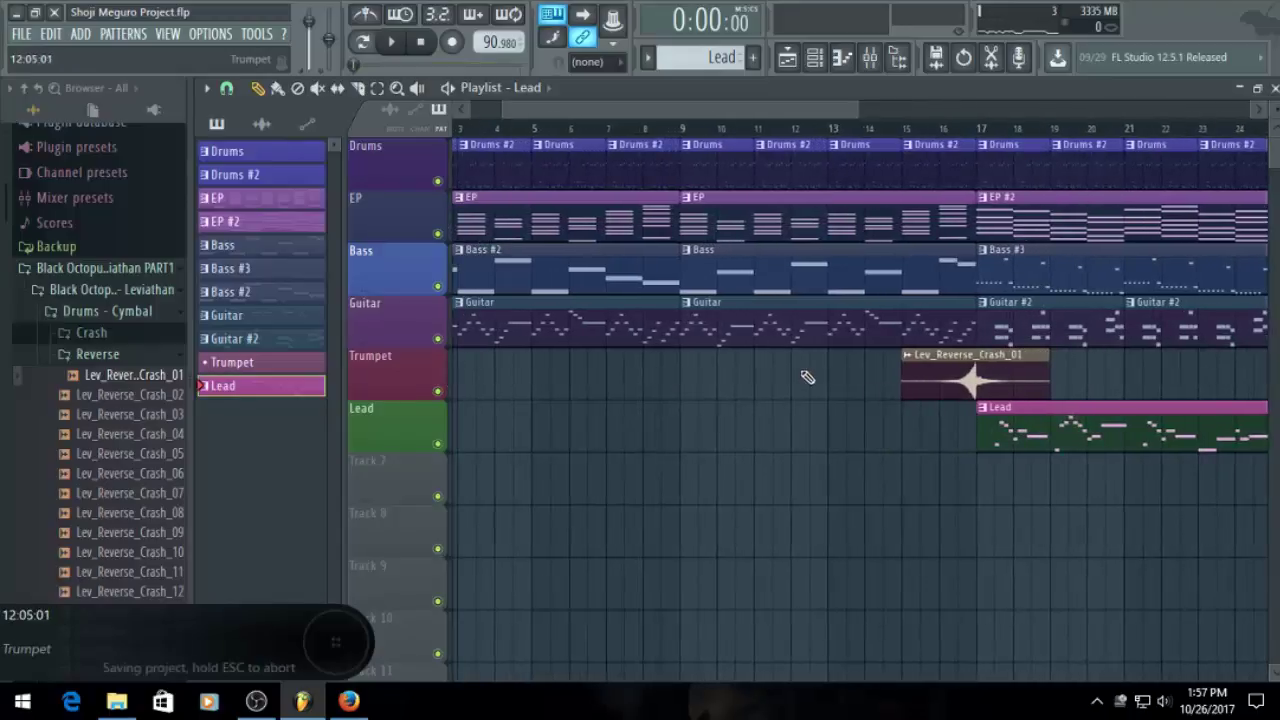
{"action": "scroll", "coordinate": [760, 331], "scroll_direction": "down", "scroll_amount": 2}
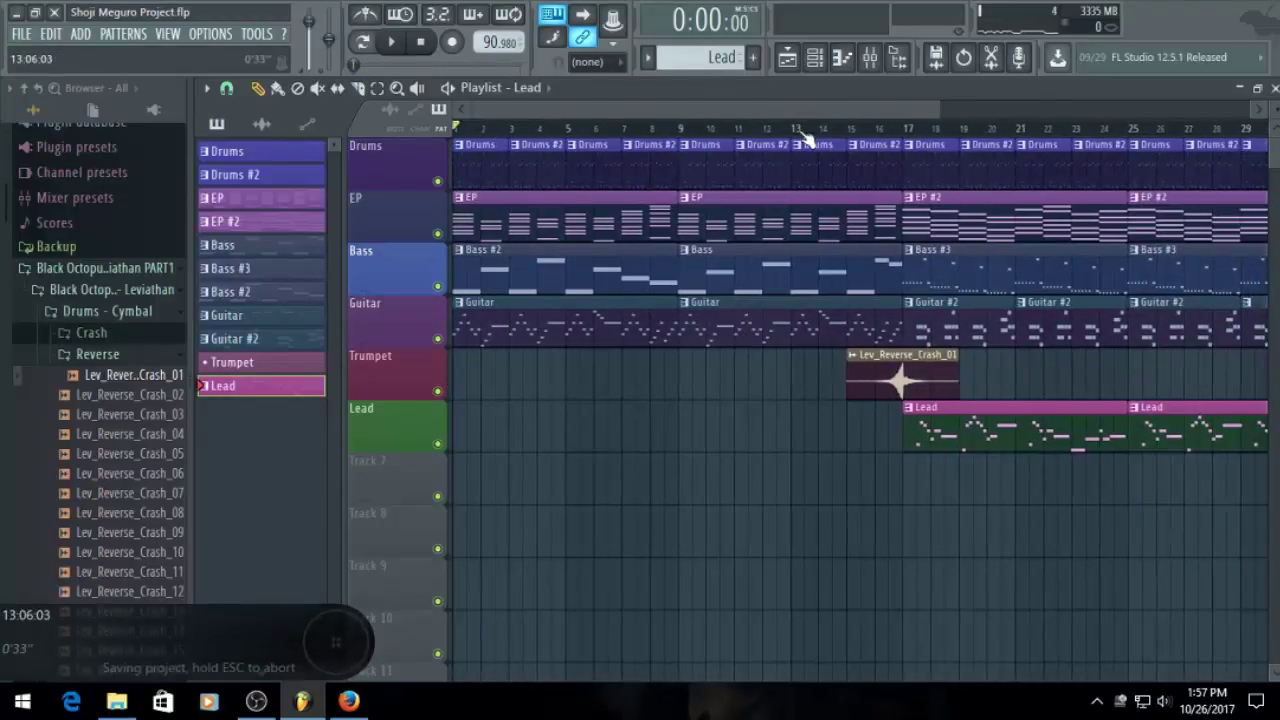
{"action": "mouse_move", "coordinate": [786, 109]}
{"action": "left_mouse_down"}
{"action": "mouse_move", "coordinate": [871, 158]}
{"action": "mouse_move", "coordinate": [790, 108]}
{"action": "left_mouse_up"}
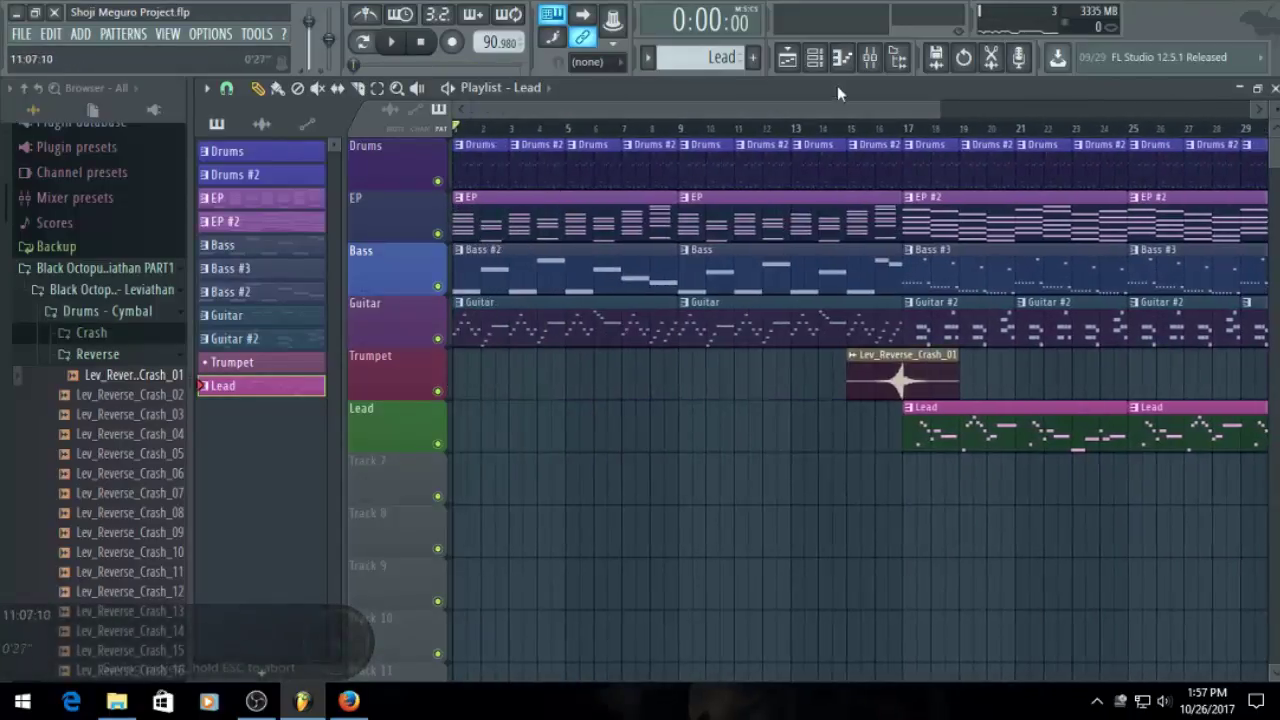
Create a new pattern named Organ and place a clip of it at bar 9 on Track 7
{"action": "left_click", "coordinate": [752, 57]}
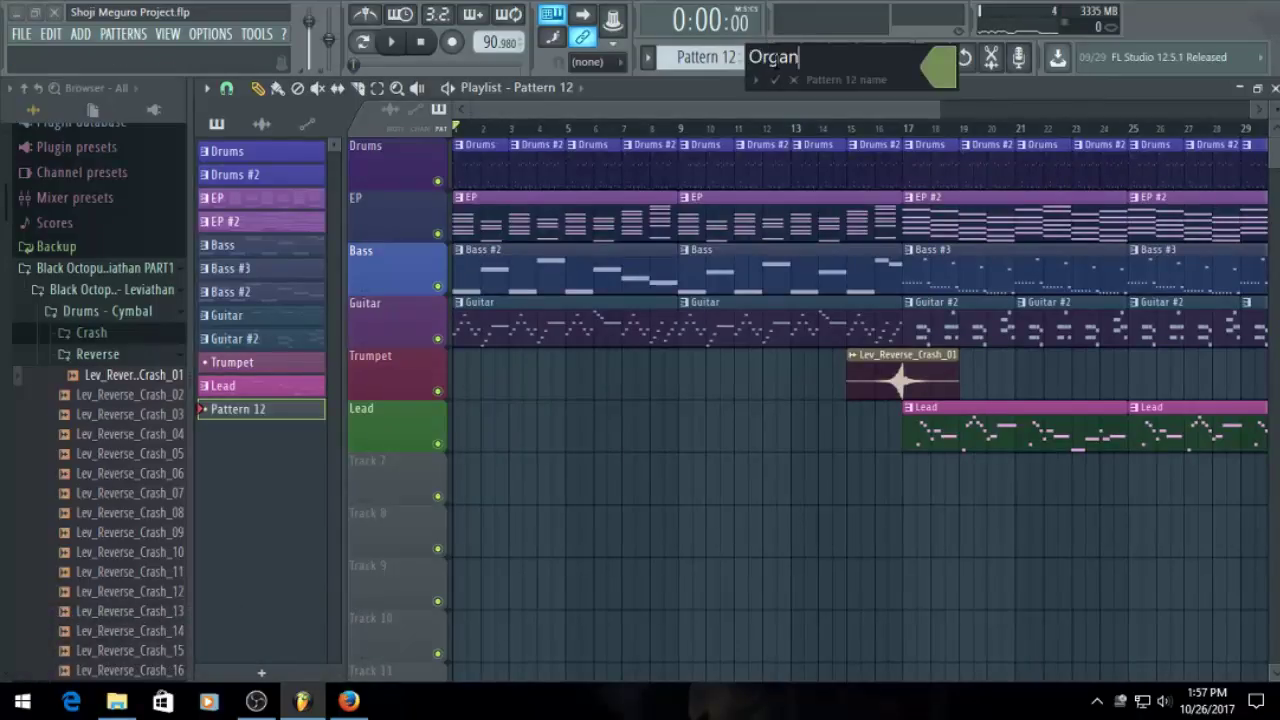
{"action": "key", "text": "Return"}
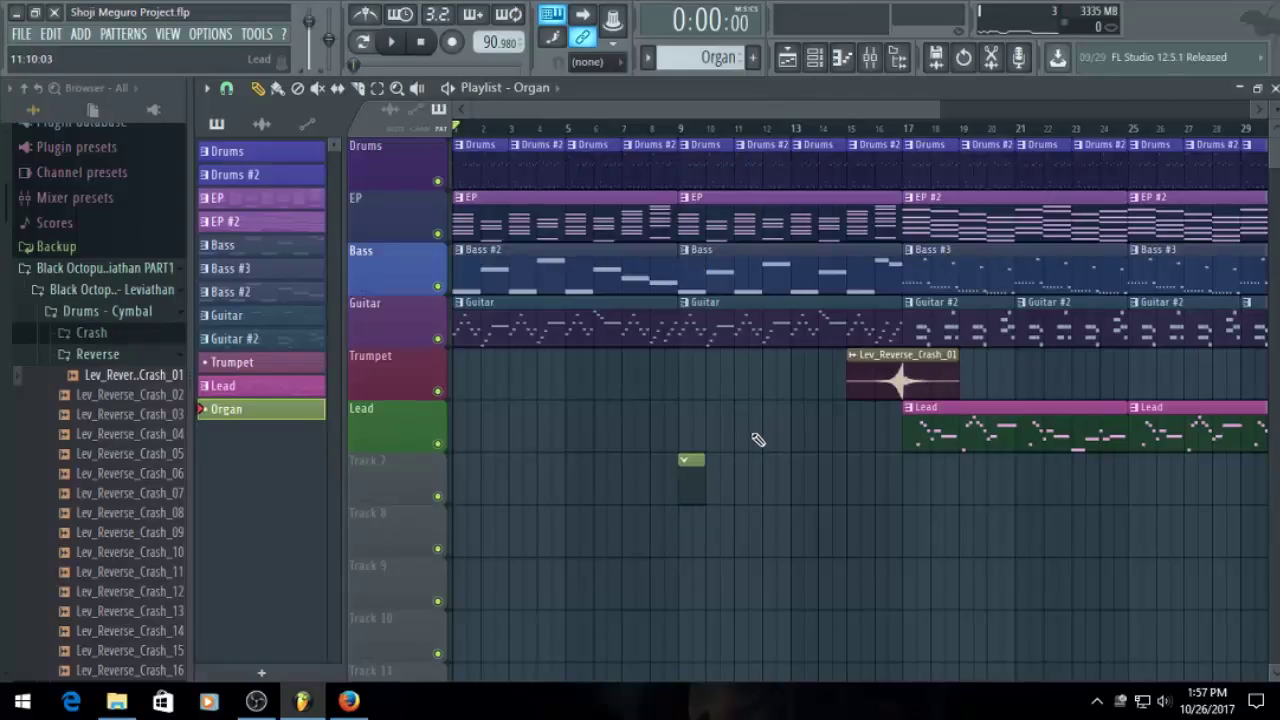
{"action": "left_click_drag", "start_coordinate": [934, 109], "coordinate": [808, 109]}
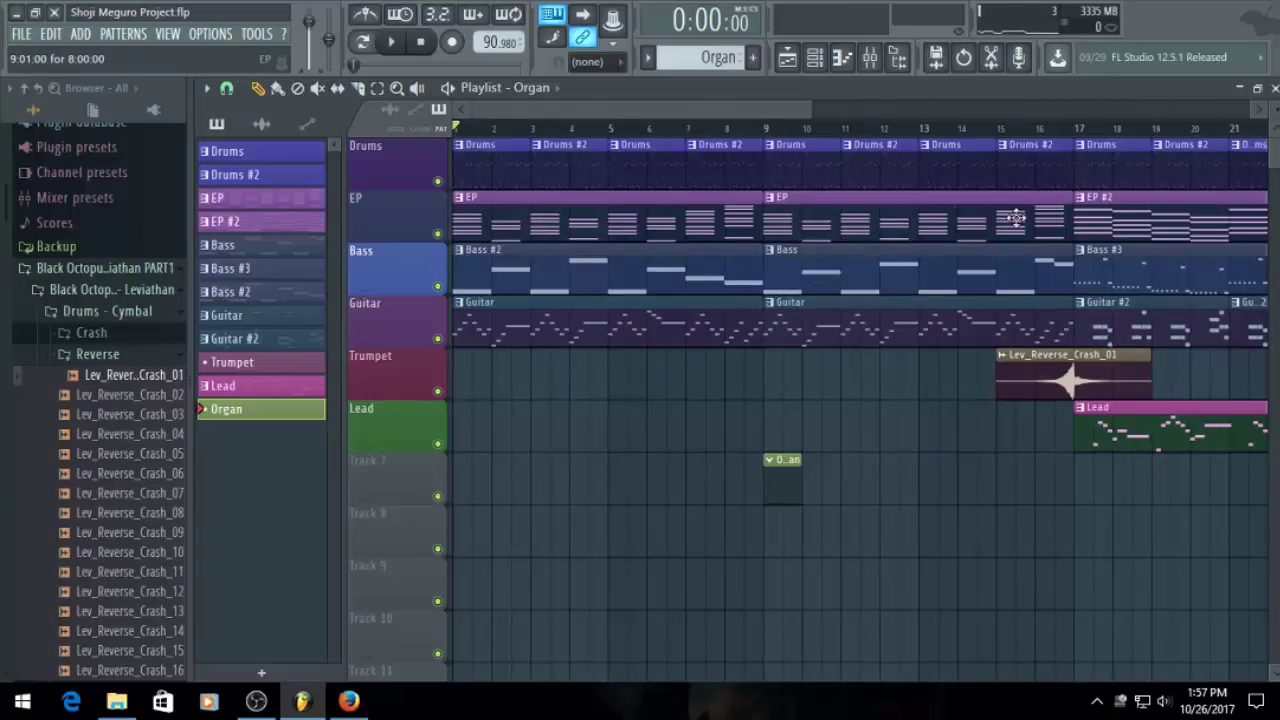
Copy all chord notes from the EP clip at bar 9 and save the project
{"action": "double_click", "coordinate": [851, 232]}
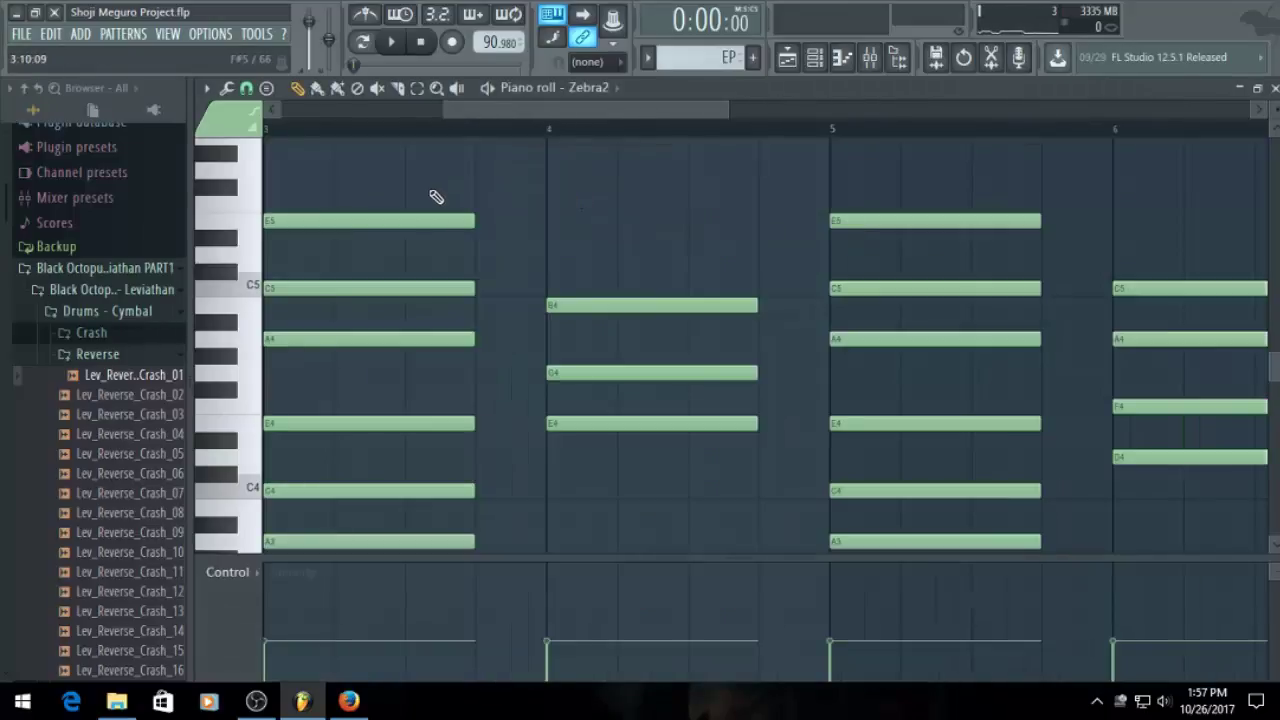
{"action": "key", "text": "ctrl+a"}
{"action": "key", "text": "ctrl+s"}
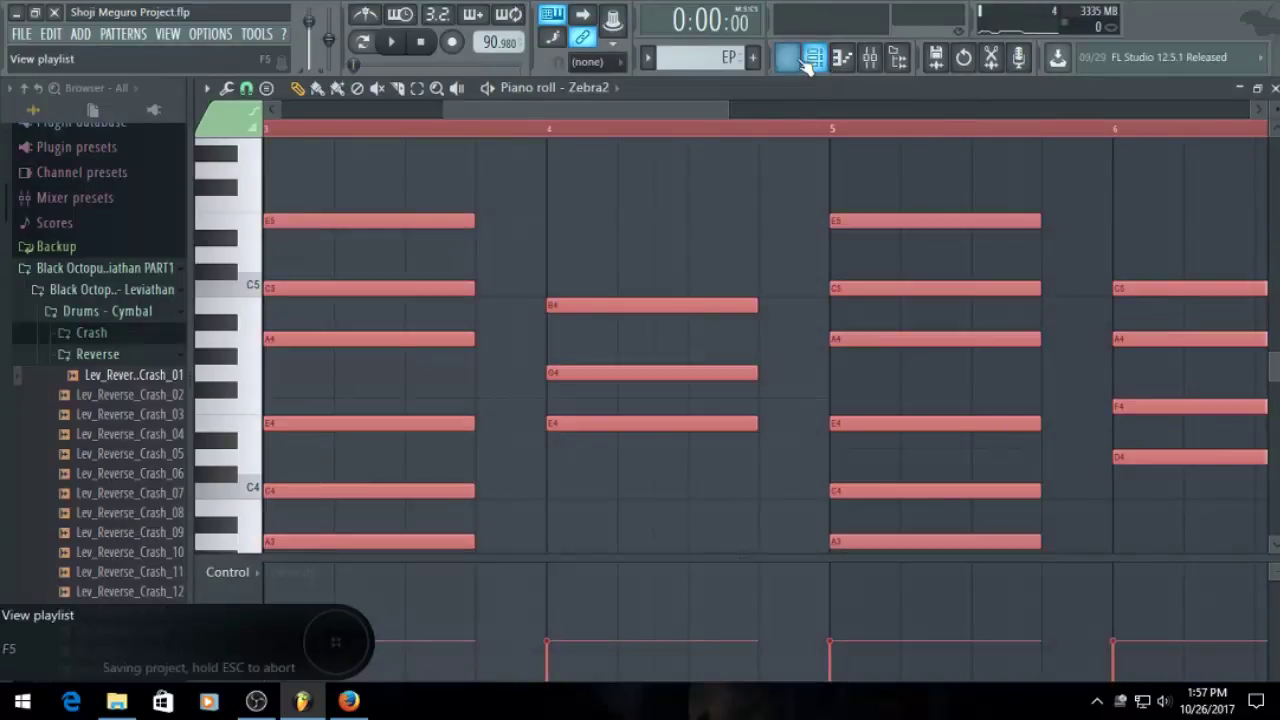
Switch to the Organ pattern and open the Omnisphere instrument from the Channel rack
{"action": "left_click", "coordinate": [702, 57]}
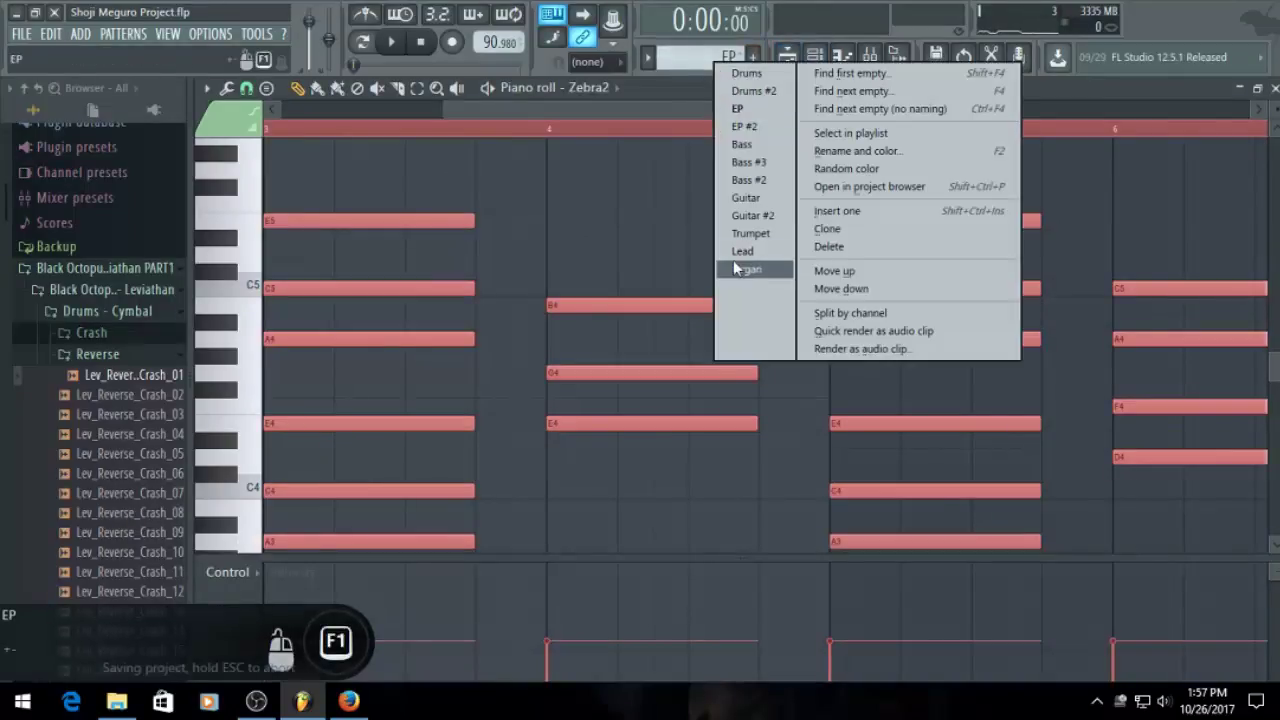
{"action": "left_click", "coordinate": [735, 259]}
{"action": "left_click", "coordinate": [815, 60]}
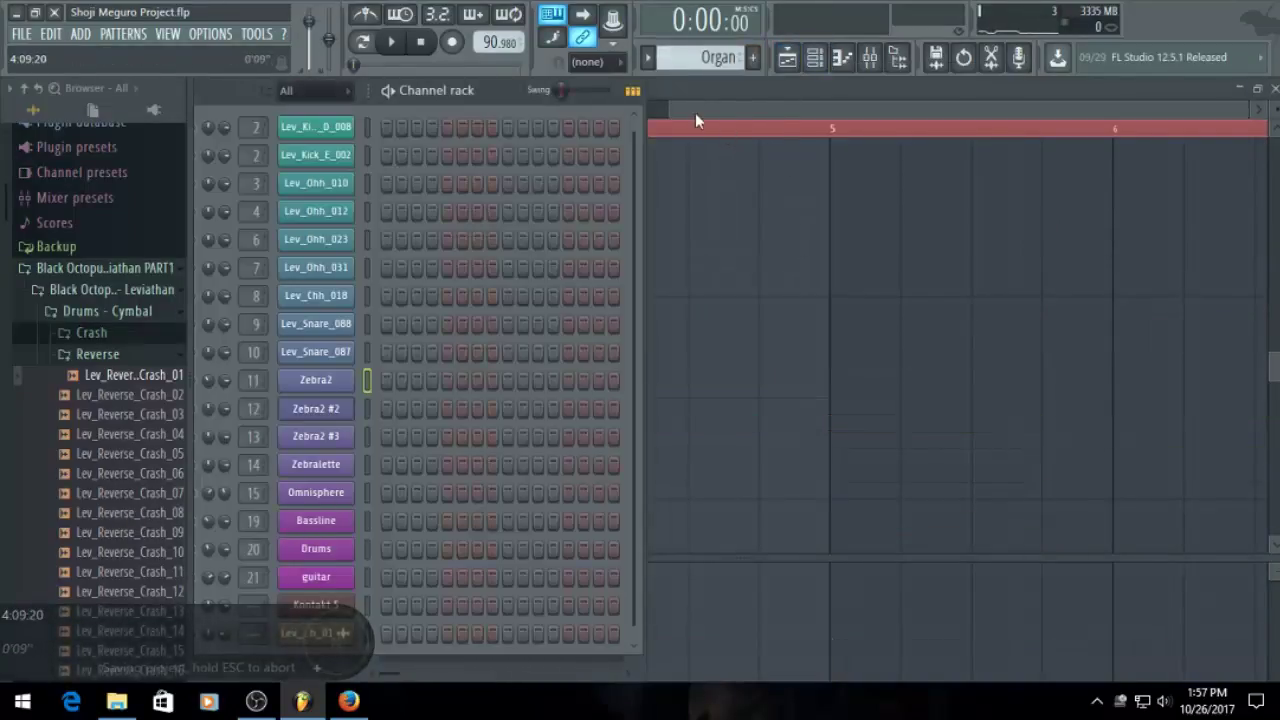
{"action": "left_click", "coordinate": [695, 120]}
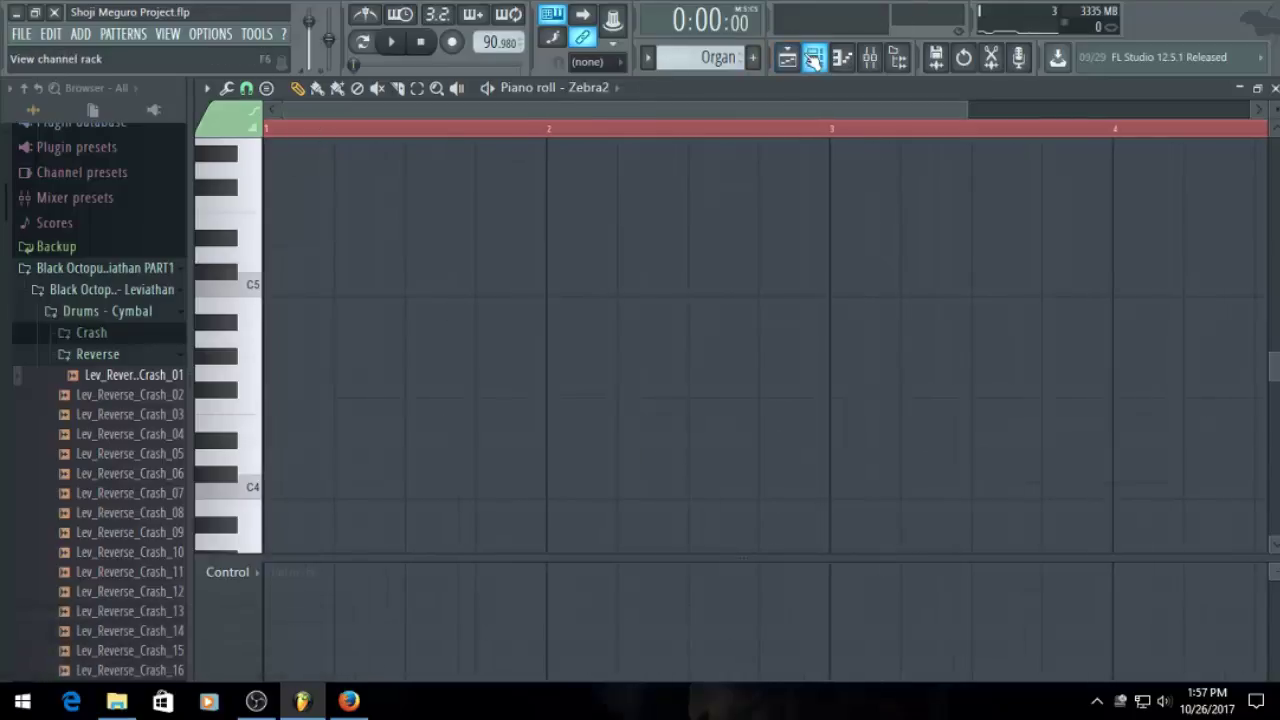
{"action": "left_click", "coordinate": [815, 60]}
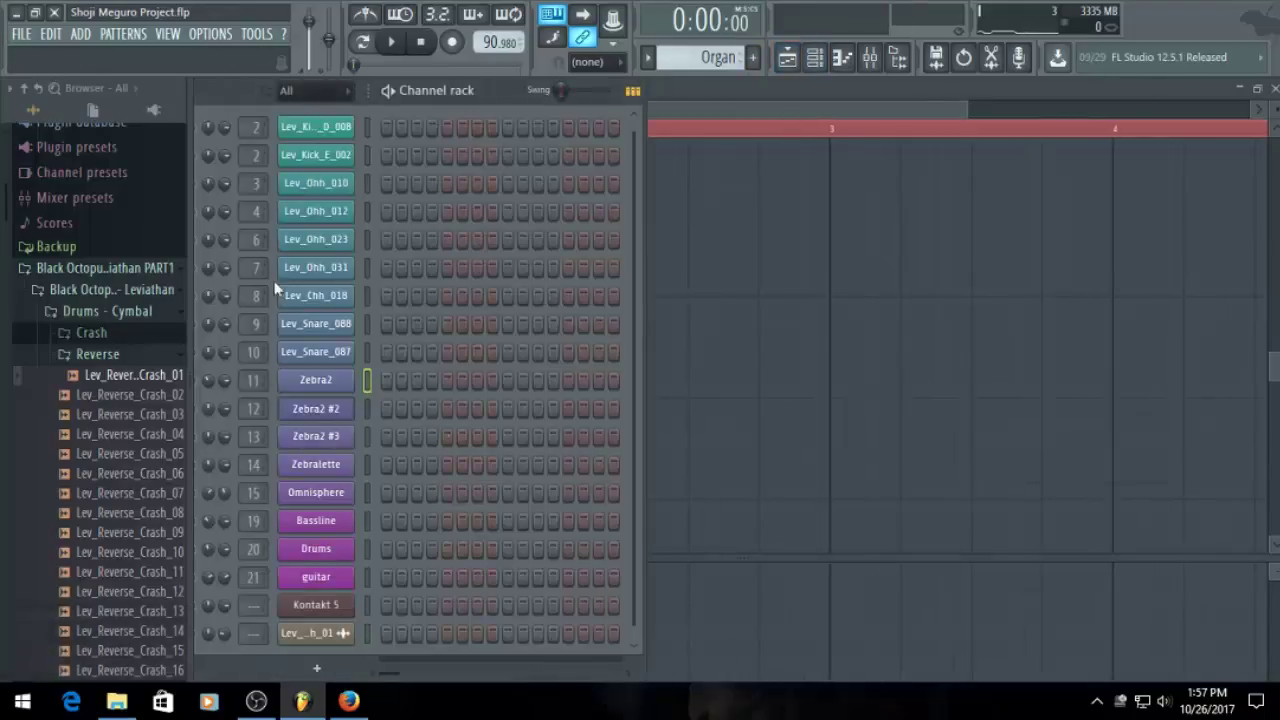
{"action": "left_click", "coordinate": [320, 445]}
{"action": "left_click", "coordinate": [372, 360]}
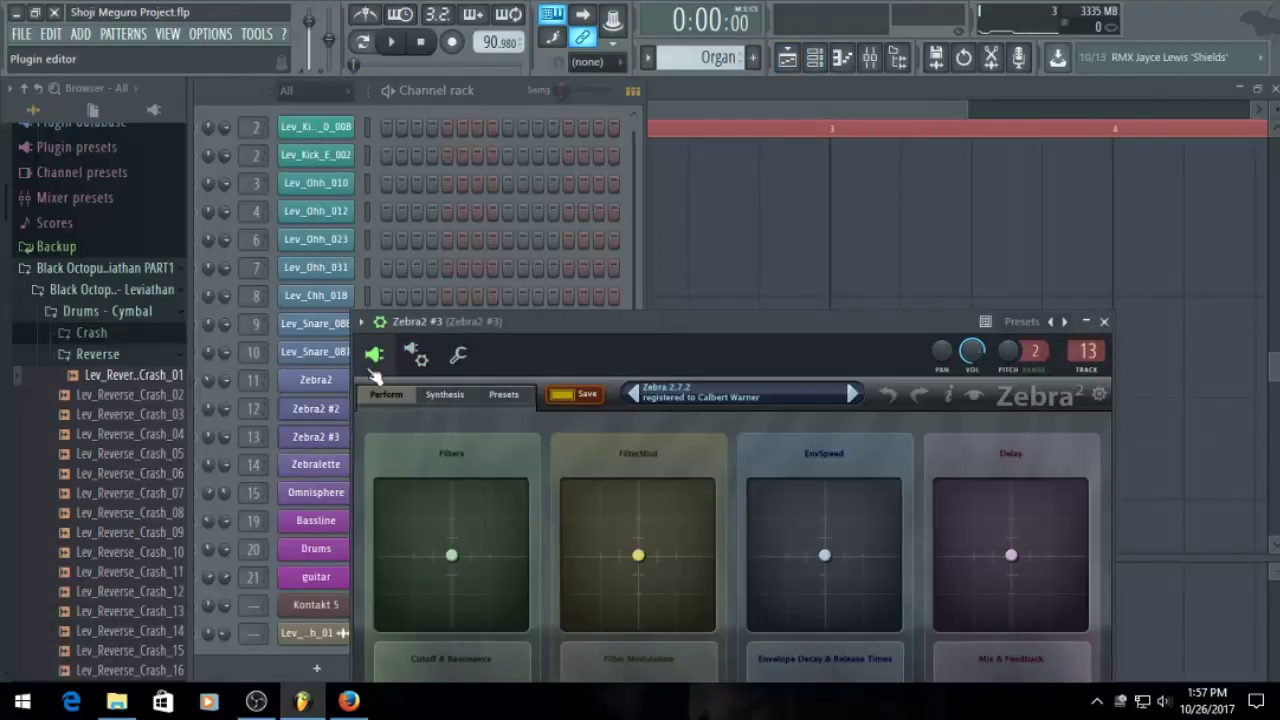
{"action": "left_click", "coordinate": [311, 498]}
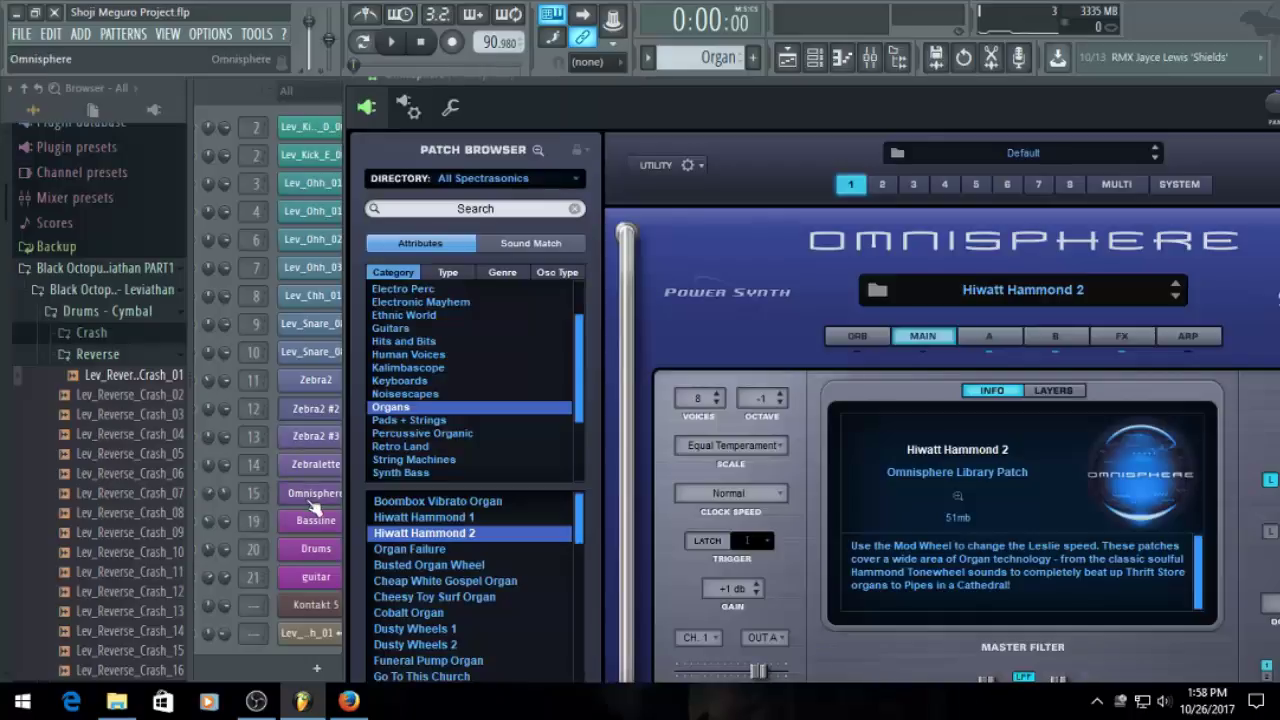
Audition Omnisphere organ patches including Organ Failure, Funeral Pump Organ, Cobalt Organ and Hiwatt Hammond 1, and settle on Hiwatt Hammond 2
{"action": "left_click", "coordinate": [456, 550]}
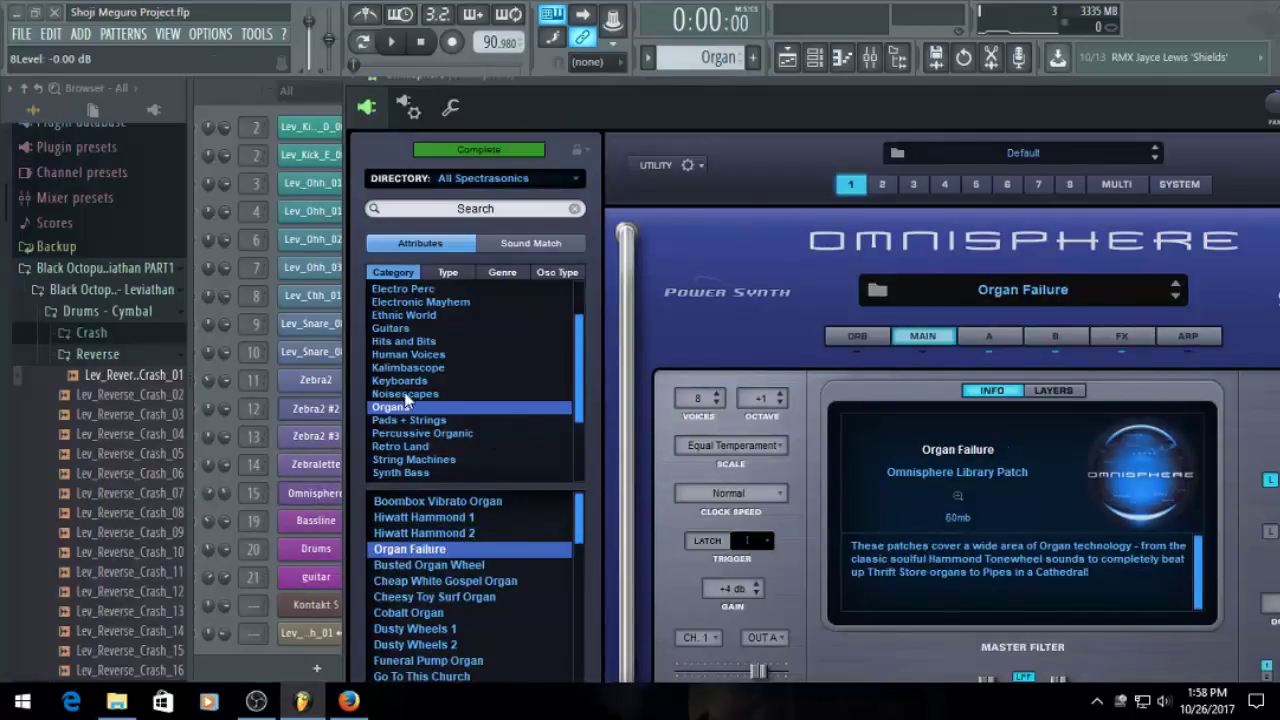
{"action": "scroll", "coordinate": [465, 560], "scroll_direction": "down", "scroll_amount": 3}
{"action": "left_click", "coordinate": [458, 613]}
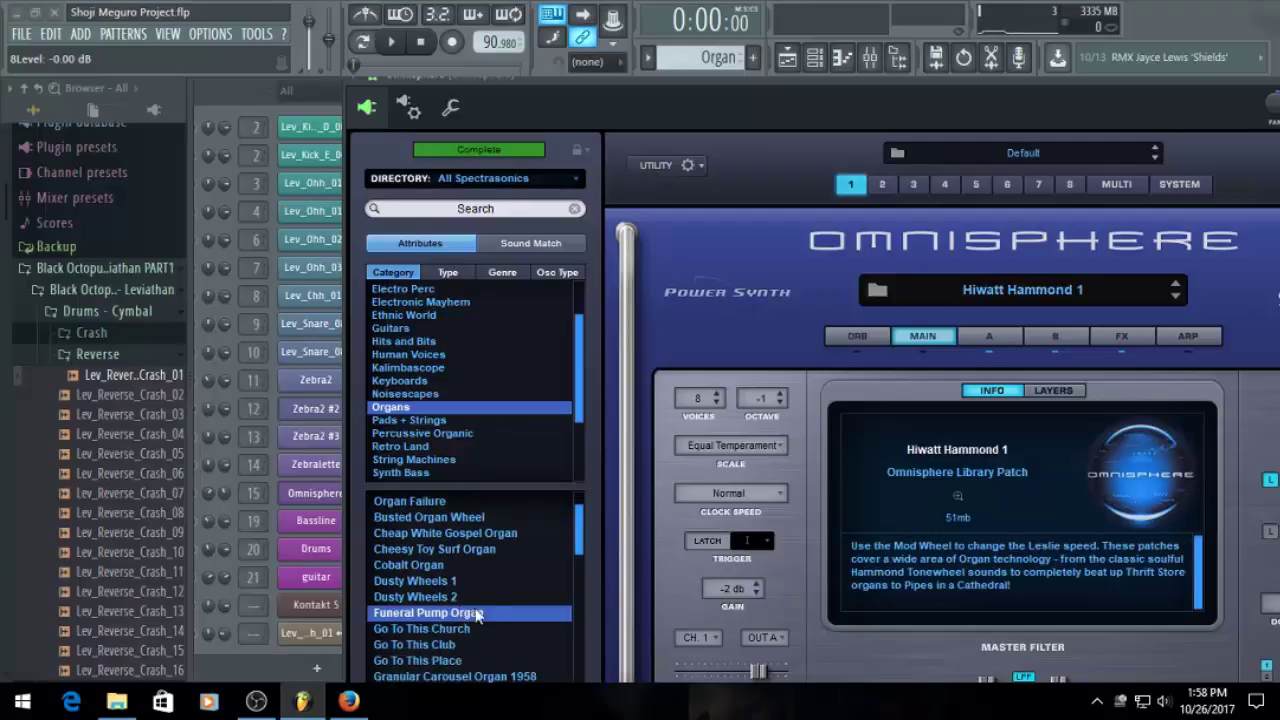
{"action": "scroll", "coordinate": [490, 604], "scroll_direction": "down", "scroll_amount": 1}
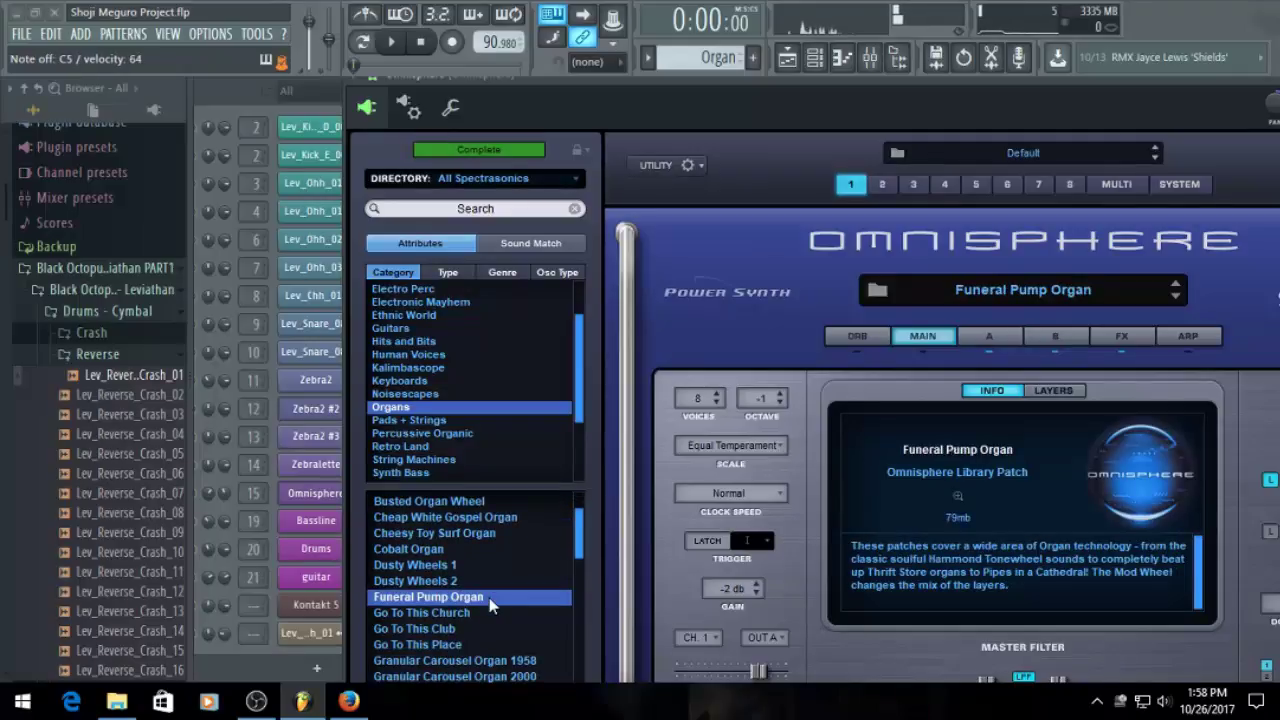
{"action": "left_click", "coordinate": [468, 549]}
{"action": "scroll", "coordinate": [468, 634], "scroll_direction": "up", "scroll_amount": 3}
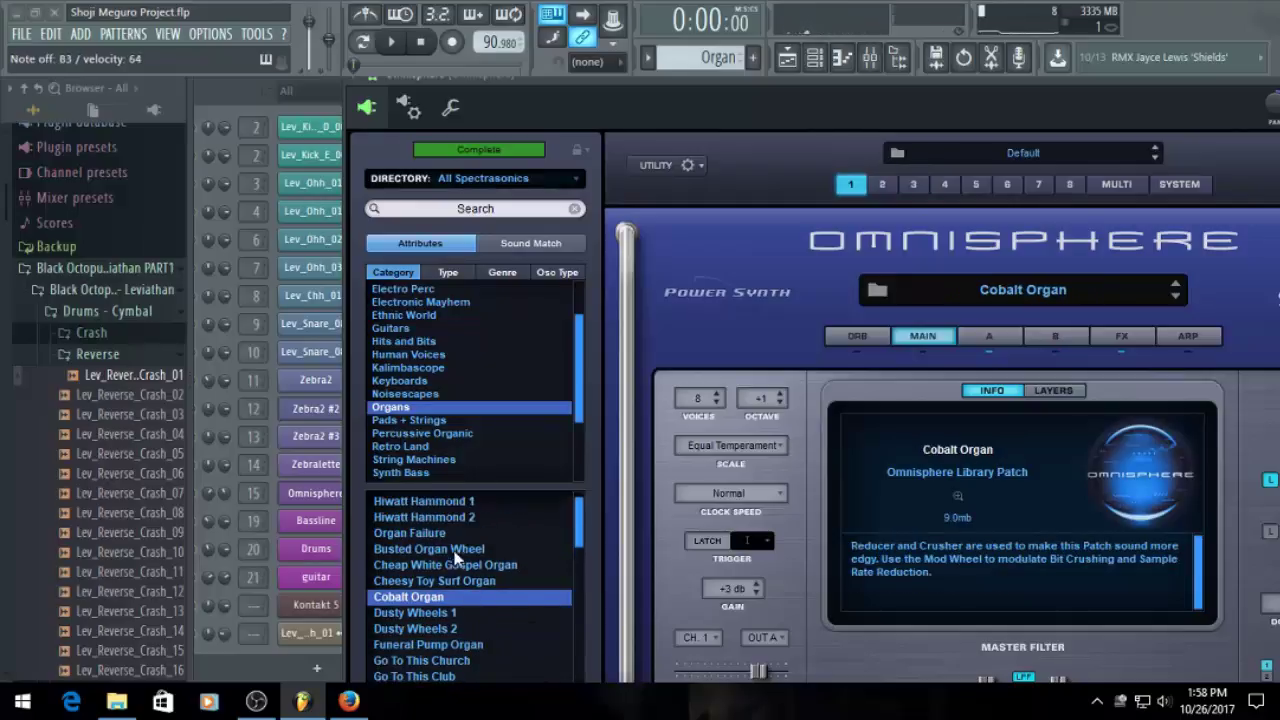
{"action": "left_click", "coordinate": [455, 533]}
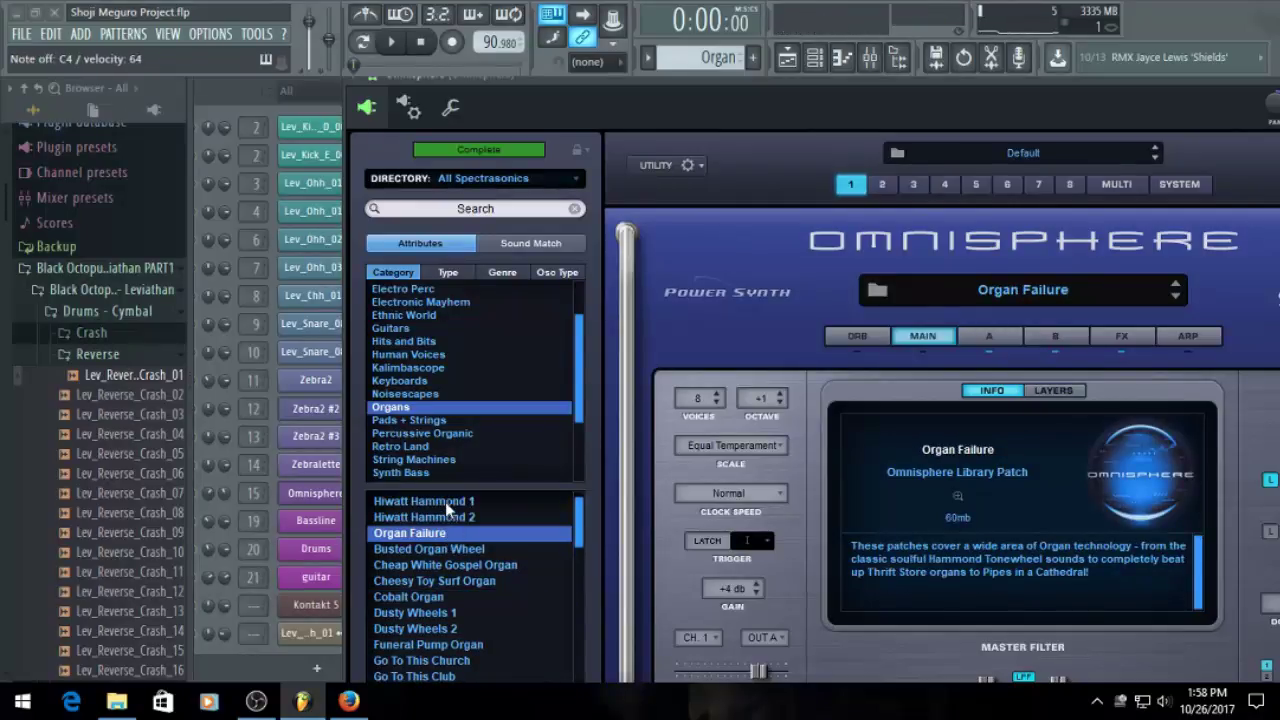
{"action": "left_click", "coordinate": [445, 501]}
{"action": "scroll", "coordinate": [503, 576], "scroll_direction": "up", "scroll_amount": 1}
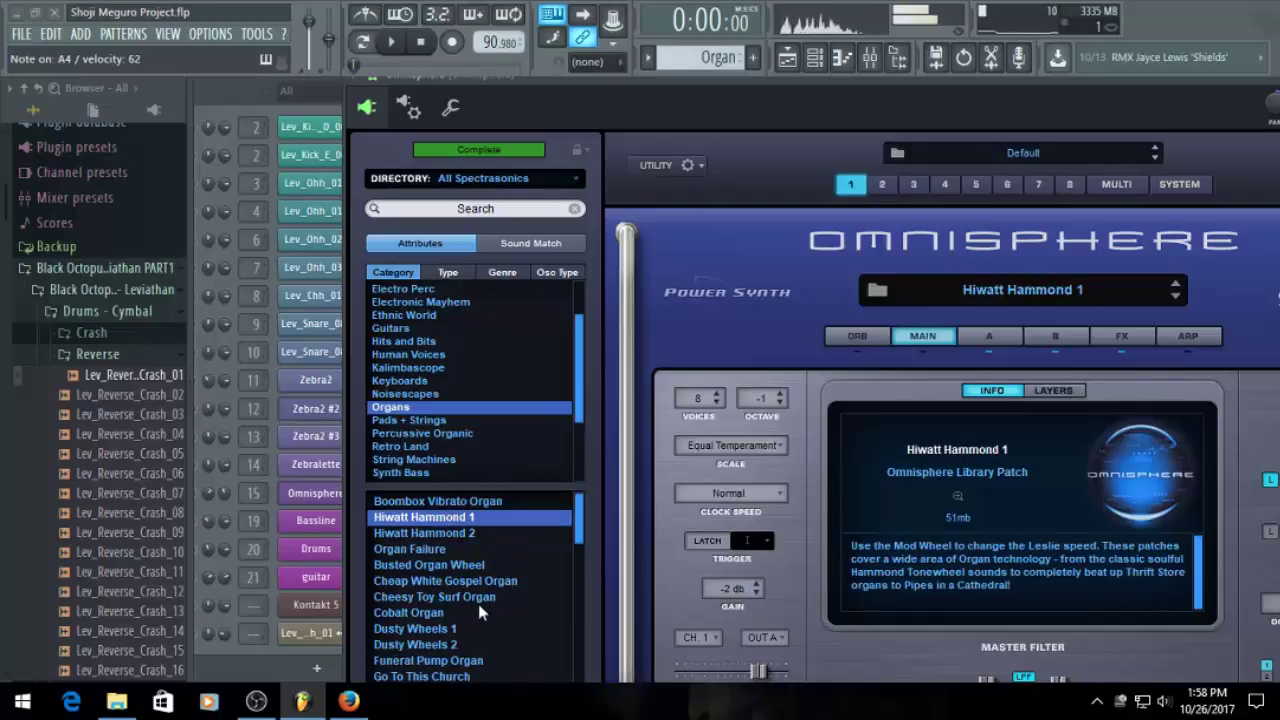
{"action": "left_click", "coordinate": [464, 536]}
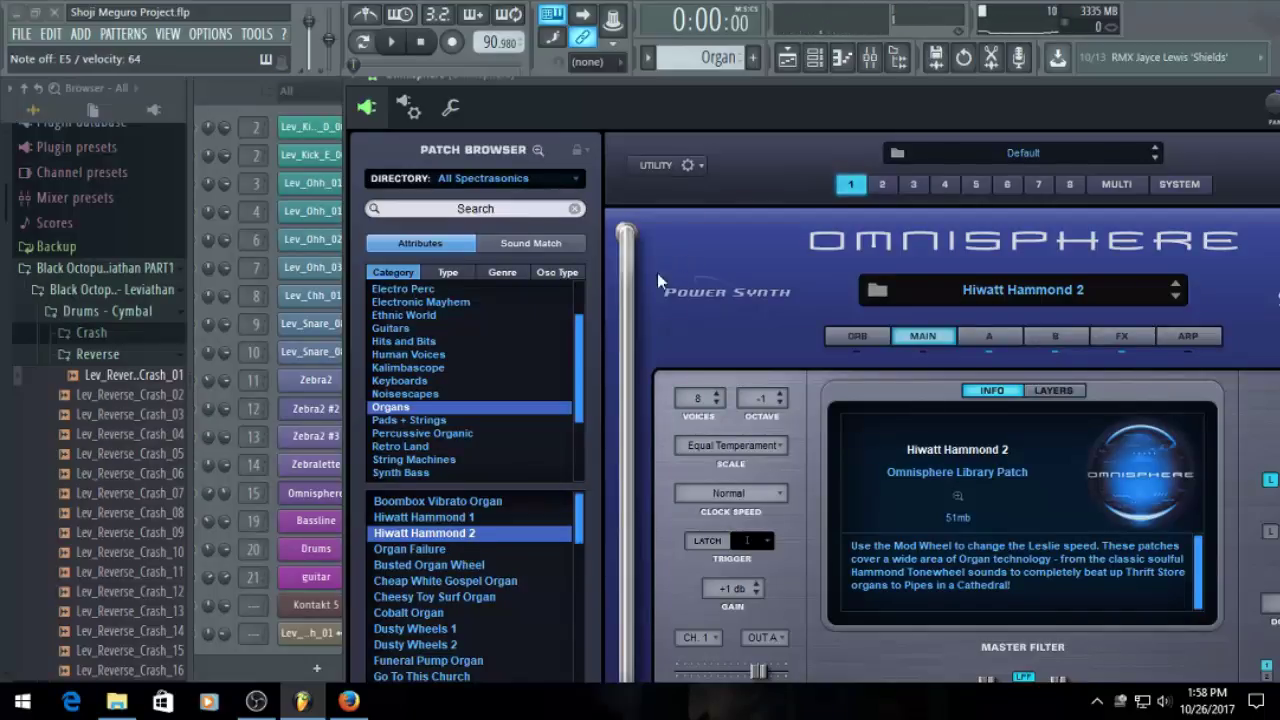
Paste the copied EP chords into the Organ pattern's Omnisphere piano roll from bar 1 and look over the pasted notes
{"action": "left_click", "coordinate": [788, 60]}
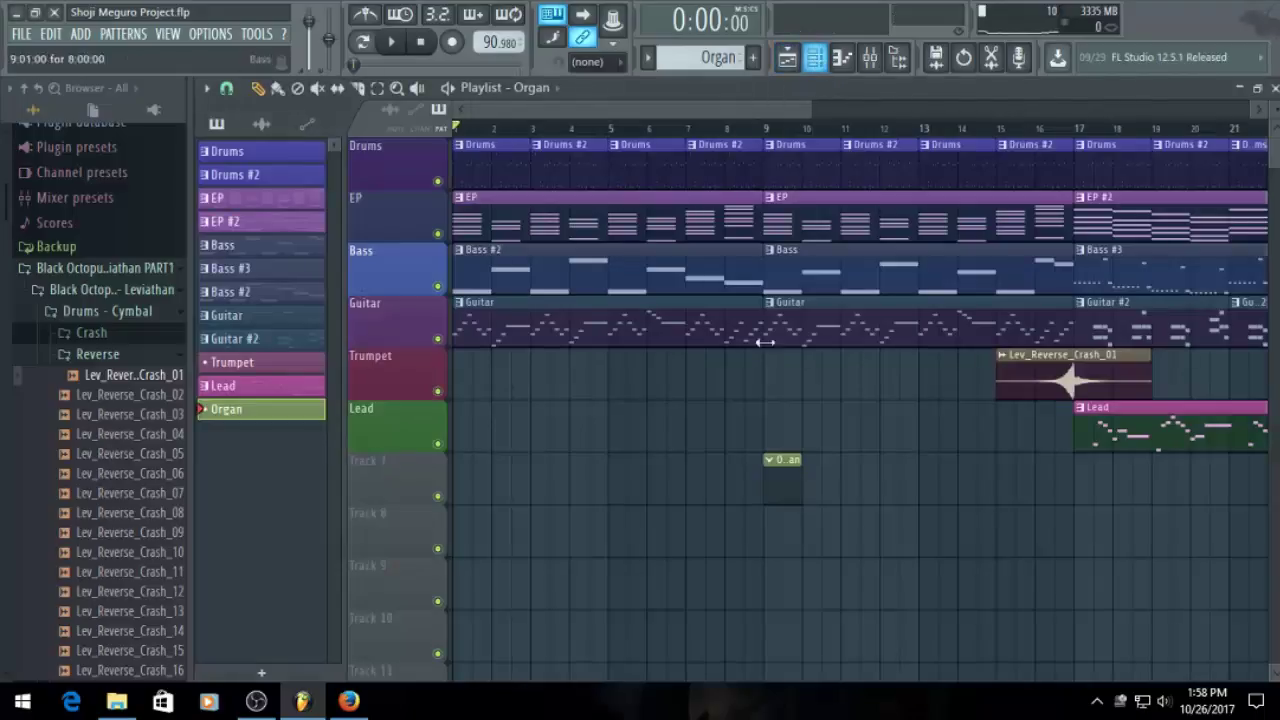
{"action": "scroll", "coordinate": [773, 473], "scroll_direction": "up", "scroll_amount": 3}
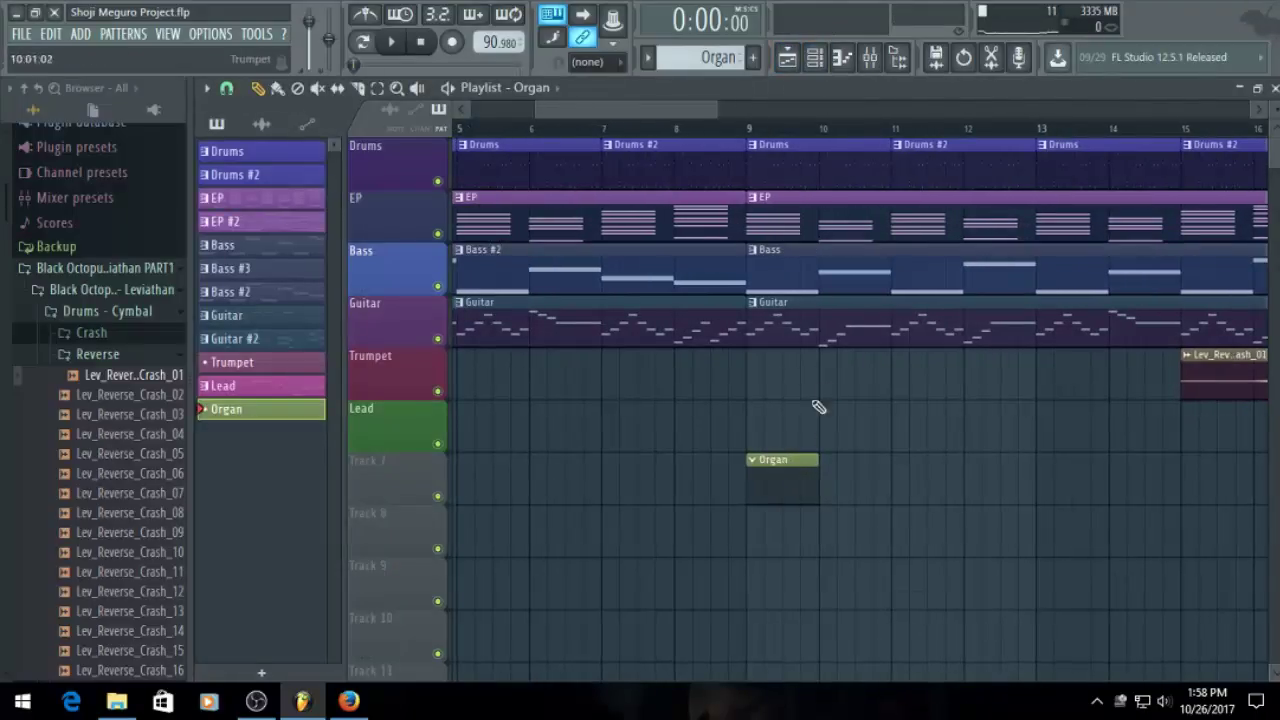
{"action": "left_click", "coordinate": [850, 60]}
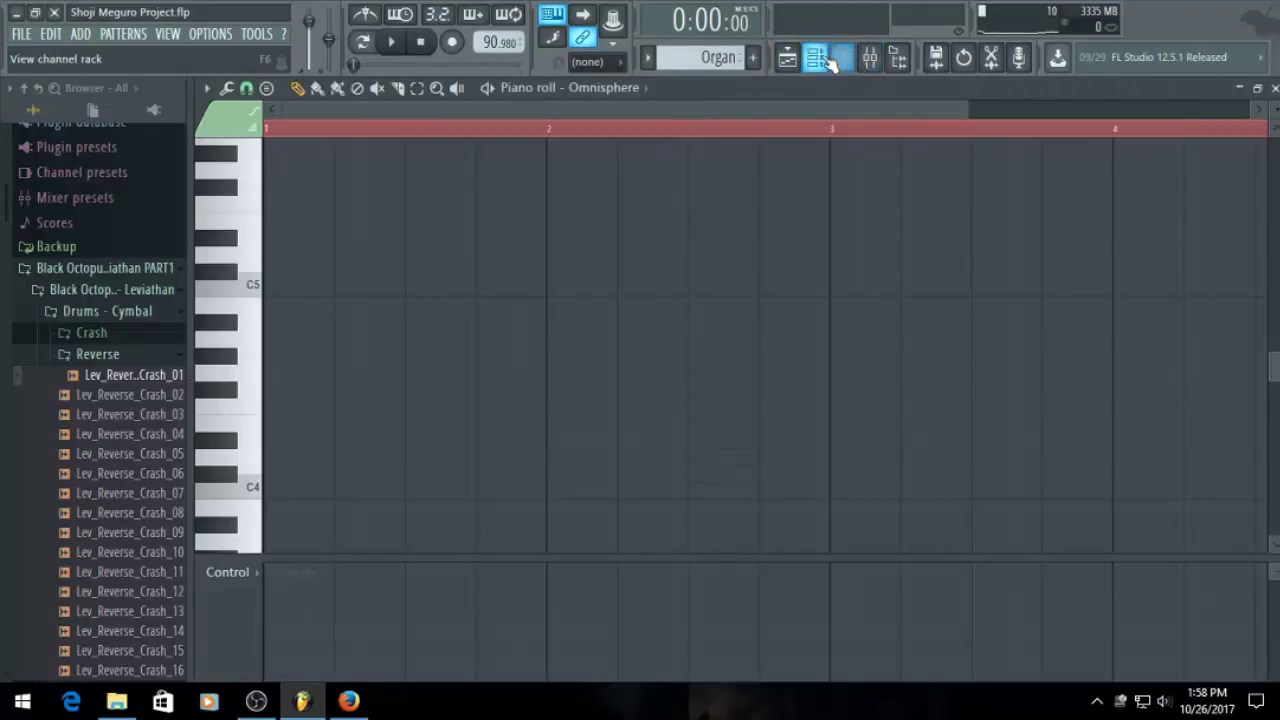
{"action": "left_click", "coordinate": [826, 60]}
{"action": "right_click", "coordinate": [350, 496]}
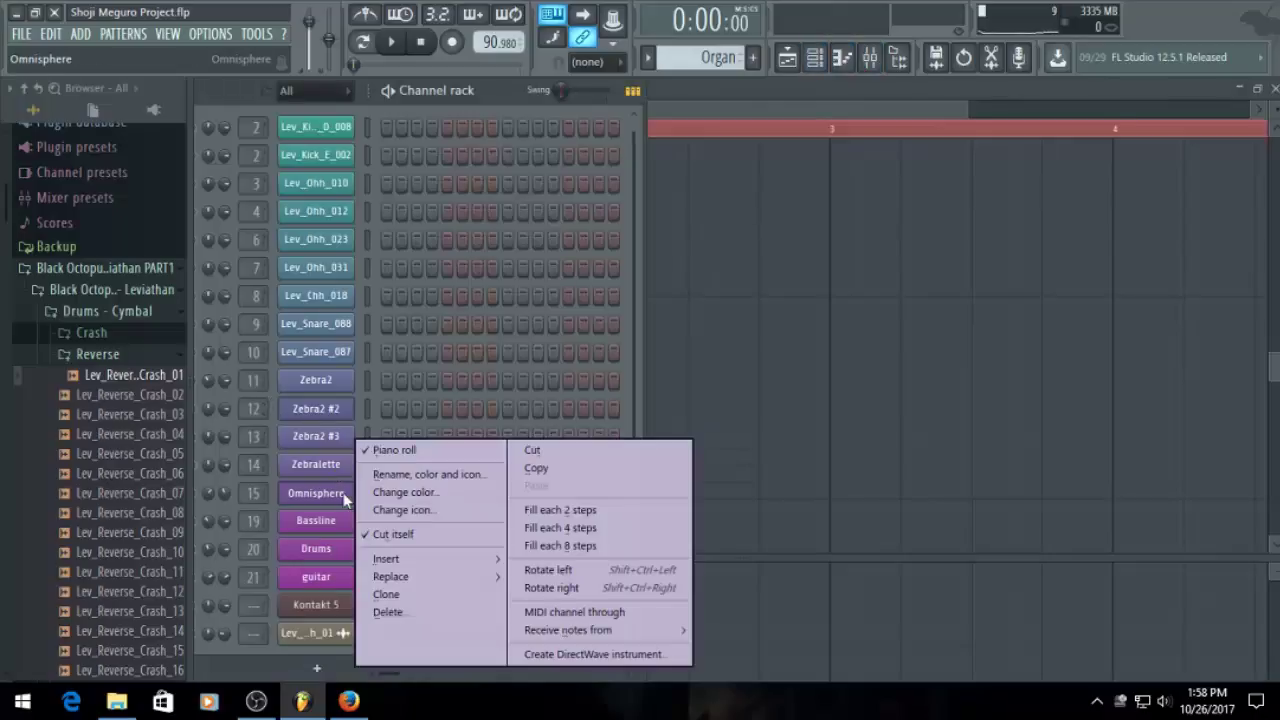
{"action": "left_click", "coordinate": [380, 450]}
{"action": "key", "text": "ctrl+v"}
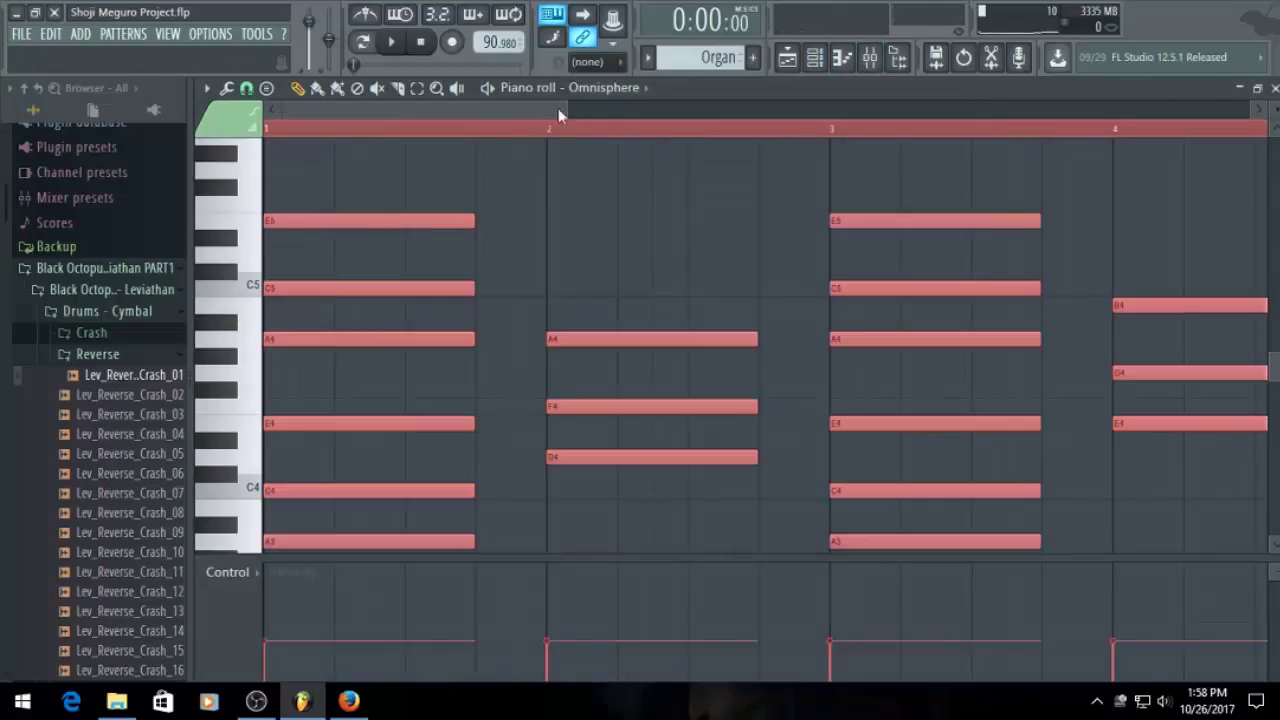
{"action": "scroll", "coordinate": [418, 290], "scroll_direction": "down", "scroll_amount": 4}
{"action": "scroll", "coordinate": [423, 306], "scroll_direction": "down", "scroll_amount": 6}
{"action": "scroll", "coordinate": [430, 550], "scroll_direction": "down", "scroll_amount": 3}
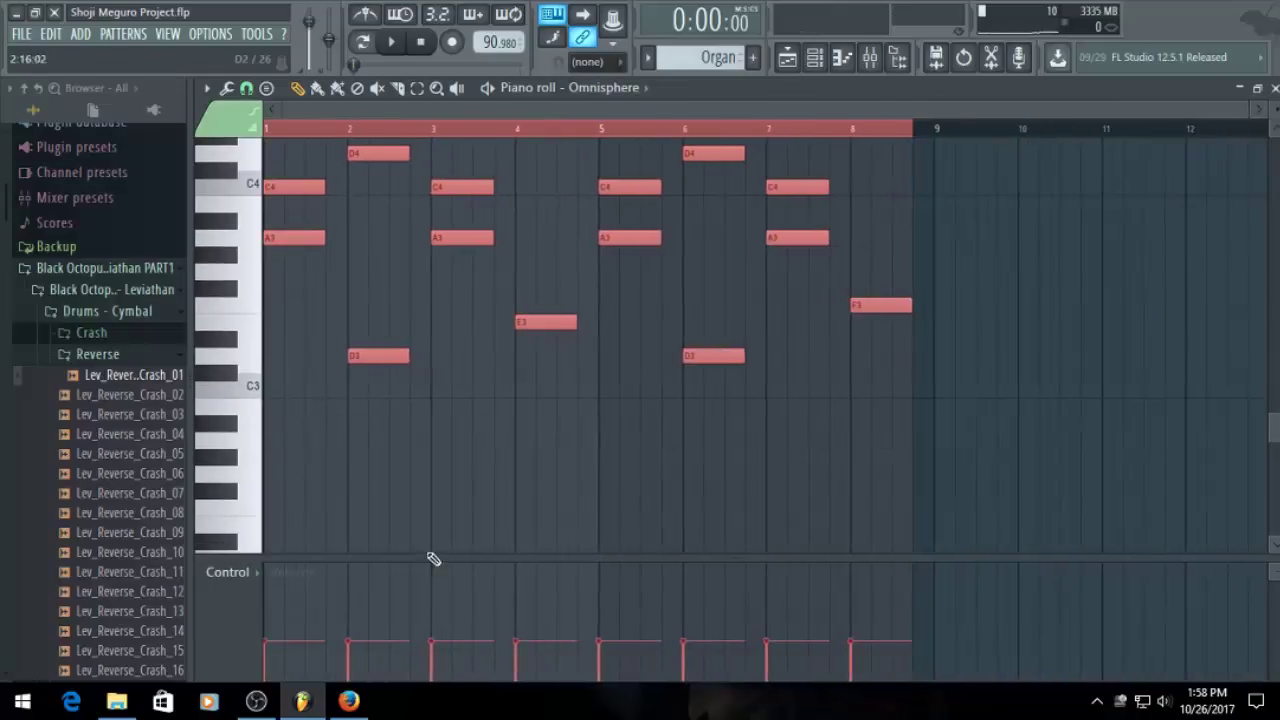
{"action": "scroll", "coordinate": [376, 477], "scroll_direction": "up", "scroll_amount": 4}
Lower the Omnisphere channel's volume, and save the project from the Playlist
{"action": "left_click", "coordinate": [815, 57]}
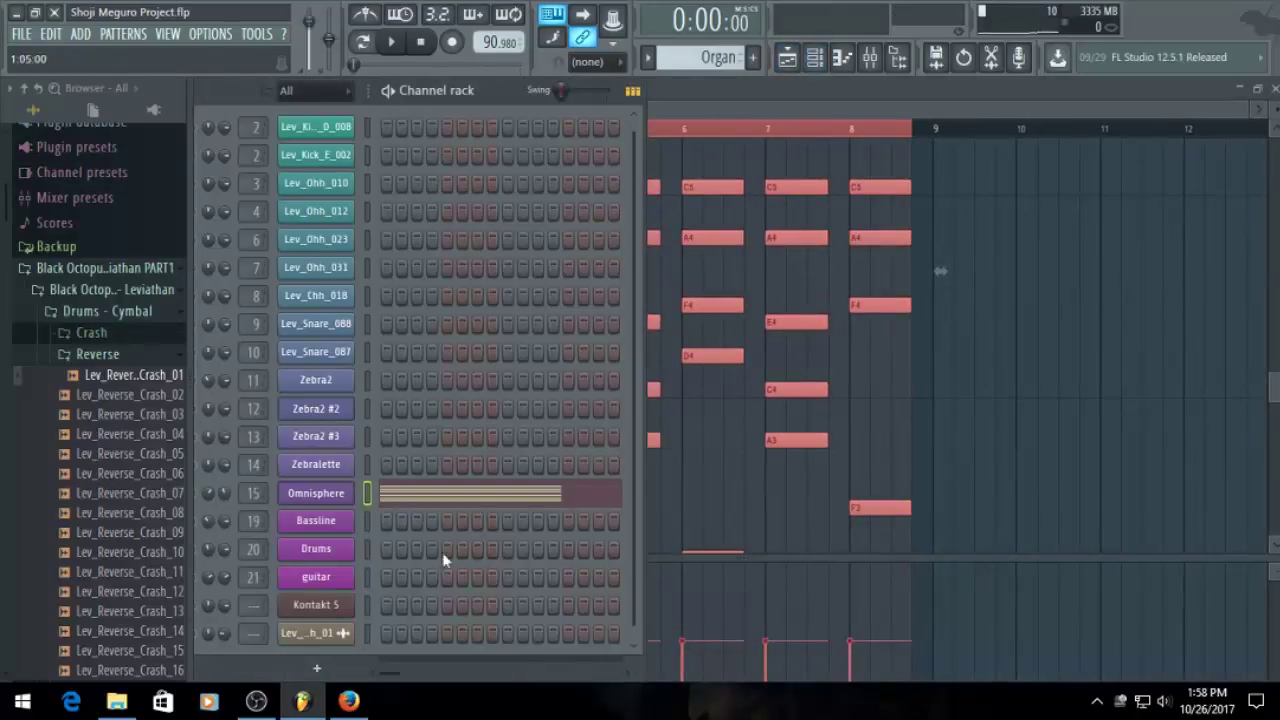
{"action": "left_click_drag", "start_coordinate": [226, 494], "coordinate": [226, 520]}
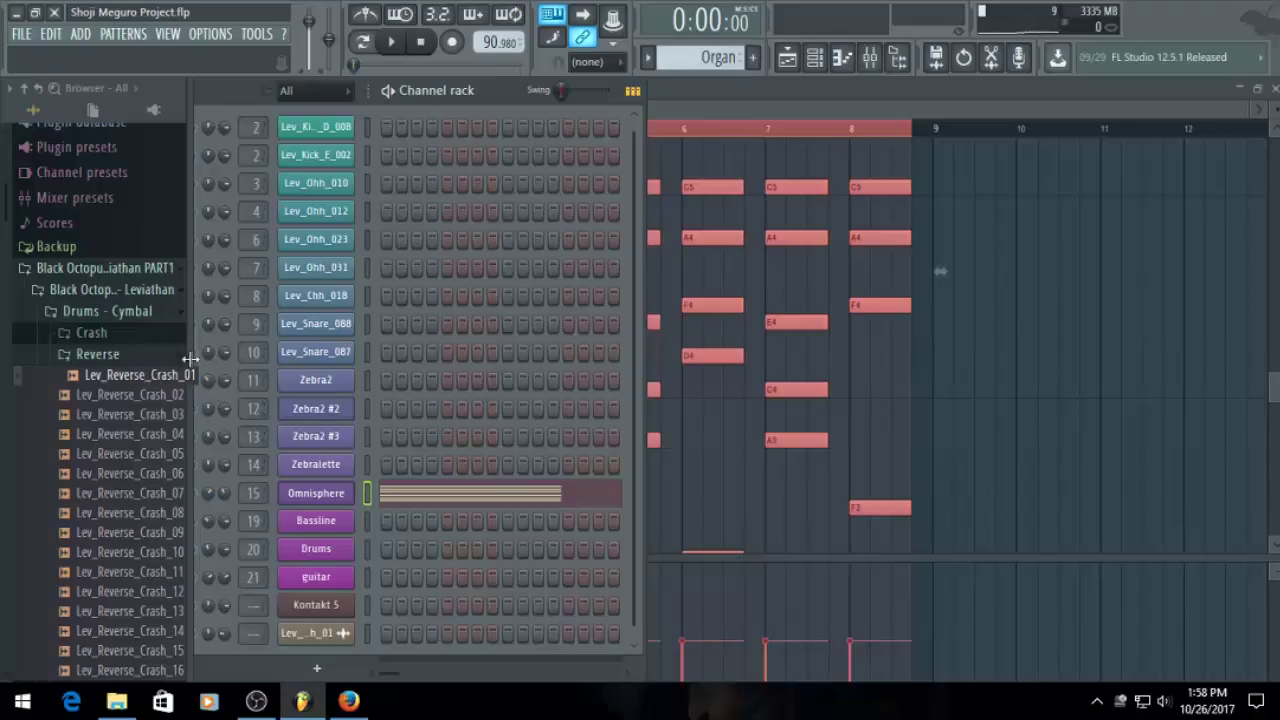
{"action": "left_click", "coordinate": [787, 60]}
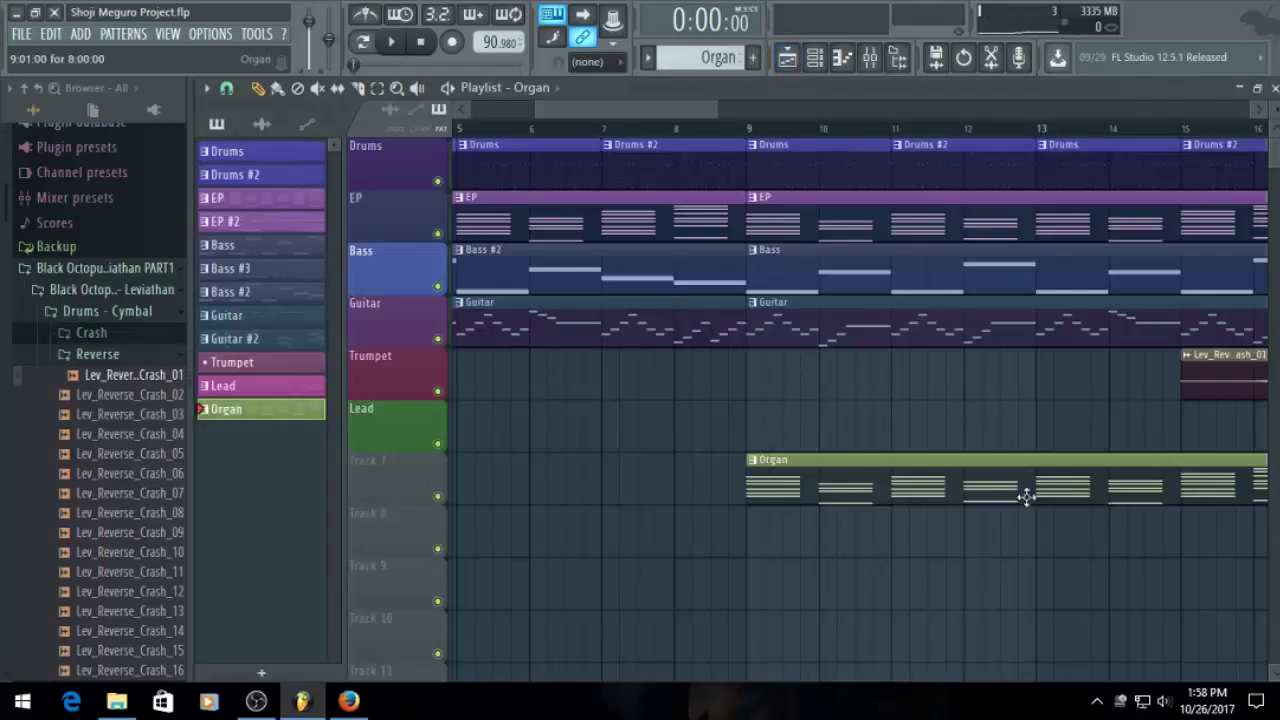
{"action": "scroll", "coordinate": [916, 490], "scroll_direction": "down", "scroll_amount": 3, "text": "ctrl"}
{"action": "key", "text": "ctrl+s"}
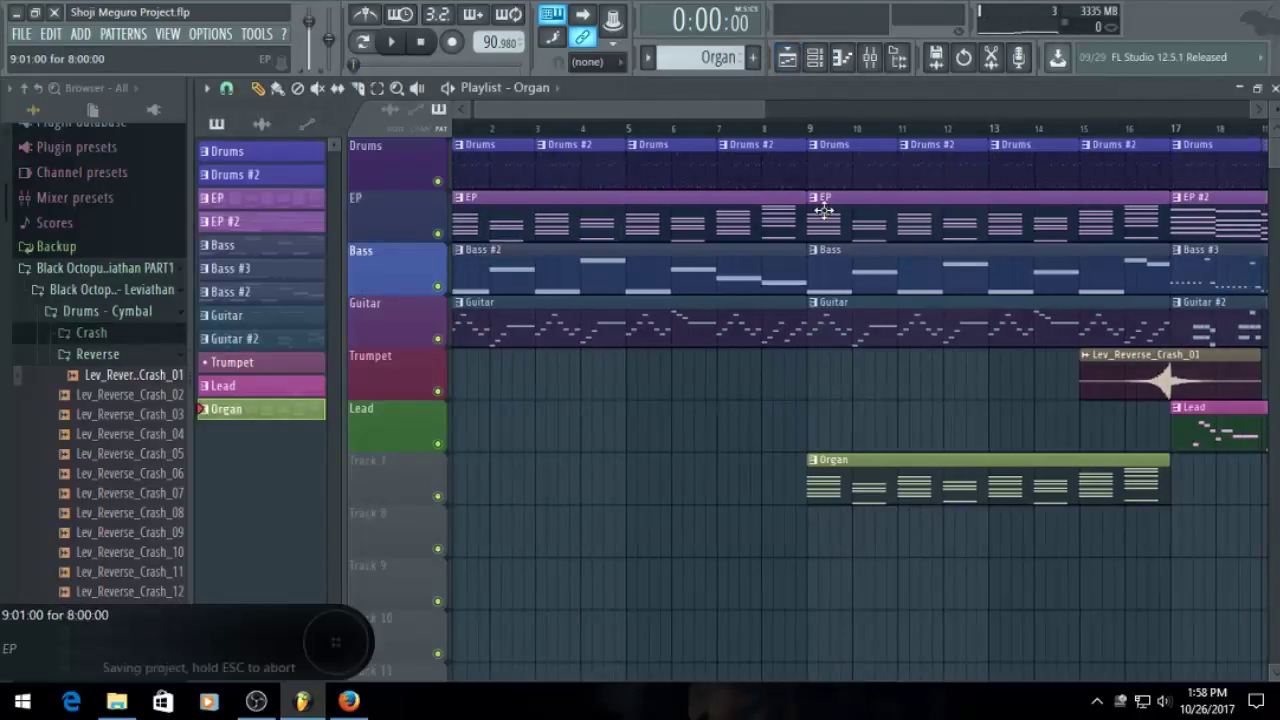
Play the arrangement from bar 8 to hear the Organ clip's entry, and stop playback
{"action": "left_click", "coordinate": [776, 133]}
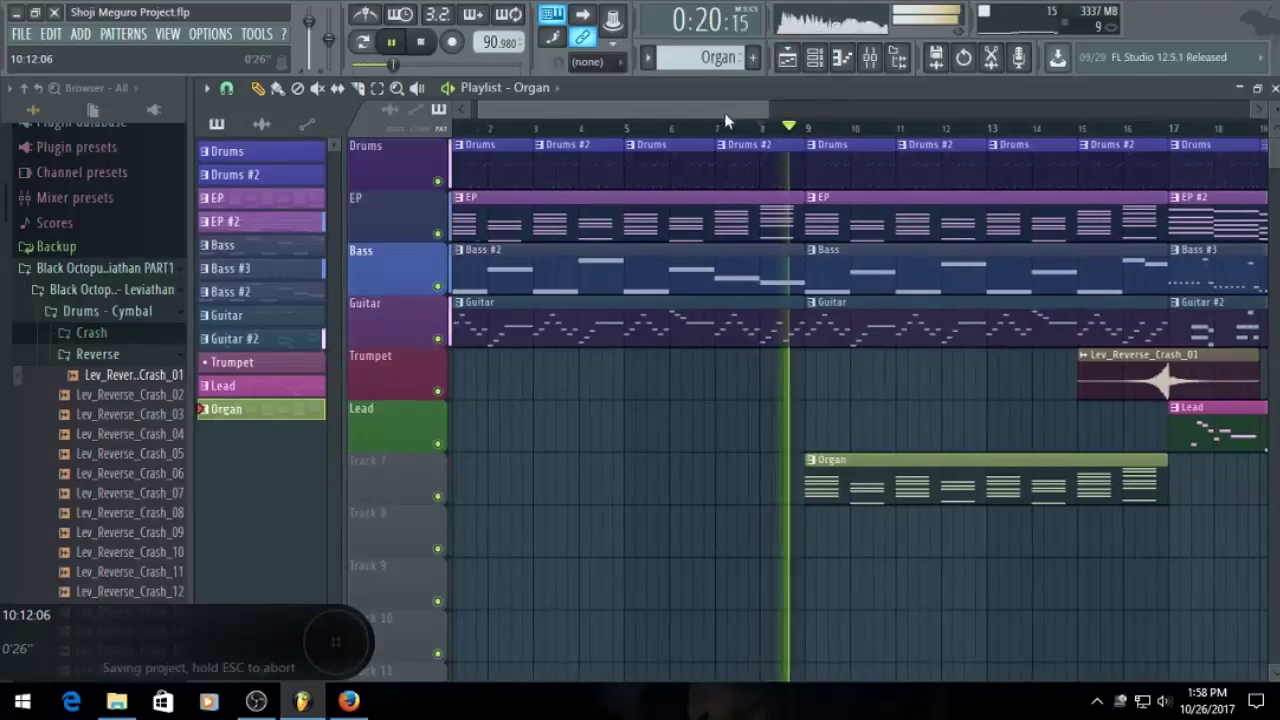
{"action": "left_click_drag", "start_coordinate": [724, 114], "coordinate": [774, 128]}
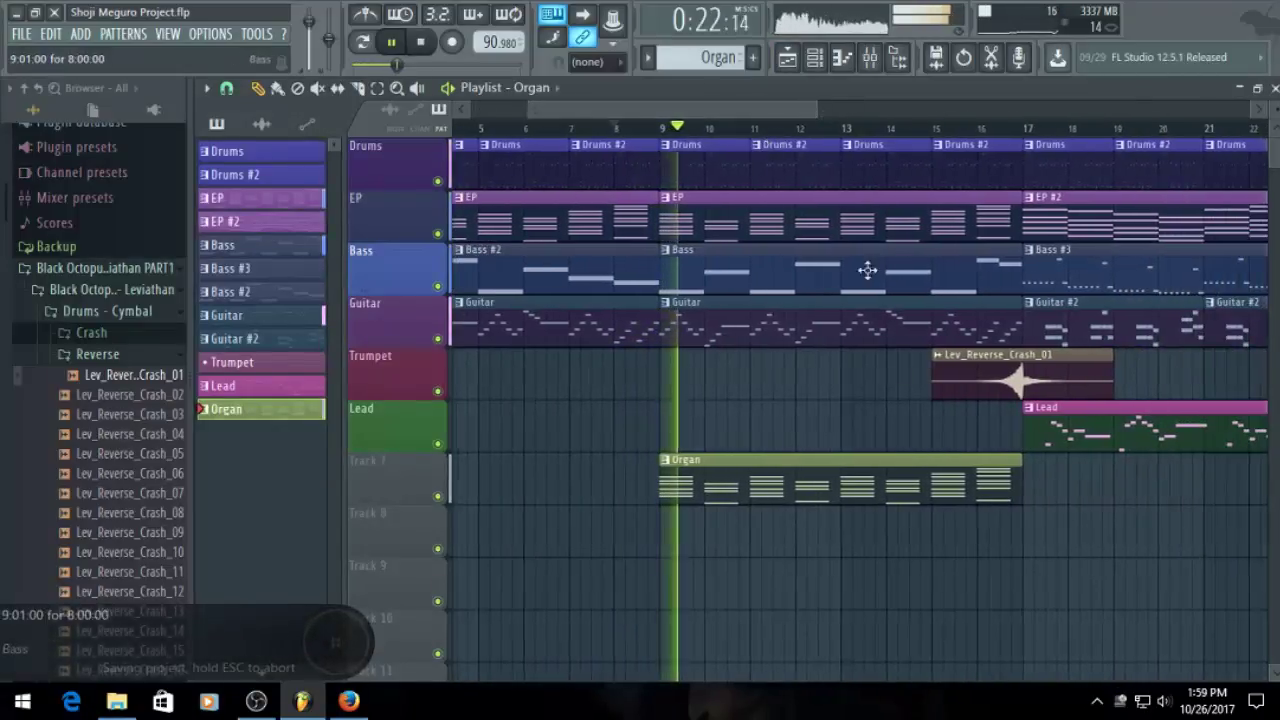
{"action": "key", "text": "space"}
Transpose all the notes in the Organ pattern's Omnisphere piano roll up one octave
{"action": "double_click", "coordinate": [727, 486]}
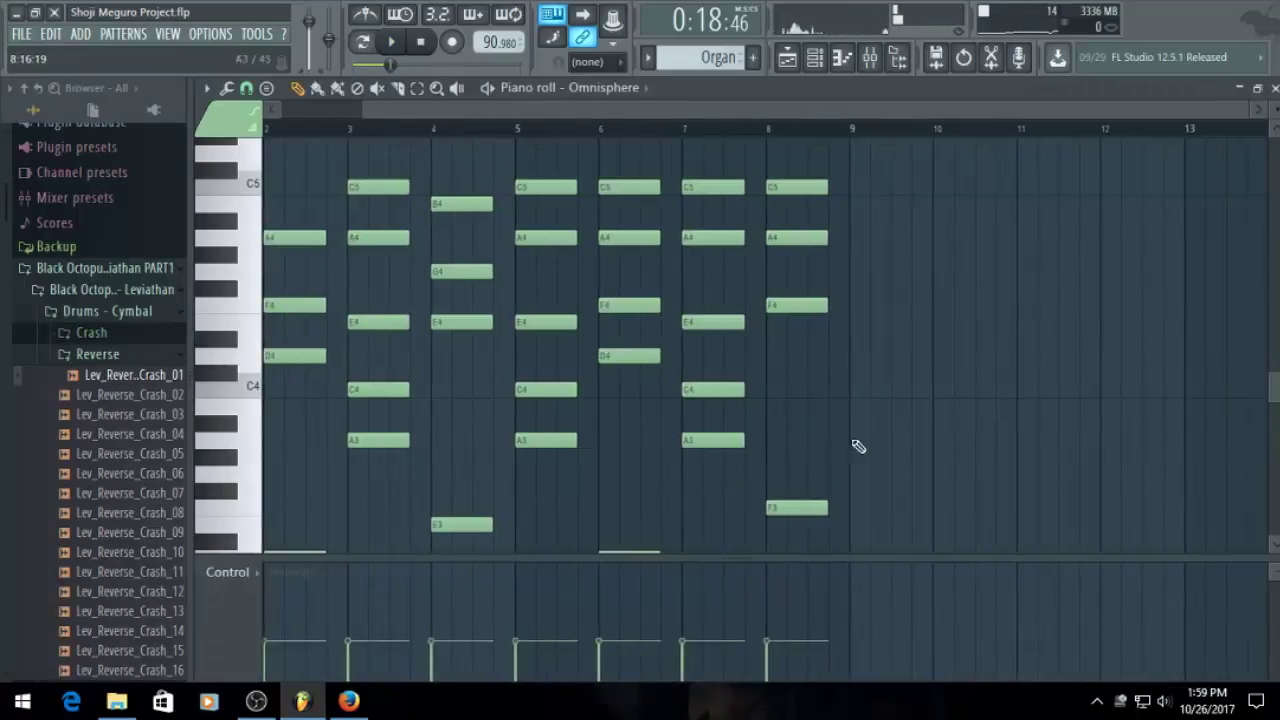
{"action": "left_click_drag", "start_coordinate": [588, 110], "coordinate": [318, 182]}
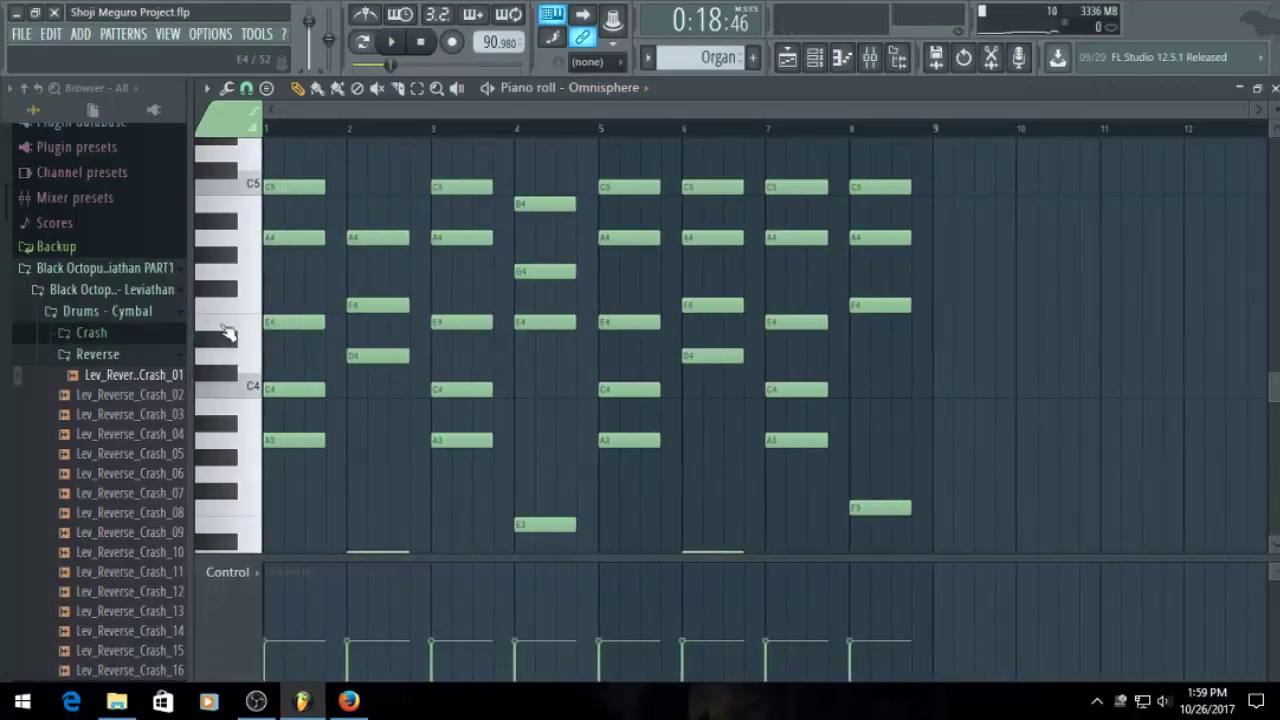
{"action": "key", "text": "ctrl+a"}
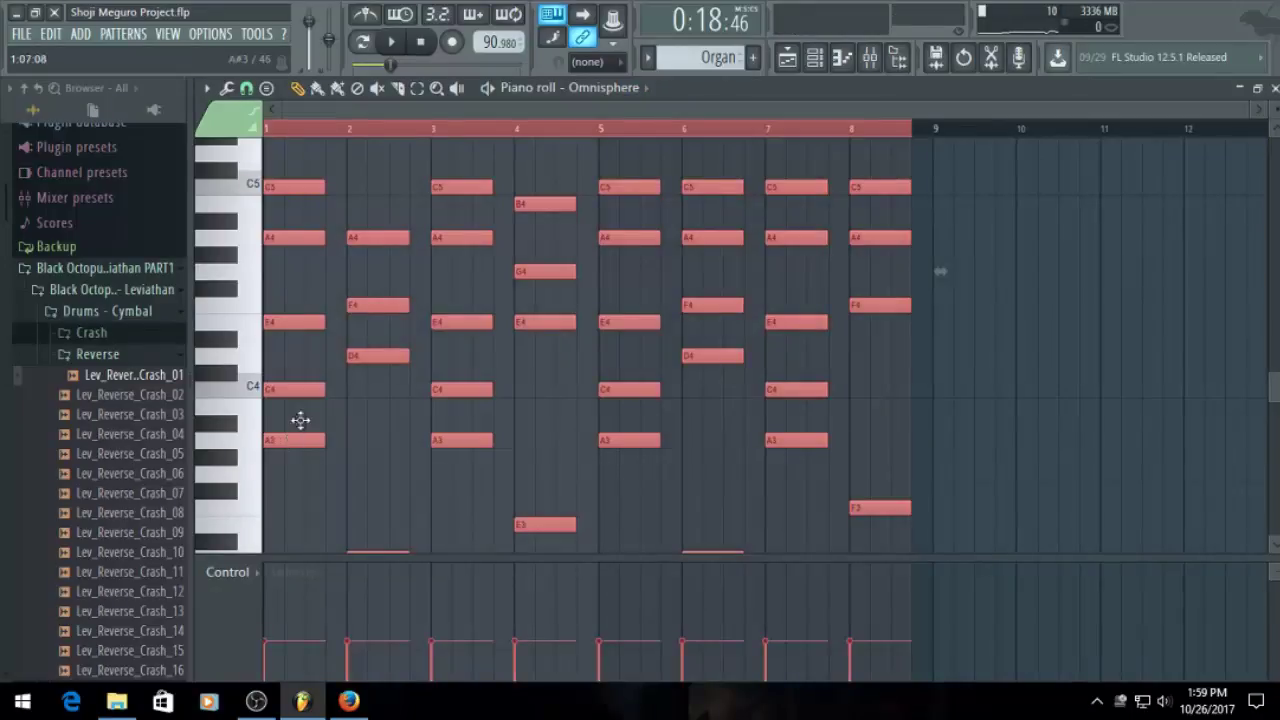
{"action": "key", "text": "Up"}
{"action": "key", "text": "Down"}
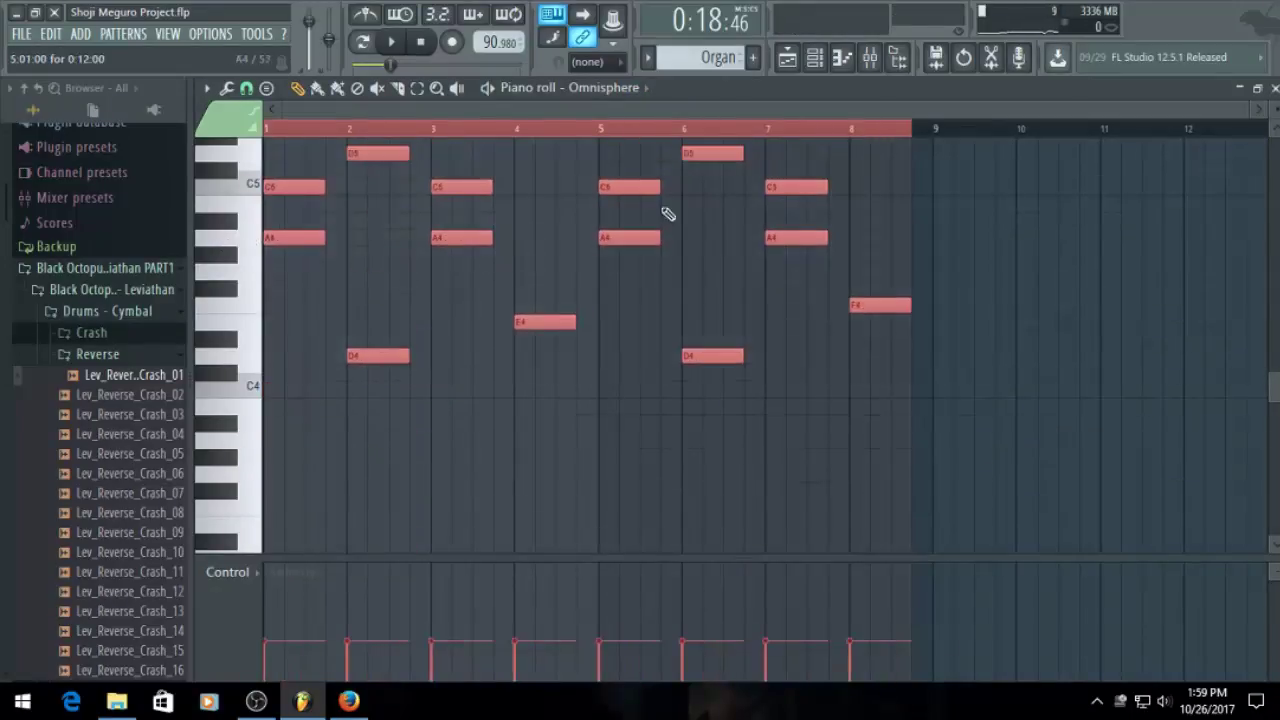
Play the arrangement from bar 8 to hear the higher organ chords against the other parts, and stop playback
{"action": "left_click", "coordinate": [797, 70]}
{"action": "key", "text": "space"}
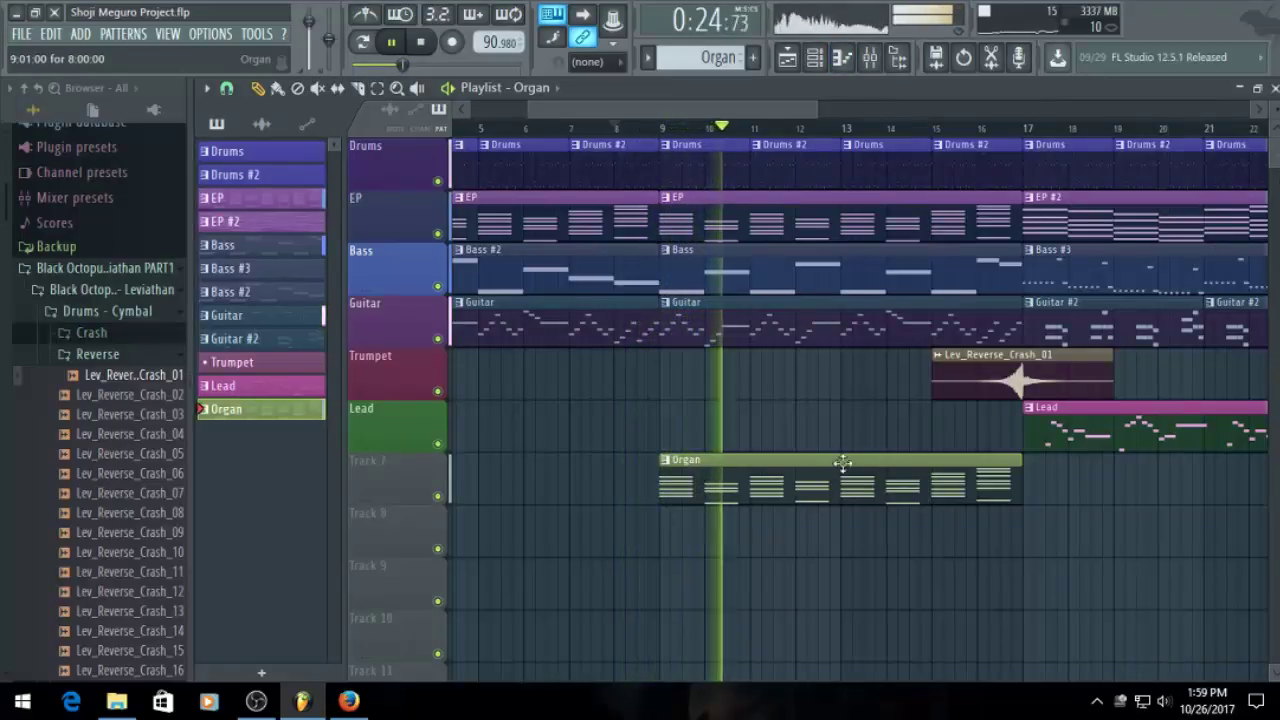
{"action": "key", "text": "space"}
Lengthen all the Organ pattern's chord notes so that each one fills its whole bar
{"action": "double_click", "coordinate": [737, 474]}
{"action": "scroll", "coordinate": [380, 206], "scroll_direction": "left", "scroll_amount": 2}
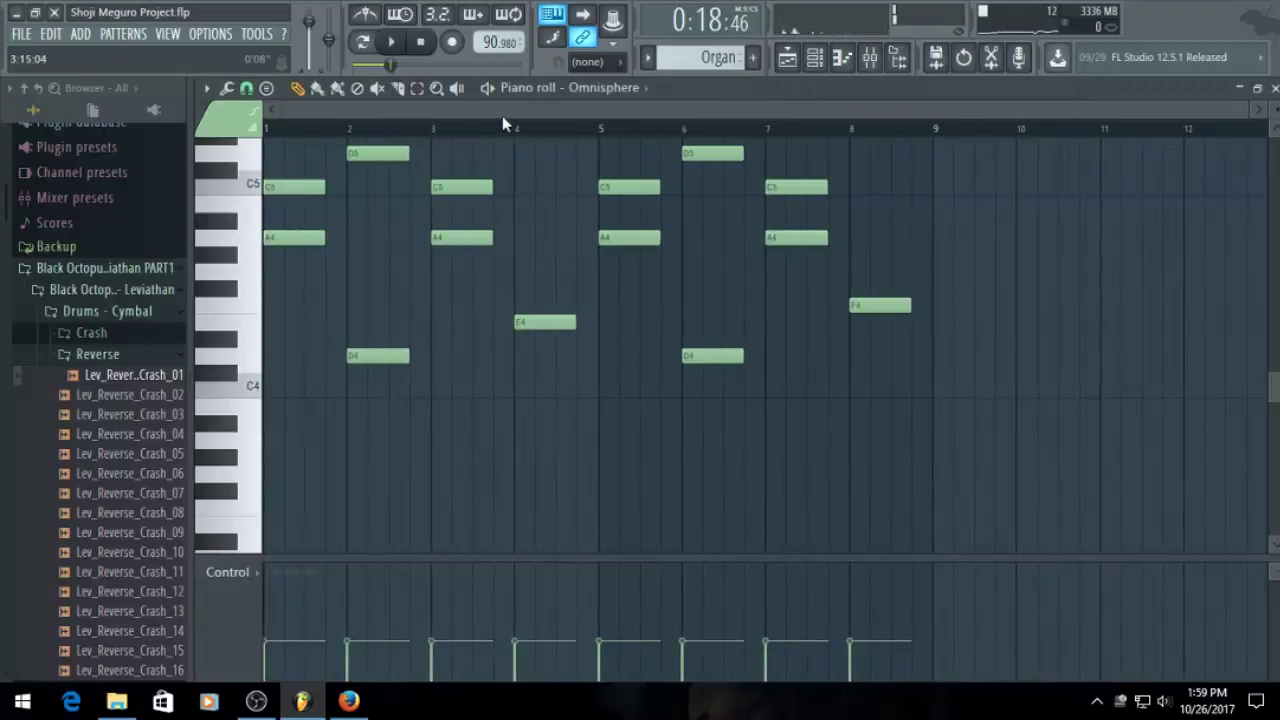
{"action": "scroll", "coordinate": [363, 246], "scroll_direction": "up", "scroll_amount": 6}
{"action": "key", "text": "ctrl+a"}
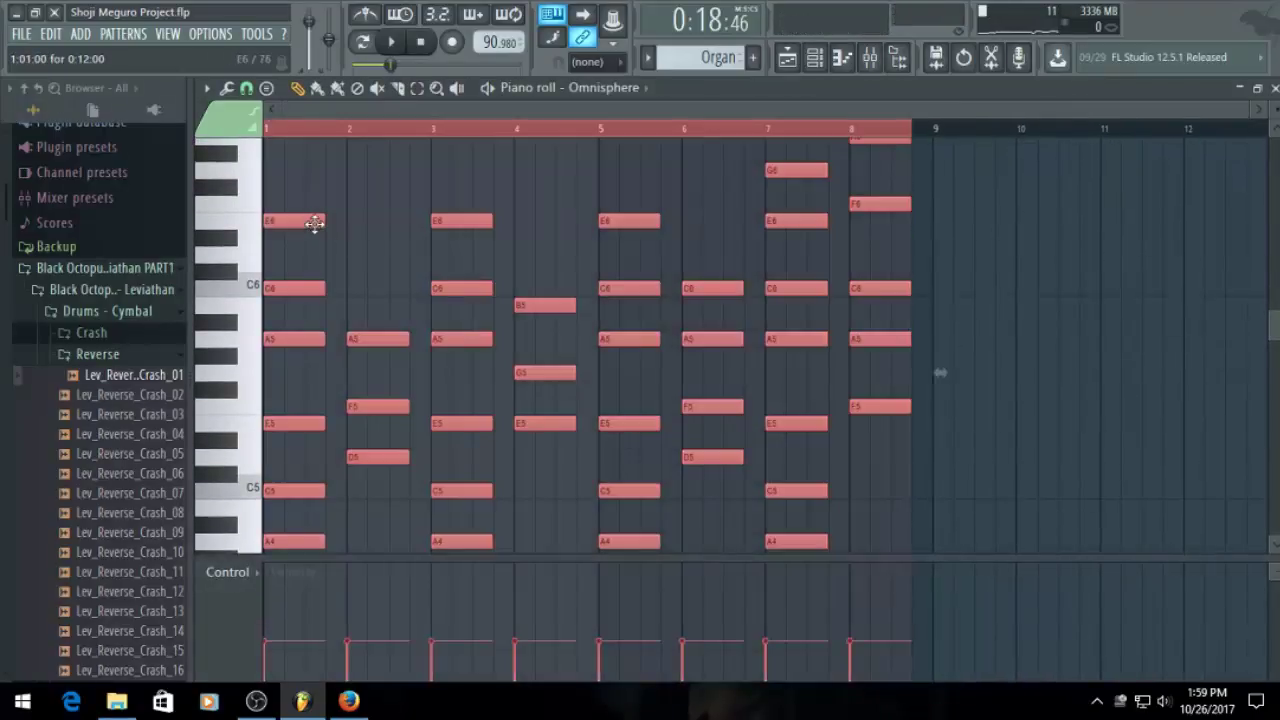
{"action": "left_click_drag", "start_coordinate": [325, 220], "coordinate": [346, 225]}
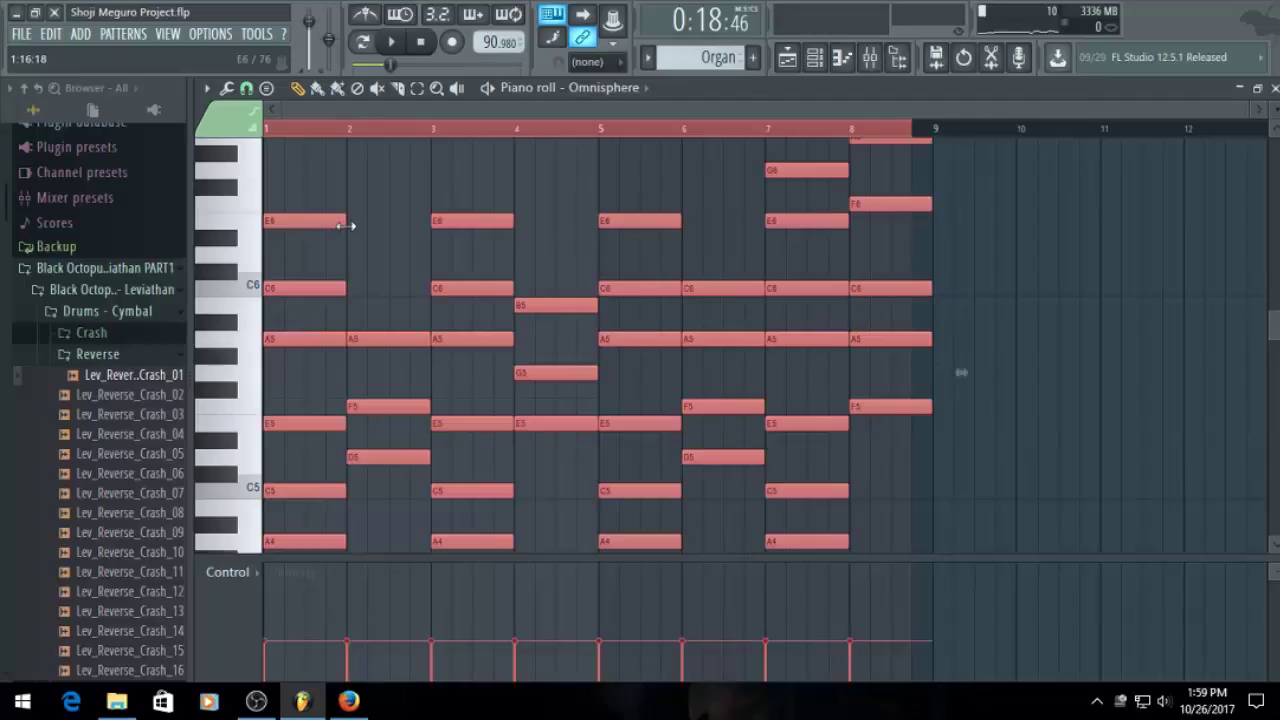
Add Fruity Parametric EQ 2 to the Omnisphere mixer track's first effect slot and pull its lowest band down to cut the lows
{"action": "left_click", "coordinate": [883, 68]}
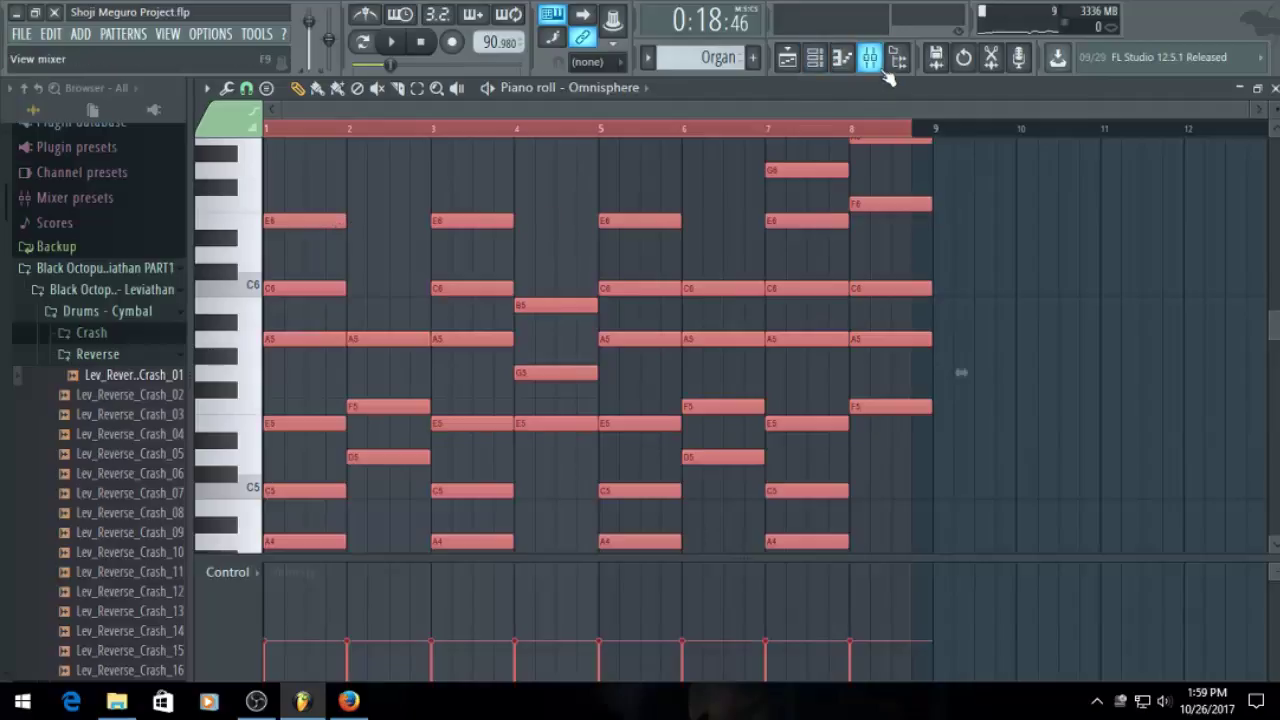
{"action": "left_click", "coordinate": [884, 72]}
{"action": "left_click", "coordinate": [1095, 228]}
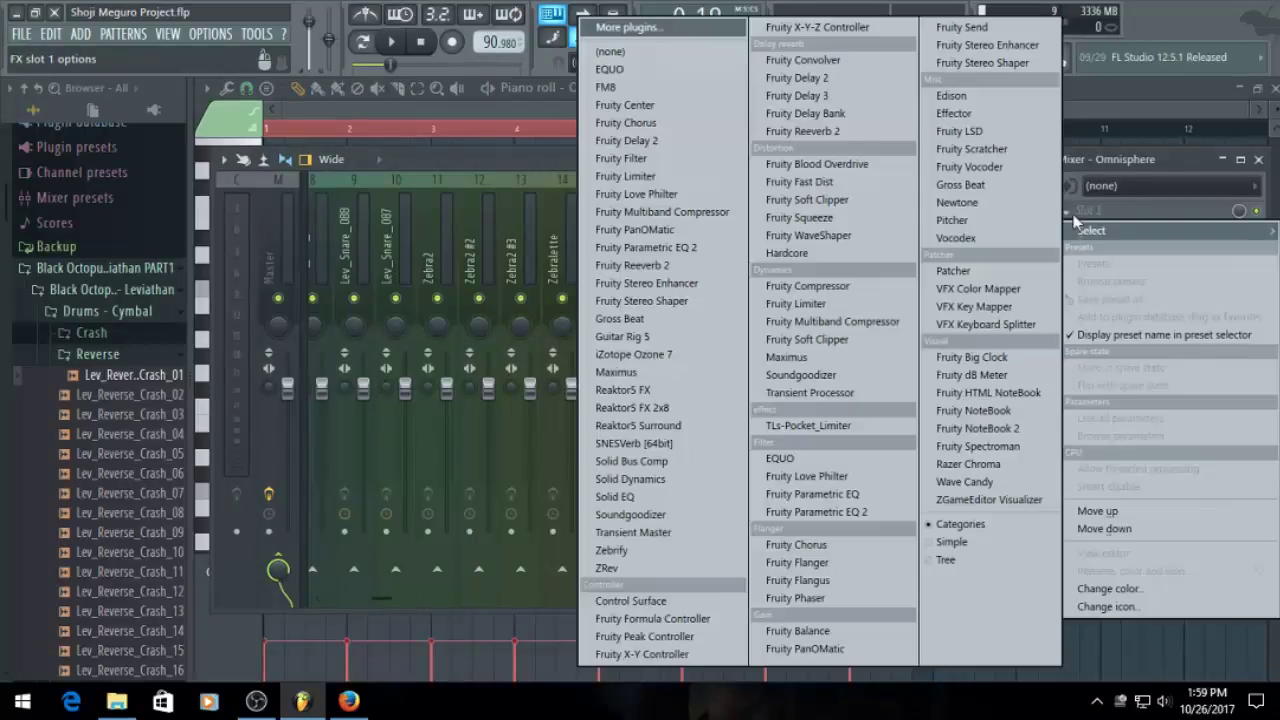
{"action": "left_click", "coordinate": [708, 245]}
{"action": "left_click_drag", "start_coordinate": [292, 326], "coordinate": [285, 406]}
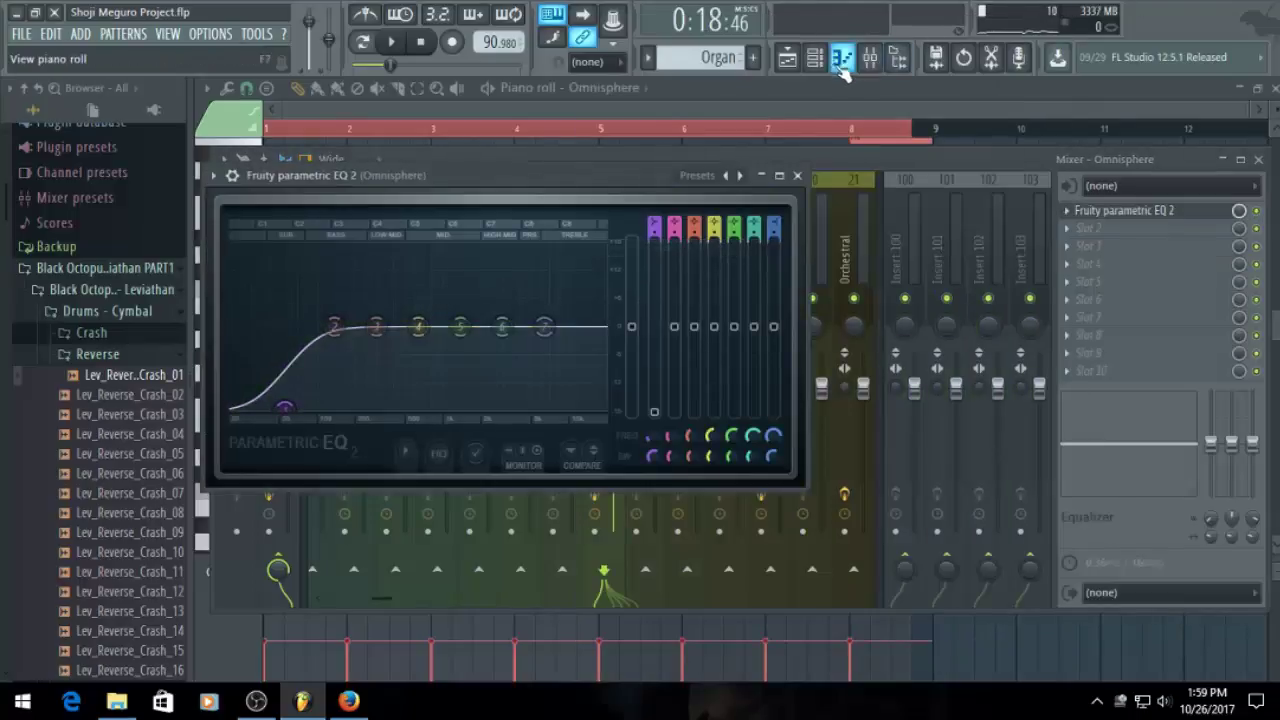
Play the arrangement from just before bar 9 and adjust the Omnisphere channel's volume while listening to the organ in the mix
{"action": "left_click", "coordinate": [787, 57]}
{"action": "left_click", "coordinate": [658, 128]}
{"action": "key", "text": "space"}
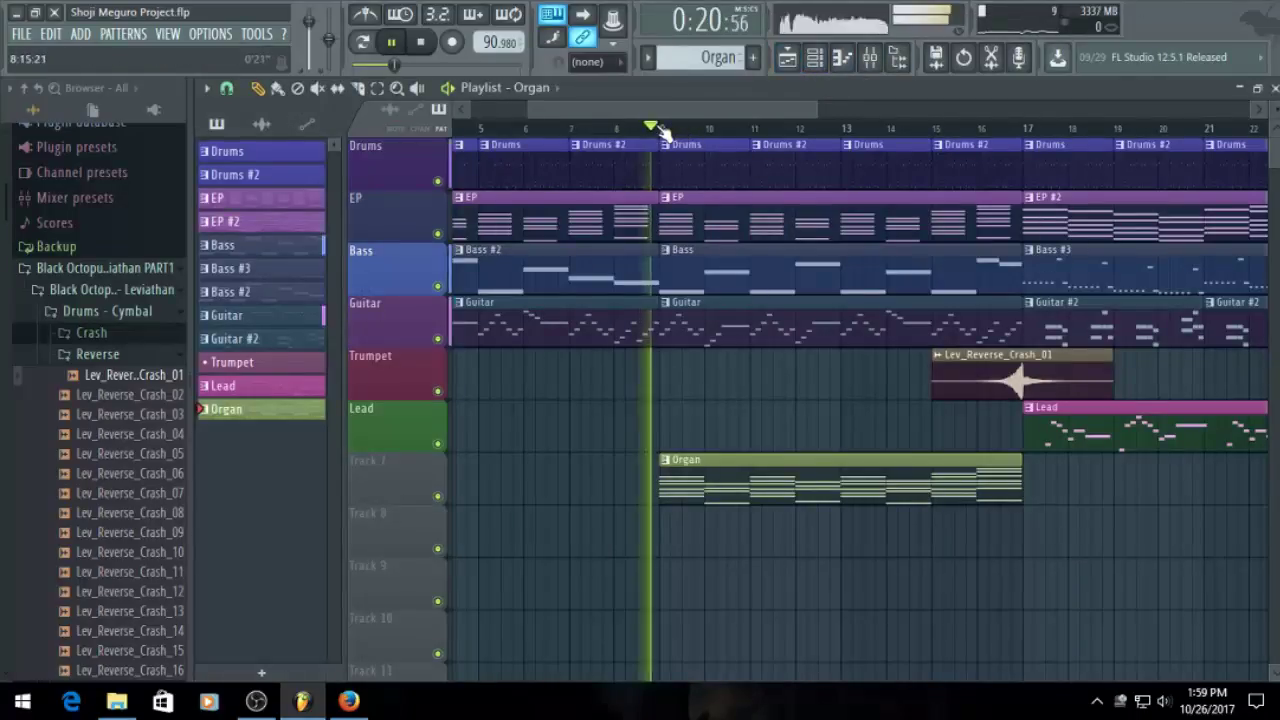
{"action": "left_click", "coordinate": [815, 57]}
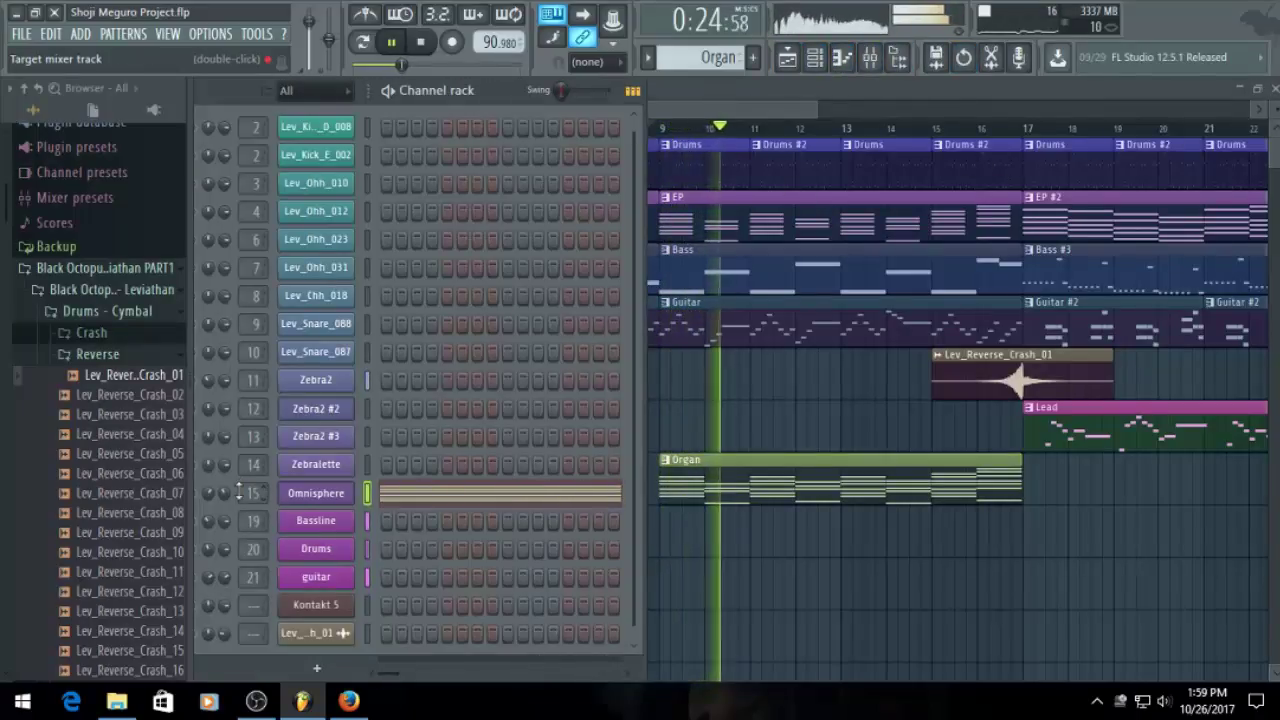
{"action": "left_click_drag", "start_coordinate": [230, 492], "coordinate": [231, 491]}
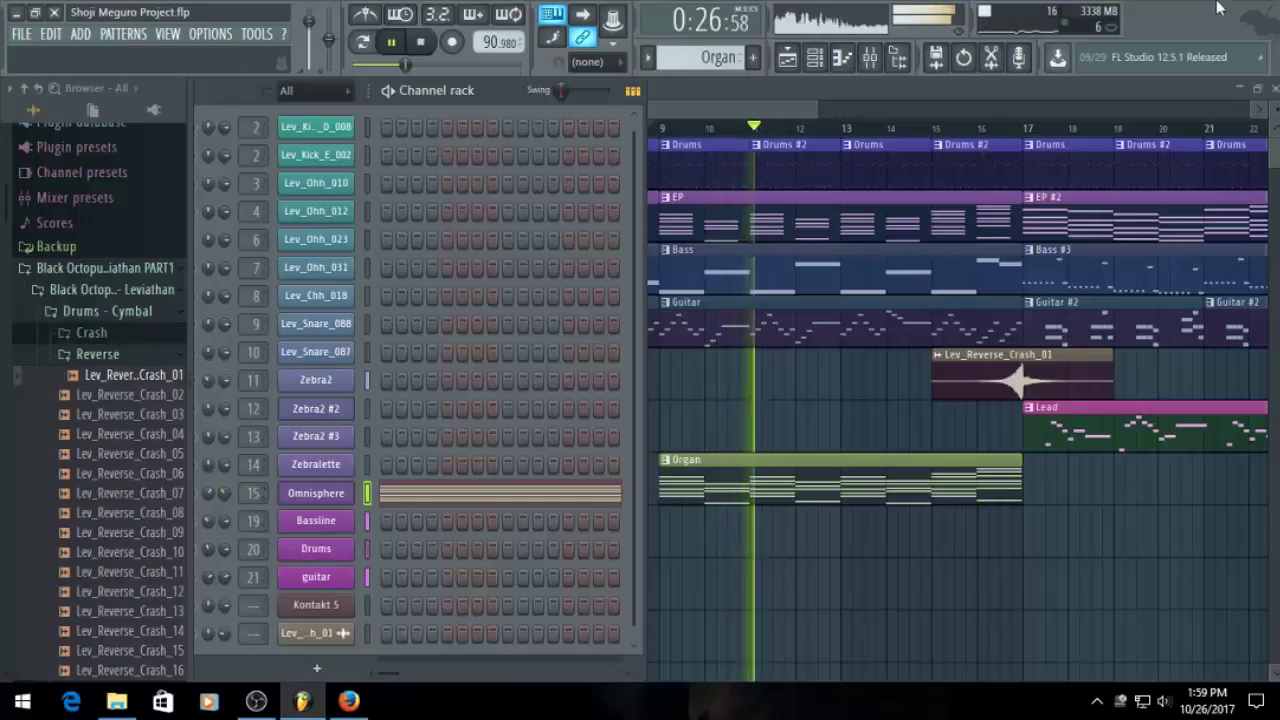
{"action": "left_click", "coordinate": [800, 112]}
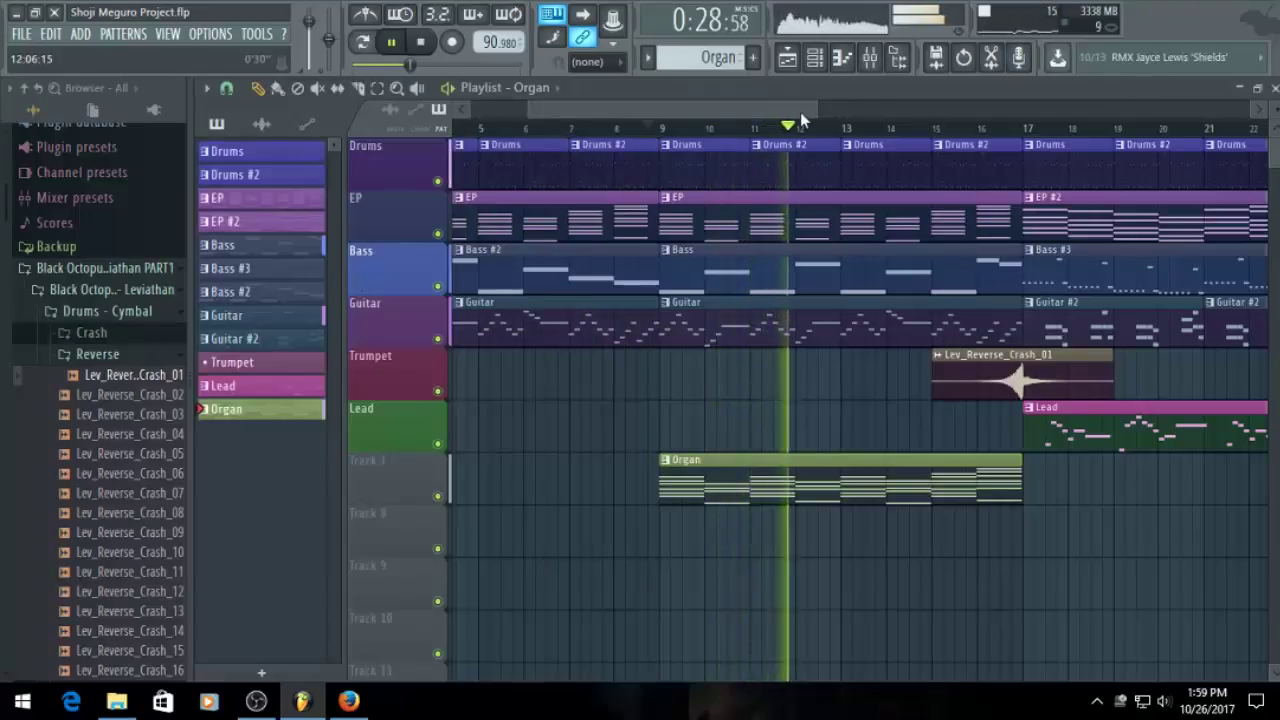
{"action": "left_click", "coordinate": [815, 57]}
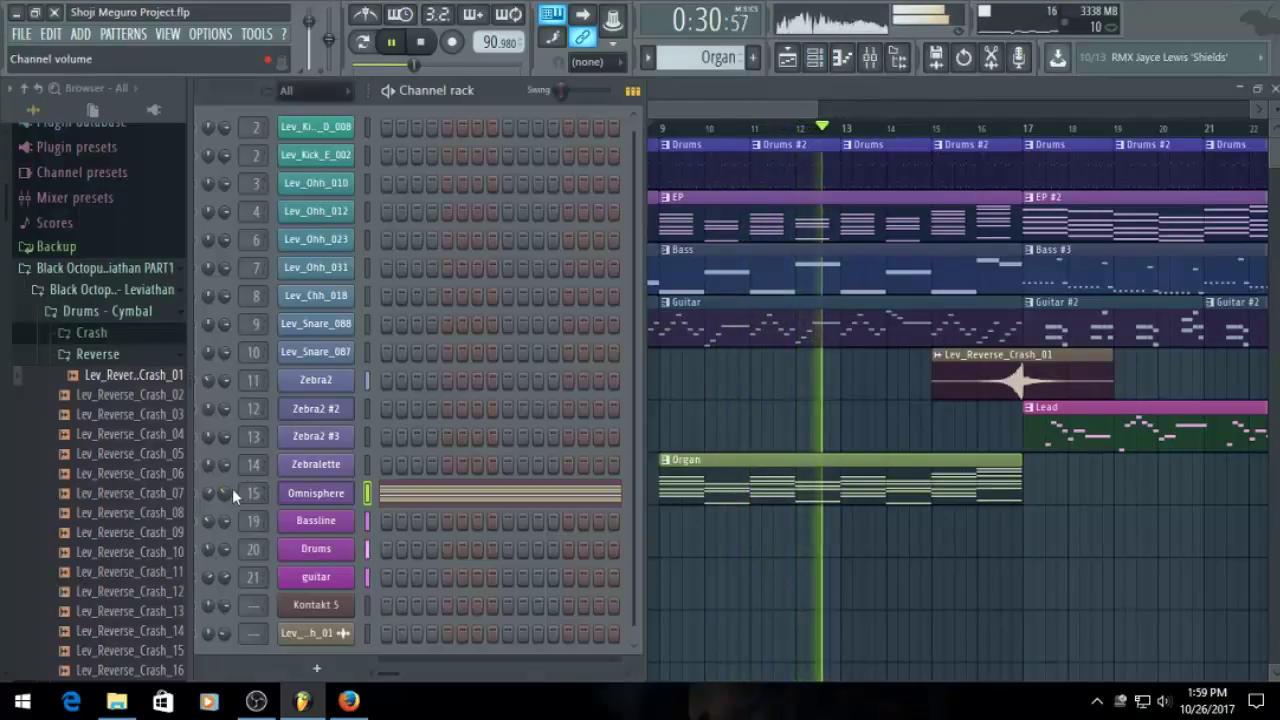
{"action": "left_click", "coordinate": [779, 104]}
Open the Organ clip's Omnisphere notes in the piano roll while the arrangement plays
{"action": "scroll", "coordinate": [1124, 228], "scroll_direction": "down", "scroll_amount": 1}
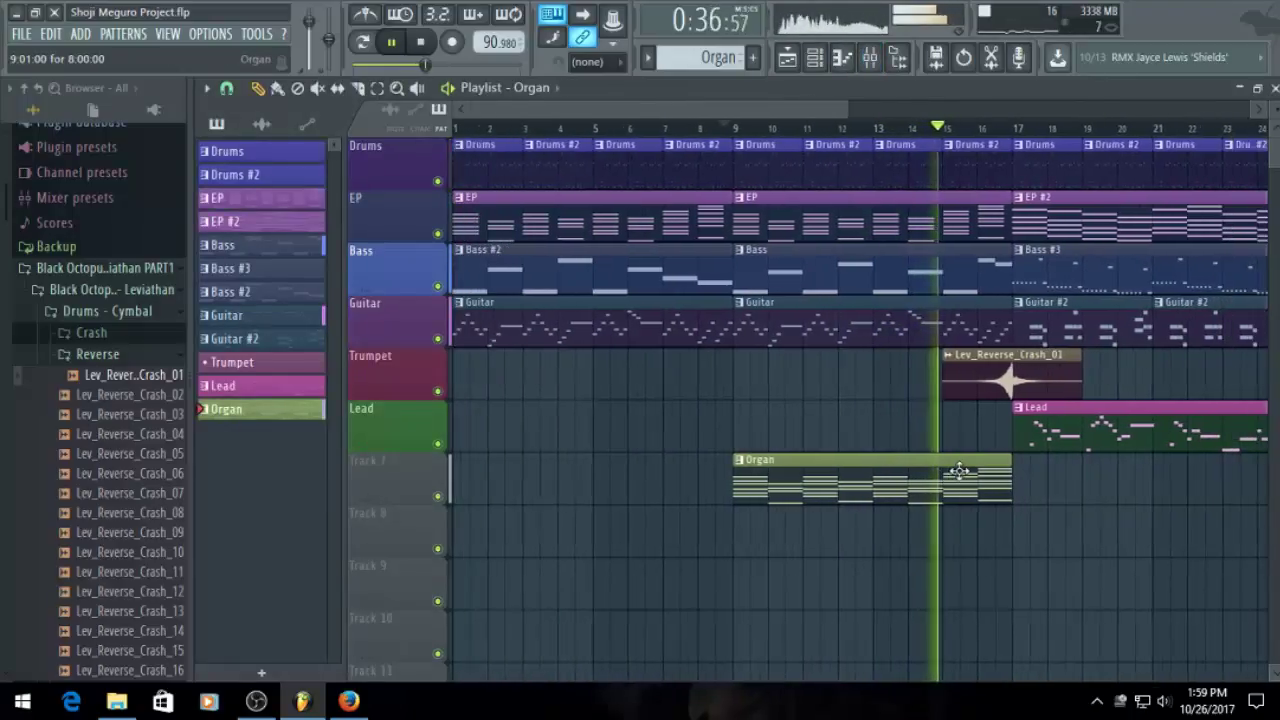
{"action": "scroll", "coordinate": [958, 470], "scroll_direction": "down", "scroll_amount": 1}
{"action": "scroll", "coordinate": [843, 488], "scroll_direction": "down", "scroll_amount": 1}
{"action": "double_click", "coordinate": [843, 488]}
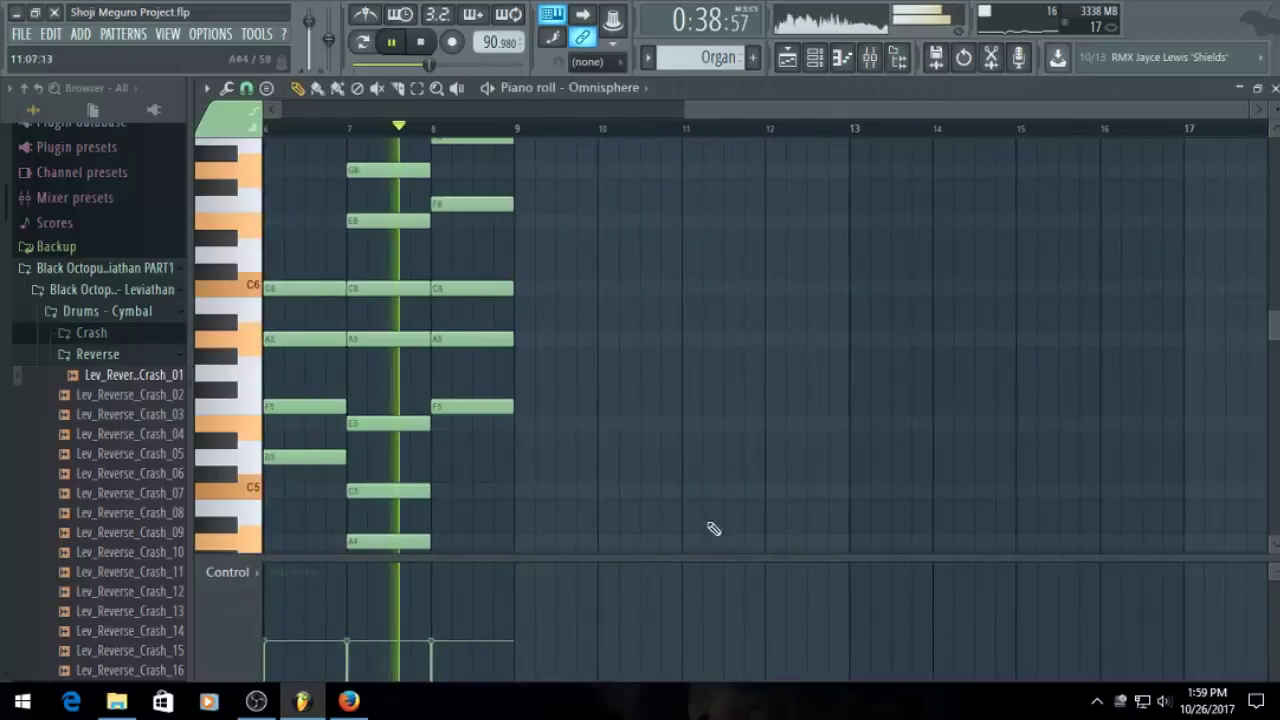
Lower the velocity of the Organ chords in bars 7 and 8 and play the section from about bar 6
{"action": "left_click", "coordinate": [770, 658]}
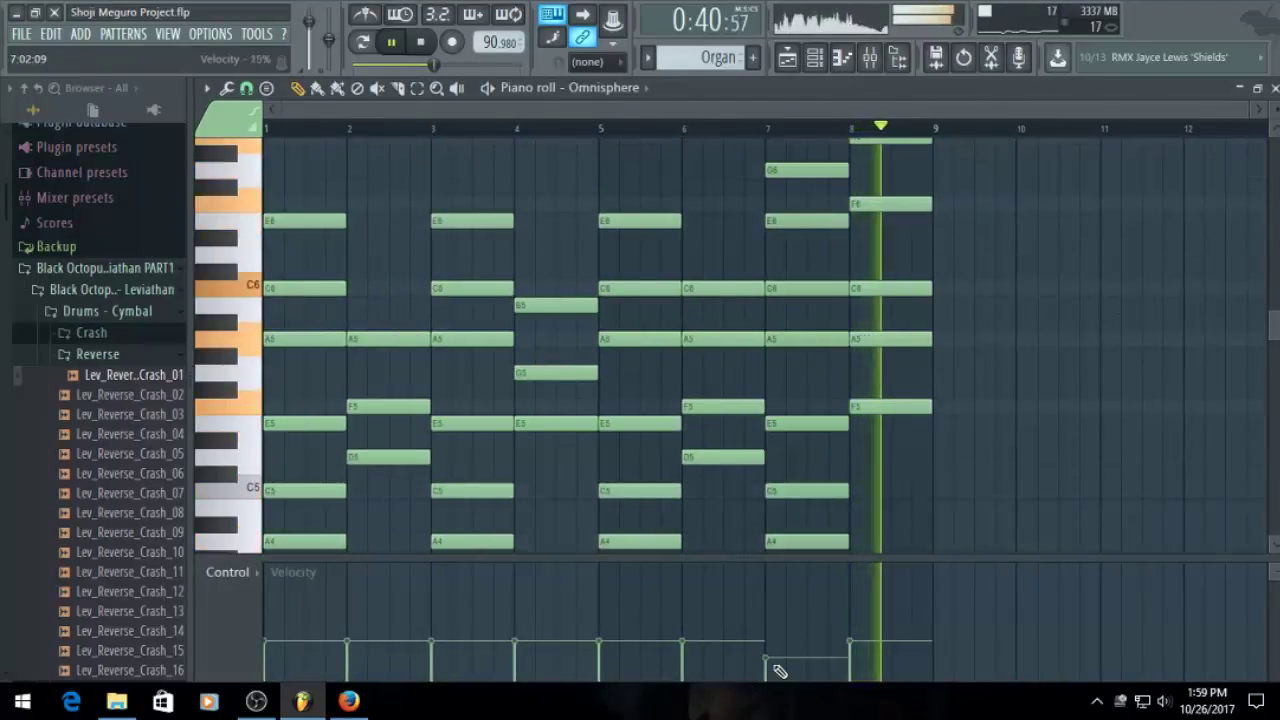
{"action": "key", "text": "space"}
{"action": "left_click", "coordinate": [853, 661]}
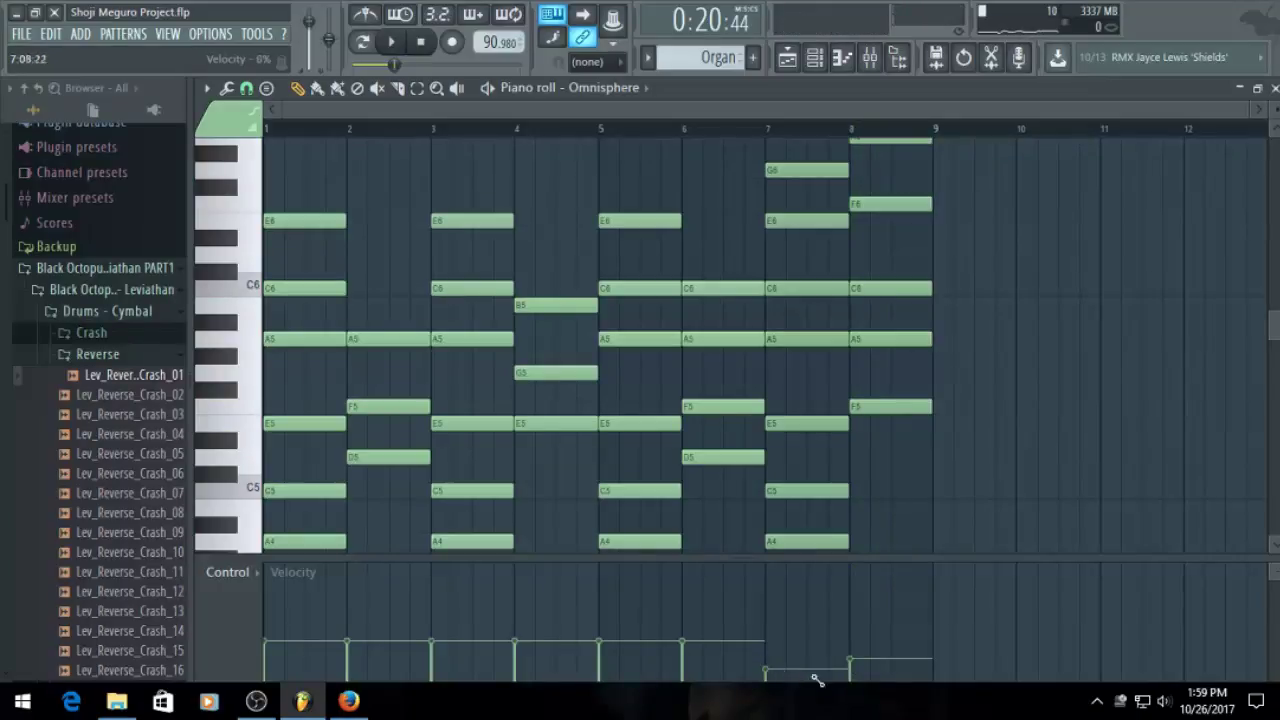
{"action": "left_click", "coordinate": [708, 128]}
{"action": "key", "text": "space"}
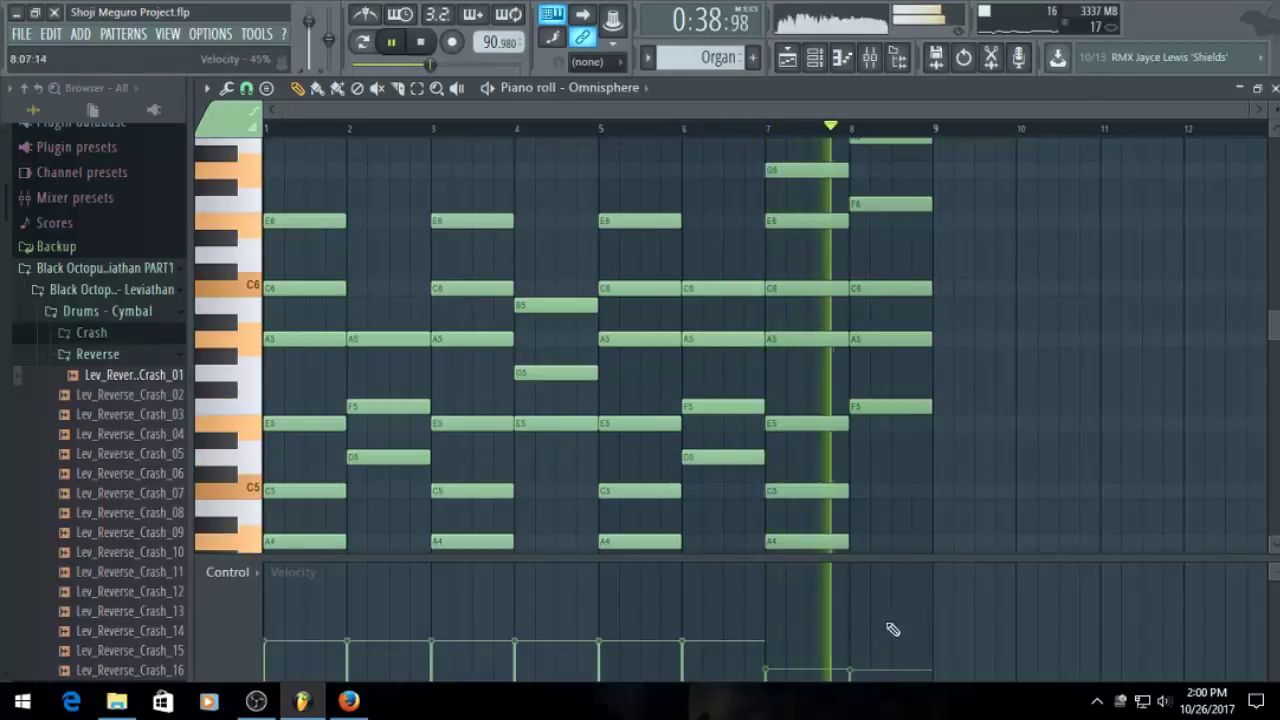
Delete the C7 note from the Organ pattern's bar 8 chord and play back the ending
{"action": "scroll", "coordinate": [960, 405], "scroll_direction": "up", "scroll_amount": 3}
{"action": "key", "text": "space"}
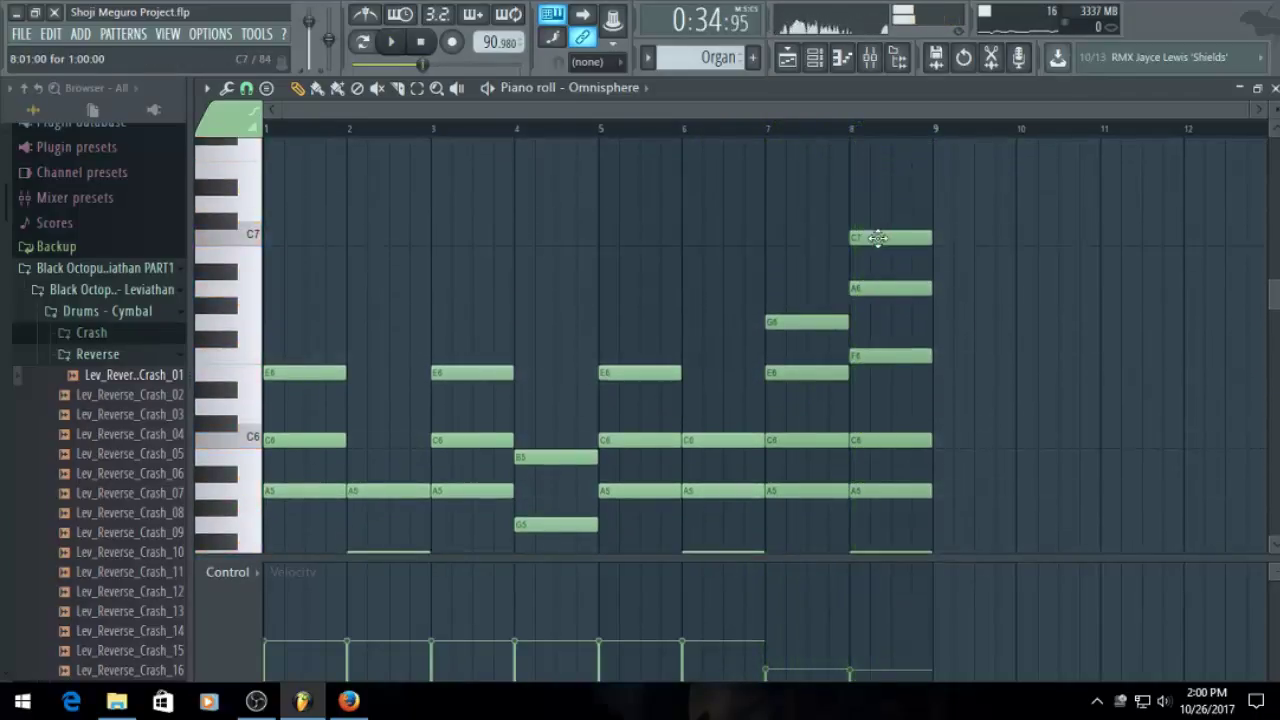
{"action": "right_click", "coordinate": [873, 240]}
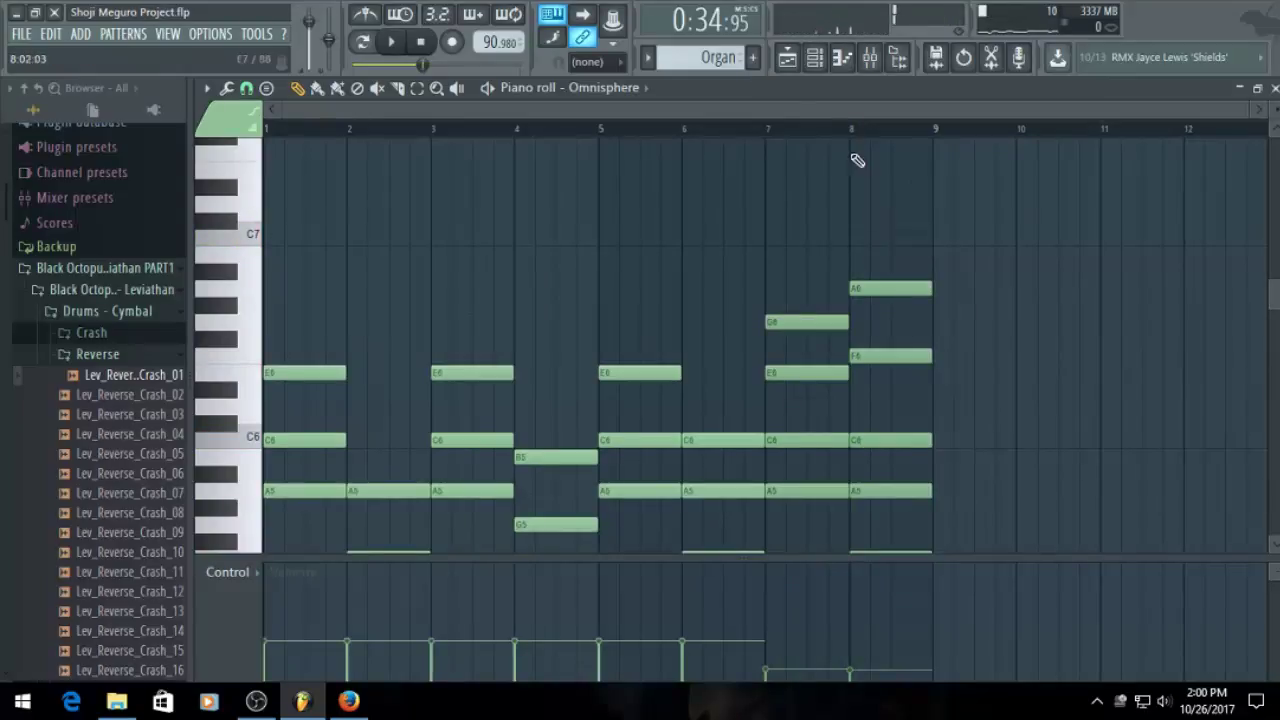
{"action": "left_click", "coordinate": [818, 130]}
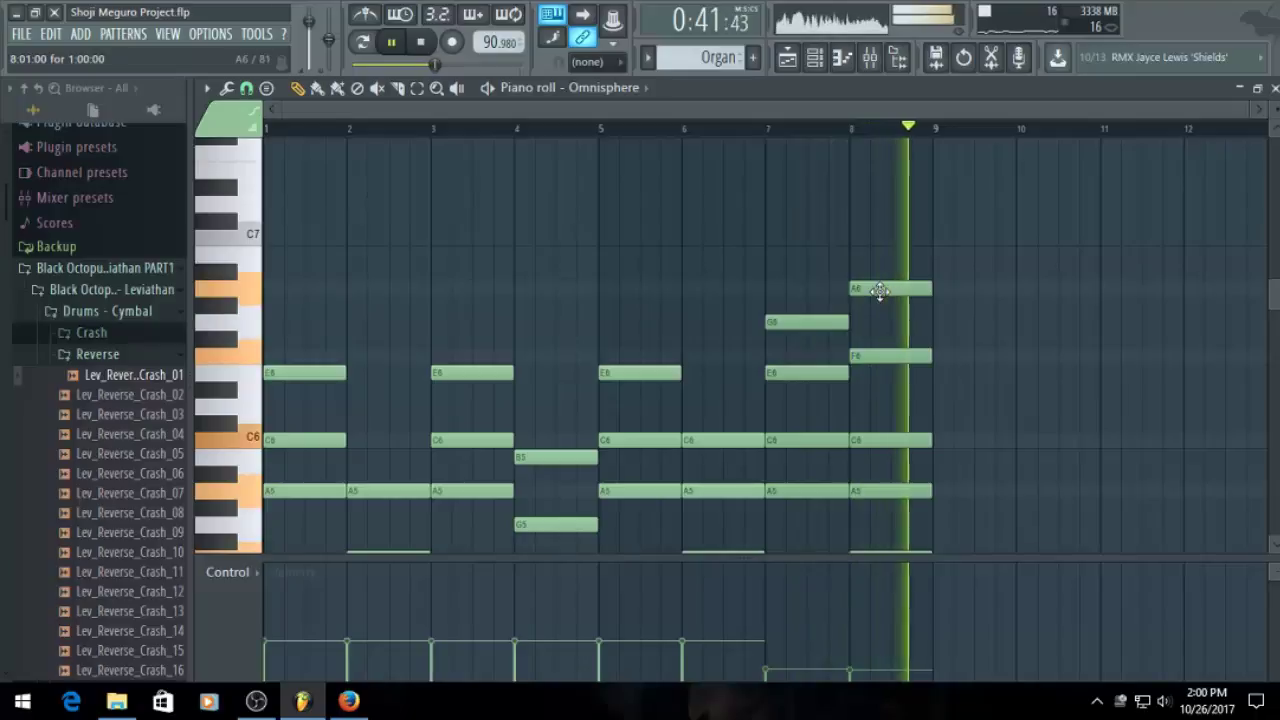
{"action": "left_click", "coordinate": [787, 57]}
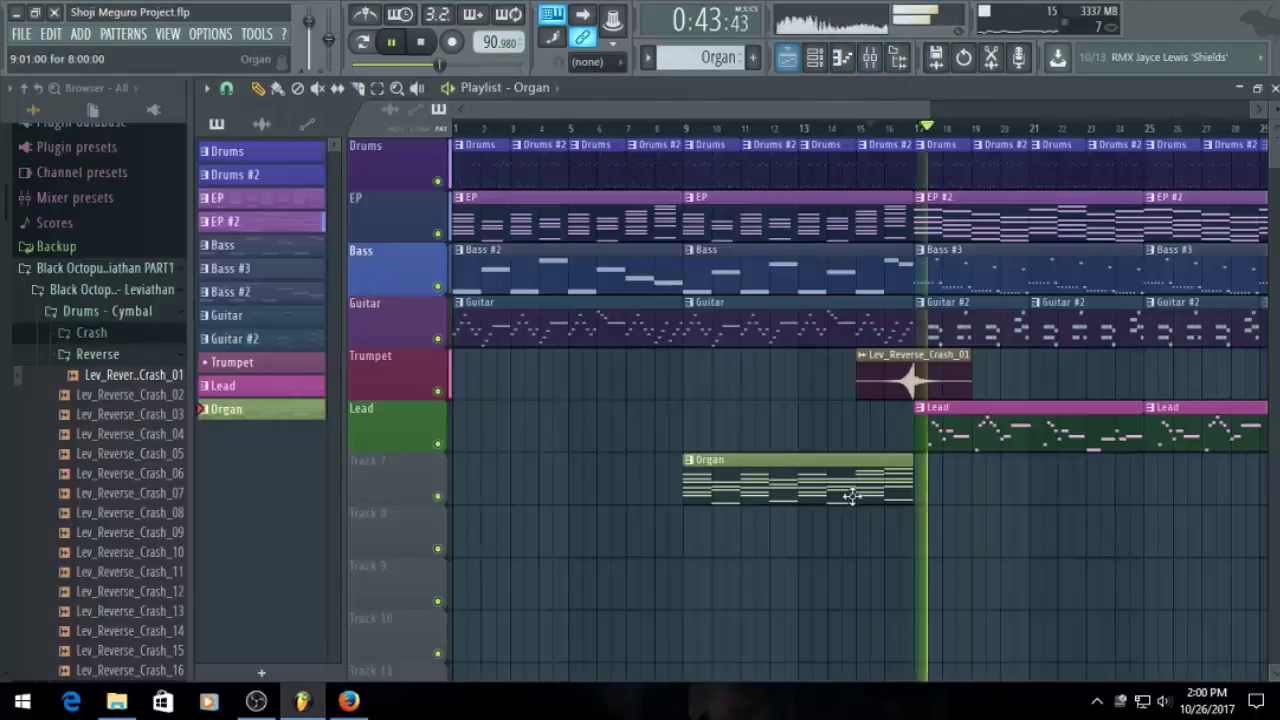
{"action": "key", "text": "space"}
Place another Organ clip at bar 25 on Track 7 and make it a unique pattern
{"action": "left_click", "coordinate": [815, 58]}
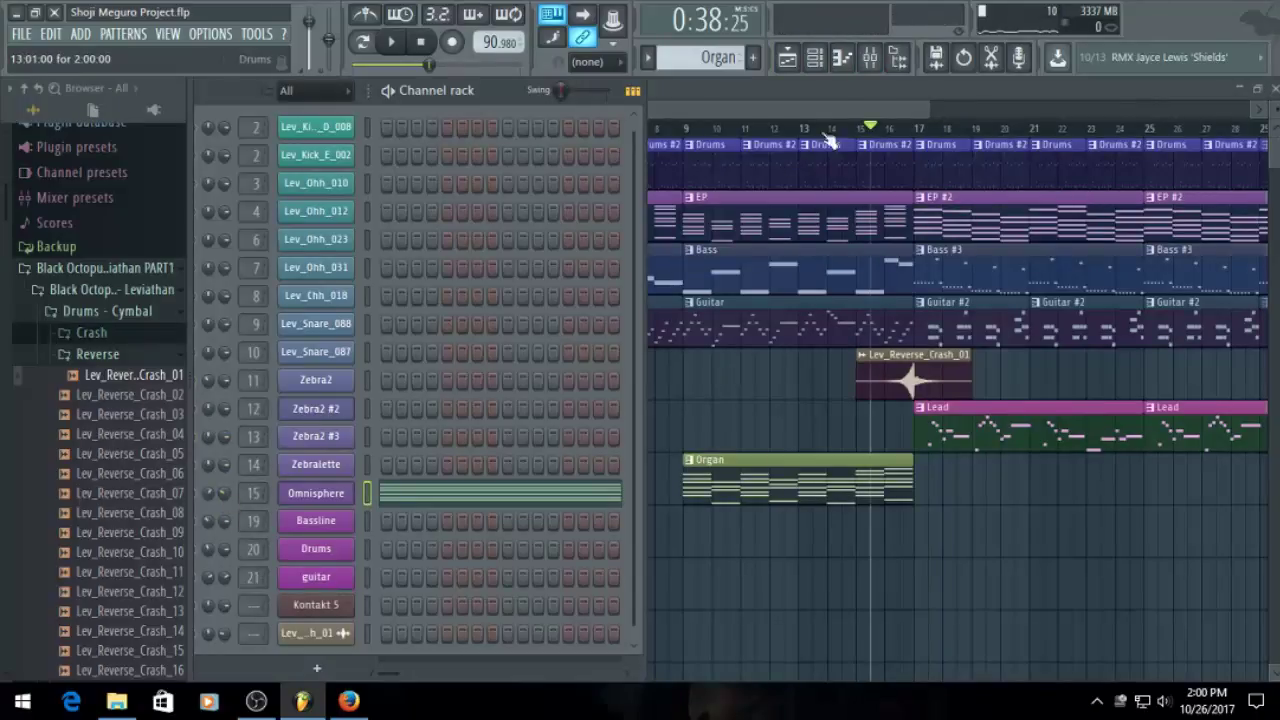
{"action": "left_click", "coordinate": [842, 107]}
{"action": "scroll", "coordinate": [853, 508], "scroll_direction": "down", "scroll_amount": 2}
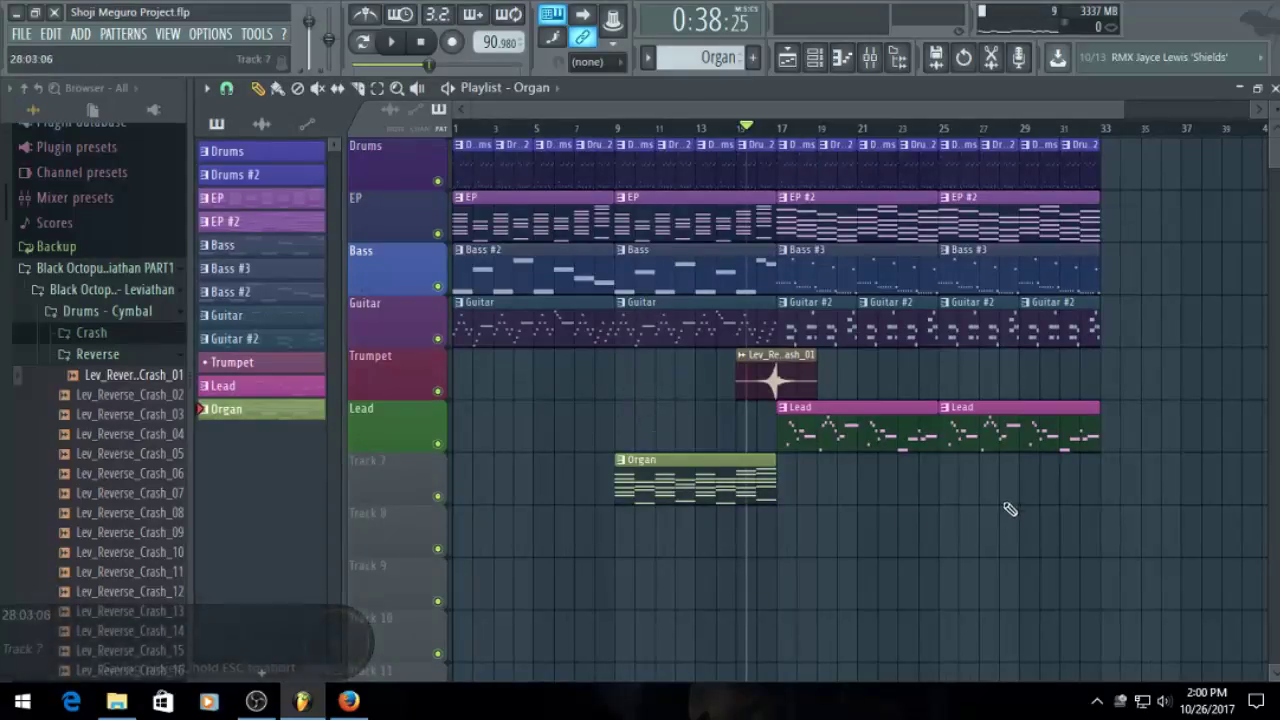
{"action": "left_click", "coordinate": [950, 487]}
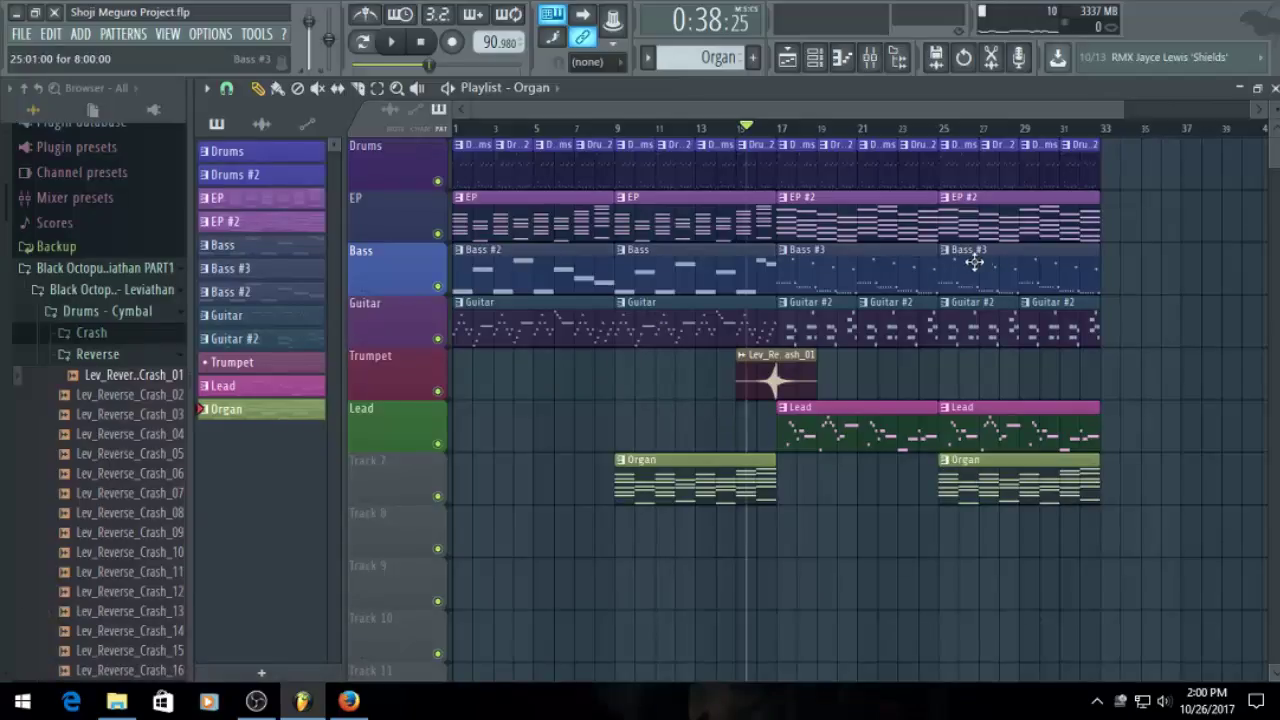
{"action": "right_click", "coordinate": [945, 468]}
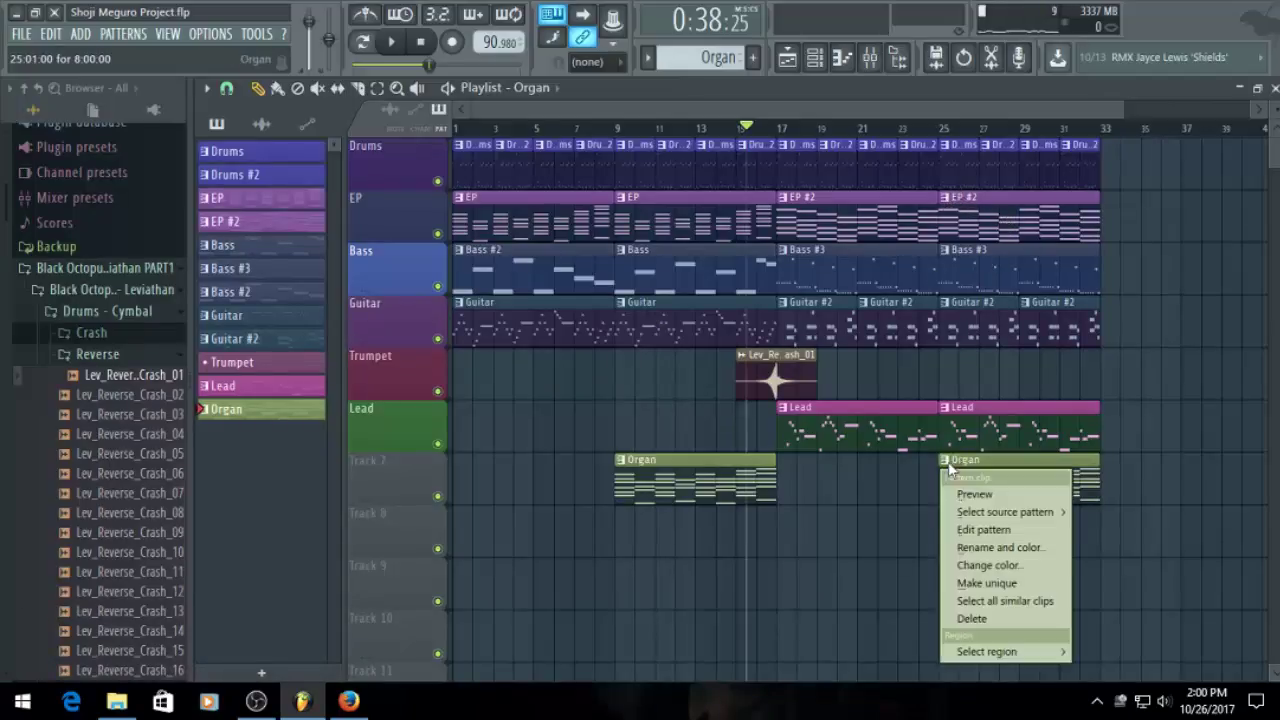
{"action": "left_click", "coordinate": [984, 583]}
Replace all notes in the Organ #2 pattern with the chords copied from the EP #2 pattern
{"action": "double_click", "coordinate": [984, 204]}
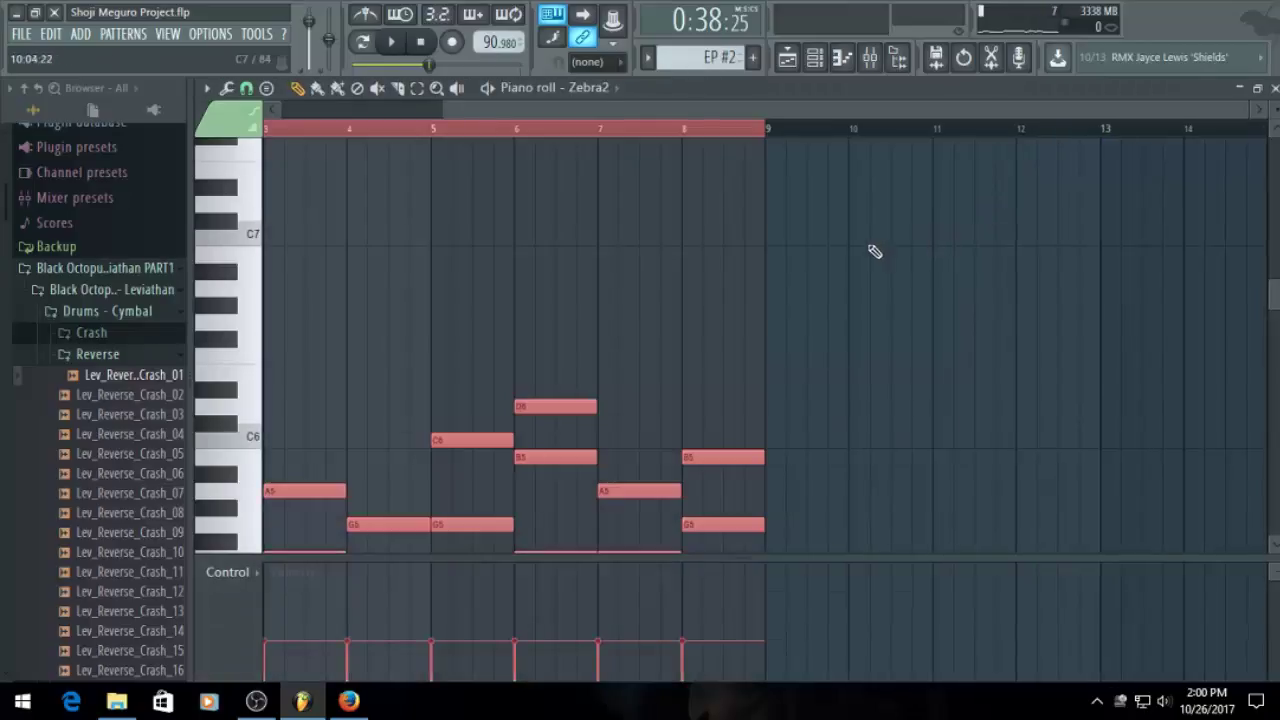
{"action": "left_click", "coordinate": [799, 57]}
{"action": "double_click", "coordinate": [978, 462]}
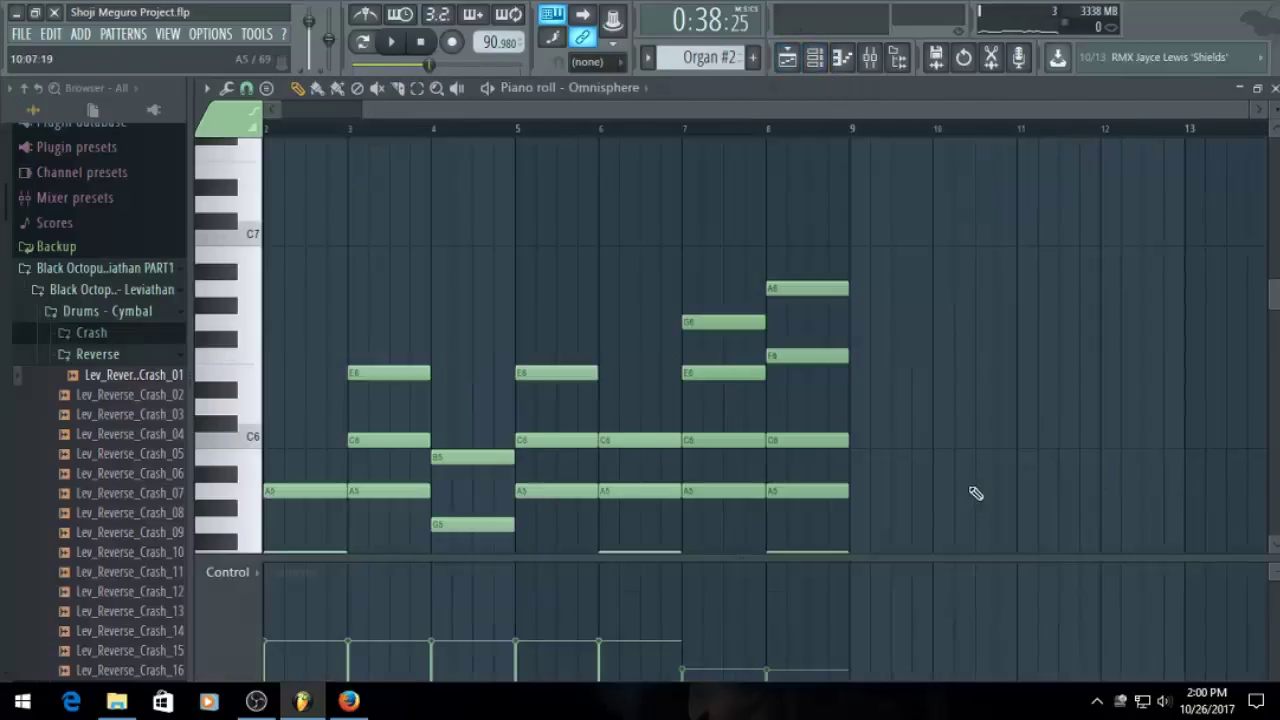
{"action": "key", "text": "ctrl+a"}
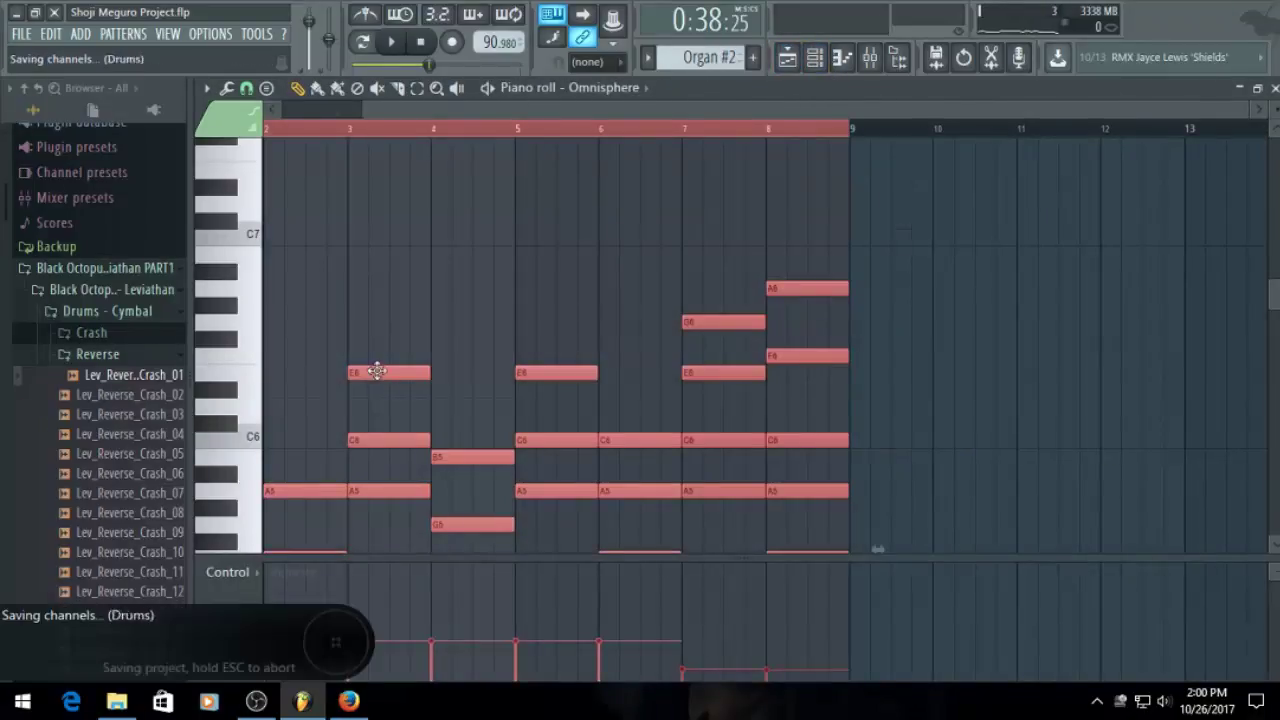
{"action": "key", "text": "Delete"}
{"action": "left_click_drag", "start_coordinate": [567, 107], "coordinate": [316, 115]}
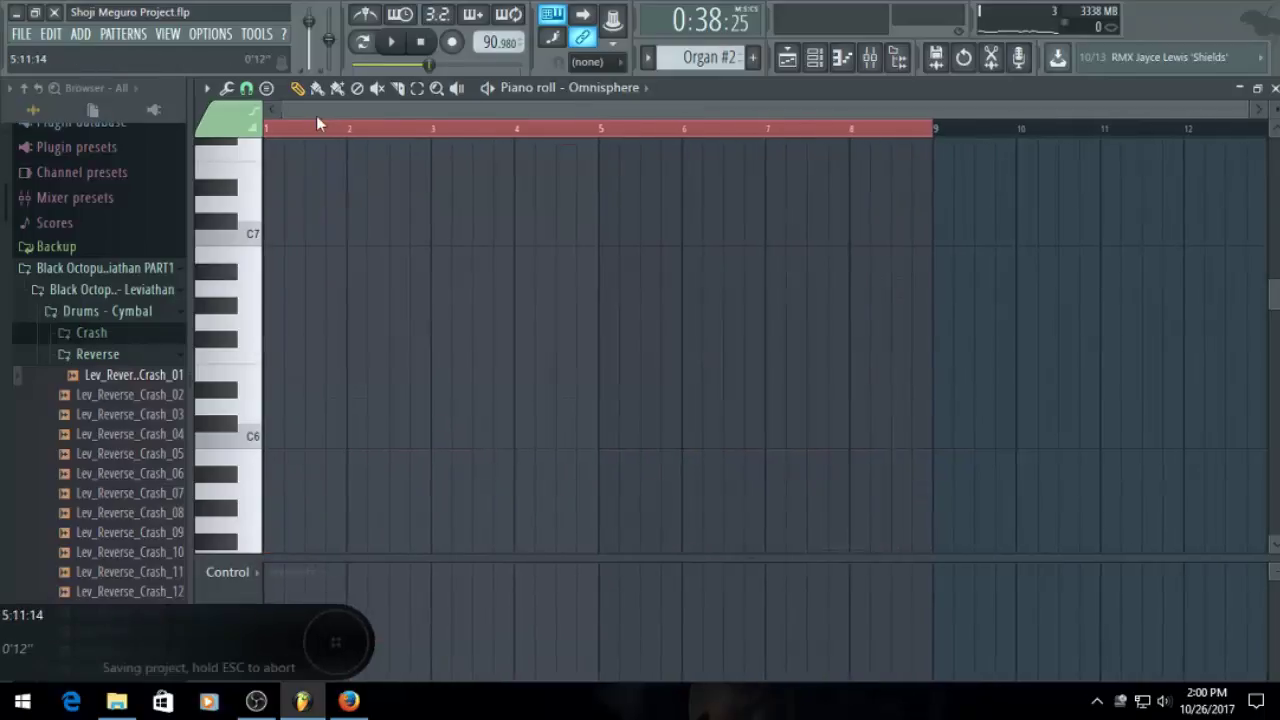
{"action": "key", "text": "ctrl+z"}
{"action": "left_click", "coordinate": [815, 66]}
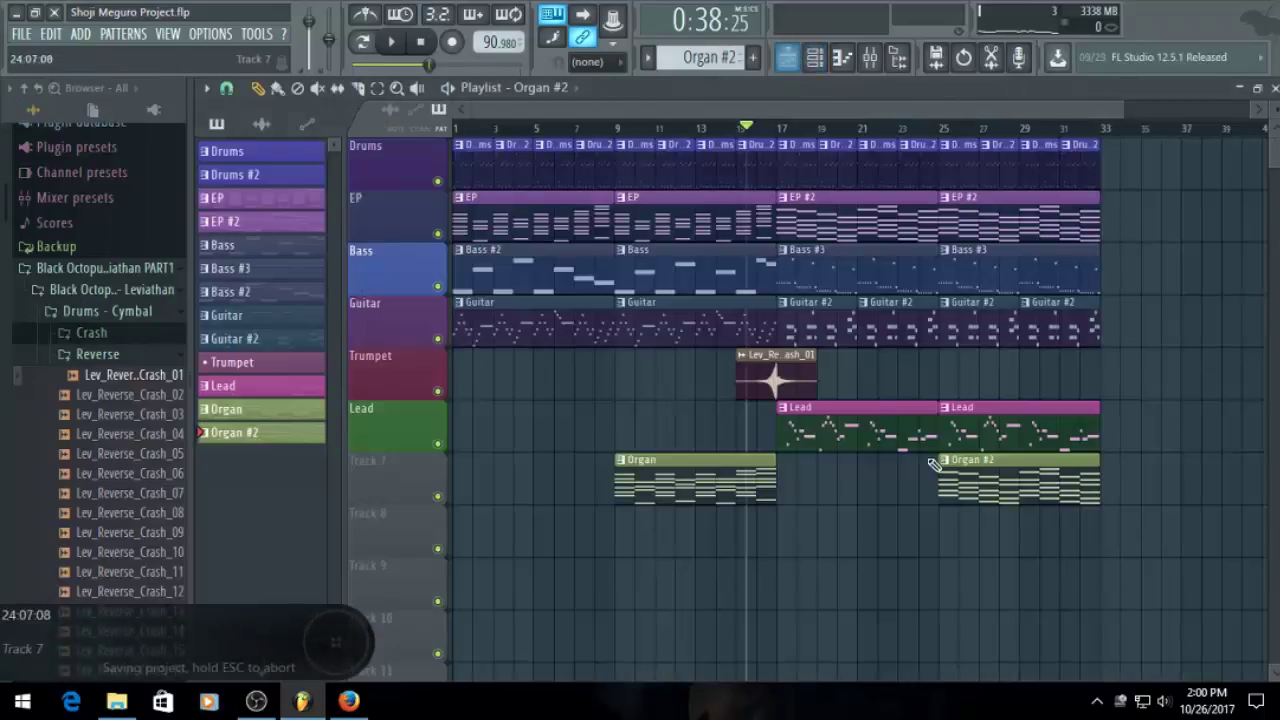
Save the project with the new Organ #2 pattern in the arrangement
{"action": "scroll", "coordinate": [964, 373], "scroll_direction": "up", "scroll_amount": 5}
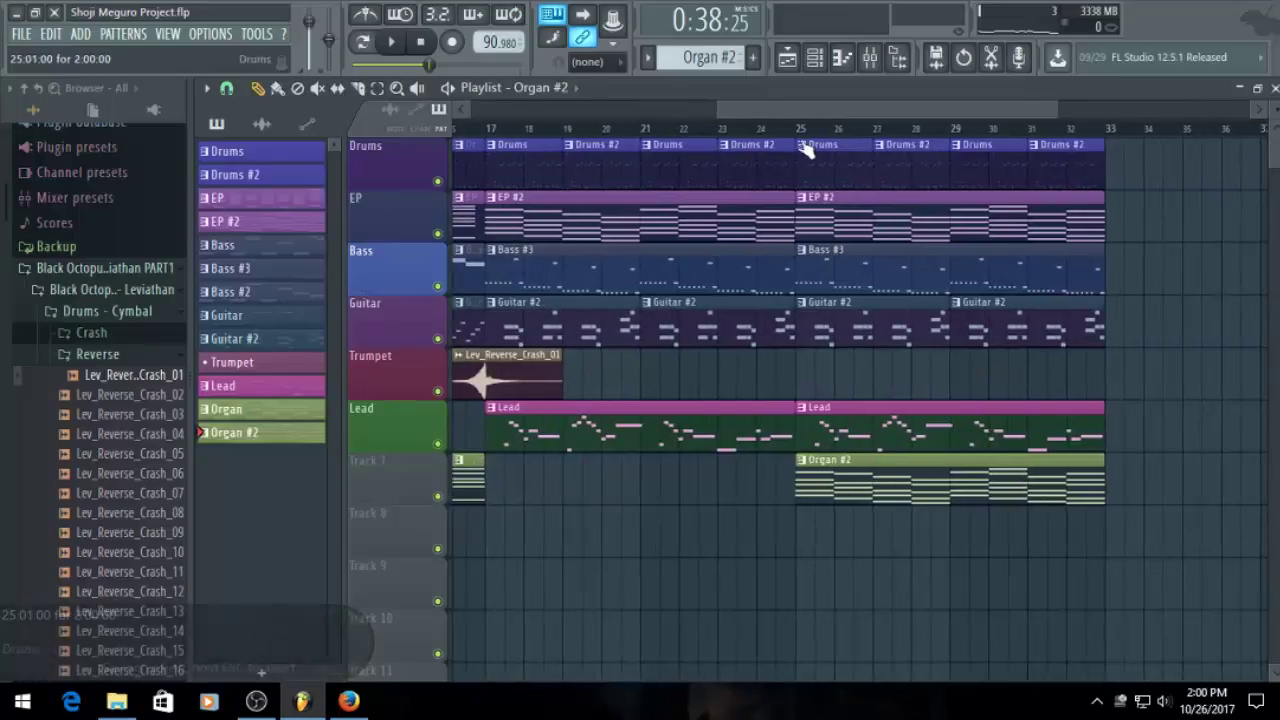
{"action": "left_click", "coordinate": [738, 128]}
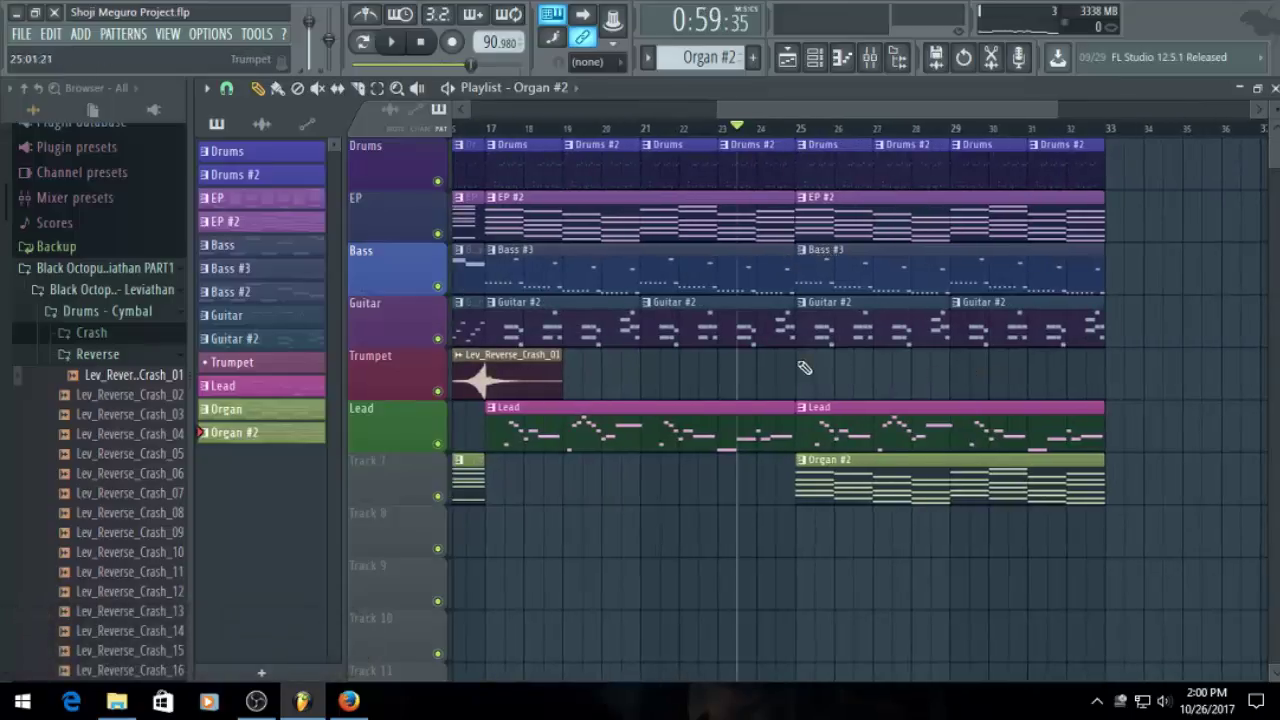
{"action": "key", "text": "ctrl+s"}
Play back the arrangement from about bar 24 through the Organ #2 section and stop near its end
{"action": "scroll", "coordinate": [791, 362], "scroll_direction": "down", "scroll_amount": 1}
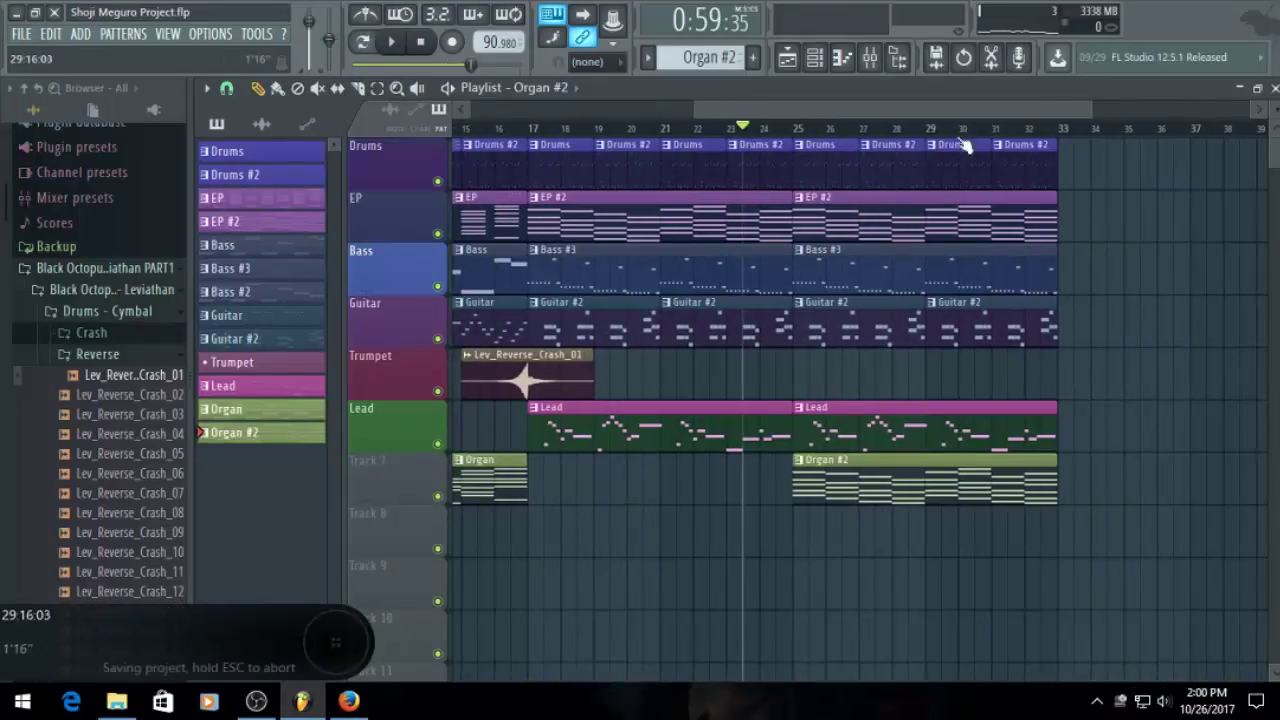
{"action": "mouse_move", "coordinate": [864, 117]}
{"action": "left_mouse_down"}
{"action": "mouse_move", "coordinate": [896, 120]}
{"action": "mouse_move", "coordinate": [883, 107]}
{"action": "left_mouse_up"}
{"action": "left_click", "coordinate": [712, 128]}
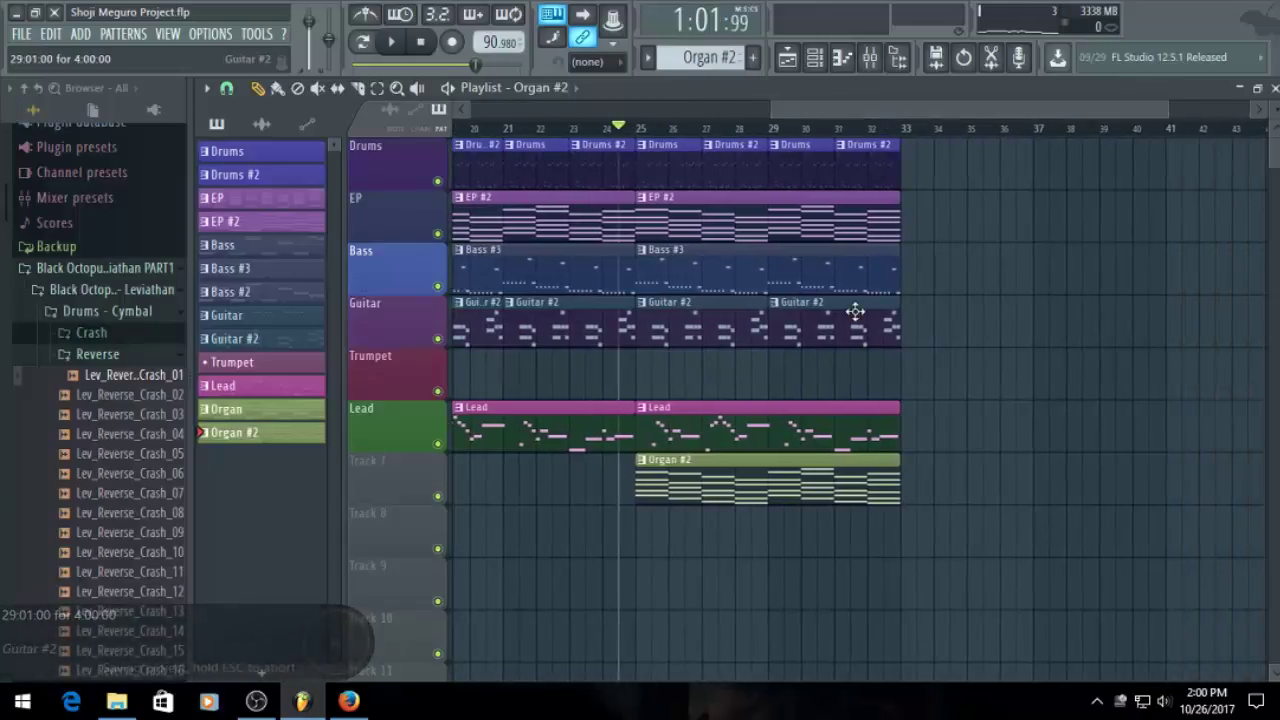
{"action": "key", "text": "space"}
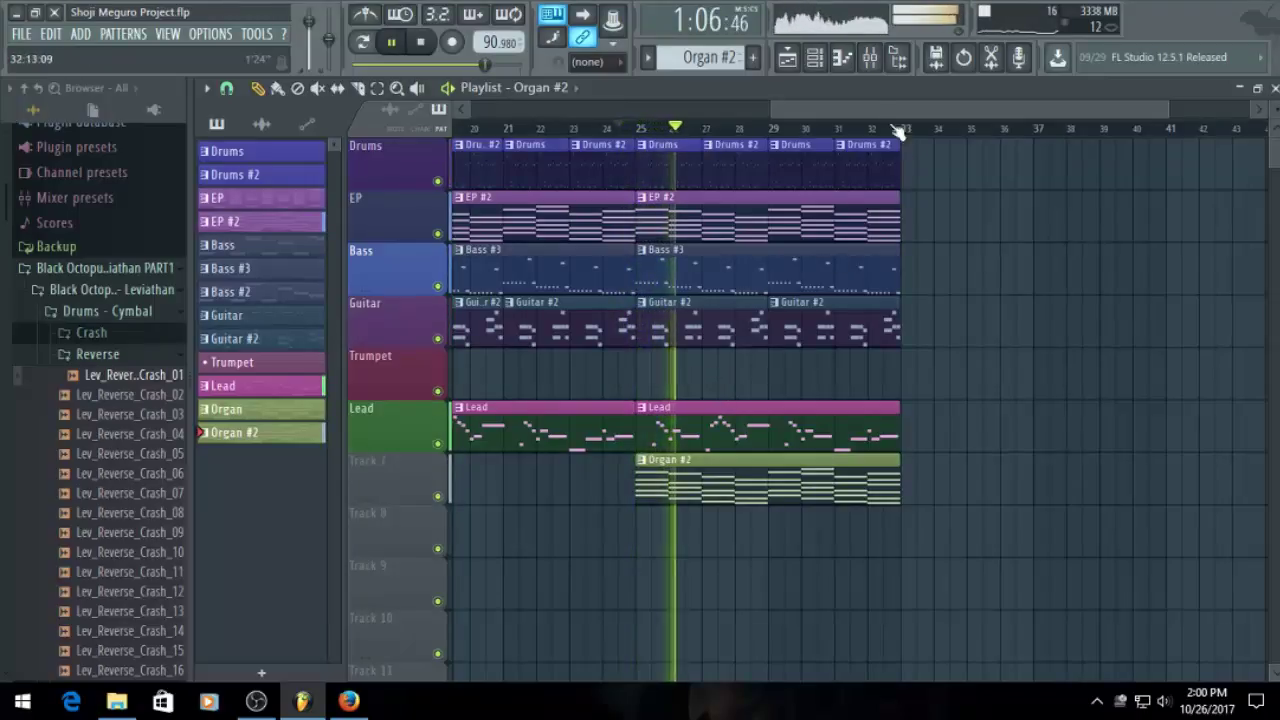
{"action": "scroll", "coordinate": [774, 235], "scroll_direction": "down", "scroll_amount": 1}
{"action": "left_click", "coordinate": [816, 57]}
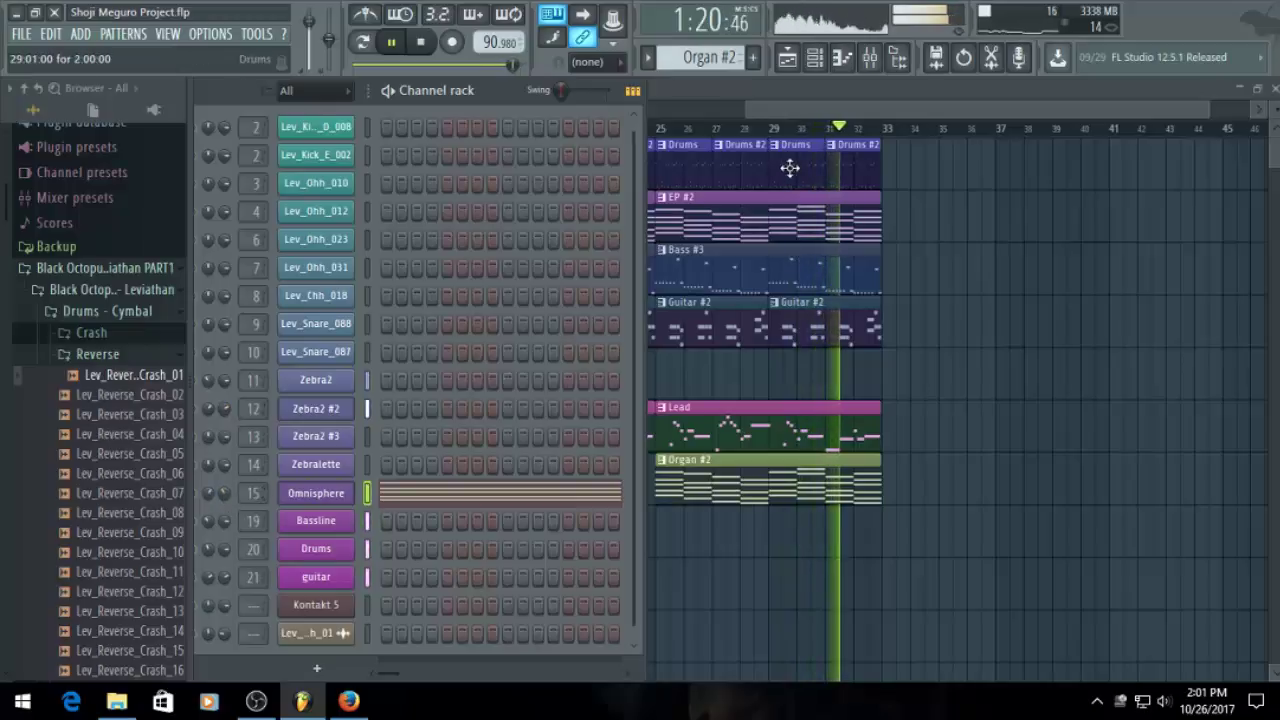
{"action": "left_click", "coordinate": [788, 113]}
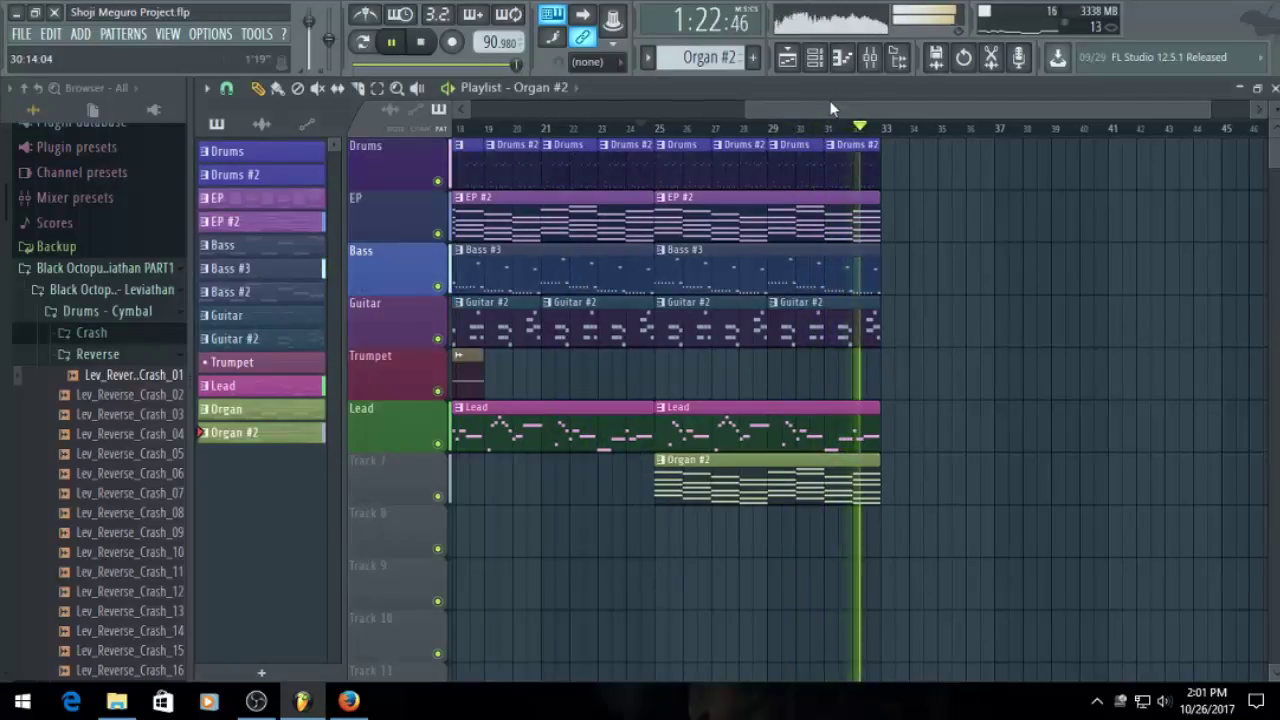
{"action": "key", "text": "space"}
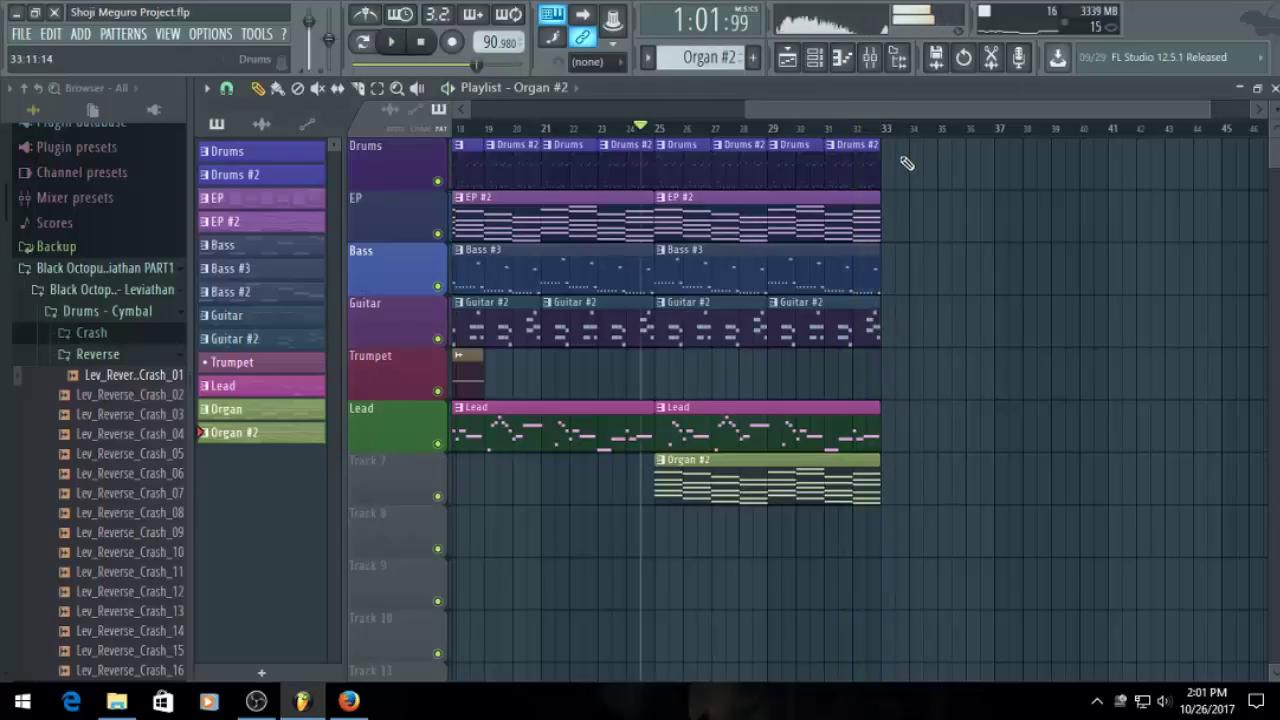
Save the project file
{"action": "left_click_drag", "start_coordinate": [870, 113], "coordinate": [447, 200]}
{"action": "scroll", "coordinate": [1003, 331], "scroll_direction": "down", "scroll_amount": 1}
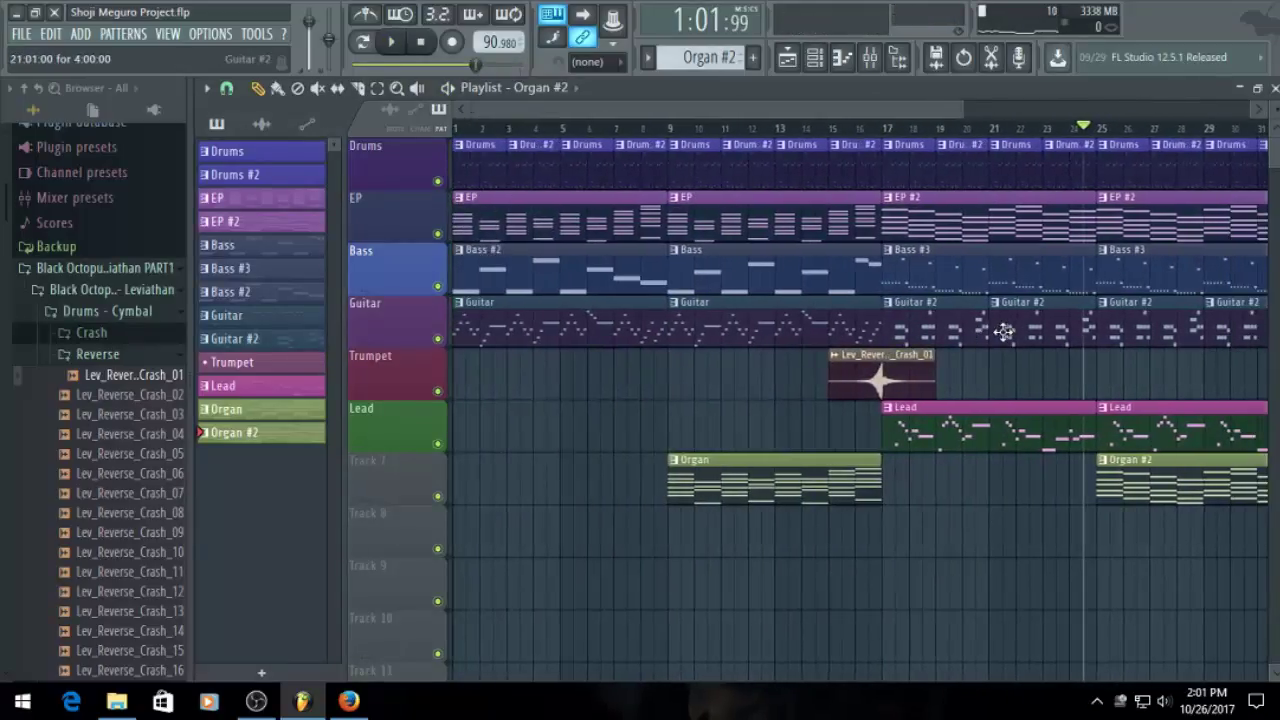
{"action": "scroll", "coordinate": [1003, 331], "scroll_direction": "down", "scroll_amount": 2}
{"action": "key", "text": "ctrl+s"}
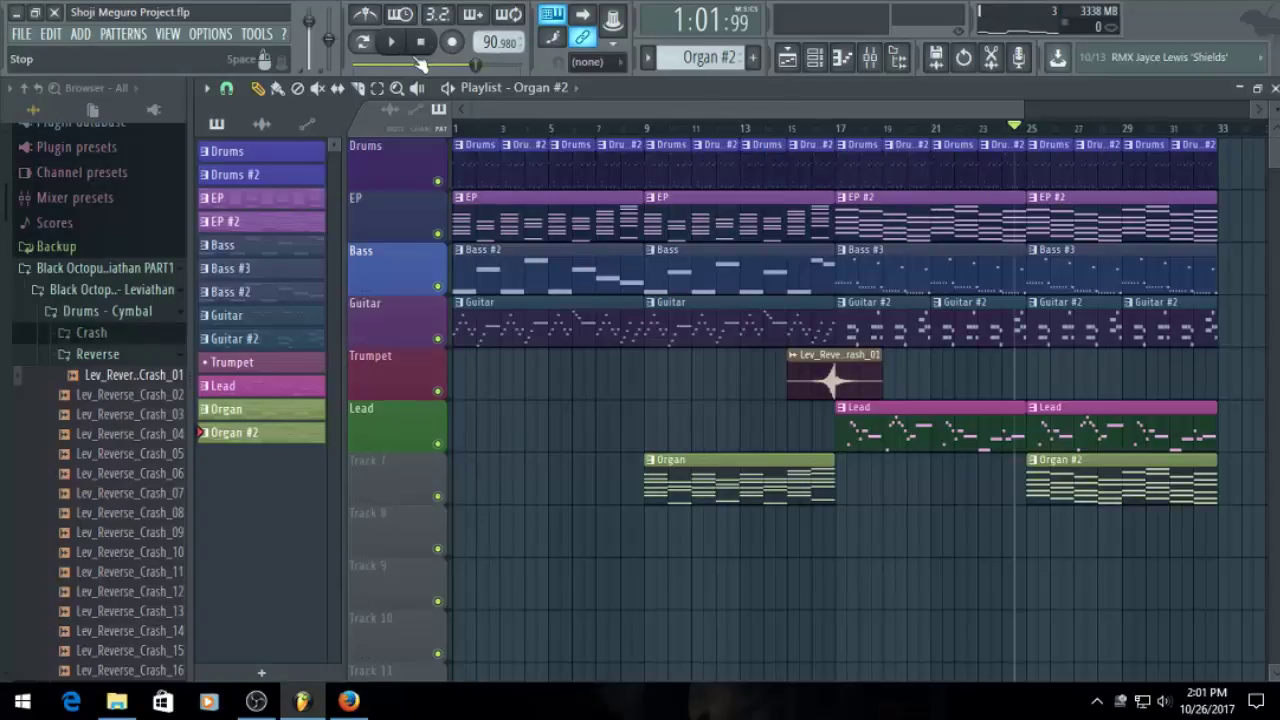
Play the arrangement and delete the A6 note from the Organ pattern's bar 8 chord
{"action": "key", "text": "space"}
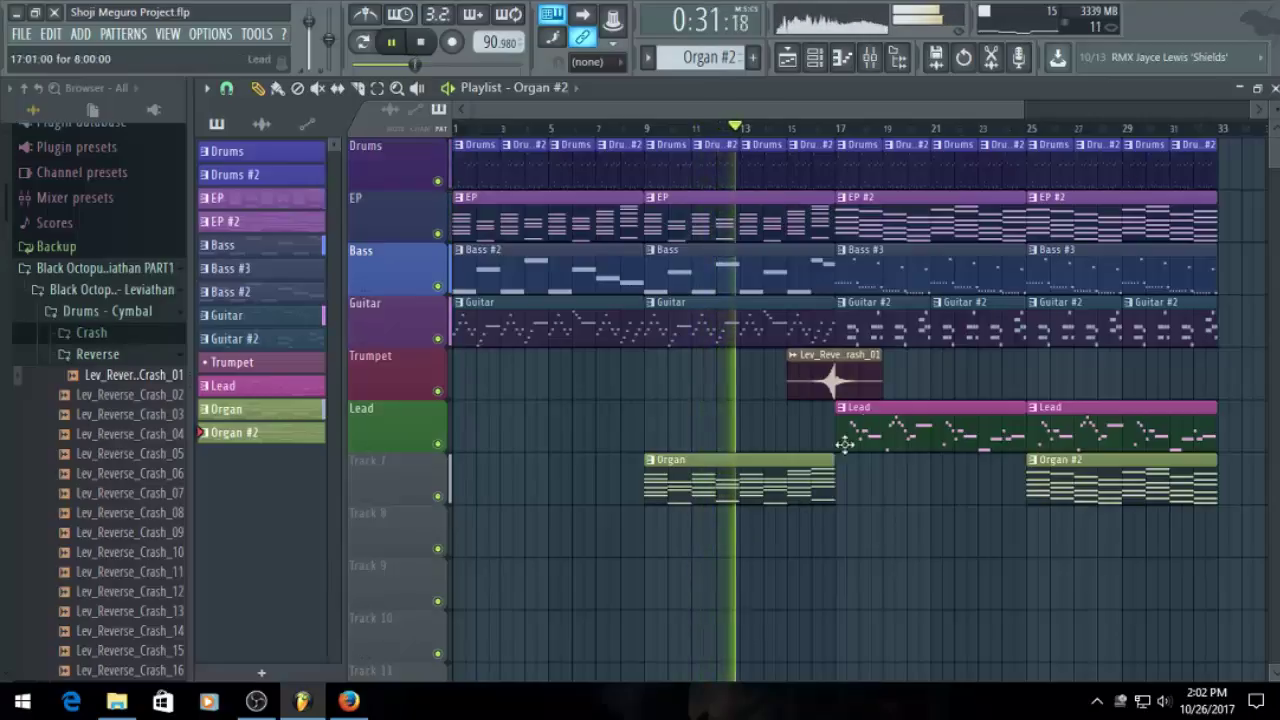
{"action": "double_click", "coordinate": [712, 484]}
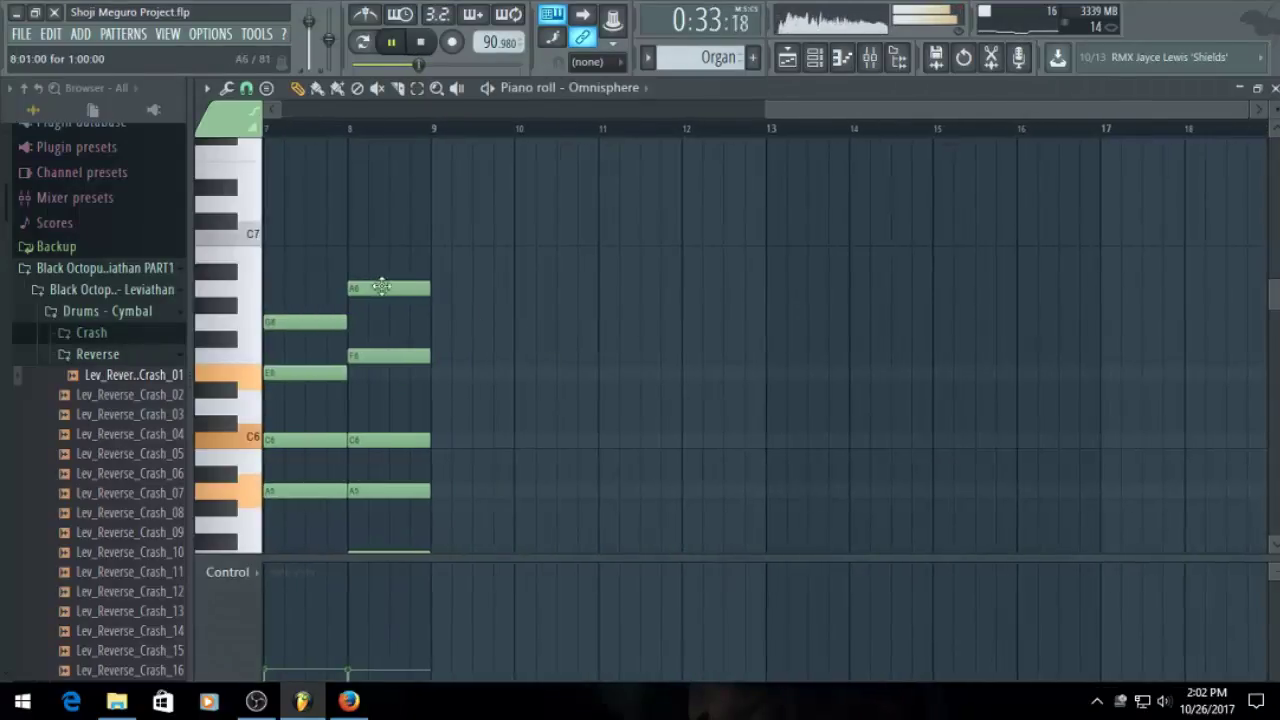
{"action": "left_click", "coordinate": [788, 59]}
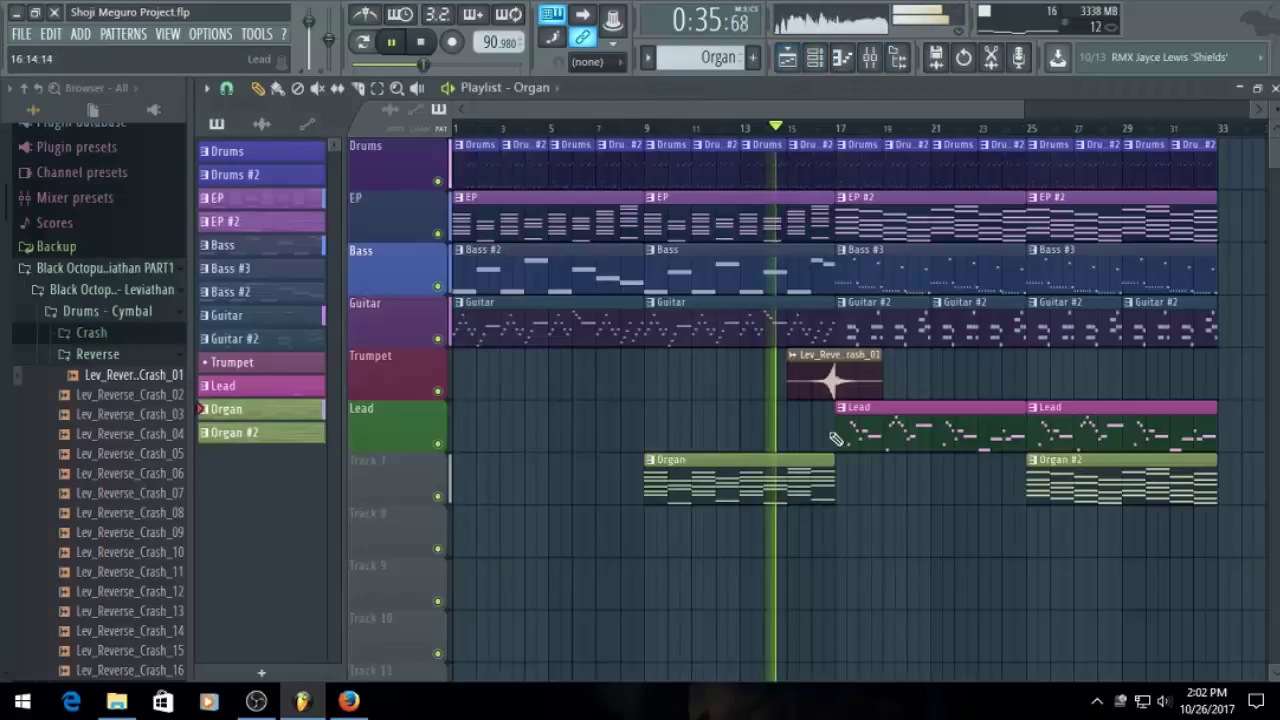
{"action": "double_click", "coordinate": [783, 474]}
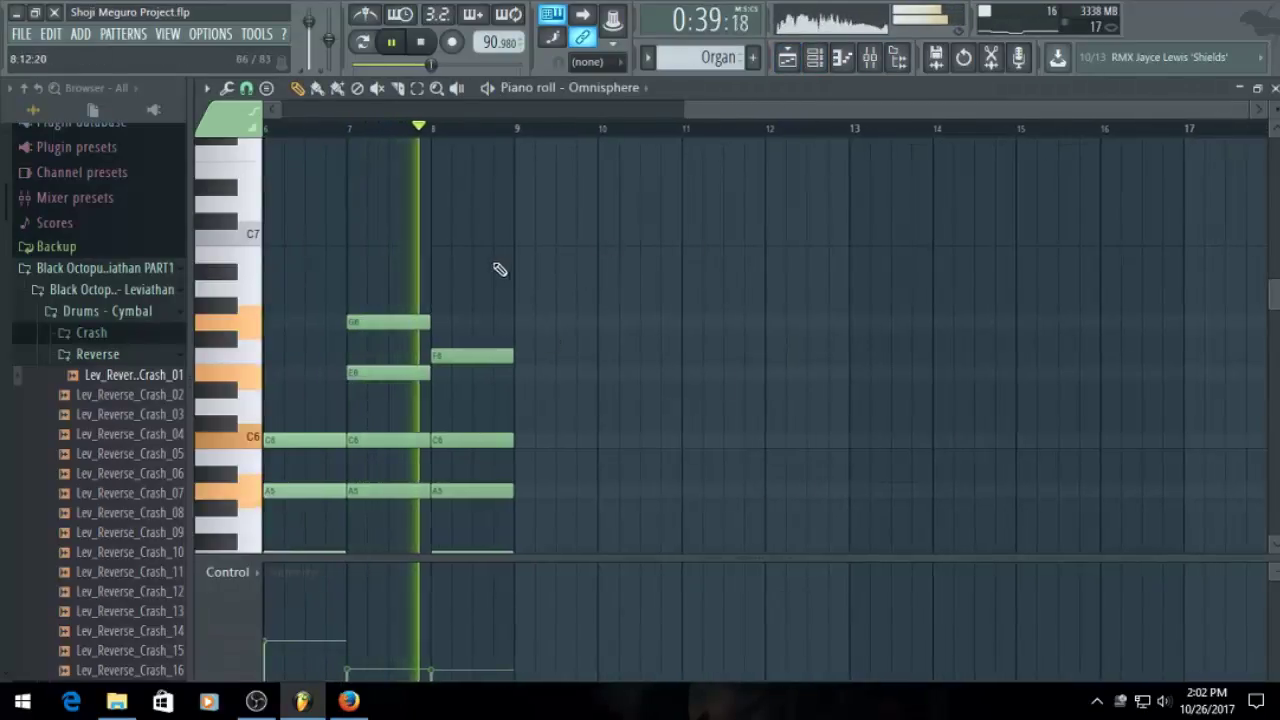
{"action": "left_click", "coordinate": [869, 57]}
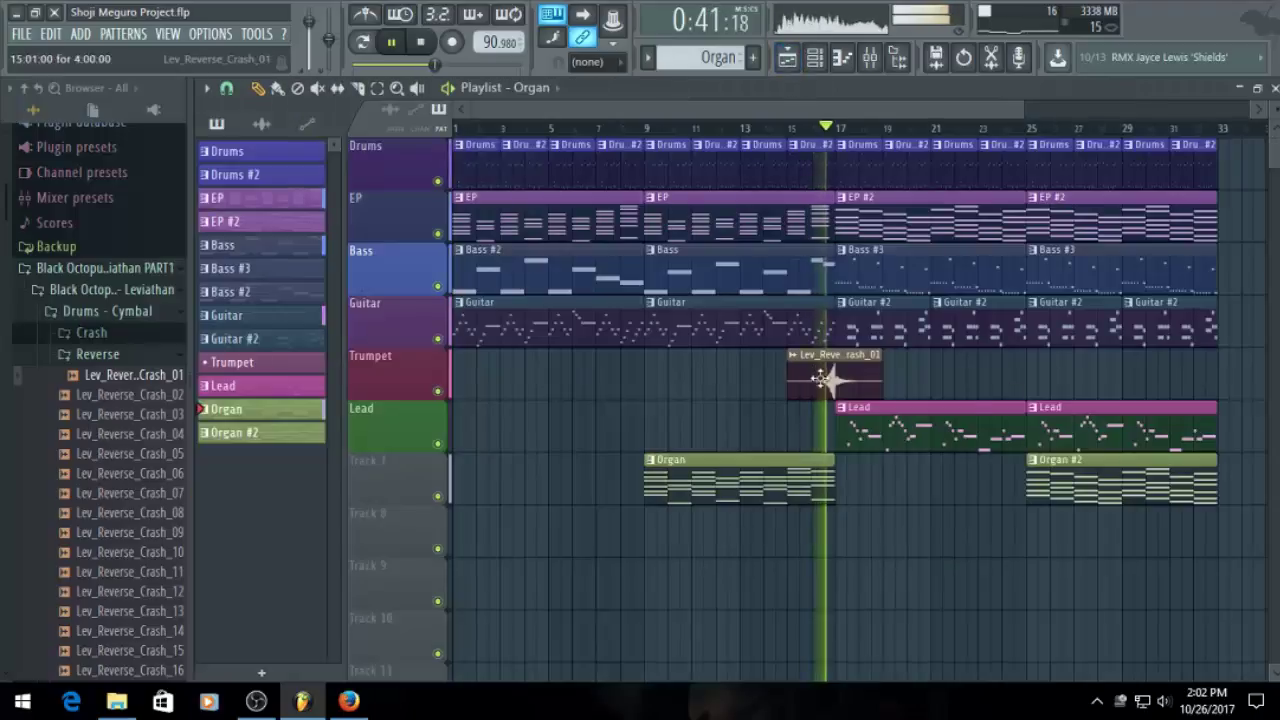
{"action": "left_click_drag", "start_coordinate": [903, 112], "coordinate": [994, 123]}
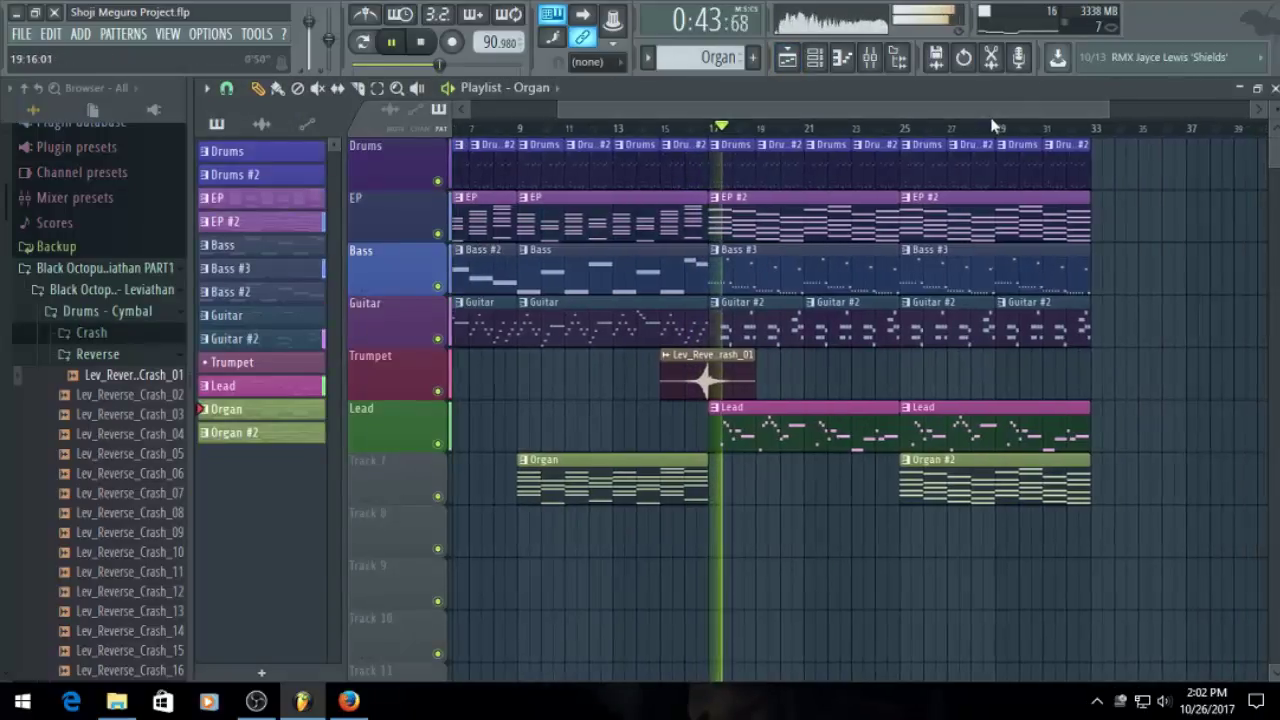
{"action": "right_click", "coordinate": [798, 428]}
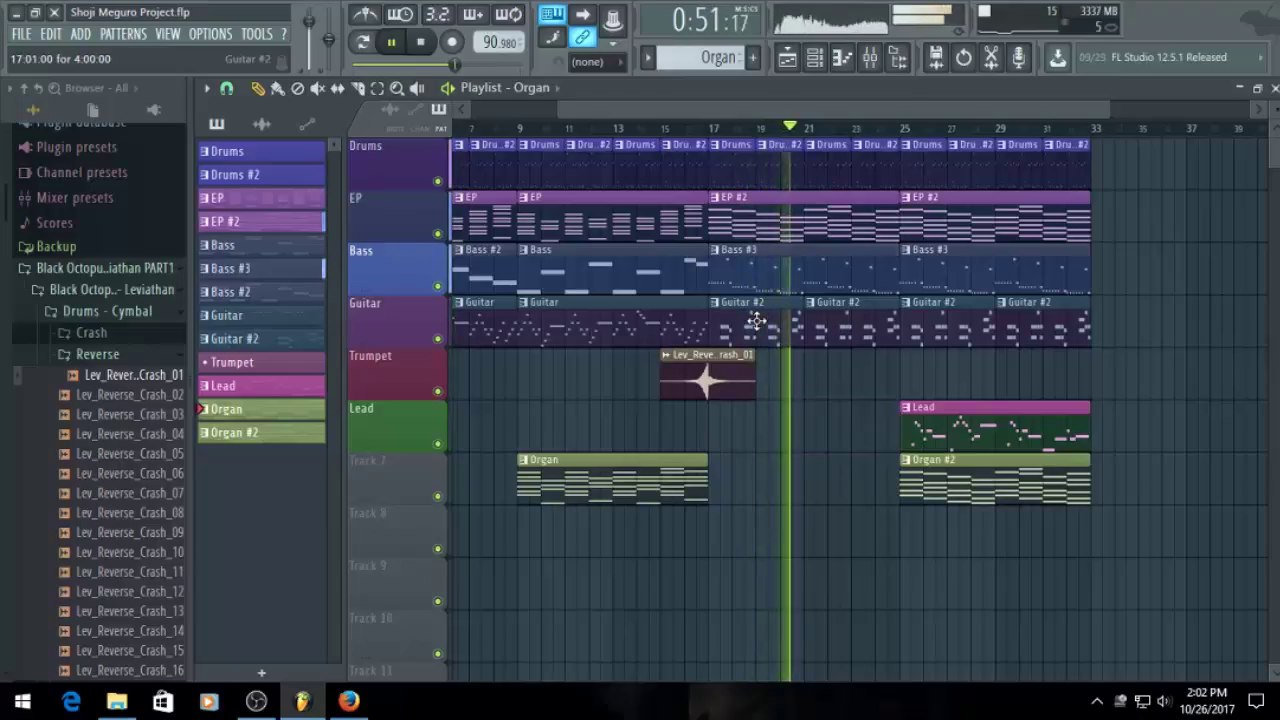
{"action": "key", "text": "ctrl+z"}
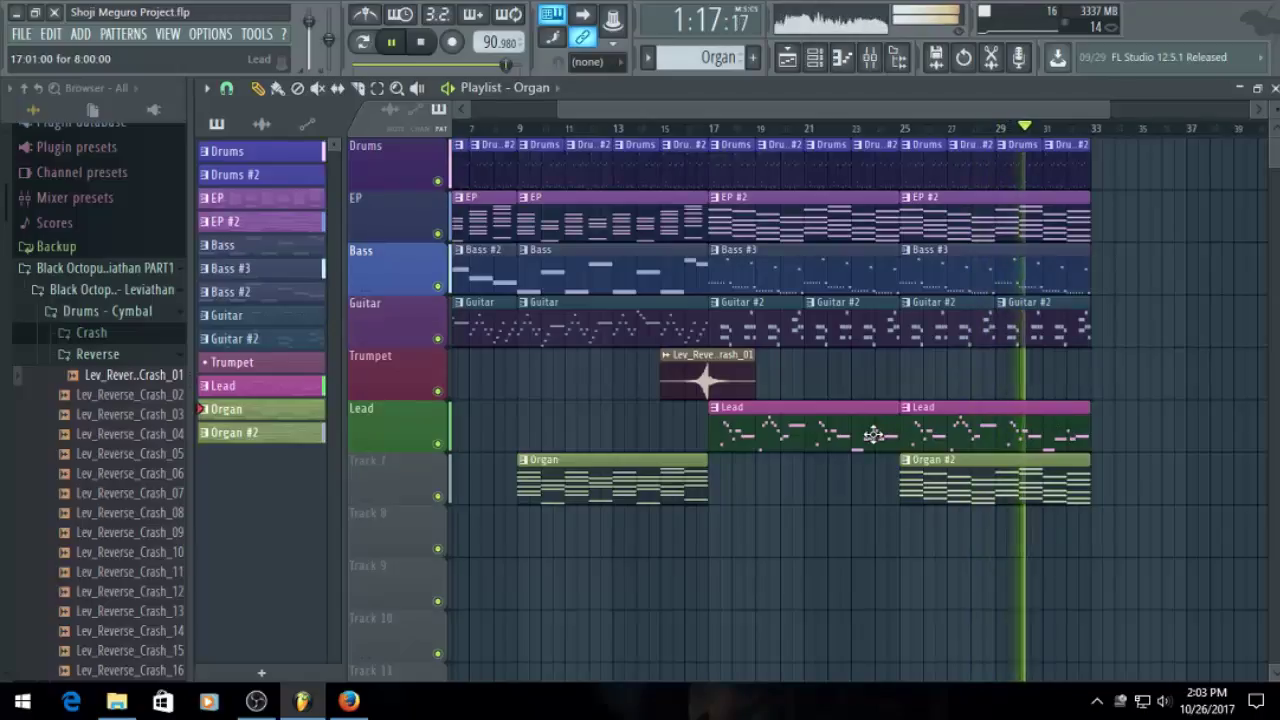
Save the project with the edited Organ pattern
{"action": "key", "text": "ctrl+s"}
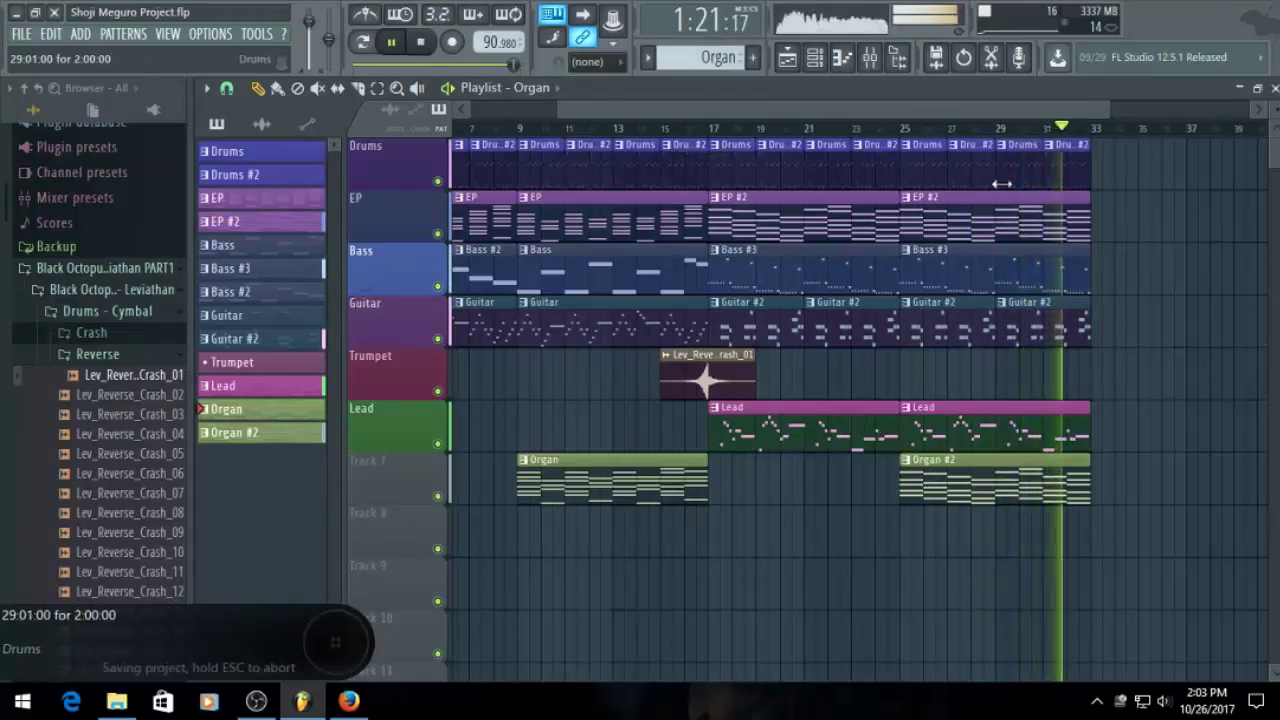
Stop the song playback and look over the arrangement from its first bar
{"action": "left_click_drag", "start_coordinate": [933, 112], "coordinate": [630, 117]}
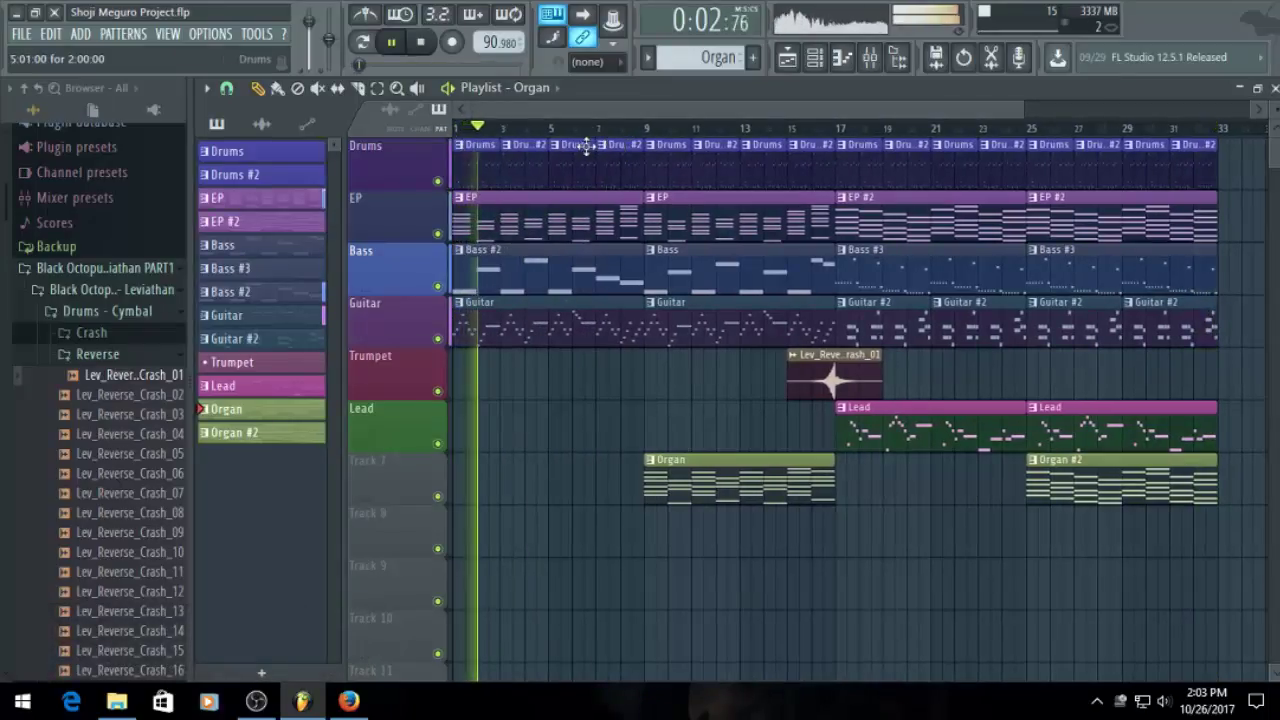
{"action": "key", "text": "space"}
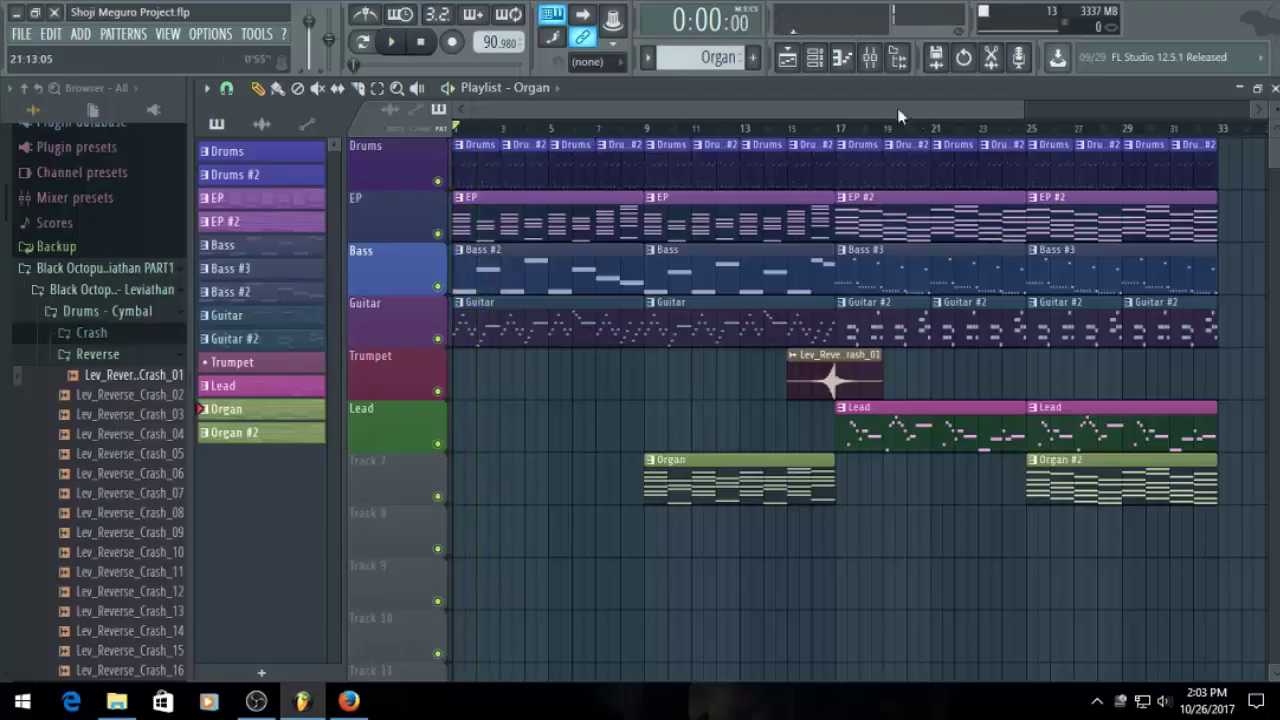
{"action": "left_click_drag", "start_coordinate": [832, 113], "coordinate": [698, 134]}
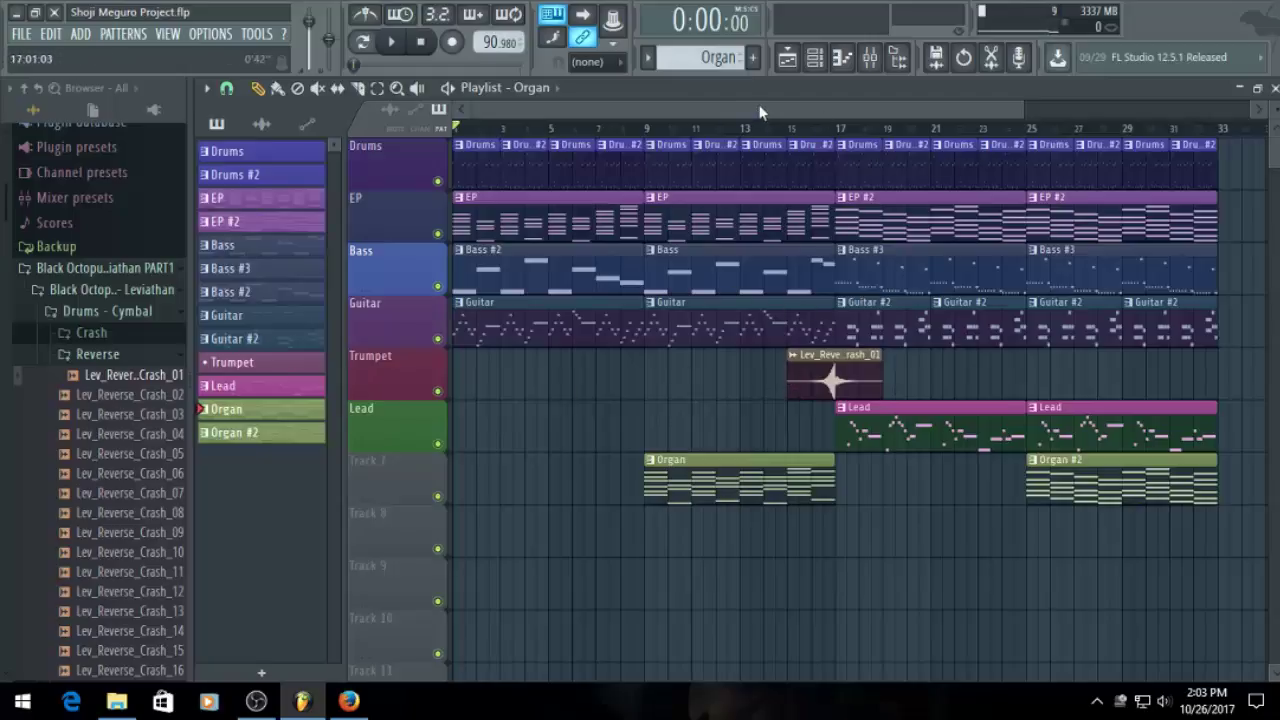
{"action": "left_click_drag", "start_coordinate": [760, 112], "coordinate": [651, 143]}
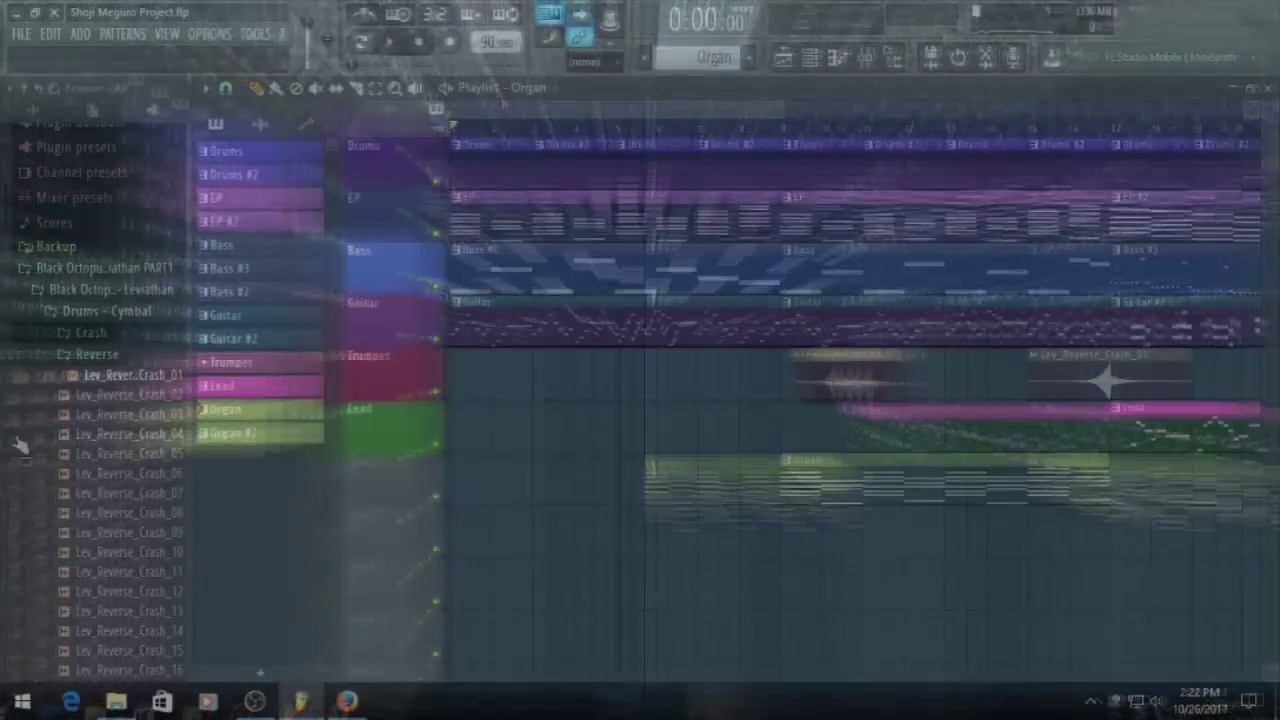
Rename playlist Track 7 as "Organ" and give it a green colour
{"action": "right_click", "coordinate": [405, 469]}
{"action": "left_click", "coordinate": [533, 308]}
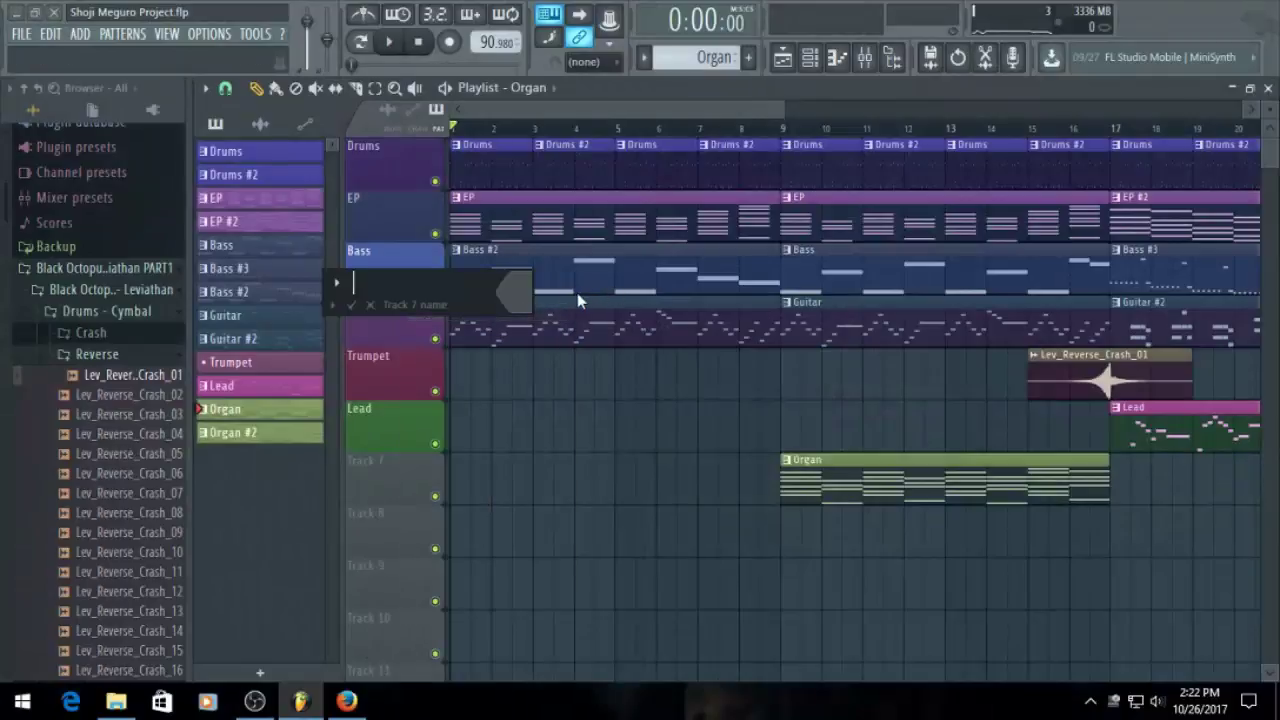
{"action": "type", "text": "Organ"}
{"action": "left_click", "coordinate": [527, 310]}
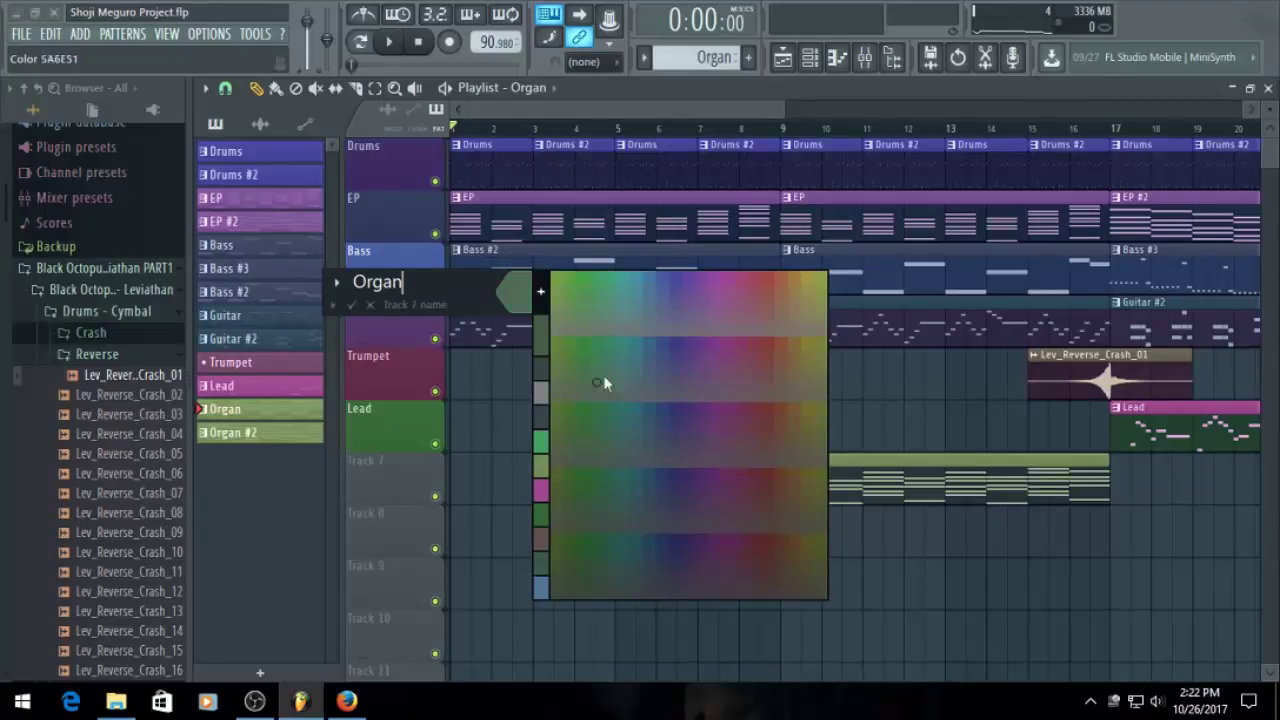
{"action": "left_click", "coordinate": [599, 408]}
{"action": "key", "text": "Return"}
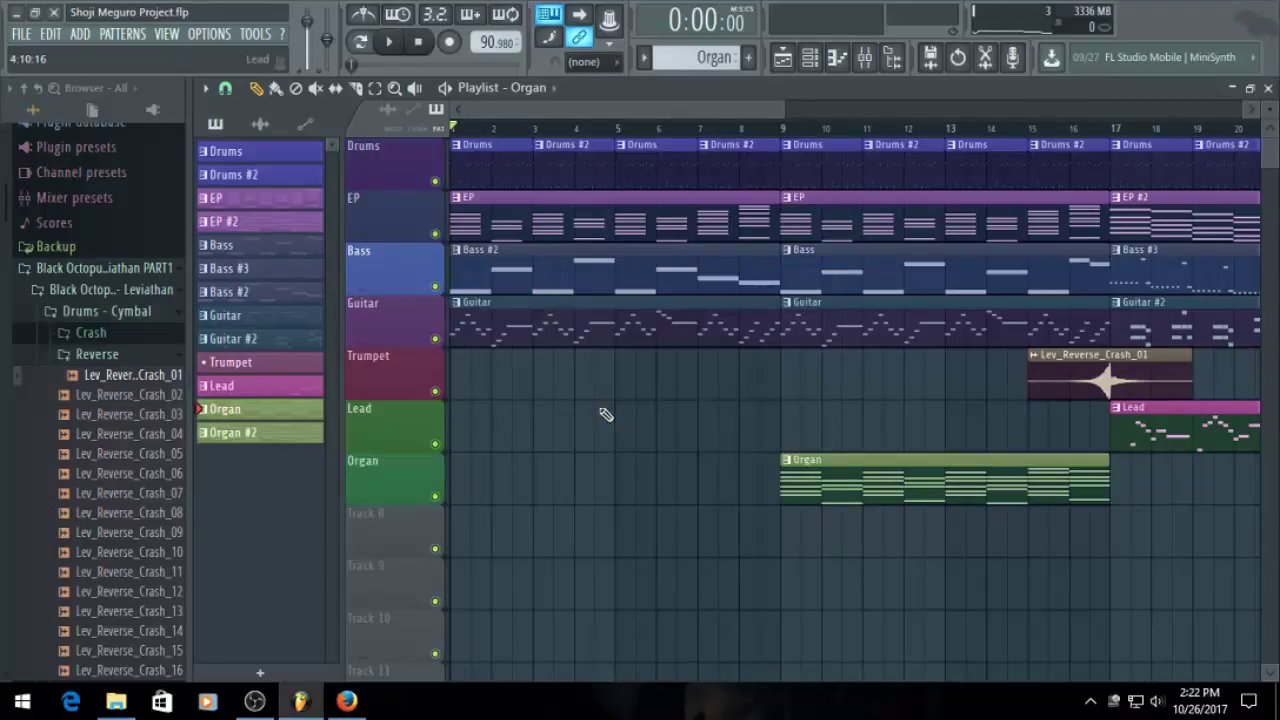
Review the whole arrangement and play back its opening bars
{"action": "scroll", "coordinate": [646, 257], "scroll_direction": "down", "scroll_amount": 3}
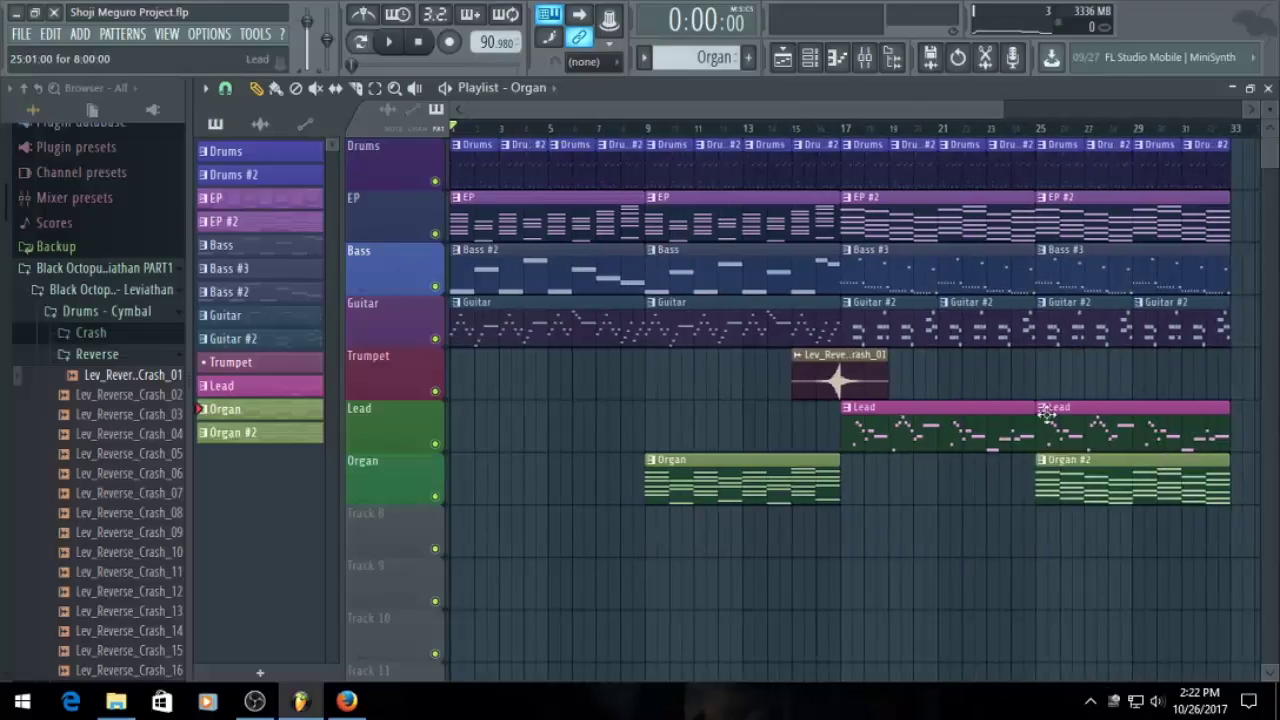
{"action": "scroll", "coordinate": [1071, 326], "scroll_direction": "down", "scroll_amount": 1}
{"action": "scroll", "coordinate": [1072, 328], "scroll_direction": "down", "scroll_amount": 1}
{"action": "scroll", "coordinate": [685, 256], "scroll_direction": "up", "scroll_amount": 1}
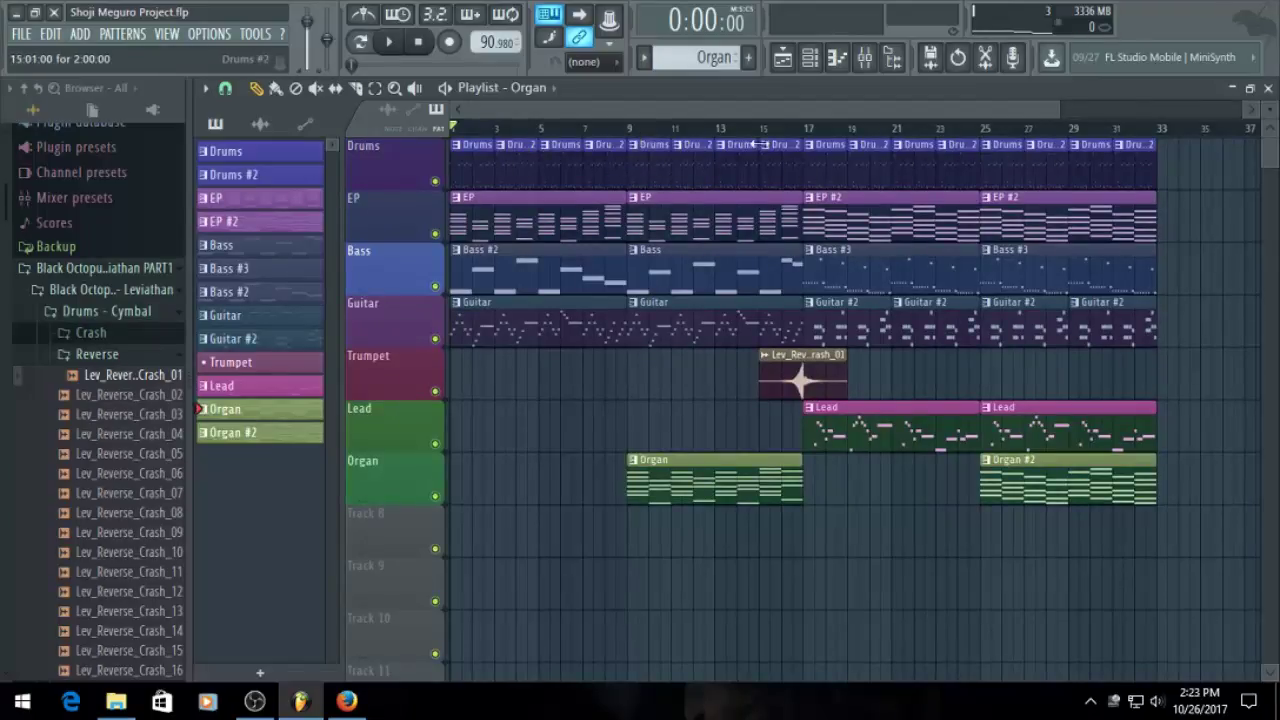
{"action": "scroll", "coordinate": [513, 147], "scroll_direction": "up", "scroll_amount": 3}
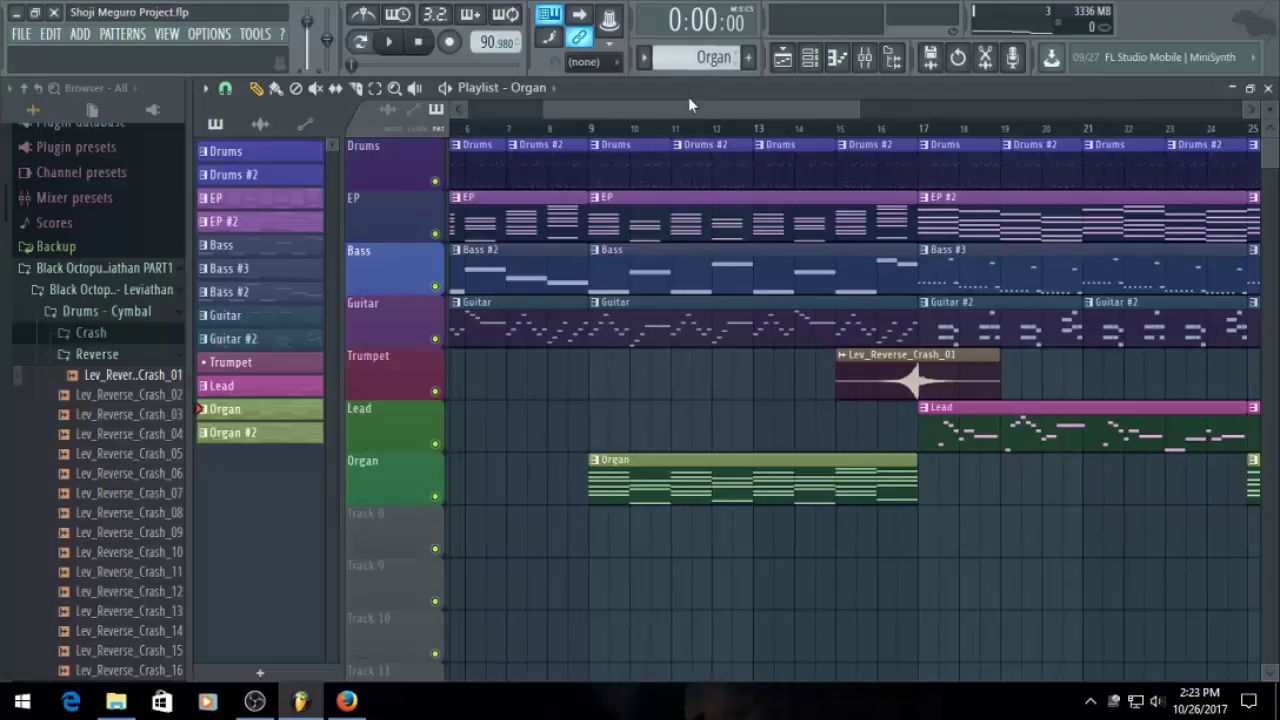
{"action": "left_click_drag", "start_coordinate": [688, 100], "coordinate": [572, 99]}
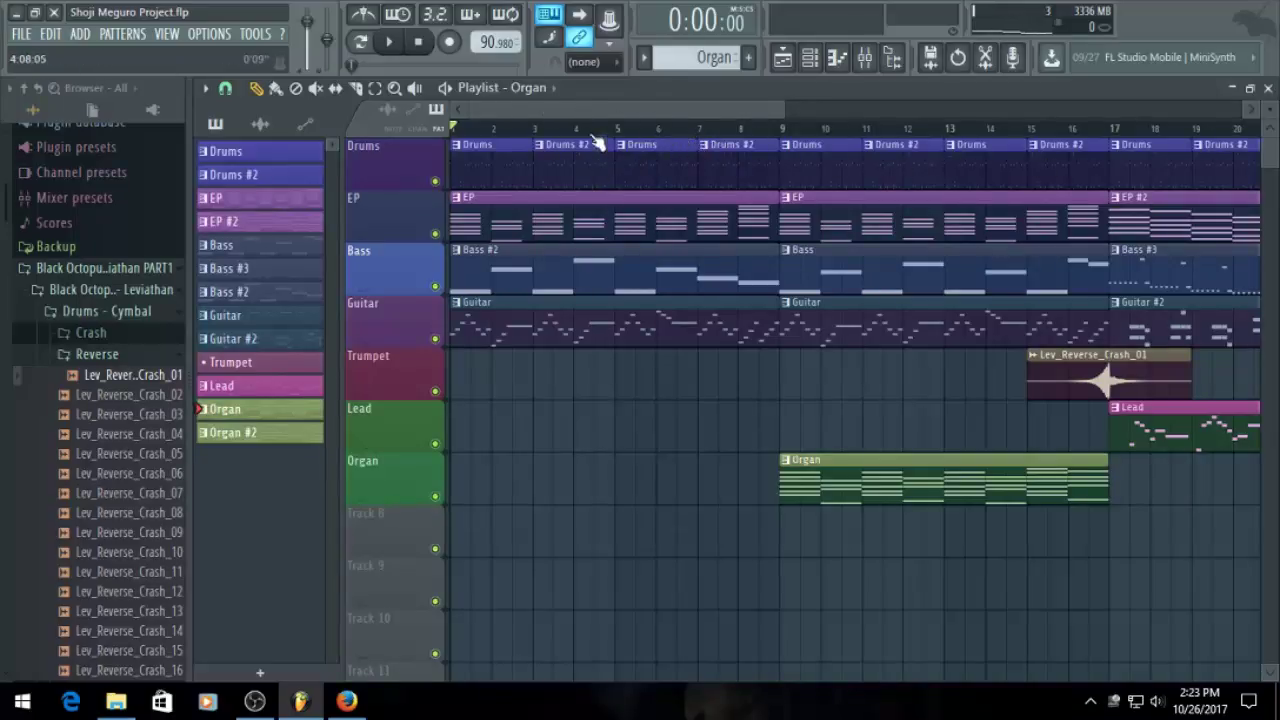
{"action": "key", "text": "space"}
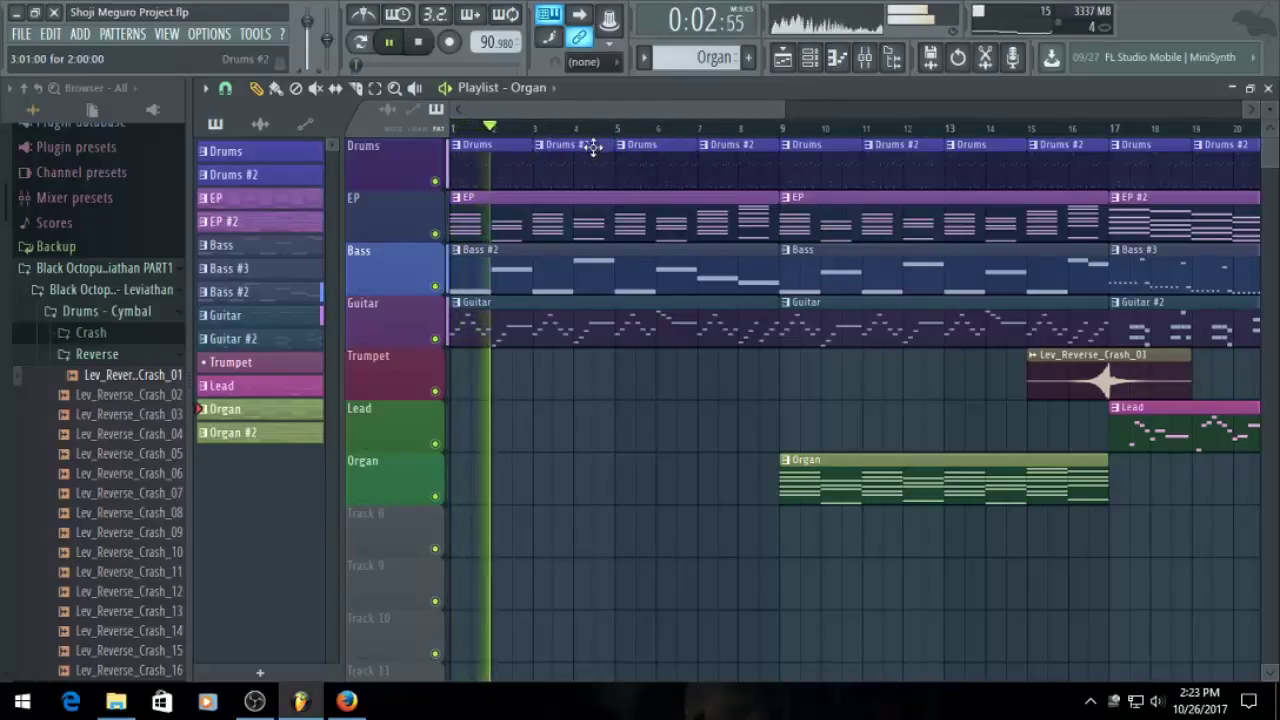
{"action": "key", "text": "space"}
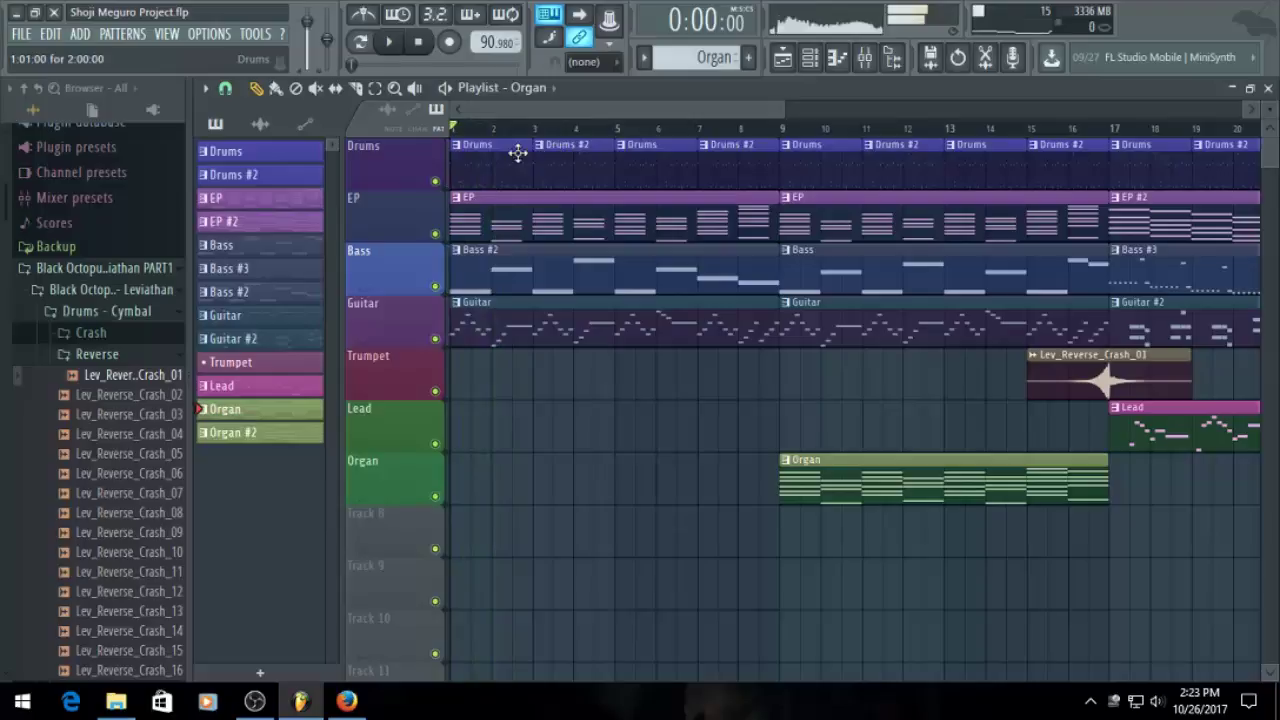
Make the first Drums clip at bar 1 a unique pattern and open its notes in the piano roll
{"action": "left_click", "coordinate": [456, 145]}
{"action": "left_click", "coordinate": [505, 268]}
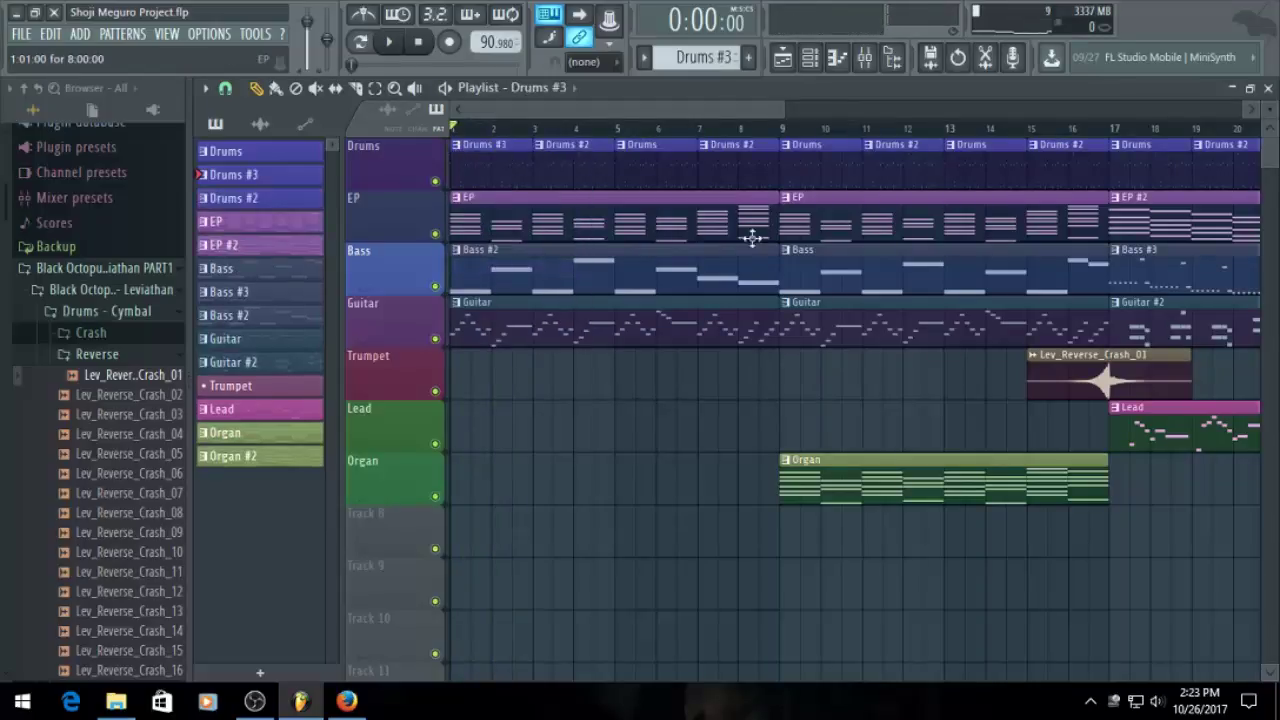
{"action": "double_click", "coordinate": [488, 174]}
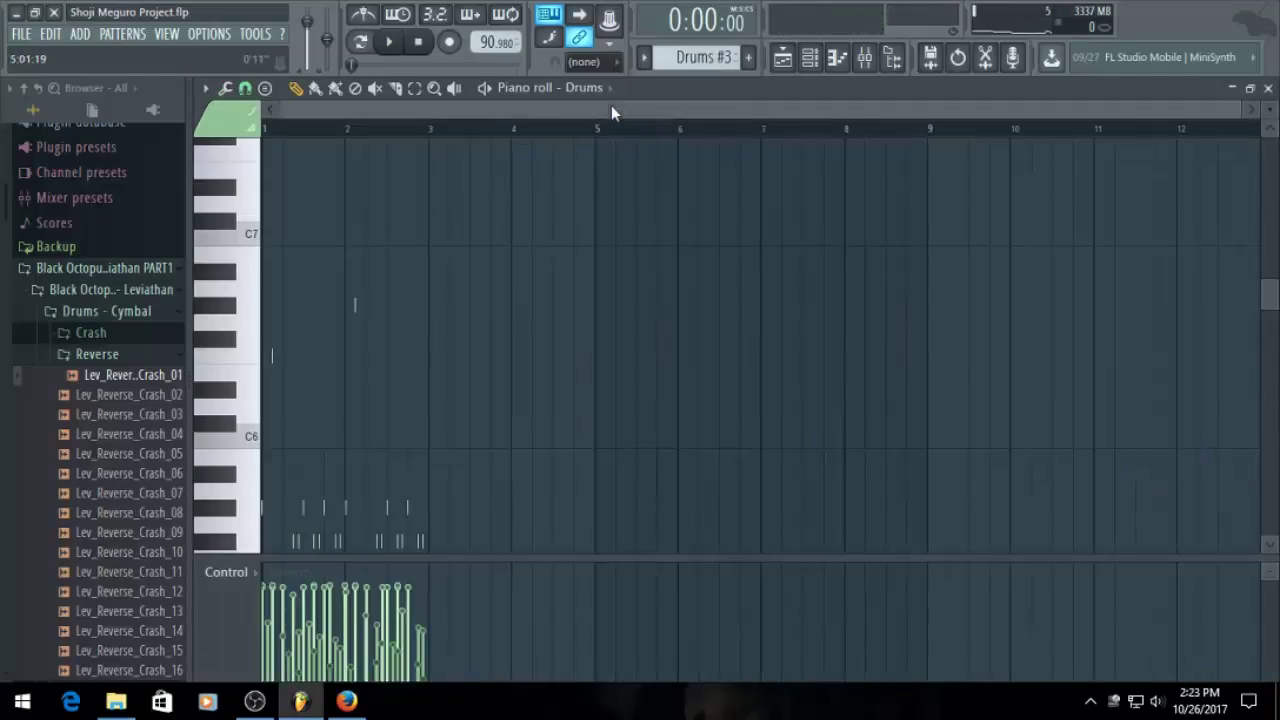
{"action": "scroll", "coordinate": [618, 110], "scroll_direction": "up", "scroll_amount": 3}
{"action": "left_click_drag", "start_coordinate": [622, 109], "coordinate": [441, 112]}
{"action": "scroll", "coordinate": [515, 283], "scroll_direction": "down", "scroll_amount": 10}
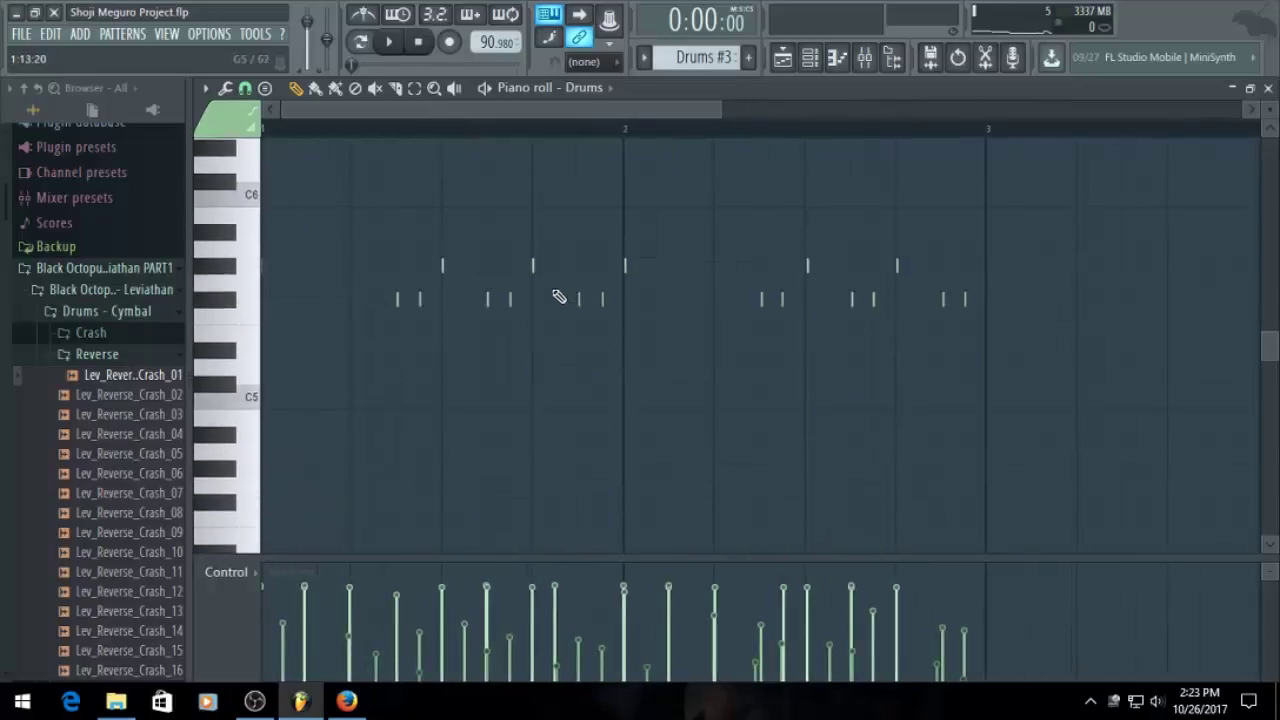
{"action": "scroll", "coordinate": [660, 280], "scroll_direction": "up", "scroll_amount": 1}
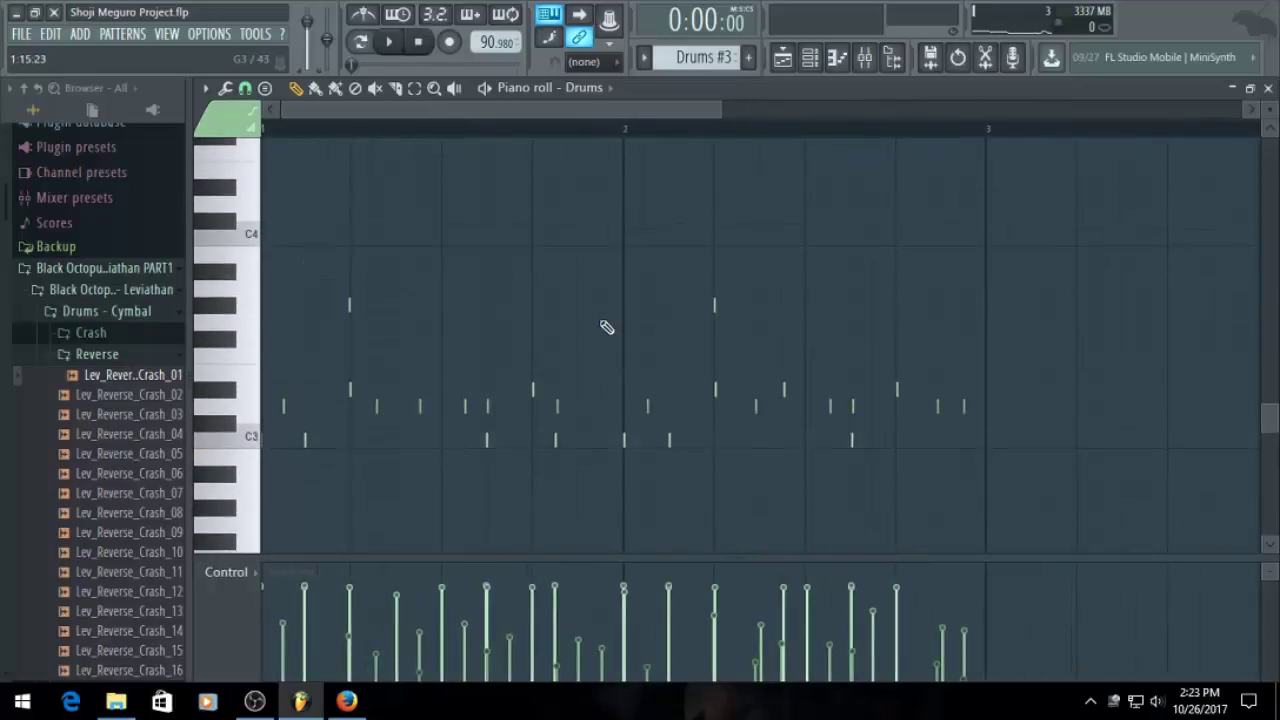
Play back the new drum pattern and audition the D#3 note on beat 2 of bar 2
{"action": "key", "text": "space"}
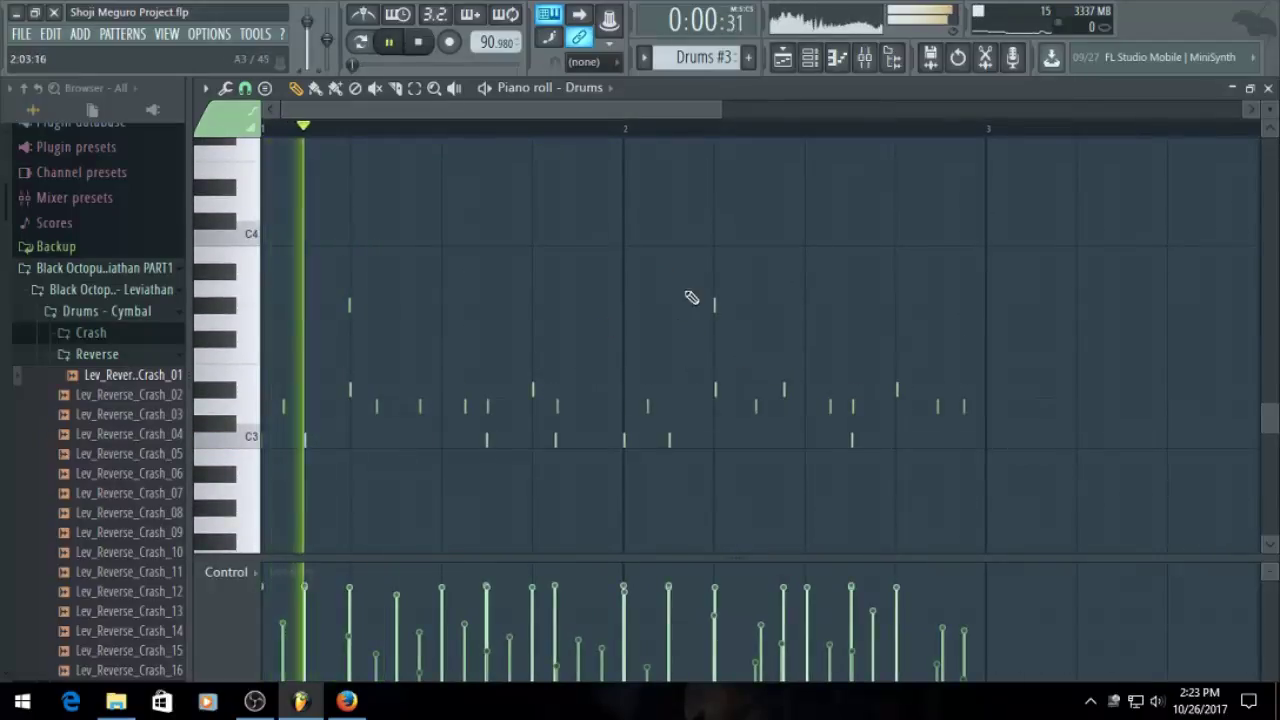
{"action": "scroll", "coordinate": [720, 285], "scroll_direction": "up", "scroll_amount": 4}
{"action": "scroll", "coordinate": [1046, 380], "scroll_direction": "down", "scroll_amount": 4}
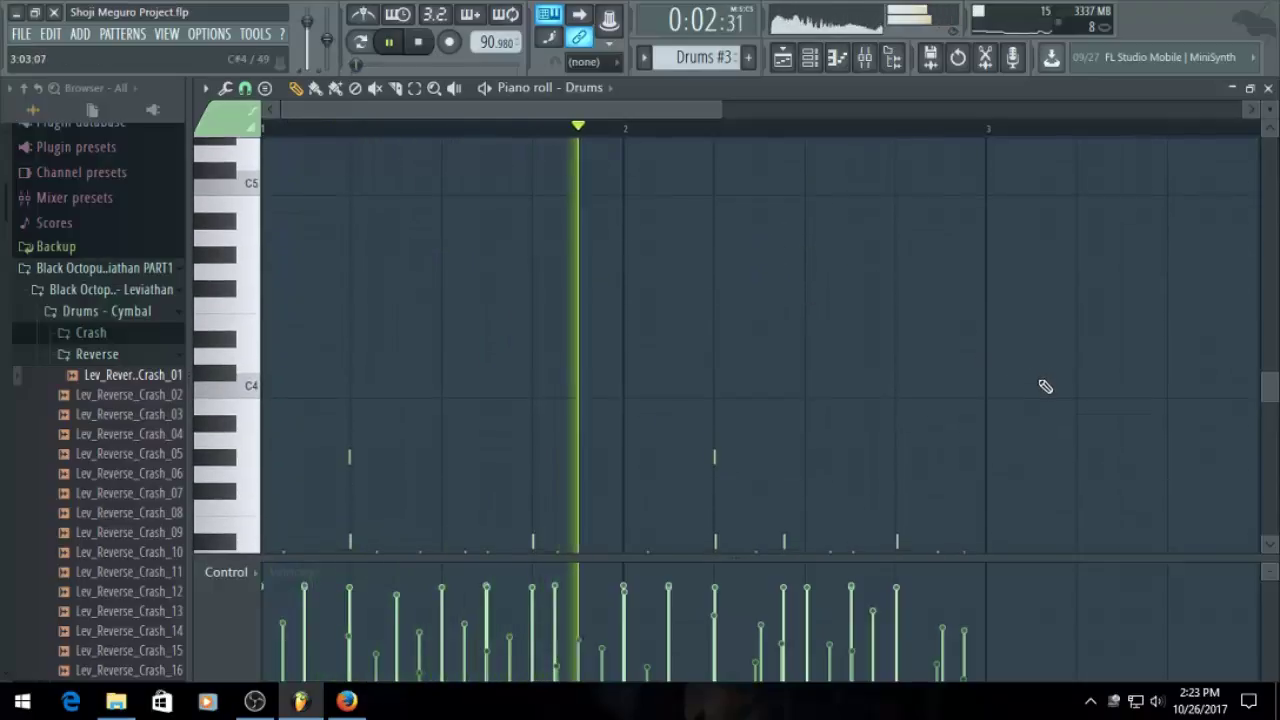
{"action": "key", "text": "space"}
{"action": "scroll", "coordinate": [808, 260], "scroll_direction": "up", "scroll_amount": 3}
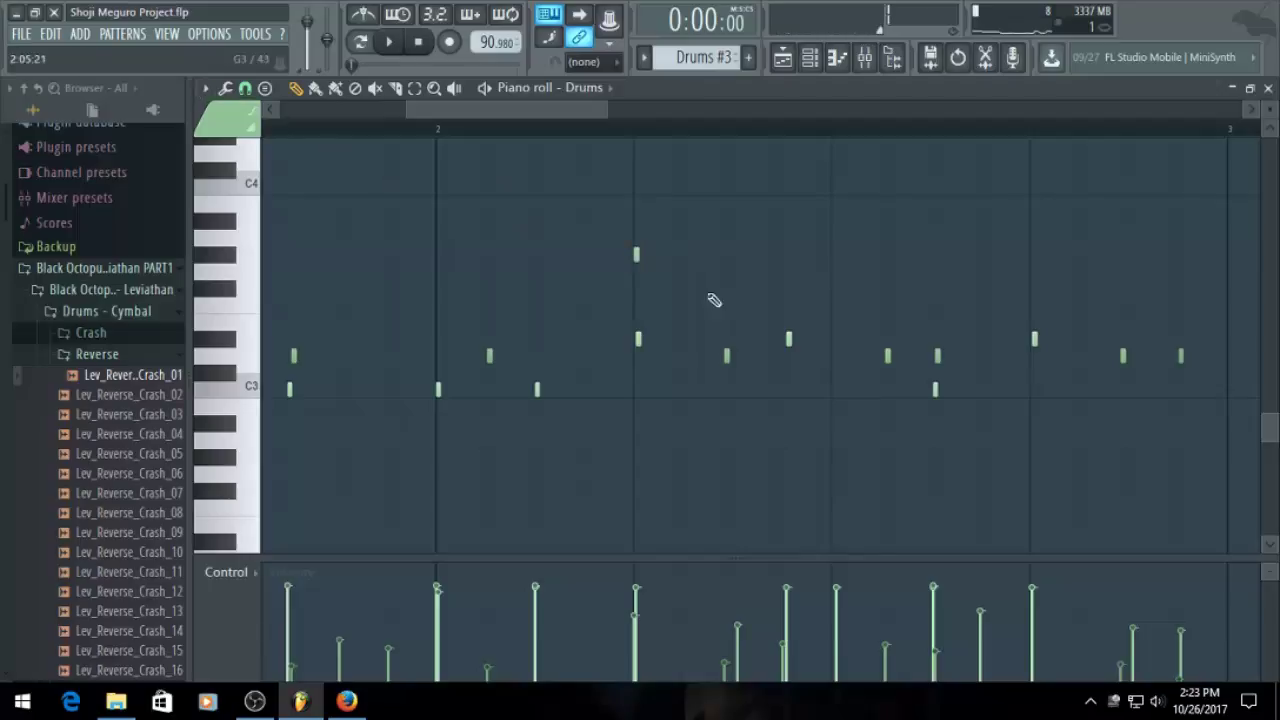
{"action": "left_click", "coordinate": [641, 341]}
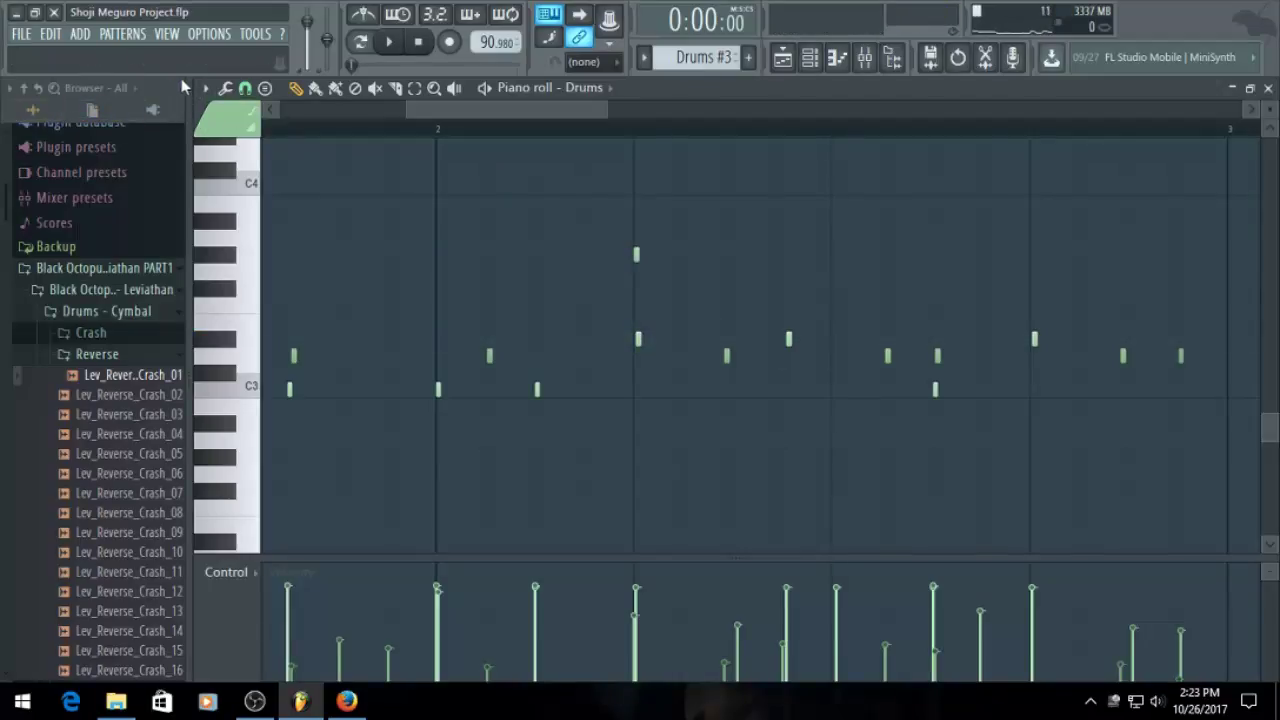
Set the piano roll snap to 1/6 step for finer placement of the drum notes in bar 2
{"action": "left_click", "coordinate": [212, 89]}
{"action": "mouse_move", "coordinate": [251, 219]}
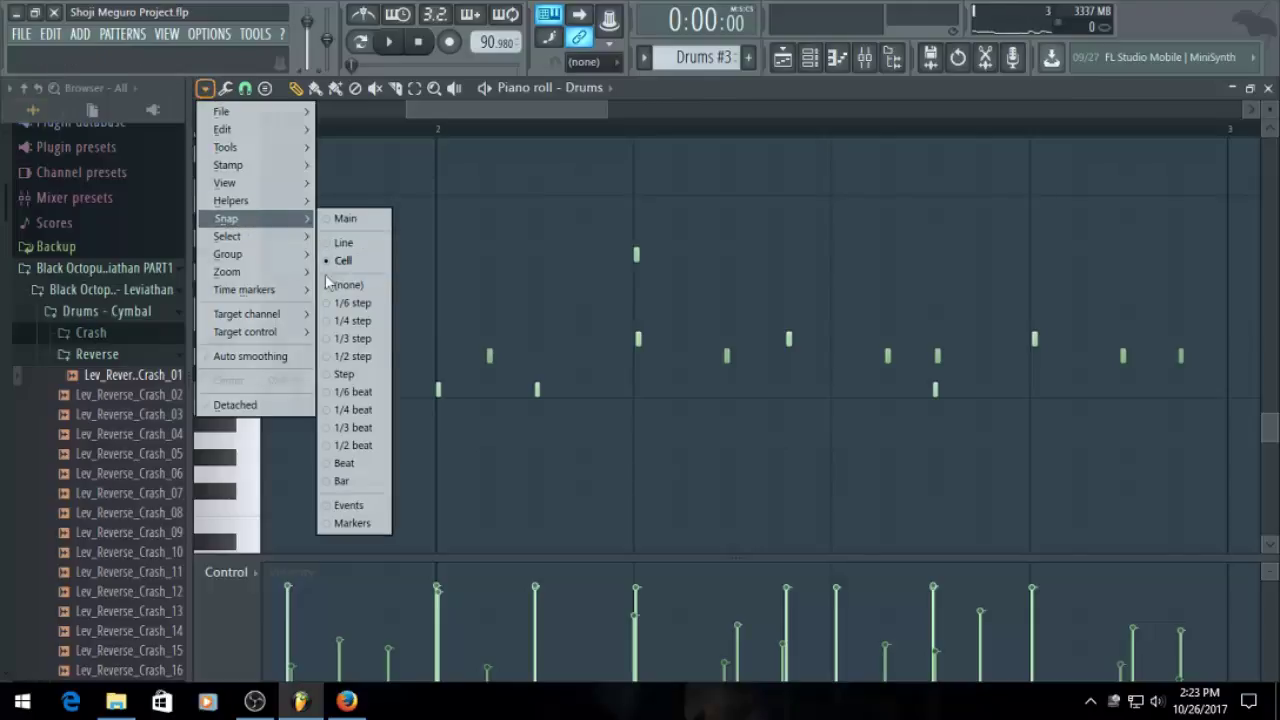
{"action": "left_click", "coordinate": [333, 303]}
{"action": "scroll", "coordinate": [614, 351], "scroll_direction": "up", "scroll_amount": 5}
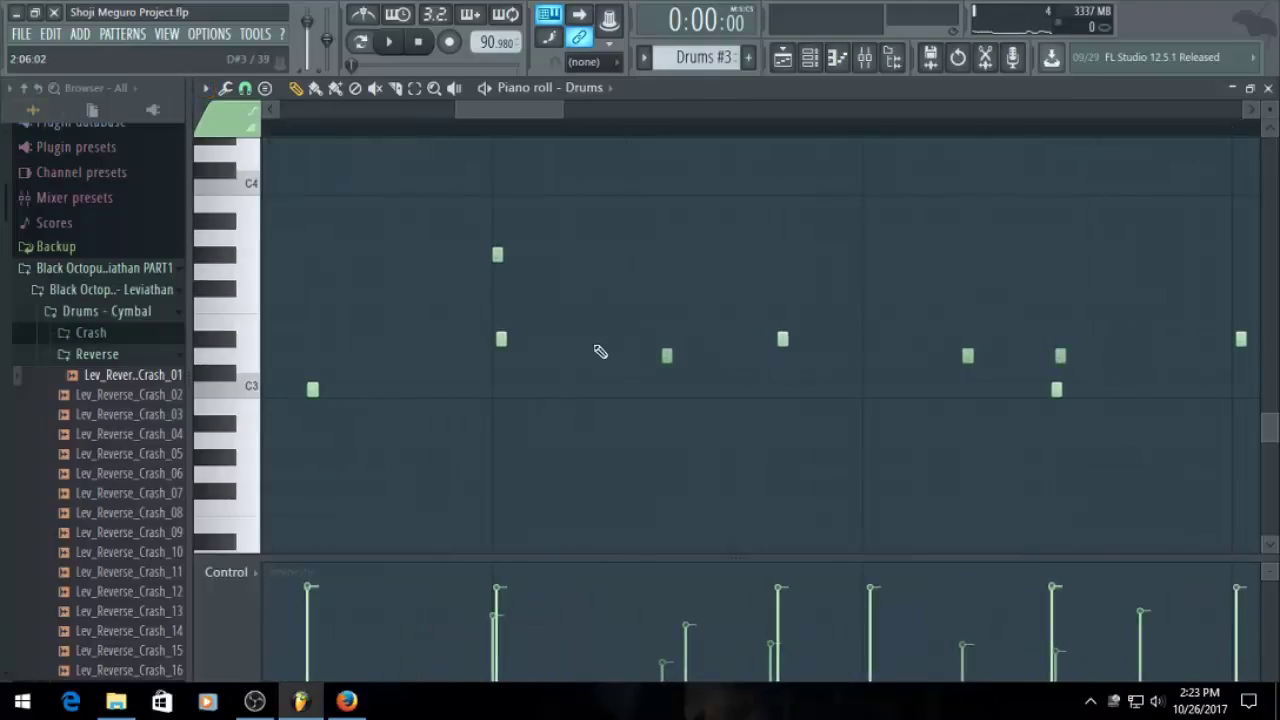
{"action": "mouse_move", "coordinate": [521, 110]}
{"action": "left_mouse_down"}
{"action": "mouse_move", "coordinate": [496, 116]}
{"action": "mouse_move", "coordinate": [508, 119]}
{"action": "left_mouse_up"}
{"action": "scroll", "coordinate": [718, 309], "scroll_direction": "up", "scroll_amount": 2}
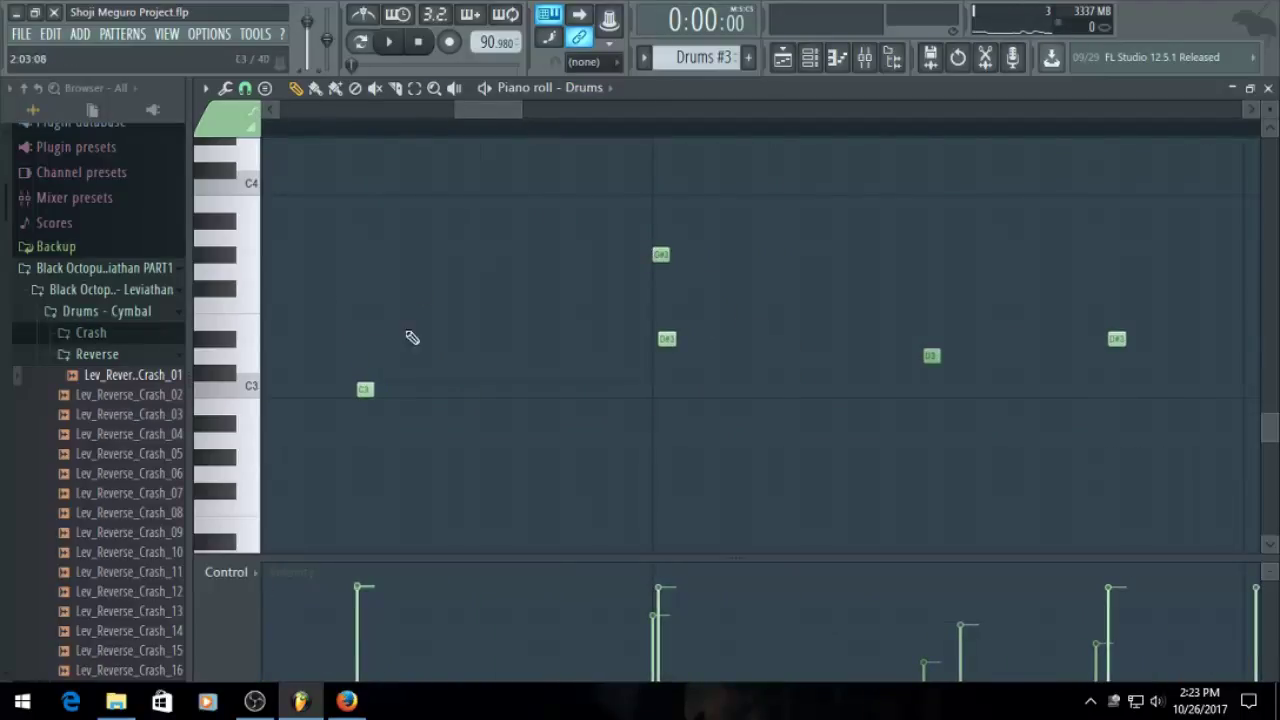
Try an extra D#3 hit in bar 2 just after the D3 note following beat 2, and play it back
{"action": "left_click", "coordinate": [366, 388]}
{"action": "left_click", "coordinate": [667, 339]}
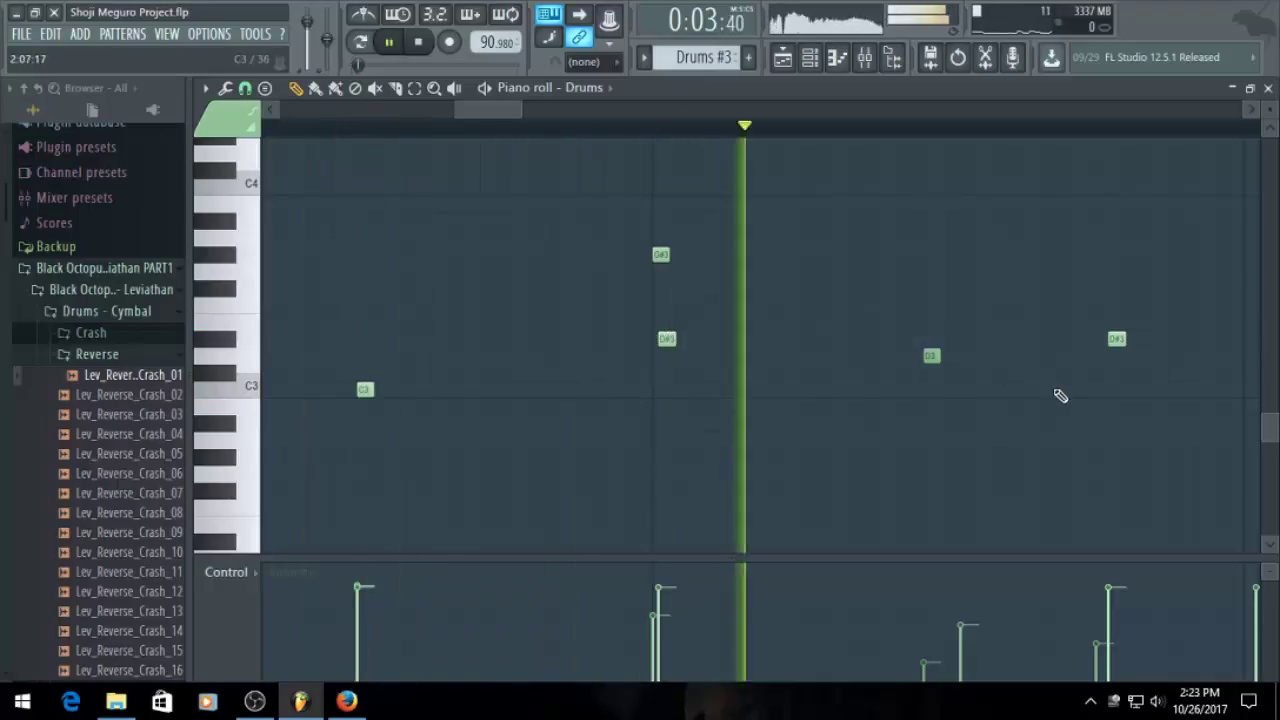
{"action": "key", "text": "space"}
{"action": "left_click", "coordinate": [980, 339]}
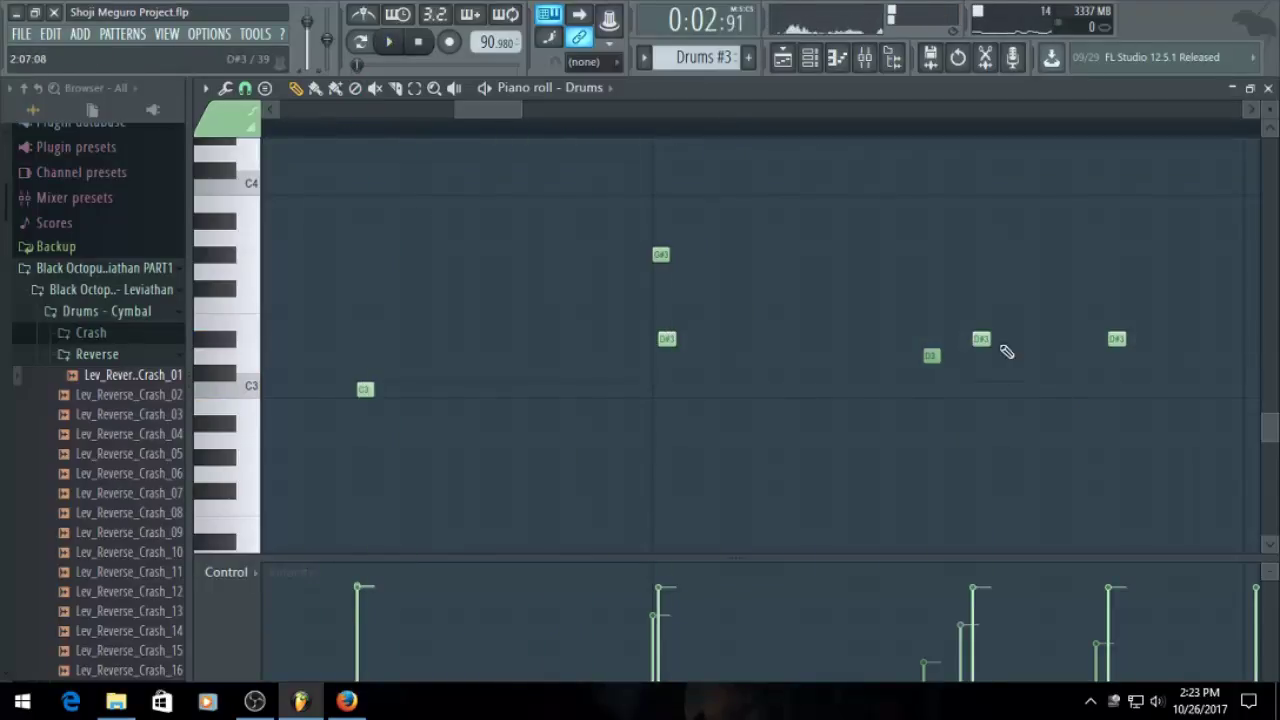
{"action": "key", "text": "space"}
{"action": "key", "text": "space"}
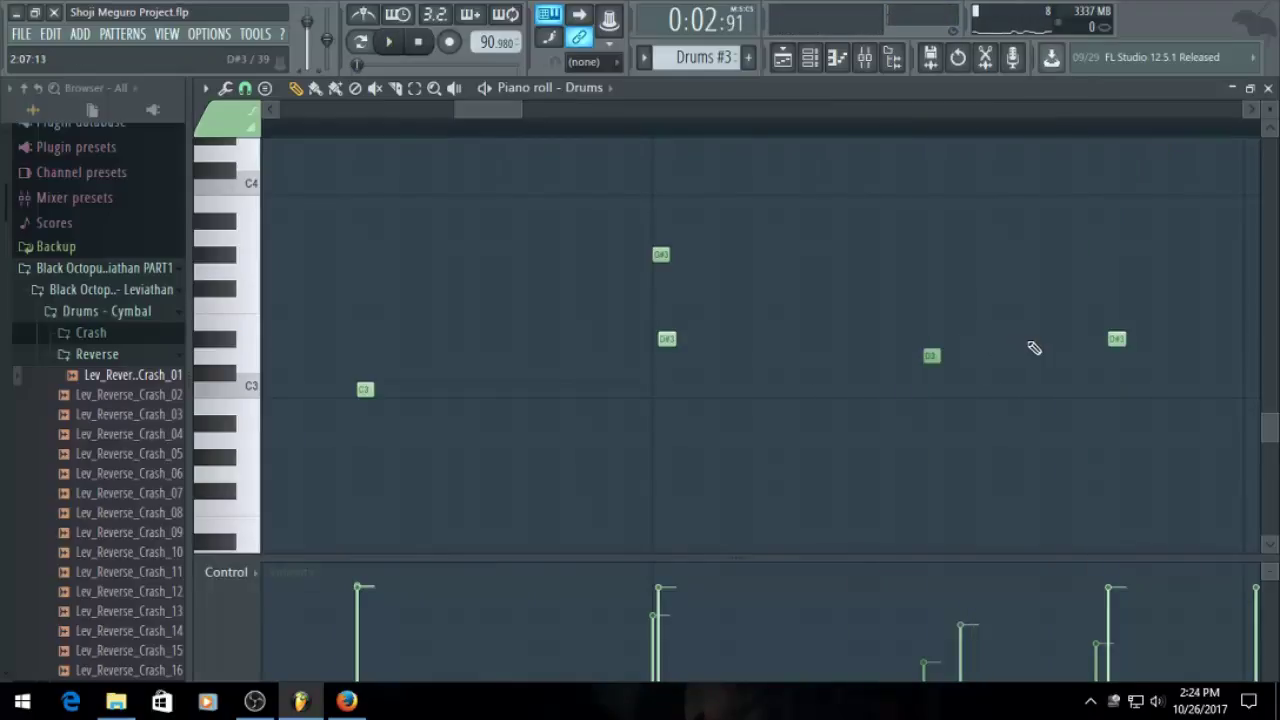
Add three quiet D#3 hits in quick succession between bar 2's D3 note and the next D#3 note, then audition them
{"action": "left_click", "coordinate": [1005, 339]}
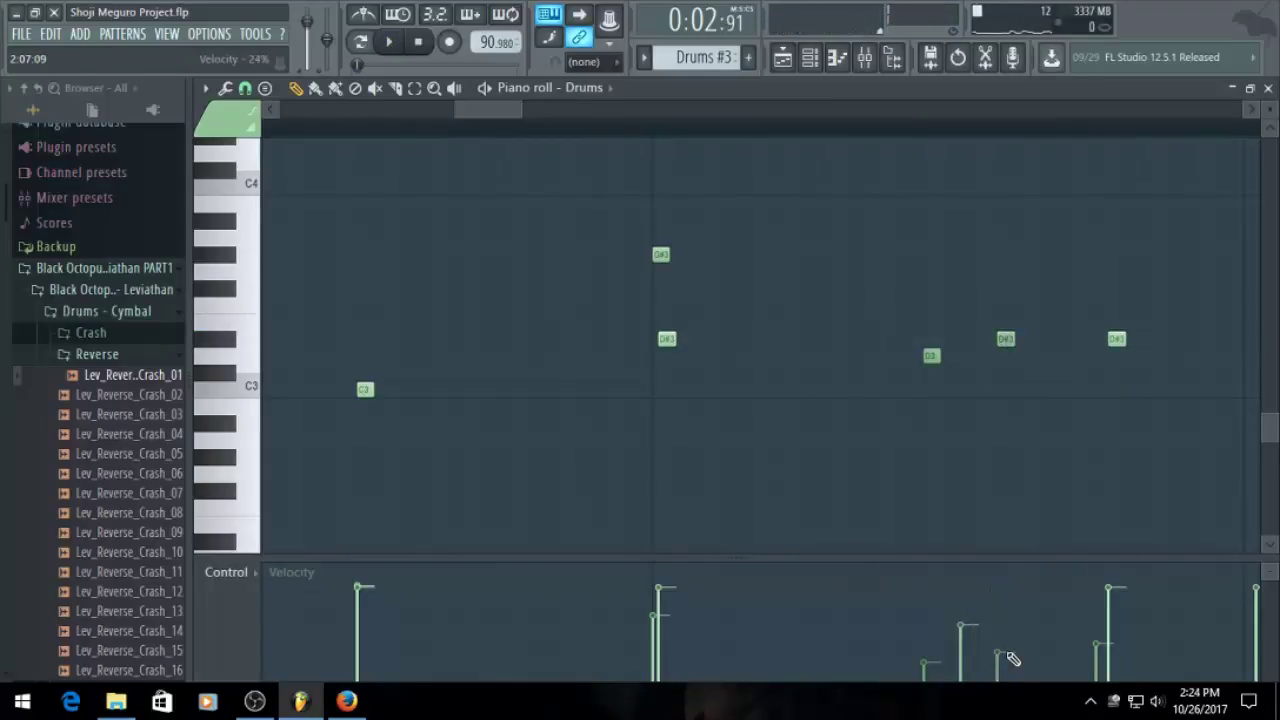
{"action": "scroll", "coordinate": [1030, 346], "scroll_direction": "up", "scroll_amount": 1}
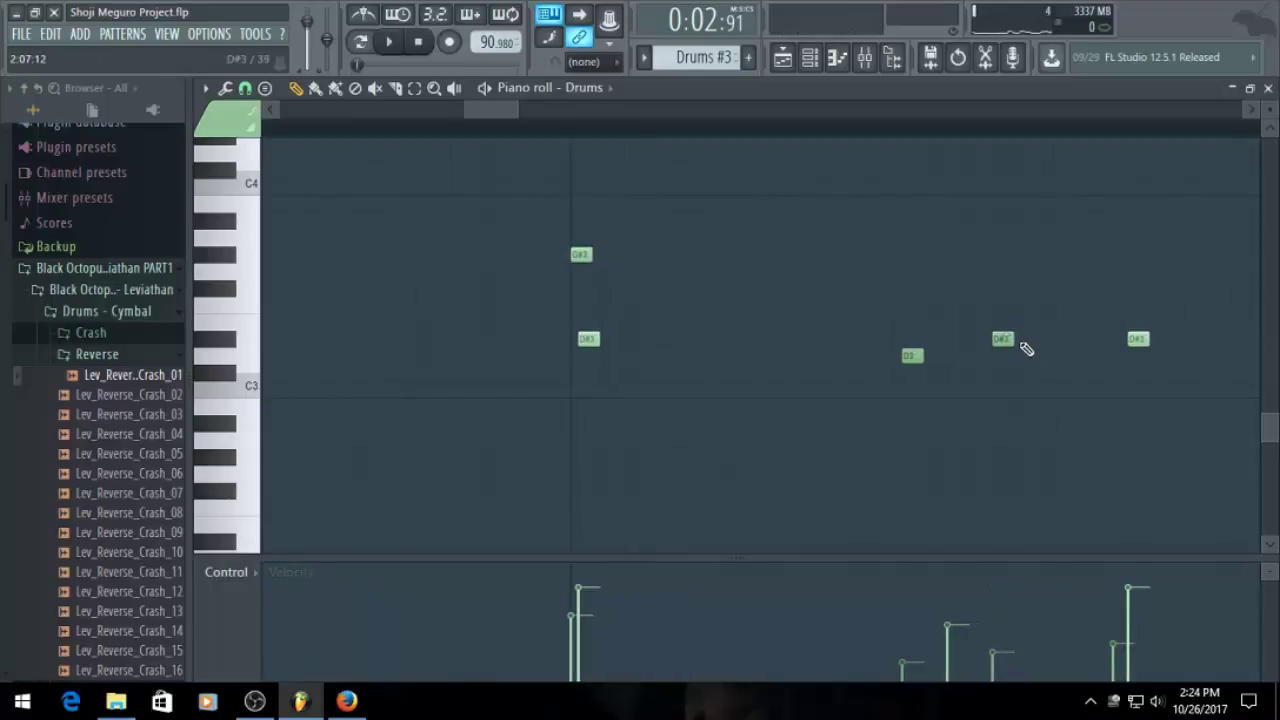
{"action": "left_click", "coordinate": [1026, 340]}
{"action": "key", "text": "space"}
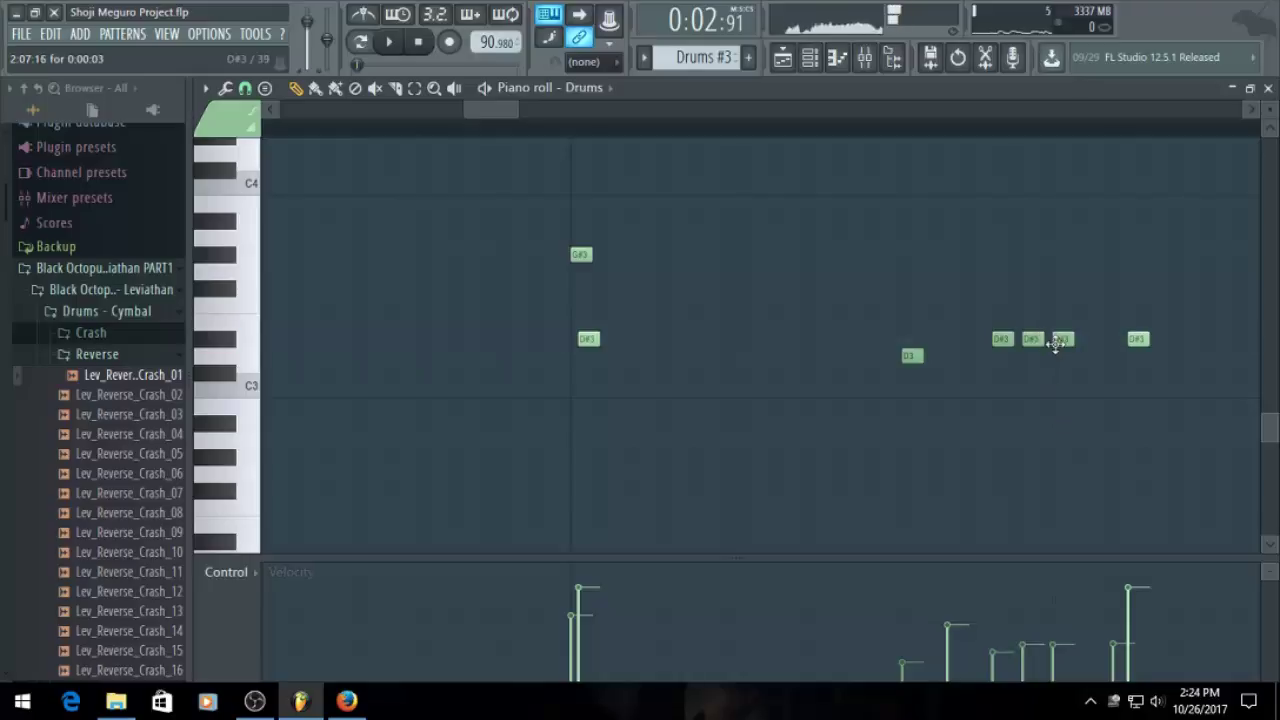
Lower the velocities of the three added D#3 hits, the third to about 17%, and slightly raise the following D#3's velocity while auditioning
{"action": "key", "text": "space"}
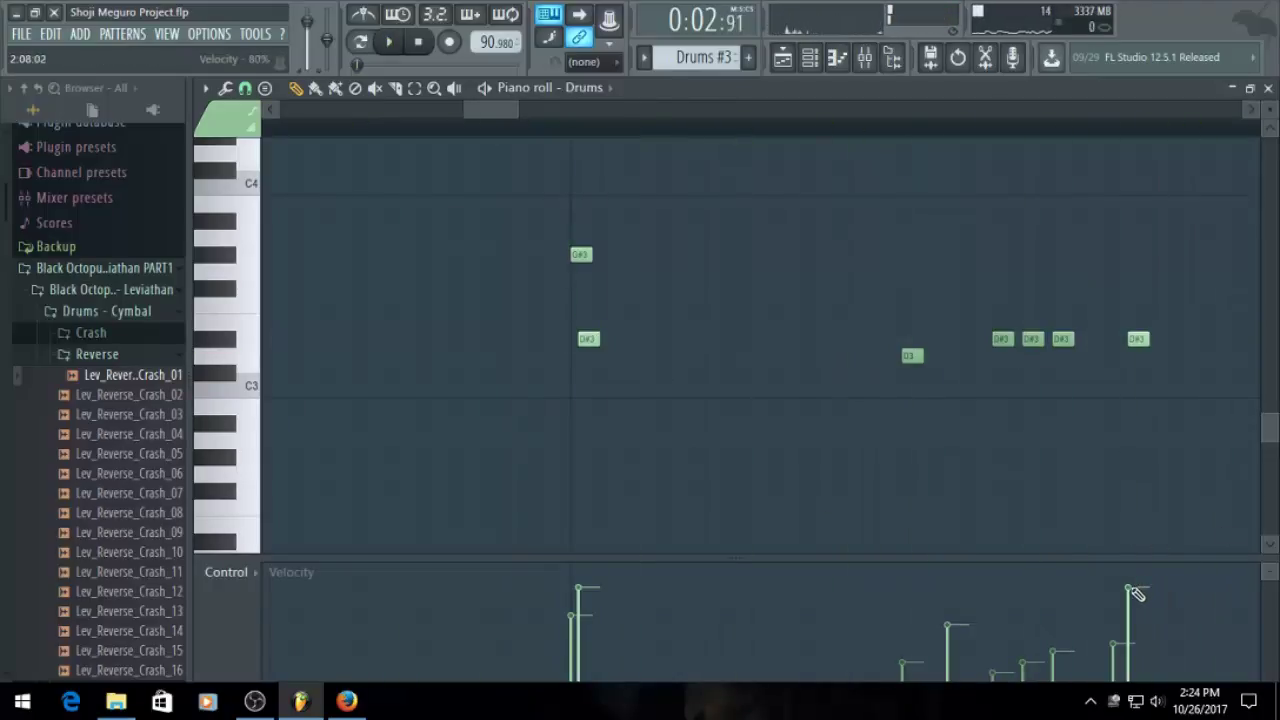
{"action": "key", "text": "space"}
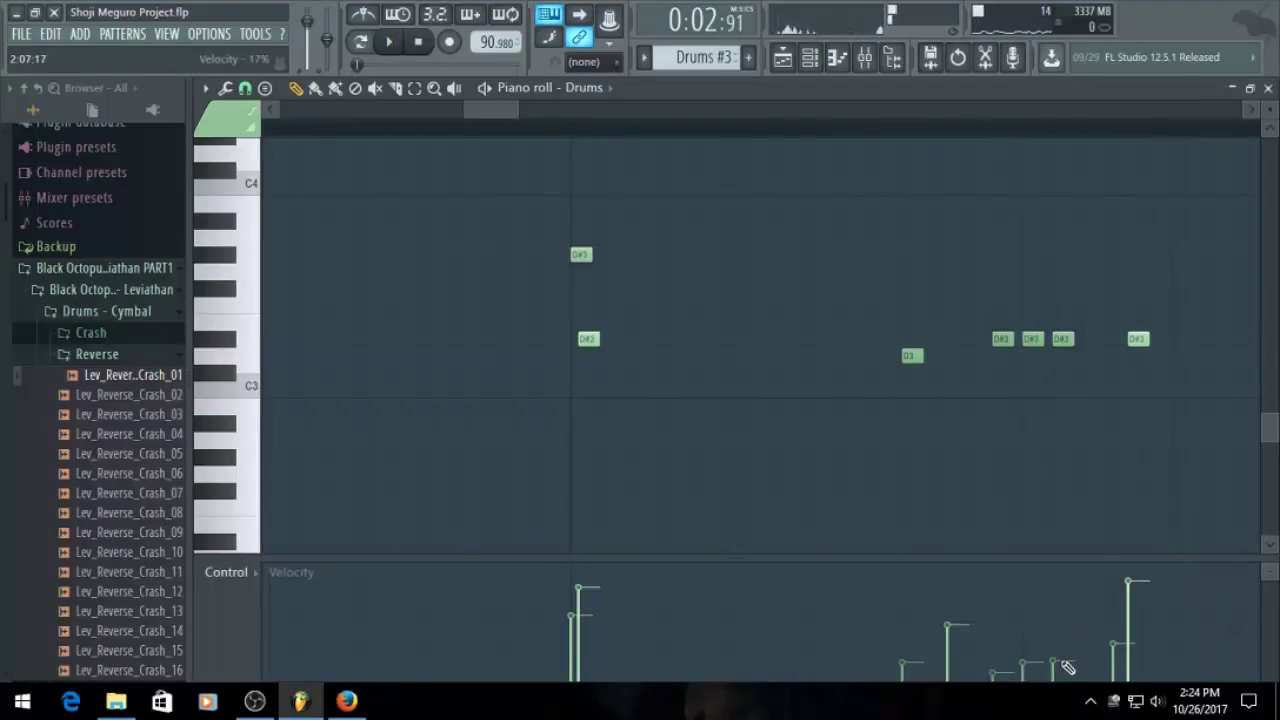
{"action": "key", "text": "space"}
Return to the playlist and replace the Drums clip at bar 5 with the Drums #3 pattern
{"action": "left_click", "coordinate": [808, 58]}
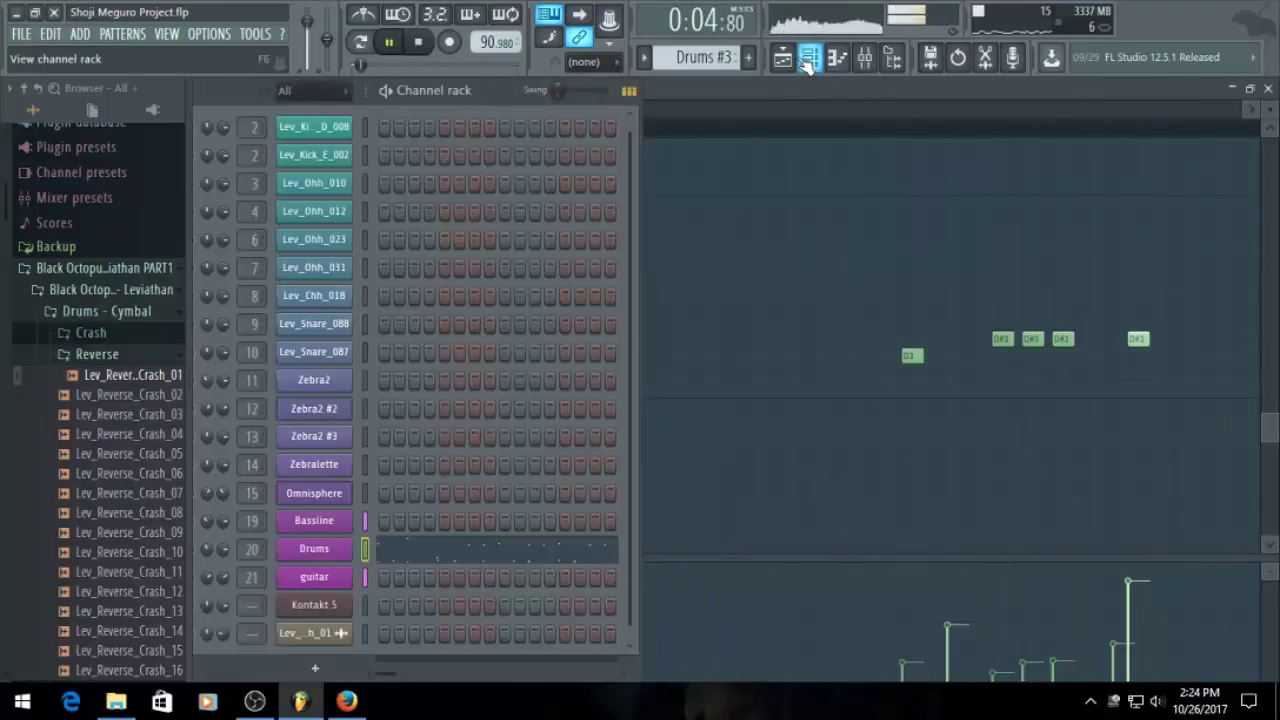
{"action": "left_click", "coordinate": [782, 58]}
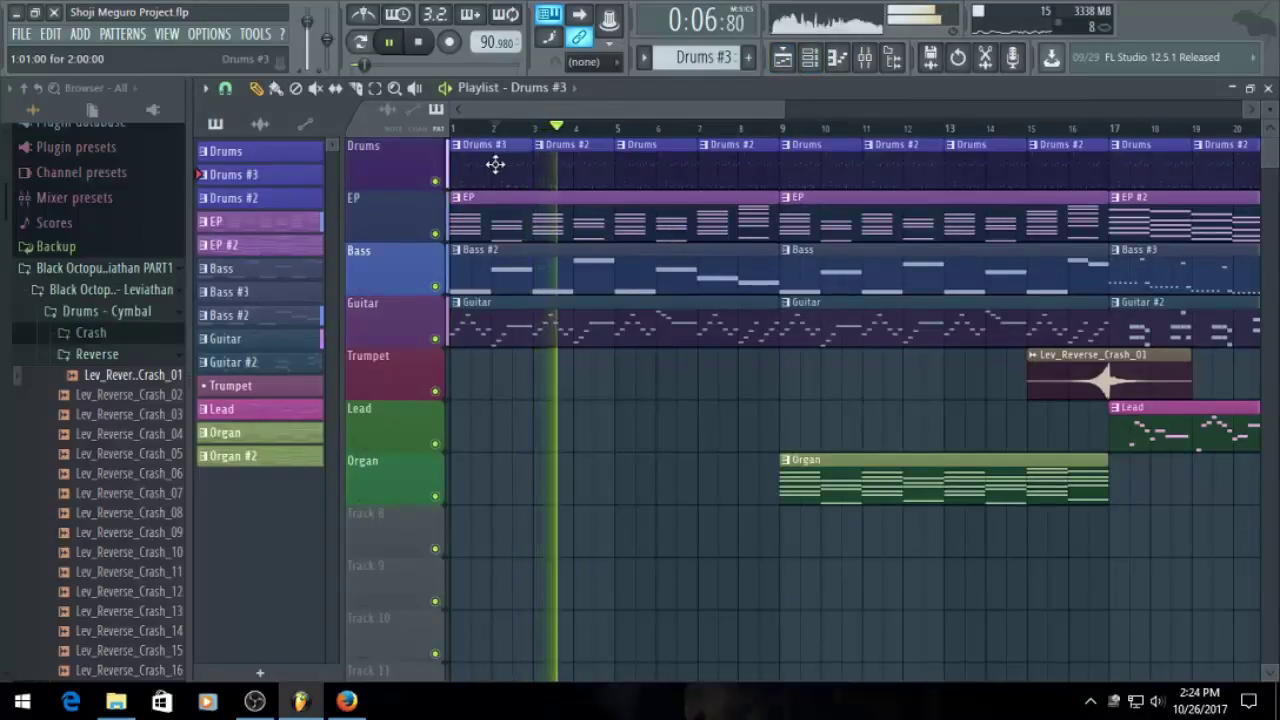
{"action": "right_click", "coordinate": [633, 178]}
{"action": "left_click", "coordinate": [630, 172]}
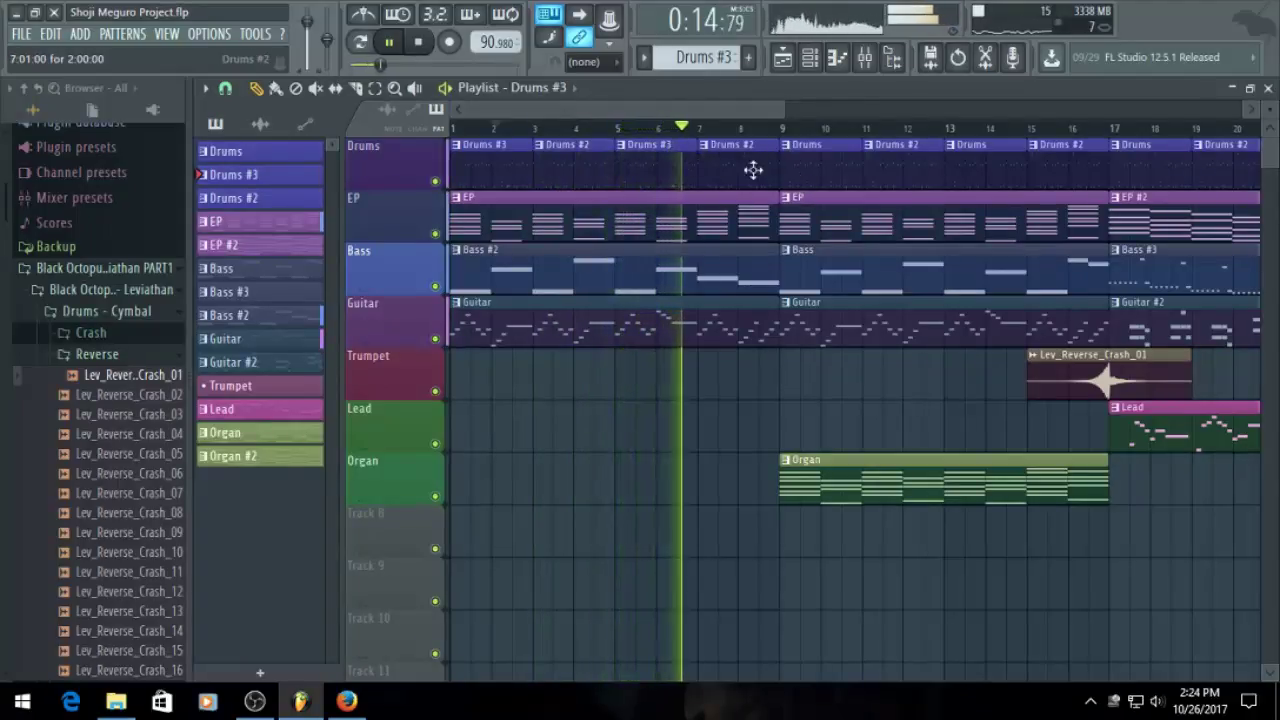
Stop playback, make the Drums #2 clip at bar 7 a unique pattern, and set the playhead just before it
{"action": "key", "text": "space"}
{"action": "right_click", "coordinate": [703, 157]}
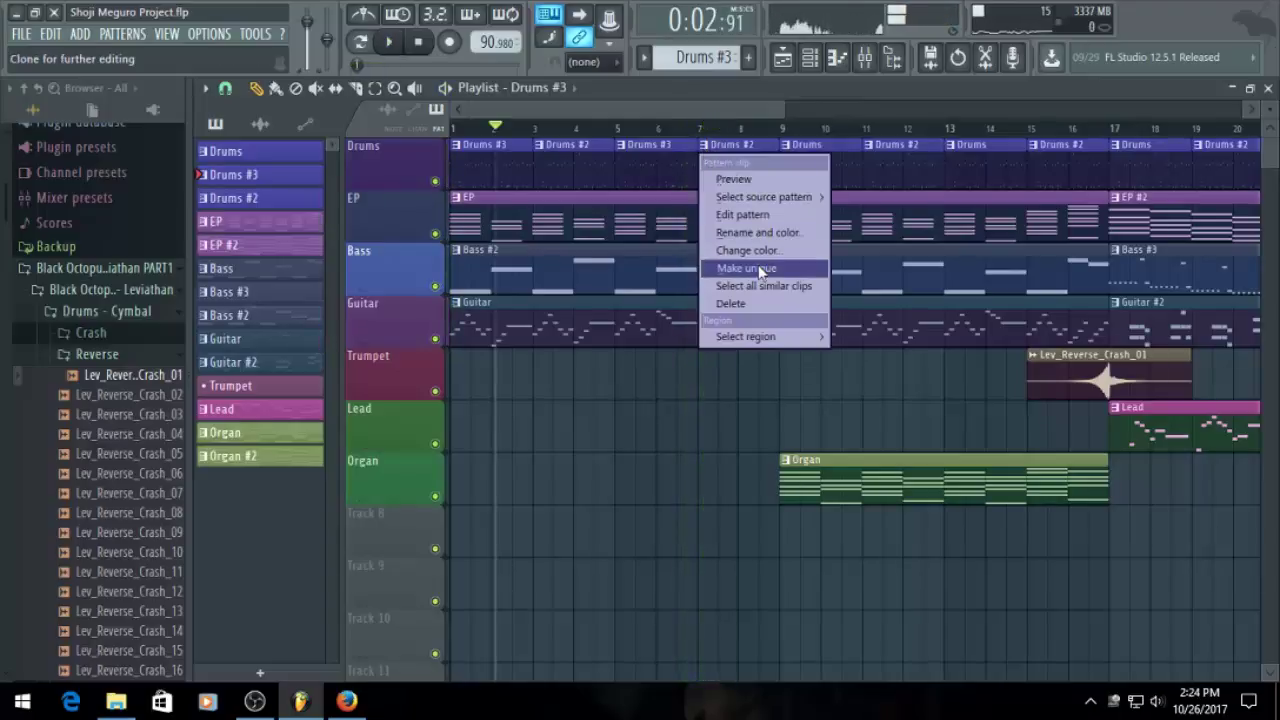
{"action": "left_click", "coordinate": [762, 271]}
{"action": "left_click", "coordinate": [703, 130]}
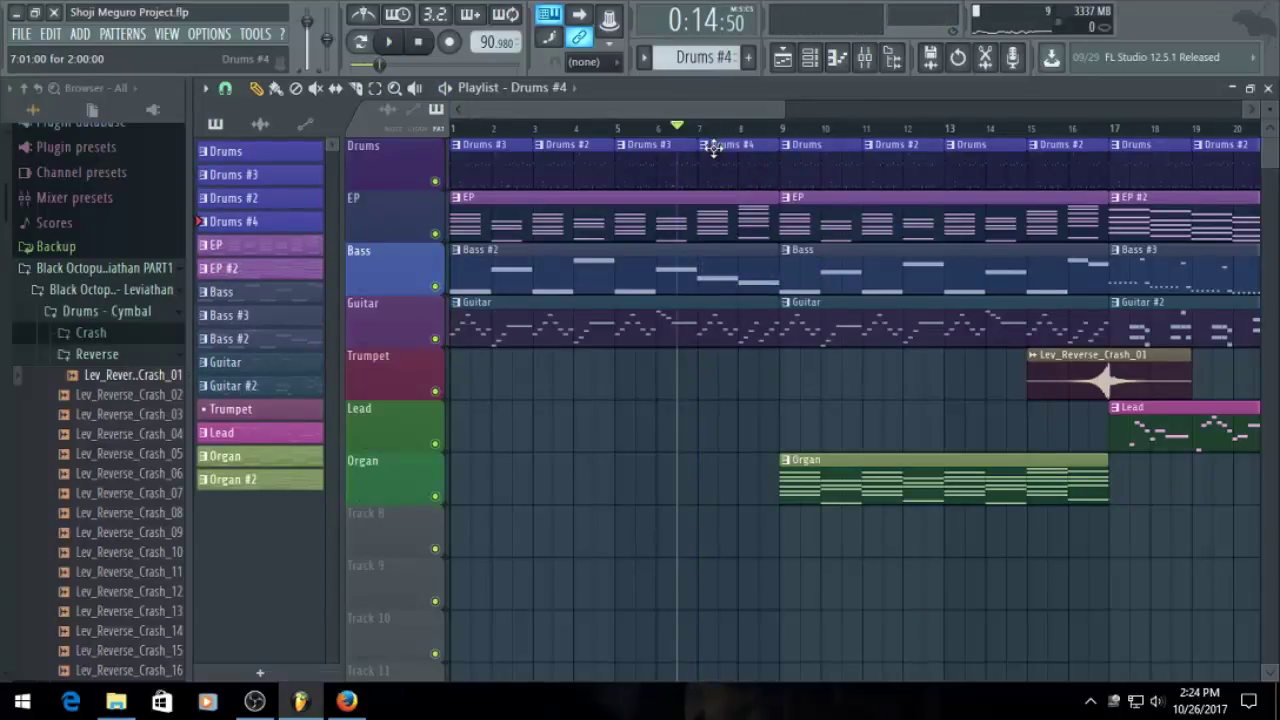
Add a C3 hit just ahead of step 12 in bar 1 of the new pattern's drum notes, auditioning the result
{"action": "left_click", "coordinate": [811, 60]}
{"action": "left_click", "coordinate": [836, 57]}
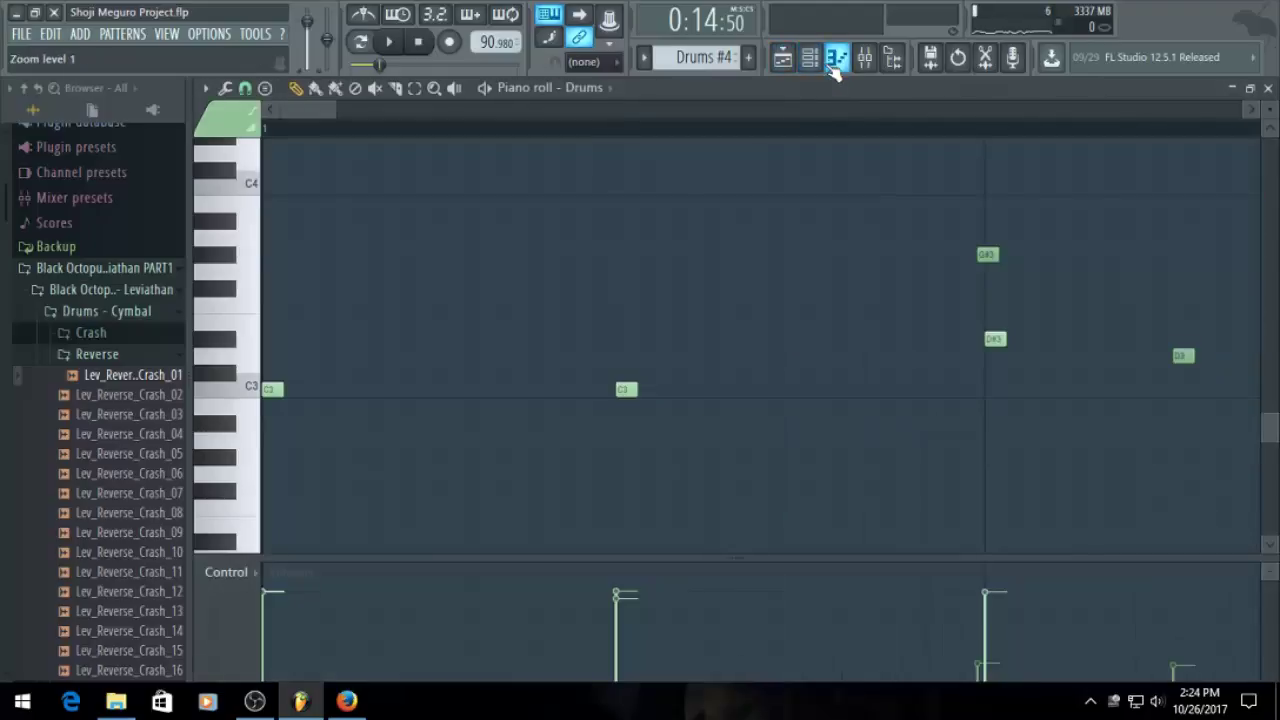
{"action": "scroll", "coordinate": [700, 272], "scroll_direction": "down", "scroll_amount": 4}
{"action": "scroll", "coordinate": [688, 350], "scroll_direction": "up", "scroll_amount": 6}
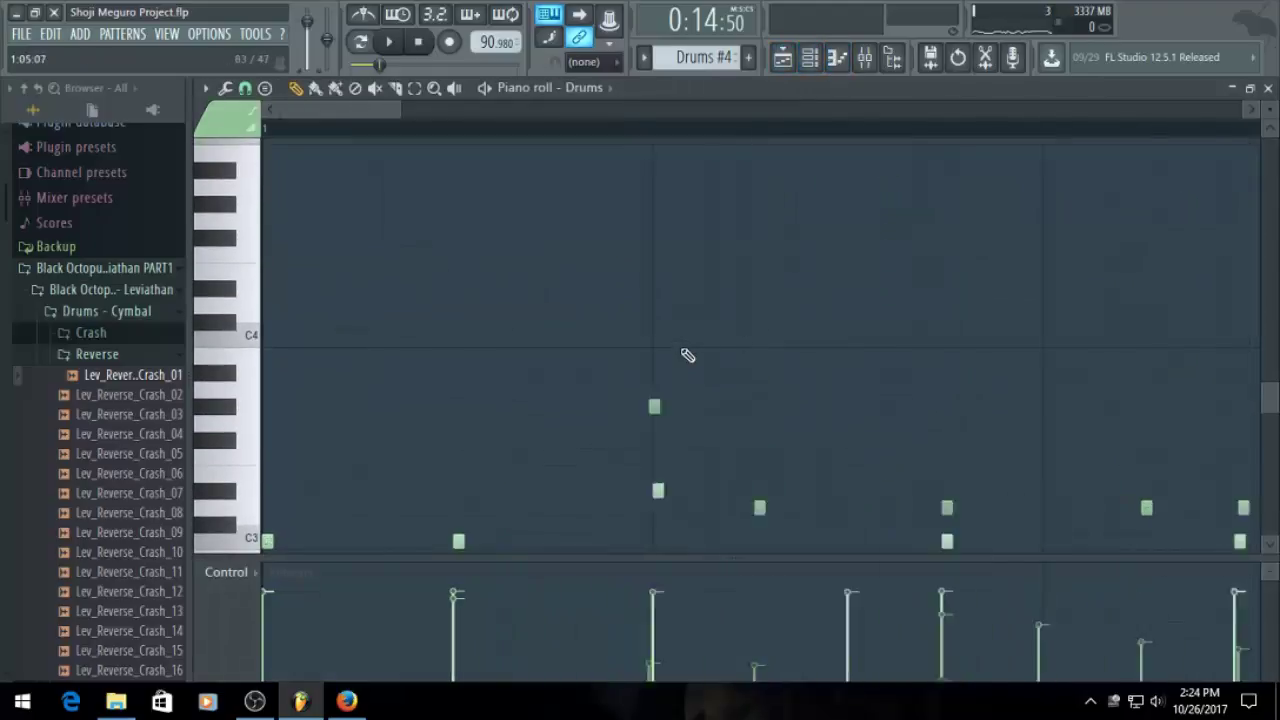
{"action": "scroll", "coordinate": [690, 340], "scroll_direction": "down", "scroll_amount": 6}
{"action": "scroll", "coordinate": [220, 330], "scroll_direction": "up", "scroll_amount": 2}
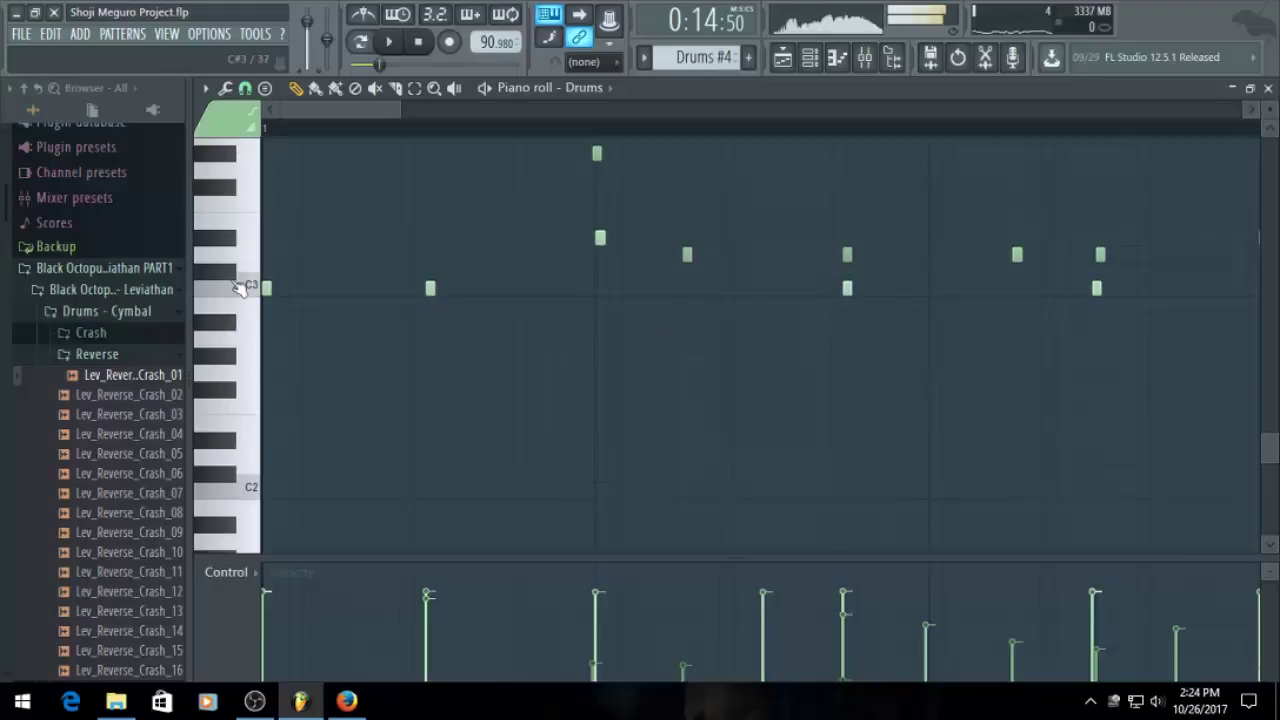
{"action": "scroll", "coordinate": [412, 298], "scroll_direction": "up", "scroll_amount": 2}
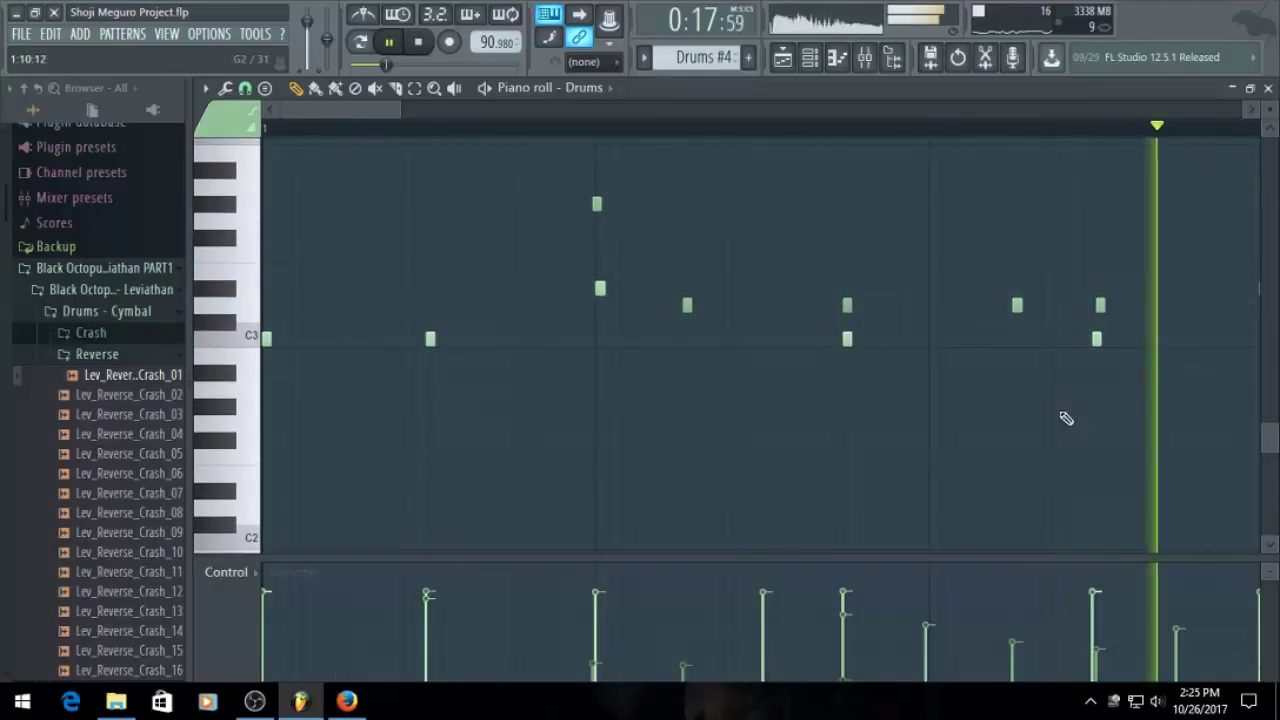
{"action": "key", "text": "space"}
{"action": "scroll", "coordinate": [1100, 340], "scroll_direction": "up", "scroll_amount": 3}
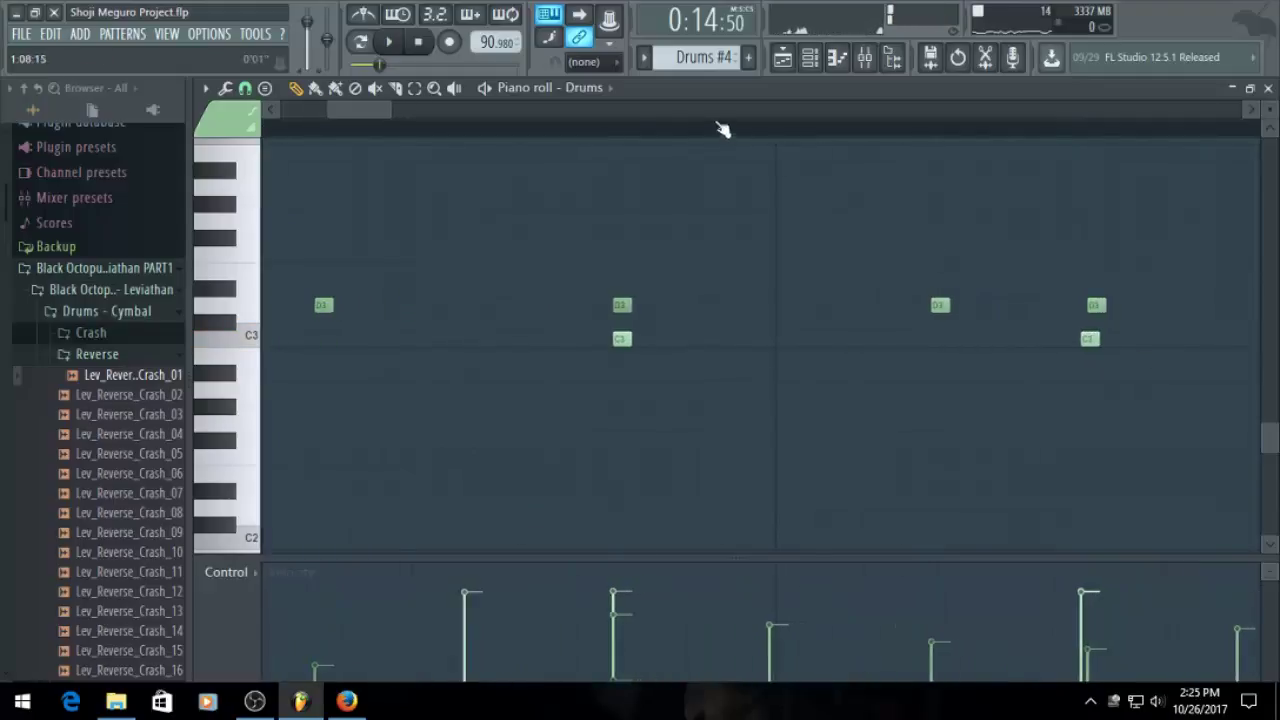
{"action": "left_click_drag", "start_coordinate": [354, 116], "coordinate": [379, 116]}
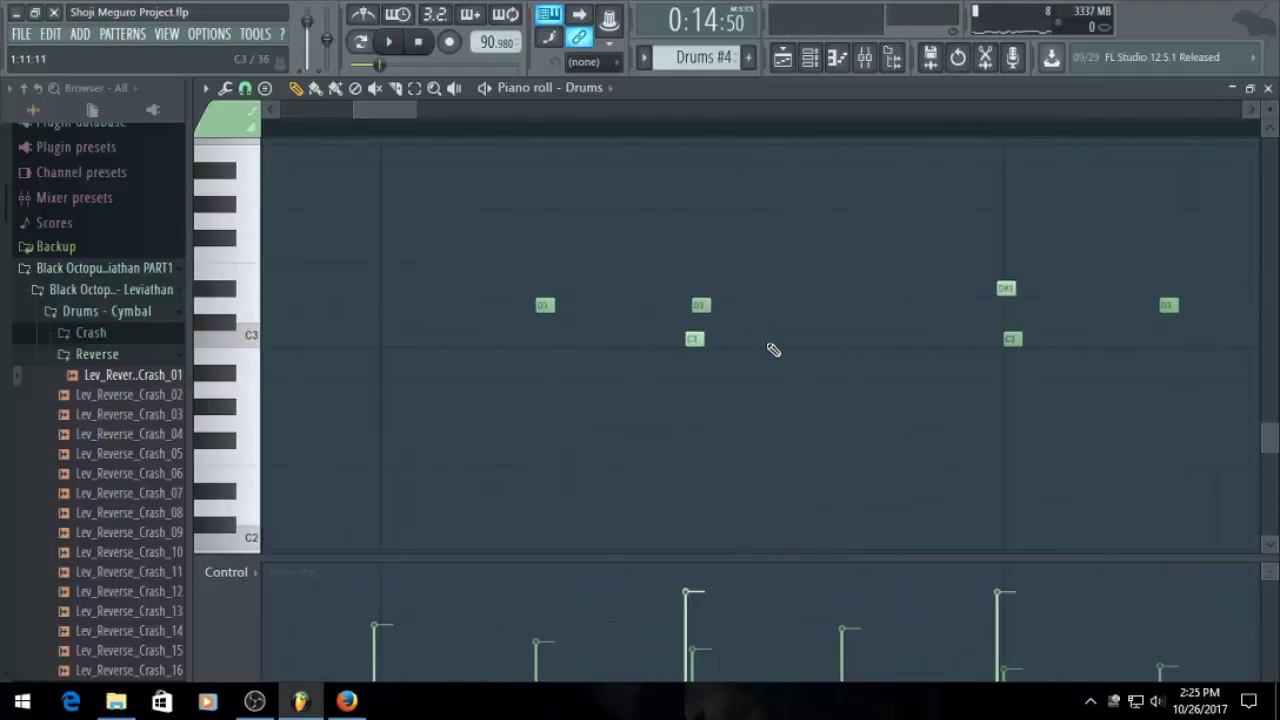
{"action": "left_click", "coordinate": [850, 340]}
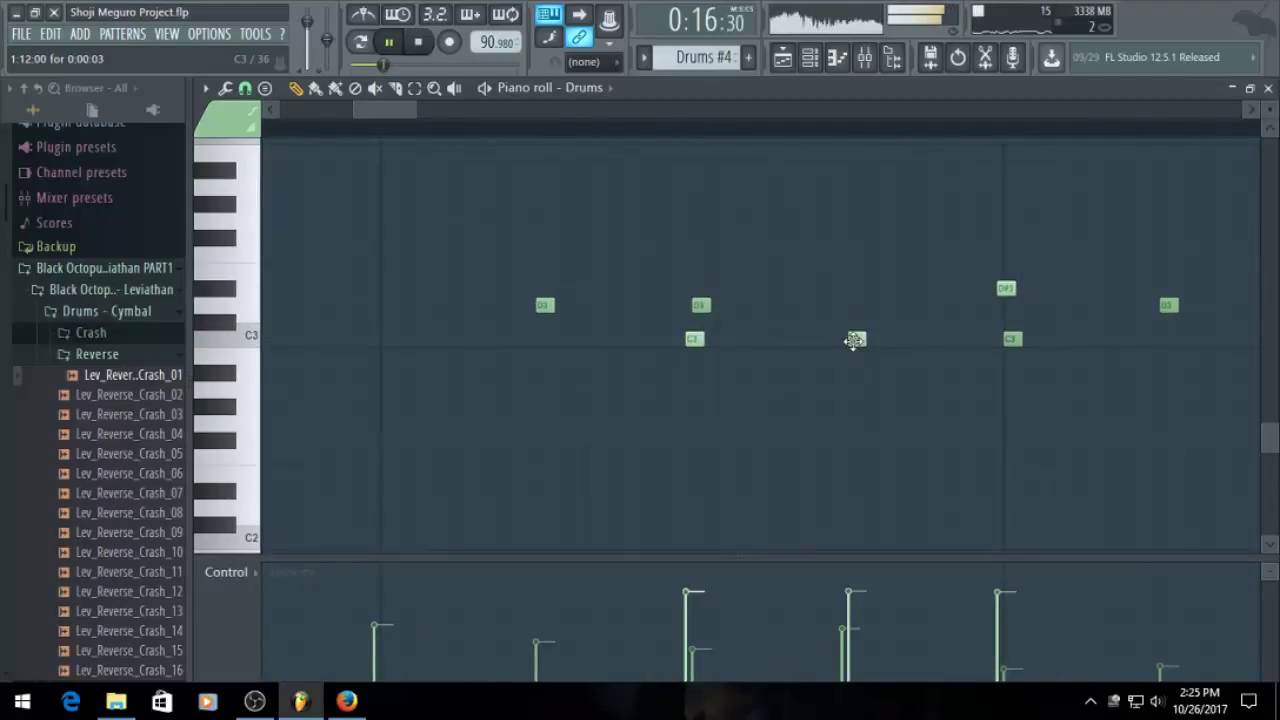
{"action": "mouse_move", "coordinate": [852, 340]}
{"action": "left_mouse_down"}
{"action": "mouse_move", "coordinate": [868, 344]}
{"action": "mouse_move", "coordinate": [830, 340]}
{"action": "left_mouse_up"}
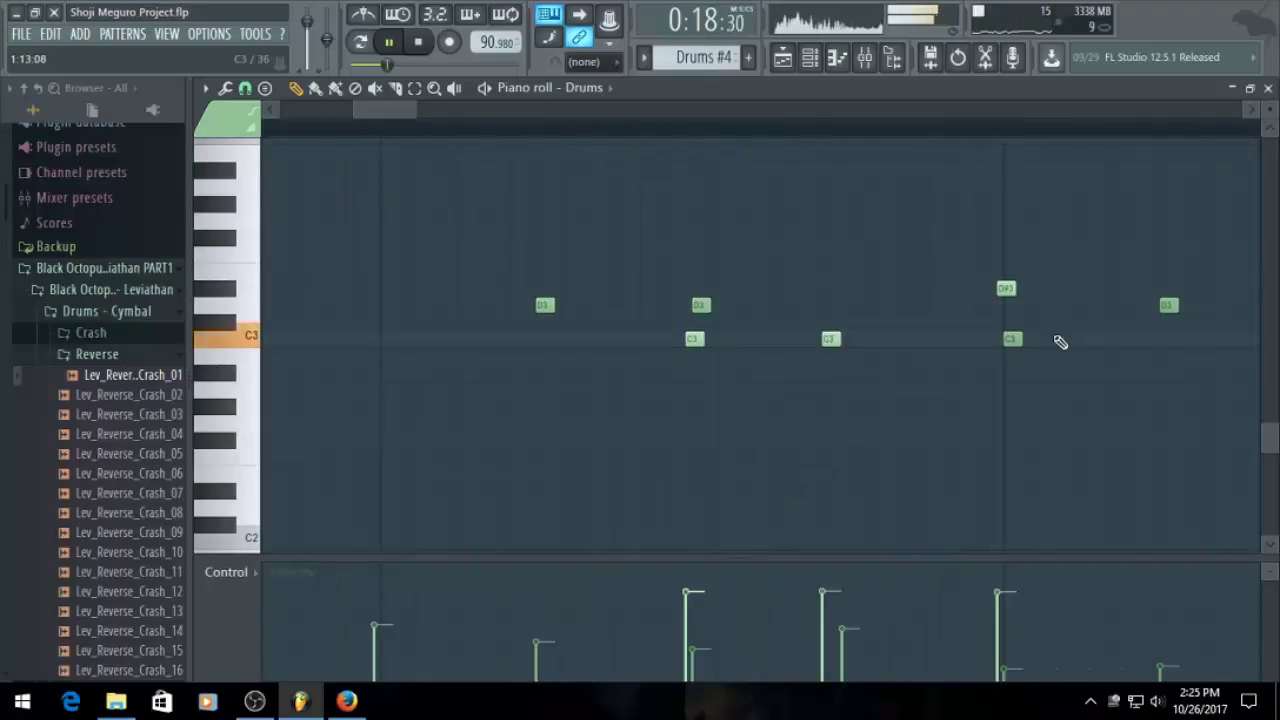
Return to the playlist and duplicate the four drum clips of bars 1–8 into bars 9–16
{"action": "left_click", "coordinate": [783, 57]}
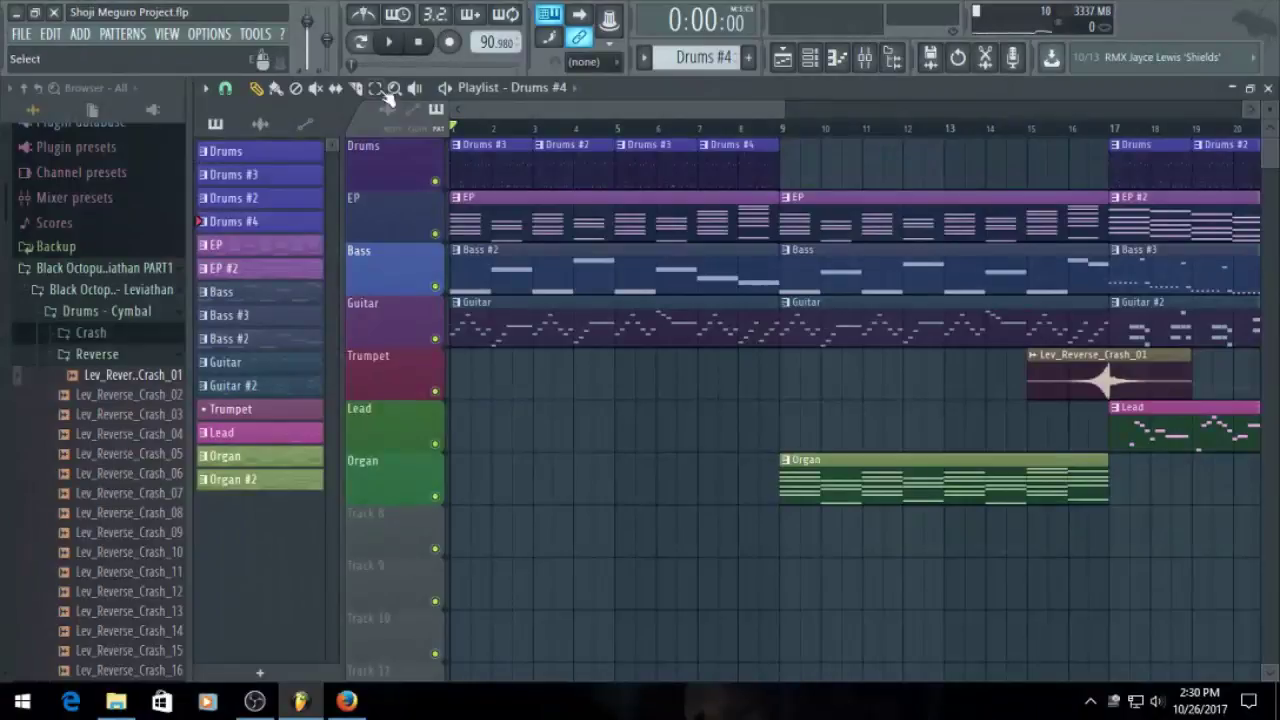
{"action": "left_click_drag", "start_coordinate": [757, 157], "coordinate": [505, 172]}
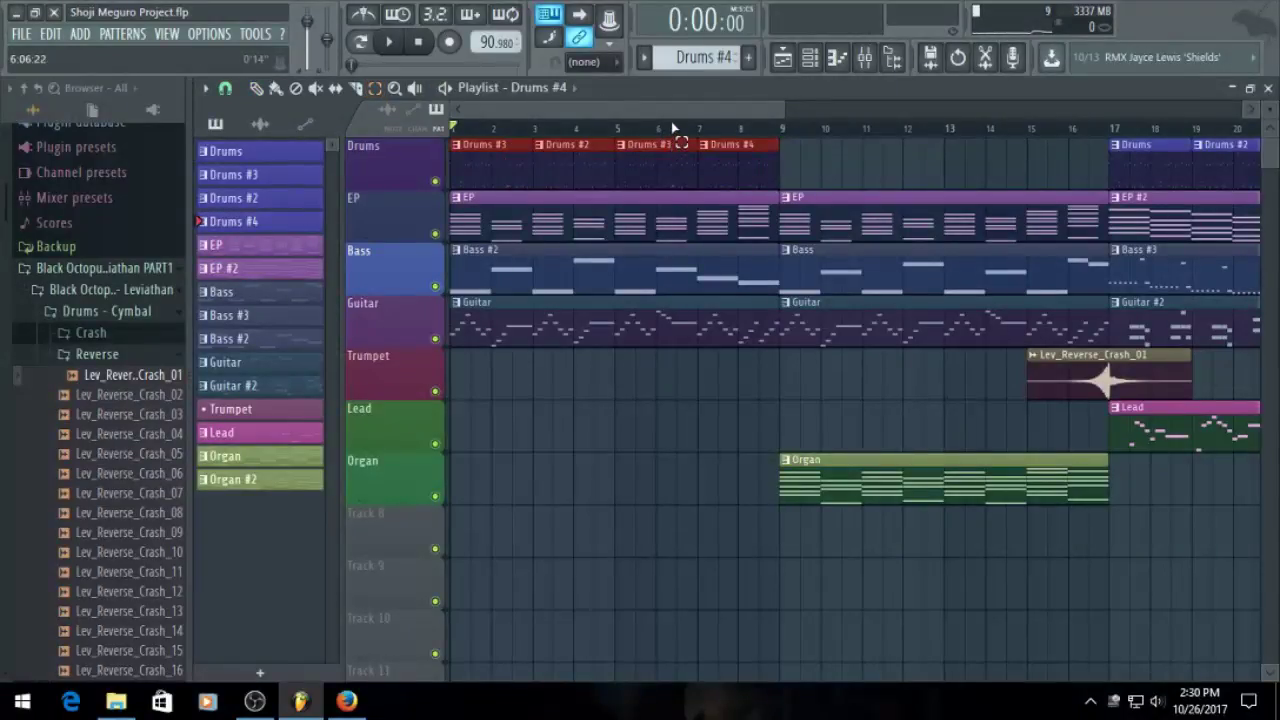
{"action": "key", "text": "ctrl+b"}
{"action": "scroll", "coordinate": [907, 160], "scroll_direction": "down", "scroll_amount": 5, "text": "ctrl"}
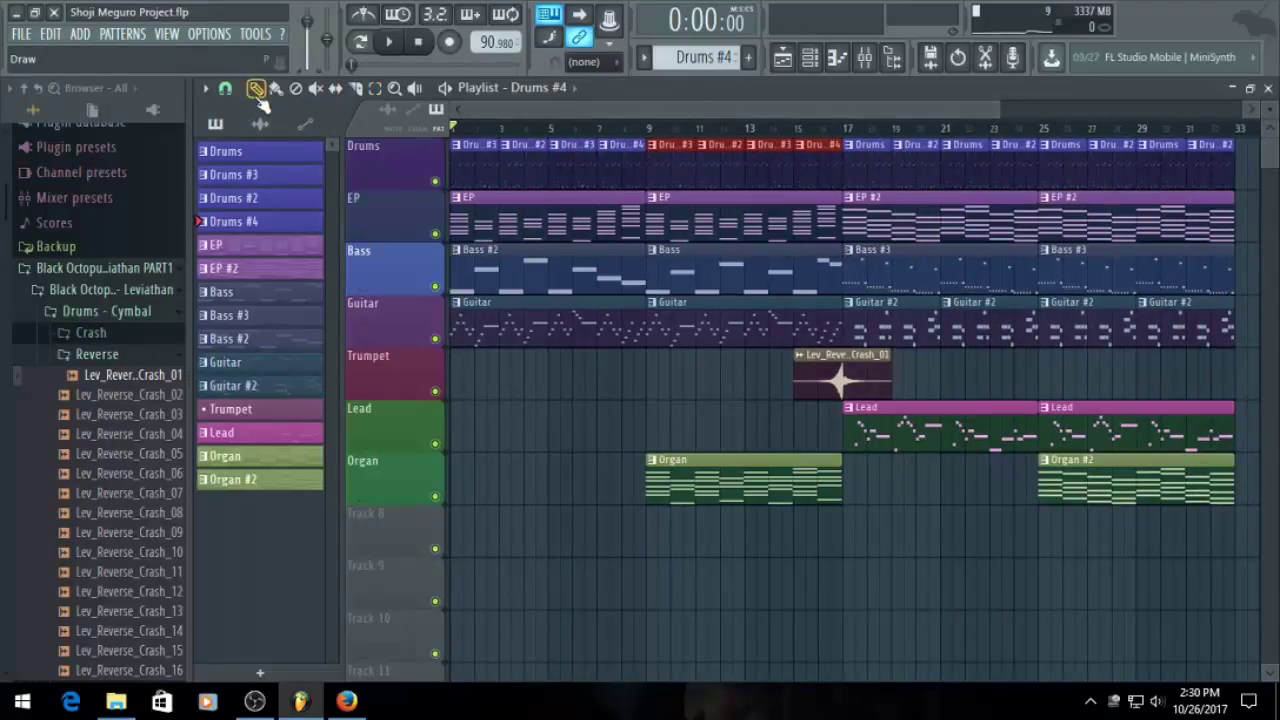
Audition the arrangement from the end of bar 8 into the section starting at bar 17, saving the project along the way
{"action": "left_click", "coordinate": [643, 128]}
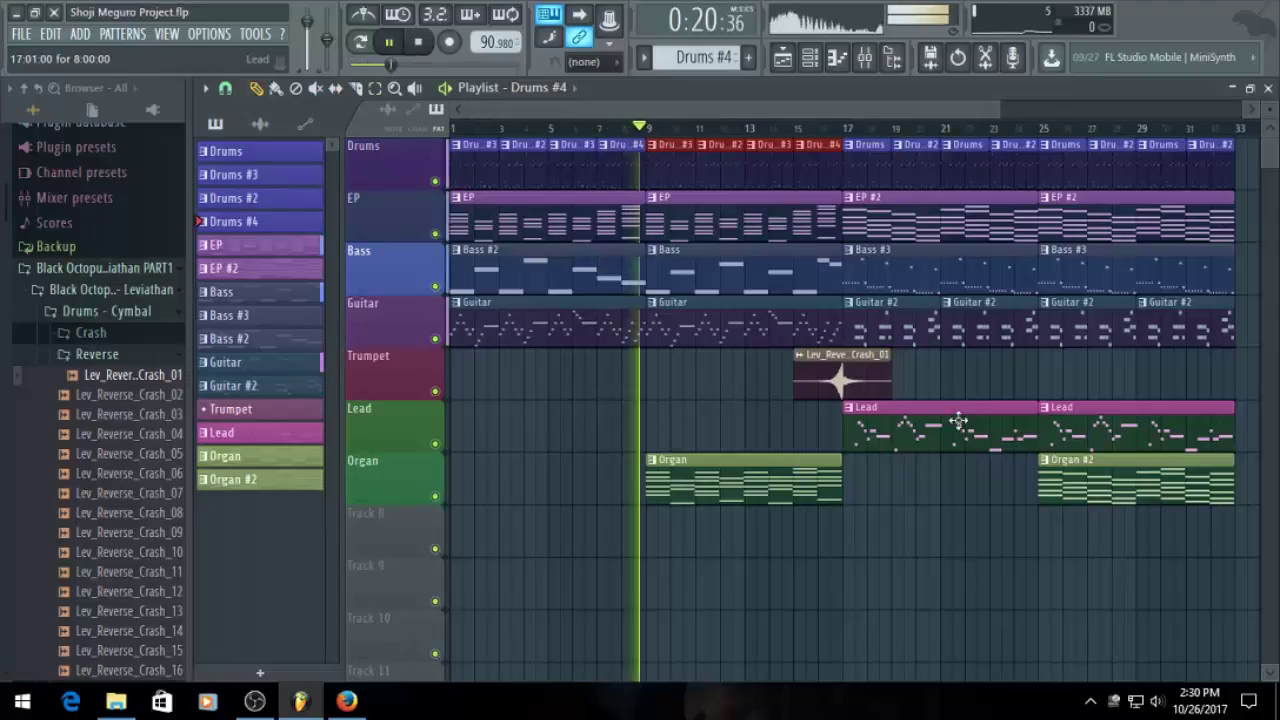
{"action": "scroll", "coordinate": [736, 253], "scroll_direction": "up", "scroll_amount": 5, "text": "ctrl"}
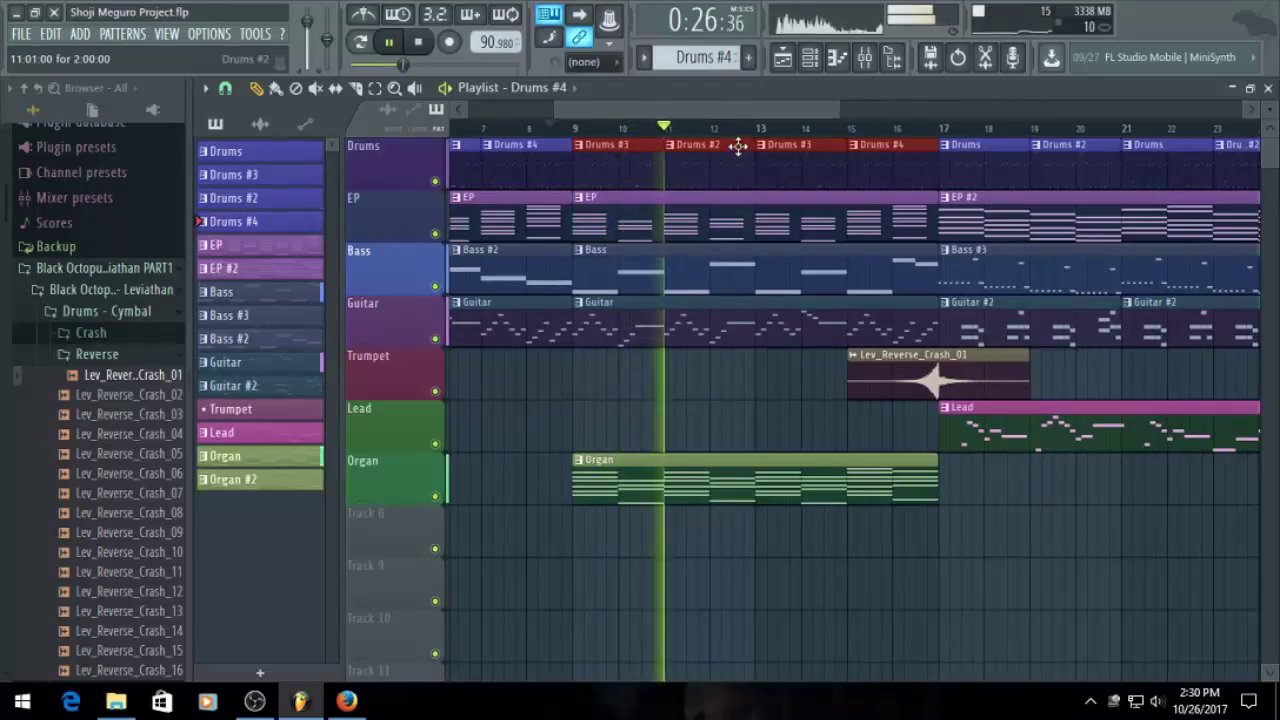
{"action": "key", "text": "ctrl+s"}
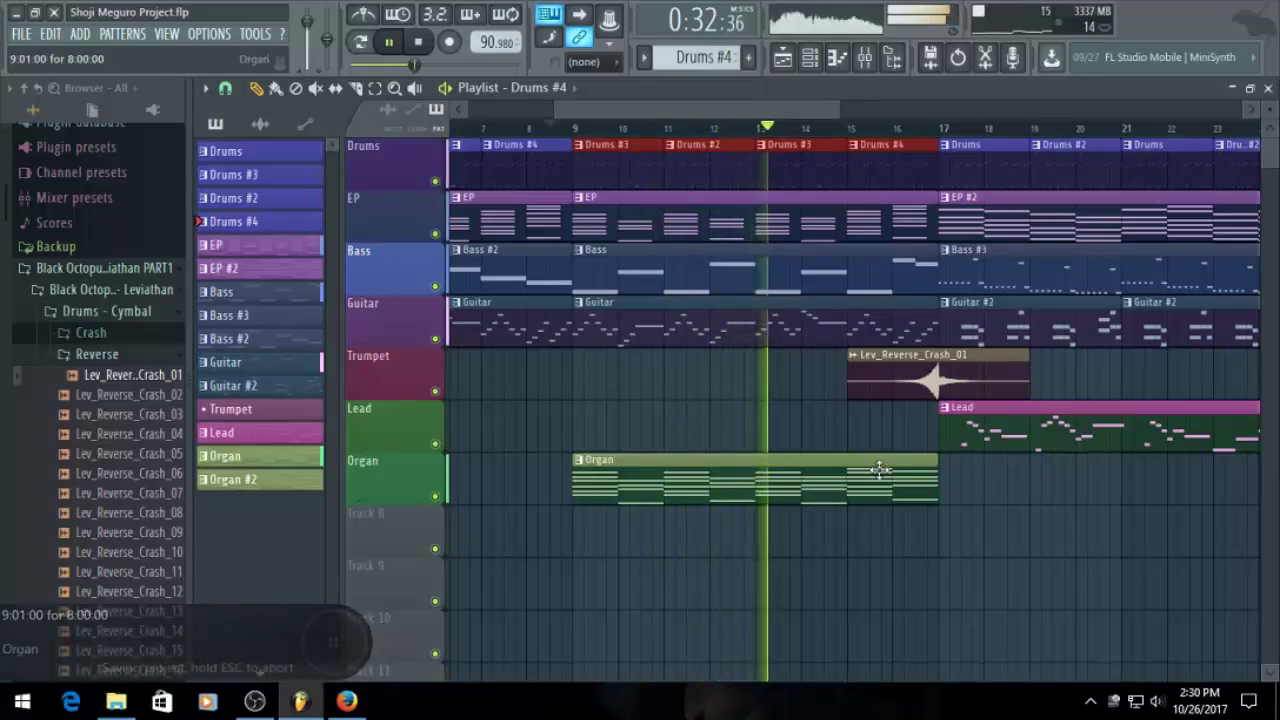
{"action": "left_click_drag", "start_coordinate": [751, 107], "coordinate": [860, 141]}
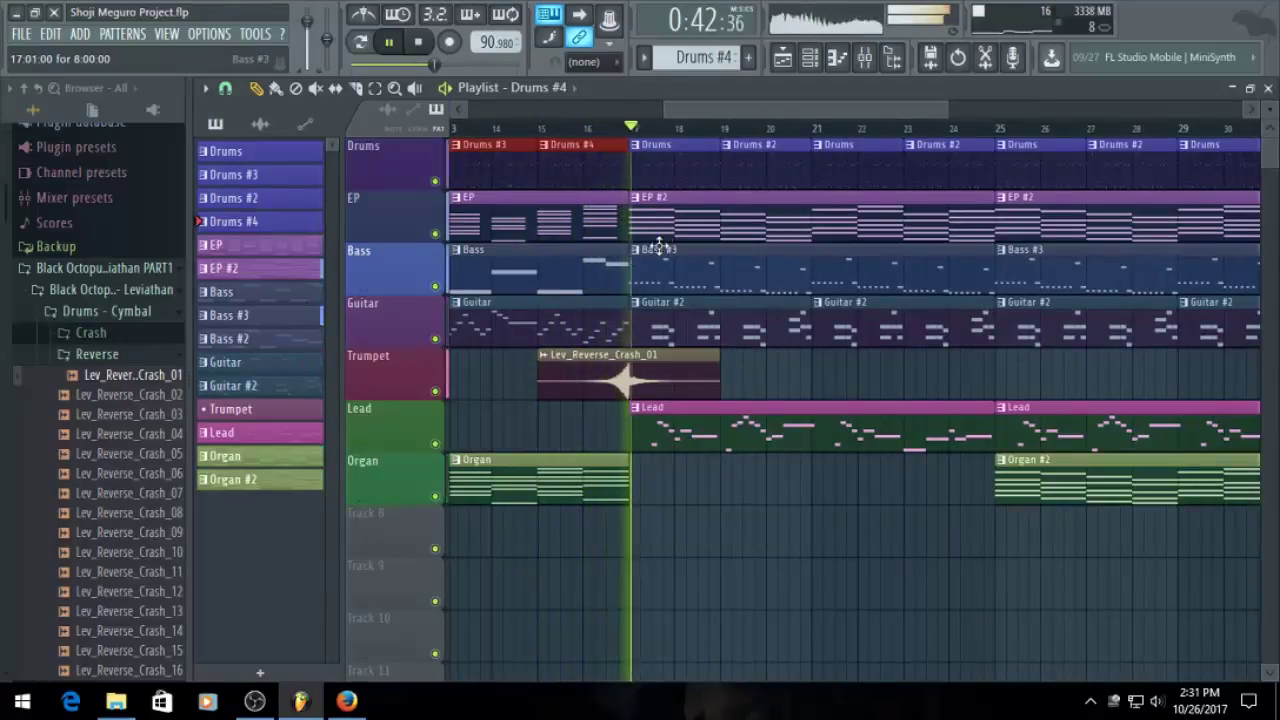
{"action": "key", "text": "ctrl+s"}
{"action": "left_click_drag", "start_coordinate": [871, 111], "coordinate": [887, 114]}
{"action": "scroll", "coordinate": [757, 222], "scroll_direction": "down", "scroll_amount": 1}
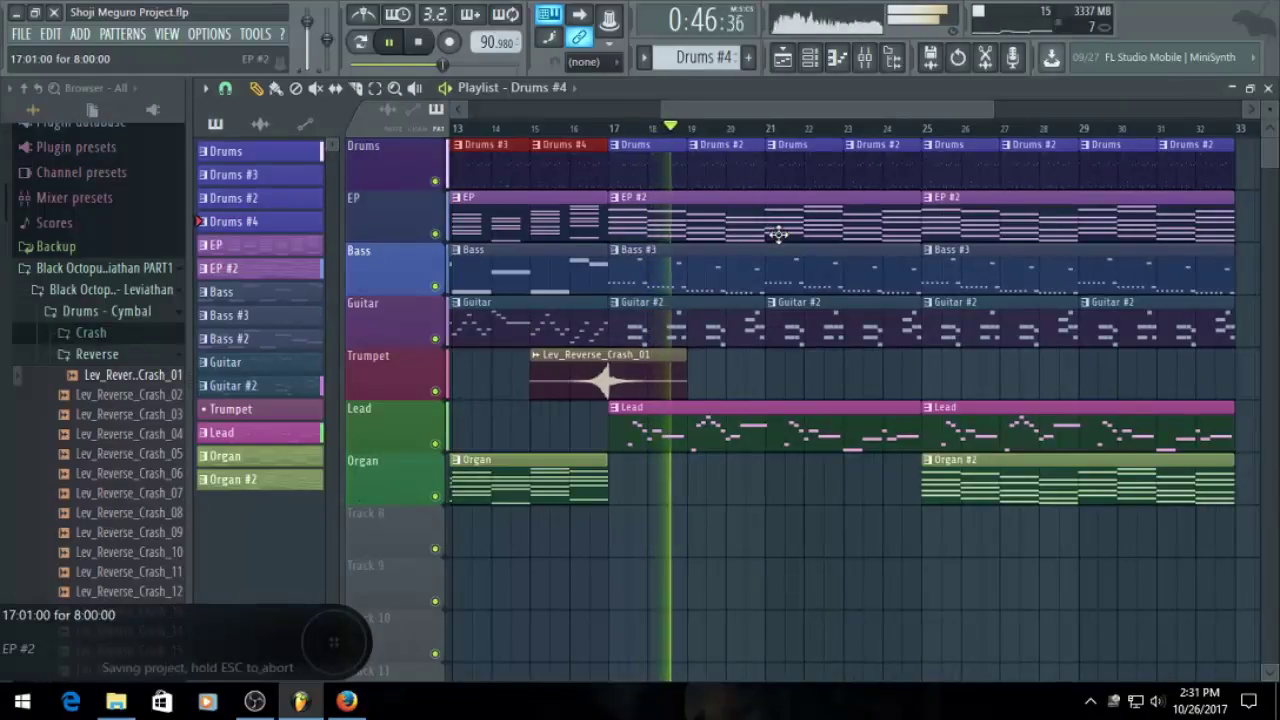
{"action": "scroll", "coordinate": [760, 222], "scroll_direction": "down", "scroll_amount": 1}
{"action": "key", "text": "space"}
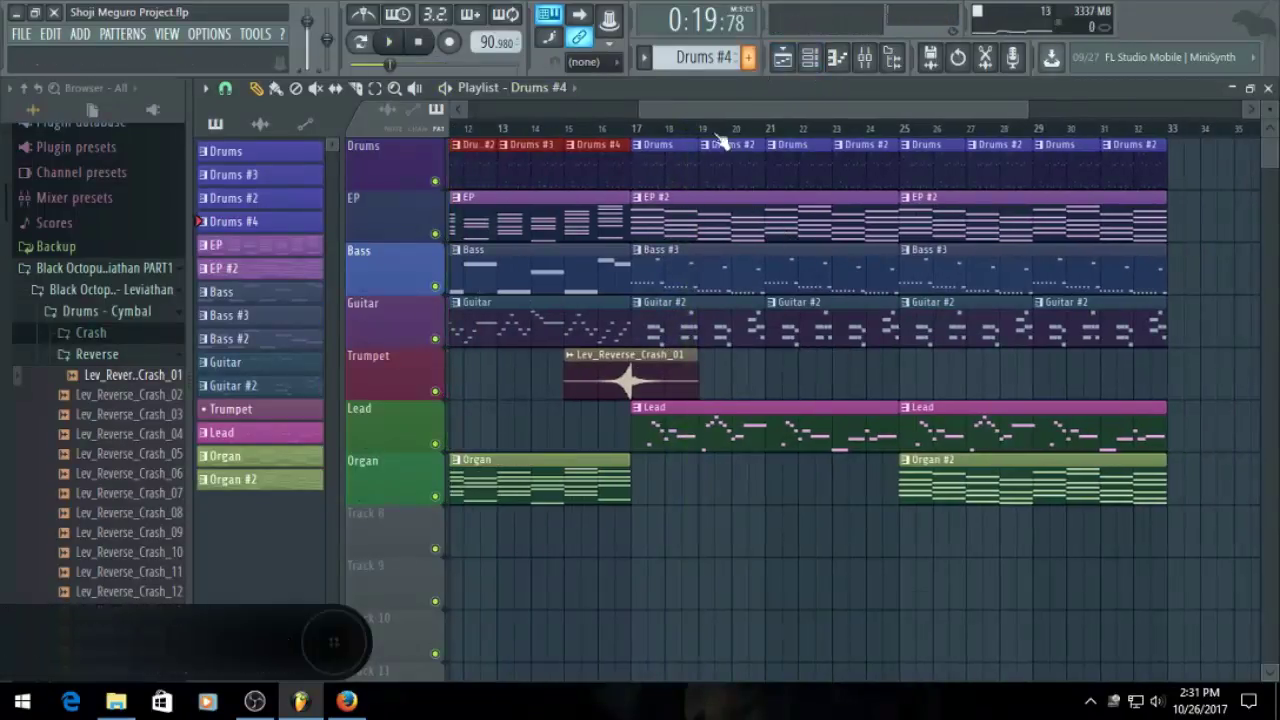
Select the Drums pattern at bar 17 and preview the Studio Drummer groove 10 16th Hat Both Ghost on the Drums channel
{"action": "left_click", "coordinate": [654, 163]}
{"action": "left_click", "coordinate": [813, 66]}
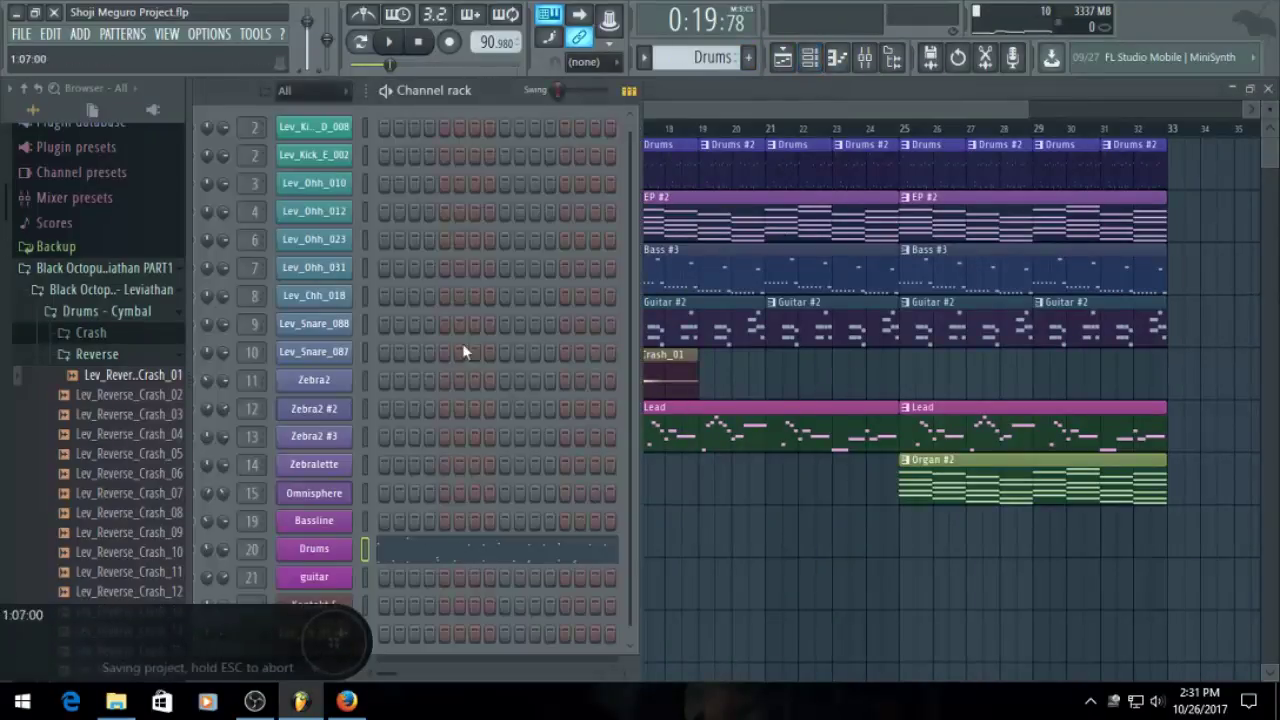
{"action": "left_click", "coordinate": [336, 556]}
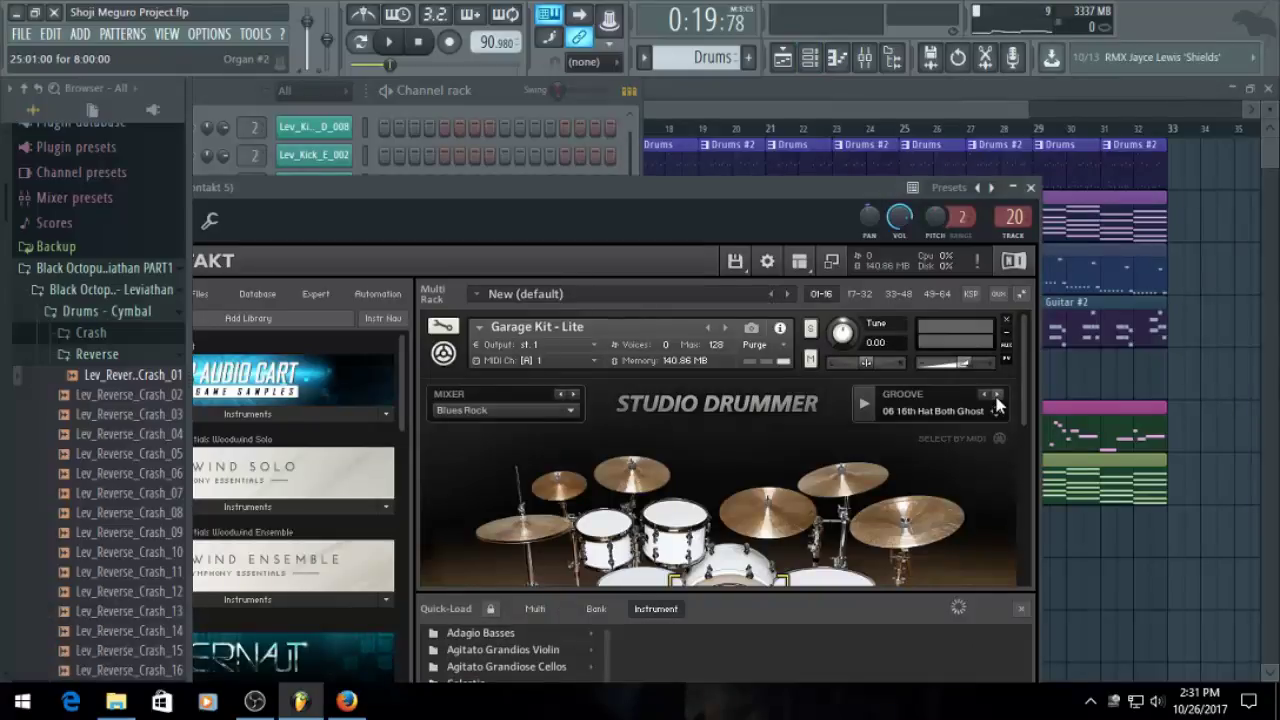
{"action": "right_click", "coordinate": [924, 407]}
{"action": "right_click", "coordinate": [998, 407]}
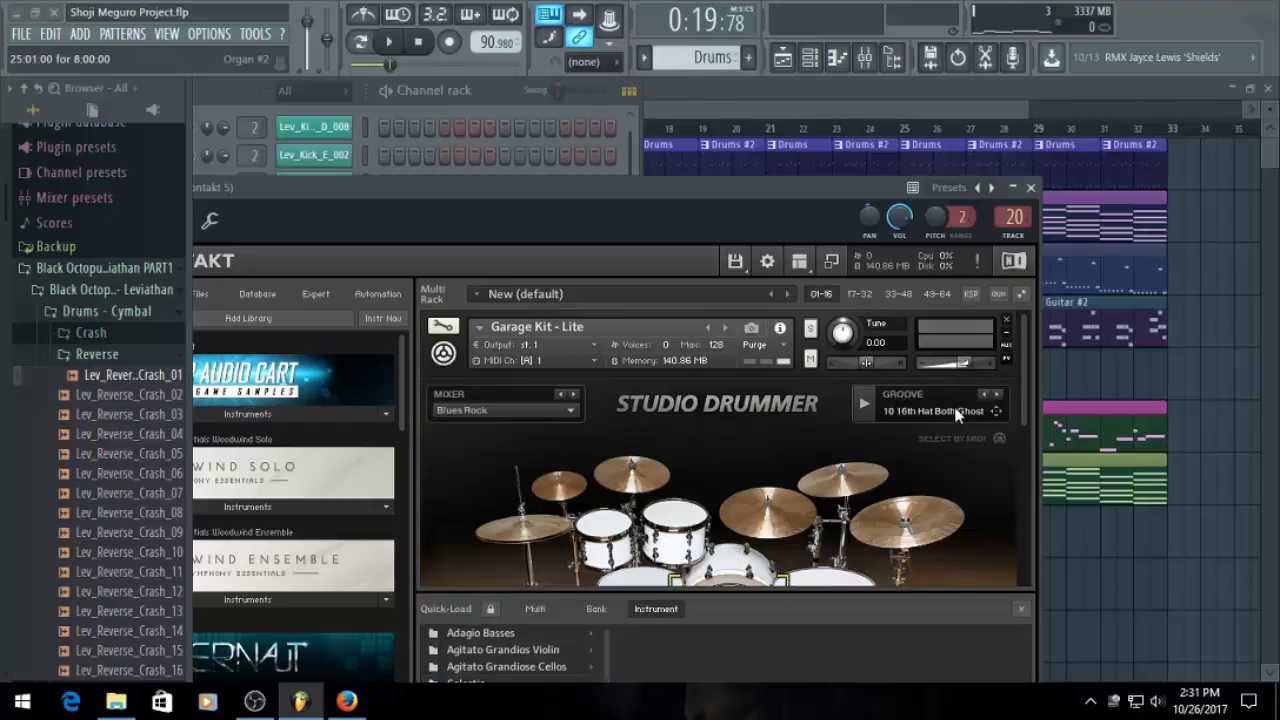
{"action": "left_click", "coordinate": [868, 404]}
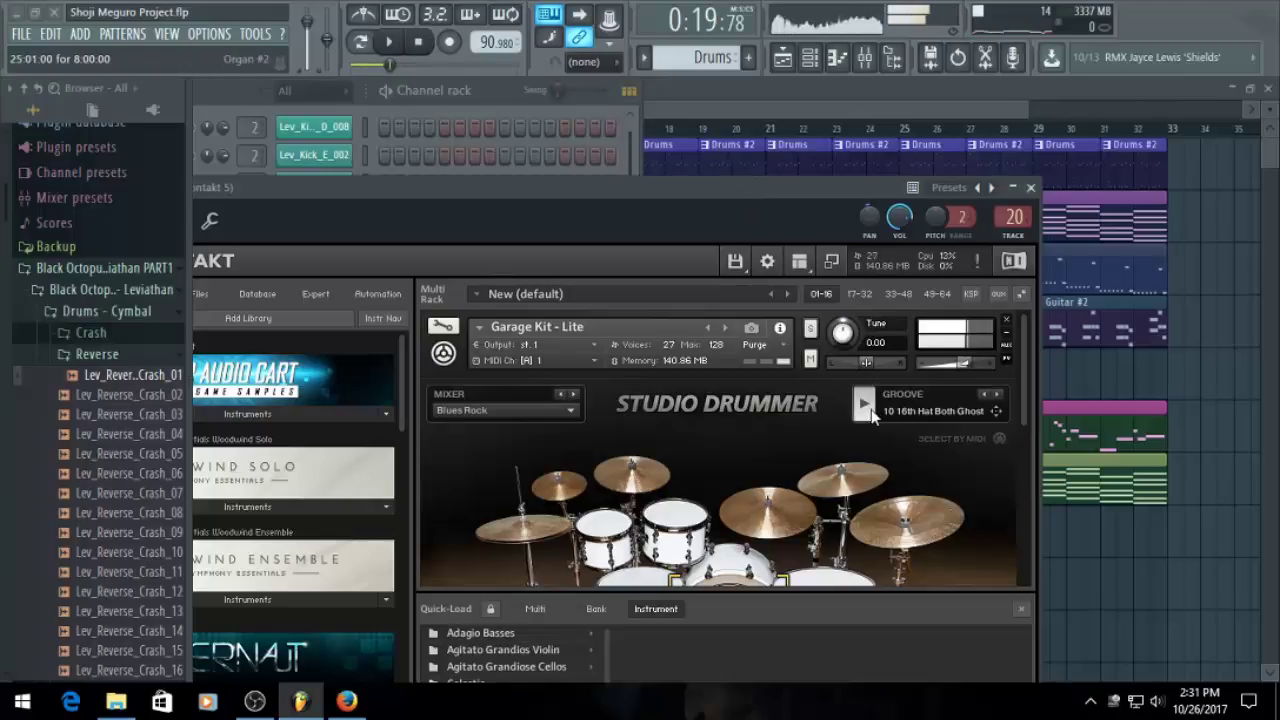
Place the 10 16th Hat Both Ghost groove into the Drums channel of the Drums pattern and return to the playlist
{"action": "left_click", "coordinate": [497, 92]}
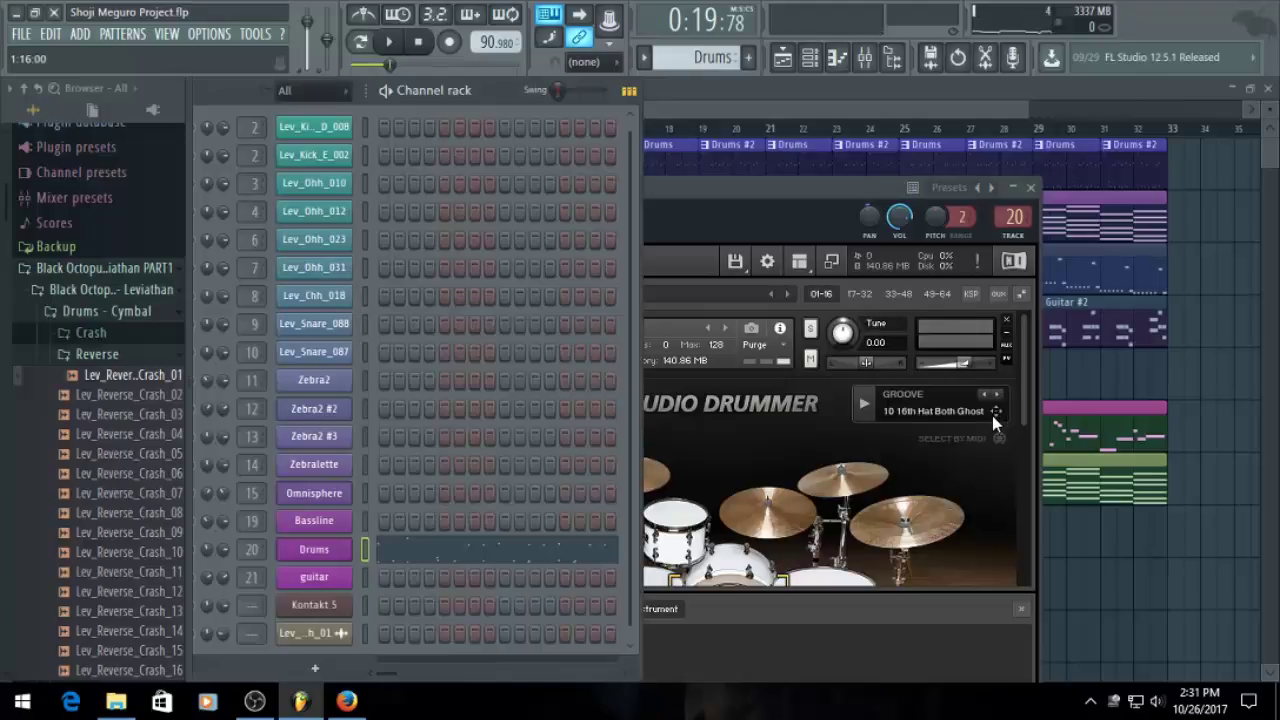
{"action": "left_click_drag", "start_coordinate": [995, 411], "coordinate": [778, 376]}
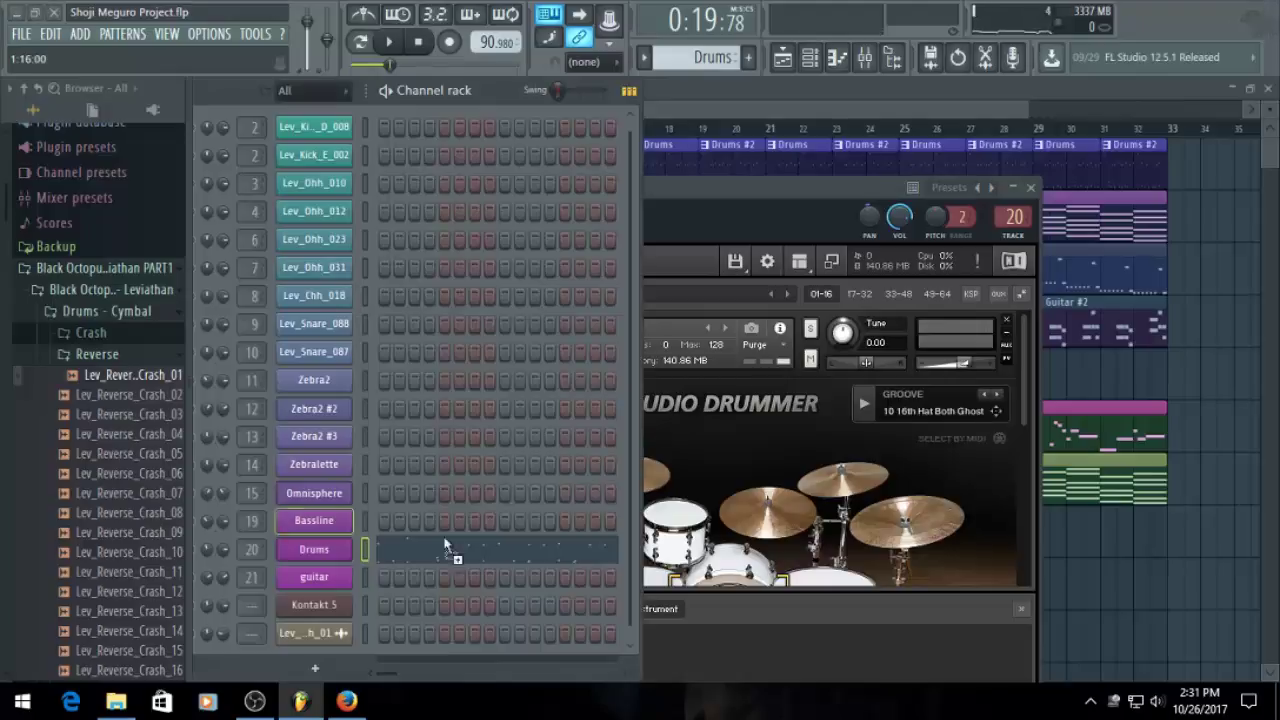
{"action": "left_click", "coordinate": [756, 92]}
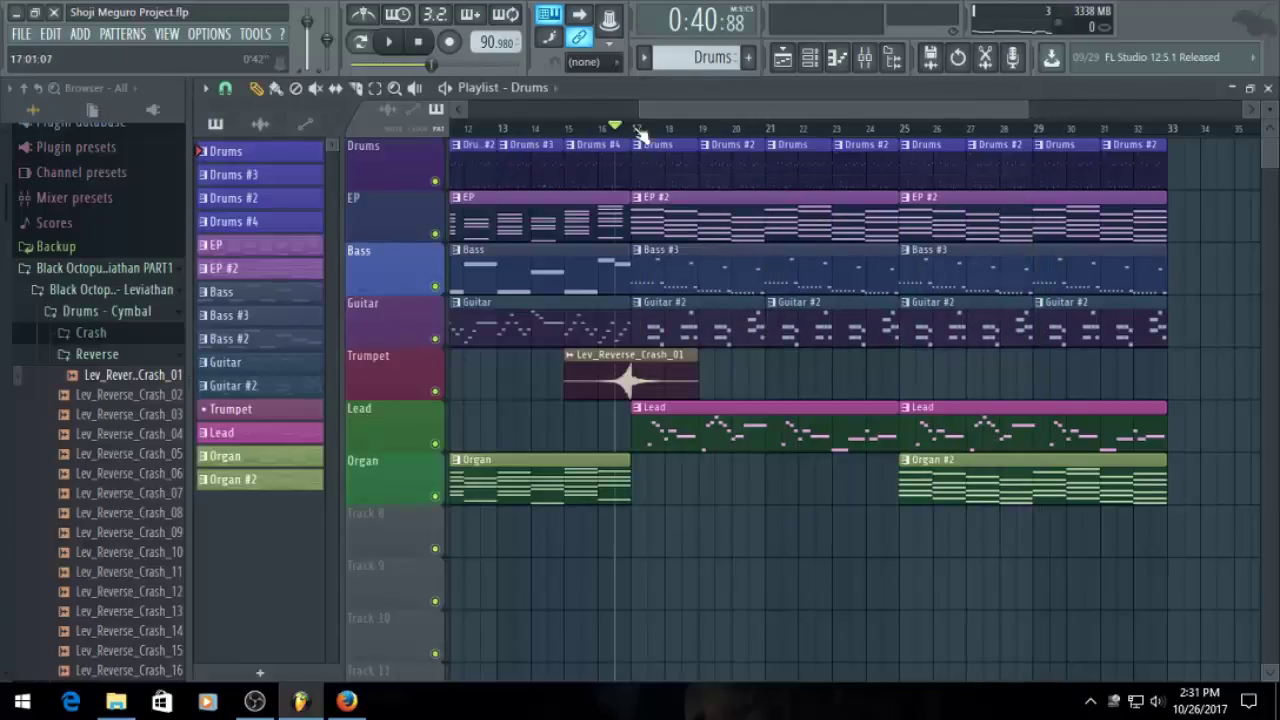
While playing from late bar 16, replace the drum clips at bar 19 and in bars 25–32 with the Drums pattern
{"action": "key", "text": "space"}
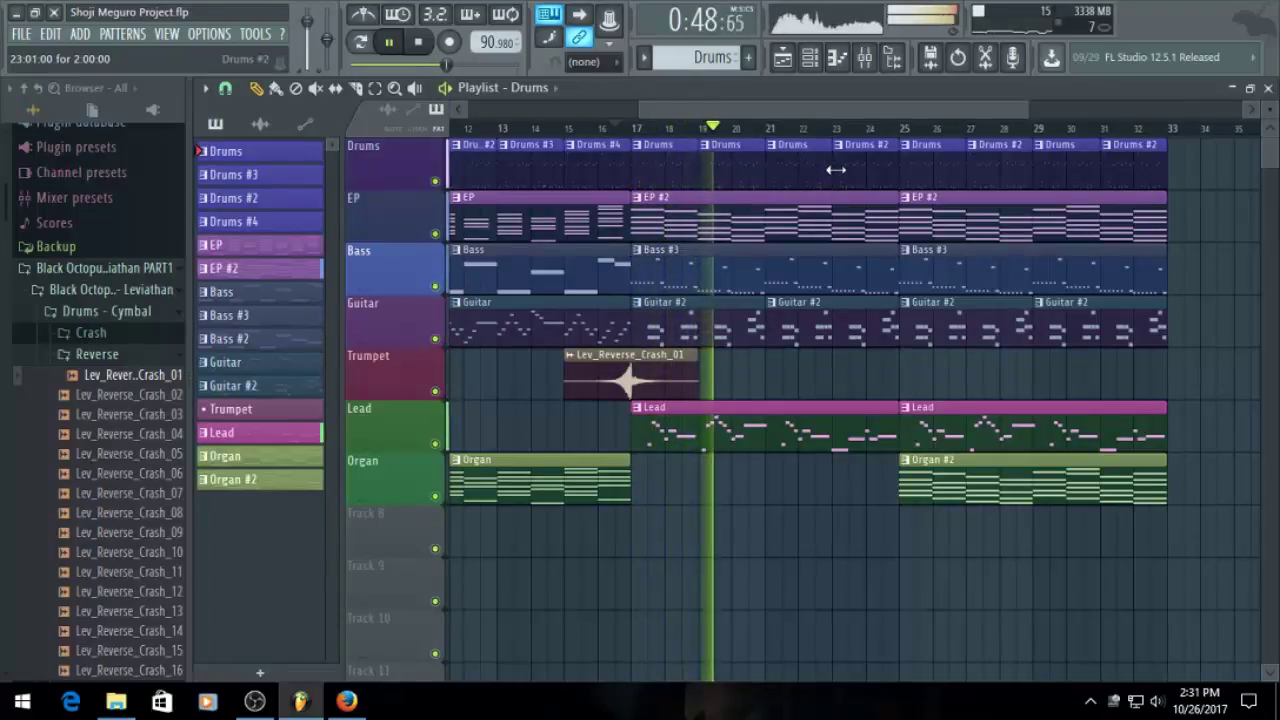
{"action": "right_click", "coordinate": [916, 172]}
{"action": "right_click", "coordinate": [1000, 178]}
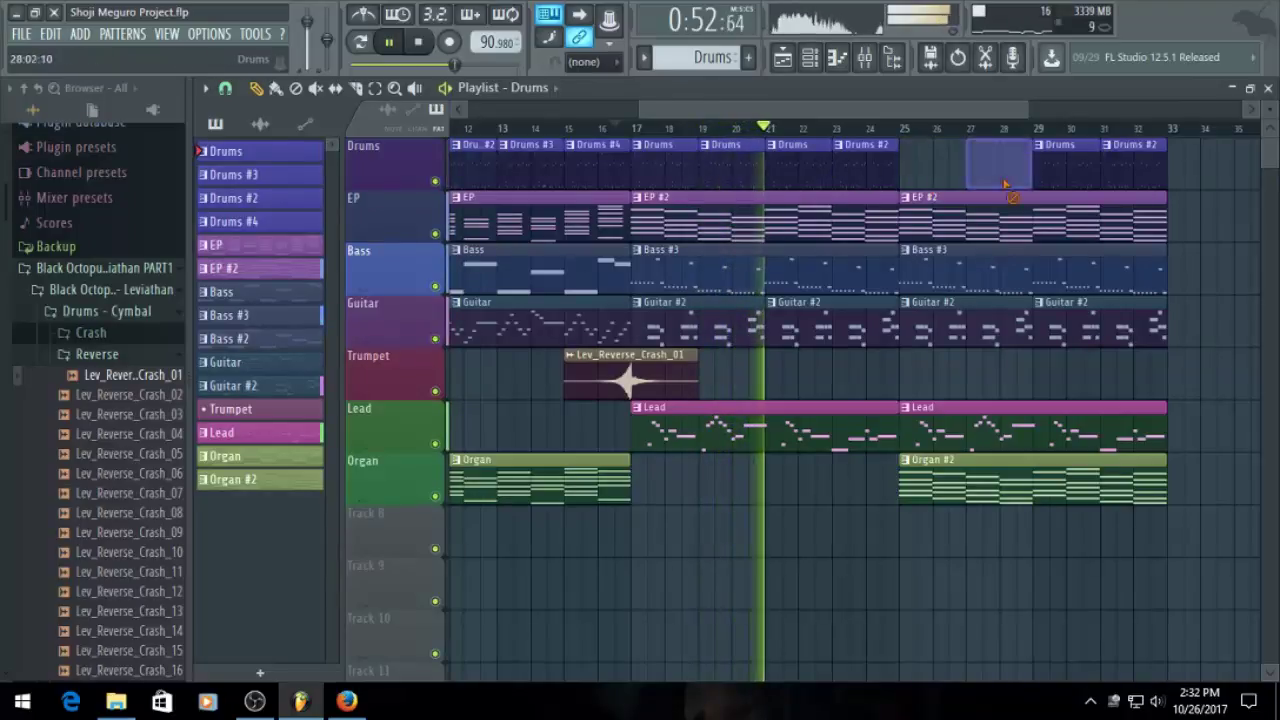
{"action": "right_click", "coordinate": [1066, 174]}
{"action": "right_click", "coordinate": [1126, 168]}
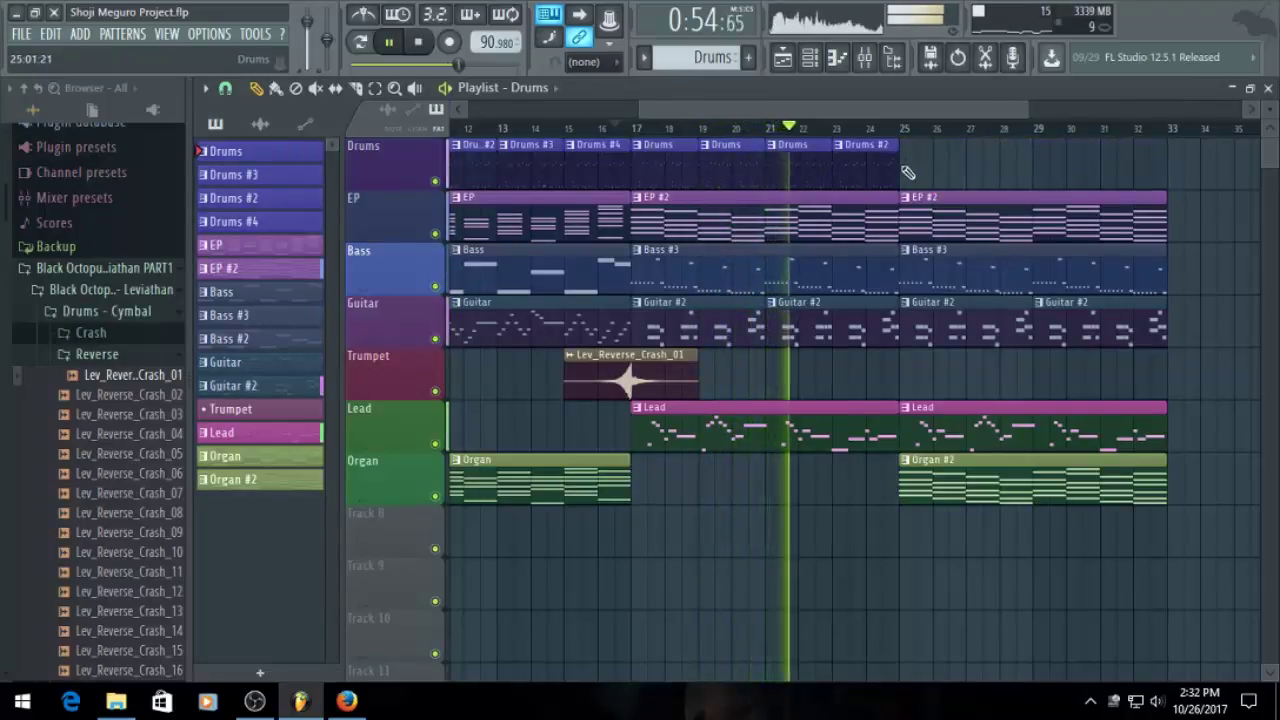
{"action": "left_click_drag", "start_coordinate": [908, 172], "coordinate": [1111, 166]}
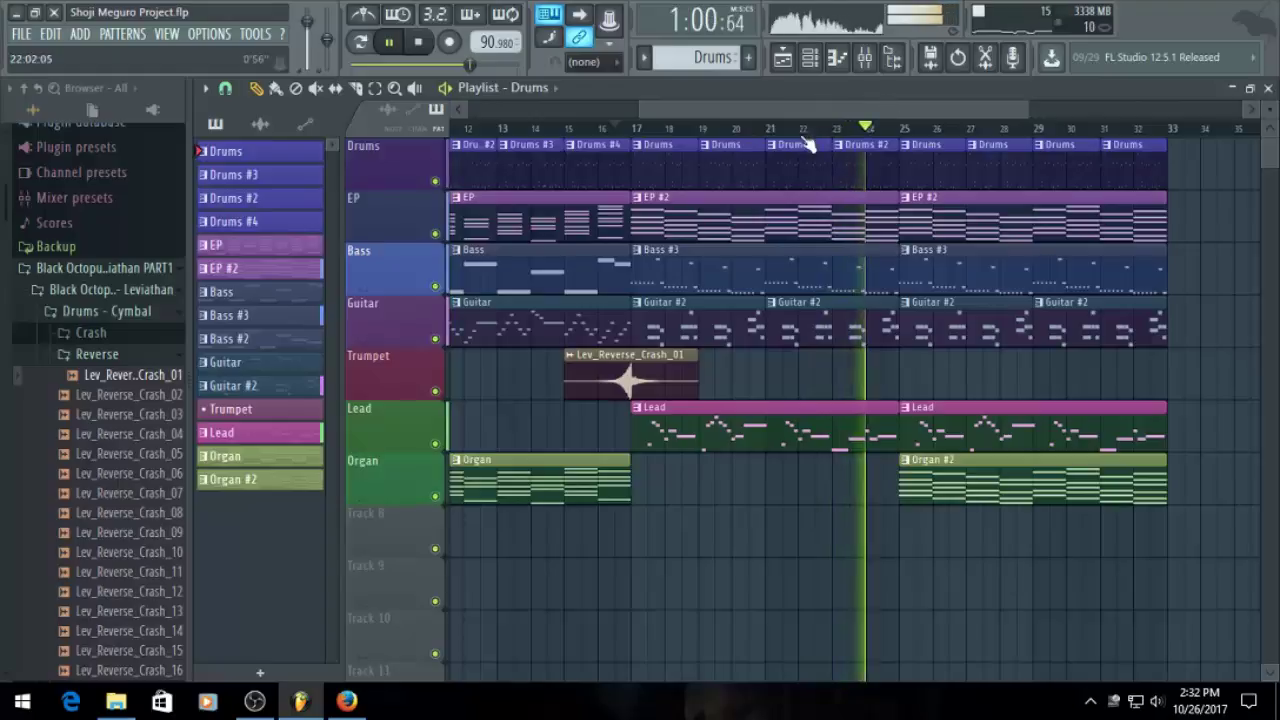
{"action": "key", "text": "space"}
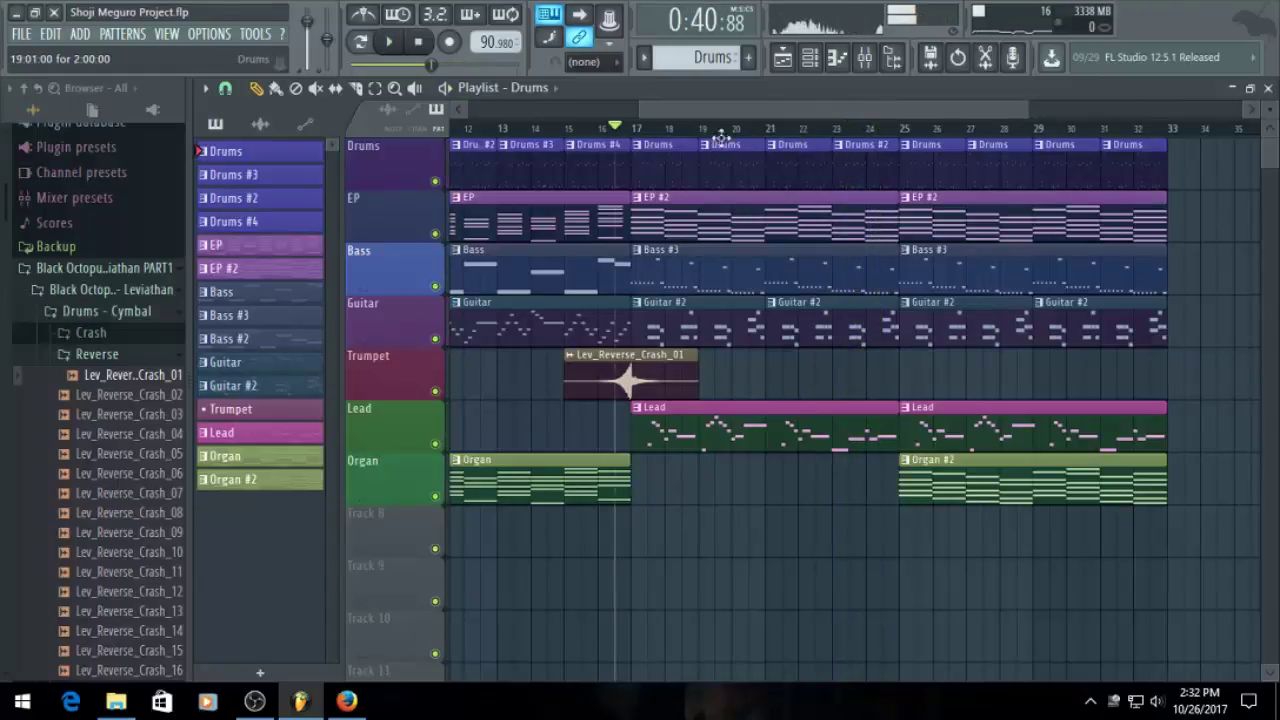
Make the Drums clip at bar 17 unique and place the Studio Drummer groove 12 16th Hat Both Multi in its Drums channel
{"action": "left_click", "coordinate": [641, 147]}
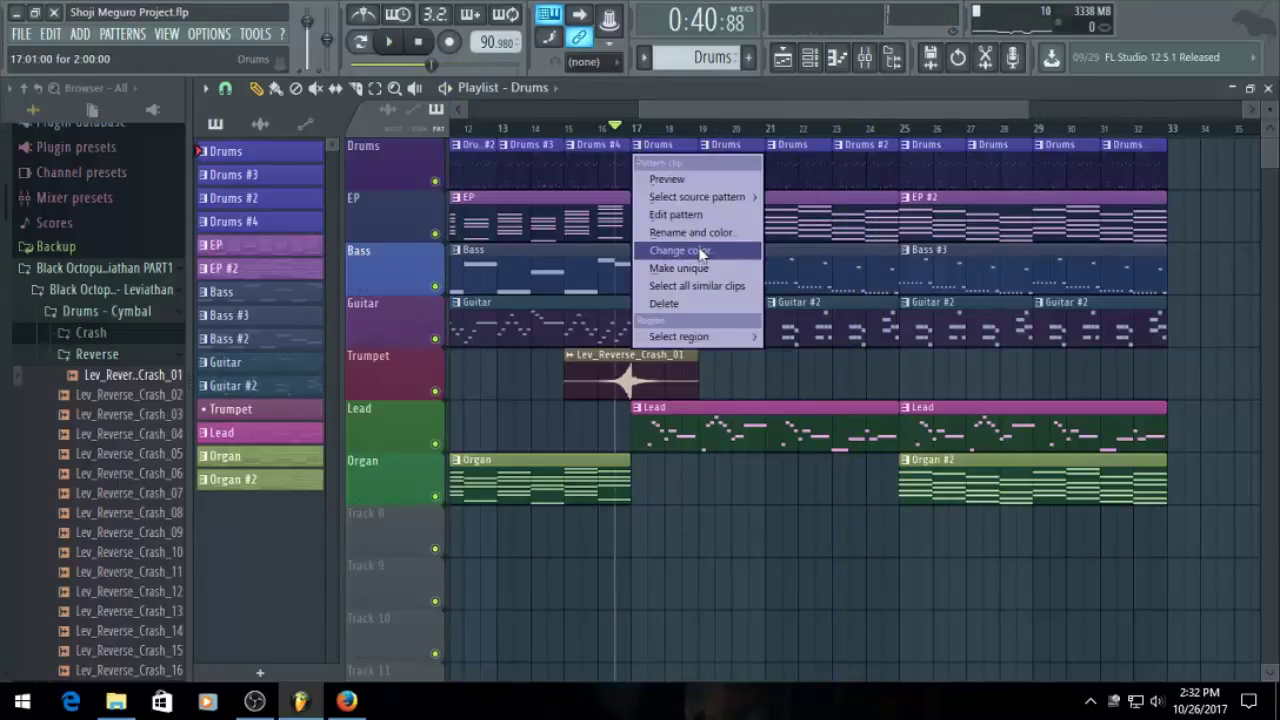
{"action": "left_click", "coordinate": [697, 268]}
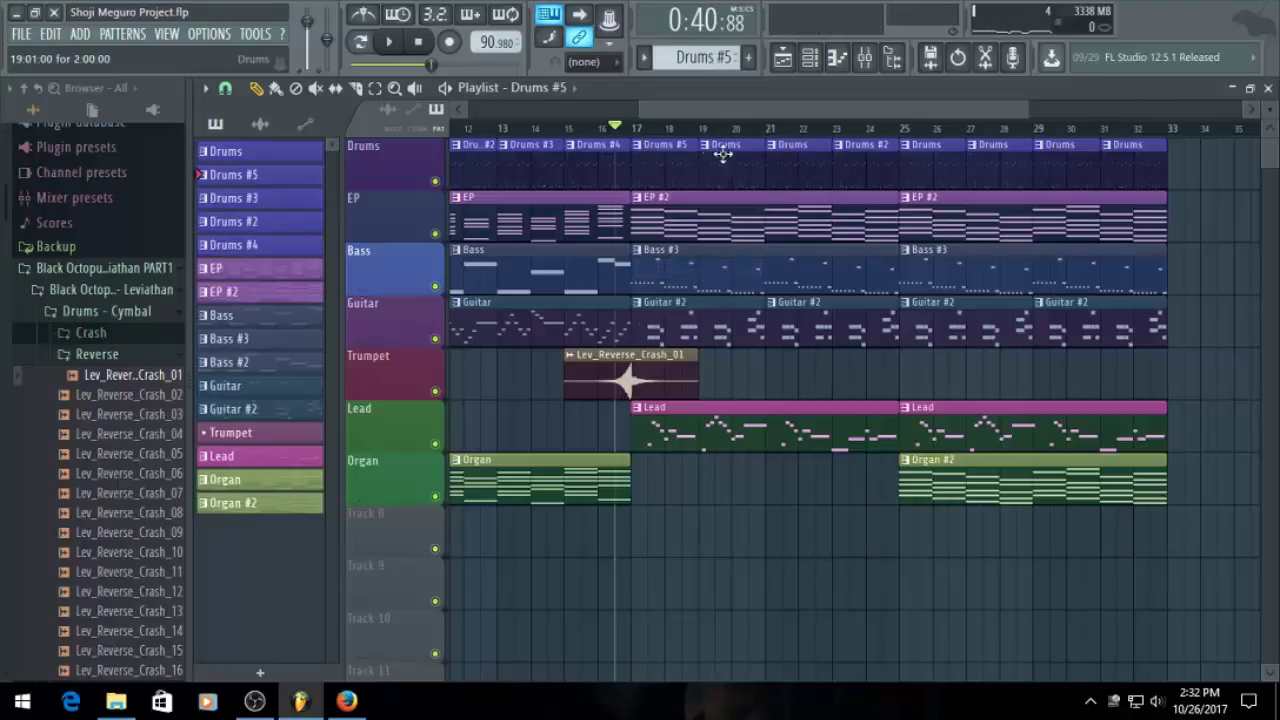
{"action": "left_click", "coordinate": [812, 60]}
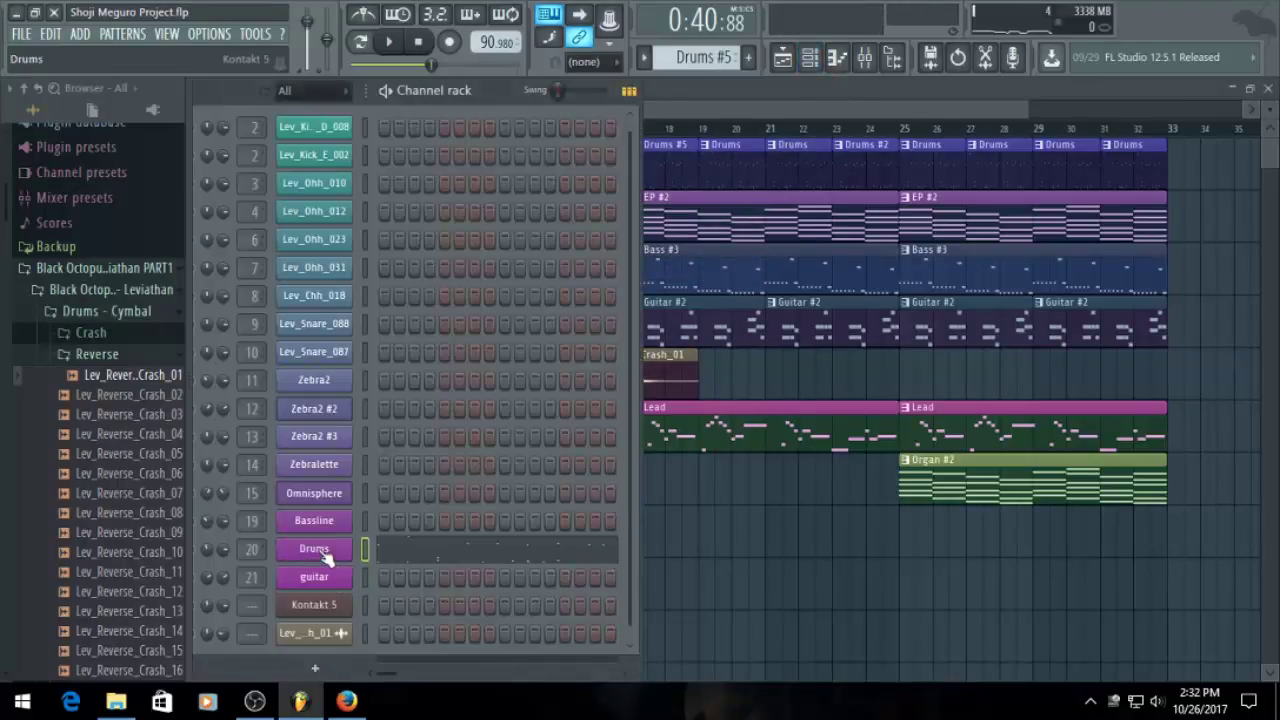
{"action": "left_click", "coordinate": [326, 554]}
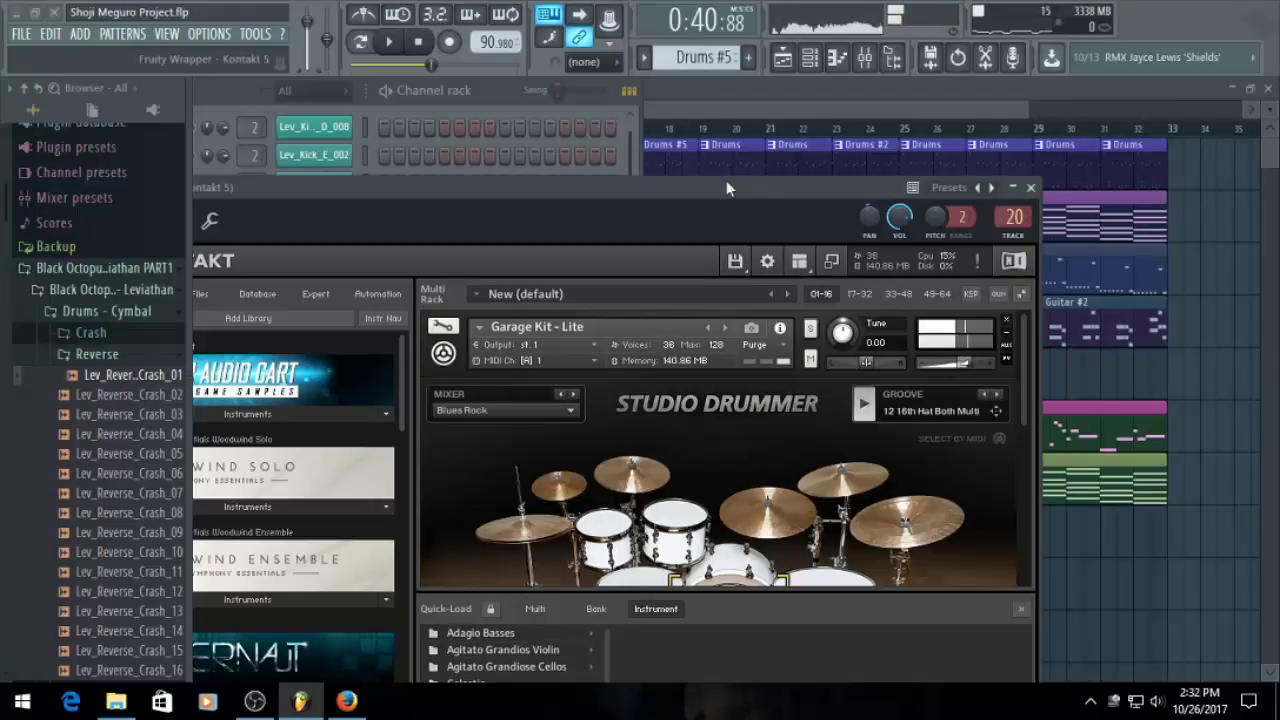
{"action": "left_click_drag", "start_coordinate": [726, 182], "coordinate": [994, 124]}
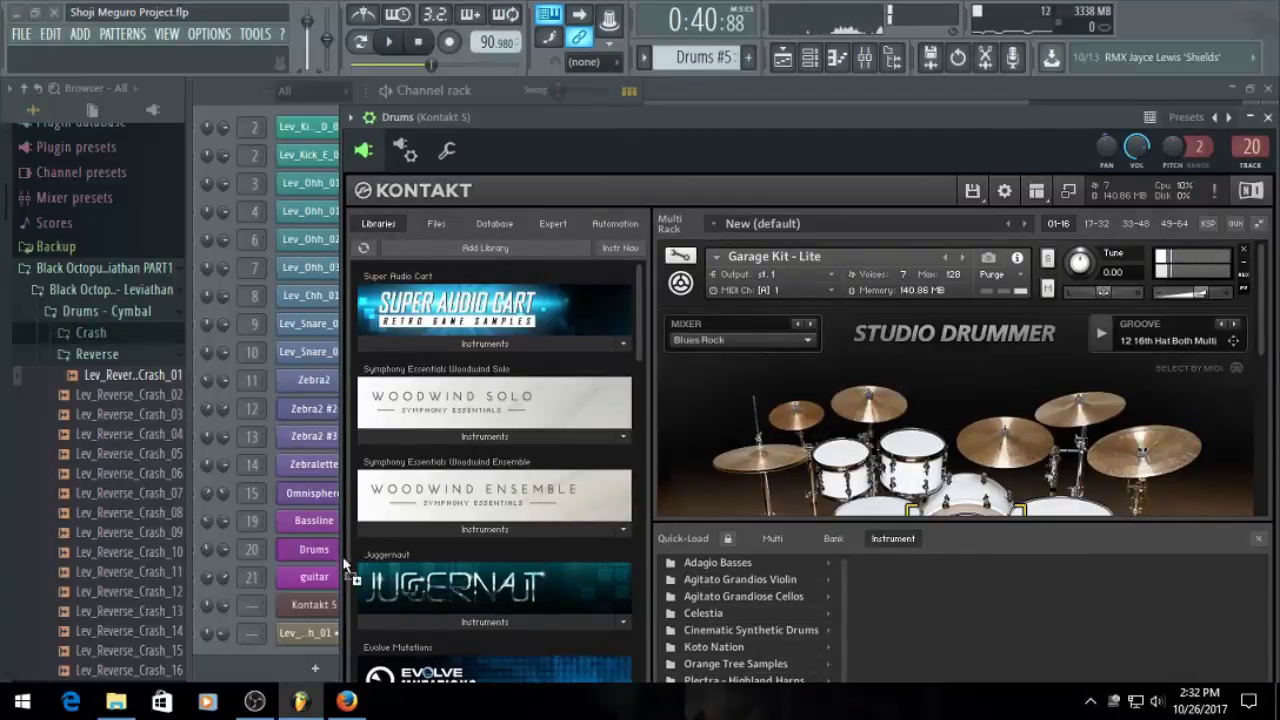
{"action": "left_click", "coordinate": [315, 557]}
{"action": "left_click", "coordinate": [765, 90]}
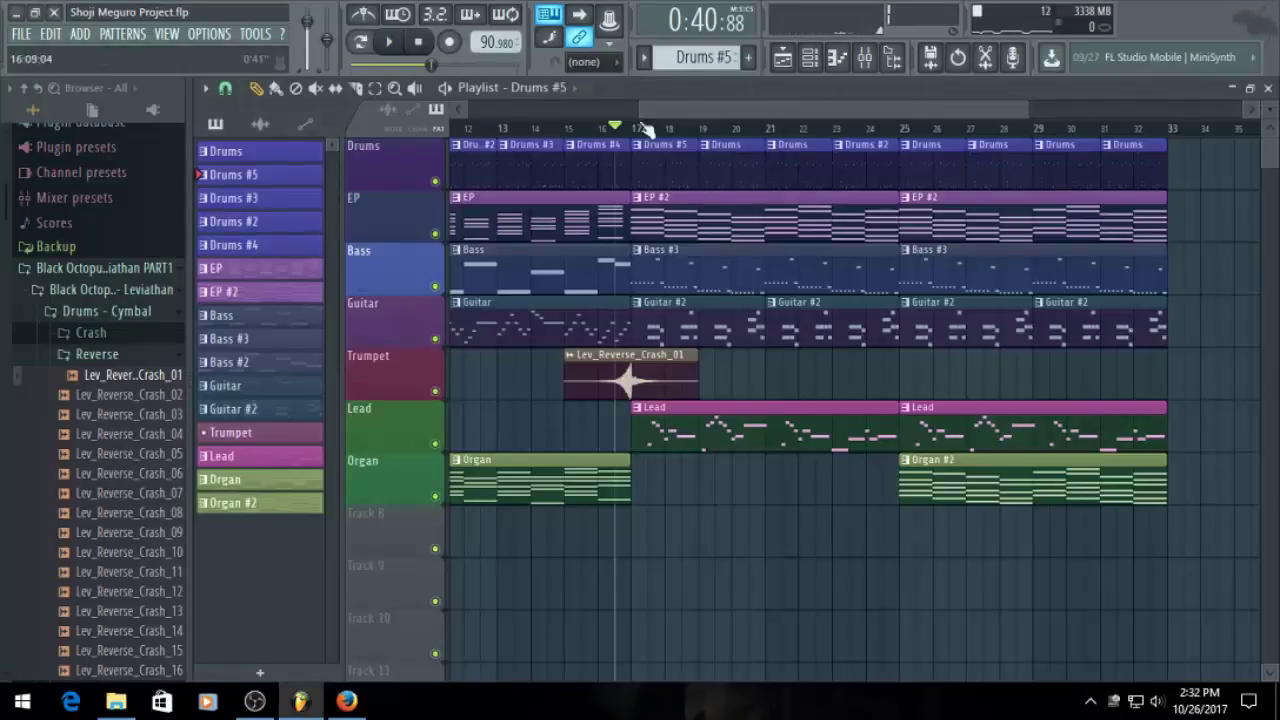
While playing from late bar 16, replace the drum clips at bars 21, 25 and 29 with the Drums #5 pattern
{"action": "left_click_drag", "start_coordinate": [702, 111], "coordinate": [714, 128]}
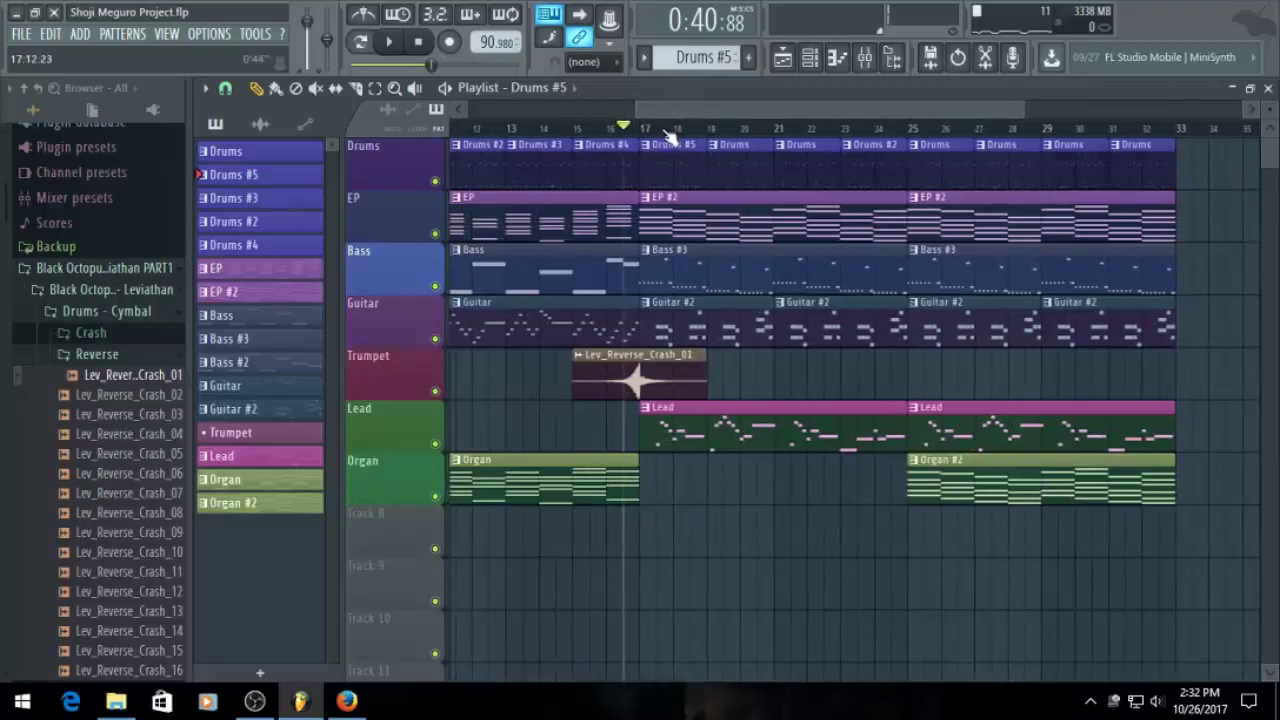
{"action": "key", "text": "space"}
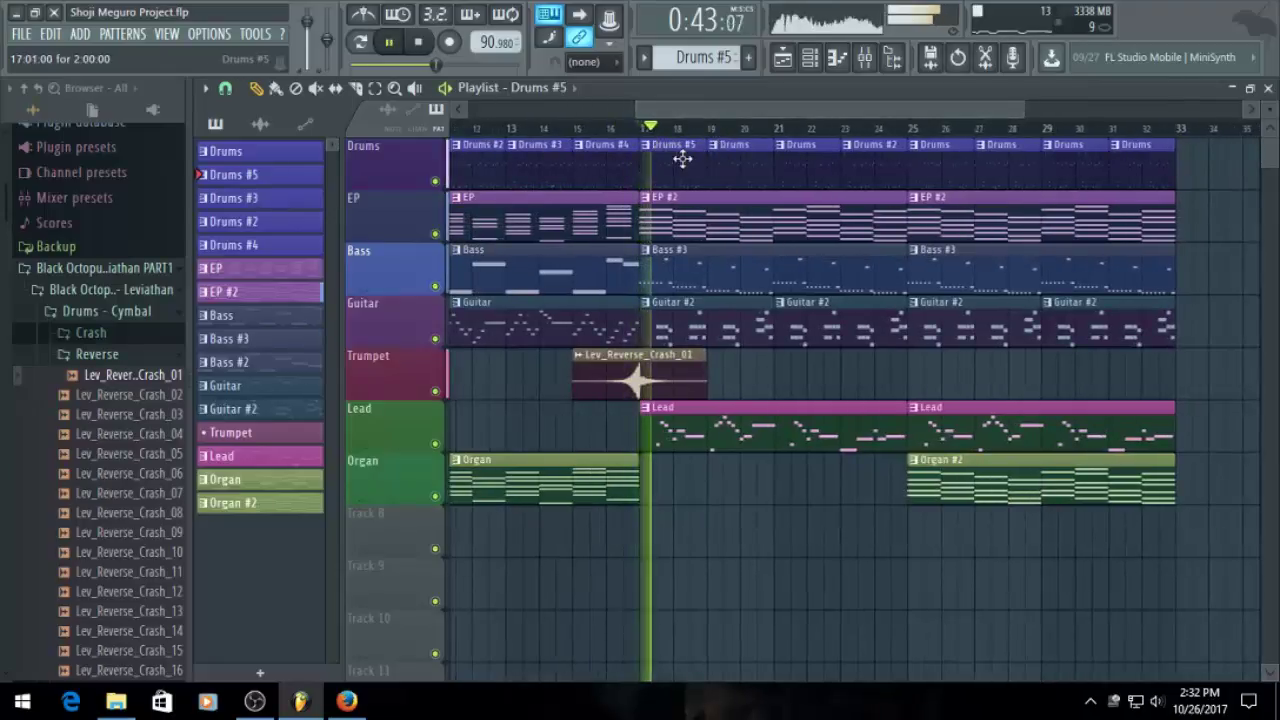
{"action": "right_click", "coordinate": [803, 169]}
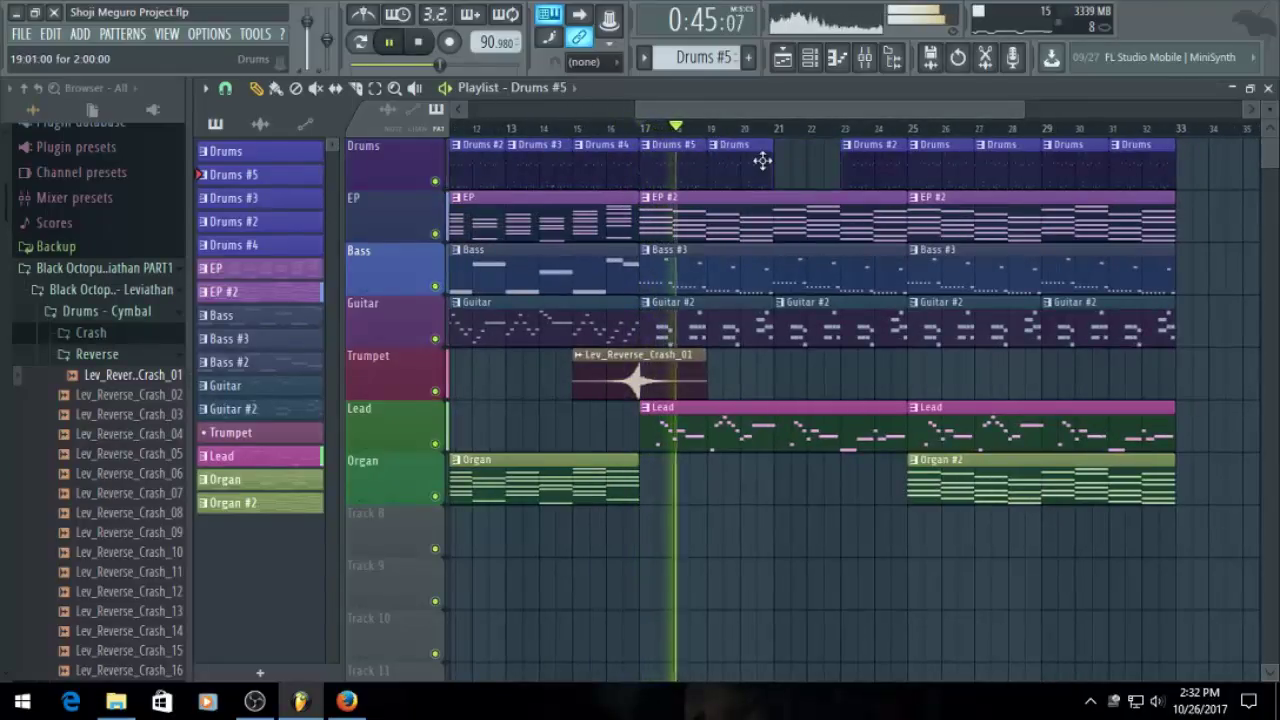
{"action": "left_click", "coordinate": [800, 171]}
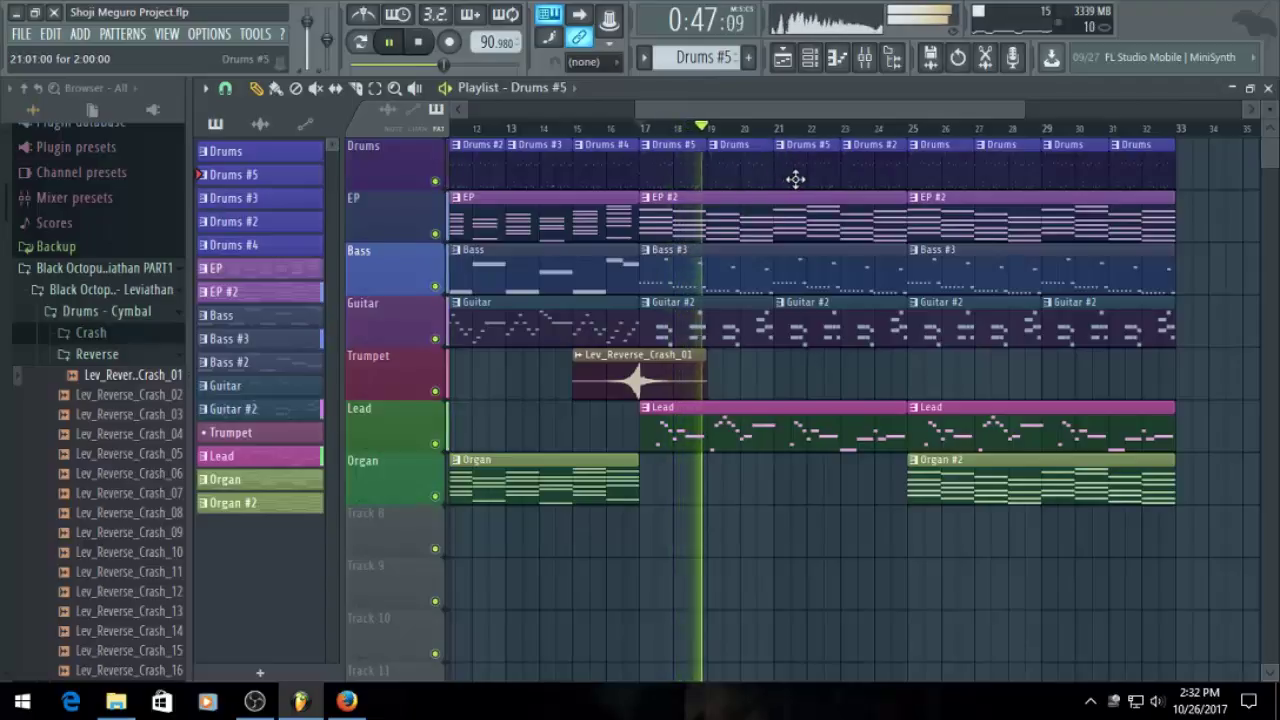
{"action": "right_click", "coordinate": [920, 172]}
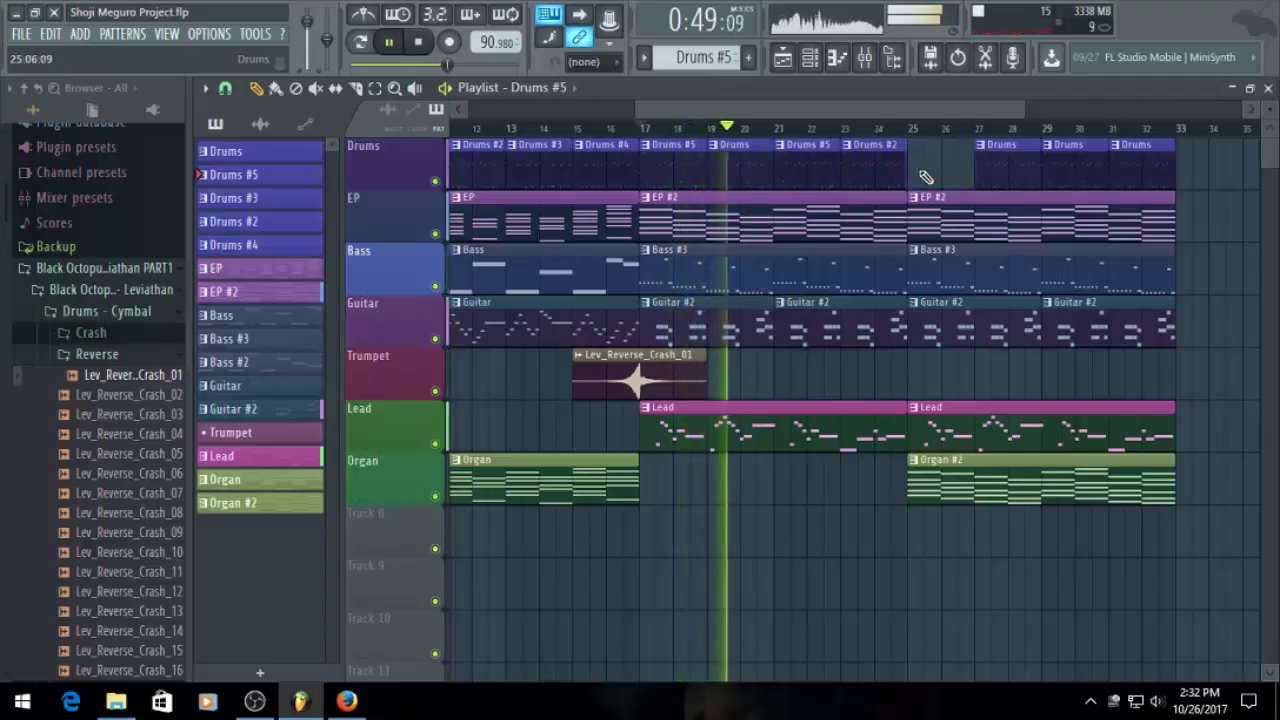
{"action": "left_click", "coordinate": [920, 176]}
{"action": "right_click", "coordinate": [1071, 177]}
{"action": "left_click", "coordinate": [1051, 166]}
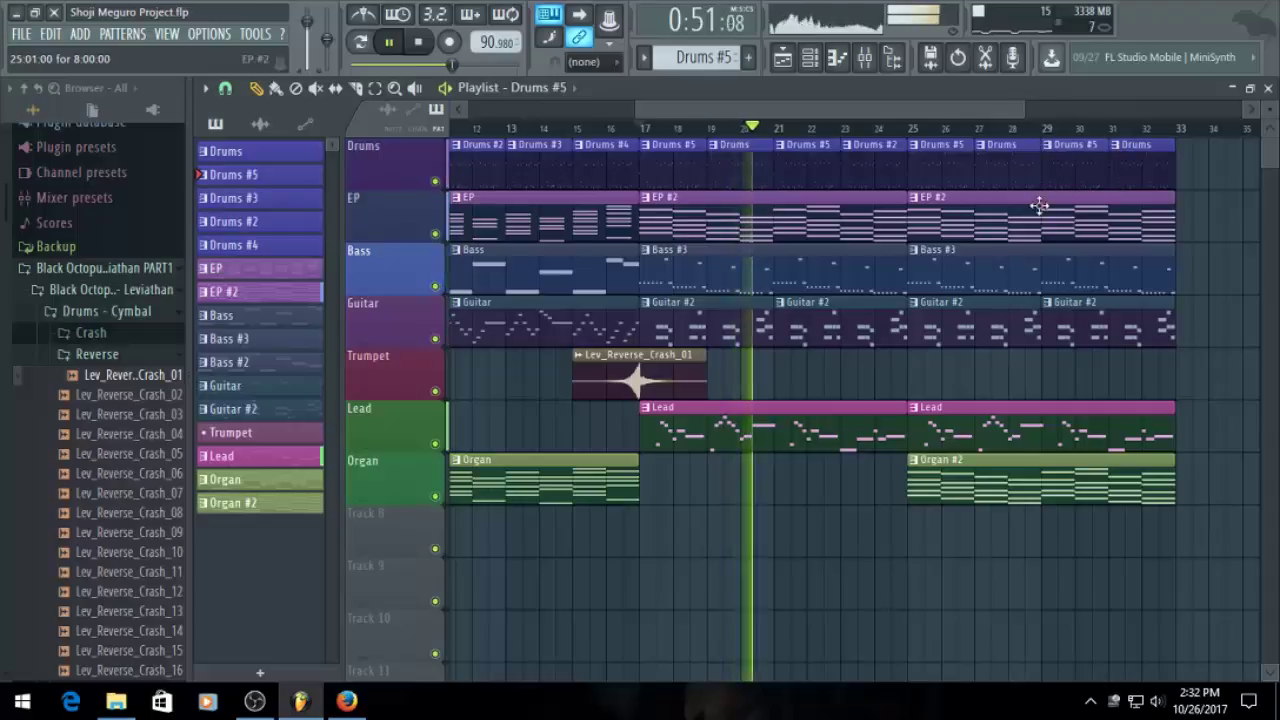
Pick up the Drums #2 pattern and use it to replace the drum clip at bar 31
{"action": "left_click", "coordinate": [851, 154]}
{"action": "right_click", "coordinate": [1108, 177]}
{"action": "left_click", "coordinate": [1115, 165]}
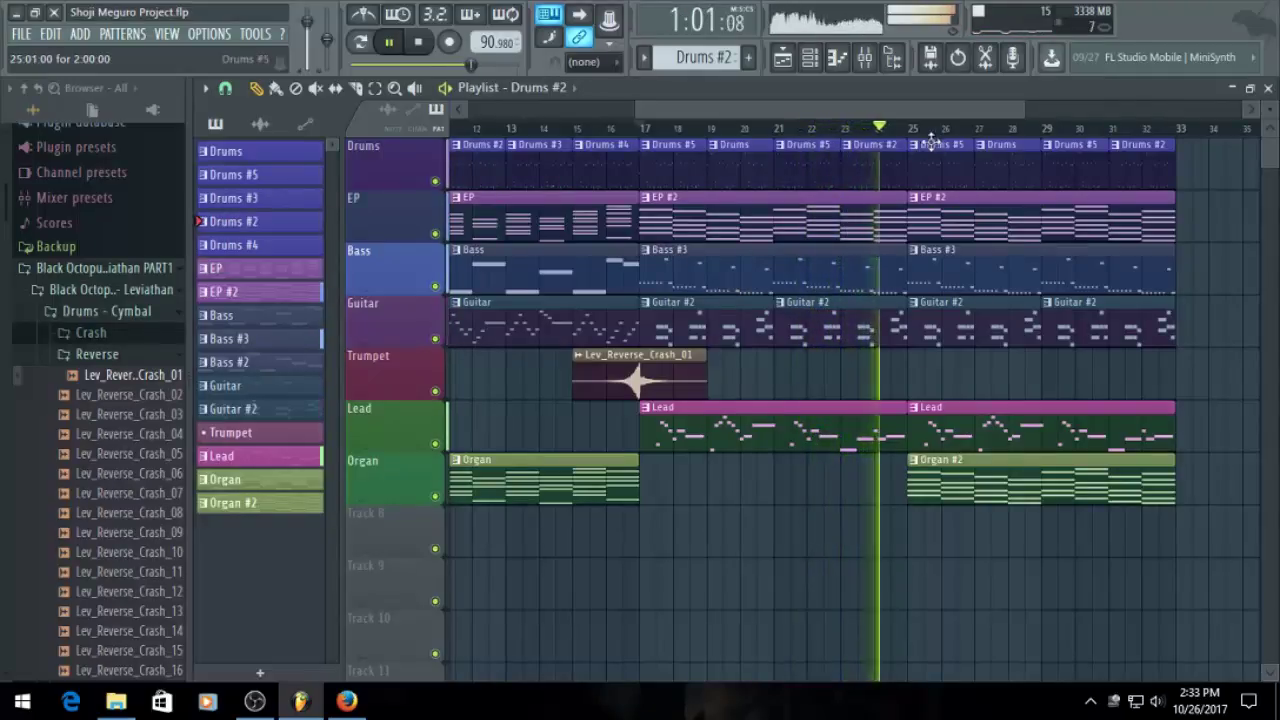
Audition the rest of the arrangement through its end, stop playback and save the project
{"action": "scroll", "coordinate": [887, 172], "scroll_direction": "down", "scroll_amount": 1, "text": "ctrl"}
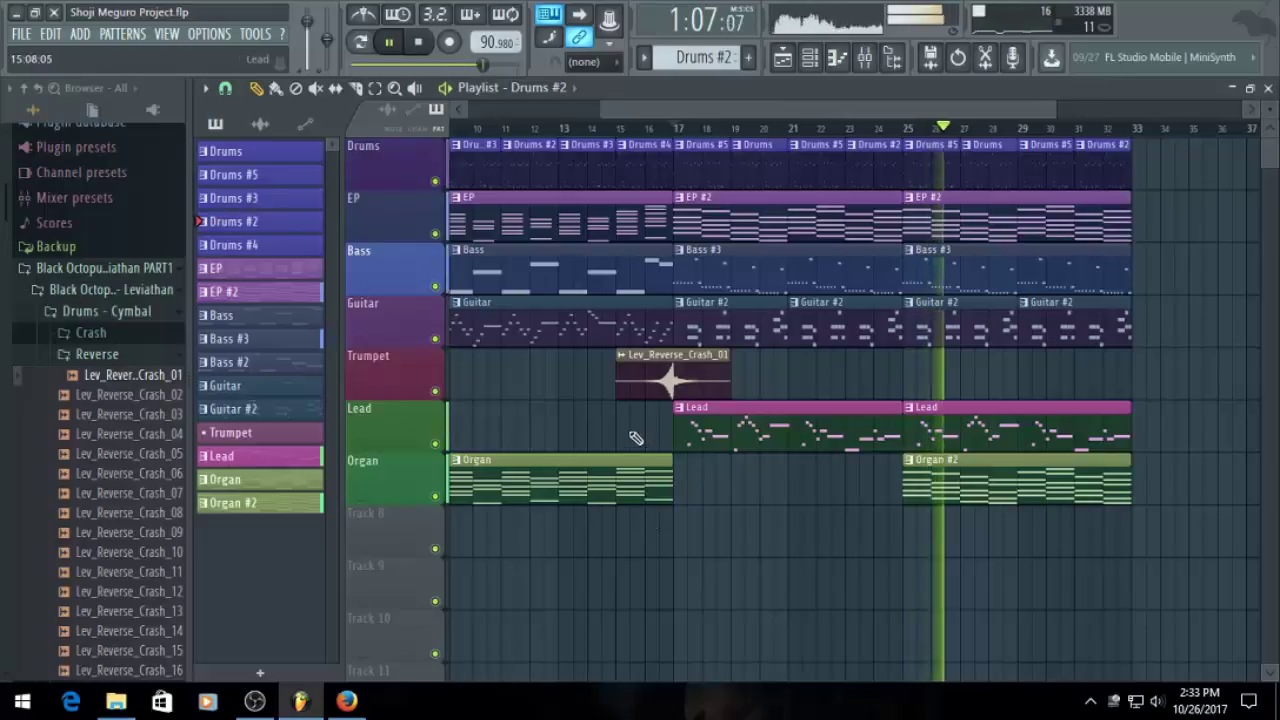
{"action": "scroll", "coordinate": [635, 437], "scroll_direction": "down", "scroll_amount": 1, "text": "ctrl"}
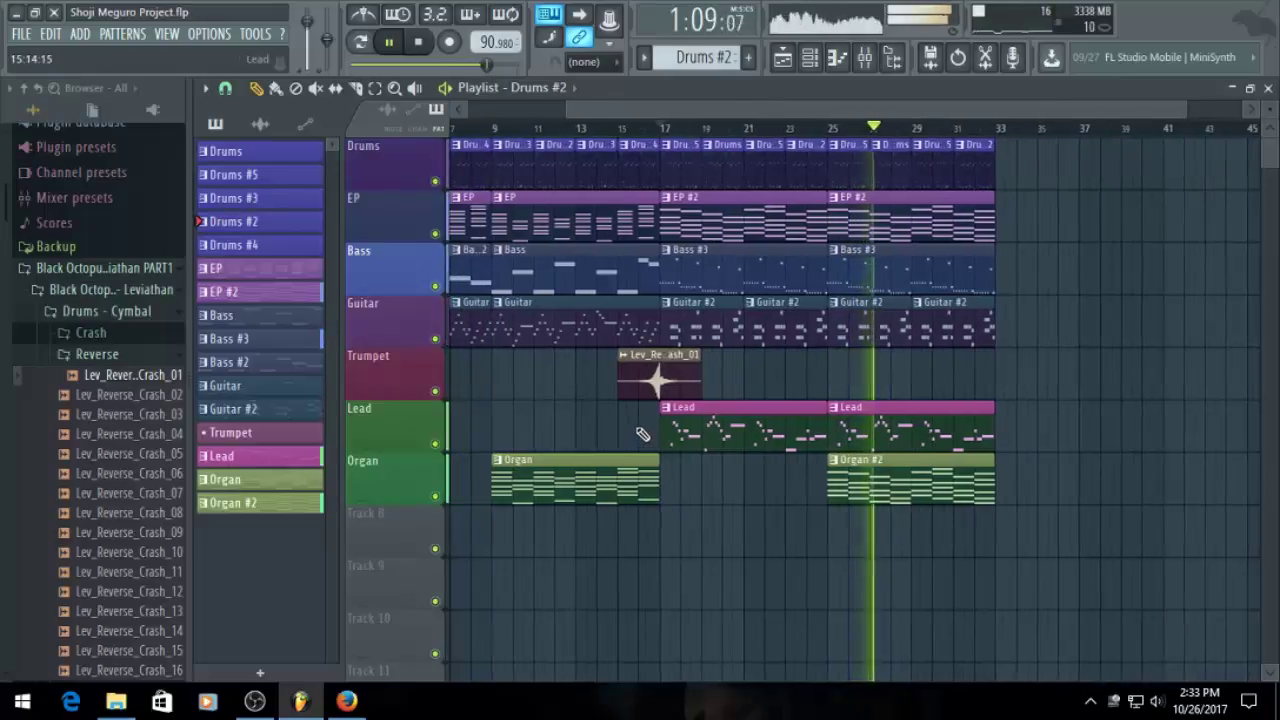
{"action": "left_click_drag", "start_coordinate": [817, 109], "coordinate": [651, 111]}
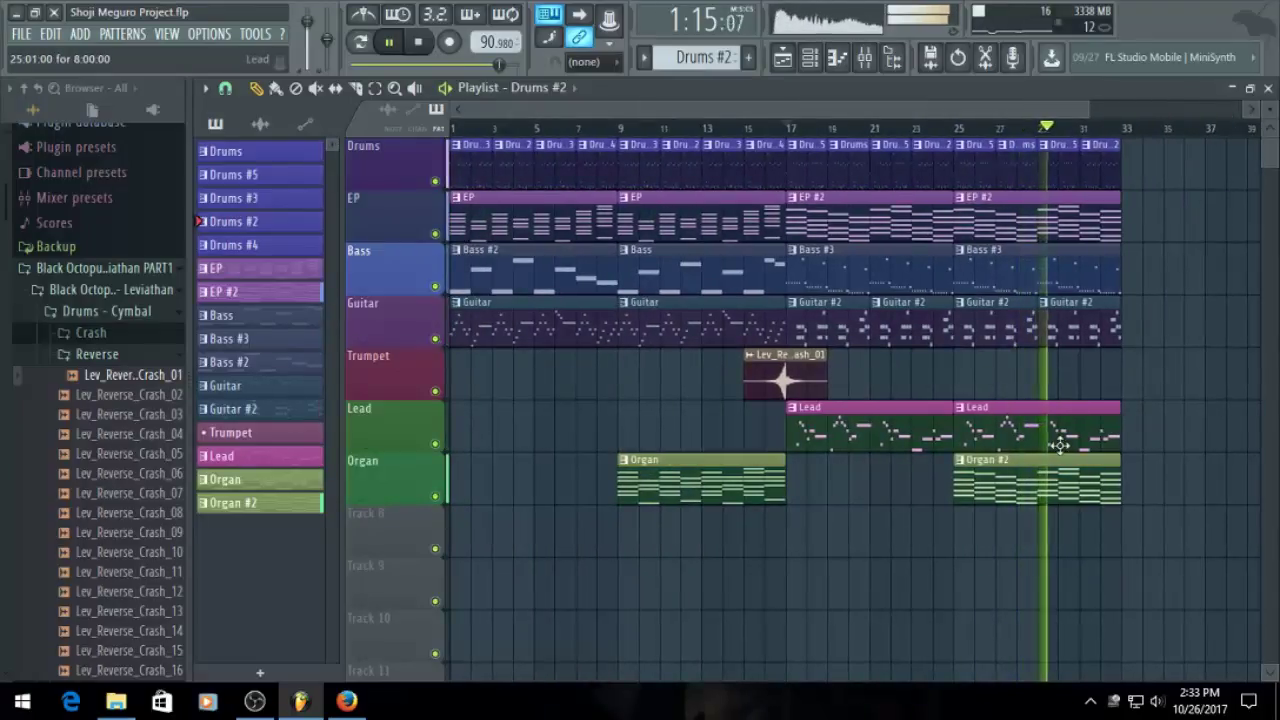
{"action": "key", "text": "ctrl+s"}
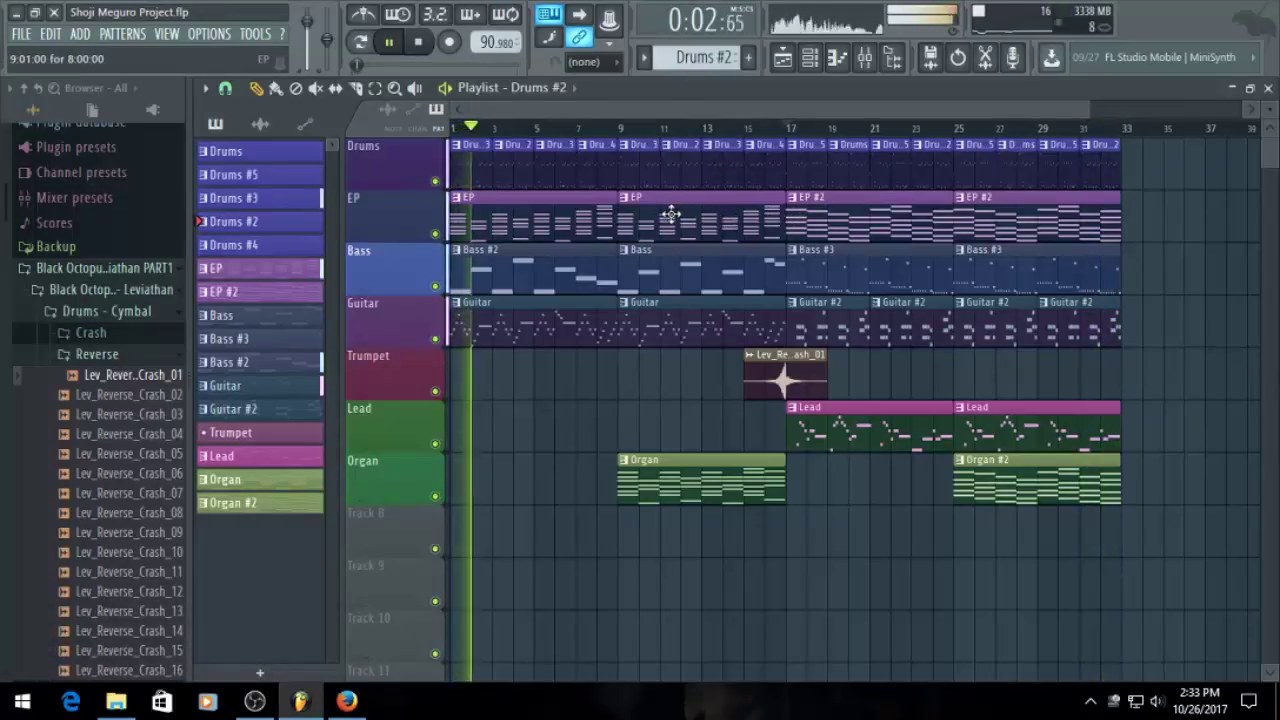
{"action": "key", "text": "space"}
{"action": "key", "text": "ctrl+s"}
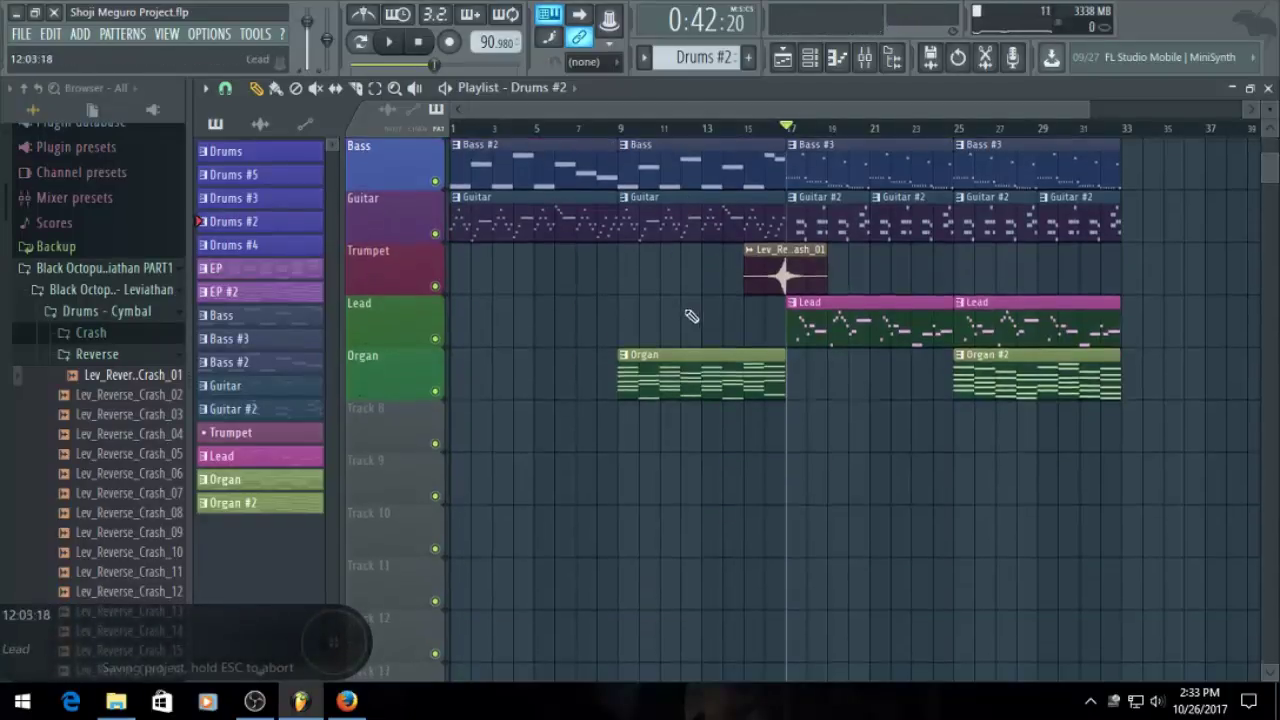
{"action": "scroll", "coordinate": [703, 414], "scroll_direction": "down", "scroll_amount": 3}
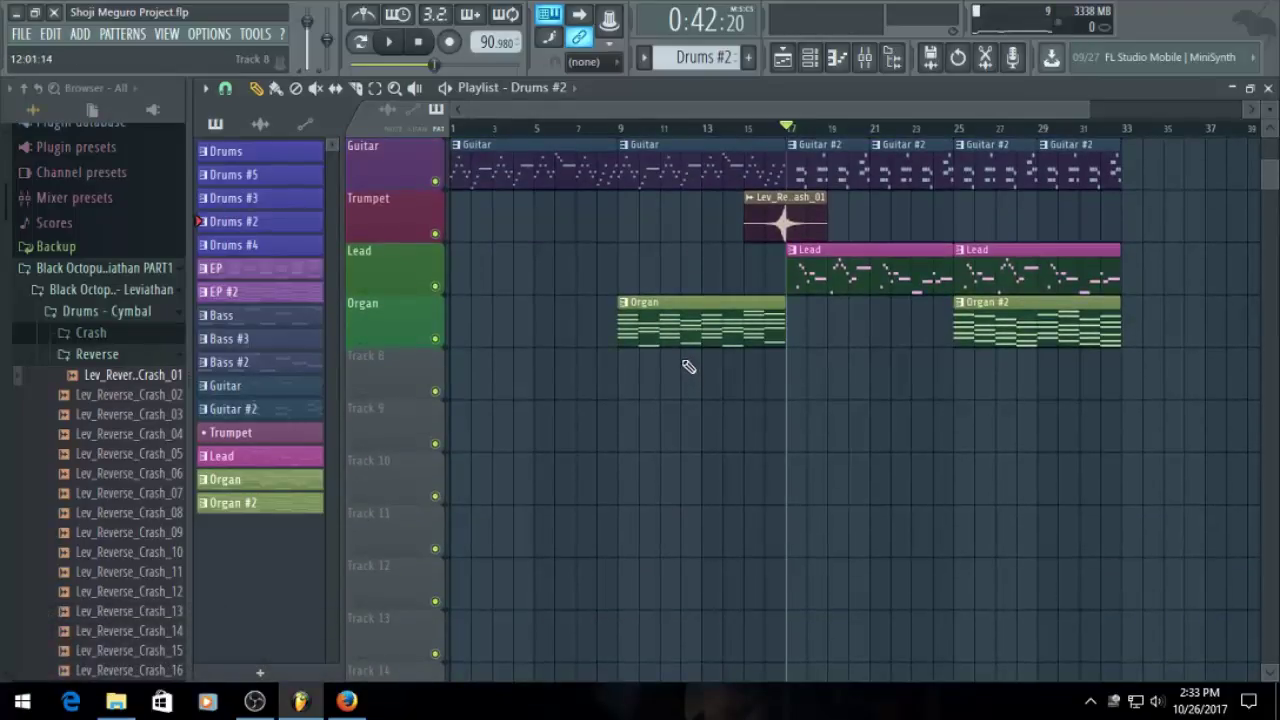
{"action": "scroll", "coordinate": [686, 366], "scroll_direction": "up", "scroll_amount": 3}
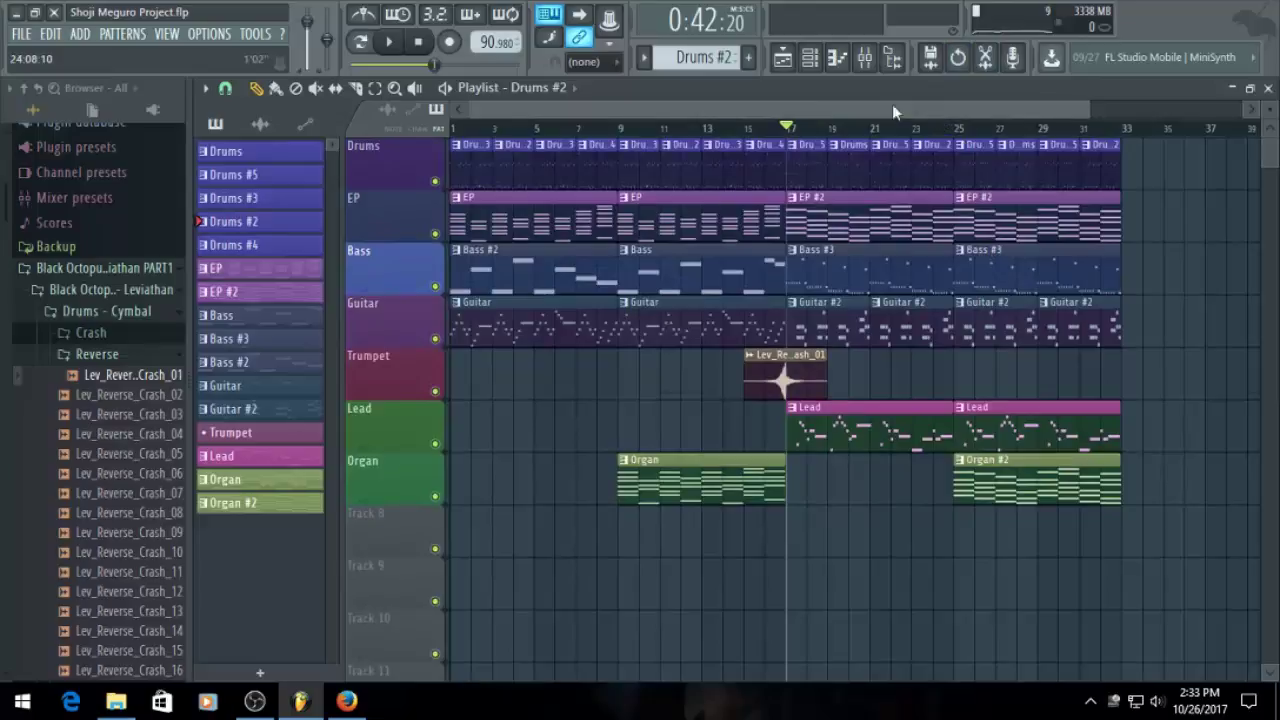
{"action": "scroll", "coordinate": [767, 268], "scroll_direction": "up", "scroll_amount": 2}
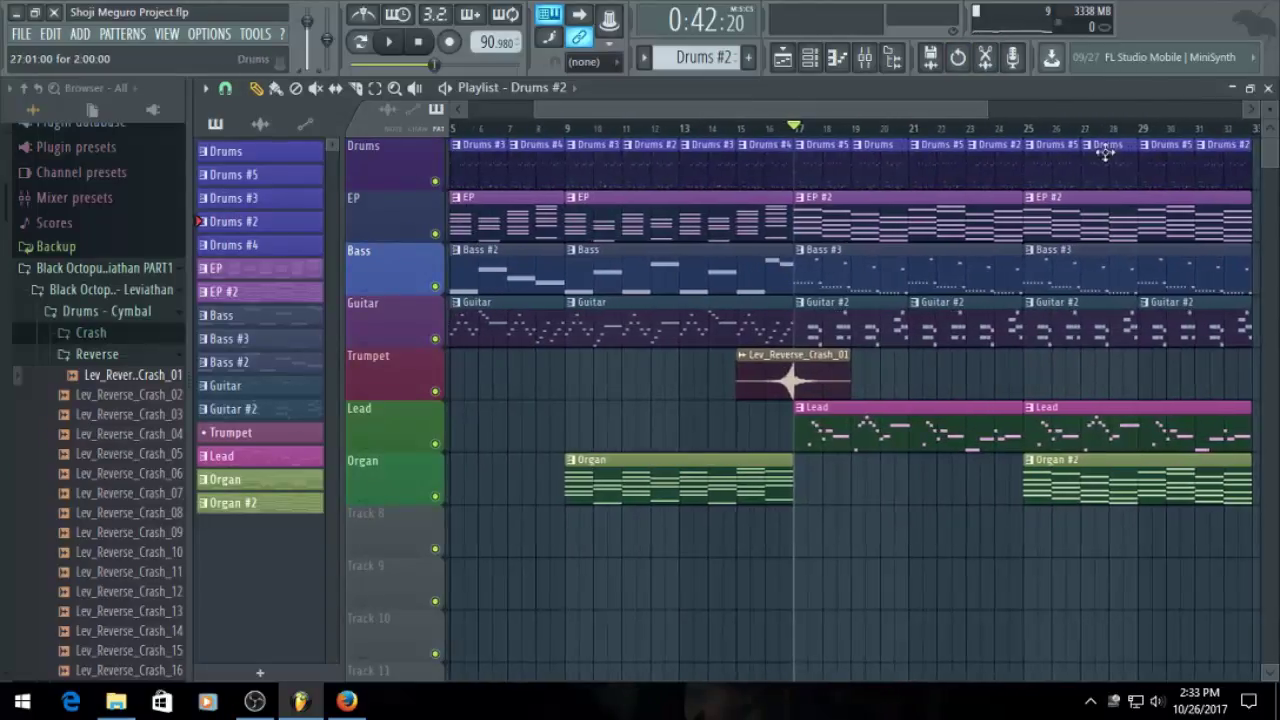
{"action": "left_click_drag", "start_coordinate": [960, 113], "coordinate": [1143, 131]}
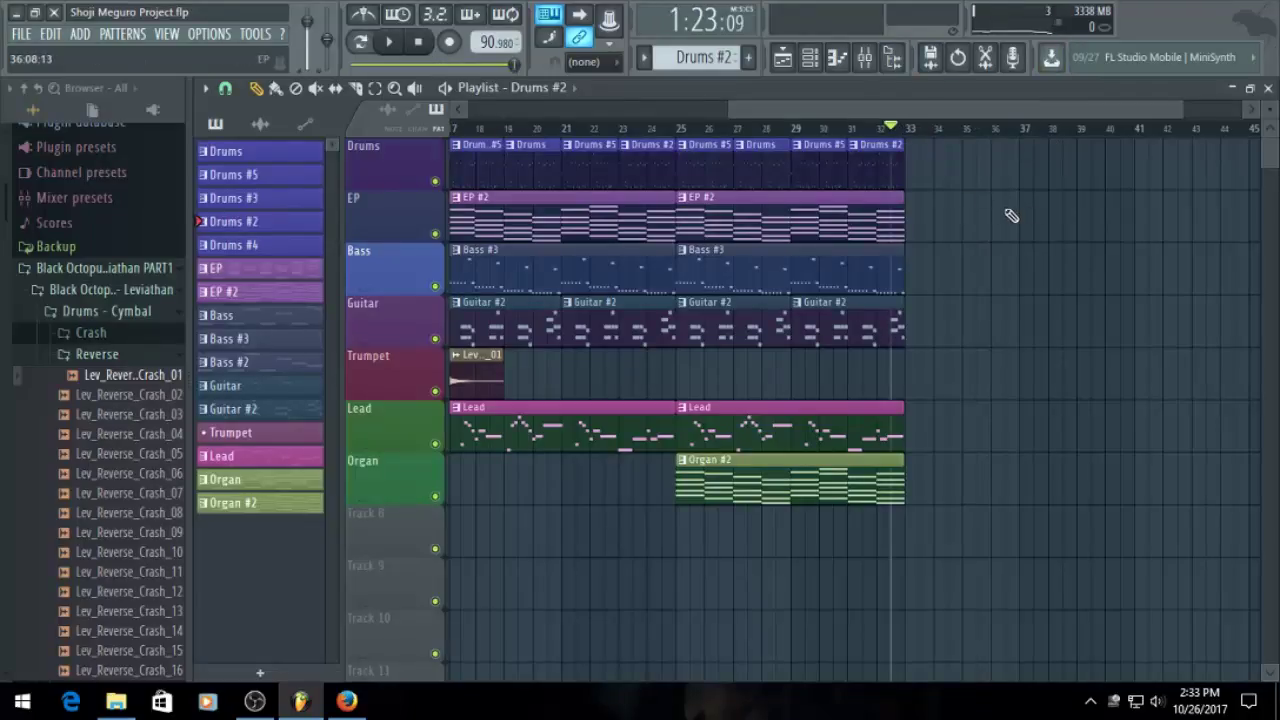
{"action": "left_click", "coordinate": [1131, 168]}
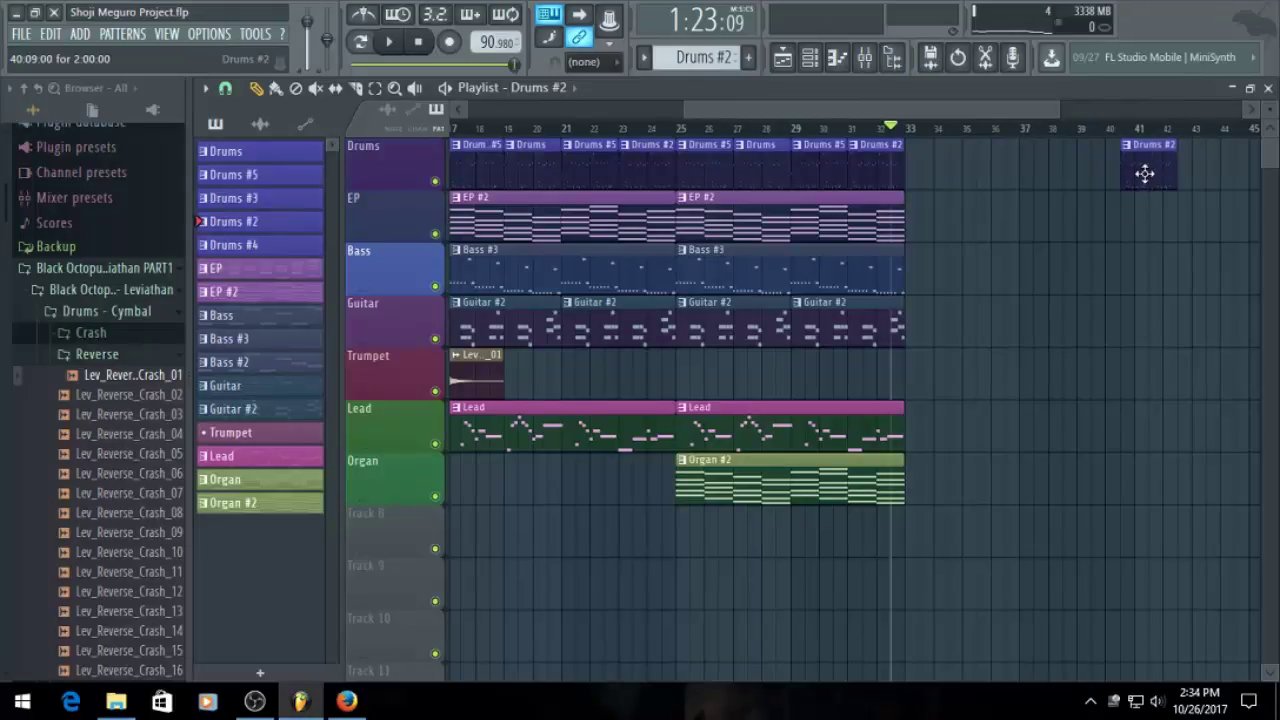
{"action": "right_click", "coordinate": [1141, 174]}
Copy the opening eight bars of drum clips to bars 33–40 on the Drums track
{"action": "left_click_drag", "start_coordinate": [1012, 107], "coordinate": [500, 116]}
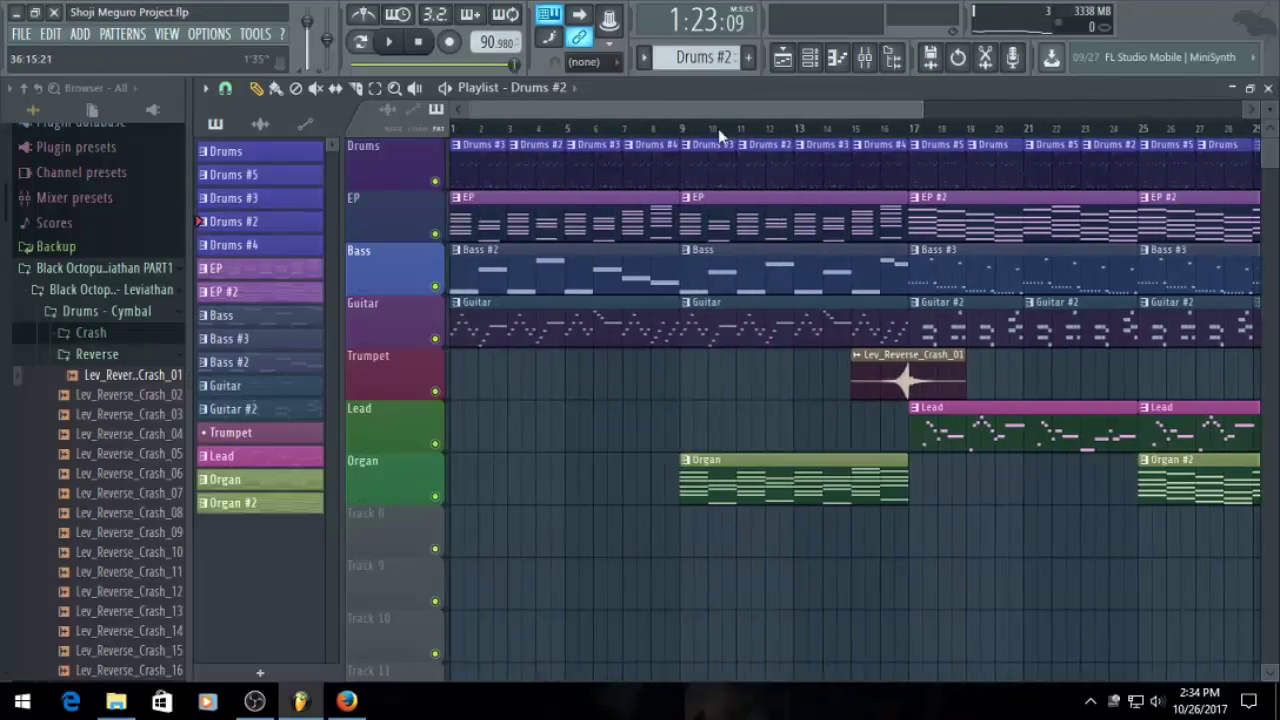
{"action": "left_click_drag", "start_coordinate": [719, 131], "coordinate": [452, 162]}
{"action": "left_click_drag", "start_coordinate": [588, 107], "coordinate": [953, 141]}
{"action": "left_click_drag", "start_coordinate": [978, 187], "coordinate": [677, 182]}
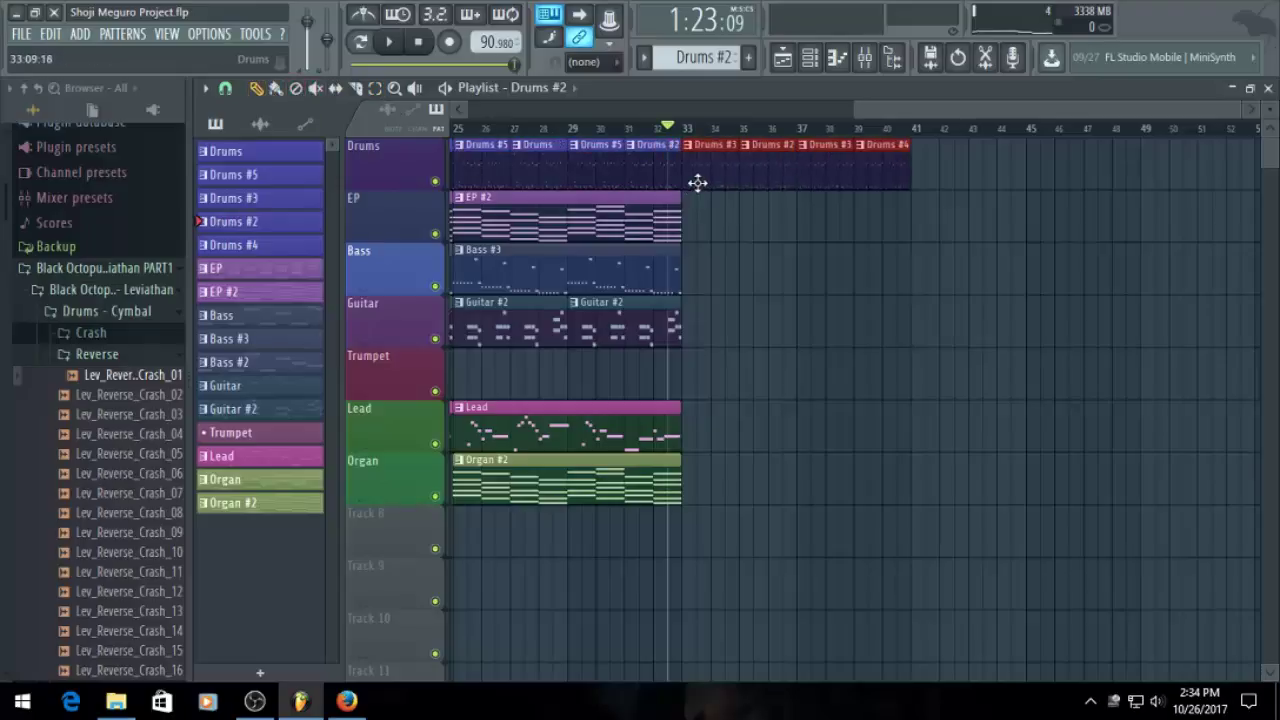
Pick up the eight-bar Guitar pattern from the earlier section and place it at bar 33 on the Guitar track
{"action": "left_click_drag", "start_coordinate": [948, 109], "coordinate": [825, 154]}
{"action": "left_click_drag", "start_coordinate": [895, 112], "coordinate": [657, 224]}
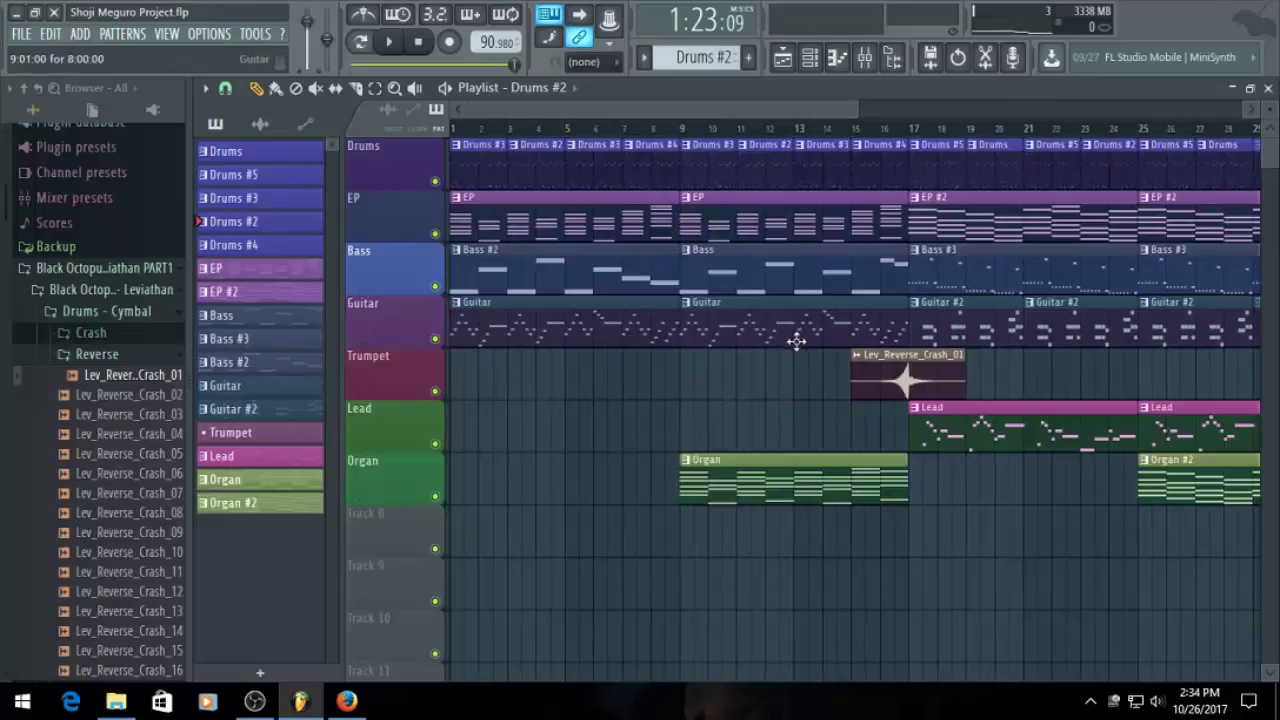
{"action": "left_click_drag", "start_coordinate": [716, 105], "coordinate": [926, 165]}
{"action": "left_click", "coordinate": [994, 290]}
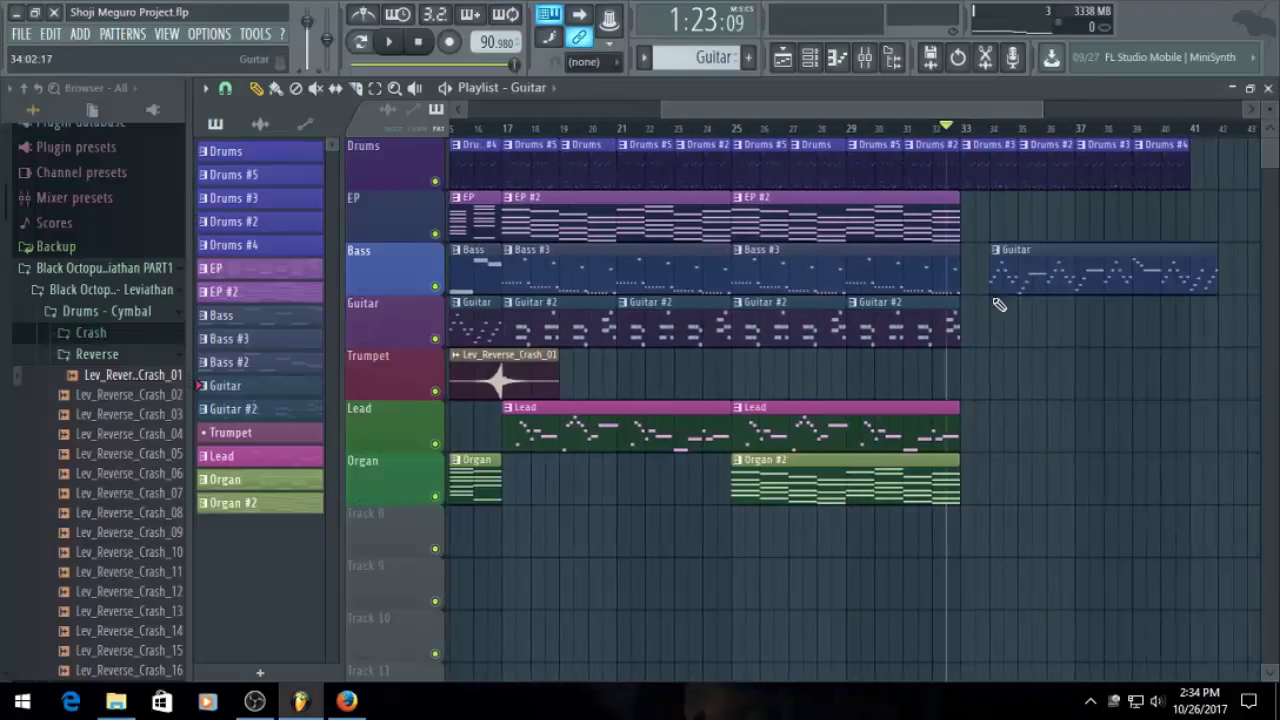
{"action": "left_click_drag", "start_coordinate": [1040, 277], "coordinate": [1005, 353]}
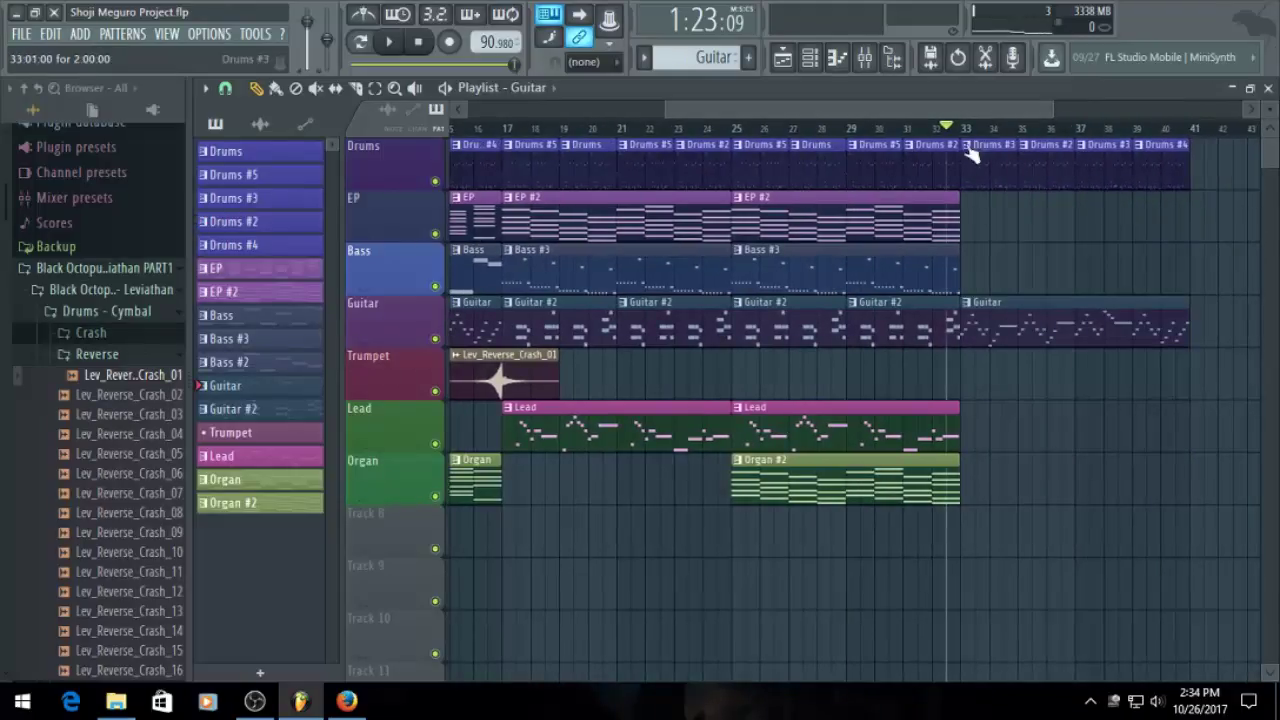
Audition the transition from bar 31 into the new section starting at bar 33
{"action": "left_click", "coordinate": [903, 128]}
{"action": "key", "text": "space"}
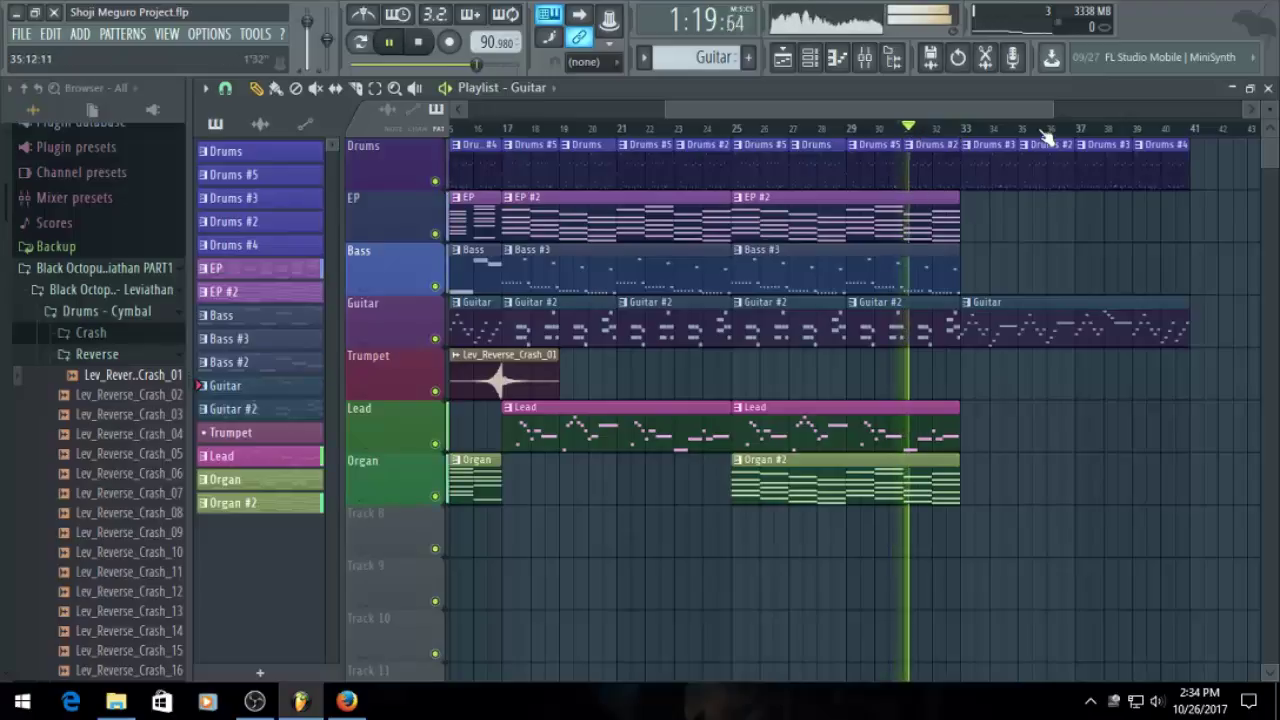
{"action": "scroll", "coordinate": [1033, 263], "scroll_direction": "down", "scroll_amount": 1}
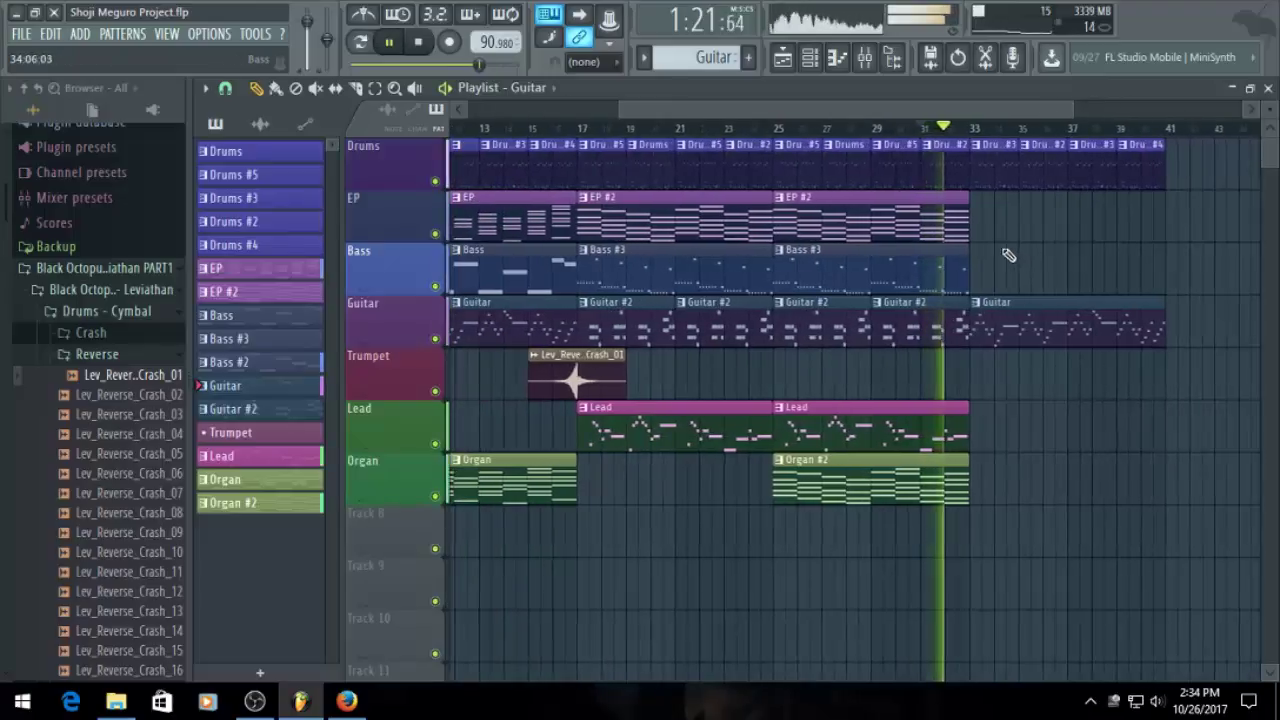
{"action": "scroll", "coordinate": [1006, 255], "scroll_direction": "up", "scroll_amount": 2}
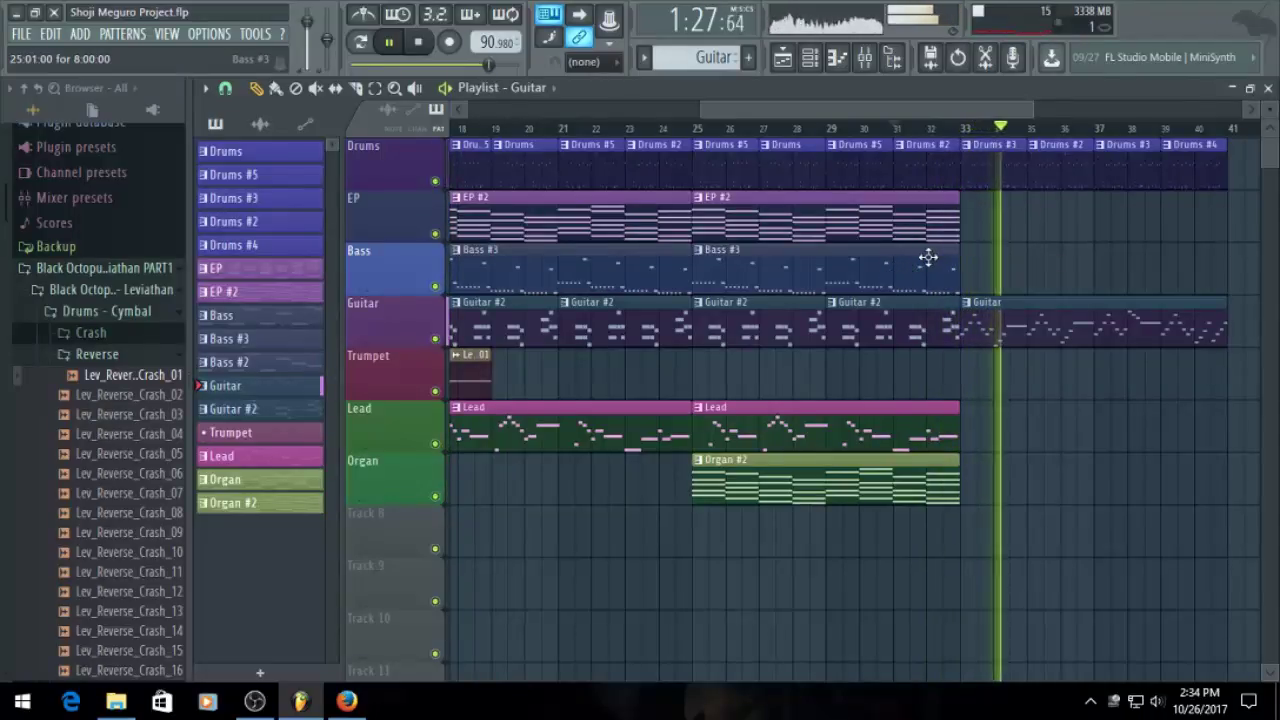
{"action": "key", "text": "space"}
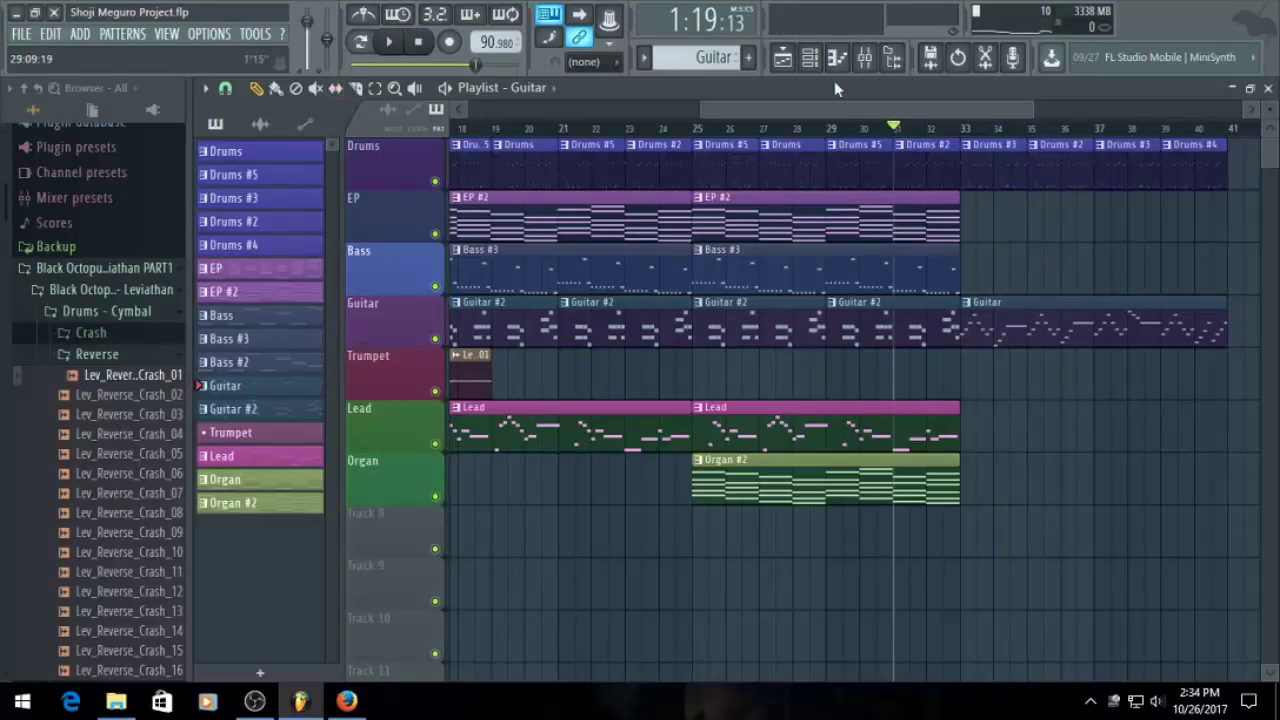
Pick up the Bass pattern from bar 9 and place it in bars 33–40 on the Bass track
{"action": "left_click_drag", "start_coordinate": [808, 110], "coordinate": [584, 218]}
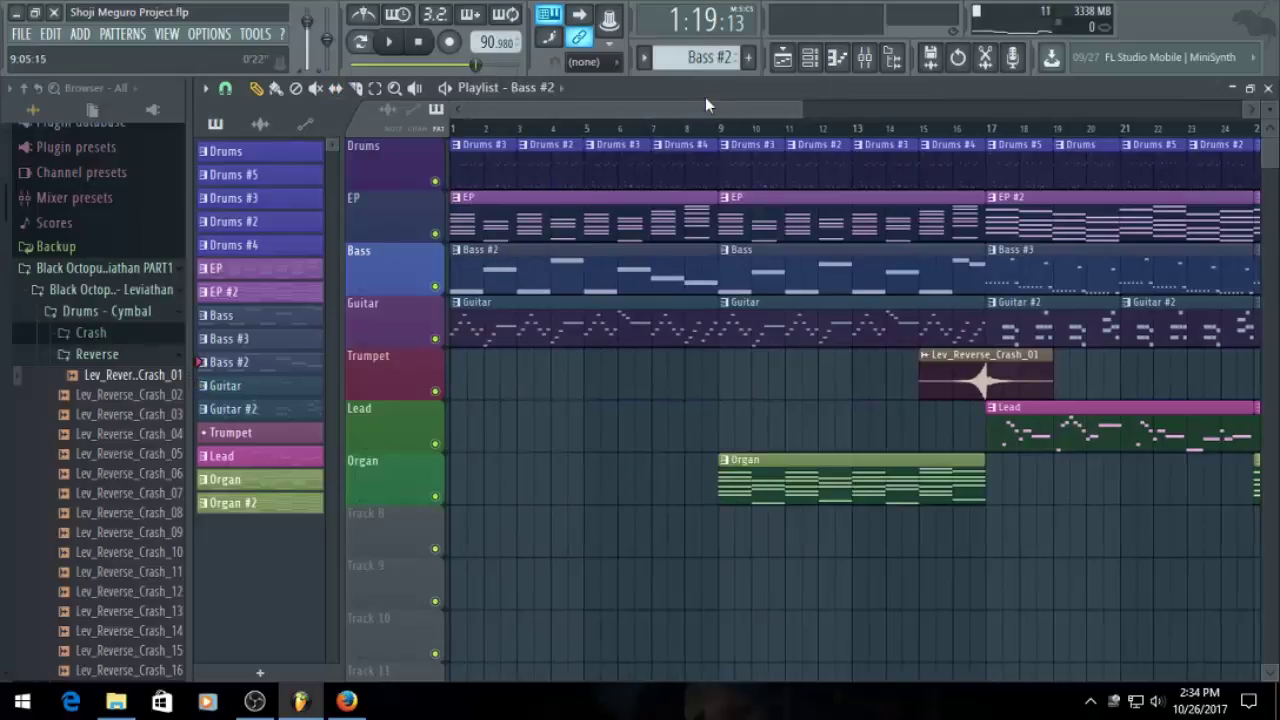
{"action": "left_click_drag", "start_coordinate": [691, 106], "coordinate": [994, 160]}
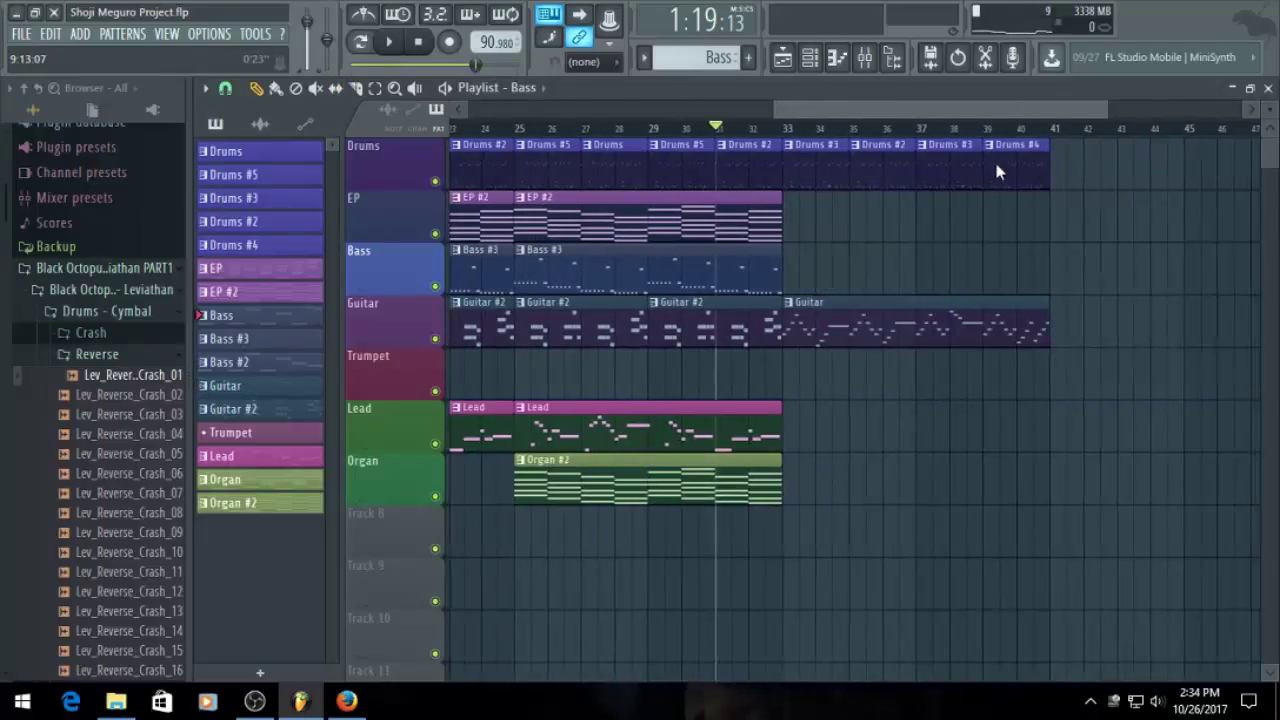
{"action": "scroll", "coordinate": [968, 260], "scroll_direction": "up", "scroll_amount": 1}
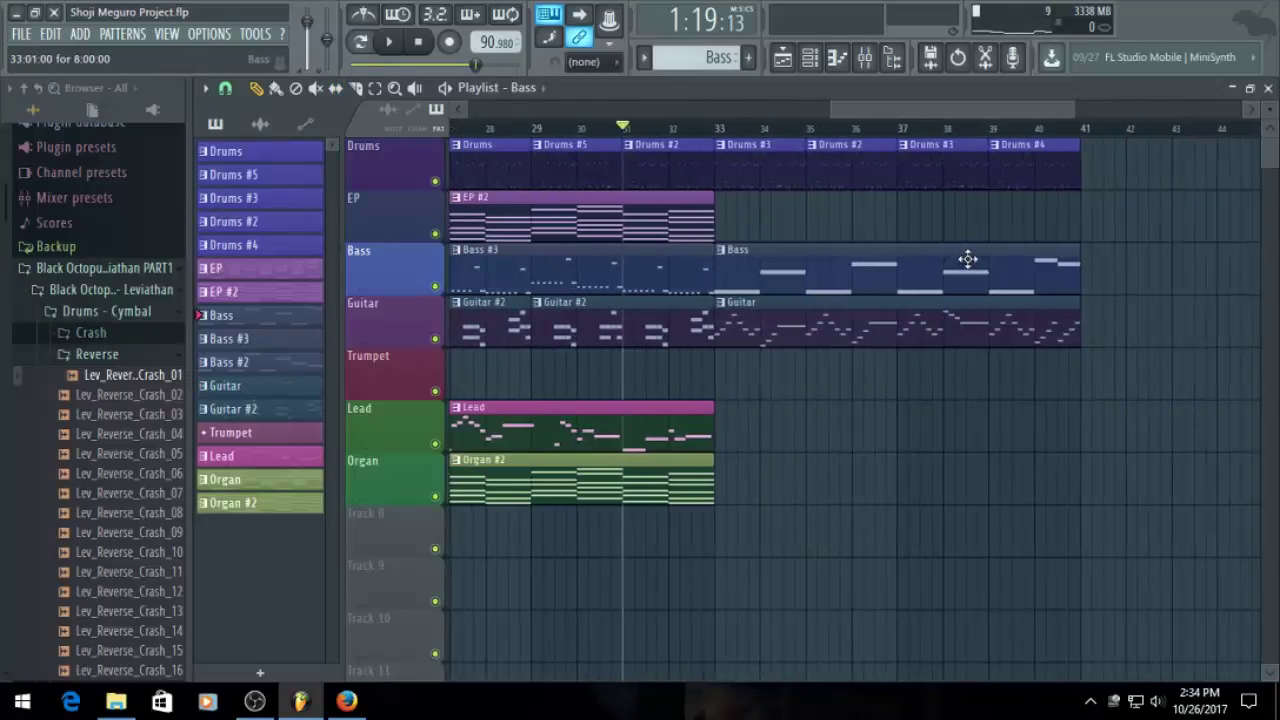
Place the Lev_Reverse_Crash_01 sample on the Trumpet track from bar 31 so its swell peaks at bar 33
{"action": "scroll", "coordinate": [945, 165], "scroll_direction": "down", "scroll_amount": 3}
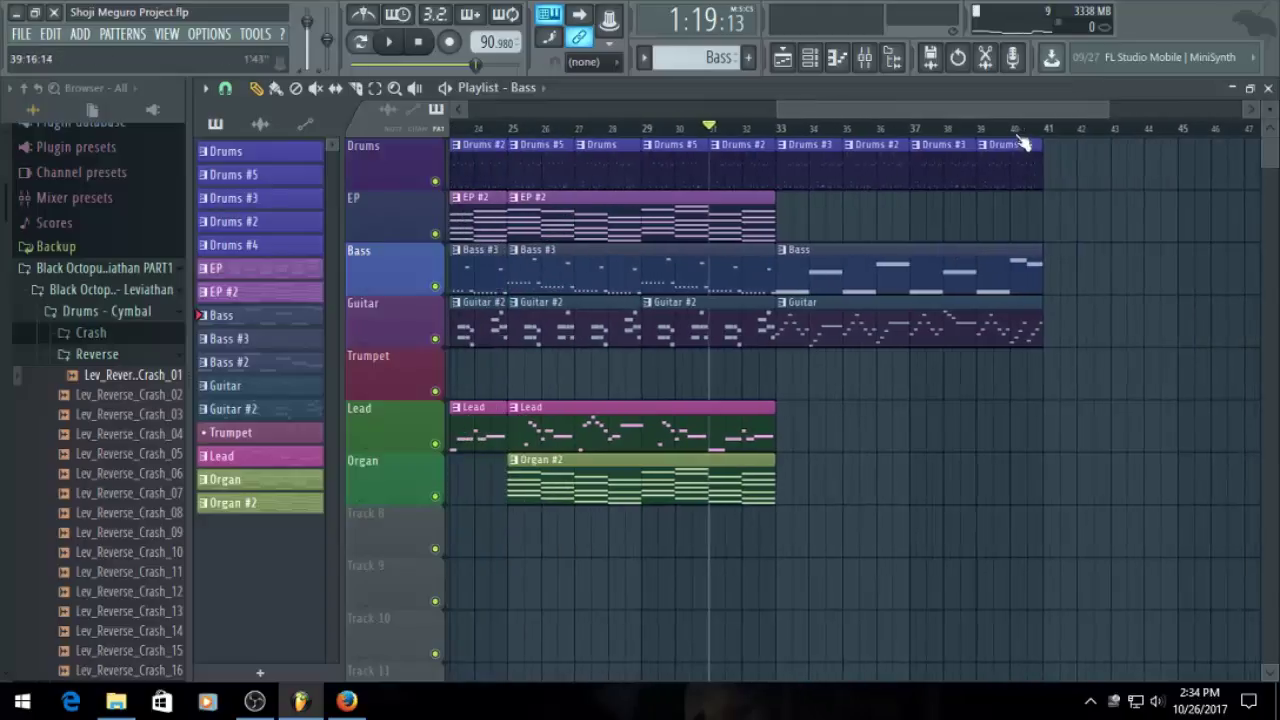
{"action": "left_click", "coordinate": [762, 130]}
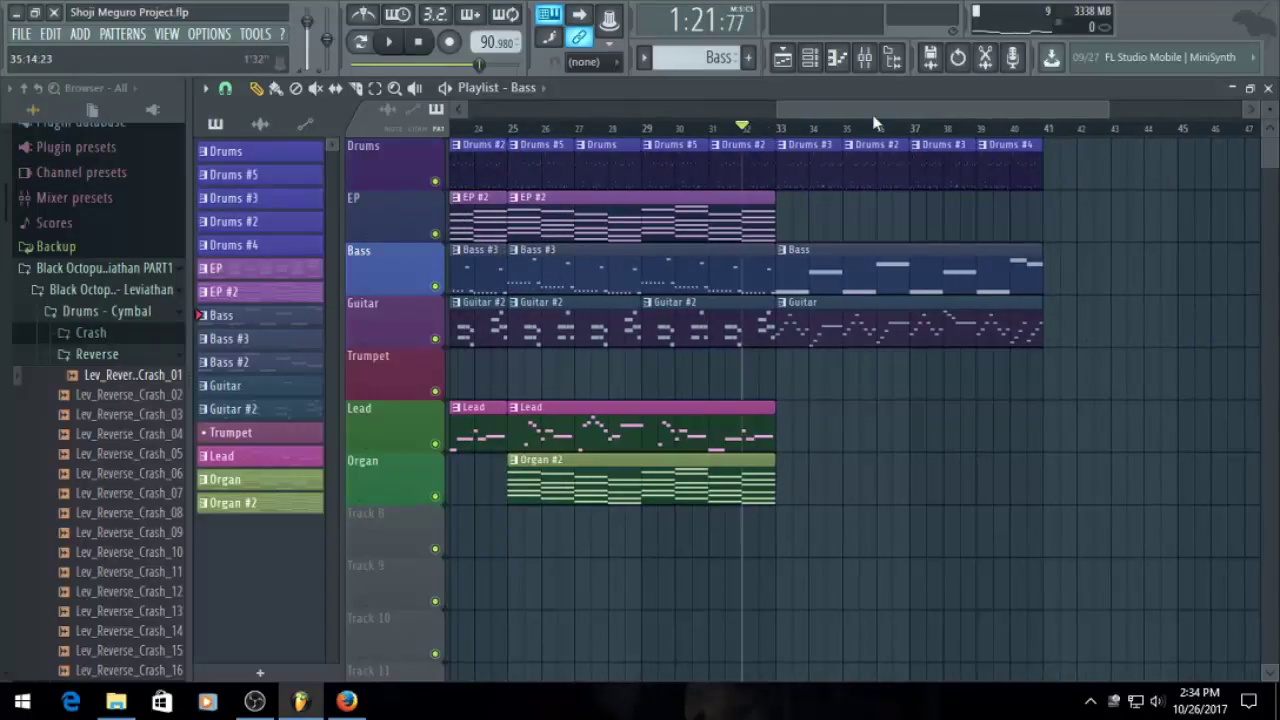
{"action": "left_click_drag", "start_coordinate": [876, 110], "coordinate": [801, 112]}
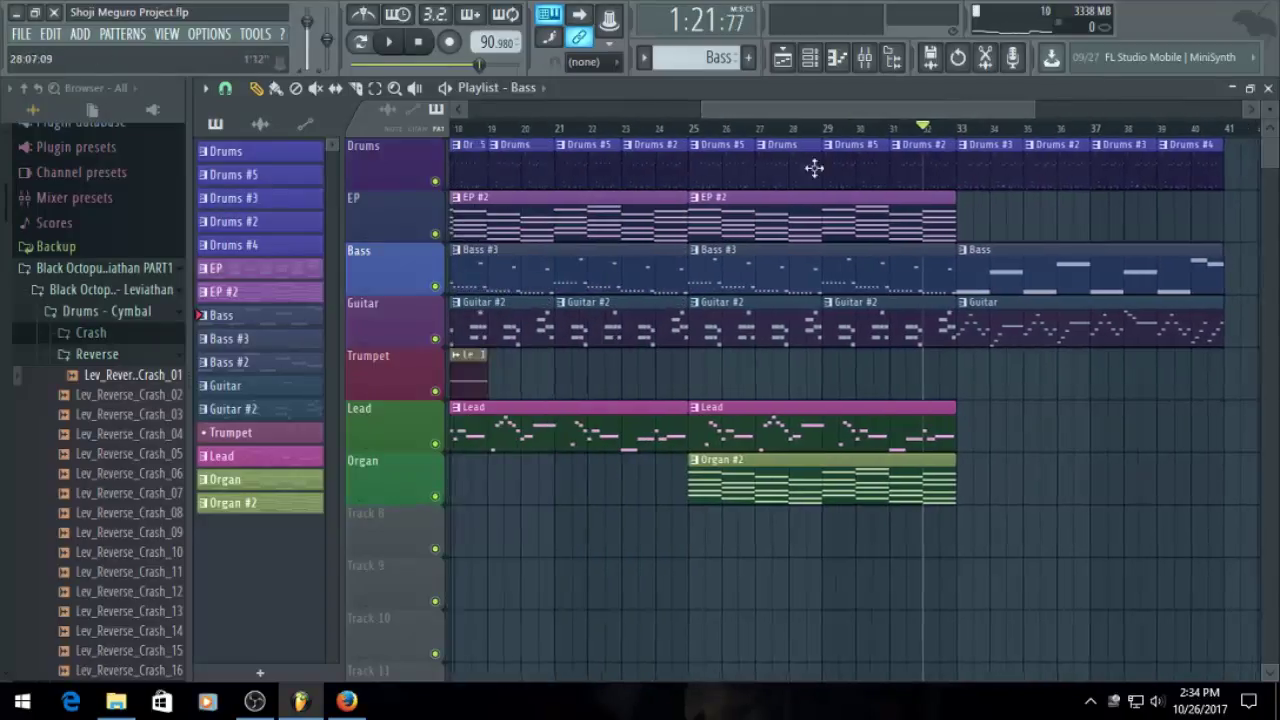
{"action": "left_click", "coordinate": [946, 382]}
{"action": "left_click_drag", "start_coordinate": [994, 359], "coordinate": [946, 373]}
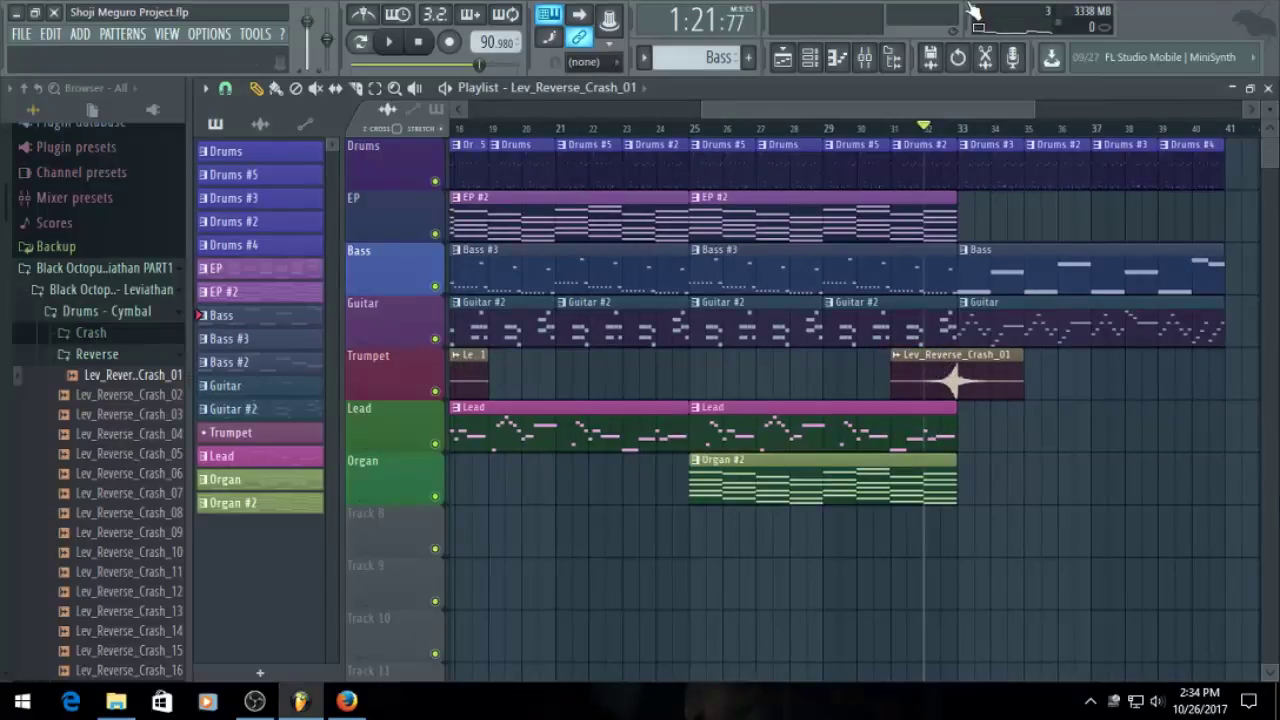
Save the project and audition the transition into bar 33 with the reverse crash
{"action": "key", "text": "space"}
{"action": "key", "text": "ctrl+s"}
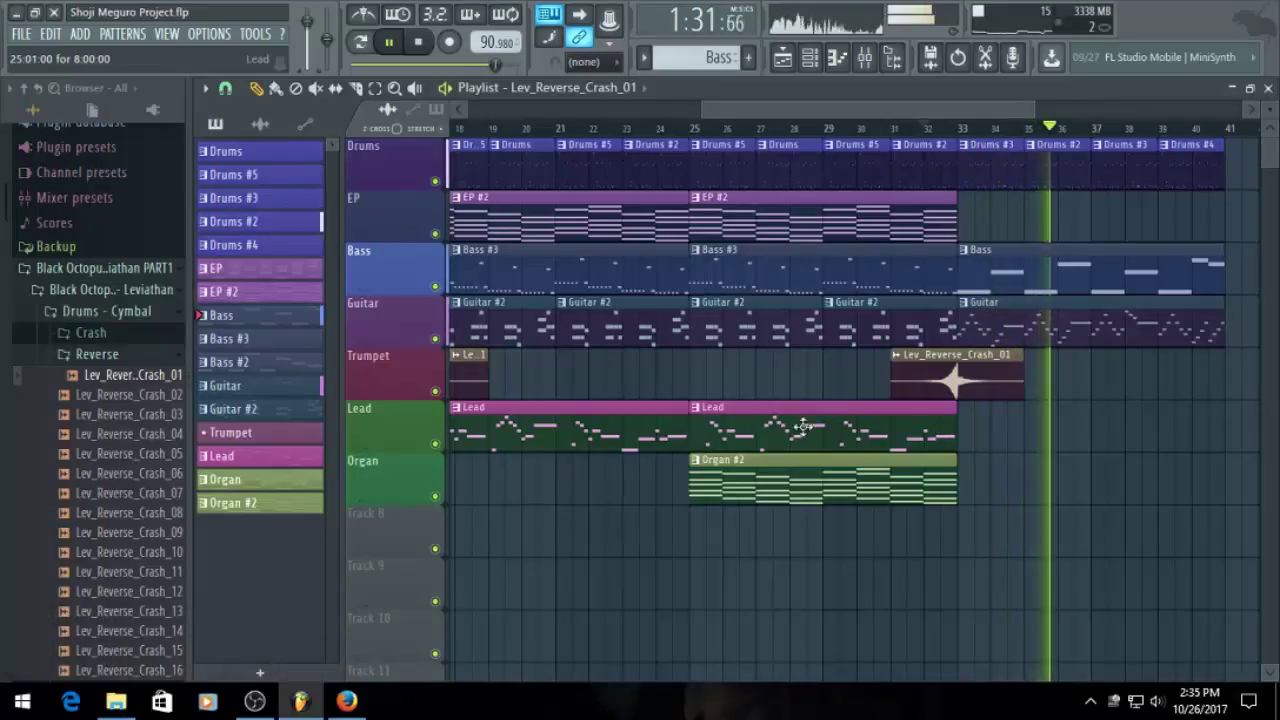
{"action": "left_click", "coordinate": [833, 232]}
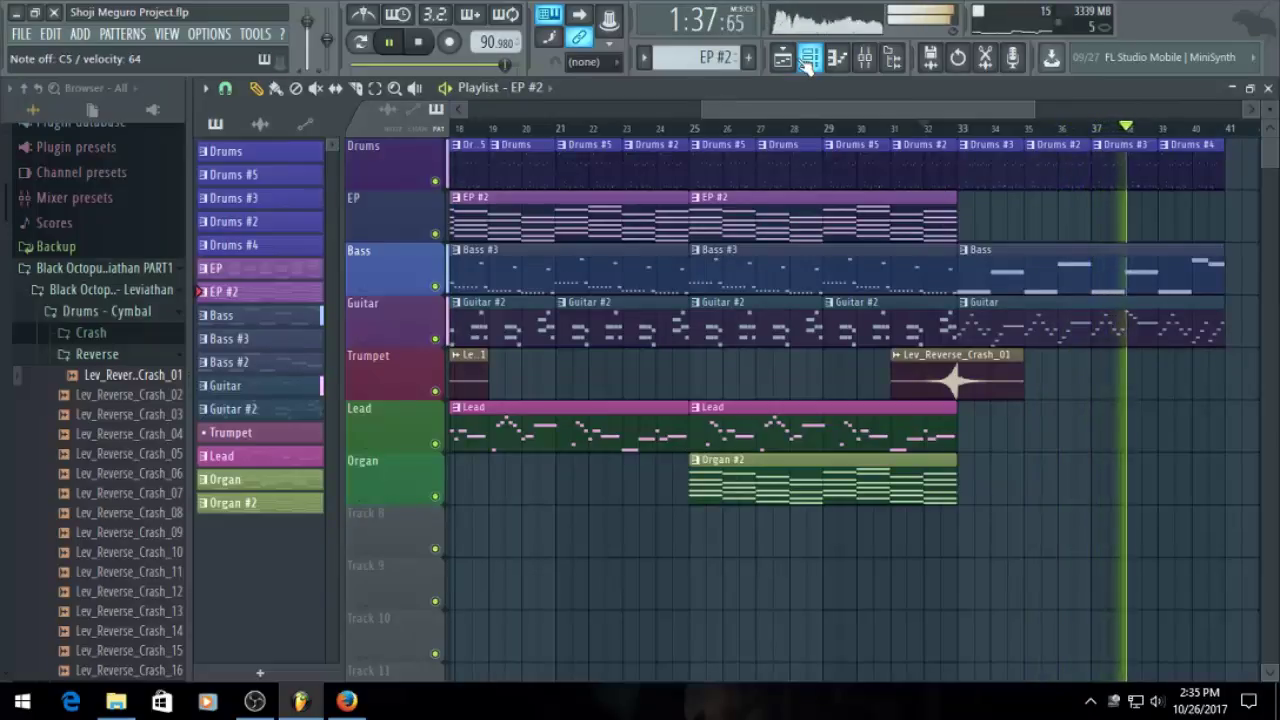
{"action": "key", "text": "space"}
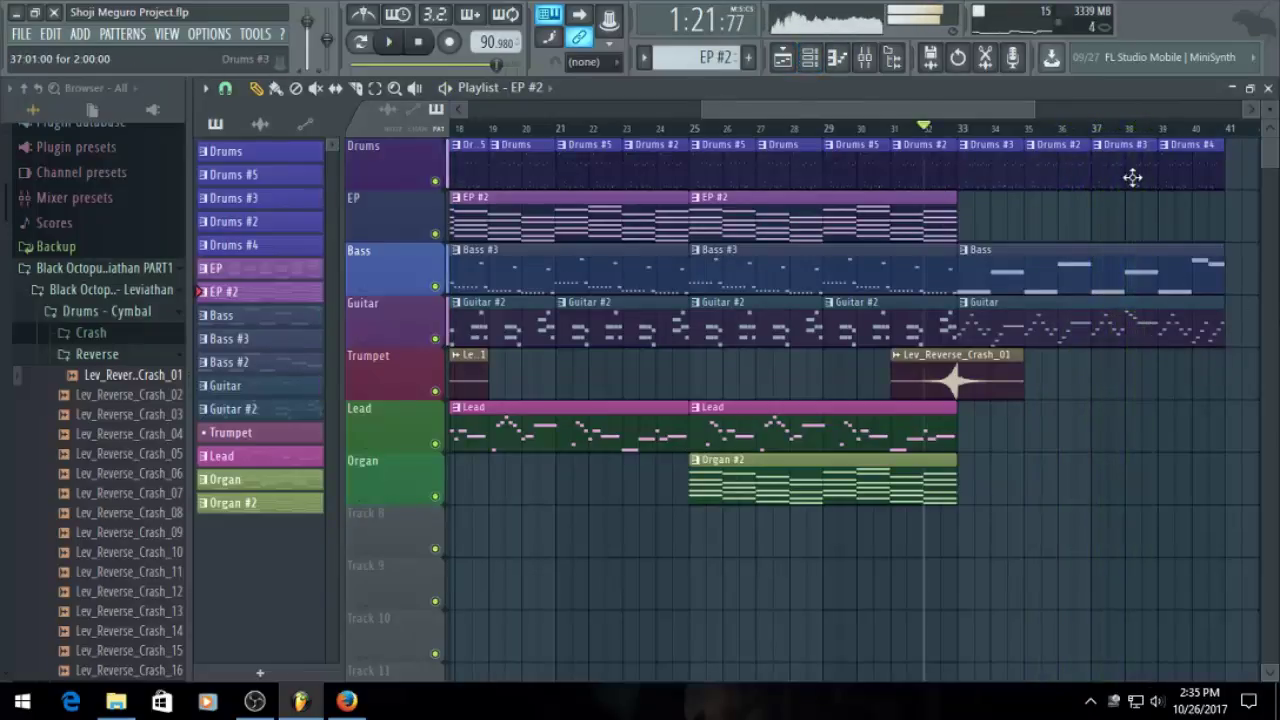
Place the EP #2 pattern at bar 33 on the EP track and make that clip unique
{"action": "left_click", "coordinate": [986, 214]}
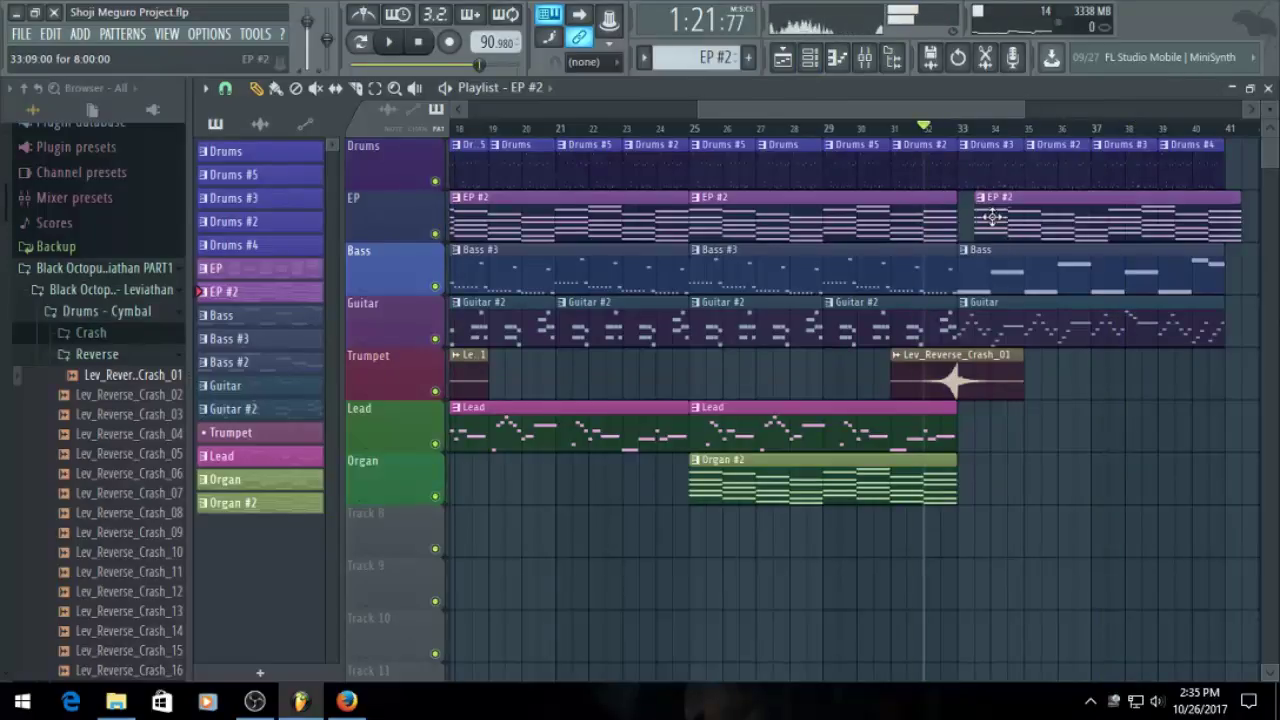
{"action": "left_click", "coordinate": [970, 199]}
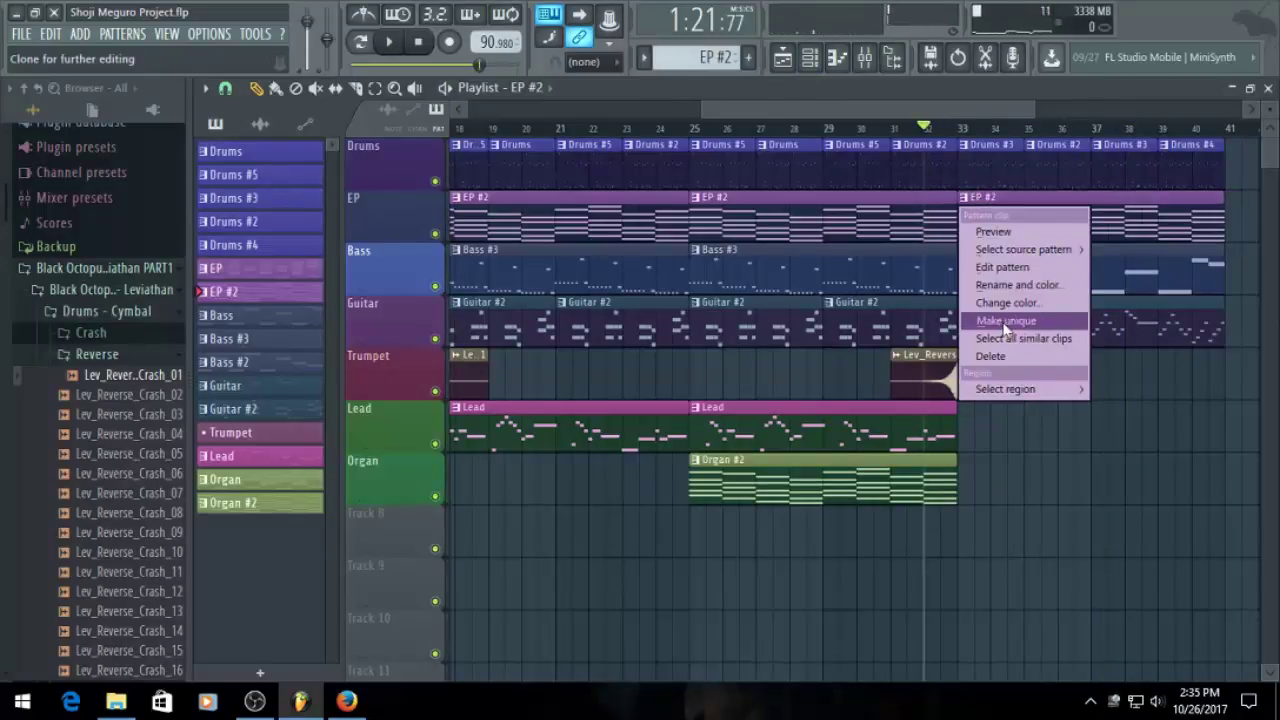
{"action": "left_click", "coordinate": [1010, 337]}
Delete all notes from the unique EP pattern at bar 33 and set the piano roll snap to Cell
{"action": "double_click", "coordinate": [1204, 231]}
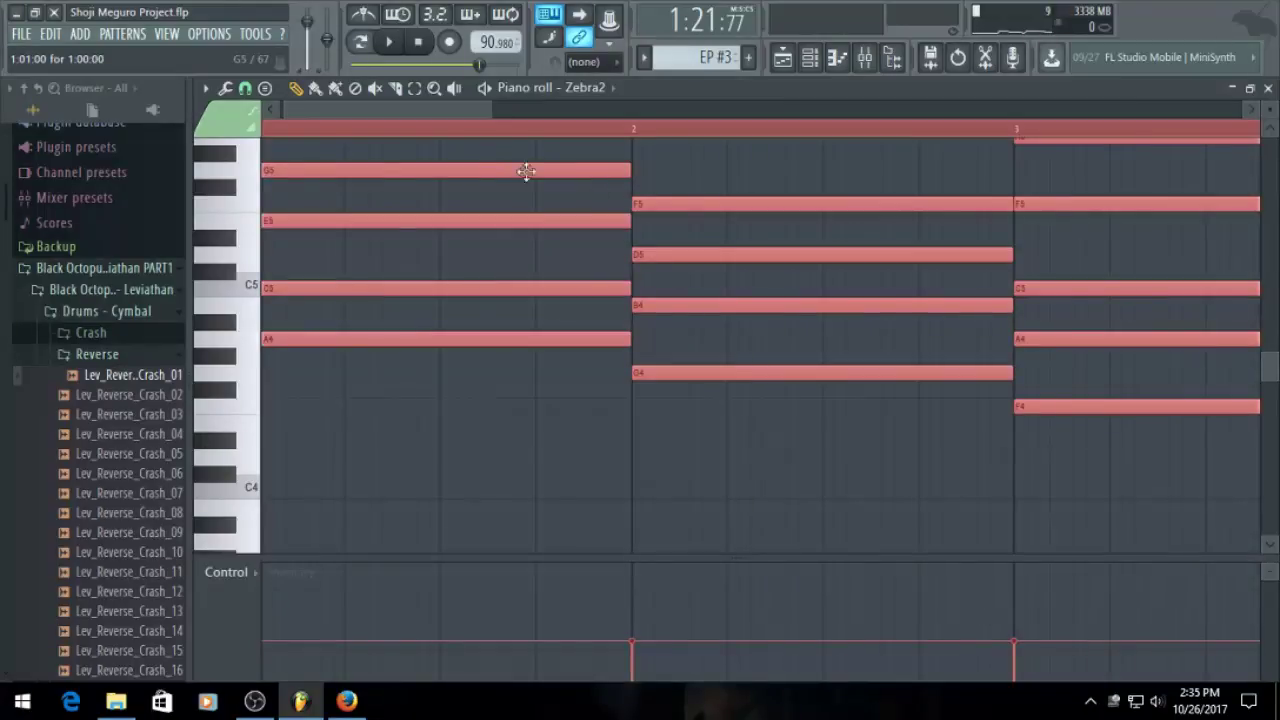
{"action": "key", "text": "Delete"}
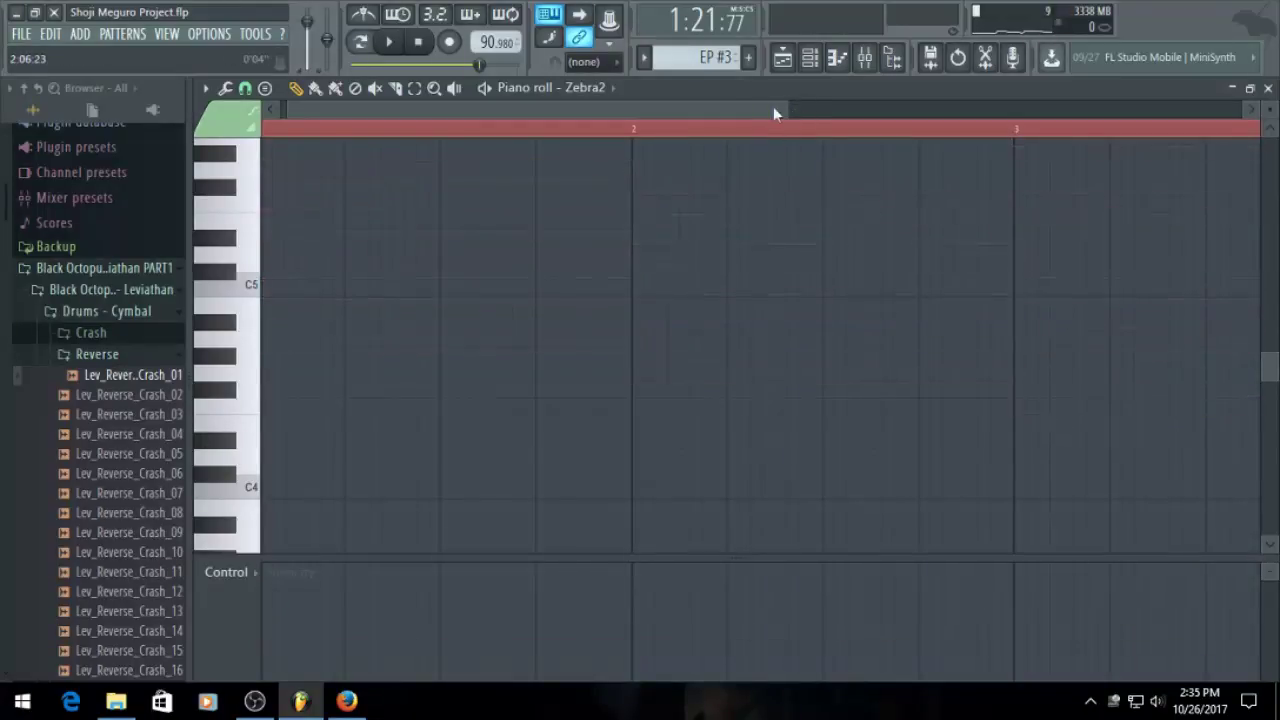
{"action": "left_click", "coordinate": [201, 88]}
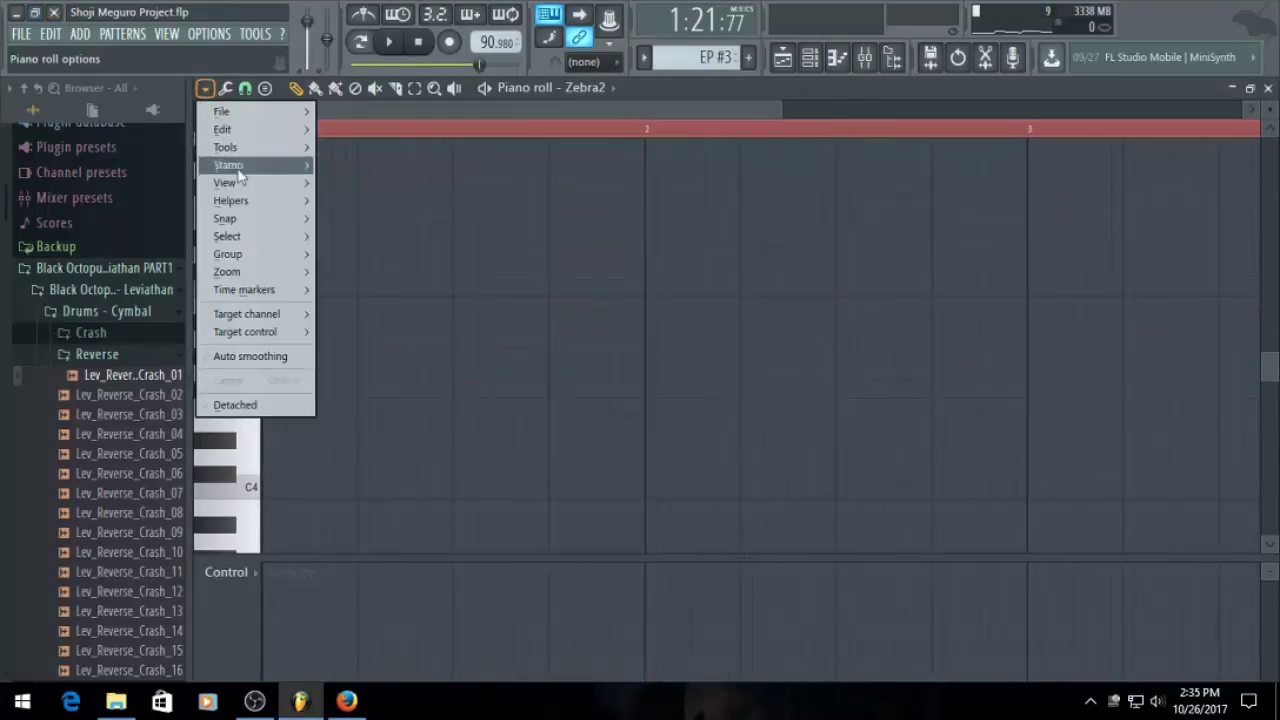
{"action": "mouse_move", "coordinate": [240, 219]}
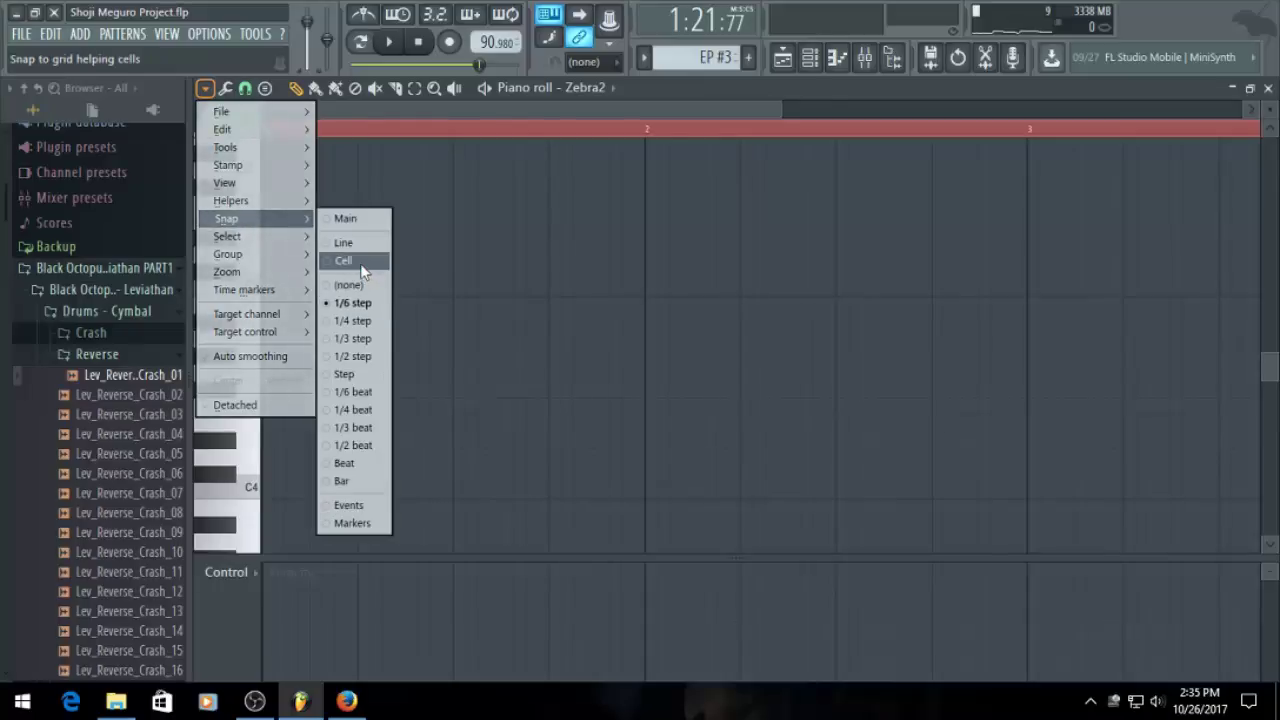
{"action": "left_click", "coordinate": [343, 261]}
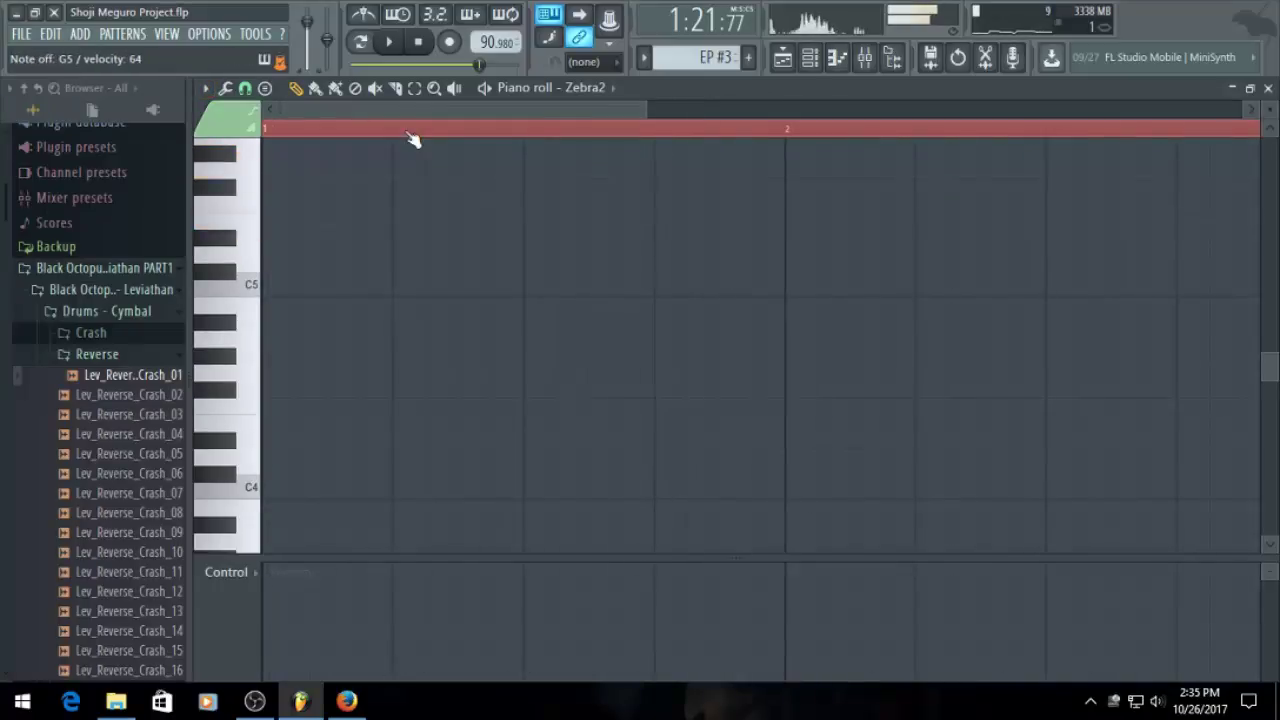
Save the project and audition the new section from bar 32 through bar 40 in the playlist
{"action": "left_click", "coordinate": [782, 57]}
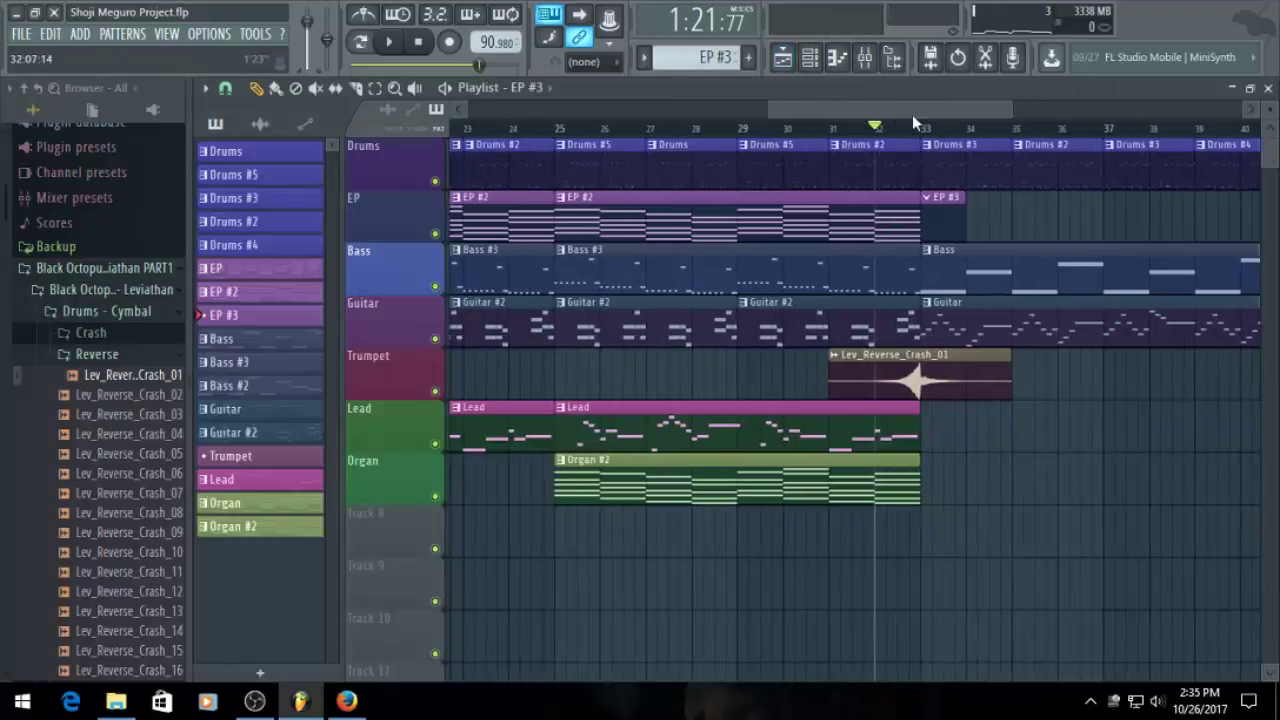
{"action": "left_click_drag", "start_coordinate": [941, 118], "coordinate": [1016, 124]}
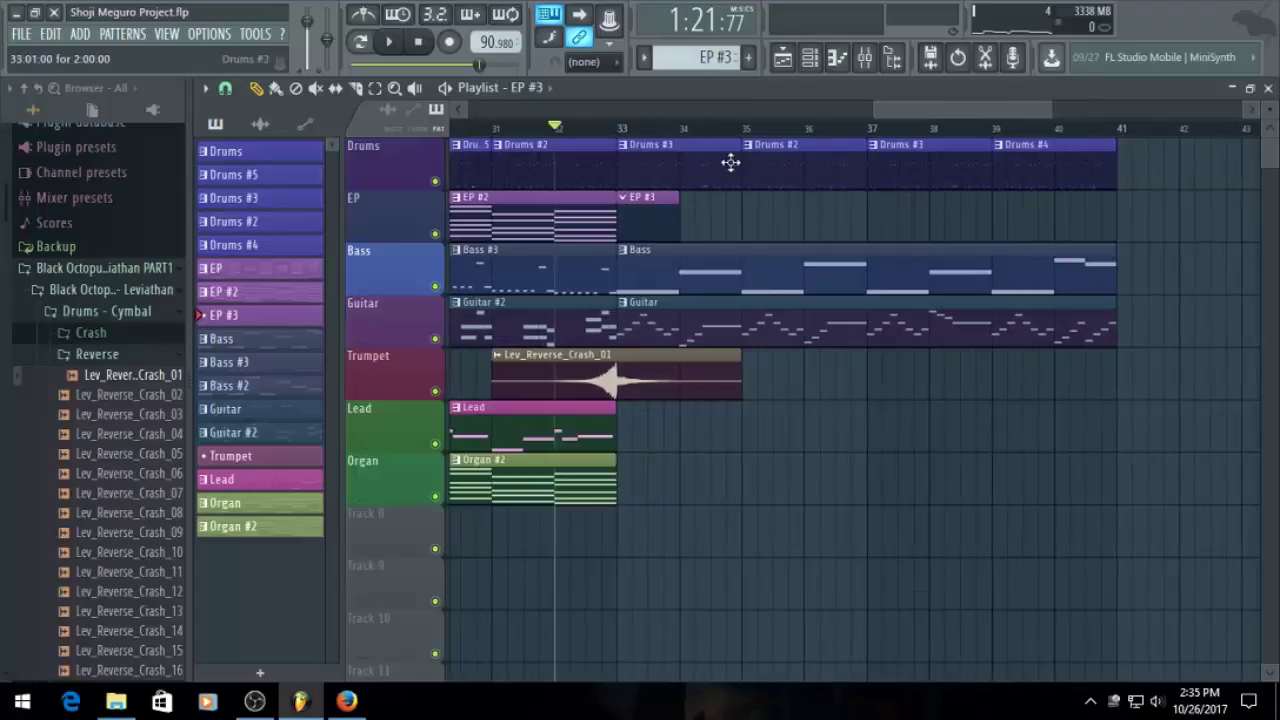
{"action": "scroll", "coordinate": [930, 105], "scroll_direction": "up", "scroll_amount": 4}
{"action": "key", "text": "ctrl+s"}
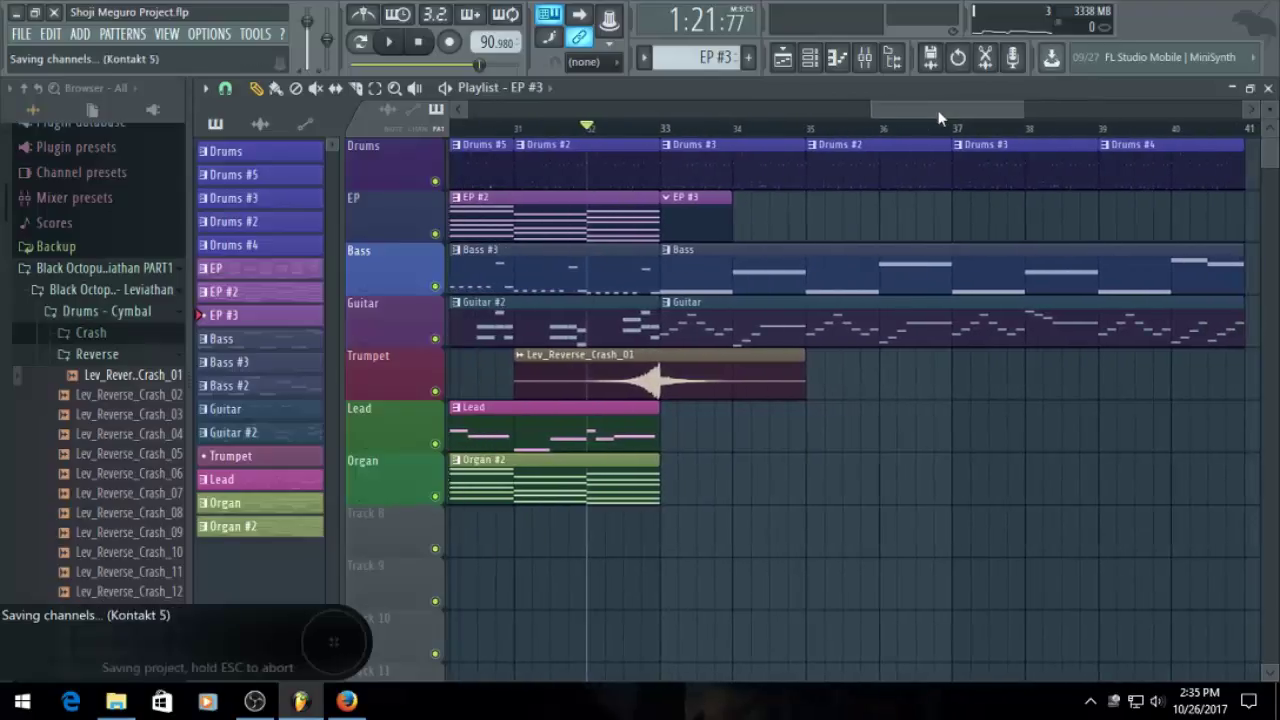
{"action": "key", "text": "space"}
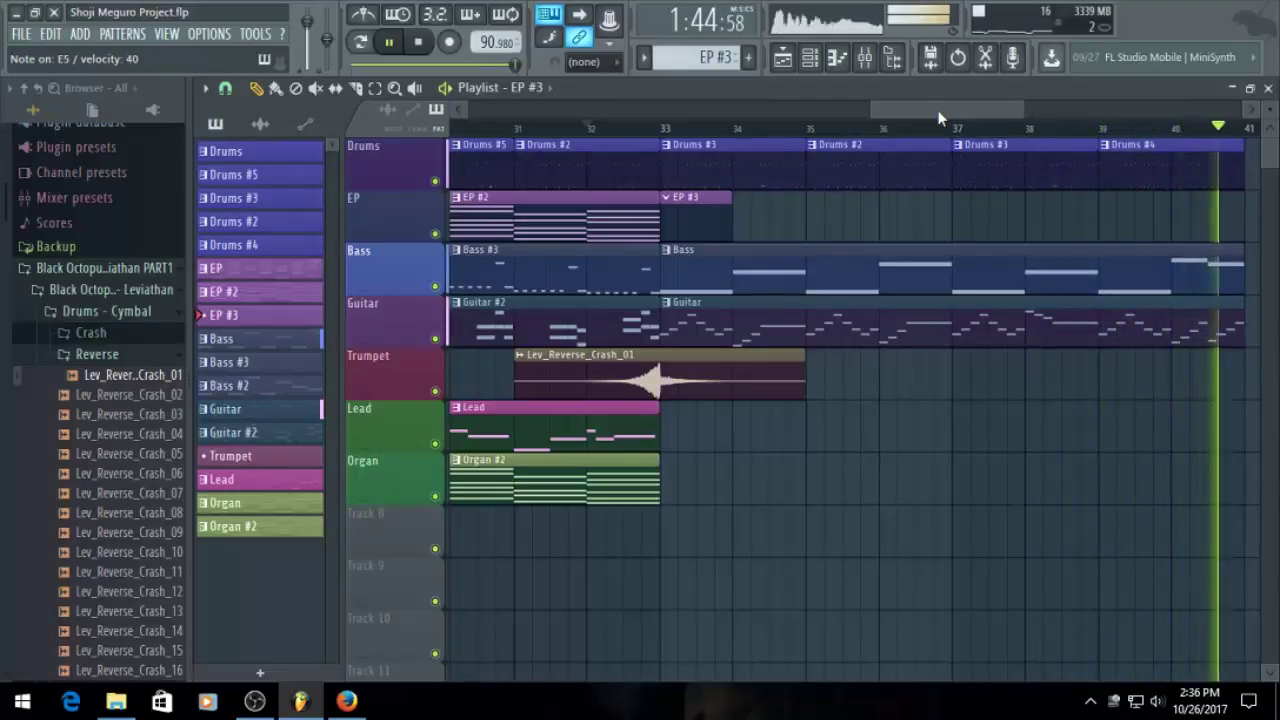
{"action": "key", "text": "space"}
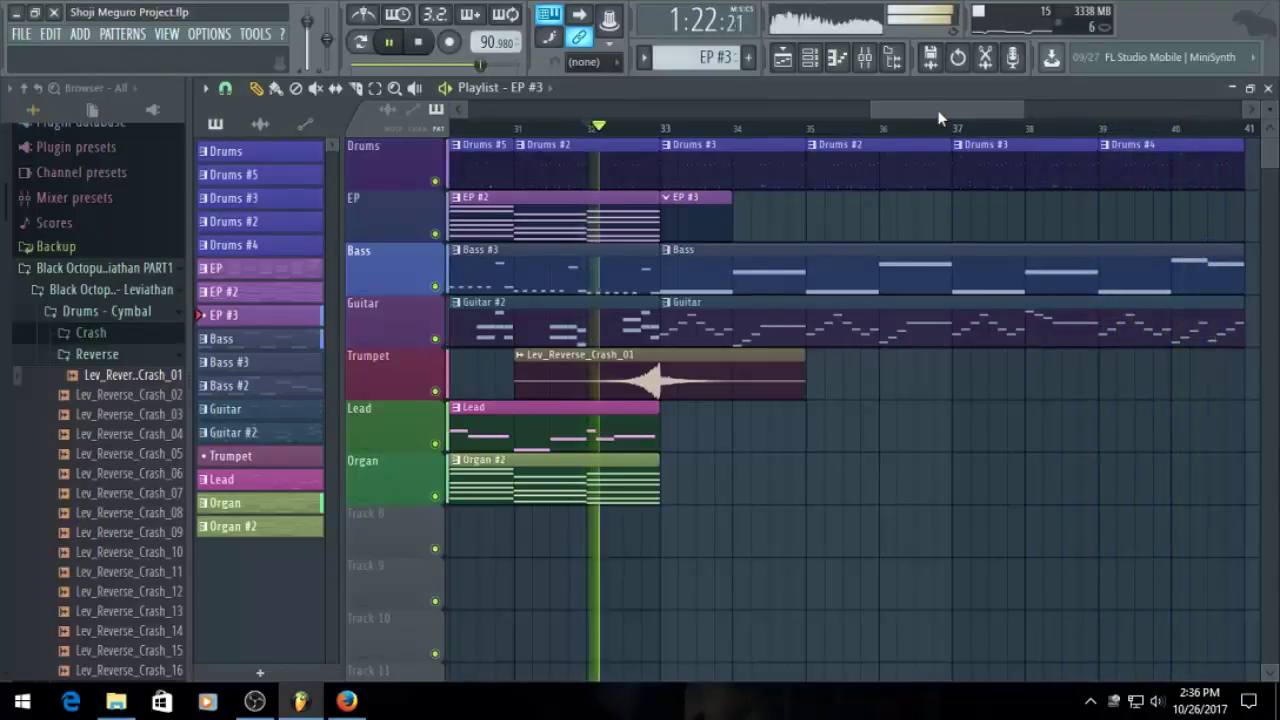
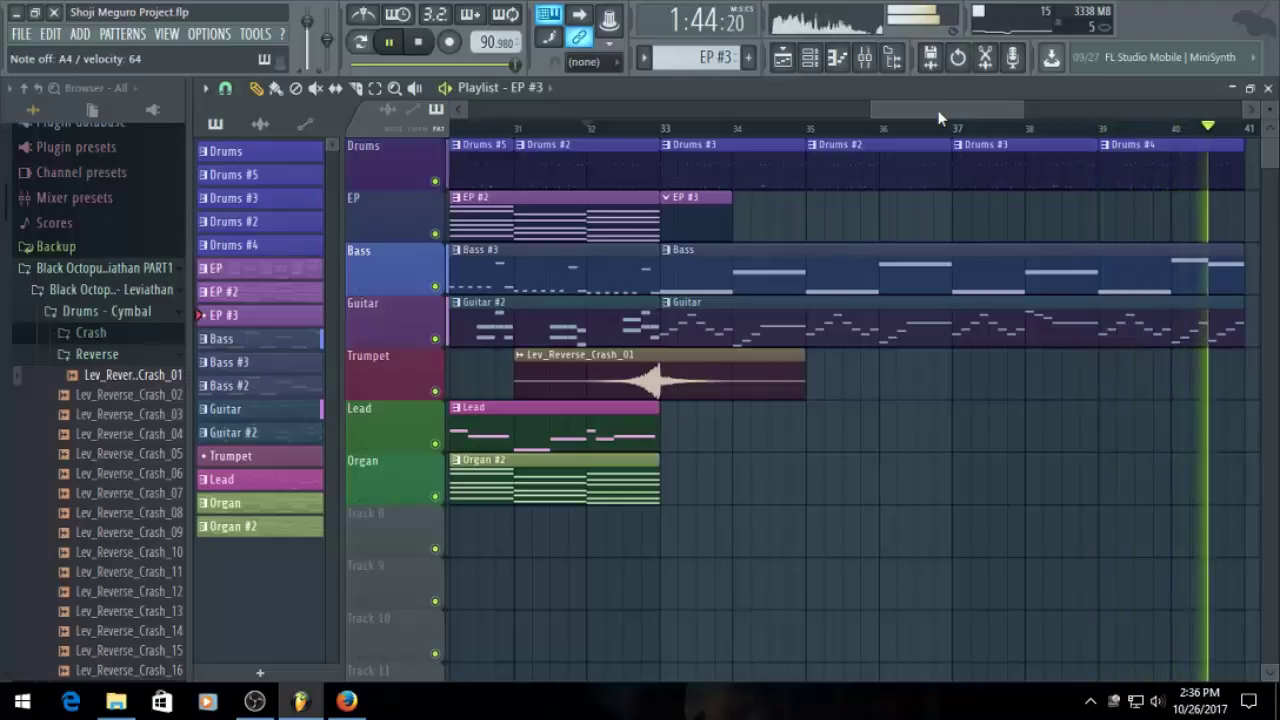
{"action": "key", "text": "space"}
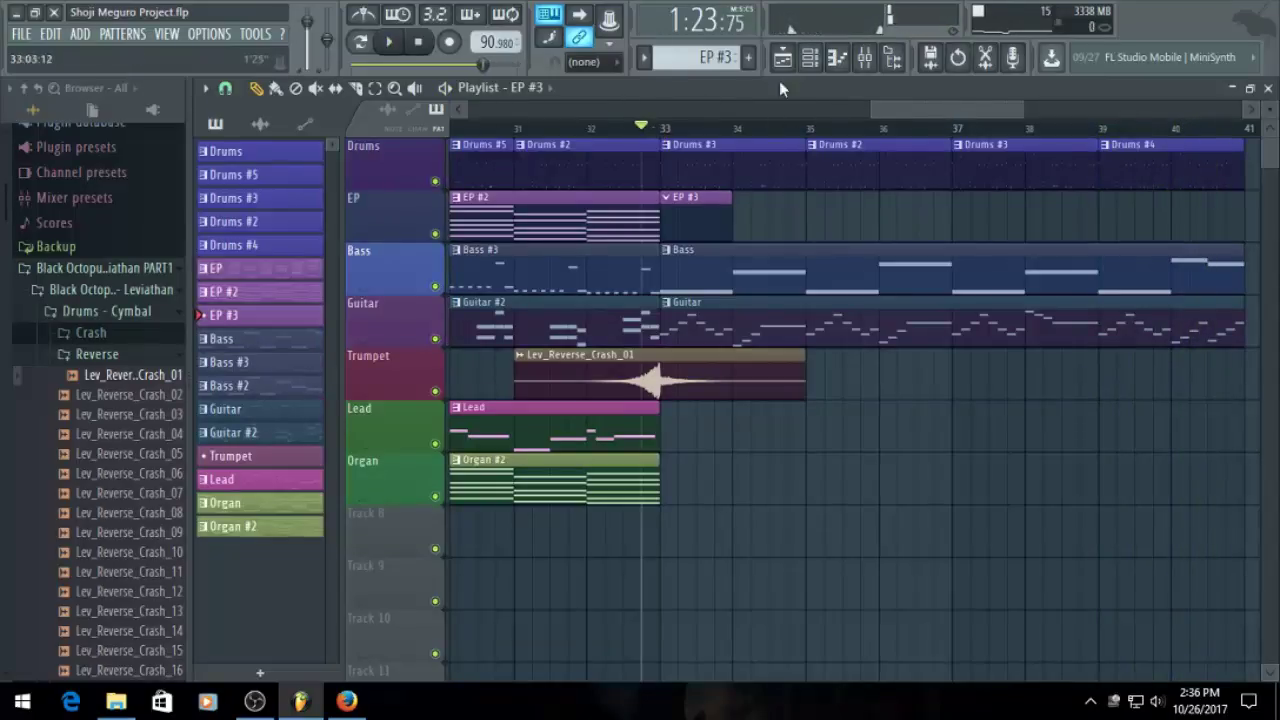
Draw a chord of G4, B4, C5 and E5 at the start of the empty EP pattern and extend it to one bar
{"action": "left_click", "coordinate": [838, 57]}
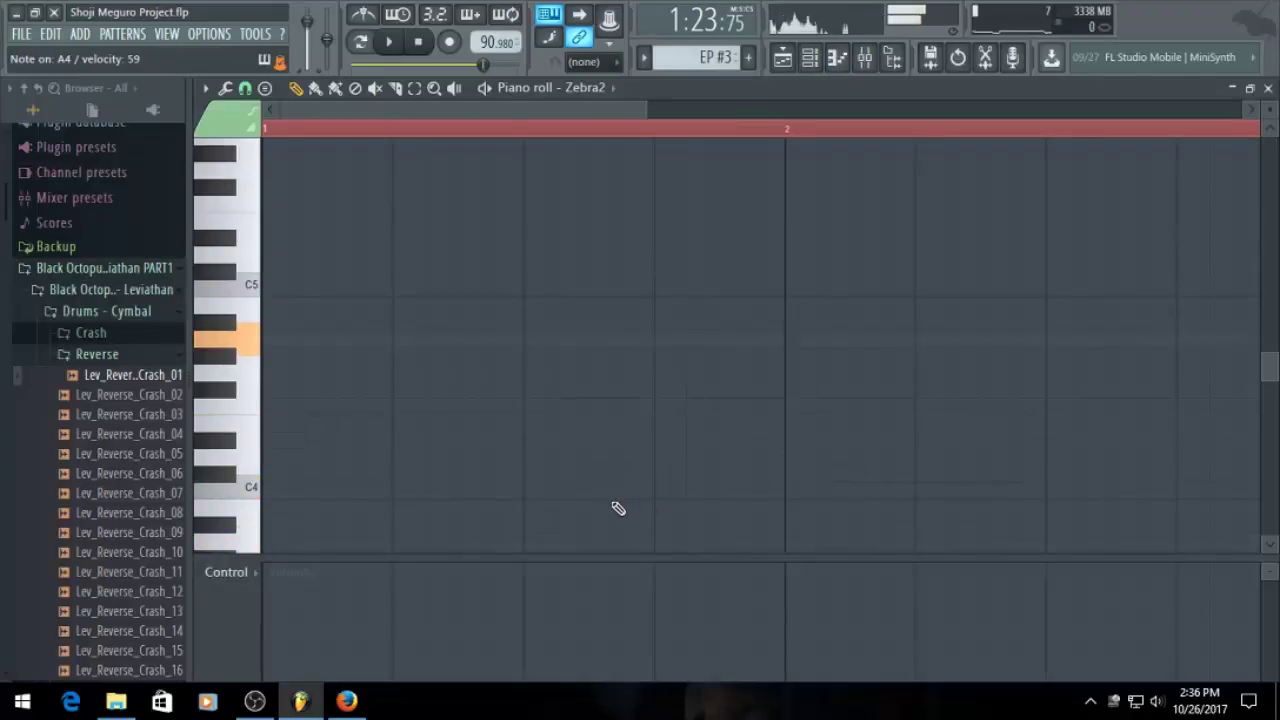
{"action": "scroll", "coordinate": [500, 399], "scroll_direction": "up", "scroll_amount": 2}
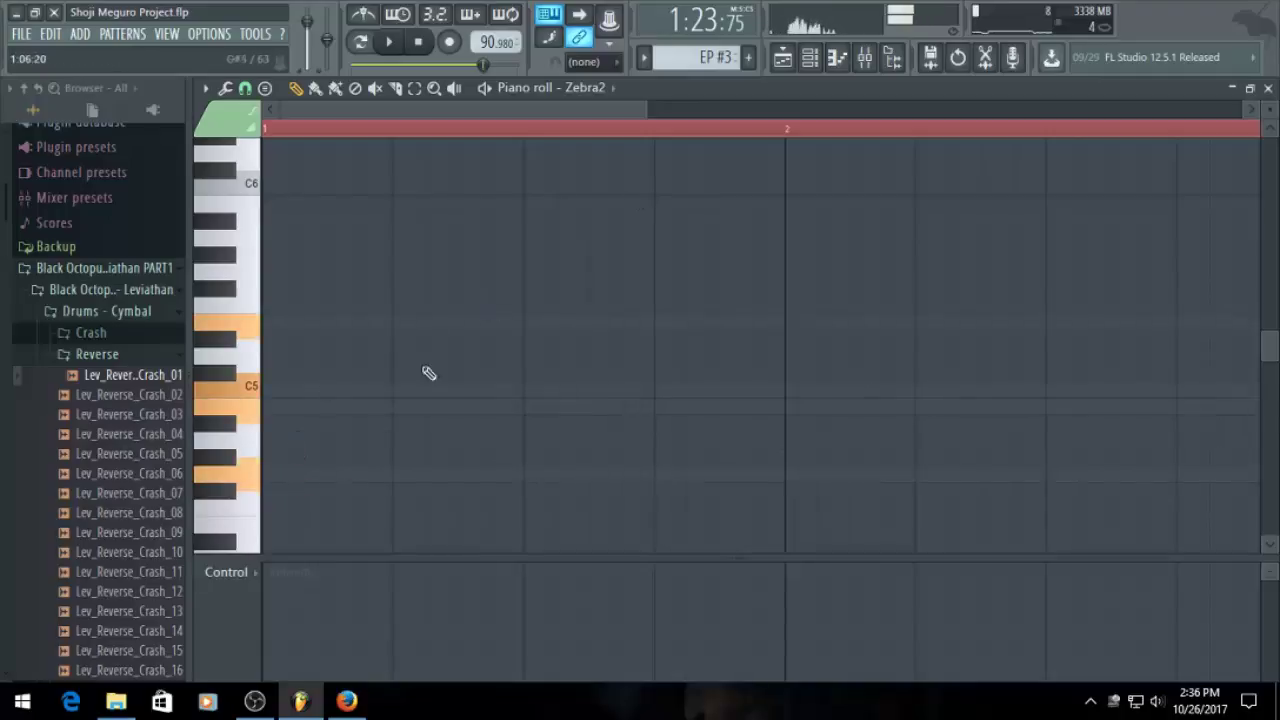
{"action": "left_click", "coordinate": [281, 474]}
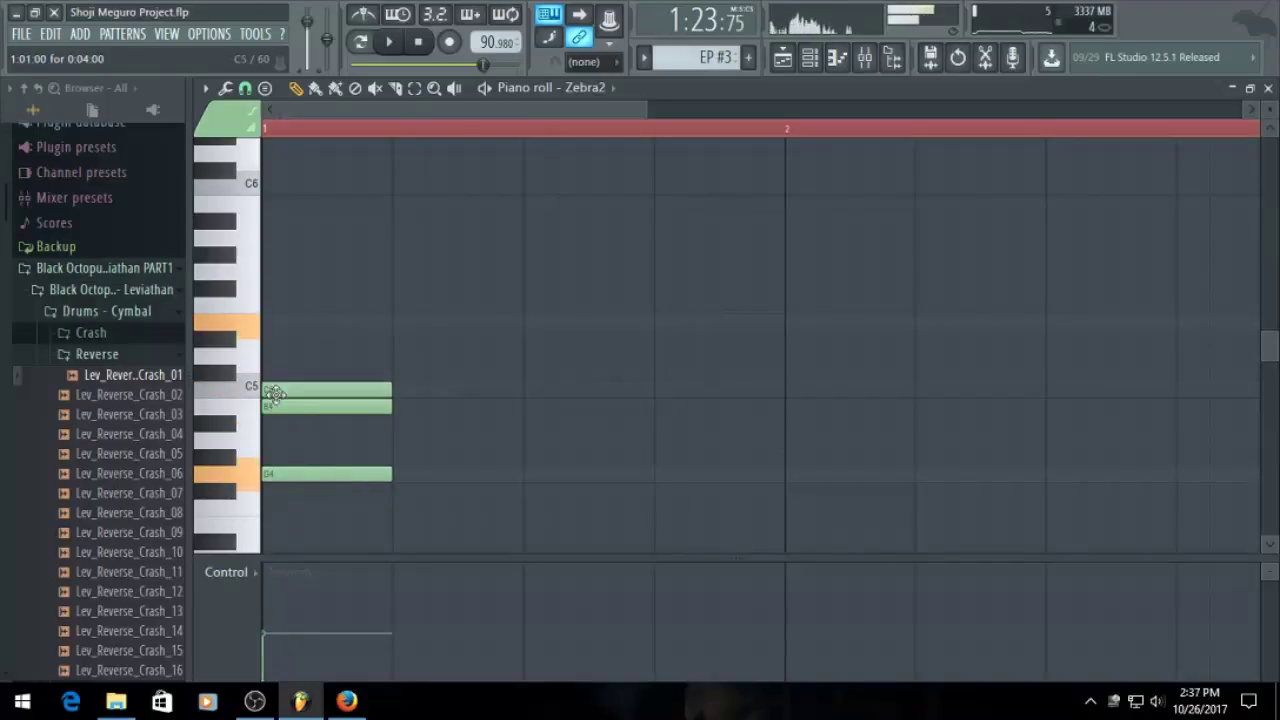
{"action": "key", "text": "space"}
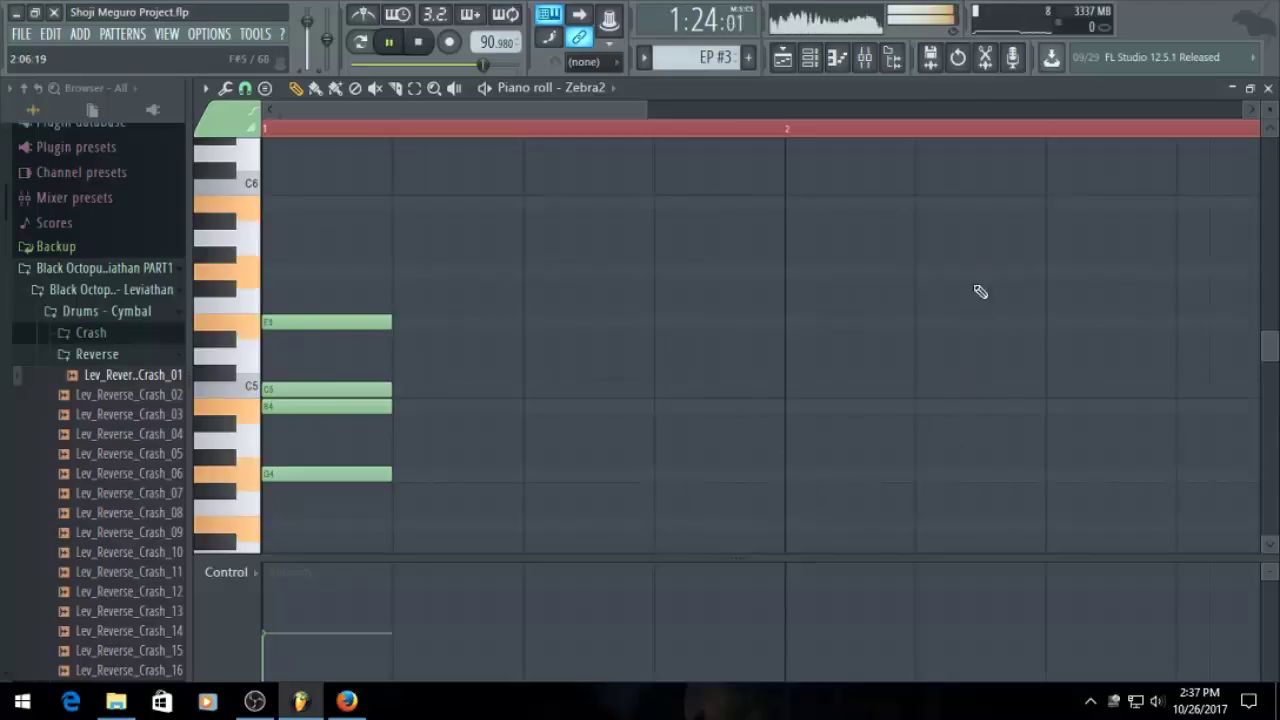
{"action": "key", "text": "ctrl+a"}
{"action": "key", "text": "space"}
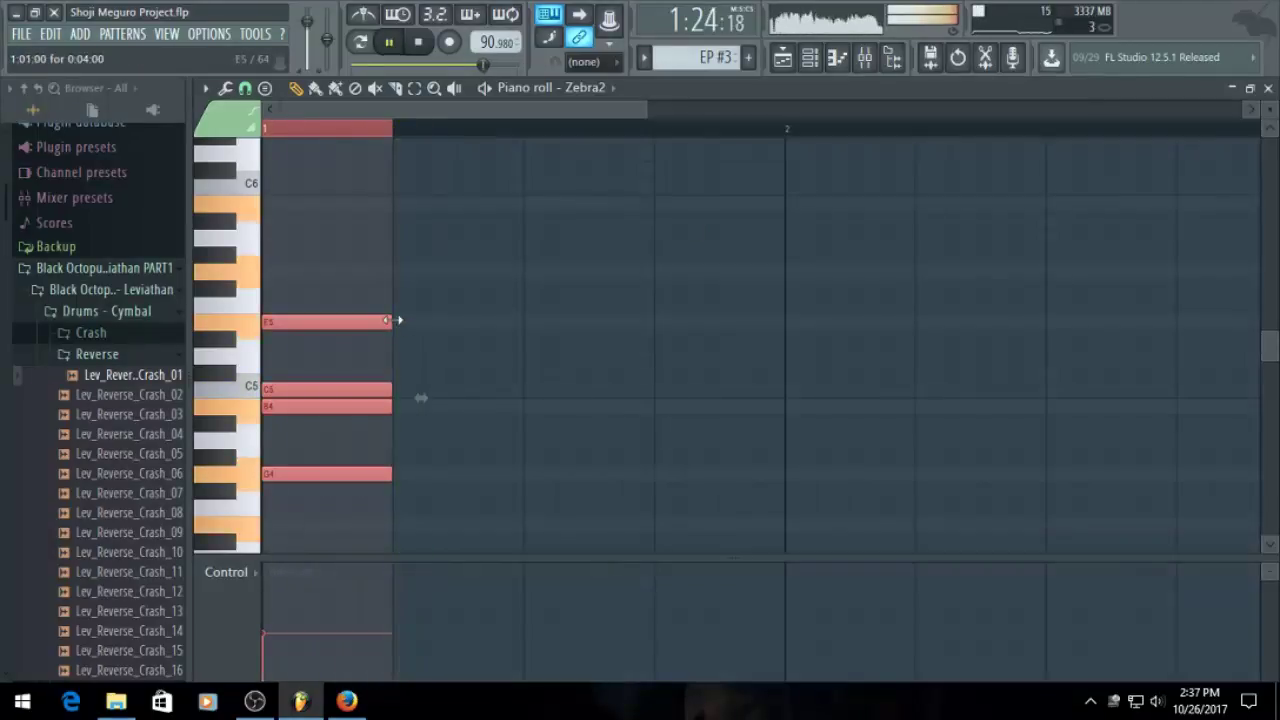
{"action": "key", "text": "space"}
{"action": "left_click_drag", "start_coordinate": [397, 320], "coordinate": [786, 364]}
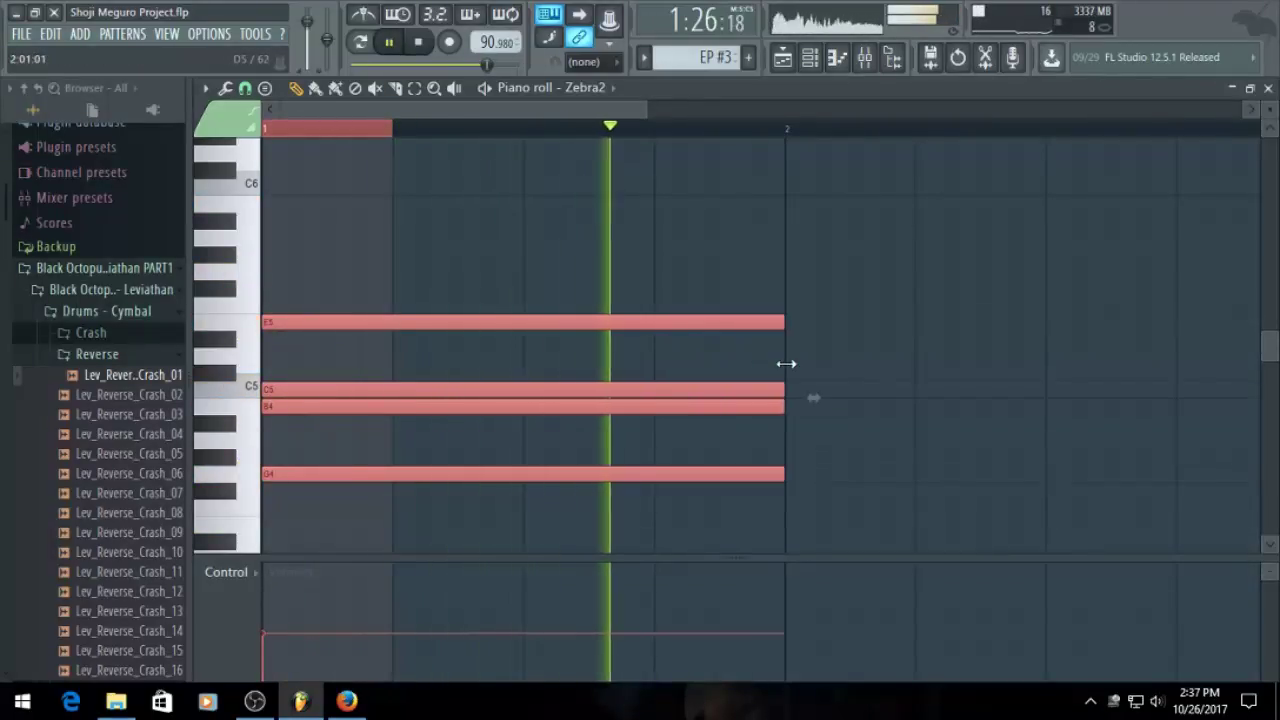
Check the EP clip at bar 33 in the playlist and audition the section with the one-bar chord
{"action": "left_click", "coordinate": [787, 69]}
{"action": "scroll", "coordinate": [840, 210], "scroll_direction": "up", "scroll_amount": 3}
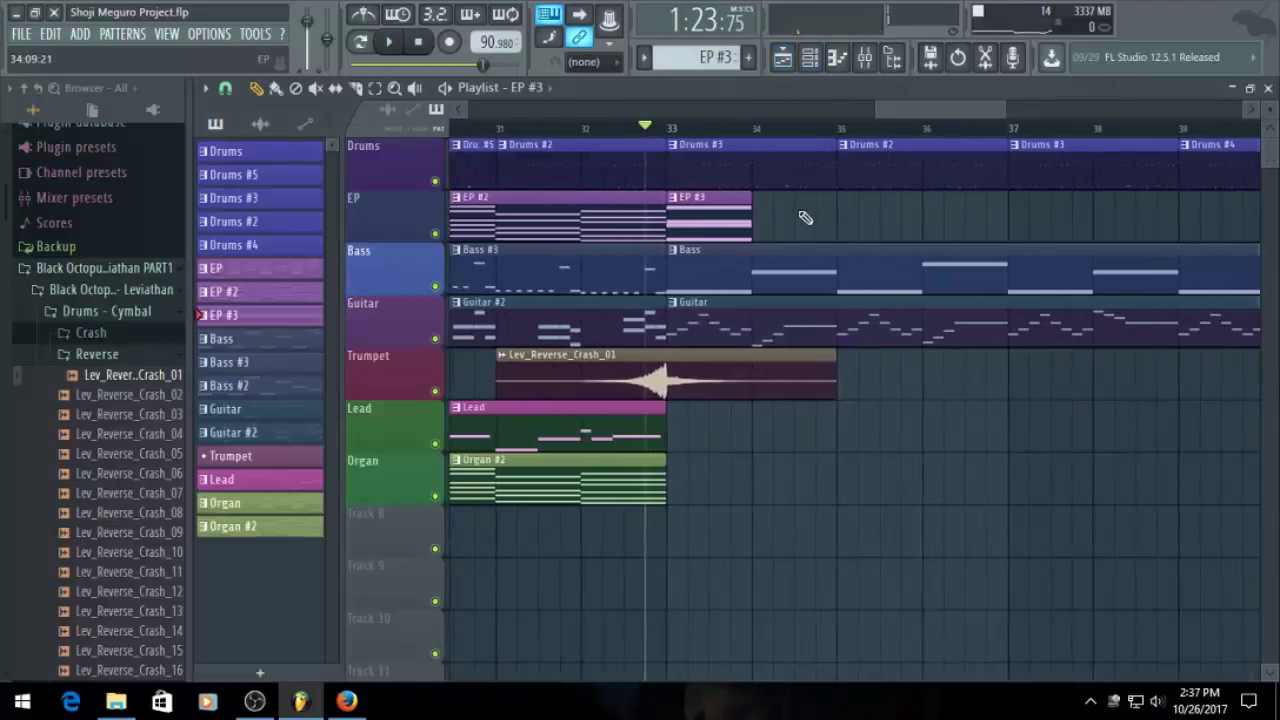
{"action": "double_click", "coordinate": [724, 236]}
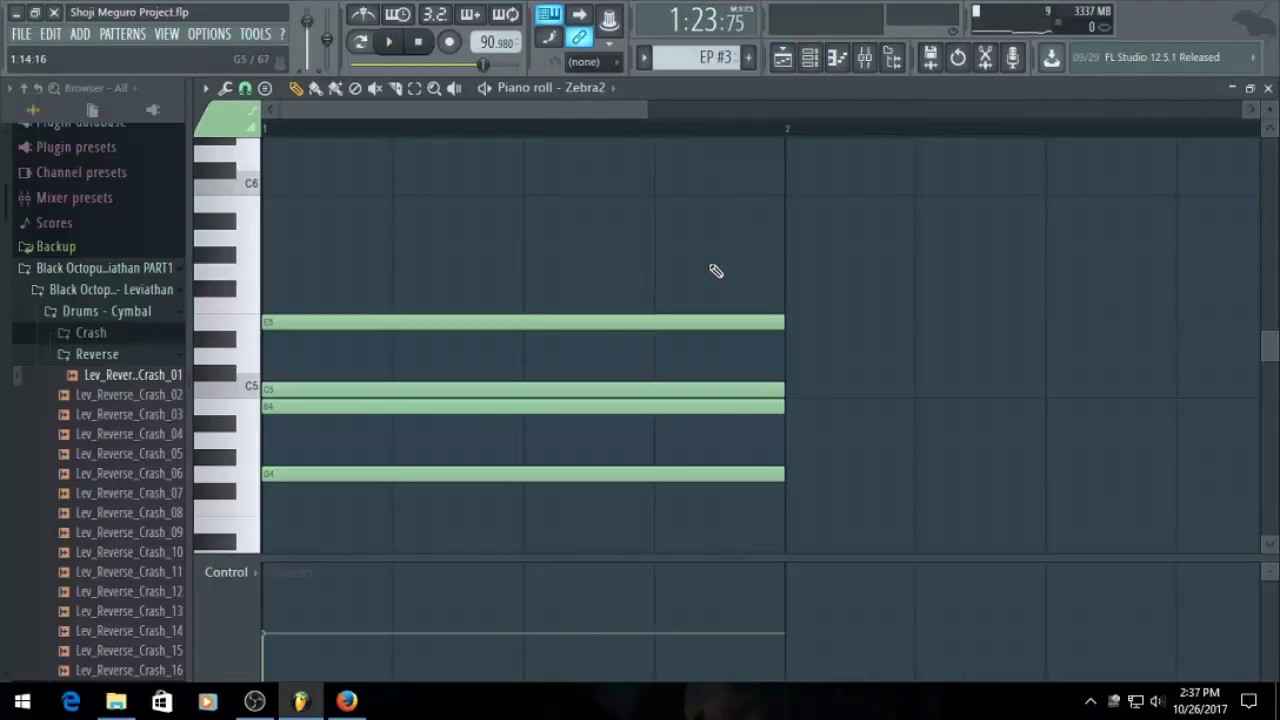
{"action": "key", "text": "space"}
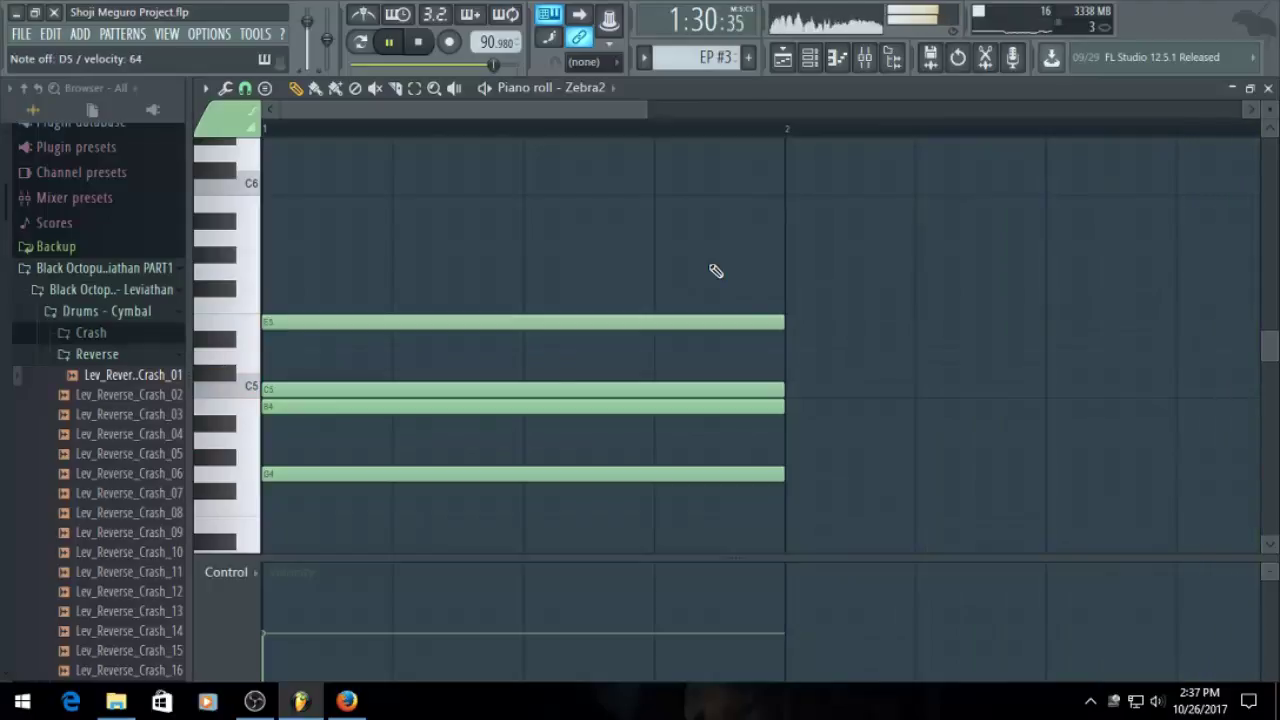
{"action": "key", "text": "super"}
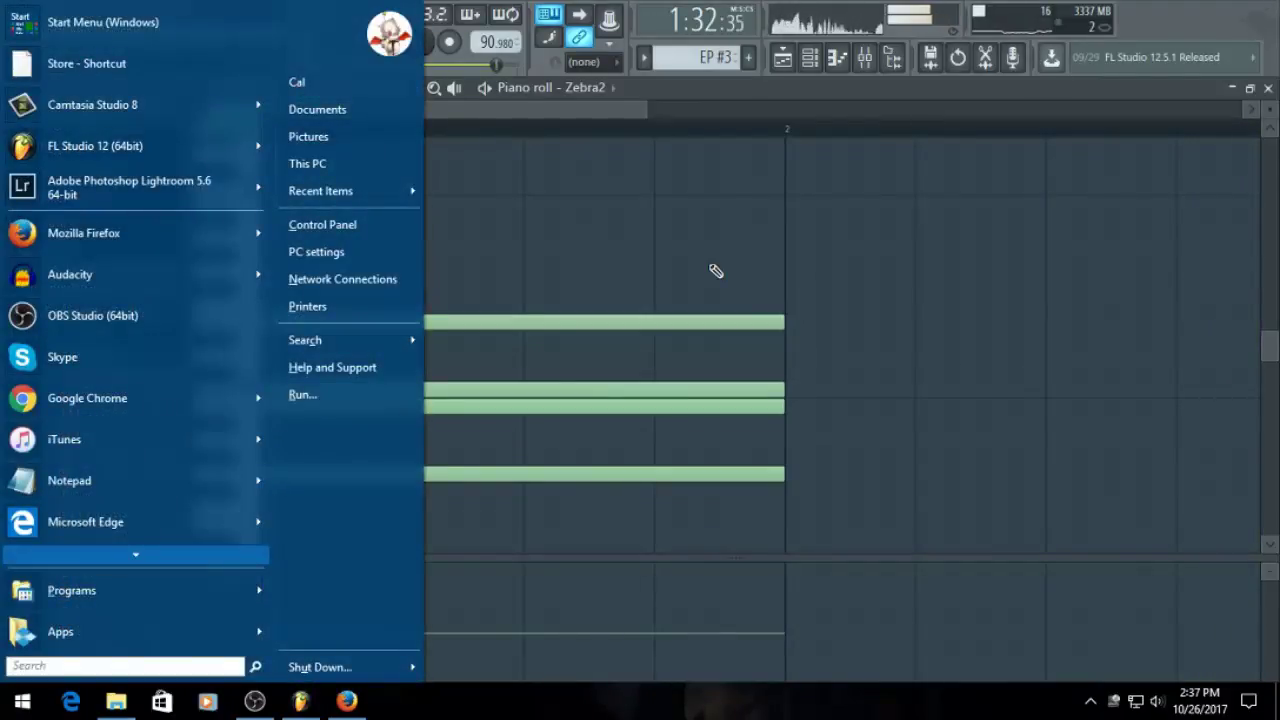
{"action": "key", "text": "super"}
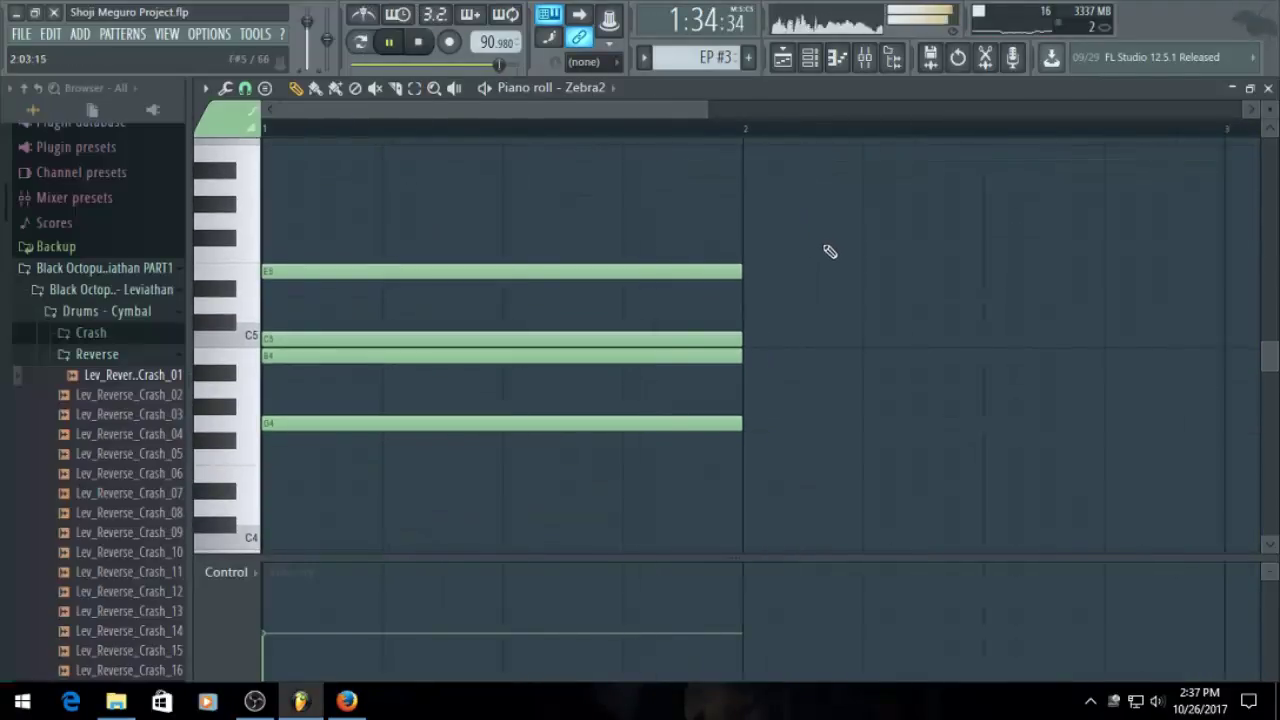
Draw a one-bar chord of F4, A4, C5 and F5 at bar 2 of the EP #3 pattern and audition it
{"action": "scroll", "coordinate": [750, 342], "scroll_direction": "down", "scroll_amount": 1}
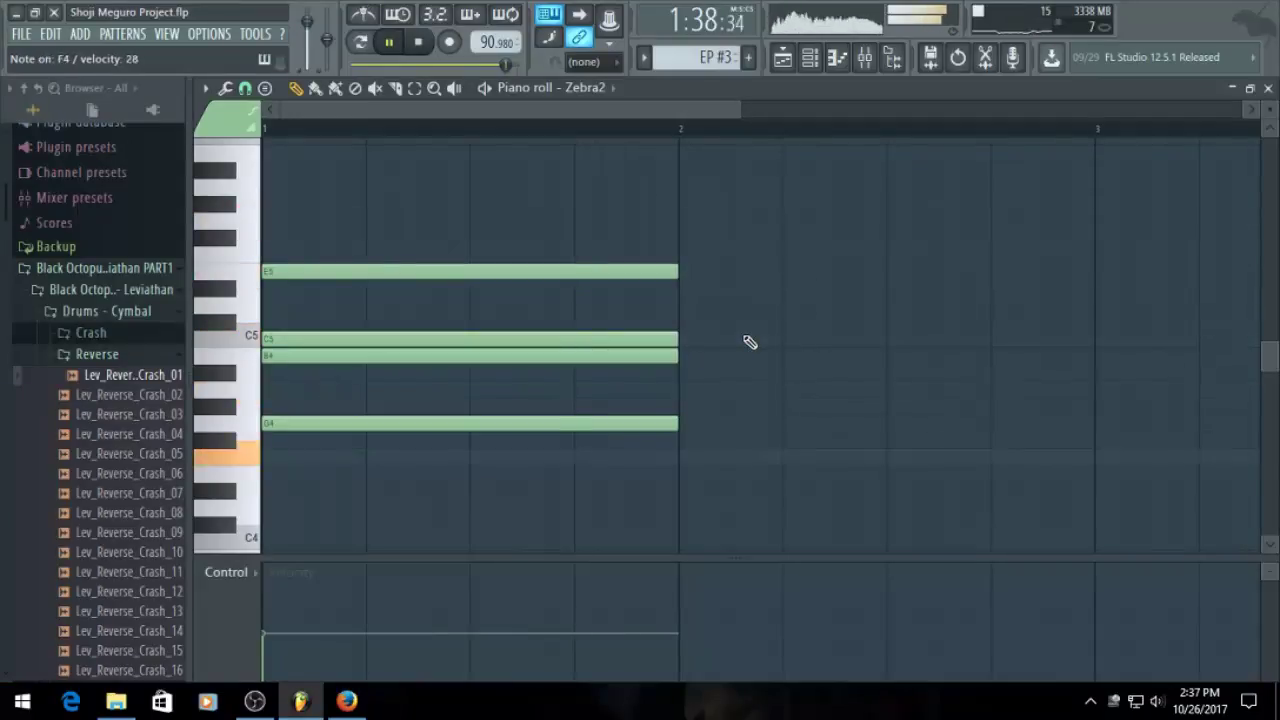
{"action": "left_click", "coordinate": [685, 457]}
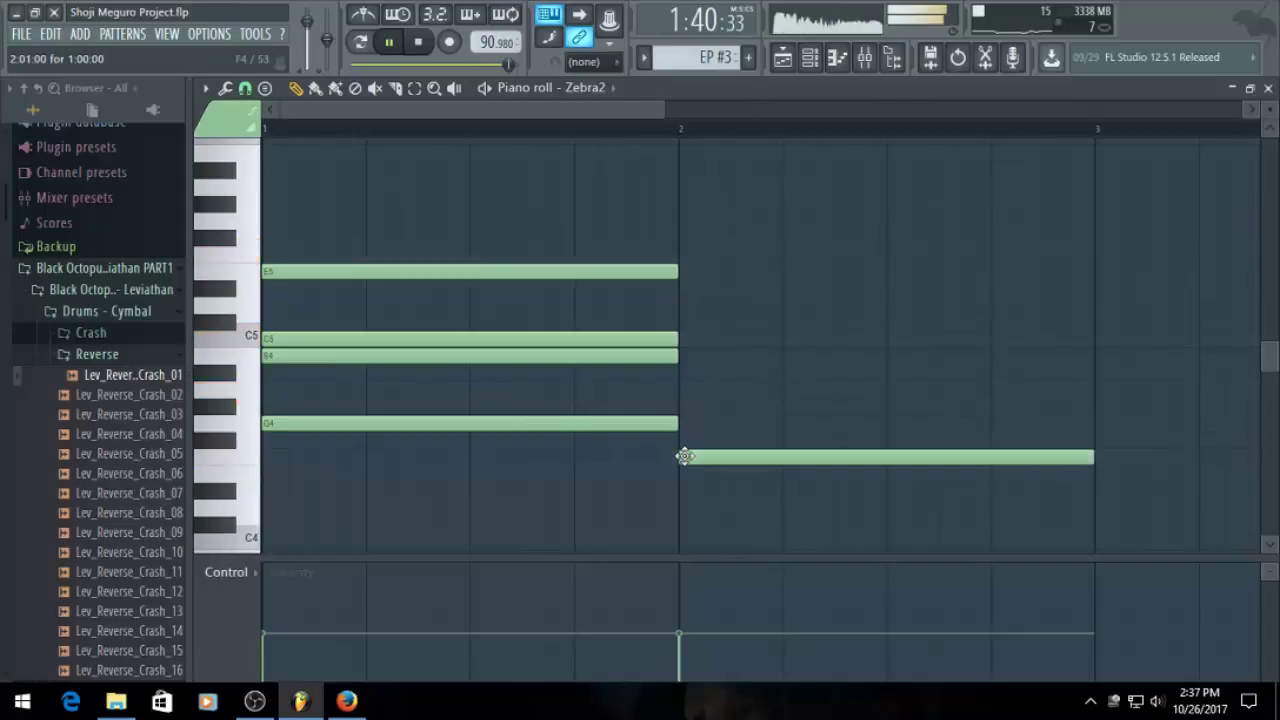
{"action": "left_click", "coordinate": [698, 389]}
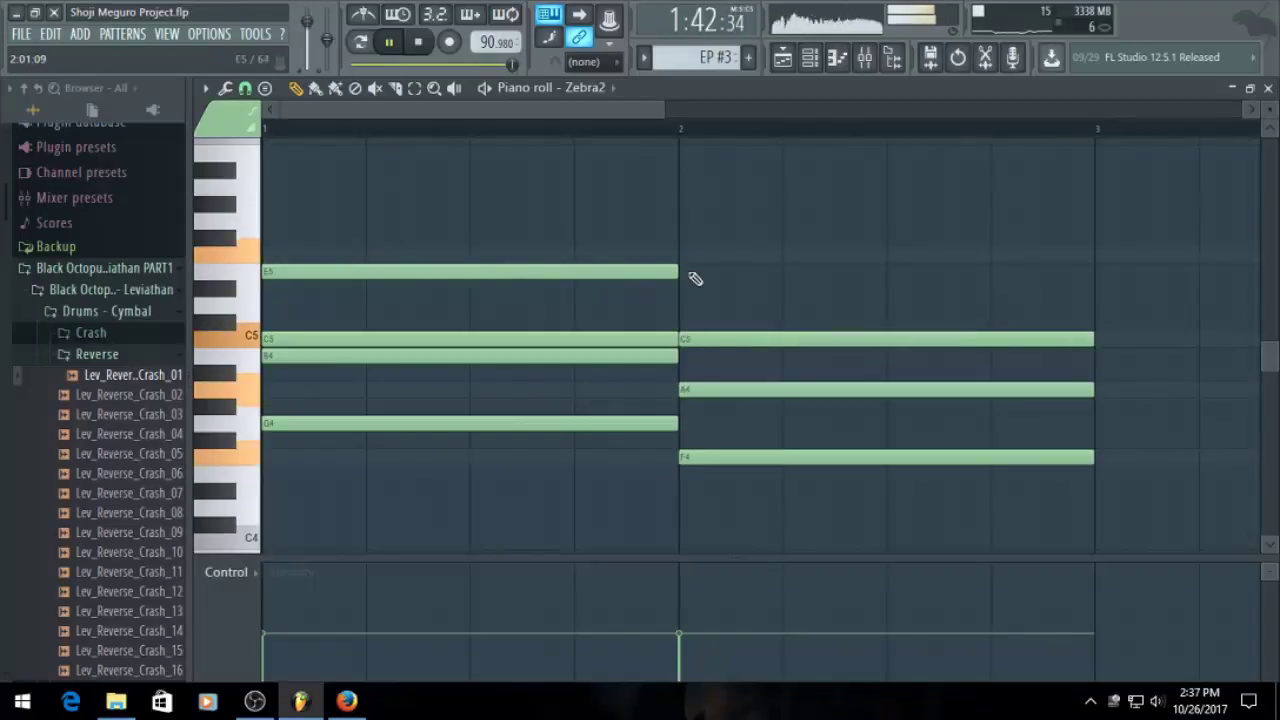
{"action": "left_click", "coordinate": [688, 254]}
{"action": "left_click_drag", "start_coordinate": [661, 116], "coordinate": [771, 120]}
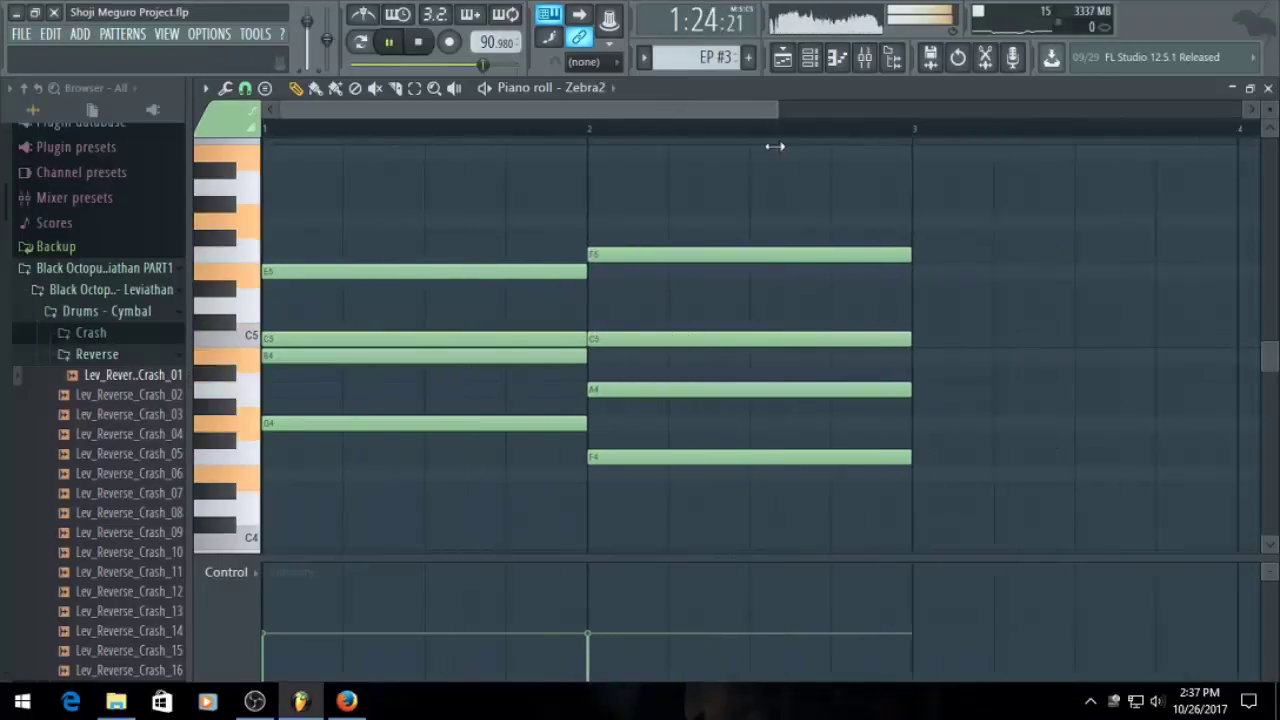
{"action": "key", "text": "space"}
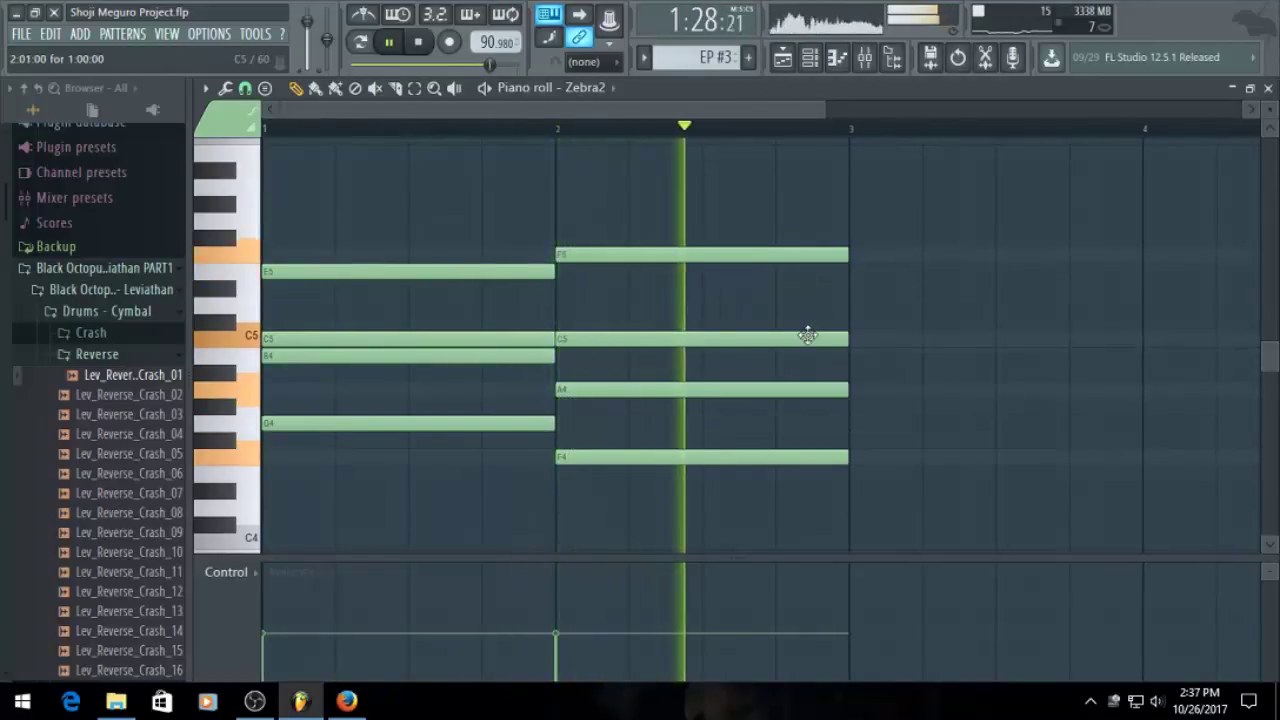
Duplicate the two chords into bars 3 and 4, add G5 on top of the bar 4 chord and play the result
{"action": "key", "text": "ctrl+a"}
{"action": "key", "text": "ctrl+b"}
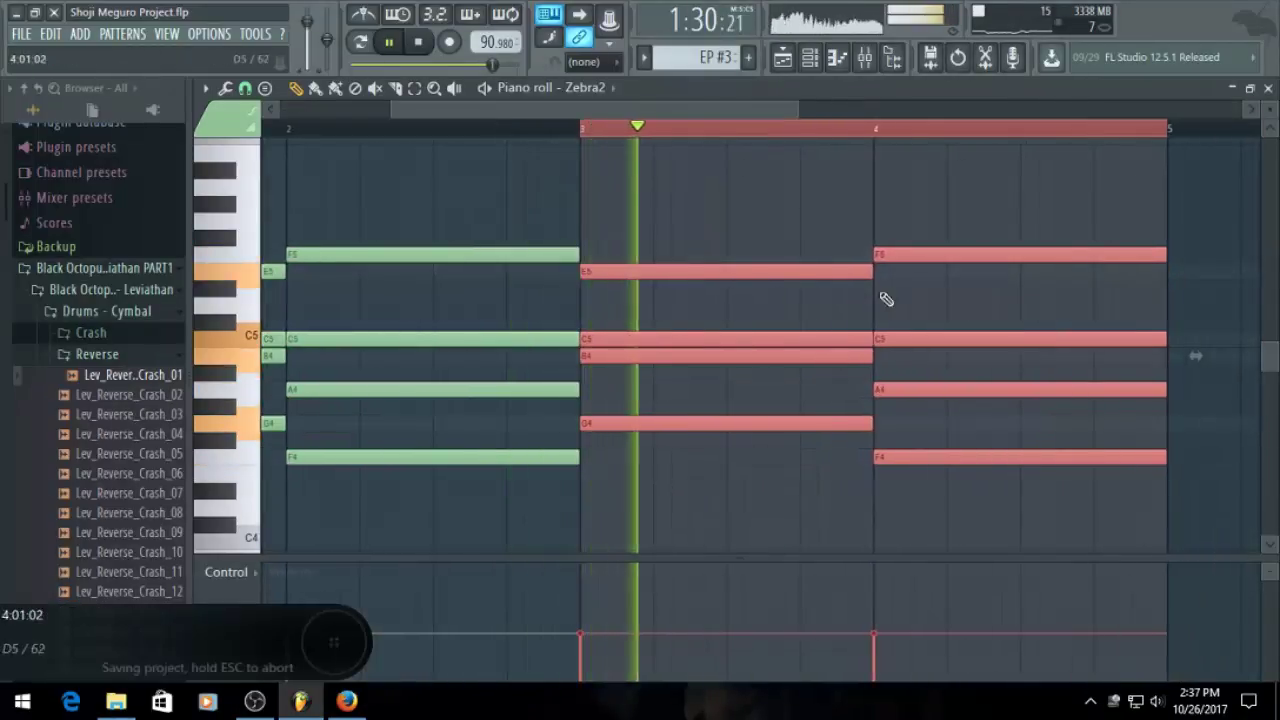
{"action": "left_click_drag", "start_coordinate": [888, 203], "coordinate": [876, 186]}
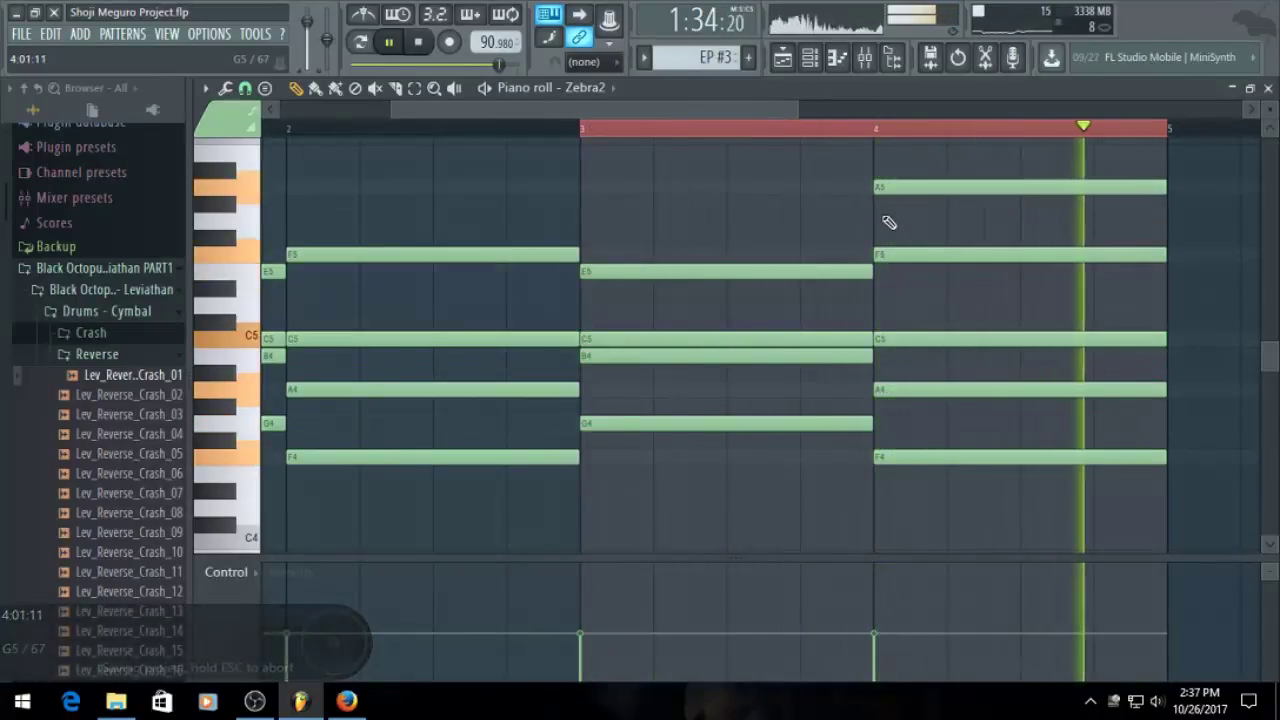
{"action": "left_click", "coordinate": [889, 221]}
{"action": "right_click", "coordinate": [894, 188]}
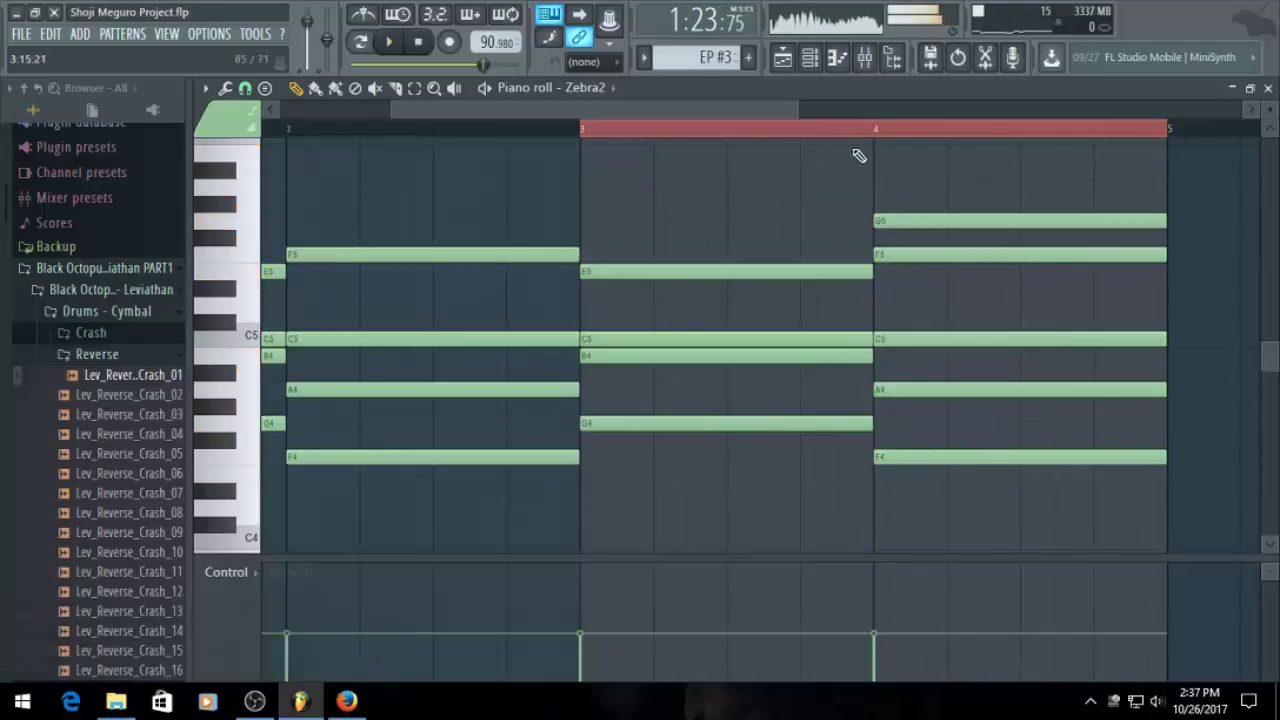
{"action": "left_click", "coordinate": [726, 124]}
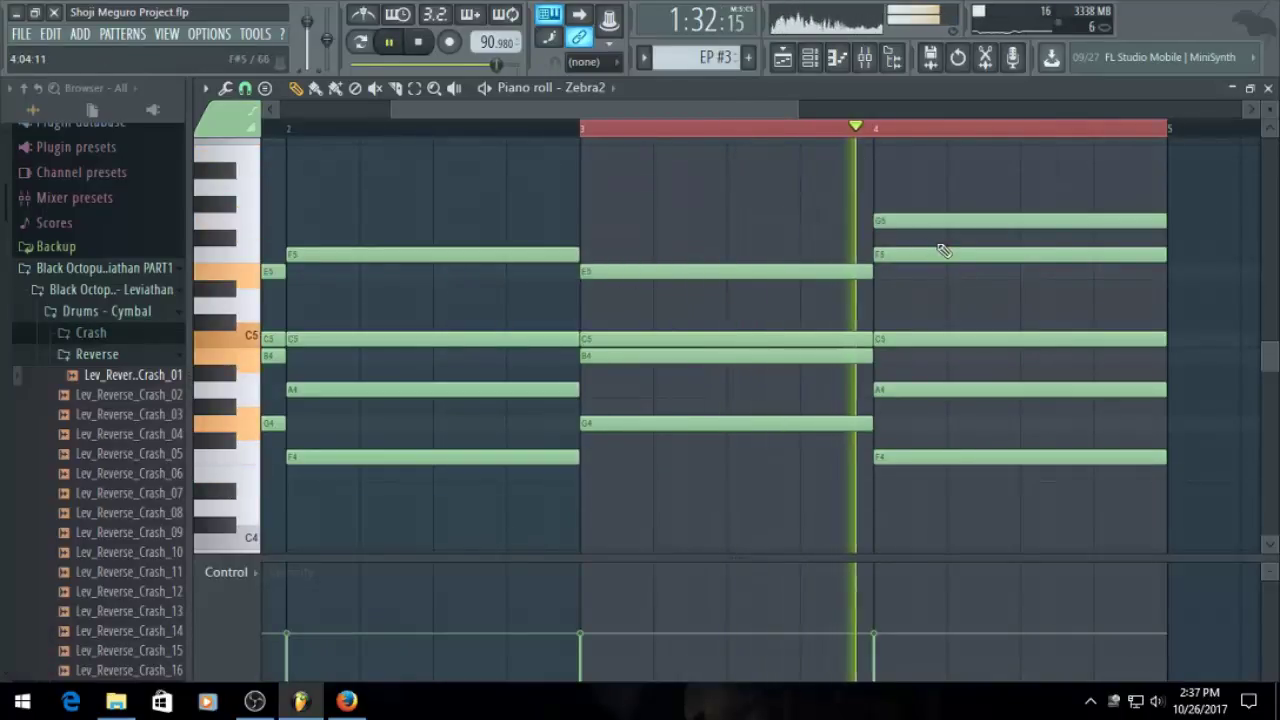
Duplicate the four-bar progression into bars 5 to 8, save the project and check the EP #3 clip in the playlist
{"action": "key", "text": "ctrl+a"}
{"action": "key", "text": "ctrl+s"}
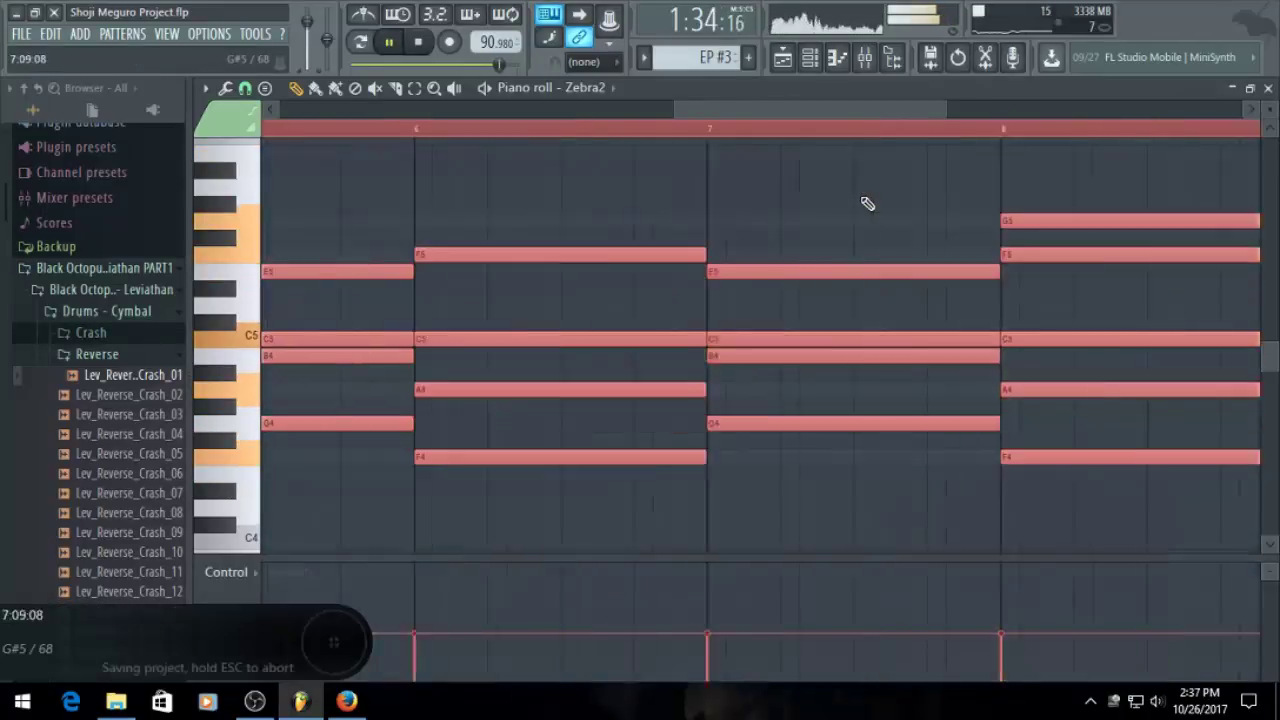
{"action": "left_click", "coordinate": [783, 60]}
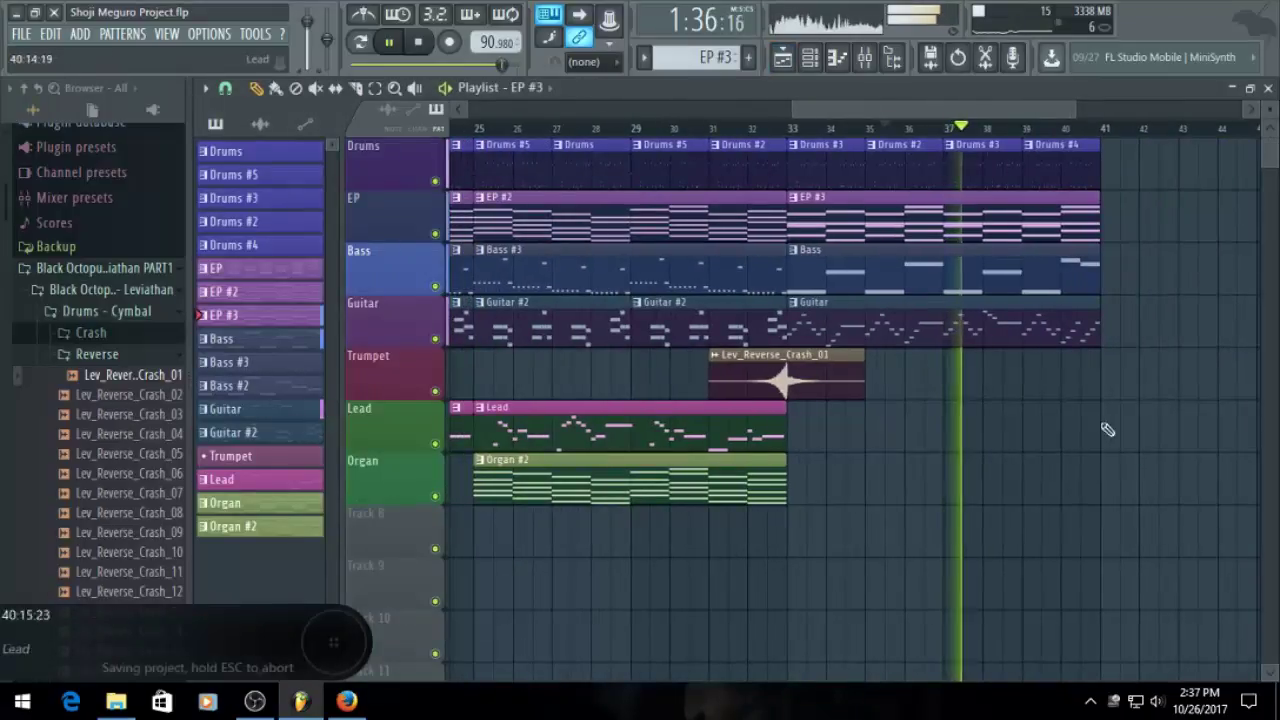
{"action": "scroll", "coordinate": [1076, 293], "scroll_direction": "up", "scroll_amount": 2}
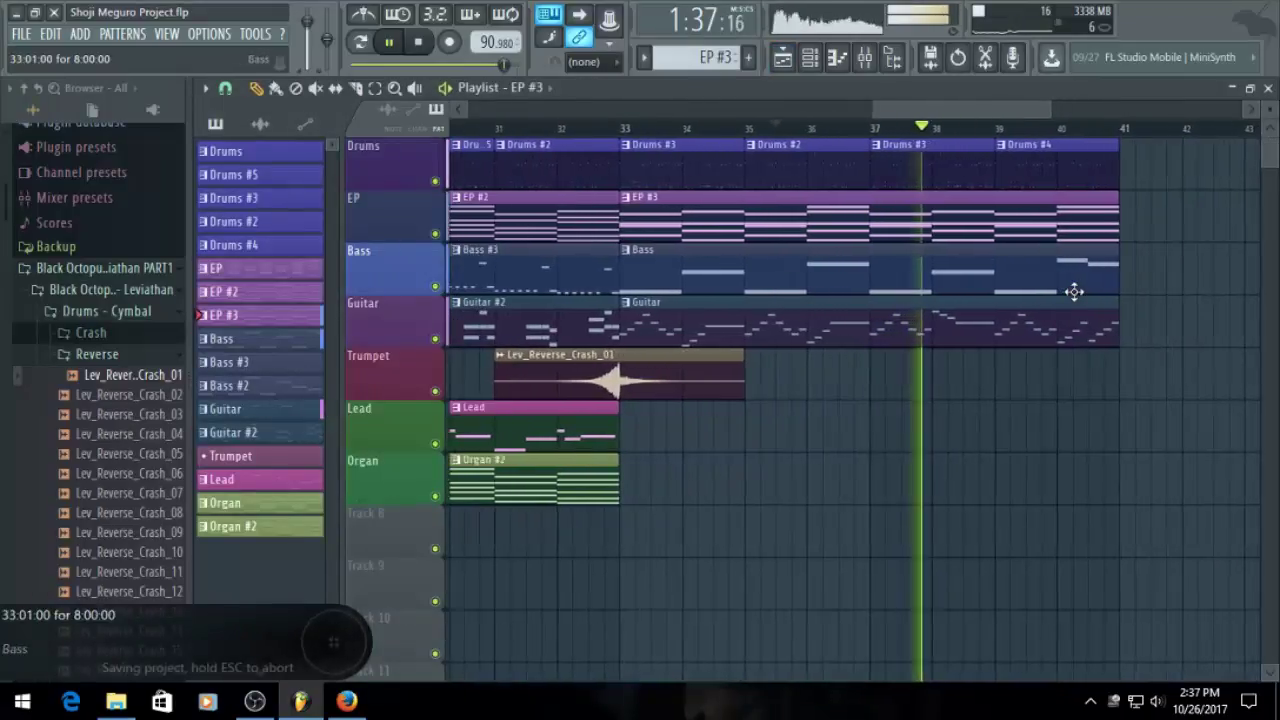
Add G5 to the bar 7 chord of EP #3 and raise the top note of the bar 8 chord to C6
{"action": "double_click", "coordinate": [1015, 225]}
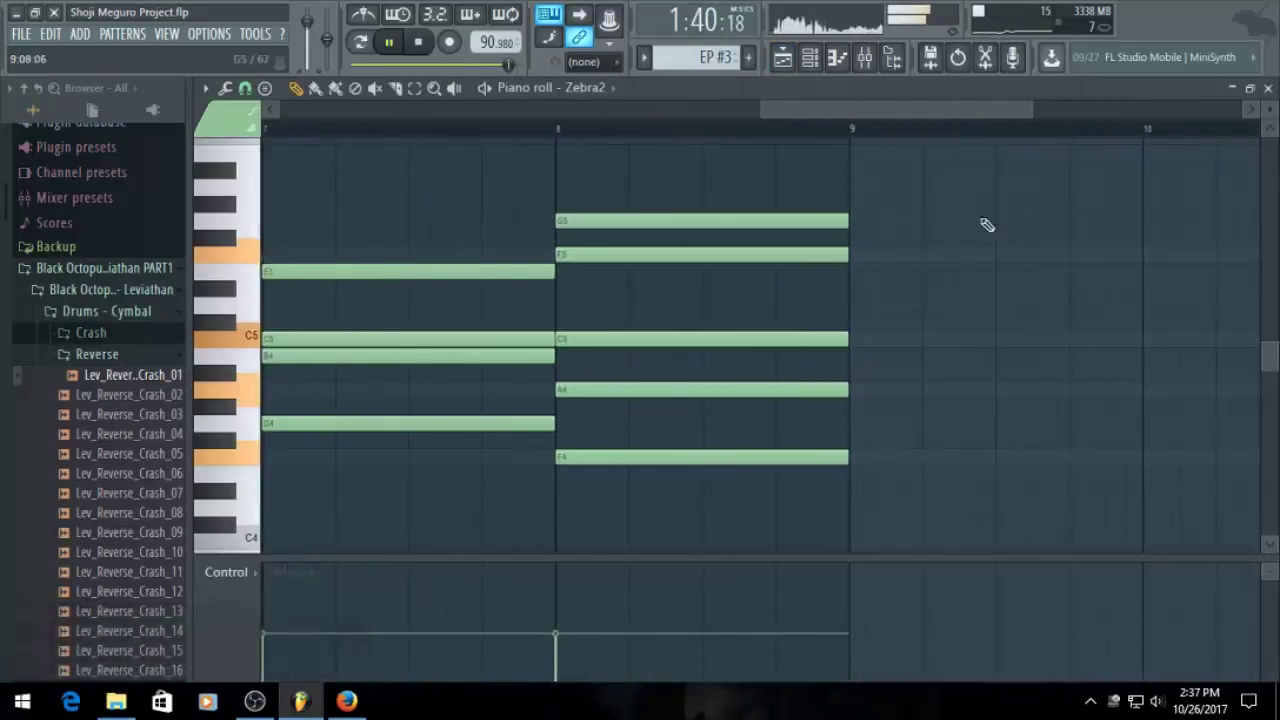
{"action": "key", "text": "space"}
{"action": "mouse_move", "coordinate": [363, 217]}
{"action": "left_mouse_down"}
{"action": "mouse_move", "coordinate": [275, 221]}
{"action": "mouse_move", "coordinate": [390, 221]}
{"action": "left_mouse_up"}
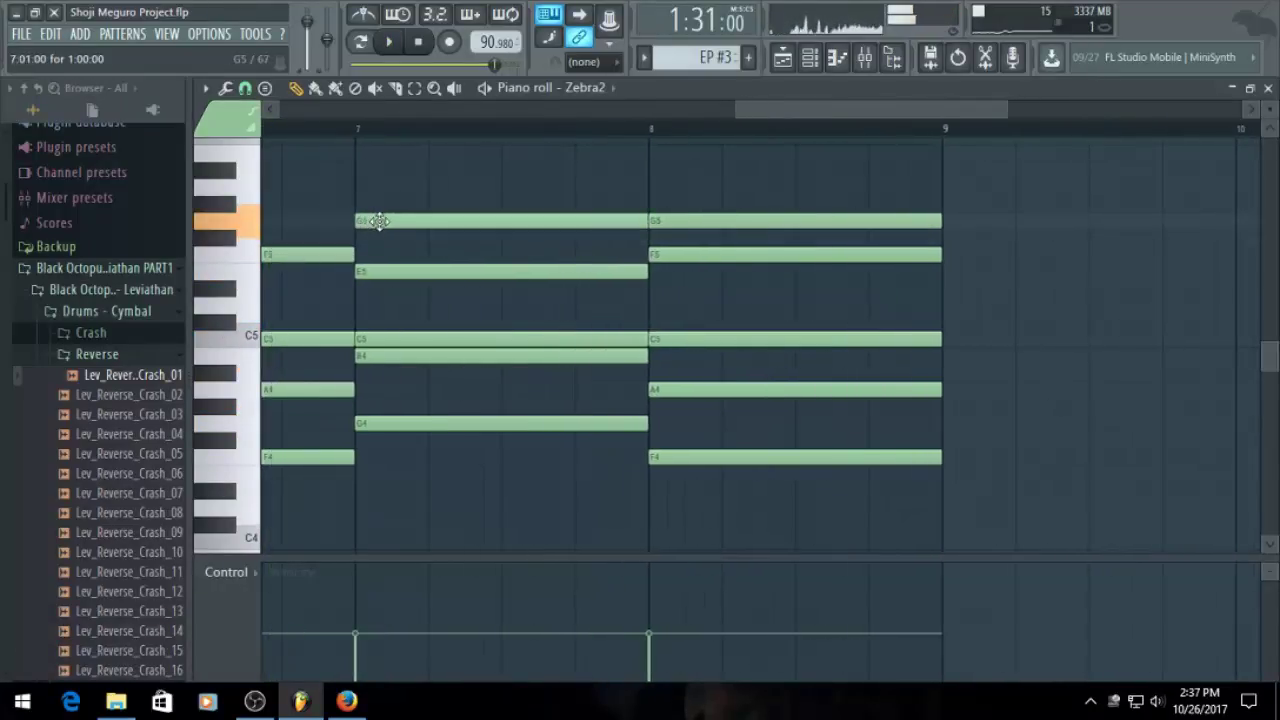
{"action": "left_click_drag", "start_coordinate": [720, 213], "coordinate": [713, 142]}
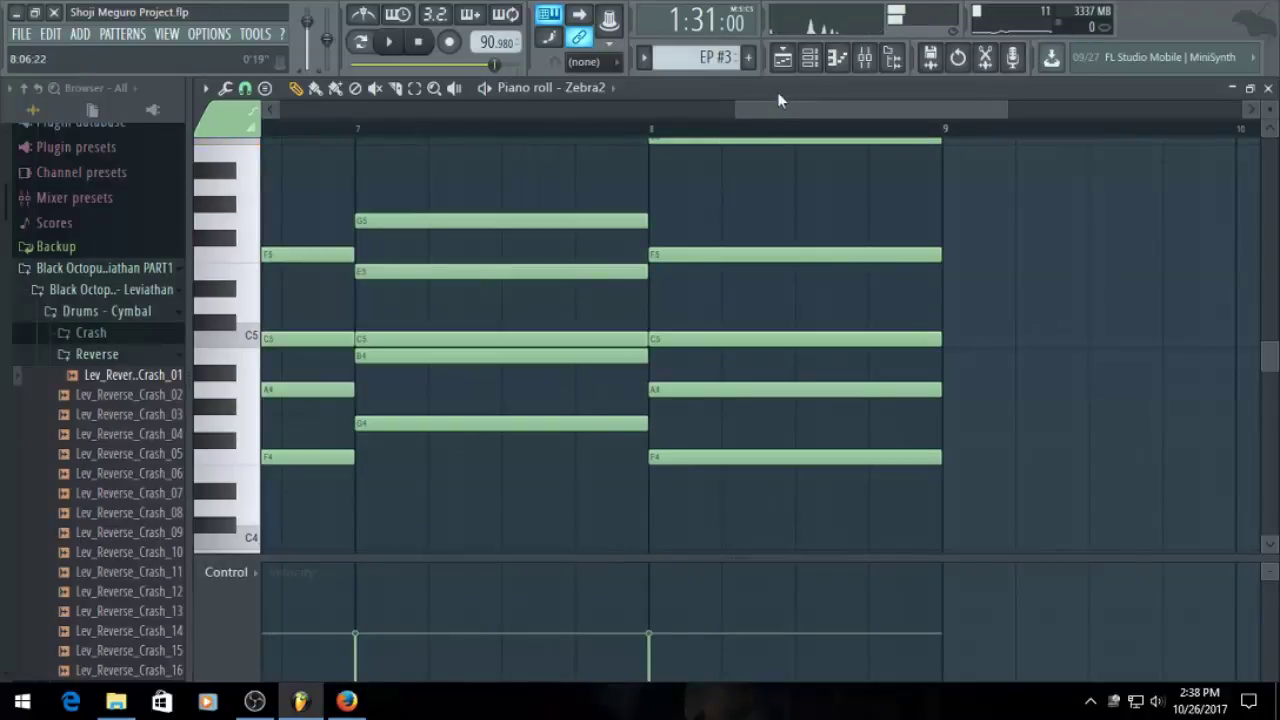
Audition the new section in the playlist from bar 32 and save the project
{"action": "key", "text": "F5"}
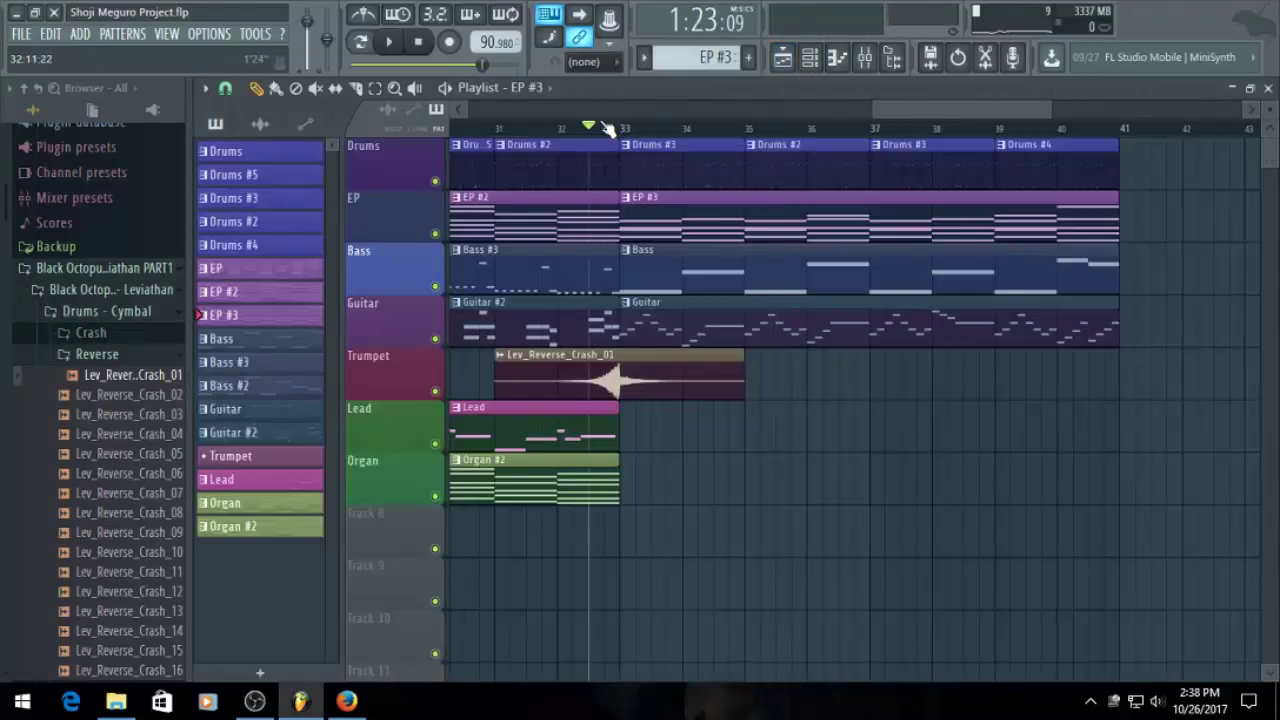
{"action": "key", "text": "space"}
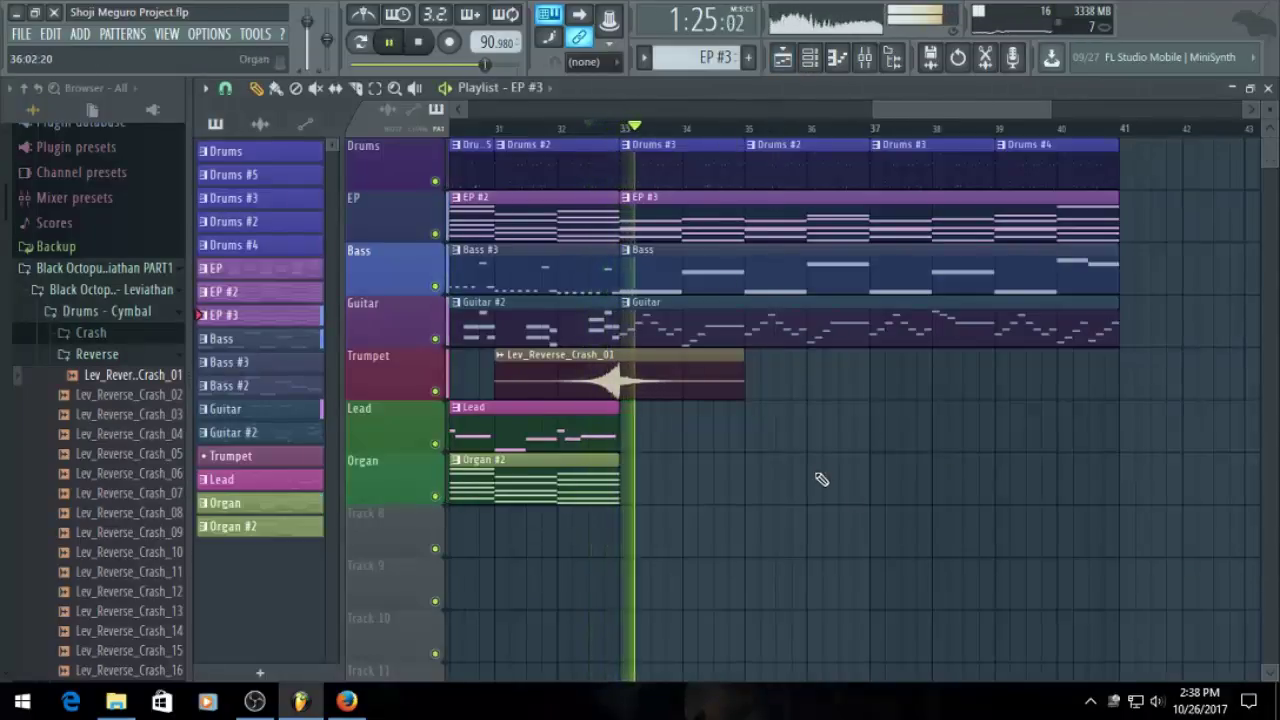
{"action": "key", "text": "ctrl+s"}
{"action": "scroll", "coordinate": [695, 419], "scroll_direction": "down", "scroll_amount": 1}
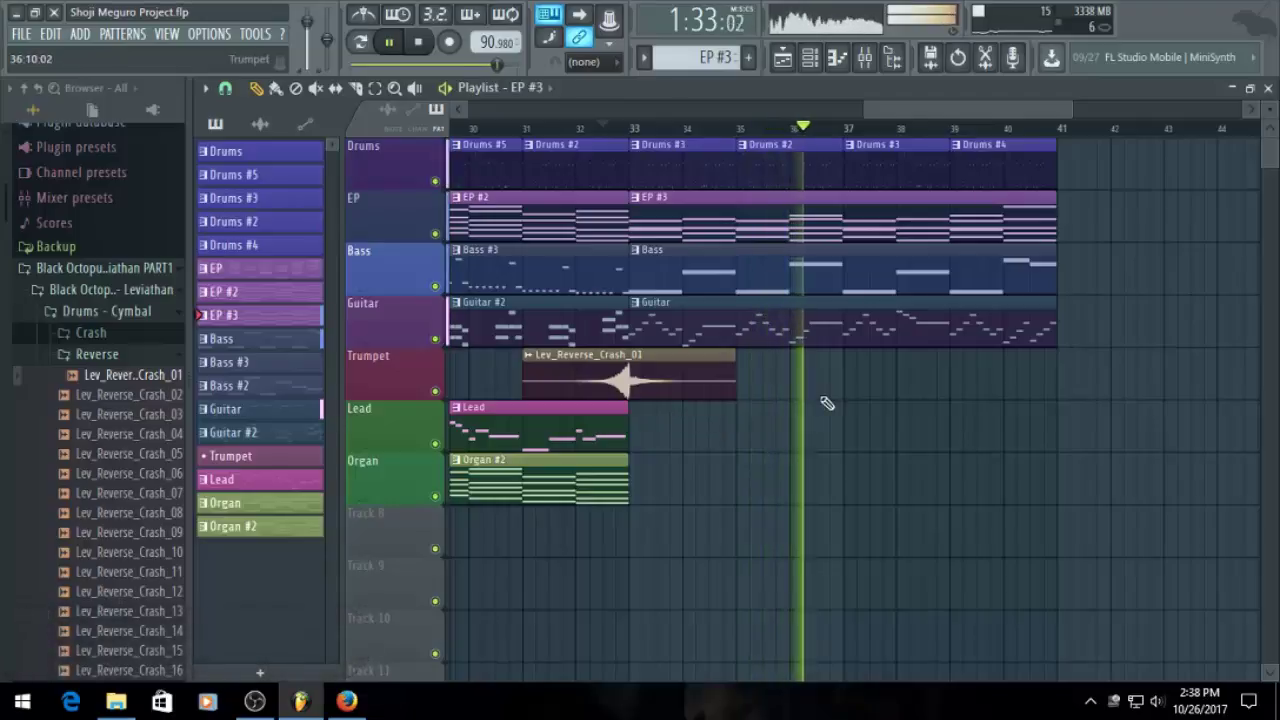
Delete the G5 note from the bar 4 chord of the EP #3 pattern
{"action": "double_click", "coordinate": [802, 238]}
{"action": "scroll", "coordinate": [405, 256], "scroll_direction": "up", "scroll_amount": 1}
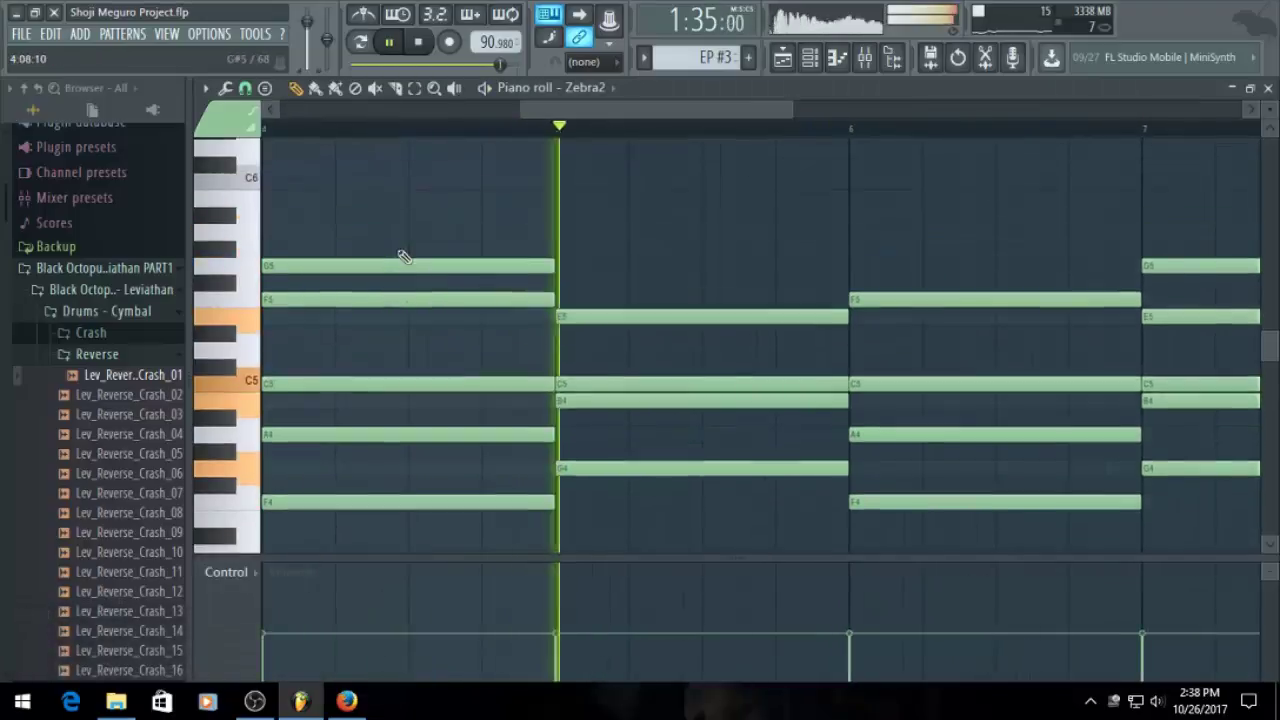
{"action": "left_click_drag", "start_coordinate": [637, 114], "coordinate": [579, 119]}
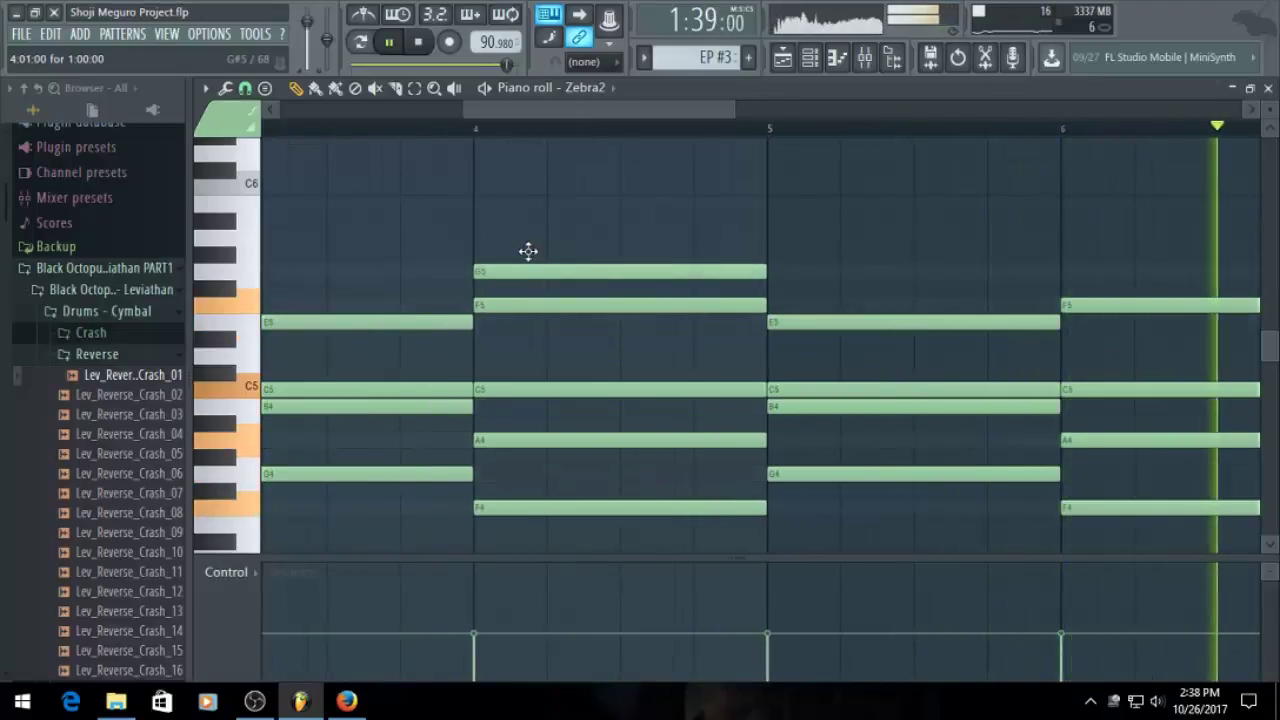
{"action": "right_click", "coordinate": [532, 273]}
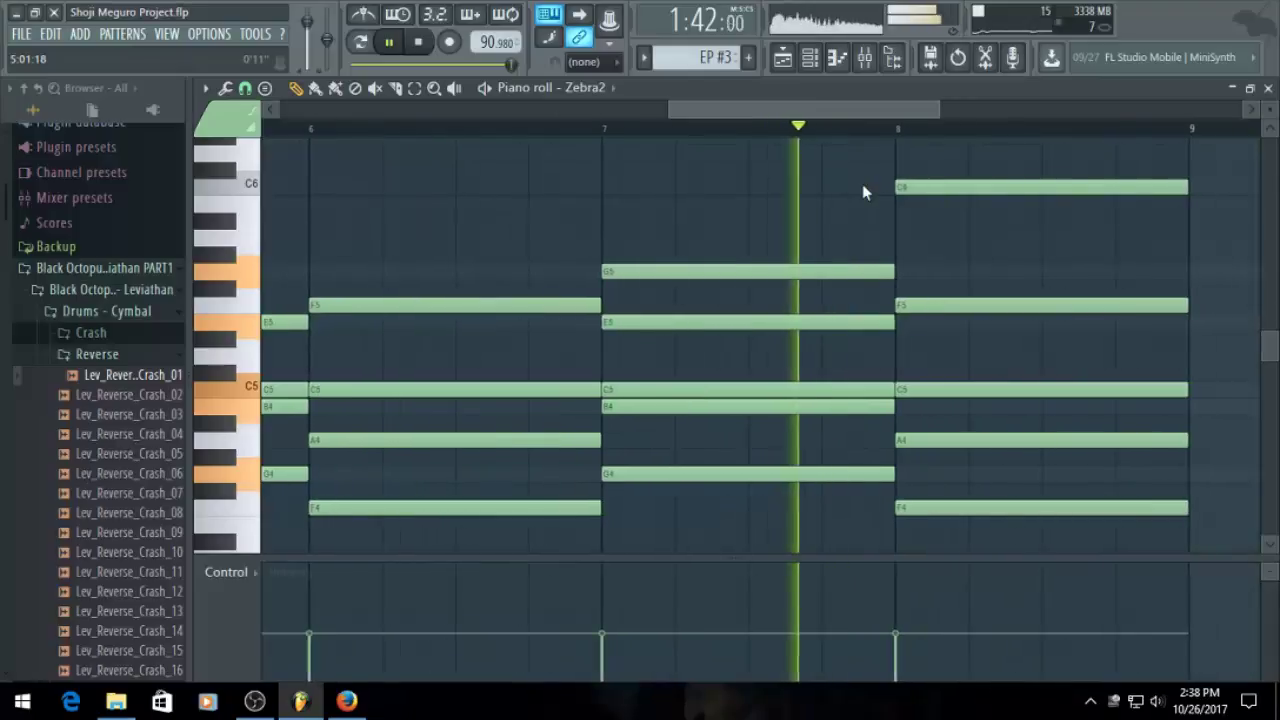
Review the arrangement in the playlist, including the opening bars, stop playback and save the project
{"action": "left_click", "coordinate": [783, 57]}
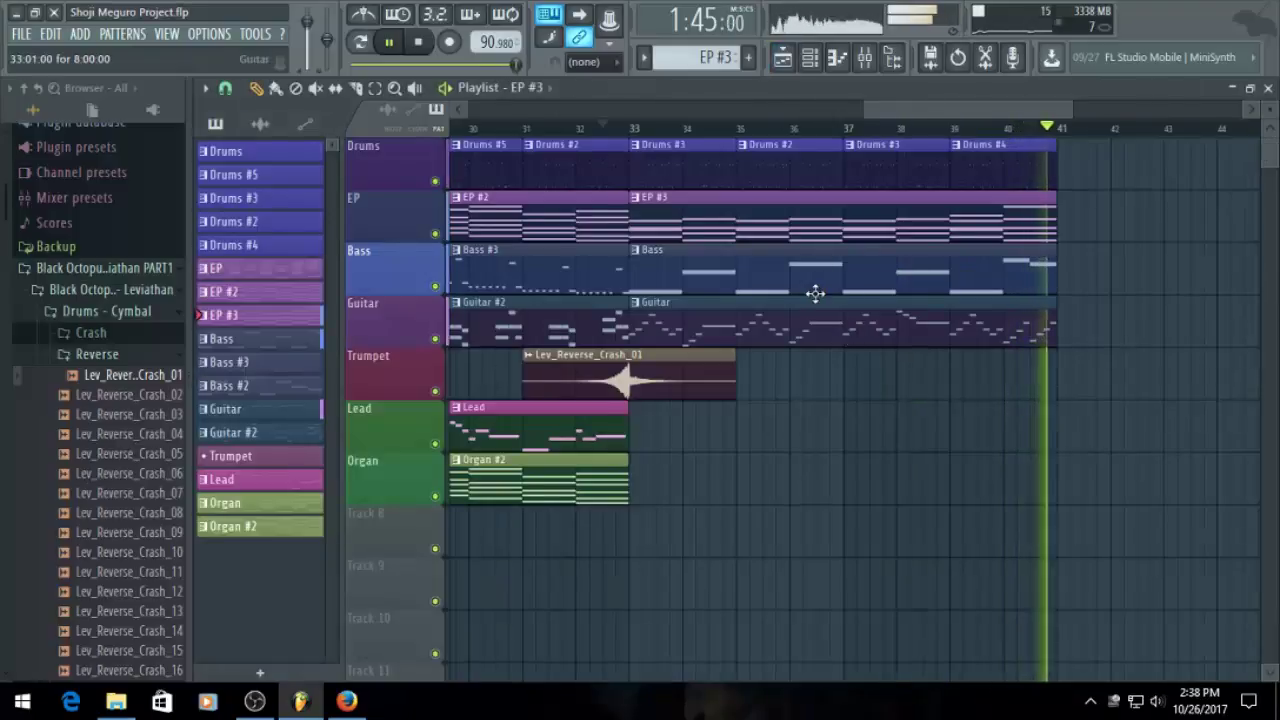
{"action": "scroll", "coordinate": [814, 286], "scroll_direction": "down", "scroll_amount": 3}
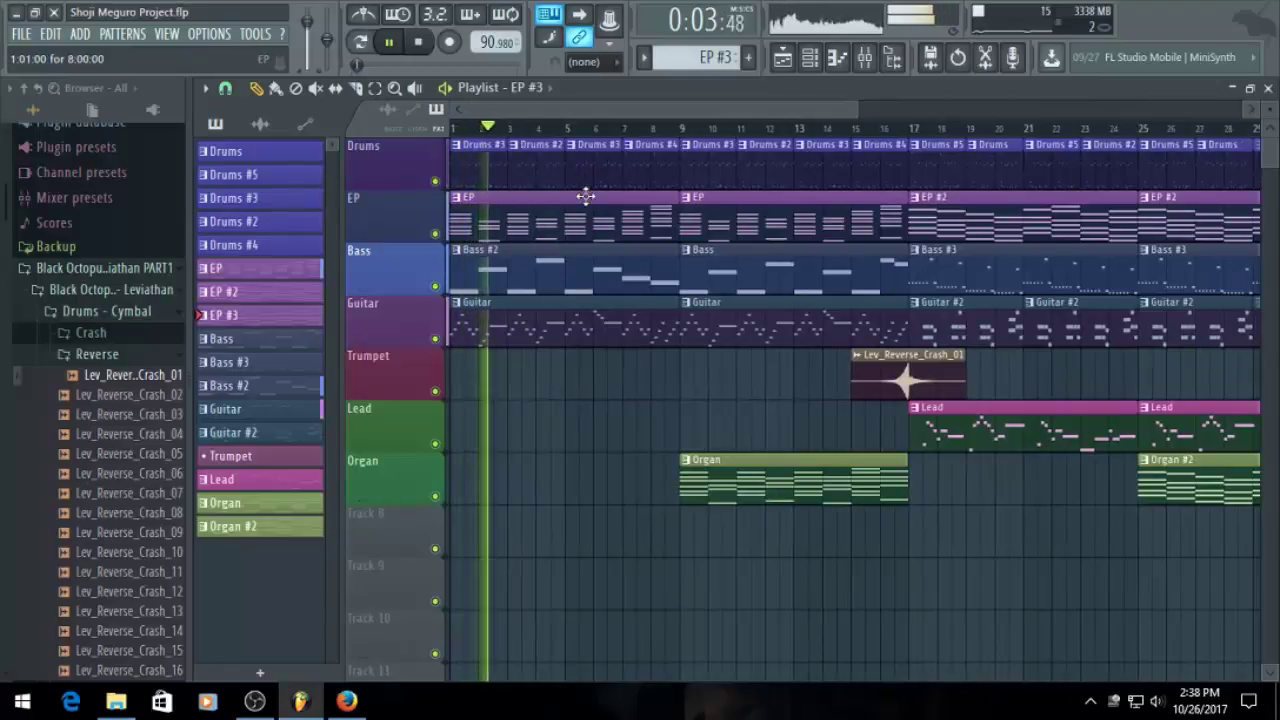
{"action": "key", "text": "space"}
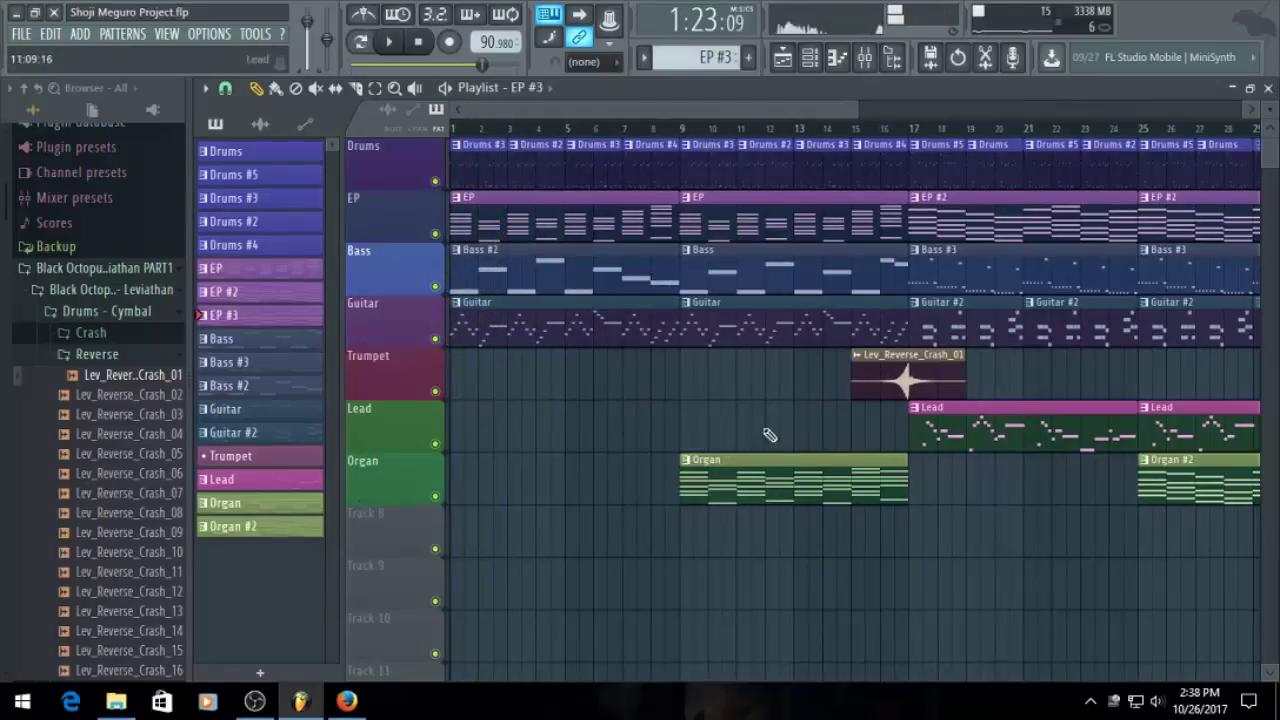
{"action": "key", "text": "ctrl+s"}
{"action": "scroll", "coordinate": [763, 337], "scroll_direction": "down", "scroll_amount": 1}
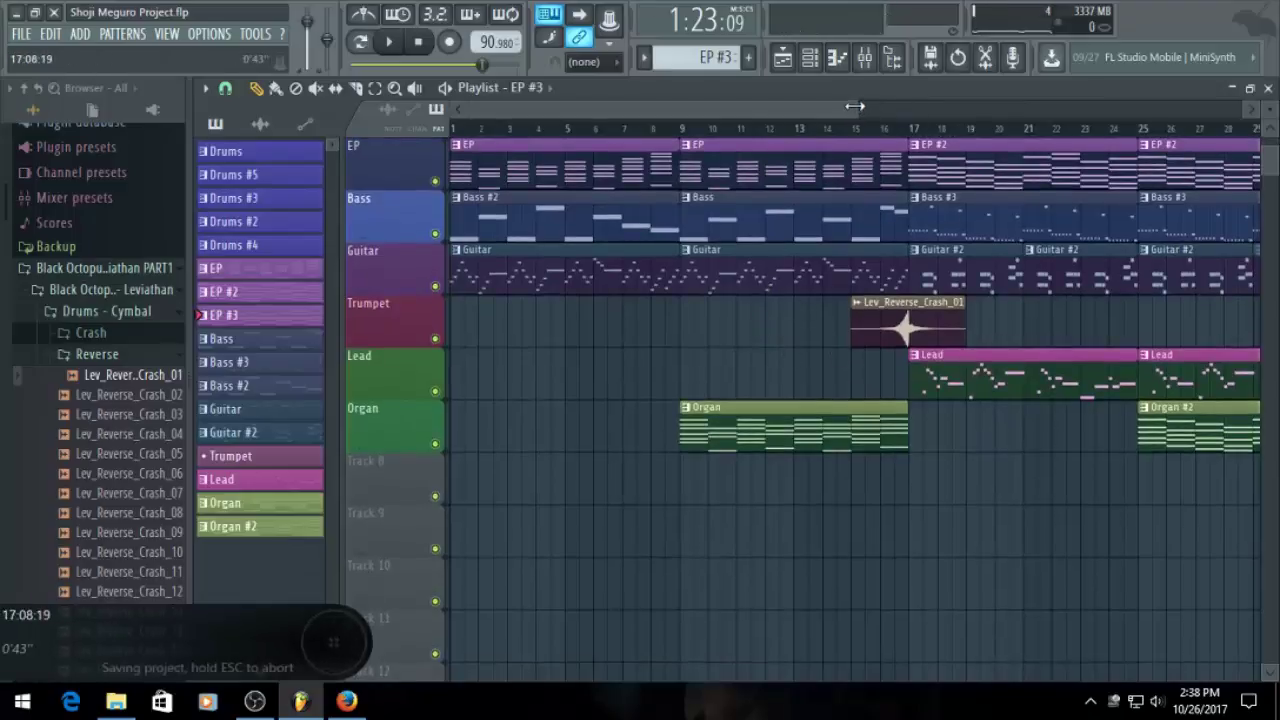
Open the Guitar pattern at bar 33, show the mixer and play the section to locate the guitar's mixer track
{"action": "left_click_drag", "start_coordinate": [848, 110], "coordinate": [576, 146]}
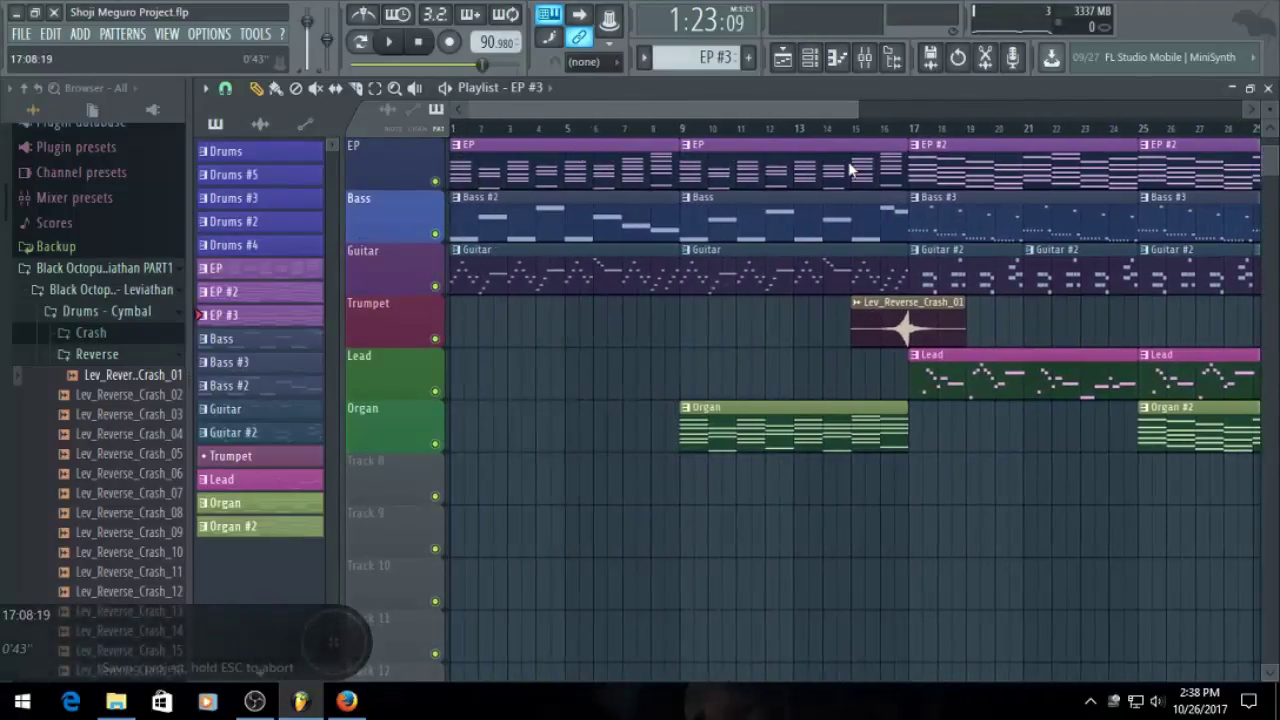
{"action": "left_click_drag", "start_coordinate": [849, 163], "coordinate": [1065, 192]}
{"action": "scroll", "coordinate": [985, 402], "scroll_direction": "up", "scroll_amount": 2}
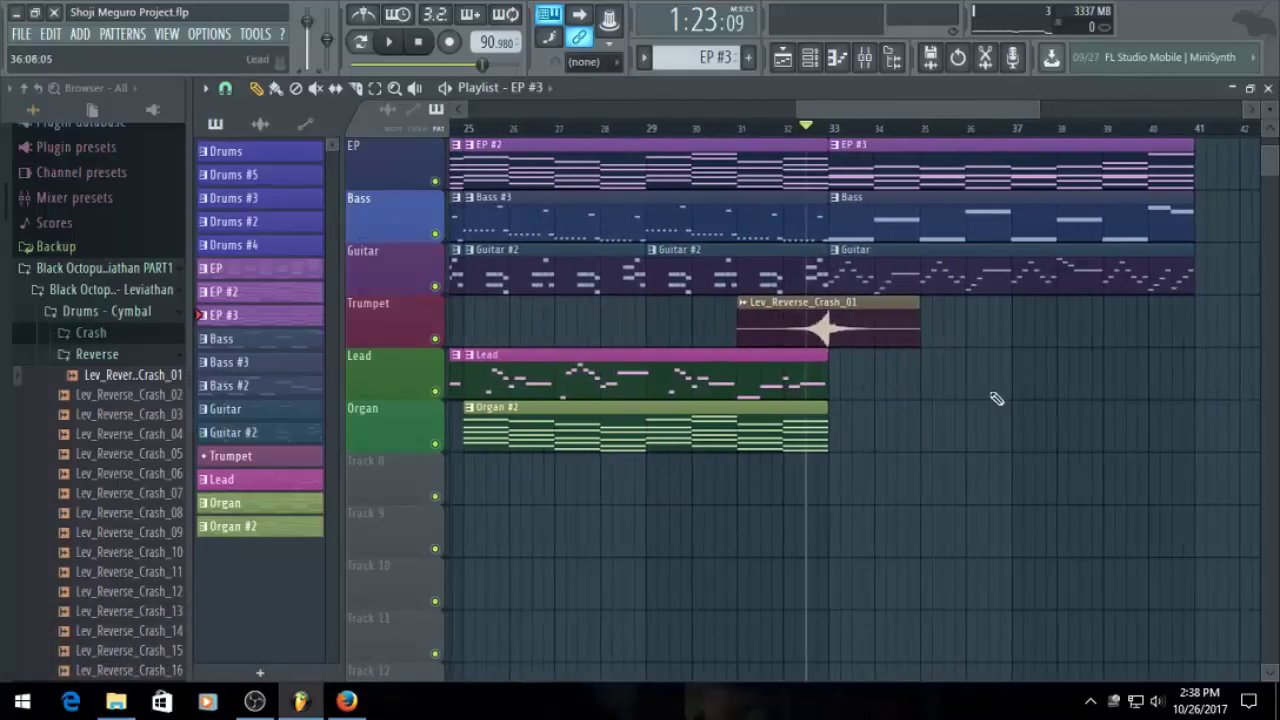
{"action": "scroll", "coordinate": [960, 250], "scroll_direction": "up", "scroll_amount": 2}
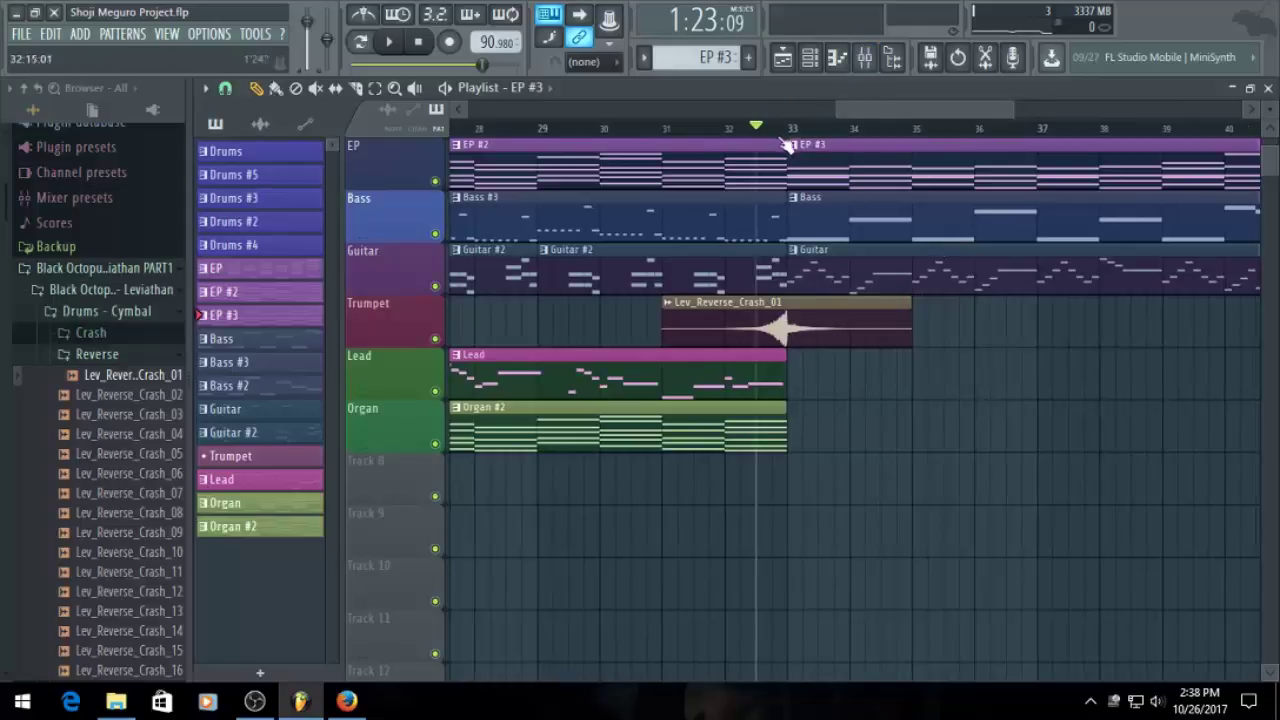
{"action": "double_click", "coordinate": [856, 252]}
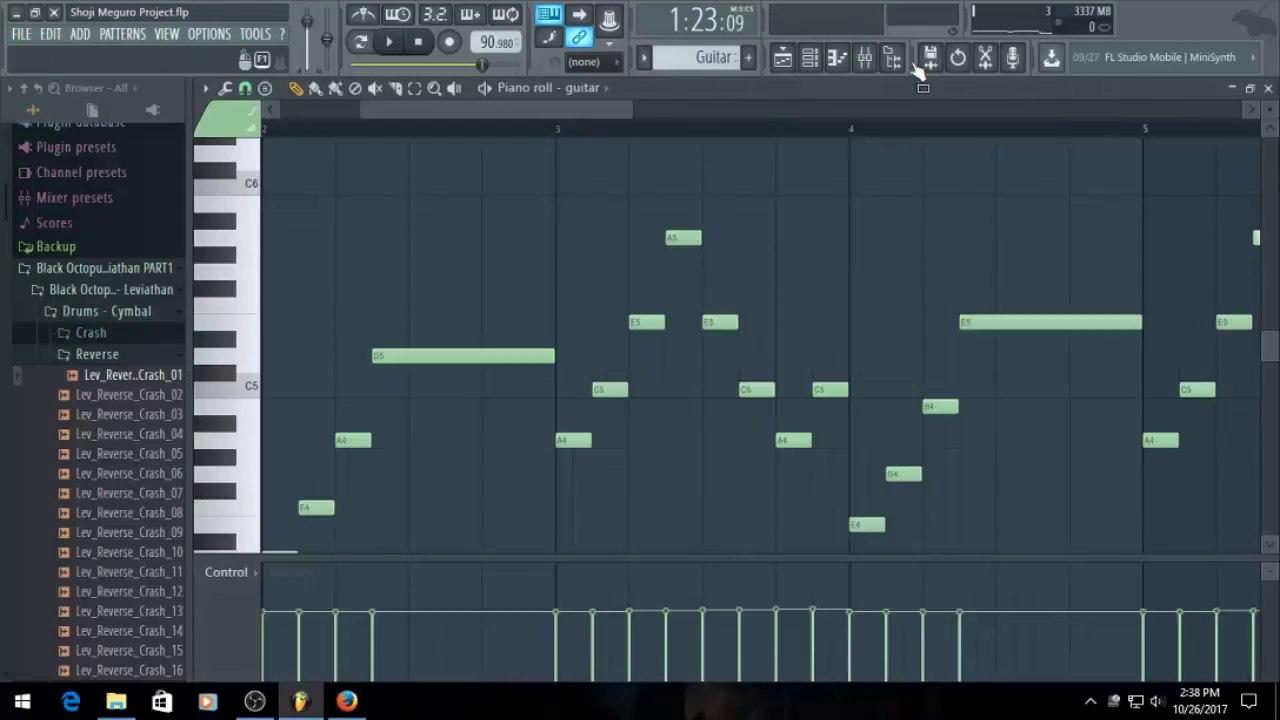
{"action": "left_click", "coordinate": [863, 57]}
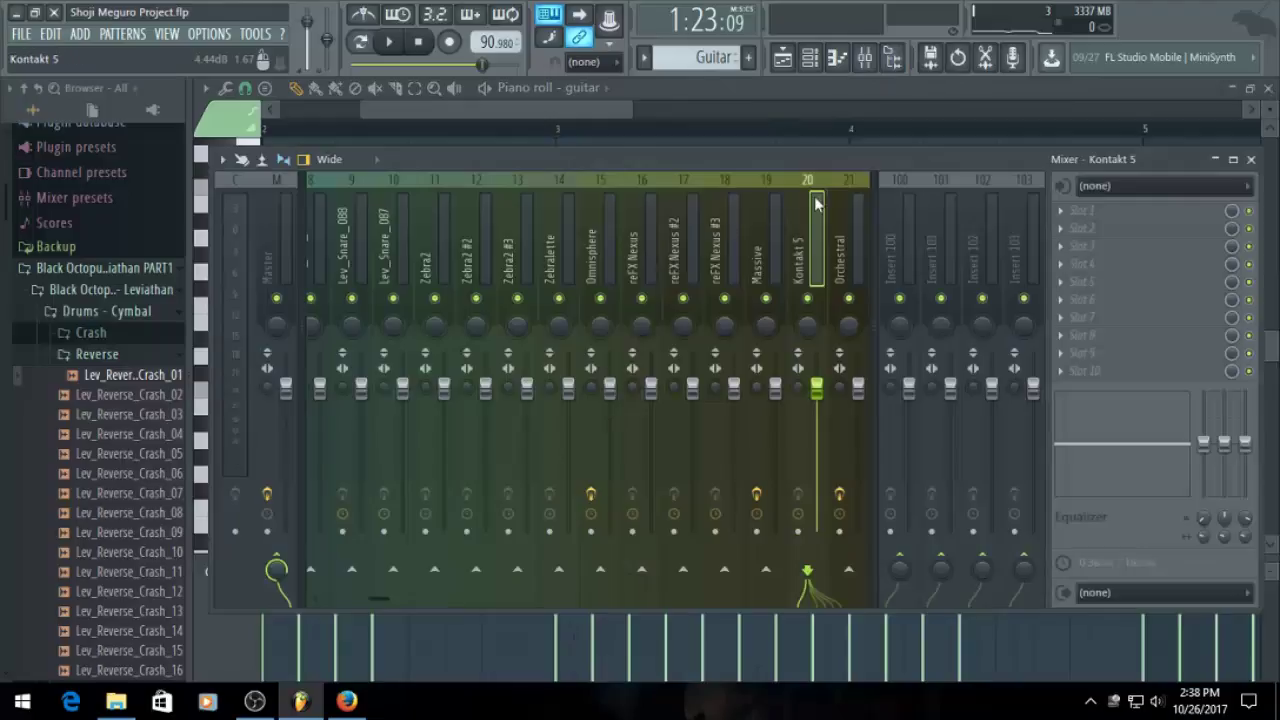
{"action": "key", "text": "space"}
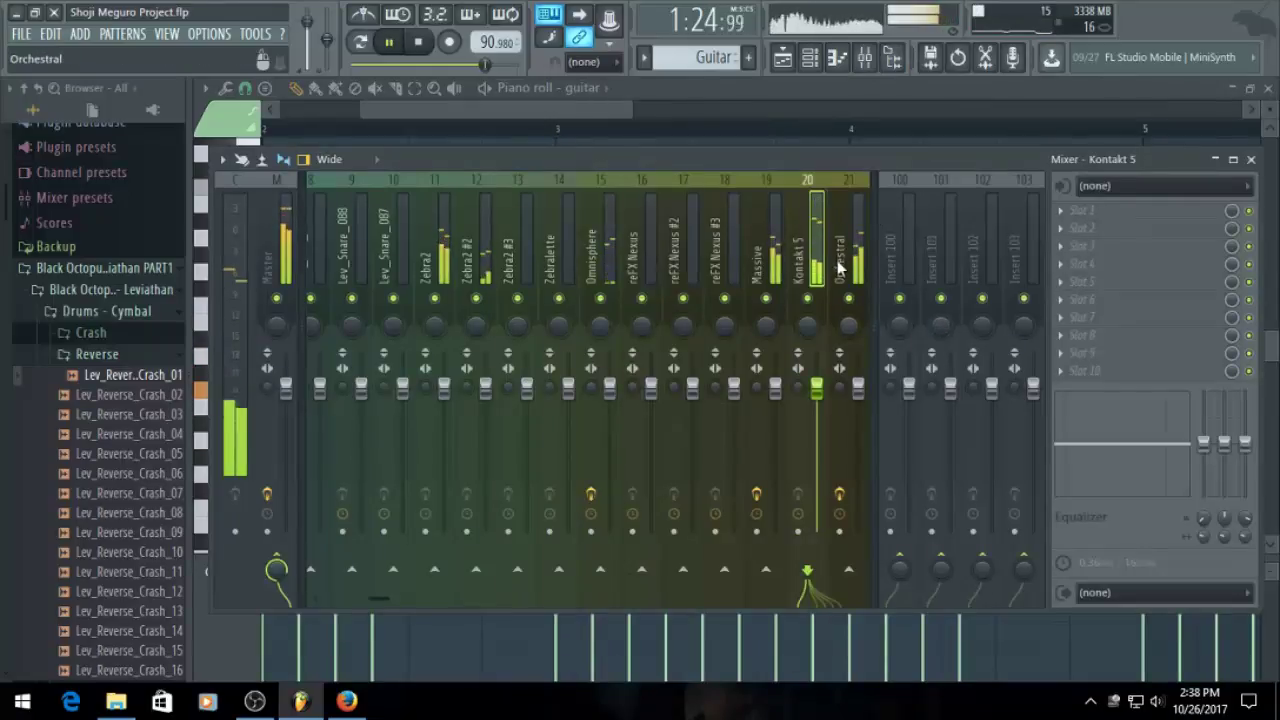
Rename the Orchestral mixer track 21 to "guitar" and colour it red
{"action": "left_click", "coordinate": [847, 226]}
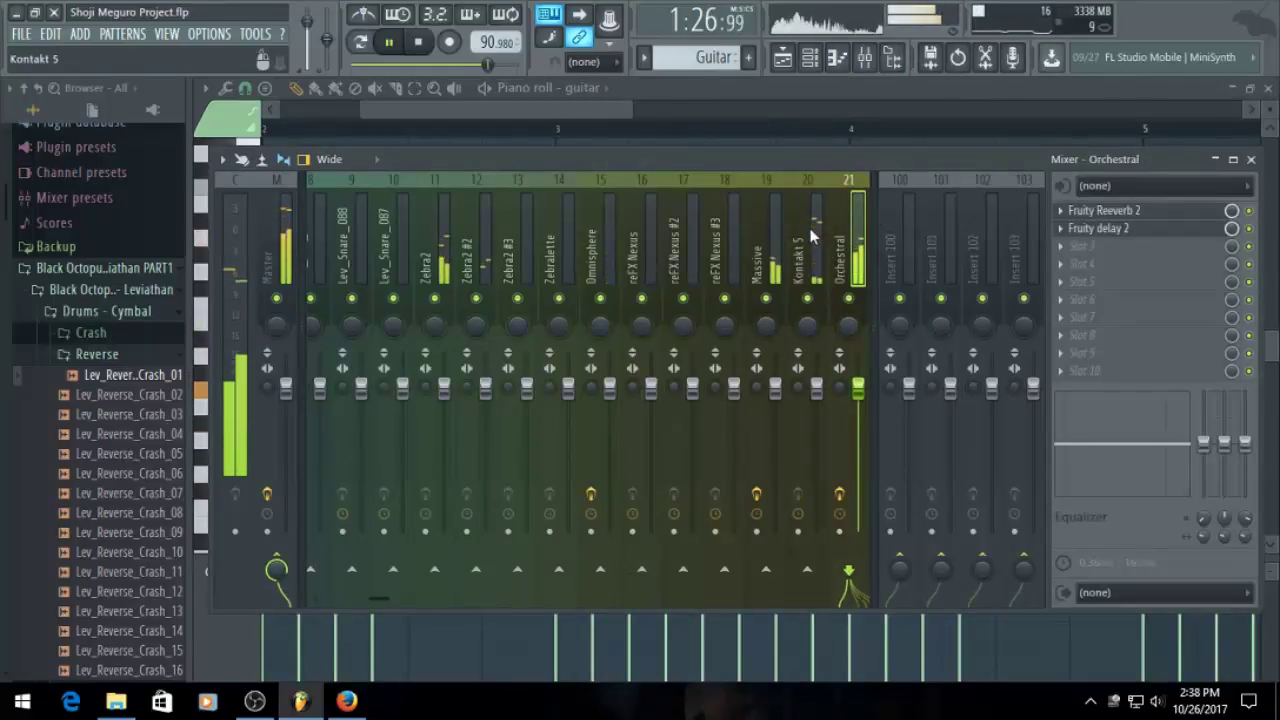
{"action": "right_click", "coordinate": [853, 265]}
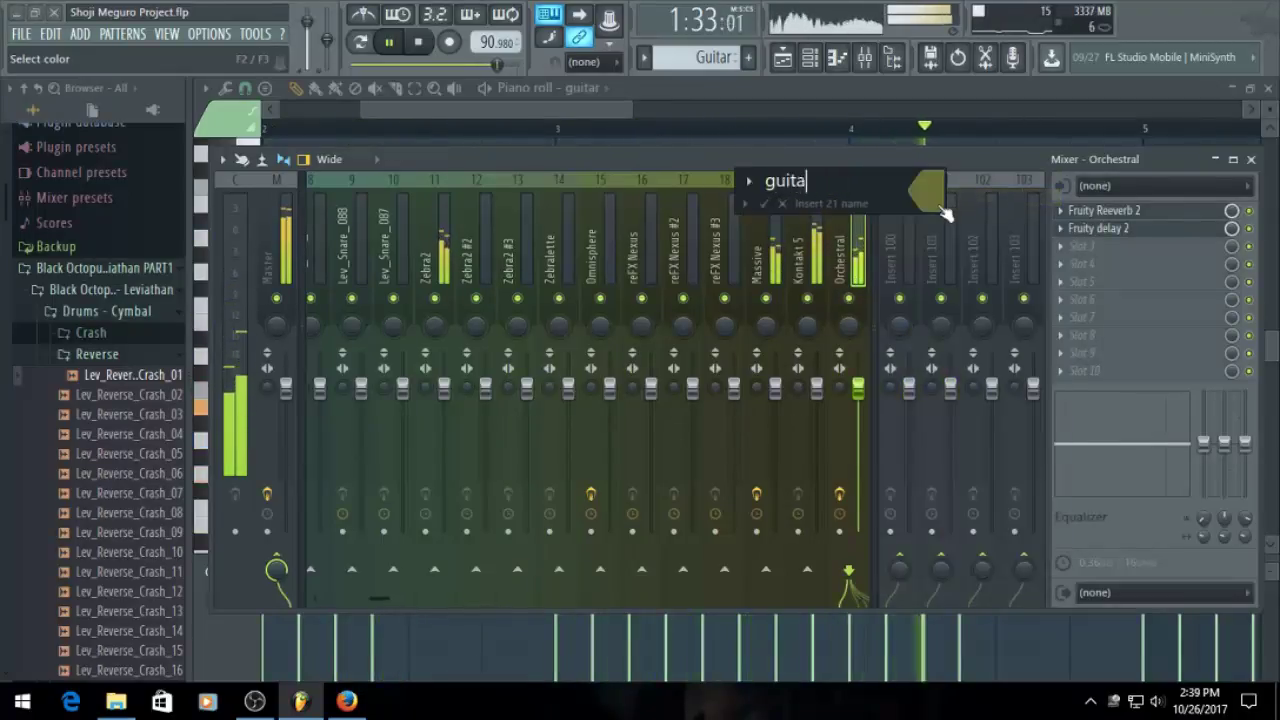
{"action": "key", "text": "Return"}
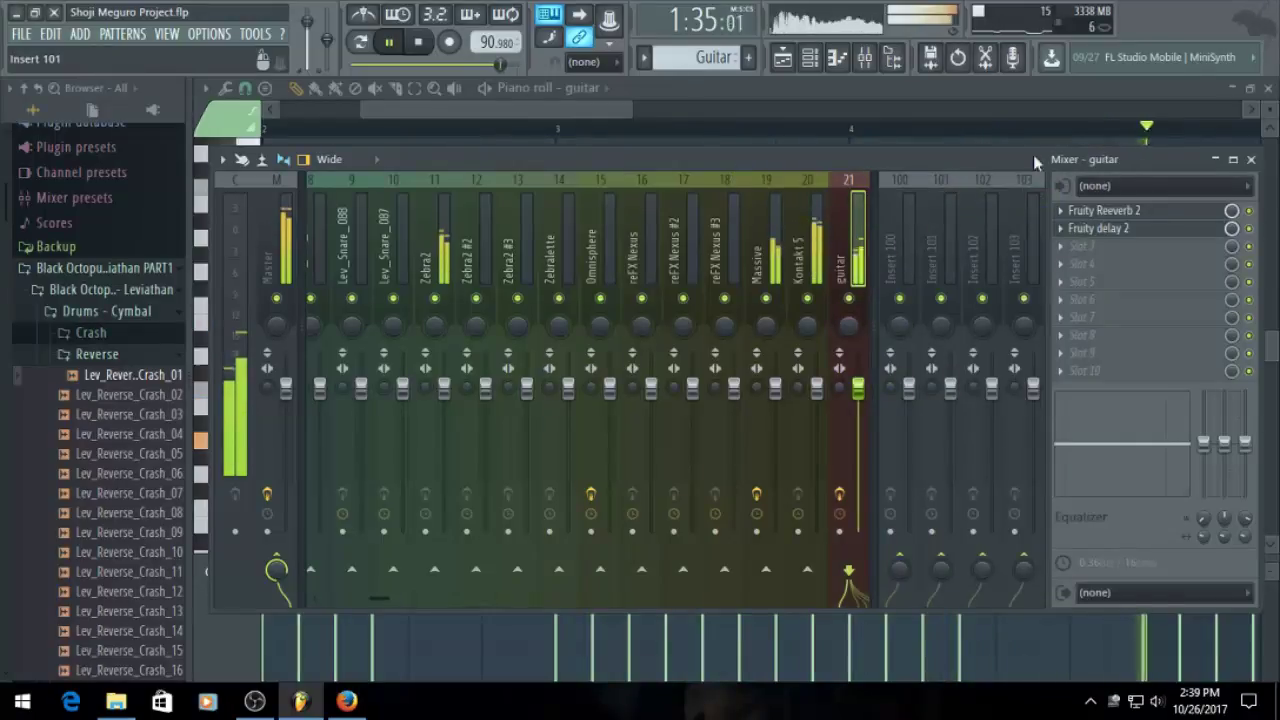
Inspect the guitar track's delay and reverb, and add Fruity Parametric EQ 2 in effect slot 3
{"action": "left_click", "coordinate": [1093, 228]}
{"action": "left_click", "coordinate": [1092, 214]}
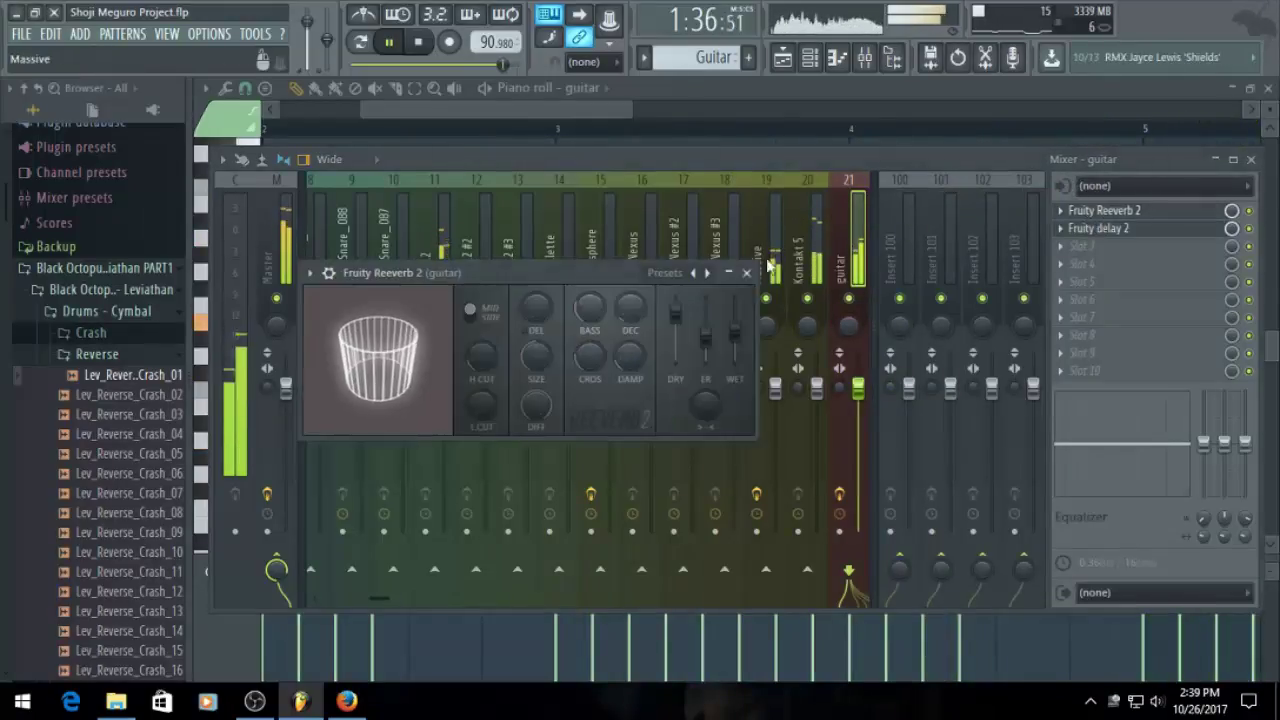
{"action": "left_click", "coordinate": [1073, 250]}
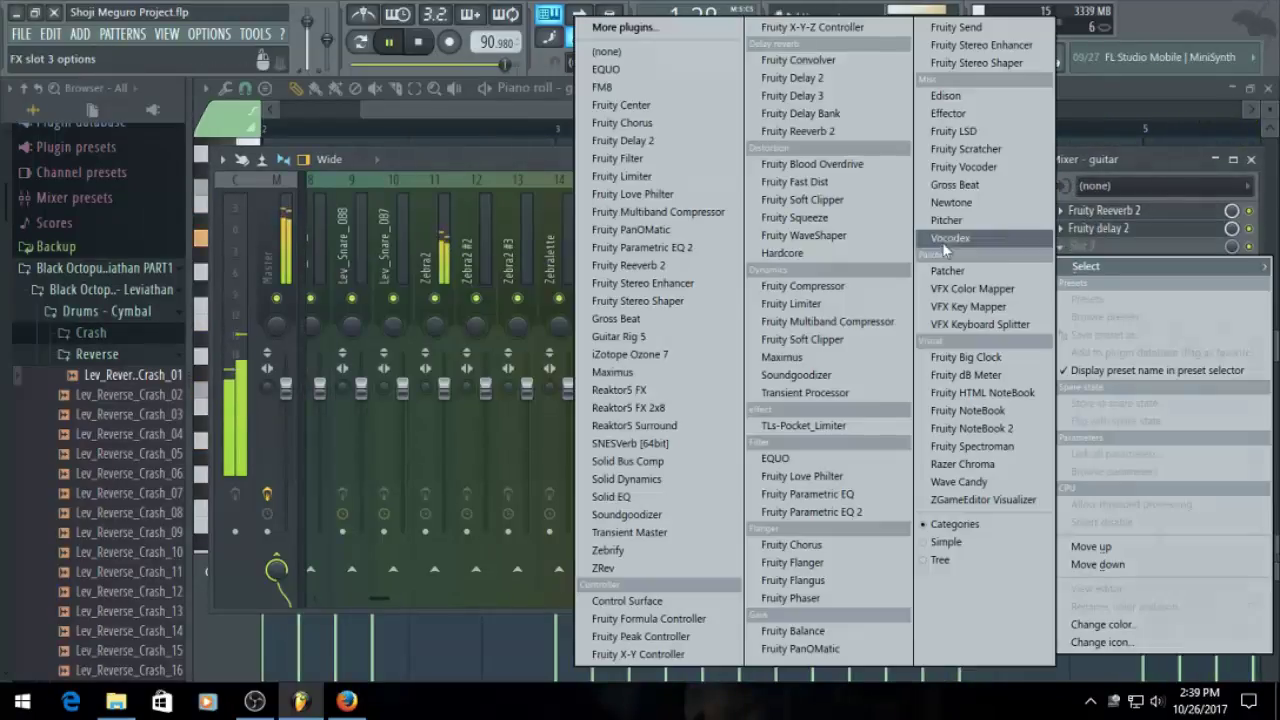
{"action": "left_click", "coordinate": [665, 246]}
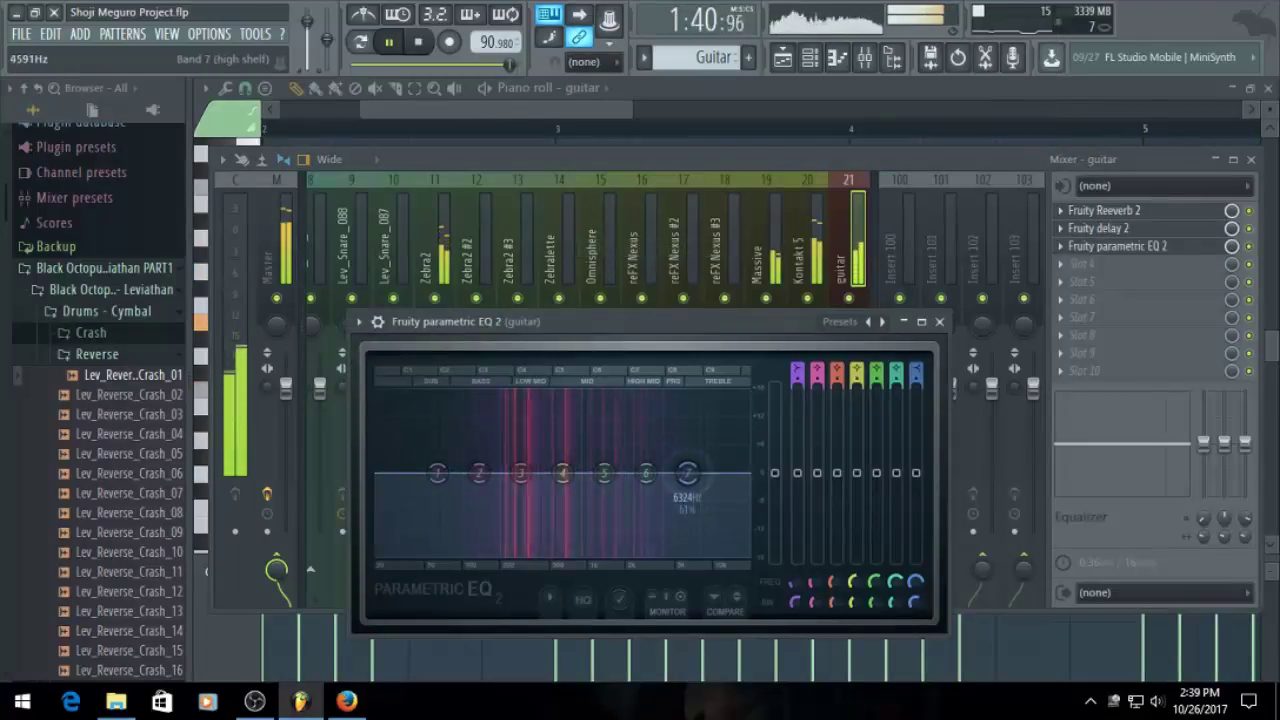
Shape the guitar EQ: raise the band 7 high shelf about 2.4 dB near 6115 Hz, lower band 1 and slightly raise band 3
{"action": "left_click_drag", "start_coordinate": [687, 465], "coordinate": [684, 459]}
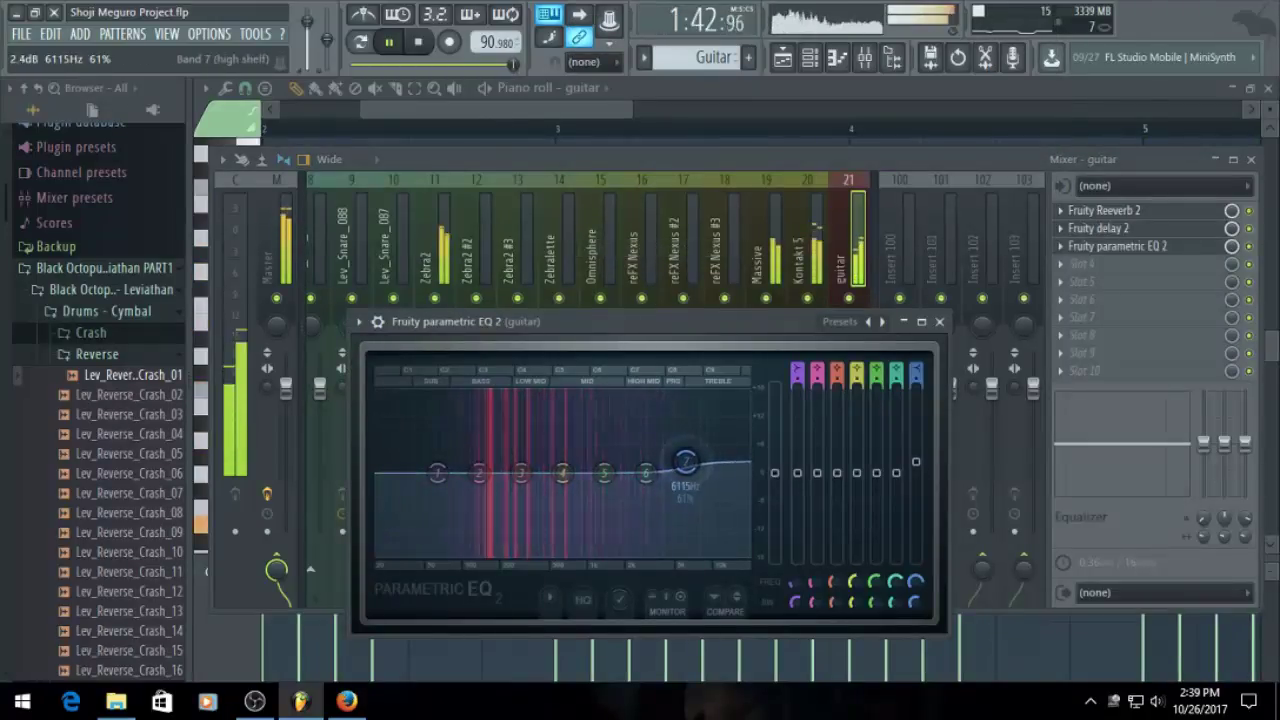
{"action": "left_click_drag", "start_coordinate": [409, 481], "coordinate": [388, 492]}
{"action": "left_click_drag", "start_coordinate": [519, 477], "coordinate": [522, 469]}
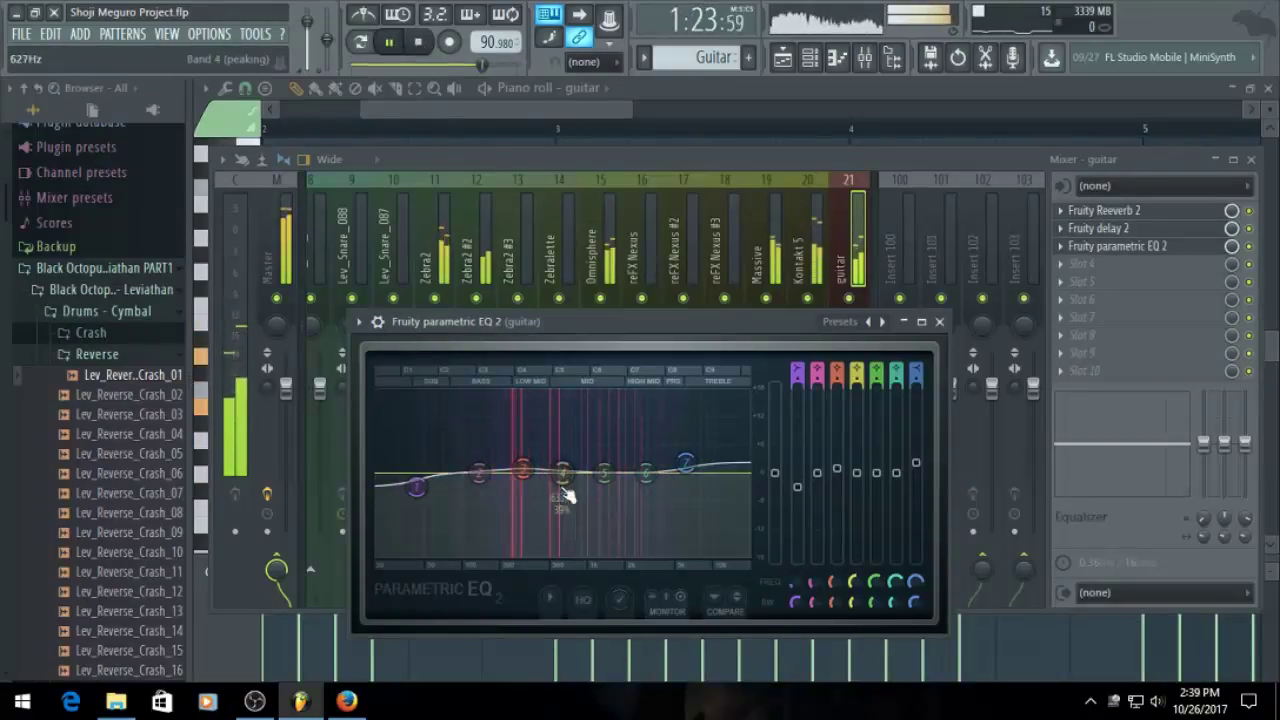
Set the guitar reverb's wet level to about 63%, slightly lift EQ band 4 and check the delay settings
{"action": "left_click", "coordinate": [1129, 228]}
{"action": "left_click", "coordinate": [1127, 213]}
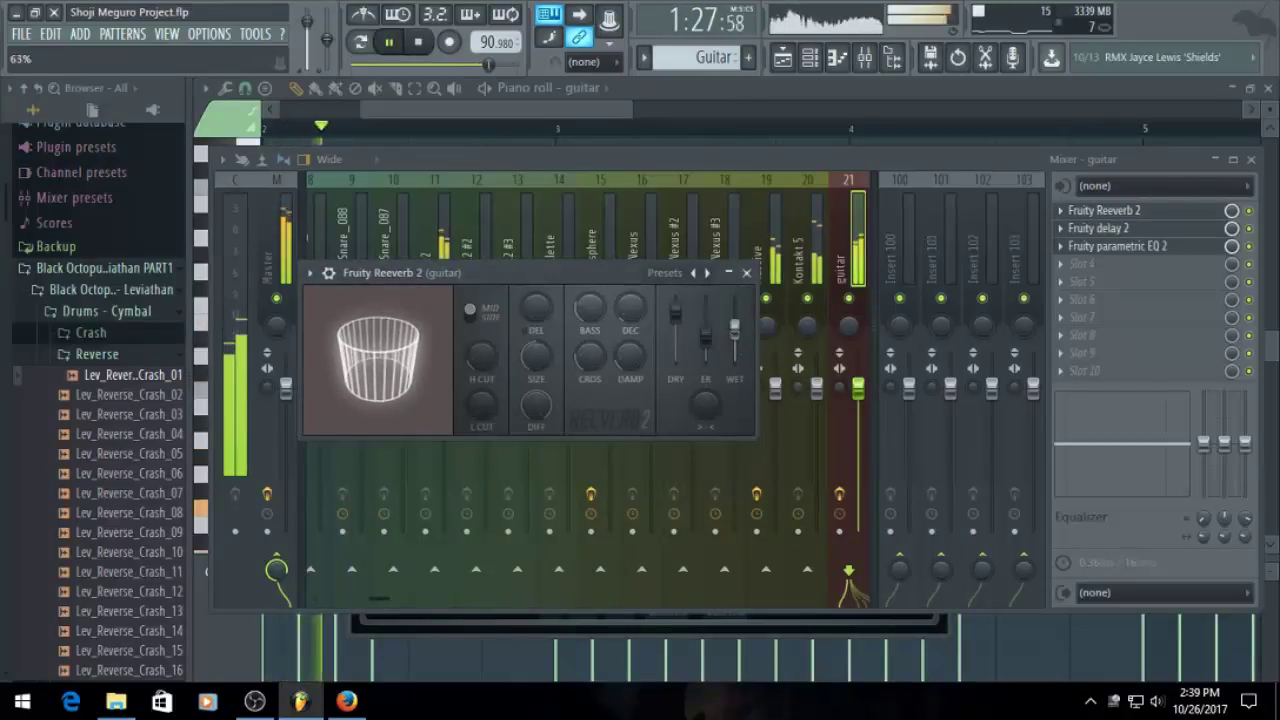
{"action": "left_click", "coordinate": [1096, 245]}
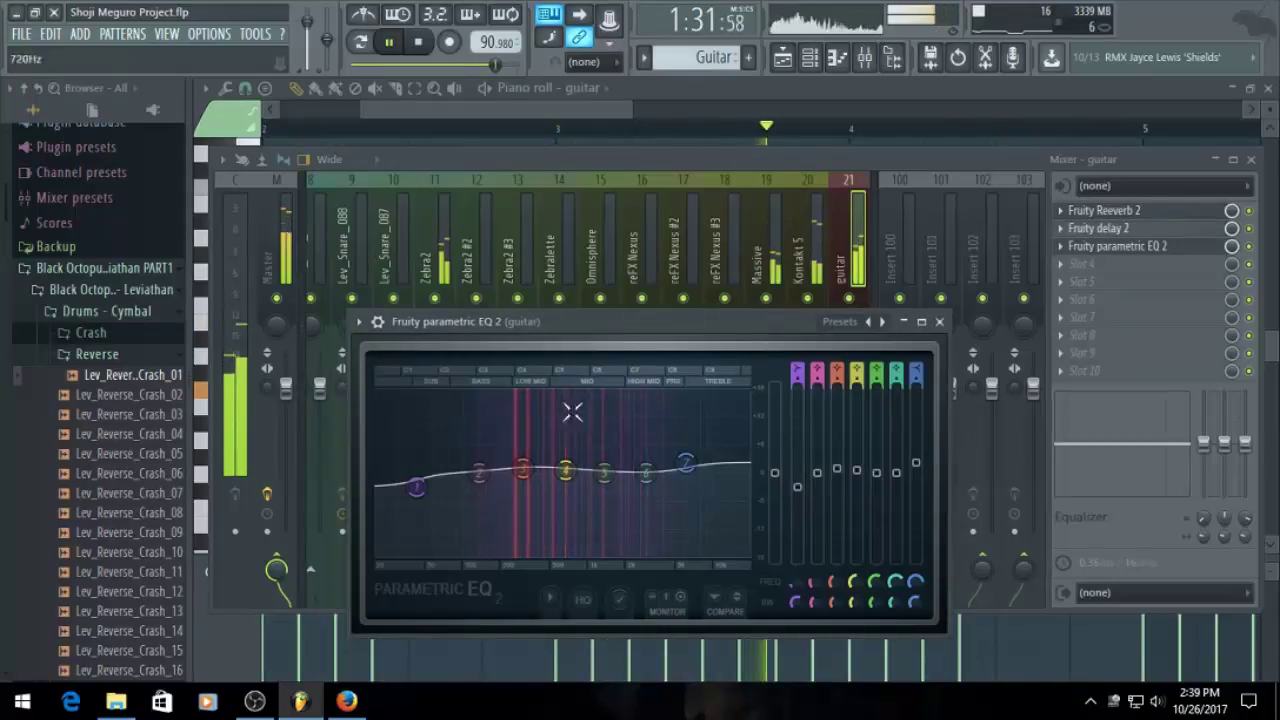
{"action": "left_click", "coordinate": [1116, 234]}
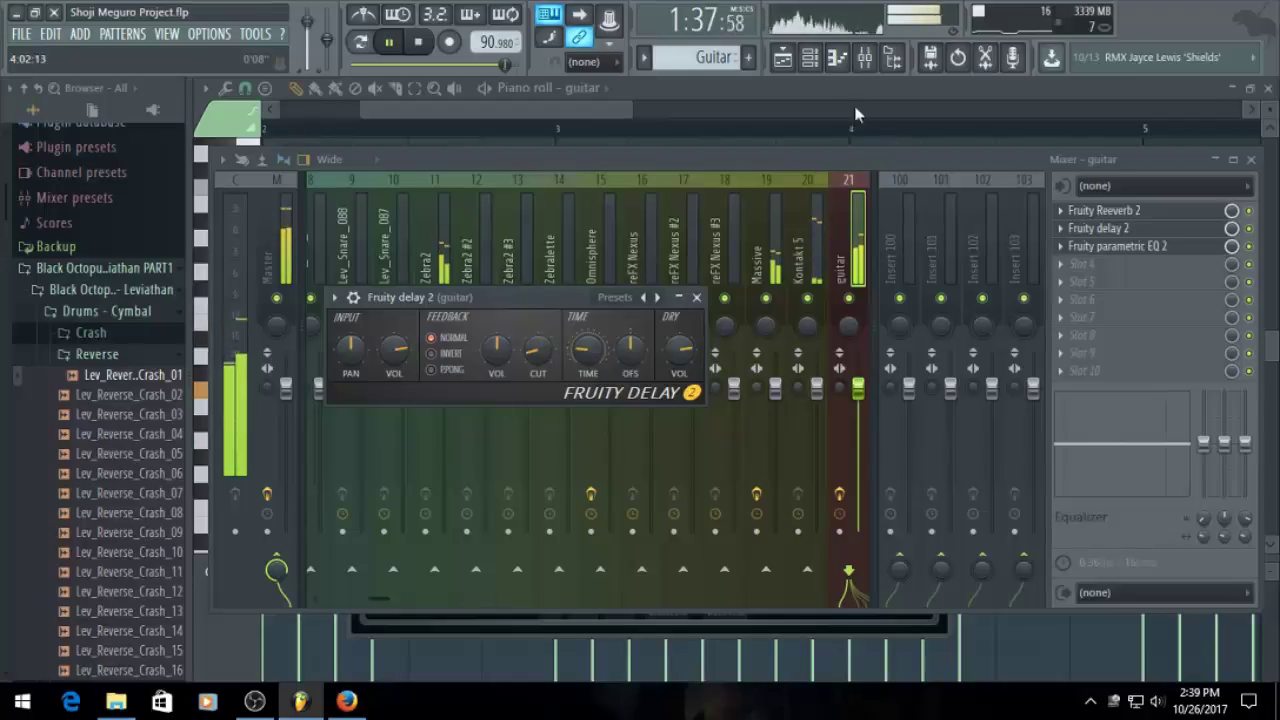
Return to the playlist, stop playback and save the project
{"action": "left_click", "coordinate": [783, 58]}
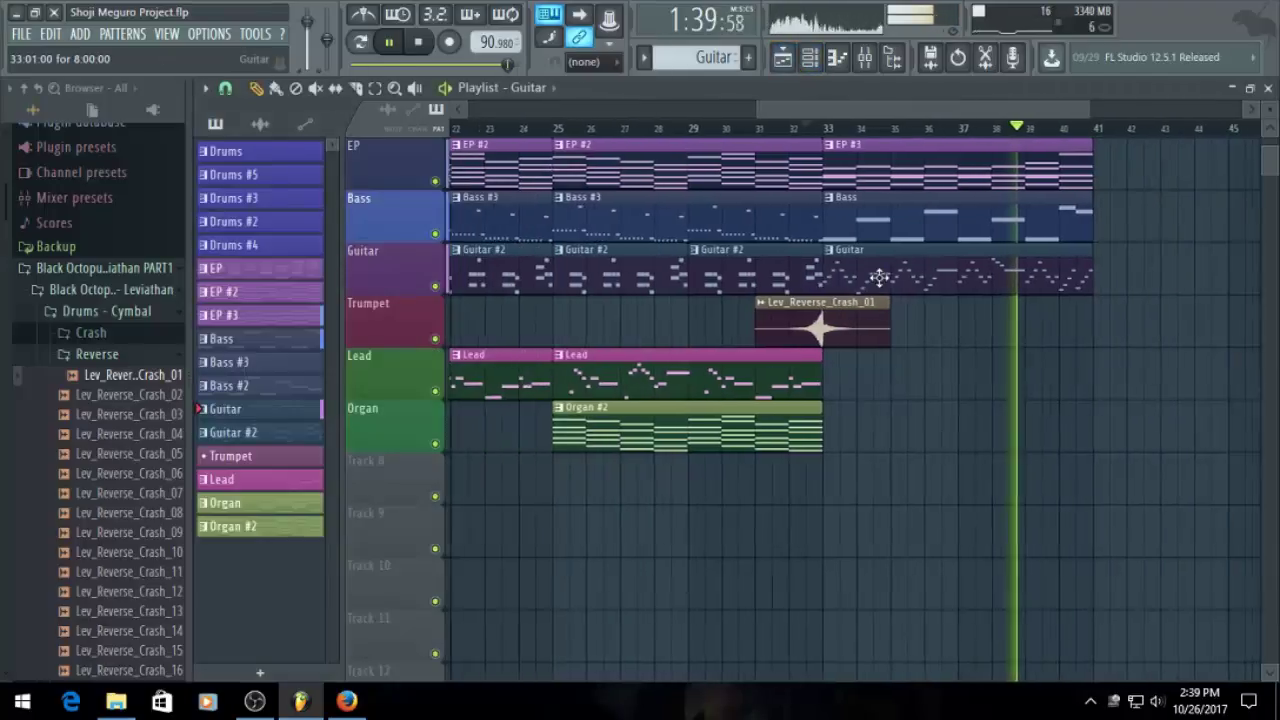
{"action": "key", "text": "space"}
{"action": "scroll", "coordinate": [843, 308], "scroll_direction": "down", "scroll_amount": 3}
{"action": "key", "text": "ctrl+s"}
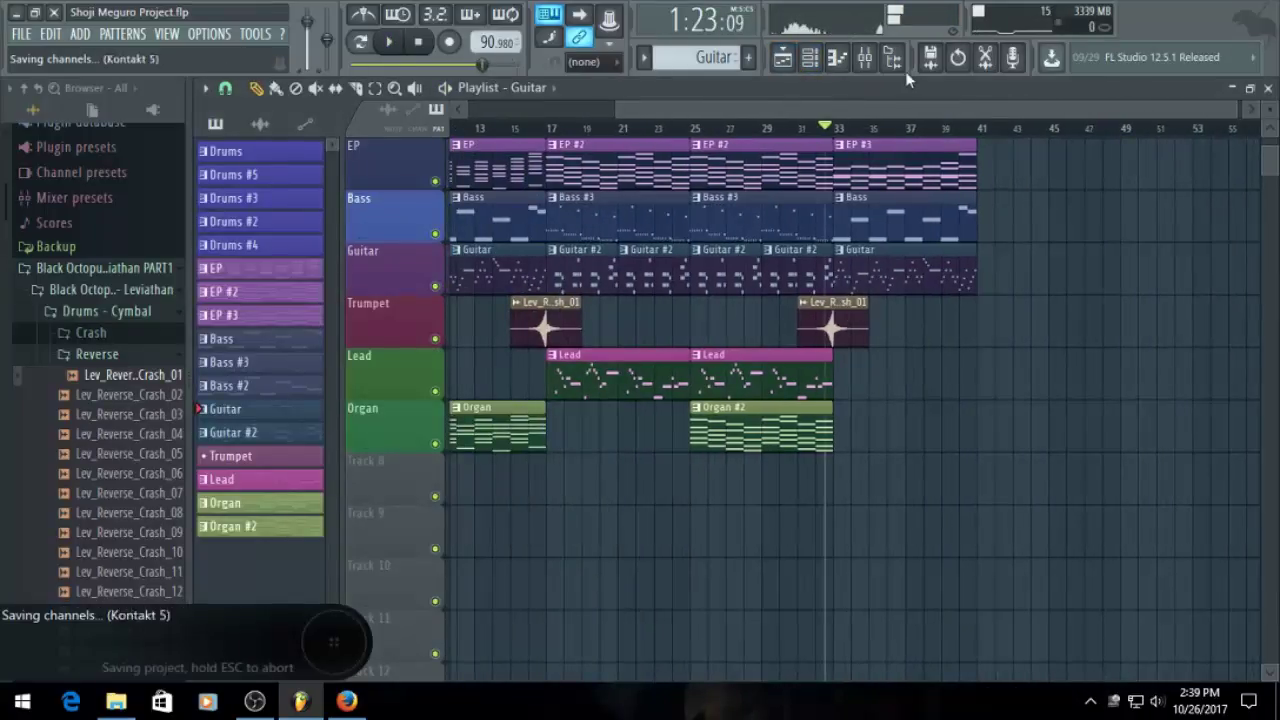
Play the song from bar 1 and review the opening Bass #2 pattern's notes in the piano roll
{"action": "left_click_drag", "start_coordinate": [906, 108], "coordinate": [746, 108]}
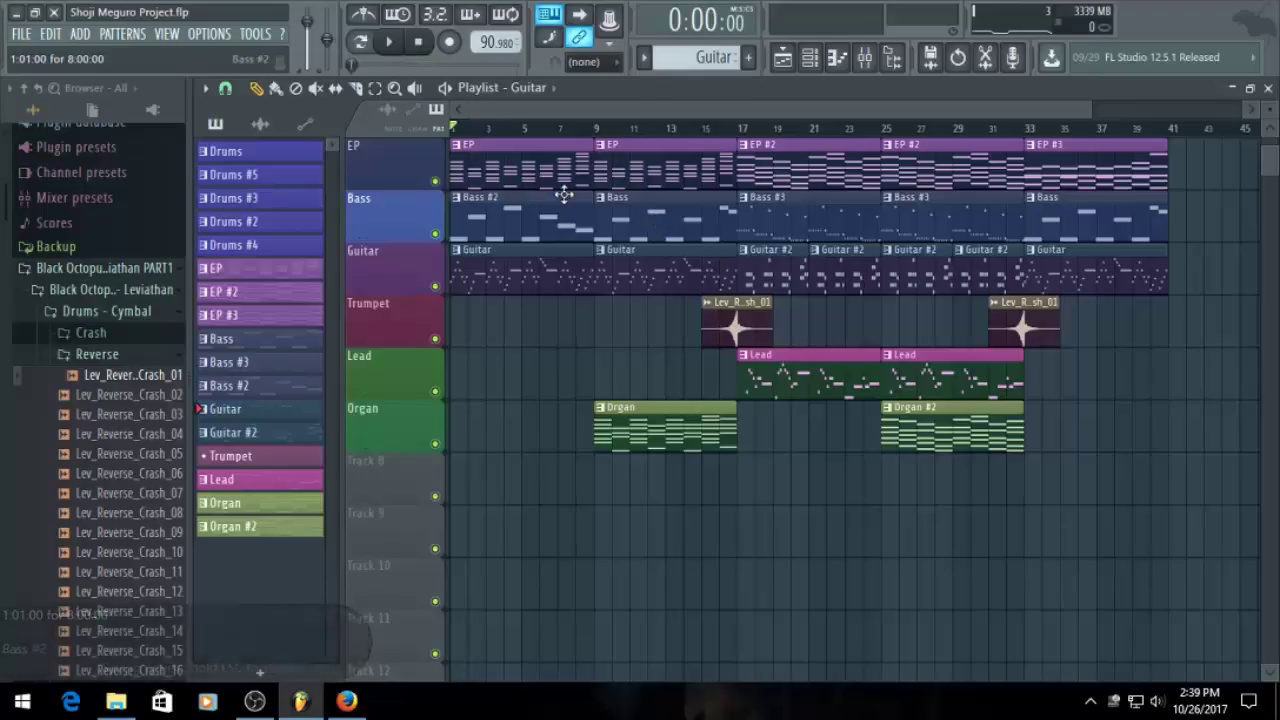
{"action": "key", "text": "space"}
{"action": "scroll", "coordinate": [560, 192], "scroll_direction": "up", "scroll_amount": 3}
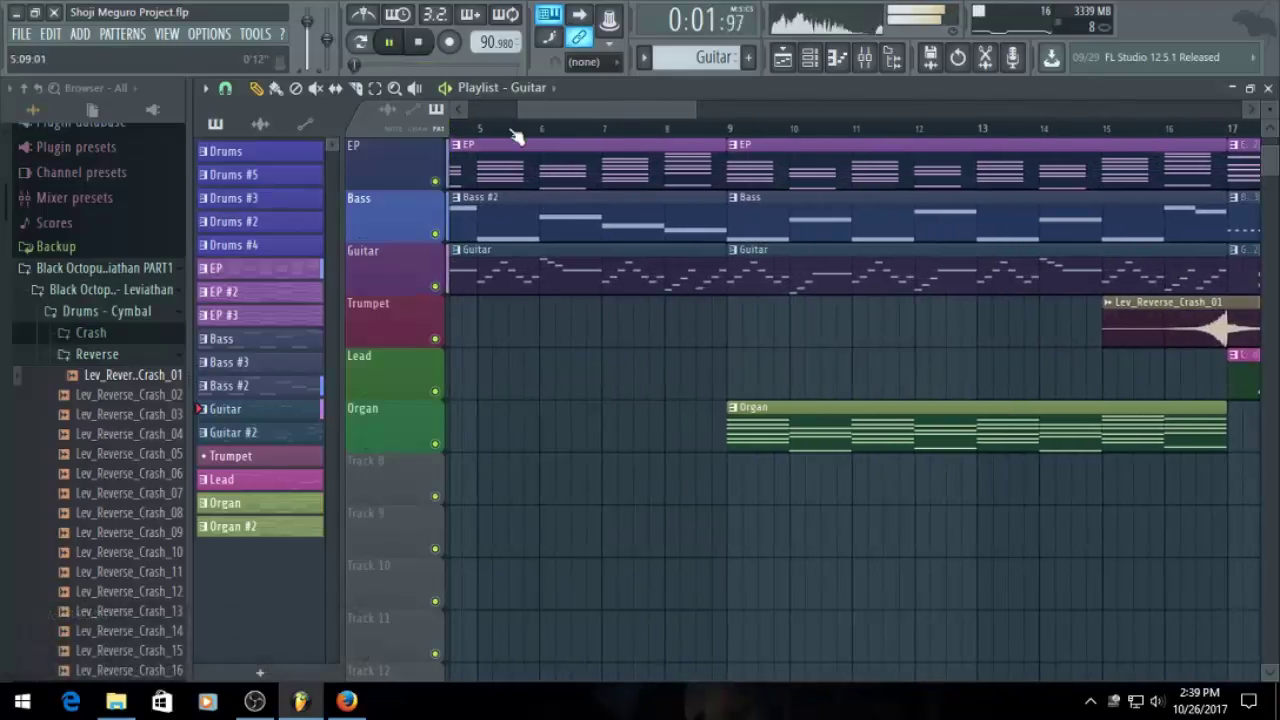
{"action": "left_click_drag", "start_coordinate": [522, 108], "coordinate": [464, 108]}
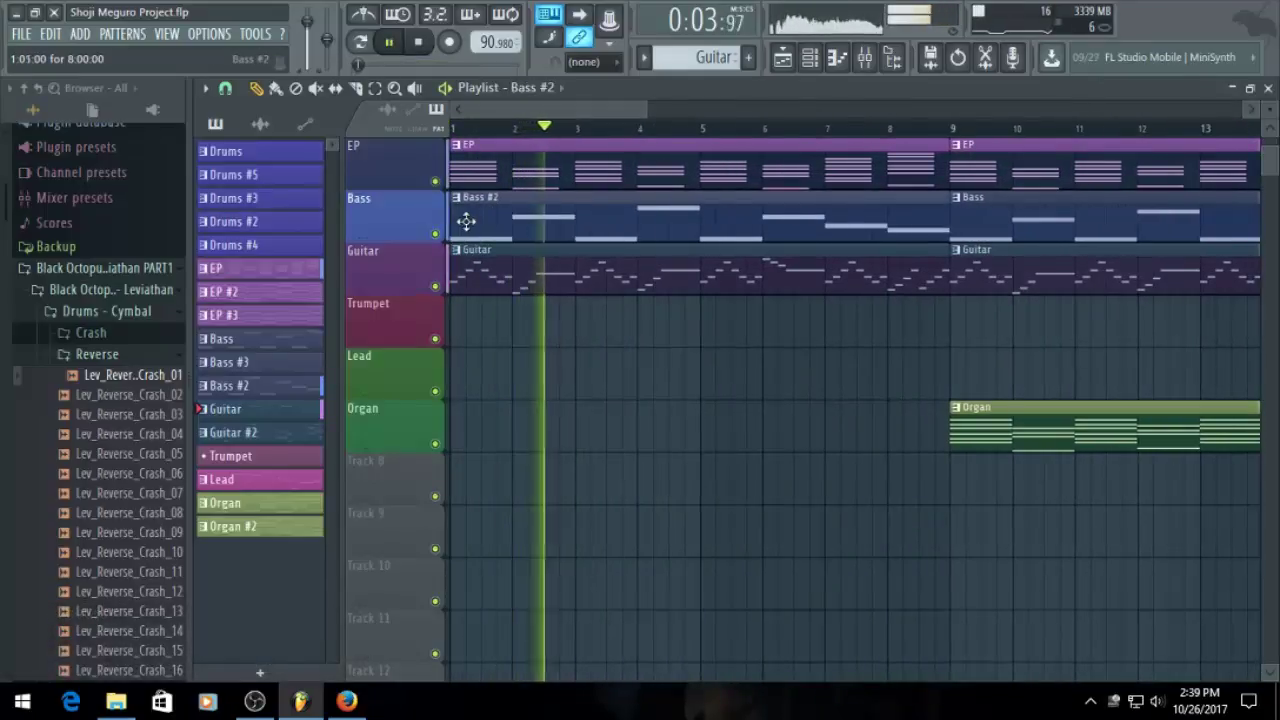
{"action": "double_click", "coordinate": [543, 206]}
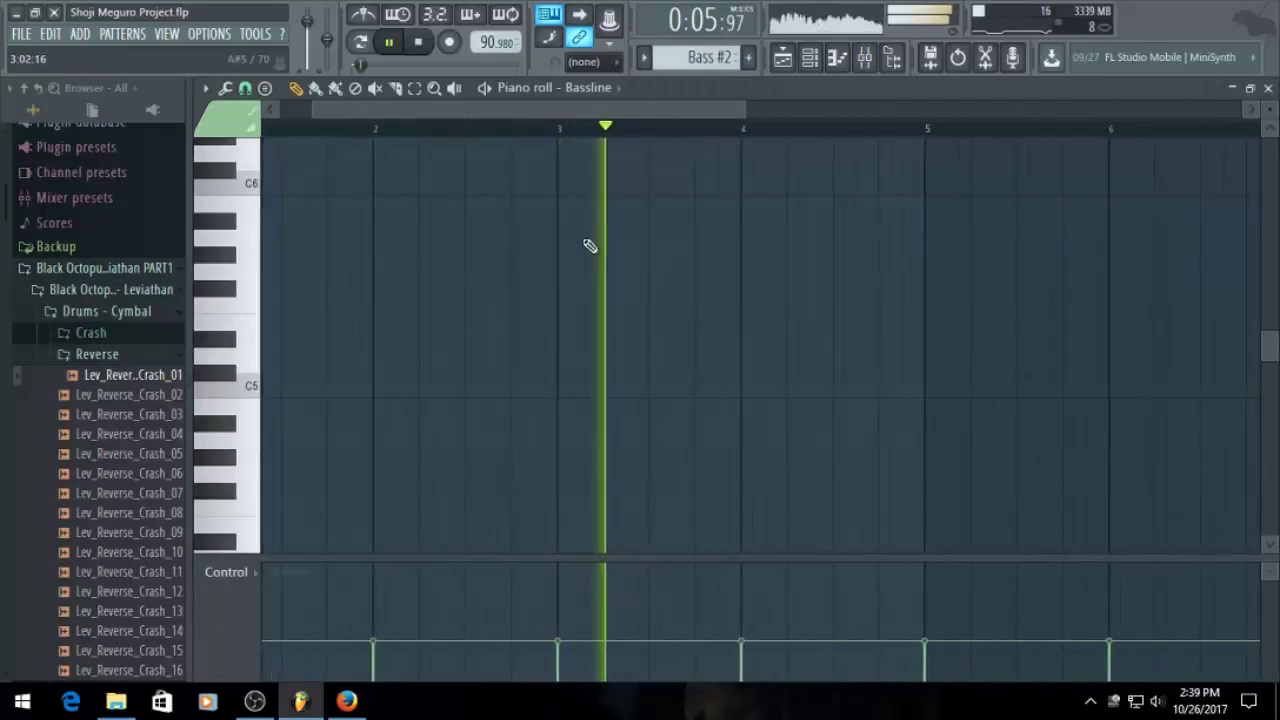
{"action": "scroll", "coordinate": [592, 250], "scroll_direction": "down", "scroll_amount": 7}
{"action": "scroll", "coordinate": [957, 420], "scroll_direction": "up", "scroll_amount": 1}
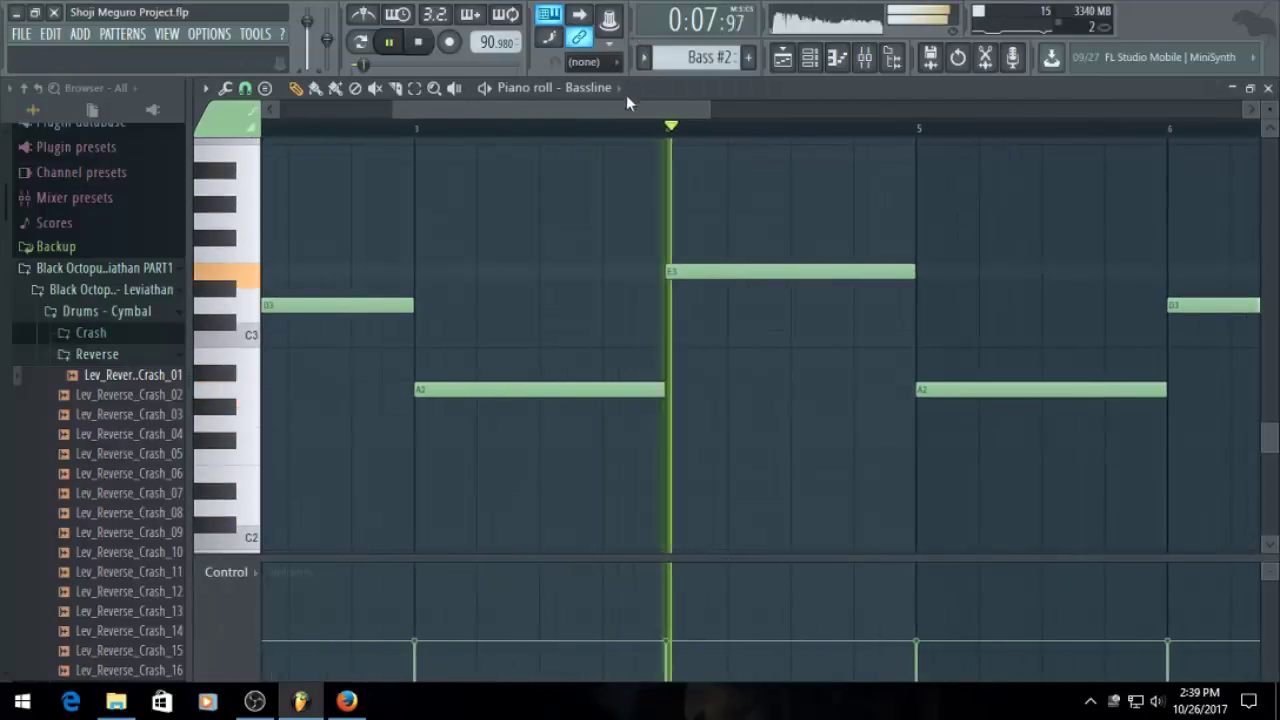
{"action": "left_click_drag", "start_coordinate": [626, 106], "coordinate": [687, 139]}
{"action": "scroll", "coordinate": [966, 341], "scroll_direction": "down", "scroll_amount": 1}
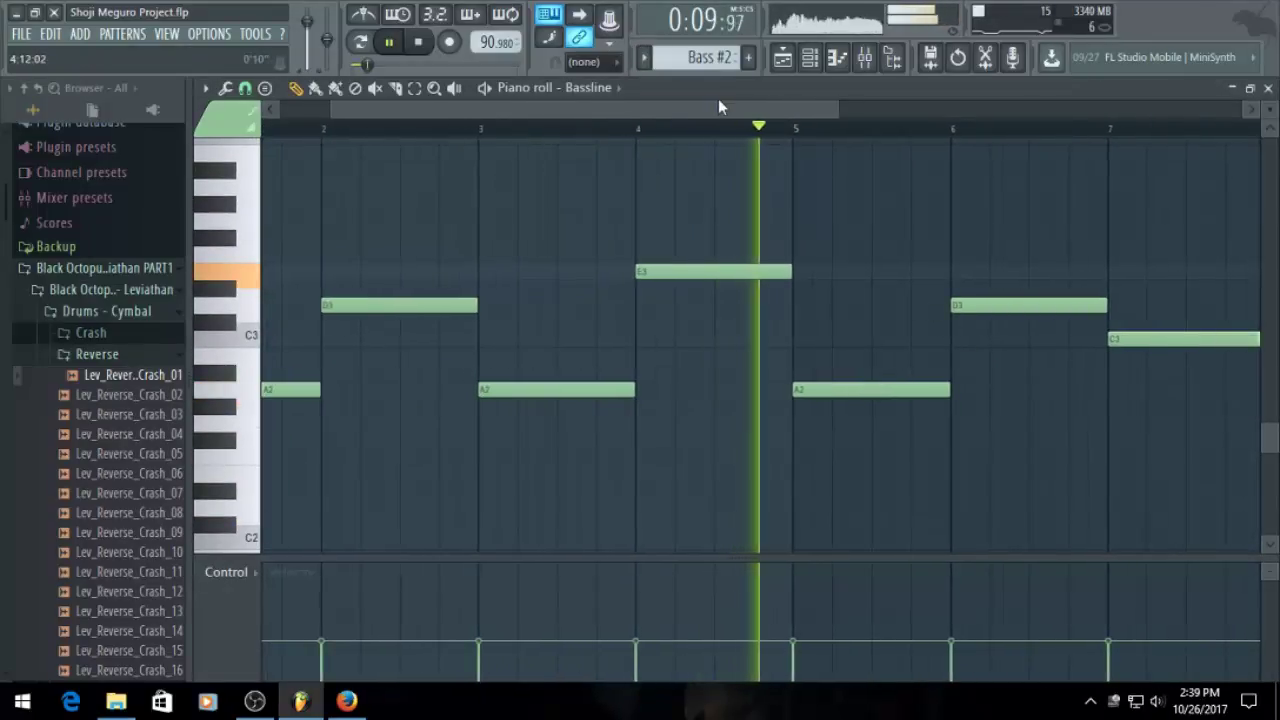
In bar 4 of Bass #2, shorten E3 to three beats and fill the last beat with half-beat E3 and B2 notes
{"action": "key", "text": "space"}
{"action": "scroll", "coordinate": [786, 266], "scroll_direction": "up", "scroll_amount": 2}
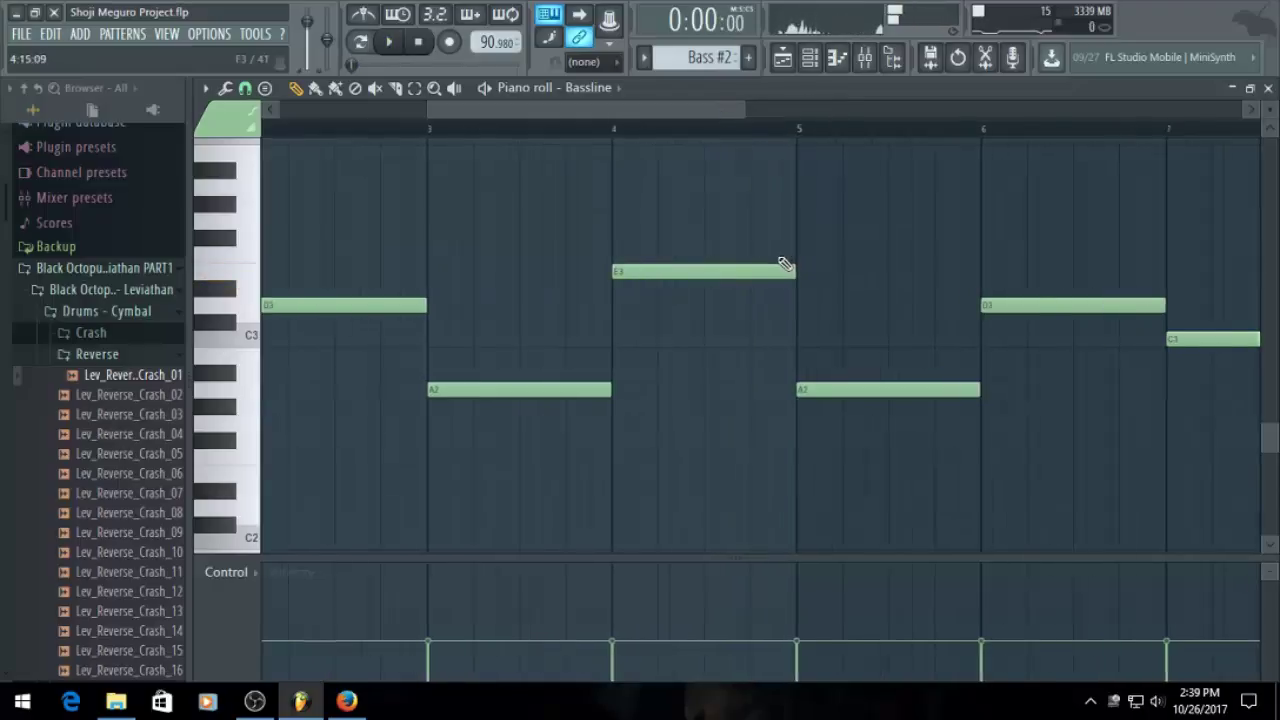
{"action": "left_click", "coordinate": [738, 291]}
{"action": "left_click_drag", "start_coordinate": [755, 282], "coordinate": [755, 263]}
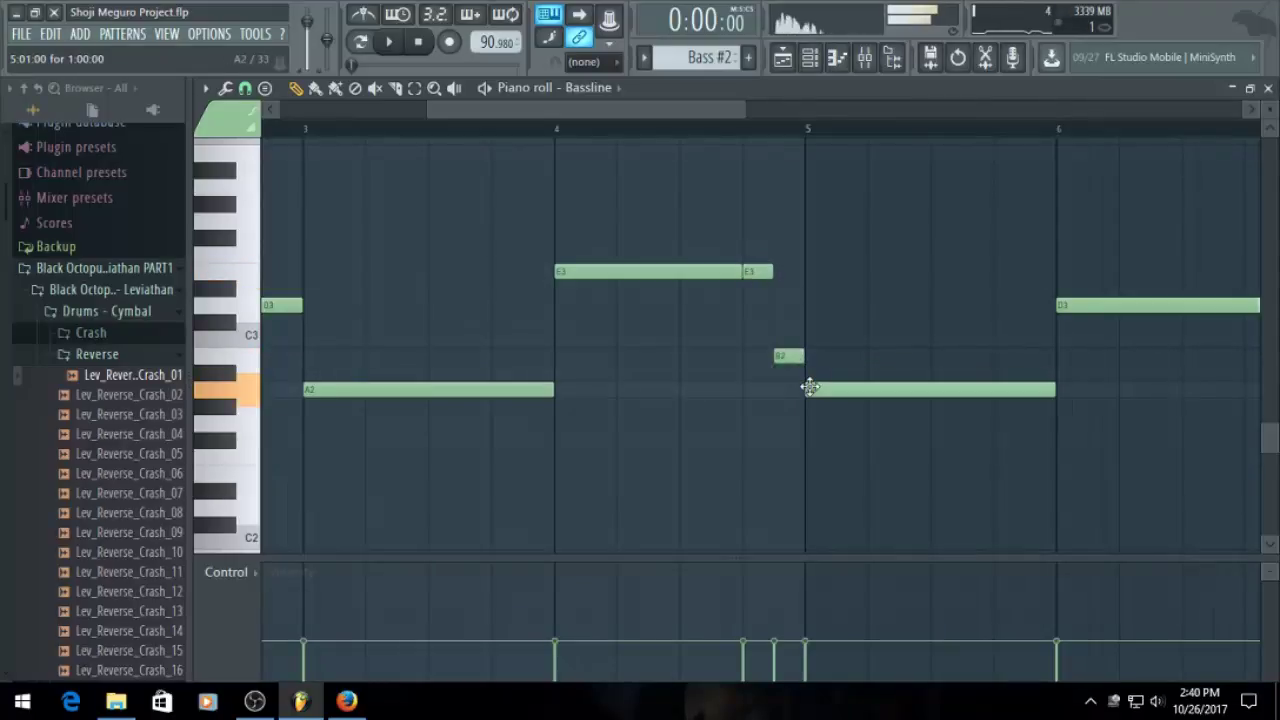
Play the song again from the beginning and review bars 5 to 8 of the Bass #2 pattern
{"action": "scroll", "coordinate": [628, 150], "scroll_direction": "down", "scroll_amount": 3}
{"action": "left_click_drag", "start_coordinate": [588, 108], "coordinate": [450, 106]}
{"action": "scroll", "coordinate": [546, 270], "scroll_direction": "up", "scroll_amount": 3}
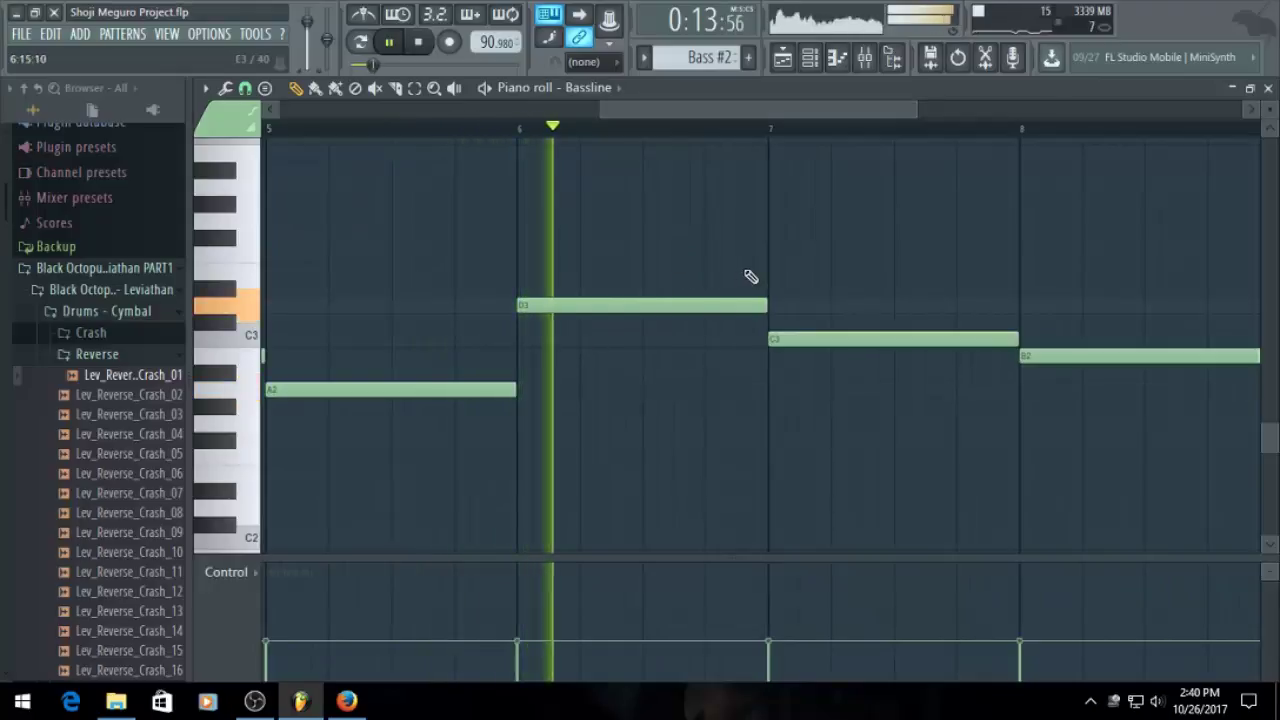
{"action": "scroll", "coordinate": [880, 263], "scroll_direction": "down", "scroll_amount": 4, "text": "ctrl"}
{"action": "left_click_drag", "start_coordinate": [859, 116], "coordinate": [891, 116]}
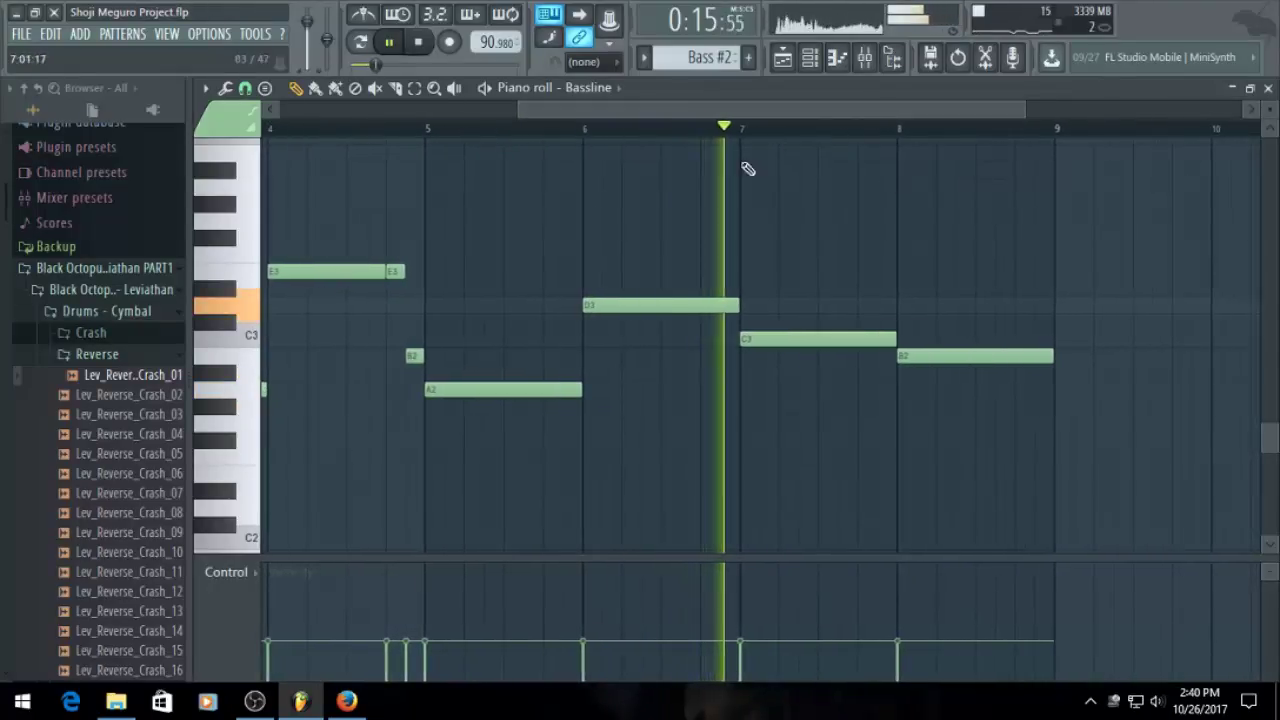
Open the Bass pattern at playlist bar 9 and make its bar 4 a two-beat E3 followed by a two-beat G3
{"action": "left_click", "coordinate": [783, 57]}
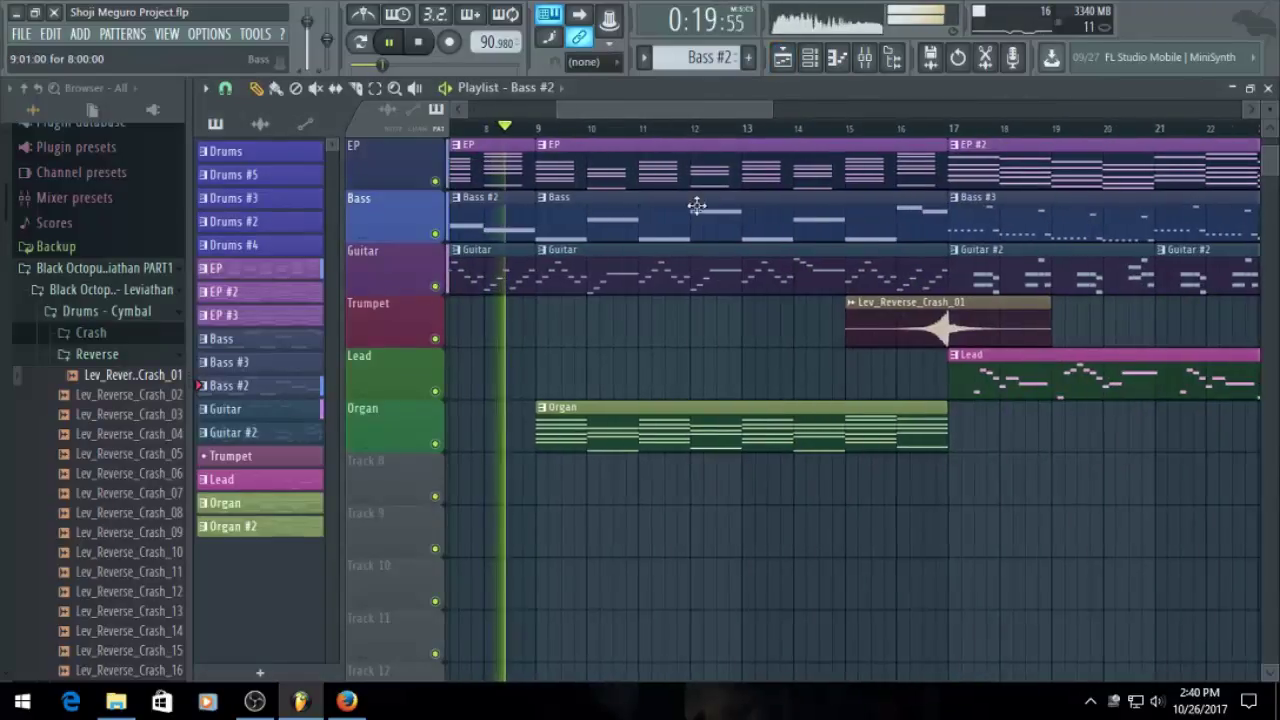
{"action": "double_click", "coordinate": [677, 229]}
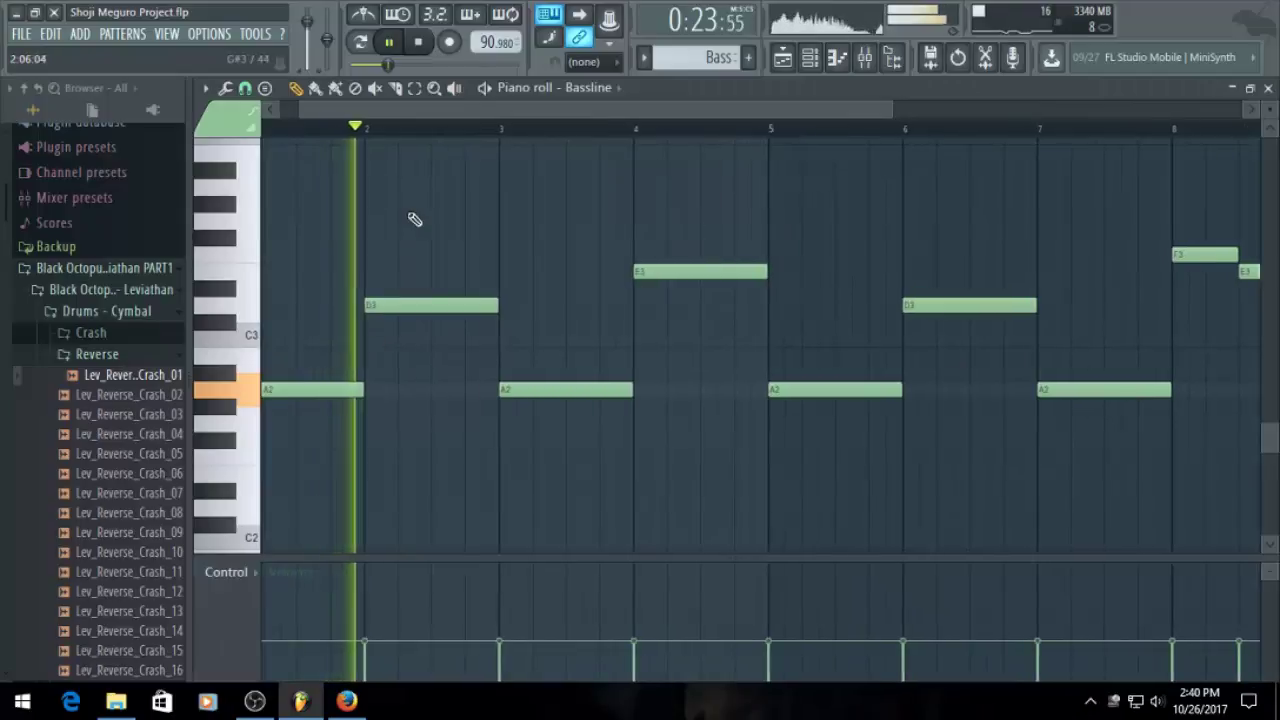
{"action": "scroll", "coordinate": [500, 260], "scroll_direction": "up", "scroll_amount": 2}
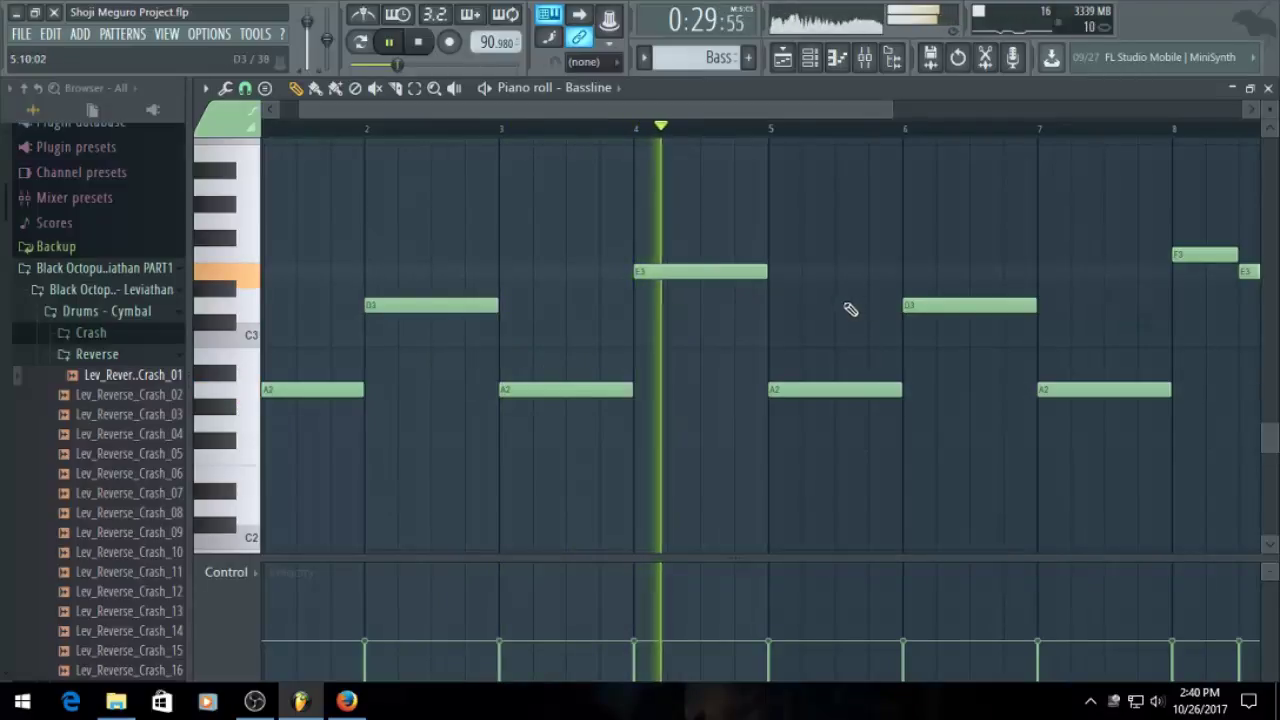
{"action": "key", "text": "space"}
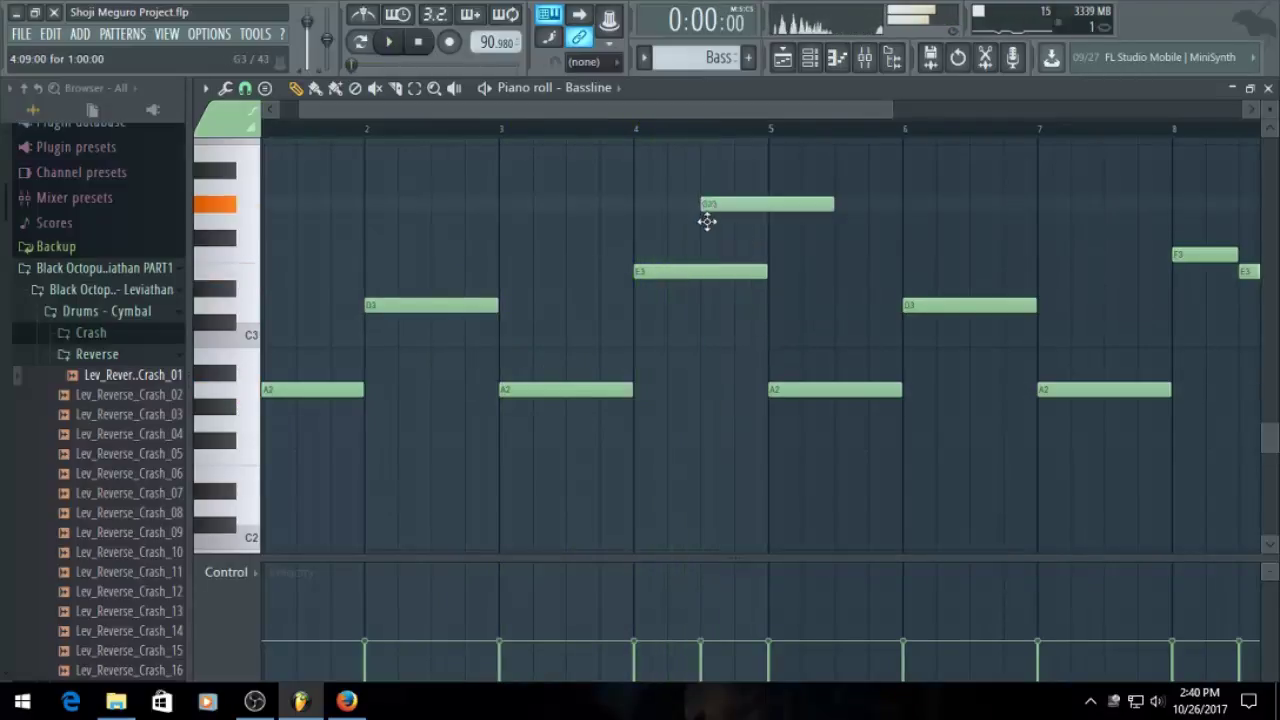
{"action": "left_click_drag", "start_coordinate": [707, 221], "coordinate": [714, 244]}
{"action": "key", "text": "space"}
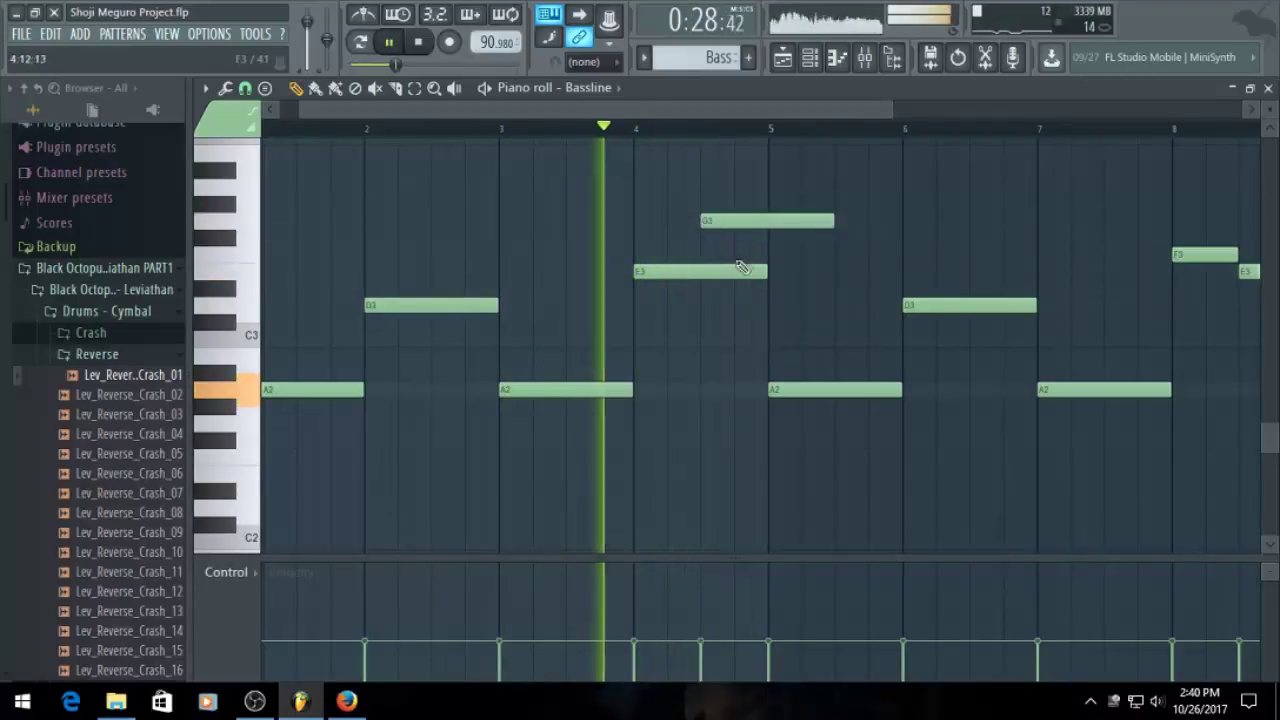
{"action": "left_click_drag", "start_coordinate": [765, 271], "coordinate": [700, 270]}
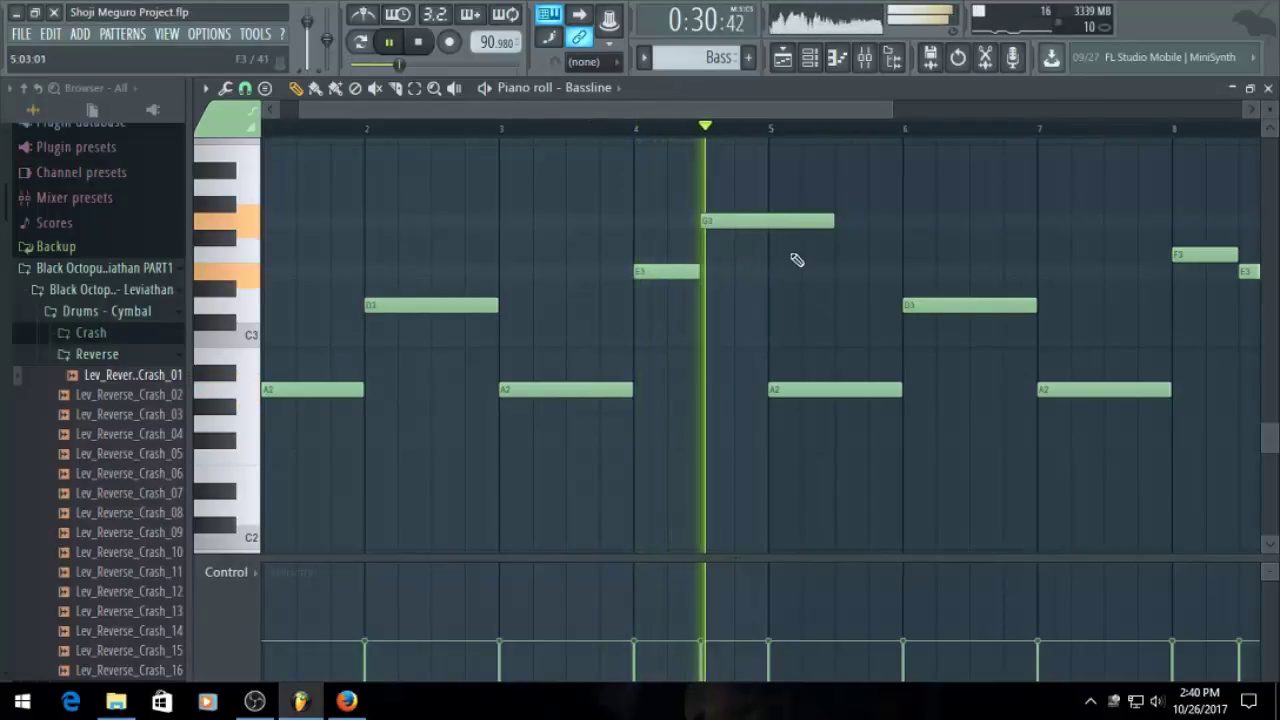
{"action": "left_click_drag", "start_coordinate": [834, 220], "coordinate": [770, 222]}
Listen through the rest of the Bass pattern and follow playback in the playlist into the section from bar 17
{"action": "left_click_drag", "start_coordinate": [755, 109], "coordinate": [909, 128]}
{"action": "scroll", "coordinate": [1034, 277], "scroll_direction": "down", "scroll_amount": 1}
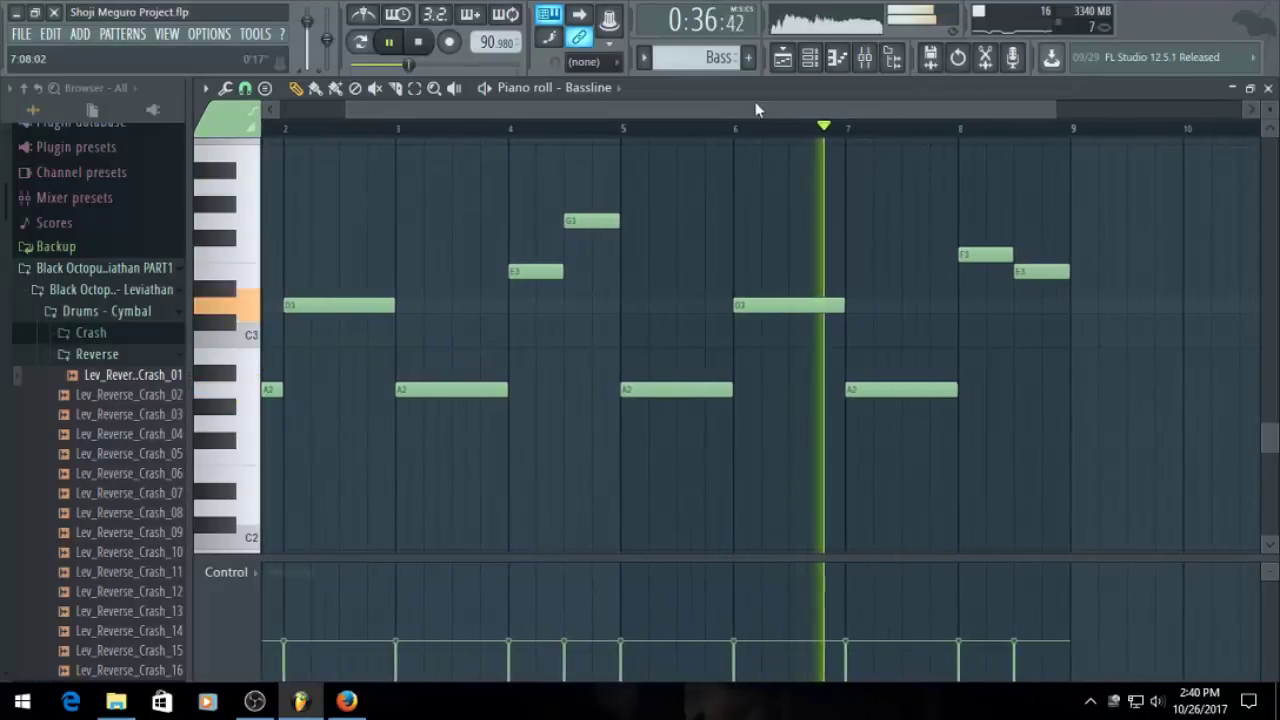
{"action": "left_click_drag", "start_coordinate": [757, 109], "coordinate": [836, 119]}
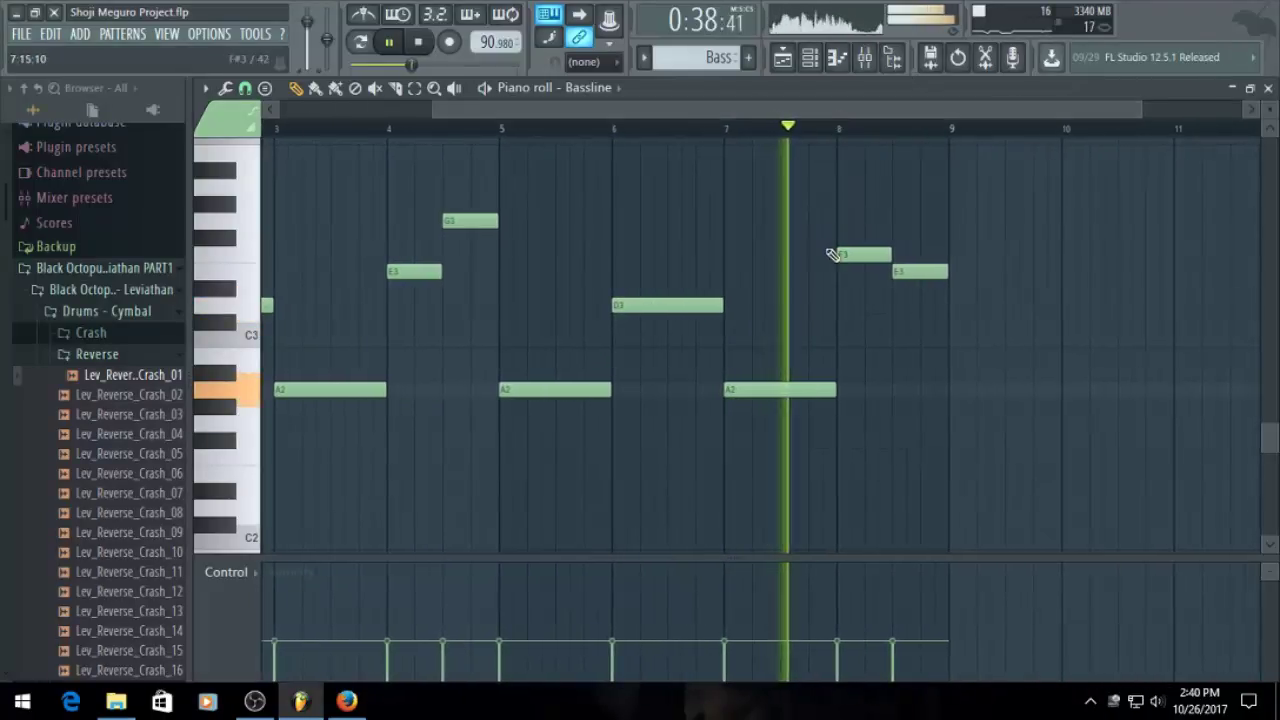
{"action": "scroll", "coordinate": [855, 215], "scroll_direction": "down", "scroll_amount": 1}
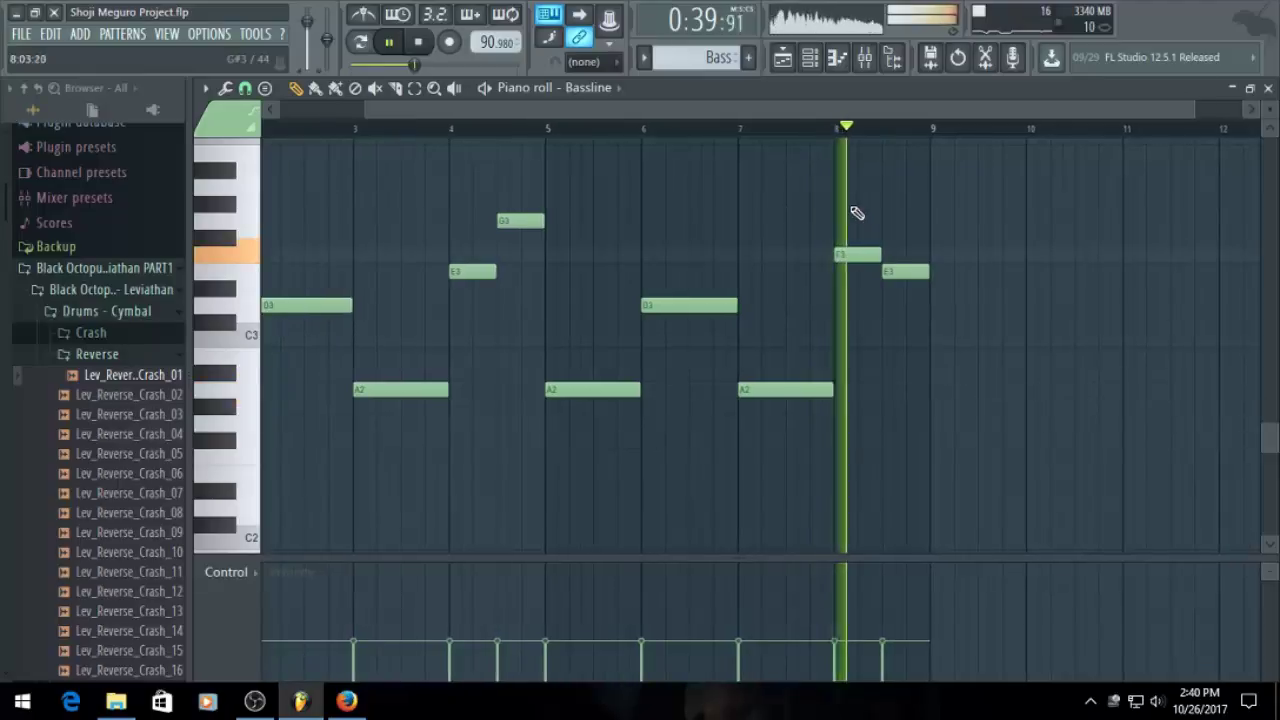
{"action": "left_click", "coordinate": [784, 59]}
{"action": "scroll", "coordinate": [834, 326], "scroll_direction": "down", "scroll_amount": 2}
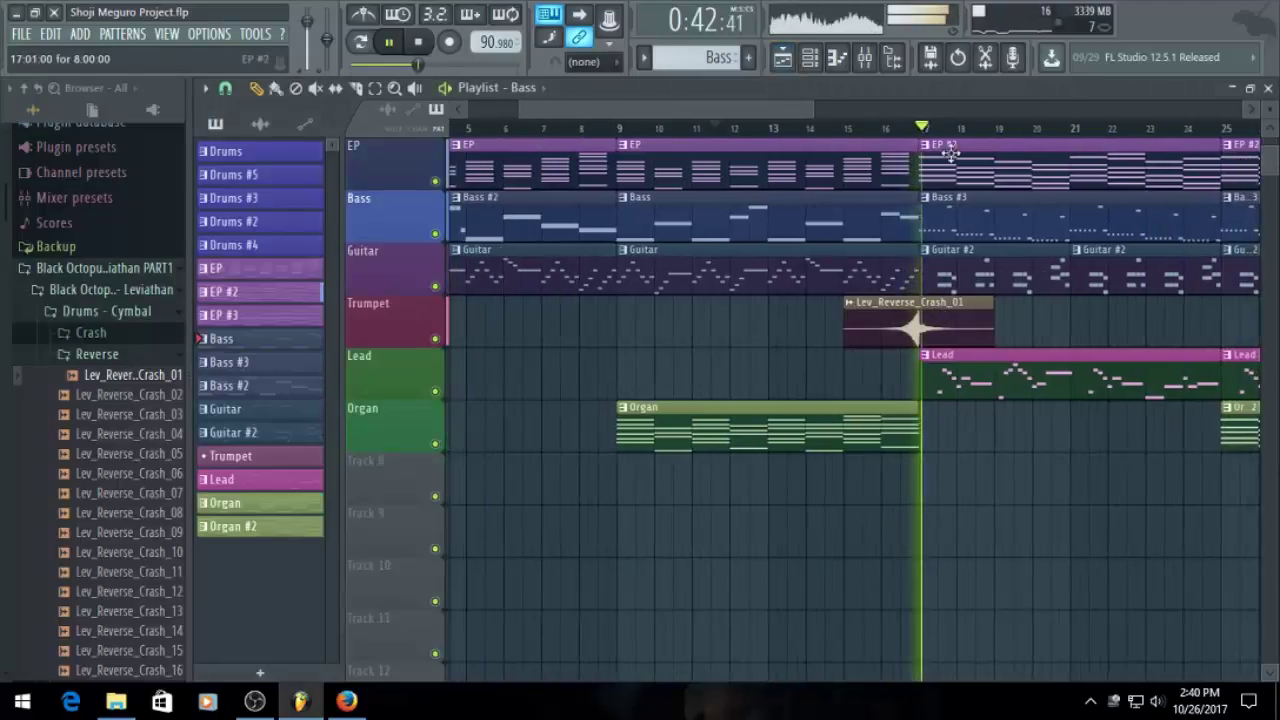
{"action": "left_click_drag", "start_coordinate": [747, 104], "coordinate": [811, 126]}
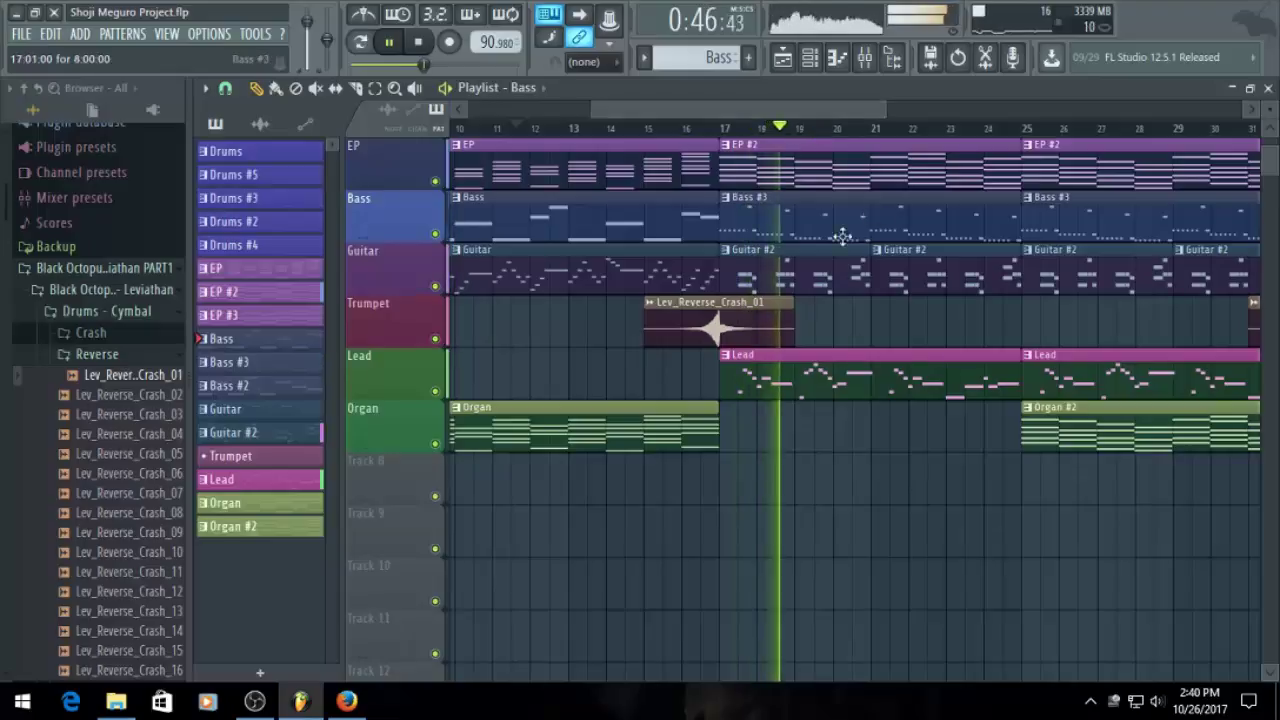
From the Lead pattern, select the Zebra2 #2 mixer insert and load Fruity Delay 2 in its first effect slot
{"action": "double_click", "coordinate": [841, 376]}
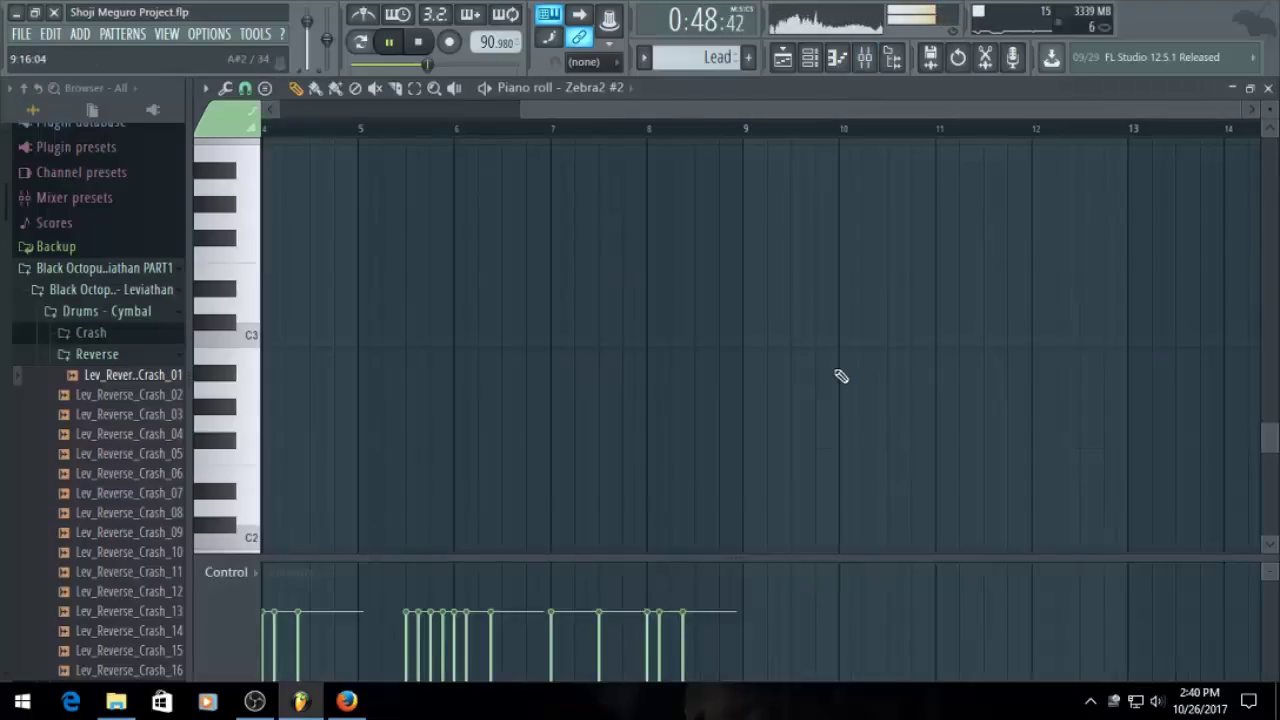
{"action": "left_click", "coordinate": [810, 57]}
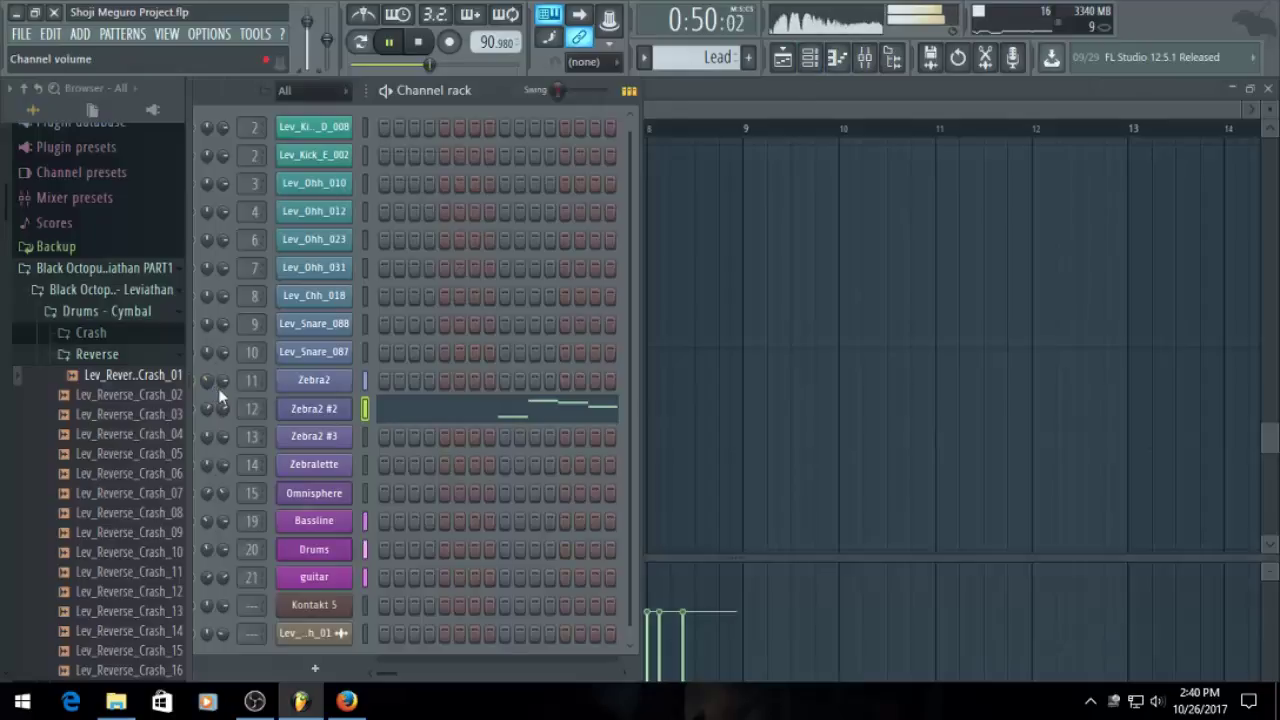
{"action": "key", "text": "F9"}
{"action": "left_click", "coordinate": [487, 224]}
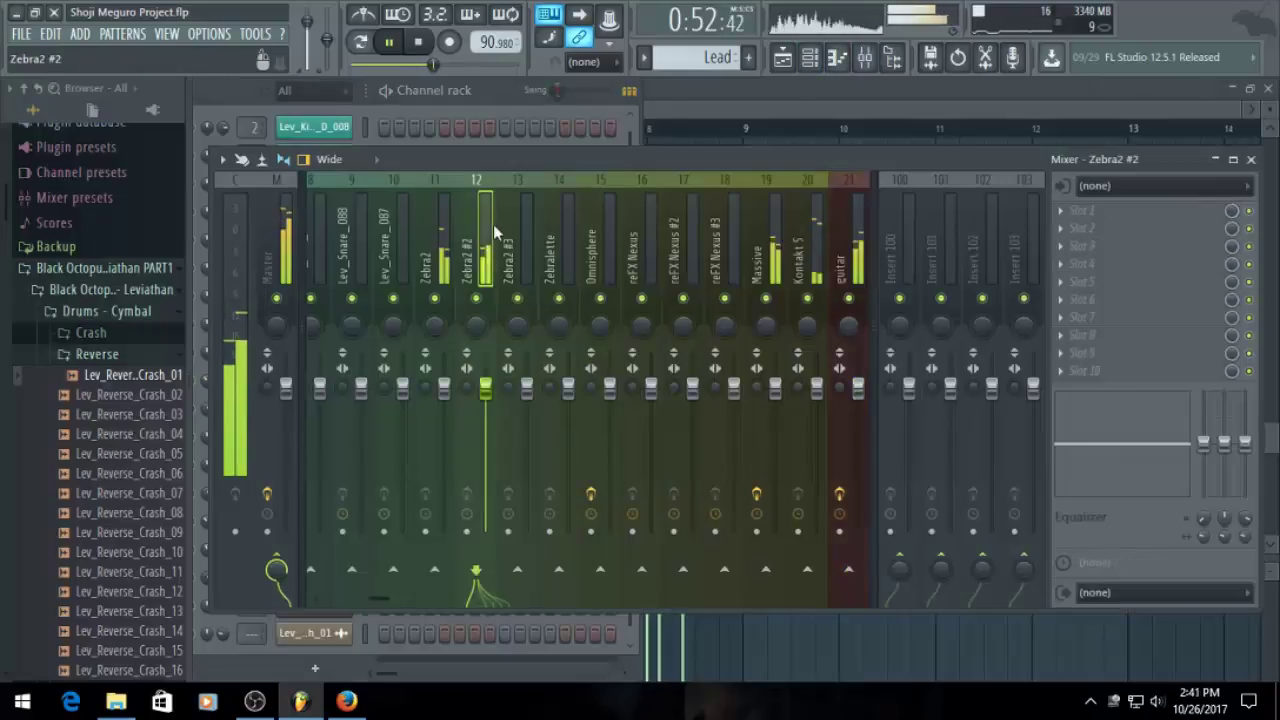
{"action": "left_click", "coordinate": [1062, 222]}
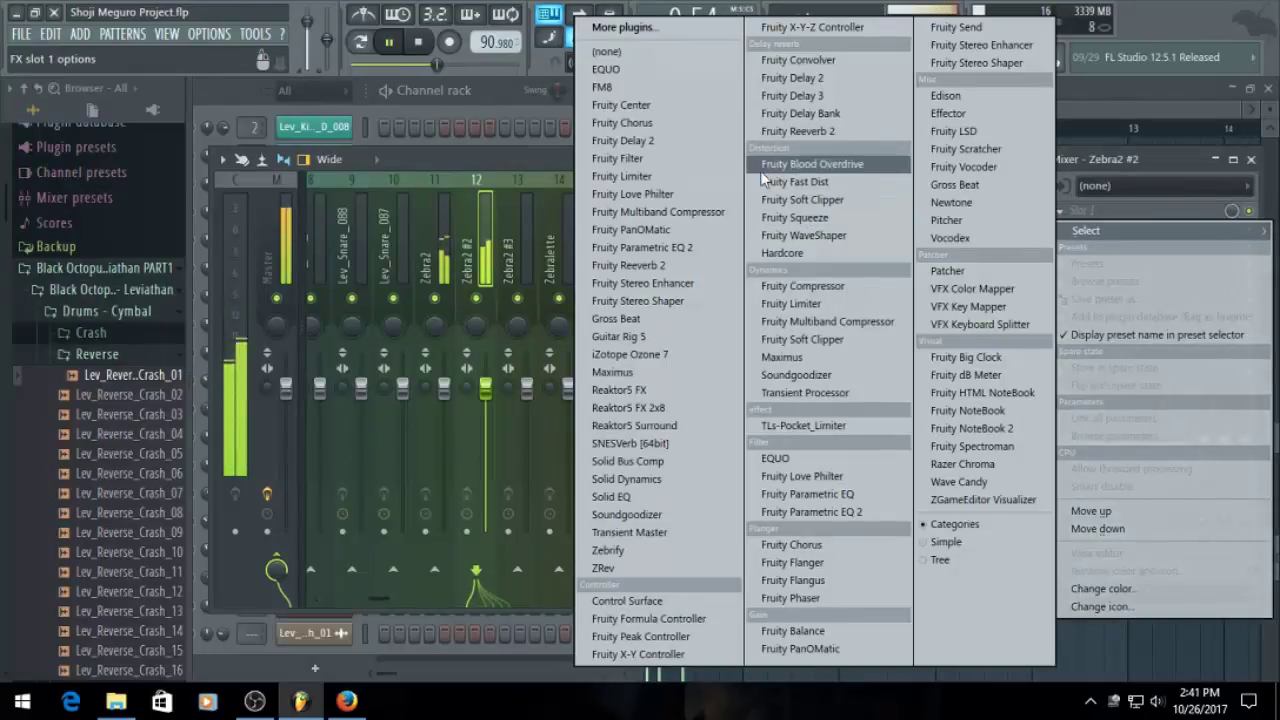
{"action": "left_click", "coordinate": [640, 142]}
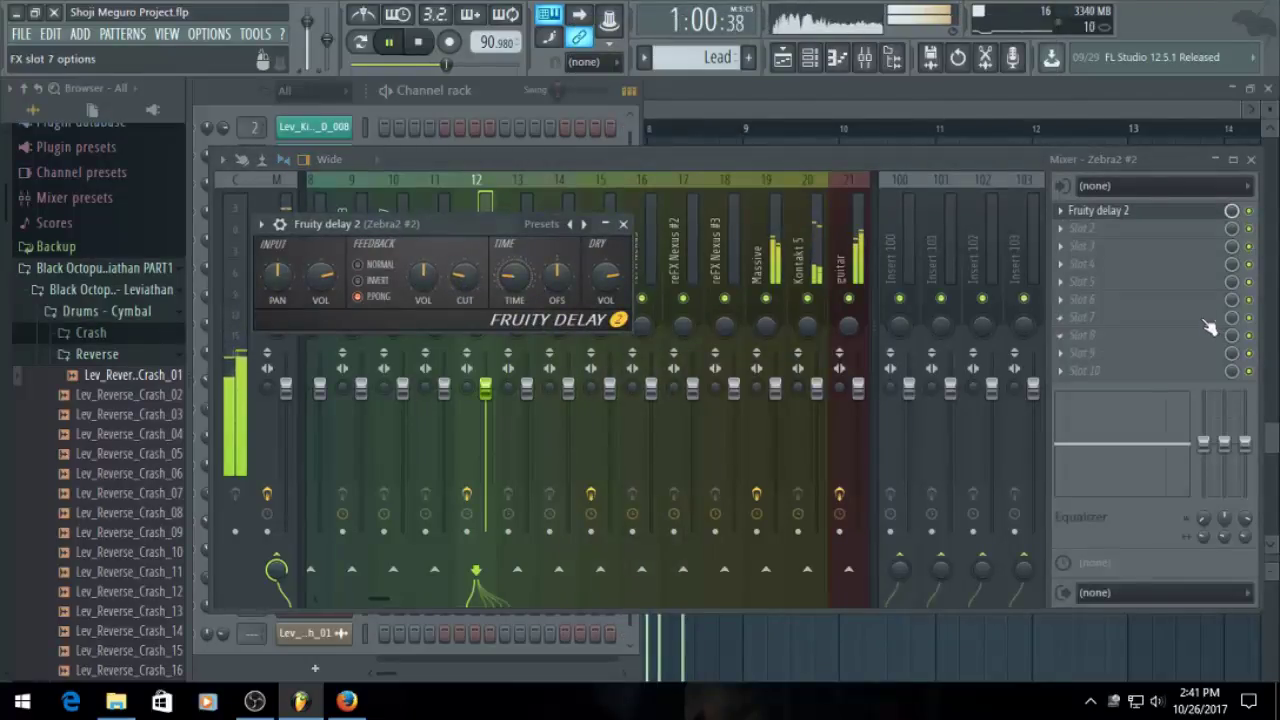
Add Fruity Reeverb 2 in the second slot of the Zebra2 #2 insert and lower its wet level slightly
{"action": "left_click", "coordinate": [1069, 231]}
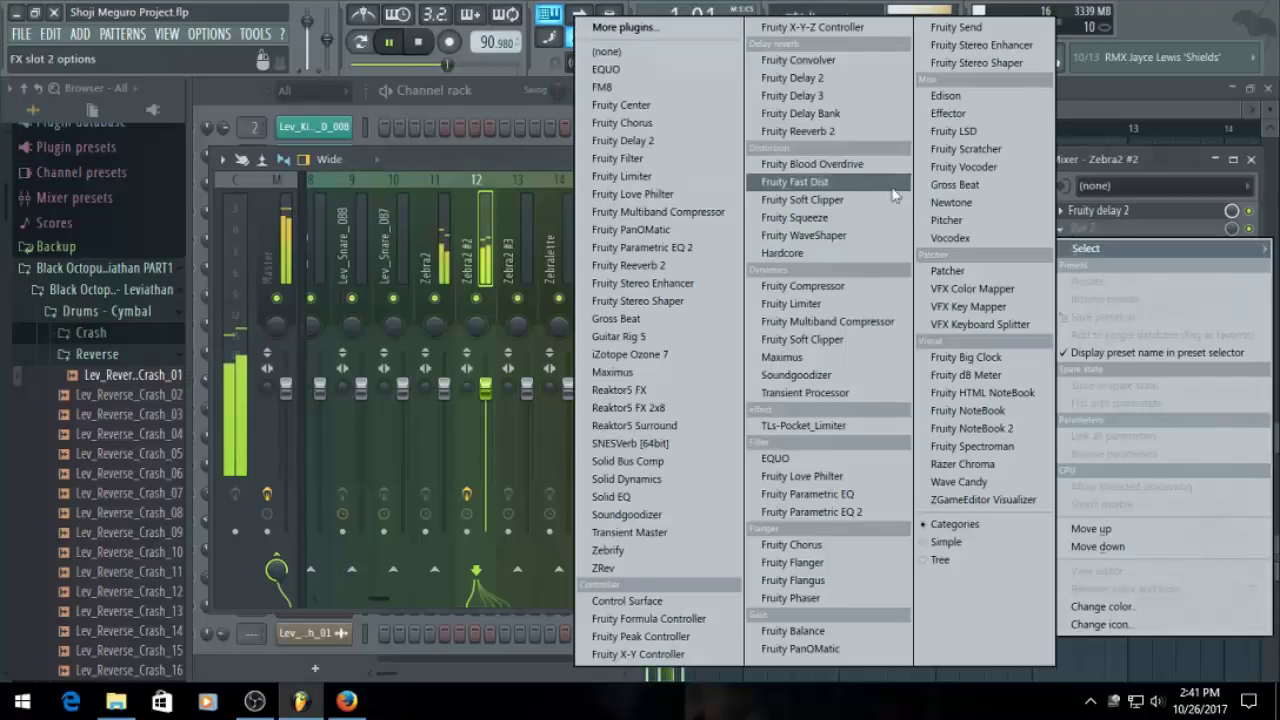
{"action": "left_click", "coordinate": [857, 130]}
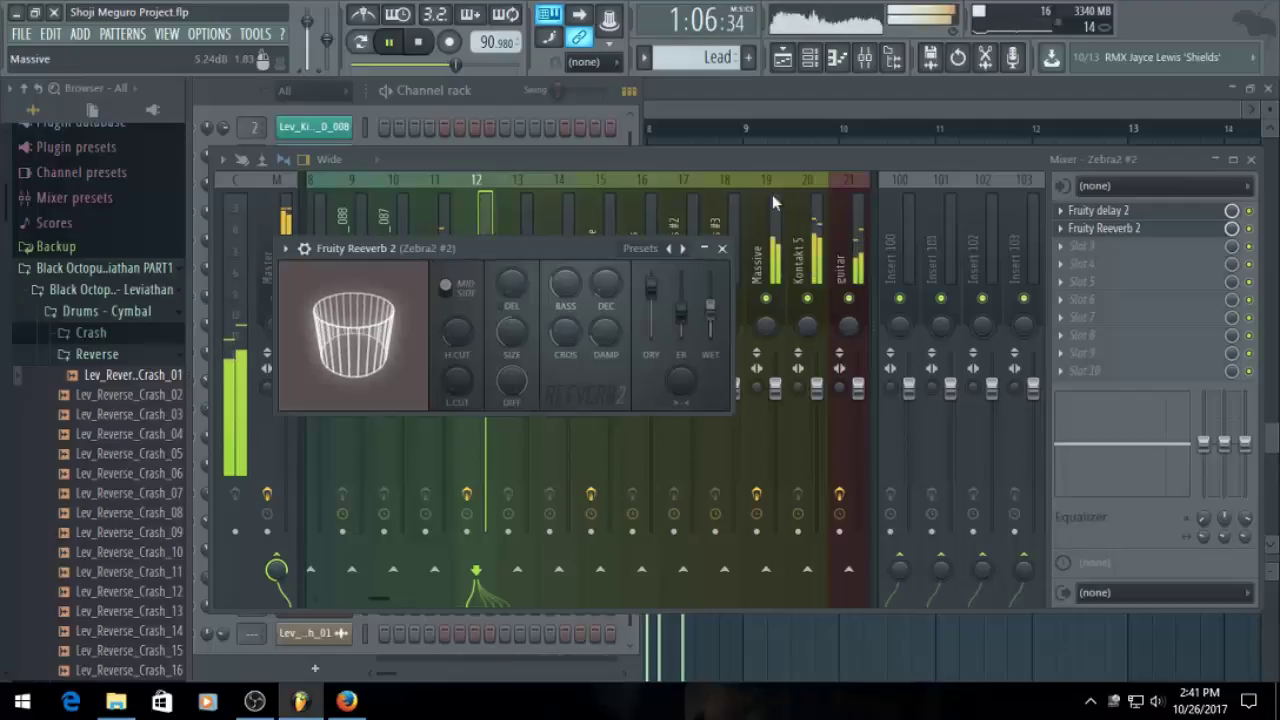
{"action": "left_click_drag", "start_coordinate": [710, 309], "coordinate": [710, 312]}
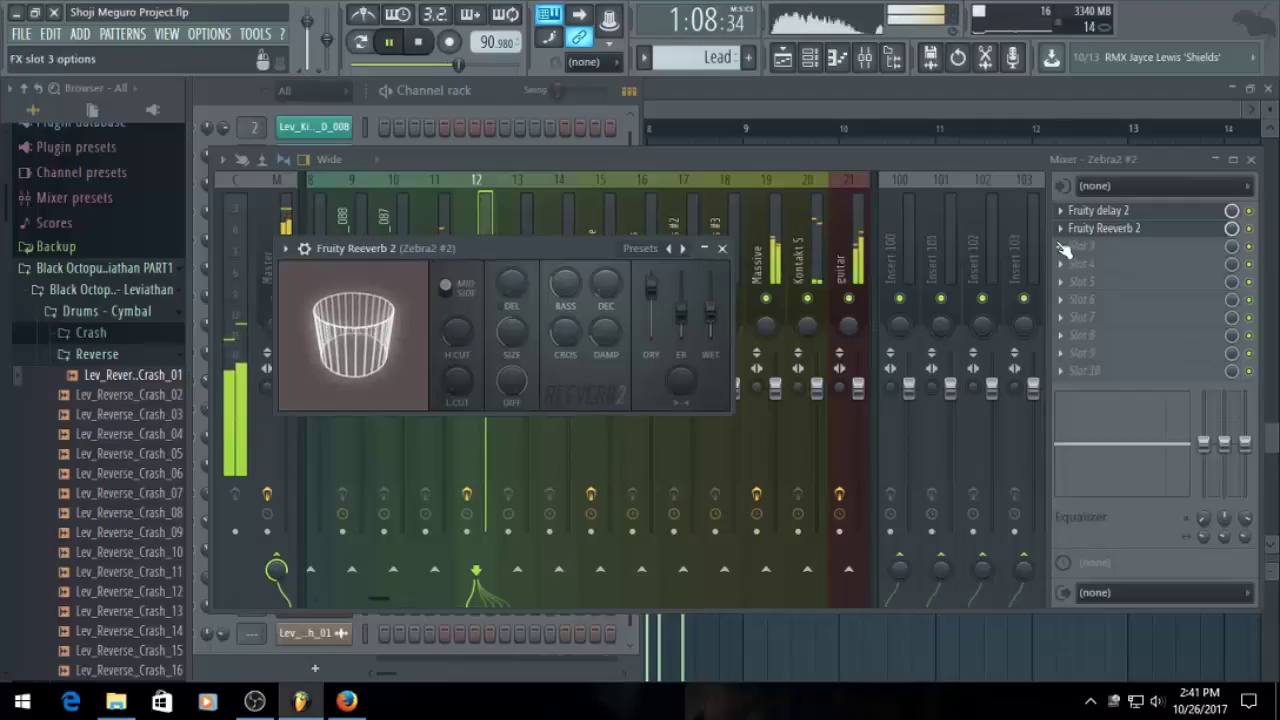
Add Fruity Parametric EQ 2 in the third slot, roll off the lows near 100 Hz with band 1 and slightly lift the upper bands
{"action": "left_click", "coordinate": [1066, 250]}
{"action": "left_click", "coordinate": [640, 246]}
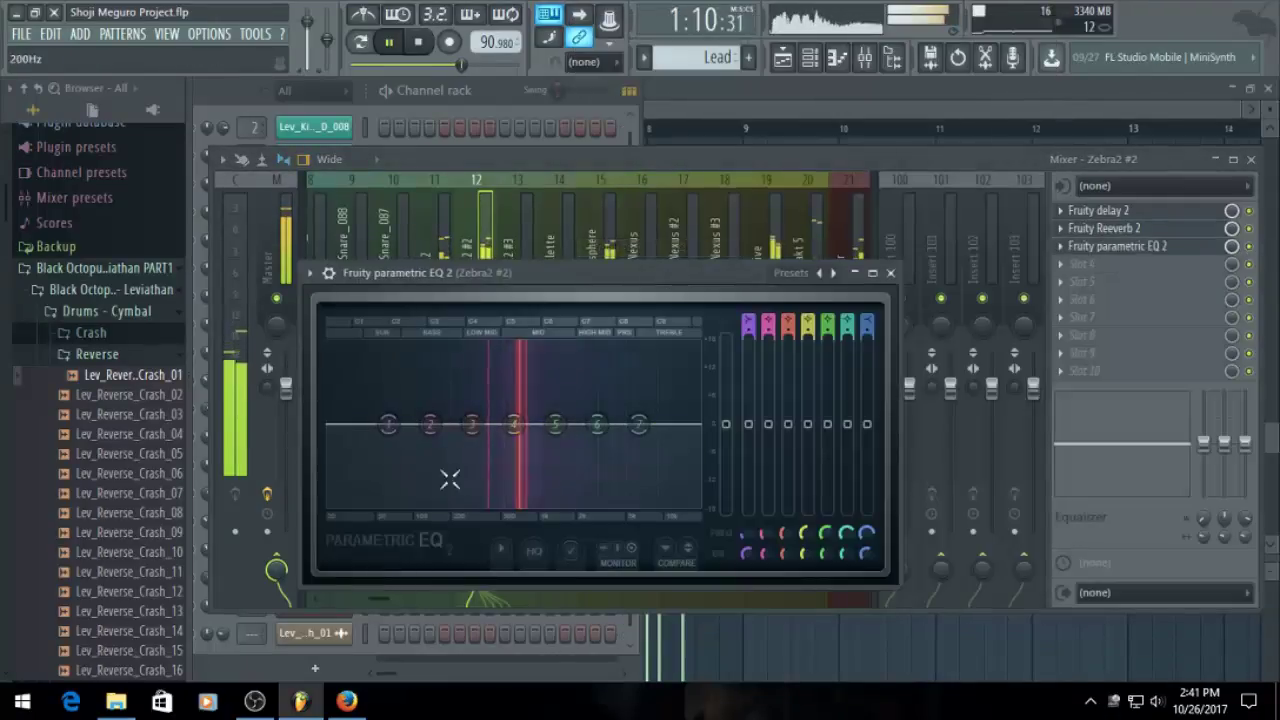
{"action": "left_click_drag", "start_coordinate": [556, 425], "coordinate": [562, 421]}
{"action": "left_click_drag", "start_coordinate": [399, 498], "coordinate": [415, 507]}
{"action": "left_click_drag", "start_coordinate": [597, 424], "coordinate": [603, 422]}
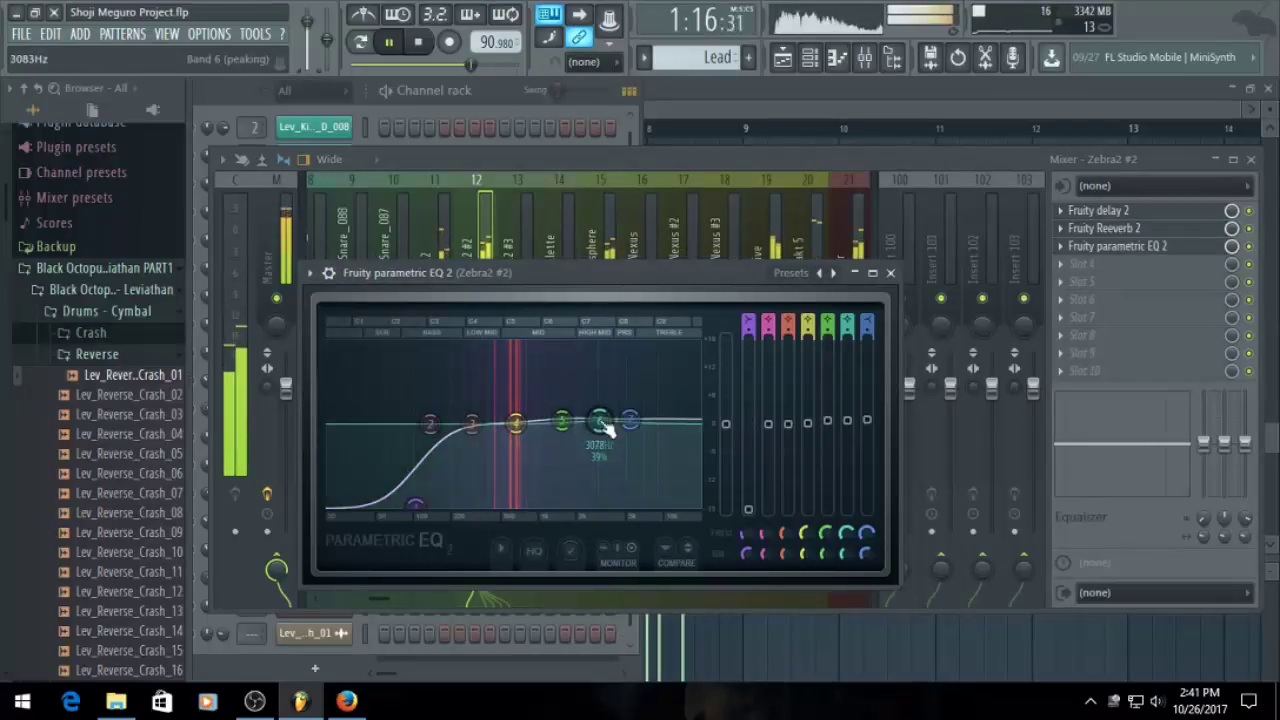
{"action": "left_click_drag", "start_coordinate": [522, 425], "coordinate": [522, 425]}
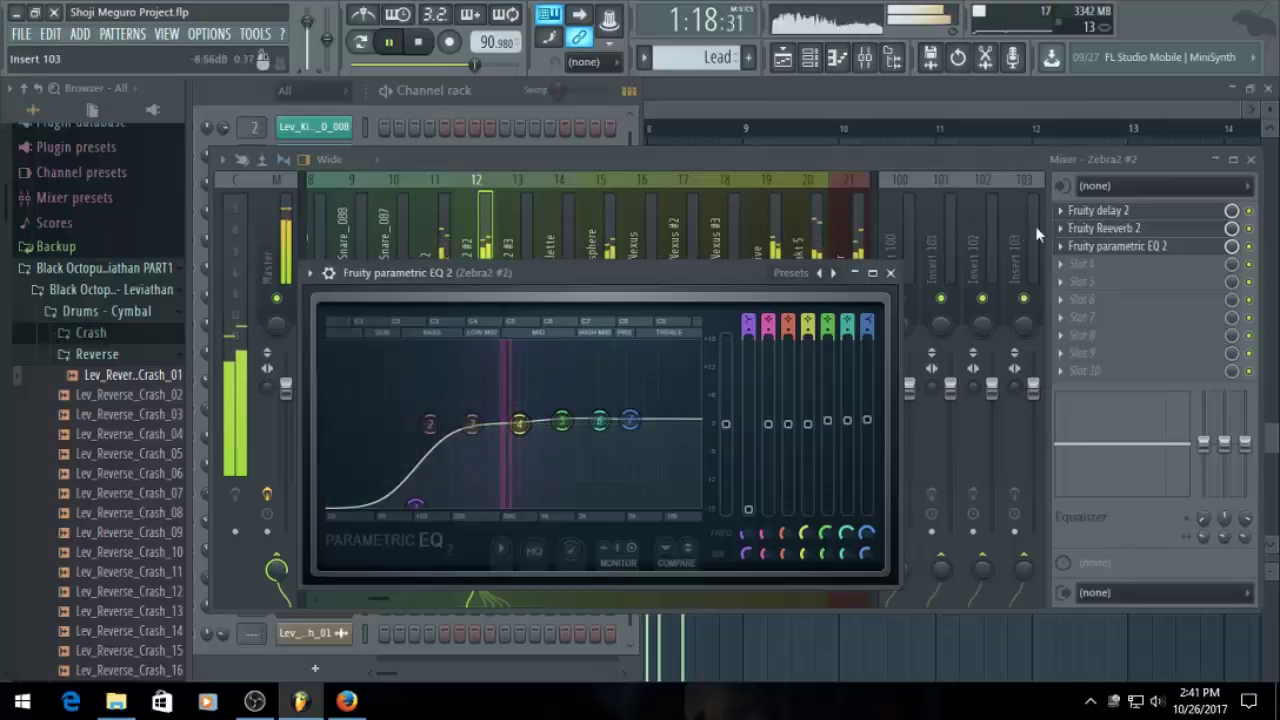
{"action": "left_click", "coordinate": [1104, 228]}
{"action": "left_click", "coordinate": [1100, 211]}
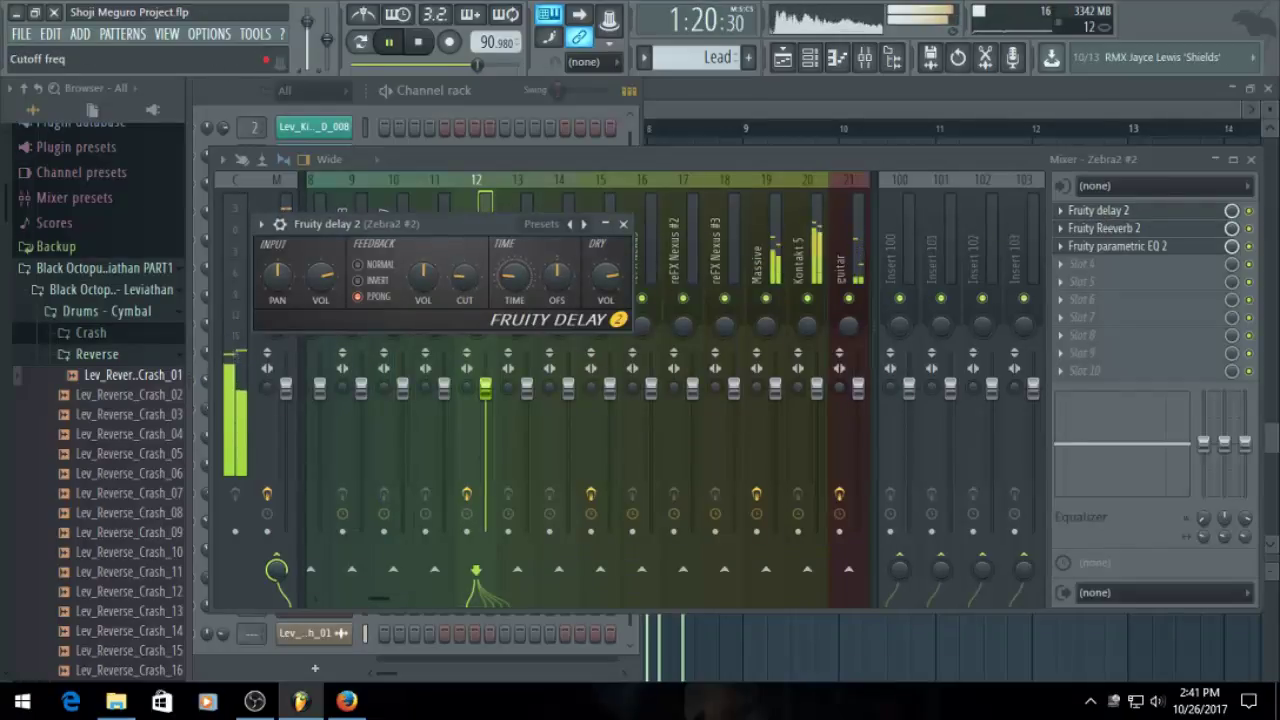
Return to the playlist at the section starting at bar 33 and save the project
{"action": "left_click", "coordinate": [783, 58]}
{"action": "left_click_drag", "start_coordinate": [774, 114], "coordinate": [879, 114]}
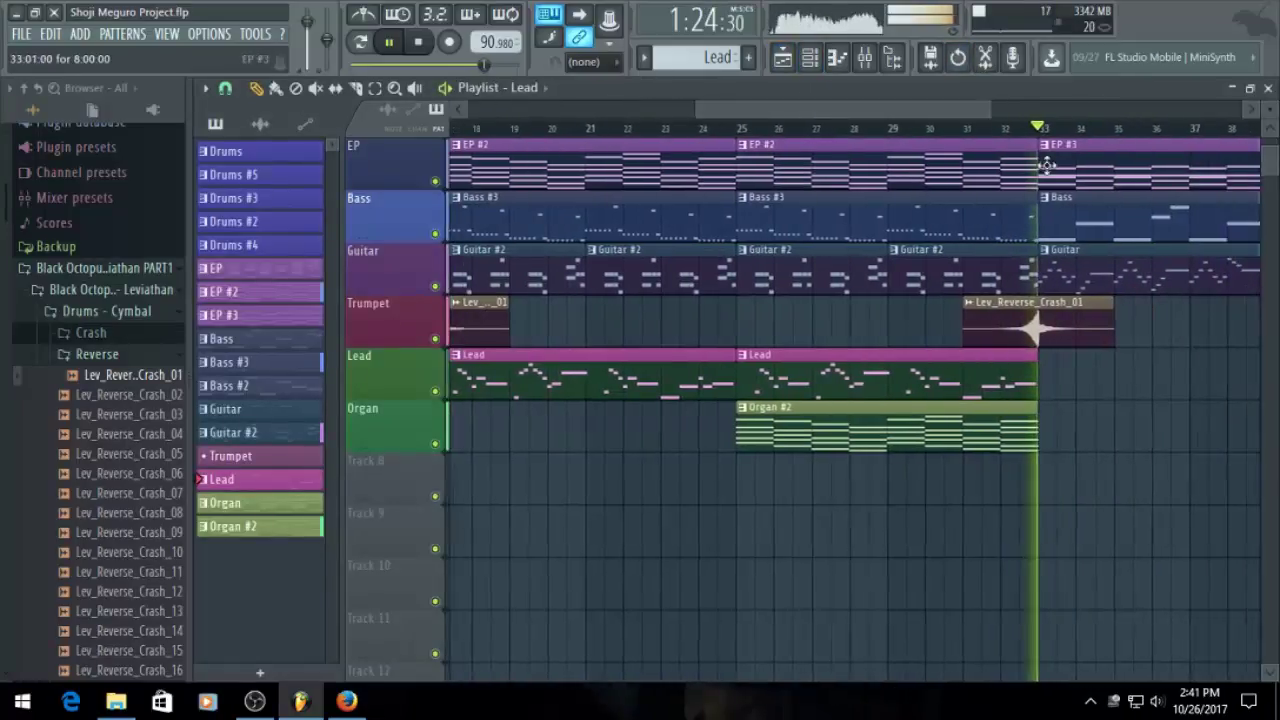
{"action": "scroll", "coordinate": [957, 240], "scroll_direction": "down", "scroll_amount": 2}
{"action": "scroll", "coordinate": [957, 262], "scroll_direction": "down", "scroll_amount": 1}
{"action": "key", "text": "ctrl+s"}
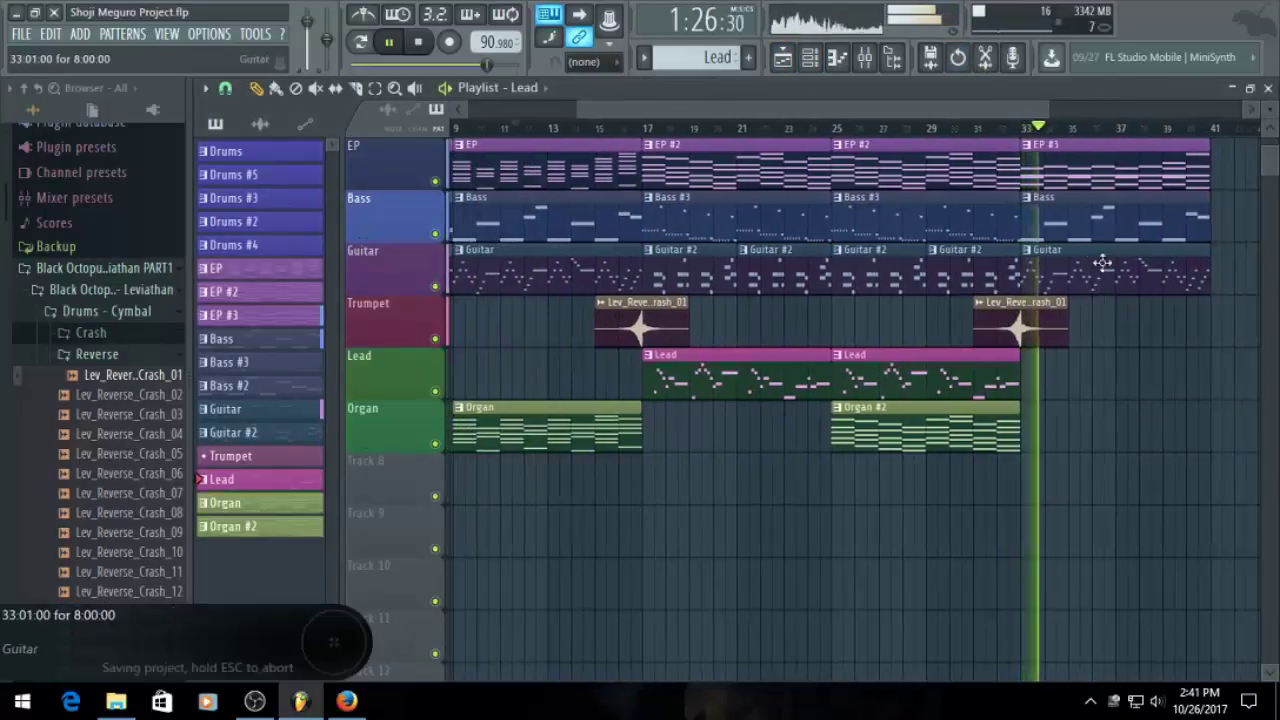
Follow playback through the bar 33 section while reviewing the whole arrangement, and stop the song
{"action": "scroll", "coordinate": [1000, 349], "scroll_direction": "down", "scroll_amount": 1}
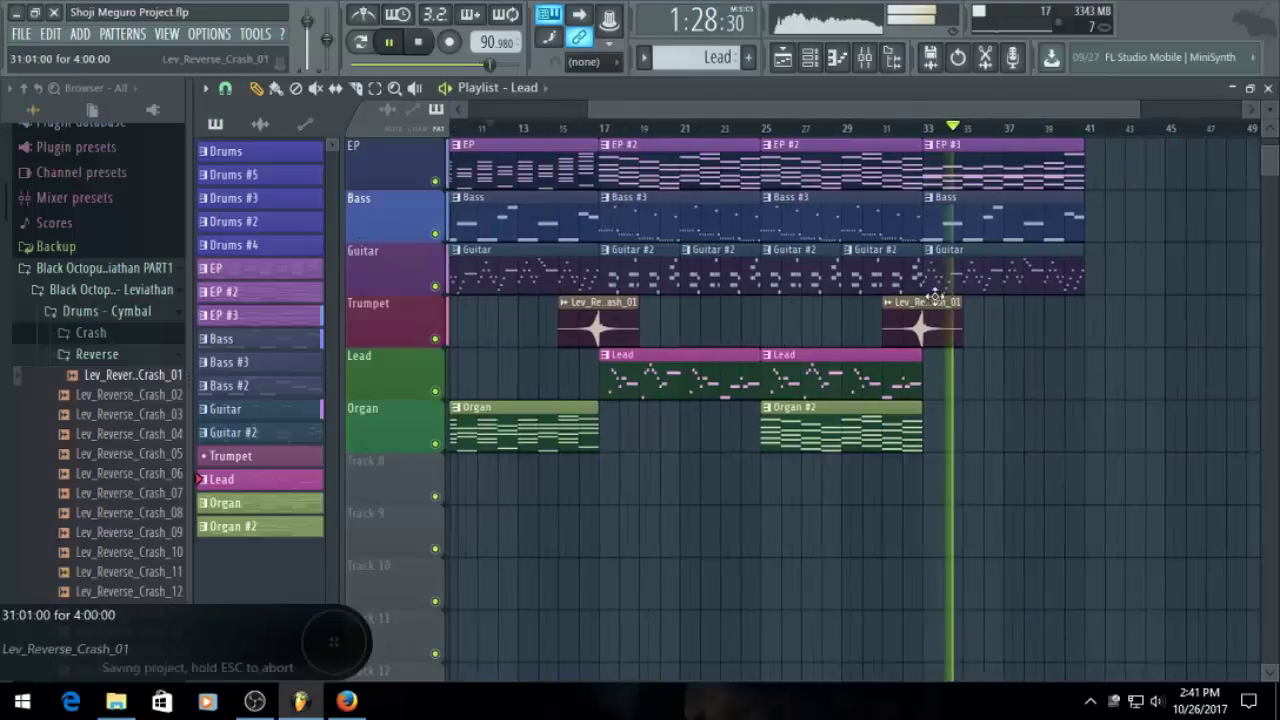
{"action": "scroll", "coordinate": [1023, 280], "scroll_direction": "down", "scroll_amount": 1}
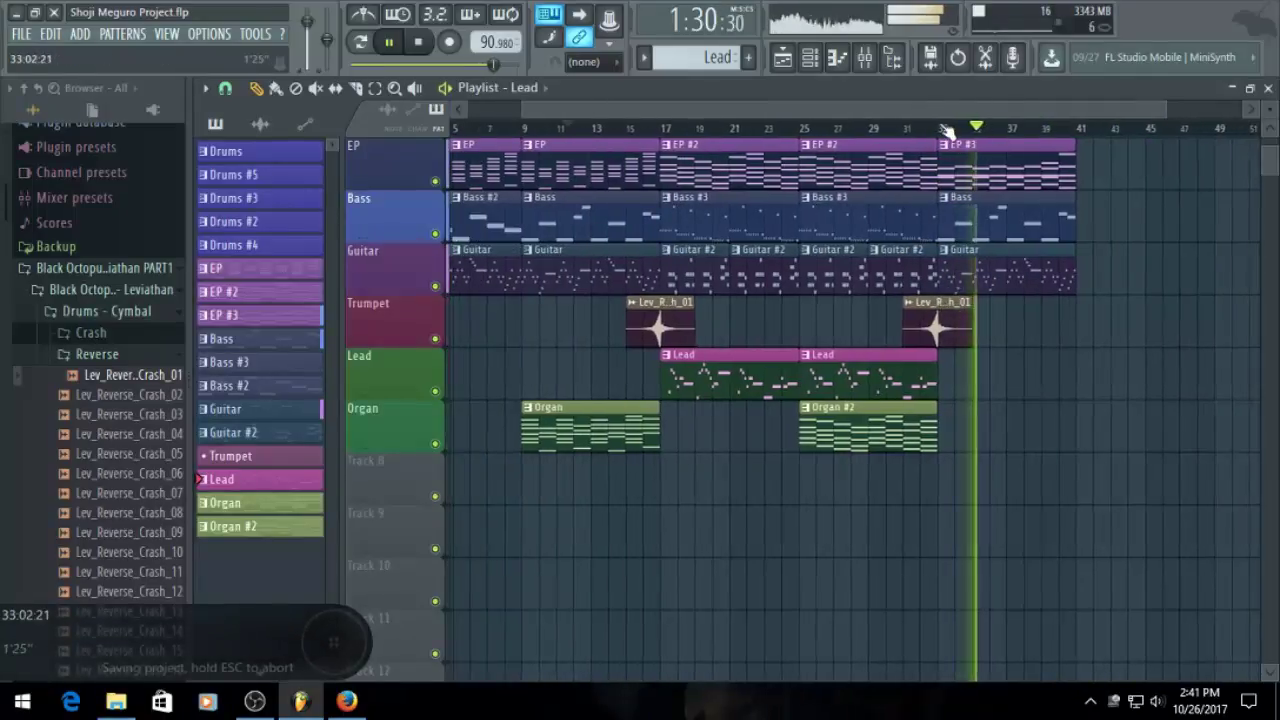
{"action": "left_click_drag", "start_coordinate": [917, 112], "coordinate": [619, 127]}
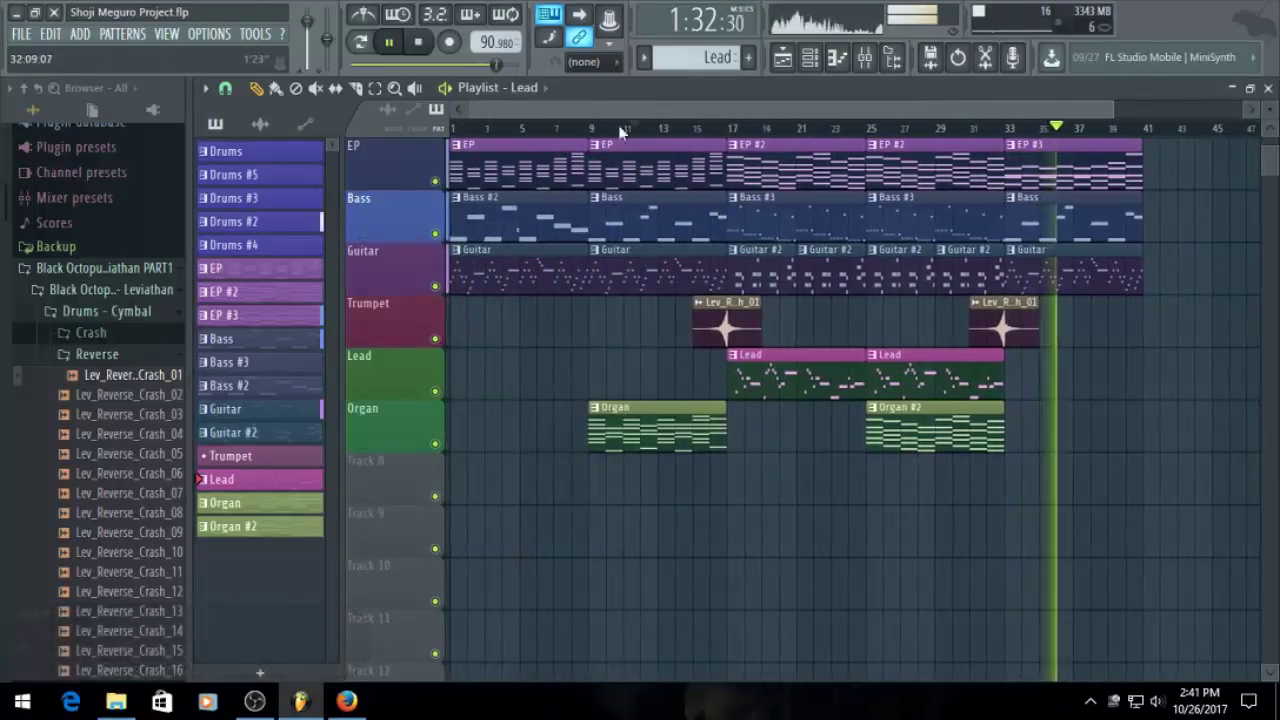
{"action": "left_click_drag", "start_coordinate": [757, 120], "coordinate": [926, 199]}
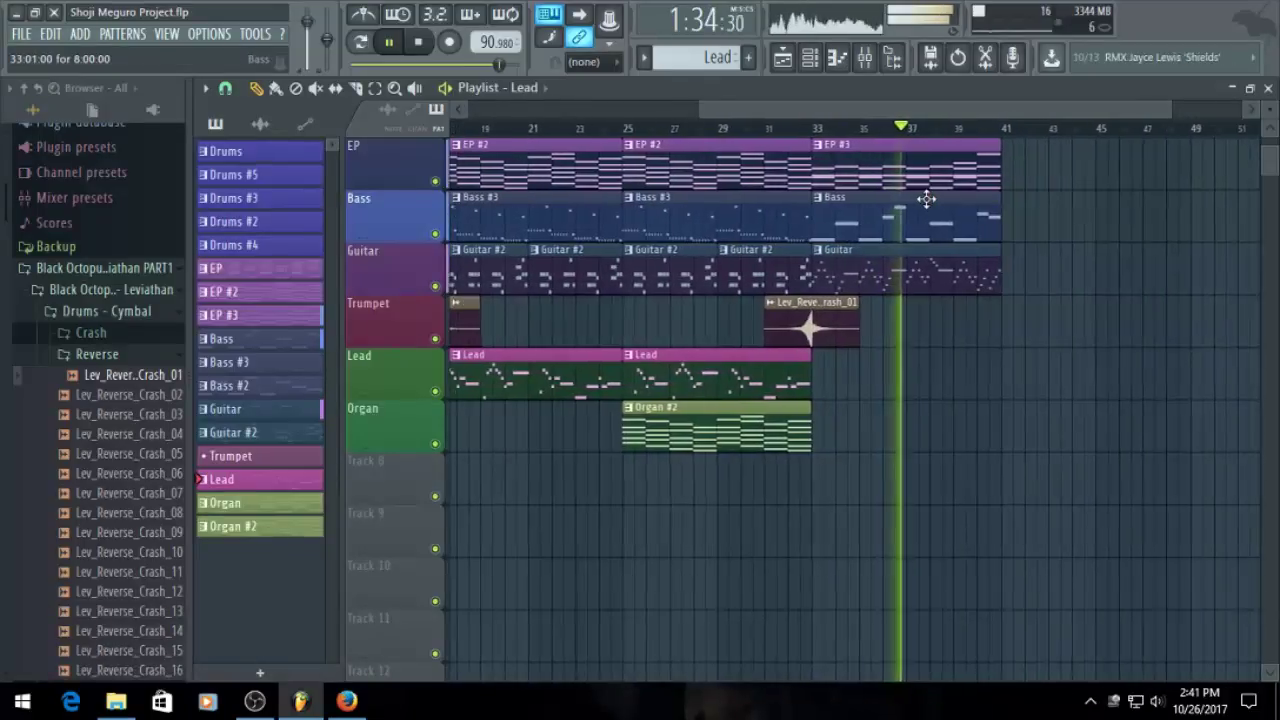
{"action": "scroll", "coordinate": [930, 203], "scroll_direction": "down", "scroll_amount": 1}
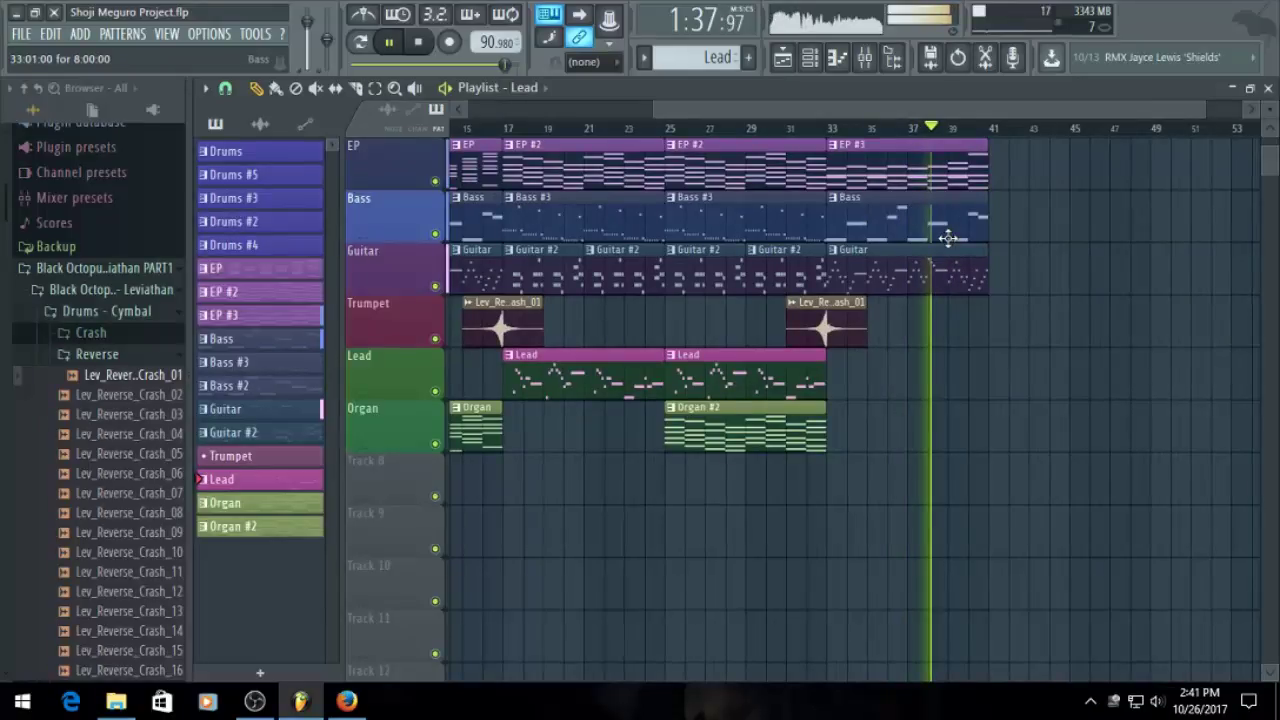
{"action": "left_click_drag", "start_coordinate": [909, 110], "coordinate": [720, 104]}
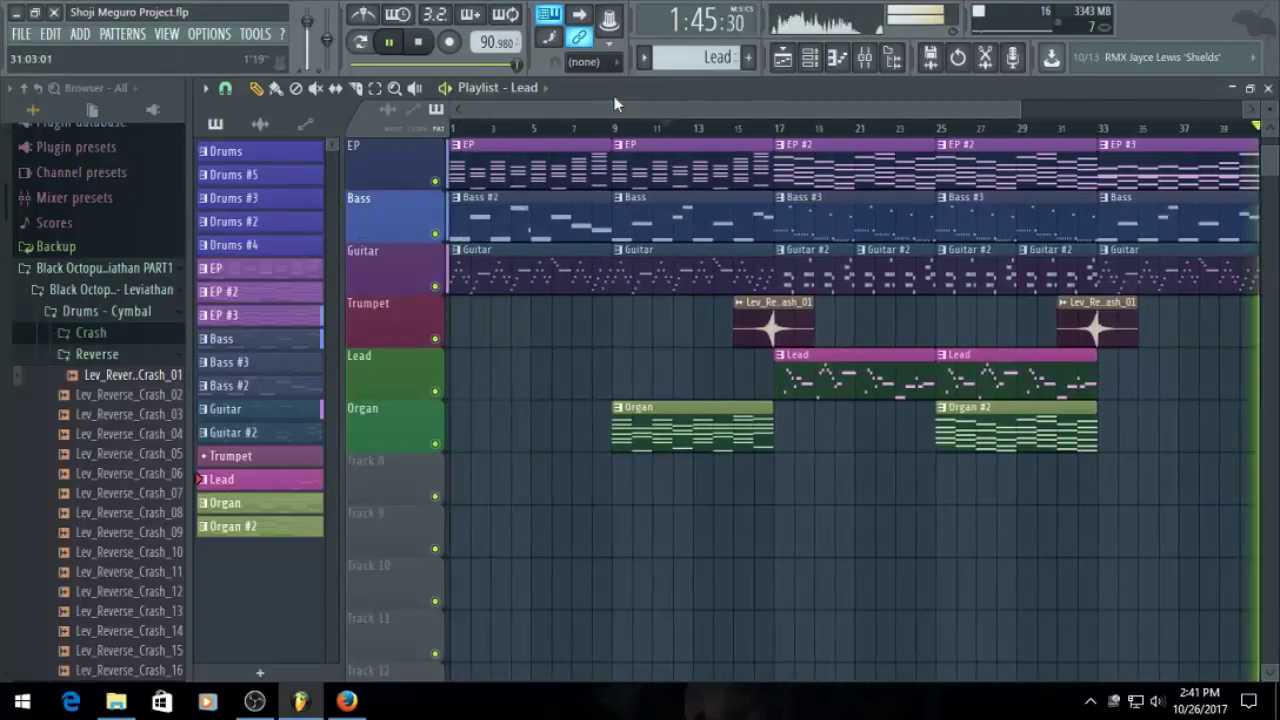
{"action": "key", "text": "space"}
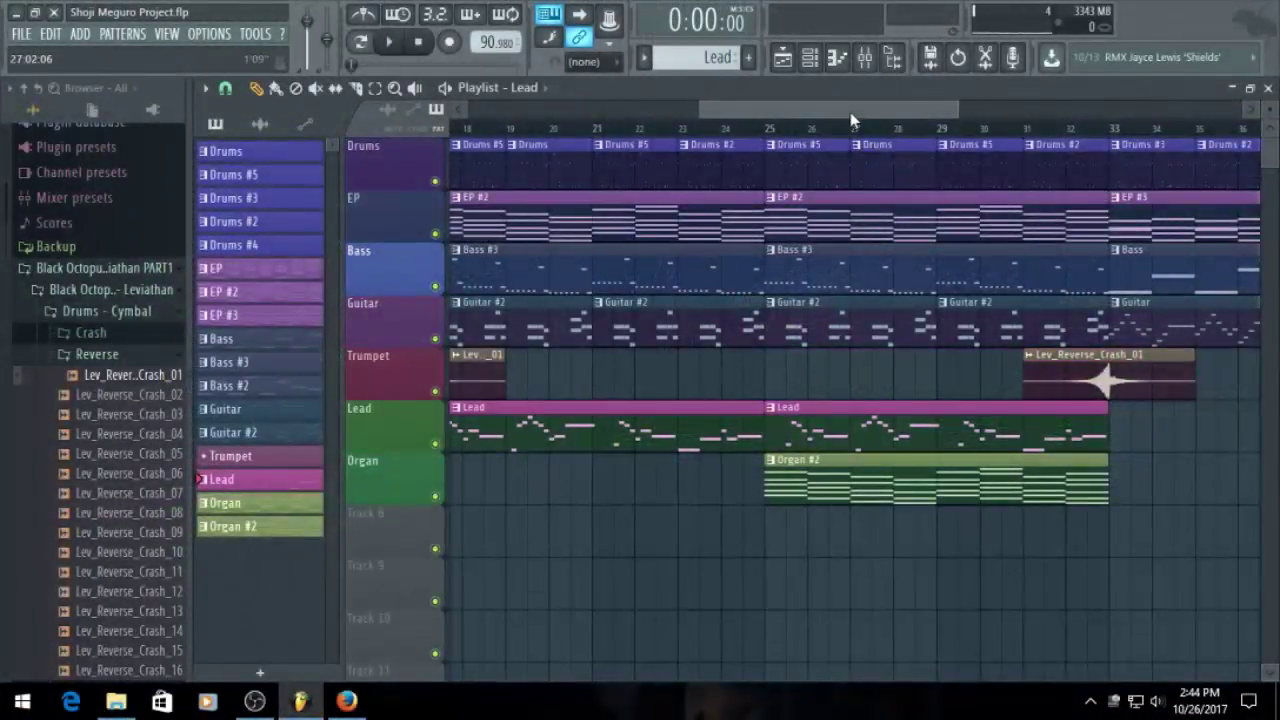
Back at the start of the arrangement, solo the Drums track and unmute the EP track so that only these two sound
{"action": "left_click_drag", "start_coordinate": [851, 114], "coordinate": [565, 196]}
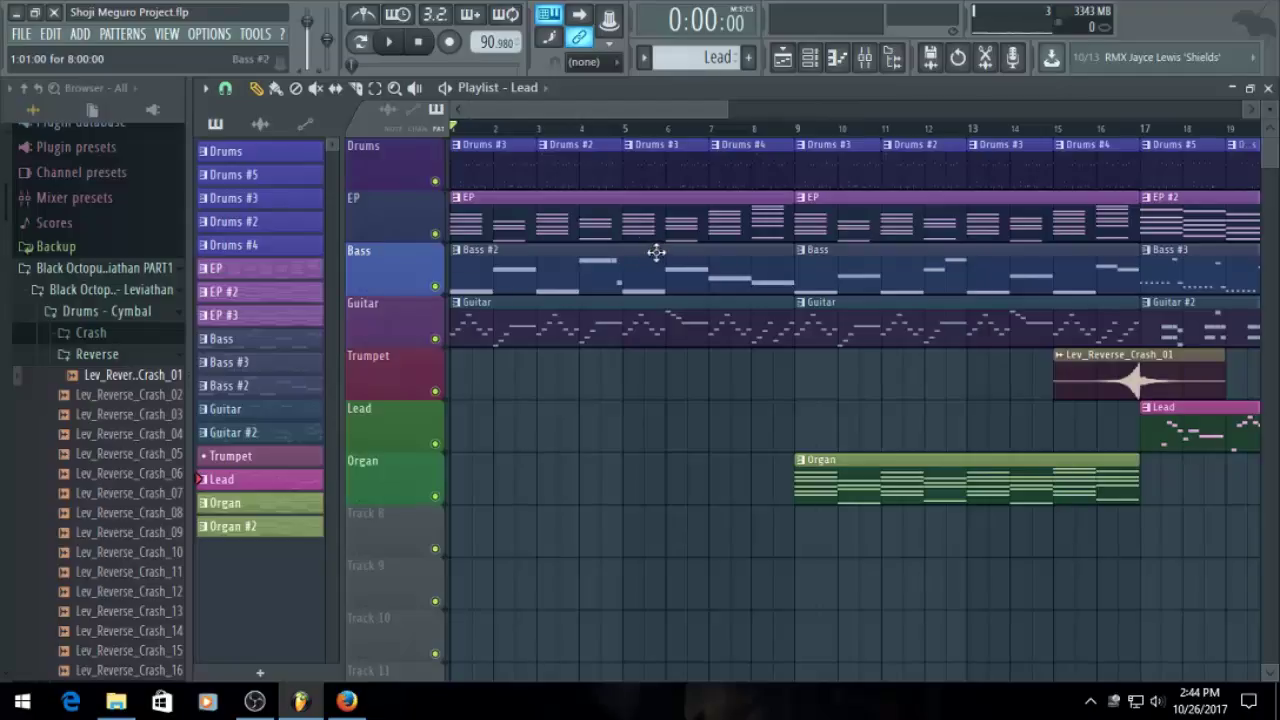
{"action": "scroll", "coordinate": [670, 247], "scroll_direction": "up", "scroll_amount": 2}
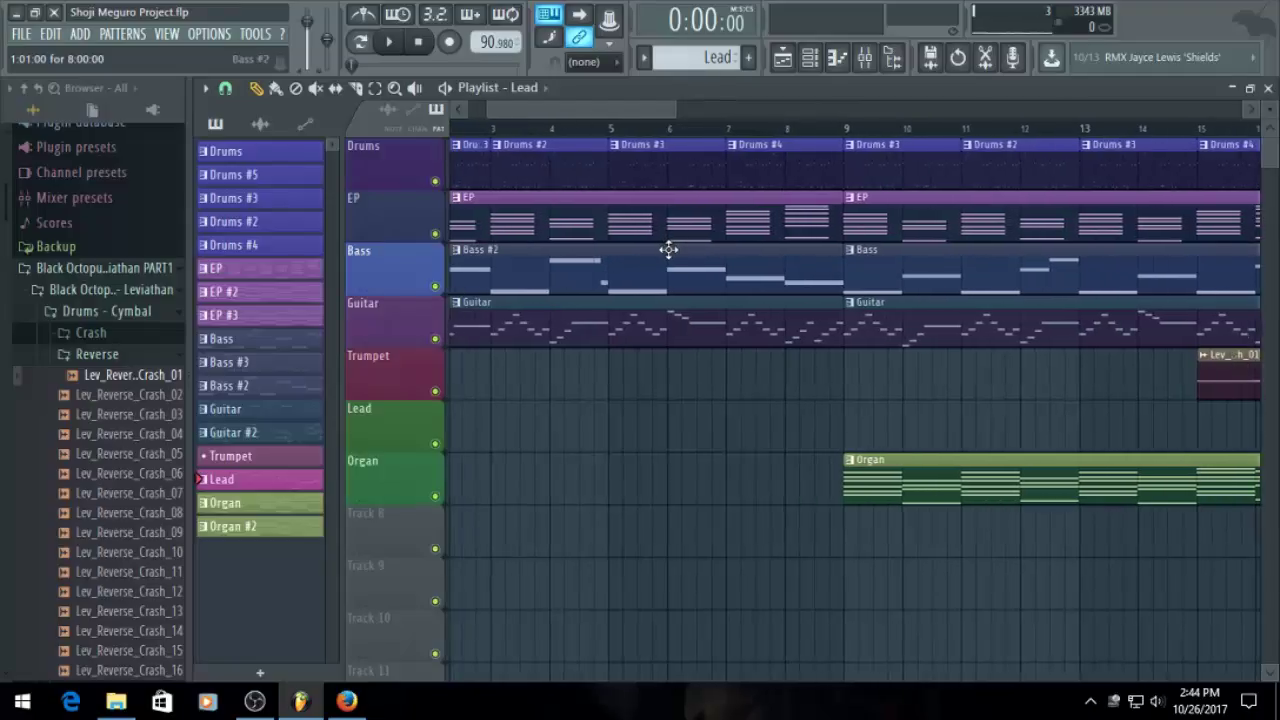
{"action": "left_click_drag", "start_coordinate": [659, 110], "coordinate": [925, 131]}
{"action": "left_click_drag", "start_coordinate": [975, 112], "coordinate": [617, 108]}
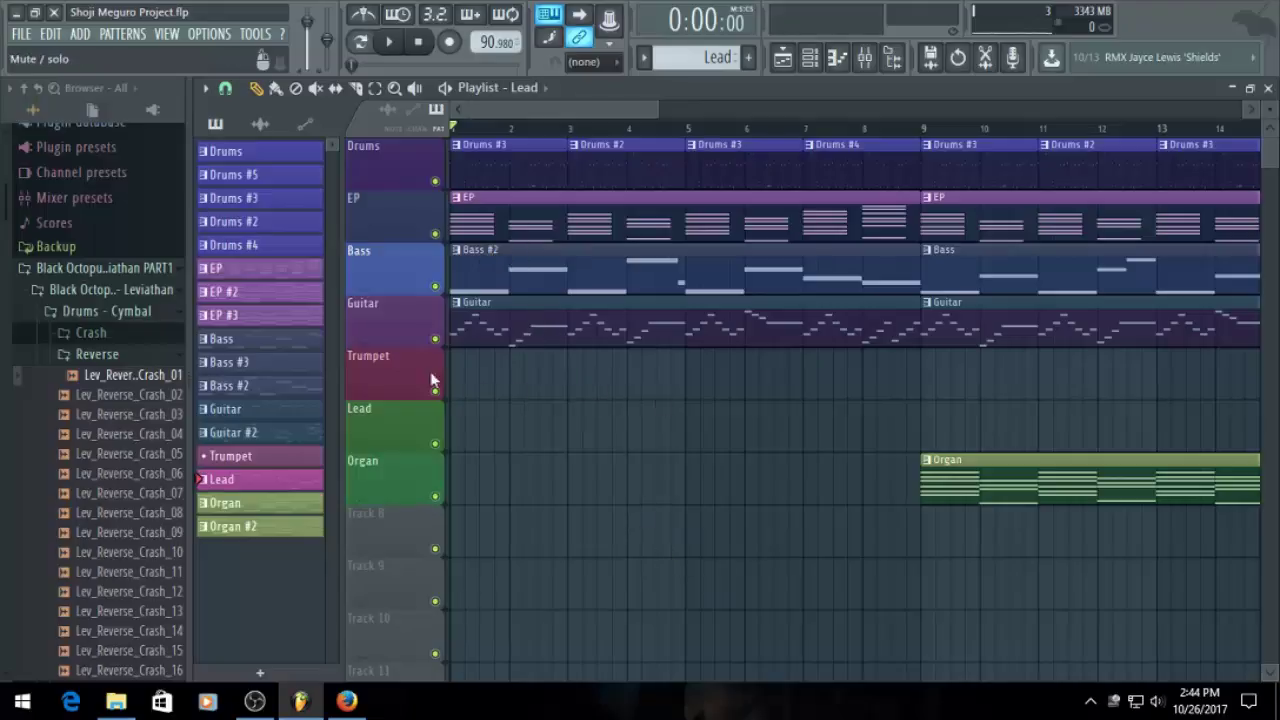
{"action": "right_click", "coordinate": [426, 183]}
{"action": "left_click", "coordinate": [388, 175]}
{"action": "right_click", "coordinate": [435, 182]}
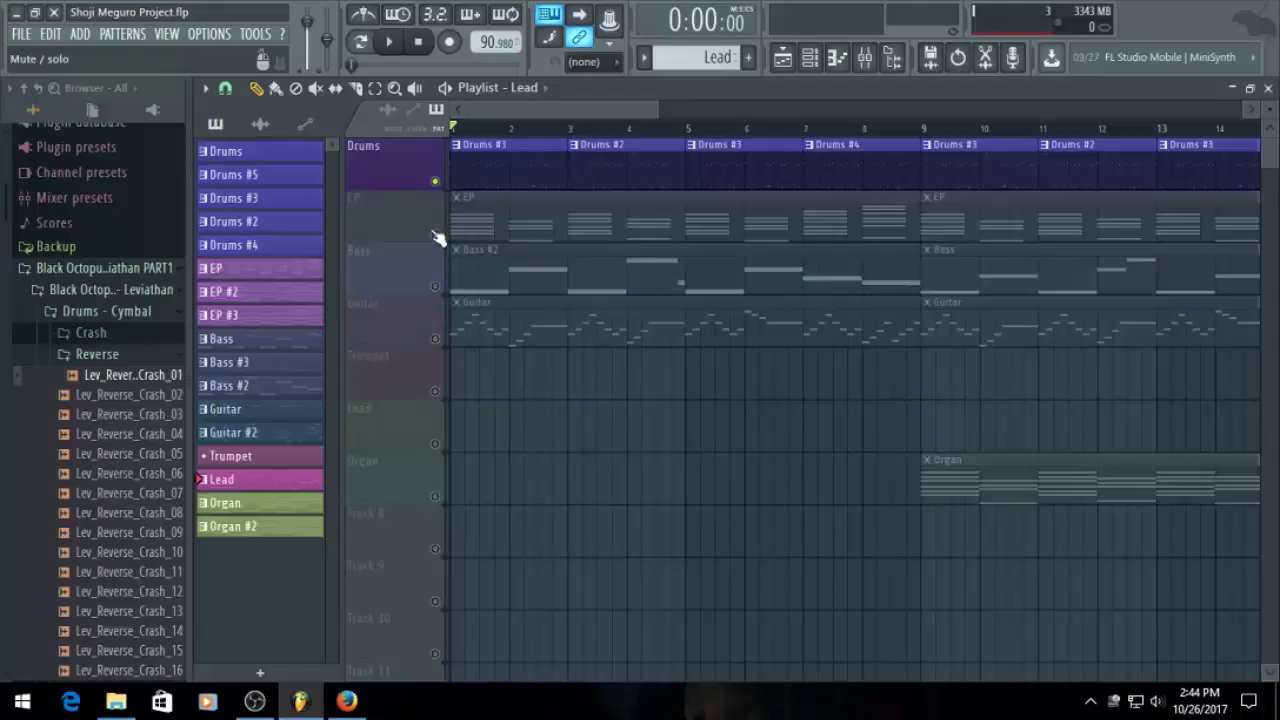
{"action": "left_click", "coordinate": [436, 235]}
{"action": "scroll", "coordinate": [718, 212], "scroll_direction": "down", "scroll_amount": 4}
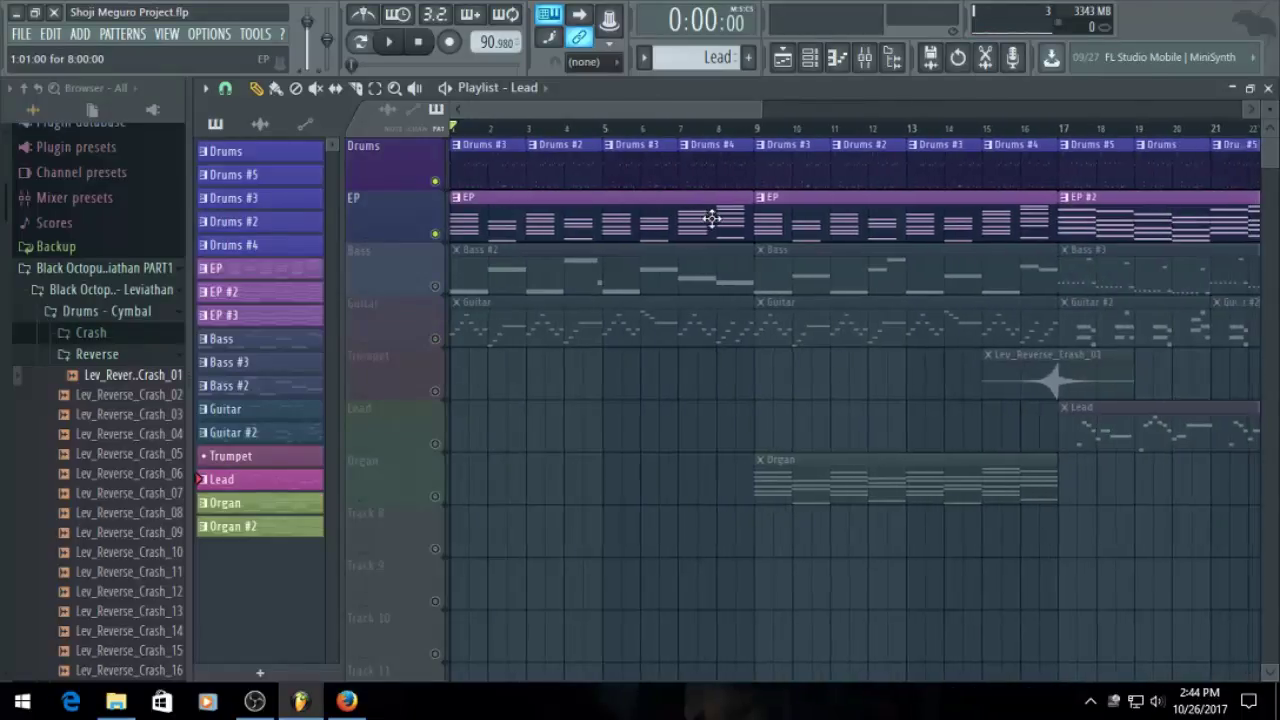
Open the EP pattern at playlist bar 1 and listen to its opening chord from the start
{"action": "double_click", "coordinate": [500, 216]}
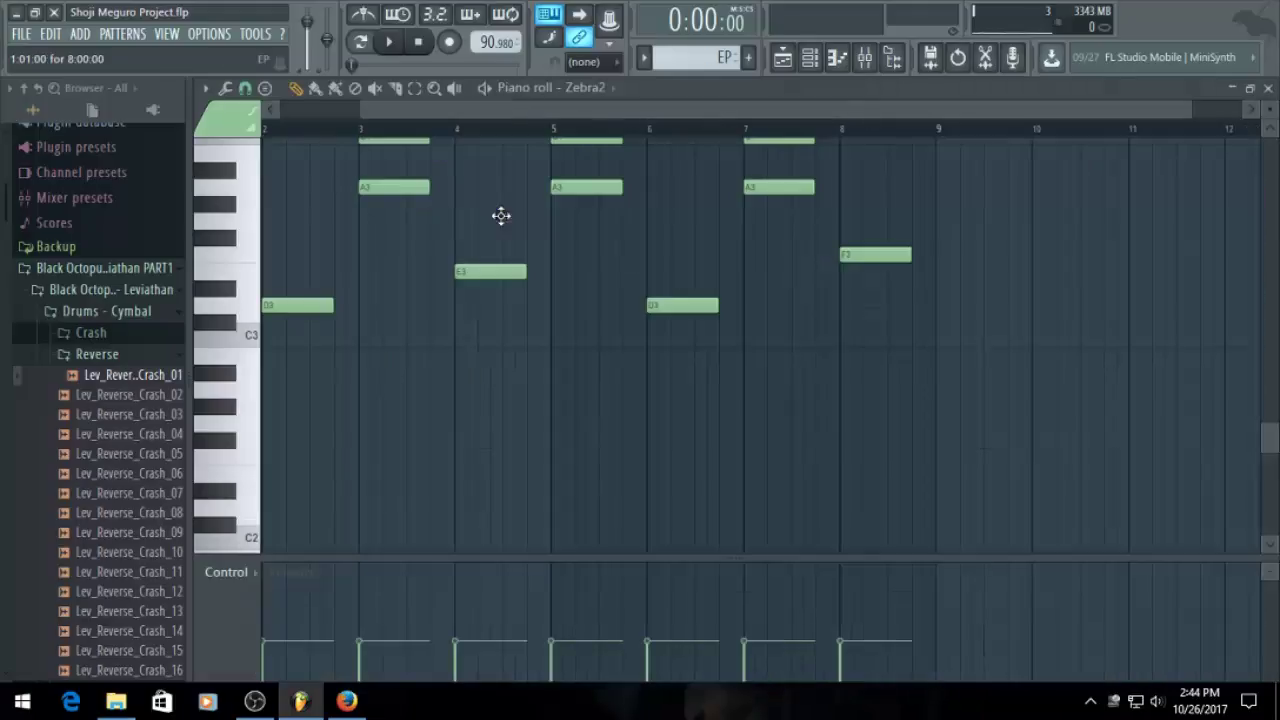
{"action": "left_click_drag", "start_coordinate": [545, 108], "coordinate": [350, 124]}
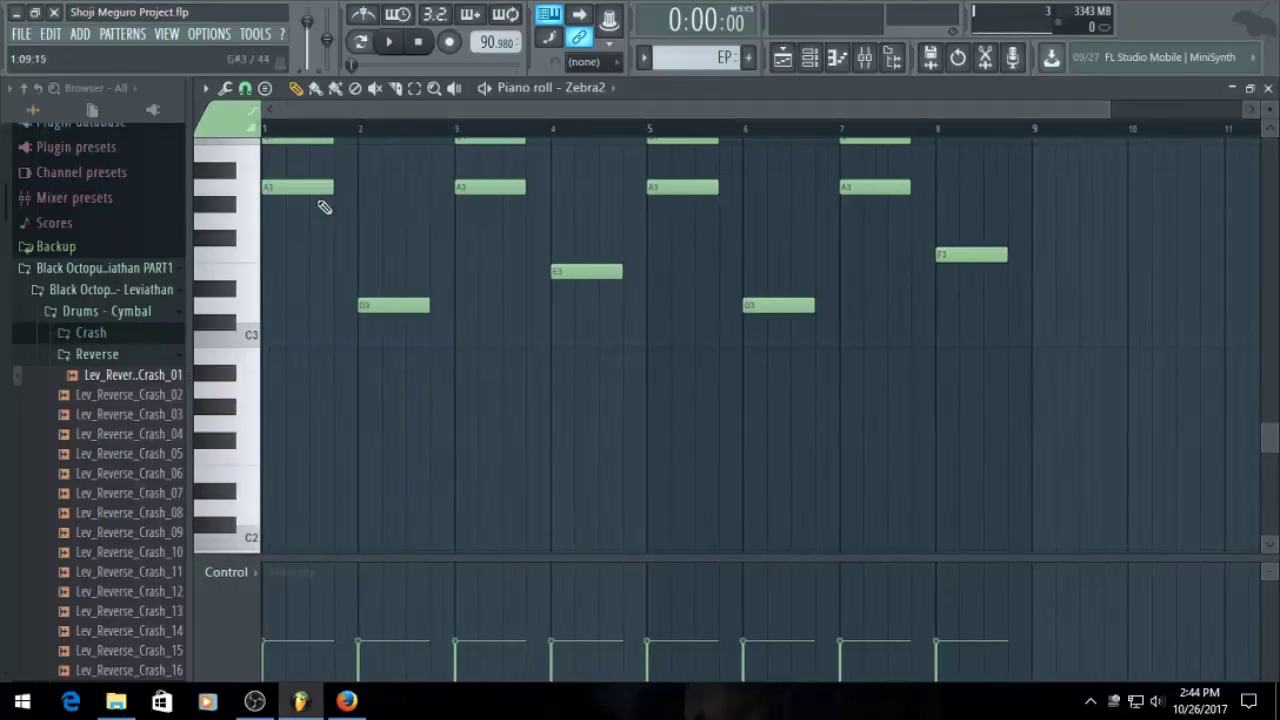
{"action": "scroll", "coordinate": [350, 220], "scroll_direction": "up", "scroll_amount": 2}
{"action": "key", "text": "space"}
{"action": "scroll", "coordinate": [394, 271], "scroll_direction": "up", "scroll_amount": 2}
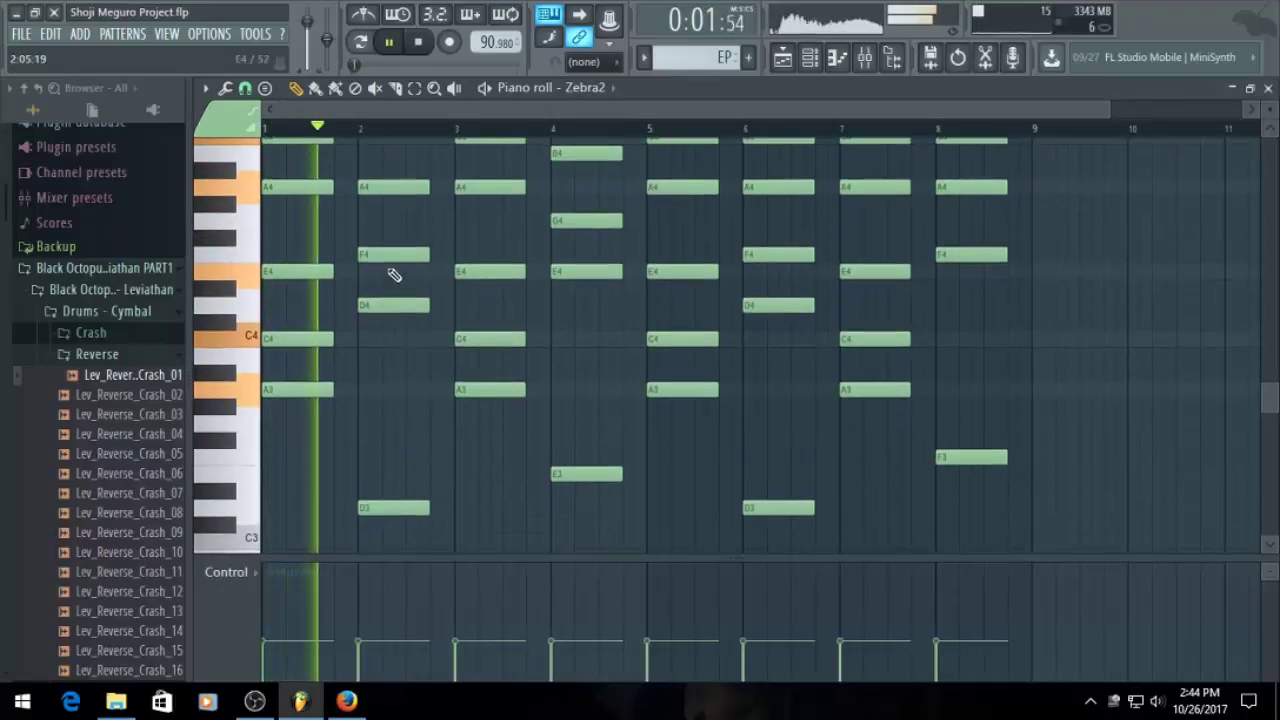
{"action": "key", "text": "space"}
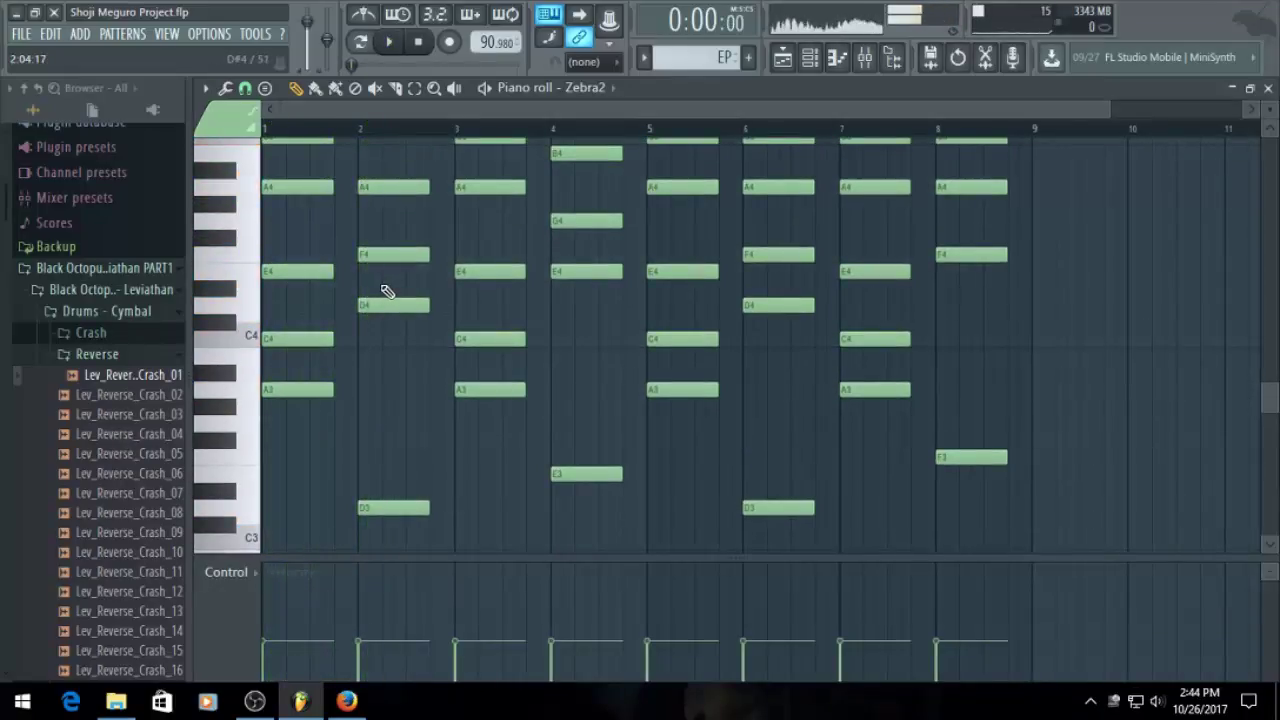
Transpose all notes of the EP pattern up two semitones, so the first A3 becomes B3, and play it back
{"action": "key", "text": "ctrl+a"}
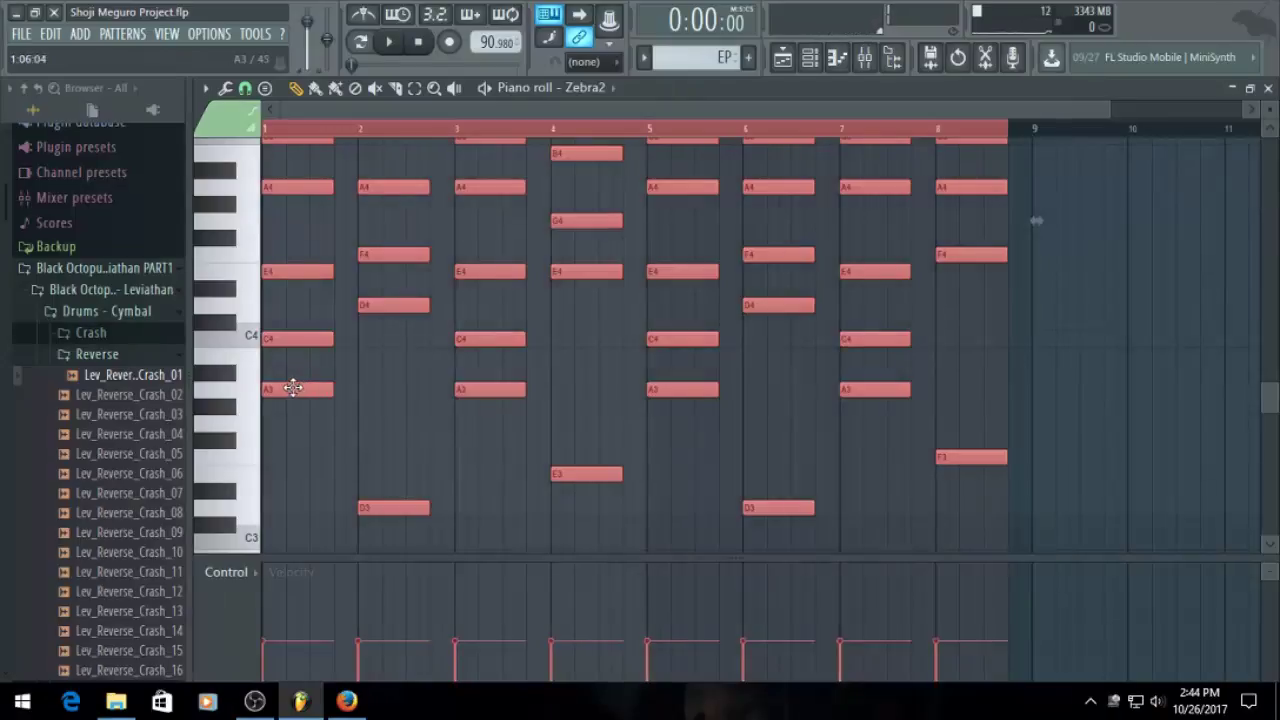
{"action": "left_click_drag", "start_coordinate": [287, 382], "coordinate": [278, 362]}
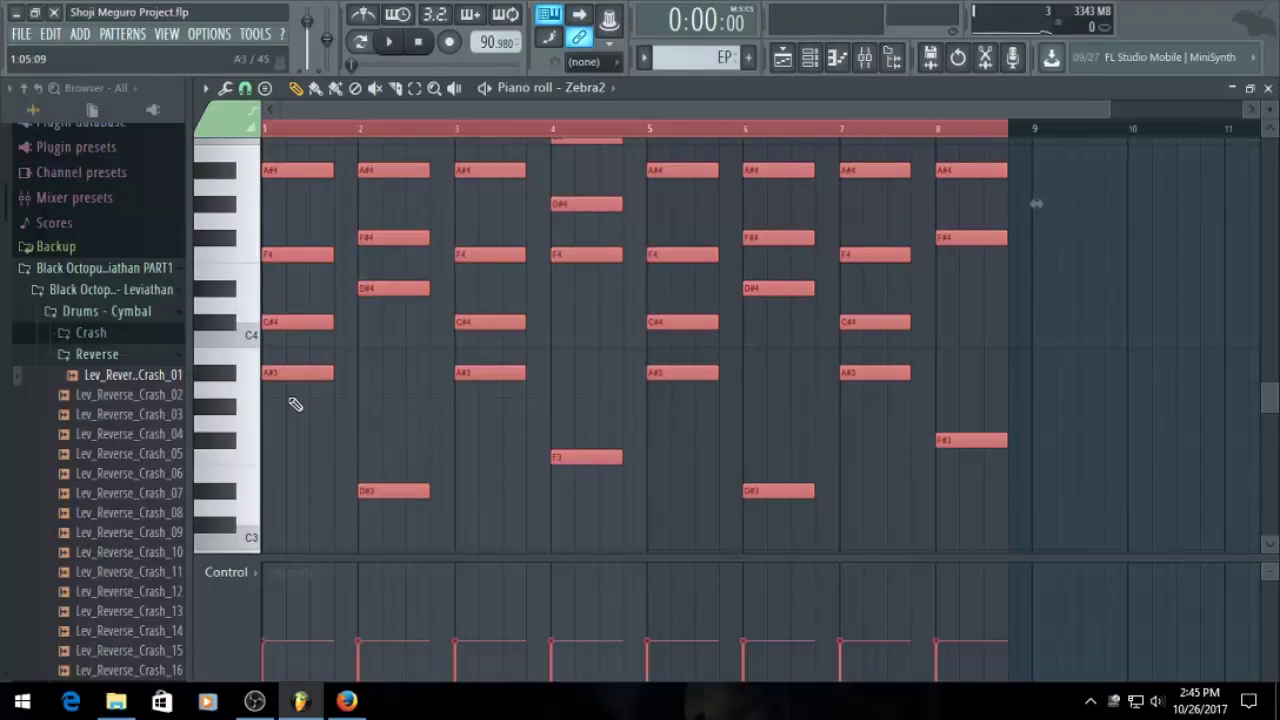
{"action": "left_click_drag", "start_coordinate": [277, 370], "coordinate": [276, 357]}
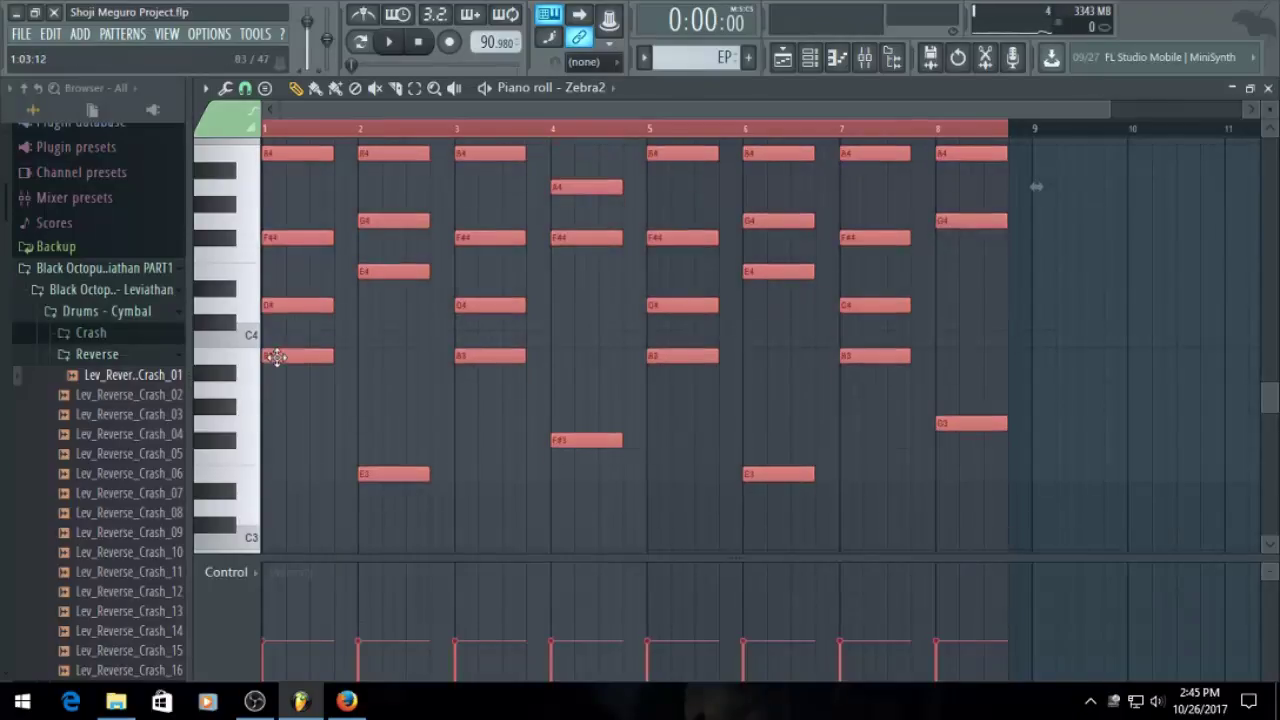
{"action": "scroll", "coordinate": [320, 368], "scroll_direction": "up", "scroll_amount": 3}
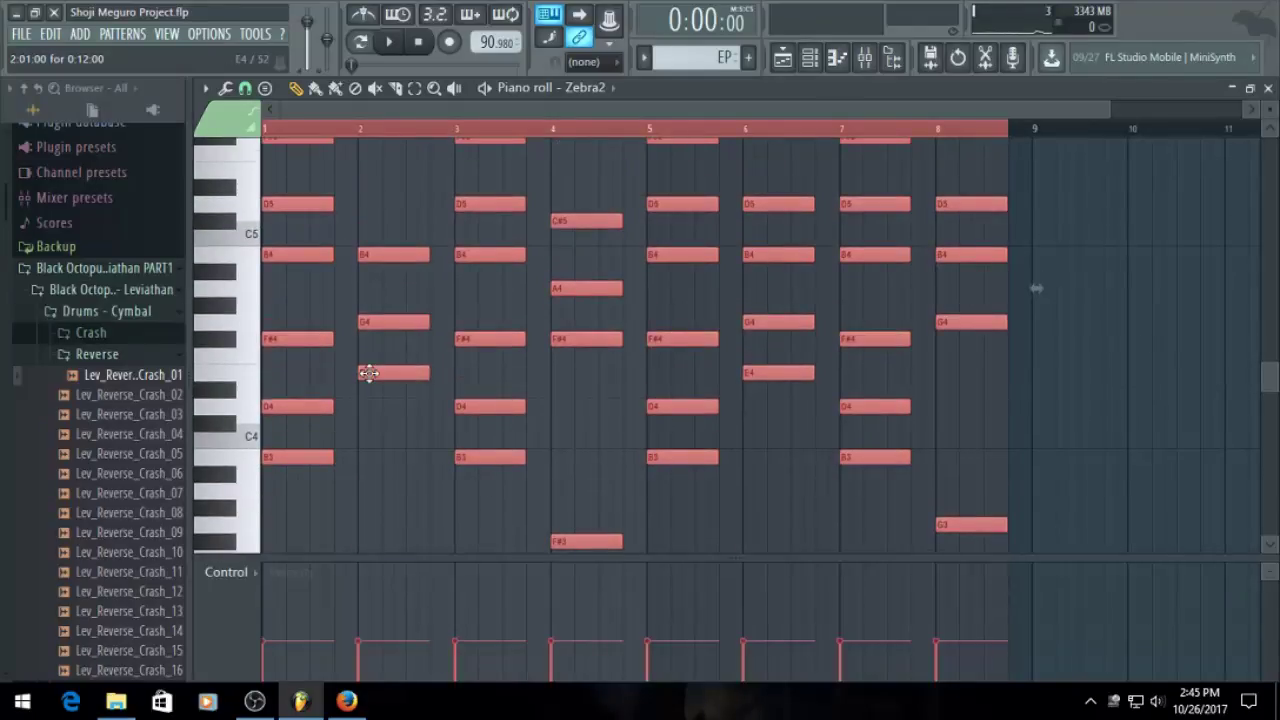
{"action": "key", "text": "space"}
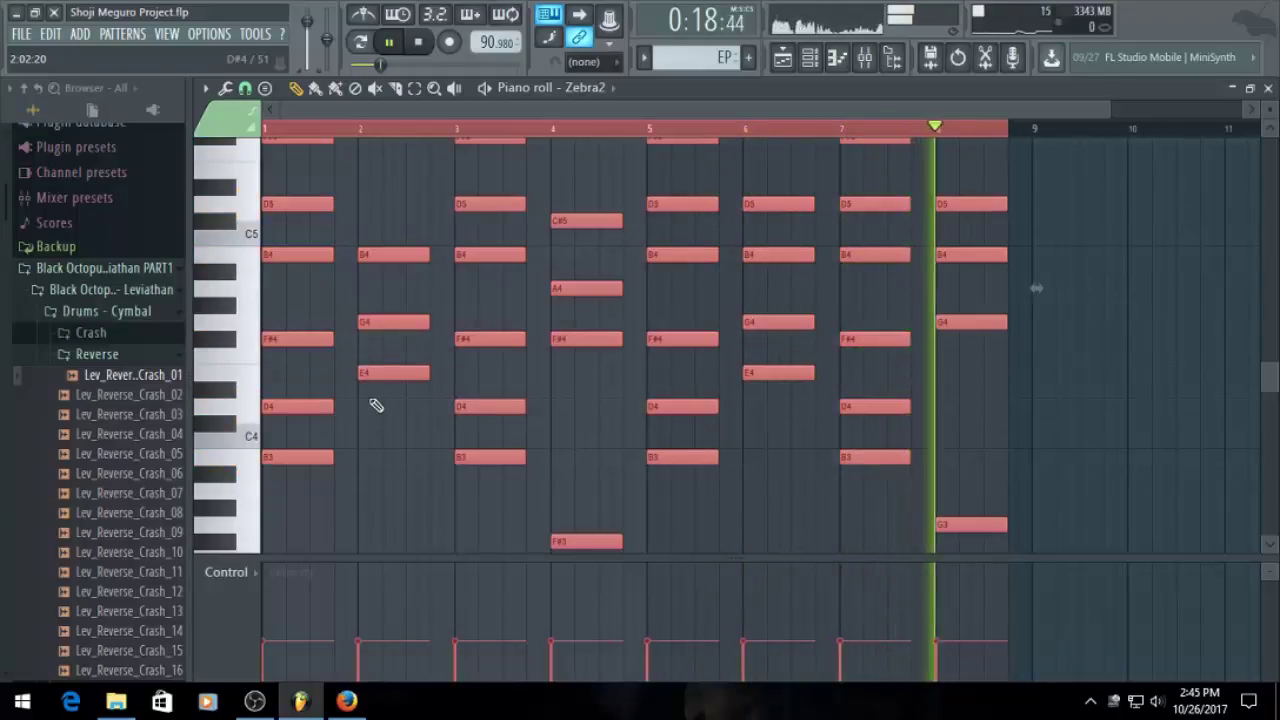
Try all EP notes one semitone lower, starting on A#3, play the pattern through, and move them back up to B3
{"action": "key", "text": "space"}
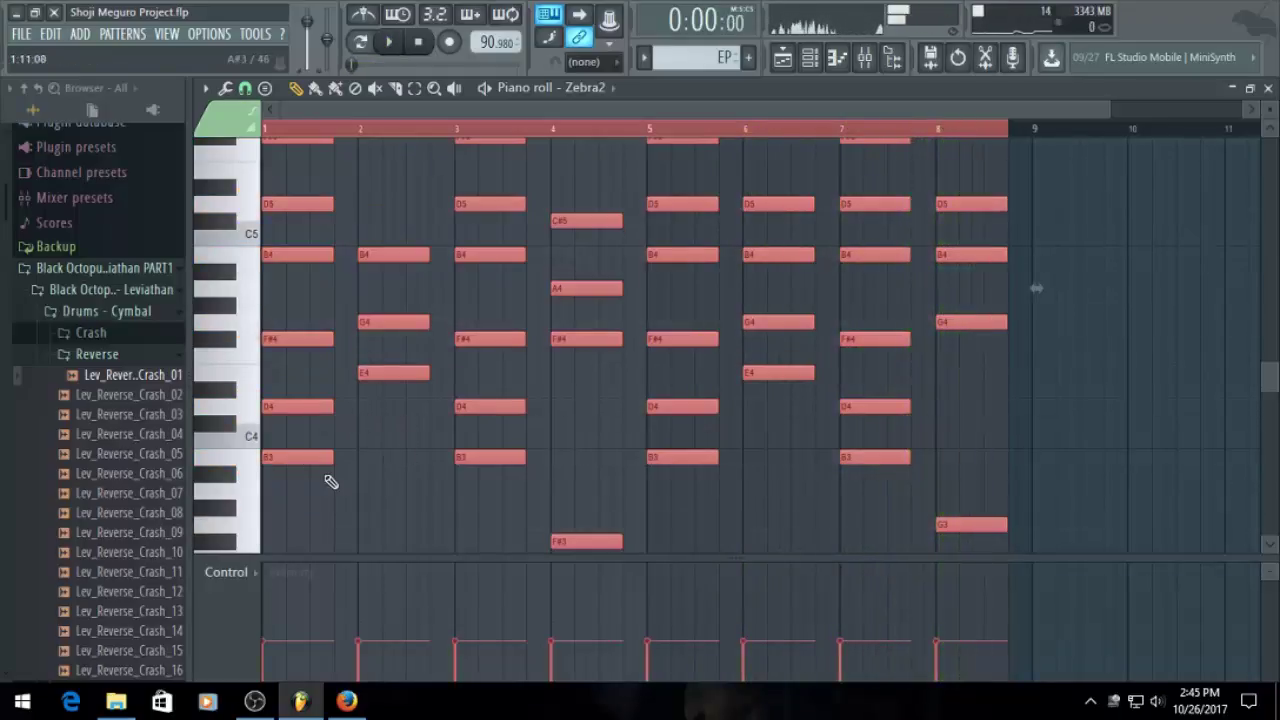
{"action": "scroll", "coordinate": [466, 478], "scroll_direction": "up", "scroll_amount": 3}
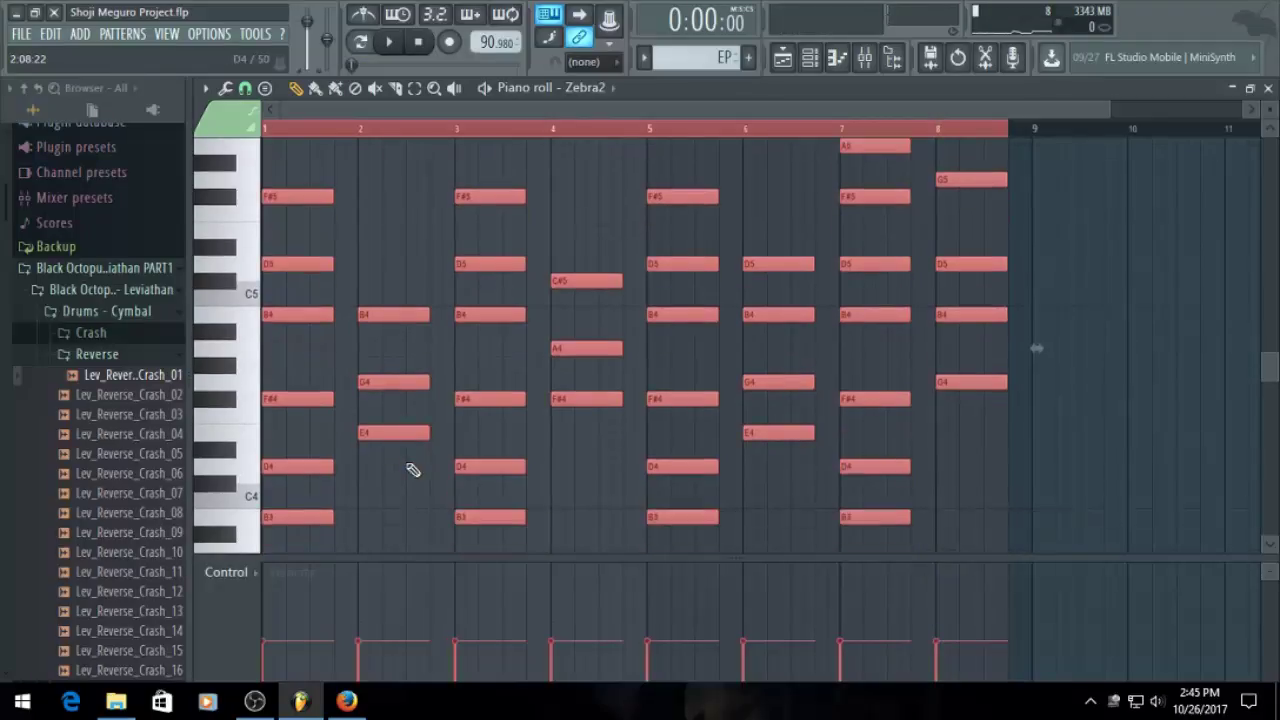
{"action": "scroll", "coordinate": [404, 469], "scroll_direction": "down", "scroll_amount": 3}
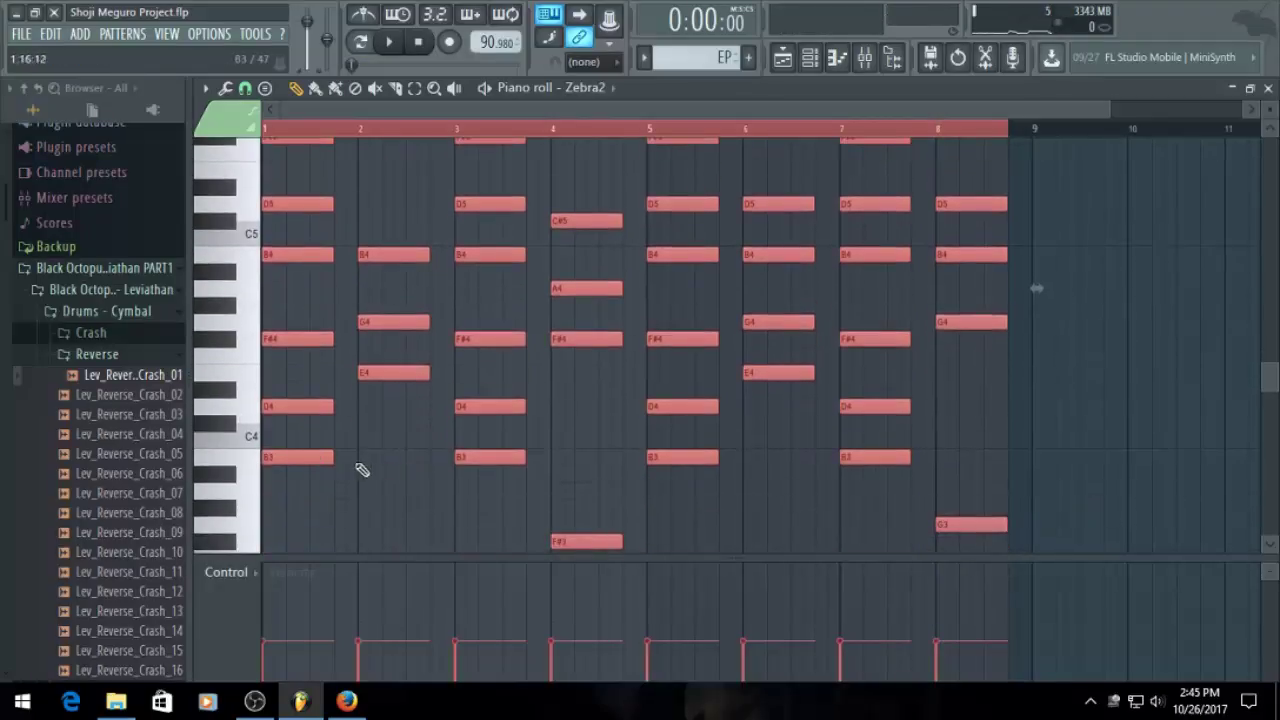
{"action": "key", "text": "Down"}
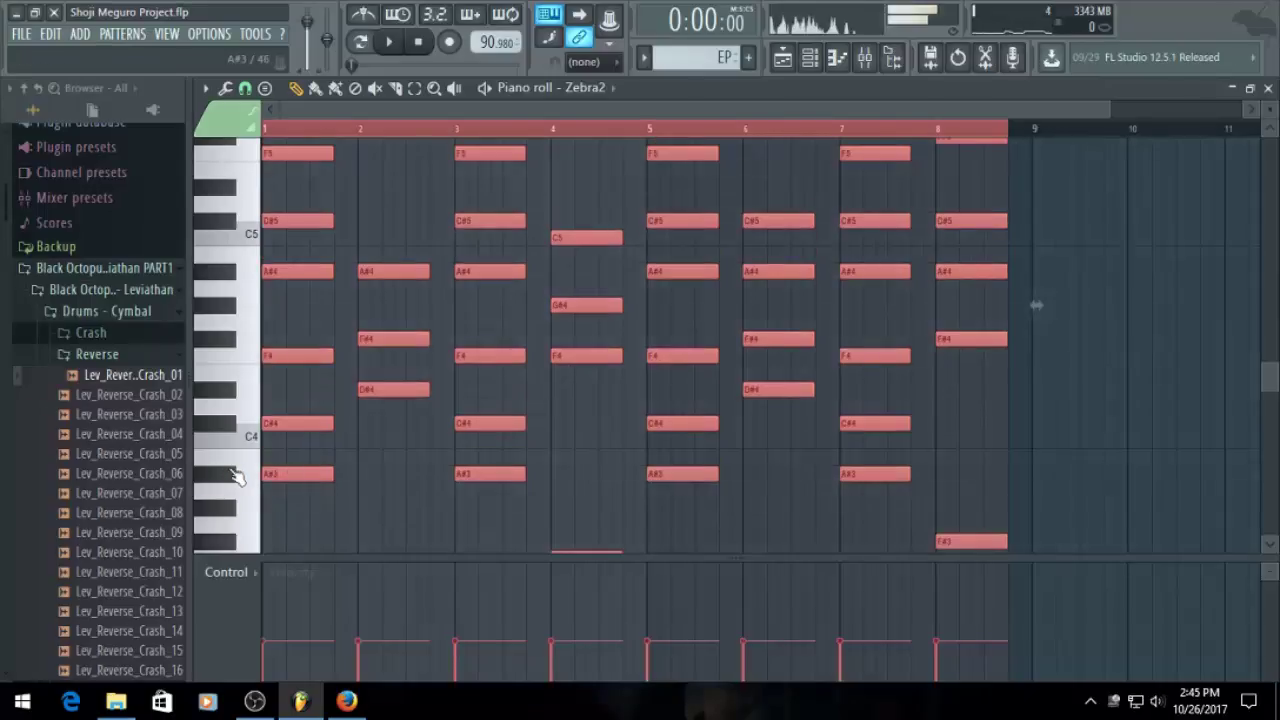
{"action": "scroll", "coordinate": [437, 457], "scroll_direction": "down", "scroll_amount": 3}
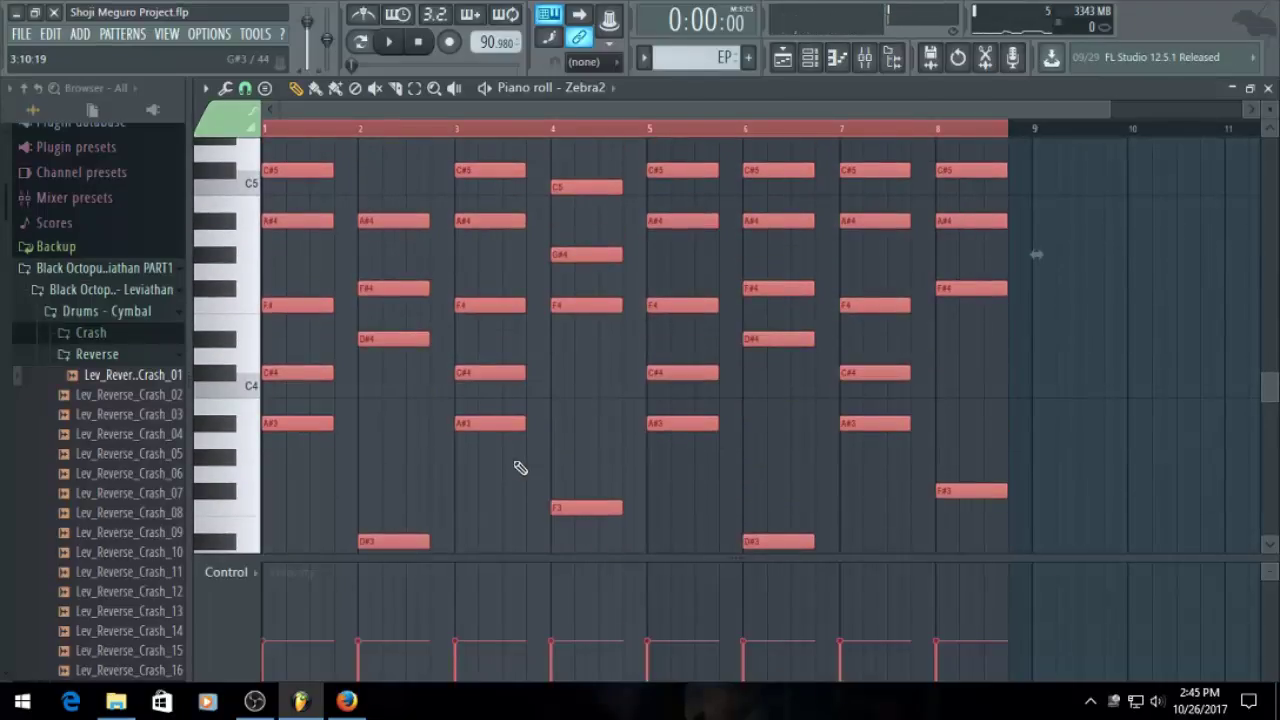
{"action": "key", "text": "space"}
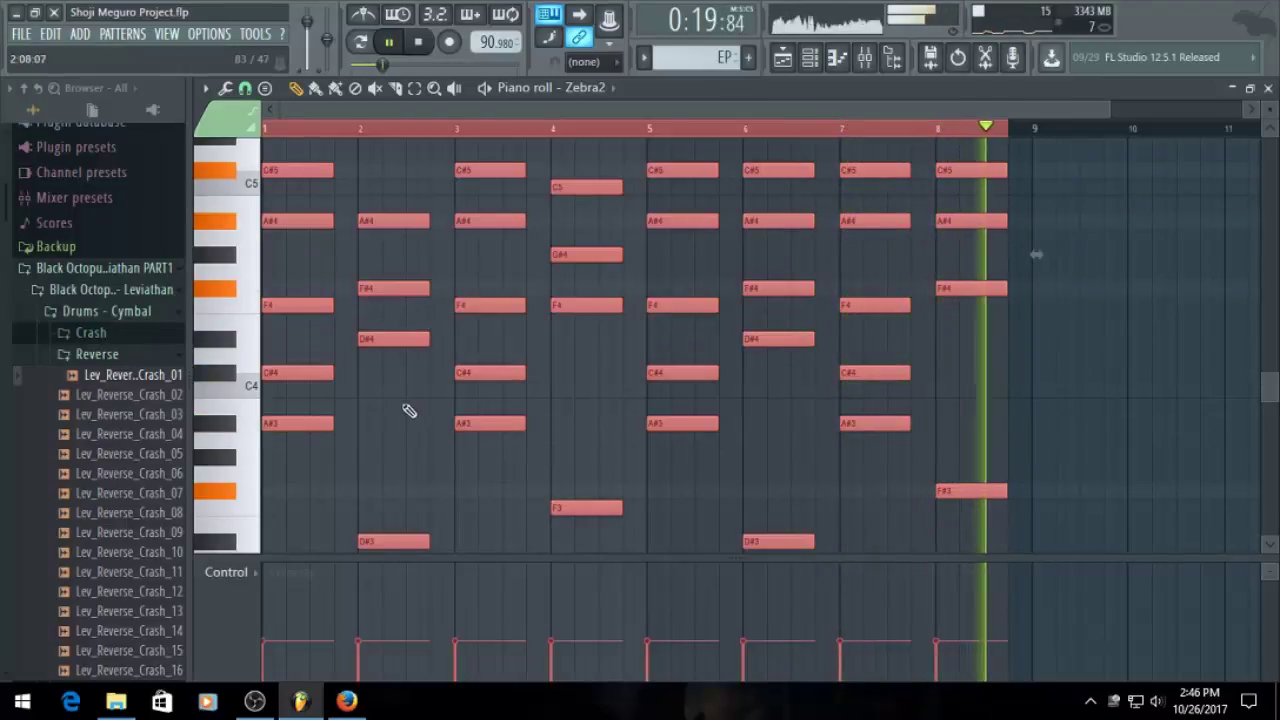
{"action": "key", "text": "space"}
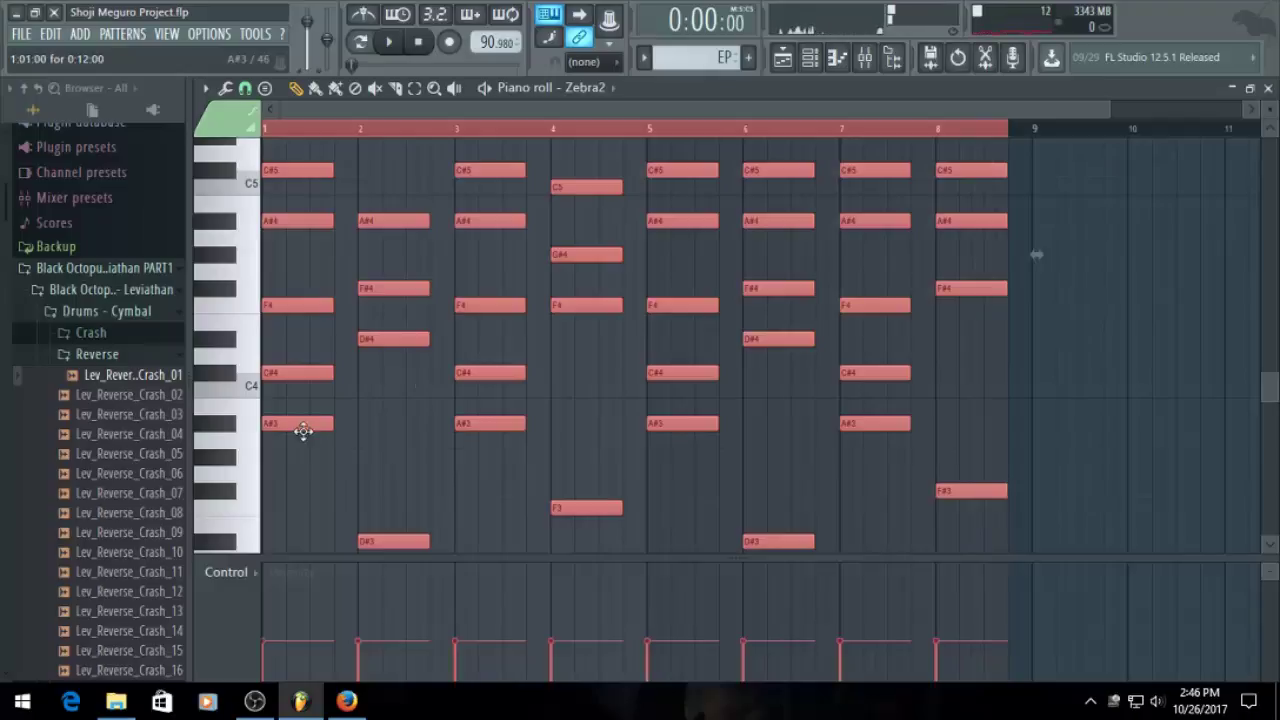
{"action": "left_click_drag", "start_coordinate": [284, 411], "coordinate": [274, 399]}
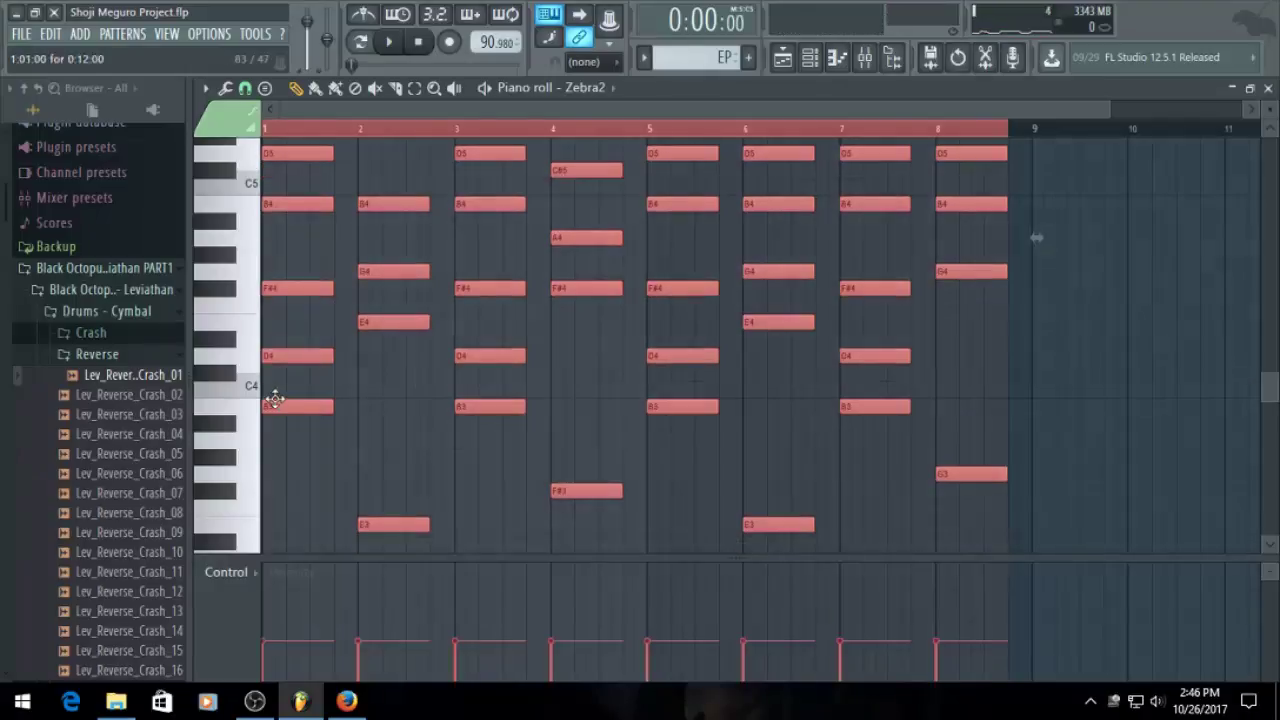
Check the chord notes in the EP clips at playlist bars 9 and 1, and return to the playlist
{"action": "left_click", "coordinate": [785, 62]}
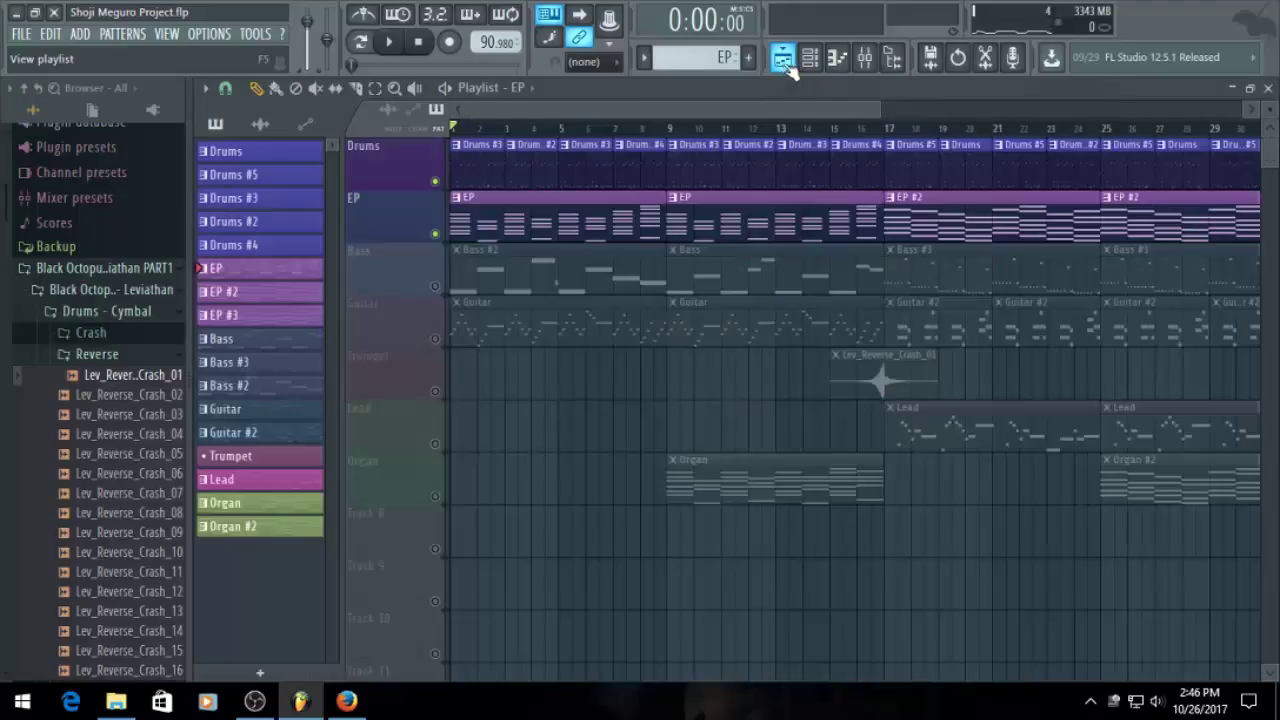
{"action": "double_click", "coordinate": [705, 218]}
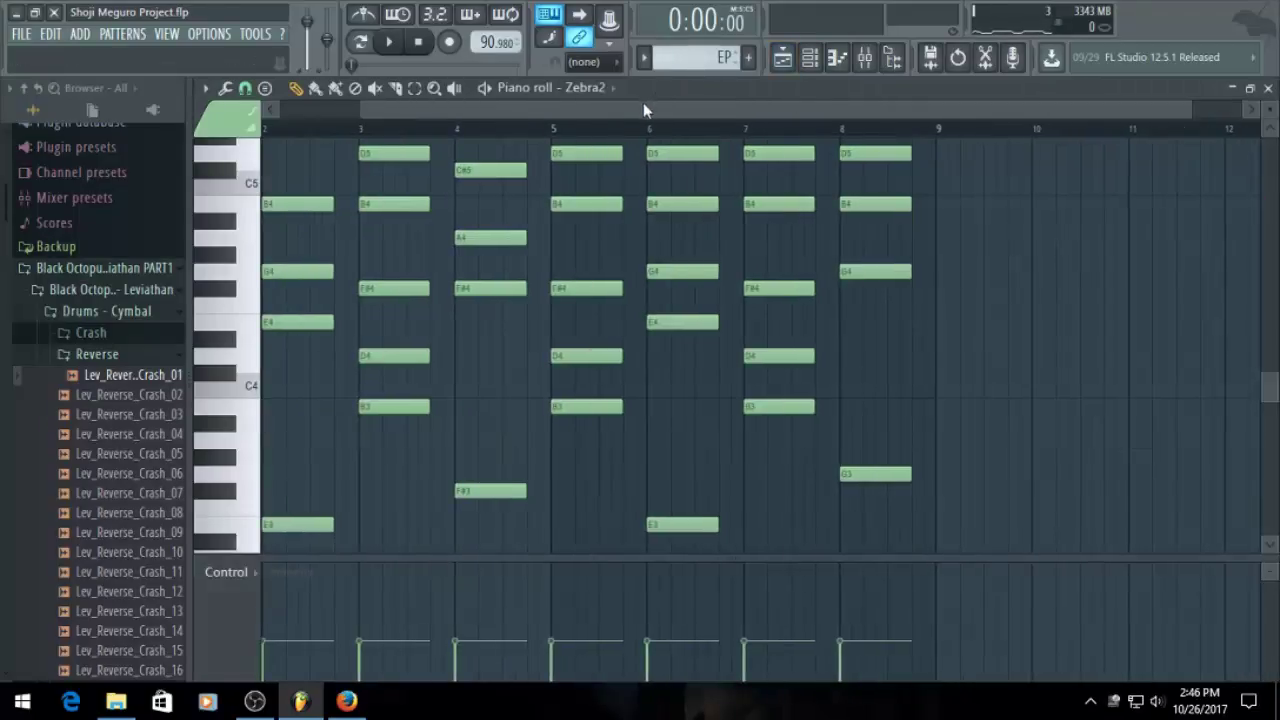
{"action": "left_click_drag", "start_coordinate": [645, 110], "coordinate": [286, 108]}
{"action": "key", "text": "ctrl+a"}
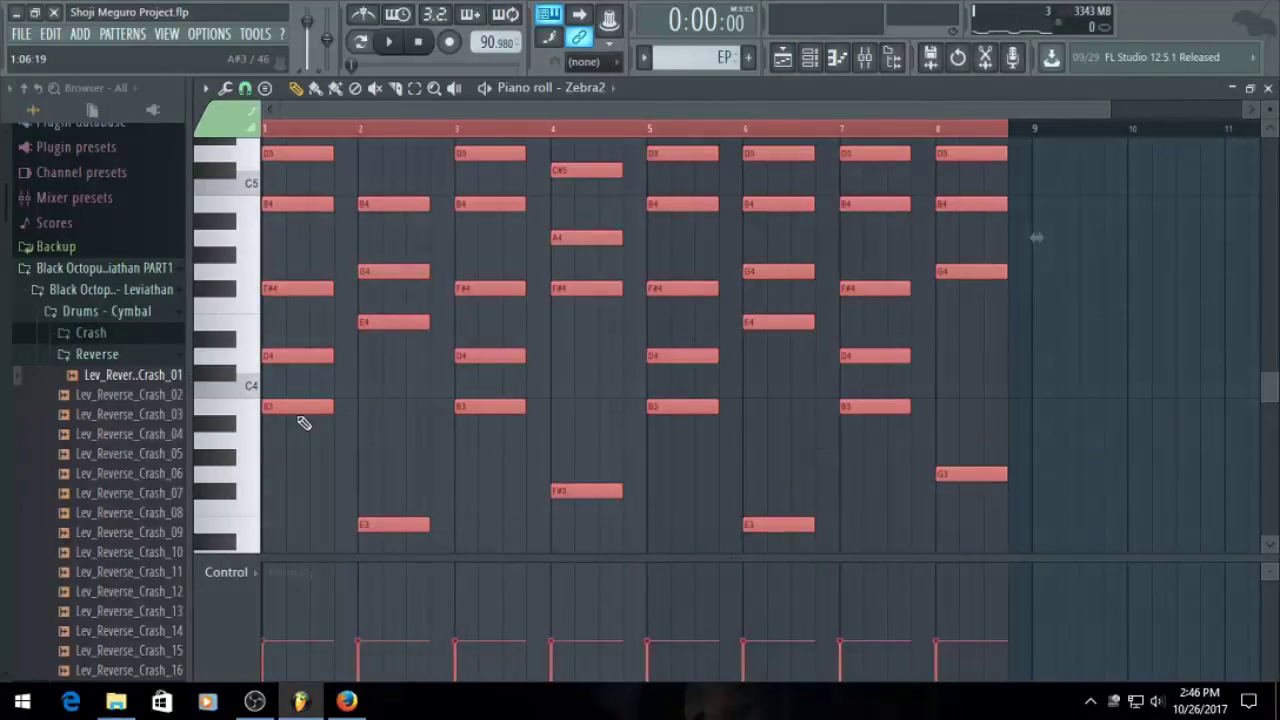
{"action": "scroll", "coordinate": [300, 420], "scroll_direction": "up", "scroll_amount": 4}
{"action": "left_click", "coordinate": [782, 60]}
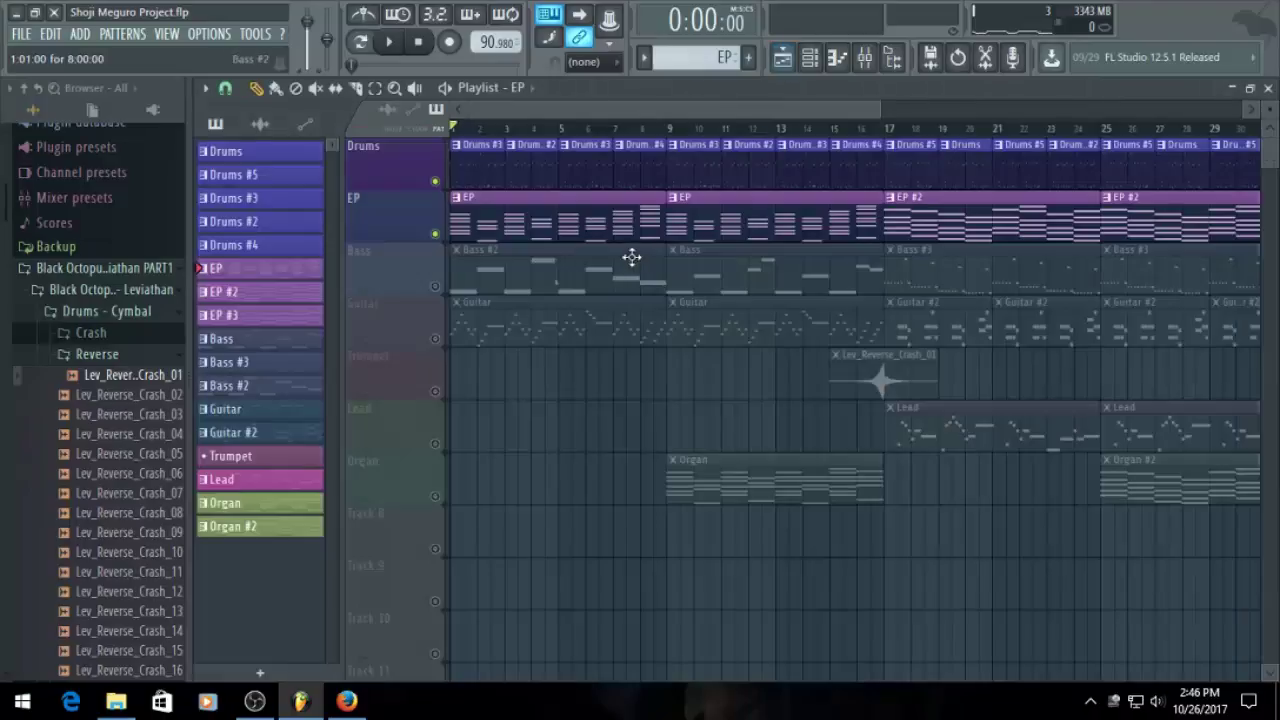
{"action": "double_click", "coordinate": [534, 224]}
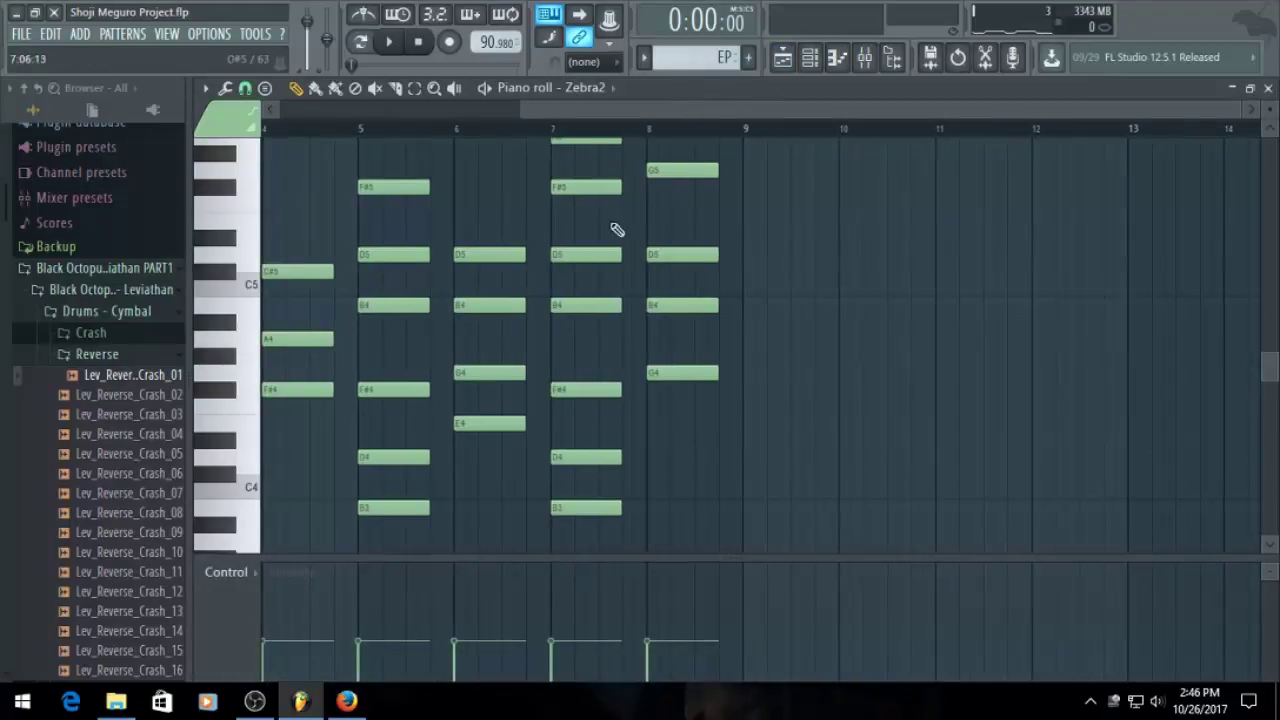
{"action": "scroll", "coordinate": [338, 498], "scroll_direction": "down", "scroll_amount": 1}
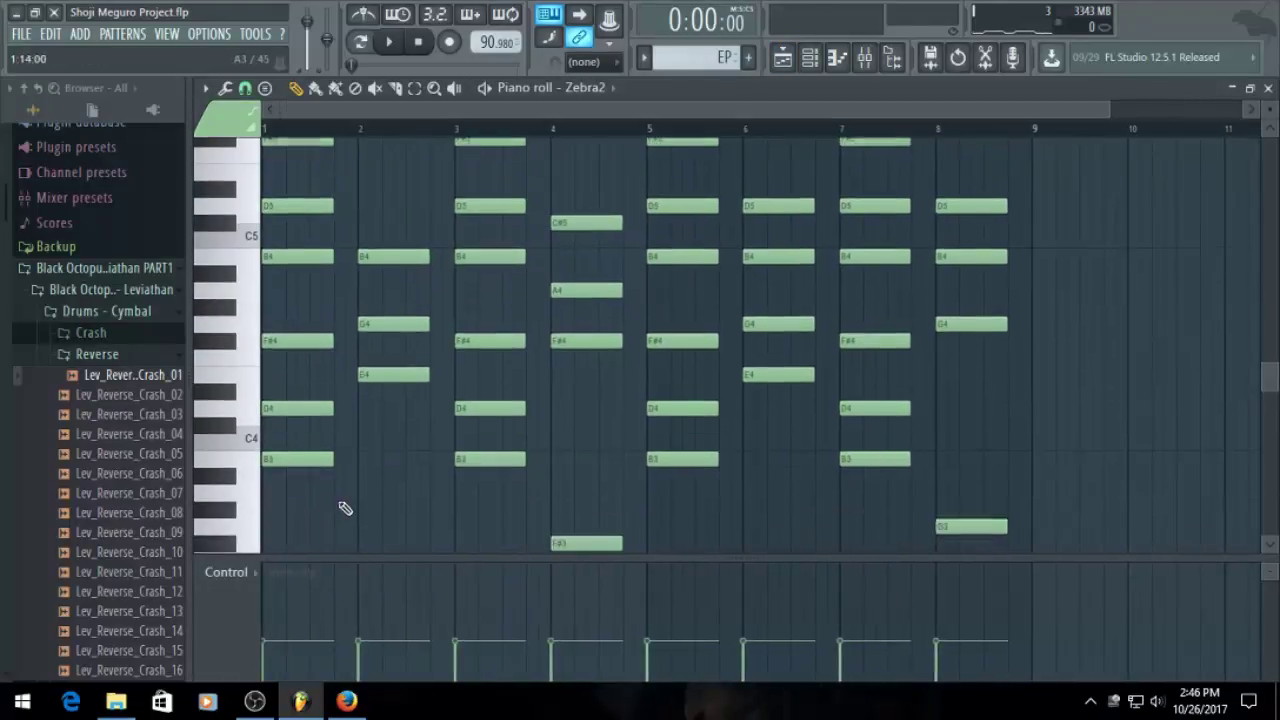
{"action": "left_click", "coordinate": [243, 464]}
{"action": "scroll", "coordinate": [564, 328], "scroll_direction": "down", "scroll_amount": 2}
{"action": "left_click", "coordinate": [783, 57]}
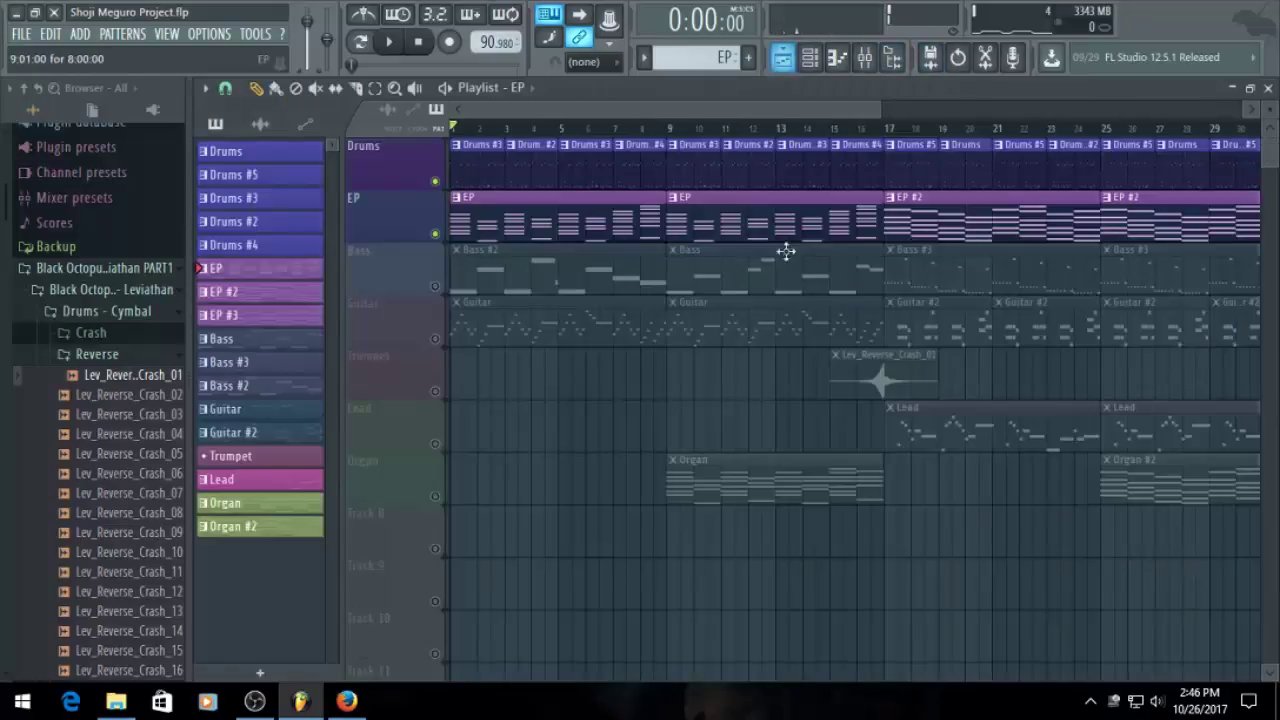
Transpose all notes of the EP #2 pattern up two semitones and return to the playlist
{"action": "double_click", "coordinate": [946, 210]}
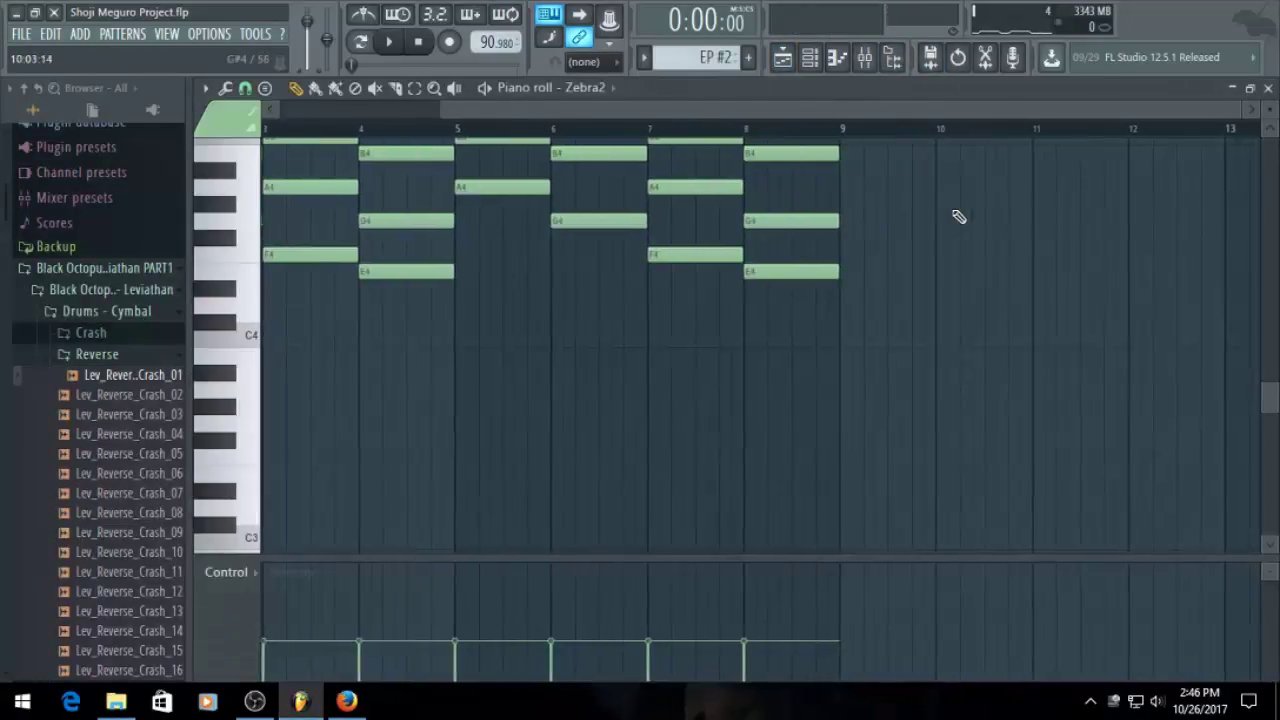
{"action": "key", "text": "ctrl+a"}
{"action": "scroll", "coordinate": [370, 312], "scroll_direction": "up", "scroll_amount": 3}
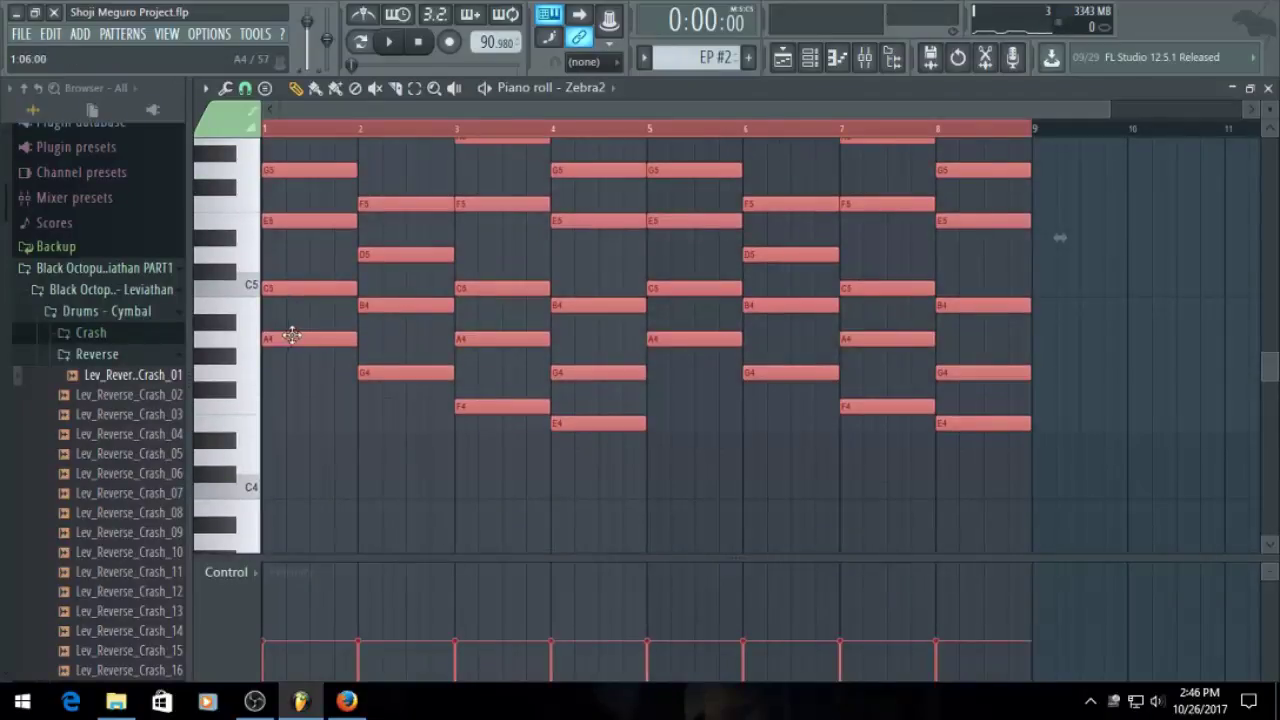
{"action": "left_click_drag", "start_coordinate": [291, 335], "coordinate": [252, 290]}
{"action": "left_click", "coordinate": [782, 57]}
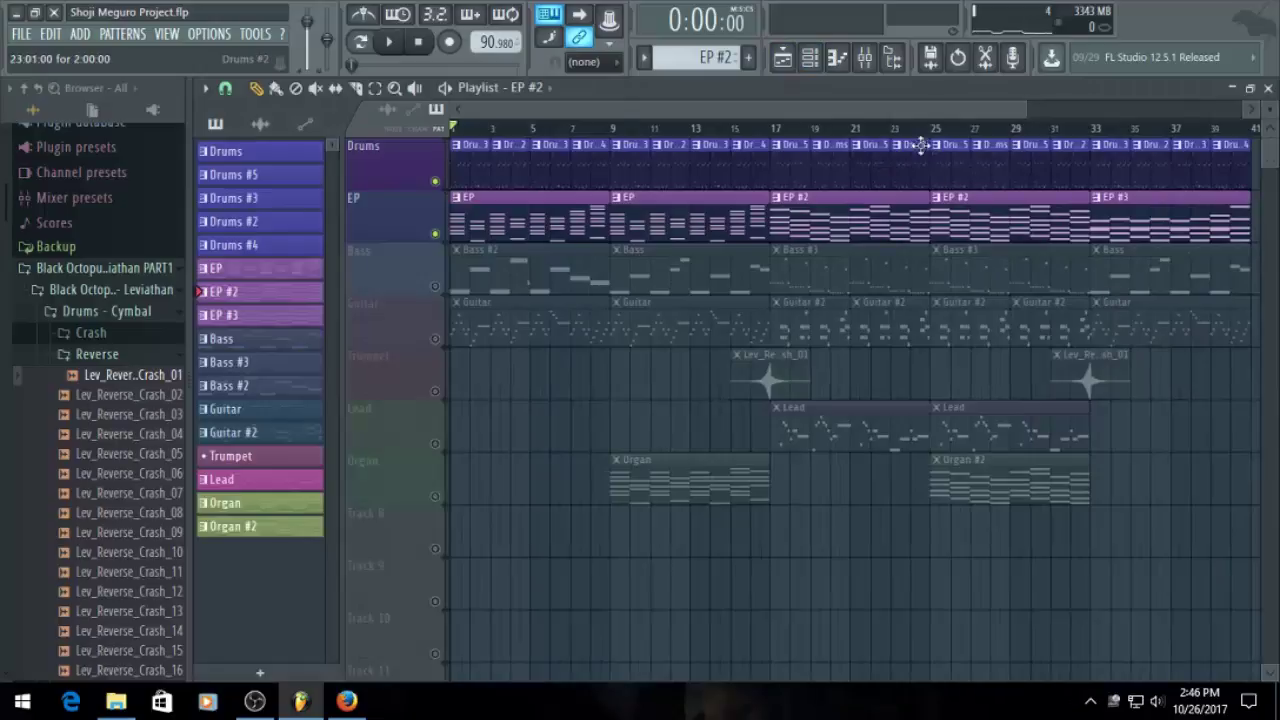
Transpose all notes of the EP #3 pattern up two semitones, so the first G4 becomes A4, and return to the playlist
{"action": "scroll", "coordinate": [921, 145], "scroll_direction": "down", "scroll_amount": 1}
{"action": "double_click", "coordinate": [986, 213]}
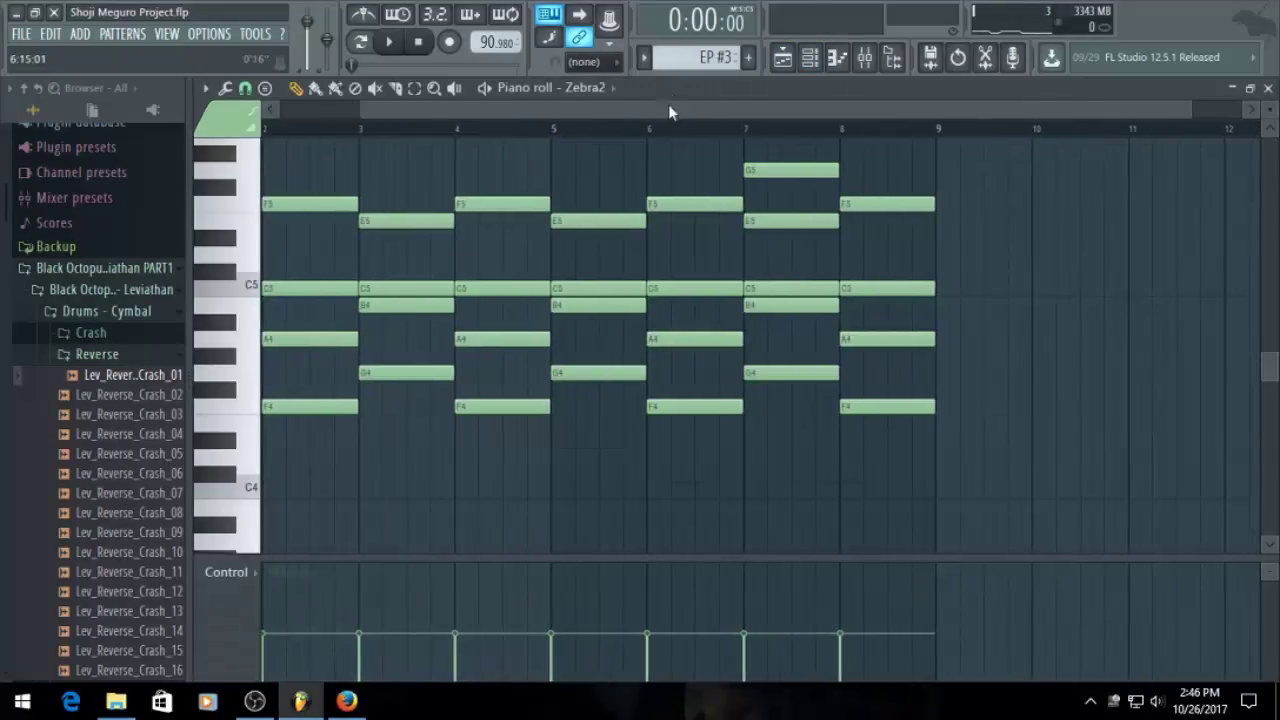
{"action": "left_click_drag", "start_coordinate": [668, 112], "coordinate": [305, 98]}
{"action": "key", "text": "ctrl+a"}
{"action": "scroll", "coordinate": [433, 401], "scroll_direction": "up", "scroll_amount": 2}
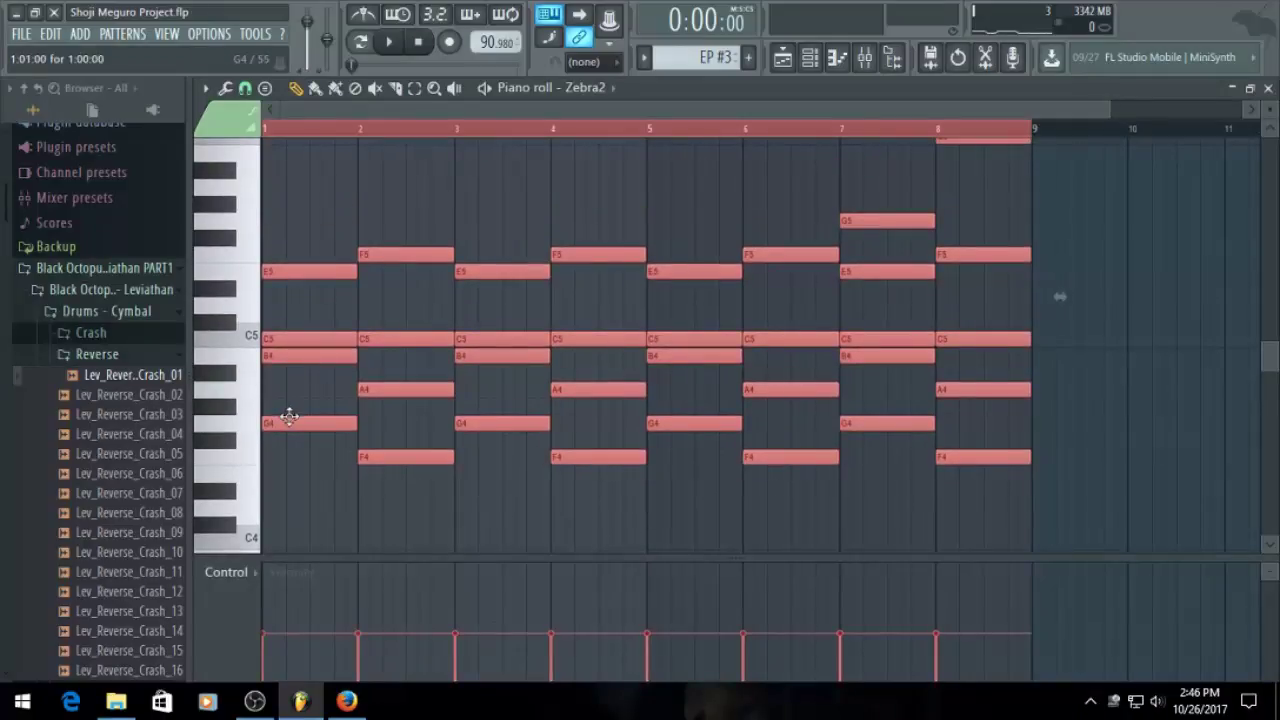
{"action": "left_click_drag", "start_coordinate": [278, 420], "coordinate": [266, 387]}
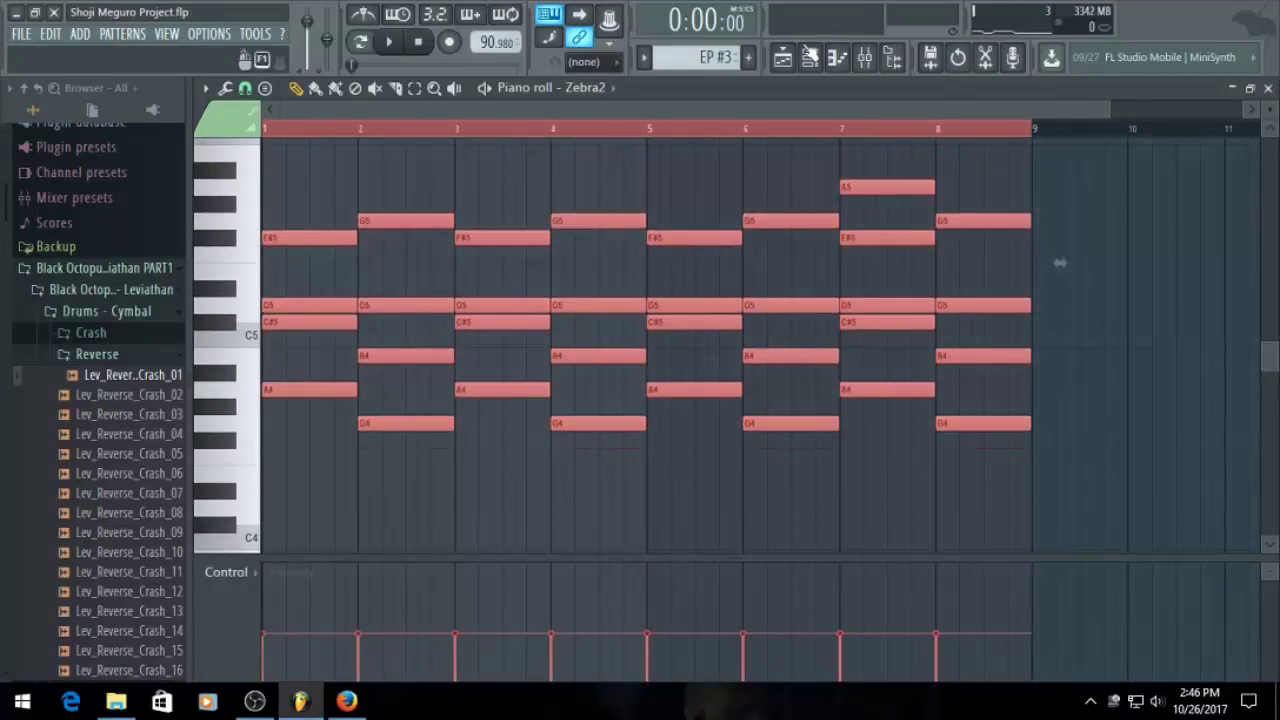
{"action": "key", "text": "F5"}
Listen to the Drums and EP tracks through the EP #2 section and from bar 33 into EP #3, and stop playback
{"action": "left_click", "coordinate": [921, 127]}
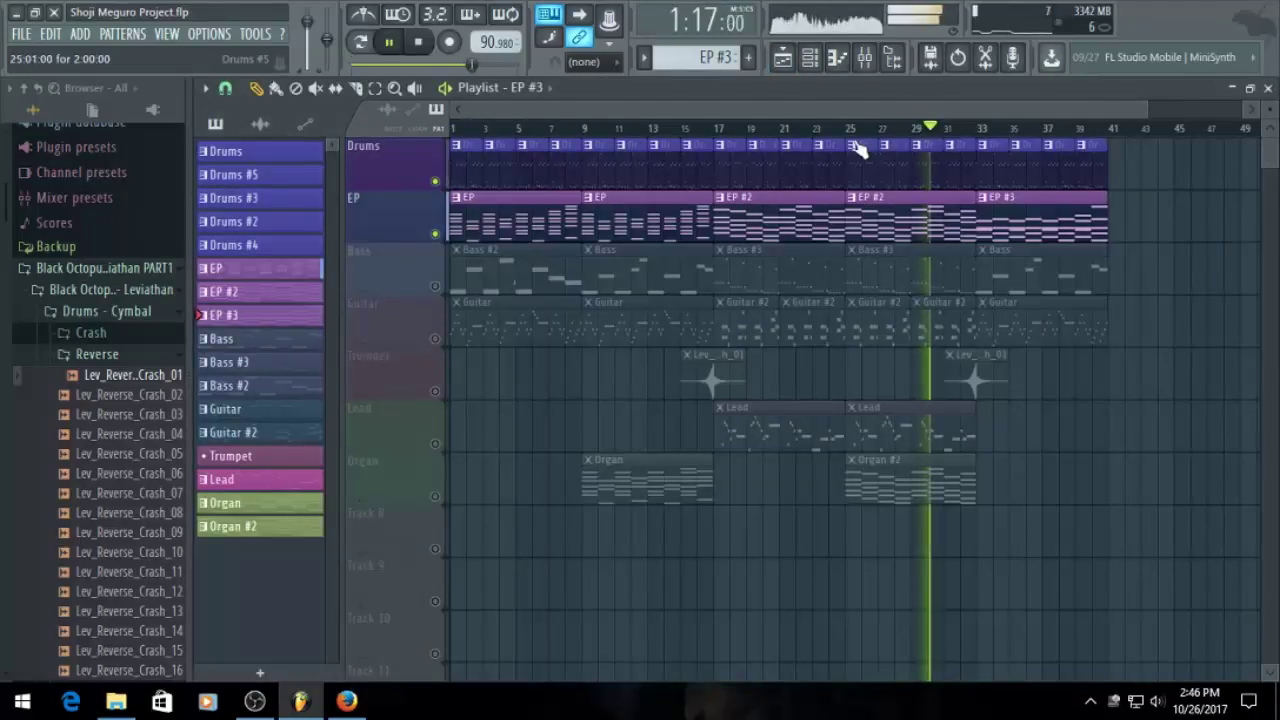
{"action": "left_click", "coordinate": [827, 128]}
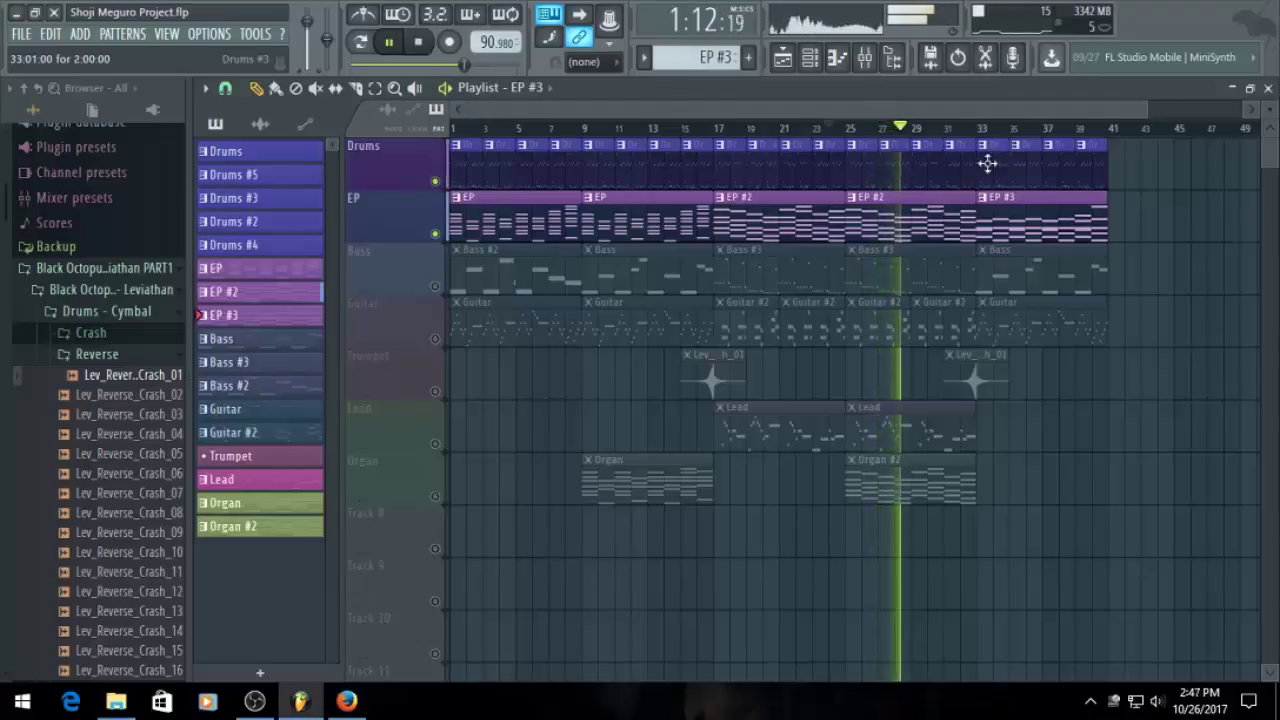
{"action": "left_click", "coordinate": [983, 130]}
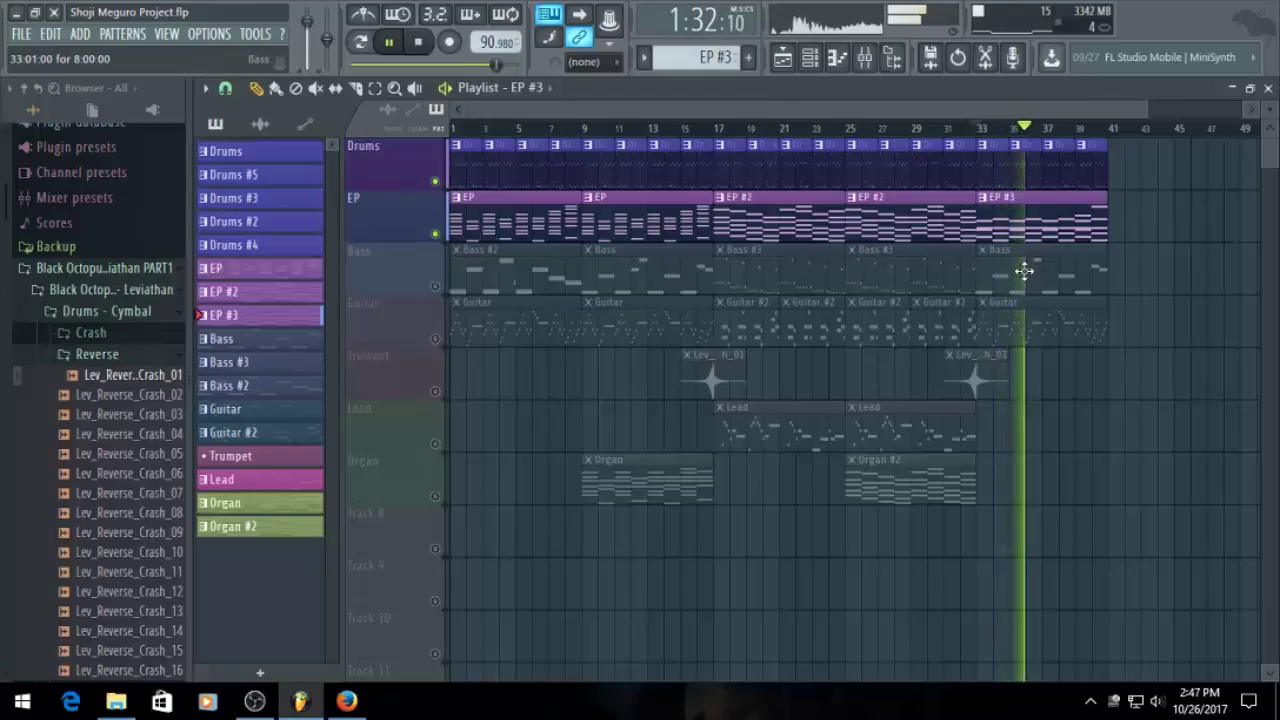
{"action": "key", "text": "space"}
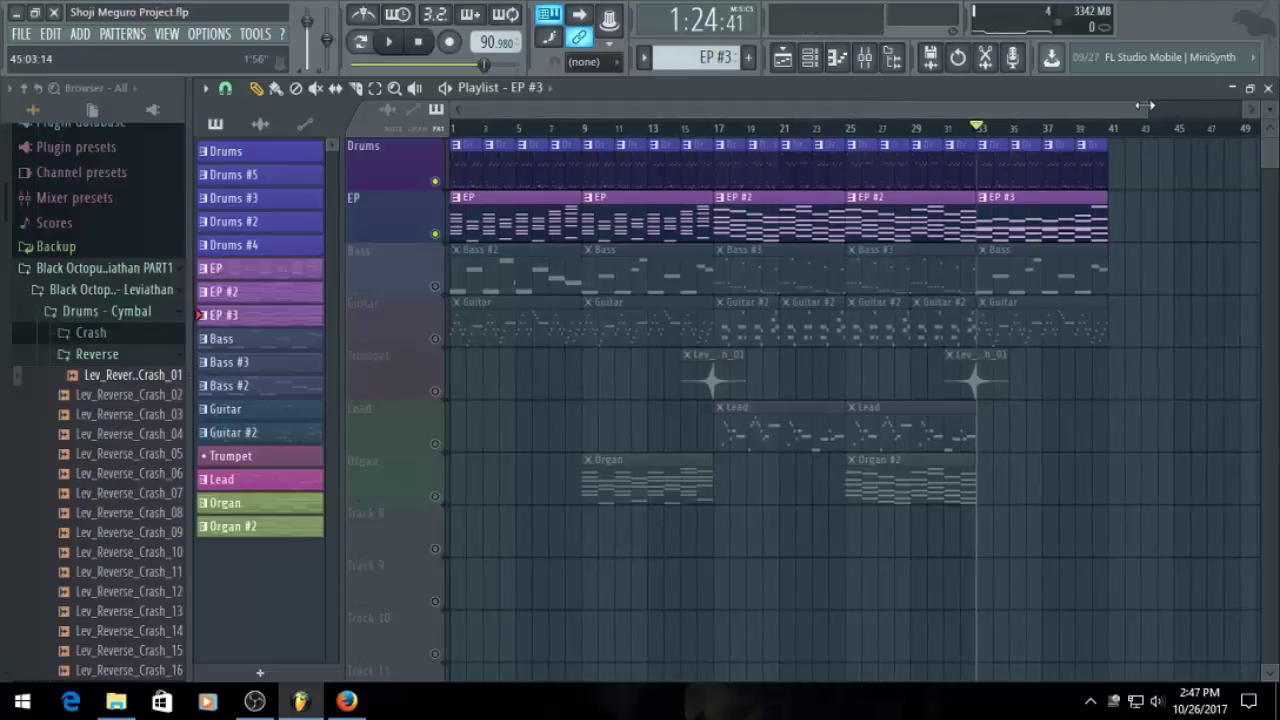
Unmute the Bass track and transpose all notes of its Bass #2 pattern at bar 1 up two semitones
{"action": "left_click_drag", "start_coordinate": [1145, 105], "coordinate": [1016, 106]}
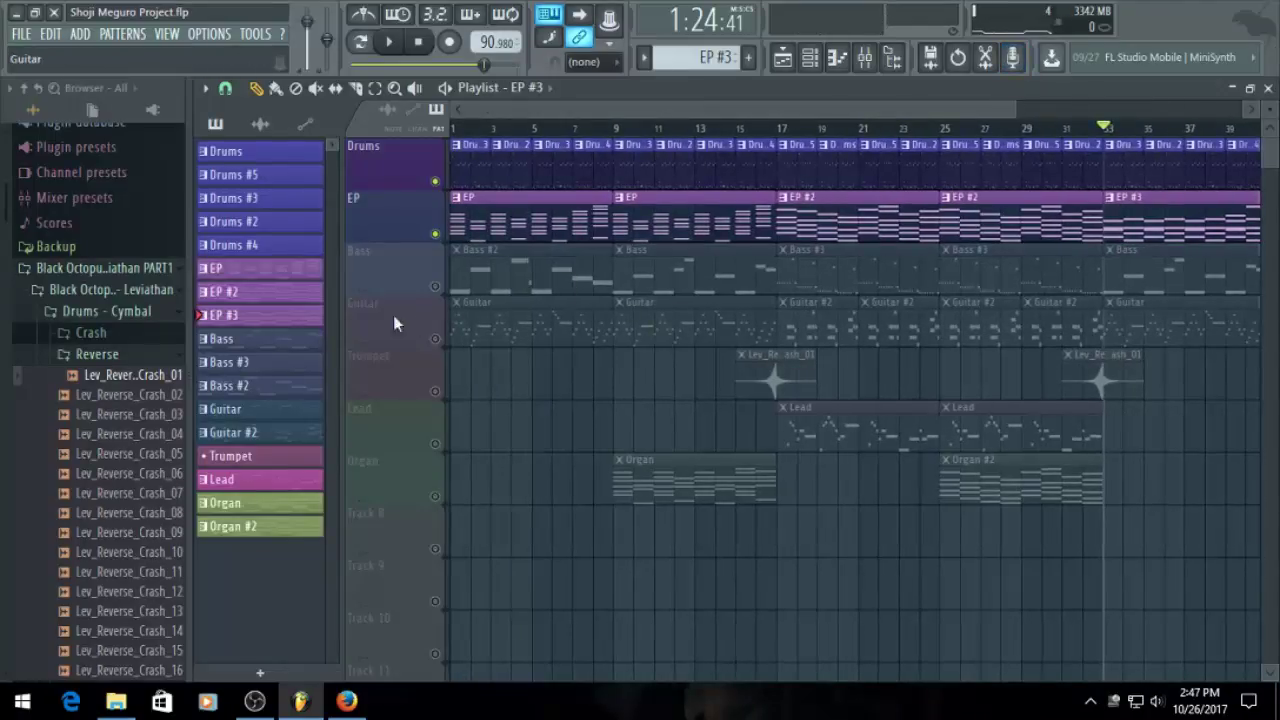
{"action": "left_click", "coordinate": [436, 287]}
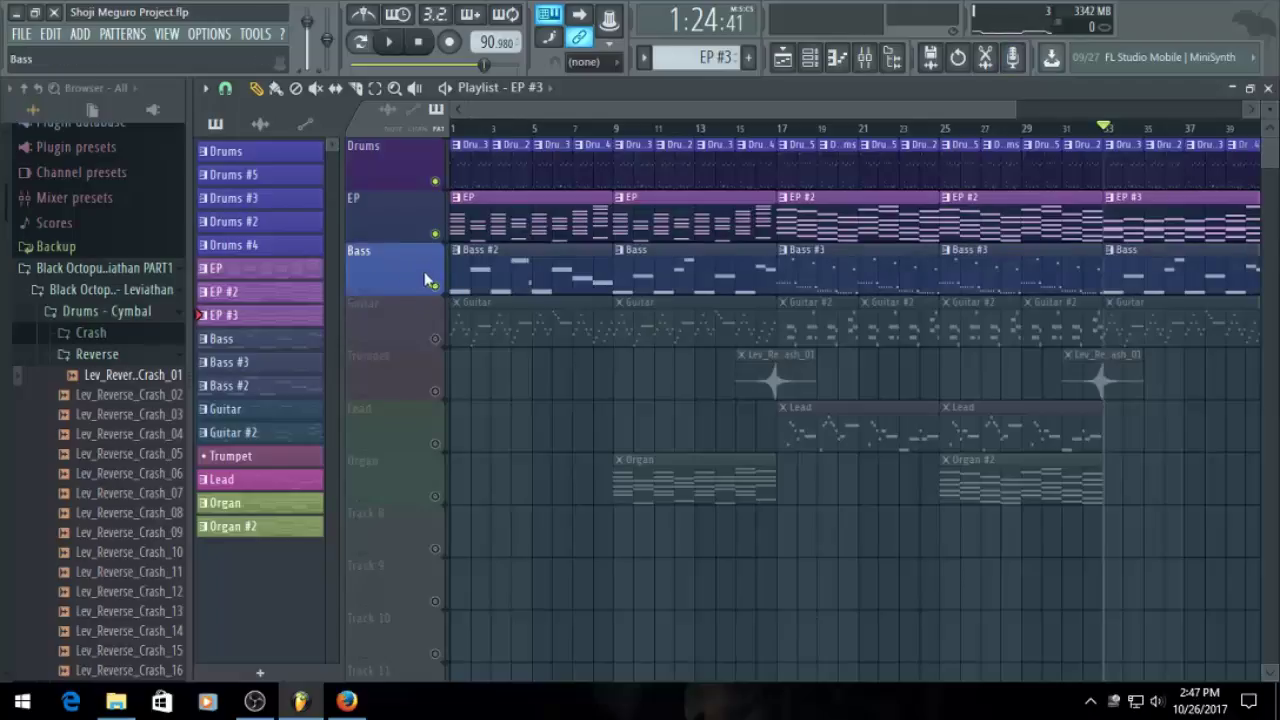
{"action": "double_click", "coordinate": [508, 261]}
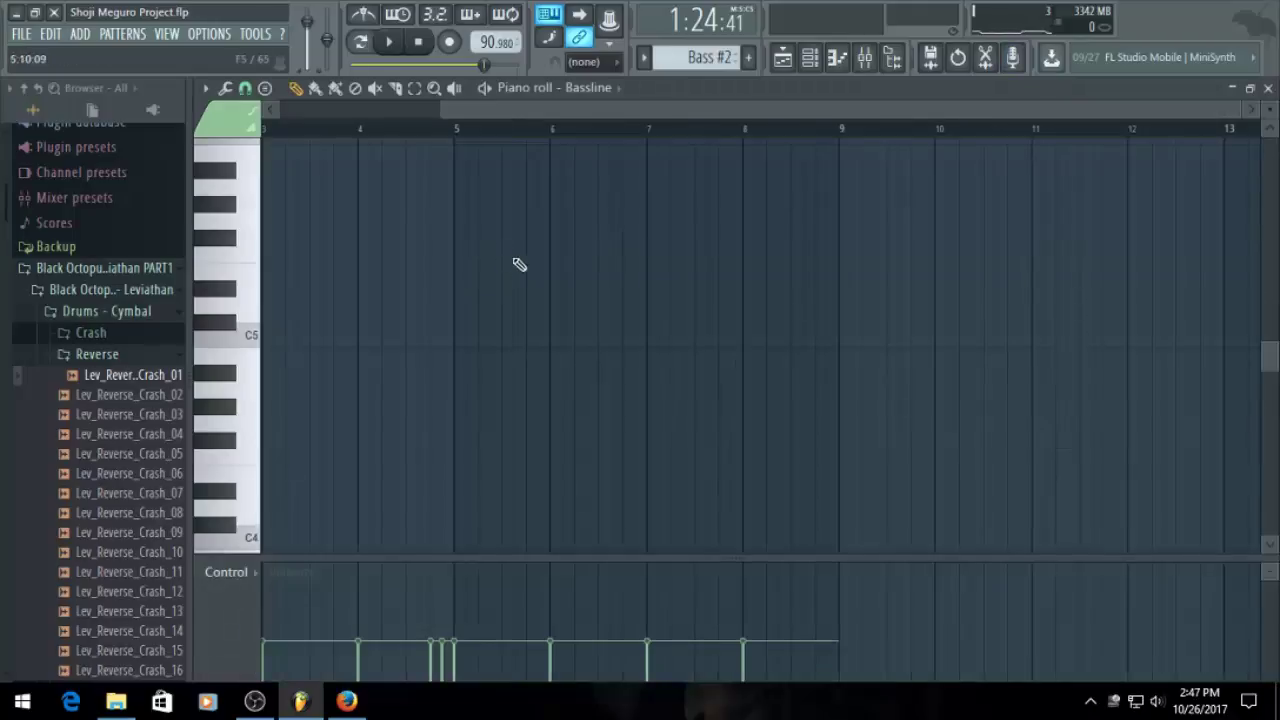
{"action": "left_click", "coordinate": [300, 109]}
{"action": "scroll", "coordinate": [420, 437], "scroll_direction": "up", "scroll_amount": 5}
{"action": "scroll", "coordinate": [320, 486], "scroll_direction": "down", "scroll_amount": 12}
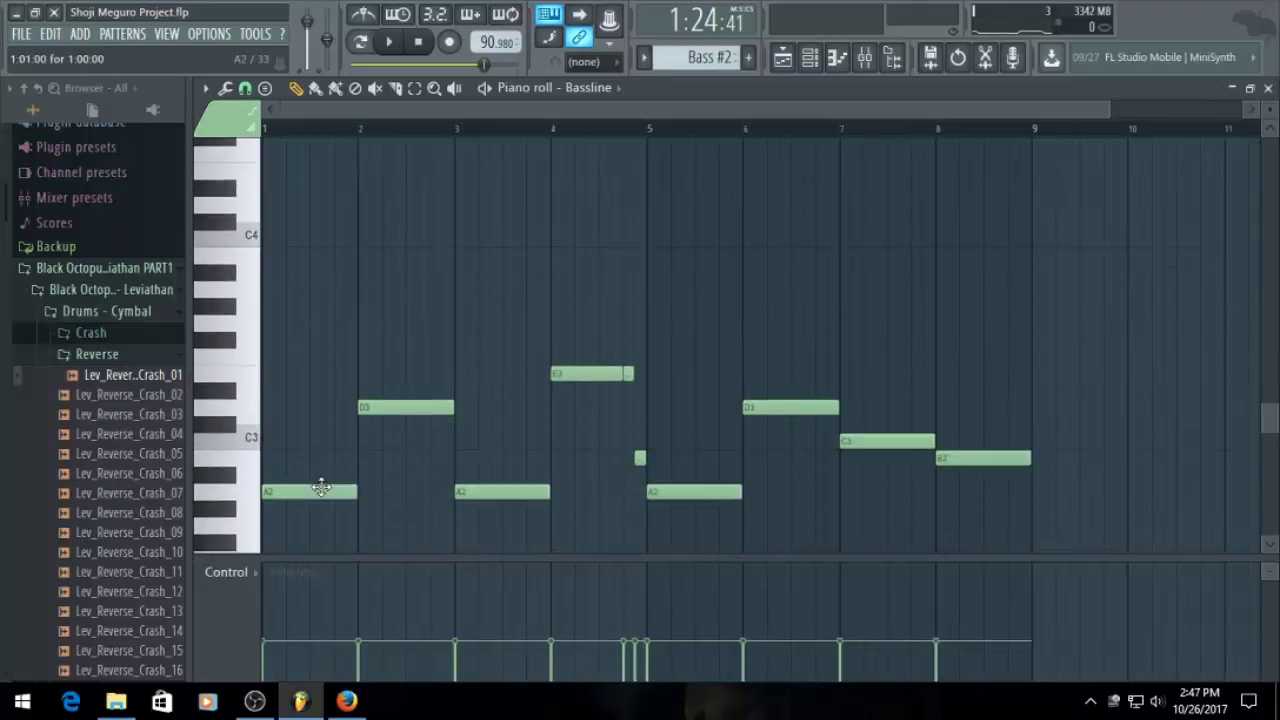
{"action": "key", "text": "ctrl+a"}
{"action": "left_click_drag", "start_coordinate": [267, 388], "coordinate": [248, 337]}
{"action": "left_click", "coordinate": [781, 60]}
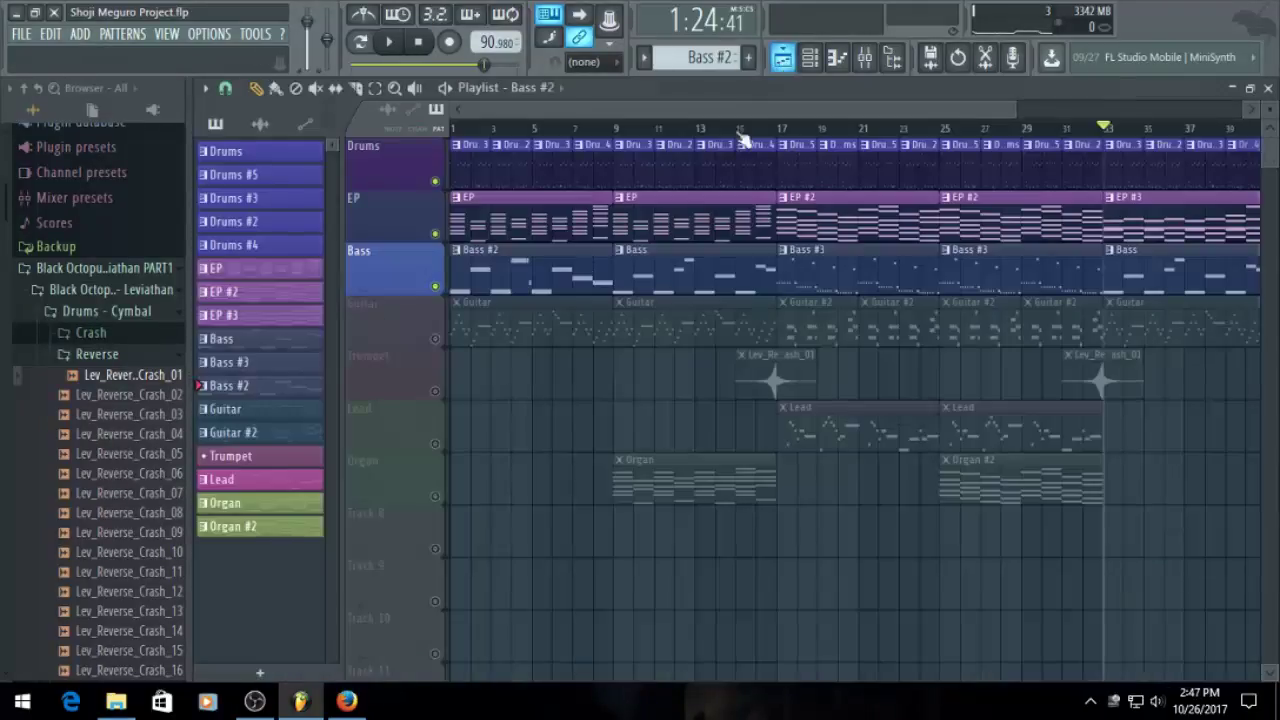
Transpose all notes of the Bass pattern at bar 9 up two semitones, so the first A2 becomes B2
{"action": "double_click", "coordinate": [668, 284]}
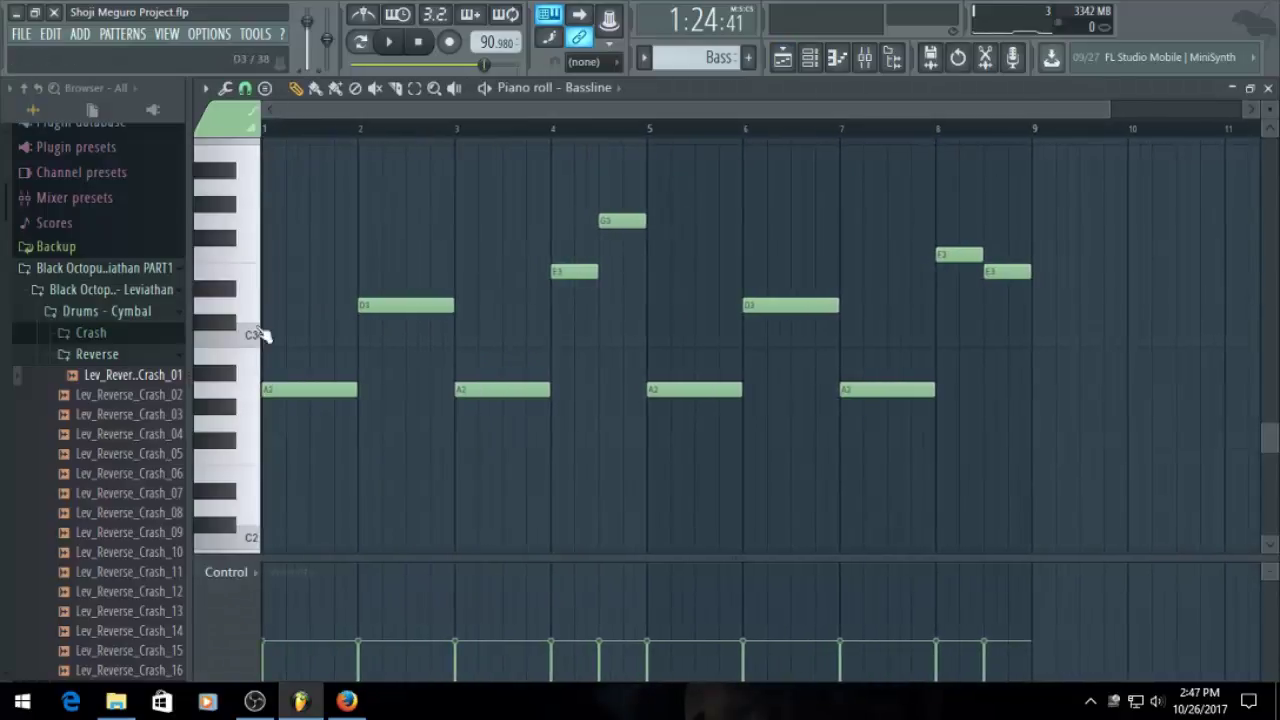
{"action": "key", "text": "ctrl+a"}
{"action": "left_click_drag", "start_coordinate": [285, 392], "coordinate": [270, 350]}
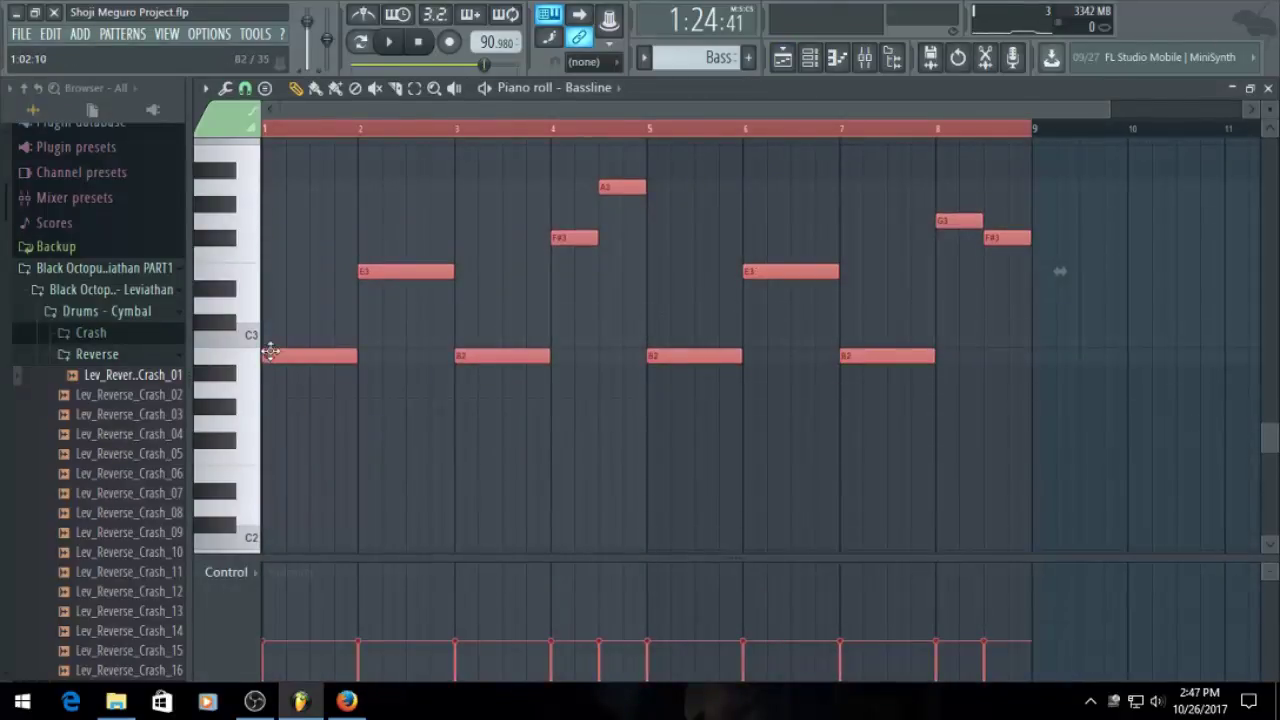
{"action": "left_click", "coordinate": [782, 60]}
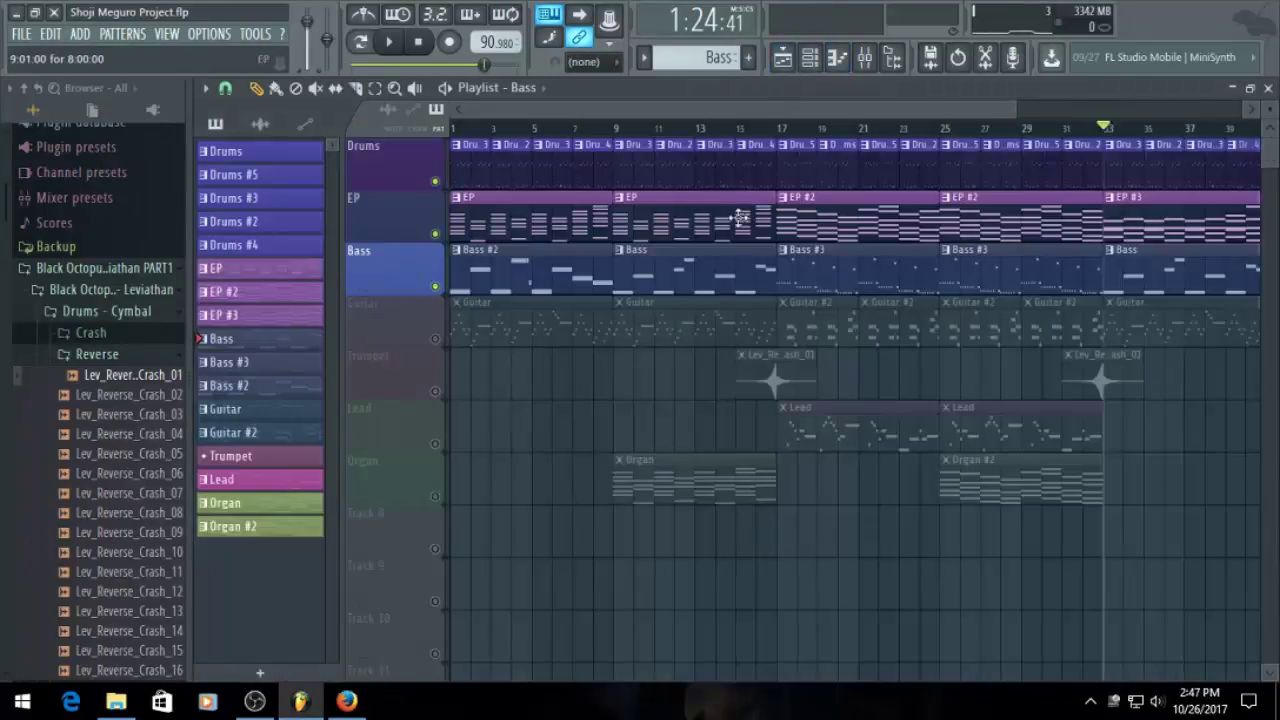
Unmute the Guitar track and transpose all notes of the Guitar pattern at bar 1 up two semitones, so the first A4 becomes B4
{"action": "left_click", "coordinate": [460, 133]}
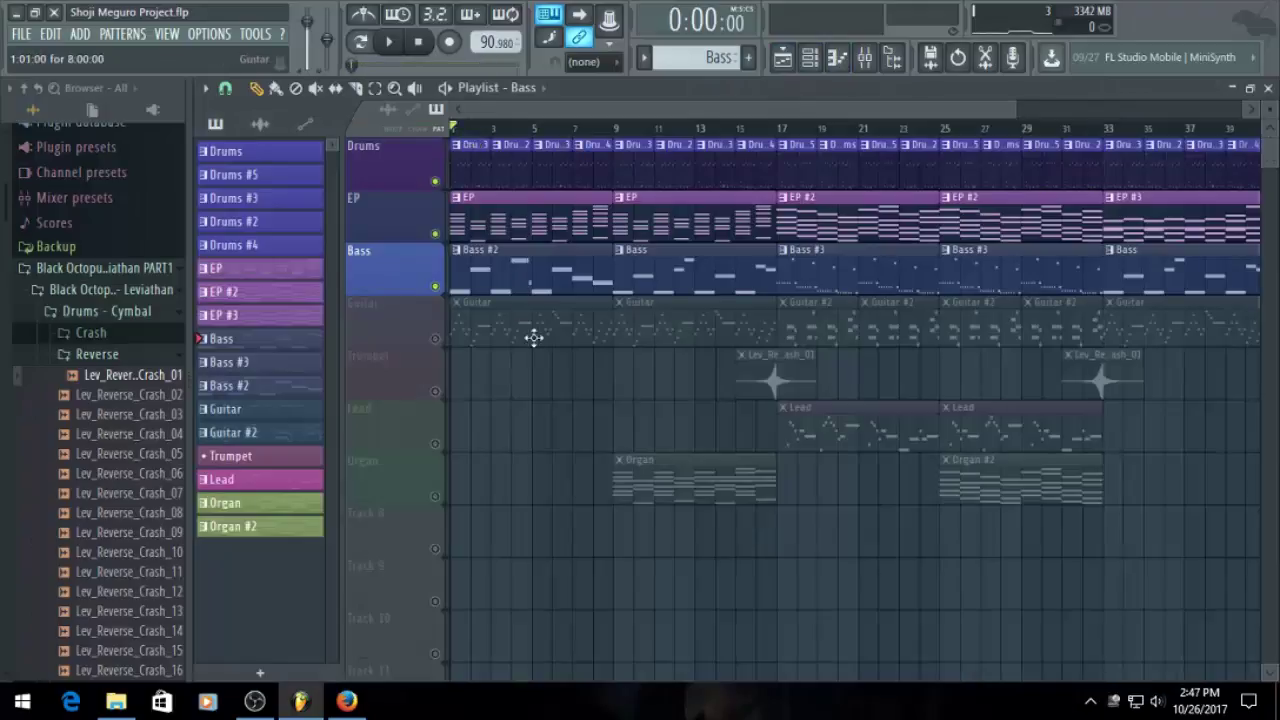
{"action": "double_click", "coordinate": [484, 314]}
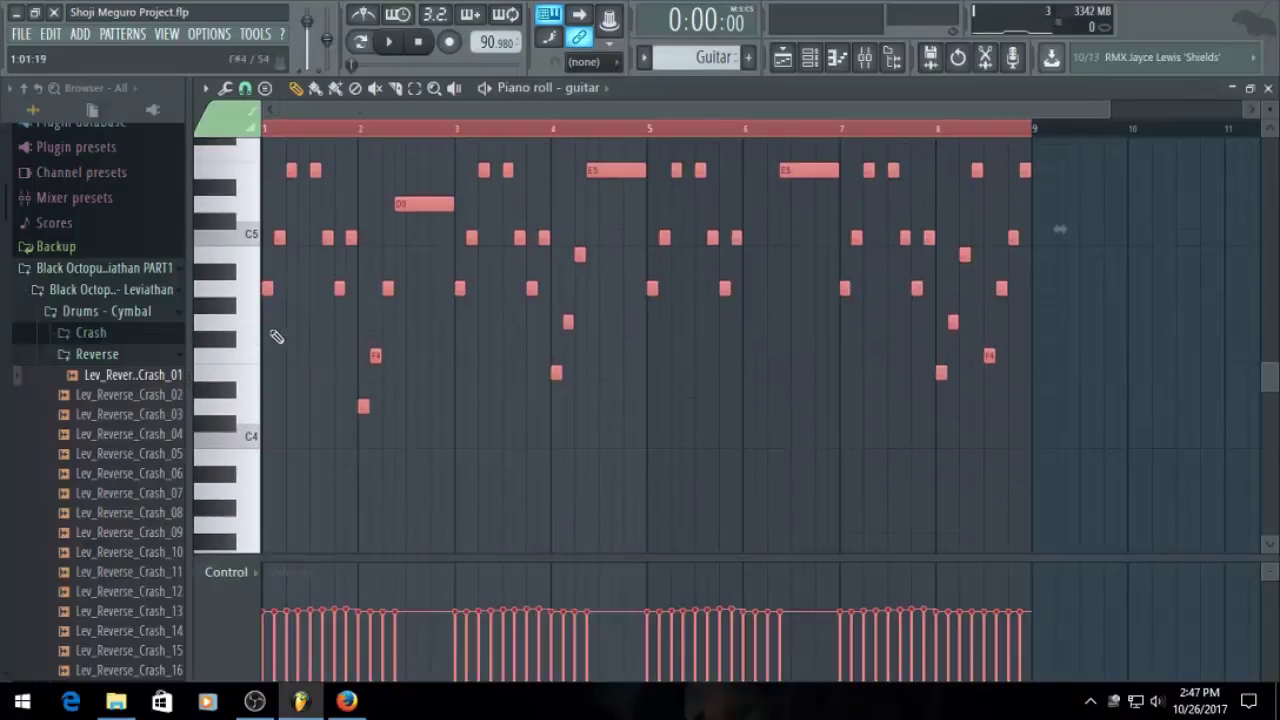
{"action": "left_click_drag", "start_coordinate": [265, 288], "coordinate": [261, 247]}
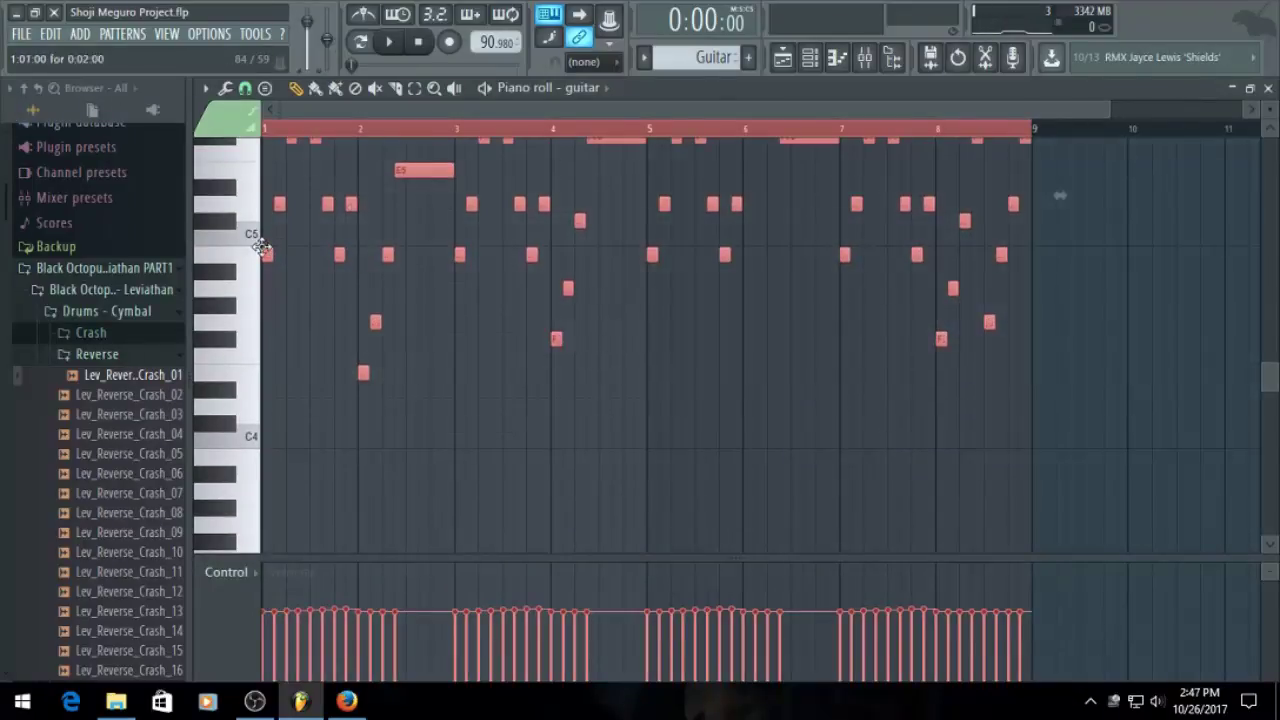
{"action": "left_click", "coordinate": [790, 60]}
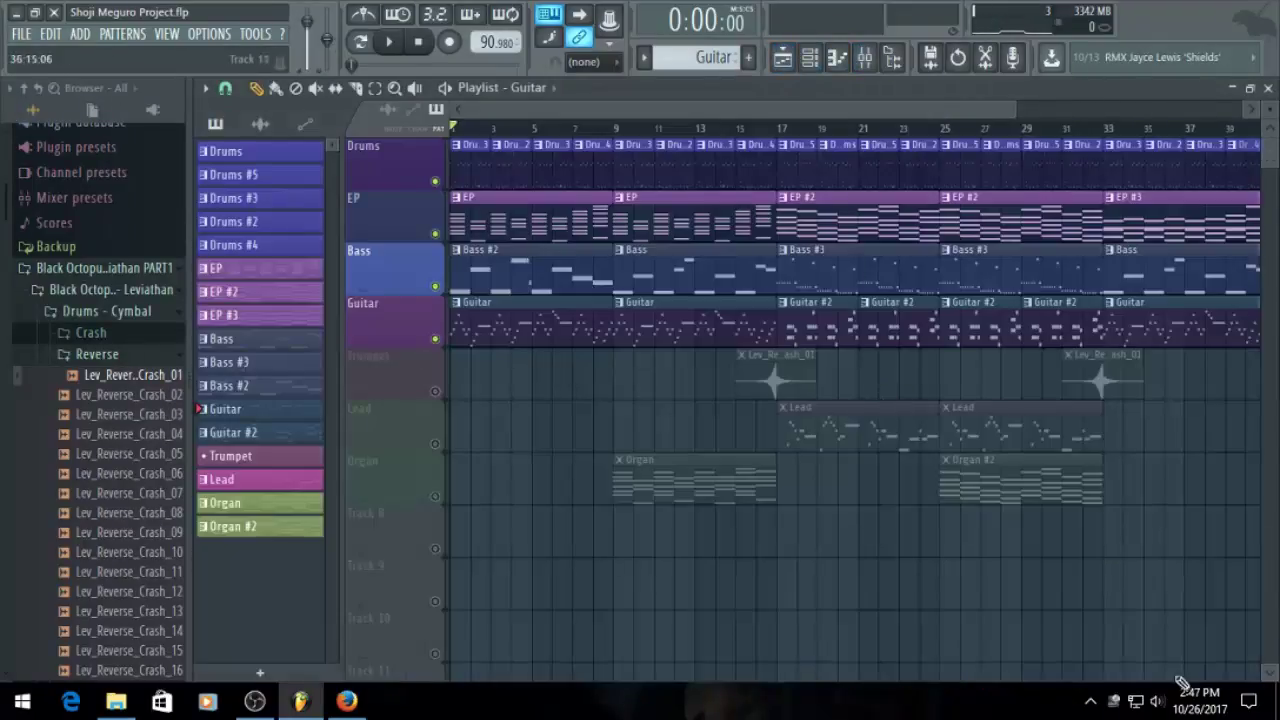
With the song playing from the start, unmute the Organ track and transpose all notes of its Organ pattern at bar 9 up two semitones
{"action": "key", "text": "space"}
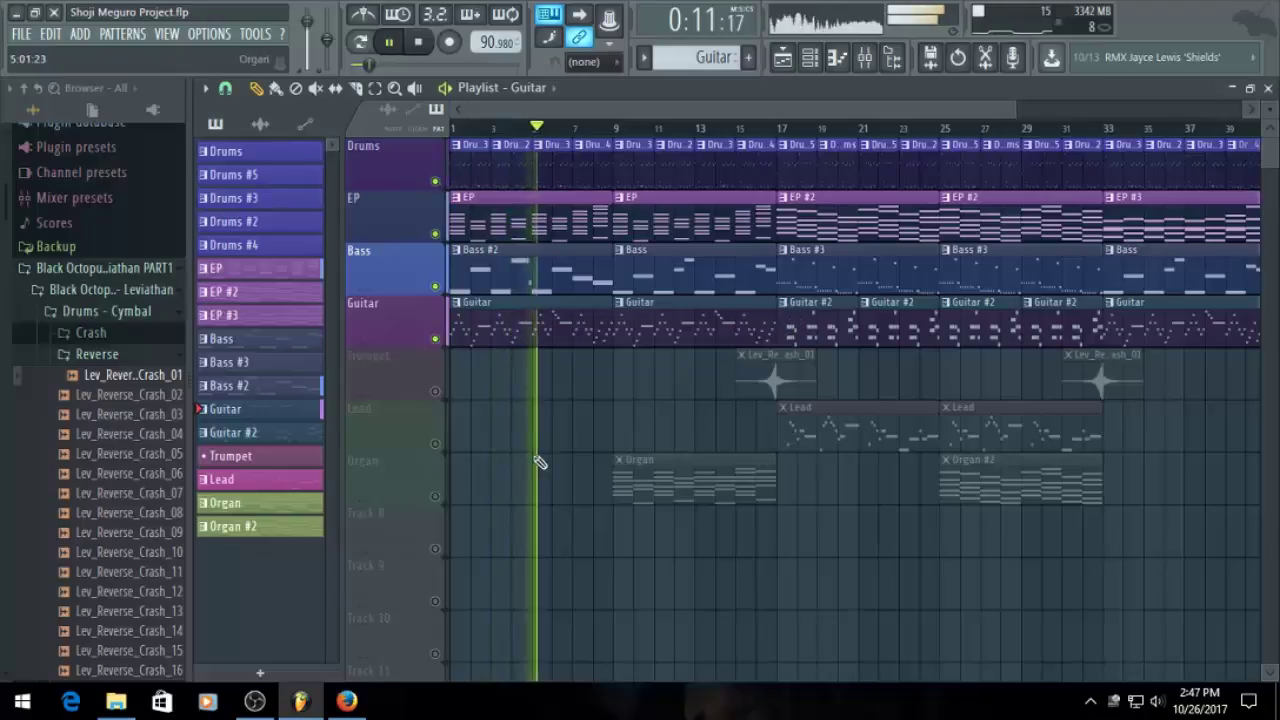
{"action": "left_click", "coordinate": [436, 500]}
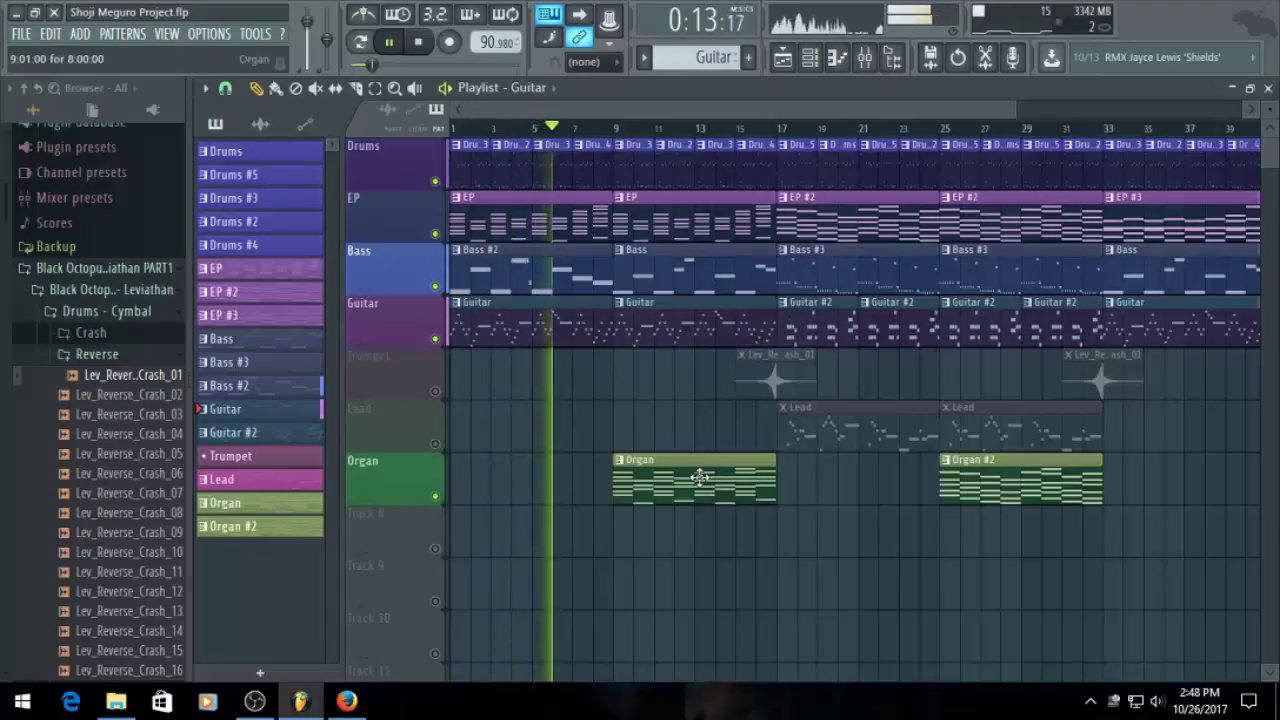
{"action": "double_click", "coordinate": [664, 480]}
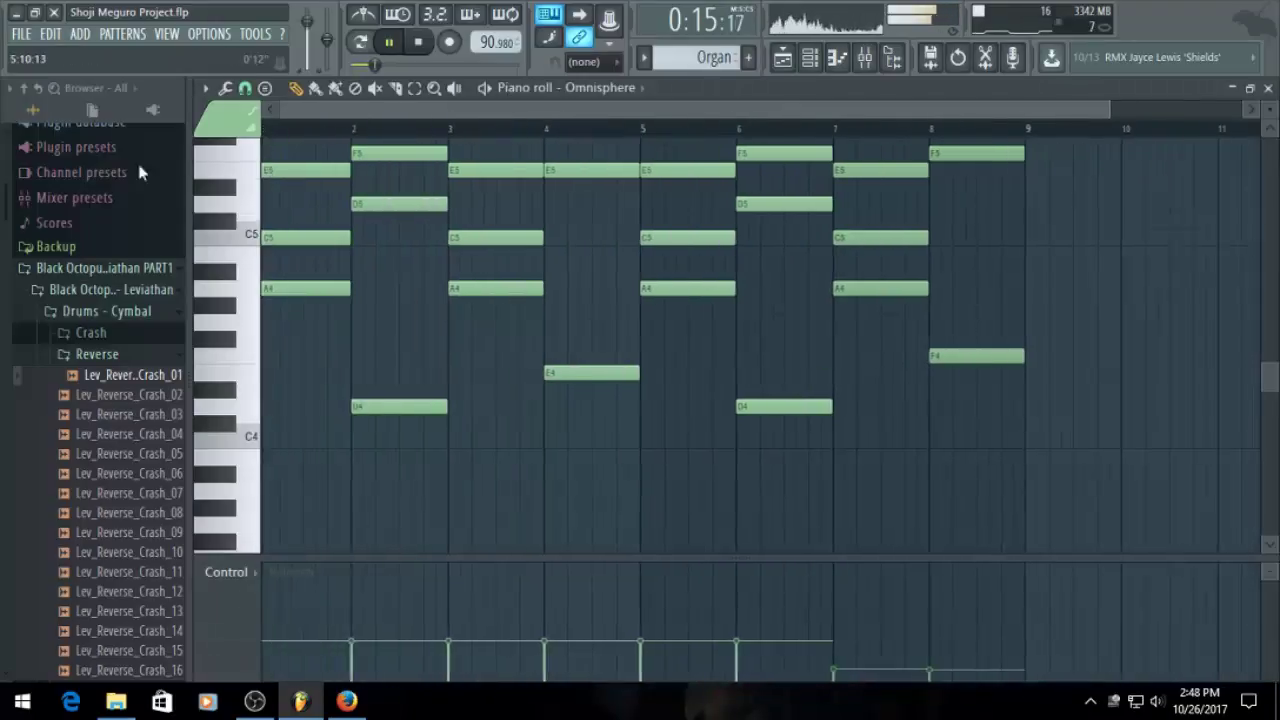
{"action": "key", "text": "ctrl+a"}
{"action": "left_click_drag", "start_coordinate": [283, 287], "coordinate": [270, 250]}
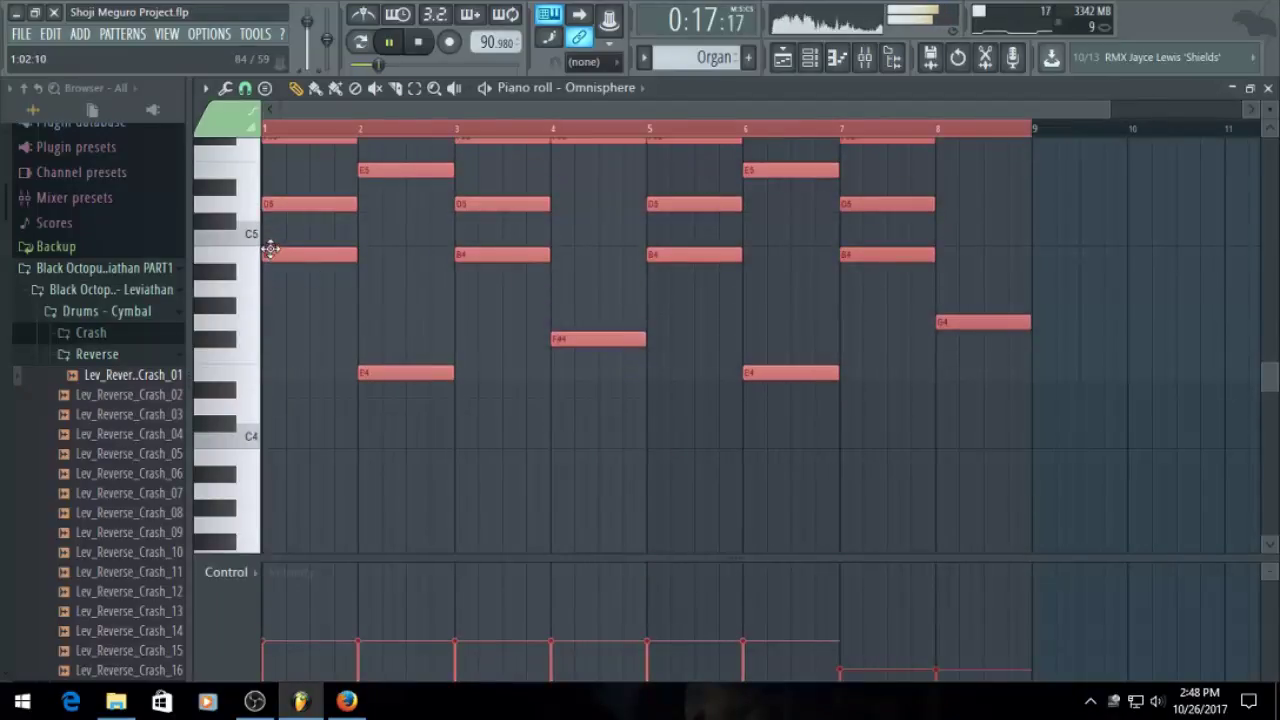
{"action": "left_click", "coordinate": [785, 60]}
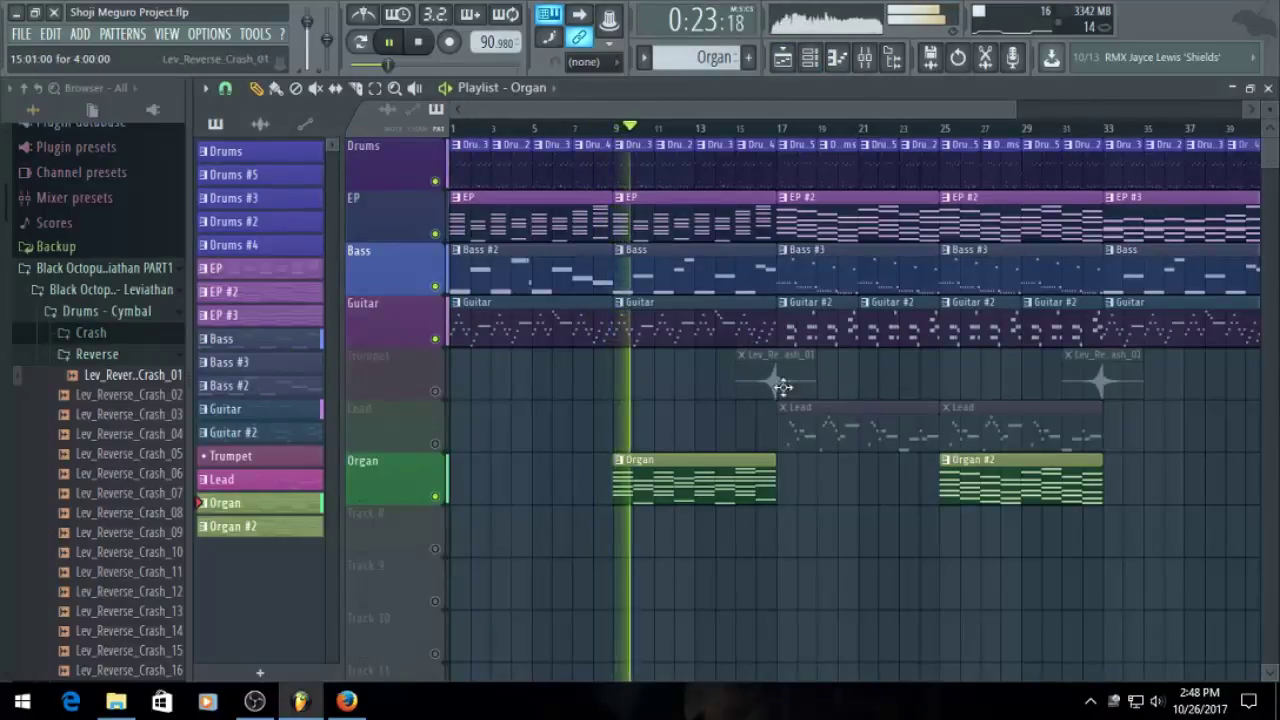
Unmute the Trumpet and Lead tracks and transpose all notes of the Lead pattern at bar 17 up two semitones
{"action": "left_click", "coordinate": [447, 390]}
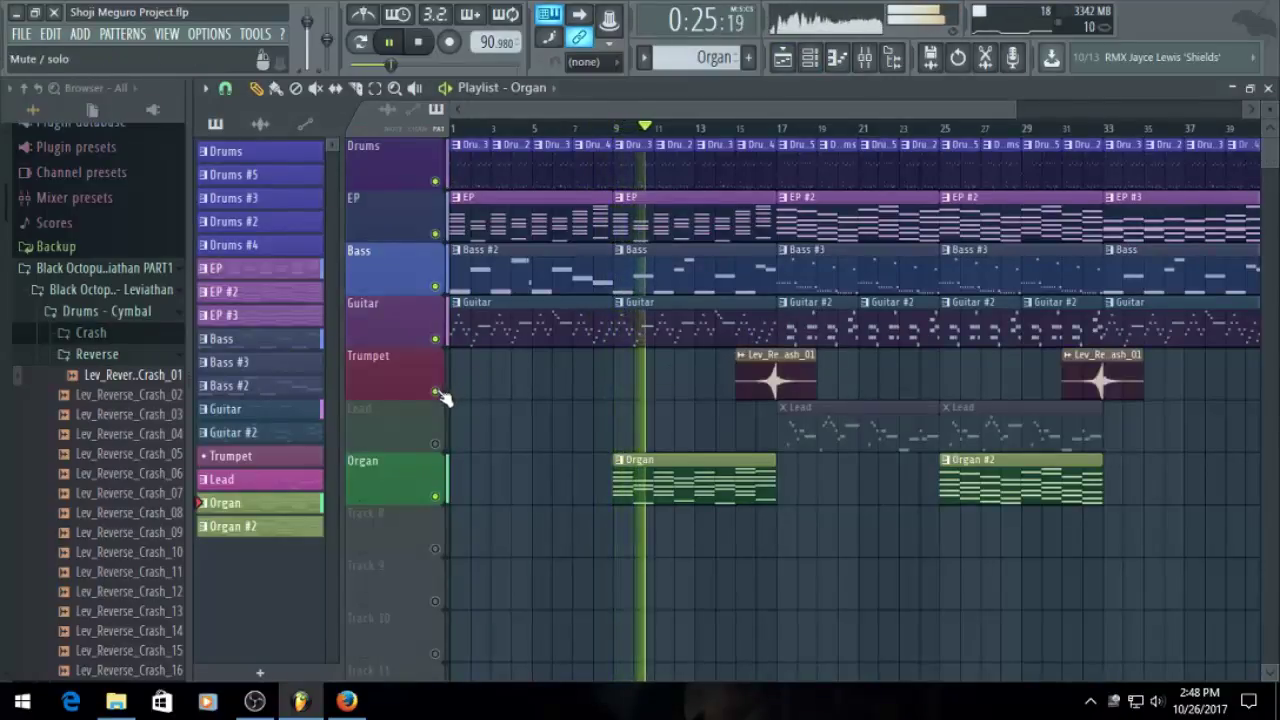
{"action": "left_click", "coordinate": [440, 446]}
{"action": "double_click", "coordinate": [797, 420]}
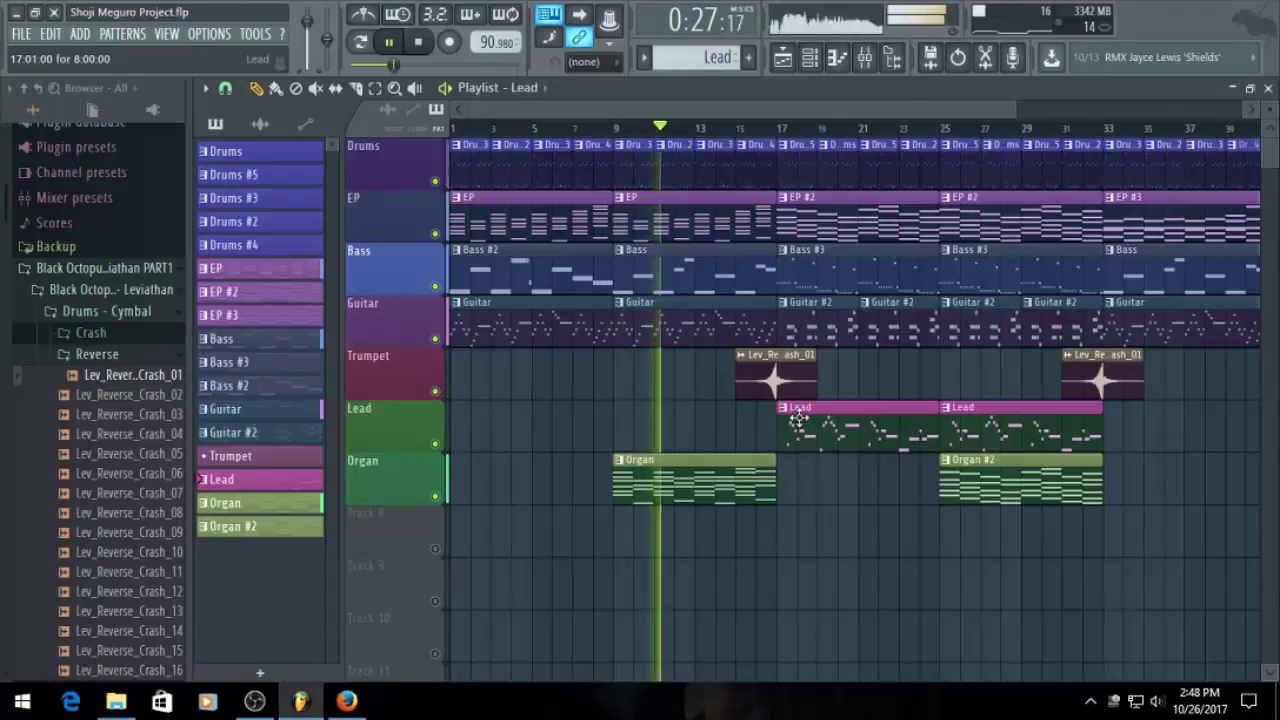
{"action": "key", "text": "ctrl+a"}
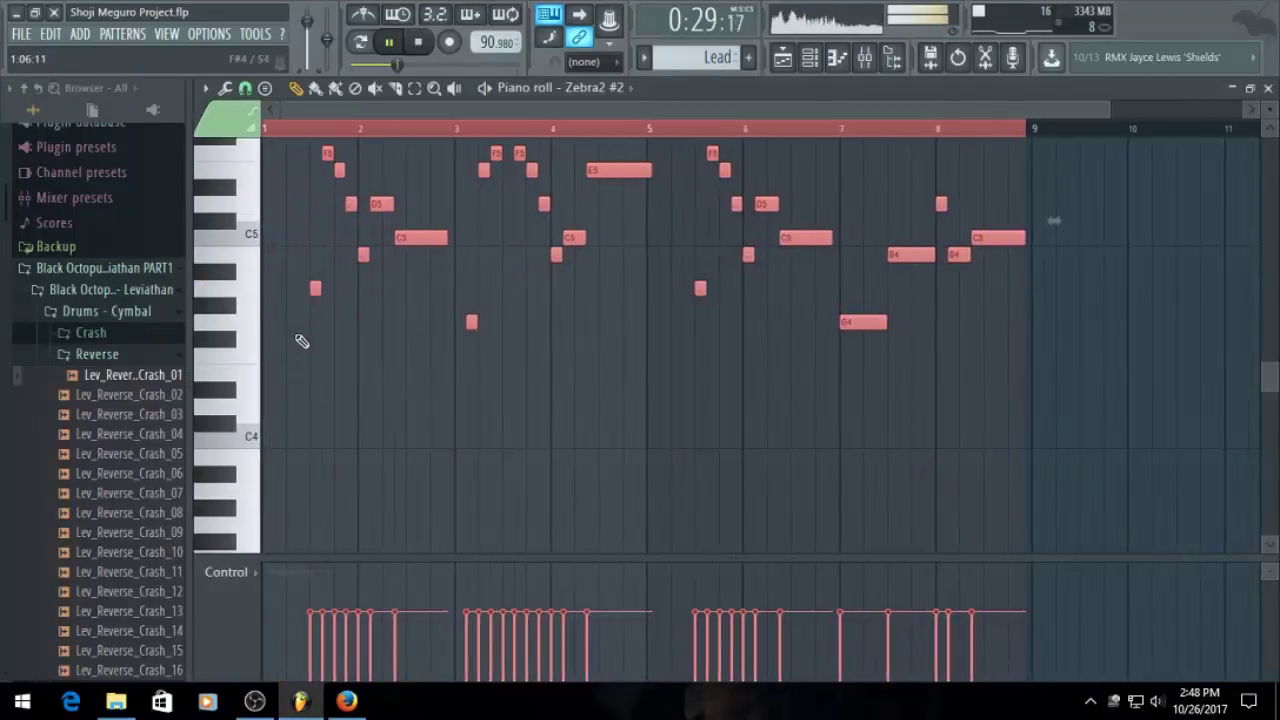
{"action": "scroll", "coordinate": [297, 350], "scroll_direction": "up", "scroll_amount": 4}
{"action": "scroll", "coordinate": [323, 391], "scroll_direction": "up", "scroll_amount": 2}
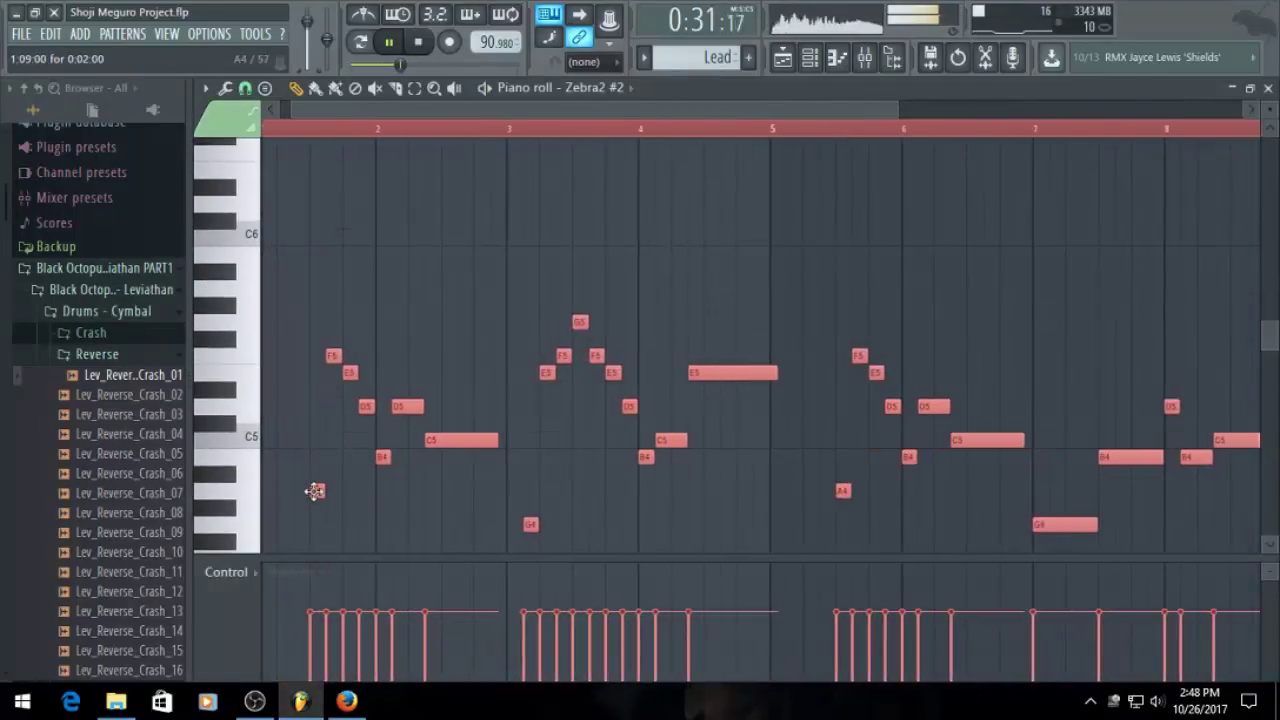
{"action": "left_click_drag", "start_coordinate": [314, 491], "coordinate": [317, 455]}
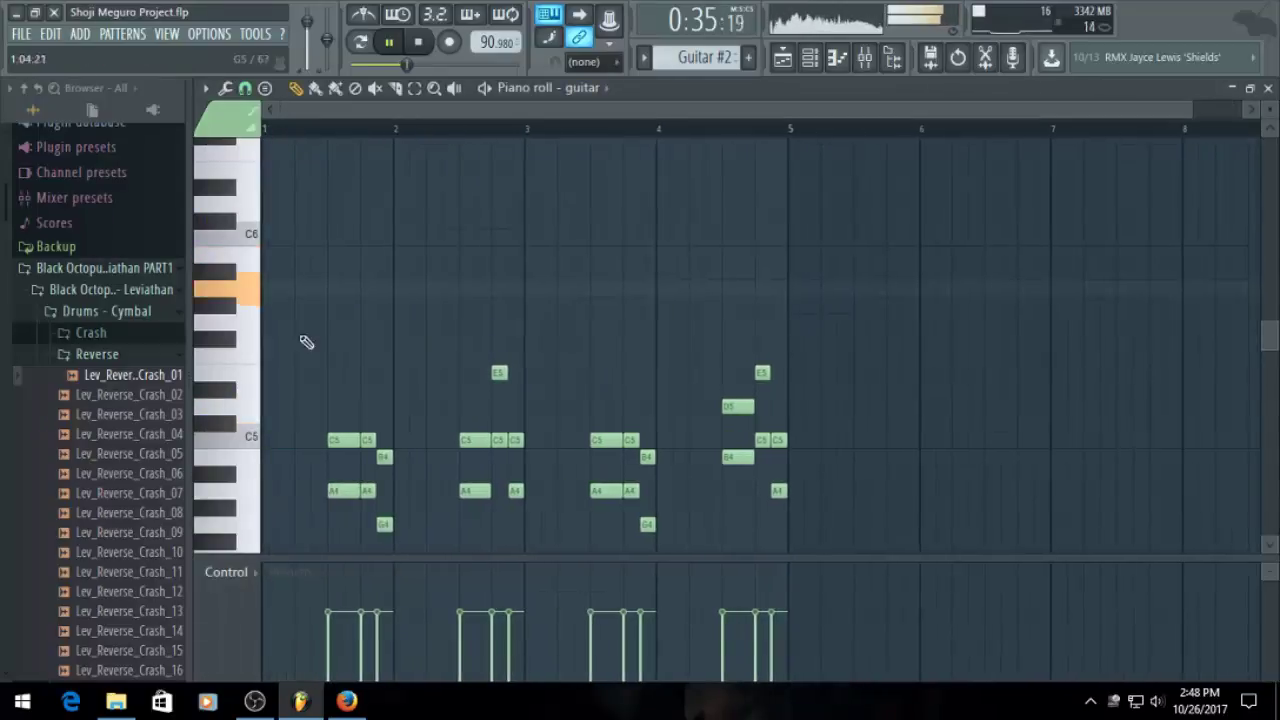
Transpose all notes of the Guitar #2 pattern up two semitones and return to the playlist
{"action": "key", "text": "ctrl+a"}
{"action": "left_click_drag", "start_coordinate": [344, 492], "coordinate": [342, 457]}
{"action": "left_click", "coordinate": [782, 57]}
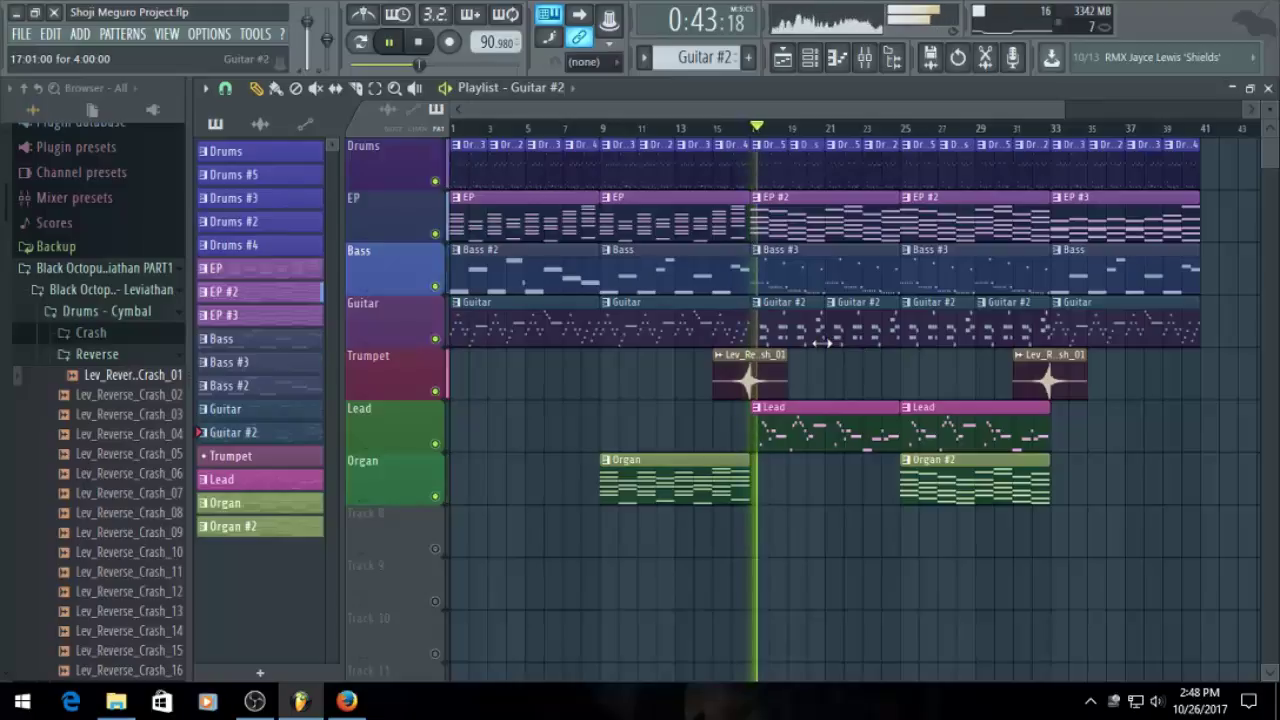
Transpose all notes of the Bass #3 pattern at bar 17 up two semitones, so the first A2 becomes B2, and return to the playlist
{"action": "double_click", "coordinate": [774, 268]}
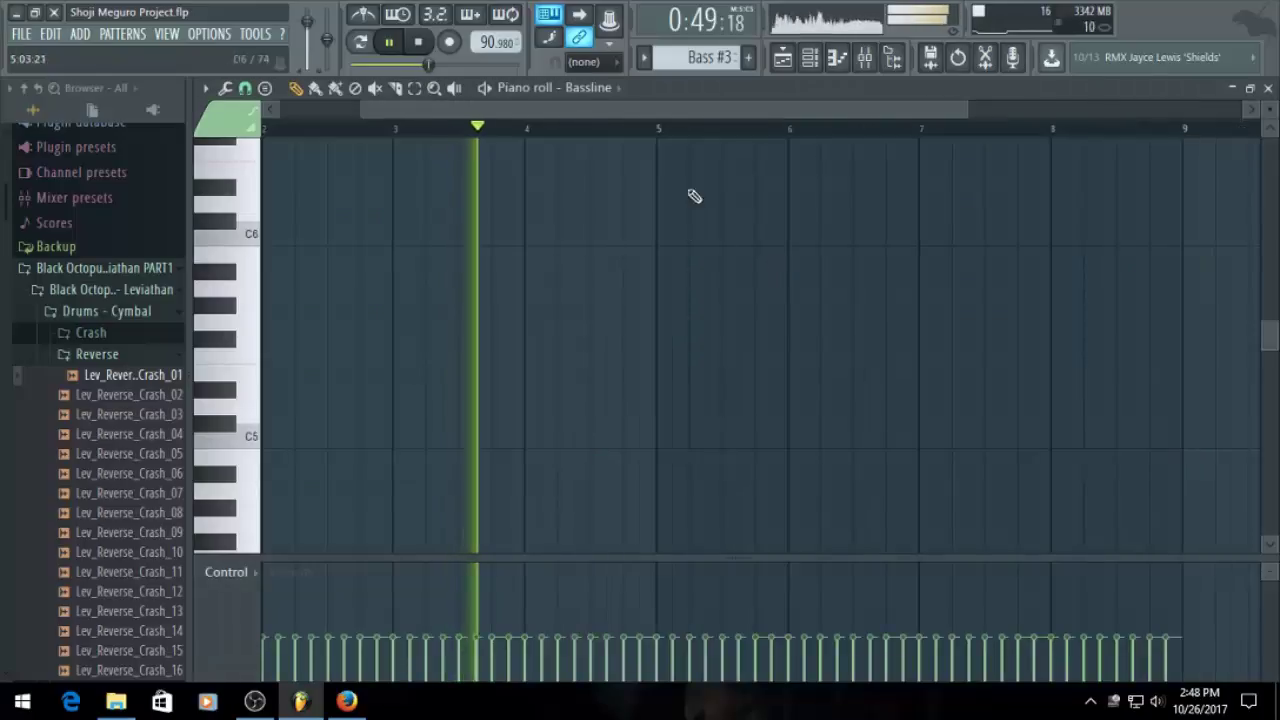
{"action": "scroll", "coordinate": [329, 438], "scroll_direction": "down", "scroll_amount": 2}
{"action": "key", "text": "ctrl+a"}
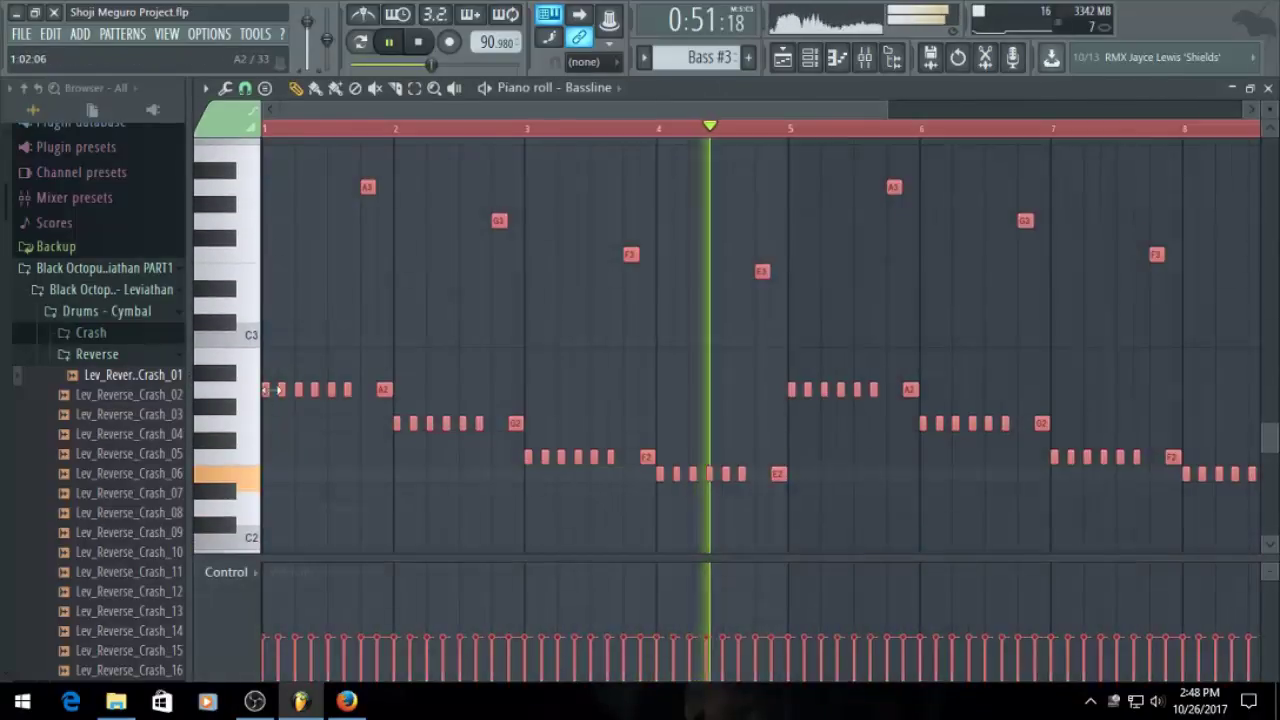
{"action": "scroll", "coordinate": [268, 388], "scroll_direction": "up", "scroll_amount": 1}
{"action": "left_click_drag", "start_coordinate": [267, 389], "coordinate": [257, 347]}
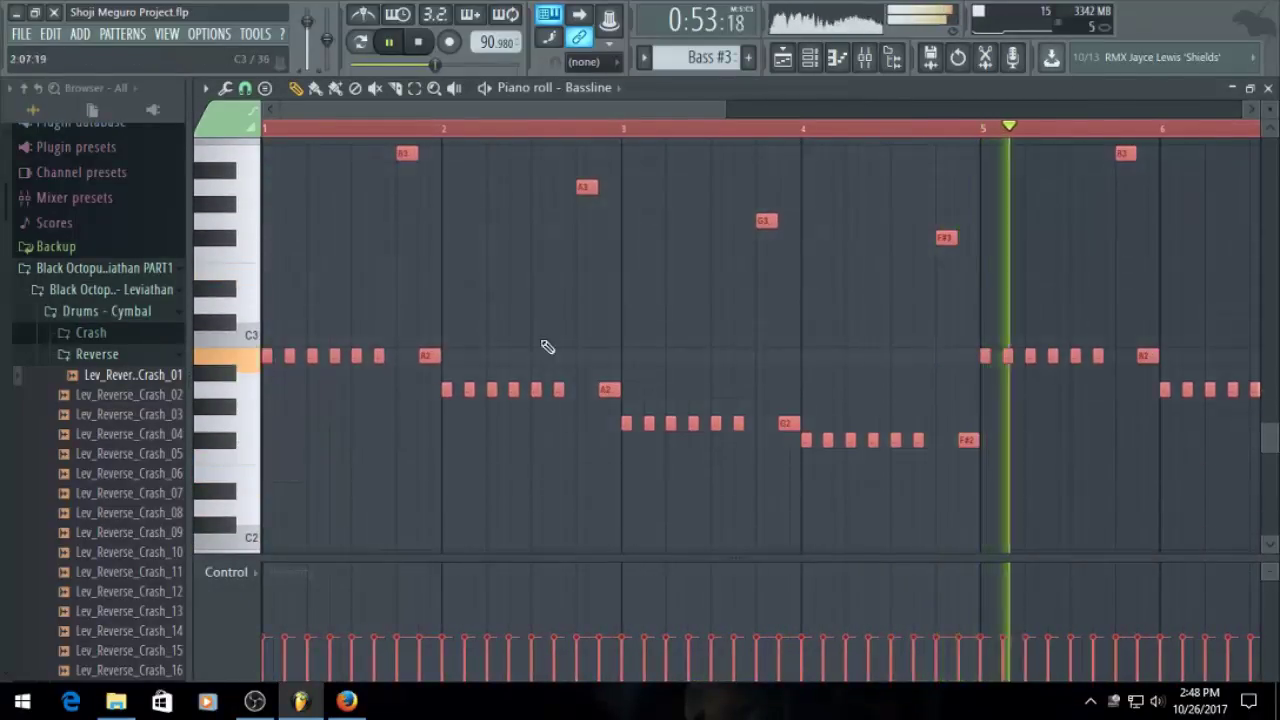
{"action": "left_click", "coordinate": [783, 57]}
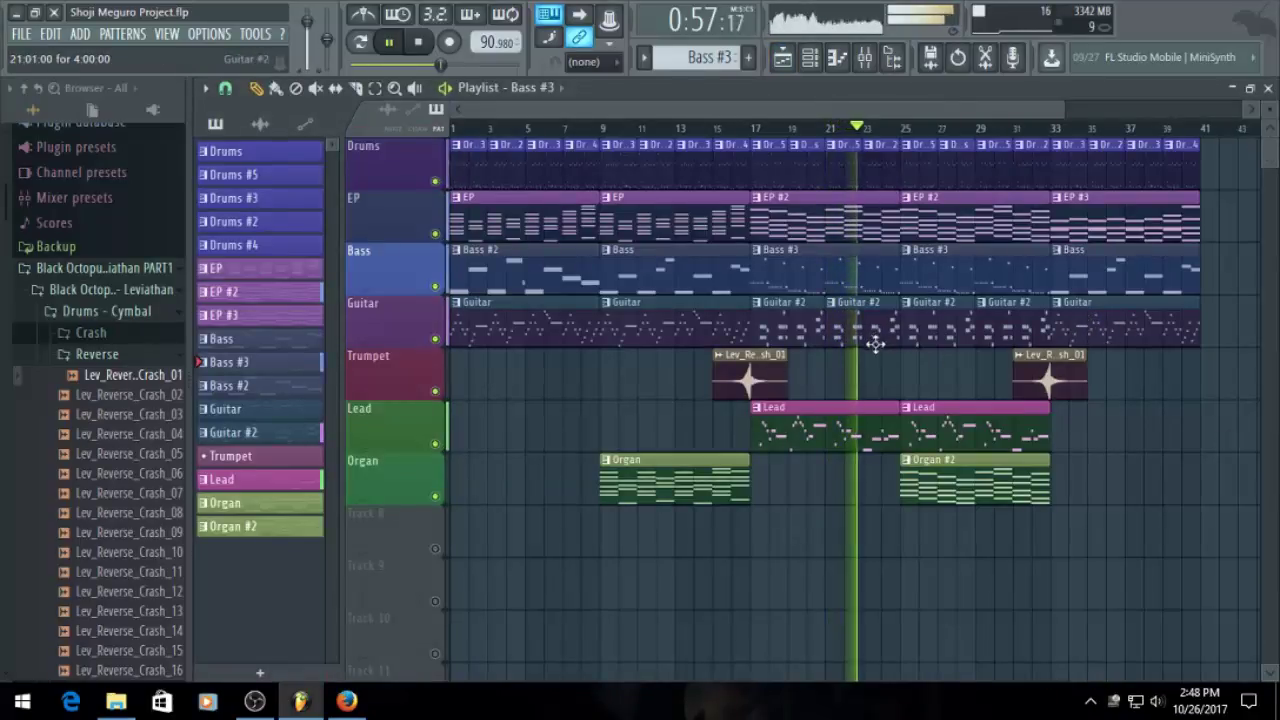
Transpose all notes of the Organ #2 pattern at bar 25 up to match the other parts, and check the arrangement by ear in the playlist
{"action": "double_click", "coordinate": [928, 478]}
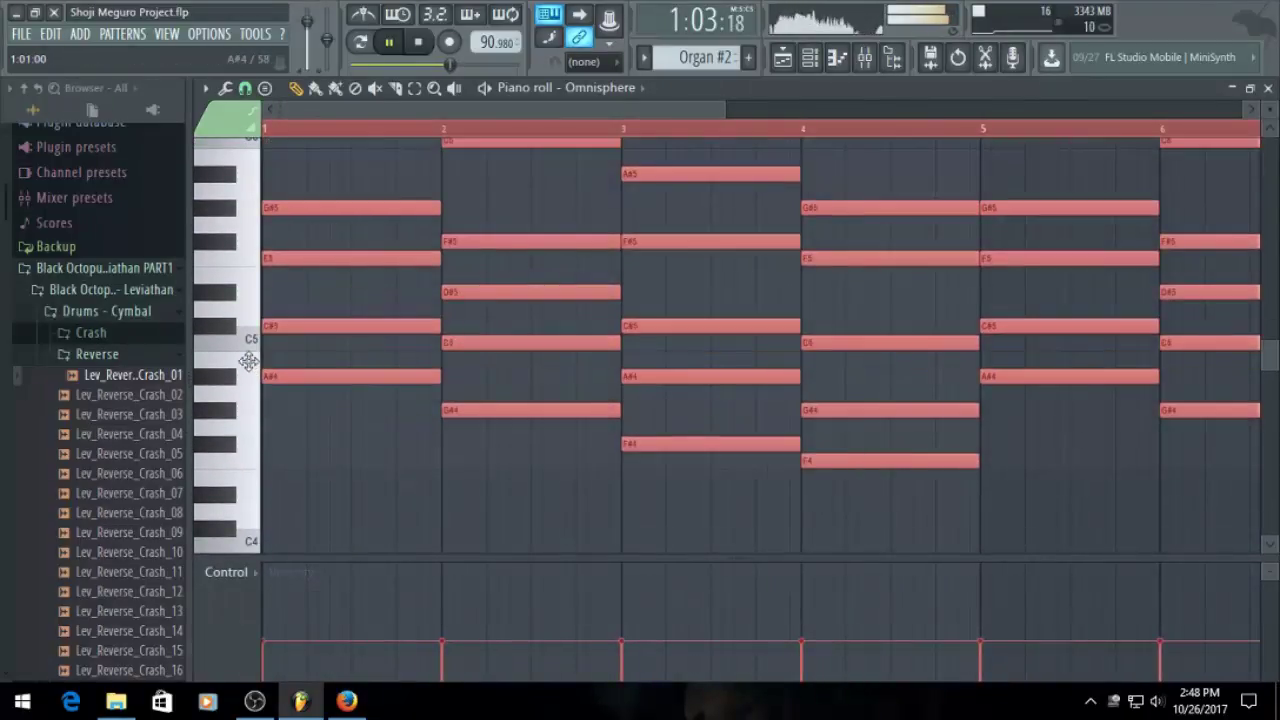
{"action": "left_click", "coordinate": [783, 59]}
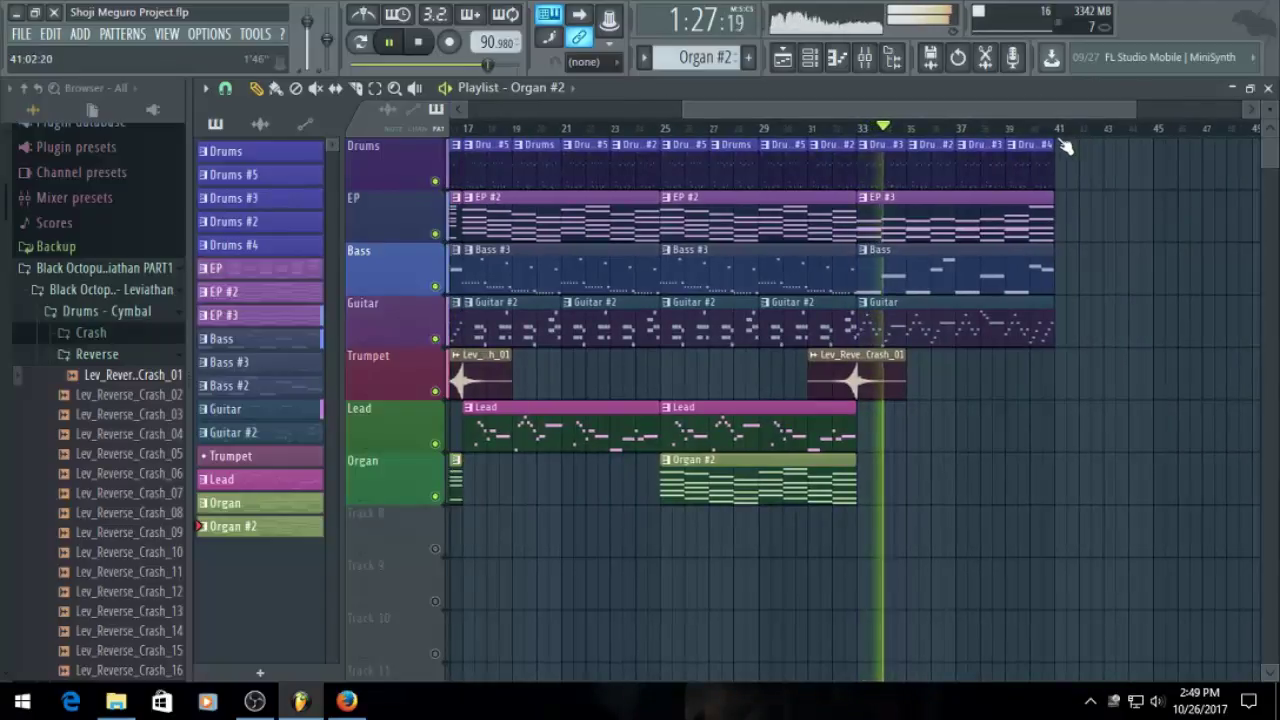
{"action": "left_click_drag", "start_coordinate": [919, 113], "coordinate": [962, 113]}
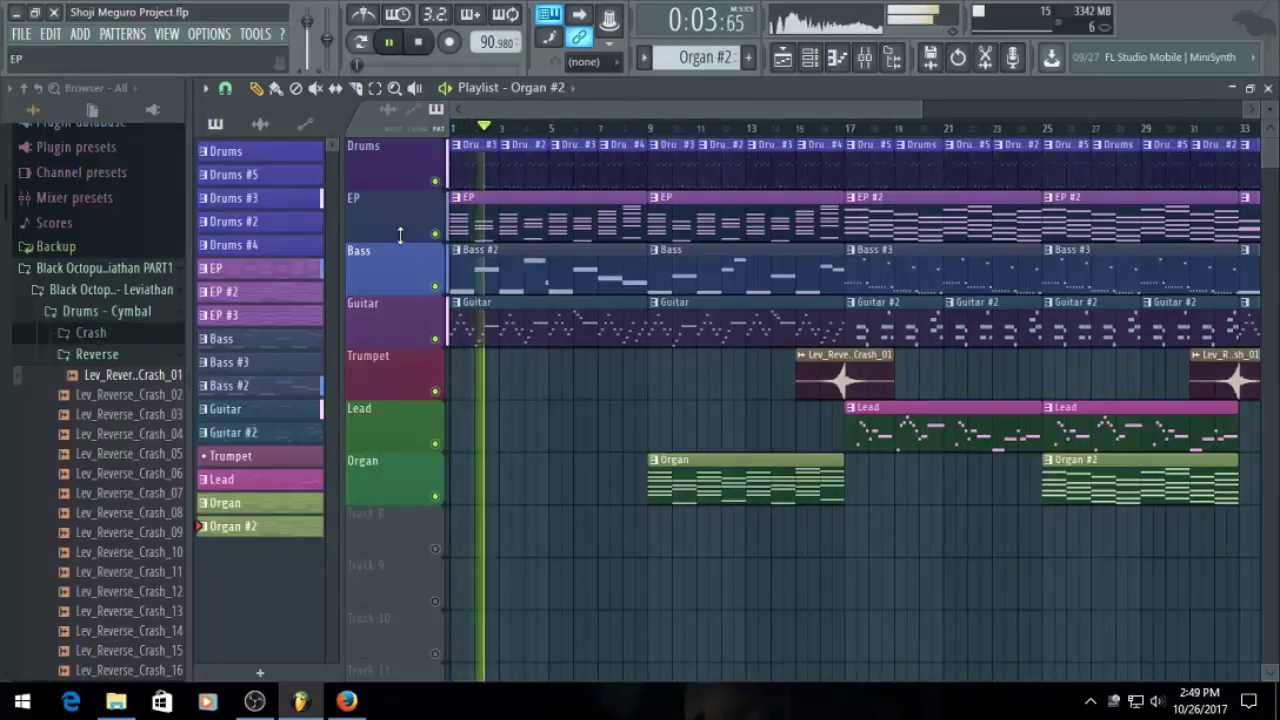
{"action": "key", "text": "space"}
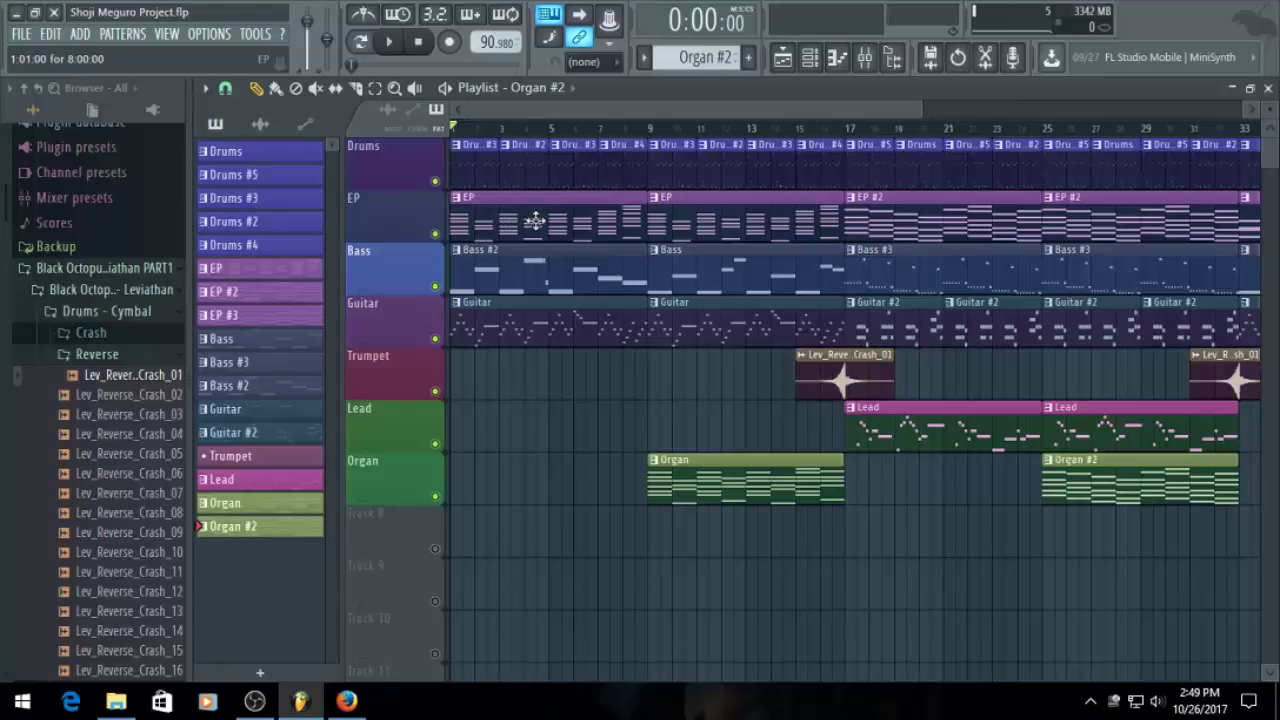
Save the project
{"action": "left_click_drag", "start_coordinate": [746, 102], "coordinate": [897, 128]}
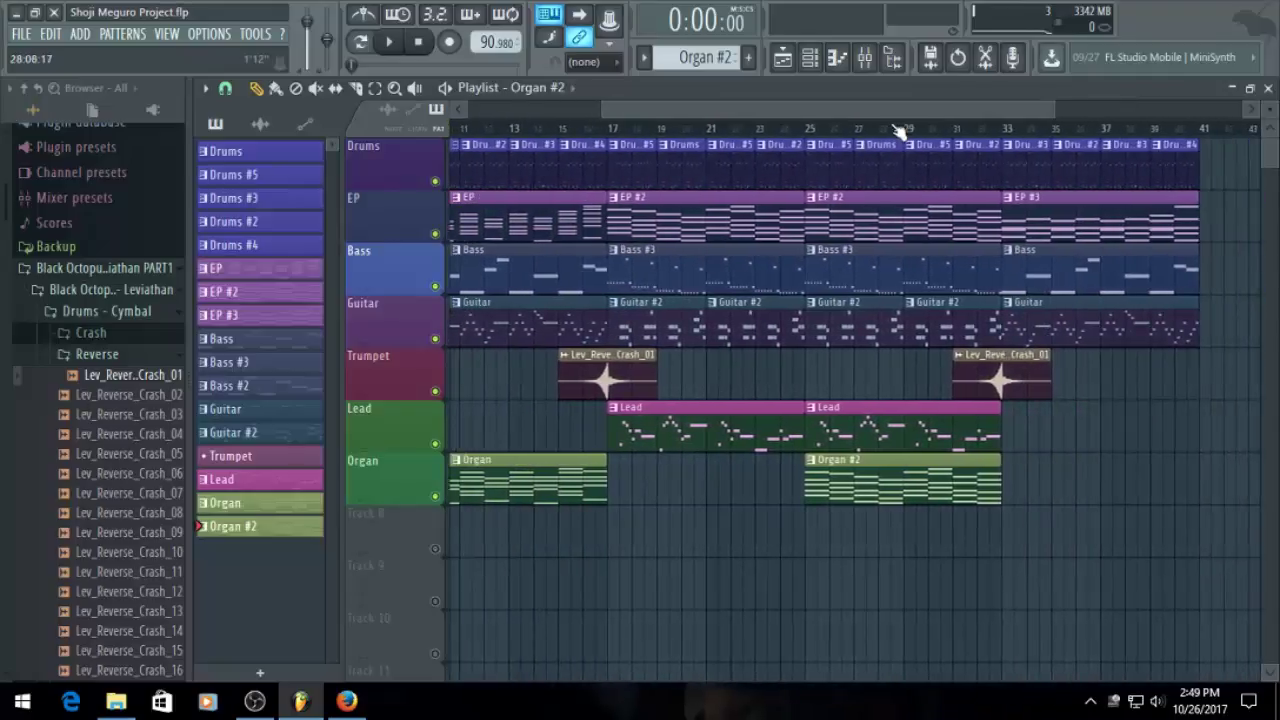
{"action": "key", "text": "ctrl+s"}
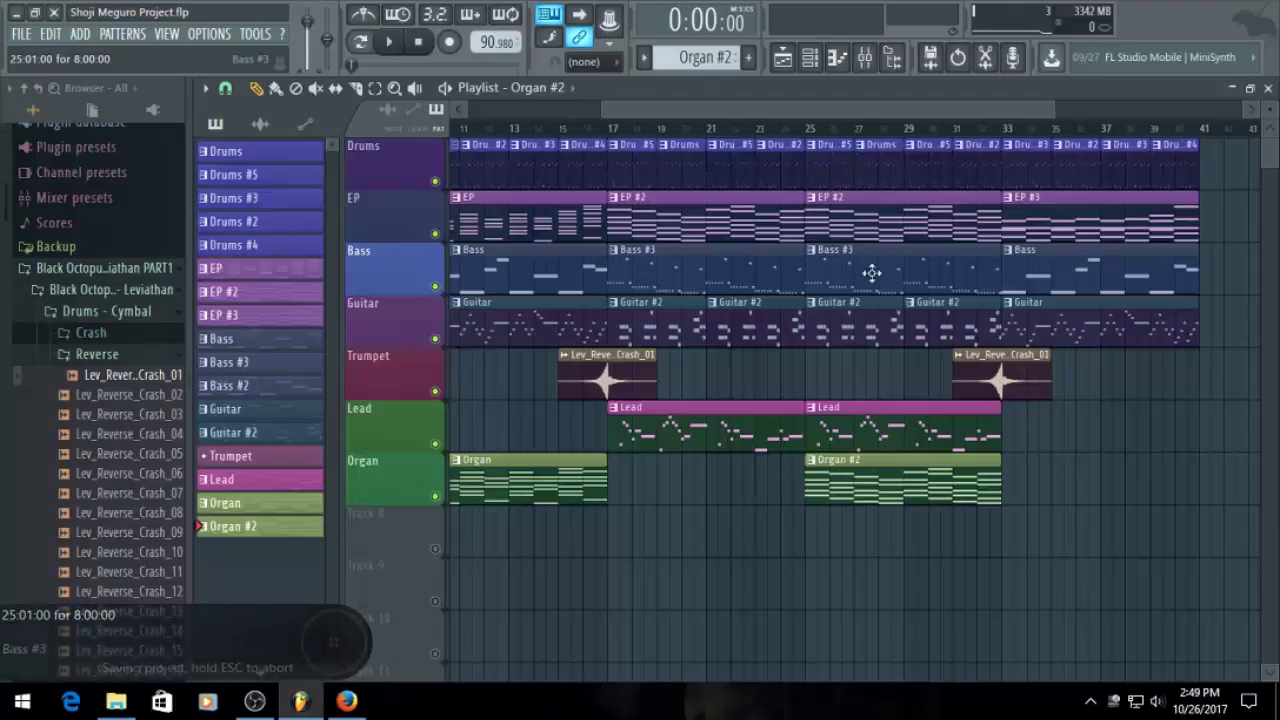
{"action": "left_click_drag", "start_coordinate": [885, 190], "coordinate": [892, 181]}
{"action": "left_click_drag", "start_coordinate": [861, 112], "coordinate": [751, 112]}
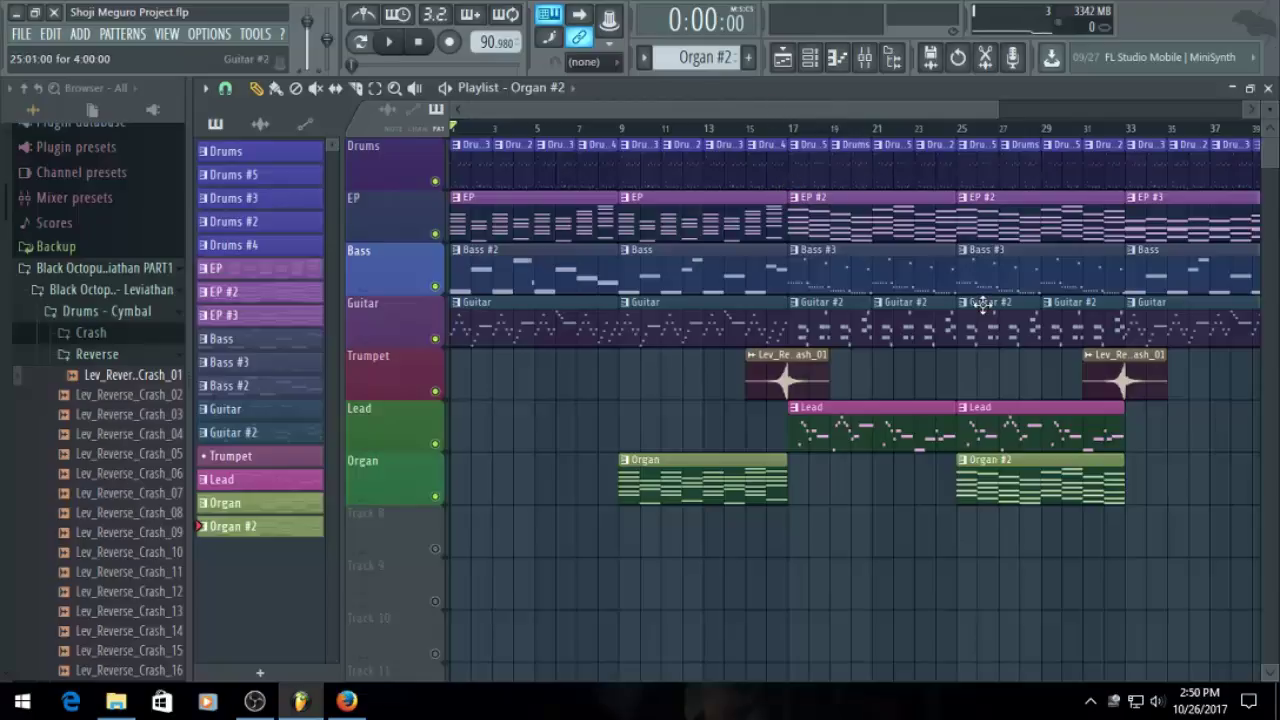
{"action": "left_click_drag", "start_coordinate": [870, 122], "coordinate": [676, 160]}
{"action": "left_click_drag", "start_coordinate": [914, 111], "coordinate": [1090, 177]}
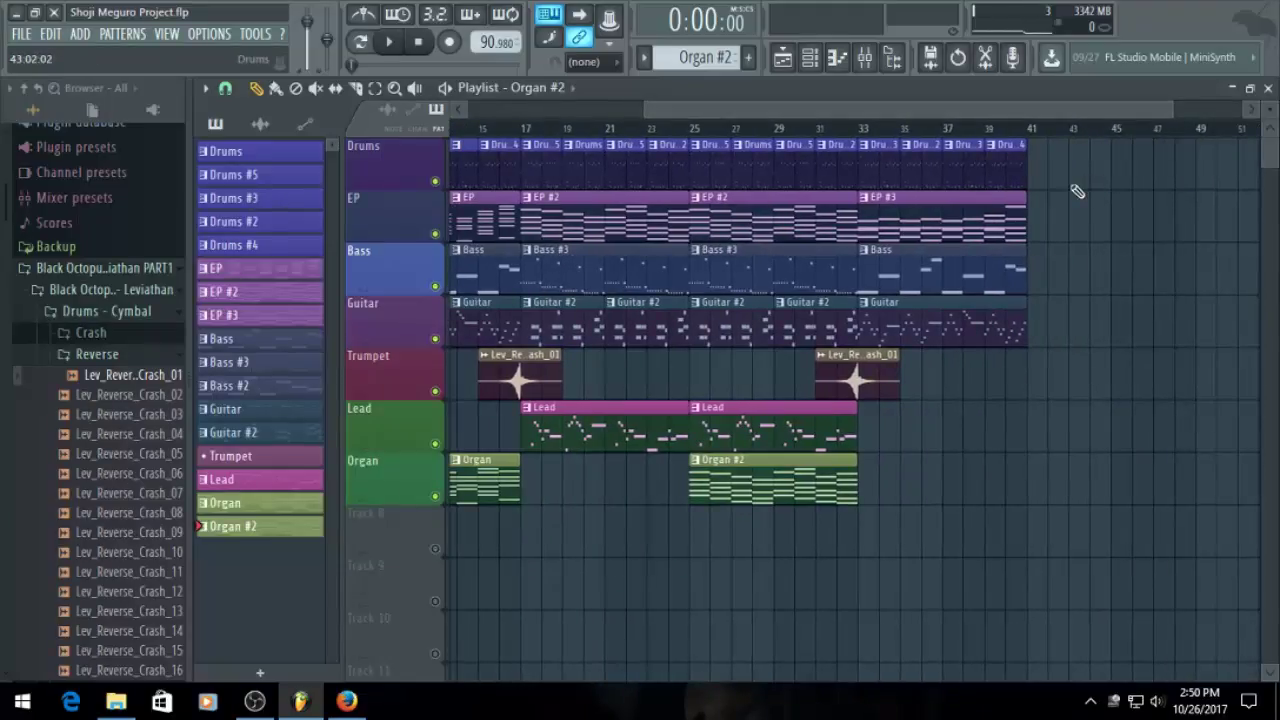